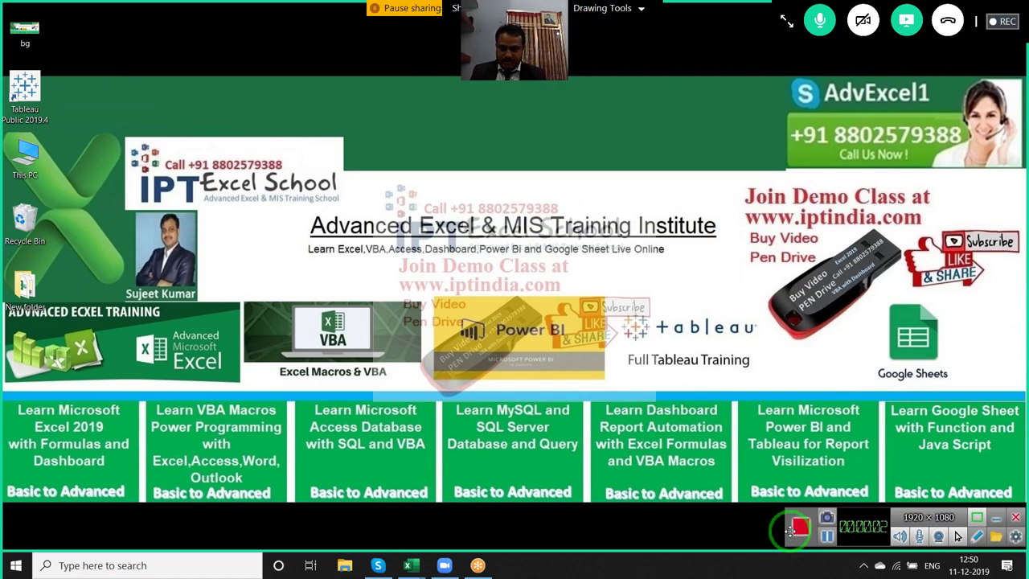
# Open the Downloads folder in File Explorer and select the 12-SK-DEC-2019 workbook
pyautogui.click(378, 566)
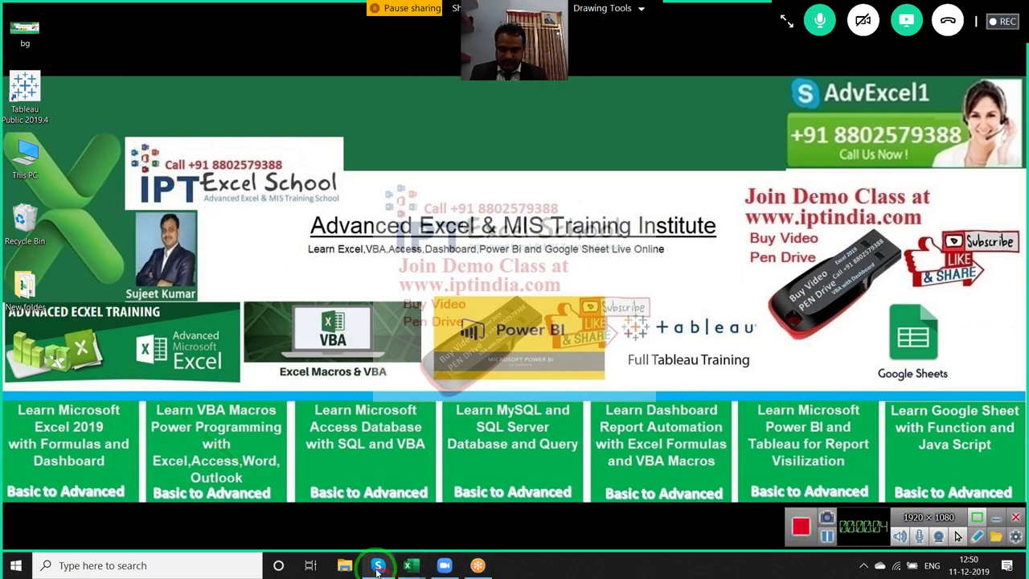
pyautogui.click(342, 567)
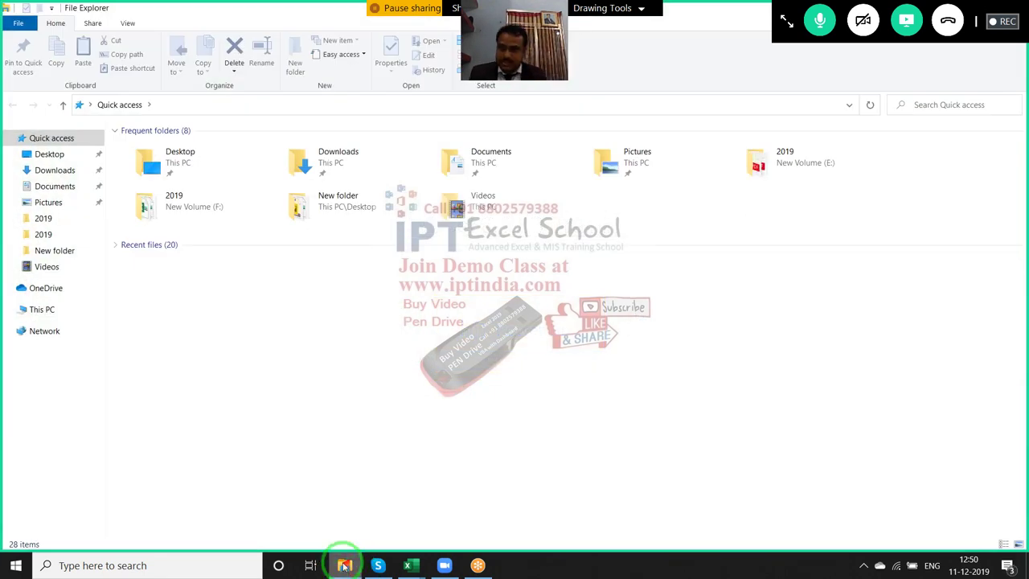
pyautogui.click(52, 170)
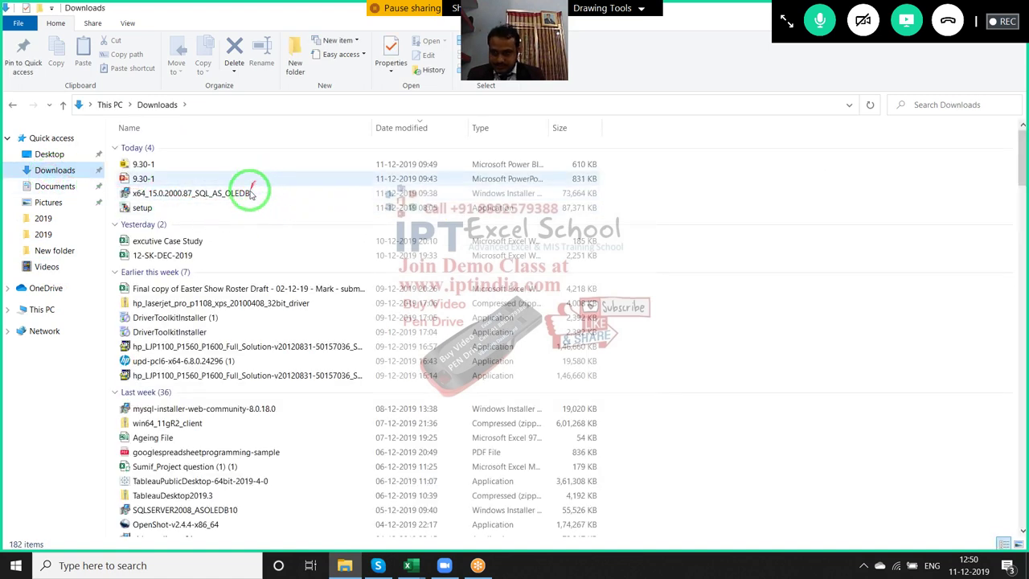
pyautogui.click(241, 243)
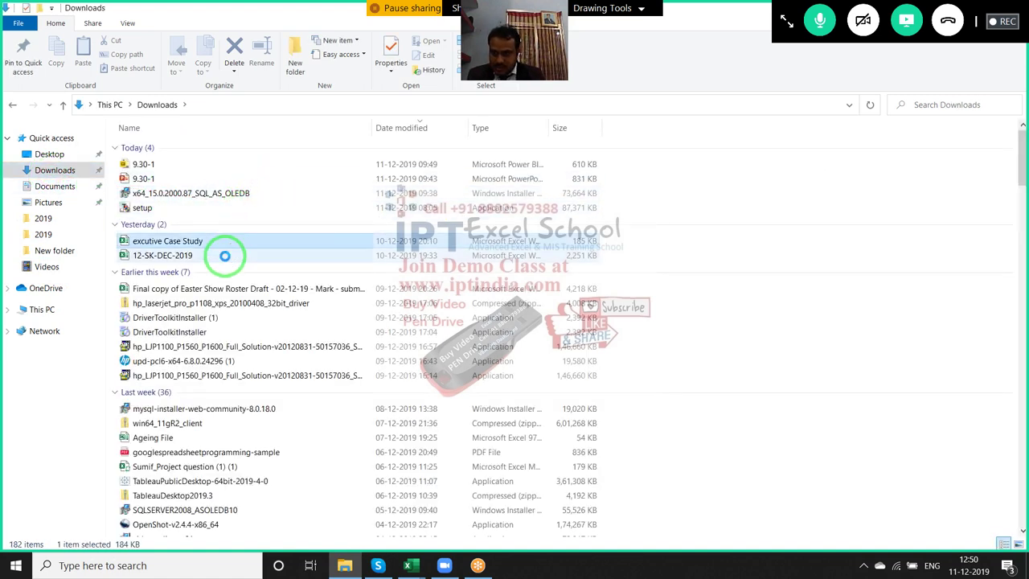
pyautogui.click(209, 256)
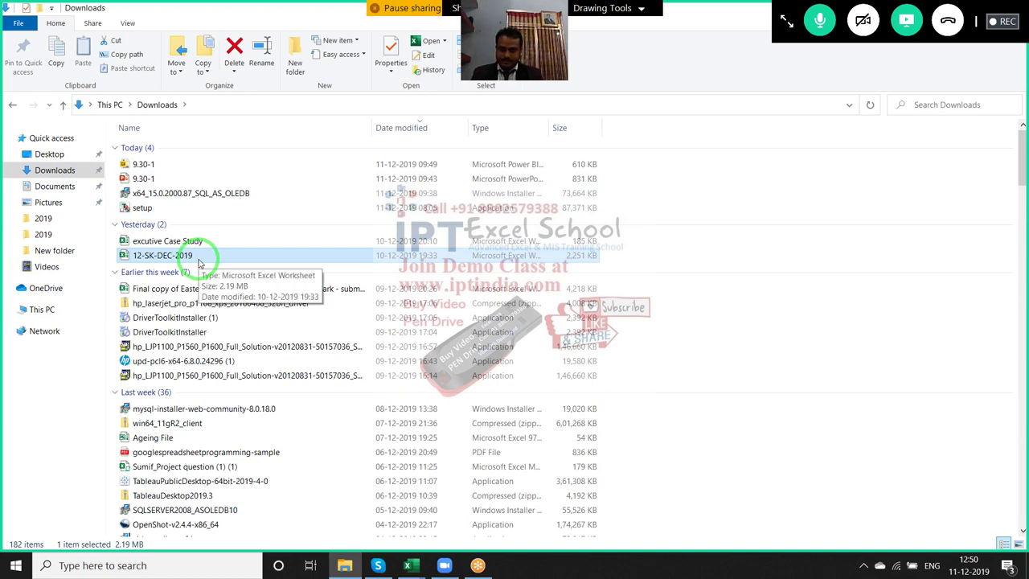
# Open 12-SK-DEC-2019 in Excel without updating external links and go to sheet 1
pyautogui.doubleClick(199, 259)
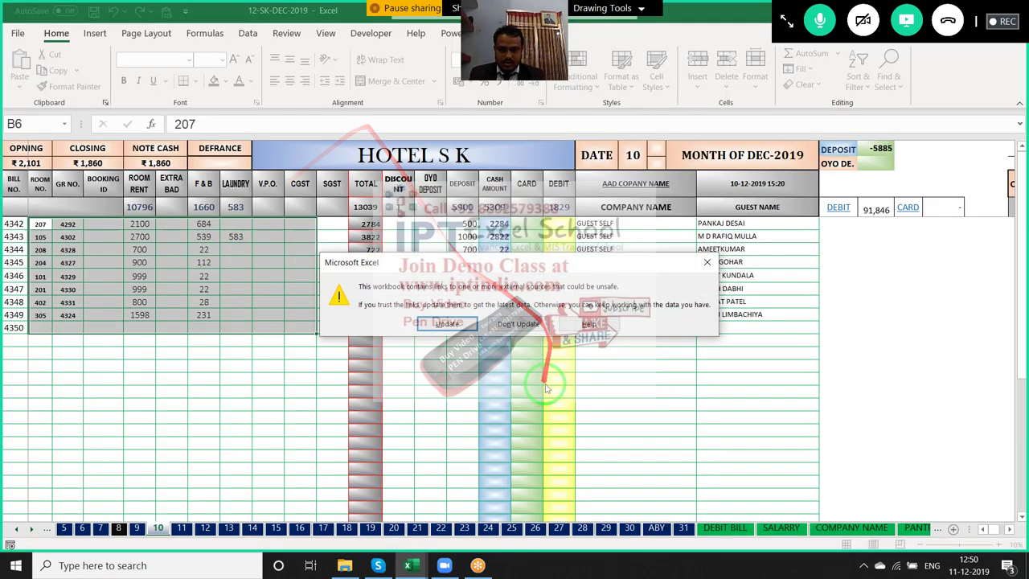
pyautogui.click(519, 323)
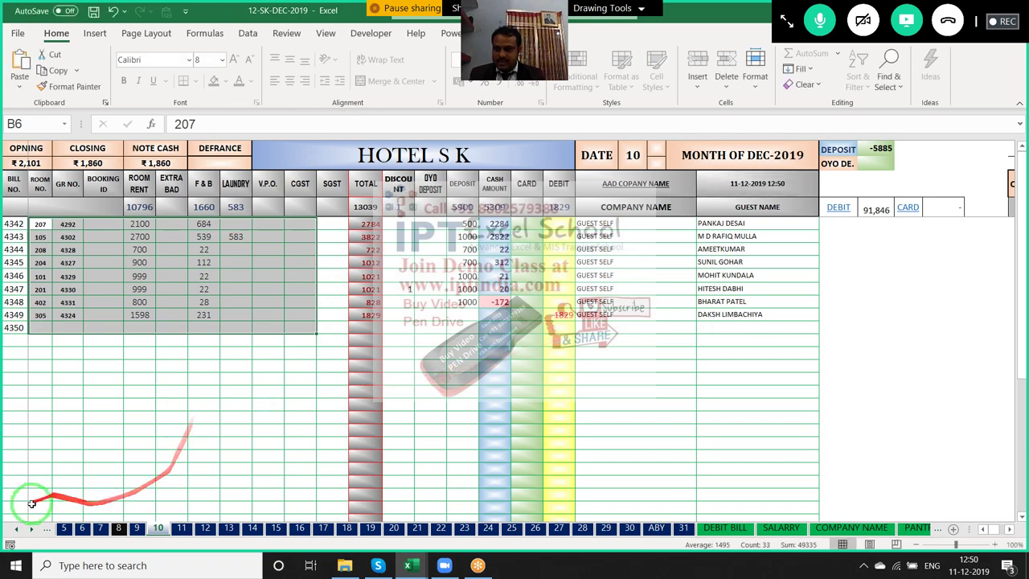
pyautogui.click(17, 528)
pyautogui.click(18, 528)
pyautogui.click(24, 526)
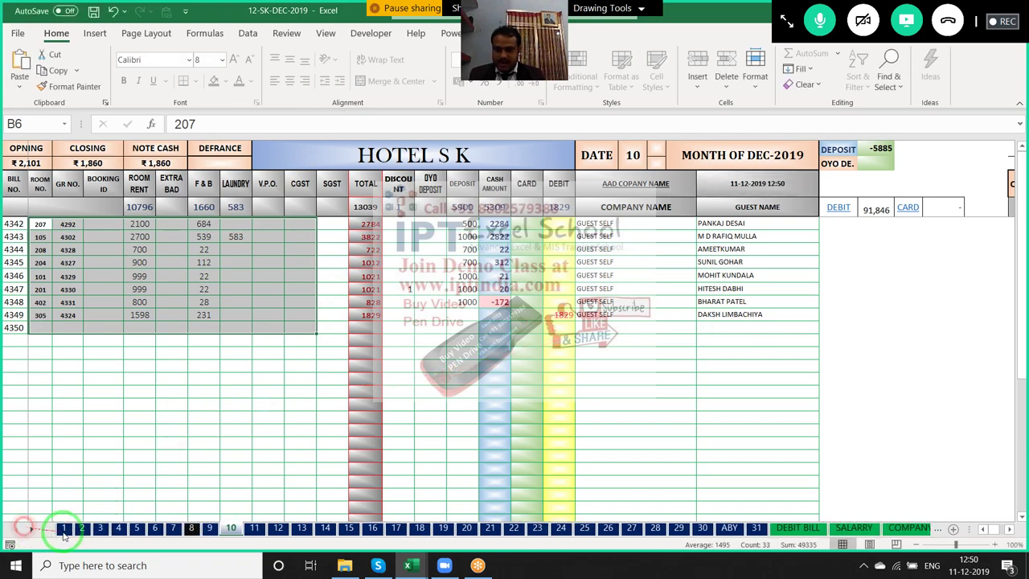
pyautogui.click(64, 529)
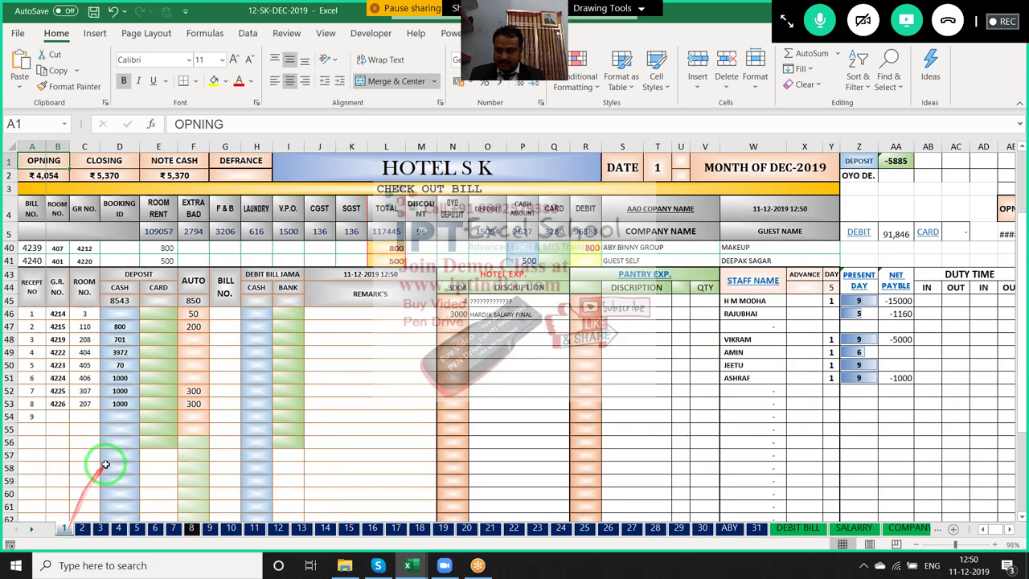
# Inspect the bill's headers, including BILL NO., EXTRA BAD, F & B, LAUNDRY, CGST, SGST and DEPOSIT
pyautogui.scroll(3, 103, 461)
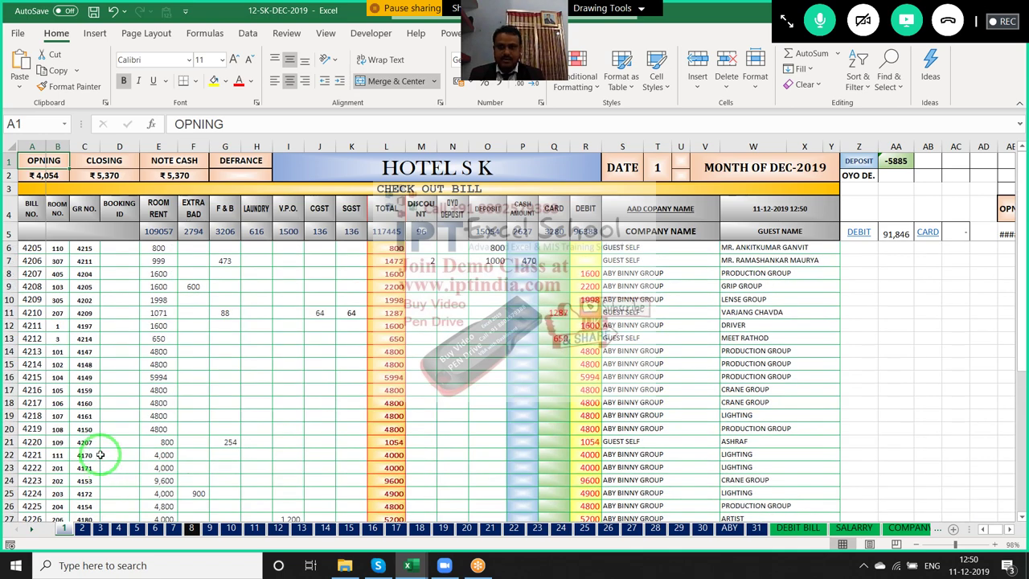
pyautogui.click(57, 208)
pyautogui.moveTo(31, 208); pyautogui.dragTo(162, 201)
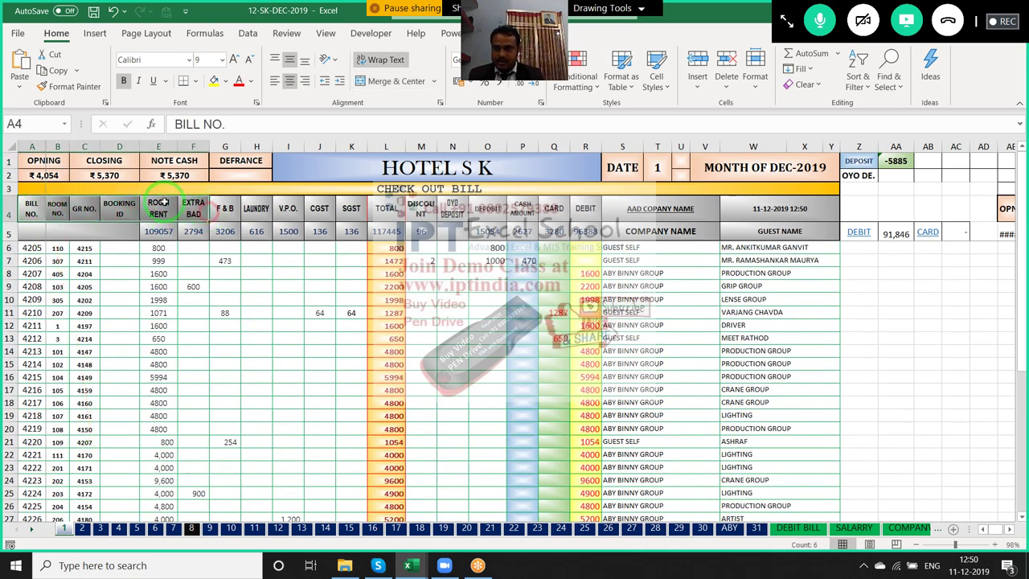
pyautogui.moveTo(44, 161); pyautogui.dragTo(49, 175)
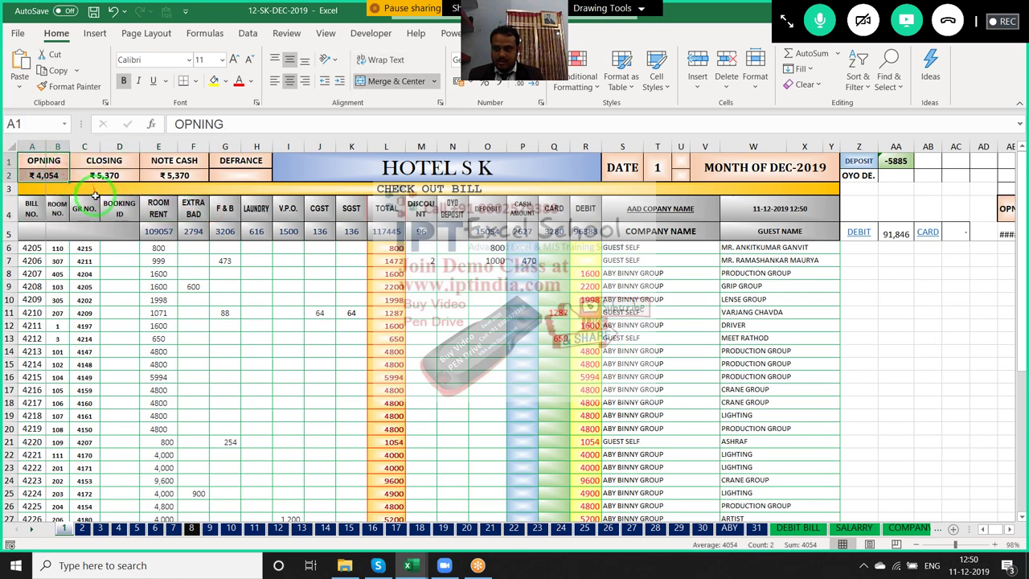
pyautogui.click(192, 209)
pyautogui.click(225, 208)
pyautogui.click(257, 209)
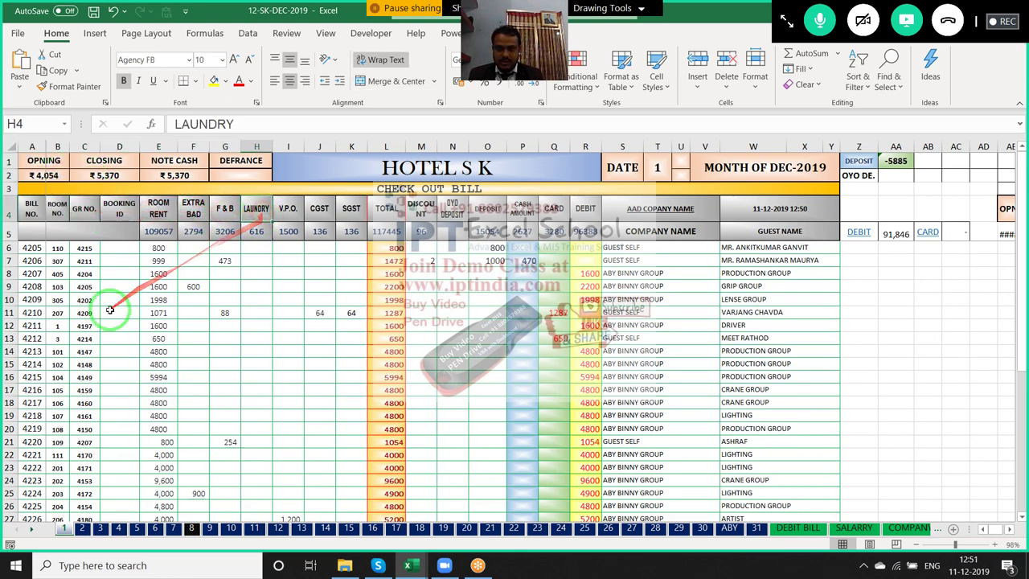
pyautogui.click(57, 209)
pyautogui.click(319, 216)
pyautogui.click(351, 211)
pyautogui.click(487, 215)
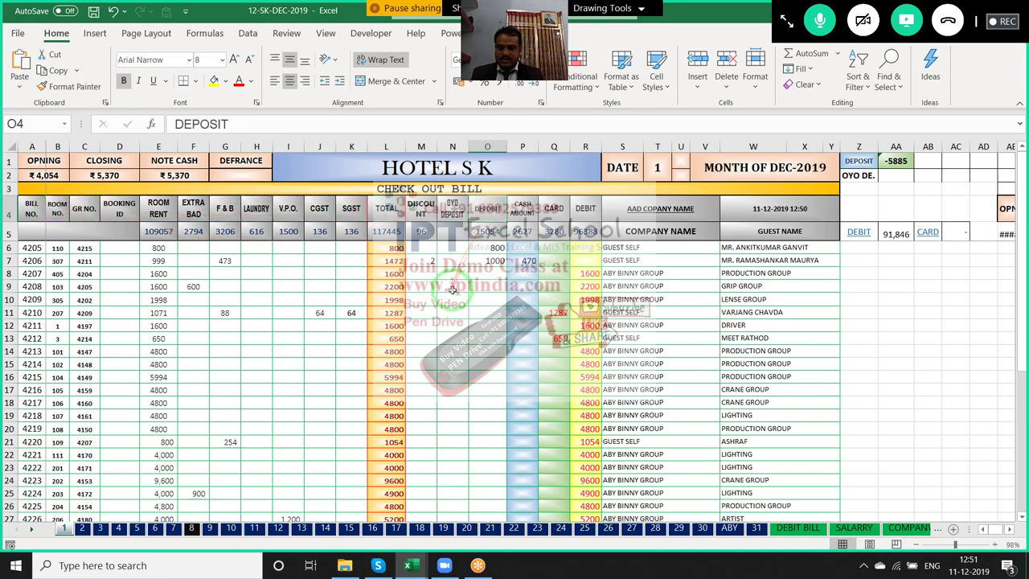
# Switch to the blank Book3 workbook and rename Sheet1 to Data
pyautogui.hotkey('ctrl', 'n')
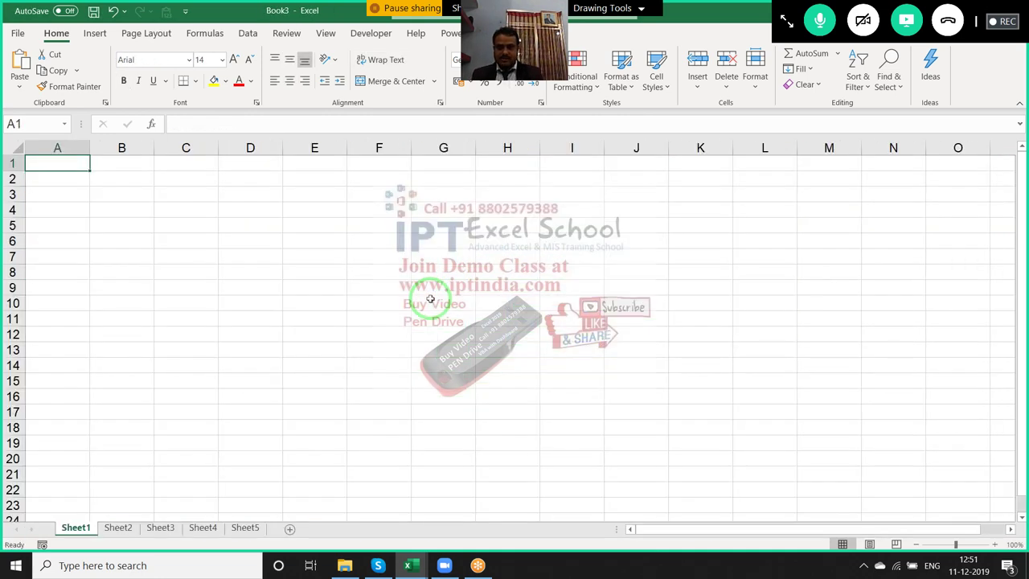
pyautogui.click(72, 526)
pyautogui.doubleClick(72, 526)
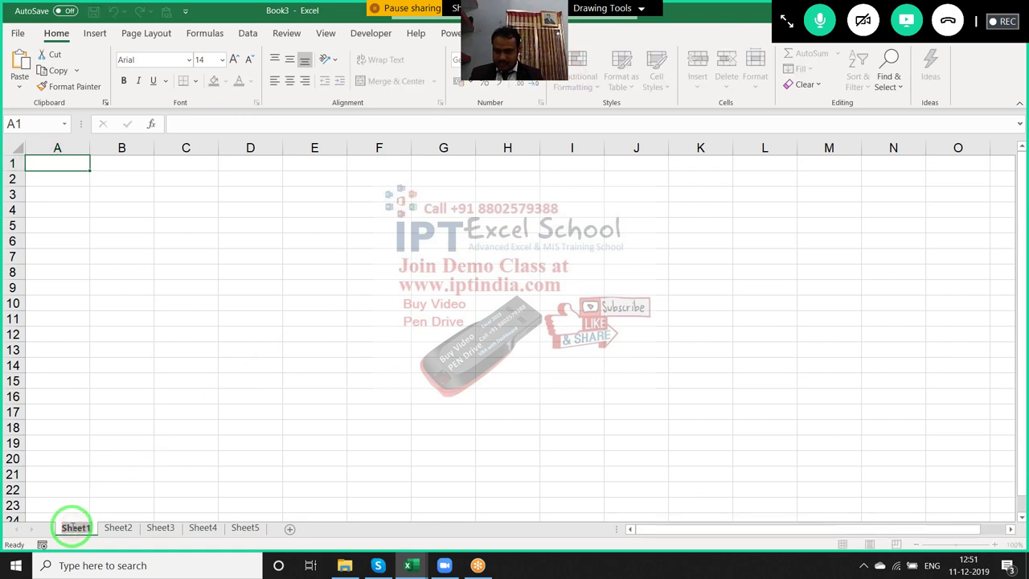
pyautogui.write('Data')
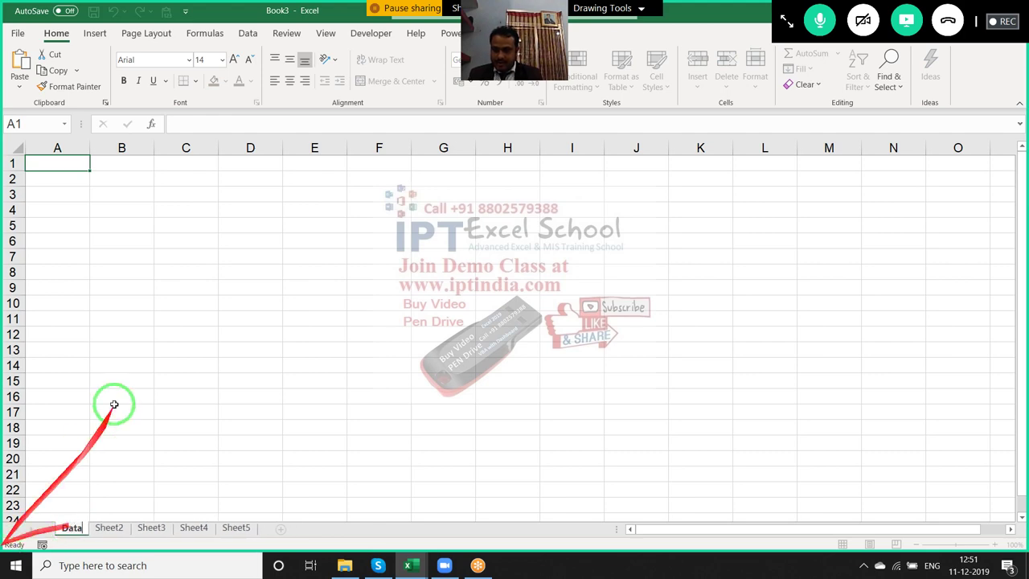
pyautogui.click(121, 365)
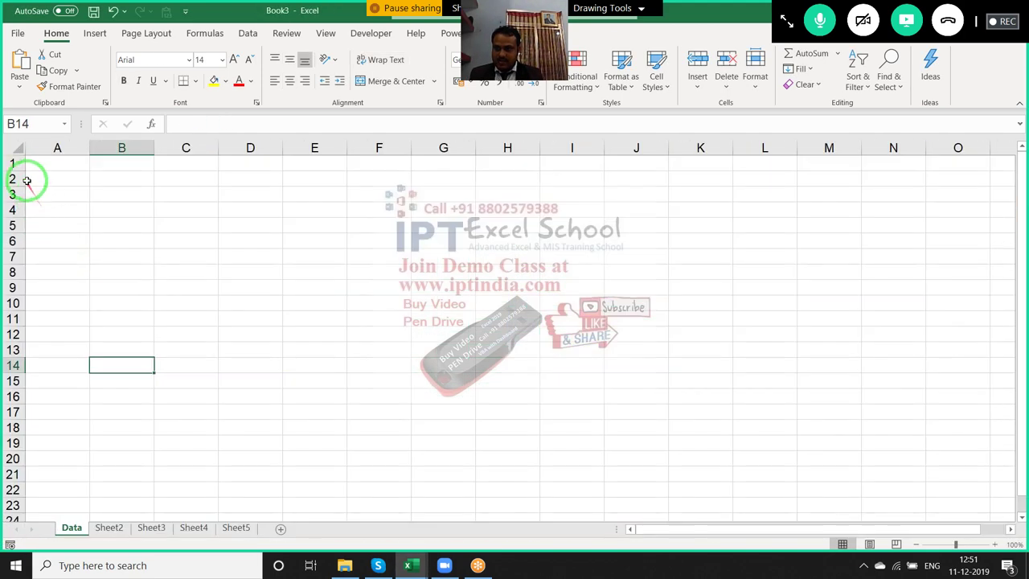
# Enter the header ID in cell A1 of Book3's Data sheet
pyautogui.click(38, 164)
pyautogui.write('ID')
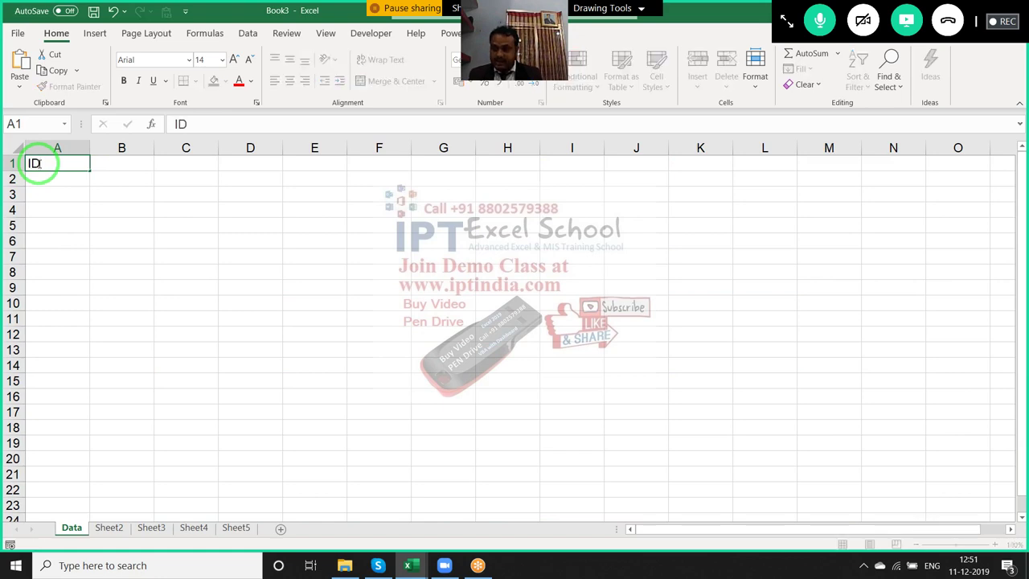
pyautogui.press('Tab')
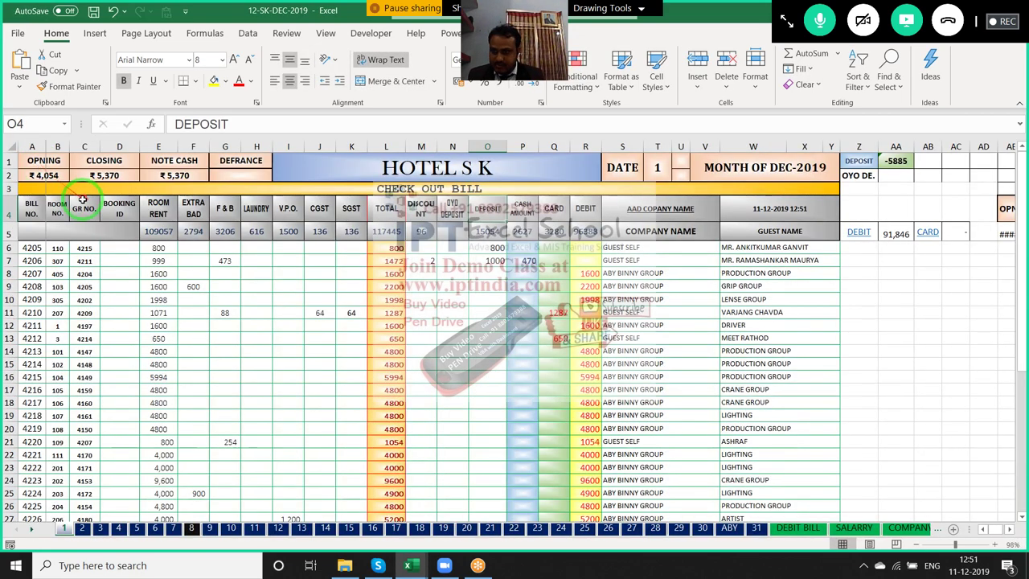
# Examine the auto bill-number formula =IF(ISBLANK(E6)," ",A6+1) in A7 and the starting number 4205
pyautogui.click(42, 209)
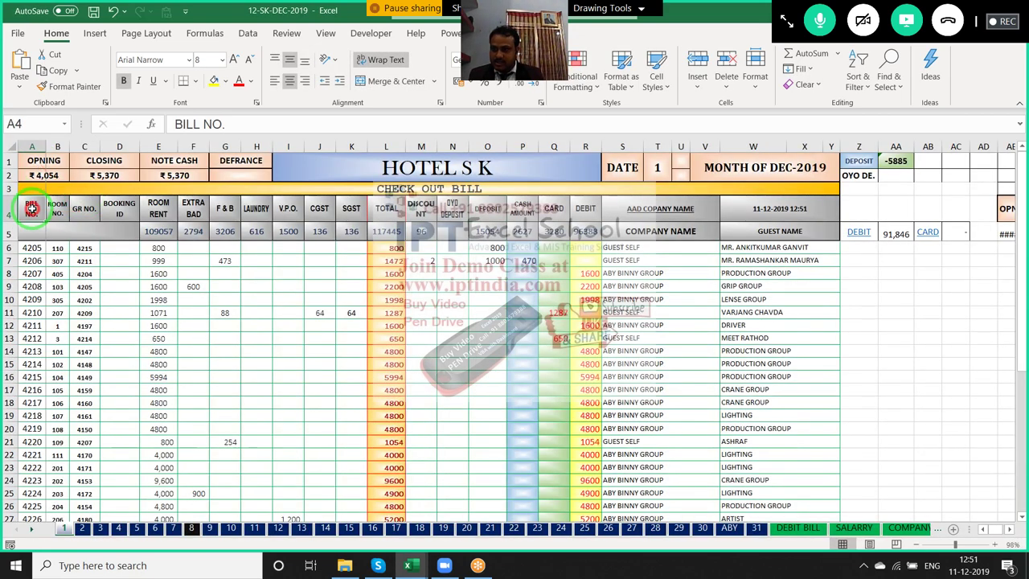
pyautogui.click(32, 260)
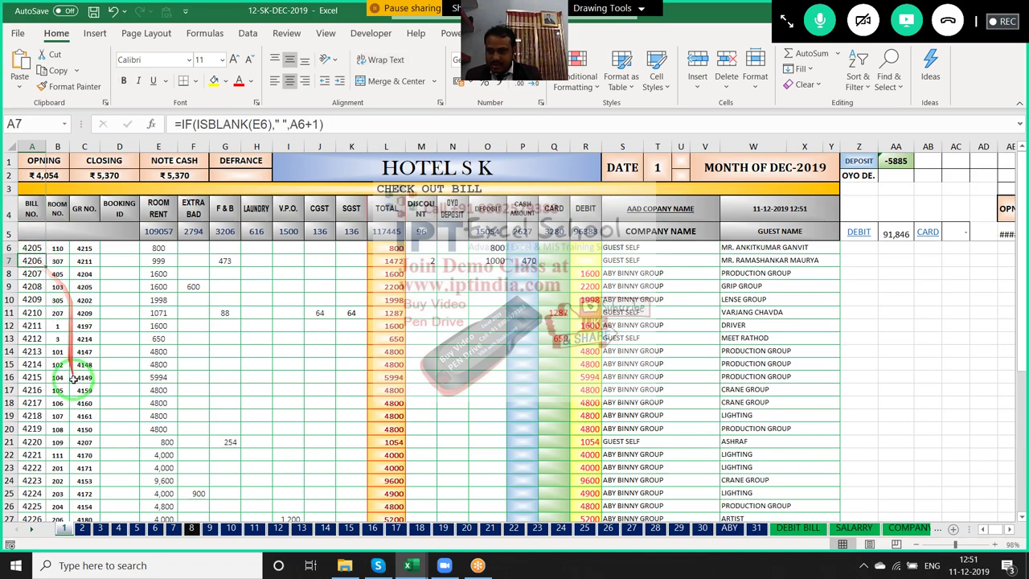
pyautogui.scroll(-2, 74, 379)
pyautogui.scroll(-2, 73, 379)
pyautogui.scroll(-2, 73, 379)
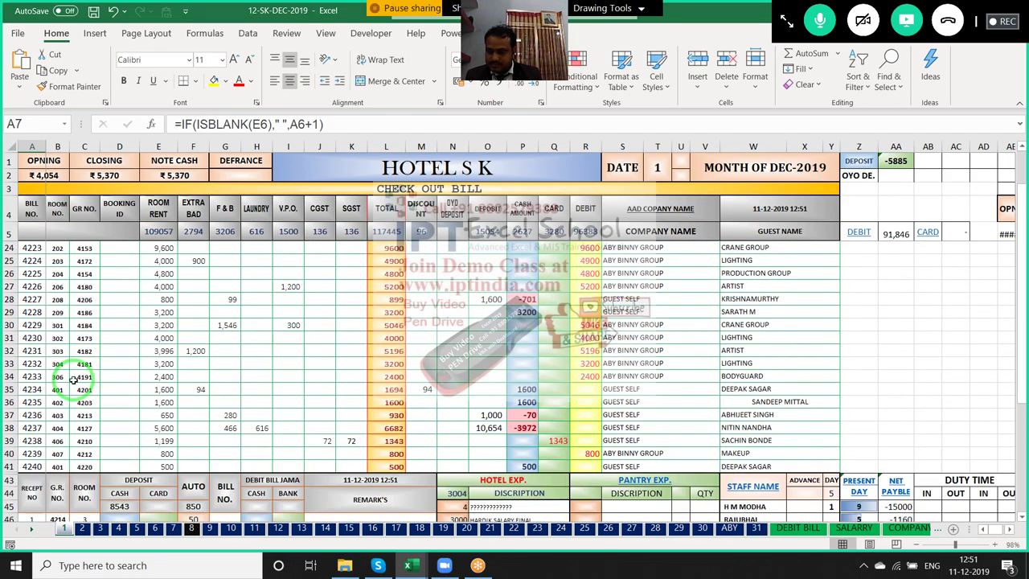
pyautogui.scroll(6, 73, 380)
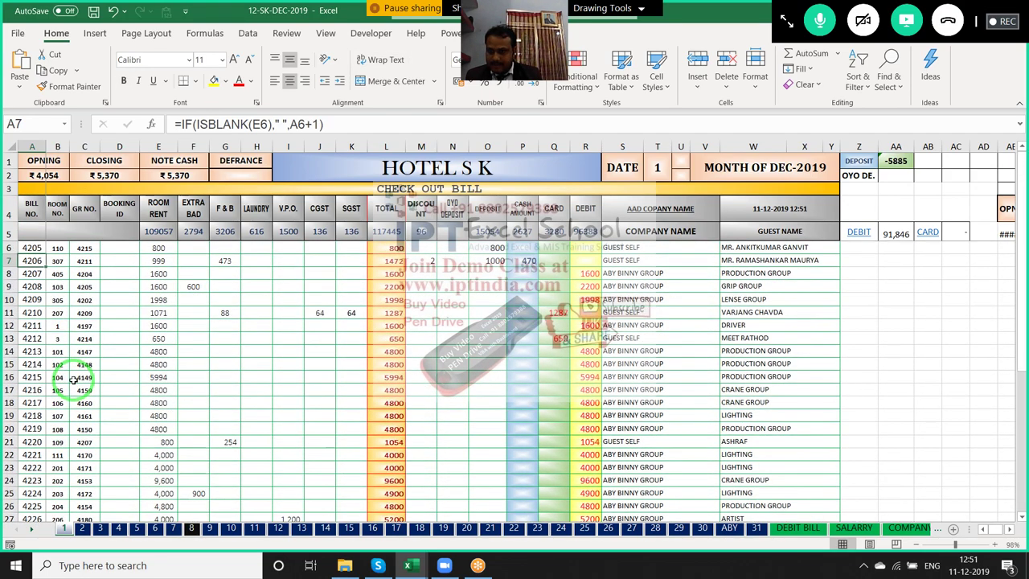
pyautogui.click(32, 248)
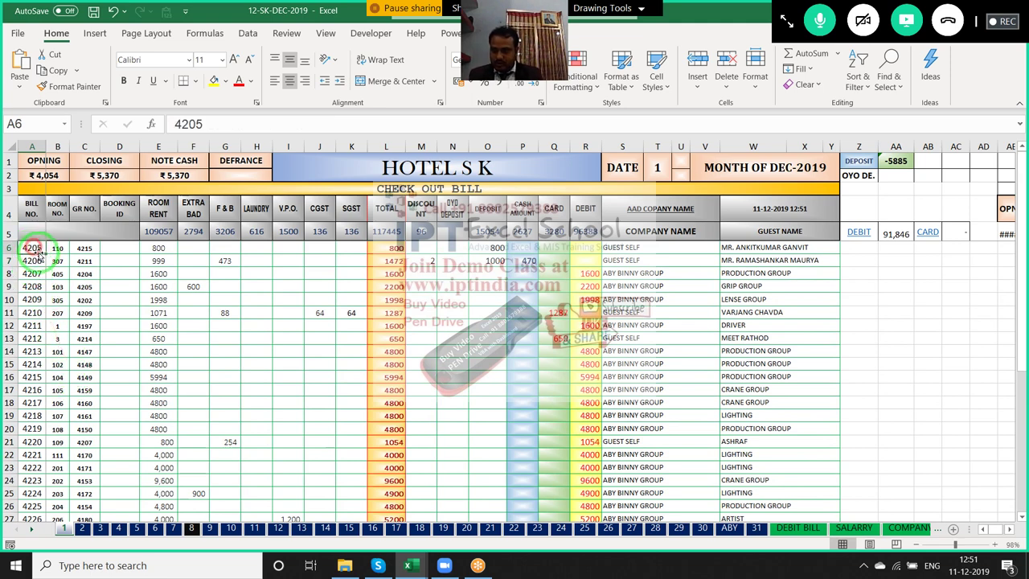
# Select the BILL NO. header text and recheck the bill-number formulas in A7 and A8
pyautogui.click(31, 209)
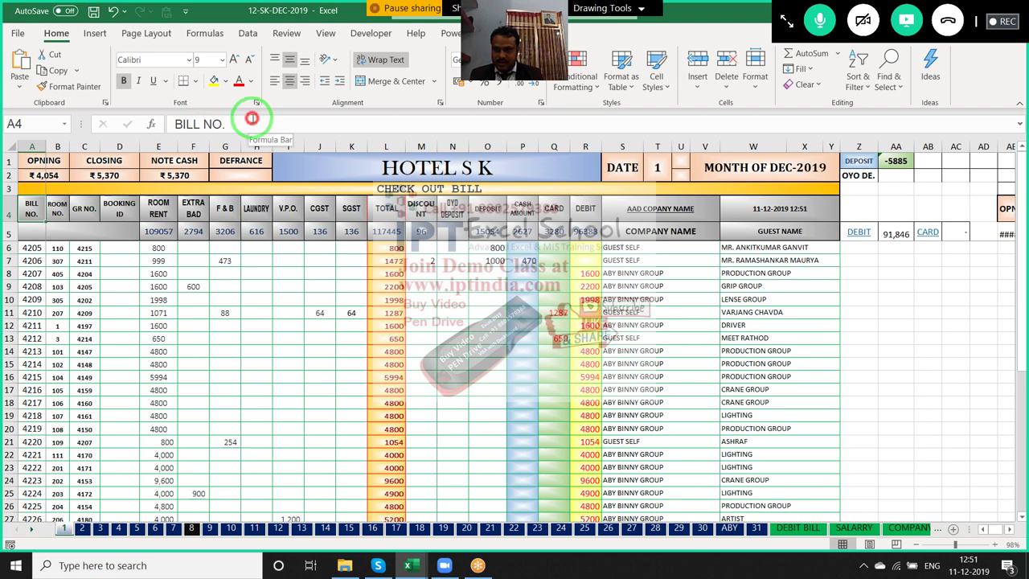
pyautogui.moveTo(252, 119); pyautogui.dragTo(153, 121)
pyautogui.press('Escape')
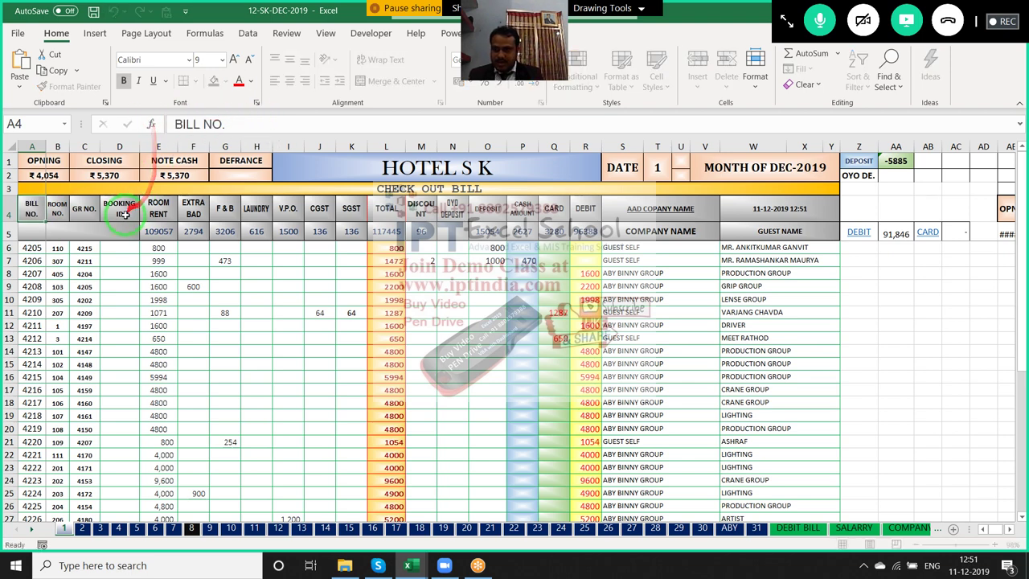
pyautogui.click(37, 274)
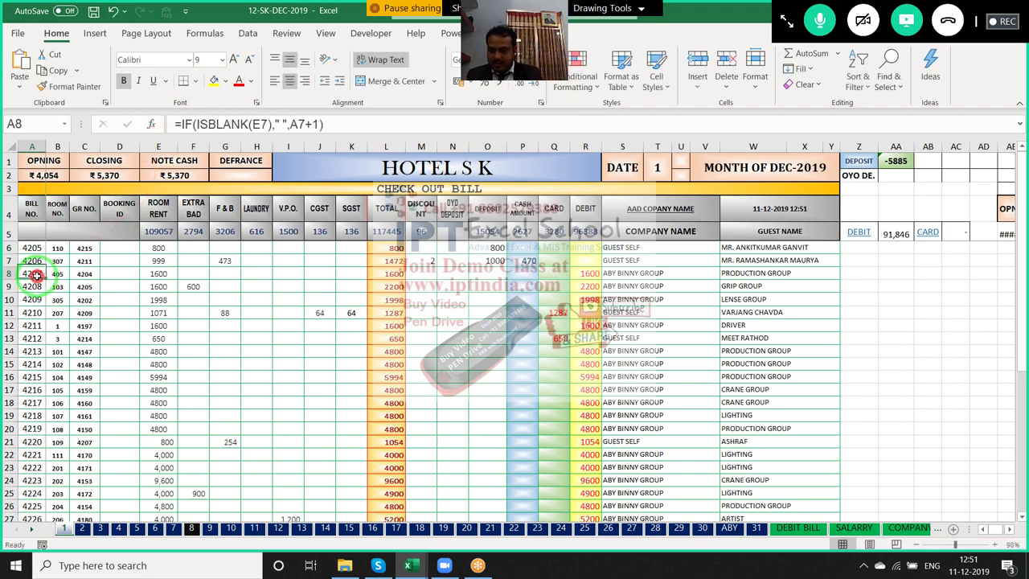
pyautogui.click(32, 147)
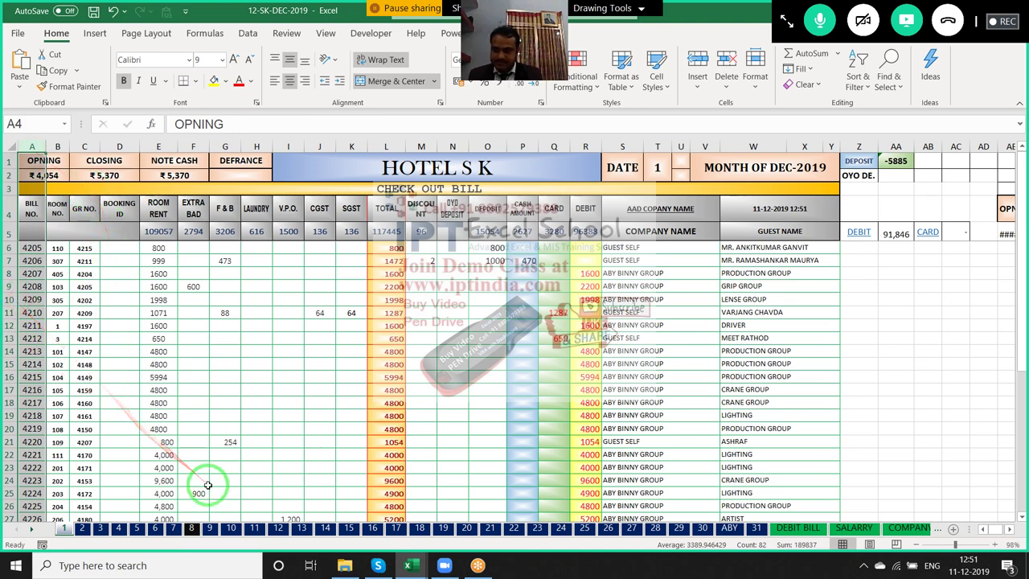
pyautogui.click(34, 215)
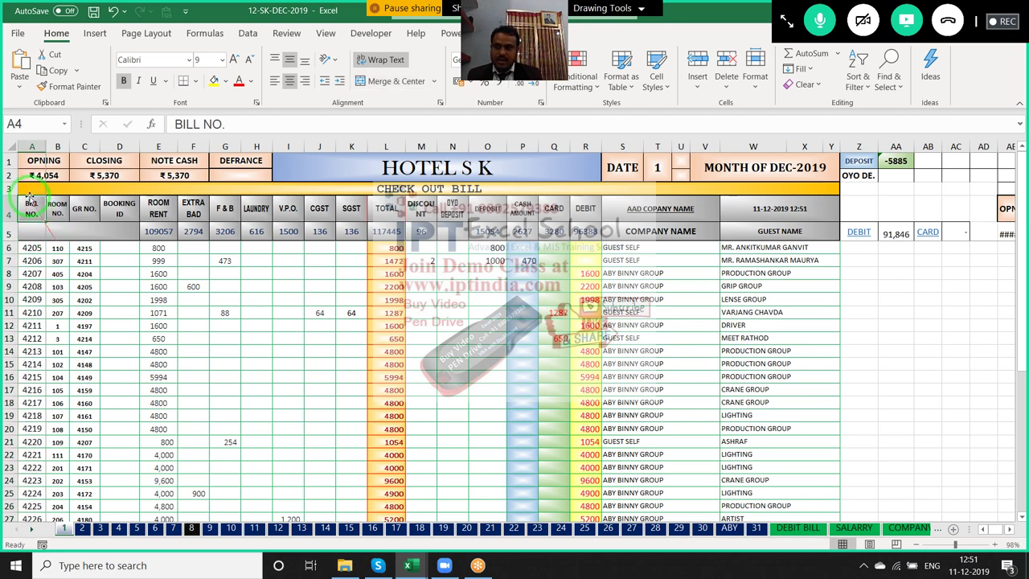
pyautogui.click(28, 259)
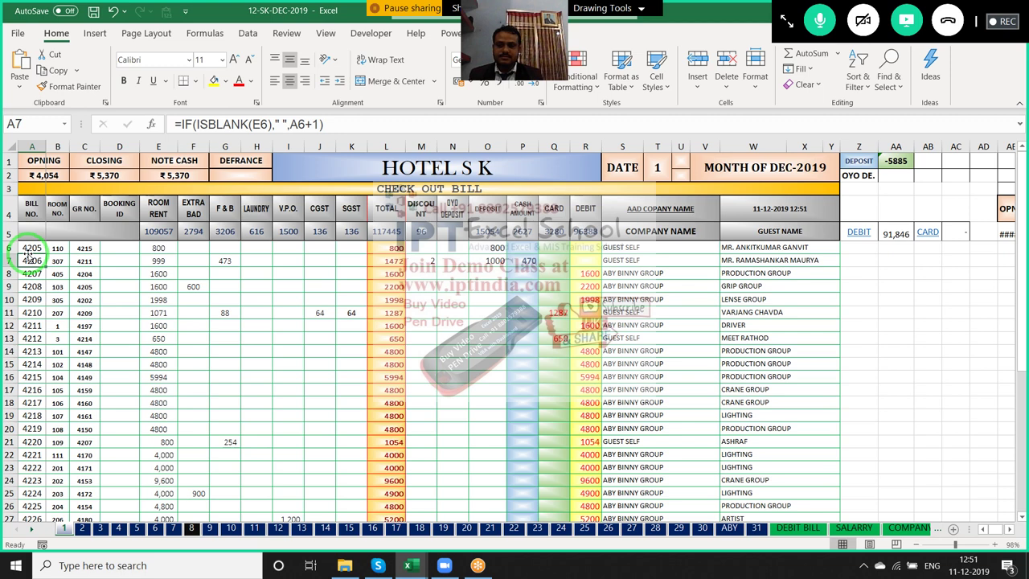
pyautogui.click(40, 247)
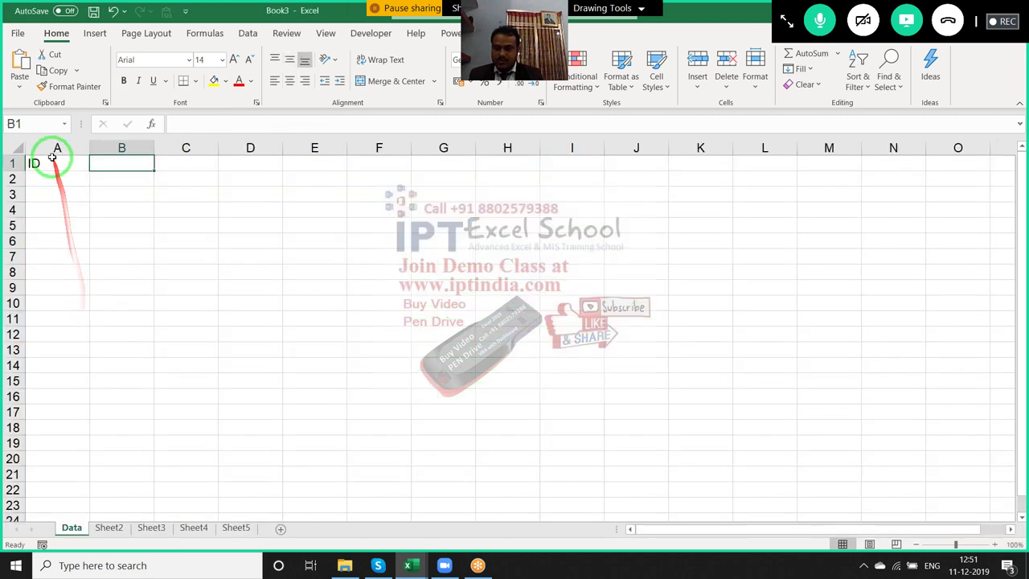
# Replace the A1 heading in Book3 with BILL NO
pyautogui.doubleClick(50, 161)
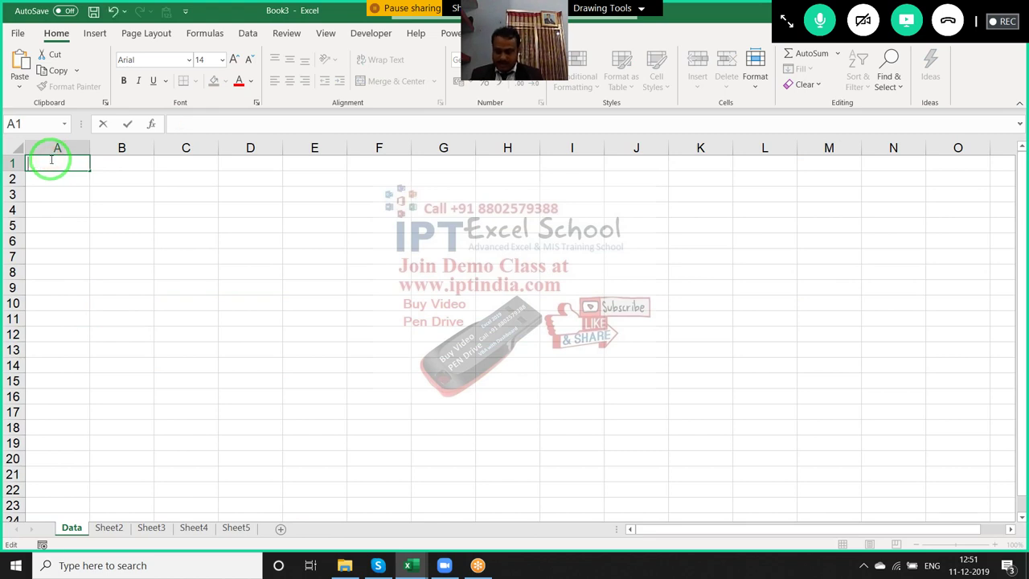
pyautogui.write('BILL NO.')
pyautogui.click(46, 172)
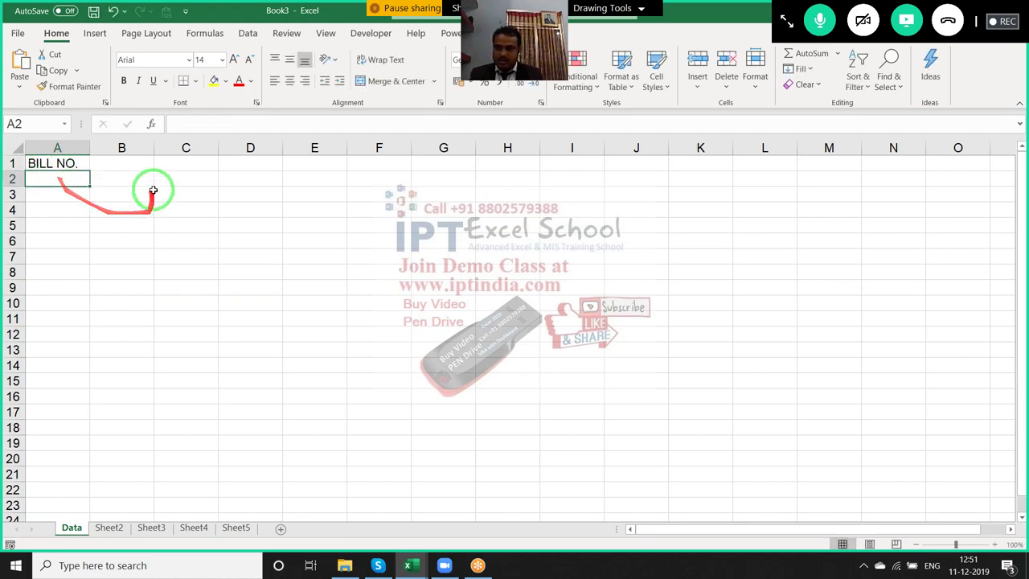
pyautogui.click(127, 174)
pyautogui.click(115, 162)
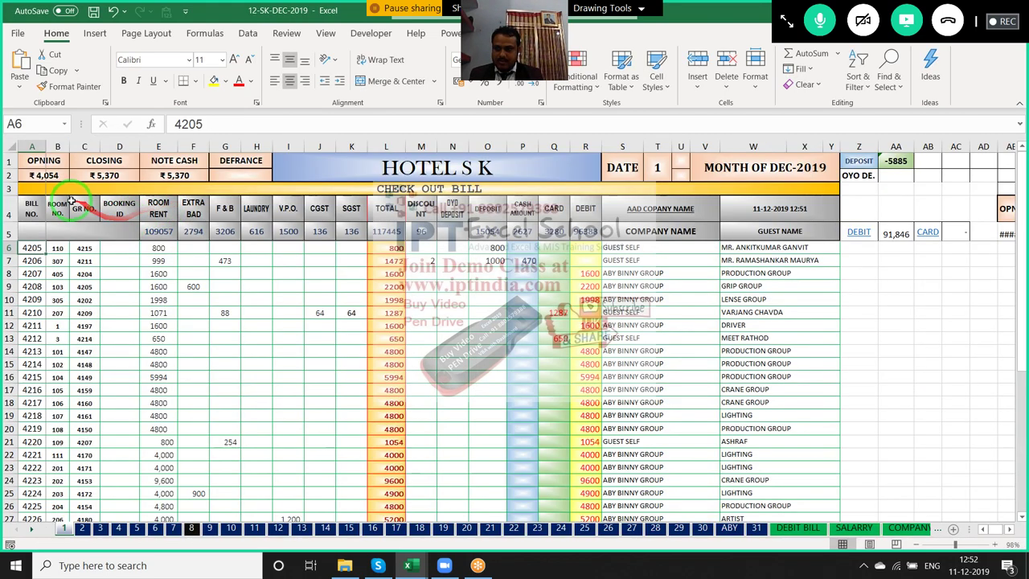
# Copy the ROOM NO. header from the bill and paste it into Book3 cell B1
pyautogui.click(57, 210)
pyautogui.click(181, 122)
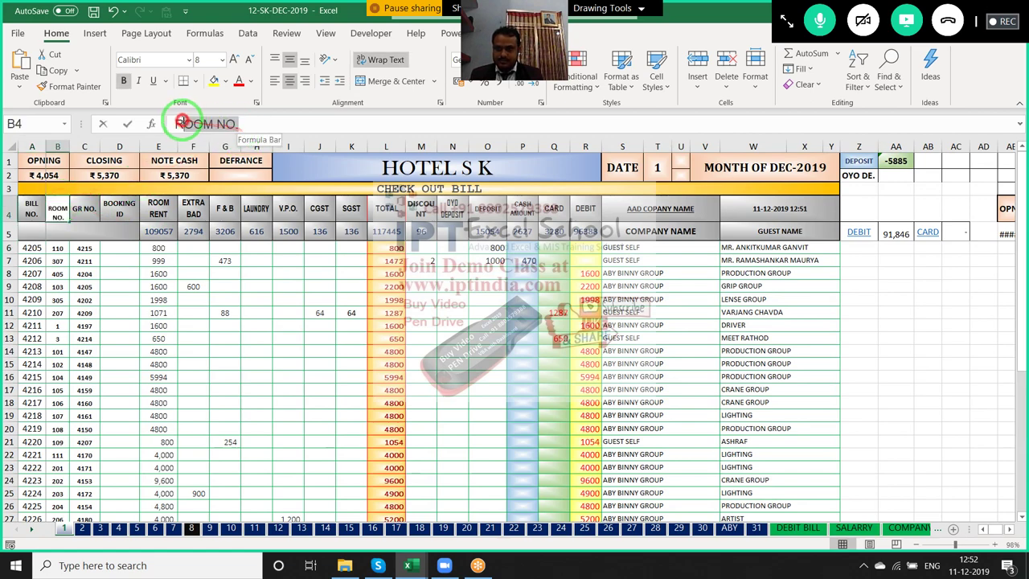
pyautogui.doubleClick(180, 121)
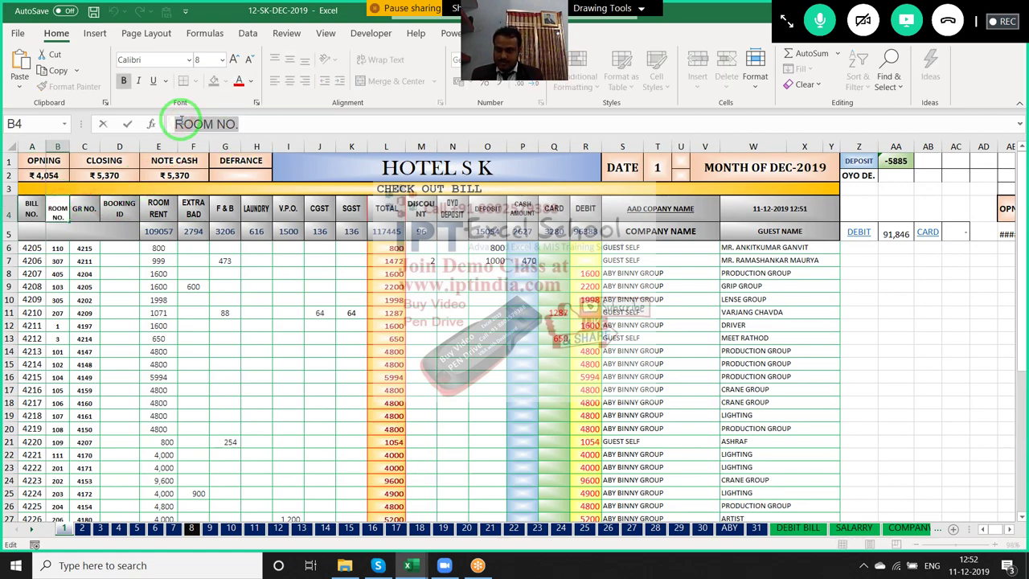
pyautogui.press('Escape')
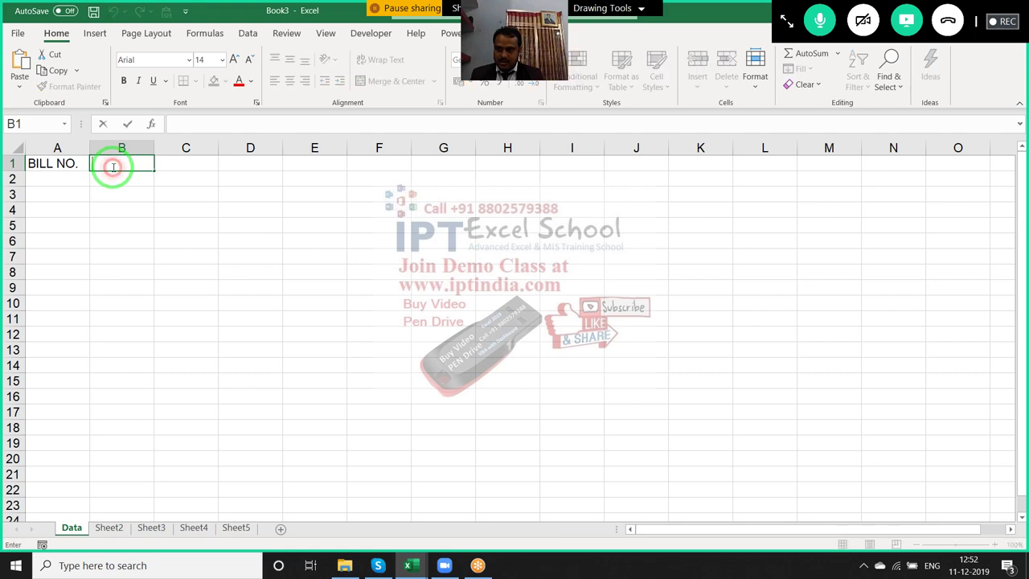
pyautogui.write('ROOM NO.')
pyautogui.press('Return')
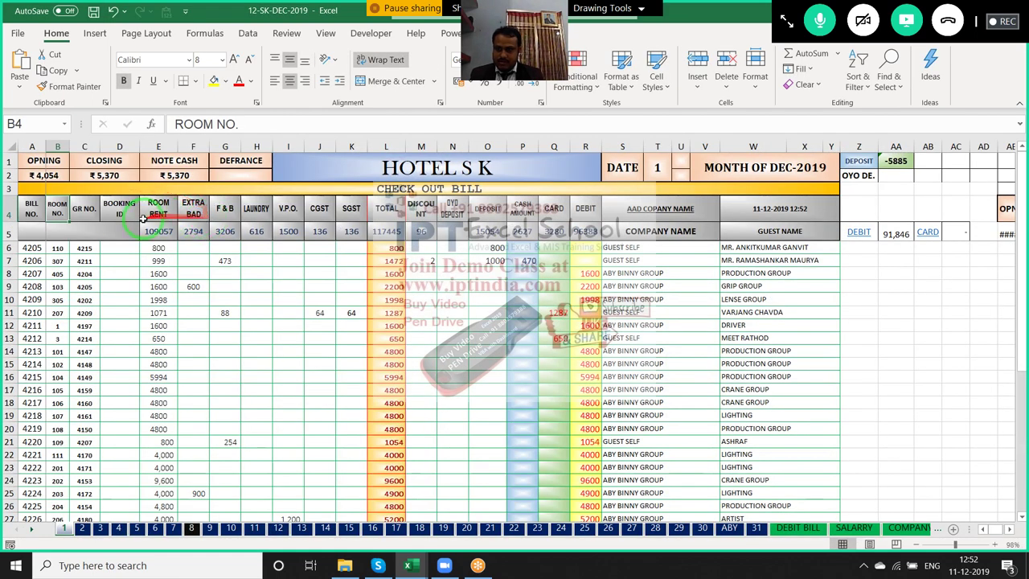
# Copy the GR NO. header text for Book3 cell C1
pyautogui.click(85, 209)
pyautogui.click(222, 126)
pyautogui.moveTo(222, 126); pyautogui.dragTo(160, 123)
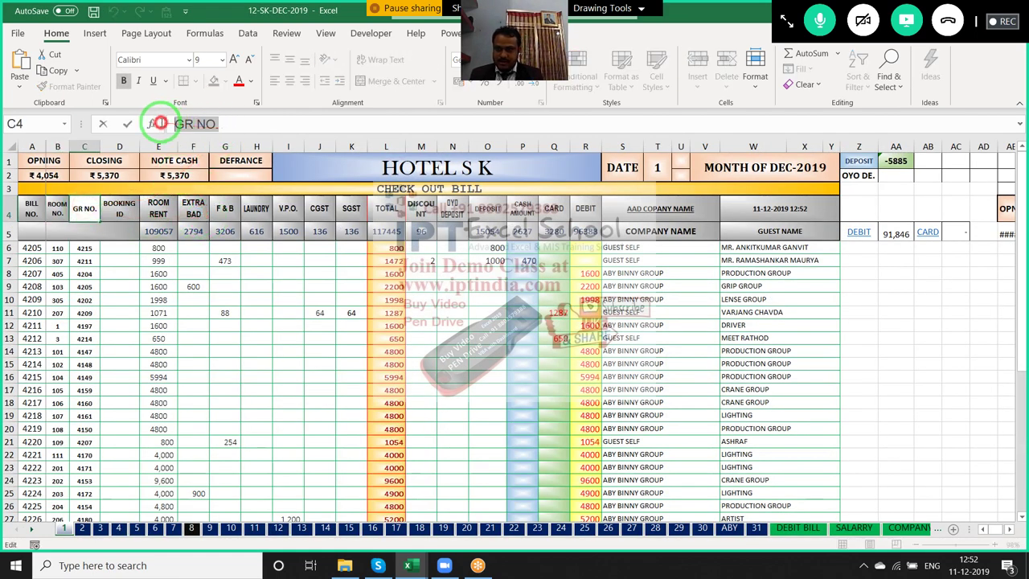
pyautogui.hotkey('ctrl', 'c')
pyautogui.hotkey('alt', 'Tab')
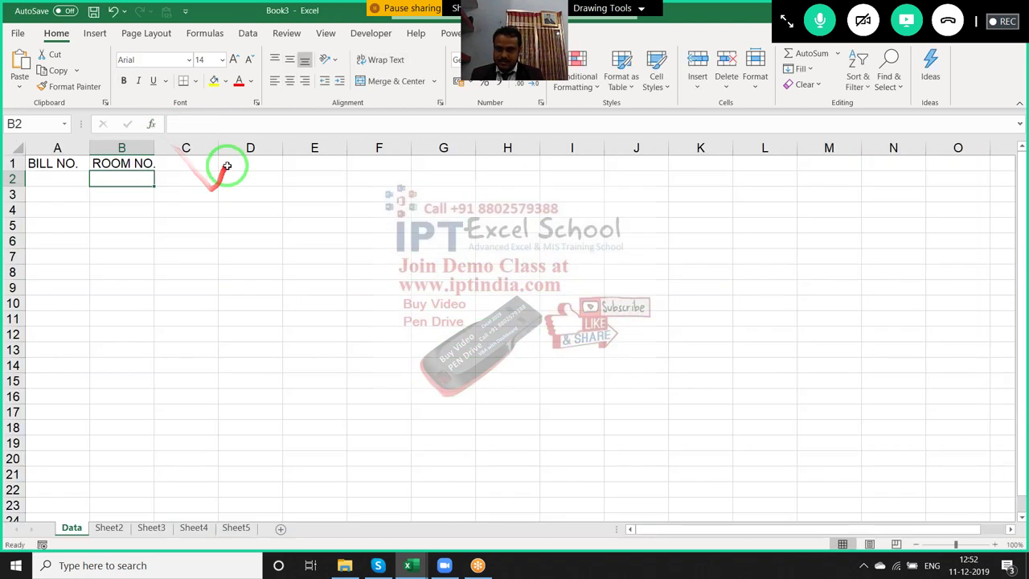
pyautogui.click(192, 161)
pyautogui.hotkey('alt', 'Tab')
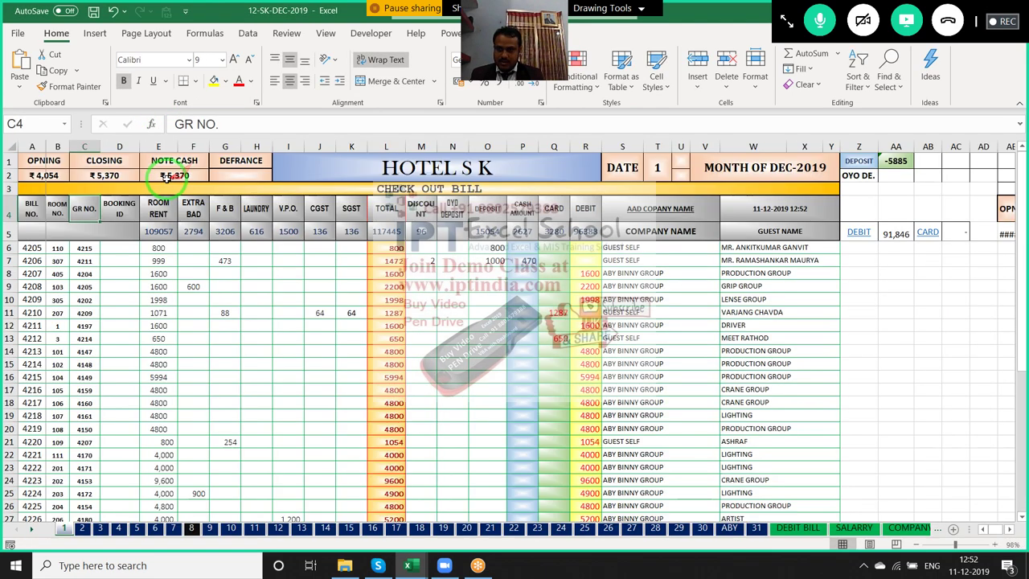
# Enter BOOKING ID as the heading in Book3 cell D1
pyautogui.click(125, 201)
pyautogui.moveTo(249, 124); pyautogui.dragTo(172, 123)
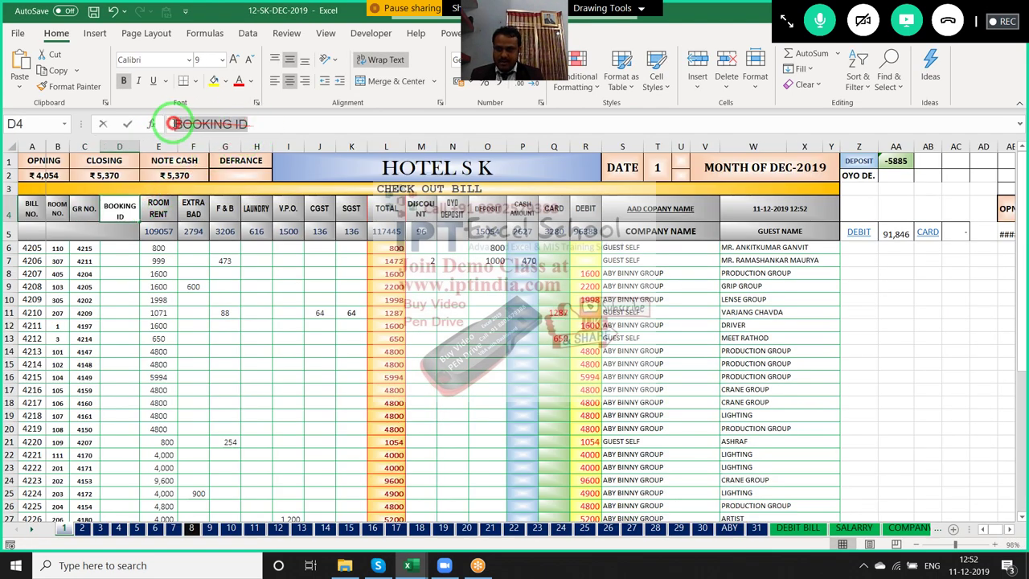
pyautogui.write('`')
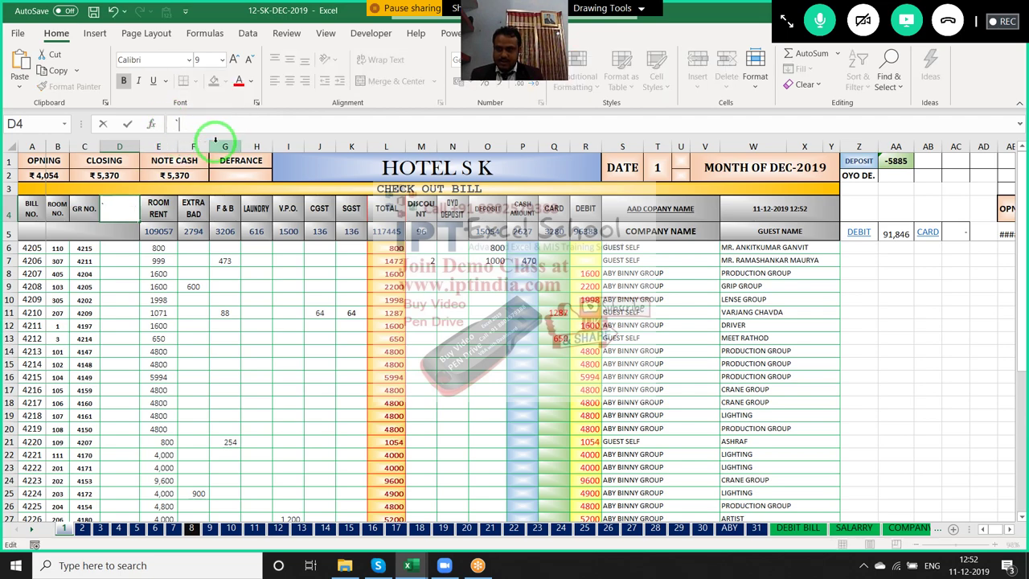
pyautogui.press('Escape')
pyautogui.tripleClick(227, 126)
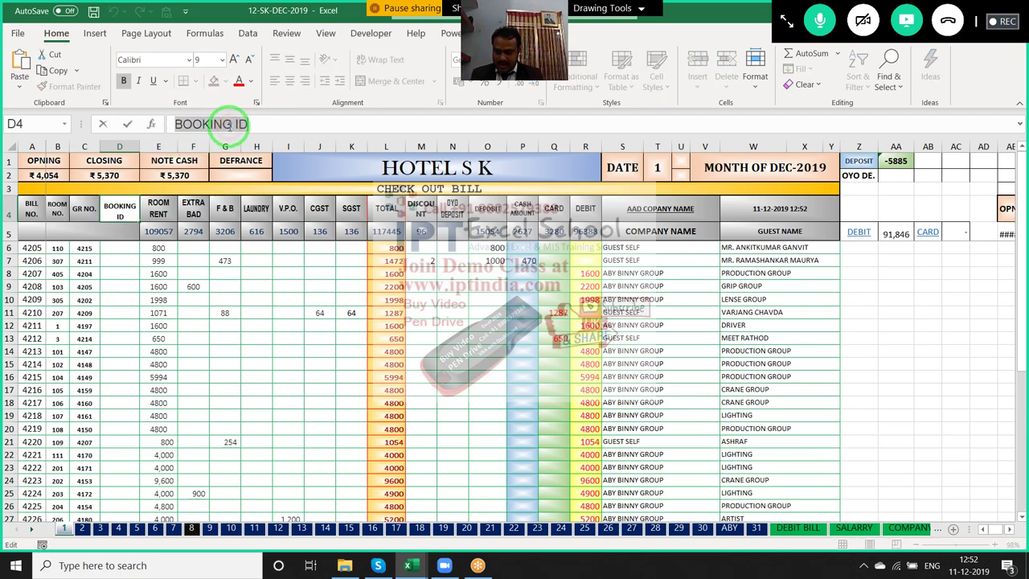
pyautogui.press('Escape')
pyautogui.hotkey('ctrl', 'Tab')
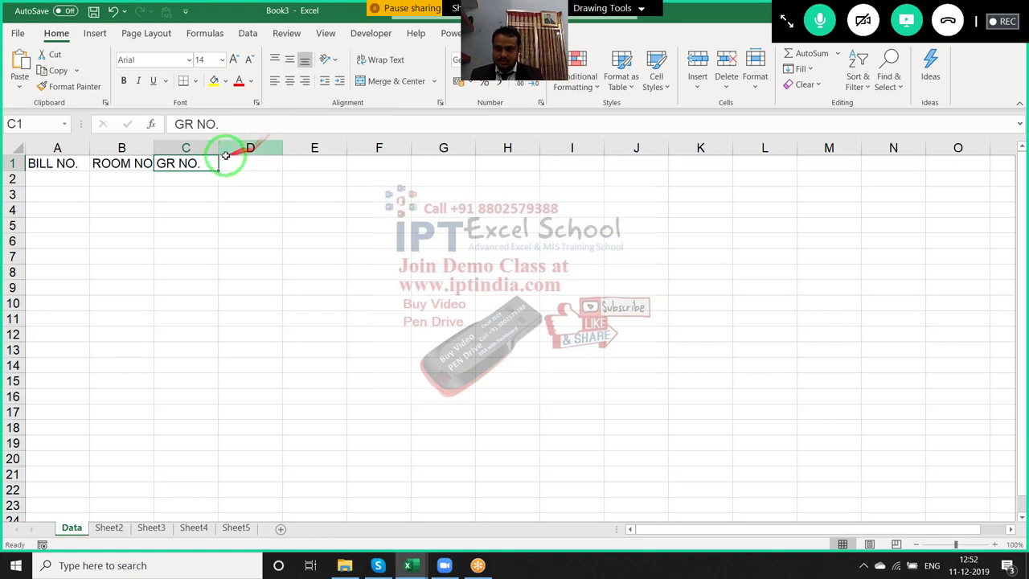
pyautogui.click(233, 163)
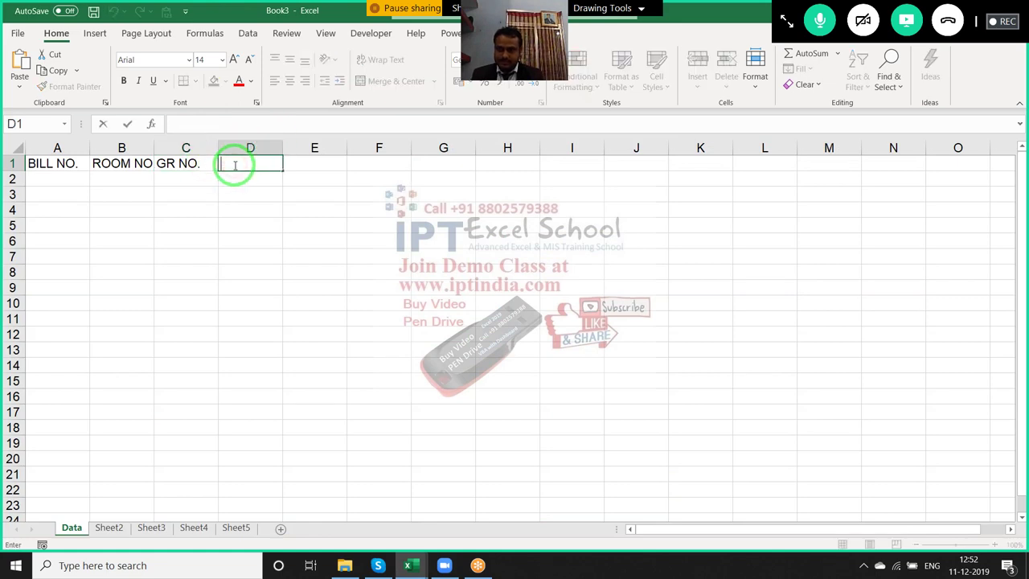
pyautogui.write('BOOKING ID')
pyautogui.click(207, 181)
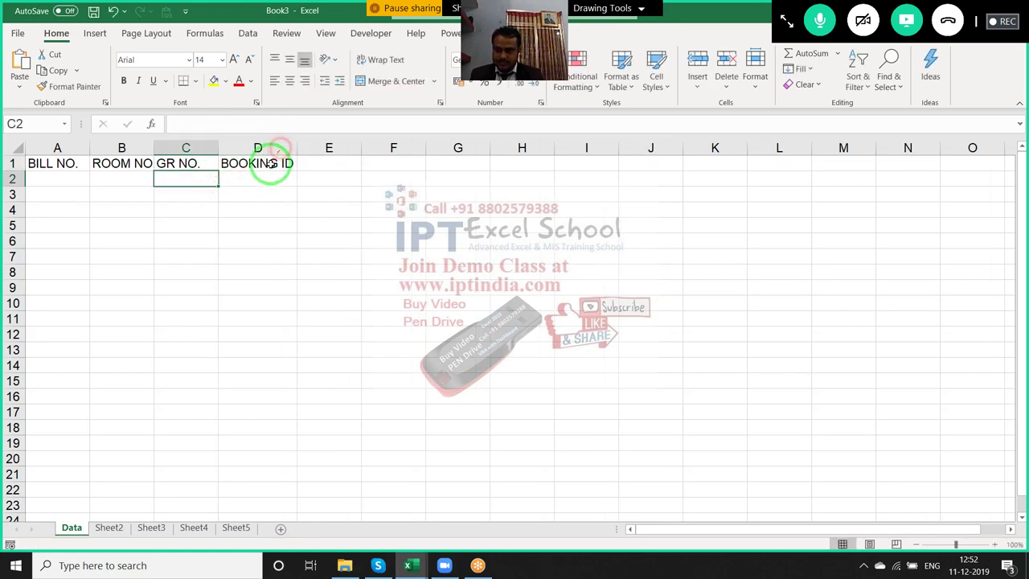
# Copy the ROOM RENT header from the bill and paste it into Book3 cell E1
pyautogui.hotkey('ctrl', 'Tab')
pyautogui.click(158, 210)
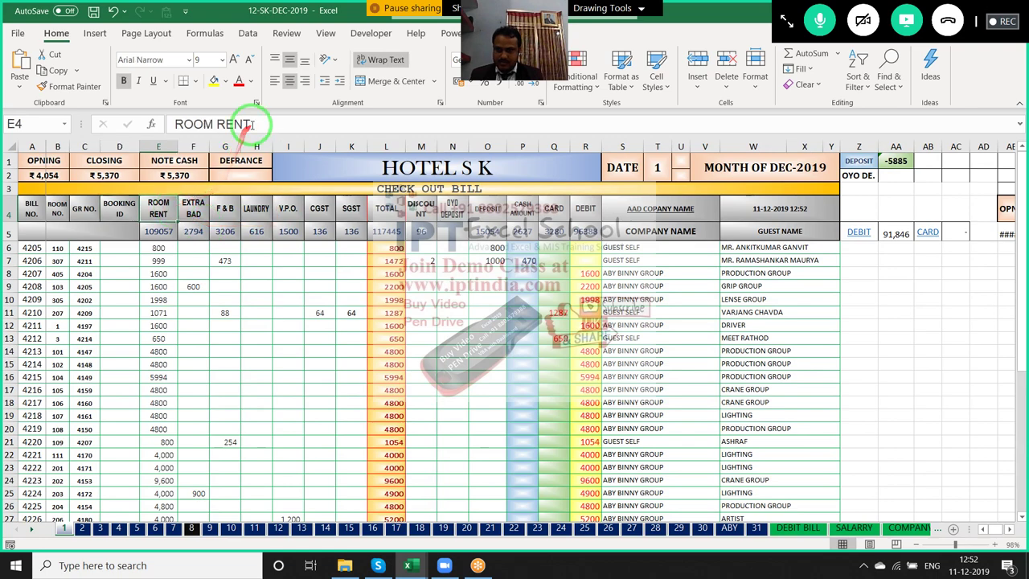
pyautogui.moveTo(247, 124); pyautogui.dragTo(176, 121)
pyautogui.press('Escape')
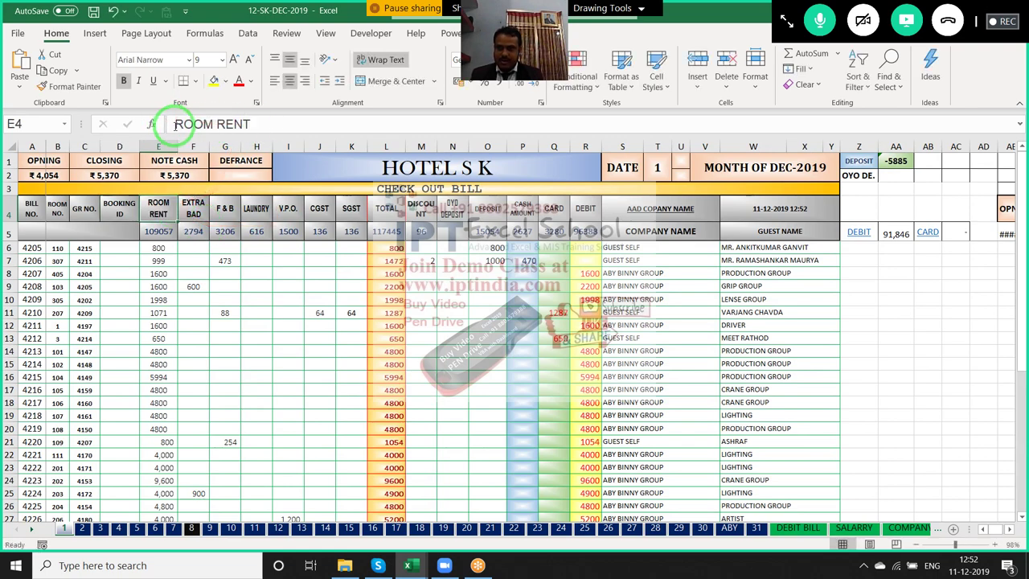
pyautogui.hotkey('ctrl', 'Tab')
pyautogui.click(305, 160)
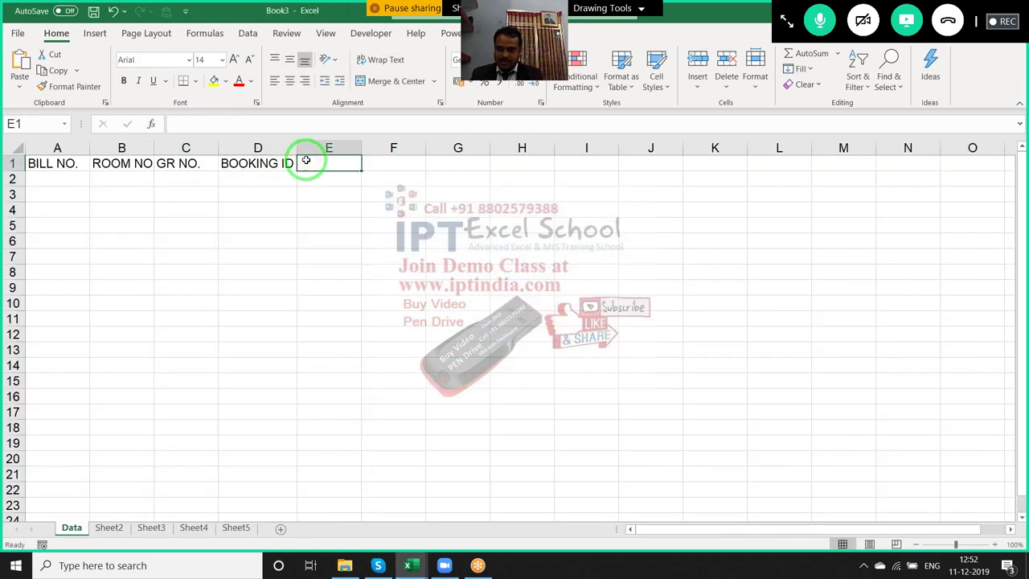
pyautogui.hotkey('ctrl', 'v')
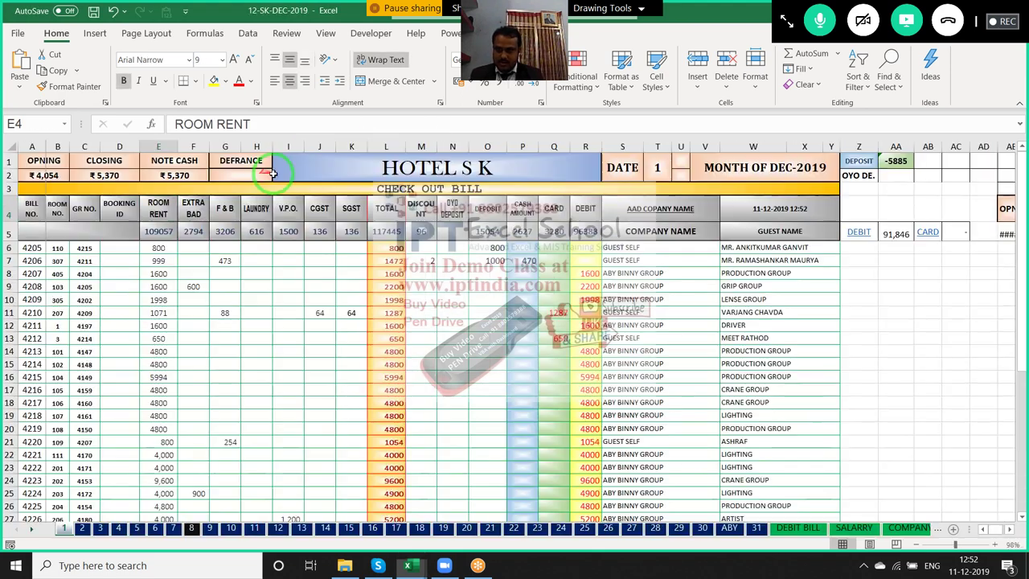
pyautogui.hotkey('ctrl', 'Tab')
# Paste the headers EXTRA BAD through TOTAL as plain values into Book3 starting at F1
pyautogui.click(194, 208)
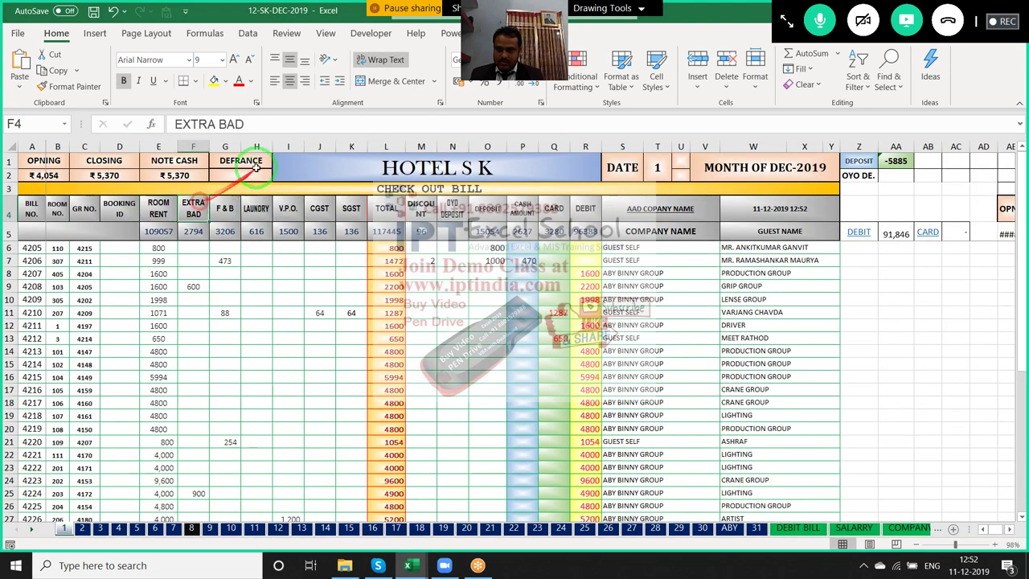
pyautogui.moveTo(249, 123); pyautogui.dragTo(167, 115)
pyautogui.press('Escape')
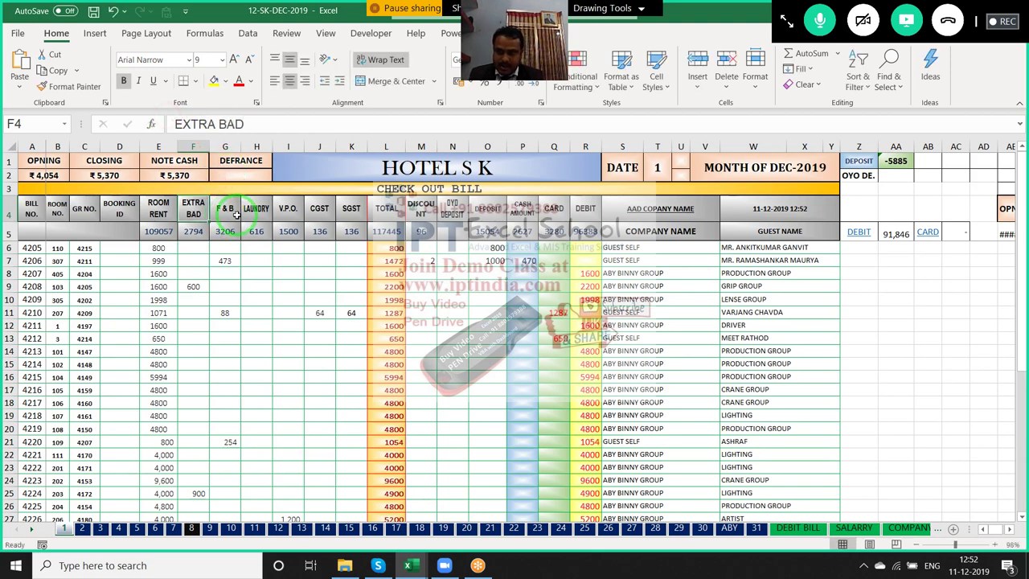
pyautogui.moveTo(194, 210); pyautogui.dragTo(386, 211)
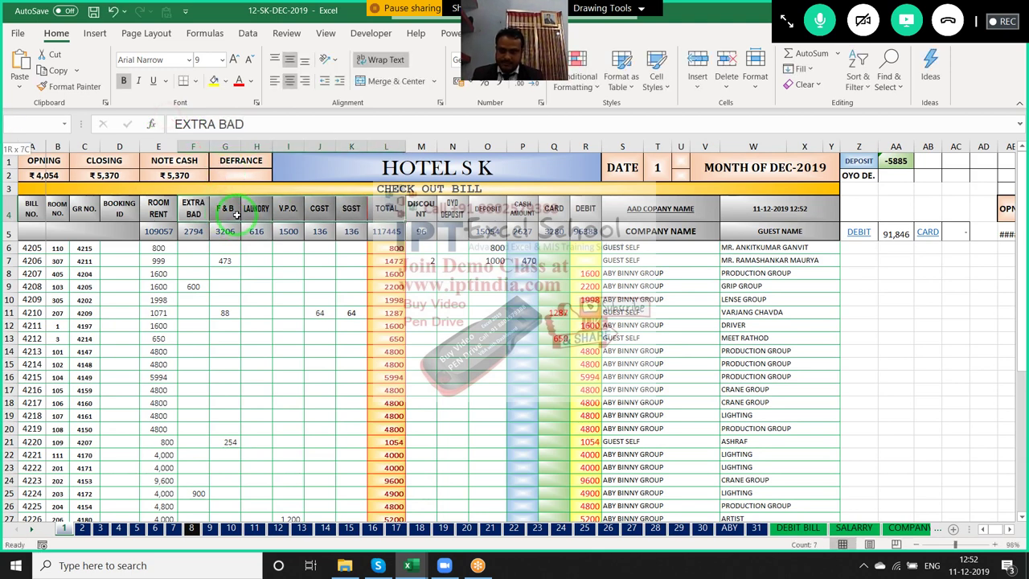
pyautogui.hotkey('ctrl', 'c')
pyautogui.hotkey('alt', 'Tab')
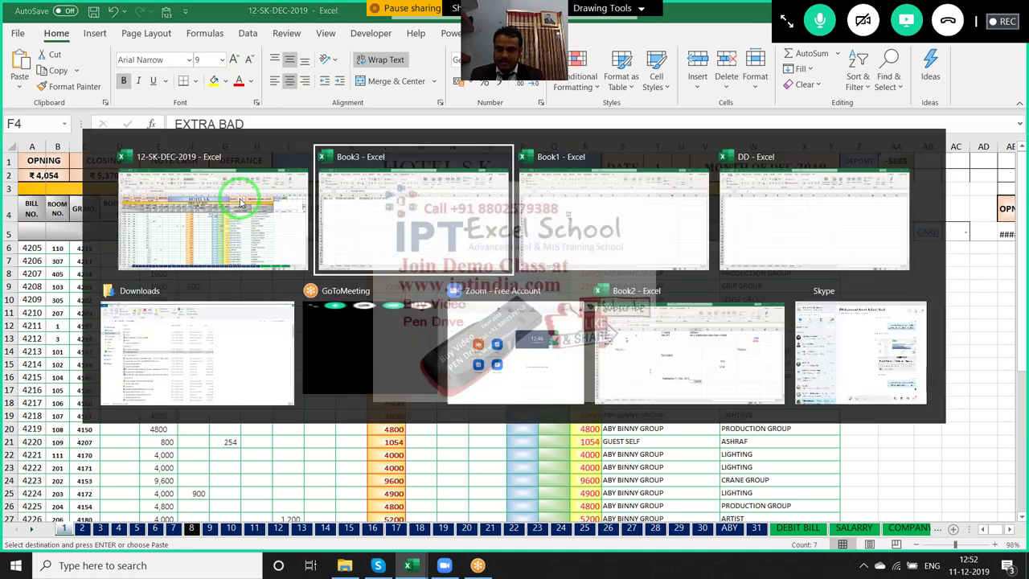
pyautogui.click(390, 163)
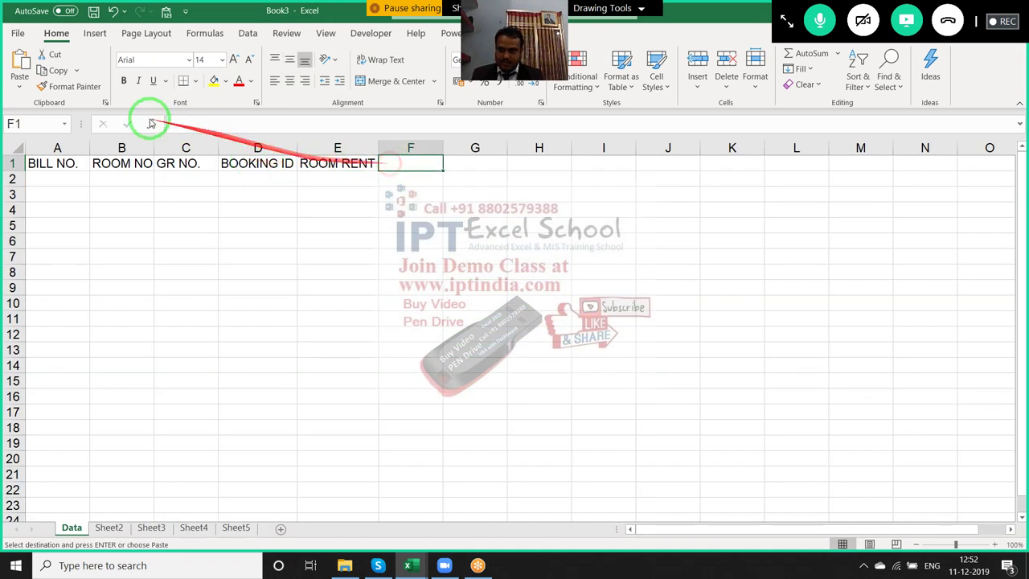
pyautogui.click(20, 84)
pyautogui.click(16, 188)
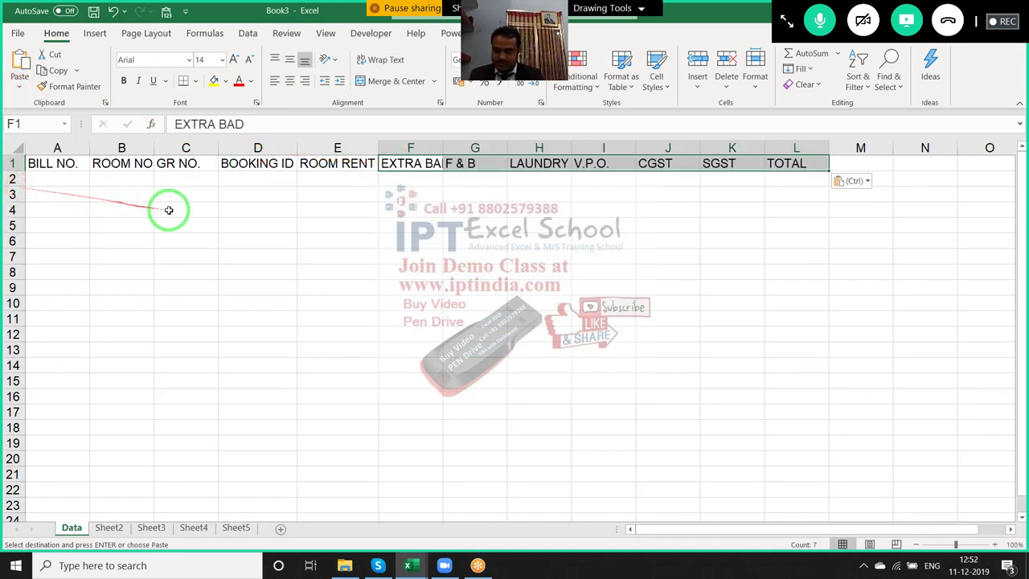
pyautogui.click(184, 206)
pyautogui.hotkey('alt', 'Tab')
pyautogui.press('Escape')
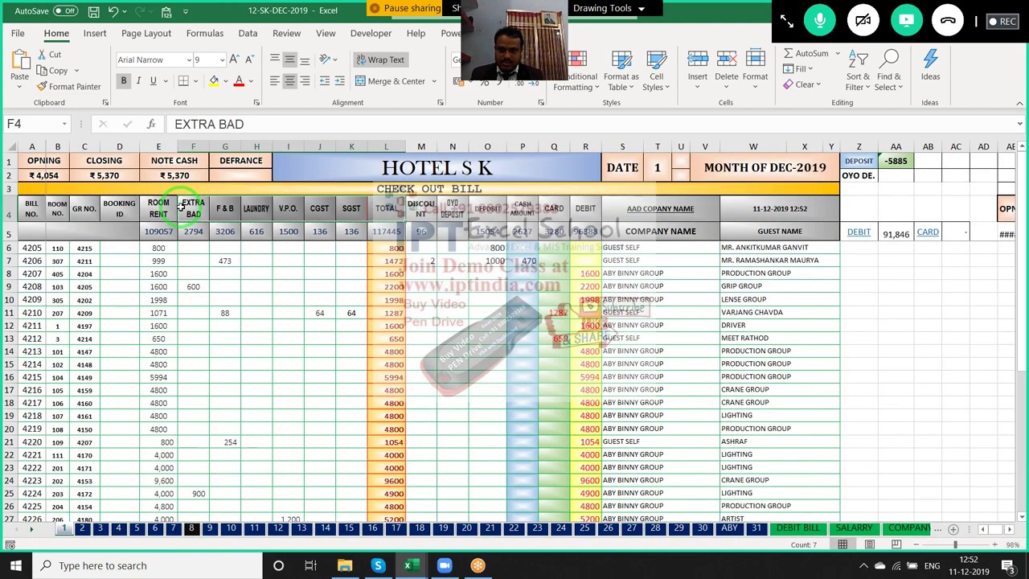
# Paste the DISCOUNT through DEBIT headers as plain values into Book3 starting at M1
pyautogui.press('Right')
pyautogui.press('Right')
pyautogui.press('Right')
pyautogui.press('Right')
pyautogui.press('Right')
pyautogui.press('Right')
pyautogui.press('Right')
pyautogui.press('Right')
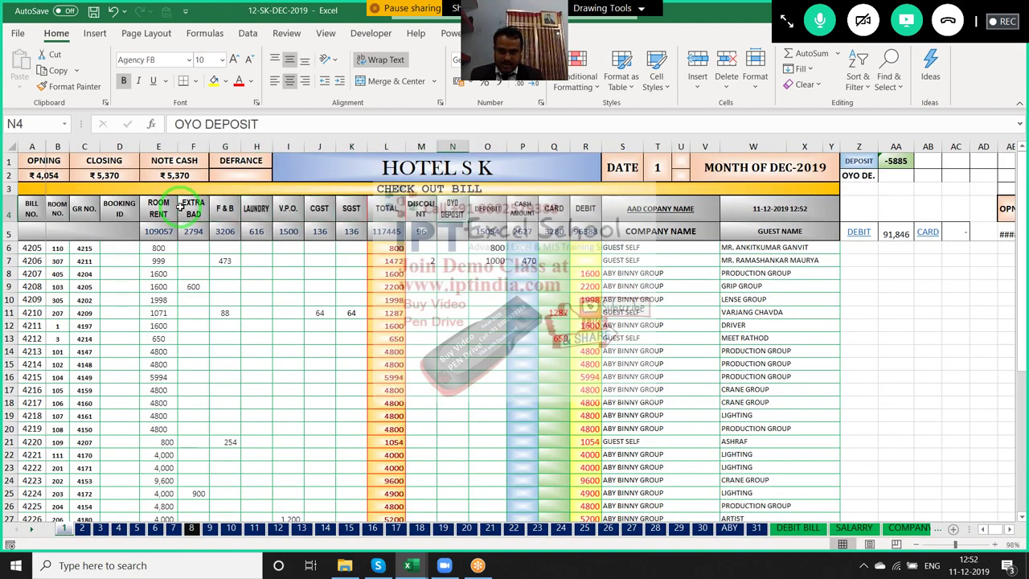
pyautogui.press('Left')
pyautogui.hotkey('shift', 'Right')
pyautogui.hotkey('shift', 'Right')
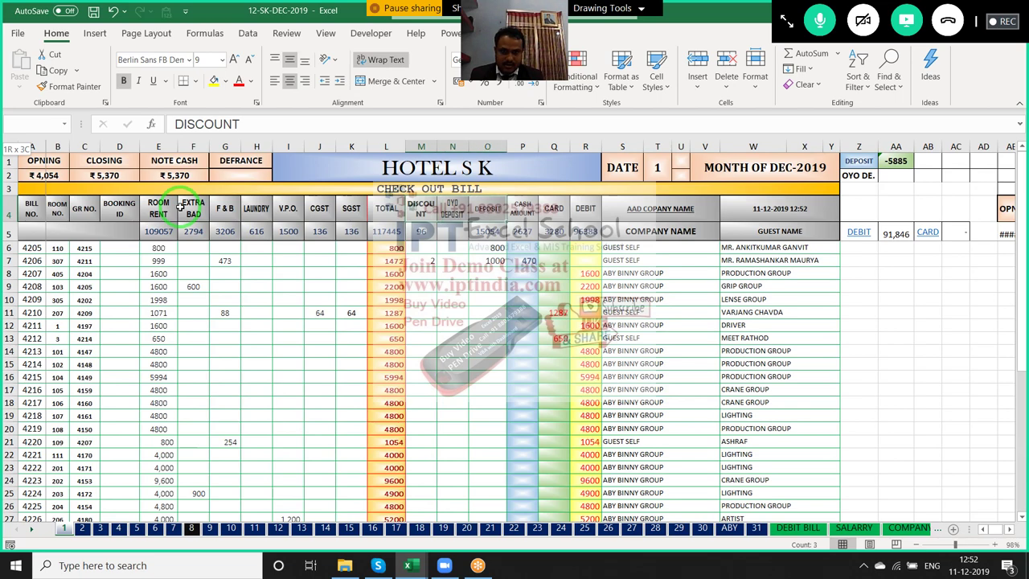
pyautogui.hotkey('shift', 'Right')
pyautogui.hotkey('shift', 'Right')
pyautogui.hotkey('shift', 'Right')
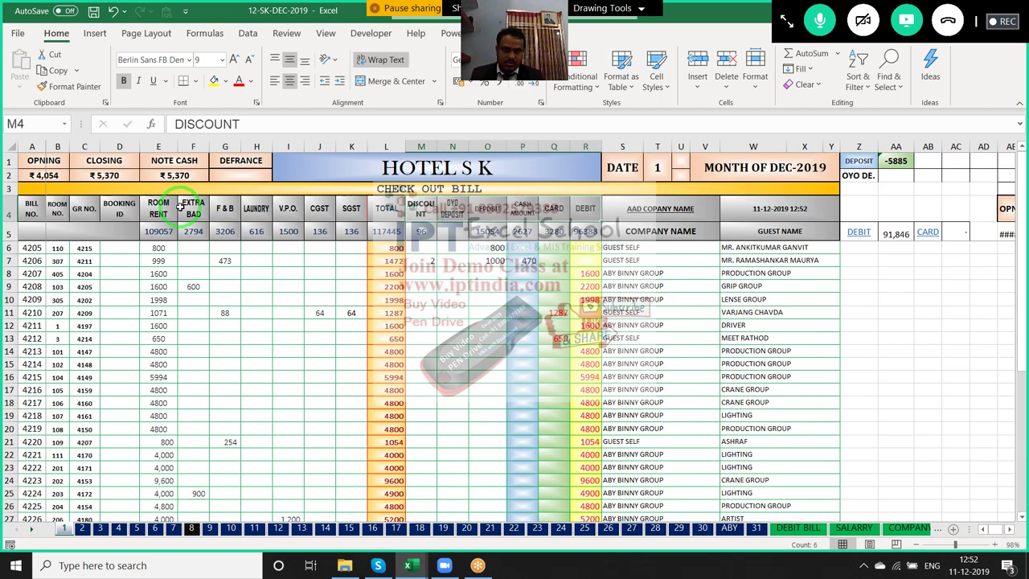
pyautogui.hotkey('ctrl', 'c')
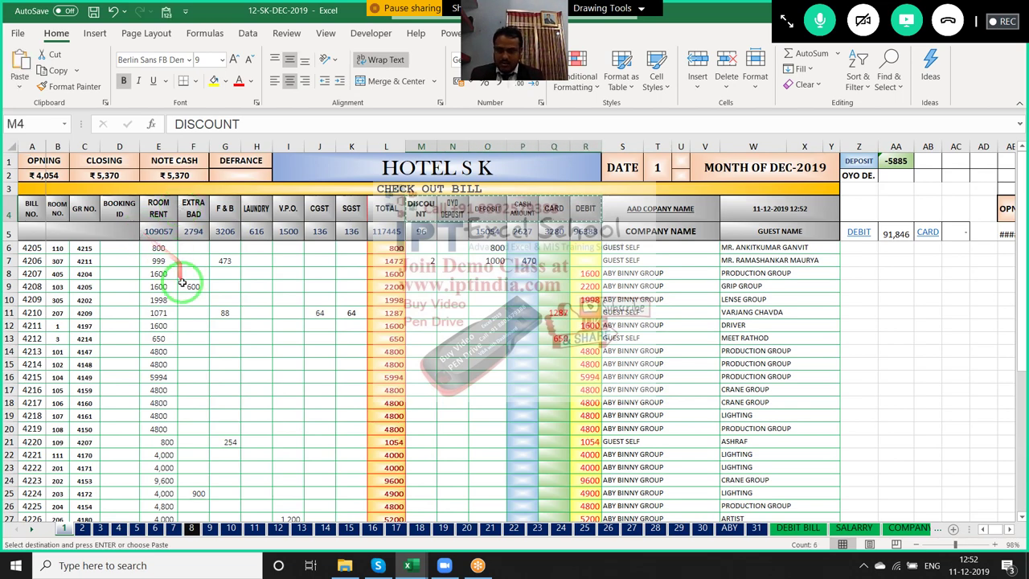
pyautogui.hotkey('ctrl', 'Tab')
pyautogui.click(854, 172)
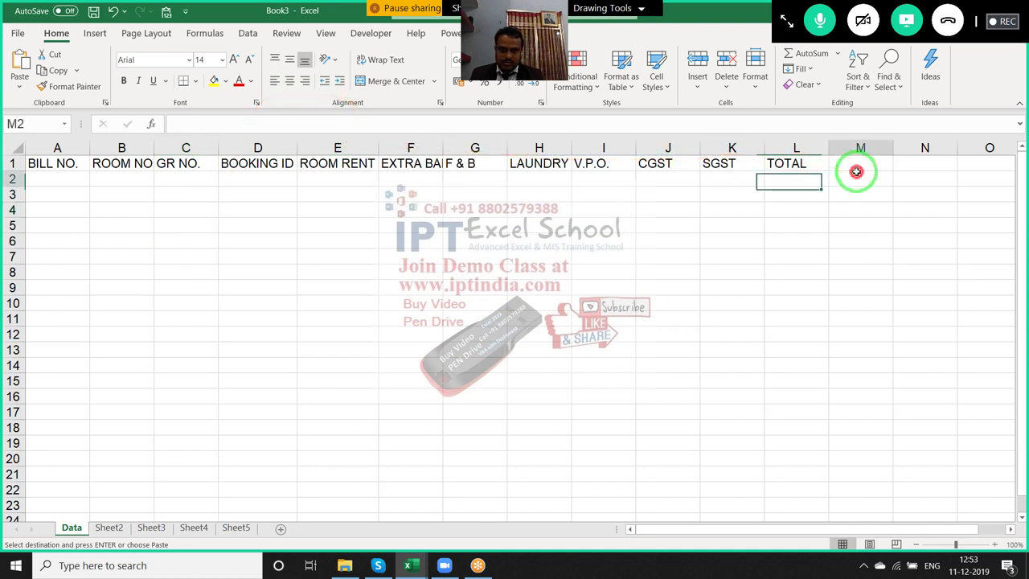
pyautogui.click(848, 164)
pyautogui.hotkey('ctrl', 'v')
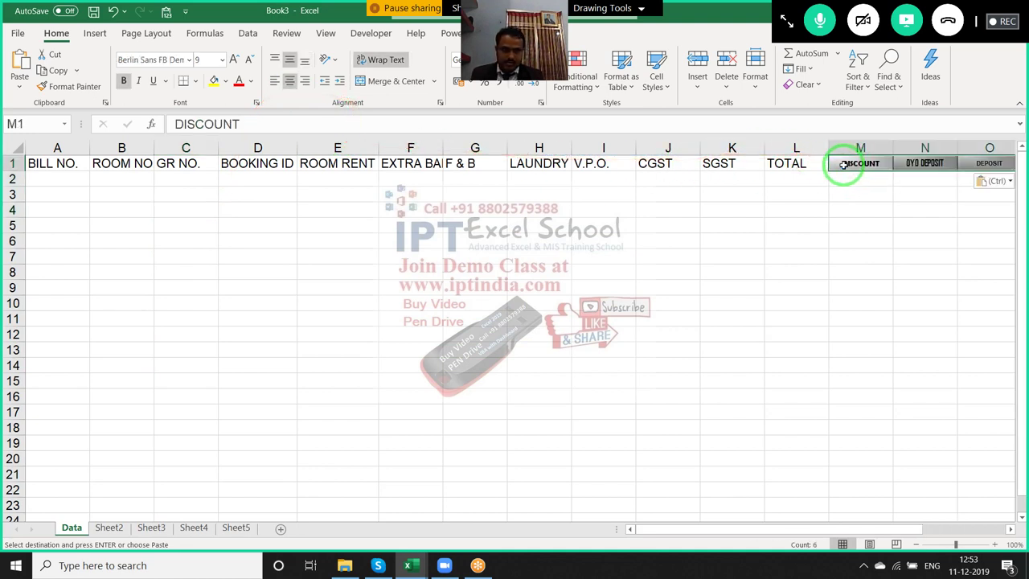
pyautogui.hotkey('ctrl', 'z')
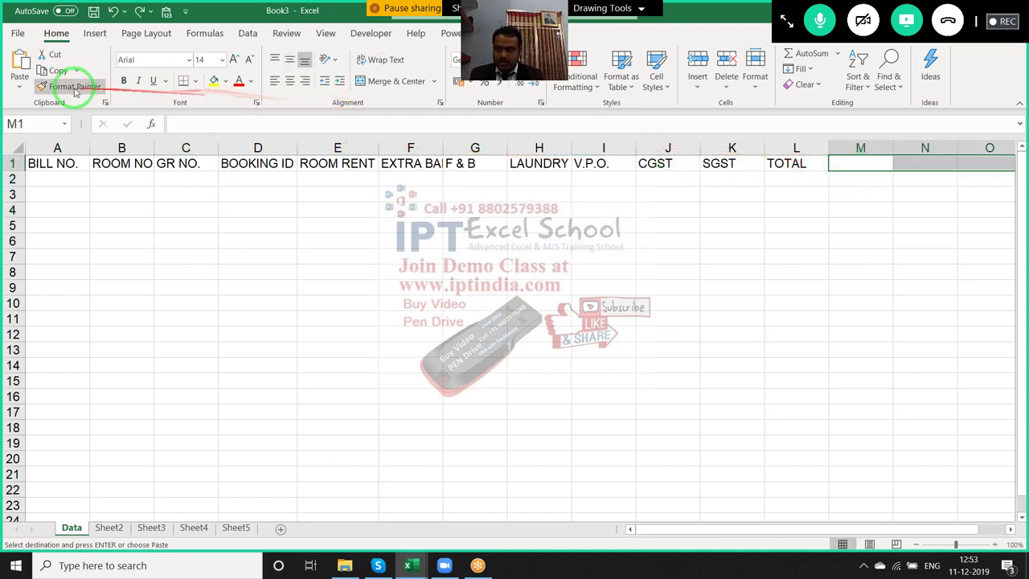
pyautogui.click(20, 89)
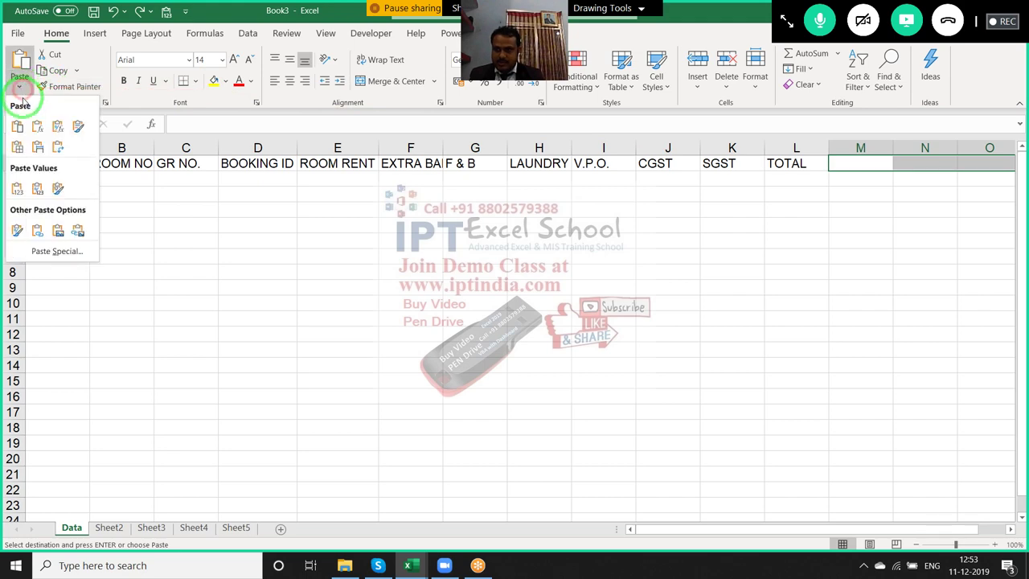
pyautogui.click(17, 189)
pyautogui.press('Right')
pyautogui.press('Right')
pyautogui.press('Right')
pyautogui.press('Right')
pyautogui.press('Right')
pyautogui.press('Right')
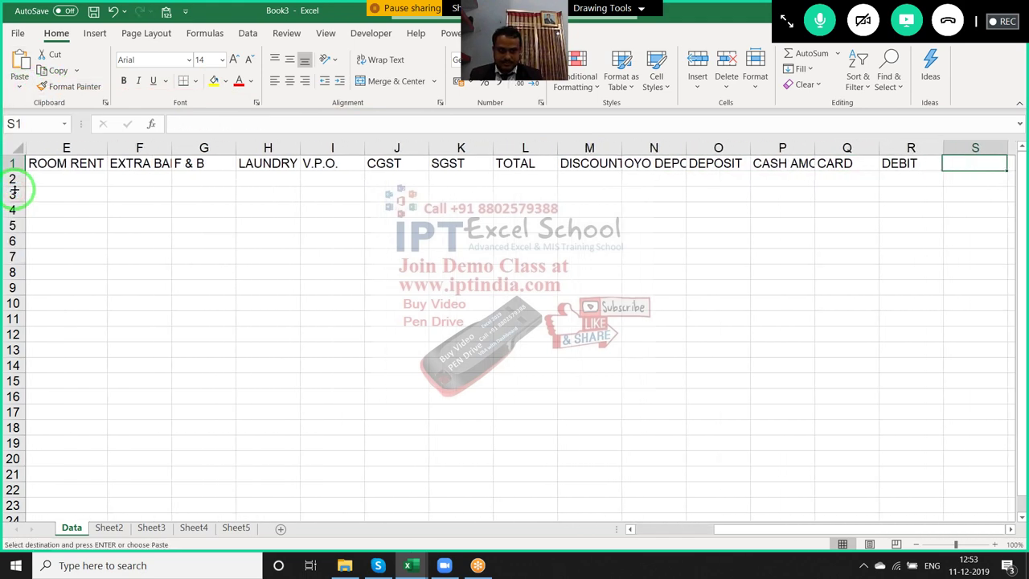
pyautogui.press('Right')
pyautogui.press('Right')
pyautogui.press('Left')
pyautogui.press('Left')
pyautogui.press('Left')
# Locate the AAD COPANY NAME header in the bill and copy its text
pyautogui.hotkey('ctrl', 'Tab')
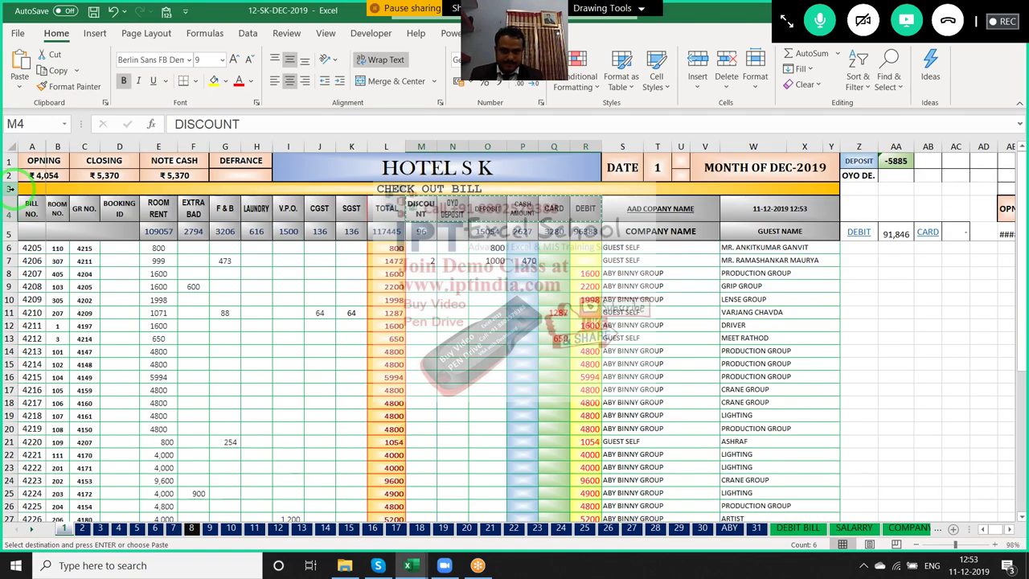
pyautogui.press('Right')
pyautogui.press('Right')
pyautogui.press('Right')
pyautogui.press('Right')
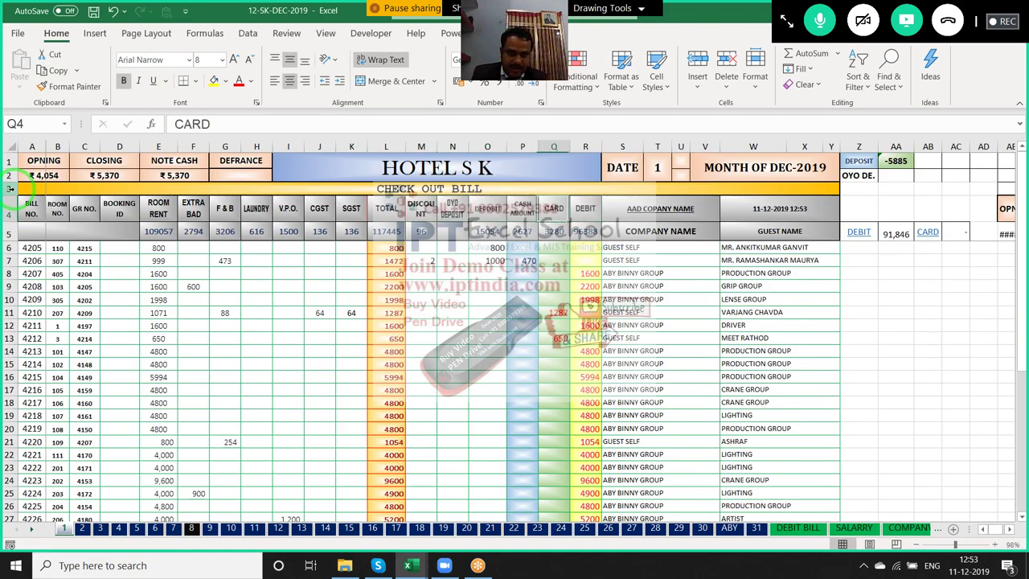
pyautogui.press('Right')
pyautogui.press('Right')
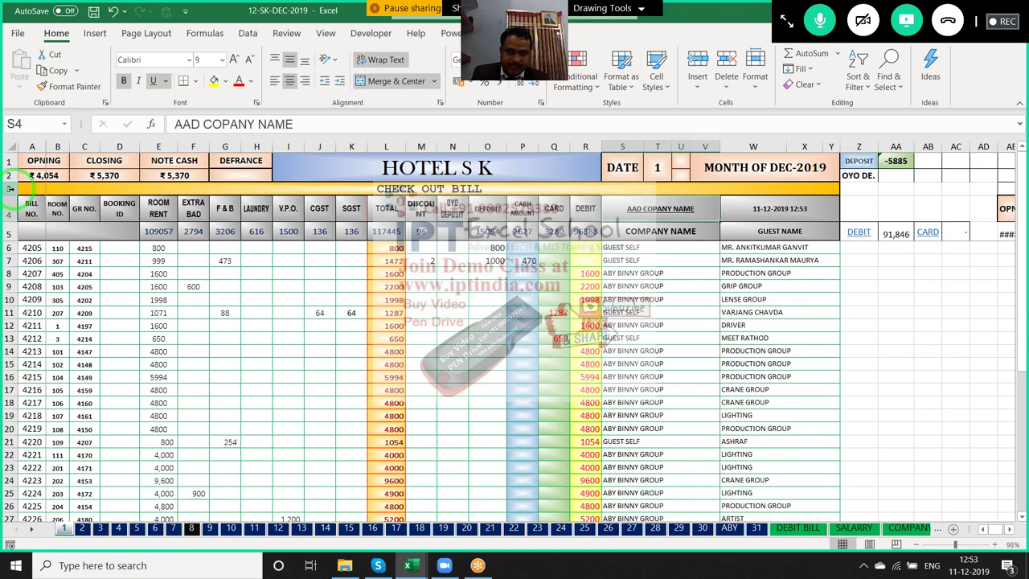
pyautogui.press('Down')
pyautogui.press('Down')
pyautogui.press('Down')
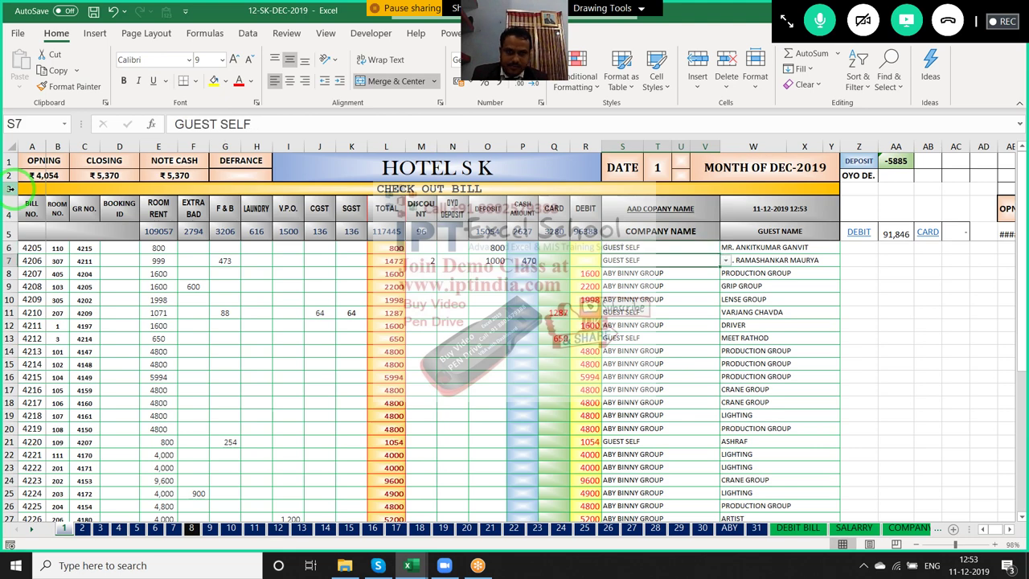
pyautogui.press('Up')
pyautogui.press('Up')
pyautogui.press('Up')
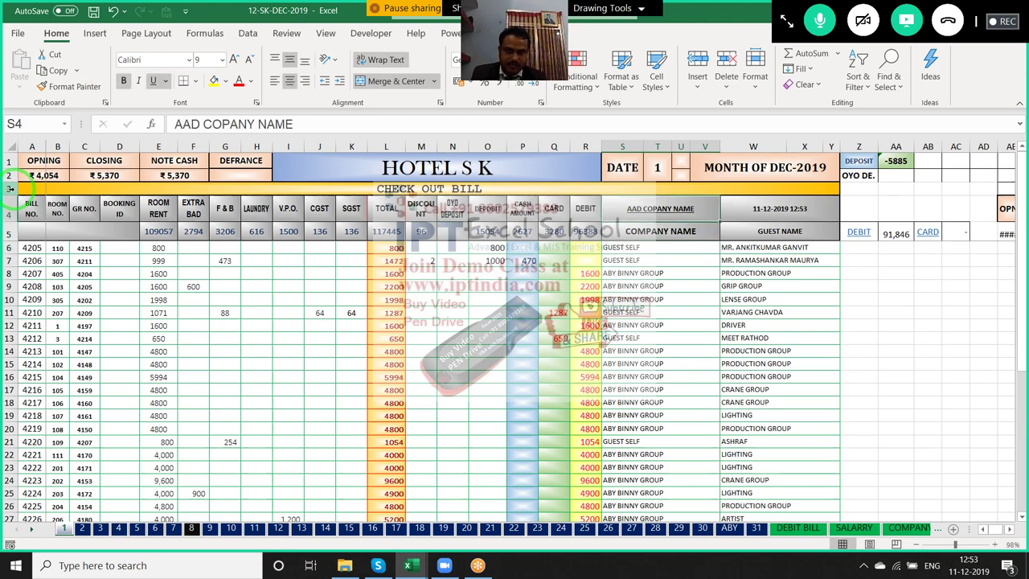
pyautogui.moveTo(315, 120); pyautogui.dragTo(175, 124)
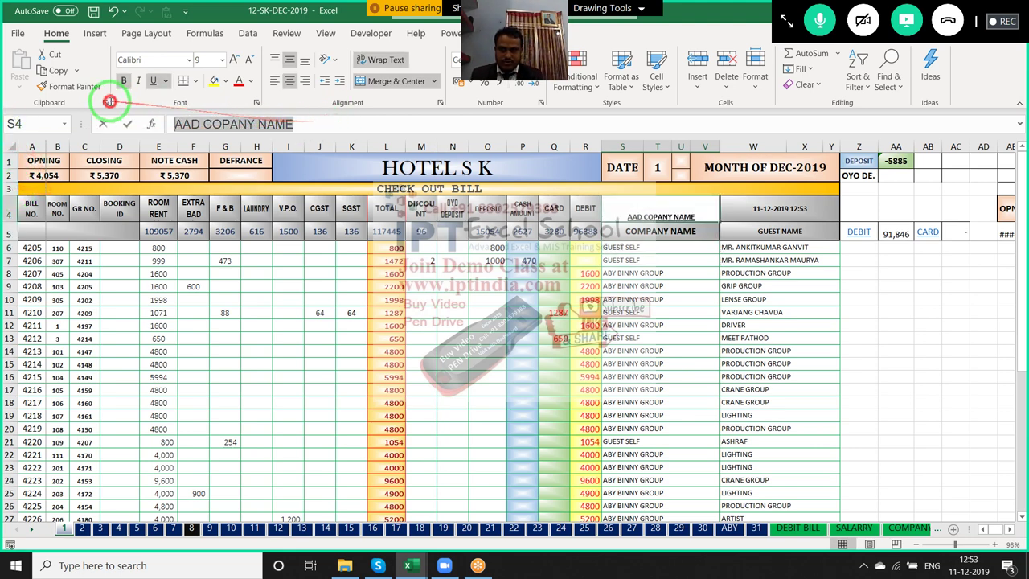
pyautogui.press('Escape')
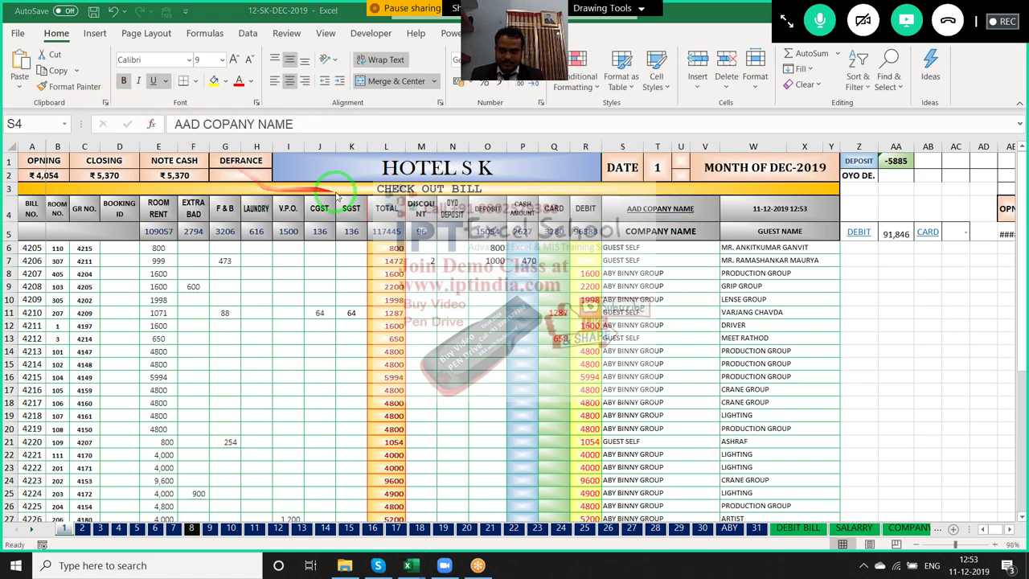
# Paste AAD COPANY NAME into Book3 cell S1, then inspect the bill's W4 formula
pyautogui.hotkey('alt', 'Tab')
pyautogui.click(799, 164)
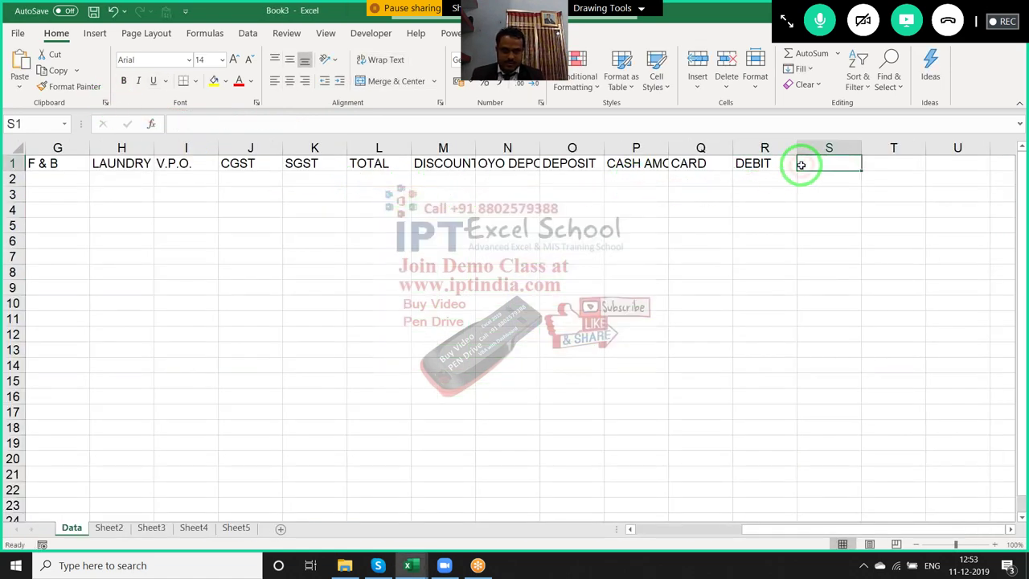
pyautogui.hotkey('ctrl', 'v')
pyautogui.hotkey('alt', 'Tab')
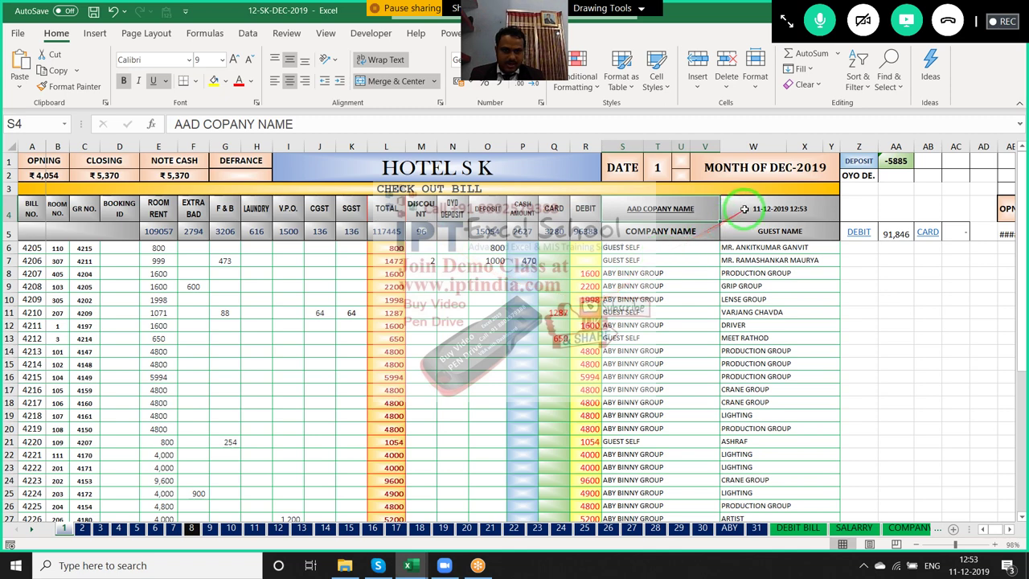
pyautogui.click(741, 211)
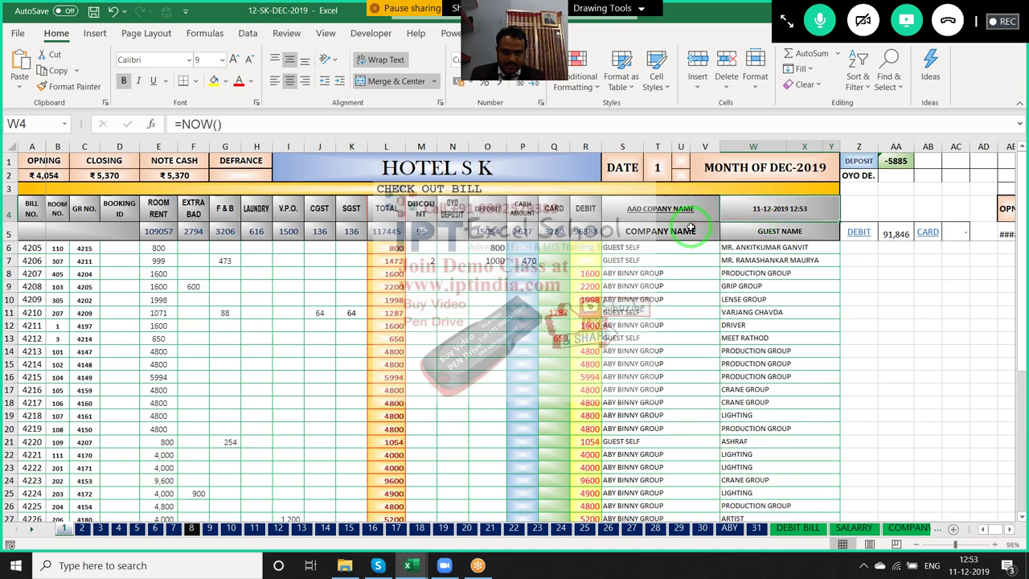
pyautogui.click(687, 227)
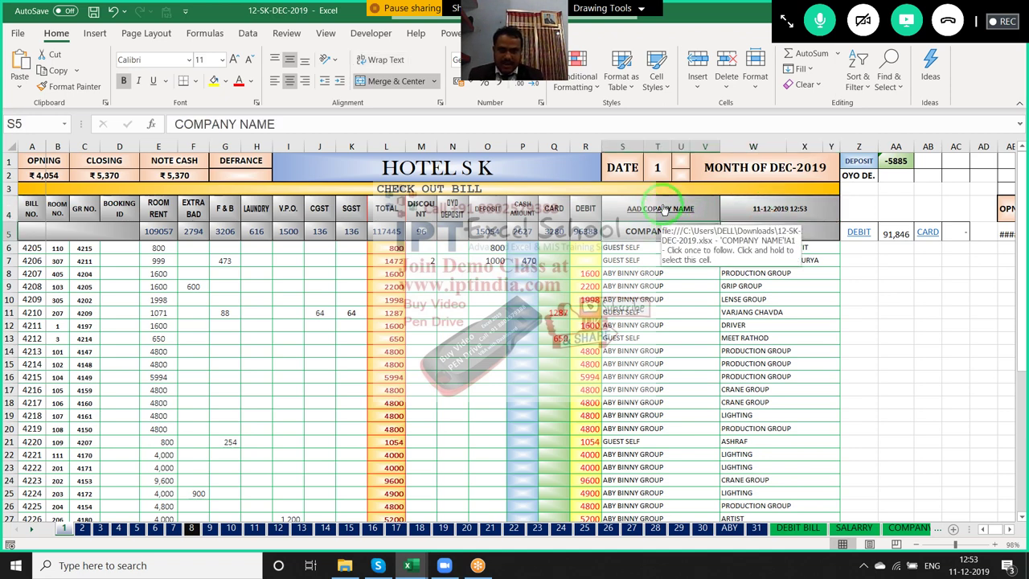
# Review the linked COMPANY NAME sheet's company list, then copy the COMPANY NAME text from S5
pyautogui.click(664, 210)
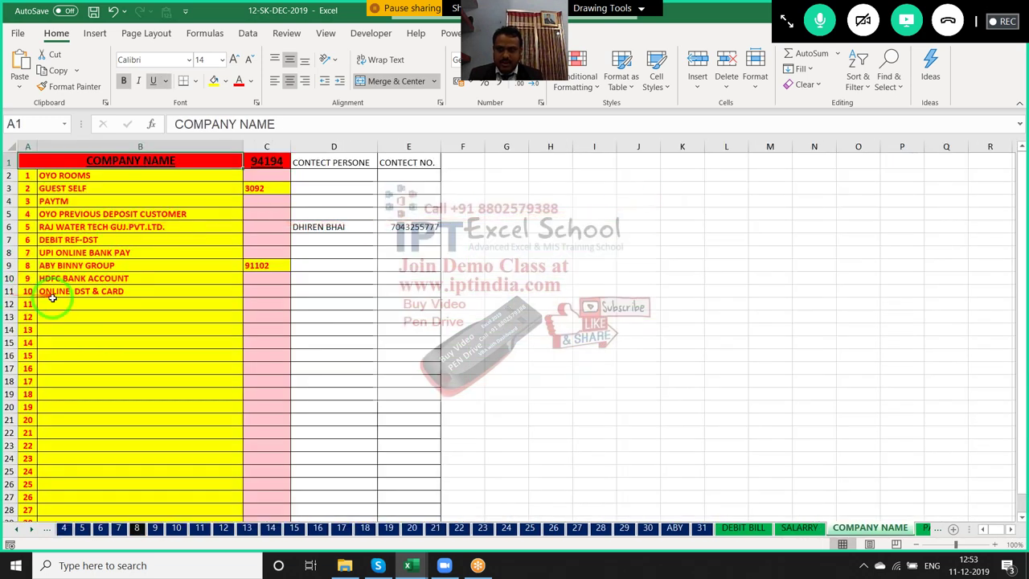
pyautogui.moveTo(50, 297); pyautogui.dragTo(55, 176)
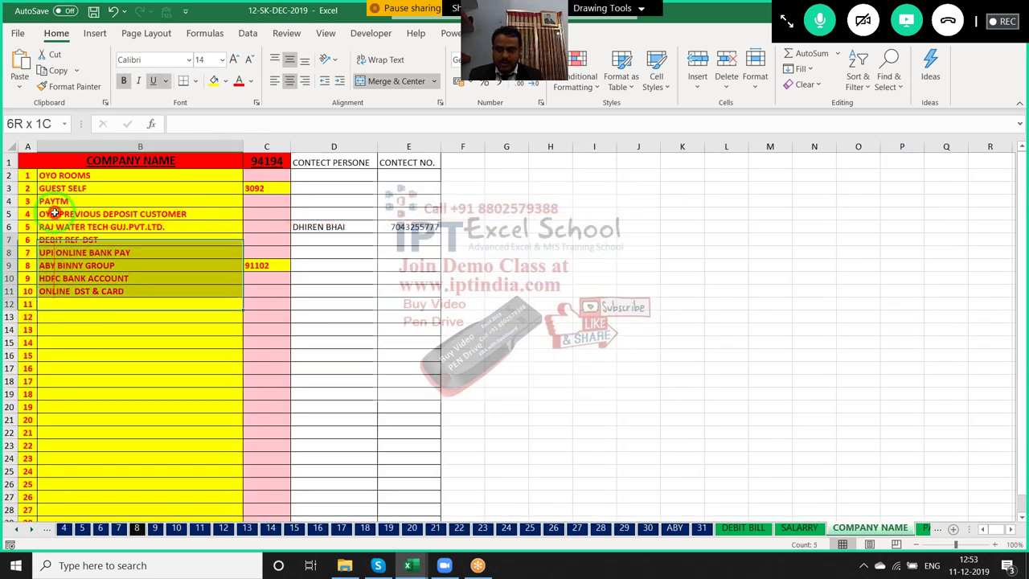
pyautogui.click(15, 529)
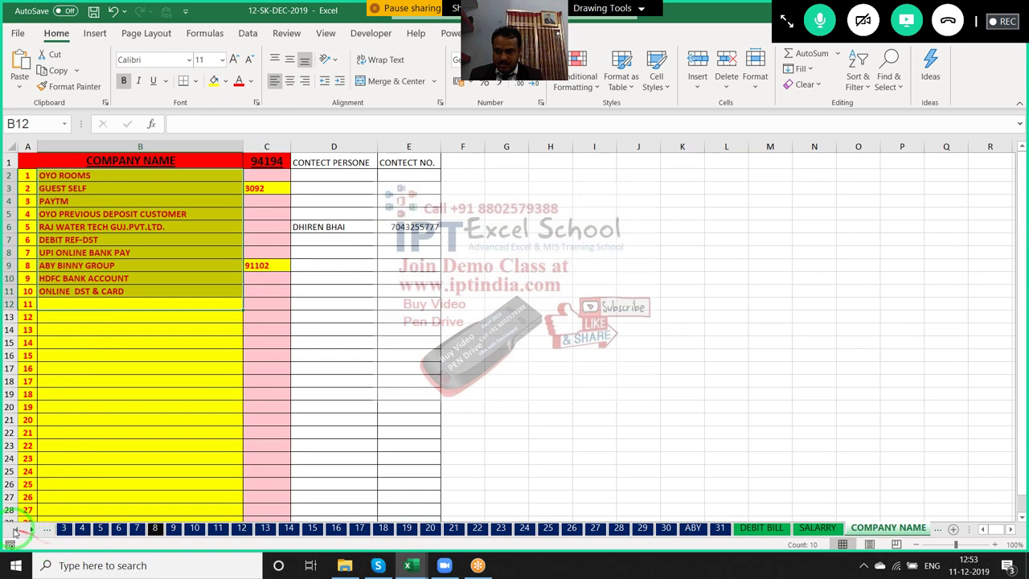
pyautogui.click(15, 529)
pyautogui.click(16, 529)
pyautogui.click(63, 528)
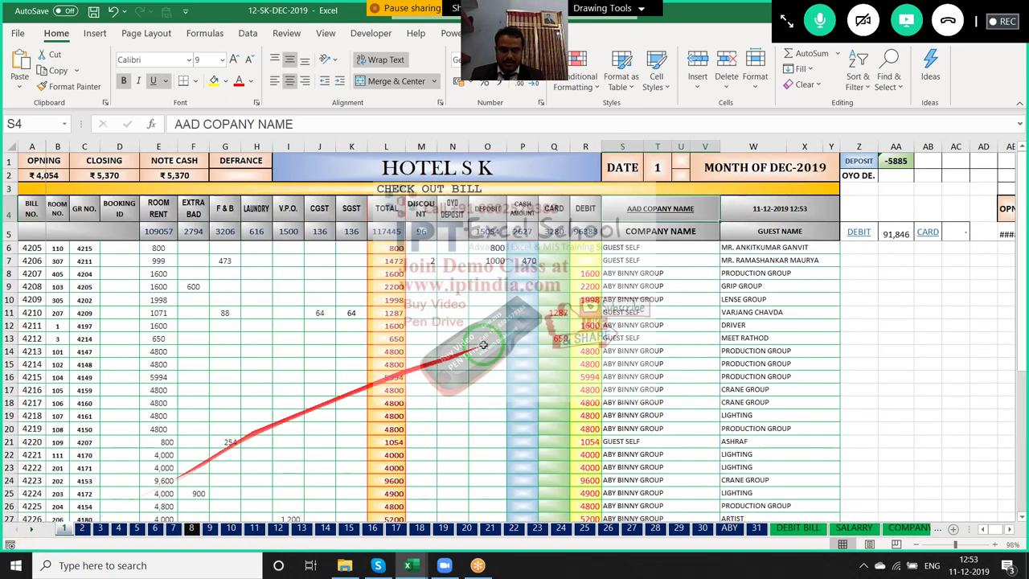
pyautogui.click(655, 232)
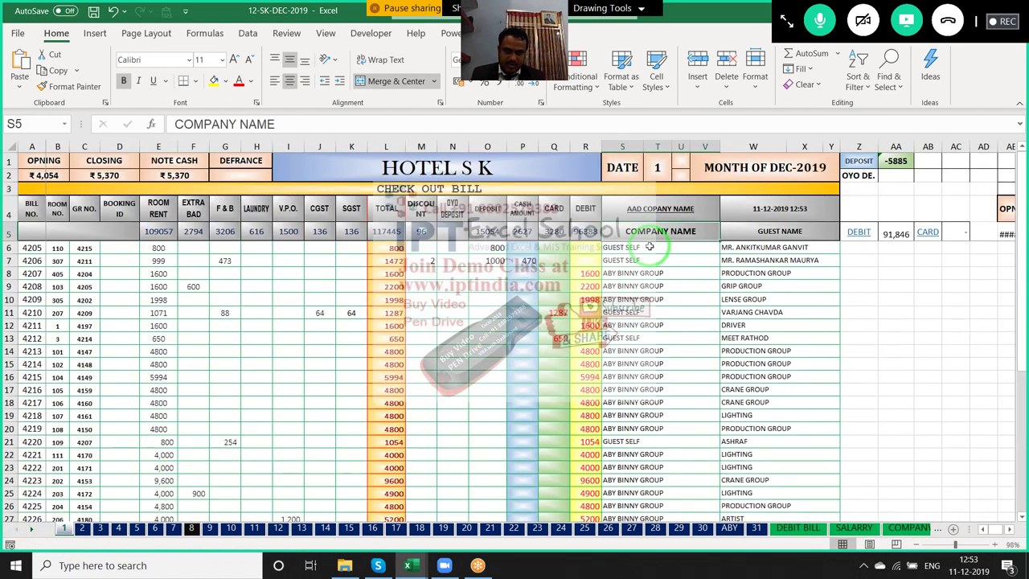
pyautogui.moveTo(281, 124); pyautogui.dragTo(33, 108)
pyautogui.hotkey('ctrl', 'c')
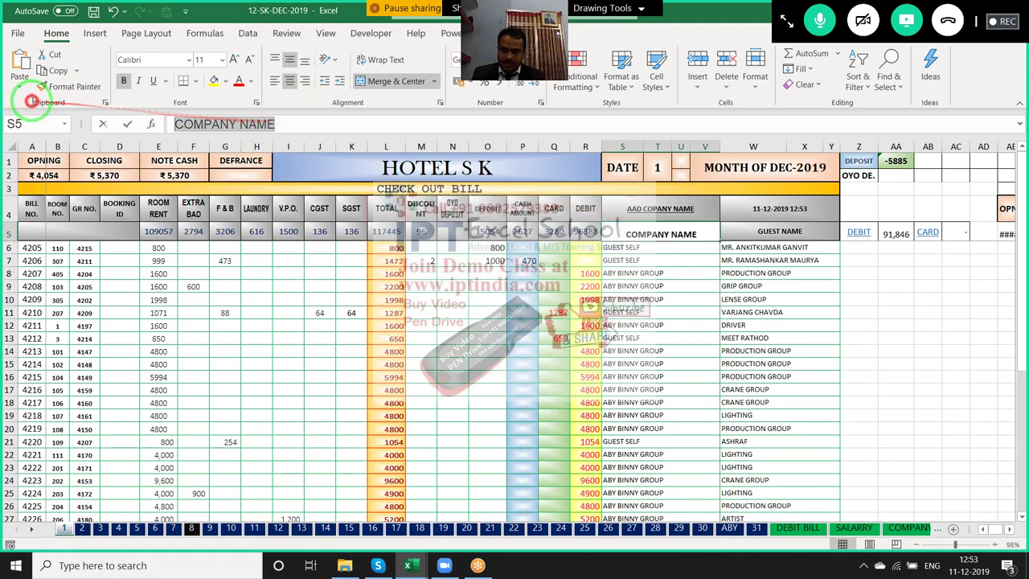
pyautogui.press('Escape')
# Paste COMPANY NAME into Book3's header cell S1
pyautogui.hotkey('ctrl', 'Tab')
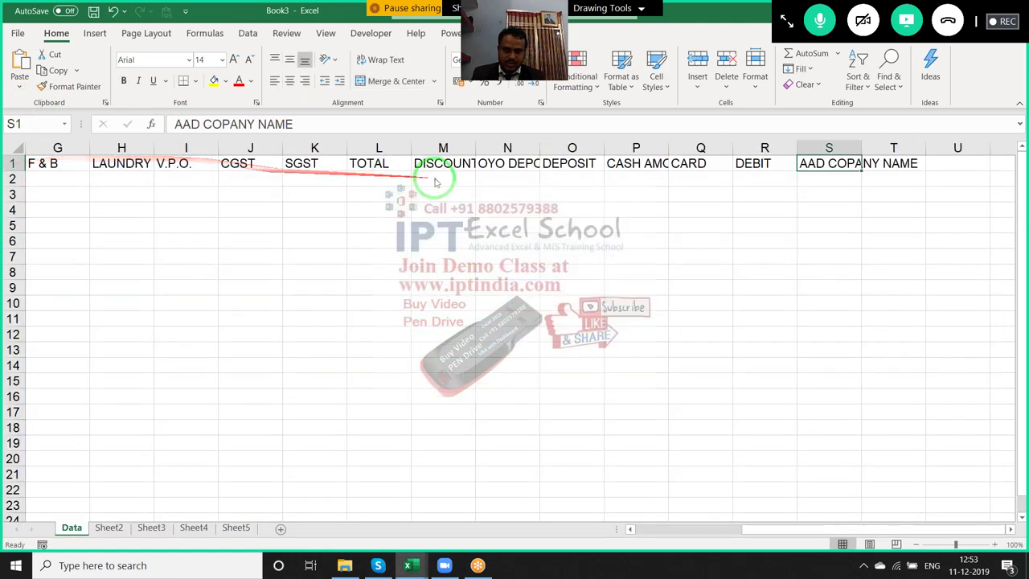
pyautogui.moveTo(474, 178); pyautogui.dragTo(762, 138)
pyautogui.hotkey('ctrl', 'v')
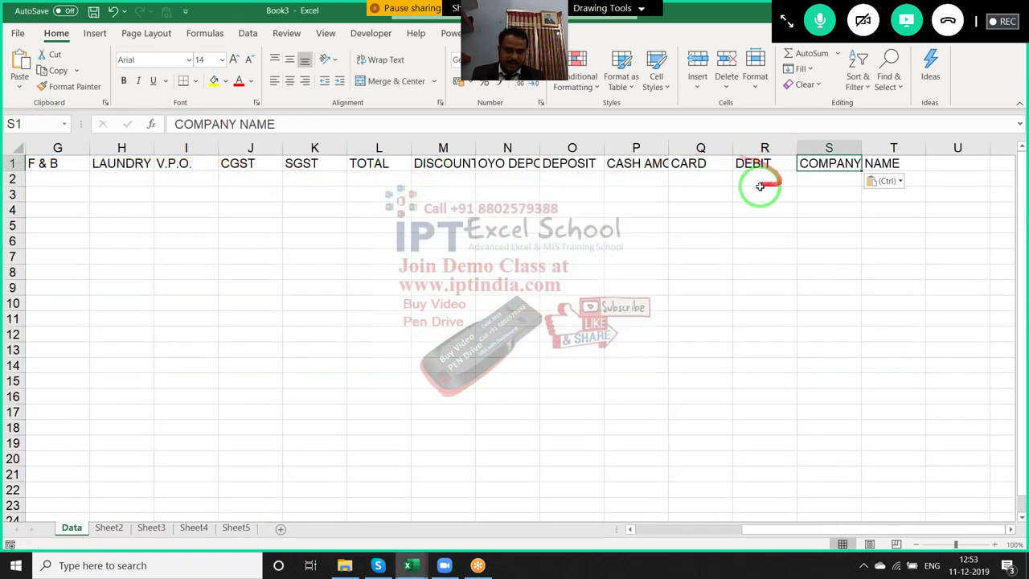
# Copy the GUEST NAME heading from W5 of 12-SK-DEC-2019 into Book3's T1
pyautogui.hotkey('ctrl', 'Tab')
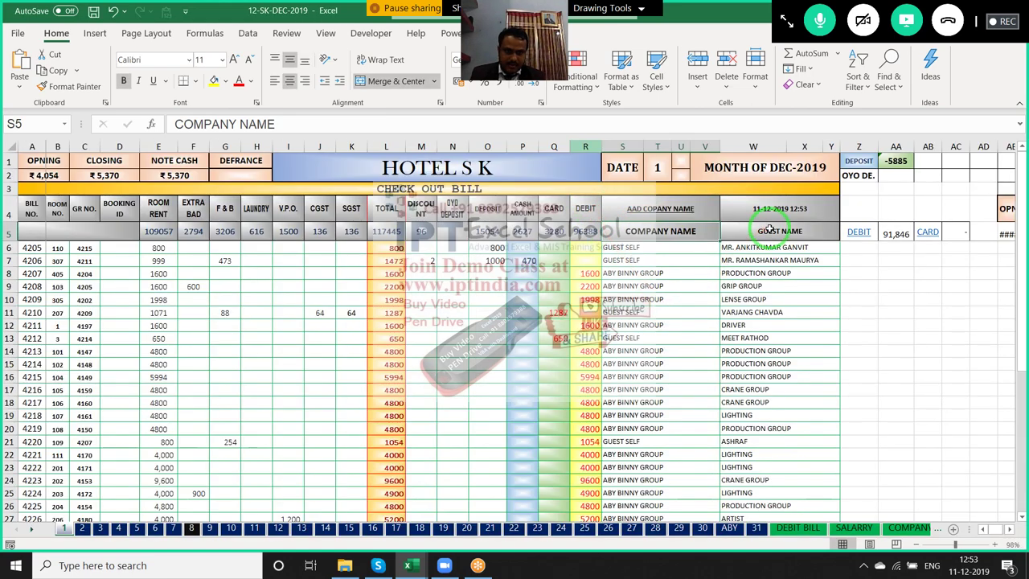
pyautogui.click(767, 231)
pyautogui.moveTo(768, 225); pyautogui.dragTo(202, 52)
pyautogui.moveTo(258, 124); pyautogui.dragTo(121, 122)
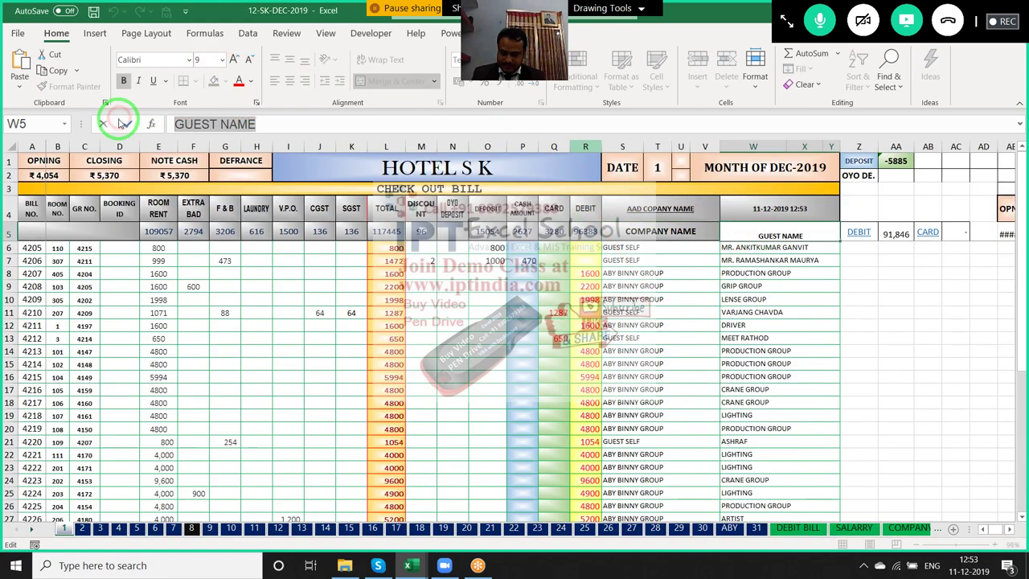
pyautogui.hotkey('ctrl', 'c')
pyautogui.click(127, 124)
pyautogui.hotkey('ctrl', 'Tab')
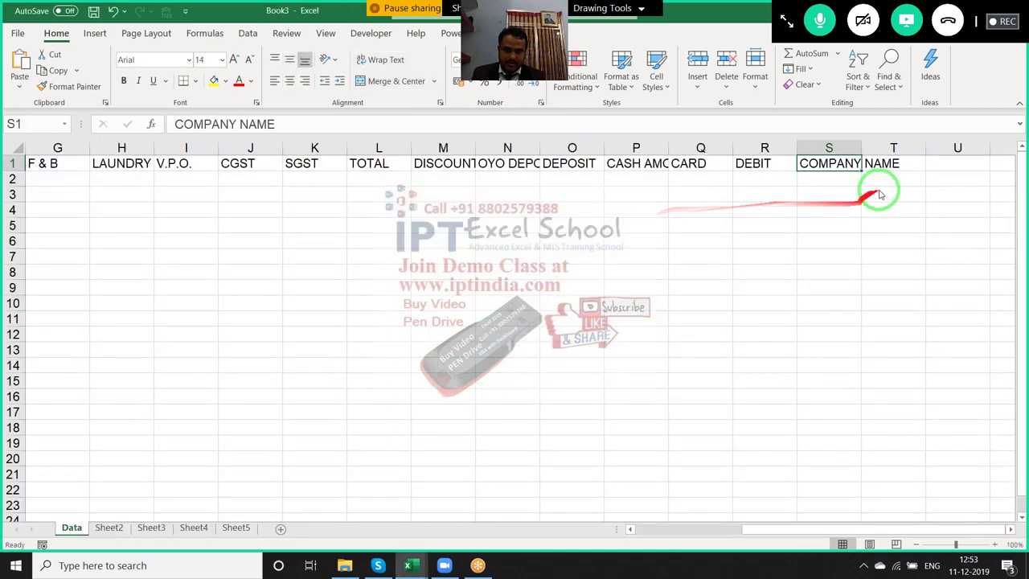
pyautogui.click(900, 164)
pyautogui.hotkey('ctrl', 'v')
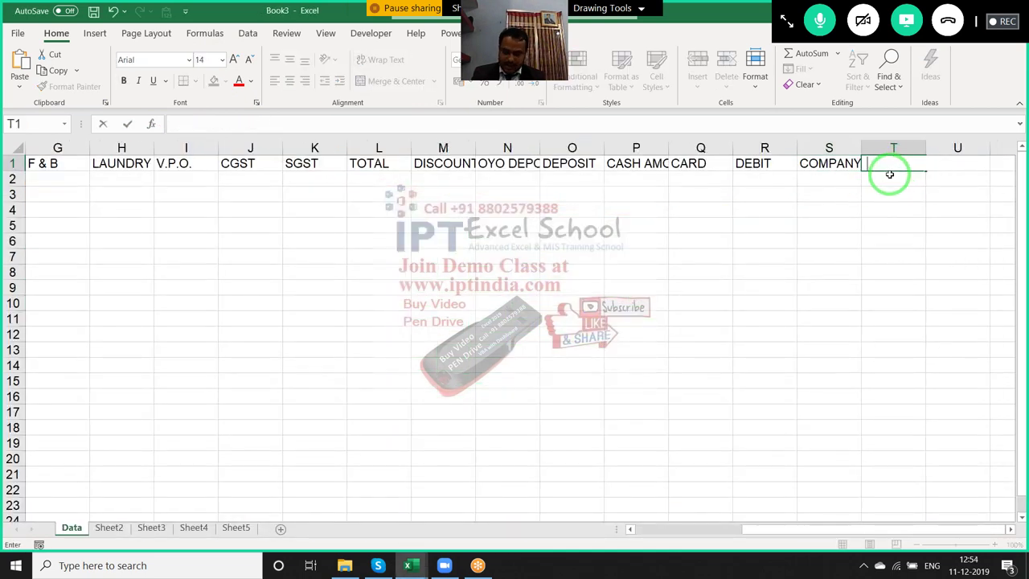
pyautogui.click(875, 195)
# Review the hotel register's row 5 headings and the formulas in AA5 and AE5
pyautogui.hotkey('ctrl', 'Tab')
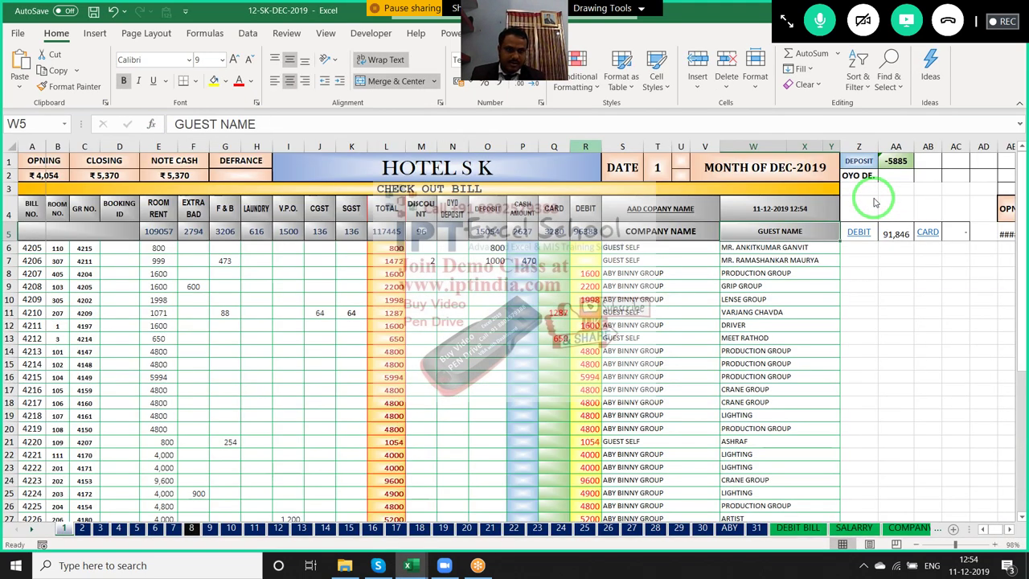
pyautogui.press('Right')
pyautogui.press('Right')
pyautogui.press('Right')
pyautogui.press('Right')
pyautogui.press('Right')
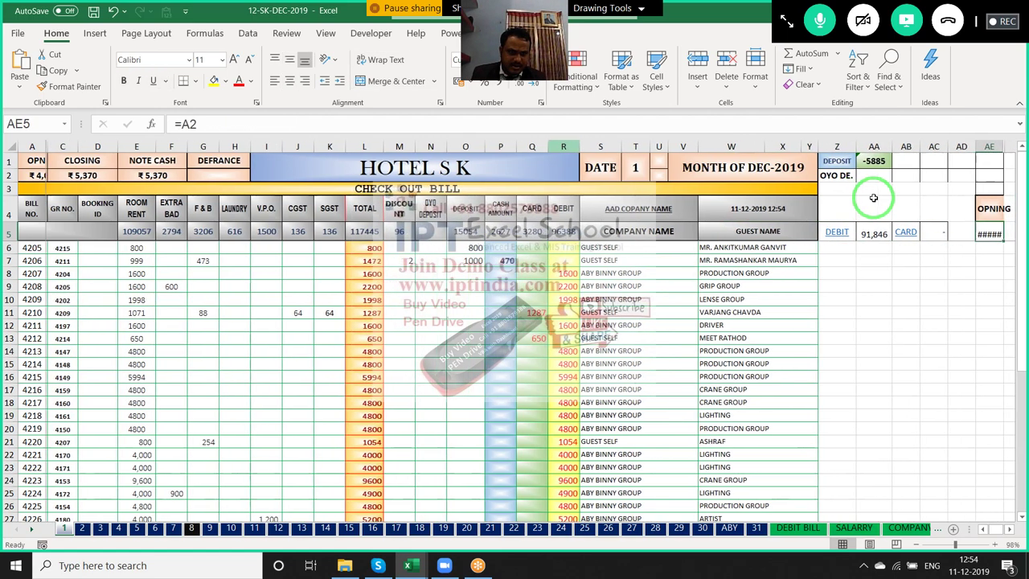
pyautogui.press('Right')
pyautogui.press('Left')
pyautogui.press('Left')
pyautogui.press('Left')
pyautogui.press('Left')
pyautogui.press('Left')
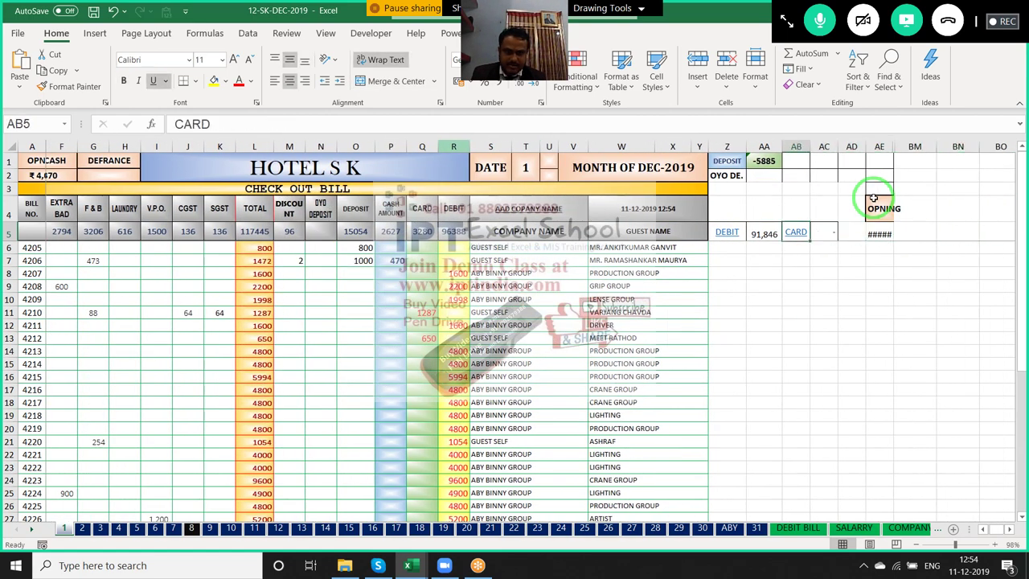
pyautogui.press('Left')
pyautogui.press('Left')
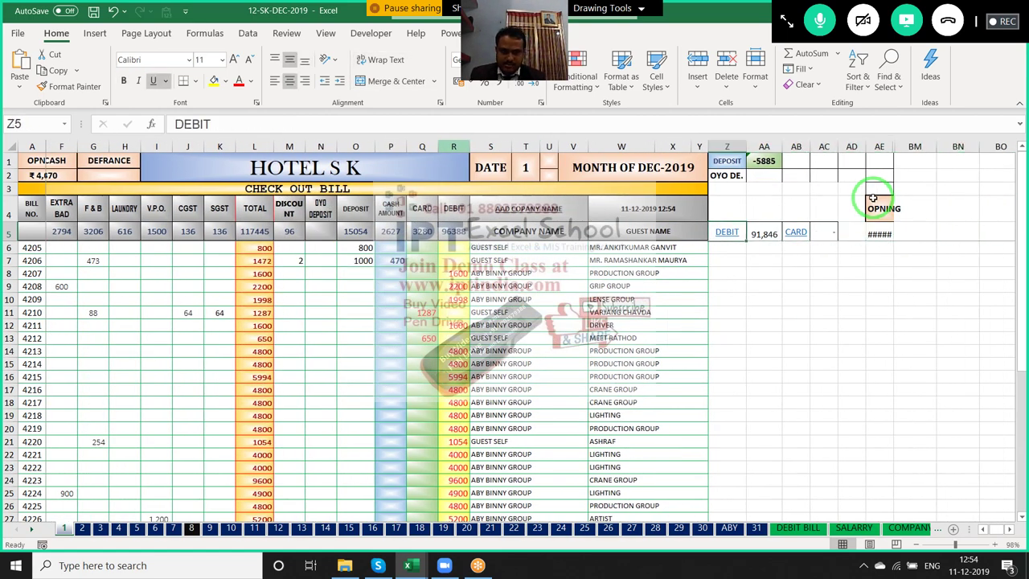
pyautogui.click(770, 234)
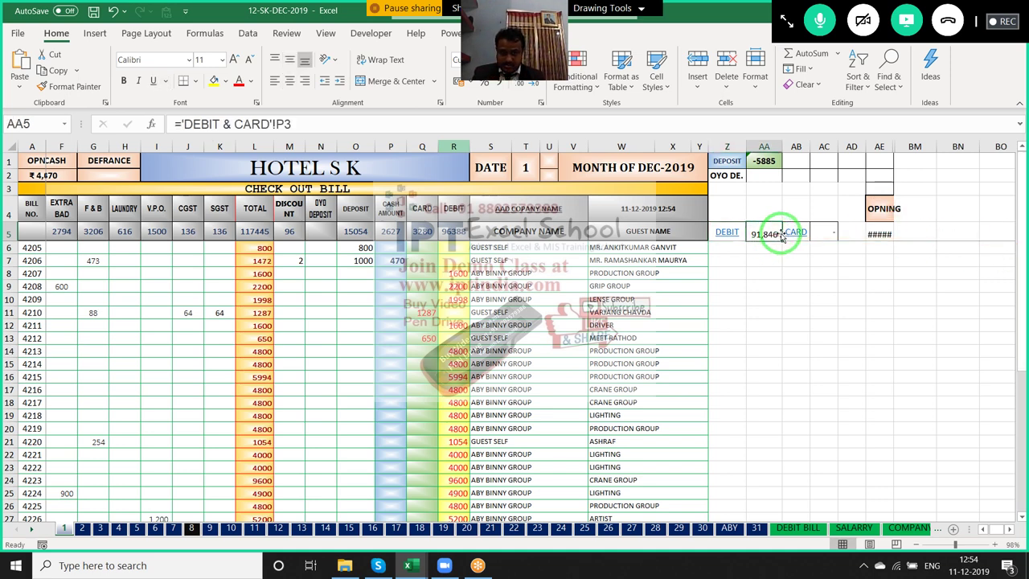
pyautogui.click(880, 233)
pyautogui.click(884, 210)
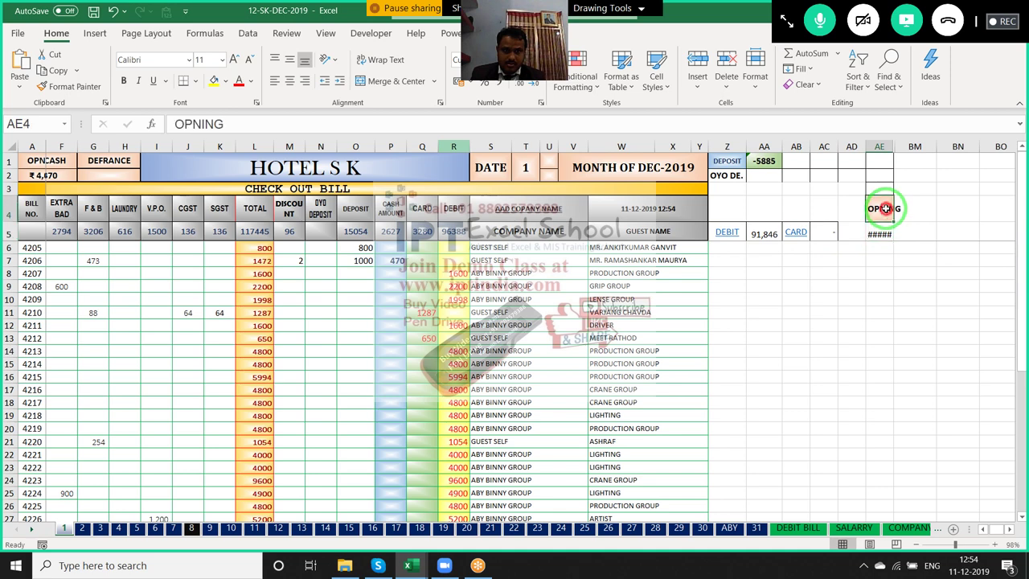
pyautogui.click(693, 227)
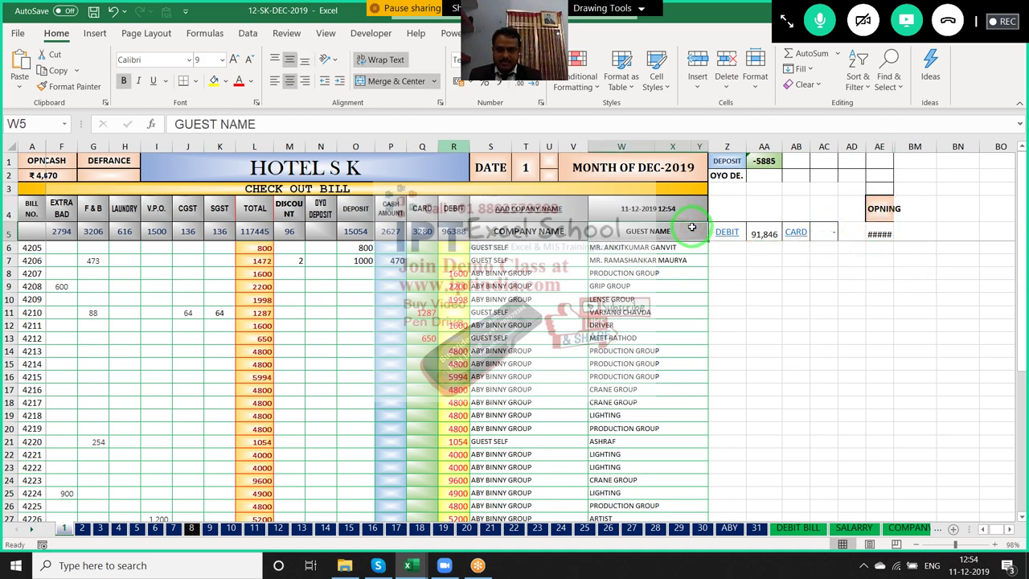
# Step through the row 4 headings from BILL NO., then return to Book3
pyautogui.press('Up')
pyautogui.hotkey('ctrl', 'Left')
pyautogui.hotkey('ctrl', 'Left')
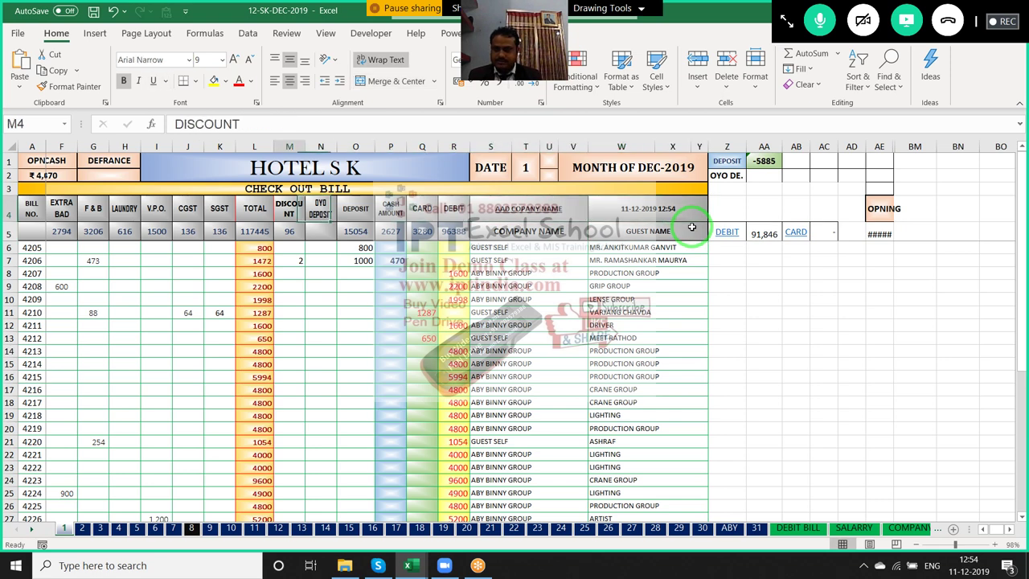
pyautogui.hotkey('ctrl', 'Left')
pyautogui.hotkey('ctrl', 'Right')
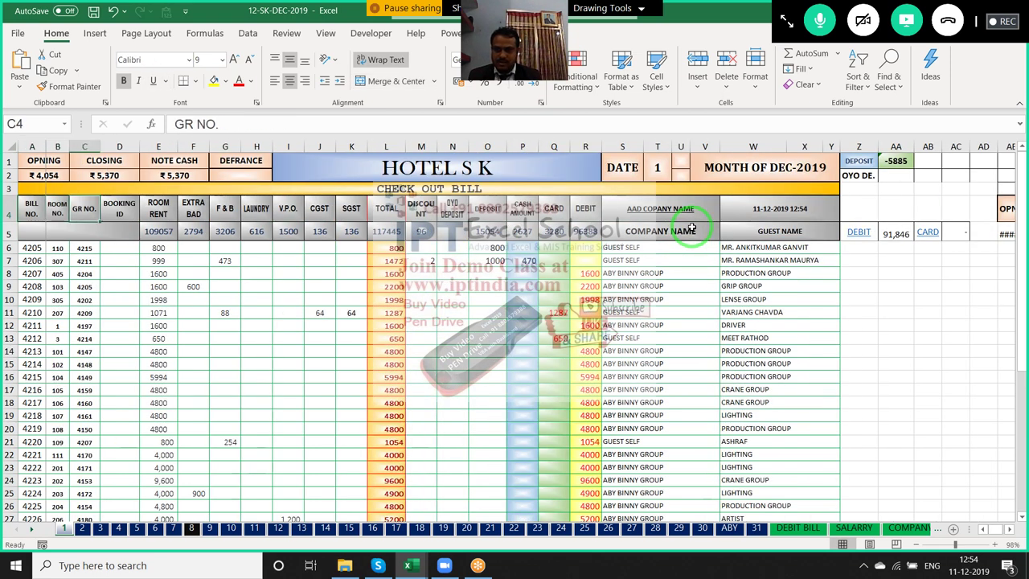
pyautogui.hotkey('ctrl', 'Right')
pyautogui.hotkey('ctrl', 'Right')
pyautogui.hotkey('ctrl', 'Right')
pyautogui.hotkey('ctrl', 'Left')
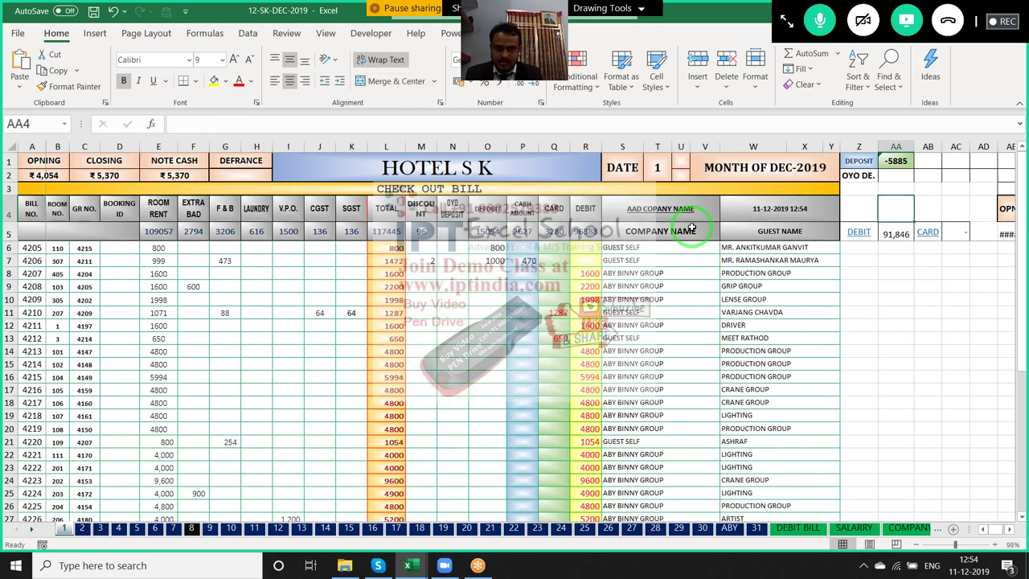
pyautogui.hotkey('ctrl', 'Left')
pyautogui.hotkey('ctrl', 'Left')
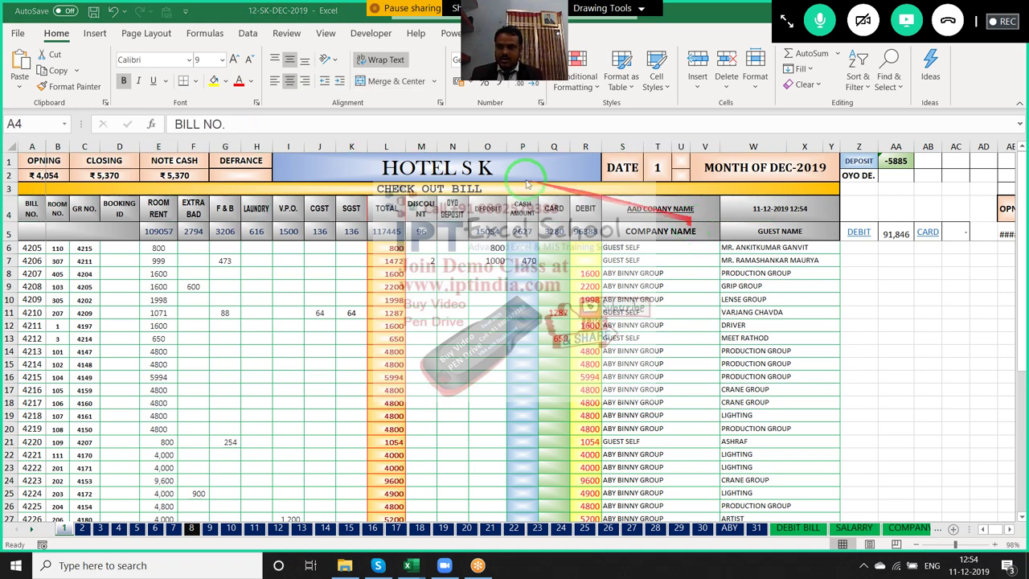
pyautogui.hotkey('ctrl', 'Tab')
pyautogui.moveTo(92, 164)
pyautogui.mouseDown()
pyautogui.moveTo(345, 171)
pyautogui.moveTo(218, 184)
pyautogui.moveTo(747, 224)
pyautogui.mouseUp()
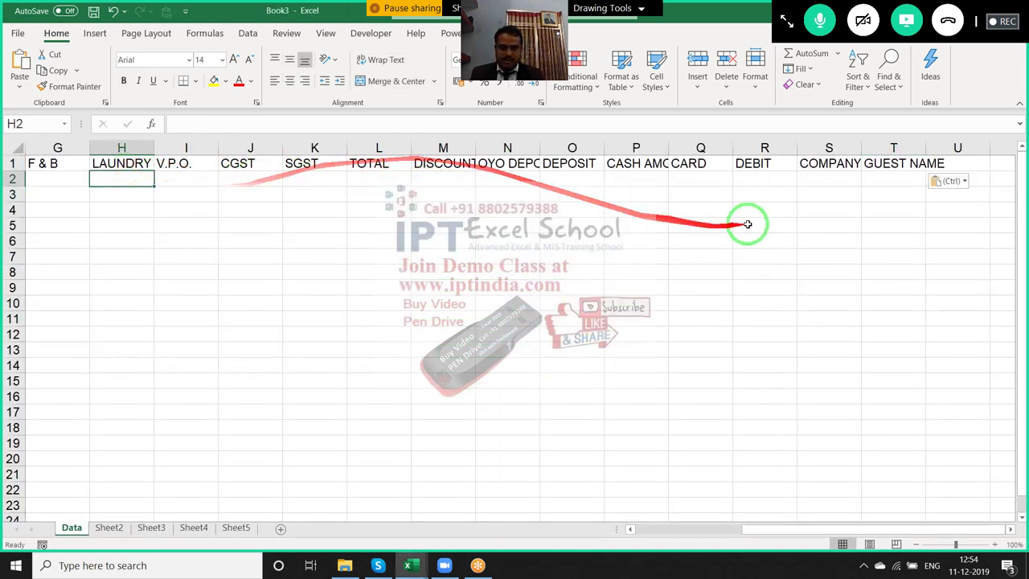
# Insert a blank column B in Book3's Data sheet and head it Date
pyautogui.click(748, 177)
pyautogui.click(747, 170)
pyautogui.hotkey('ctrl', 'Left')
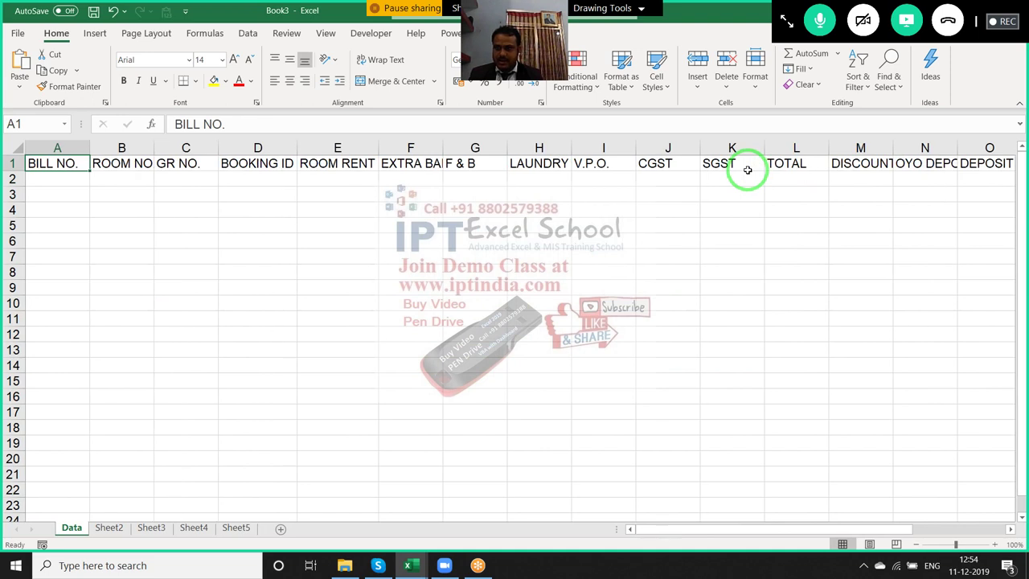
pyautogui.press('Right')
pyautogui.hotkey('ctrl', 'space')
pyautogui.hotkey('ctrl', 'shift', '+')
pyautogui.hotkey('shift', 'BackSpace')
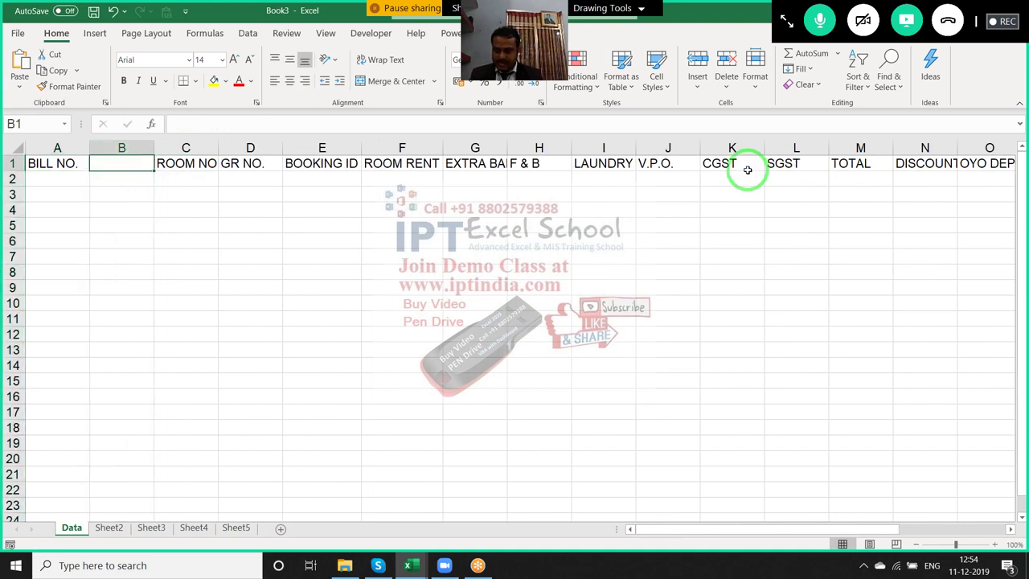
pyautogui.write('Date')
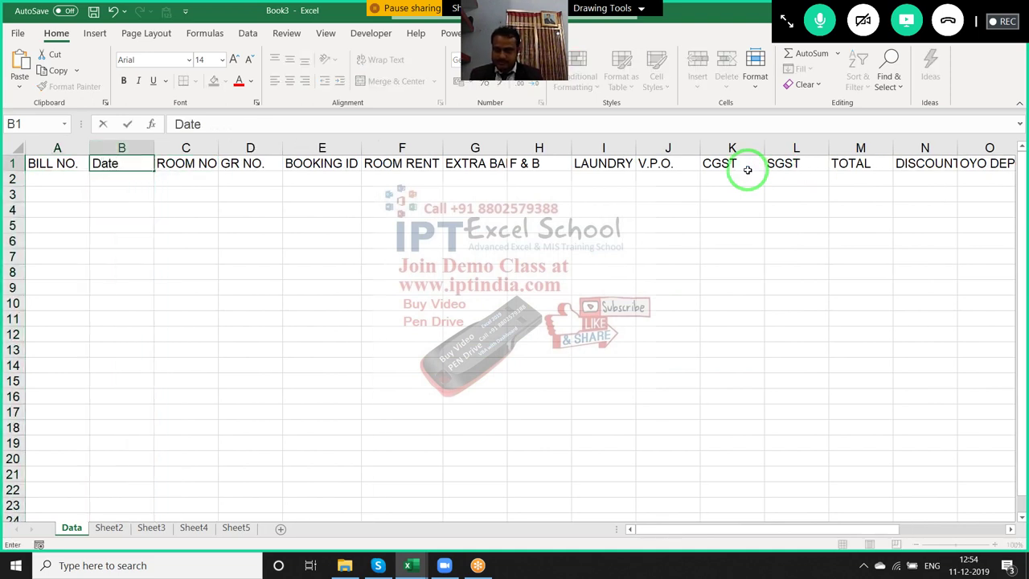
pyautogui.press('Return')
pyautogui.press('Up')
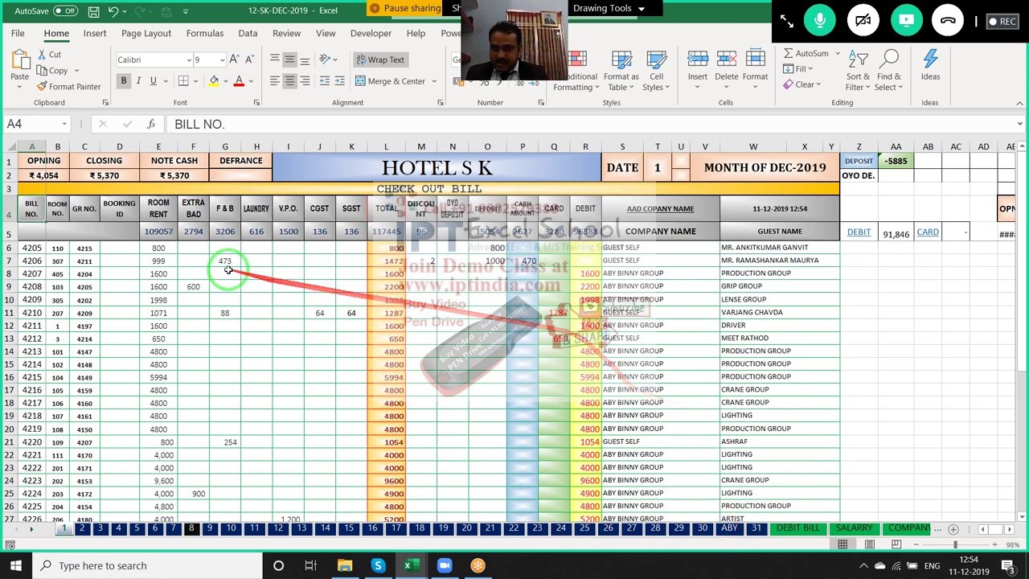
pyautogui.click(32, 248)
pyautogui.moveTo(57, 248); pyautogui.dragTo(218, 248)
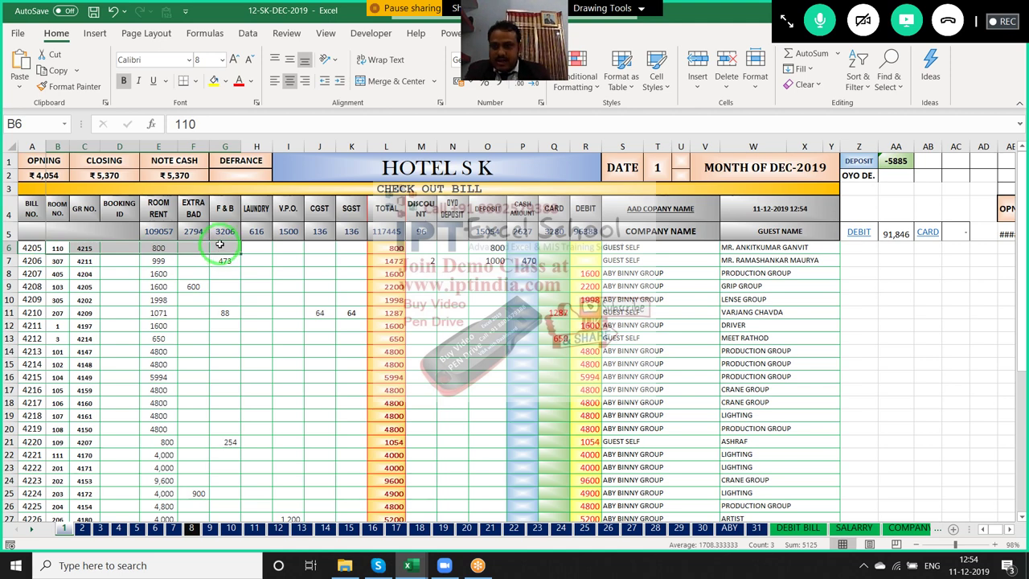
pyautogui.press('Left')
pyautogui.press('Right')
pyautogui.press('Right')
pyautogui.press('Right')
pyautogui.press('Right')
pyautogui.press('Right')
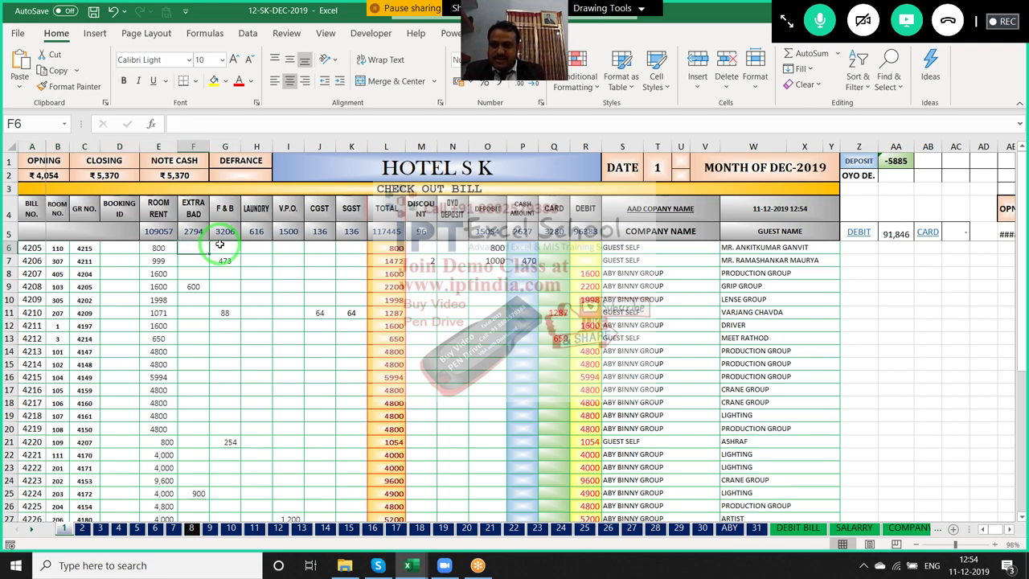
pyautogui.press('Right')
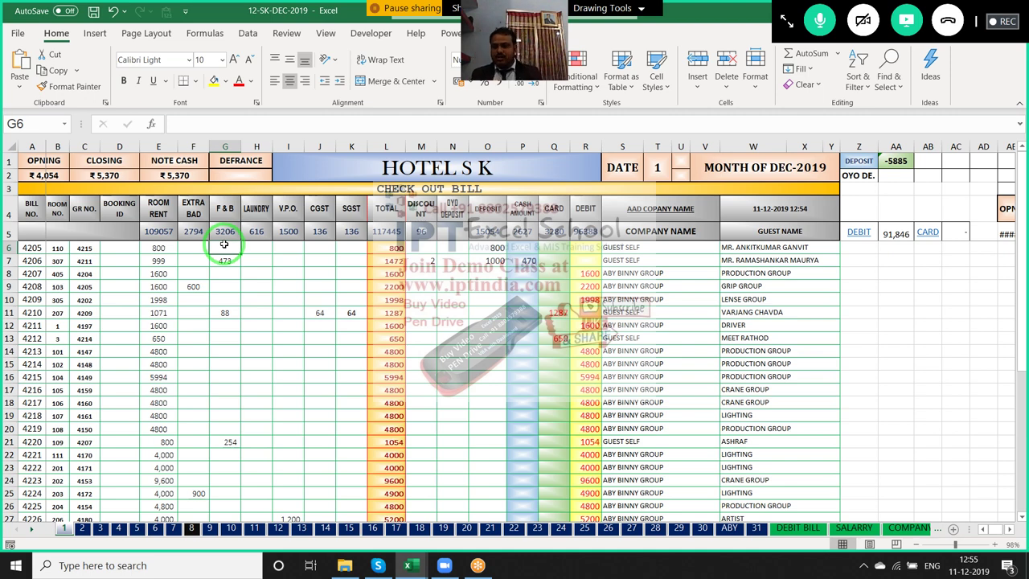
# Return to Book3 and select cells on its Data sheet
pyautogui.hotkey('ctrl', 'Tab')
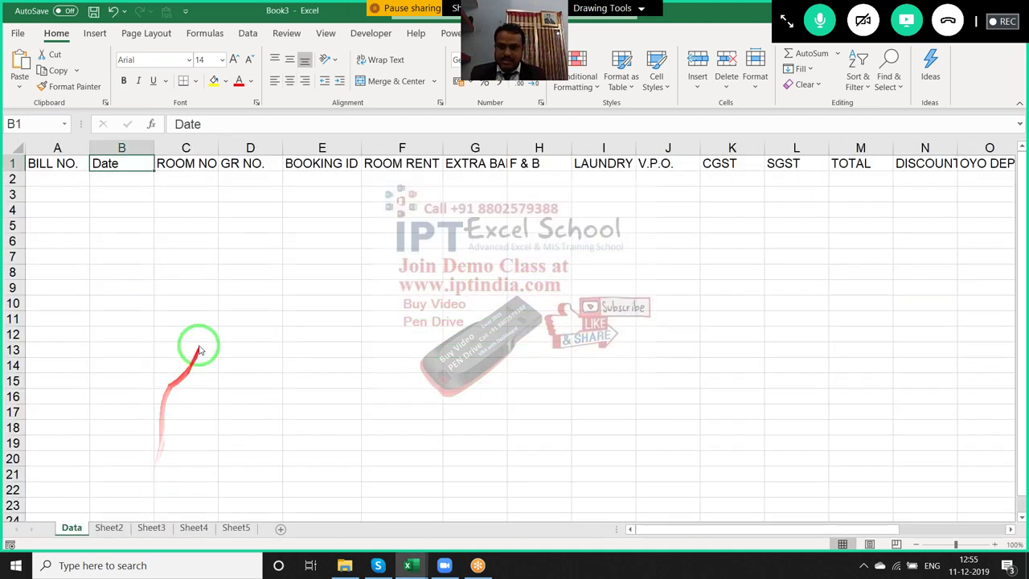
pyautogui.click(171, 179)
pyautogui.click(646, 193)
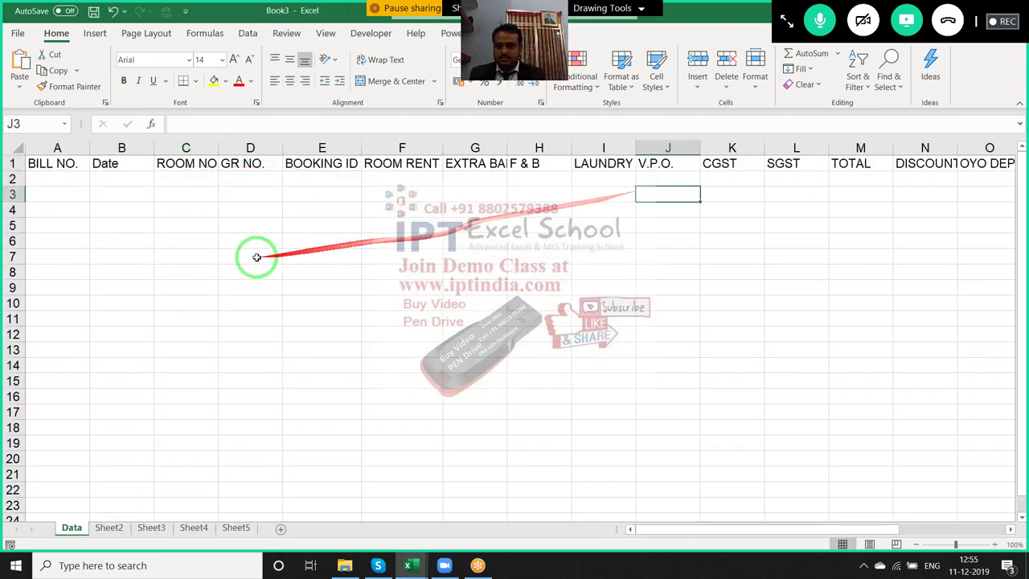
pyautogui.click(134, 187)
pyautogui.click(143, 178)
pyautogui.click(178, 178)
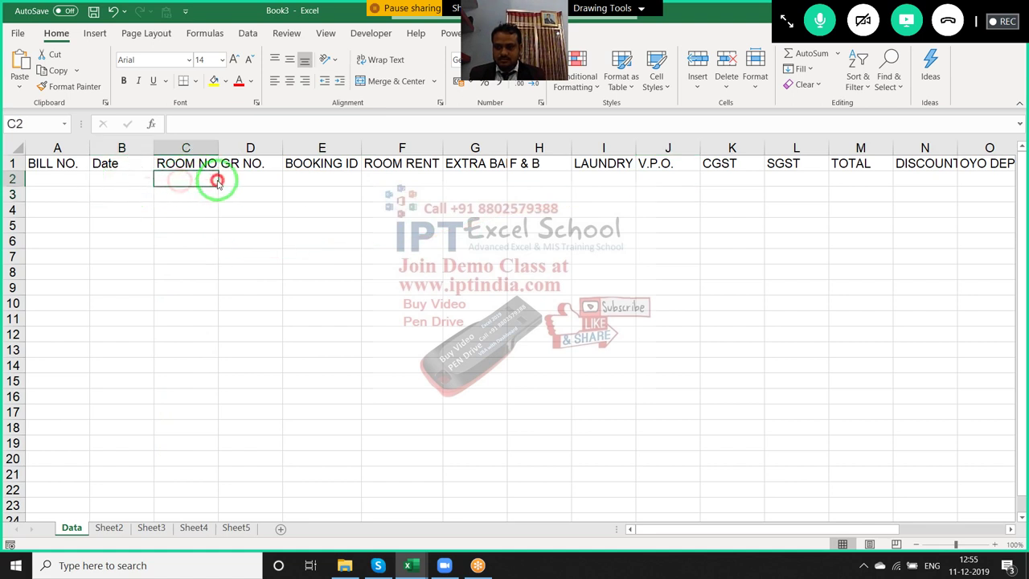
# Rename Book3's Sheet2 to Billing
pyautogui.click(112, 527)
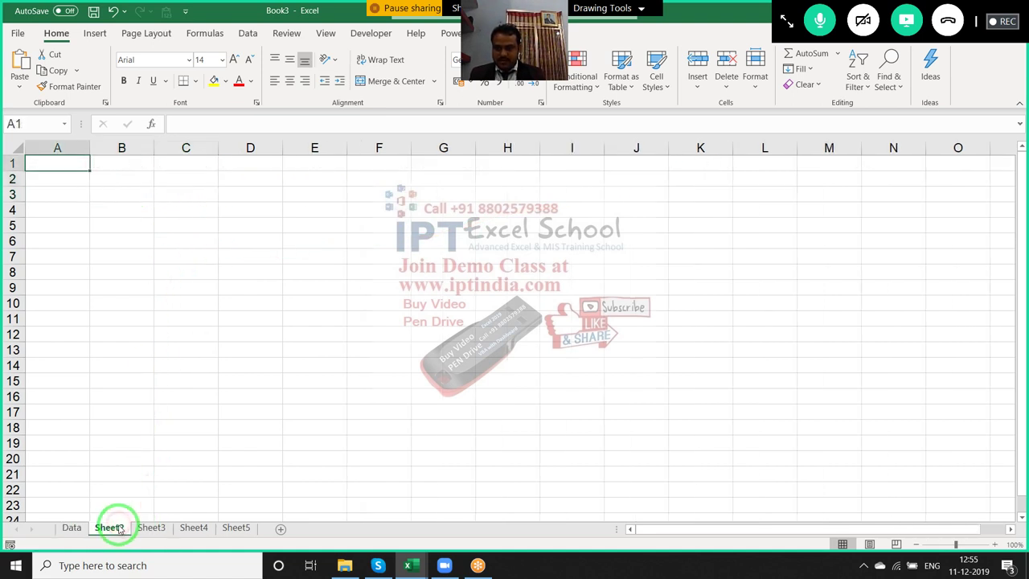
pyautogui.rightClick(117, 523)
pyautogui.press('d')
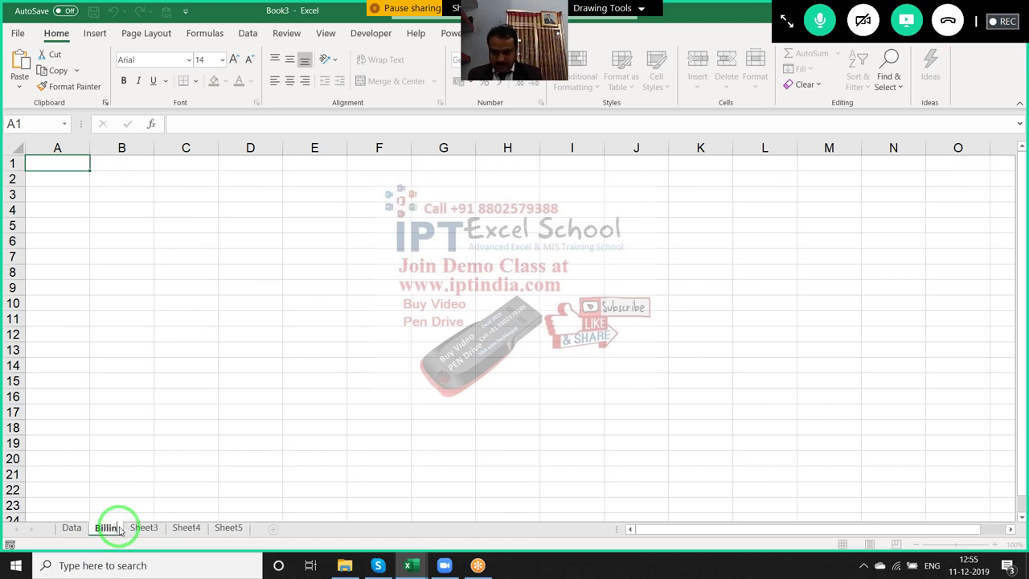
pyautogui.click(110, 455)
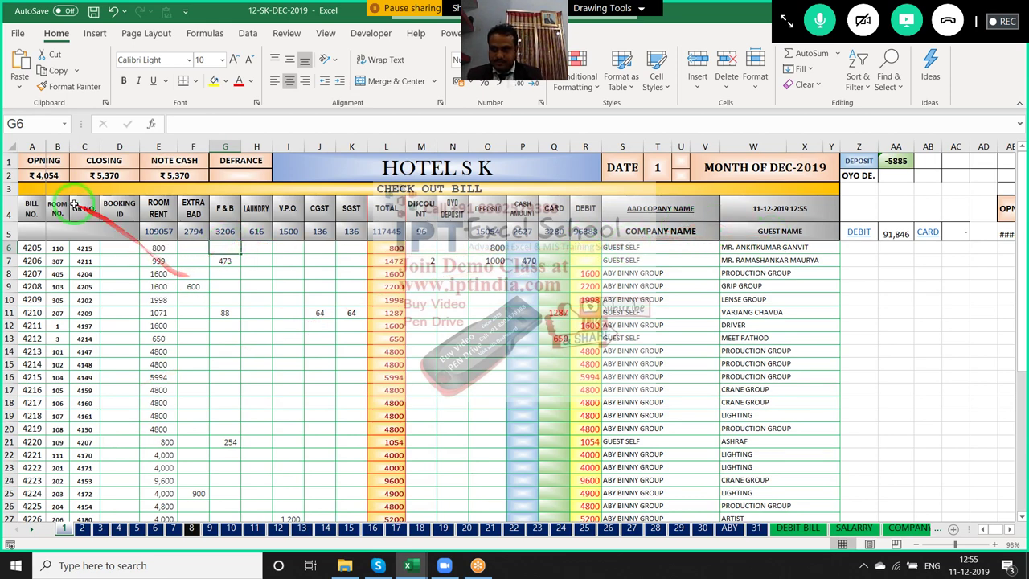
# Select the row 4 headings, then preview Move or Copy for sheet 1 and cancel
pyautogui.moveTo(32, 210)
pyautogui.mouseDown()
pyautogui.moveTo(596, 174)
pyautogui.moveTo(767, 355)
pyautogui.moveTo(734, 152)
pyautogui.moveTo(728, 160)
pyautogui.mouseUp()
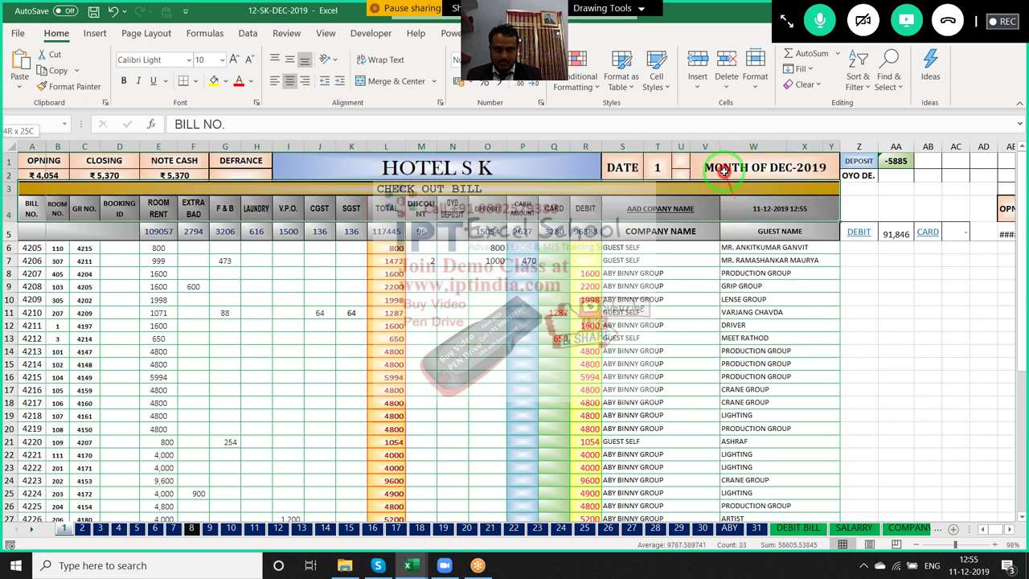
pyautogui.rightClick(68, 526)
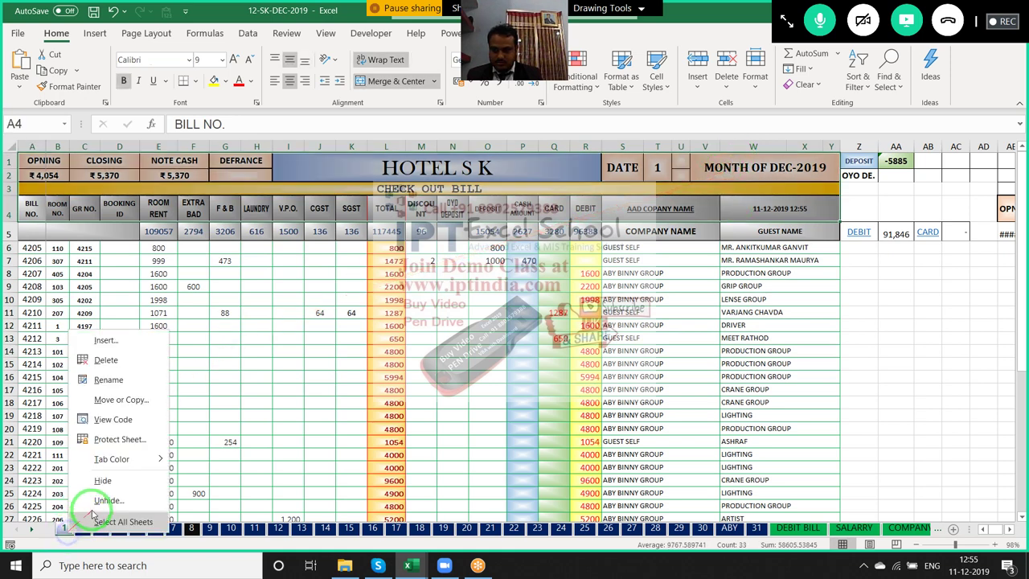
pyautogui.click(121, 400)
pyautogui.click(140, 344)
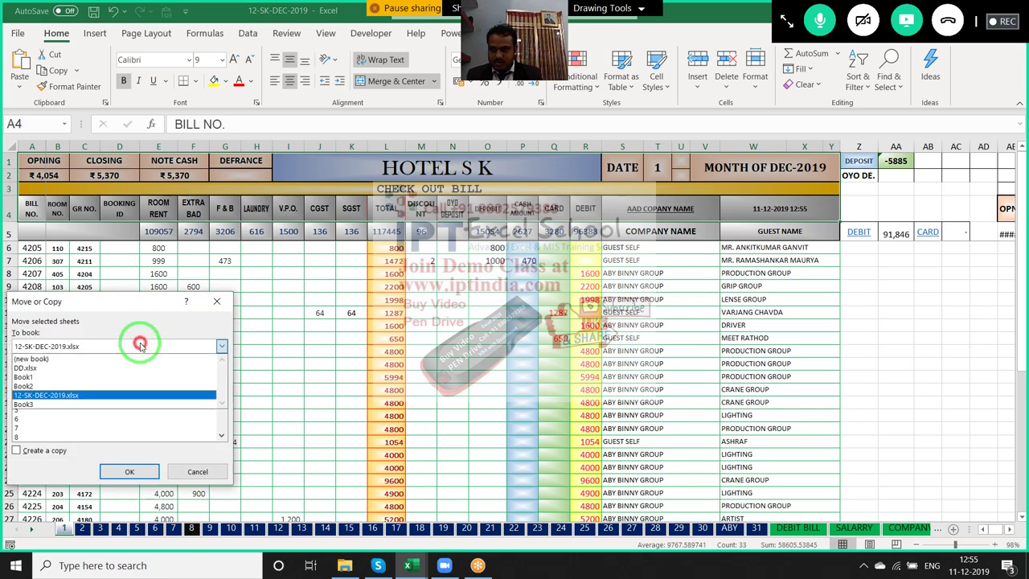
pyautogui.click(132, 359)
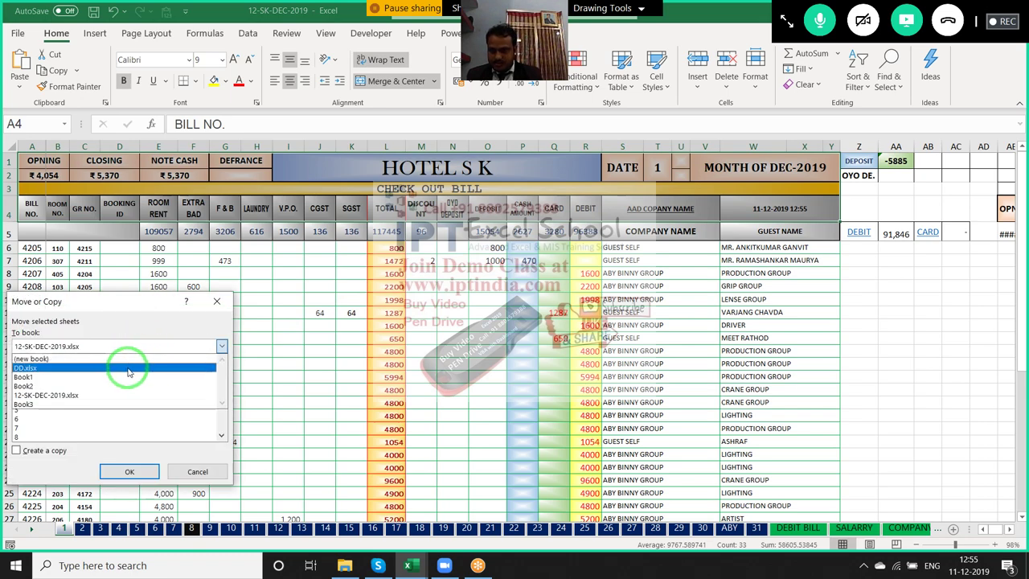
pyautogui.press('Return')
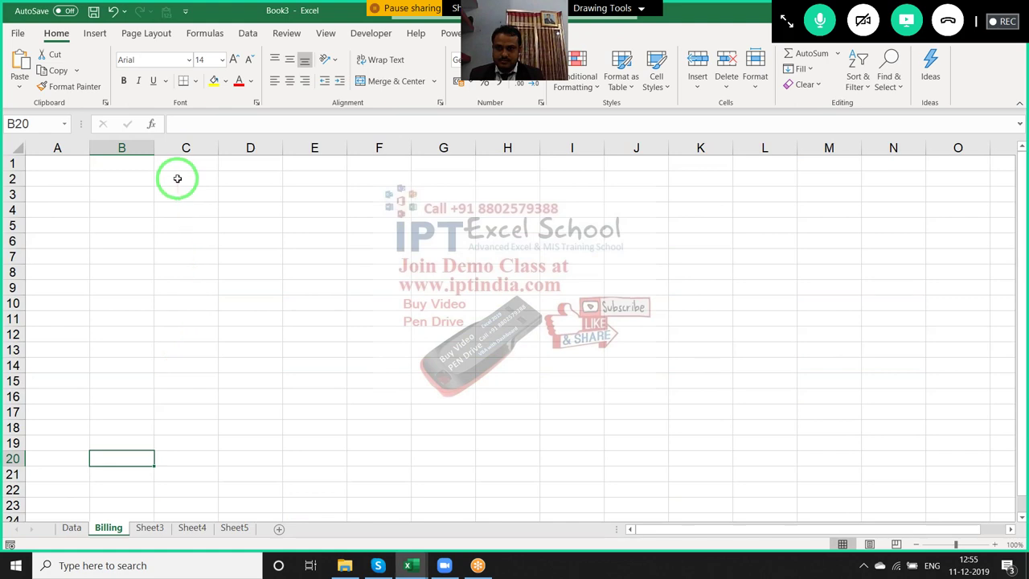
# Restore and re-maximize the Book3 window, then return to 12-SK-DEC-2019
pyautogui.moveTo(177, 172)
pyautogui.mouseDown()
pyautogui.moveTo(154, 264)
pyautogui.moveTo(293, 24)
pyautogui.mouseUp()
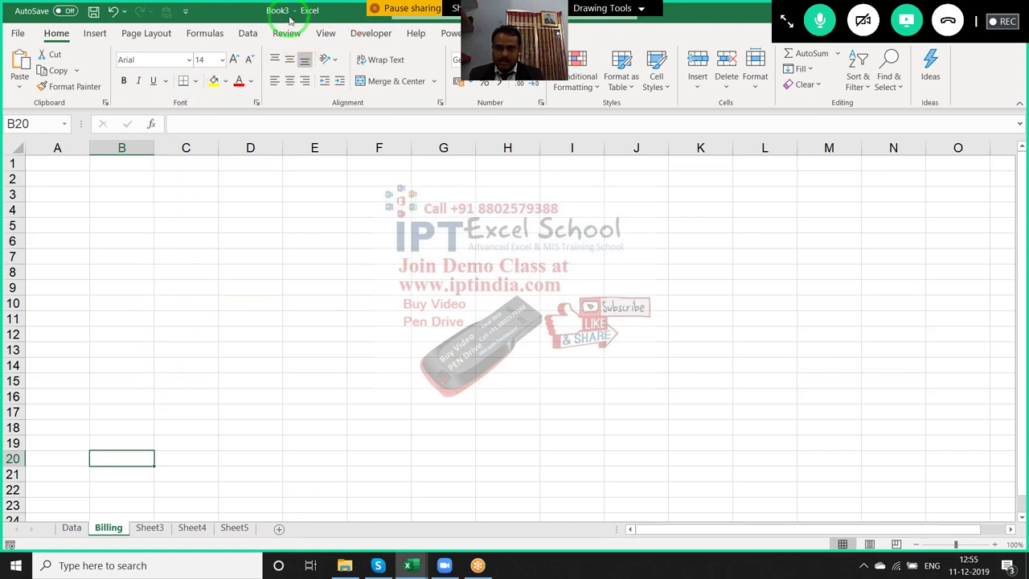
pyautogui.doubleClick(294, 11)
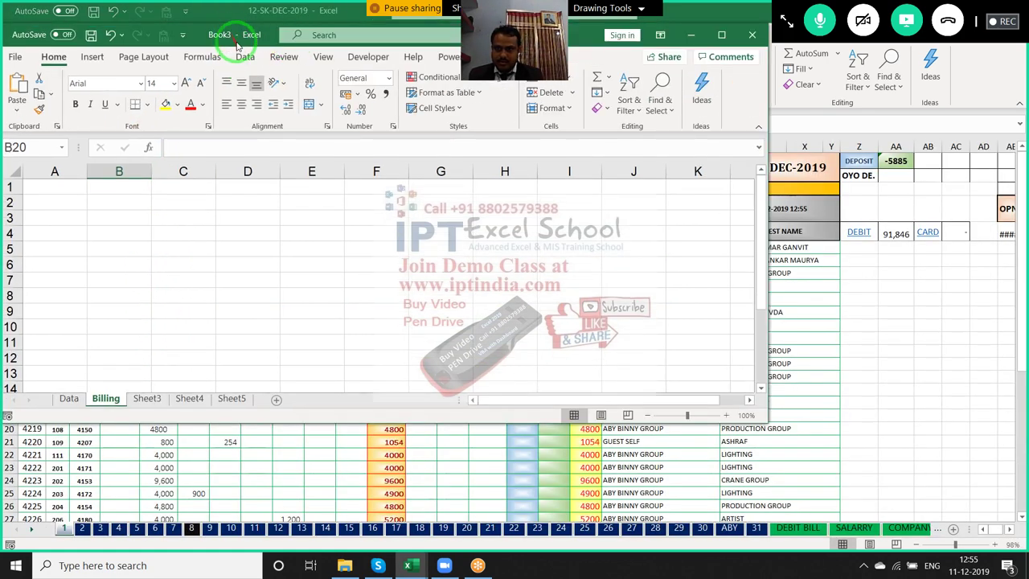
pyautogui.doubleClick(238, 34)
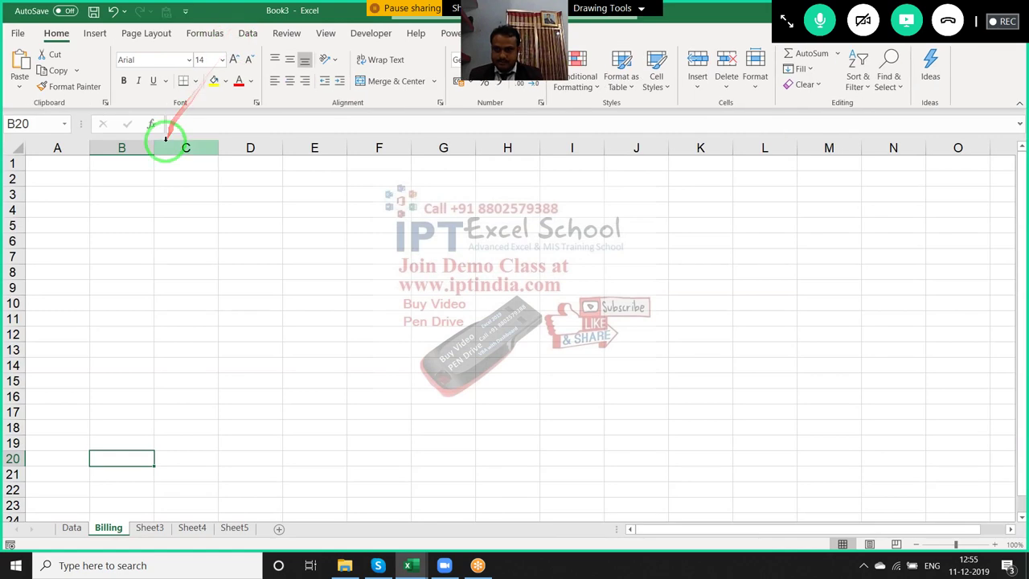
pyautogui.hotkey('ctrl', 'Tab')
# Move sheet 1 into Book3, placing it before the Billing sheet
pyautogui.click(66, 530)
pyautogui.rightClick(71, 532)
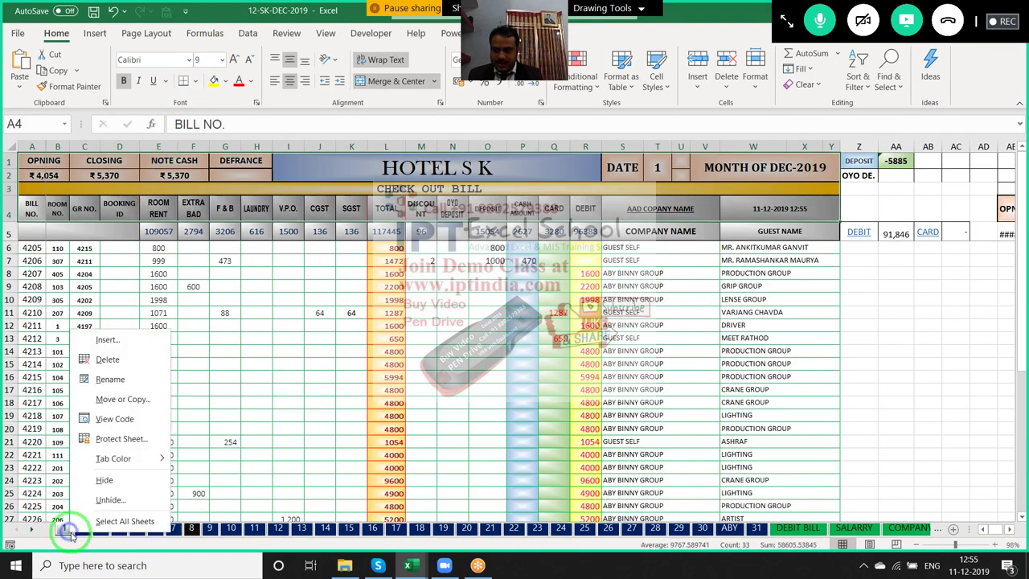
pyautogui.click(124, 403)
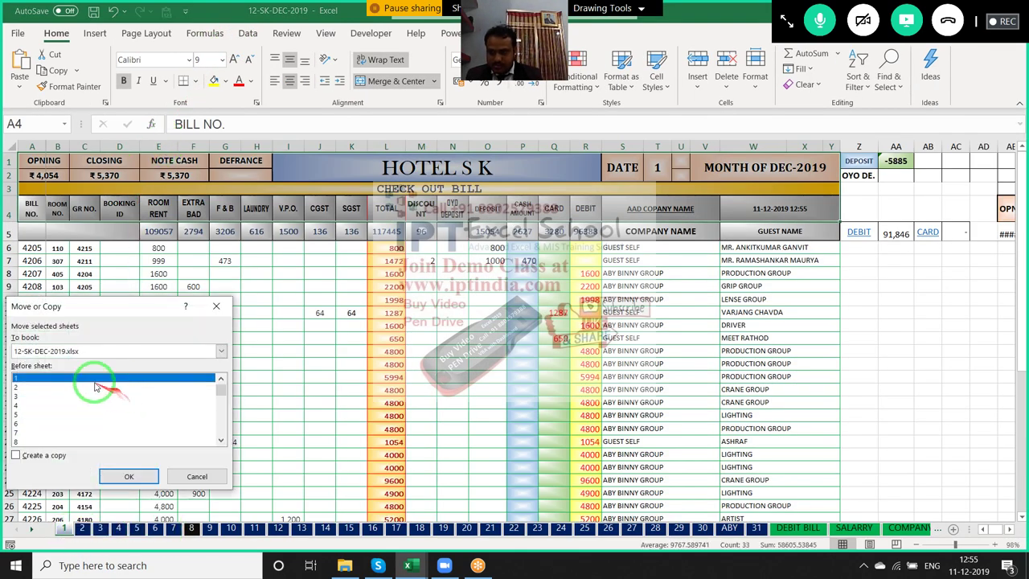
pyautogui.click(73, 351)
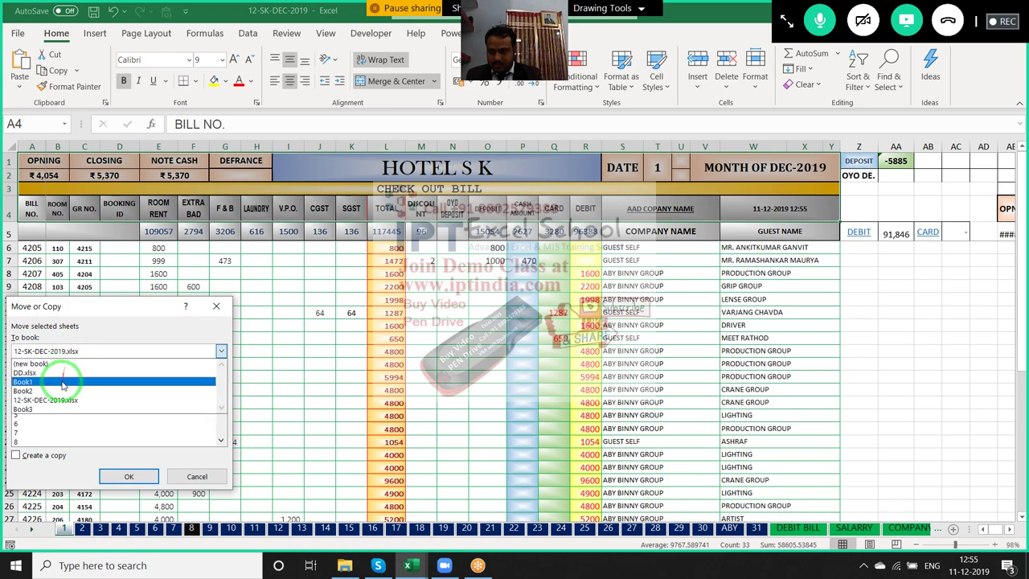
pyautogui.click(61, 409)
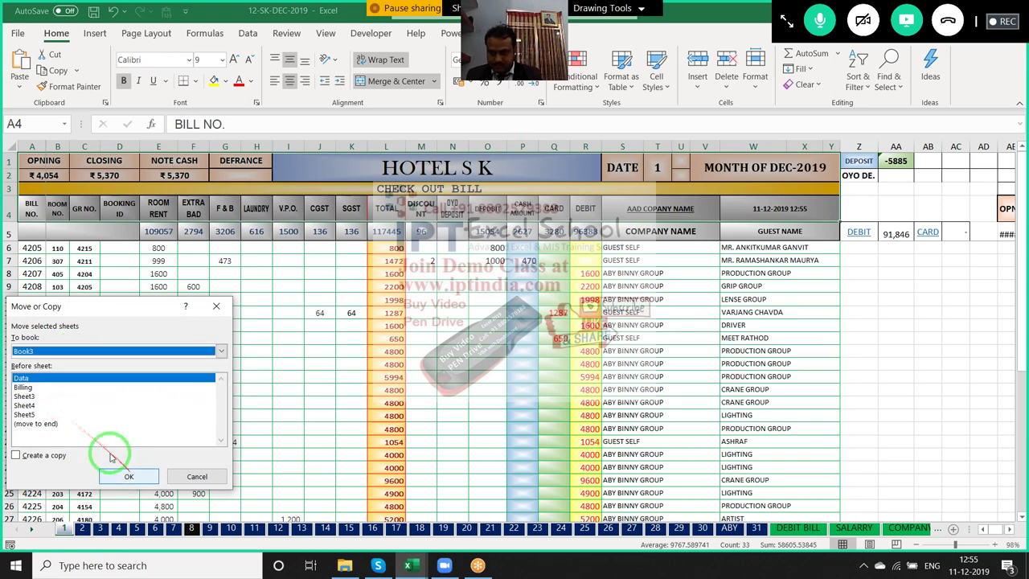
pyautogui.click(24, 389)
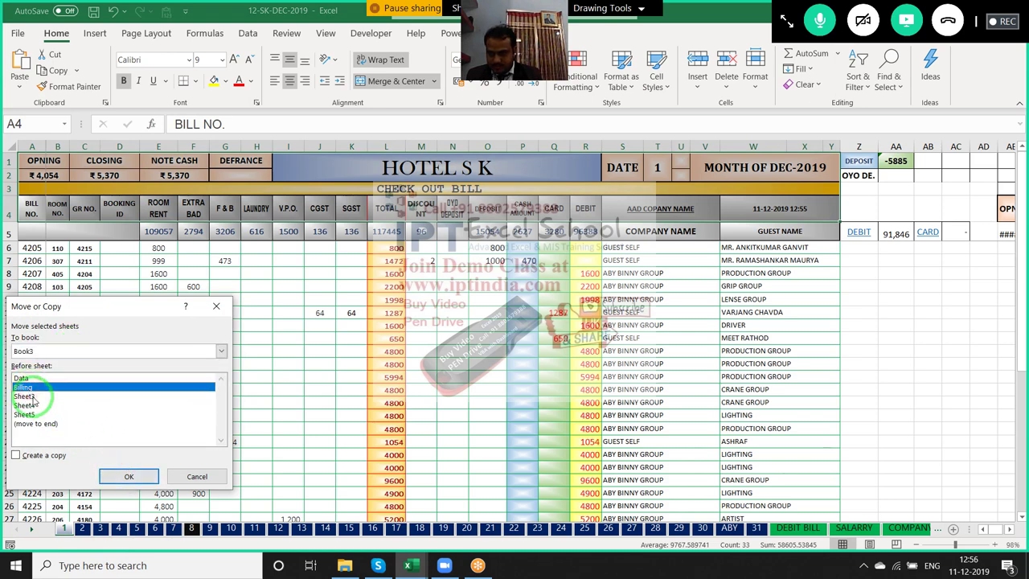
pyautogui.click(128, 475)
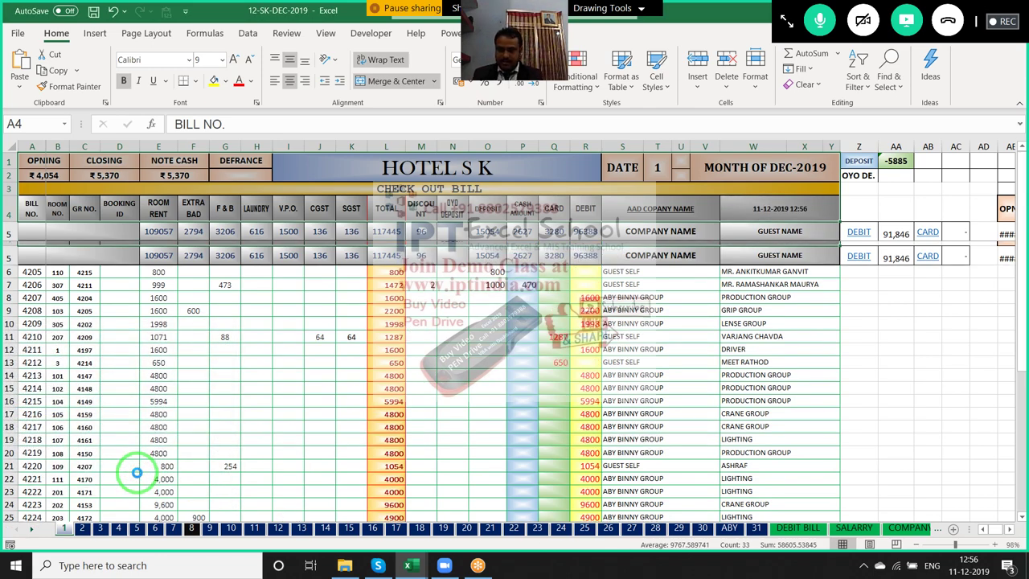
pyautogui.hotkey('ctrl', 'Tab')
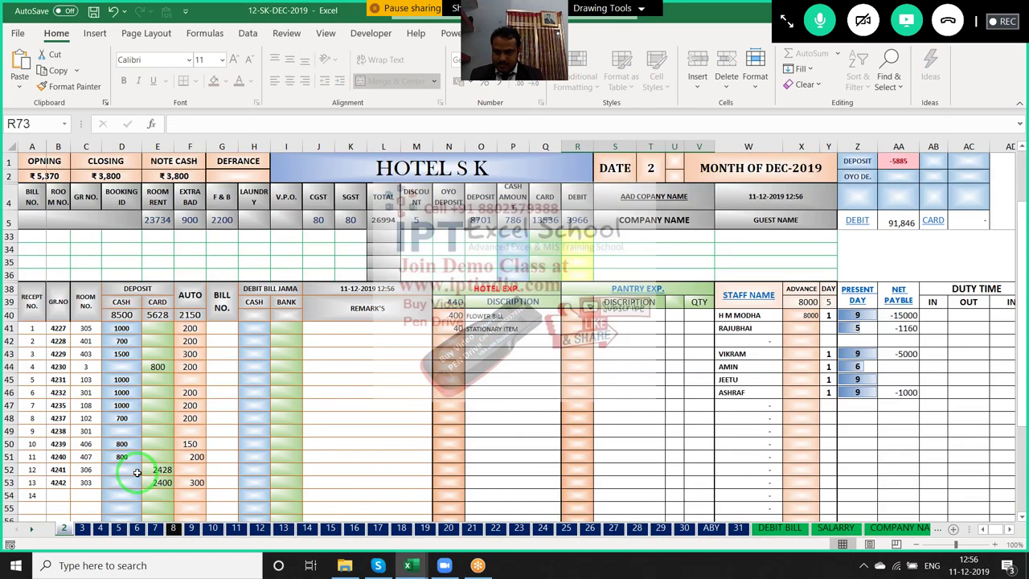
pyautogui.hotkey('ctrl', 'Tab')
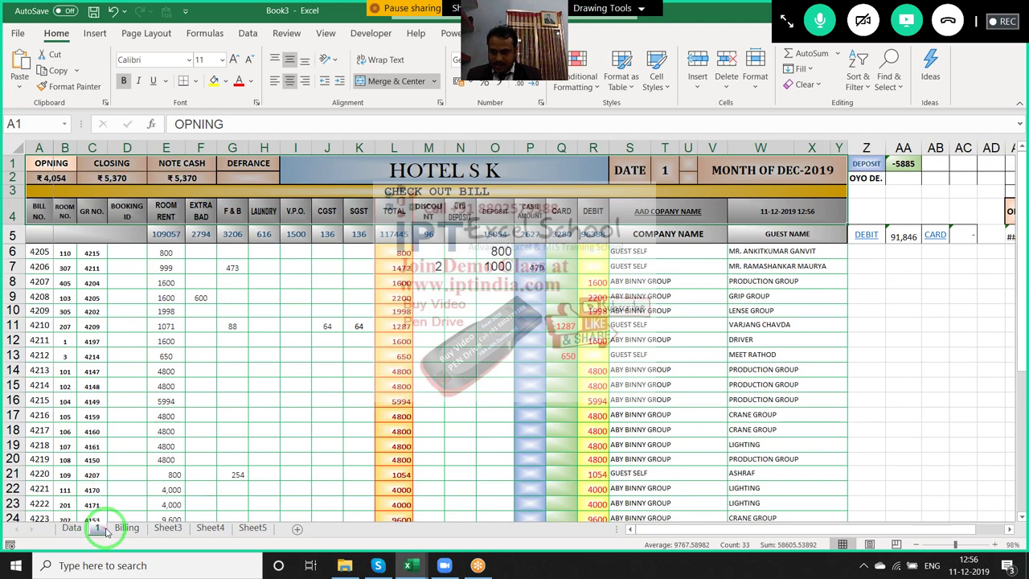
# Delete Book3's empty Billing sheet and begin renaming the moved sheet 1
pyautogui.click(126, 528)
pyautogui.rightClick(126, 528)
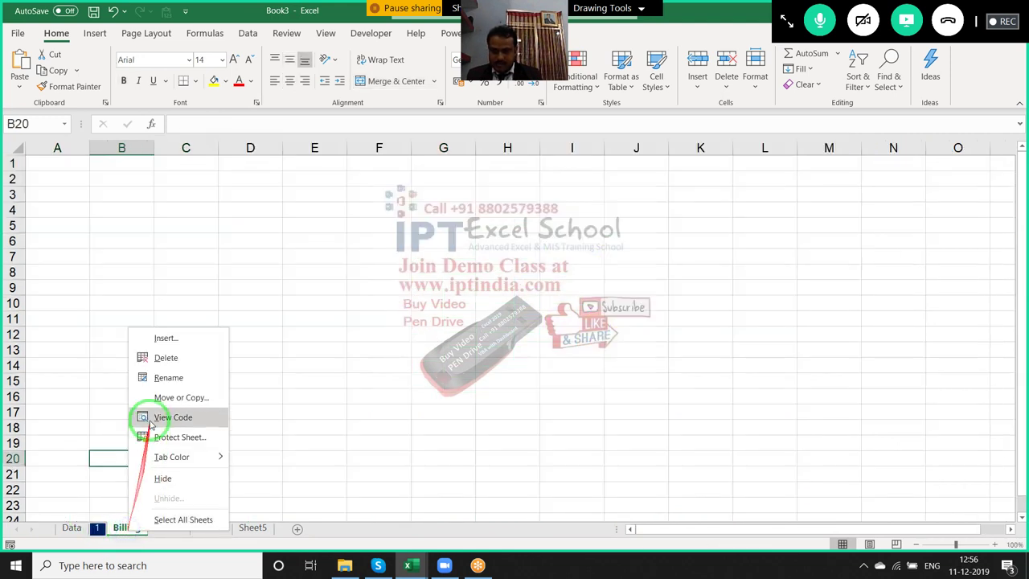
pyautogui.click(156, 358)
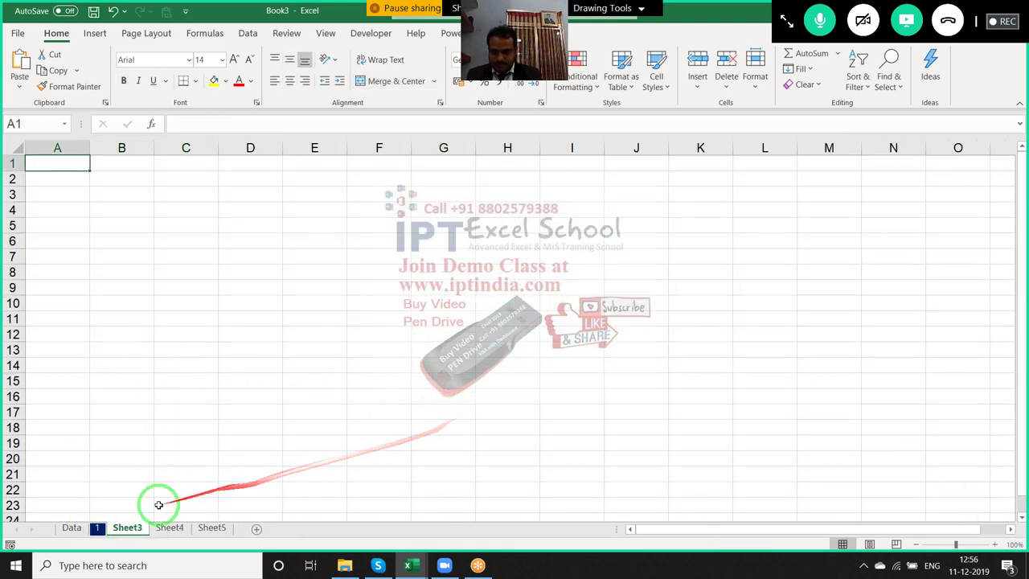
pyautogui.click(97, 528)
pyautogui.write('Billing')
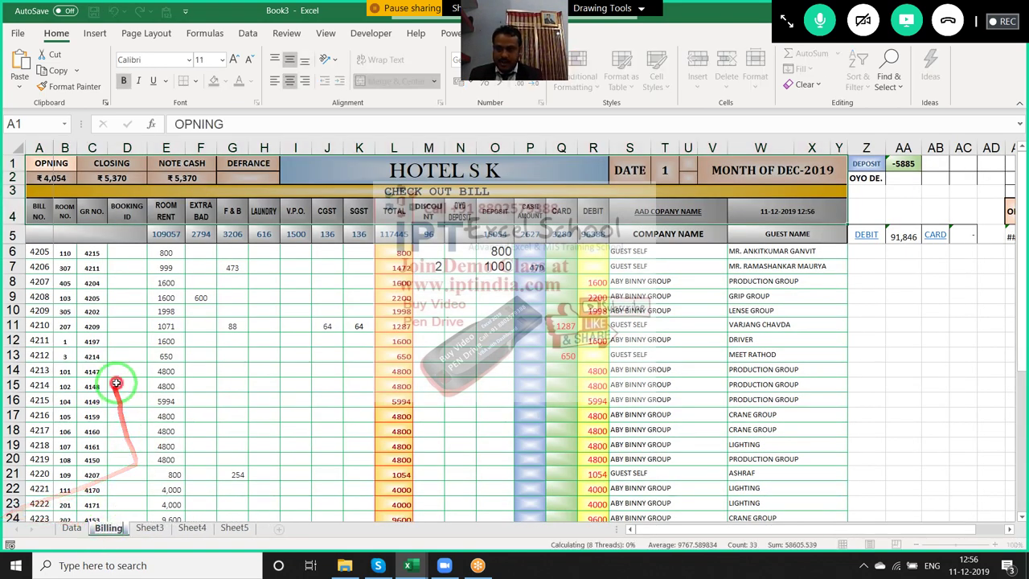
# Finish renaming the bill sheet to Billing and scroll down through the bill rows
pyautogui.click(122, 384)
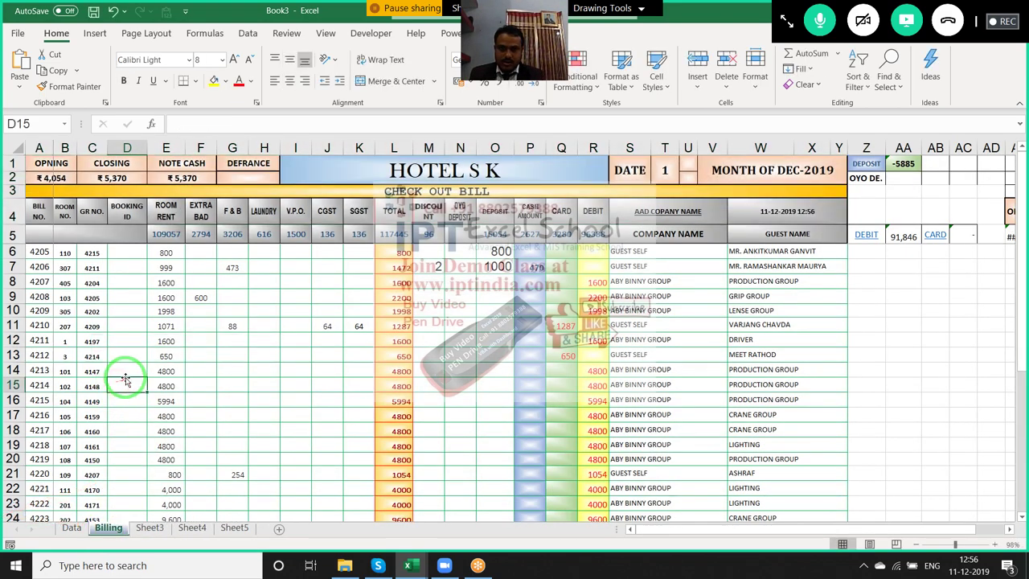
pyautogui.moveTo(41, 251); pyautogui.dragTo(771, 297)
pyautogui.scroll(-5, 771, 299)
pyautogui.scroll(-1, 770, 302)
pyautogui.scroll(-4, 771, 306)
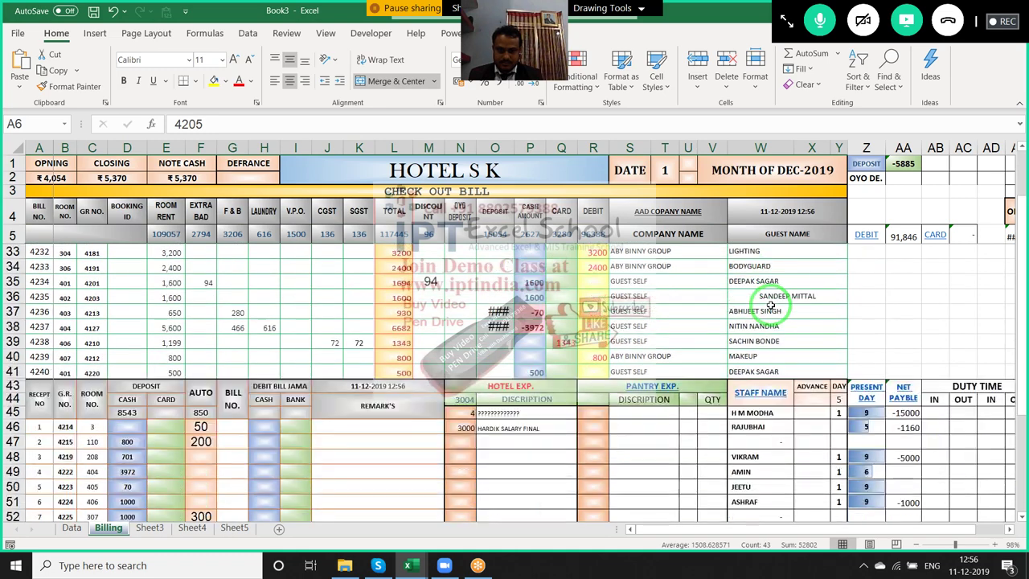
pyautogui.scroll(-1, 771, 305)
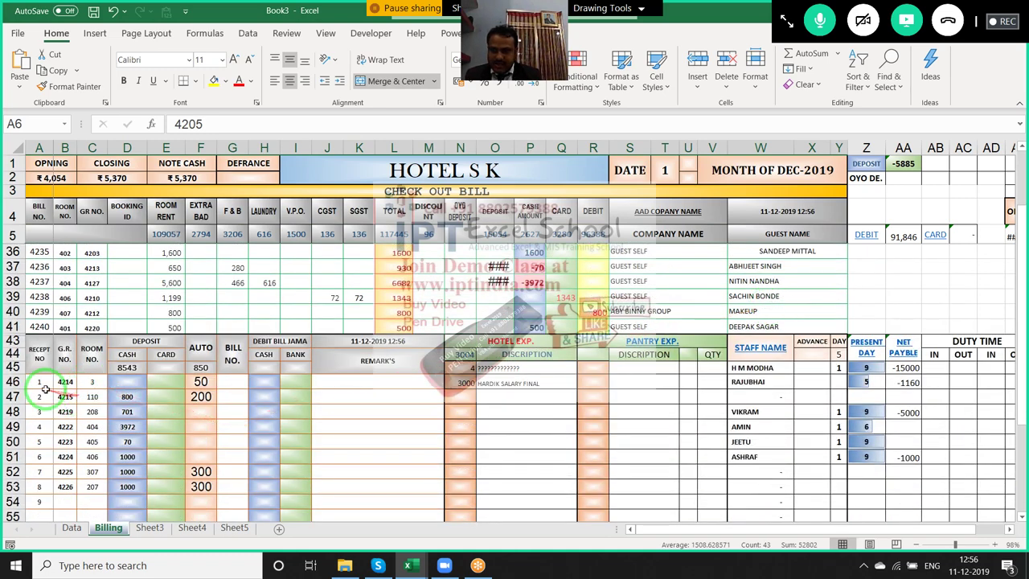
pyautogui.scroll(-1, 37, 377)
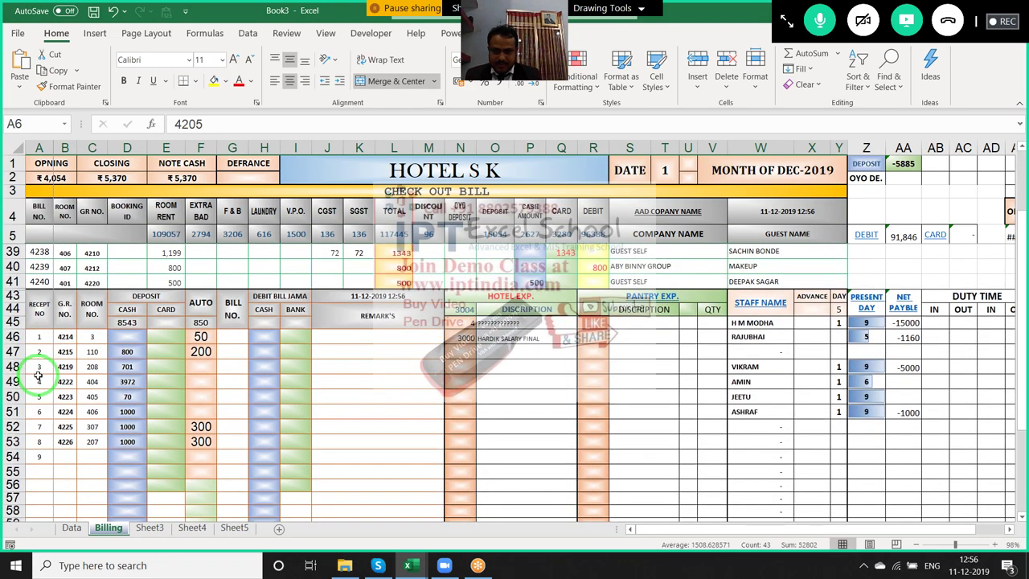
# Inspect the receipt table: G.R. 4215, cash deposits 701 and 800, and D45's total
pyautogui.click(546, 316)
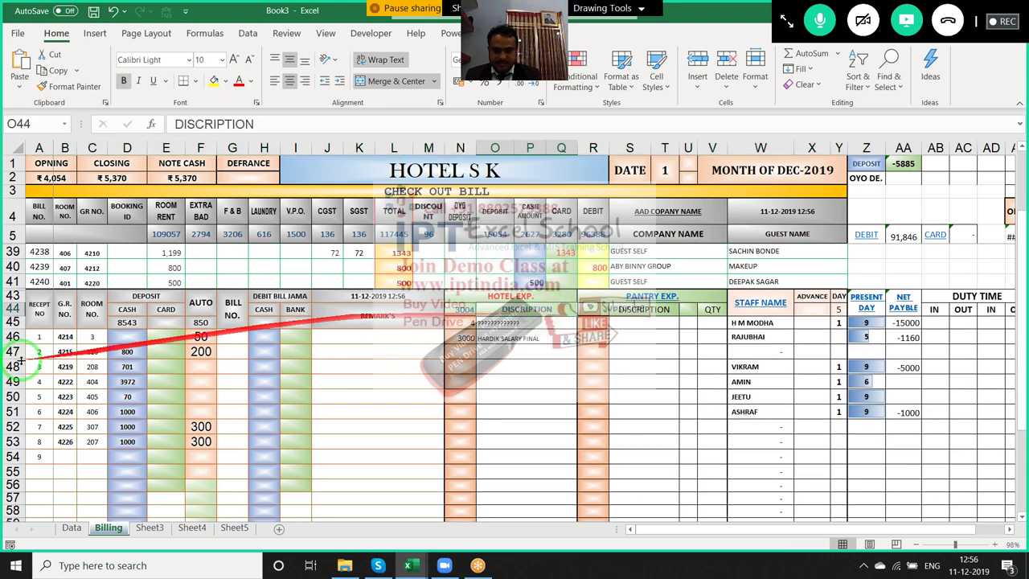
pyautogui.click(13, 298)
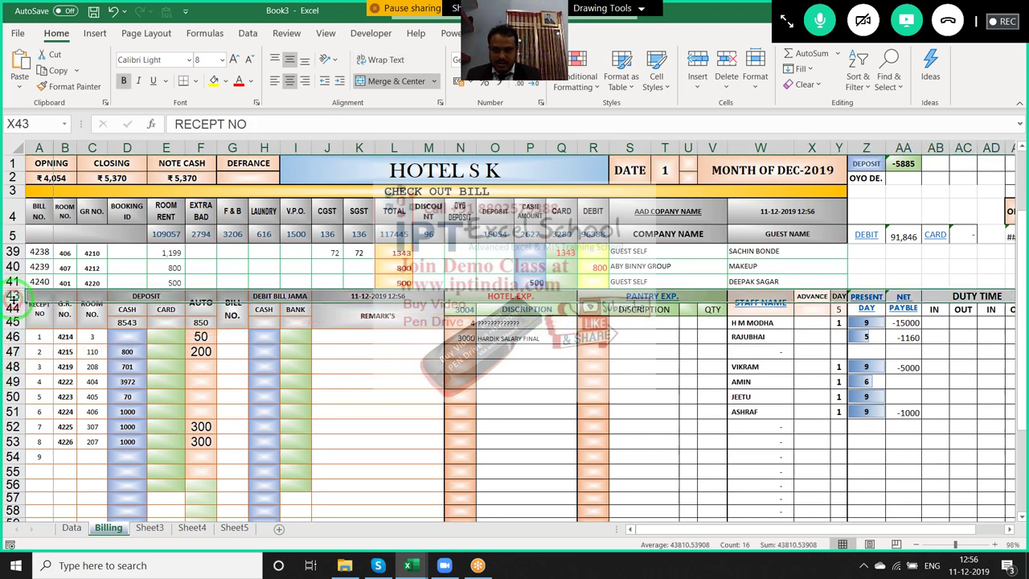
pyautogui.click(65, 351)
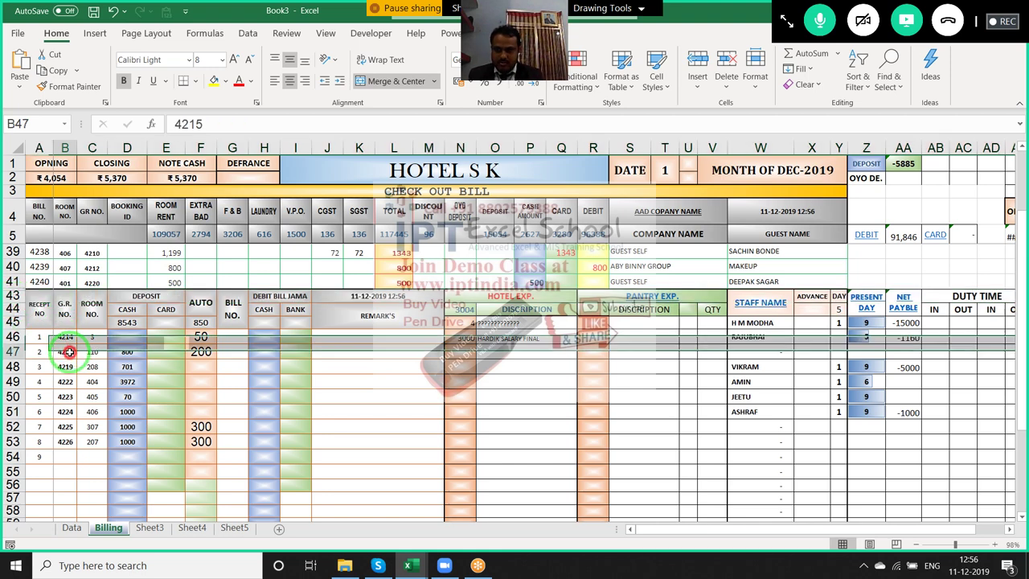
pyautogui.click(123, 369)
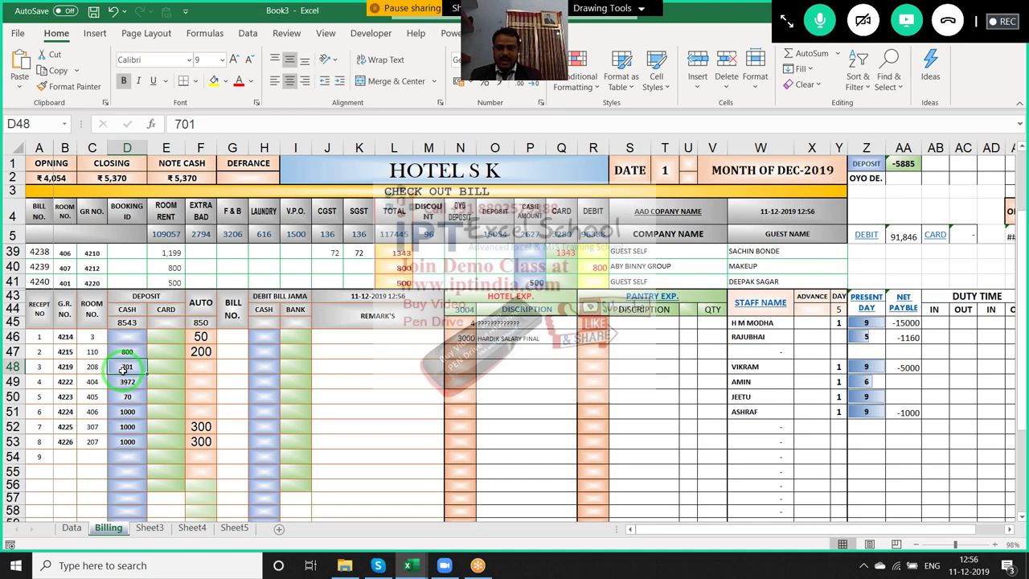
pyautogui.press('Up')
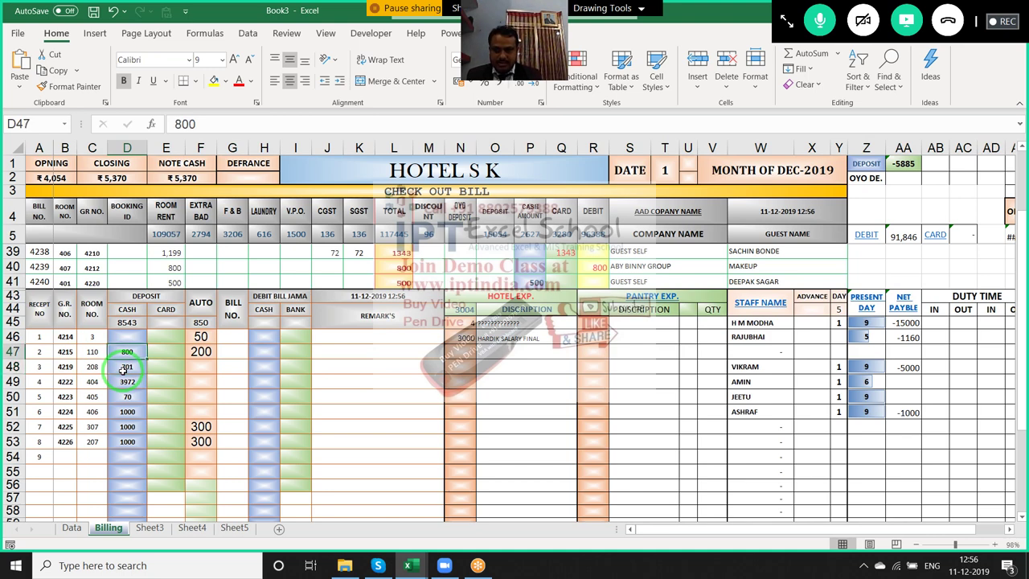
pyautogui.press('Up')
pyautogui.press('Up')
pyautogui.press('Down')
pyautogui.press('Down')
pyautogui.press('Down')
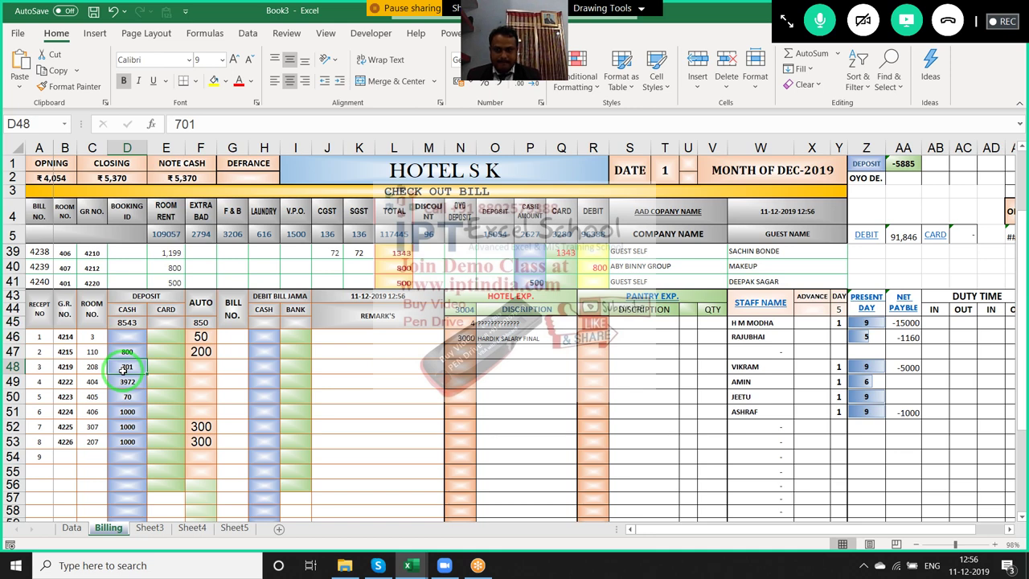
# Check the DEPOSIT and RECEPT NO headers, then view Data and return to Billing
pyautogui.press('Up')
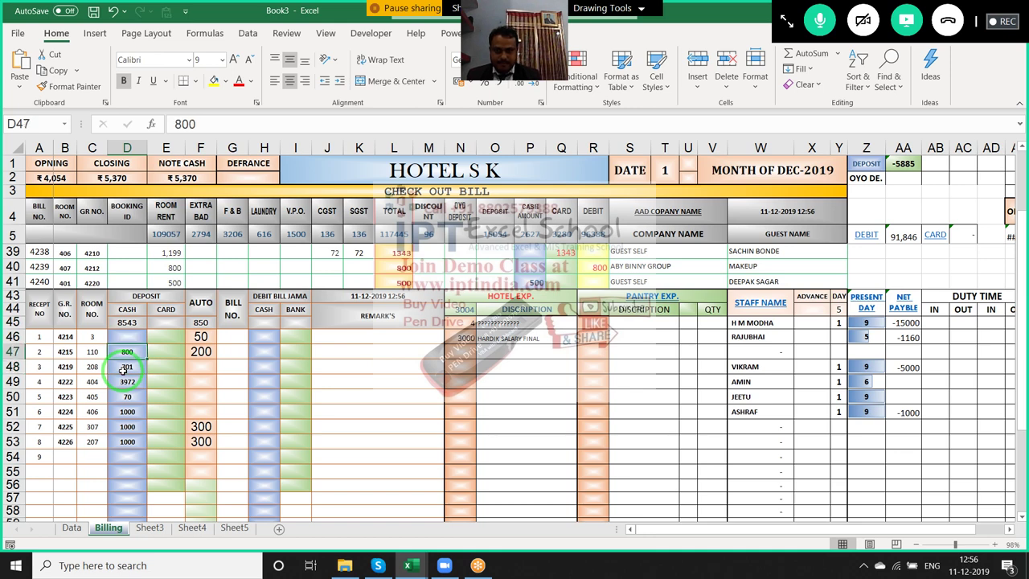
pyautogui.press('Up')
pyautogui.press('Up')
pyautogui.press('Up')
pyautogui.press('Up')
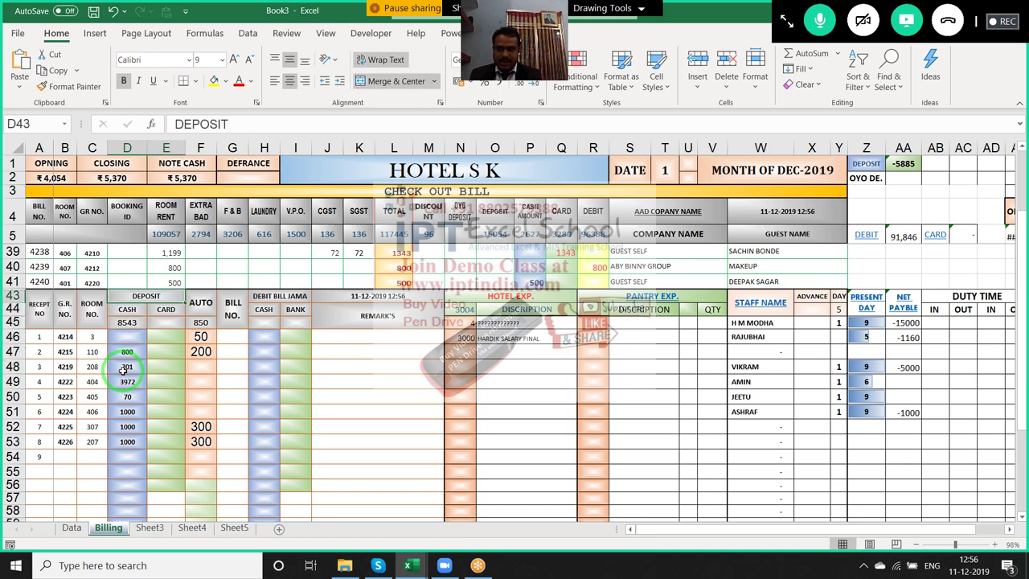
pyautogui.press('Left')
pyautogui.press('Left')
pyautogui.press('Left')
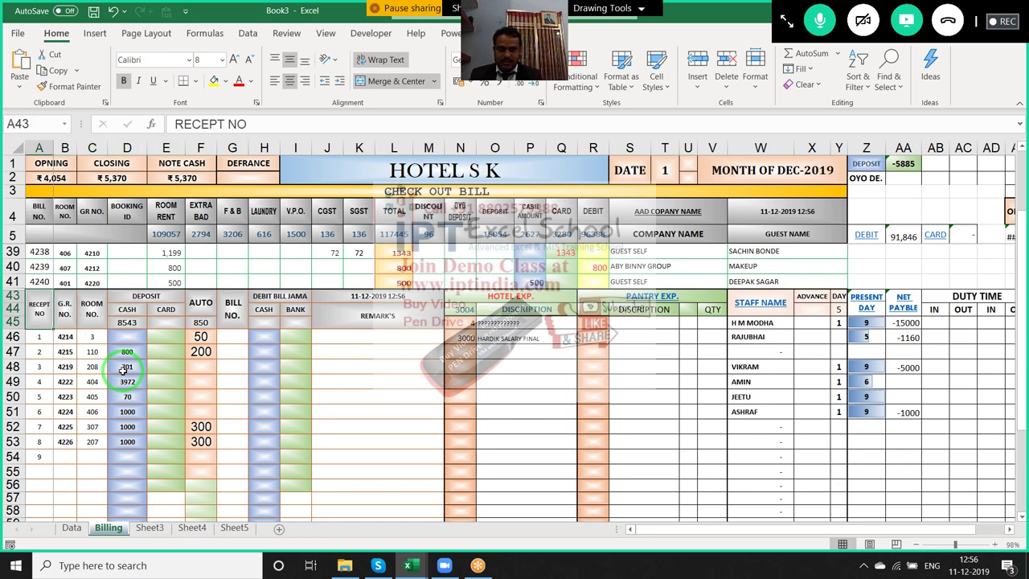
pyautogui.hotkey('ctrl', 'shift', 'Right')
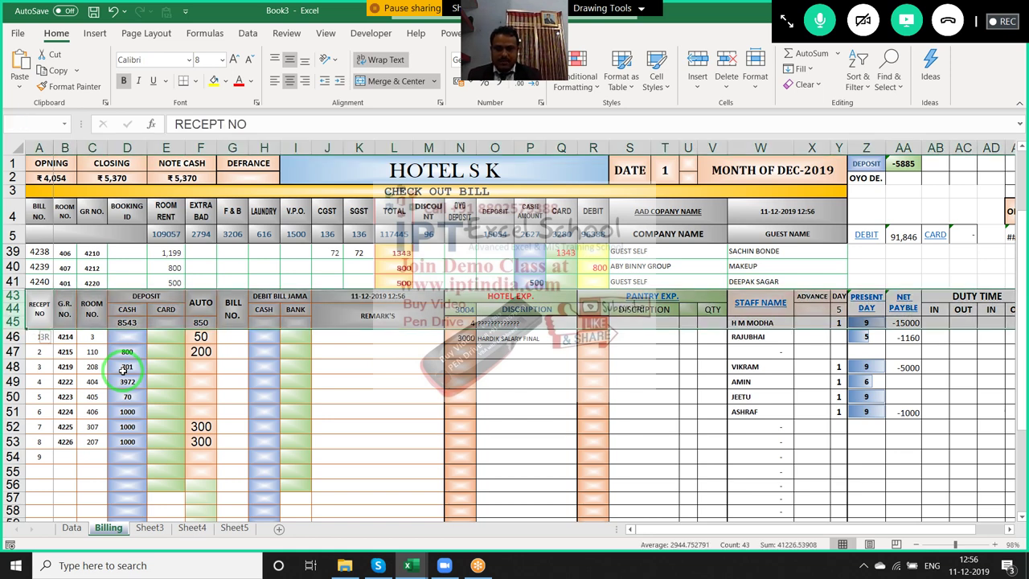
pyautogui.press('Up')
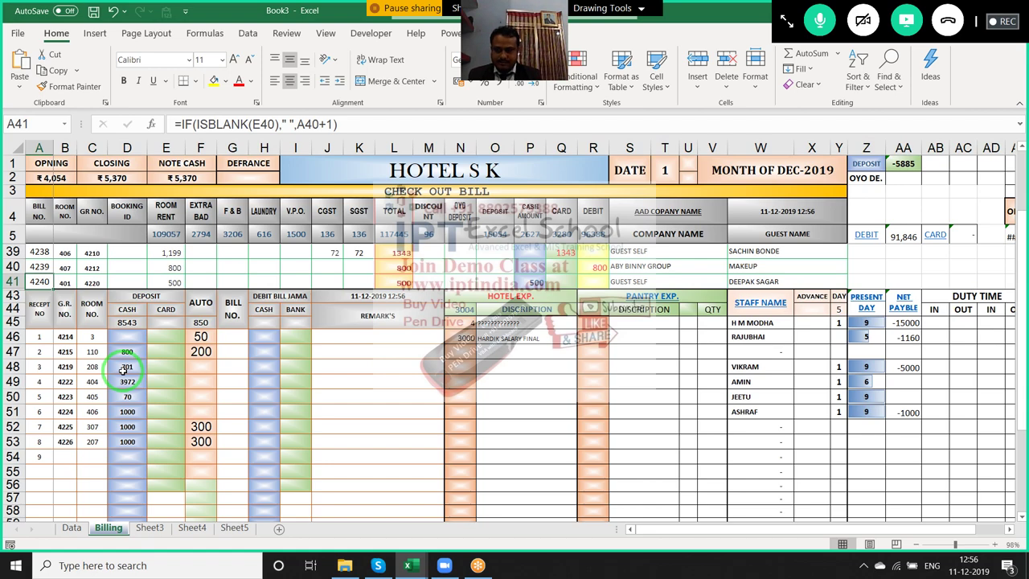
pyautogui.click(72, 527)
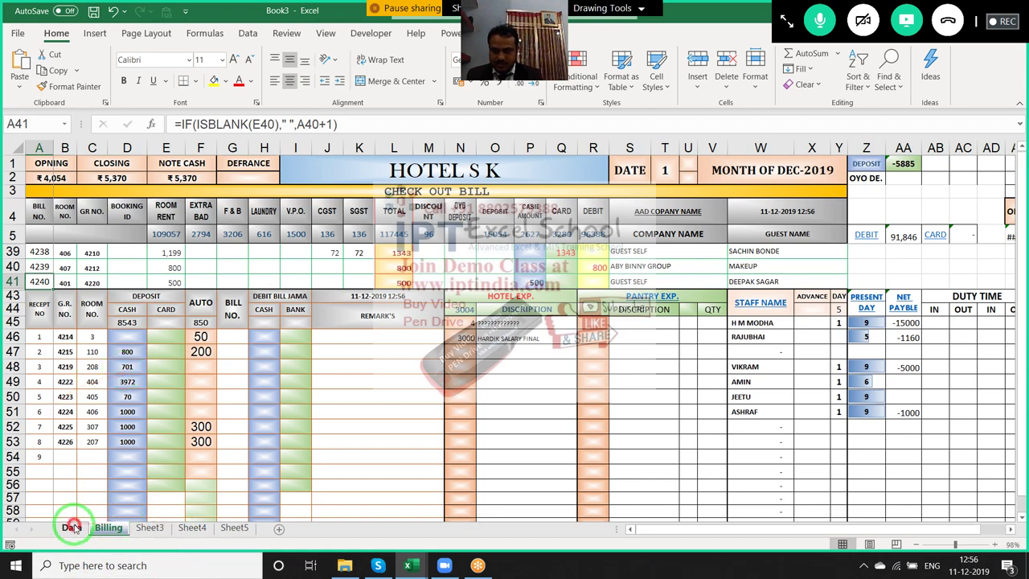
pyautogui.click(106, 527)
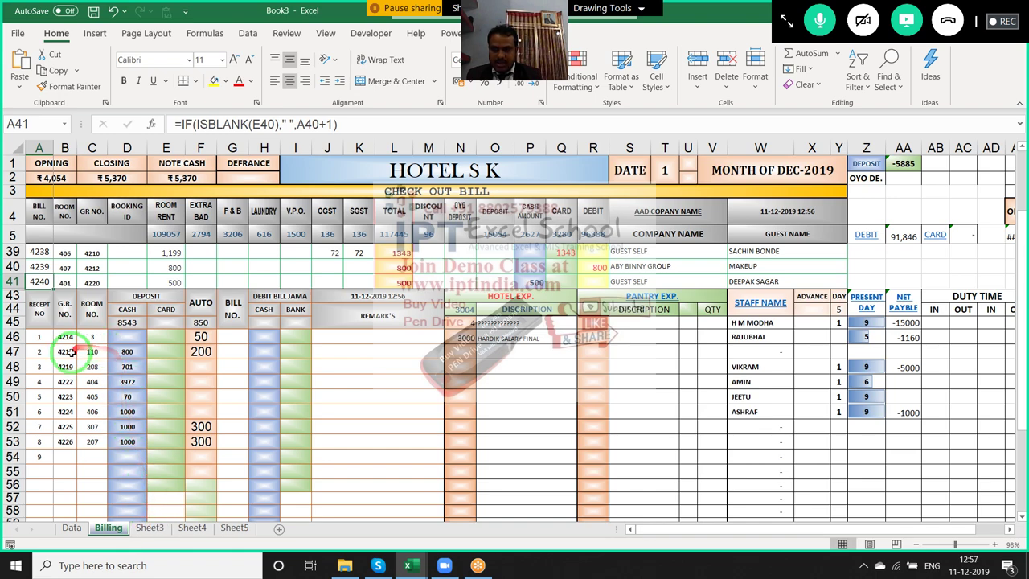
# Rename Book3's blank Sheet3 to Accounting
pyautogui.click(152, 536)
pyautogui.hotkey('ctrl', 'pageup')
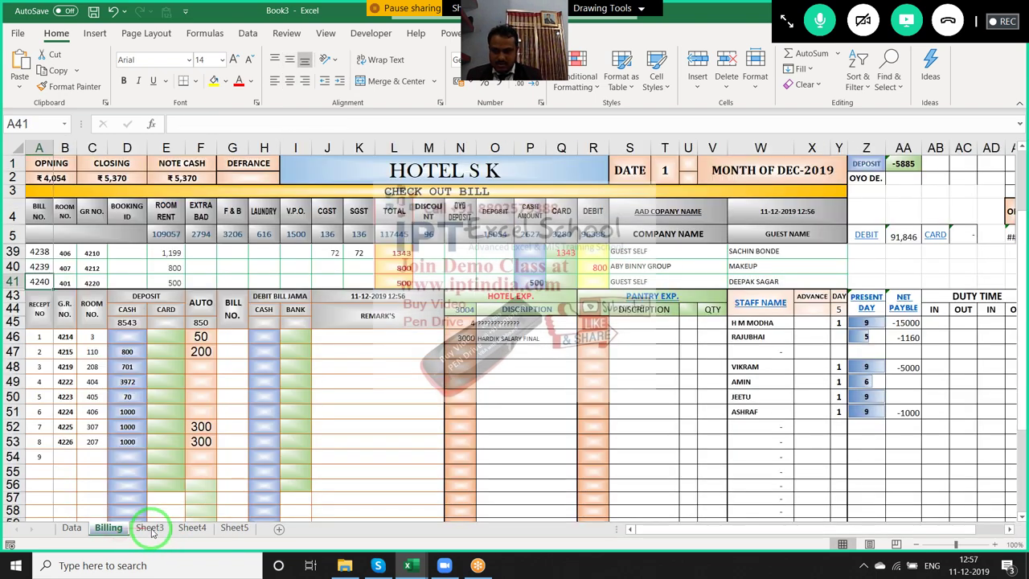
pyautogui.keyDown('ctrl'); pyautogui.click(151, 533); pyautogui.keyUp('ctrl')
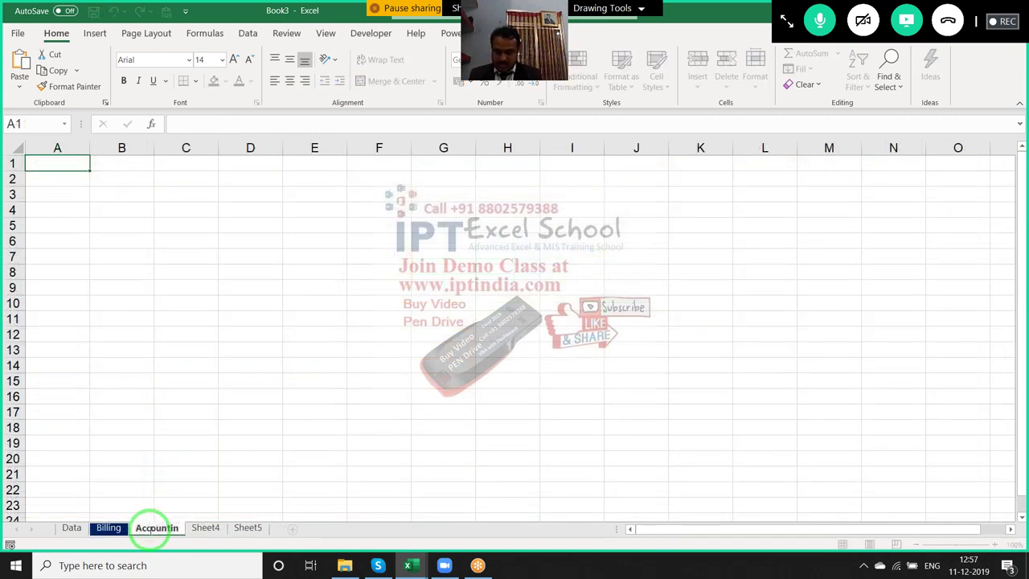
pyautogui.click(223, 425)
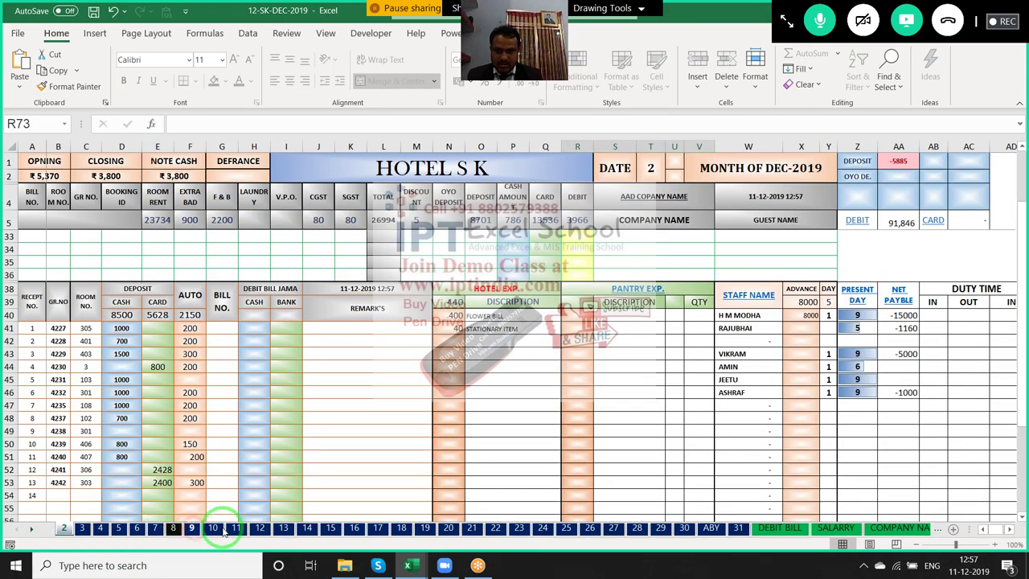
# Browse the DATE 9, 8, 3, 2, DEBIT BILL, SALARY, COMPANY NAME and PANTRY ITEM AAD sheets
pyautogui.click(191, 528)
pyautogui.click(157, 530)
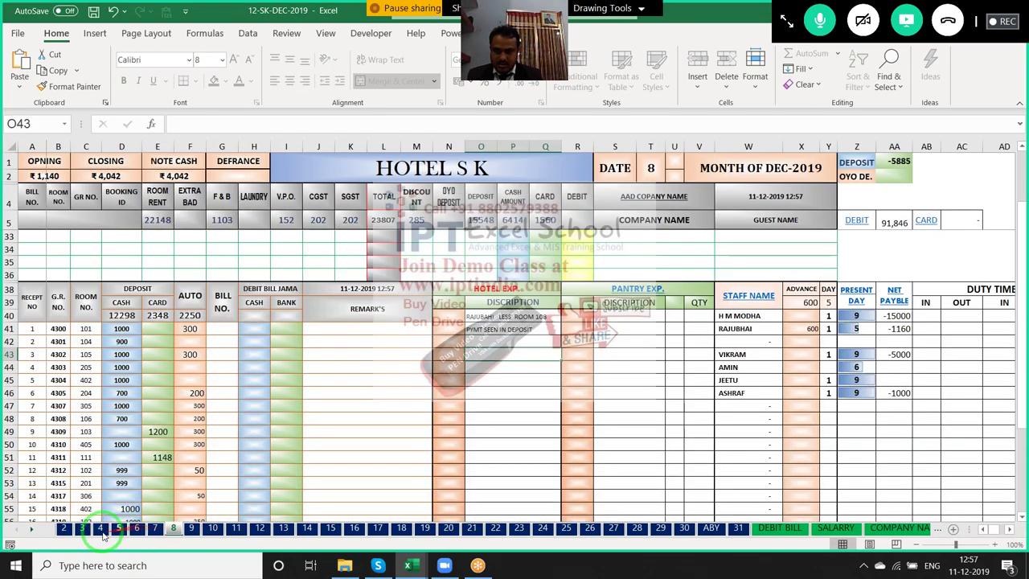
pyautogui.click(82, 529)
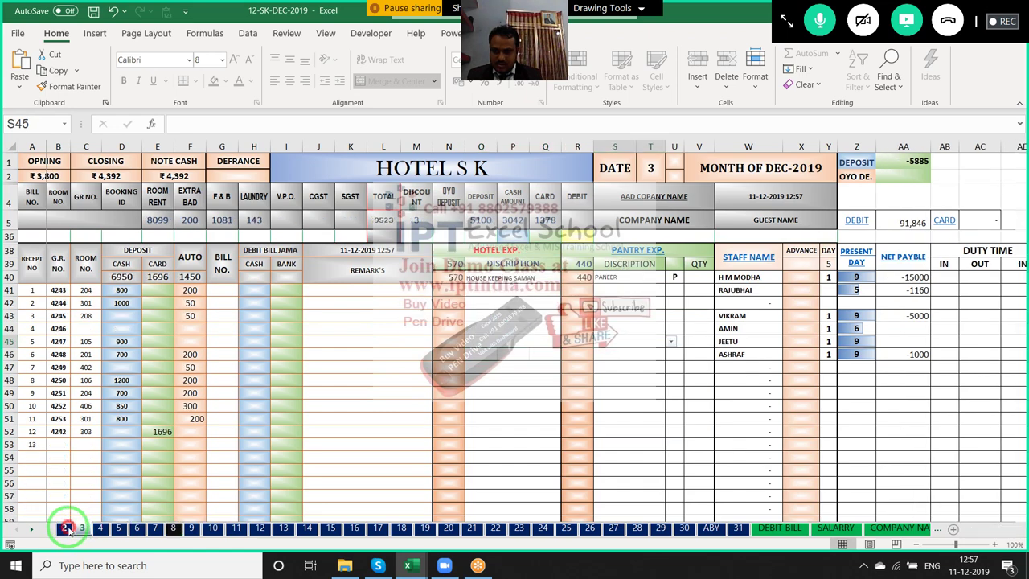
pyautogui.click(63, 529)
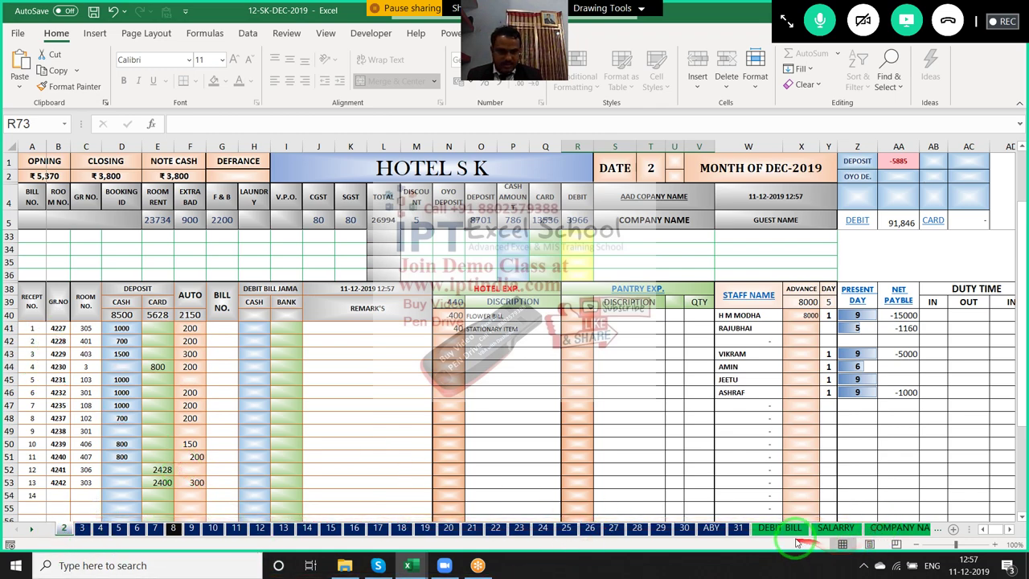
pyautogui.click(780, 528)
pyautogui.click(836, 528)
pyautogui.click(880, 531)
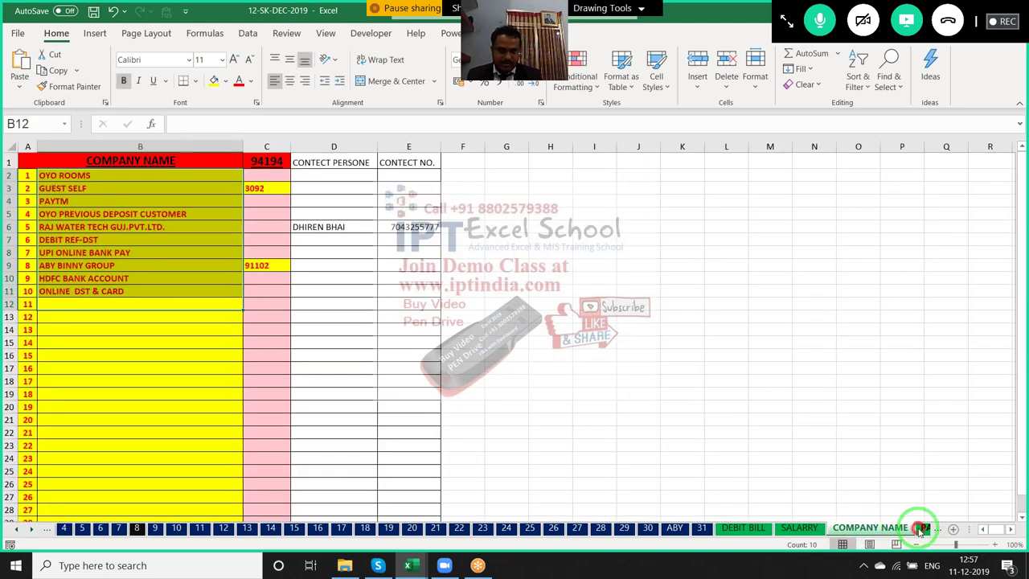
pyautogui.click(923, 528)
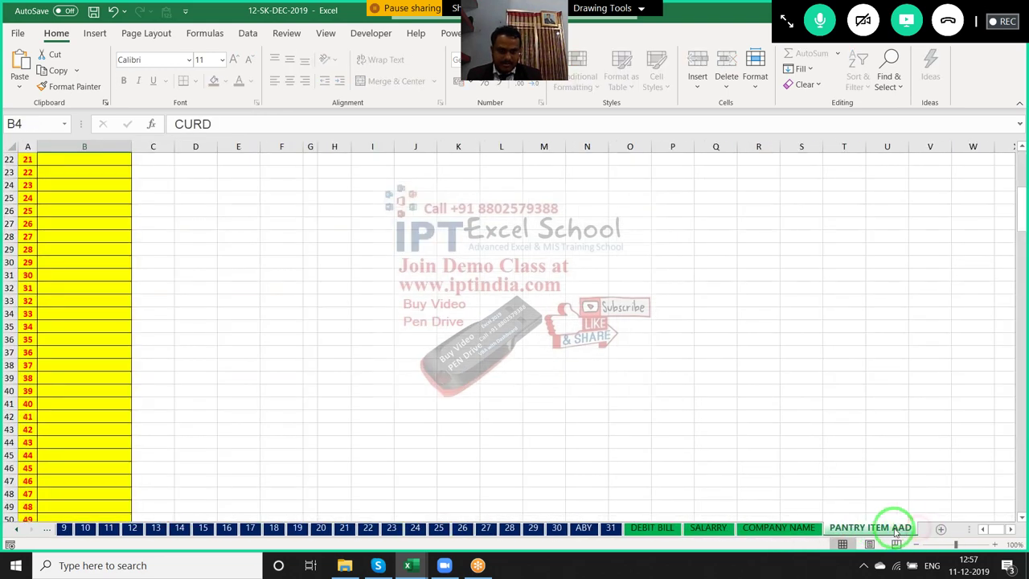
# Return to daily sheet 2 and select its receipt entries B41:I52
pyautogui.click(20, 528)
pyautogui.click(20, 528)
pyautogui.click(19, 528)
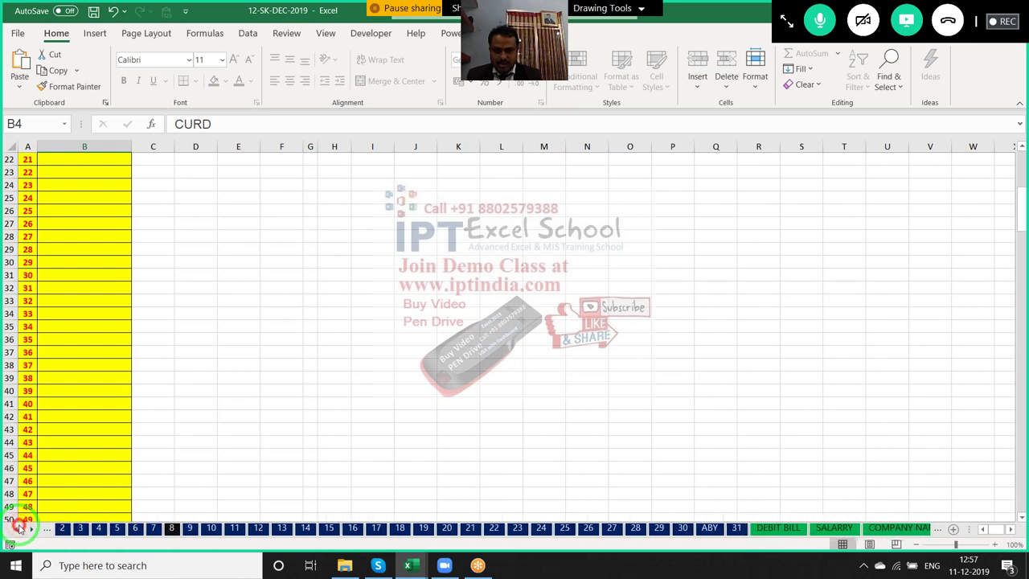
pyautogui.click(20, 528)
pyautogui.click(64, 528)
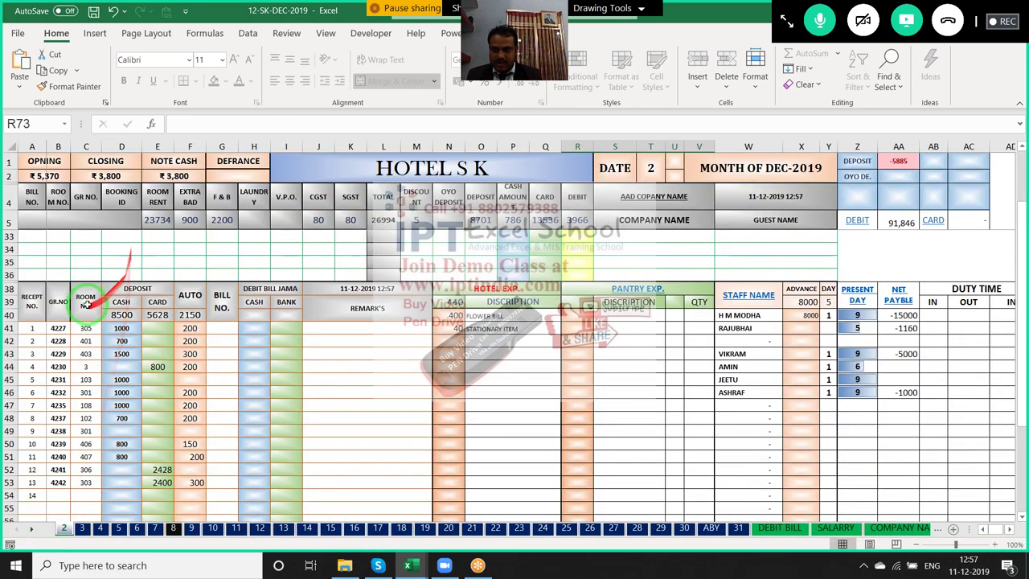
pyautogui.moveTo(58, 328); pyautogui.dragTo(291, 470)
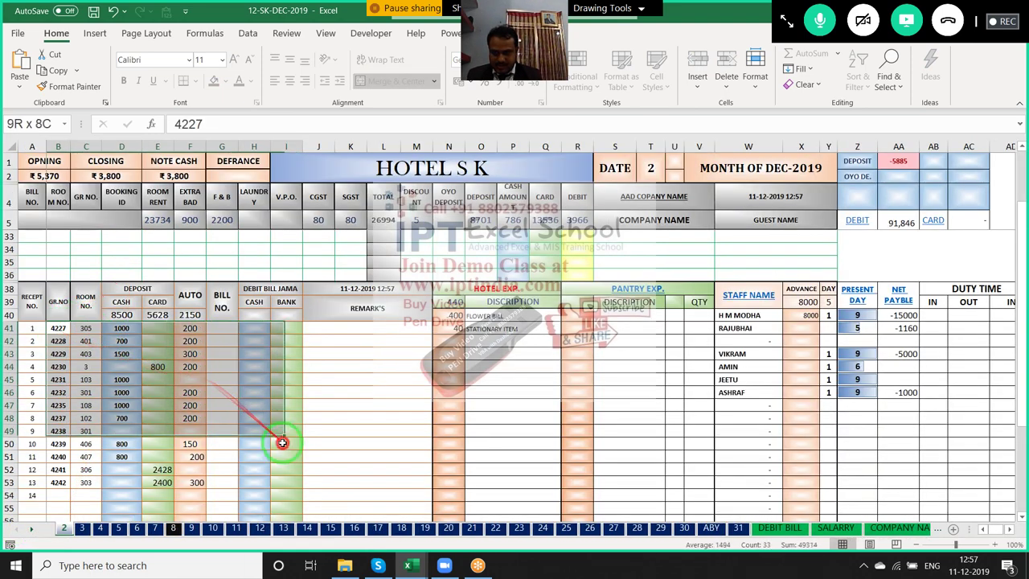
# Go back to Book3 and bring up the Billing sheet
pyautogui.hotkey('ctrl', 'Tab')
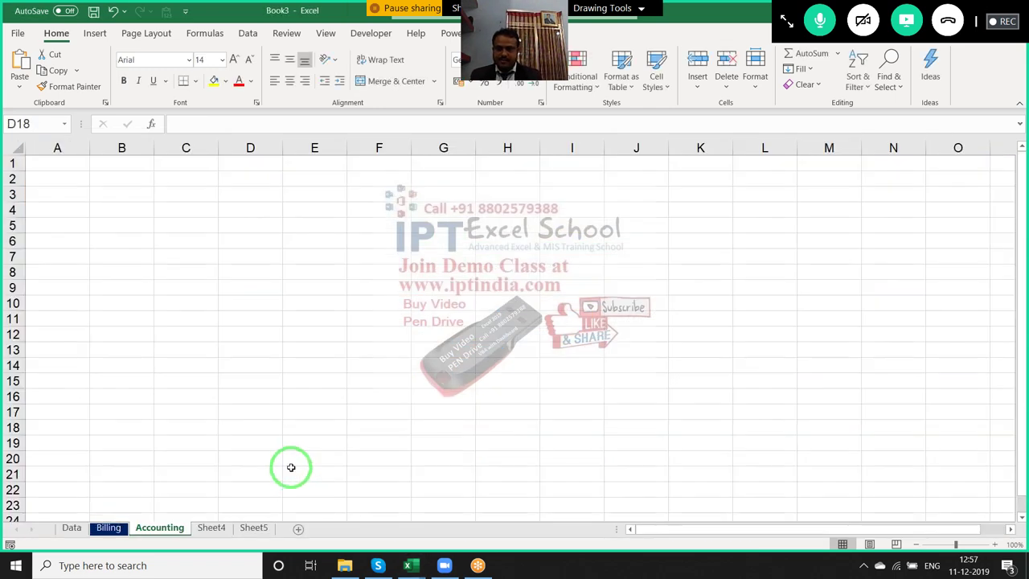
pyautogui.click(48, 459)
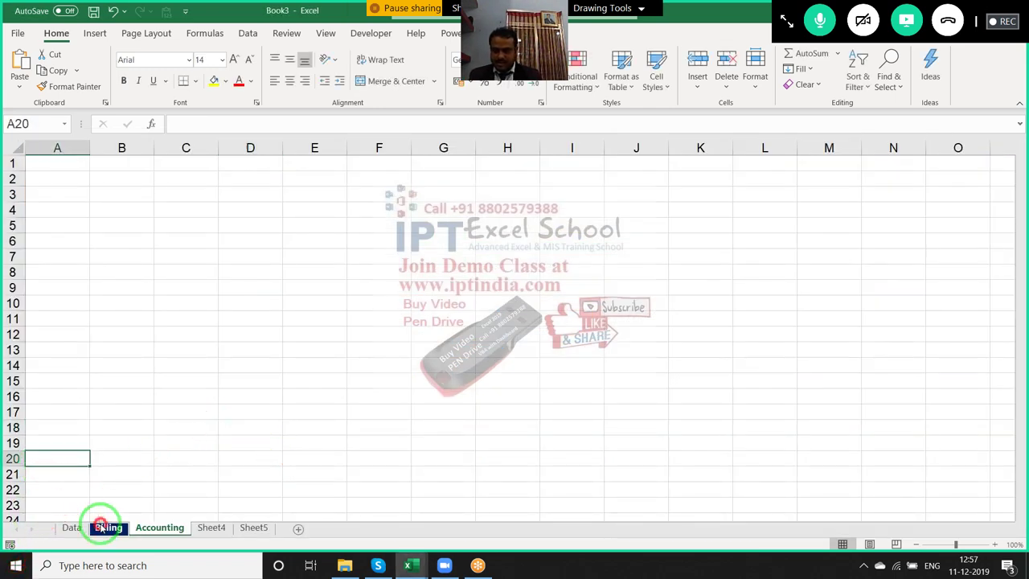
pyautogui.click(104, 528)
pyautogui.scroll(6, 29, 370)
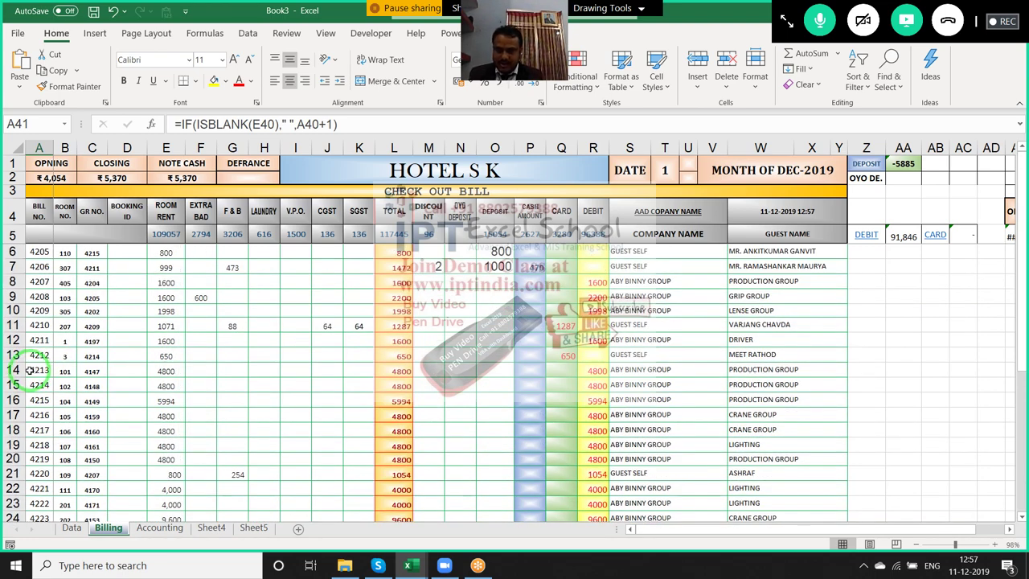
pyautogui.scroll(-4, 29, 371)
pyautogui.scroll(-3, 29, 371)
# Delete the totals row 5 from the Billing sheet
pyautogui.press('Up')
pyautogui.press('Up')
pyautogui.press('Up')
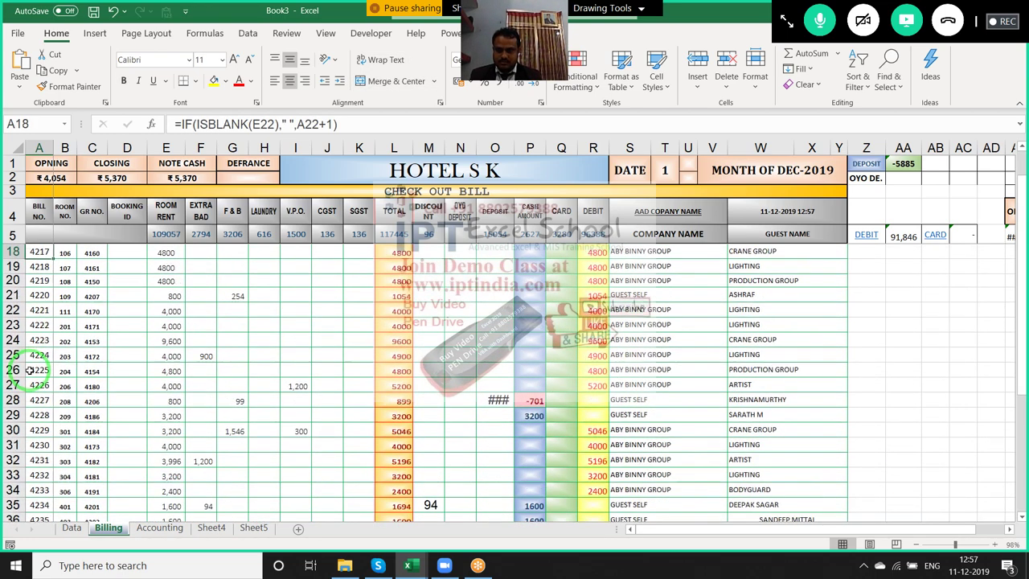
pyautogui.press('Up')
pyautogui.press('Up')
pyautogui.press('Up')
pyautogui.press('Up')
pyautogui.press('Up')
pyautogui.press('Up')
pyautogui.press('Up')
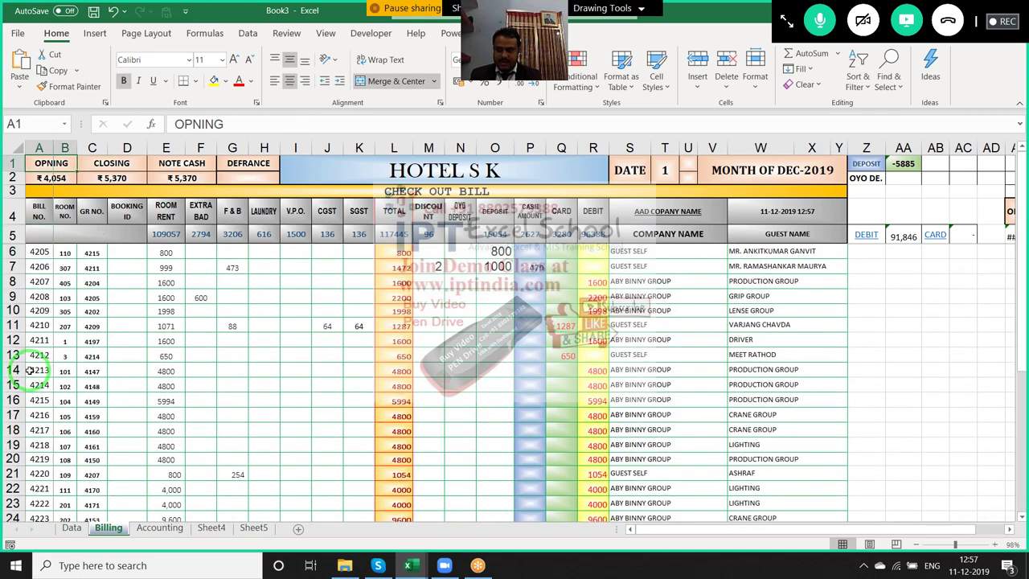
pyautogui.press('Down')
pyautogui.press('Down')
pyautogui.press('Down')
pyautogui.press('Down')
pyautogui.press('Up')
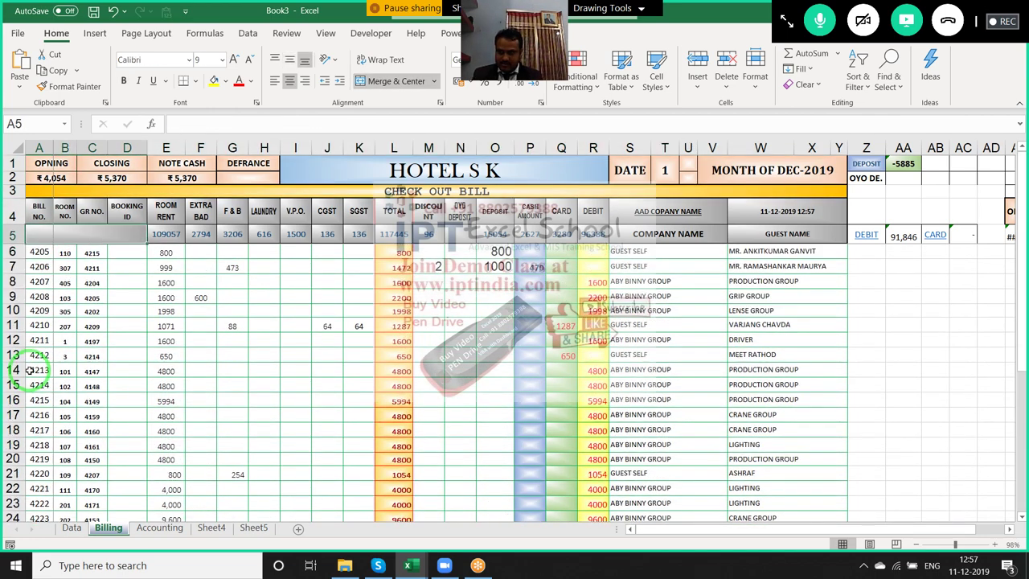
pyautogui.hotkey('ctrl', 'shift', 'Right')
pyautogui.click(29, 370)
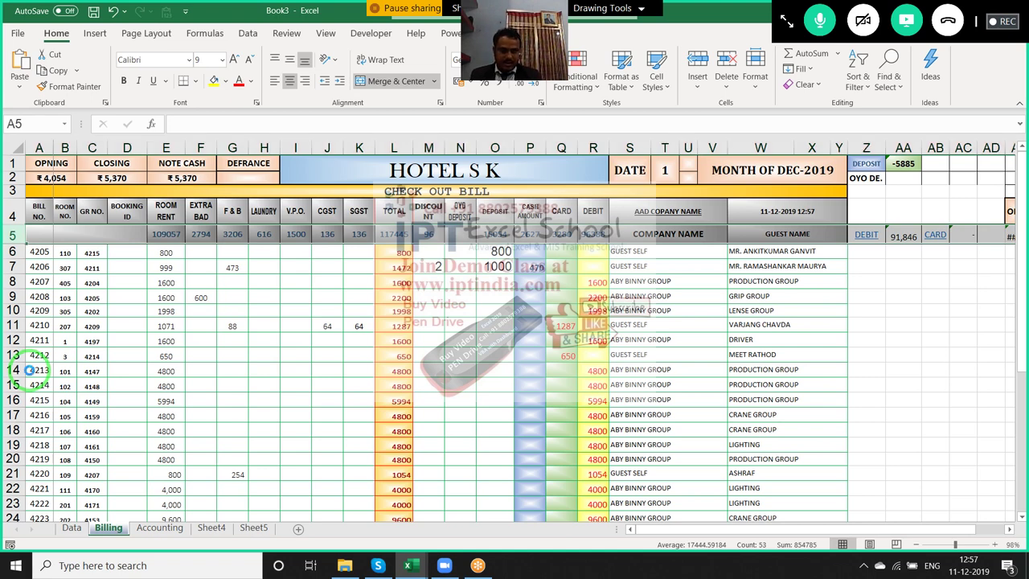
pyautogui.hotkey('ctrl', '-')
pyautogui.press('Down')
pyautogui.press('Up')
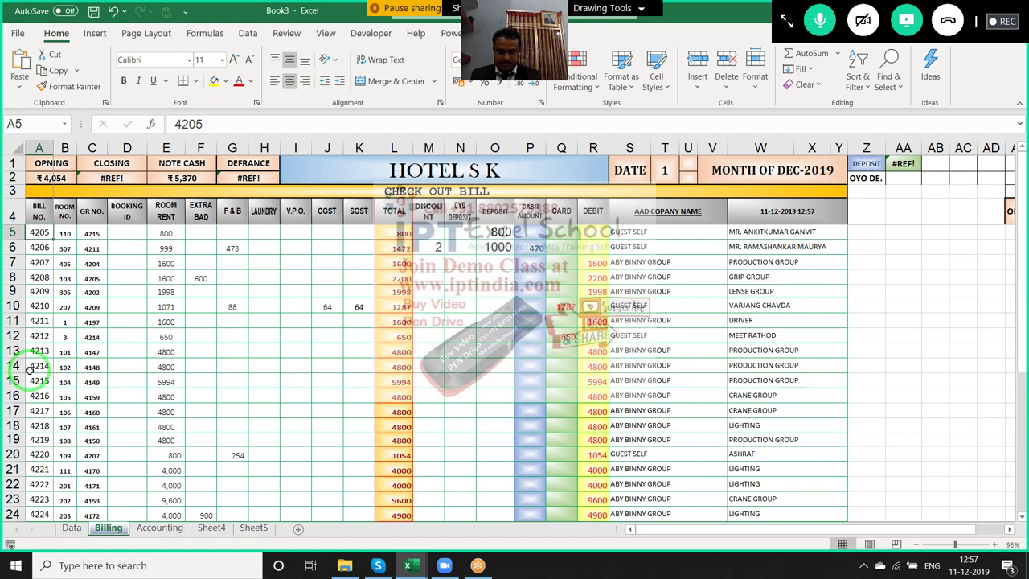
# Extend the selection down over the bill rows to row 58, then scroll back up
pyautogui.hotkey('ctrl', 'shift', 'Right')
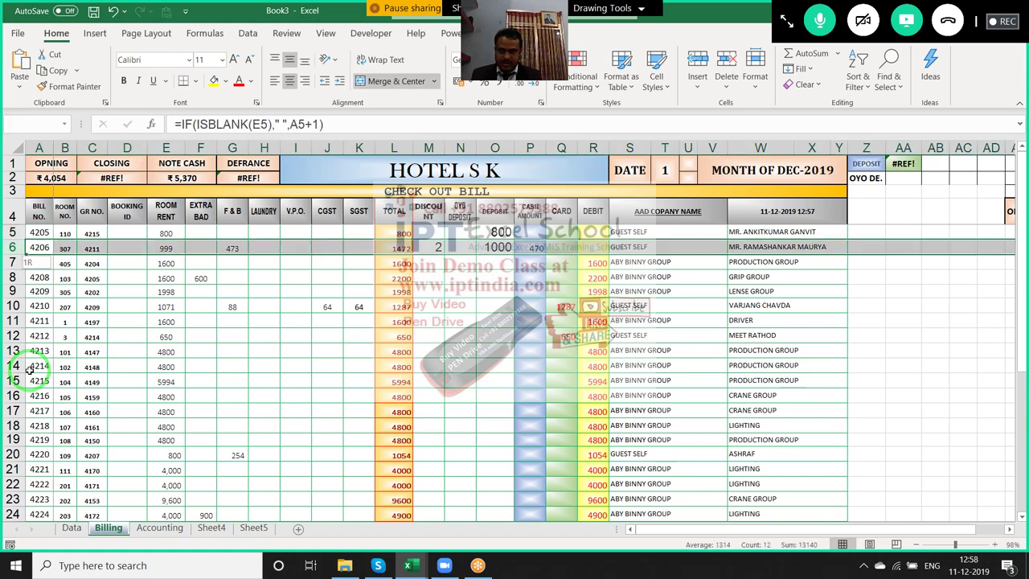
pyautogui.hotkey('shift', 'Down')
pyautogui.hotkey('shift', 'Down')
pyautogui.hotkey('shift', 'Down')
pyautogui.hotkey('shift', 'Down')
pyautogui.hotkey('shift', 'Down')
pyautogui.hotkey('shift', 'Down')
pyautogui.hotkey('shift', 'Down')
pyautogui.hotkey('shift', 'Down')
pyautogui.hotkey('shift', 'Down')
pyautogui.hotkey('shift', 'Down')
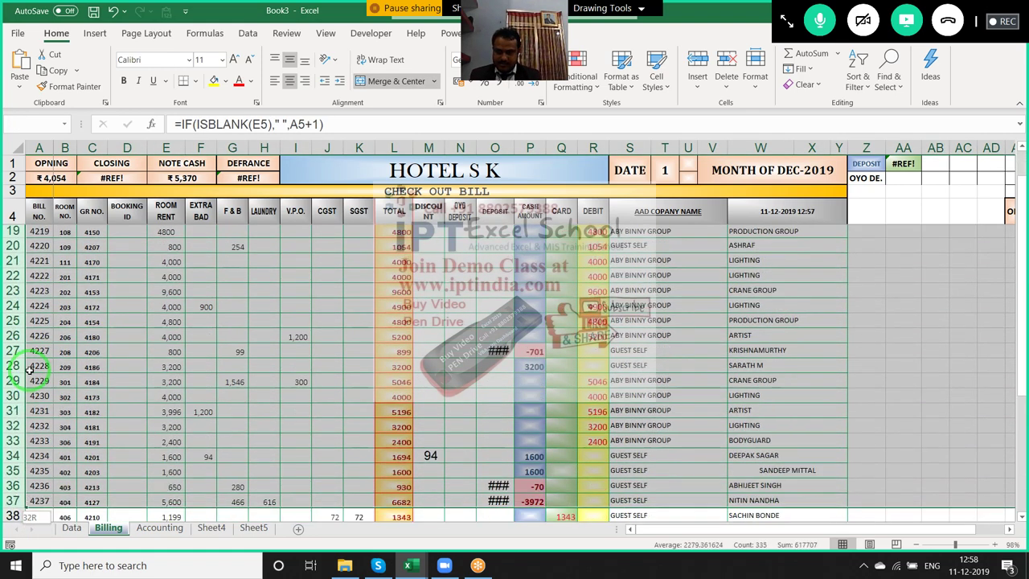
pyautogui.hotkey('shift', 'Down')
pyautogui.hotkey('shift', 'Down')
pyautogui.hotkey('shift', 'Down')
pyautogui.hotkey('shift', 'Down')
pyautogui.hotkey('shift', 'Down')
pyautogui.hotkey('shift', 'Down')
pyautogui.hotkey('shift', 'Down')
pyautogui.hotkey('shift', 'Down')
pyautogui.hotkey('shift', 'Down')
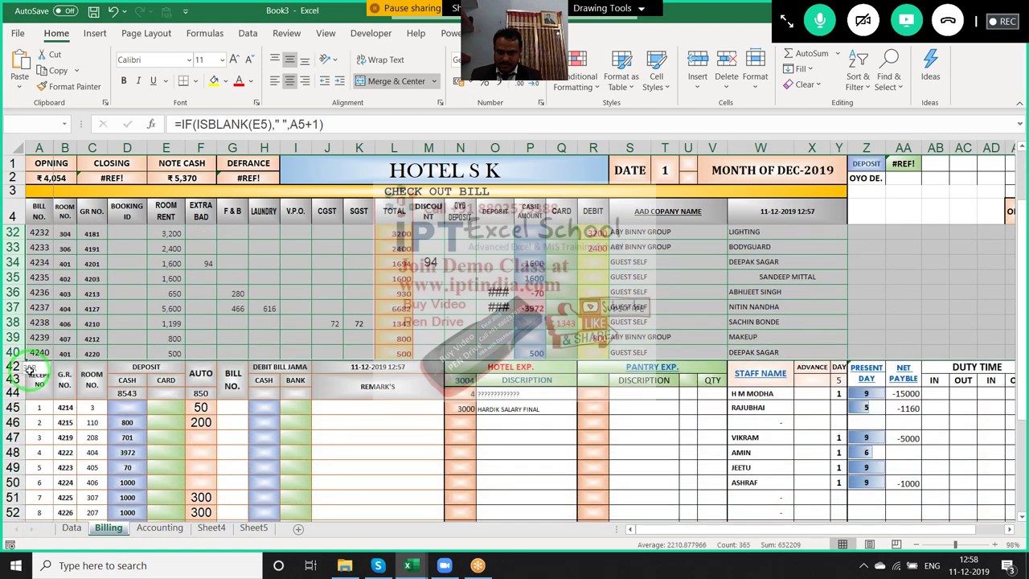
pyautogui.hotkey('shift', 'Down')
pyautogui.hotkey('shift', 'Down')
pyautogui.hotkey('shift', 'Down')
pyautogui.hotkey('shift', 'Down')
pyautogui.hotkey('shift', 'Down')
pyautogui.hotkey('shift', 'Down')
pyautogui.hotkey('shift', 'Down')
pyautogui.hotkey('shift', 'Down')
pyautogui.hotkey('shift', 'Down')
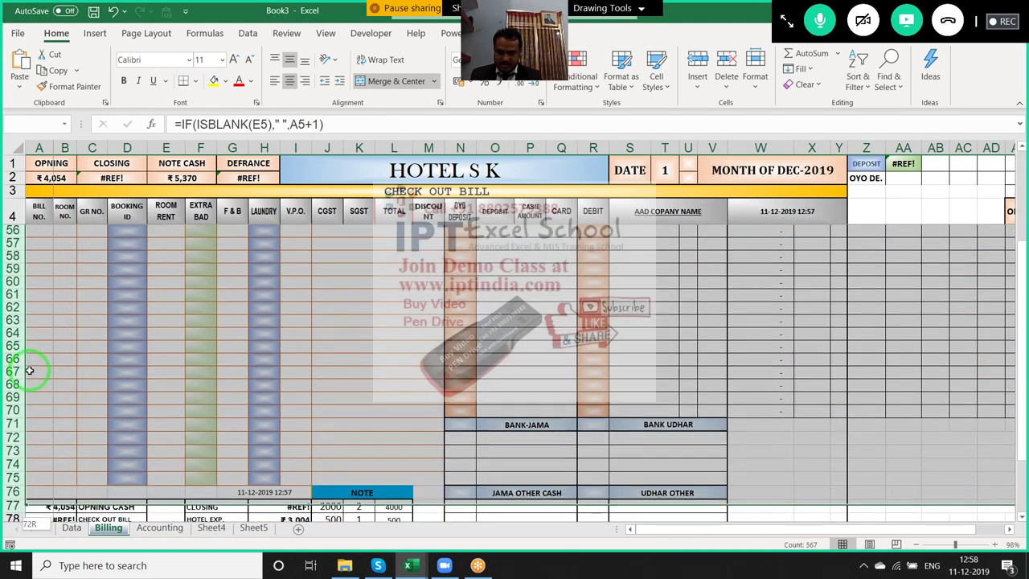
pyautogui.hotkey('shift', 'Down')
pyautogui.hotkey('shift', 'Down')
pyautogui.hotkey('shift', 'Down')
pyautogui.hotkey('shift', 'Down')
pyautogui.hotkey('shift', 'Down')
pyautogui.hotkey('shift', 'Down')
pyautogui.moveTo(29, 369); pyautogui.dragTo(29, 369)
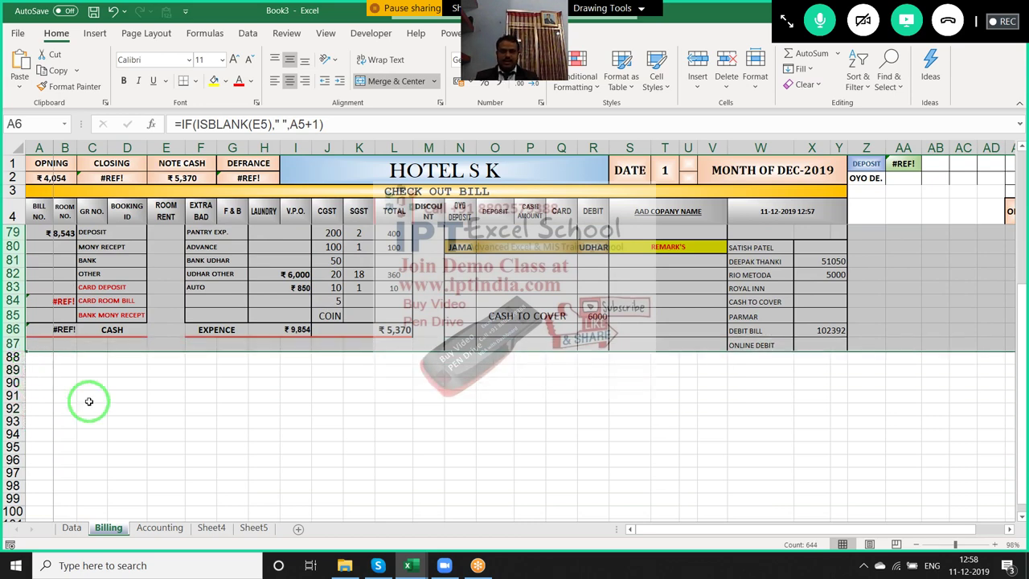
pyautogui.scroll(2, 89, 401)
pyautogui.scroll(6, 90, 335)
pyautogui.scroll(-3, 100, 346)
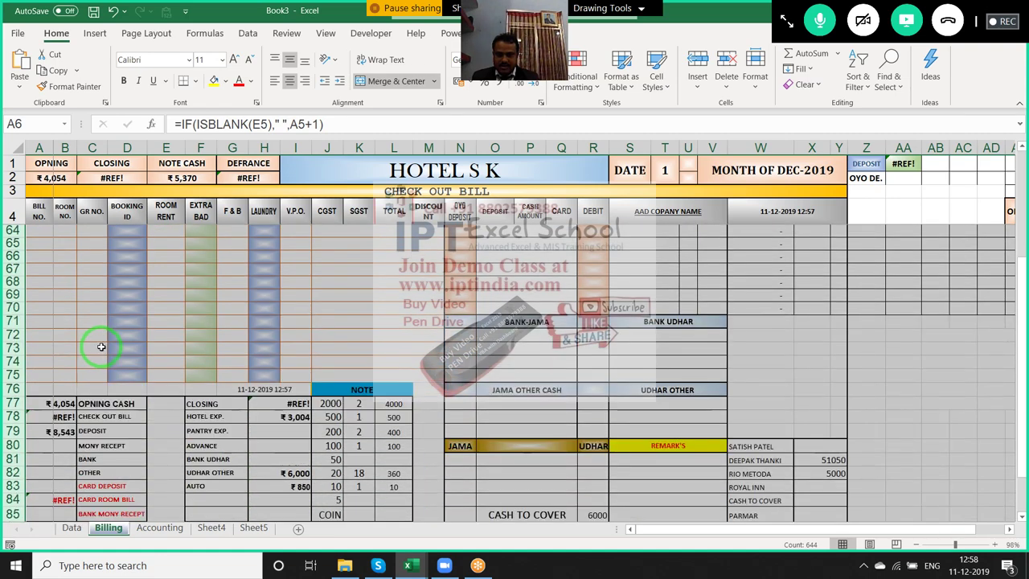
pyautogui.scroll(5, 95, 358)
pyautogui.scroll(8, 103, 361)
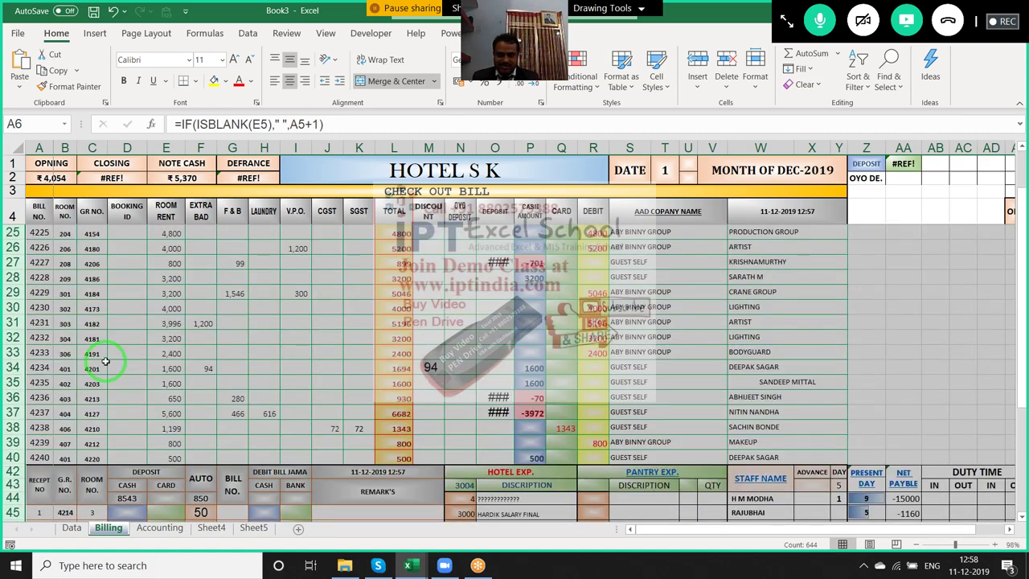
pyautogui.scroll(7, 105, 362)
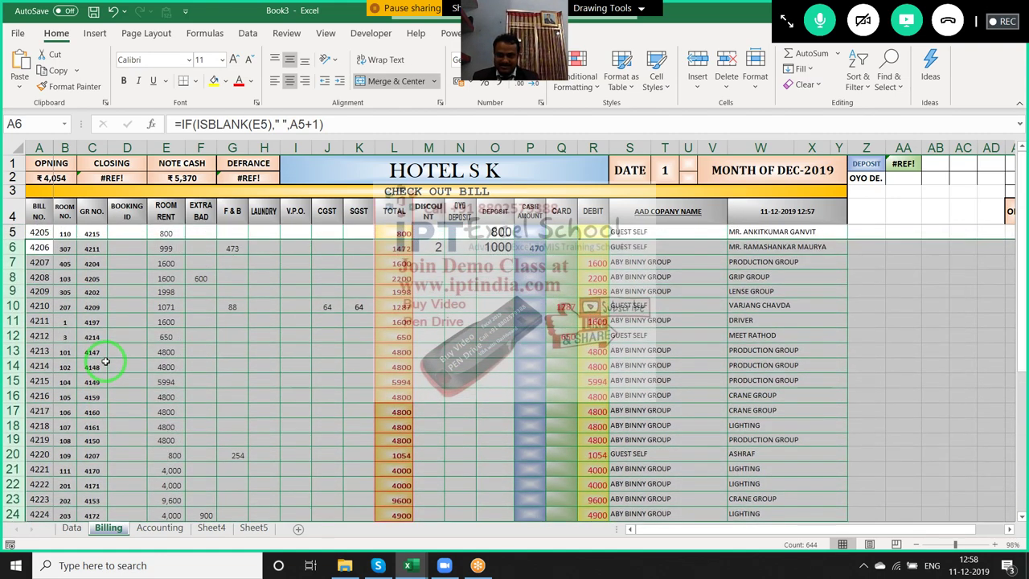
# Clear the sample bill data and select entry row 5 across columns A to Y
pyautogui.press('Delete')
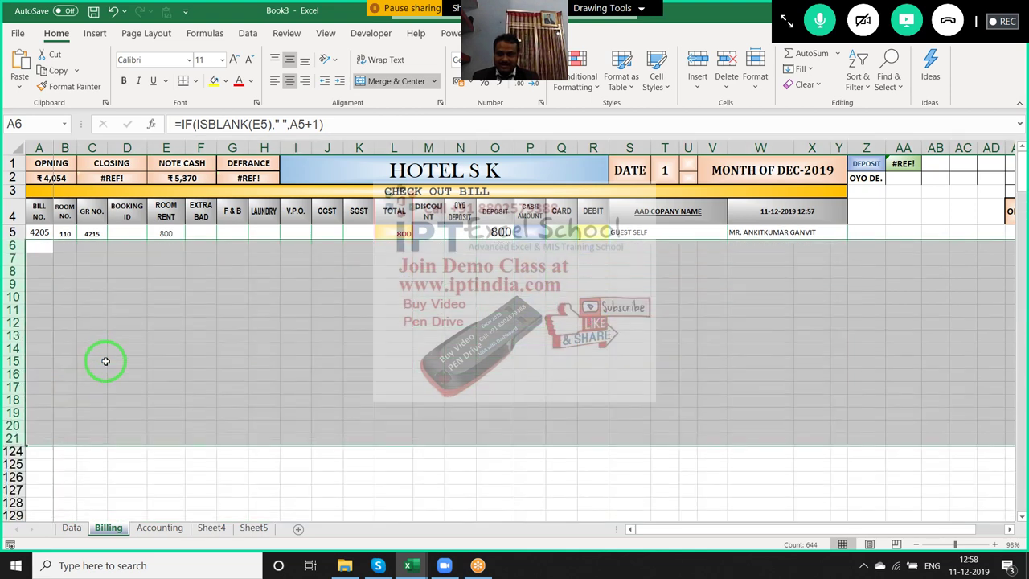
pyautogui.click(188, 288)
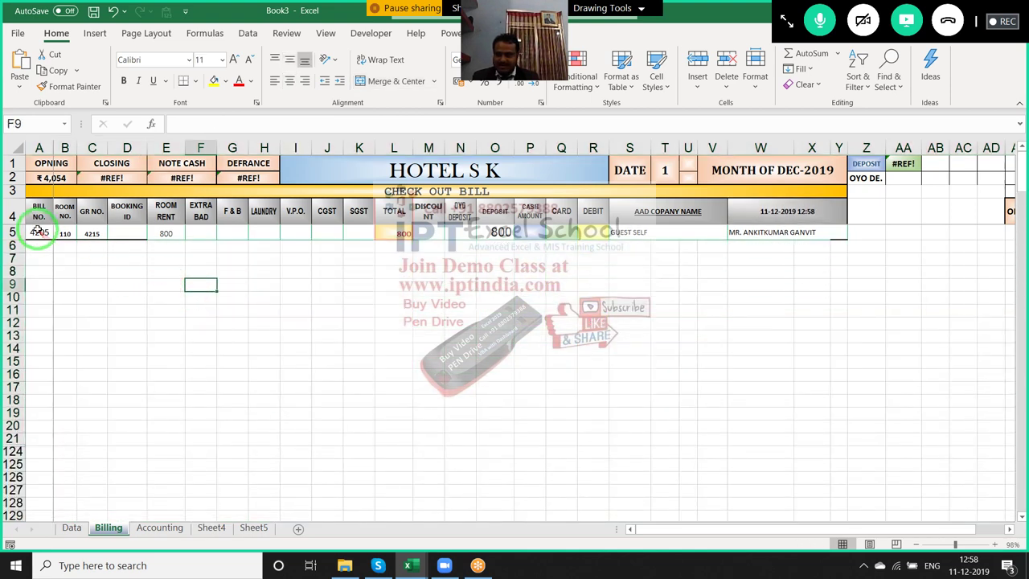
pyautogui.click(36, 232)
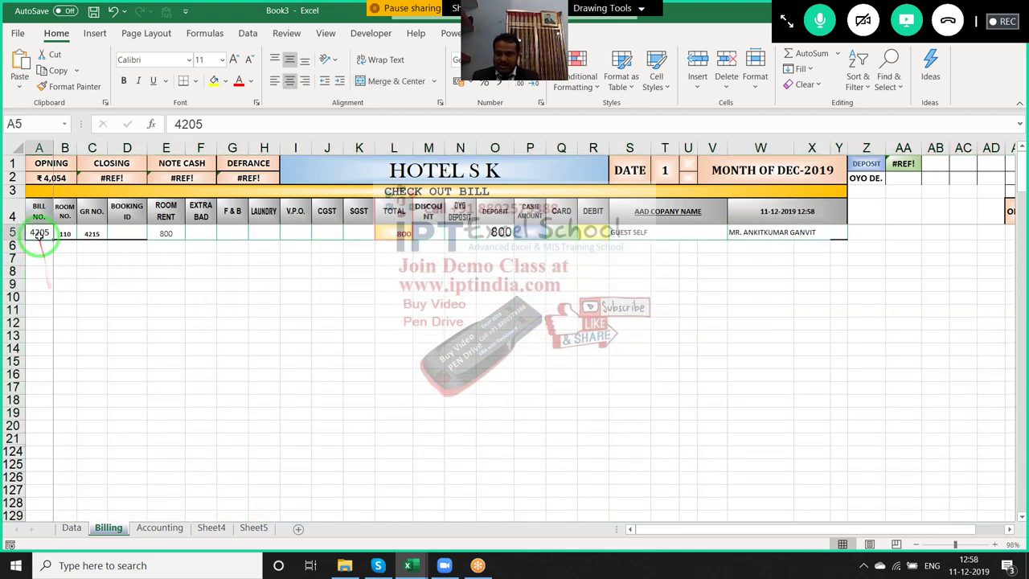
pyautogui.moveTo(39, 233); pyautogui.dragTo(792, 231)
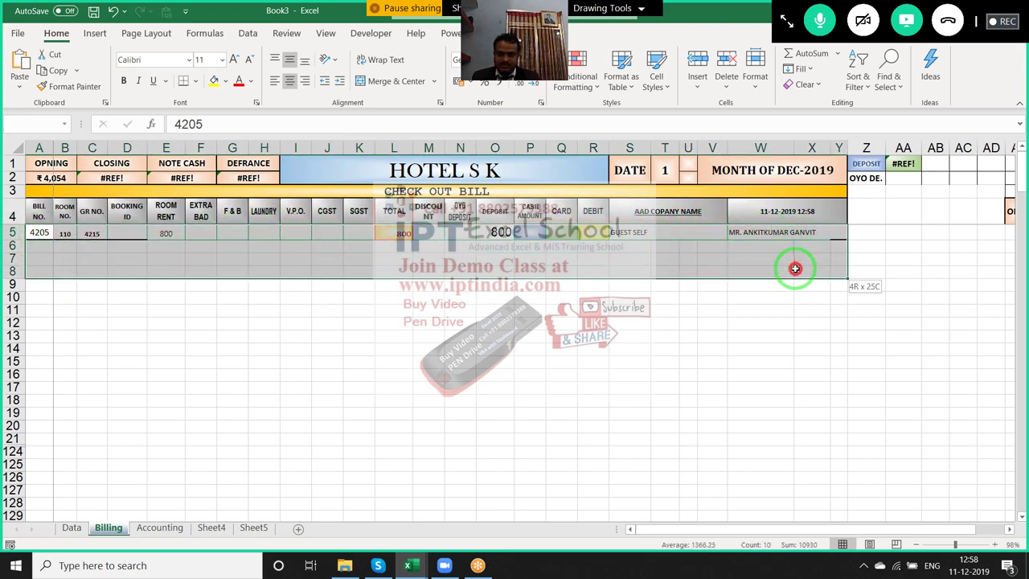
pyautogui.moveTo(793, 232); pyautogui.dragTo(796, 236)
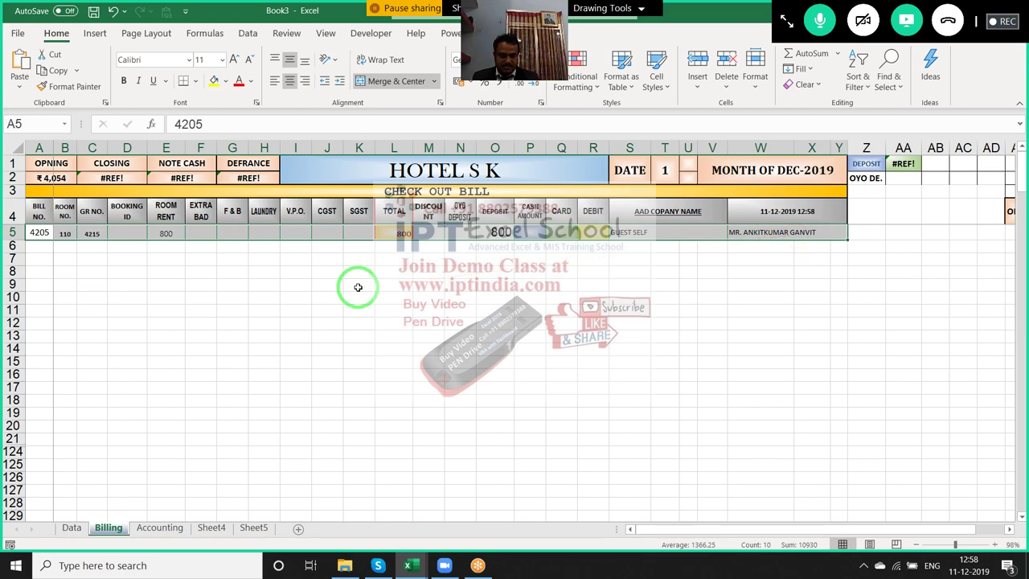
pyautogui.click(373, 291)
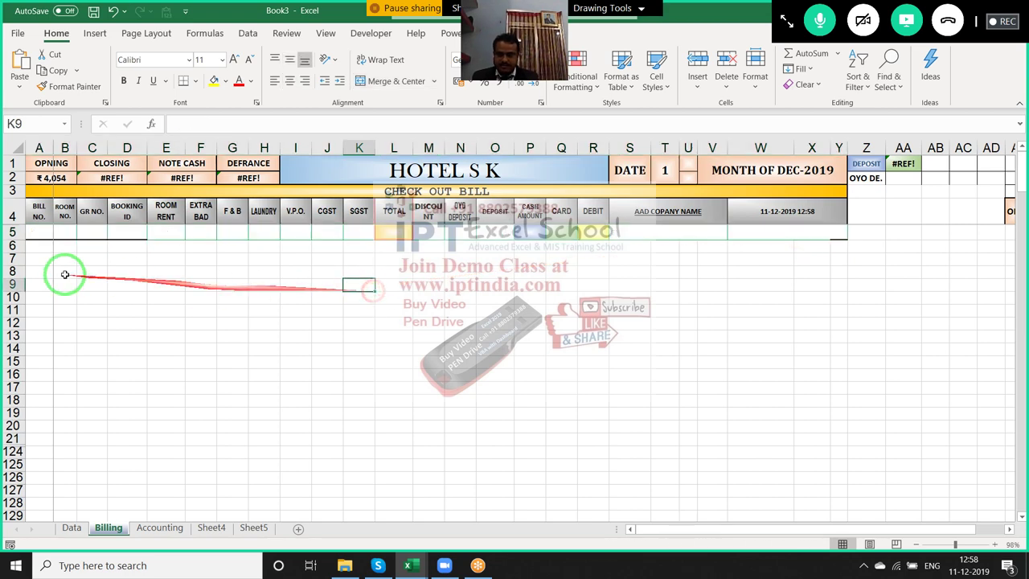
pyautogui.moveTo(27, 232); pyautogui.dragTo(808, 225)
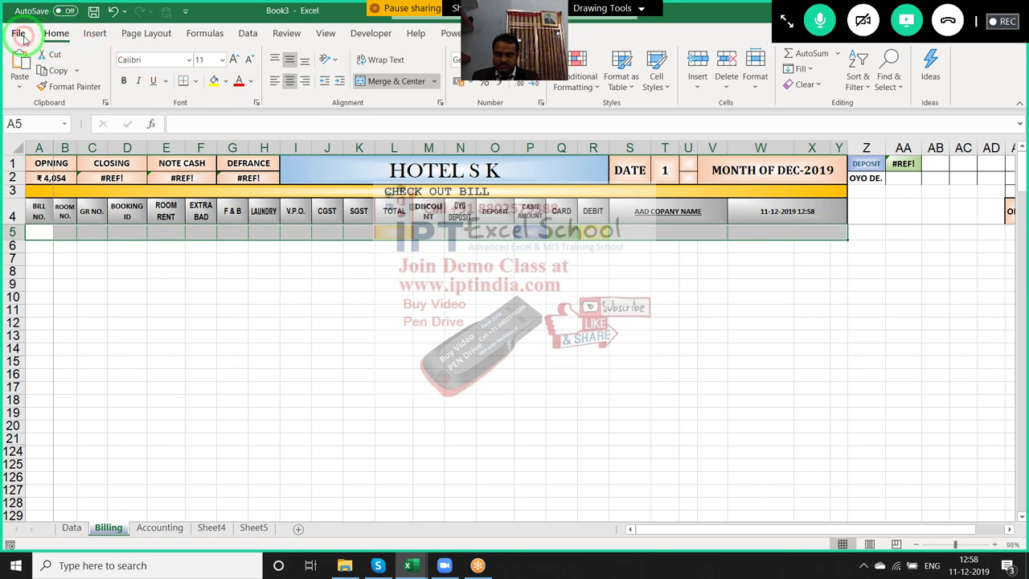
# Give every cell of row 5 All Borders, then select bill number cell A5
pyautogui.click(18, 34)
pyautogui.click(18, 38)
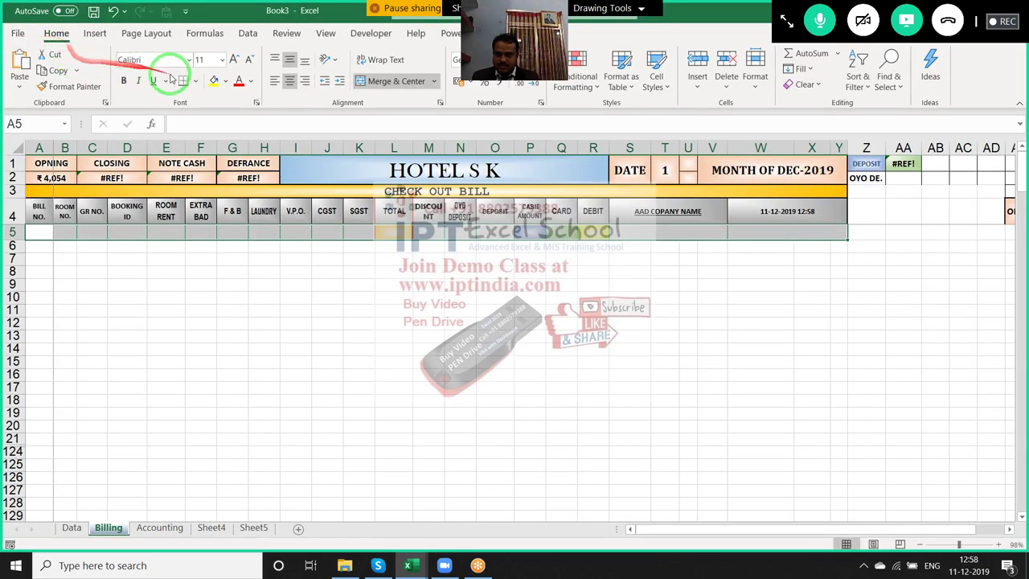
pyautogui.click(195, 81)
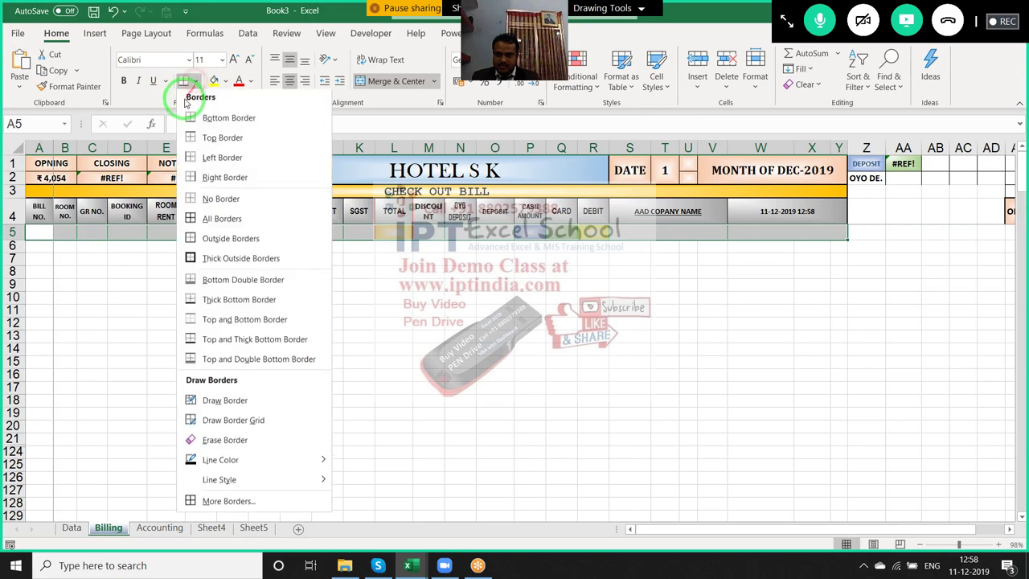
pyautogui.click(207, 218)
pyautogui.click(196, 268)
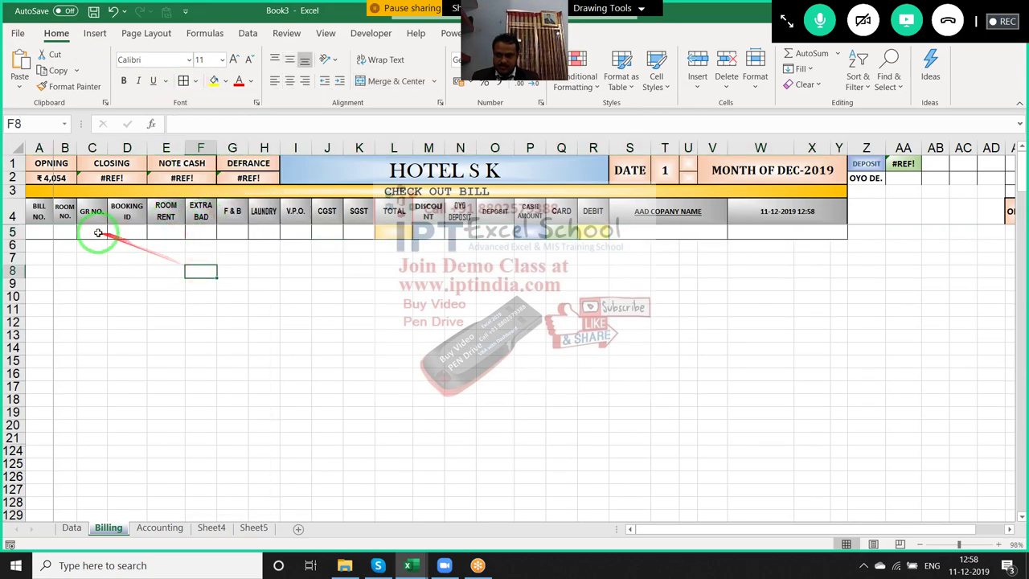
pyautogui.click(64, 231)
pyautogui.click(28, 231)
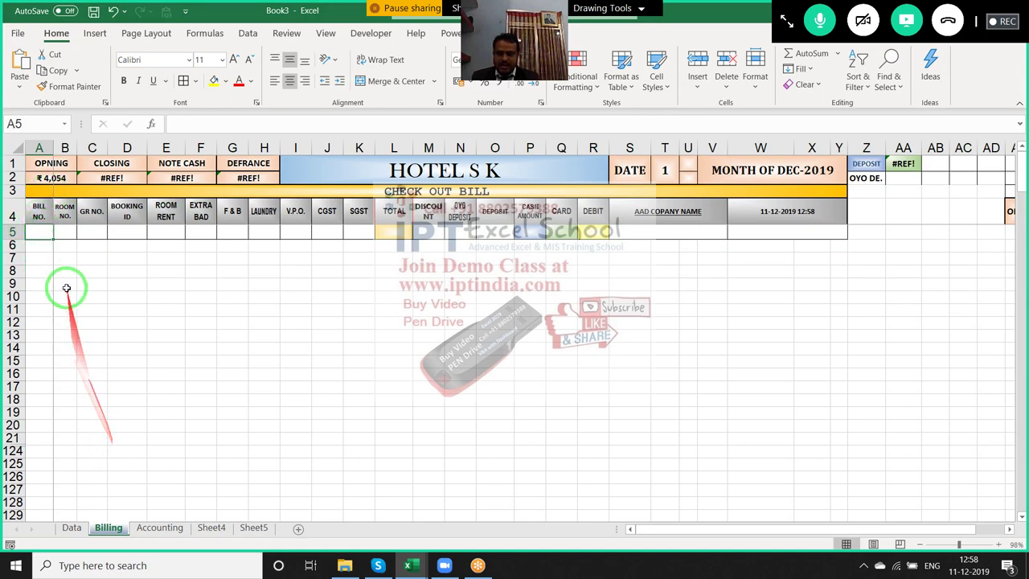
pyautogui.click(42, 233)
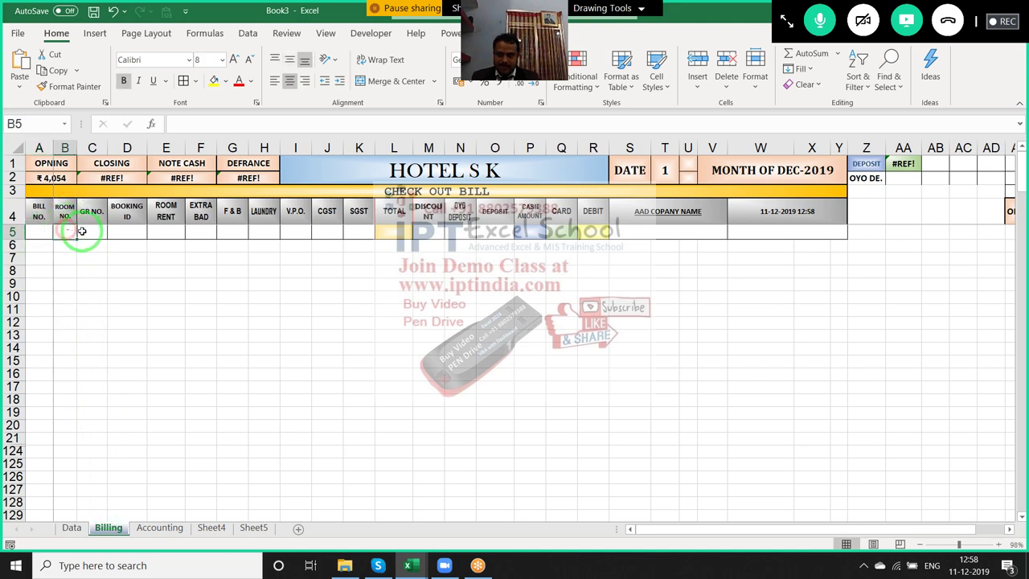
pyautogui.click(45, 232)
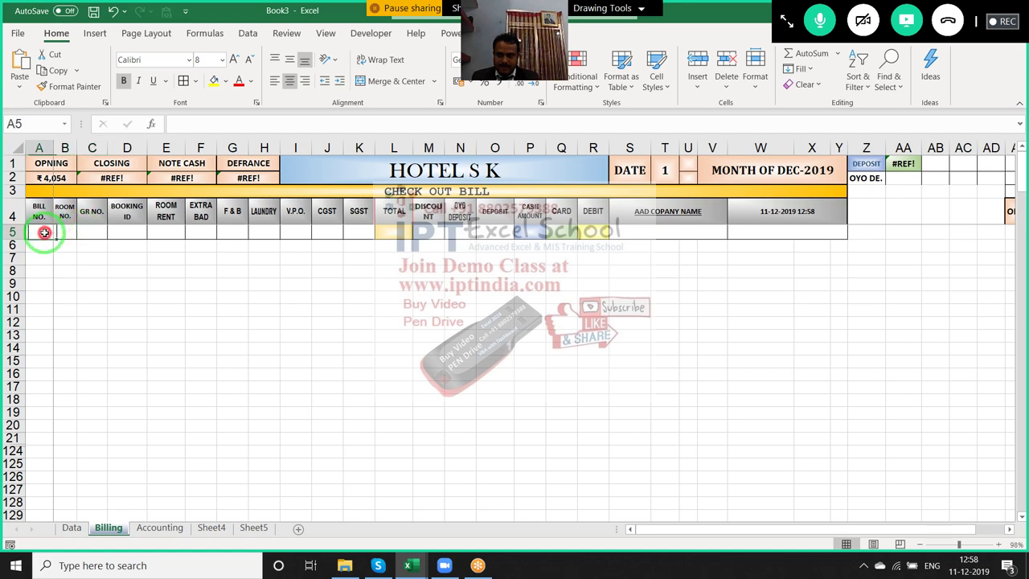
# Check the Data sheet and the 12-SK-DEC-2019 bill number cell, then return to Billing A5
pyautogui.click(71, 528)
pyautogui.hotkey('ctrl', 'Tab')
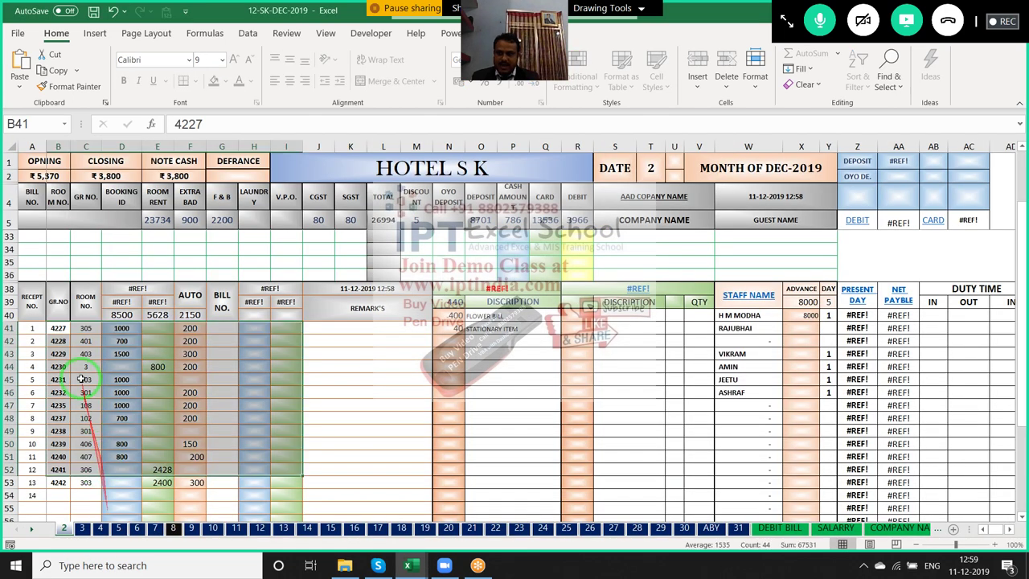
pyautogui.click(58, 330)
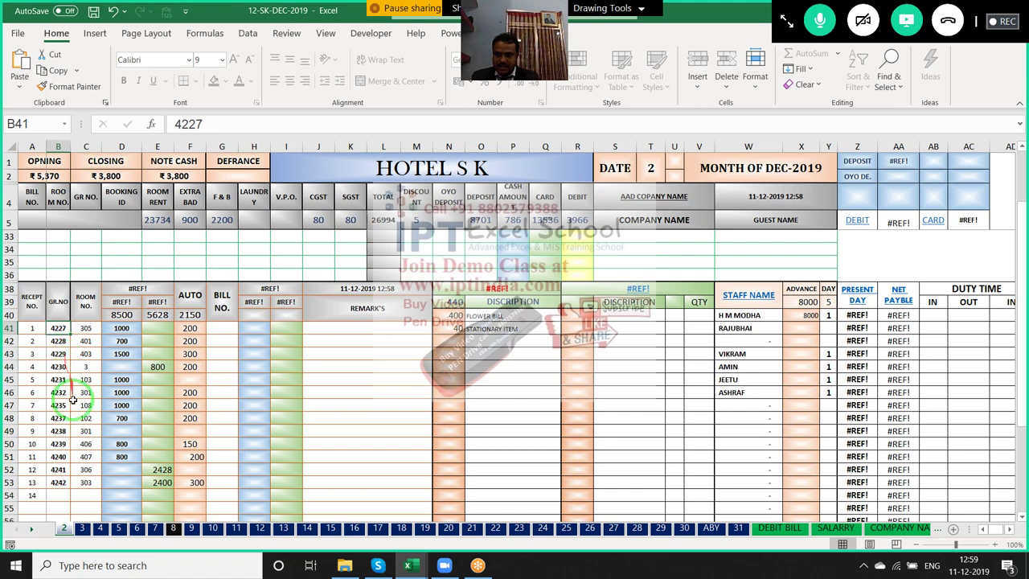
pyautogui.hotkey('ctrl', 'Tab')
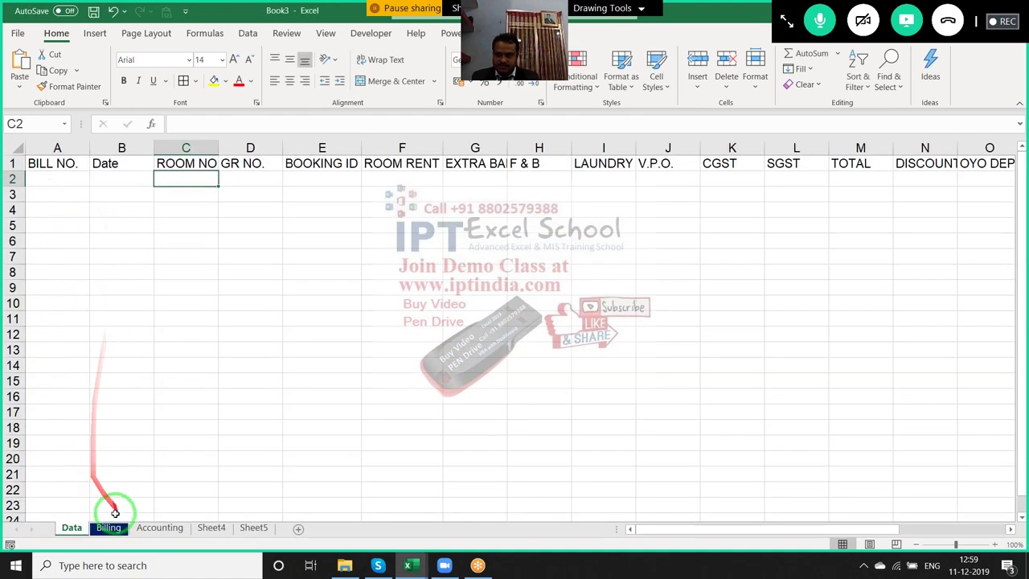
pyautogui.click(109, 528)
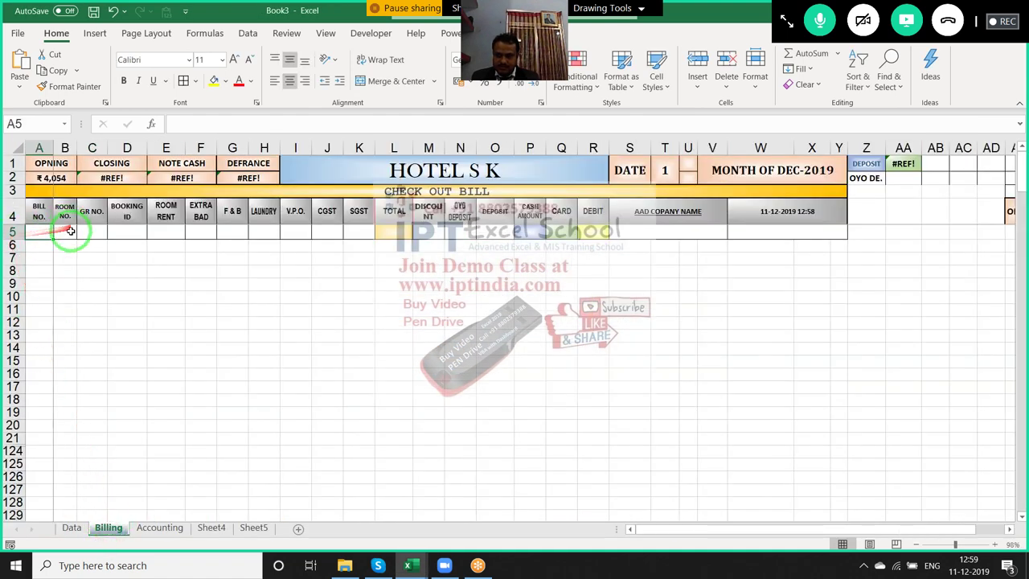
pyautogui.click(71, 231)
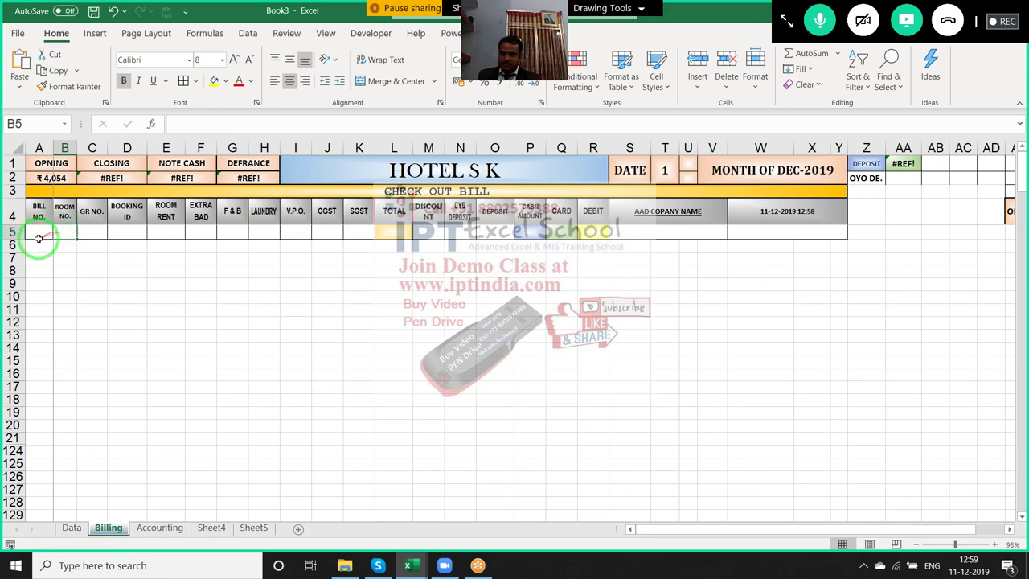
pyautogui.click(39, 237)
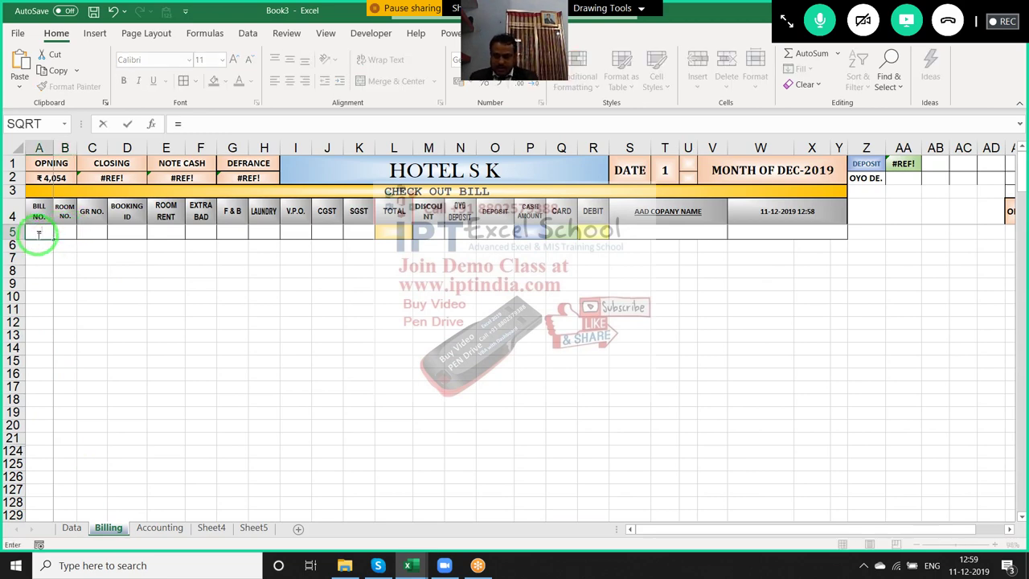
# Enter =MAX(Data!A:A)+1 in A5 so the bill number shows 1
pyautogui.write('=MAX(')
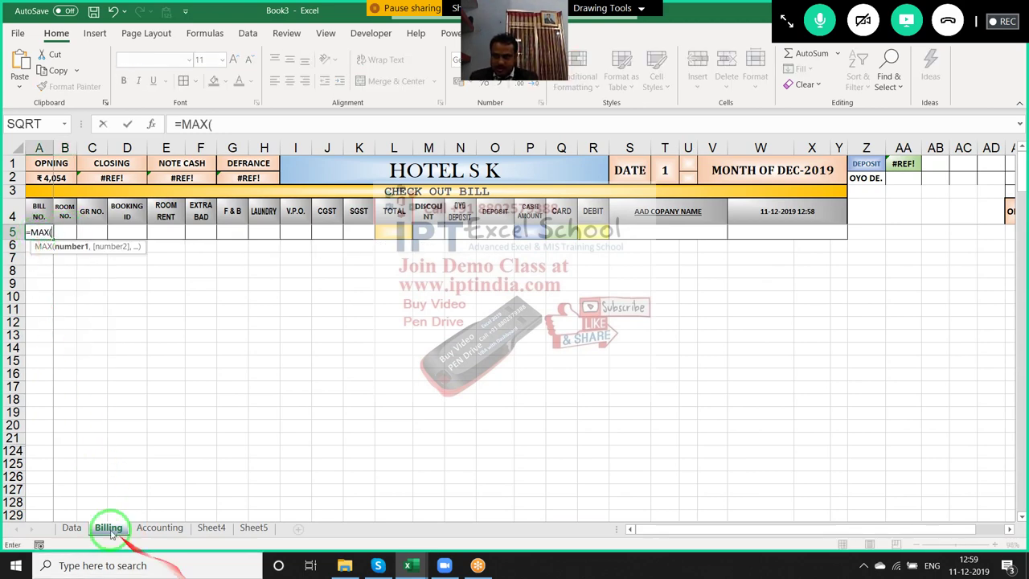
pyautogui.click(68, 531)
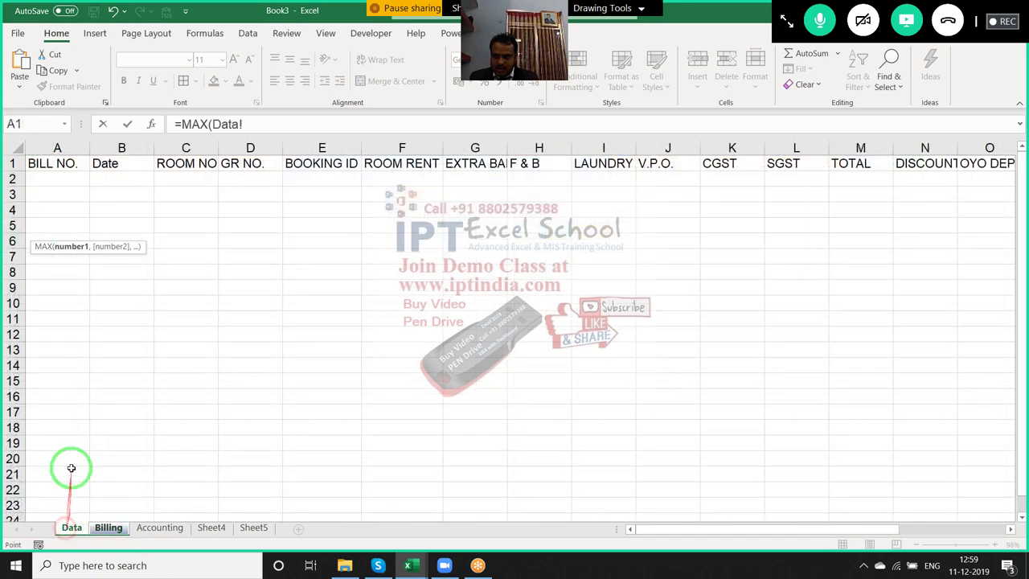
pyautogui.click(60, 149)
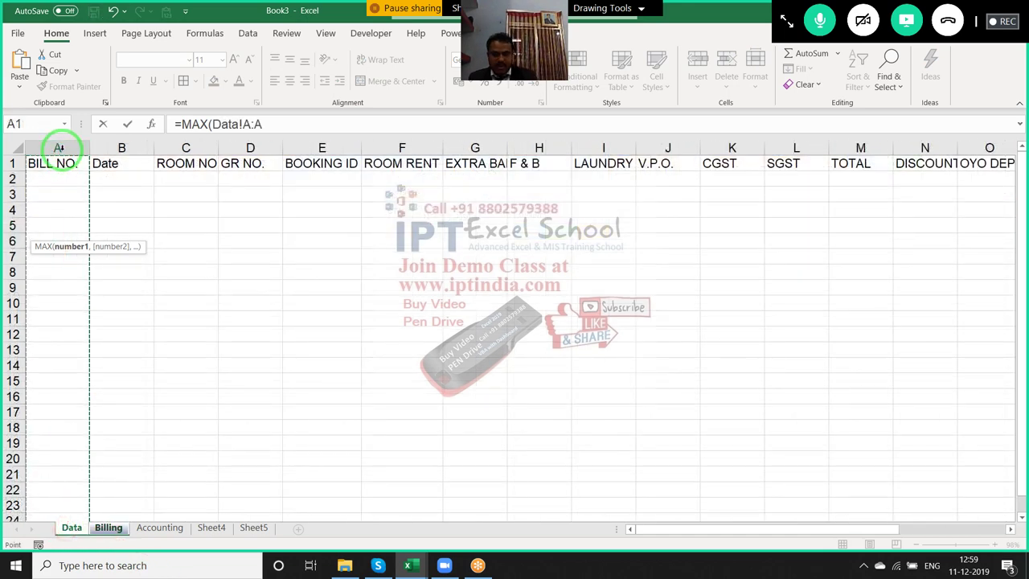
pyautogui.write(')+')
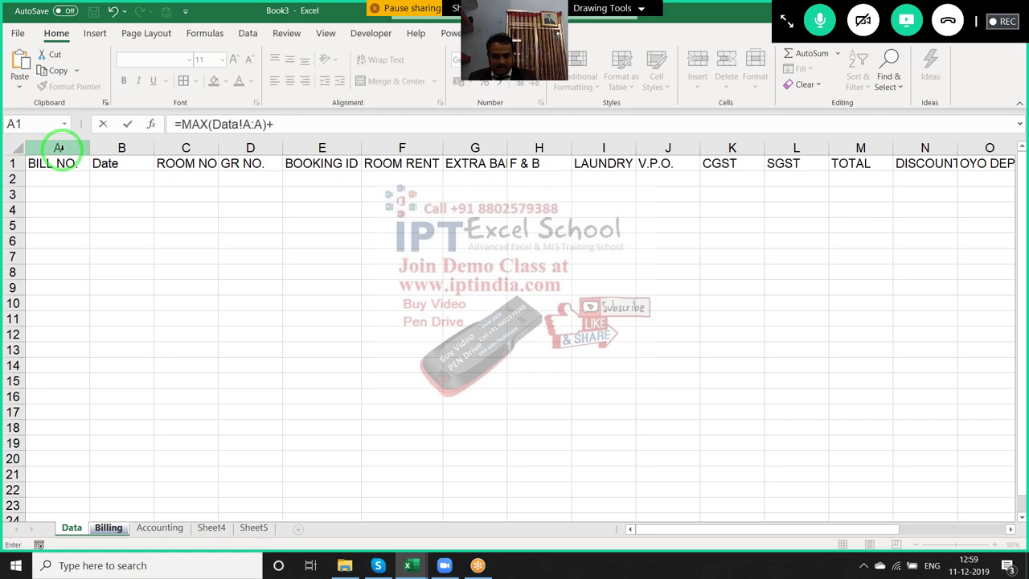
pyautogui.press('BackSpace')
pyautogui.press('Return')
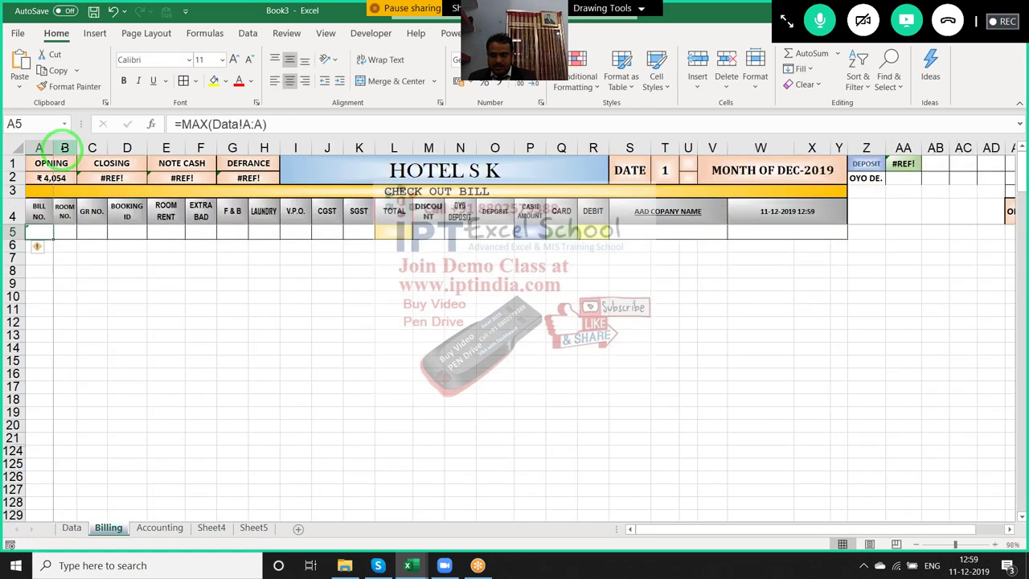
pyautogui.click(323, 127)
pyautogui.write('+1')
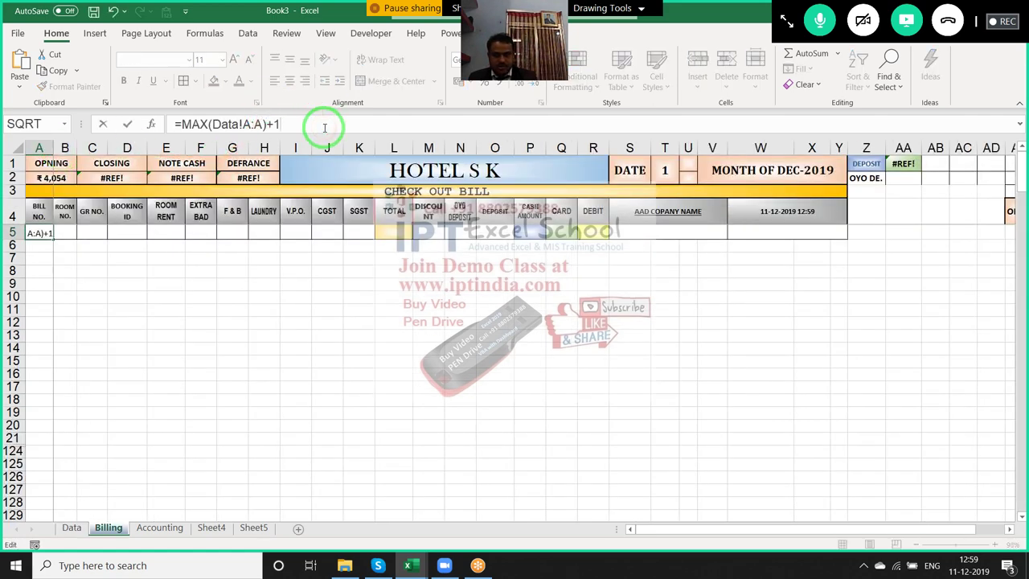
pyautogui.press('Return')
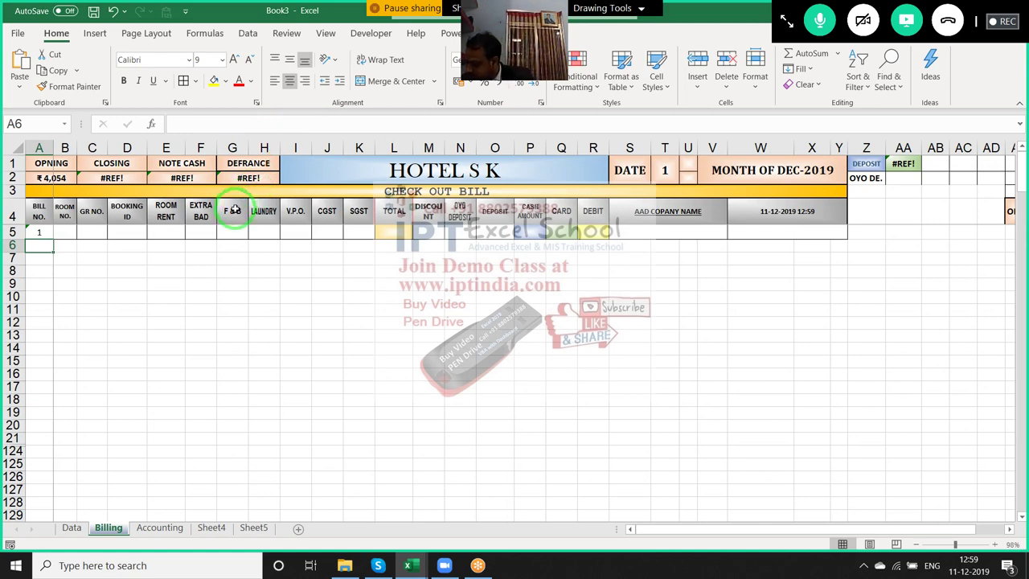
# Clear the opening and closing summary values in row 2
pyautogui.moveTo(232, 210); pyautogui.dragTo(487, 263)
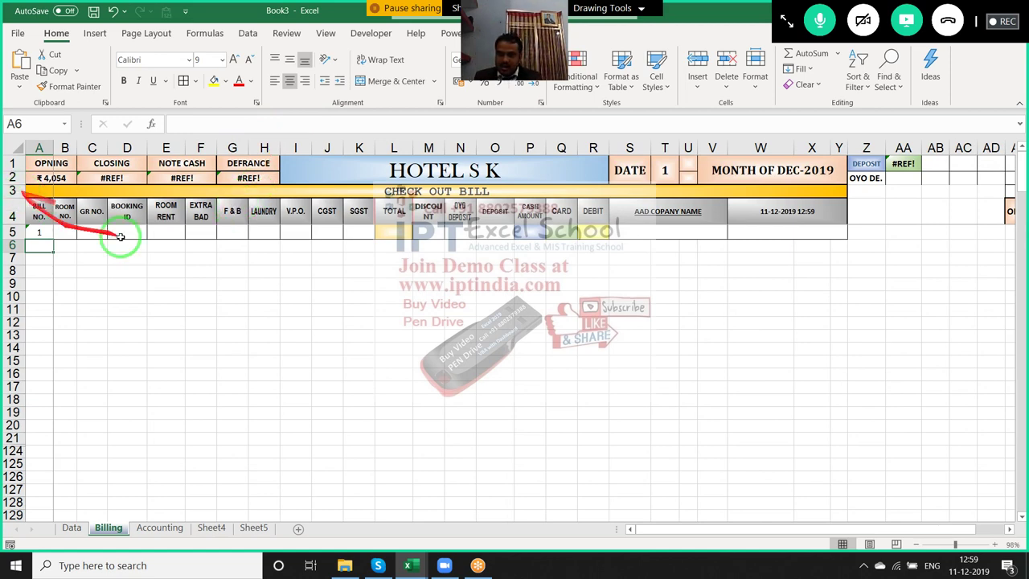
pyautogui.click(487, 261)
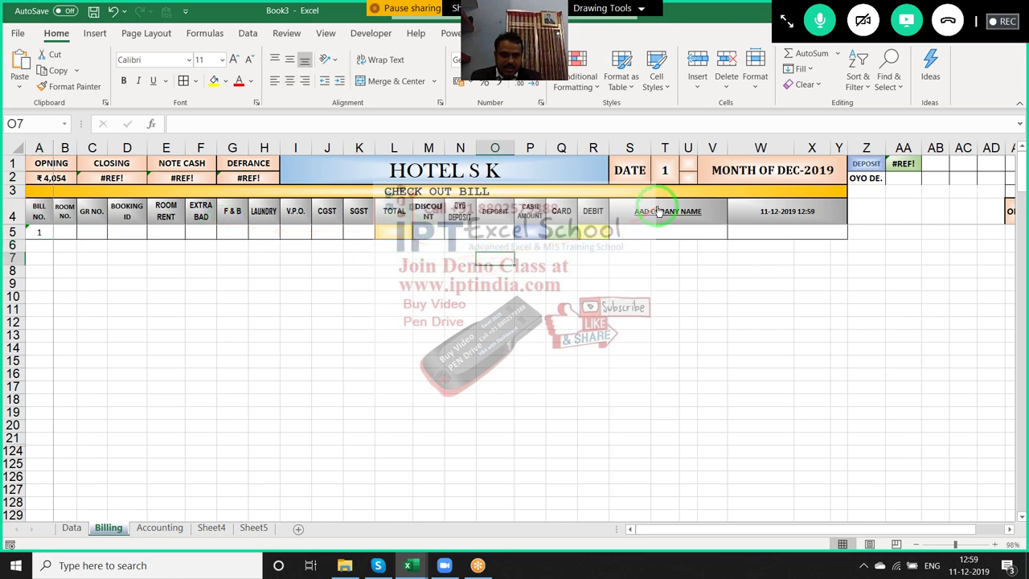
pyautogui.click(296, 171)
pyautogui.moveTo(243, 177); pyautogui.dragTo(54, 148)
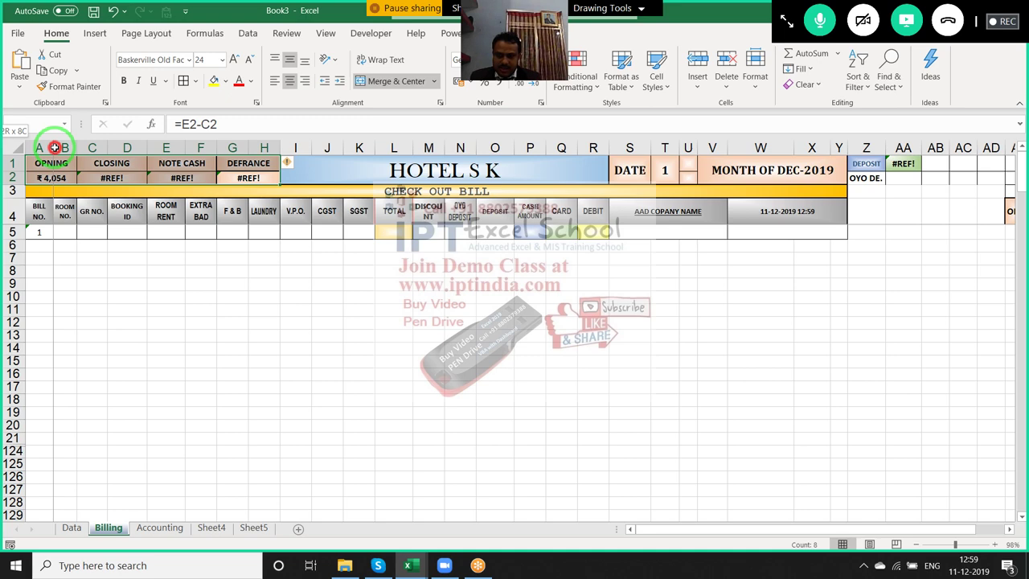
pyautogui.moveTo(54, 154)
pyautogui.mouseDown()
pyautogui.moveTo(58, 177)
pyautogui.moveTo(229, 167)
pyautogui.mouseUp()
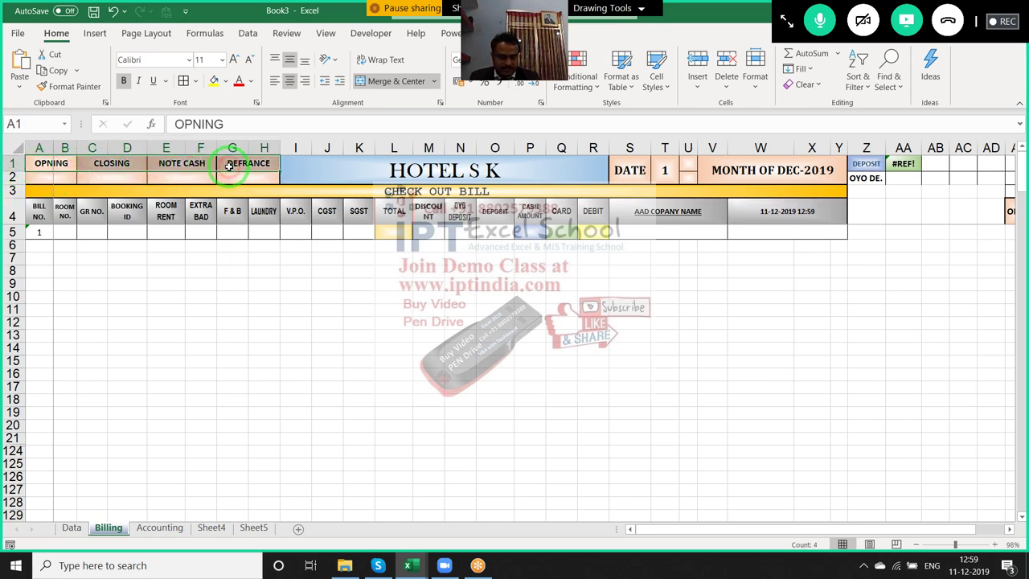
pyautogui.press('Delete')
# Clear the DATE, 1 and MONTH OF DEC-2019 entries in row 1
pyautogui.click(639, 172)
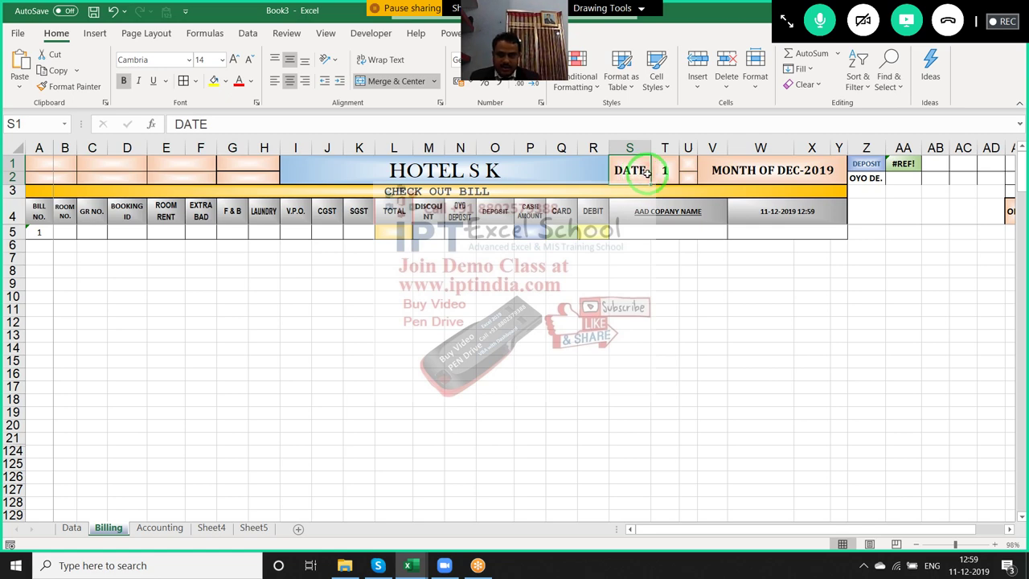
pyautogui.press('Right')
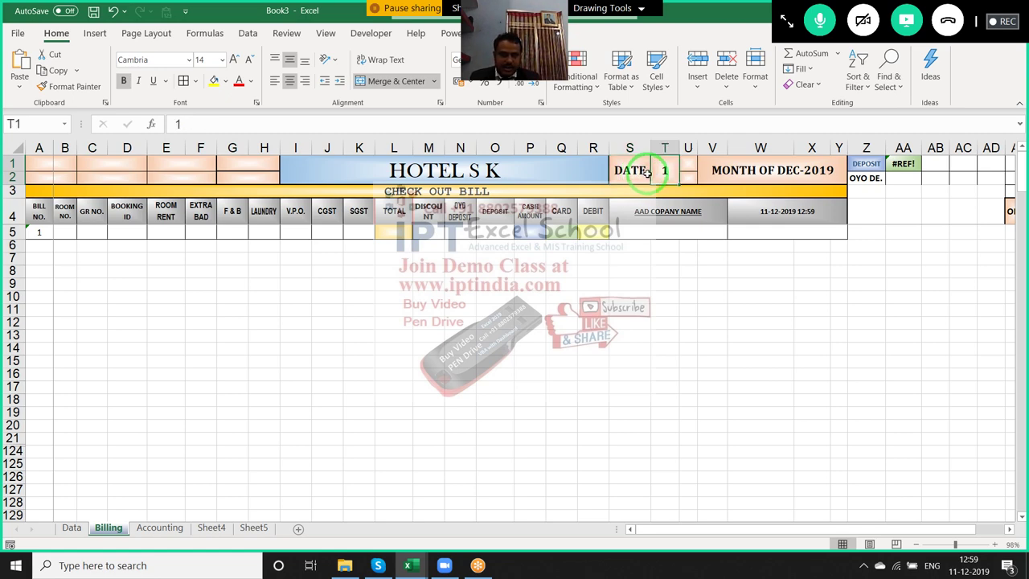
pyautogui.press('Right')
pyautogui.press('Right')
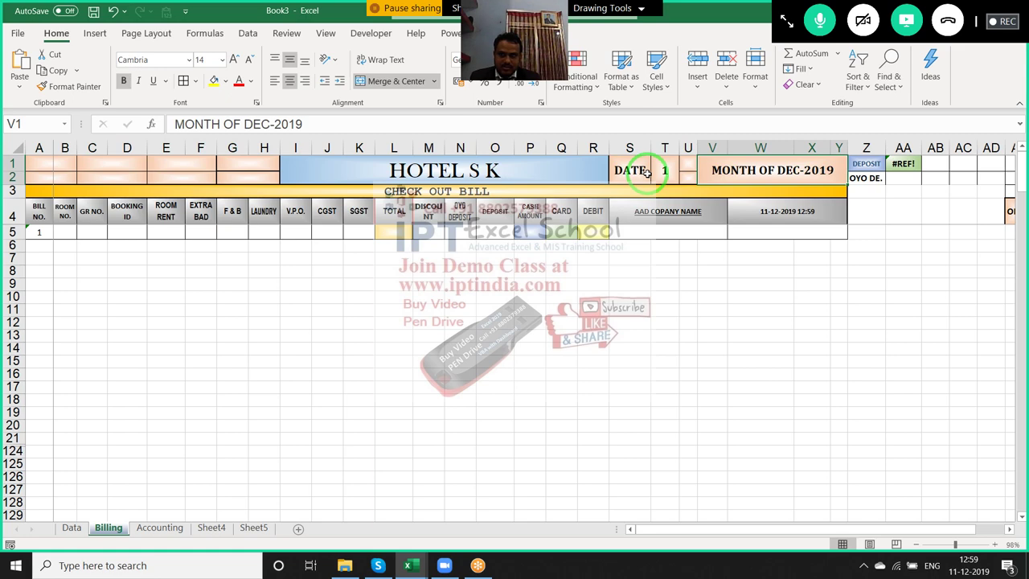
pyautogui.press('Right')
pyautogui.press('Left')
pyautogui.press('Left')
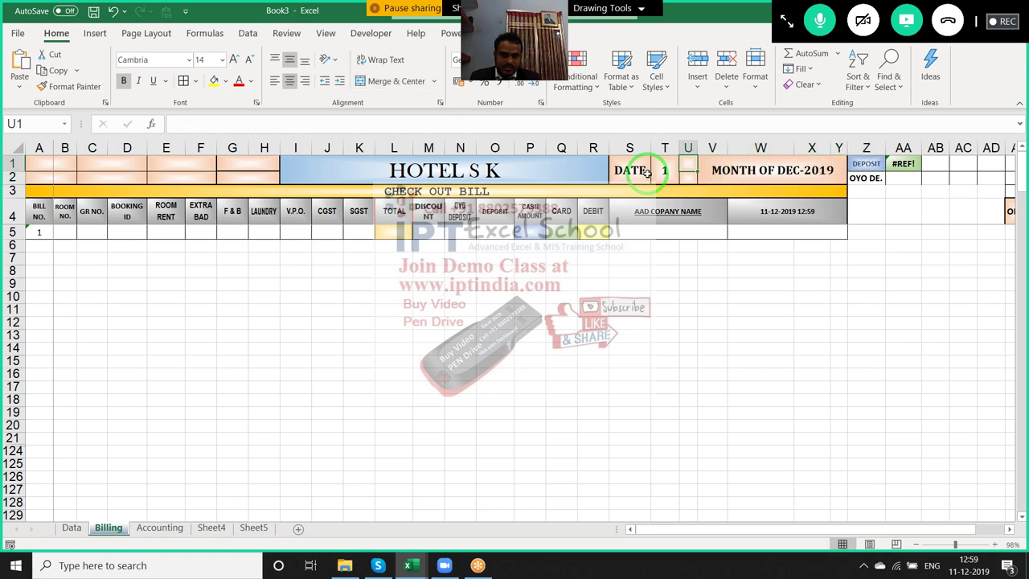
pyautogui.press('Left')
pyautogui.press('Left')
pyautogui.press('Right')
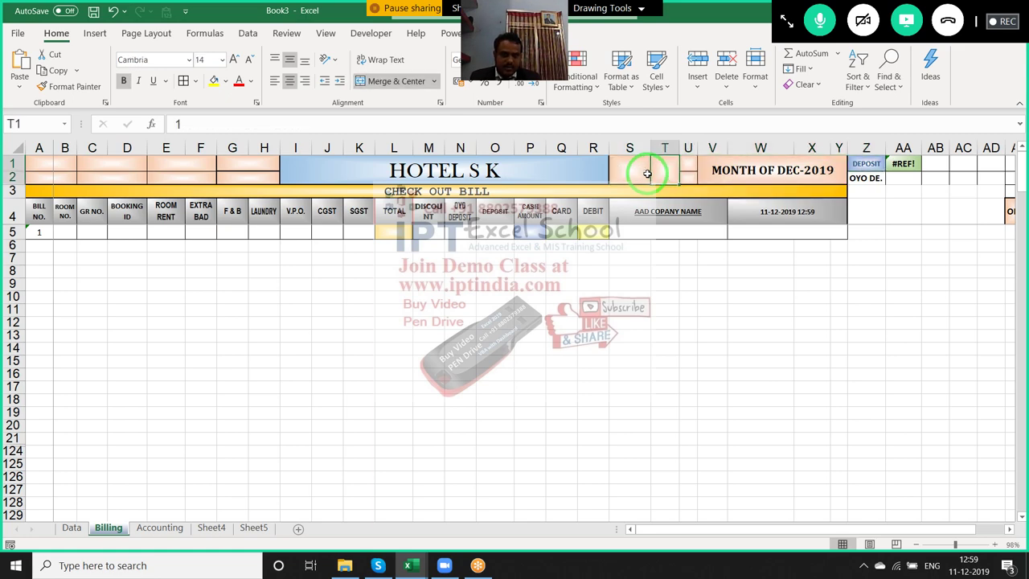
pyautogui.press('Right')
pyautogui.press('Right')
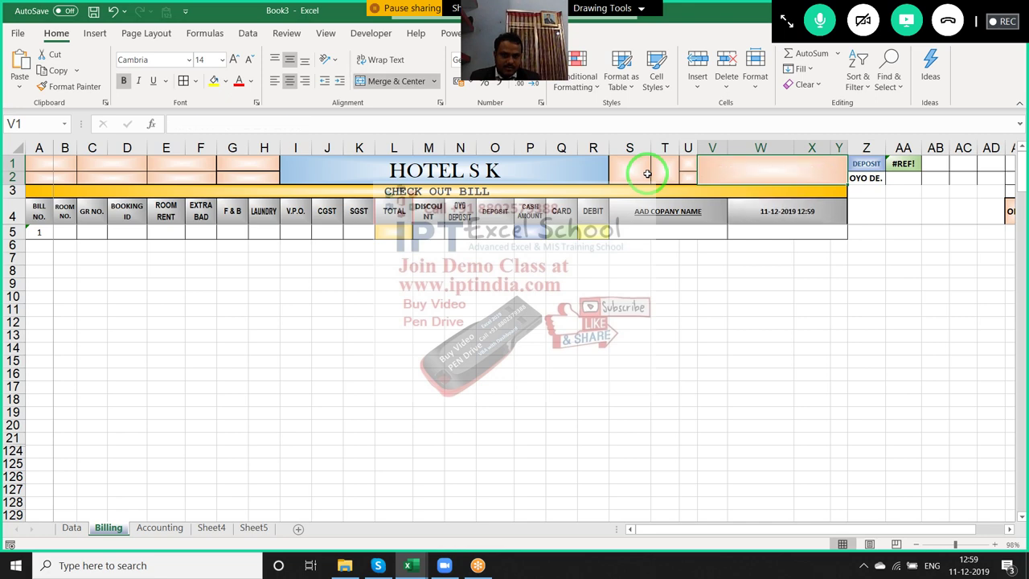
pyautogui.press('Right')
pyautogui.press('Right')
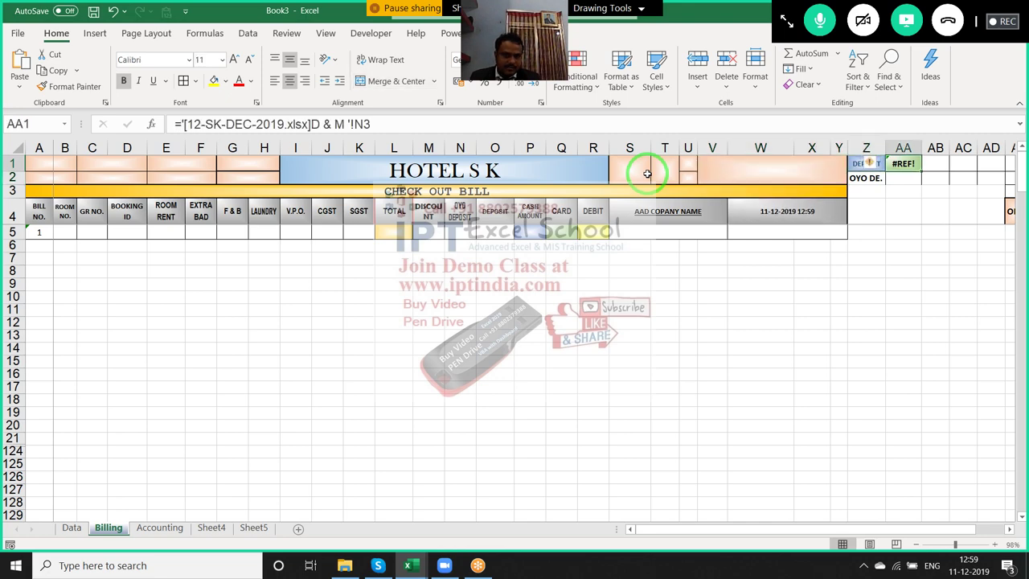
# Delete the leftover DEPOSIT, OYO DE. and OPNING columns beyond the bill
pyautogui.press('Left')
pyautogui.hotkey('ctrl', 'space')
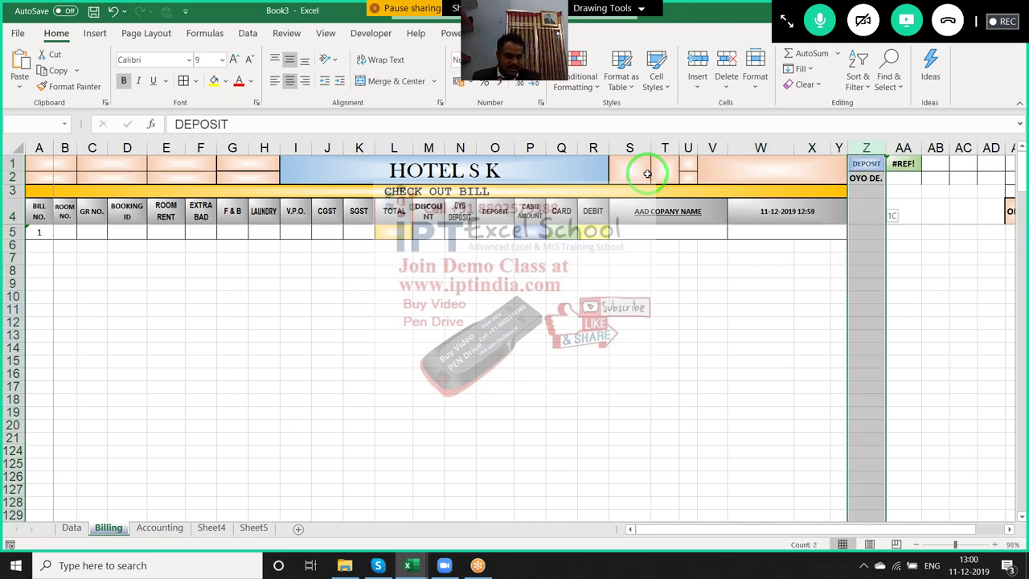
pyautogui.hotkey('shift', 'Right')
pyautogui.hotkey('shift', 'Right')
pyautogui.hotkey('shift', 'Right')
pyautogui.hotkey('shift', 'Right')
pyautogui.hotkey('shift', 'Right')
pyautogui.hotkey('shift', 'Right')
pyautogui.hotkey('shift', 'Right')
pyautogui.hotkey('shift', 'Right')
pyautogui.hotkey('shift', 'Right')
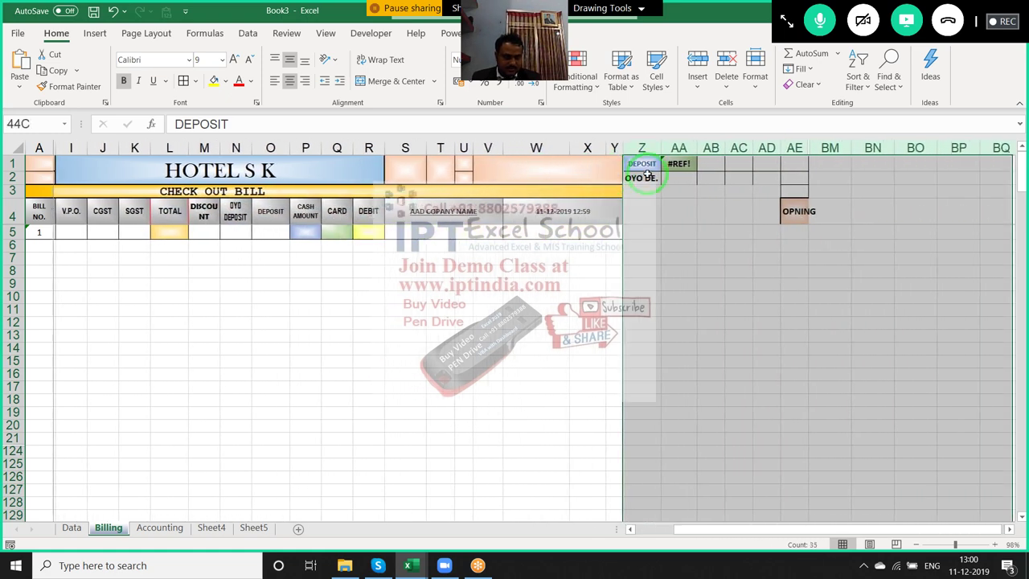
pyautogui.hotkey('ctrl', '-')
pyautogui.press('Left')
pyautogui.press('Left')
pyautogui.press('Left')
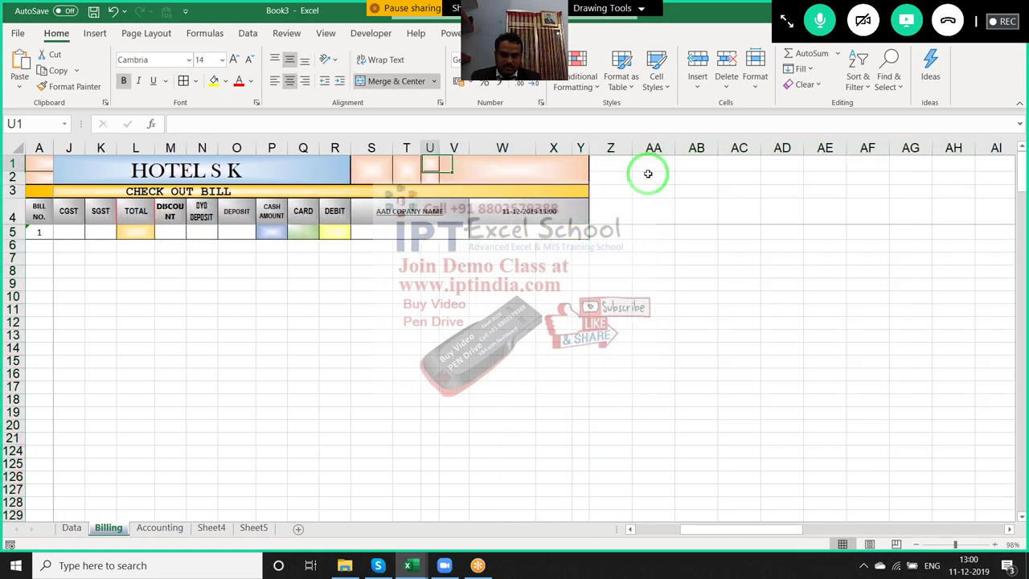
pyautogui.press('Left')
pyautogui.press('Left')
pyautogui.hotkey('ctrl', 'Home')
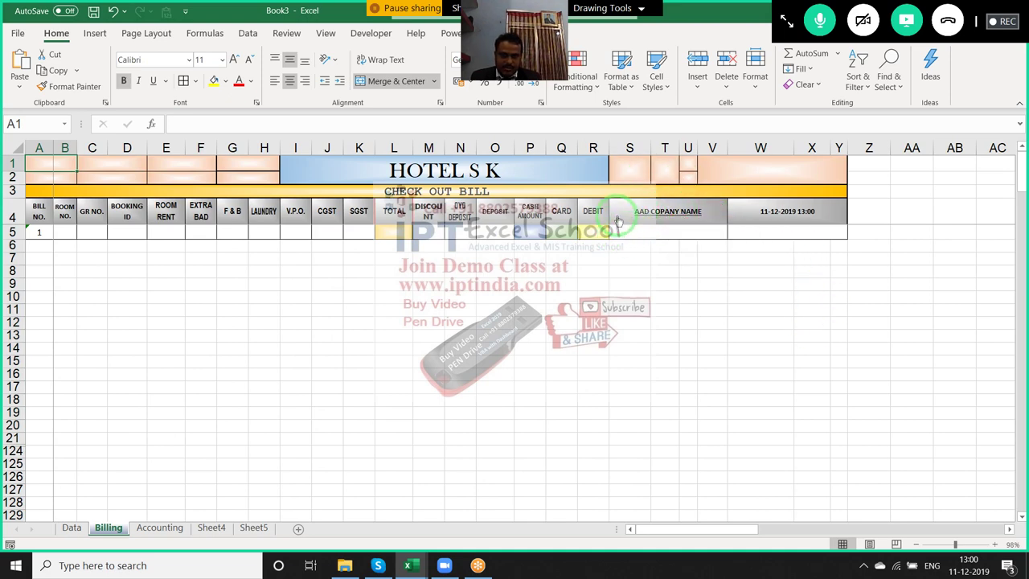
pyautogui.moveTo(618, 220); pyautogui.dragTo(617, 269)
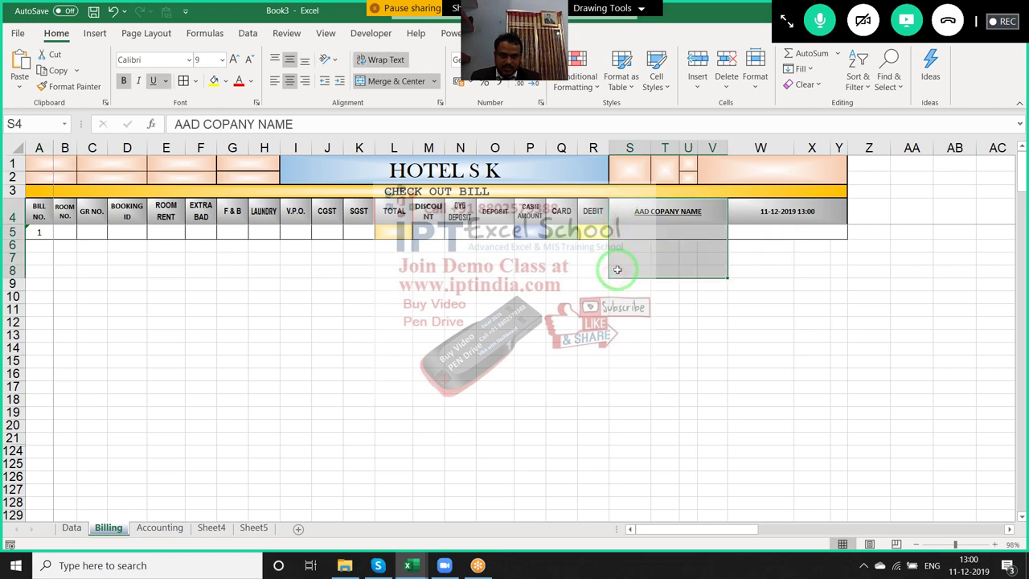
pyautogui.press('Up')
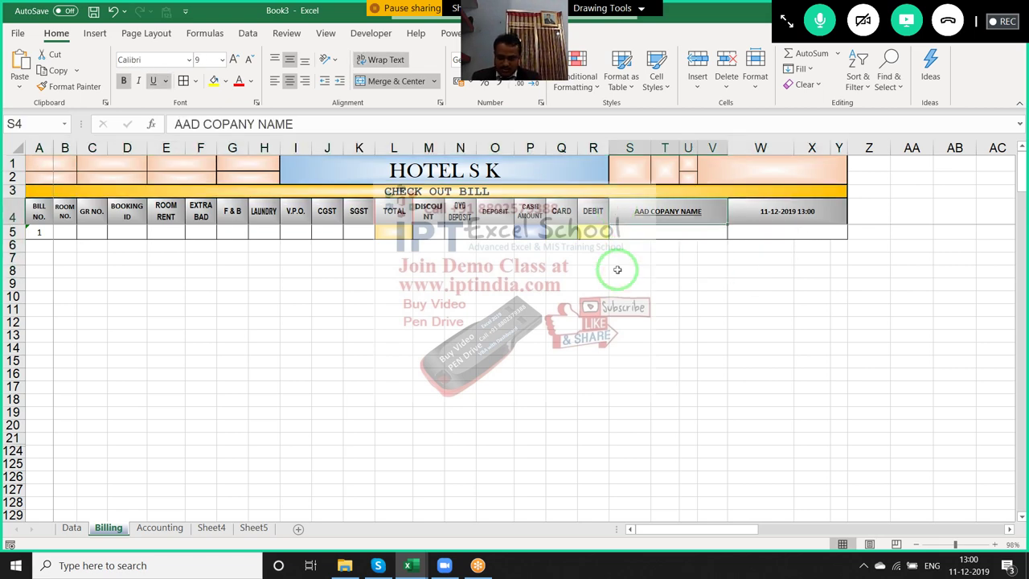
pyautogui.hotkey('ctrl', 'c')
pyautogui.click(760, 170)
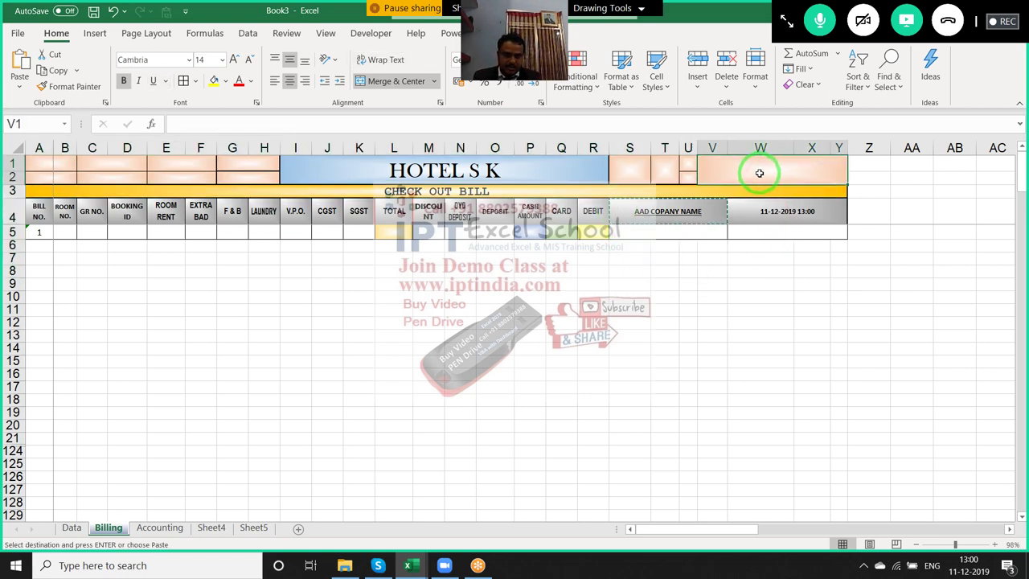
pyautogui.hotkey('ctrl', 'z')
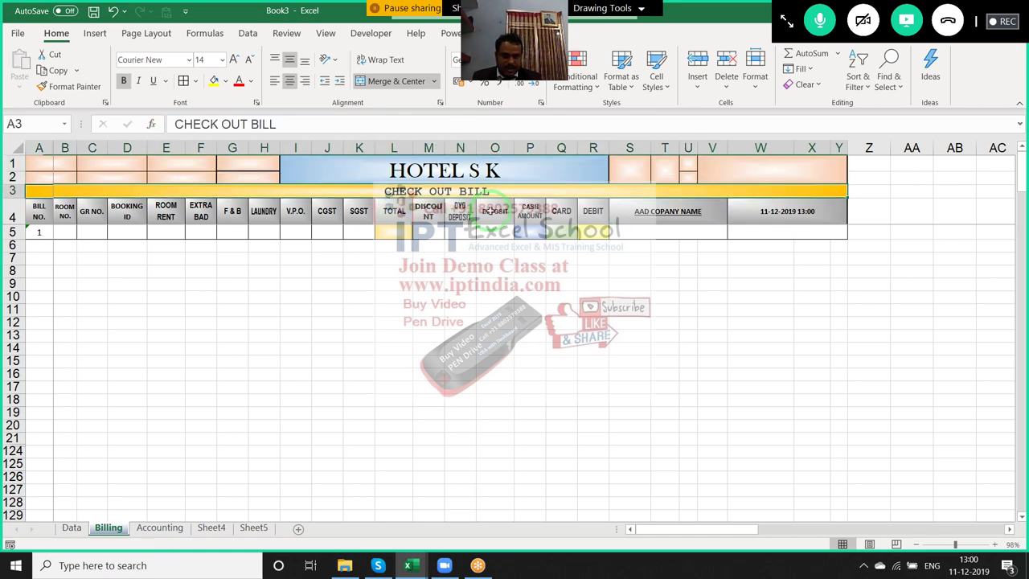
pyautogui.hotkey('ctrl', 'z')
pyautogui.tripleClick(195, 122)
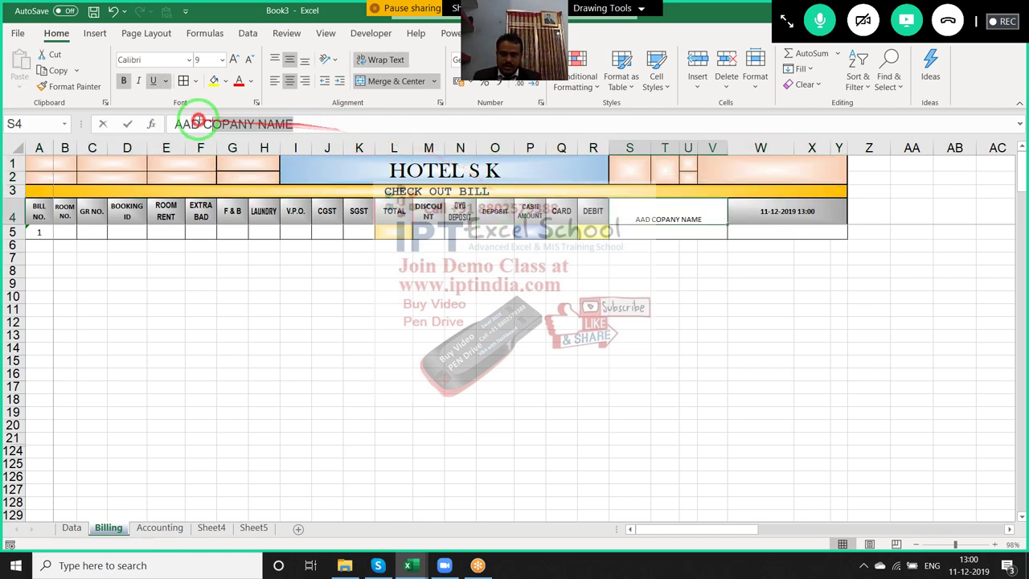
pyautogui.click(762, 167)
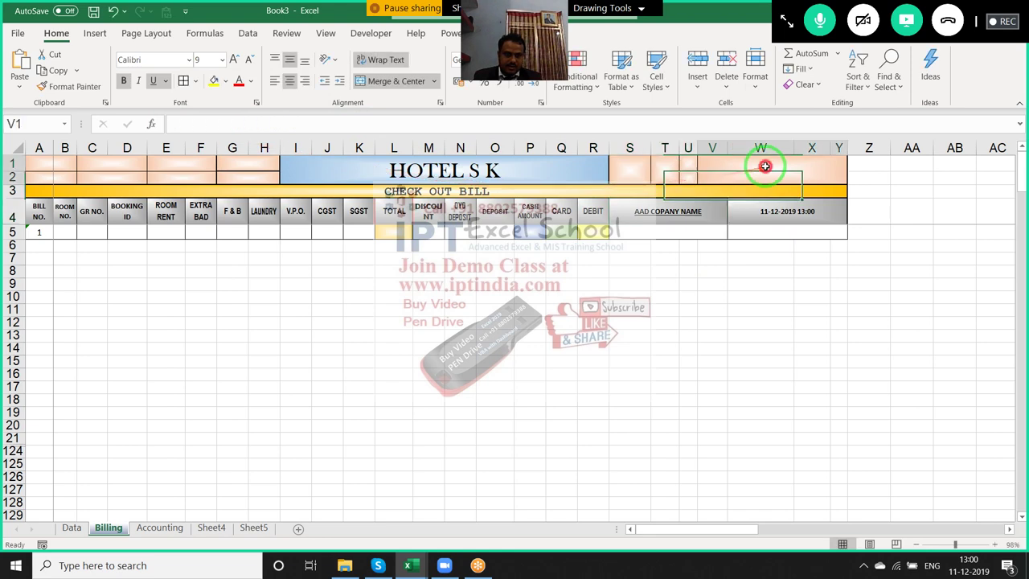
pyautogui.press('Return')
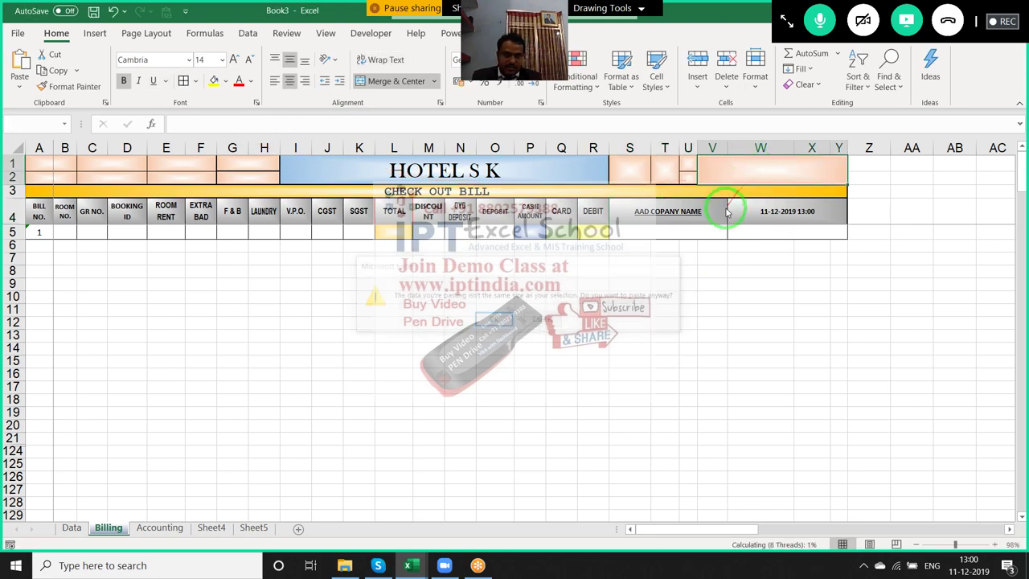
pyautogui.click(744, 270)
pyautogui.click(724, 174)
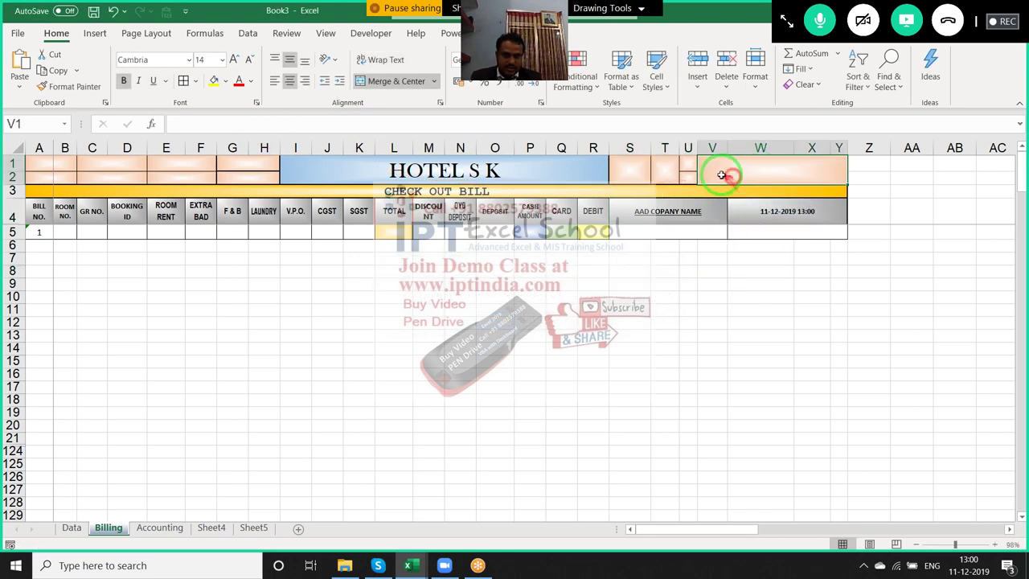
pyautogui.click(636, 171)
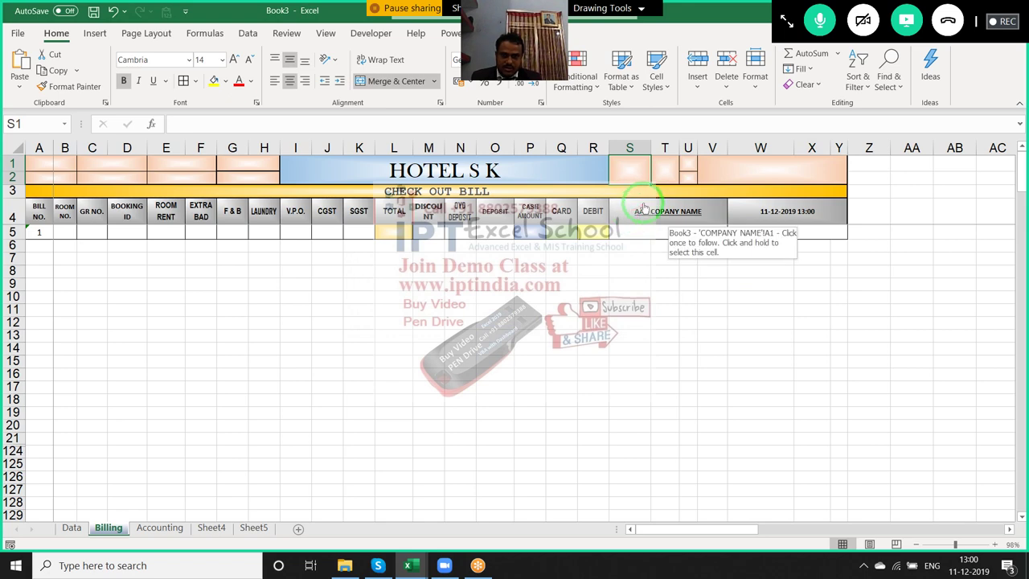
pyautogui.moveTo(635, 171); pyautogui.dragTo(647, 231)
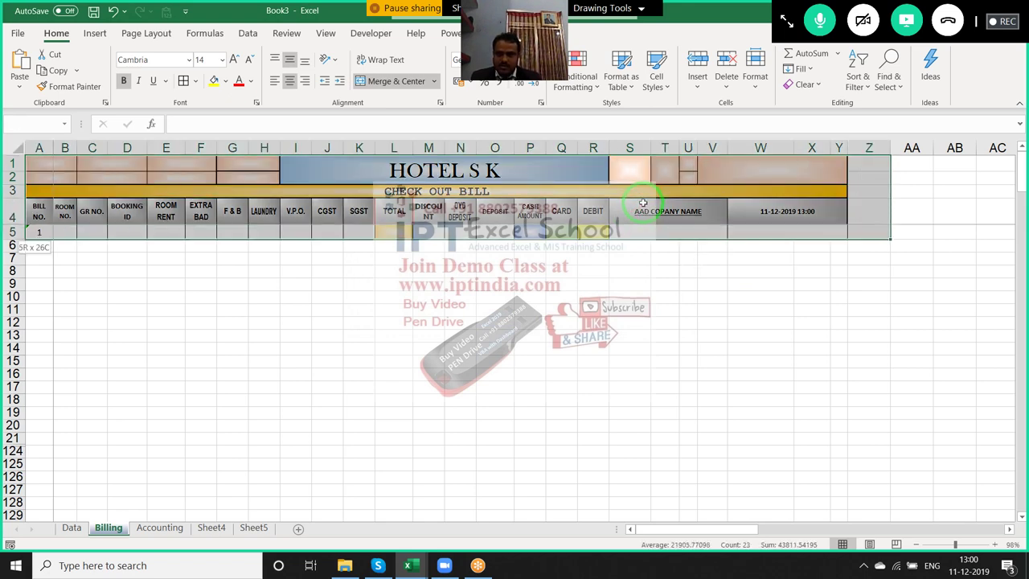
pyautogui.click(771, 374)
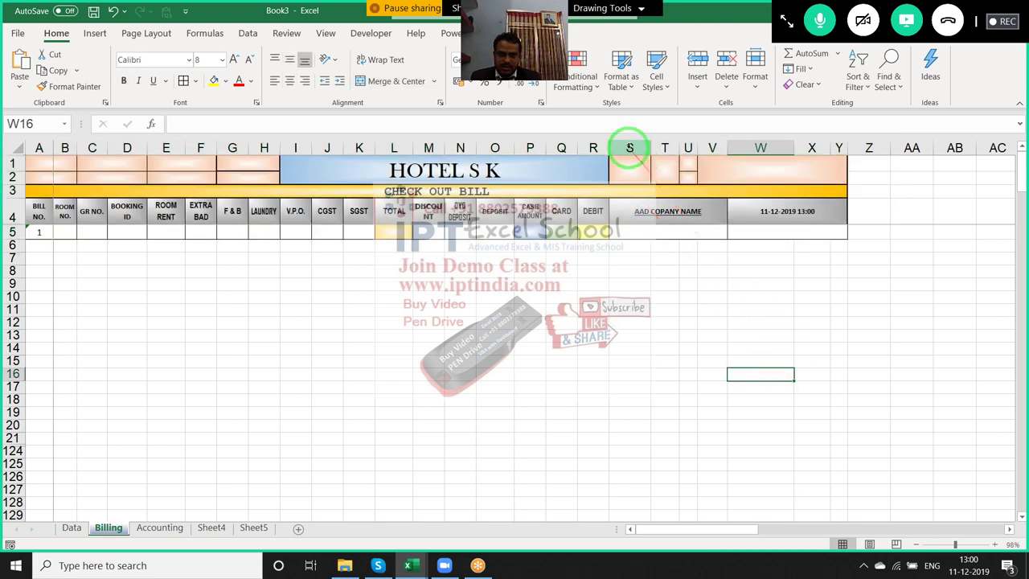
# Unmerge the header cells and merge and centre HOTEL S K across I1:R2
pyautogui.moveTo(629, 148); pyautogui.dragTo(839, 155)
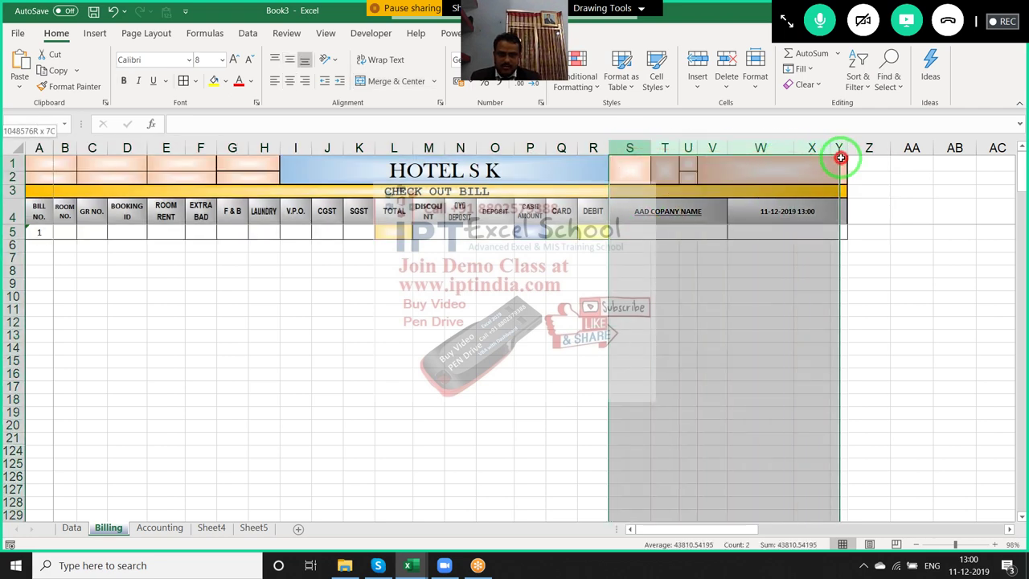
pyautogui.click(392, 88)
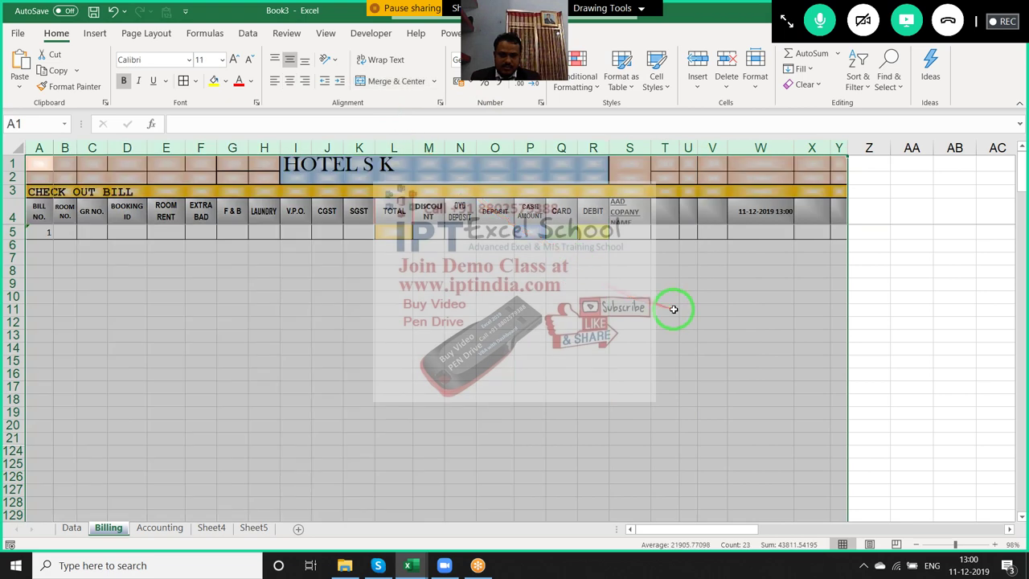
pyautogui.click(665, 314)
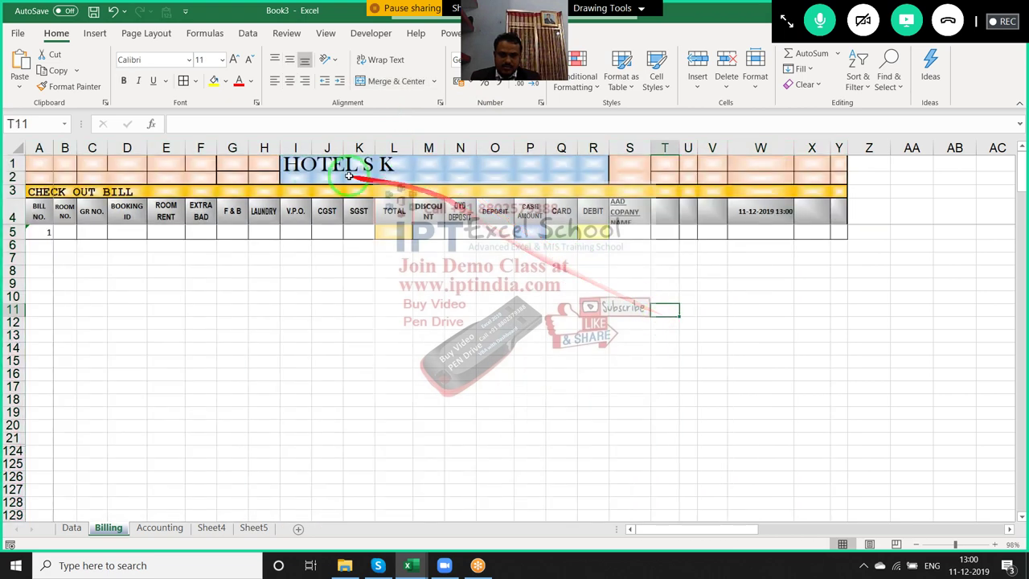
pyautogui.moveTo(291, 165); pyautogui.dragTo(591, 174)
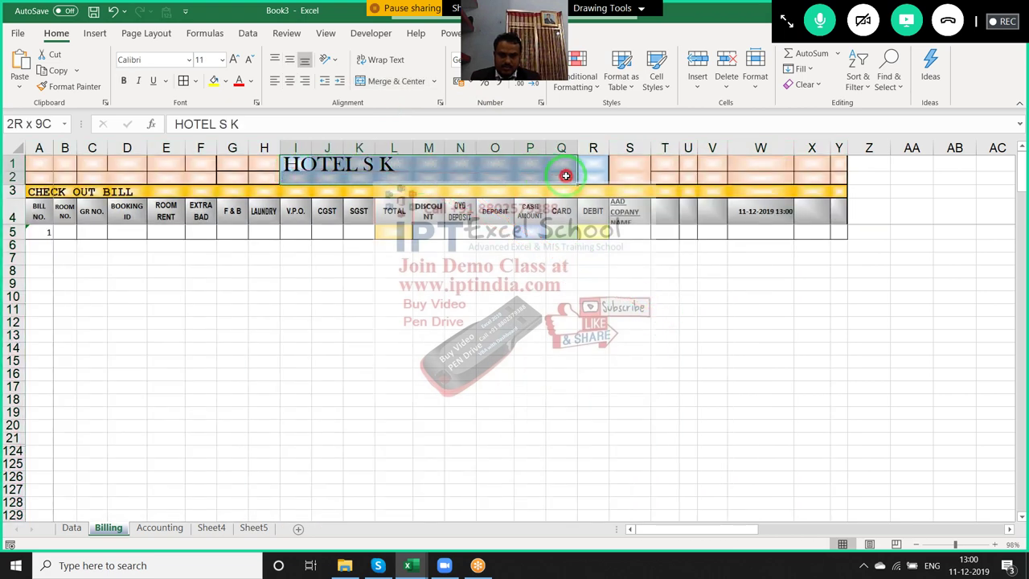
pyautogui.click(397, 81)
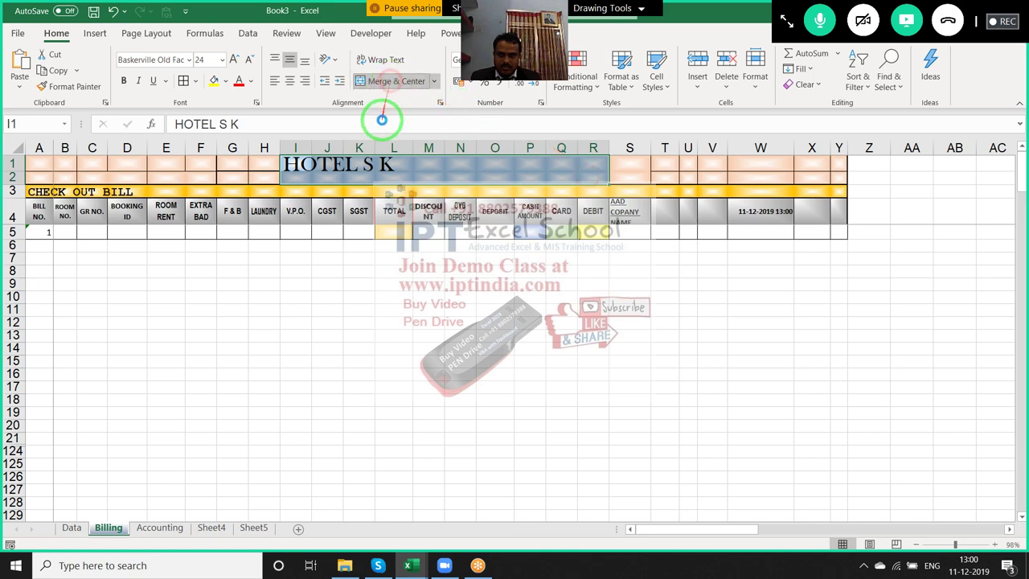
pyautogui.click(460, 349)
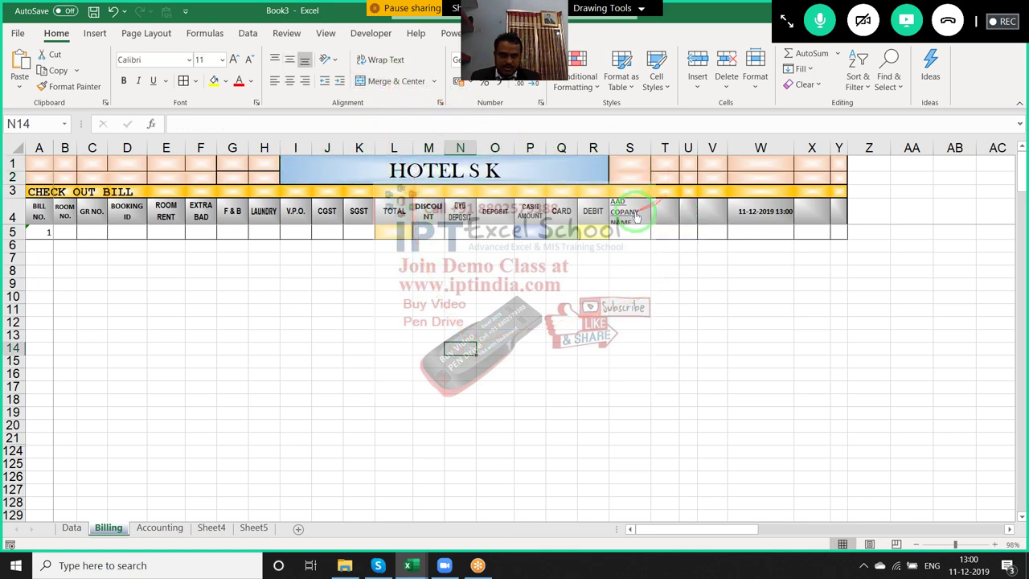
# Widen column S and delete the extra columns T through Y
pyautogui.moveTo(651, 148); pyautogui.dragTo(689, 149)
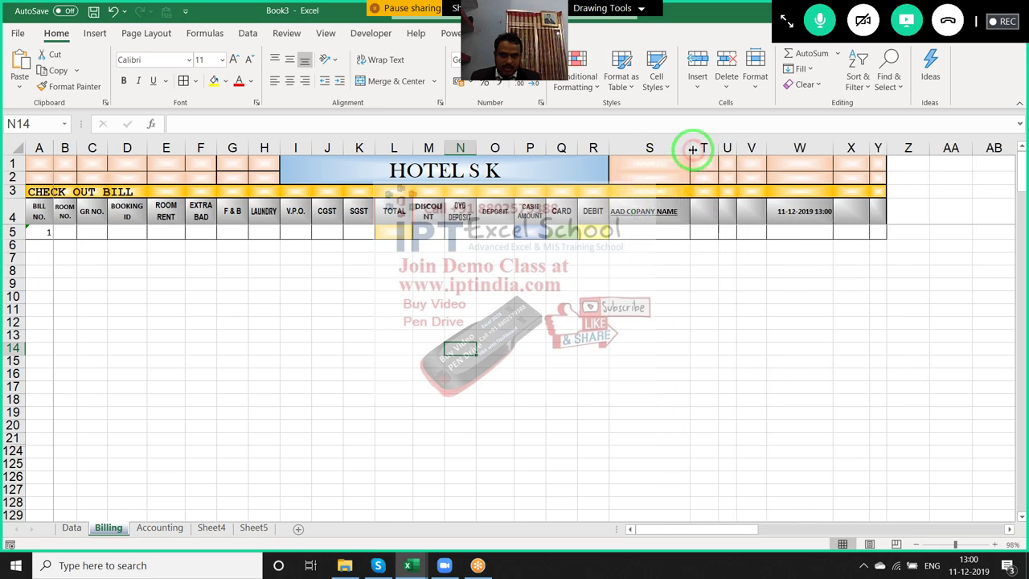
pyautogui.click(676, 221)
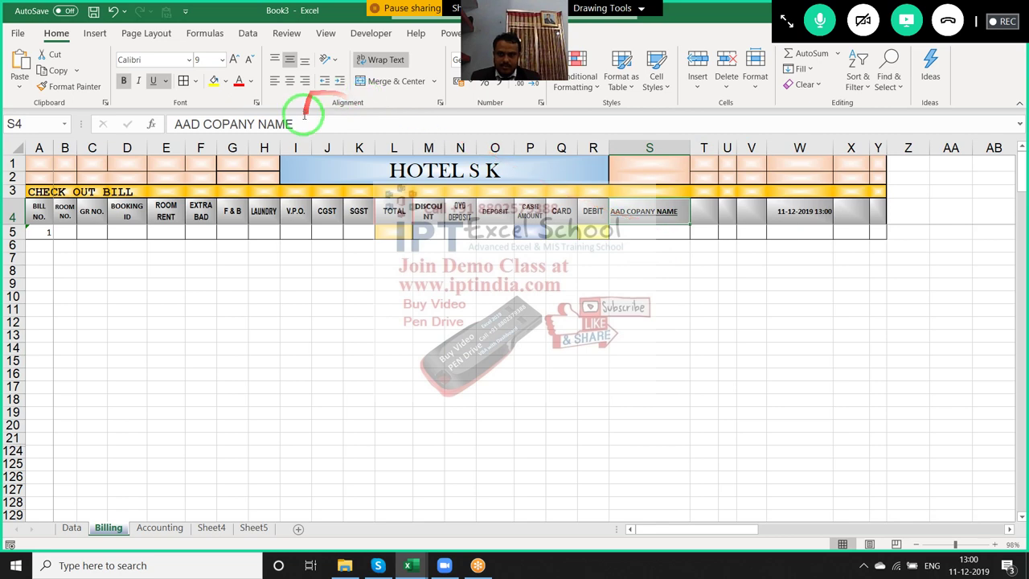
pyautogui.moveTo(293, 124); pyautogui.dragTo(173, 123)
pyautogui.press('Escape')
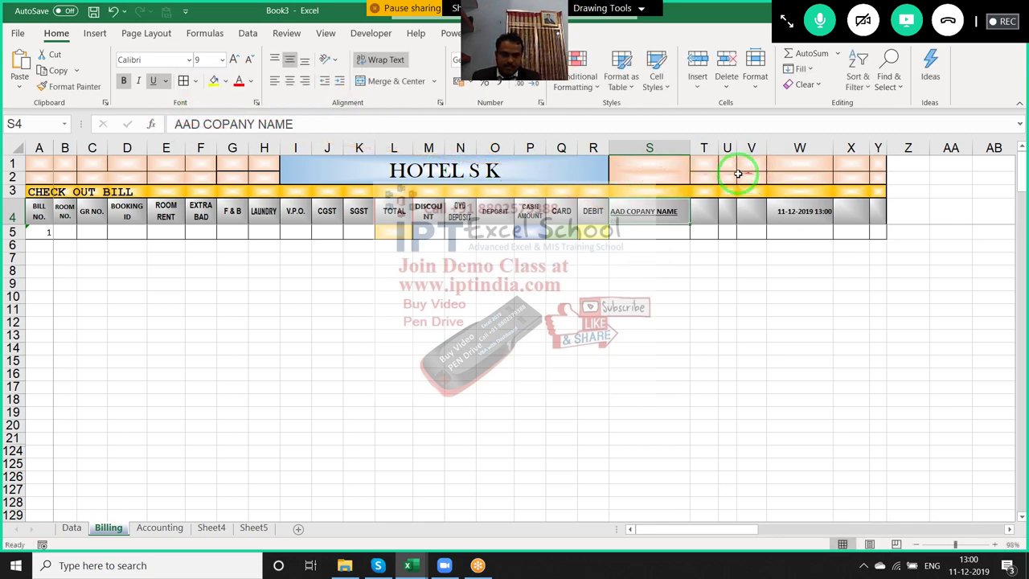
pyautogui.moveTo(709, 155); pyautogui.dragTo(870, 153)
pyautogui.hotkey('ctrl', '-')
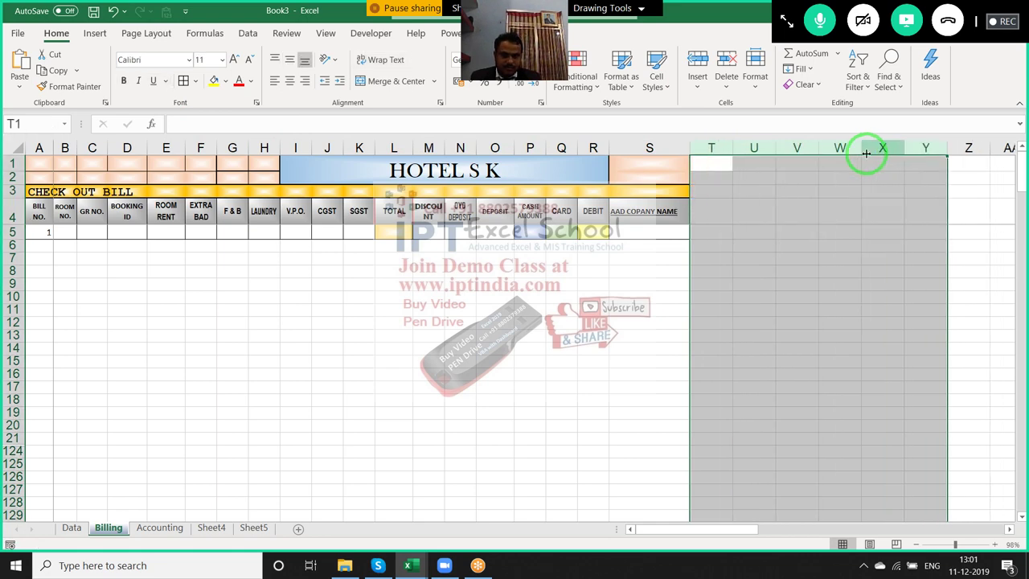
# Widen column S and paste AAD COPANY NAME into merged cell S1
pyautogui.click(637, 272)
pyautogui.moveTo(689, 148); pyautogui.dragTo(722, 148)
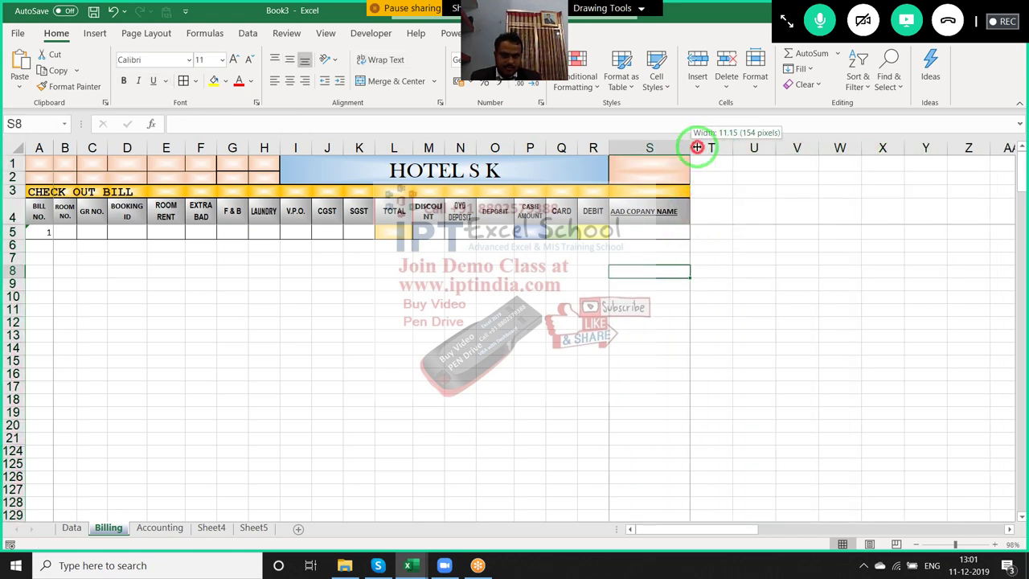
pyautogui.click(679, 165)
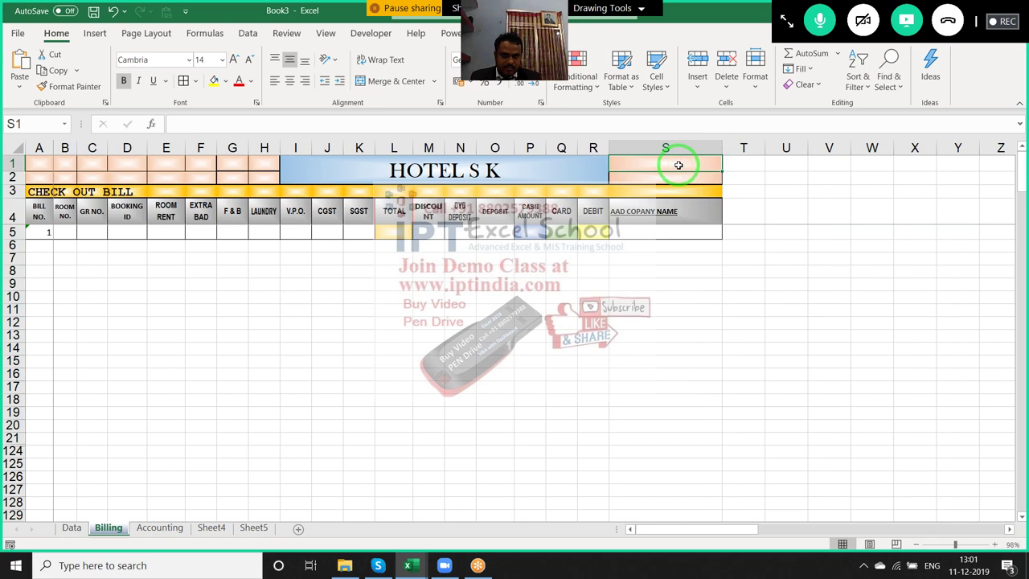
pyautogui.doubleClick(678, 165)
pyautogui.write('AAD COPANY NAME')
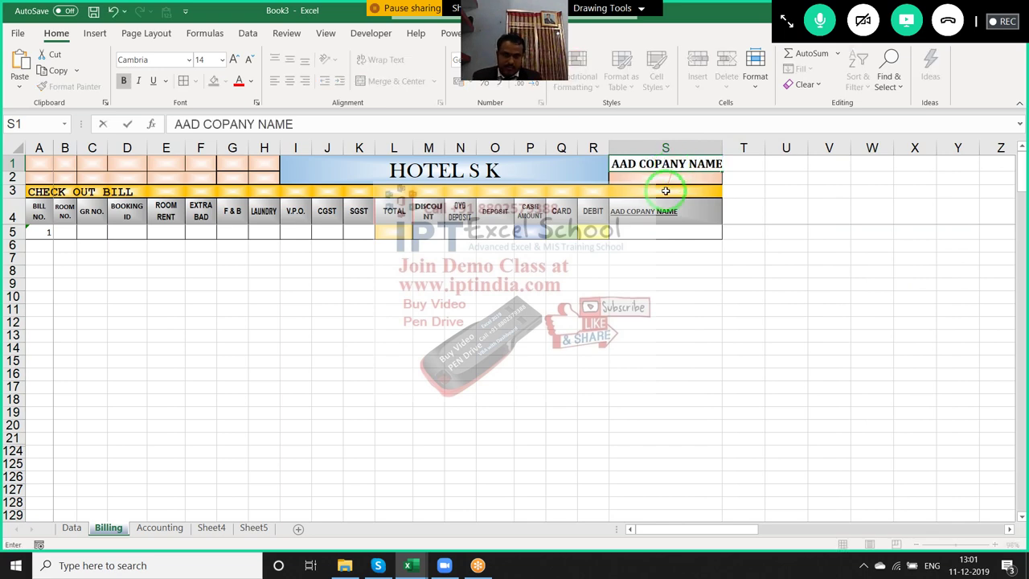
pyautogui.press('Return')
pyautogui.moveTo(690, 178); pyautogui.dragTo(756, 226)
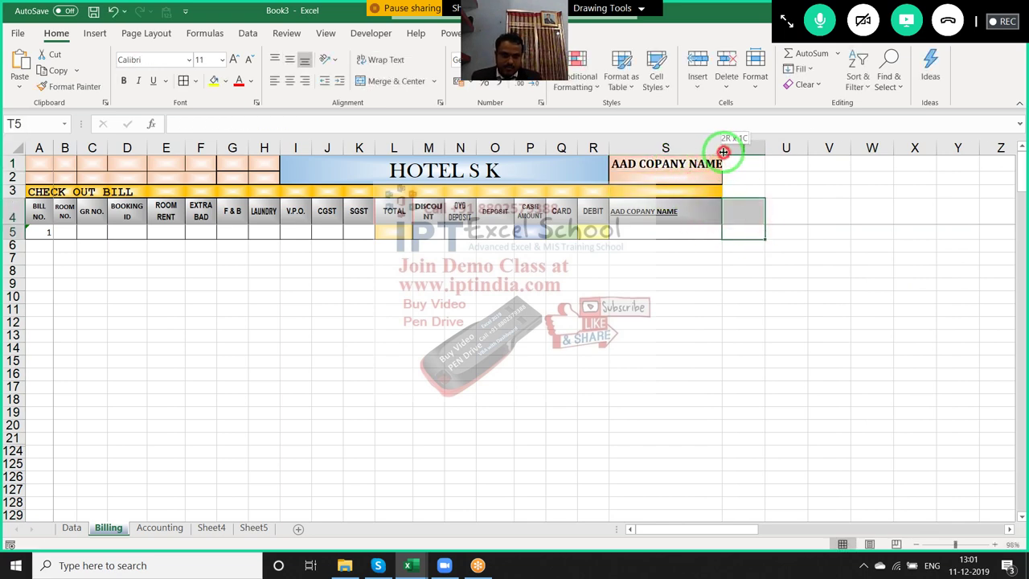
# Widen column S further and rename the S4 heading to Company Name
pyautogui.moveTo(722, 148); pyautogui.dragTo(731, 147)
pyautogui.click(698, 208)
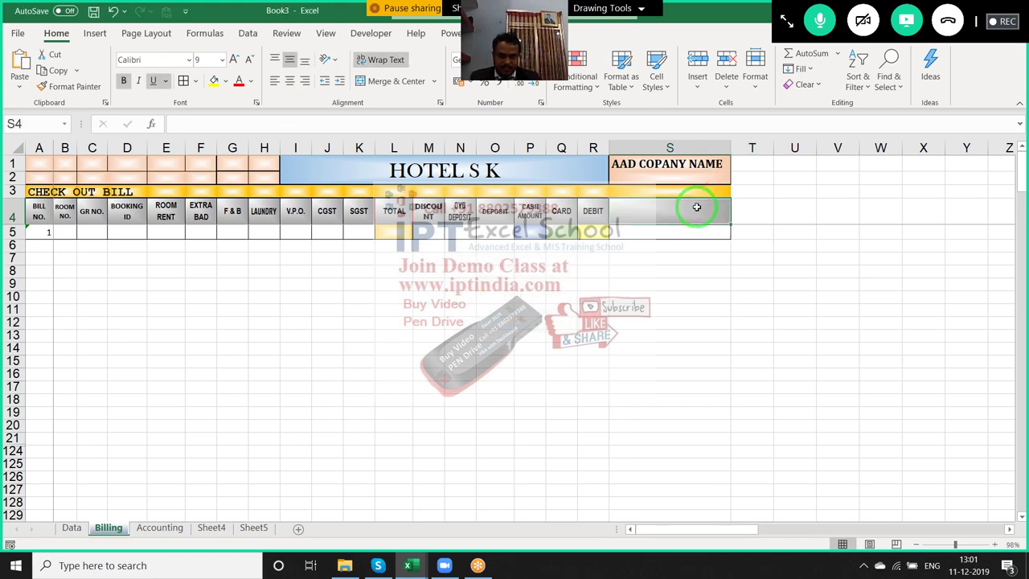
pyautogui.doubleClick(697, 207)
pyautogui.write('Company Name')
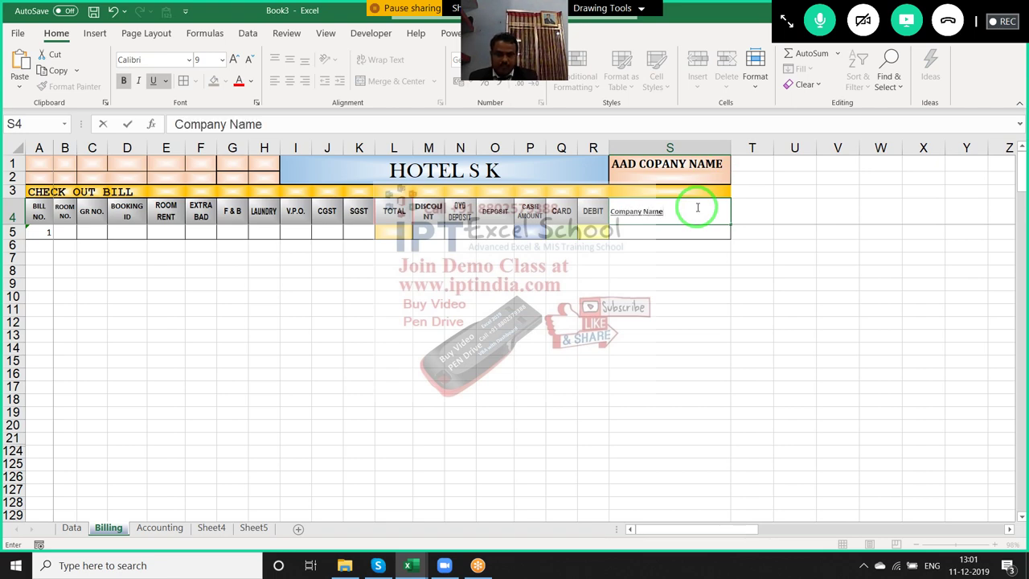
pyautogui.press('Return')
pyautogui.click(428, 258)
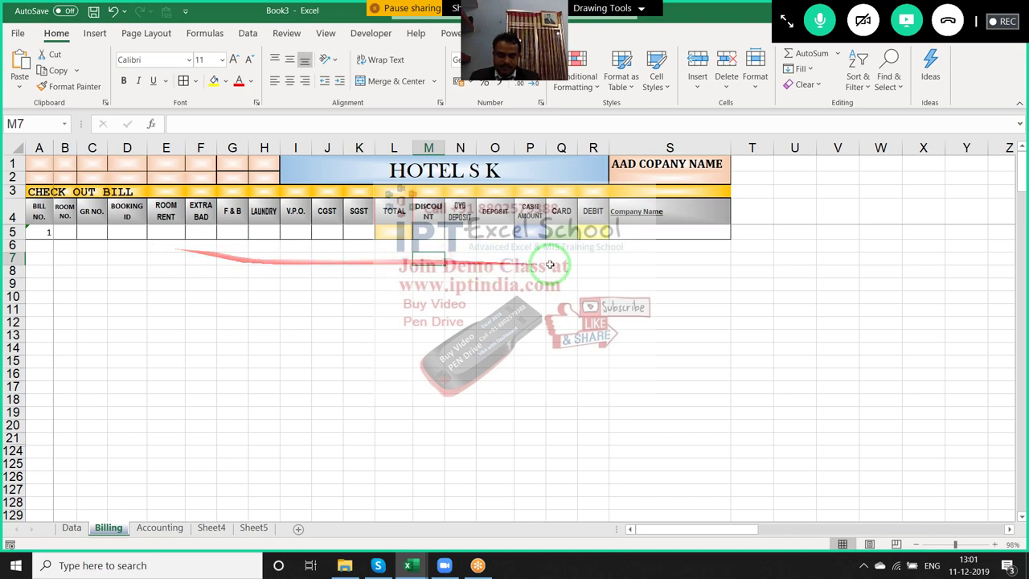
# Review the row 5 entry cells from B5 through the TOTAL cell L5
pyautogui.click(455, 283)
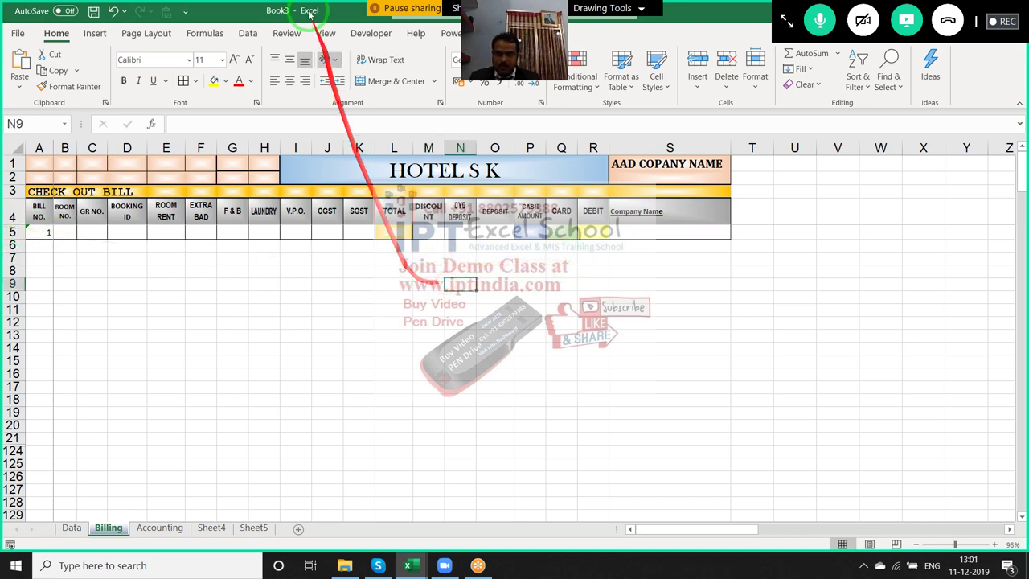
pyautogui.click(248, 32)
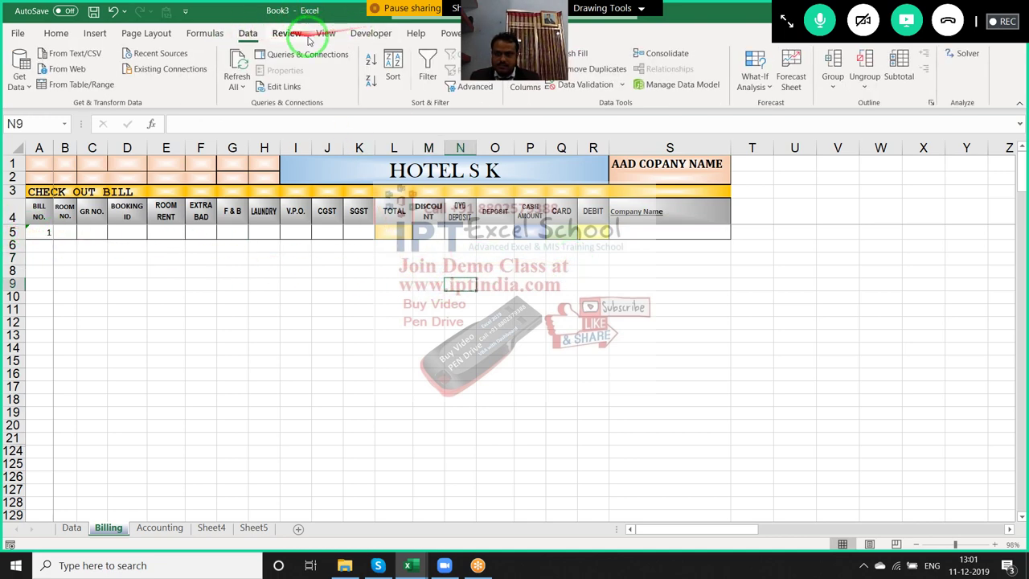
pyautogui.click(259, 271)
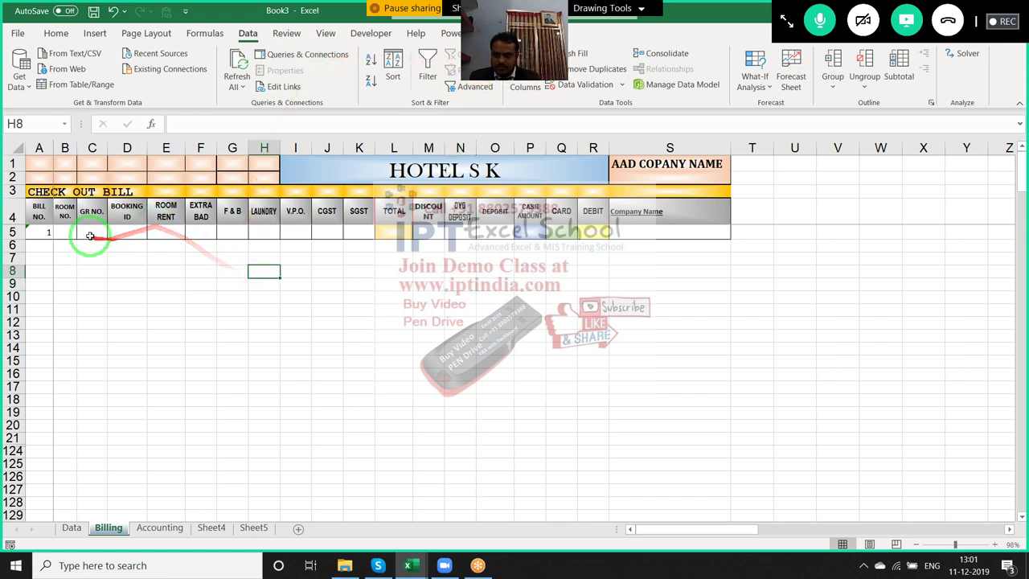
pyautogui.click(66, 233)
pyautogui.click(91, 233)
pyautogui.click(127, 233)
pyautogui.click(171, 234)
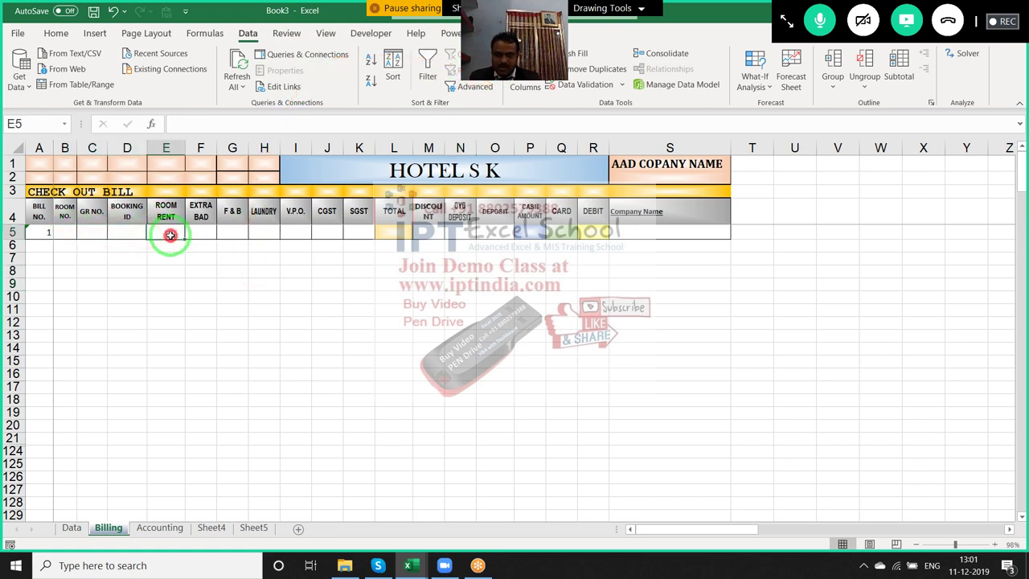
pyautogui.click(200, 234)
pyautogui.click(233, 234)
pyautogui.click(263, 234)
pyautogui.click(305, 234)
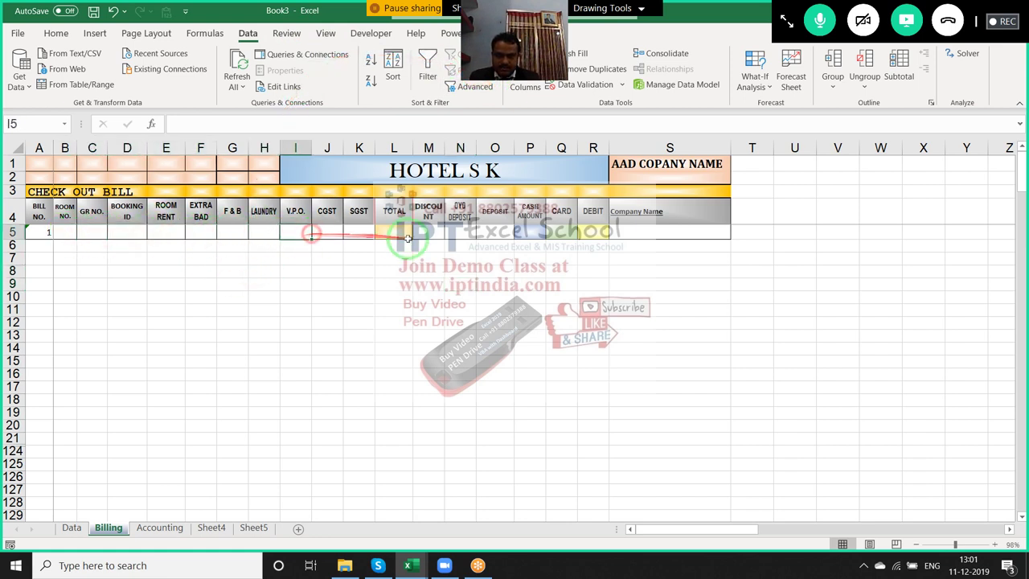
pyautogui.click(407, 239)
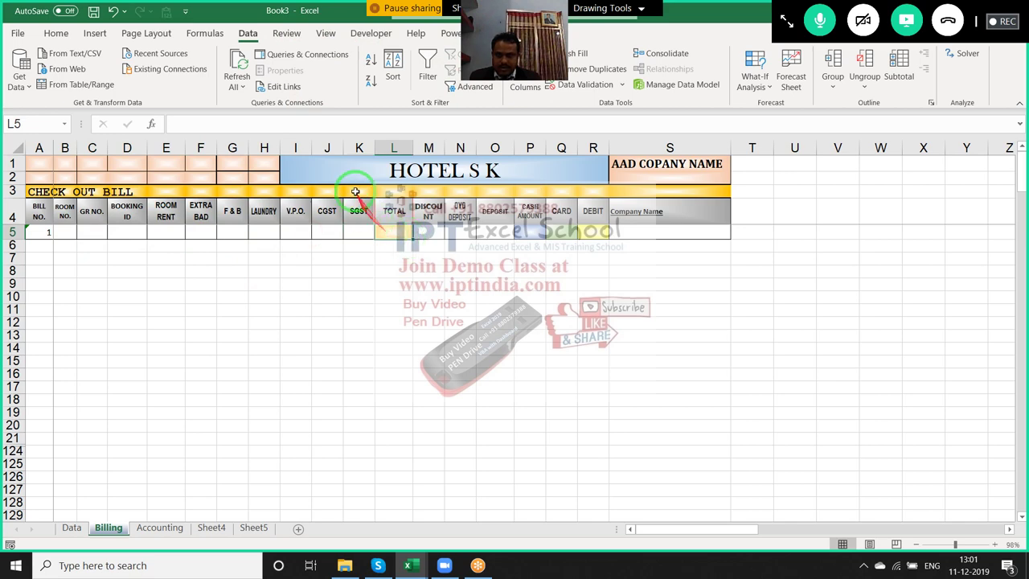
pyautogui.moveTo(330, 167); pyautogui.dragTo(380, 171)
pyautogui.hotkey('alt', 'Tab')
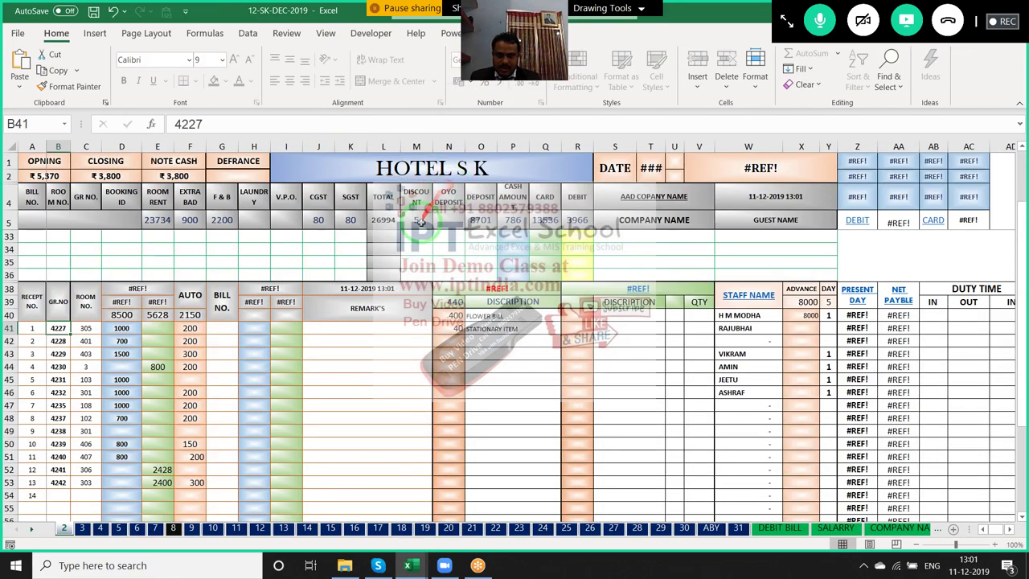
pyautogui.scroll(3, 440, 275)
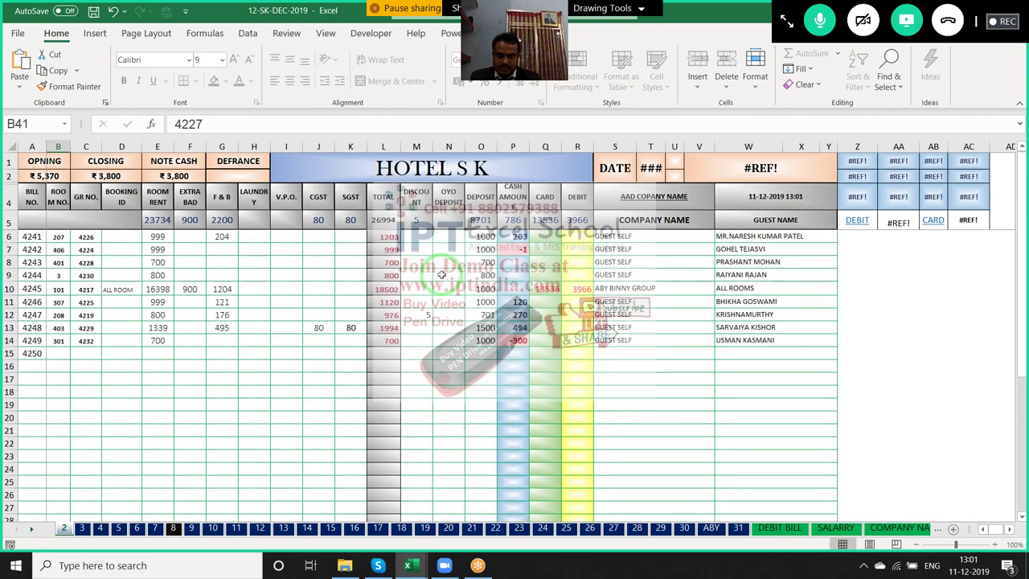
pyautogui.scroll(-8, 387, 233)
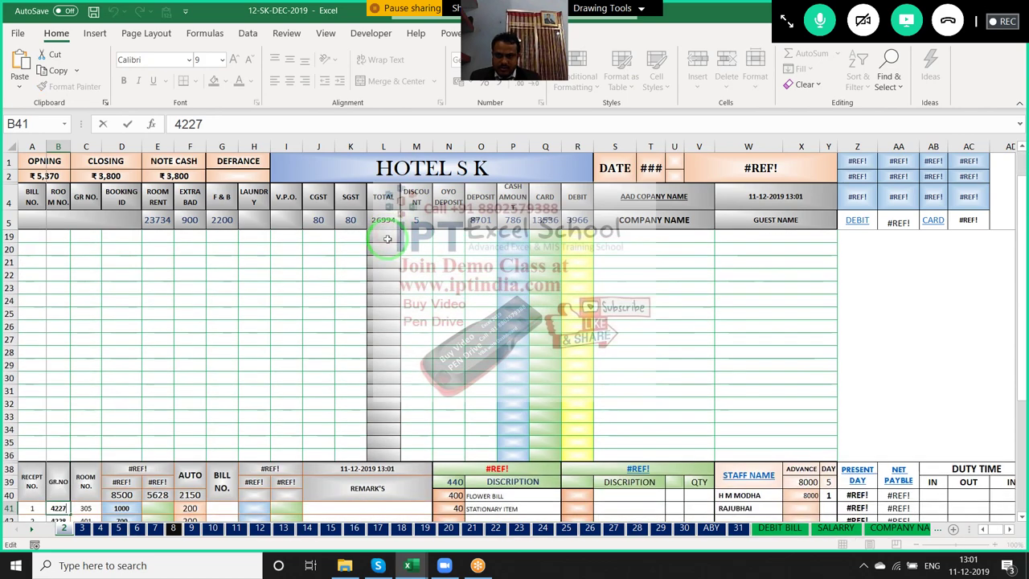
pyautogui.scroll(8, 390, 242)
pyautogui.scroll(-4, 389, 238)
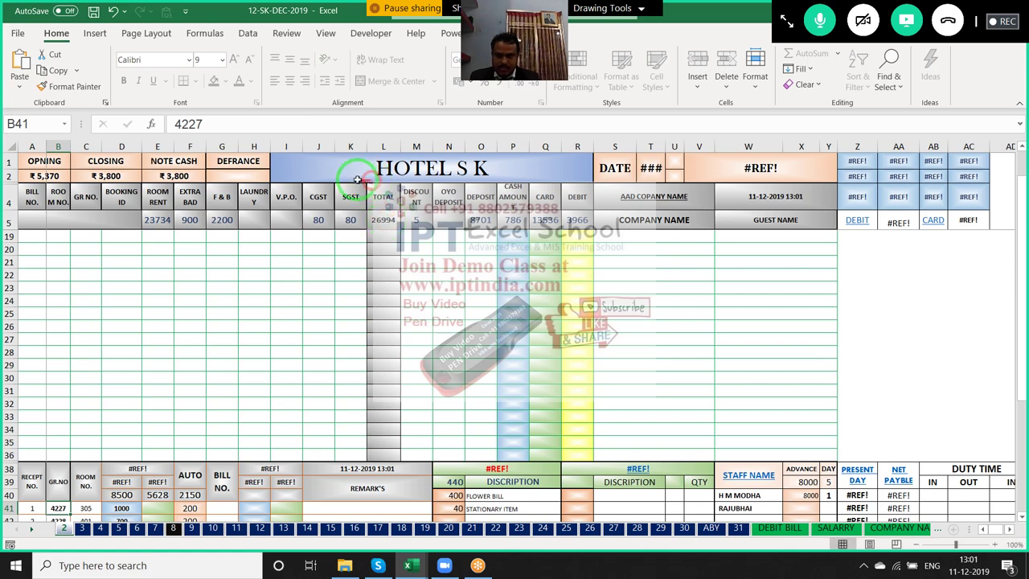
pyautogui.click(221, 270)
pyautogui.scroll(4, 257, 267)
pyautogui.hotkey('ctrl', 'Up')
pyautogui.hotkey('ctrl', 'Up')
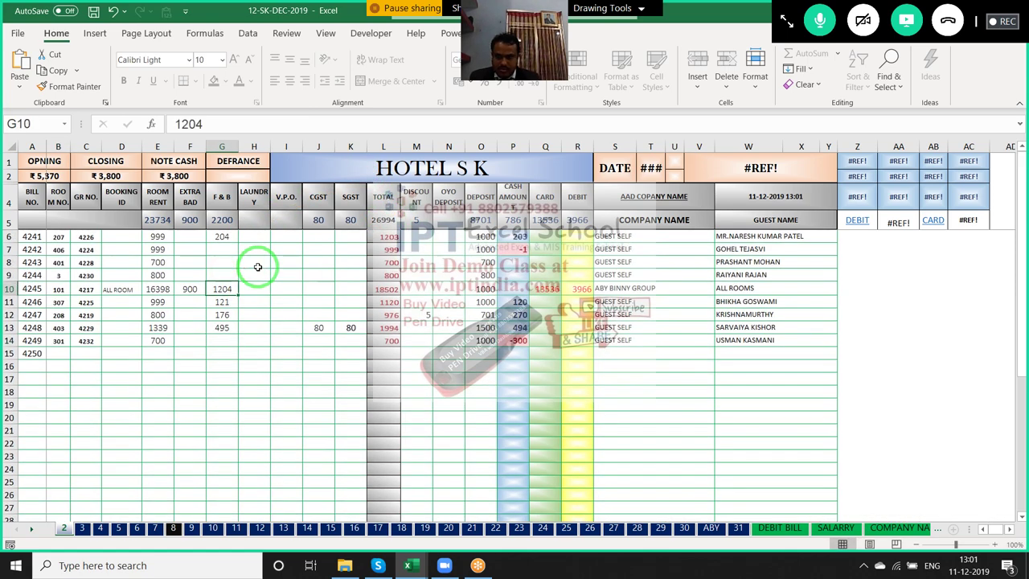
pyautogui.hotkey('ctrl', 'Up')
pyautogui.press('Right')
pyautogui.press('Right')
pyautogui.press('Right')
pyautogui.press('Right')
pyautogui.press('Right')
pyautogui.press('Right')
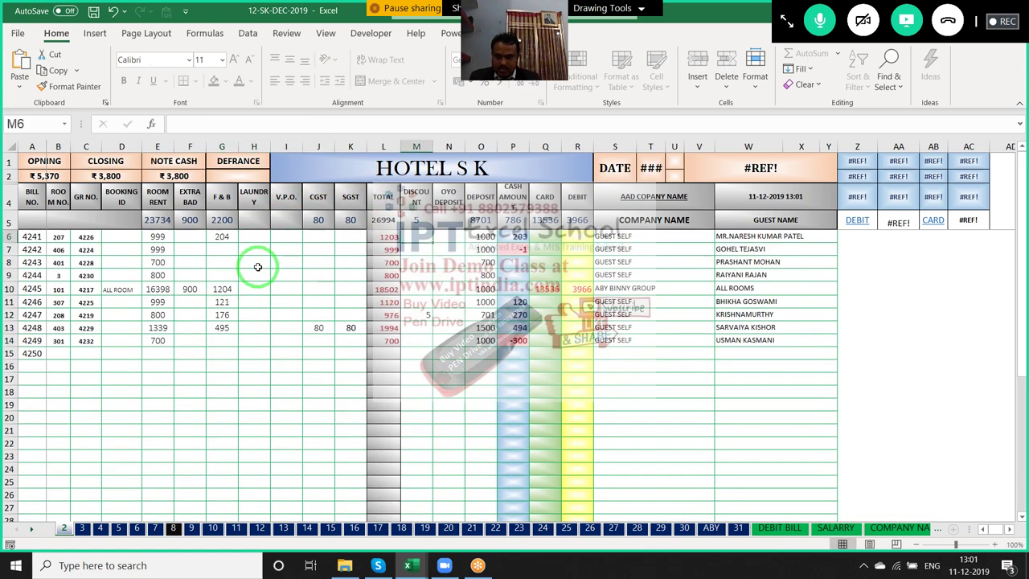
pyautogui.hotkey('ctrl', 'Down')
pyautogui.press('Left')
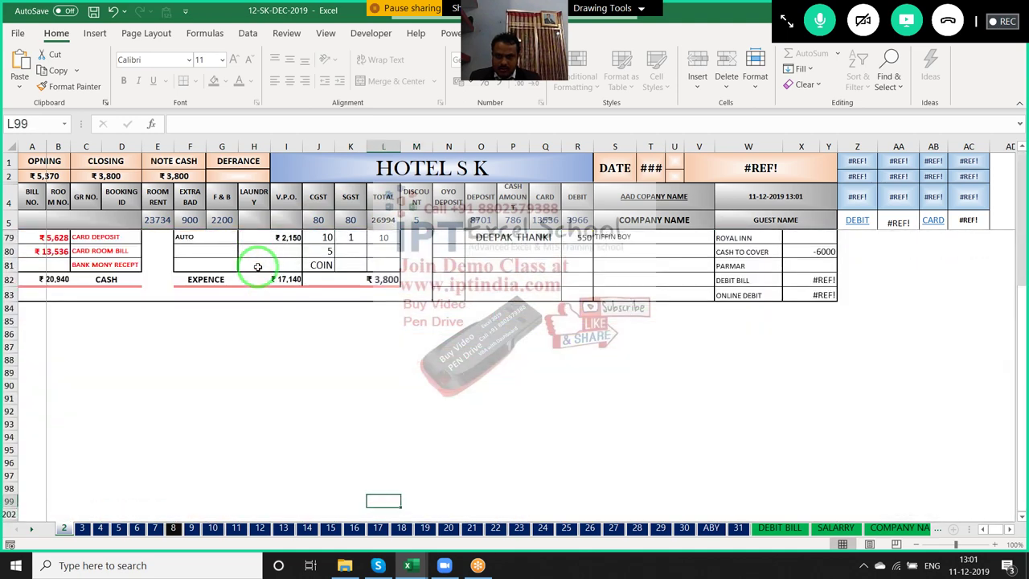
pyautogui.scroll(3, 257, 266)
pyautogui.scroll(19, 257, 267)
pyautogui.scroll(2, 257, 267)
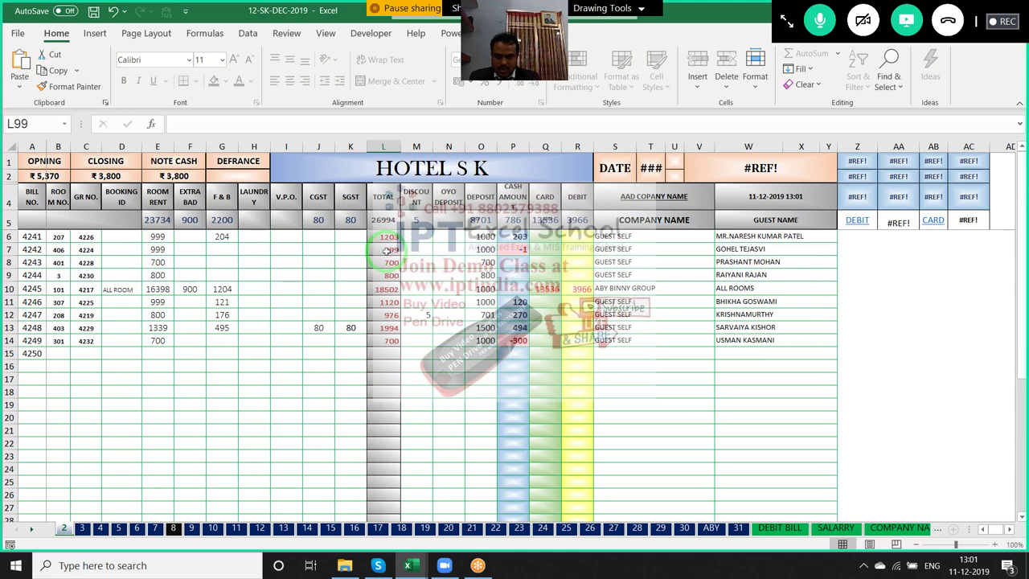
pyautogui.rightClick(78, 526)
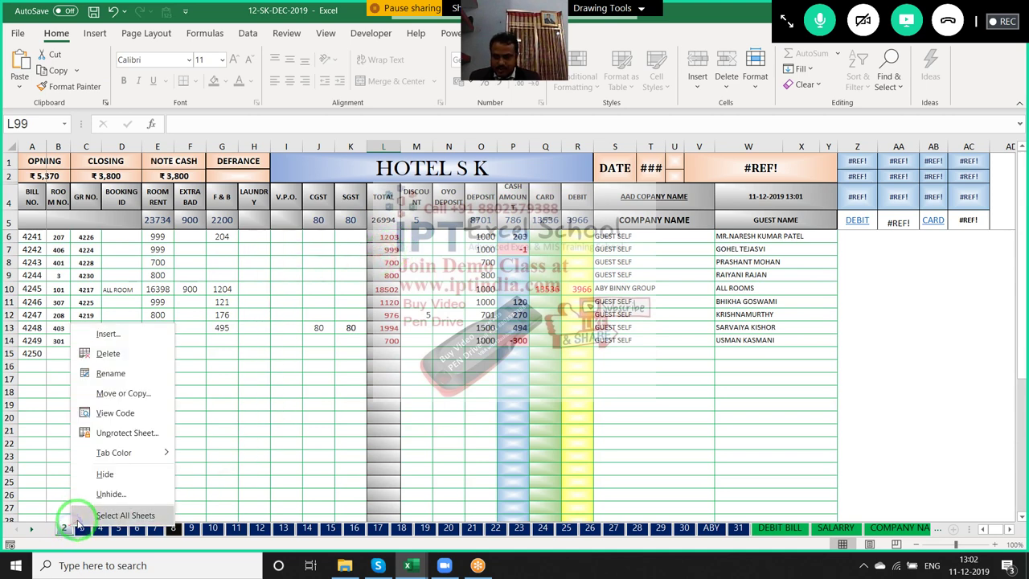
pyautogui.moveTo(96, 432); pyautogui.dragTo(390, 288)
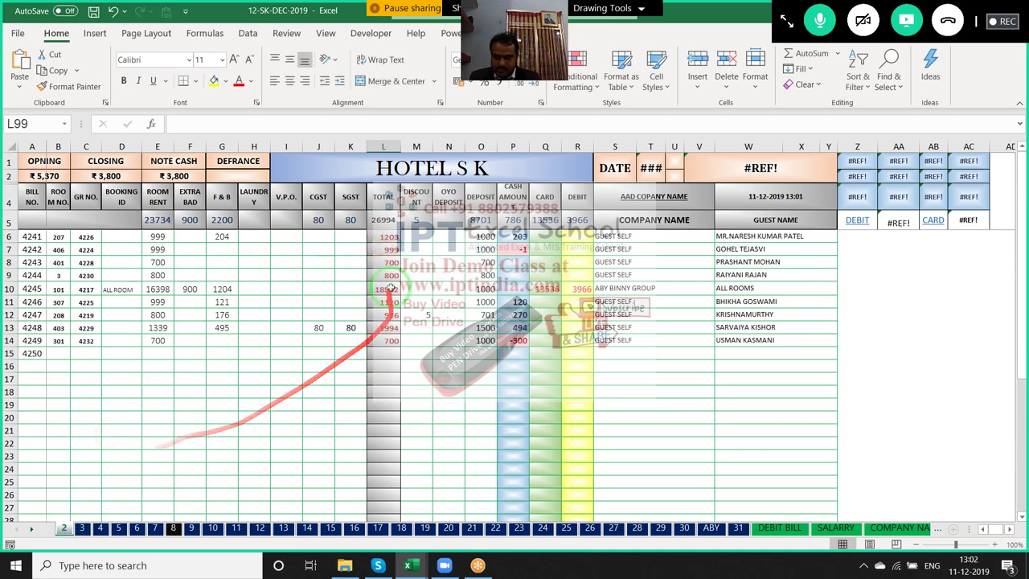
pyautogui.click(390, 275)
pyautogui.press('Up')
pyautogui.press('Up')
pyautogui.press('Up')
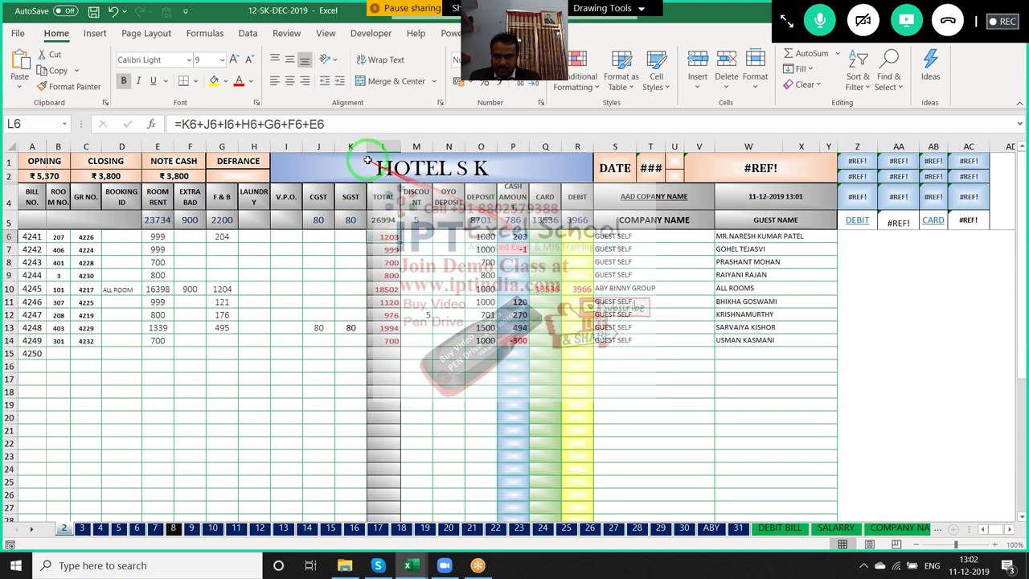
pyautogui.click(326, 124)
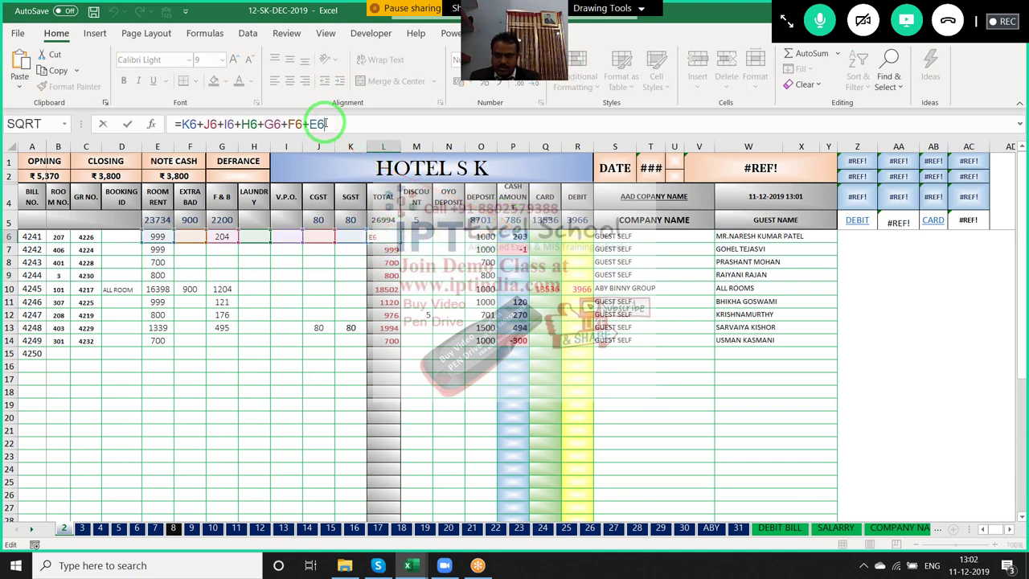
pyautogui.press('Escape')
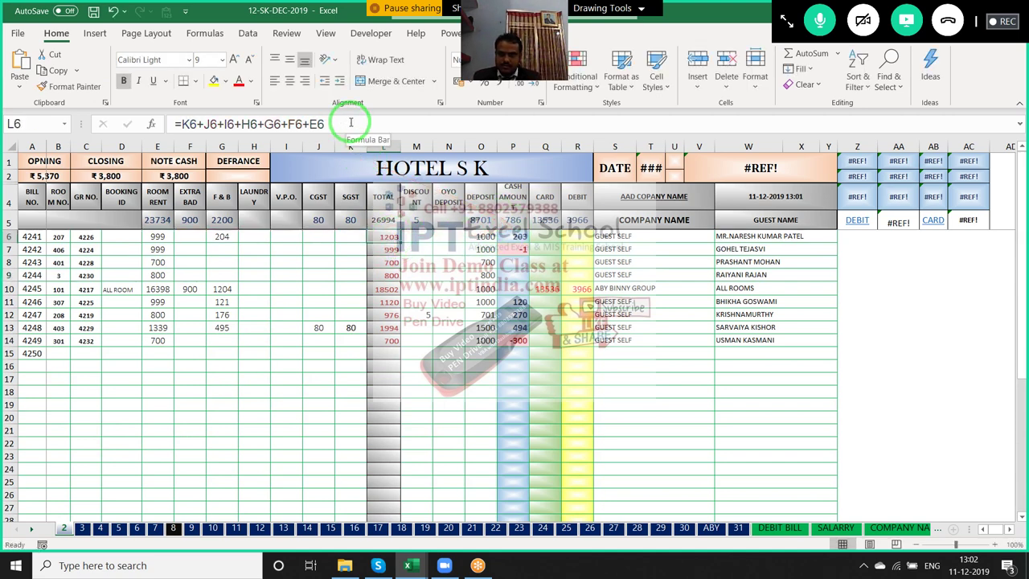
pyautogui.click(344, 121)
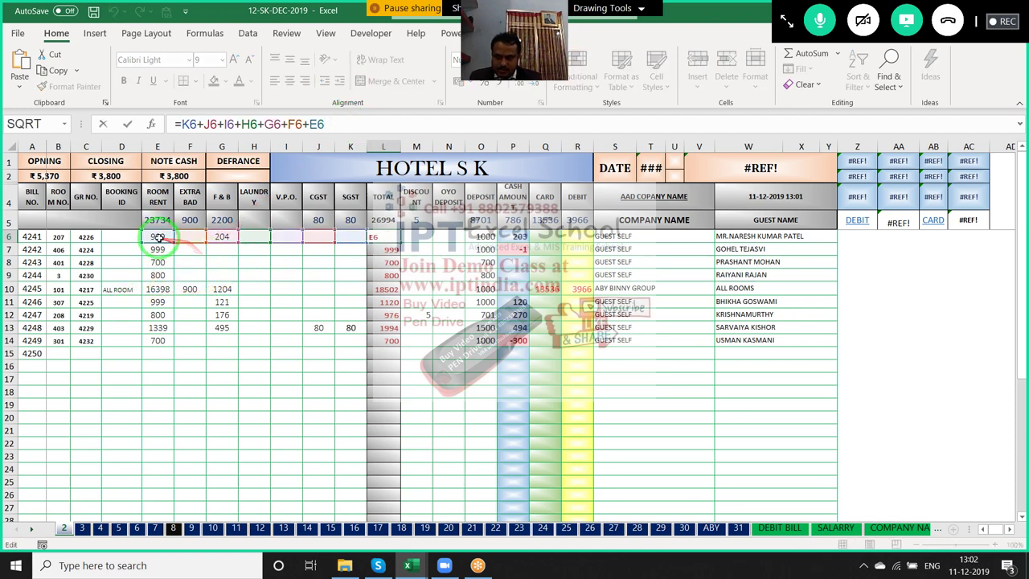
pyautogui.press('Escape')
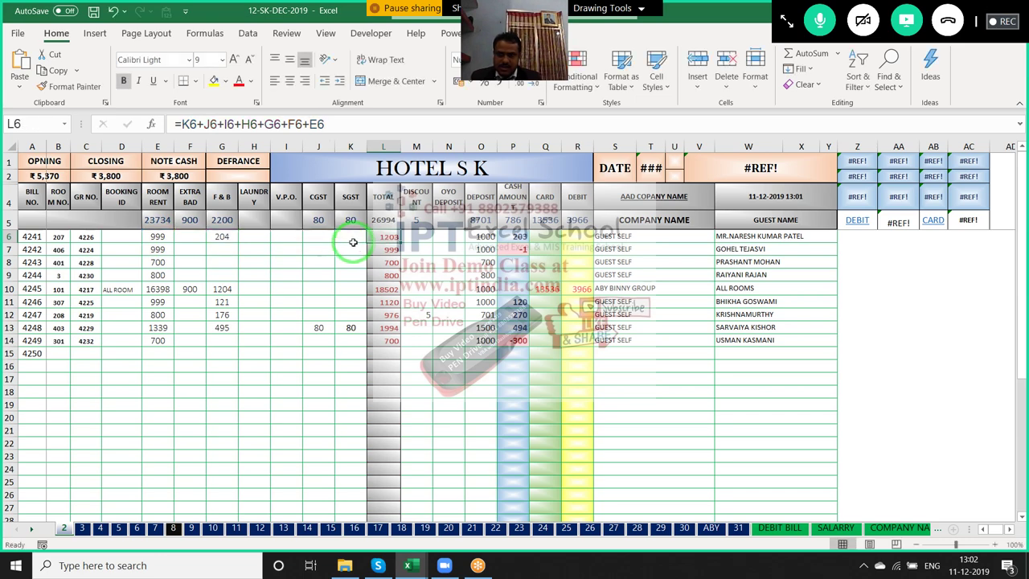
pyautogui.hotkey('ctrl', 'Tab')
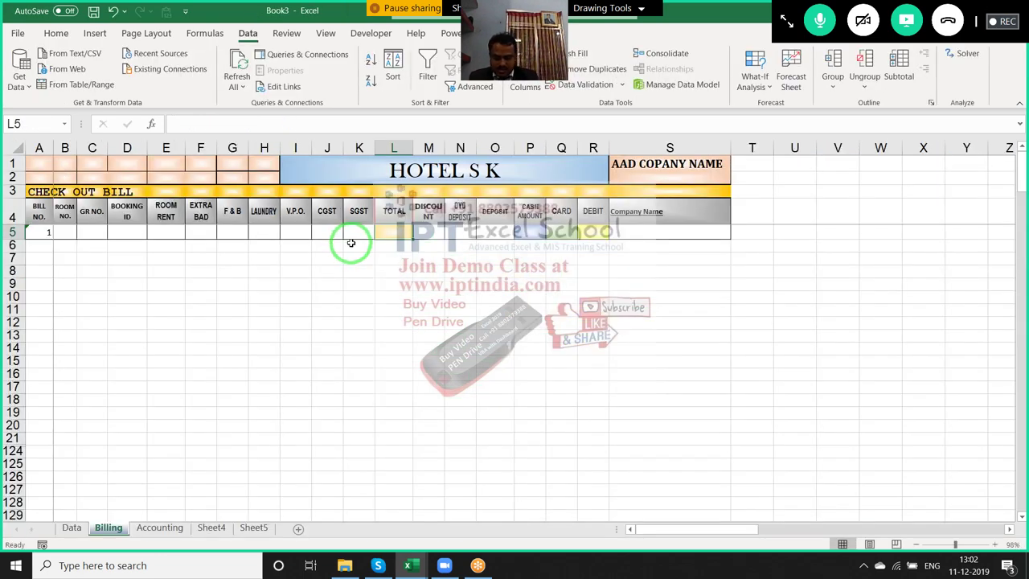
# Enter =SUM(E5:K5) in TOTAL cell L5 to add room rent through SGST
pyautogui.write('=sum')
pyautogui.press('Tab')
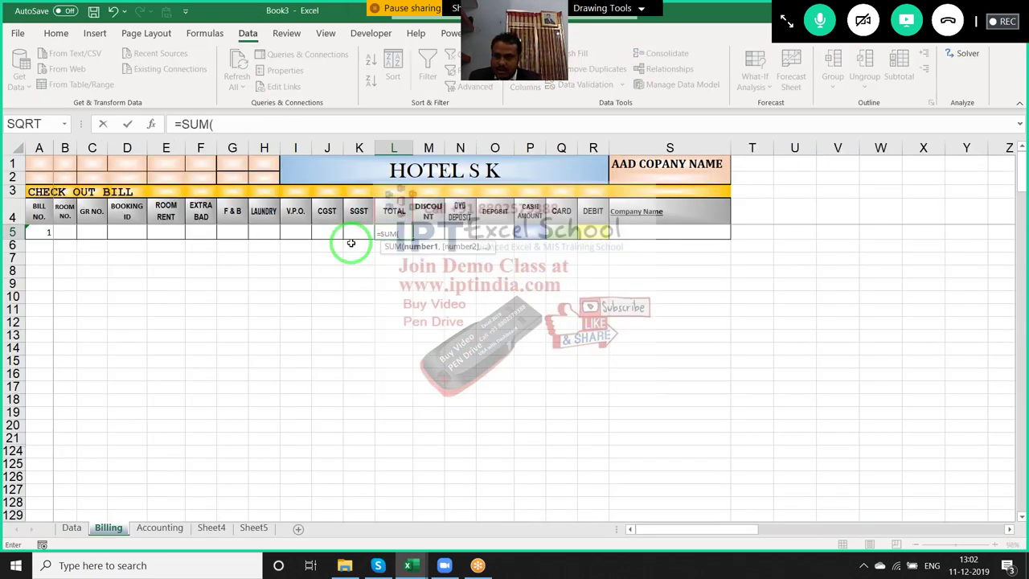
pyautogui.press('Left')
pyautogui.press('Left')
pyautogui.press('Left')
pyautogui.press('Left')
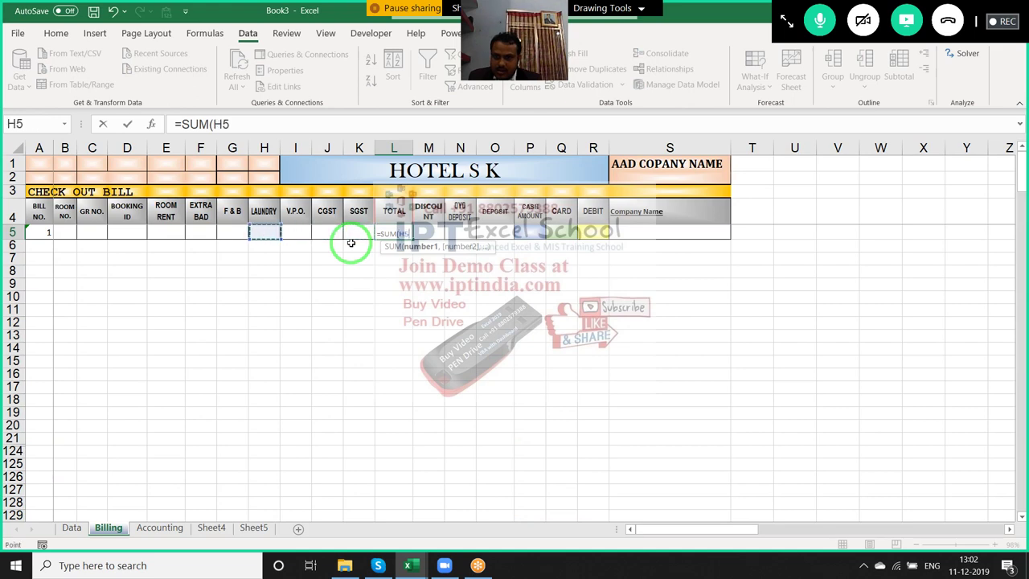
pyautogui.press('Left')
pyautogui.press('Left')
pyautogui.press('Left')
pyautogui.hotkey('shift', 'Right')
pyautogui.hotkey('shift', 'Right')
pyautogui.hotkey('shift', 'Right')
pyautogui.hotkey('shift', 'Right')
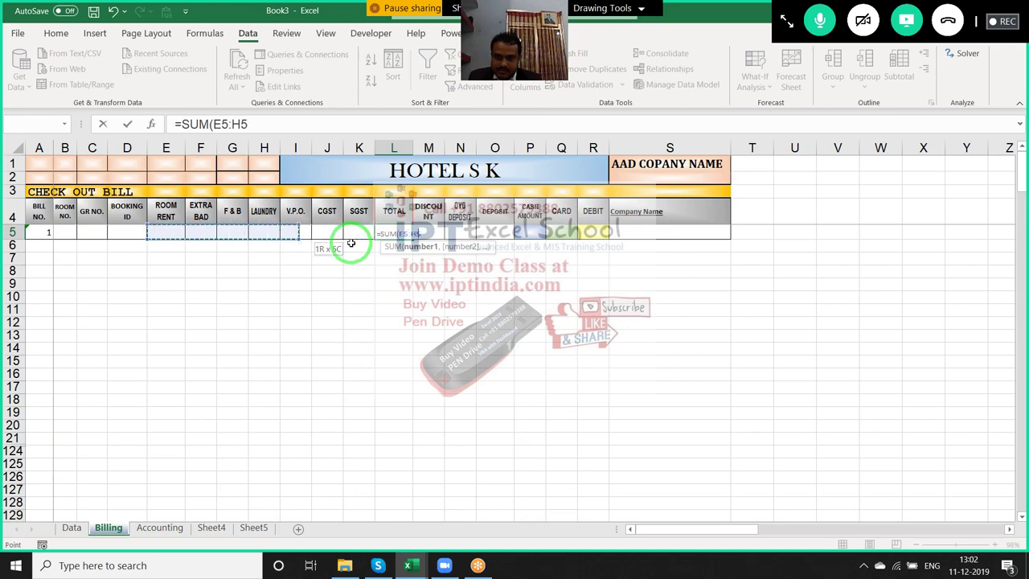
pyautogui.hotkey('shift', 'Right')
pyautogui.hotkey('shift', 'Right')
pyautogui.write(')')
pyautogui.hotkey('ctrl', 'Return')
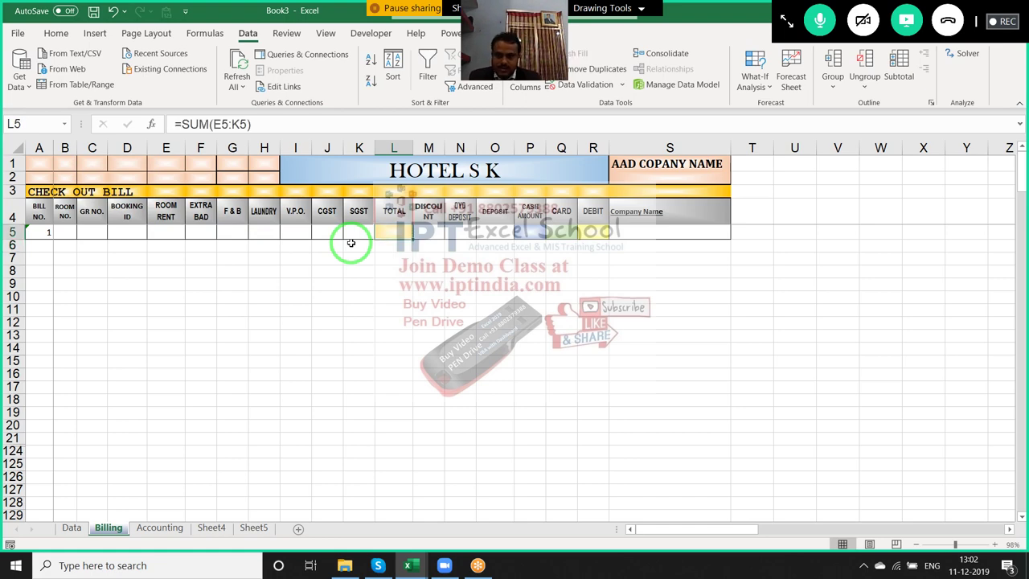
pyautogui.press('Right')
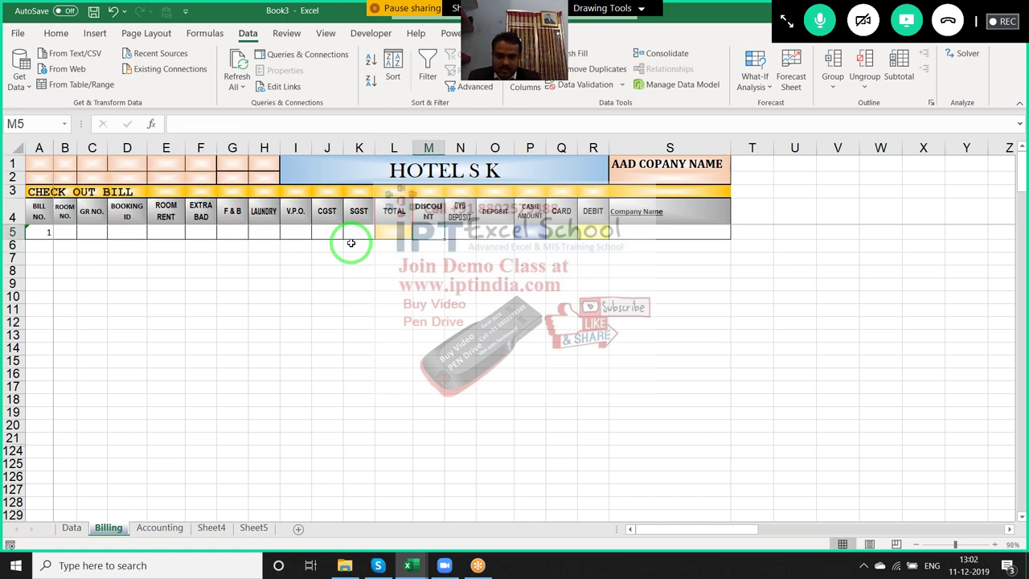
pyautogui.hotkey('alt', 'Tab')
pyautogui.press('Right')
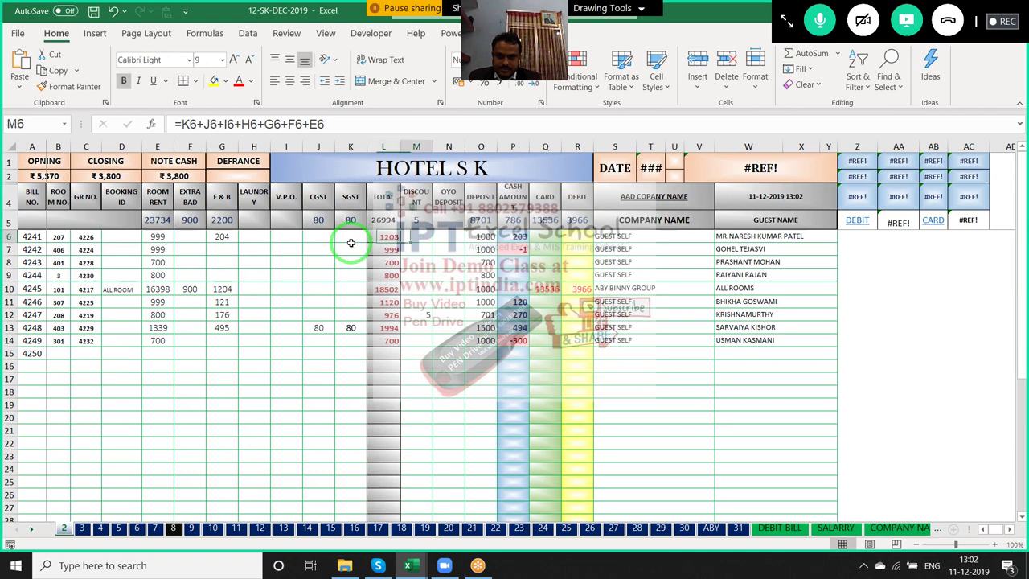
pyautogui.press('Right')
pyautogui.press('Right')
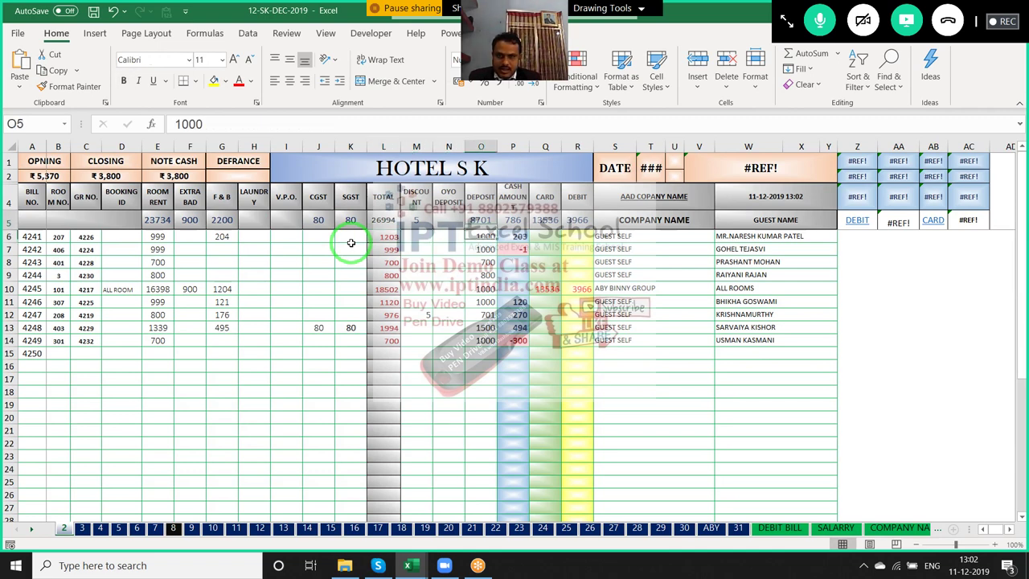
pyautogui.press('Up')
pyautogui.press('Up')
pyautogui.press('Up')
pyautogui.press('Down')
pyautogui.press('Down')
pyautogui.press('Down')
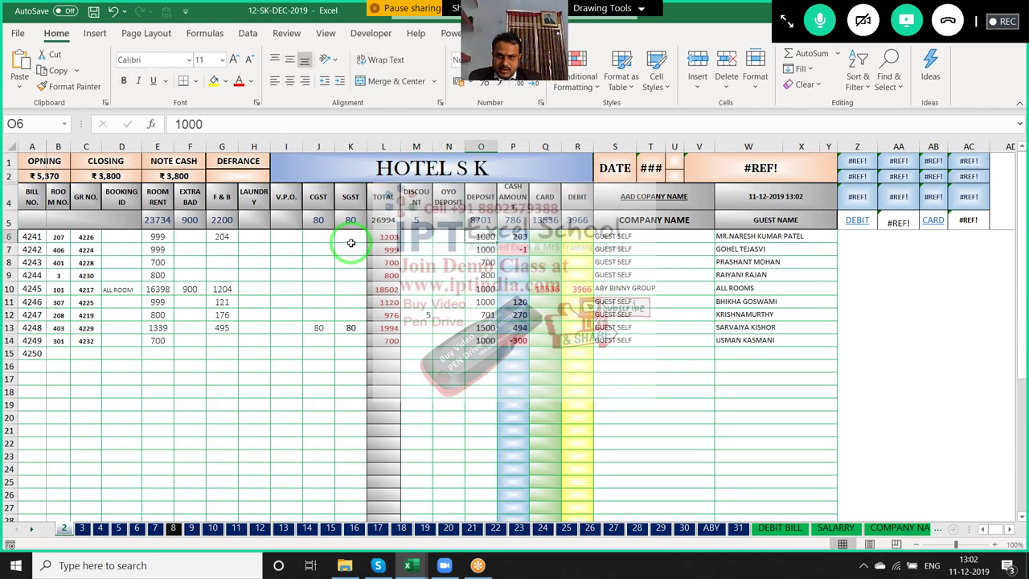
pyautogui.press('Right')
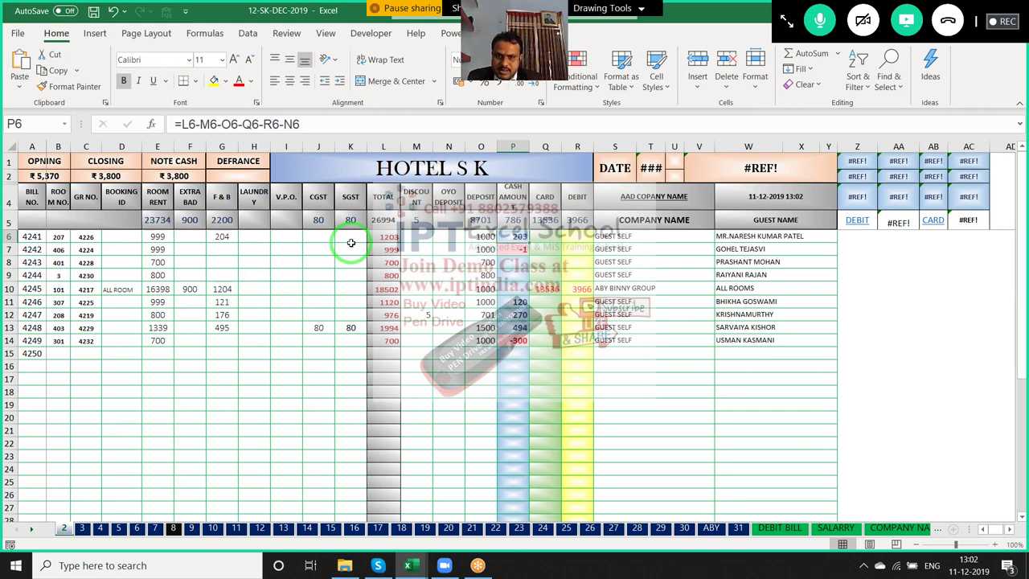
pyautogui.press('F2')
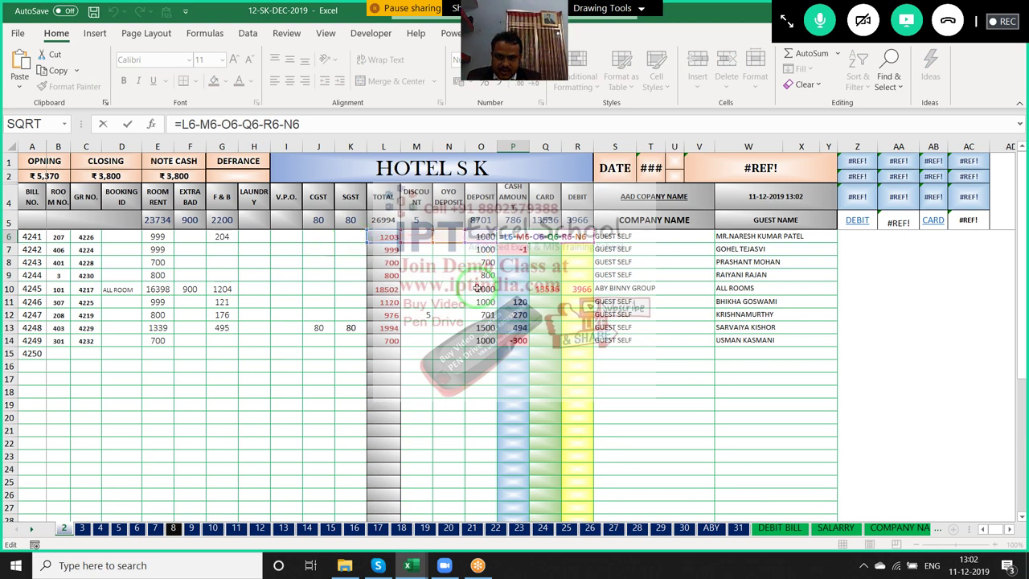
pyautogui.press('Escape')
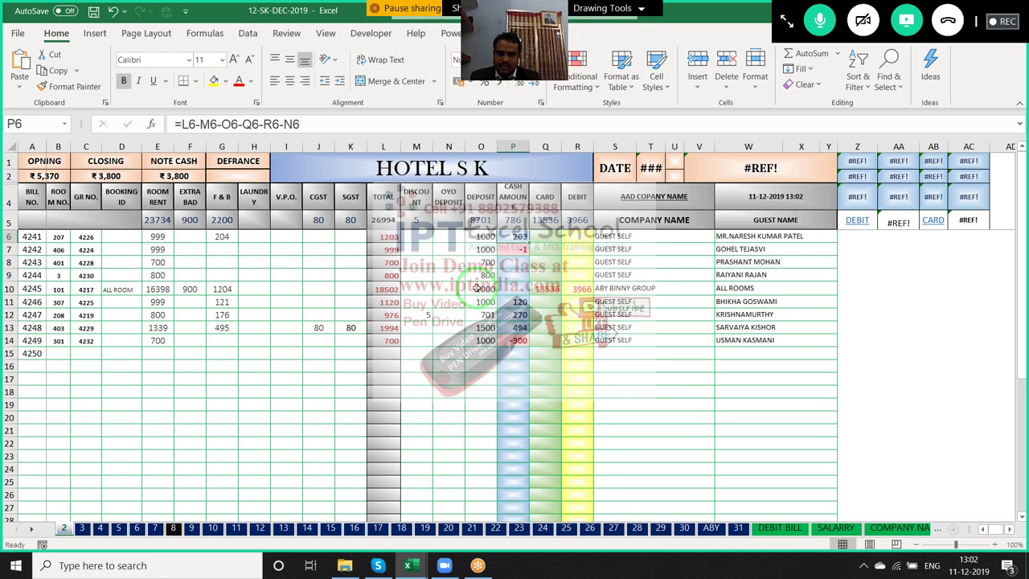
pyautogui.moveTo(415, 237); pyautogui.dragTo(473, 245)
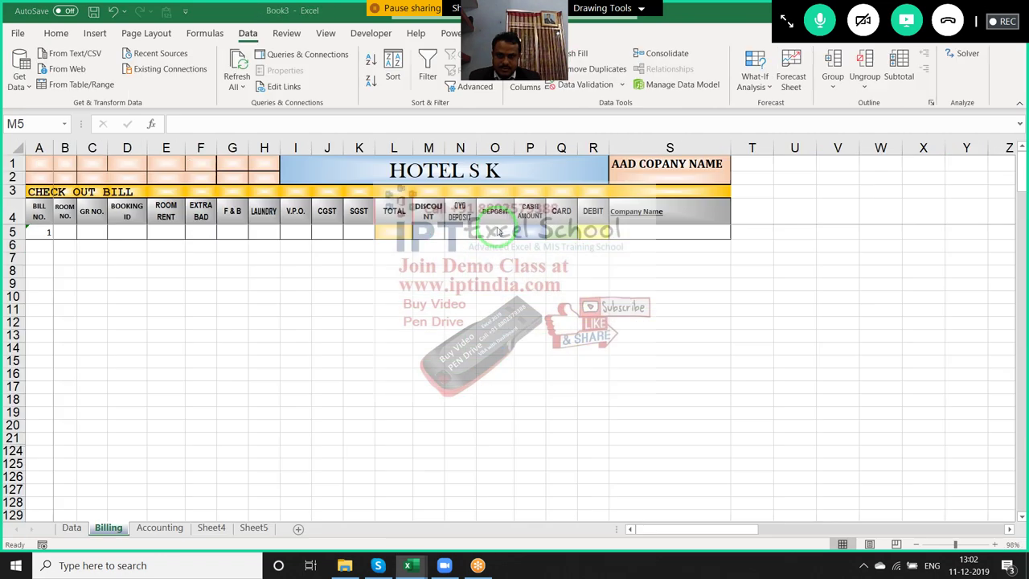
# Start a P5 formula, cancel it, and check 12-SK-DEC-2019's cash amount formula
pyautogui.hotkey('ctrl', 'Tab')
pyautogui.click(522, 232)
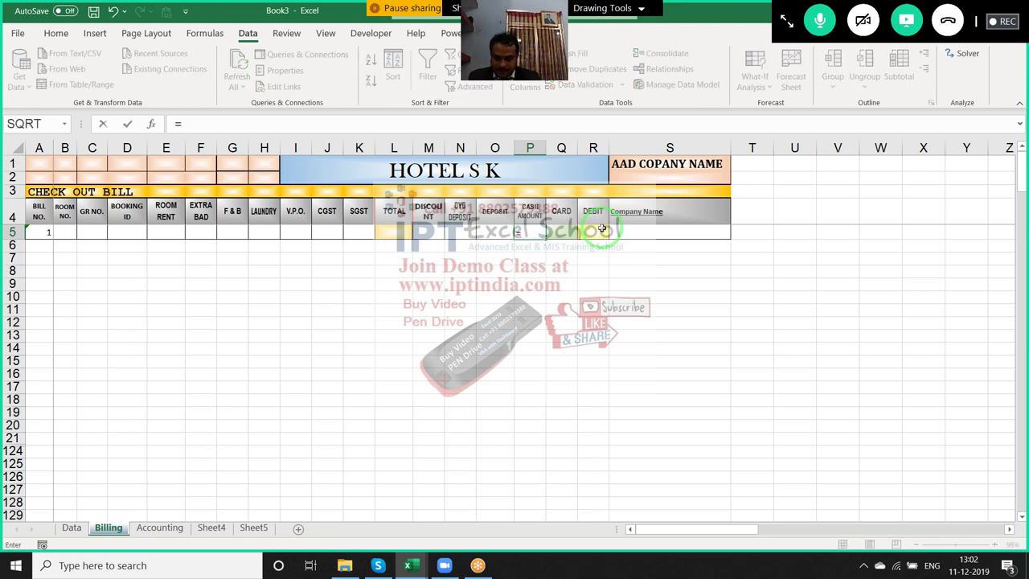
pyautogui.press('Left')
pyautogui.press('Left')
pyautogui.press('Left')
pyautogui.press('Left')
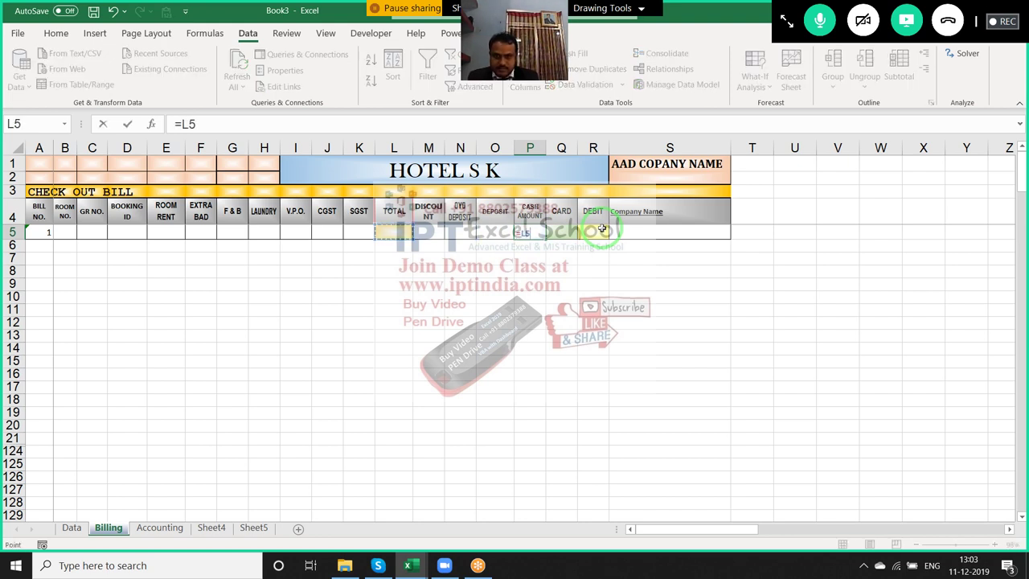
pyautogui.press('Escape')
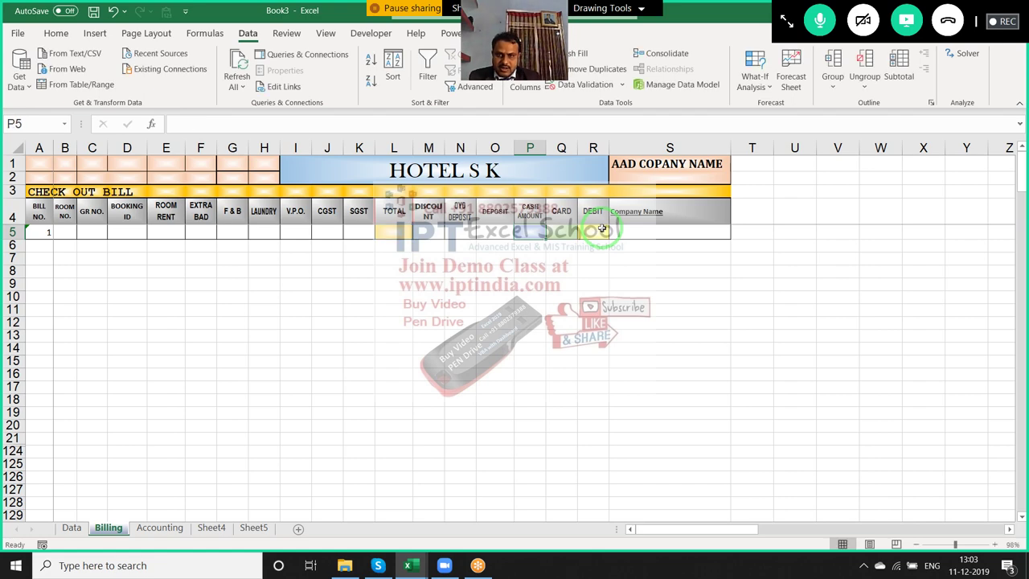
pyautogui.hotkey('ctrl', 'Tab')
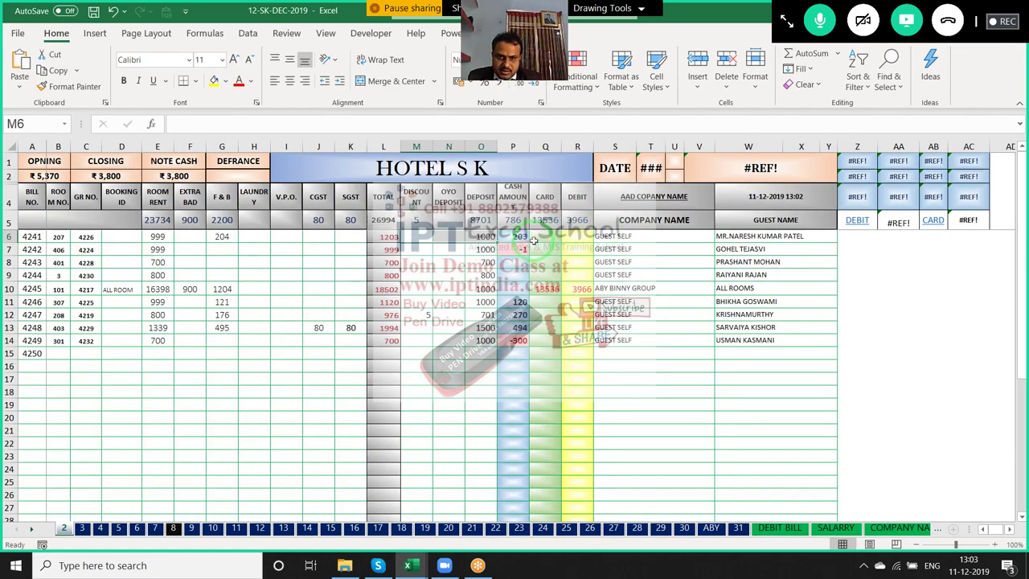
pyautogui.click(486, 237)
pyautogui.click(506, 236)
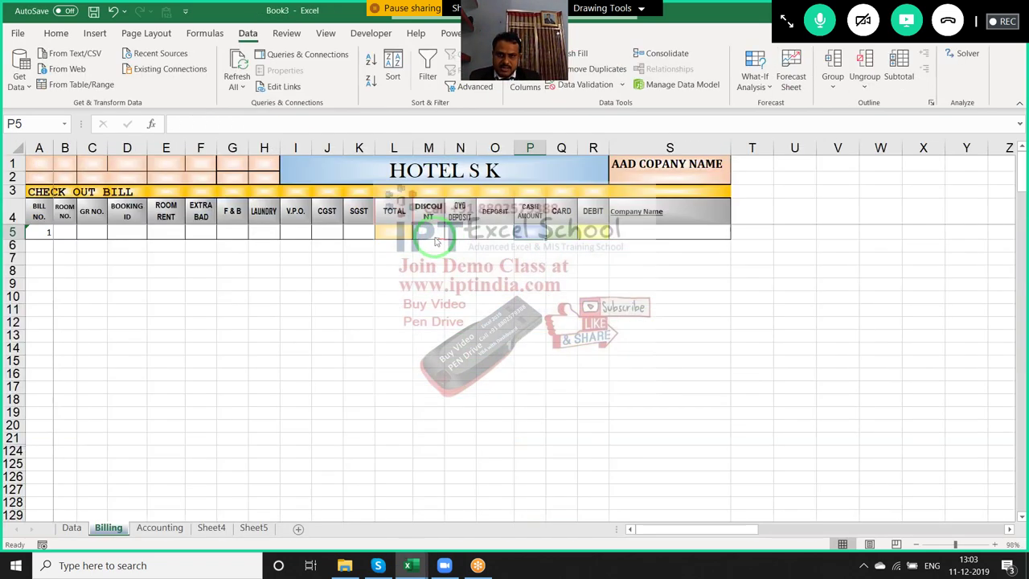
# Enter =L5-SUM(M5:O5) in CASH AMOUNT cell P5
pyautogui.write('=')
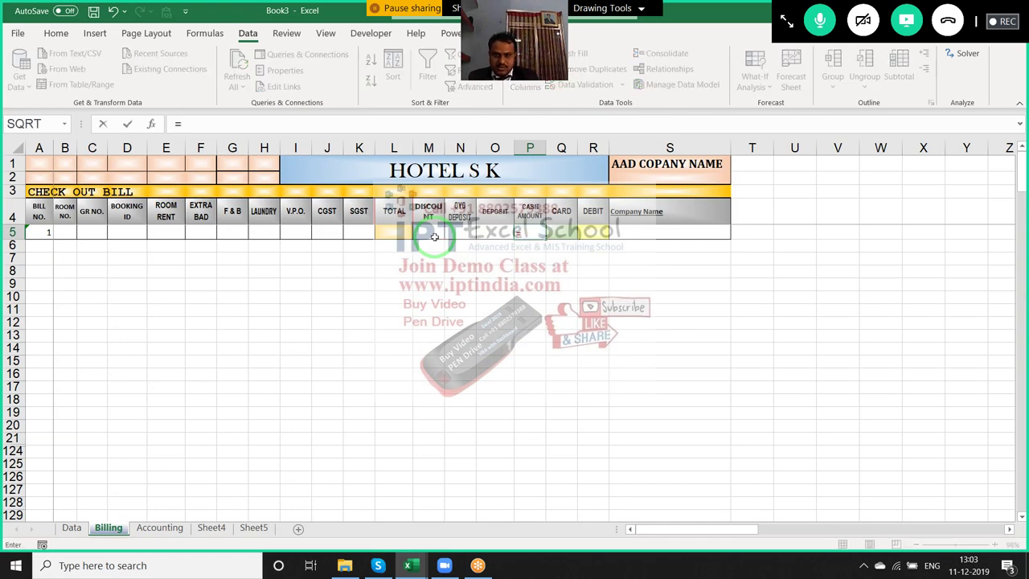
pyautogui.press('Left')
pyautogui.press('Left')
pyautogui.press('Left')
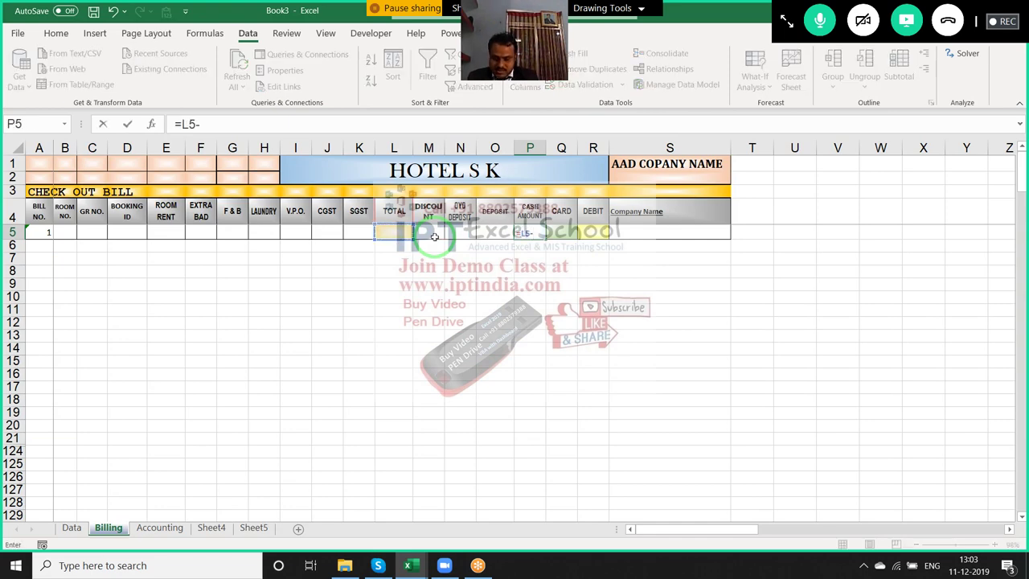
pyautogui.write('sum')
pyautogui.press('Tab')
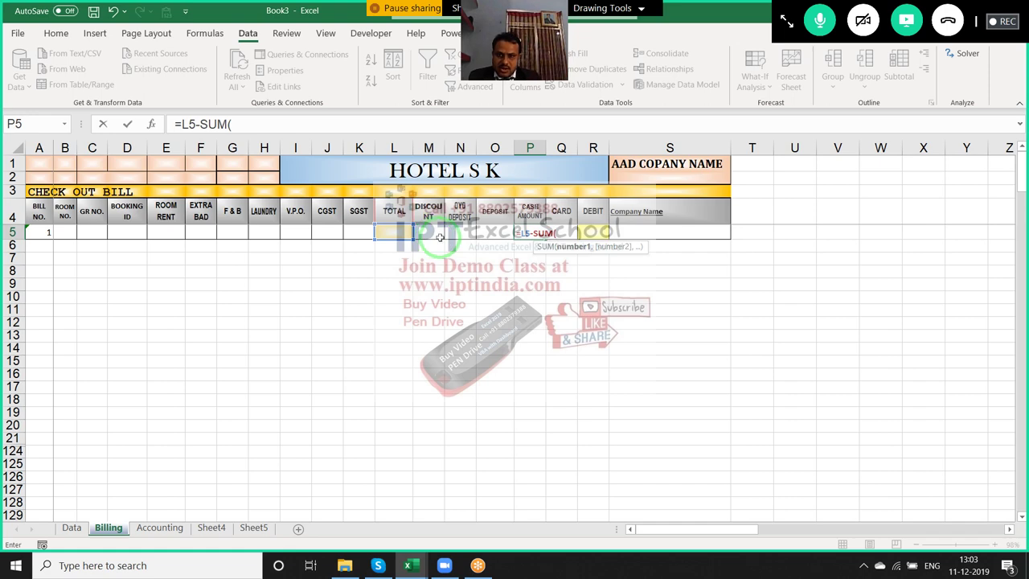
pyautogui.moveTo(440, 236); pyautogui.dragTo(487, 232)
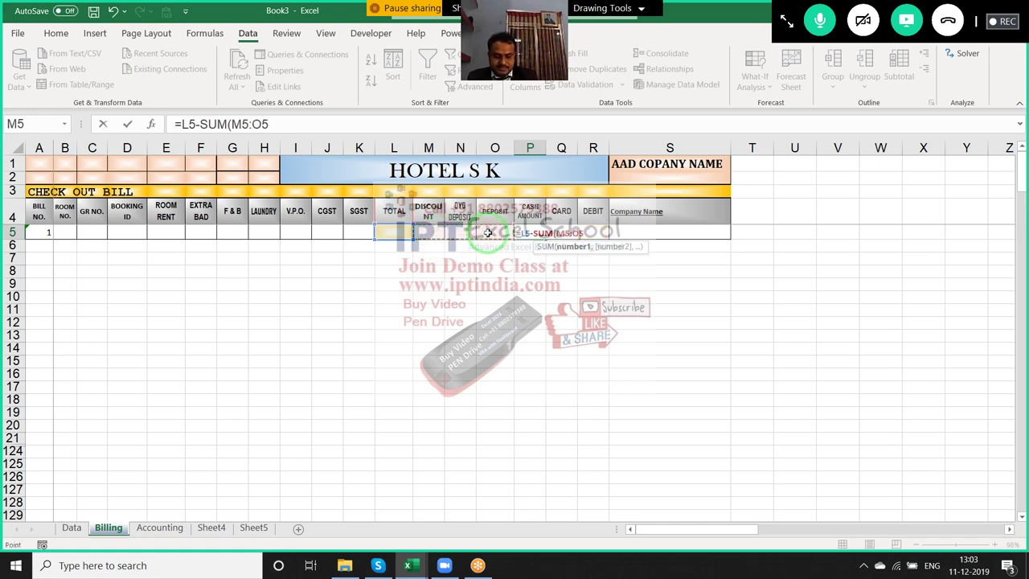
pyautogui.hotkey('ctrl', 'Return')
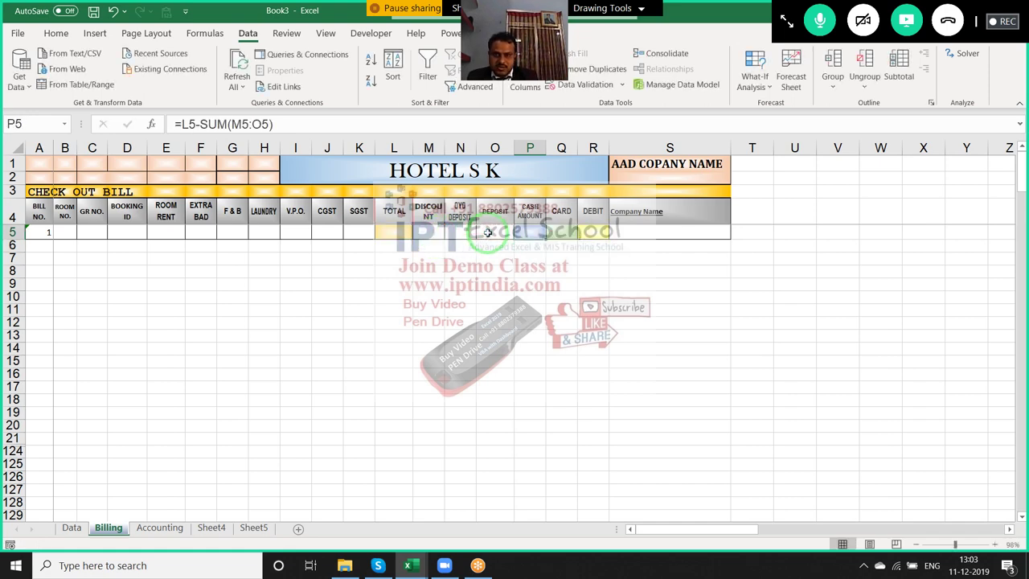
pyautogui.press('Right')
pyautogui.hotkey('ctrl', 'Tab')
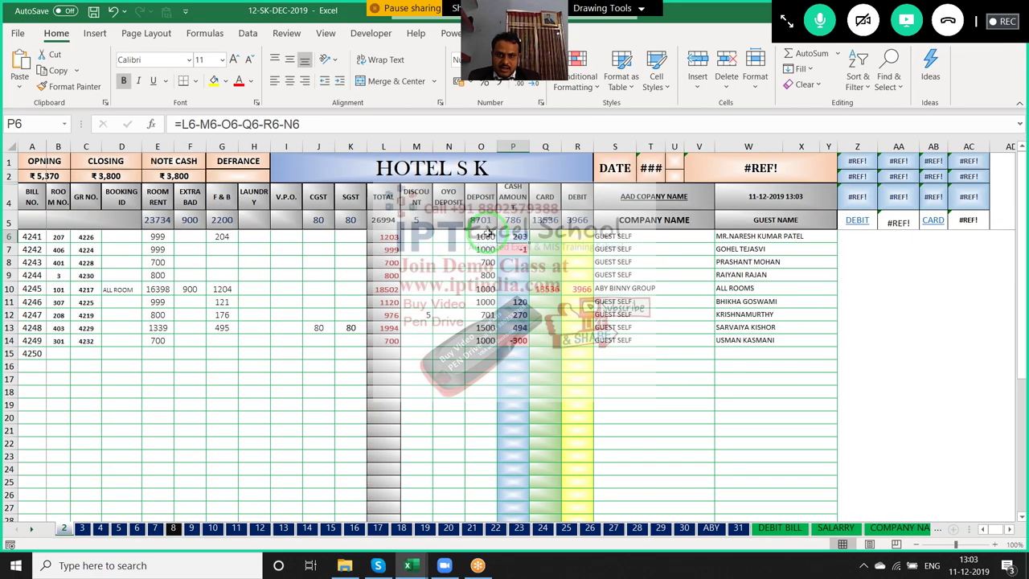
pyautogui.press('Right')
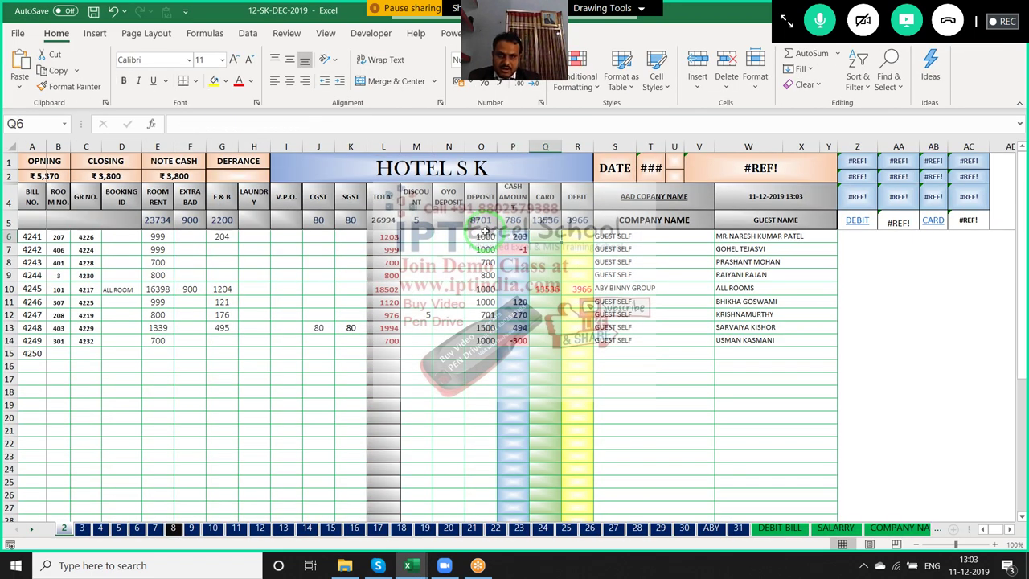
pyautogui.press('Right')
pyautogui.press('Left')
pyautogui.press('Left')
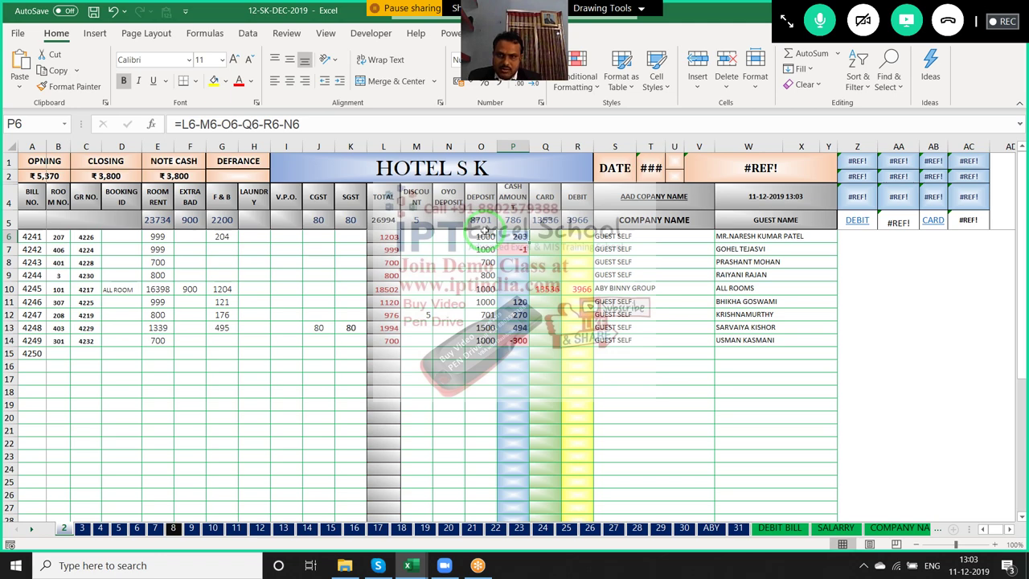
# Extend P5's cash formula to =L5-SUM(M5:O5)-SUM(Q5:R5) so card and debit amounts are subtracted
pyautogui.hotkey('alt', 'Tab')
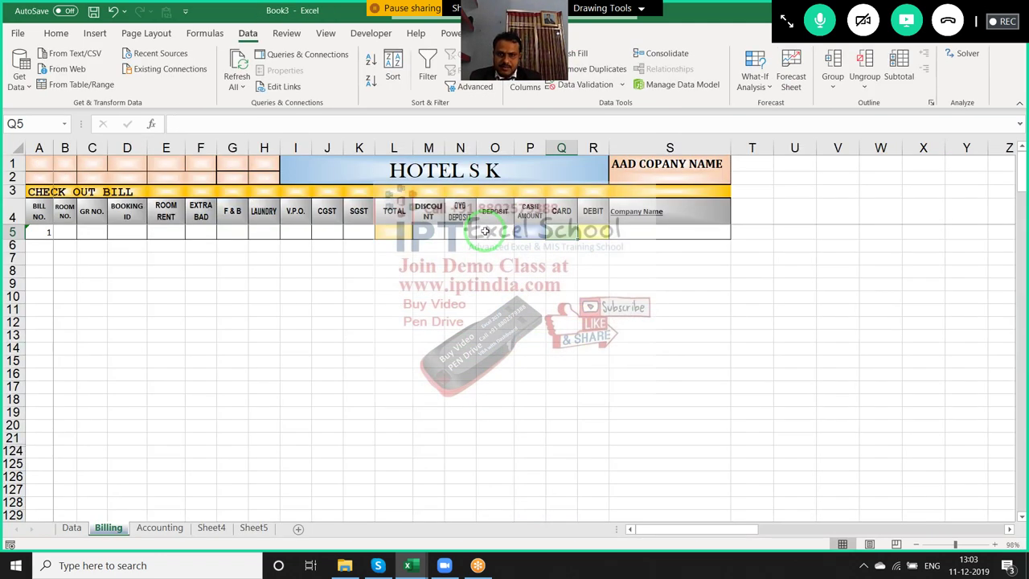
pyautogui.click(530, 232)
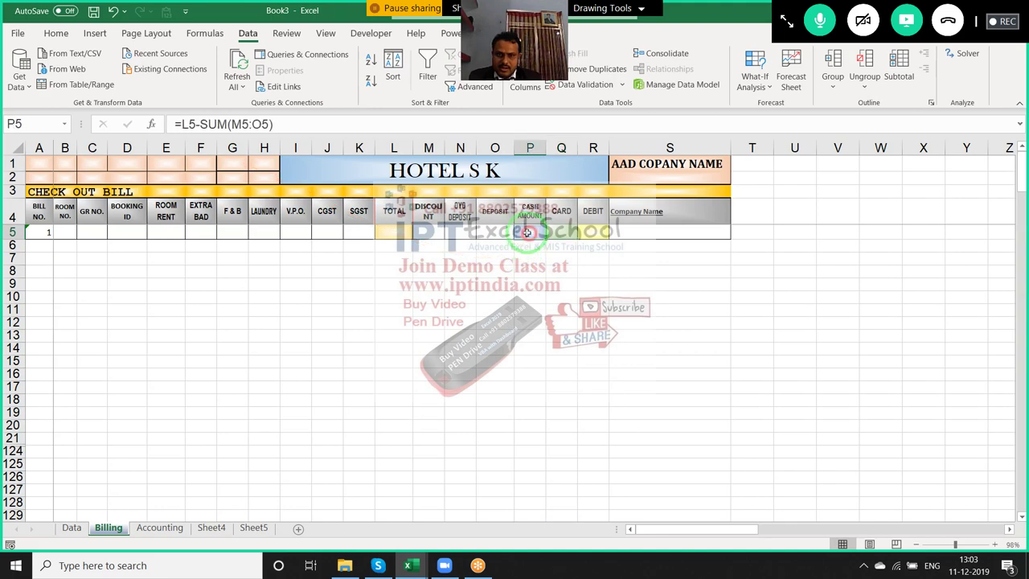
pyautogui.click(312, 125)
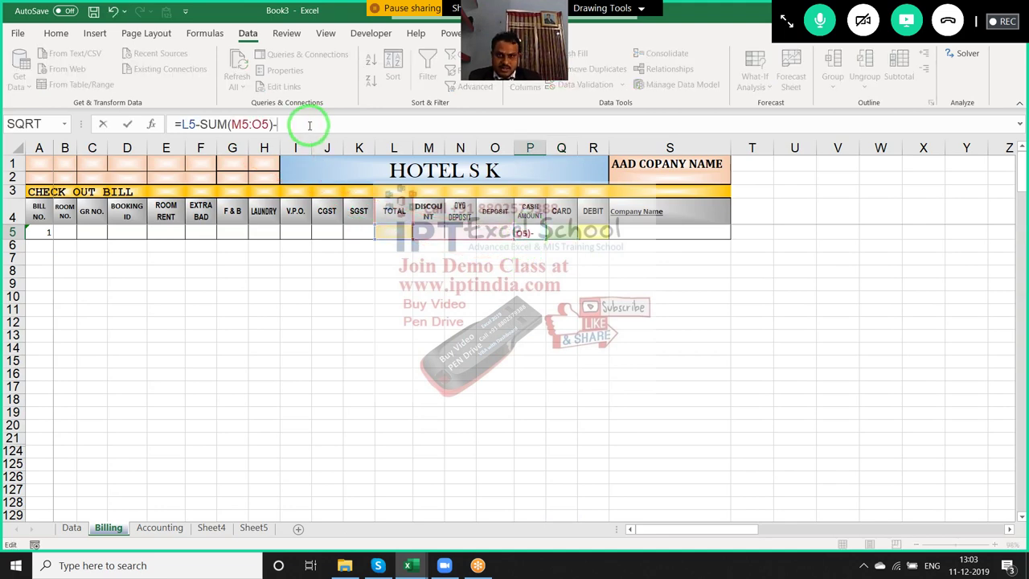
pyautogui.write('-sum')
pyautogui.press('Tab')
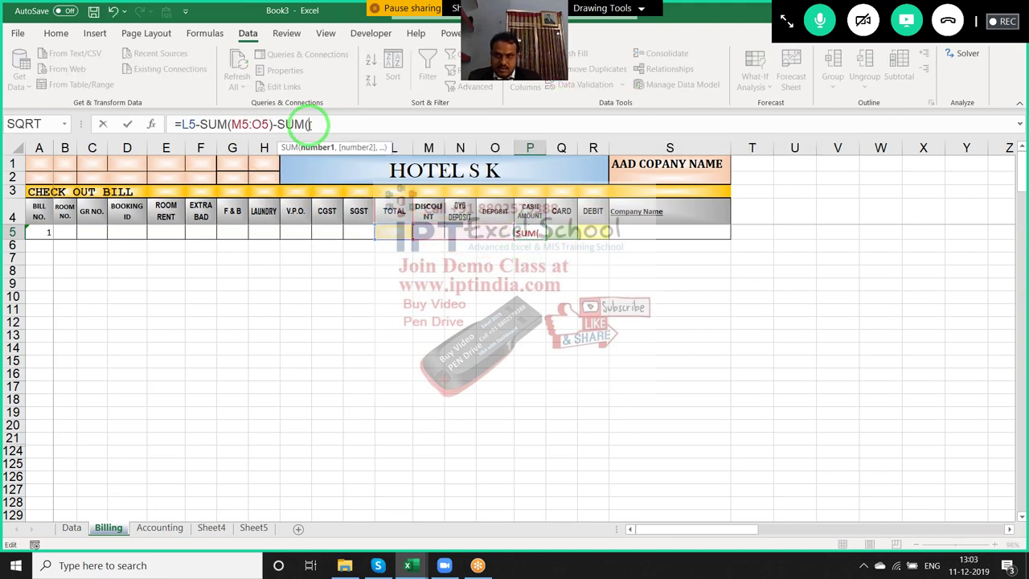
pyautogui.moveTo(561, 231); pyautogui.dragTo(581, 231)
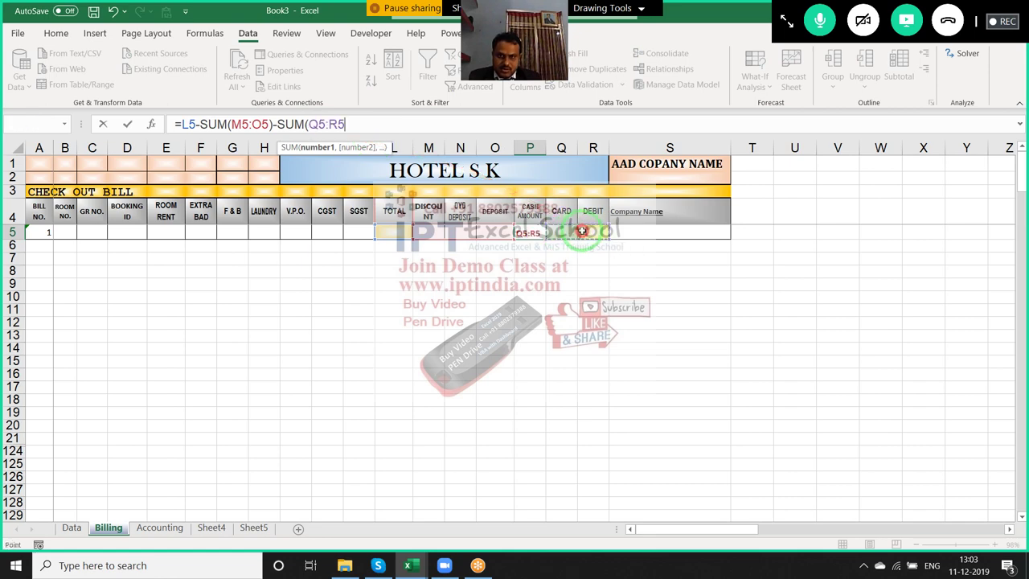
pyautogui.write(')')
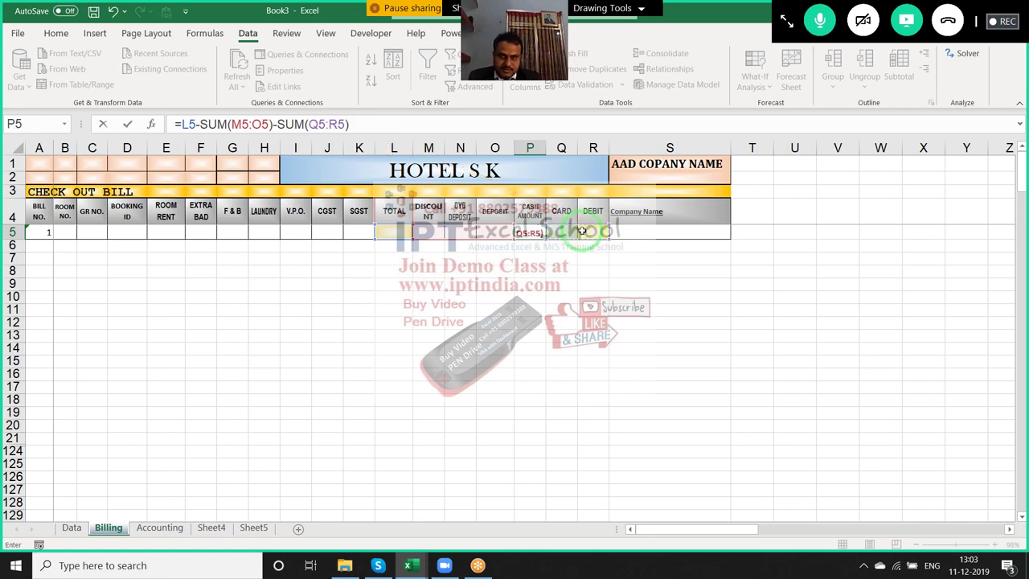
pyautogui.hotkey('ctrl', 'Return')
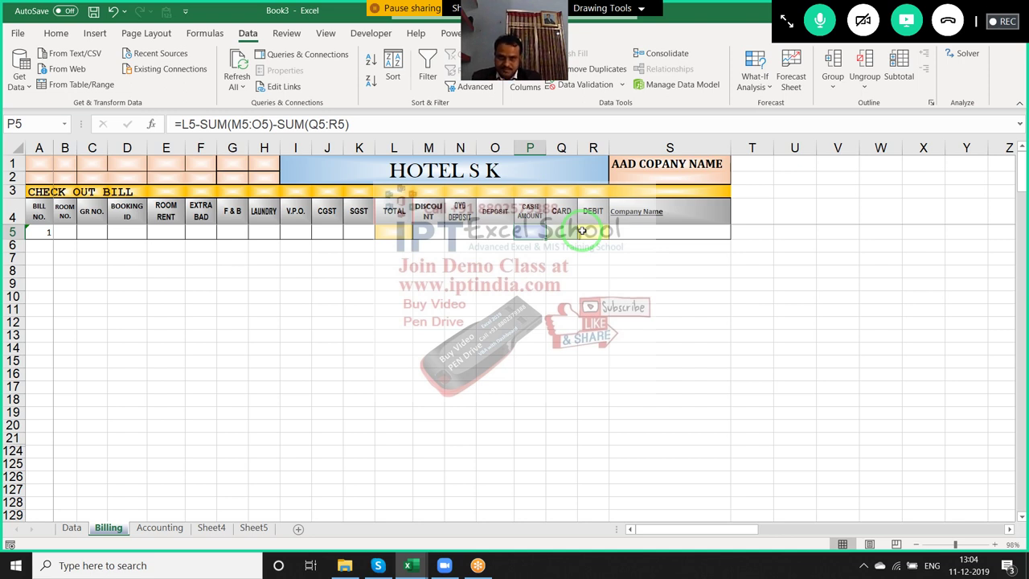
pyautogui.press('Right')
pyautogui.press('Right')
pyautogui.press('Right')
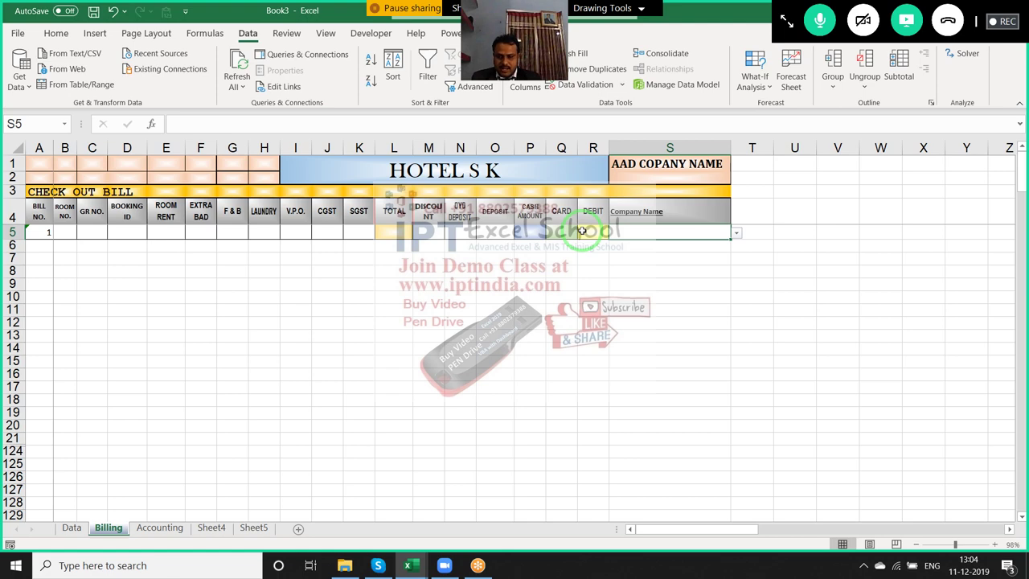
# Select columns A–E of the company table on 12-SK-DEC-2019's COMPANY NAME sheet
pyautogui.click(213, 528)
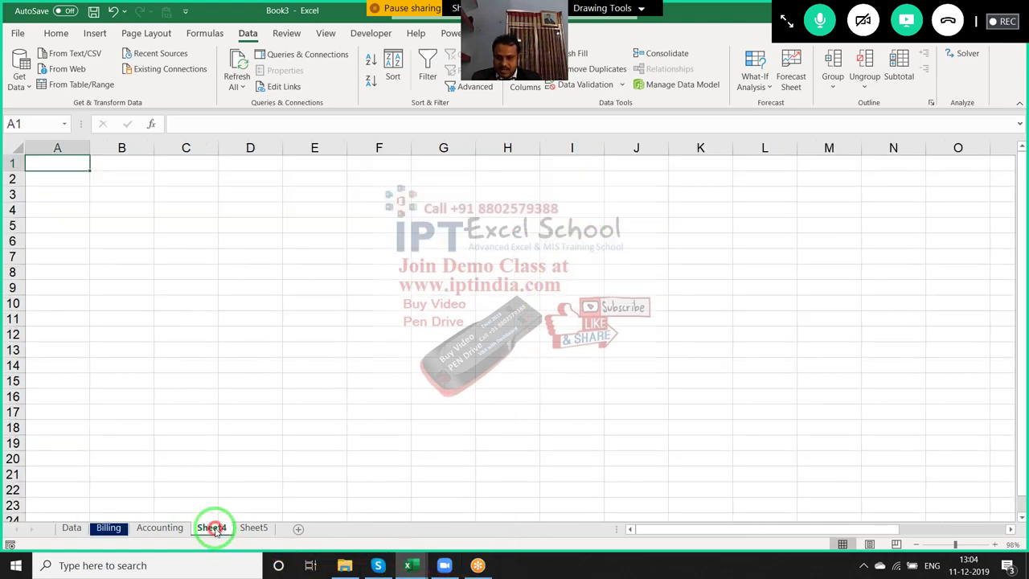
pyautogui.hotkey('ctrl', 'Tab')
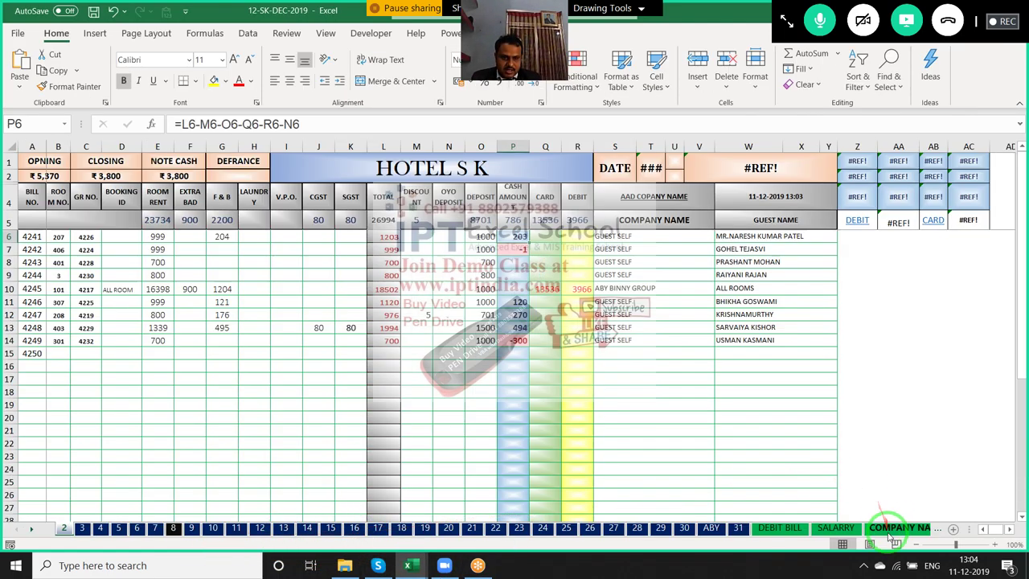
pyautogui.click(897, 529)
pyautogui.click(161, 354)
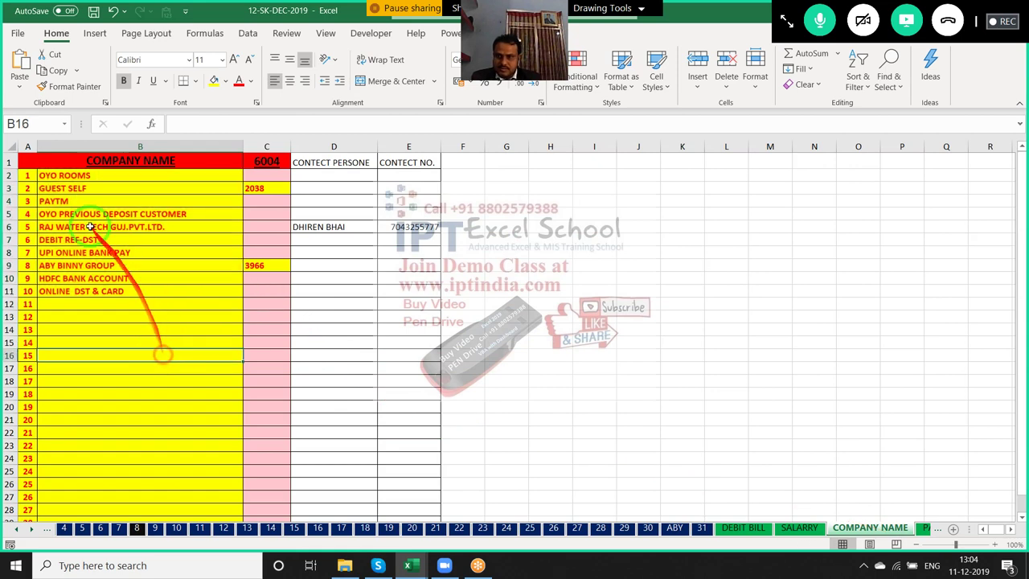
pyautogui.moveTo(27, 146)
pyautogui.mouseDown()
pyautogui.moveTo(404, 146)
pyautogui.moveTo(402, 156)
pyautogui.mouseUp()
# Paste the company table into Book3's Sheet4 at A1 and return to Billing
pyautogui.hotkey('ctrl', 'Tab')
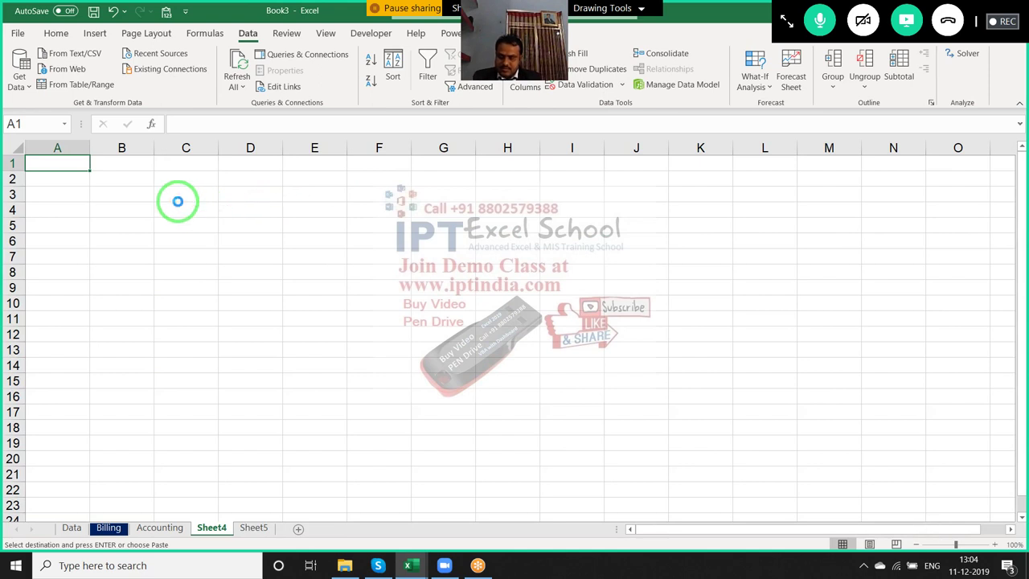
pyautogui.hotkey('ctrl', 'v')
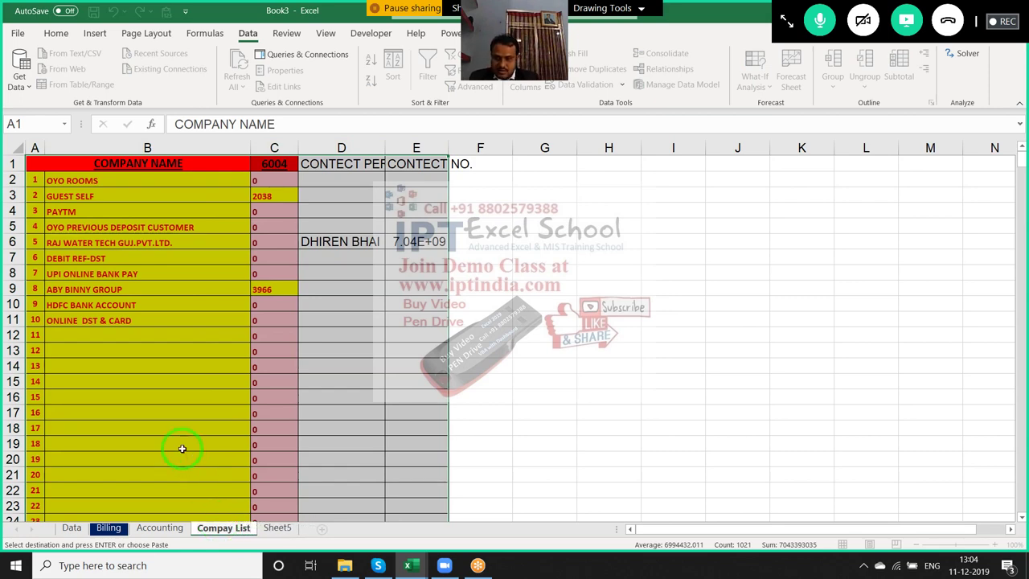
pyautogui.click(127, 436)
pyautogui.click(108, 527)
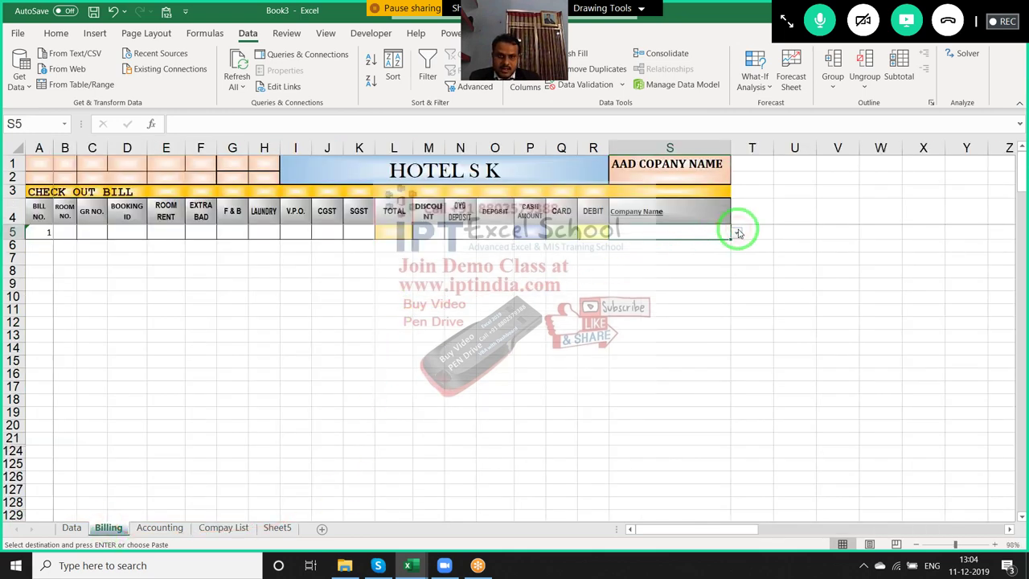
# Add a list validation to S5 sourced from ='Compay List'!$B$2:$B$143 and check its dropdown
pyautogui.click(229, 296)
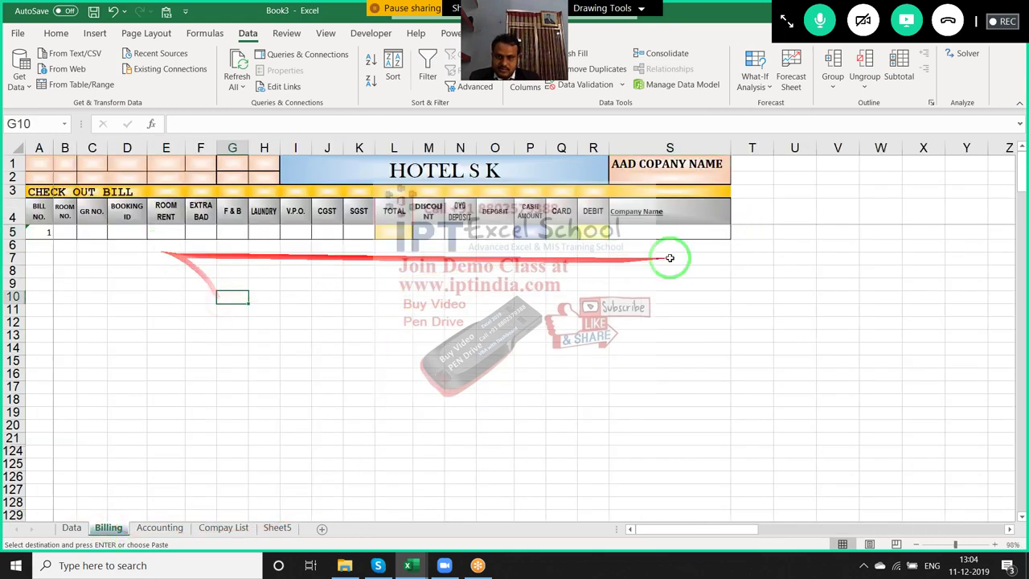
pyautogui.click(698, 233)
pyautogui.rightClick(698, 233)
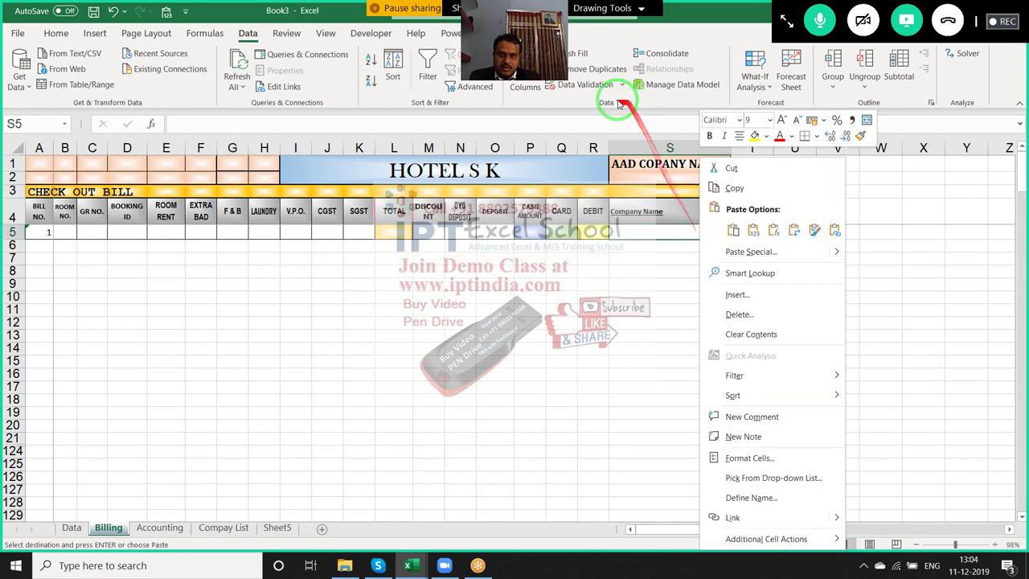
pyautogui.click(314, 7)
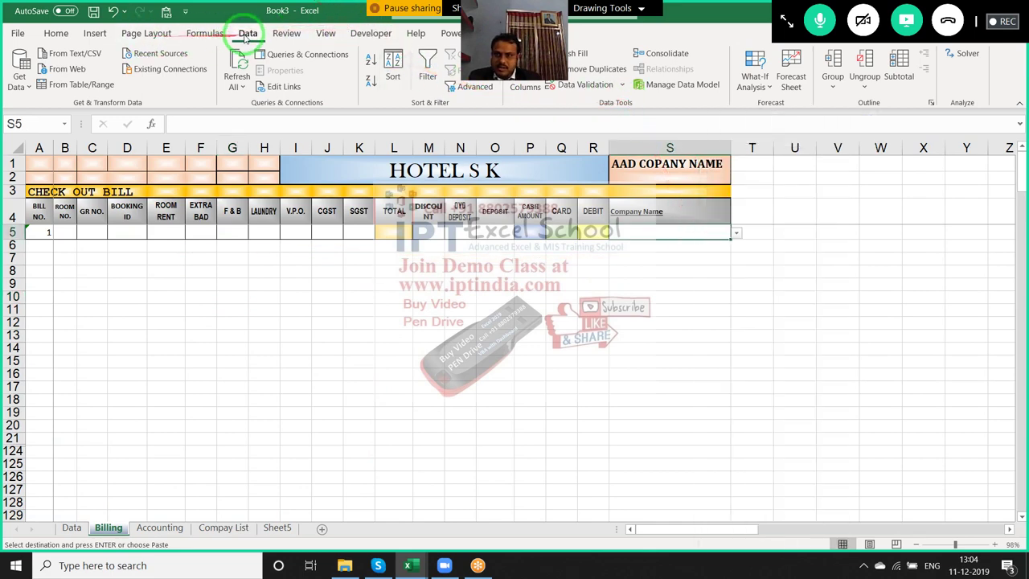
pyautogui.click(570, 87)
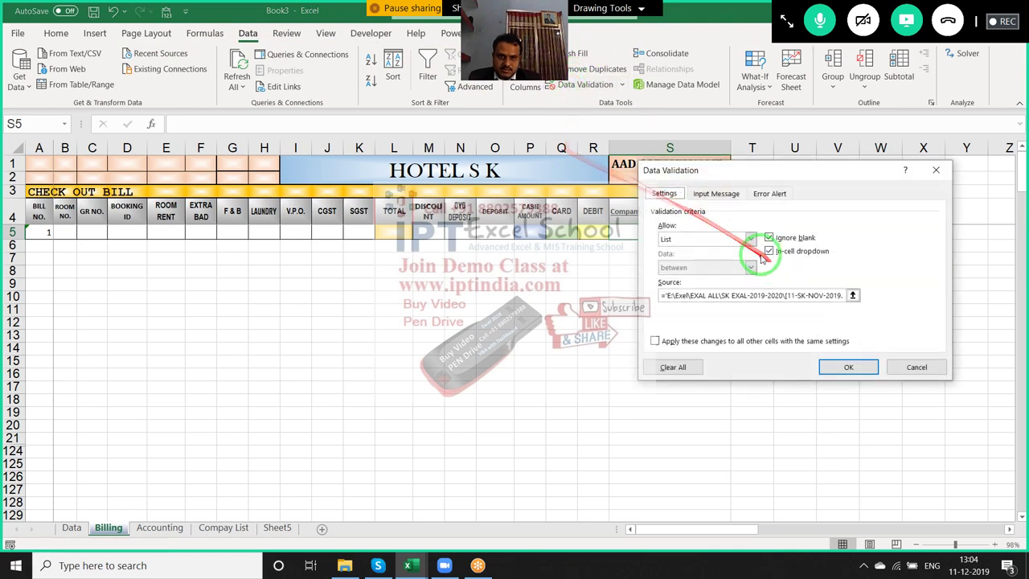
pyautogui.click(852, 295)
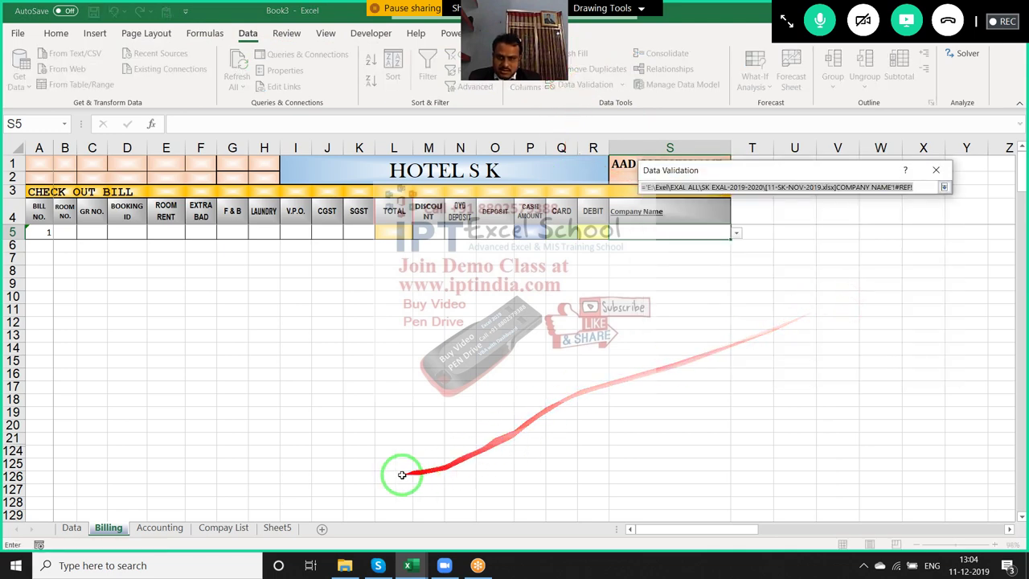
pyautogui.click(223, 527)
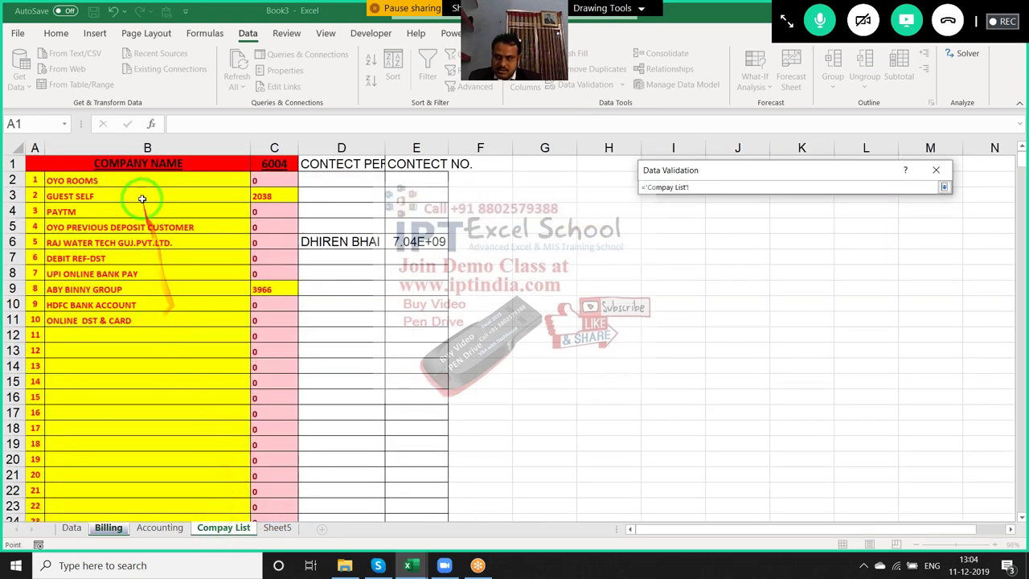
pyautogui.moveTo(138, 182)
pyautogui.mouseDown()
pyautogui.moveTo(124, 572)
pyautogui.moveTo(116, 515)
pyautogui.mouseUp()
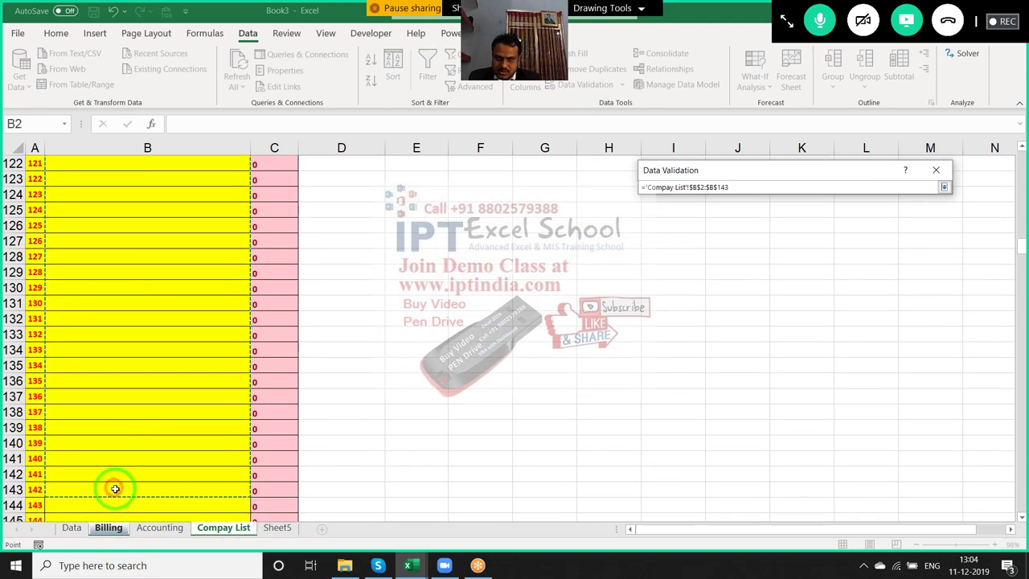
pyautogui.moveTo(117, 515); pyautogui.dragTo(116, 488)
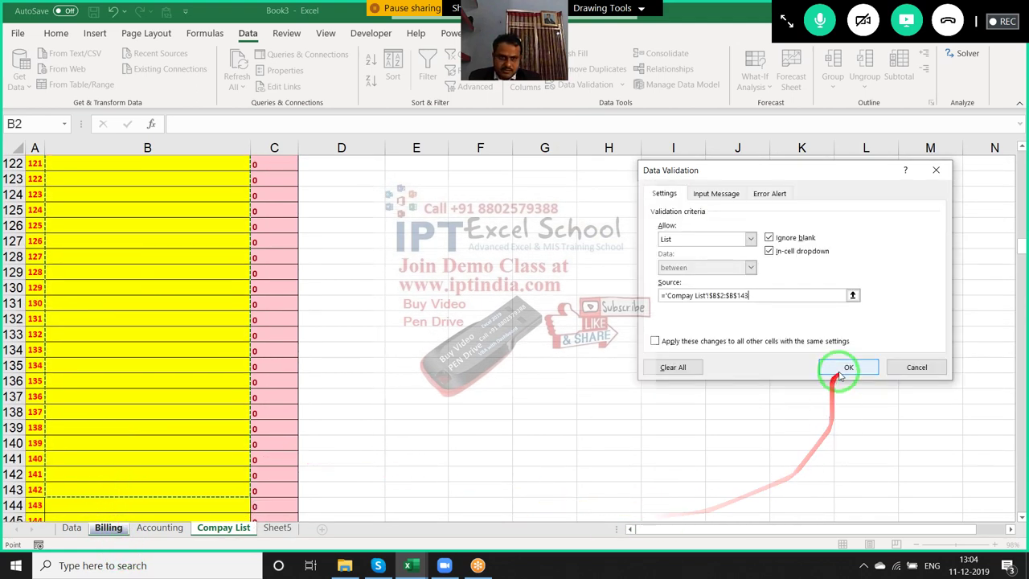
pyautogui.click(846, 366)
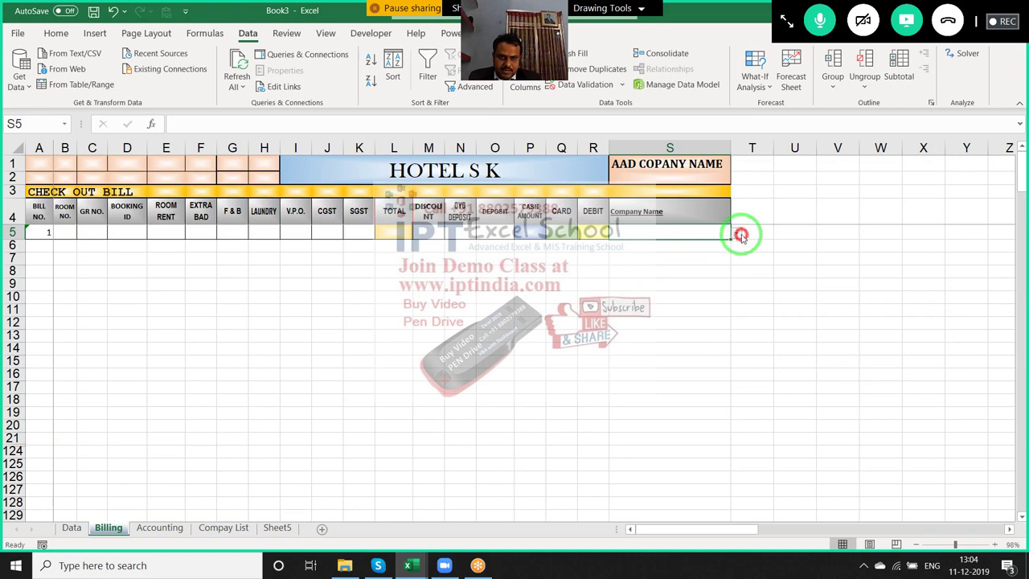
pyautogui.click(736, 232)
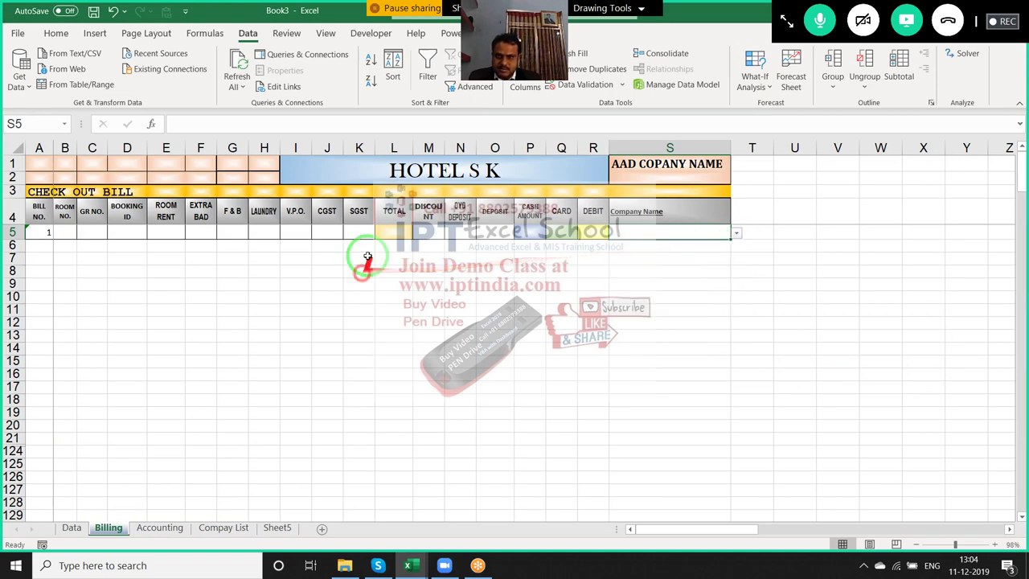
# Close the S5 company dropdown and look through the Formulas and Page Layout ribbon tabs
pyautogui.moveTo(446, 241); pyautogui.dragTo(227, 28)
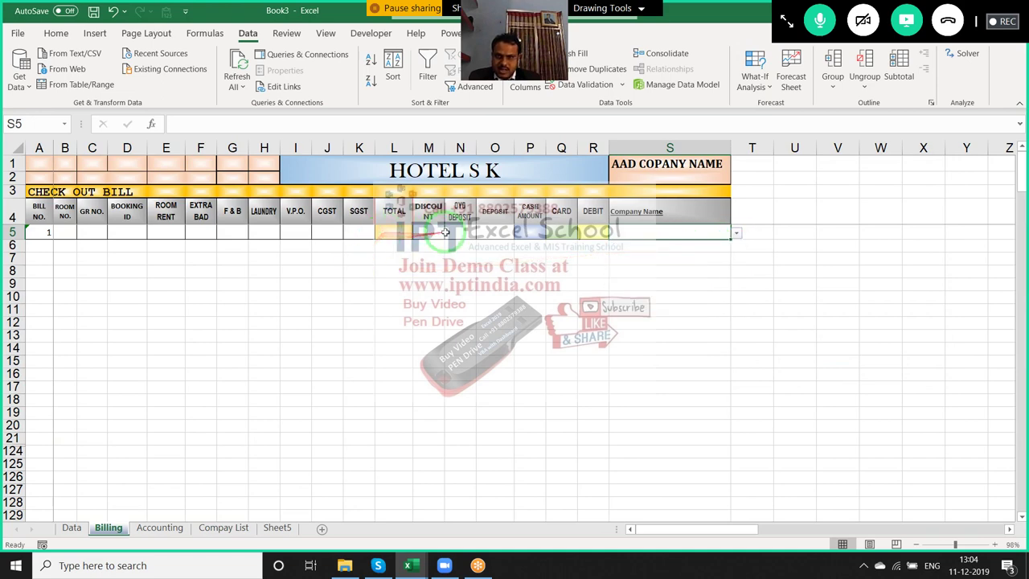
pyautogui.click(204, 32)
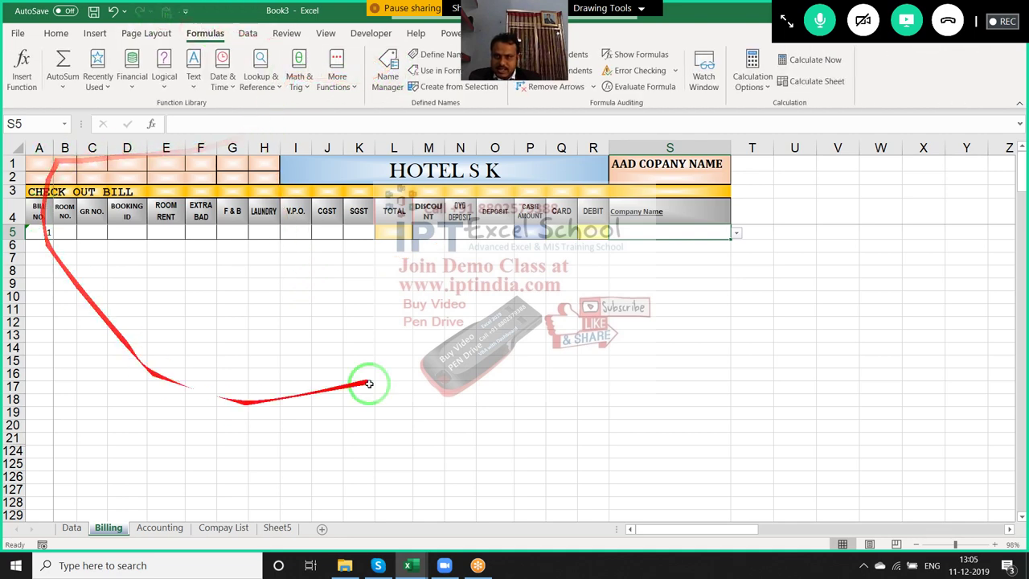
pyautogui.click(146, 33)
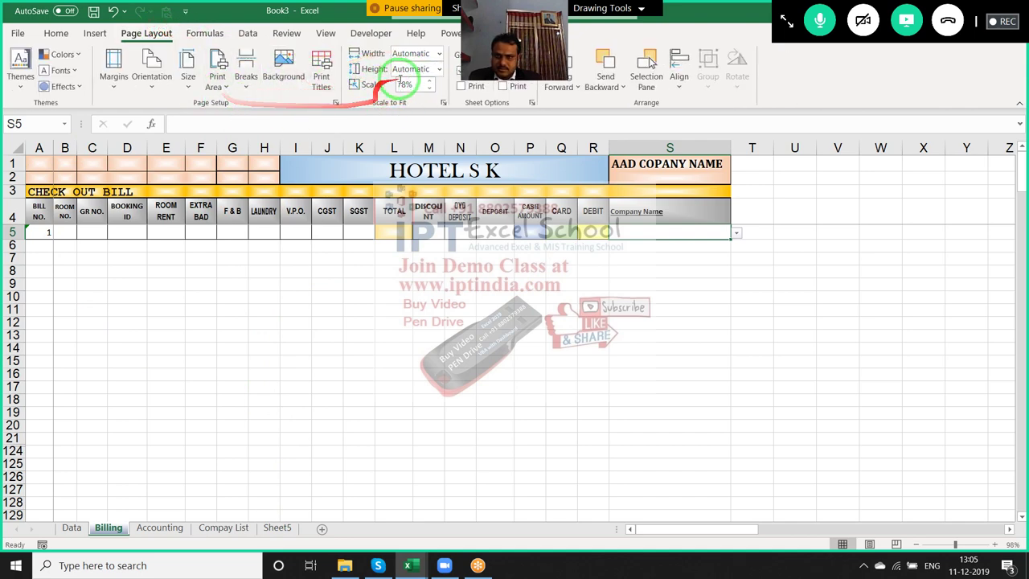
pyautogui.click(615, 283)
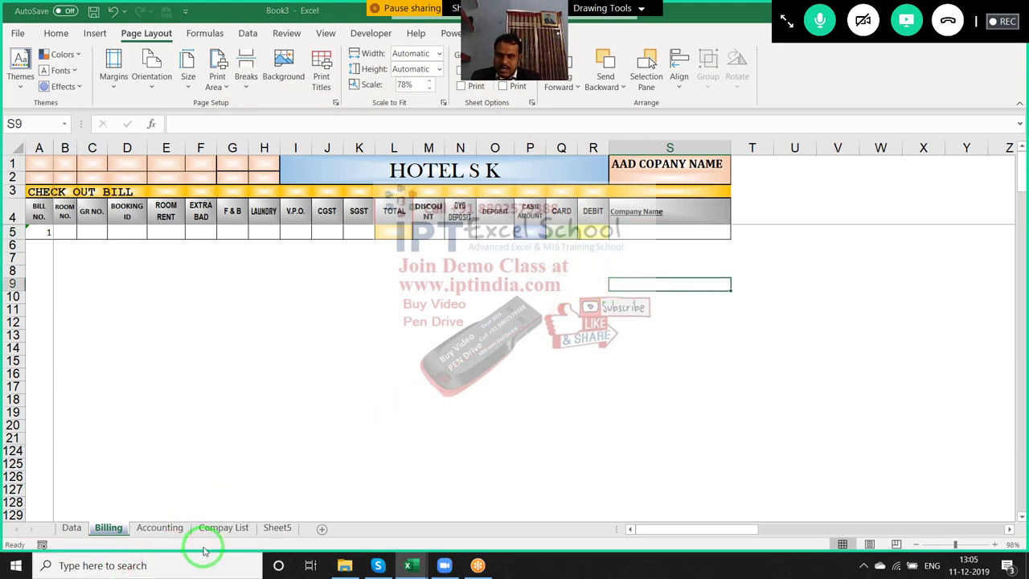
# Review the HOTEL S K bill on sheet 7 of 12-SK-DEC-2019, then return to Book3
pyautogui.hotkey('ctrl', 'Tab')
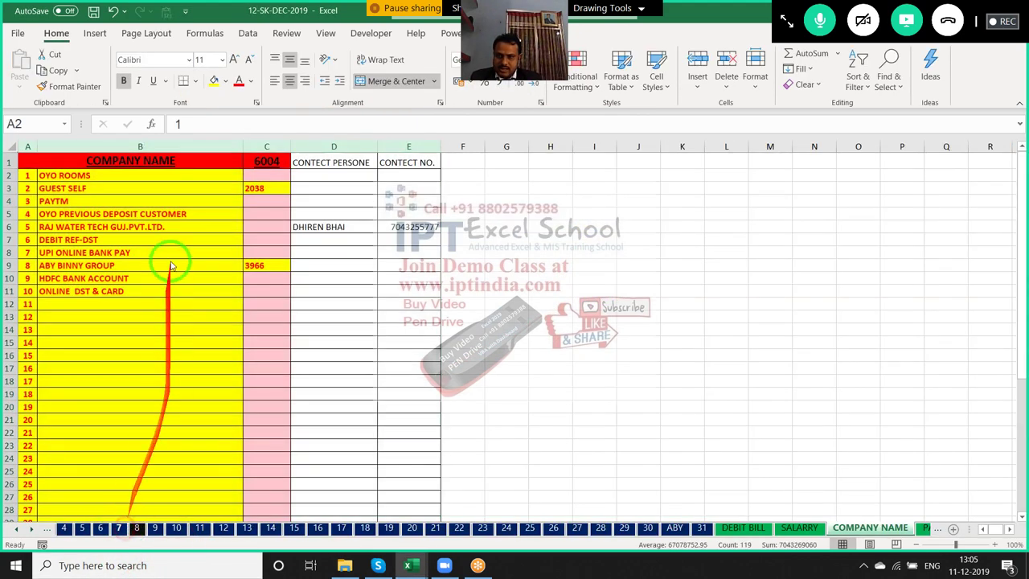
pyautogui.click(118, 528)
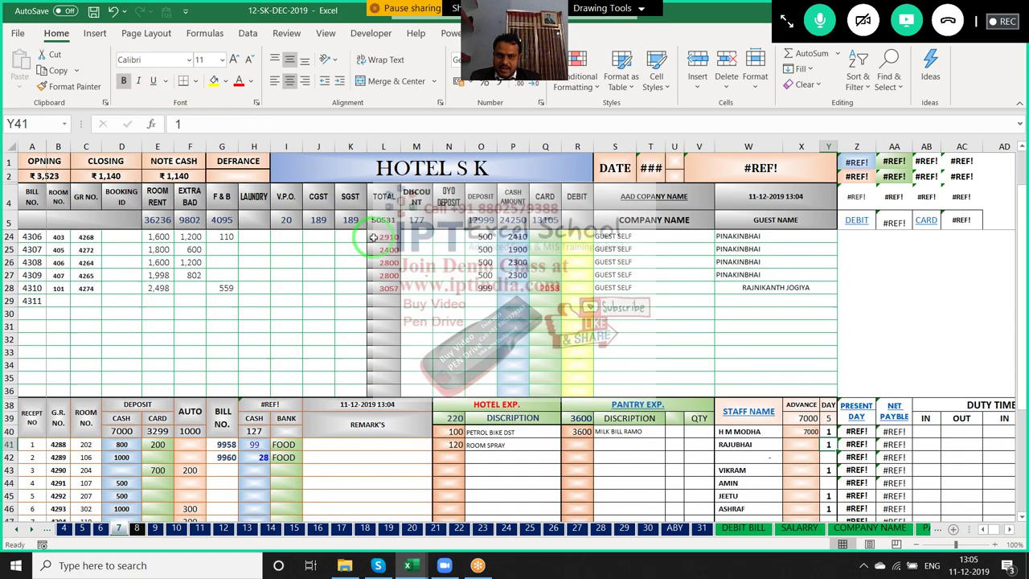
pyautogui.scroll(2, 375, 255)
pyautogui.scroll(3, 375, 255)
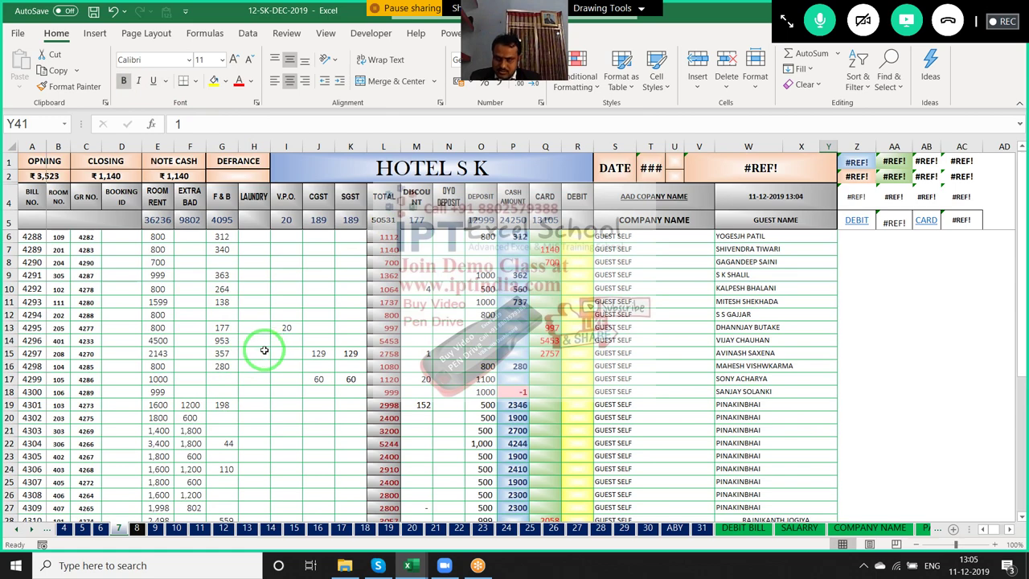
pyautogui.hotkey('ctrl', 'Tab')
# Undo an accidental deletion to restore the bill number in A5
pyautogui.click(377, 233)
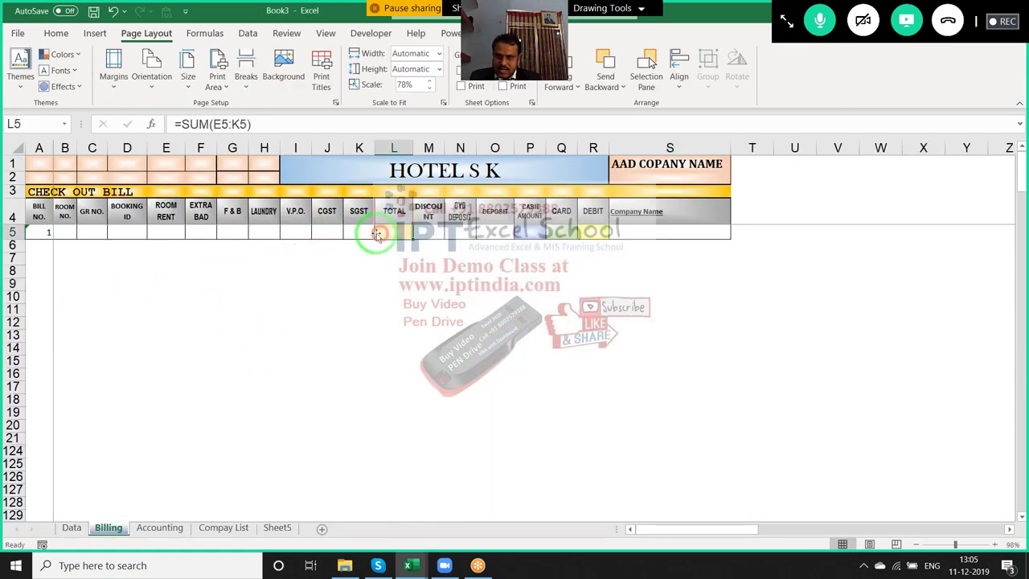
pyautogui.click(48, 232)
pyautogui.press('Delete')
pyautogui.press('Tab')
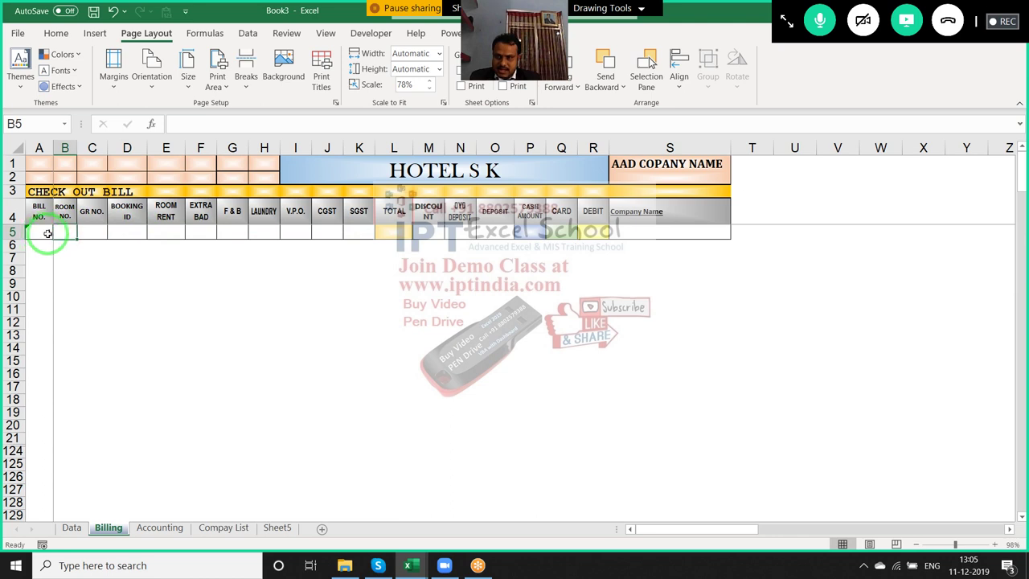
pyautogui.hotkey('ctrl', 'z')
pyautogui.click(58, 233)
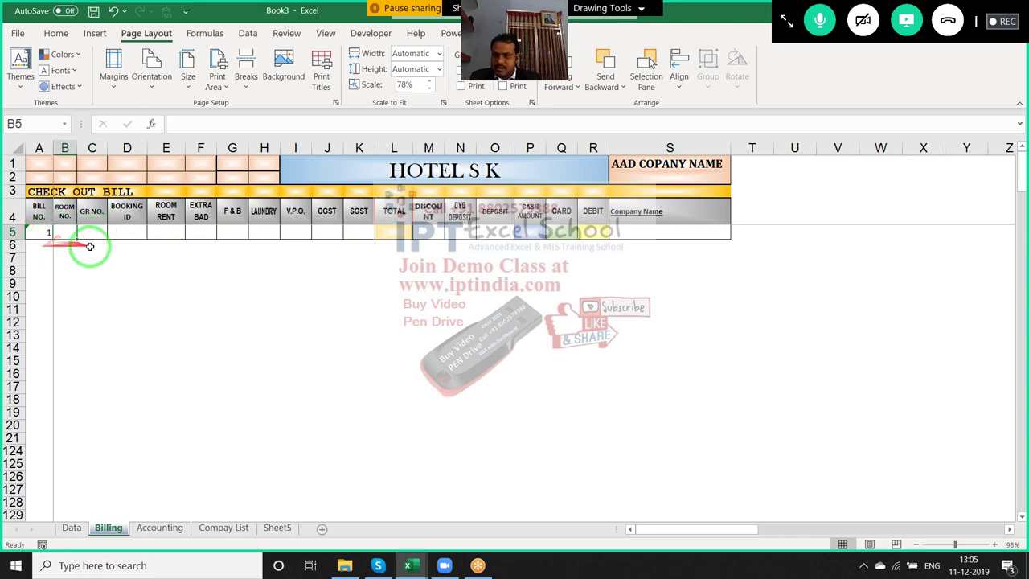
# Insert today's date 11-12-2019 into S2 beneath the company name
pyautogui.click(635, 180)
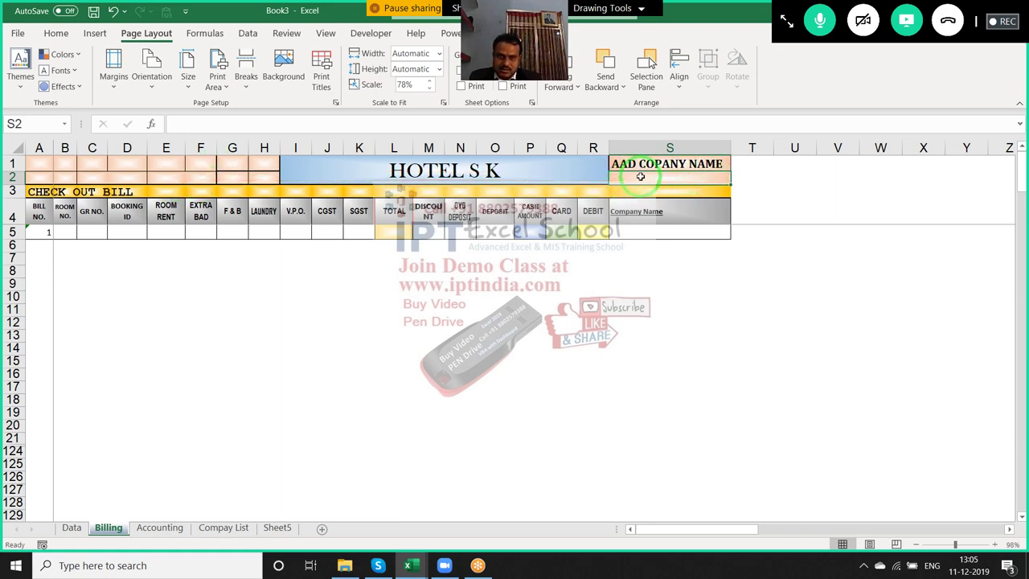
pyautogui.hotkey('ctrl', ';')
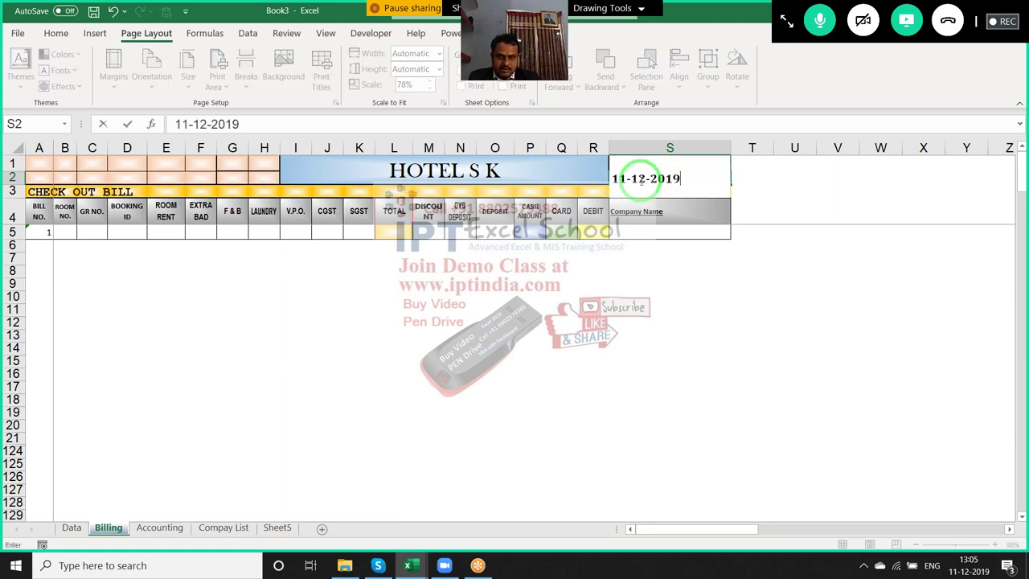
pyautogui.press('Return')
pyautogui.click(640, 180)
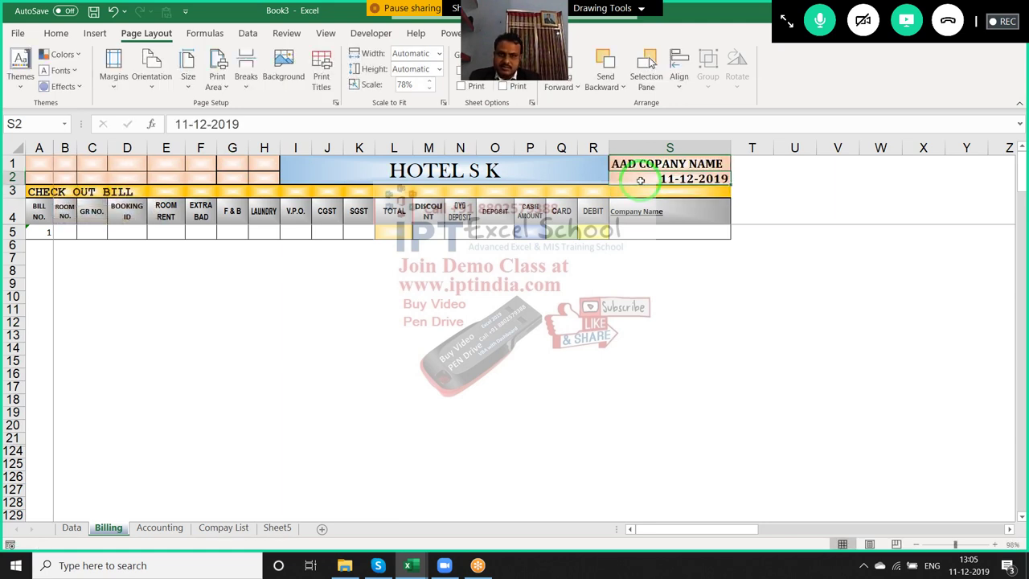
pyautogui.click(460, 270)
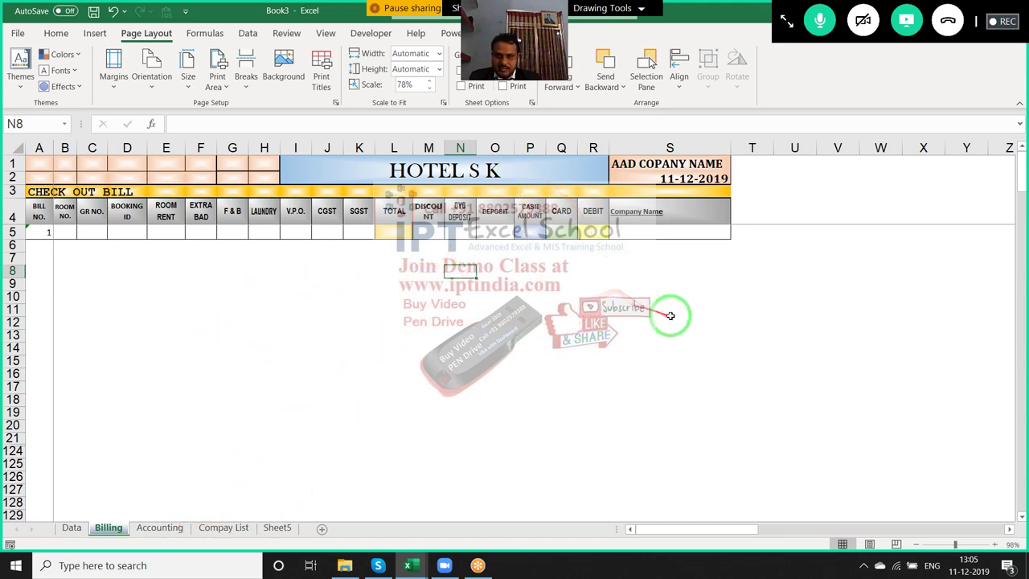
# Look at the empty Data sheet, then go to the Accounting sheet and show the Developer ribbon
pyautogui.click(78, 532)
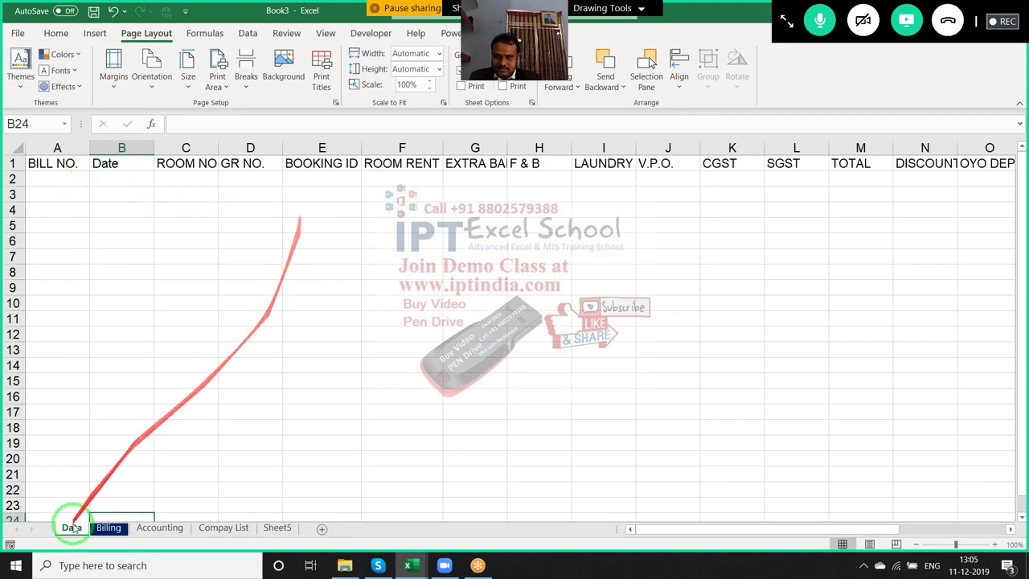
pyautogui.click(142, 287)
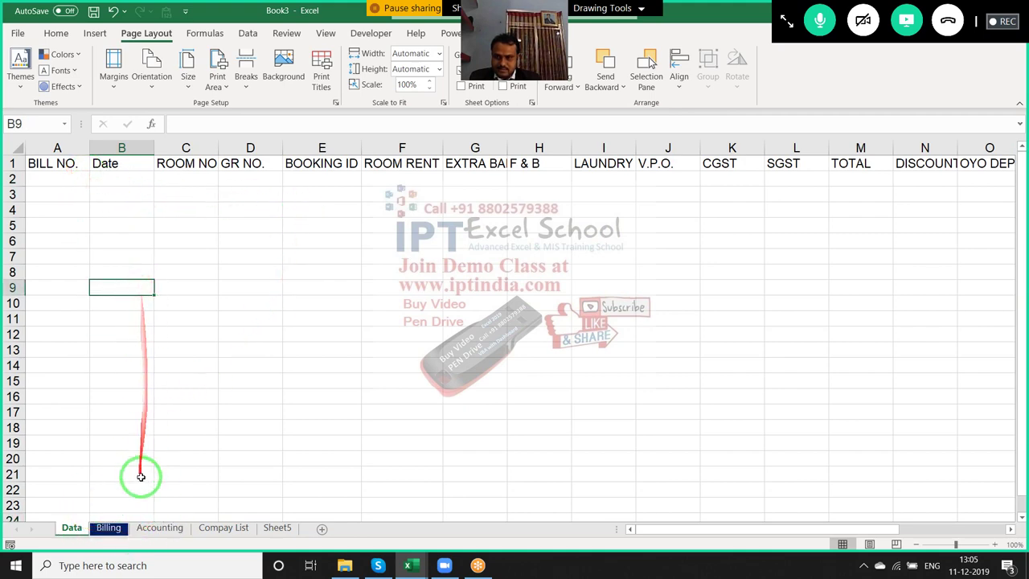
pyautogui.click(157, 527)
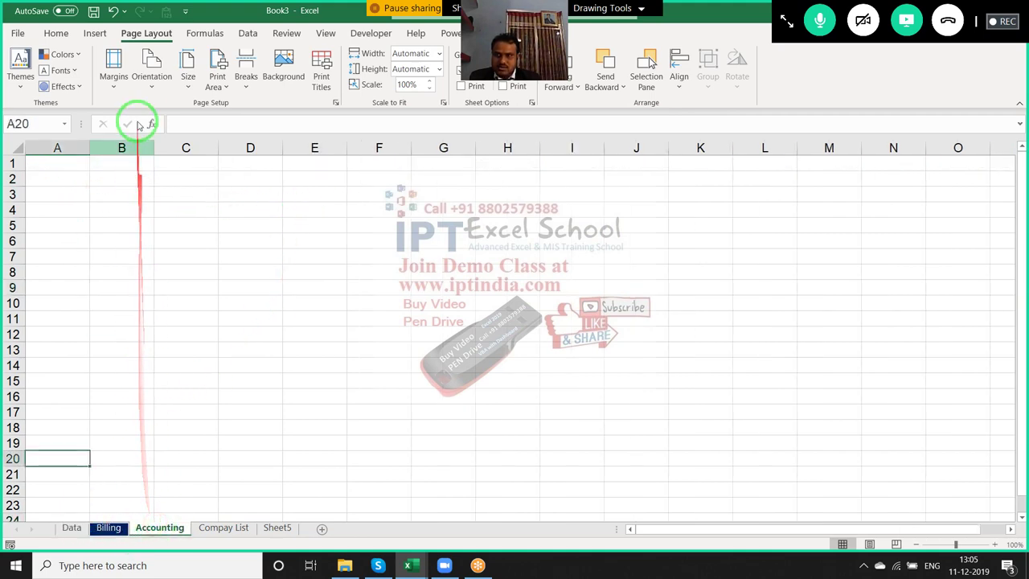
pyautogui.click(371, 33)
# Open the Visual Basic editor and insert a new Module1 into Book3 for saveData
pyautogui.click(25, 81)
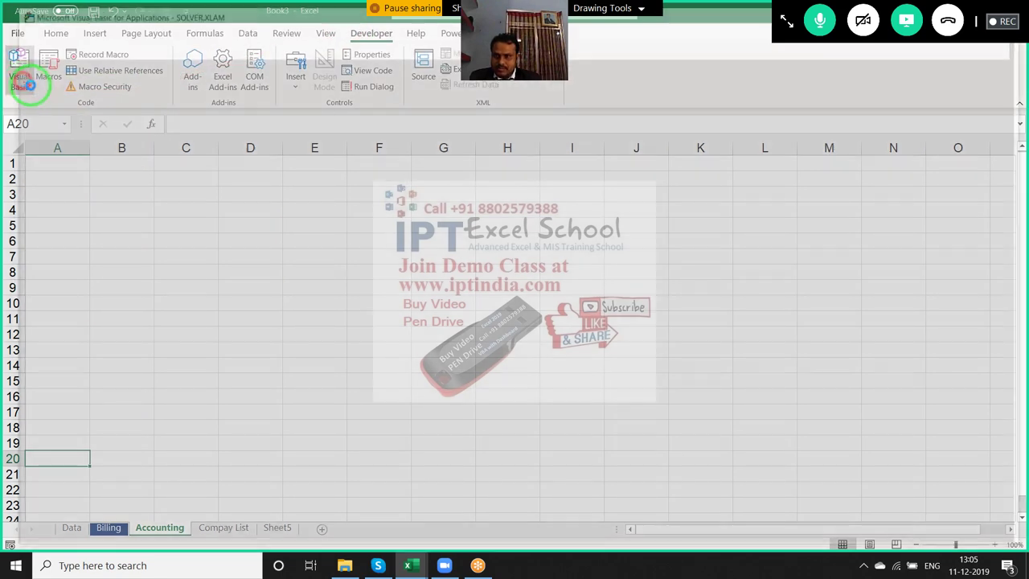
pyautogui.click(94, 28)
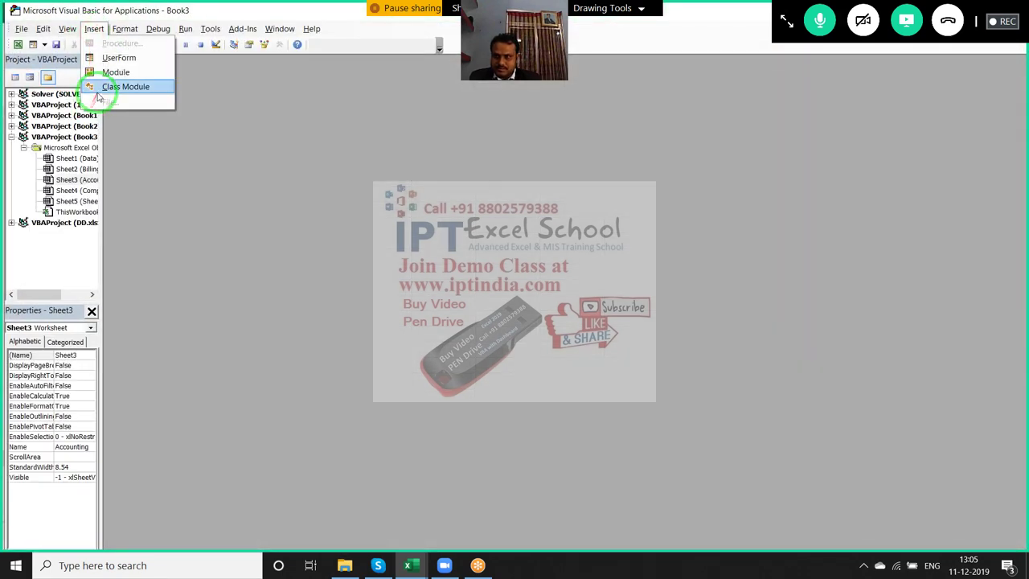
pyautogui.click(108, 73)
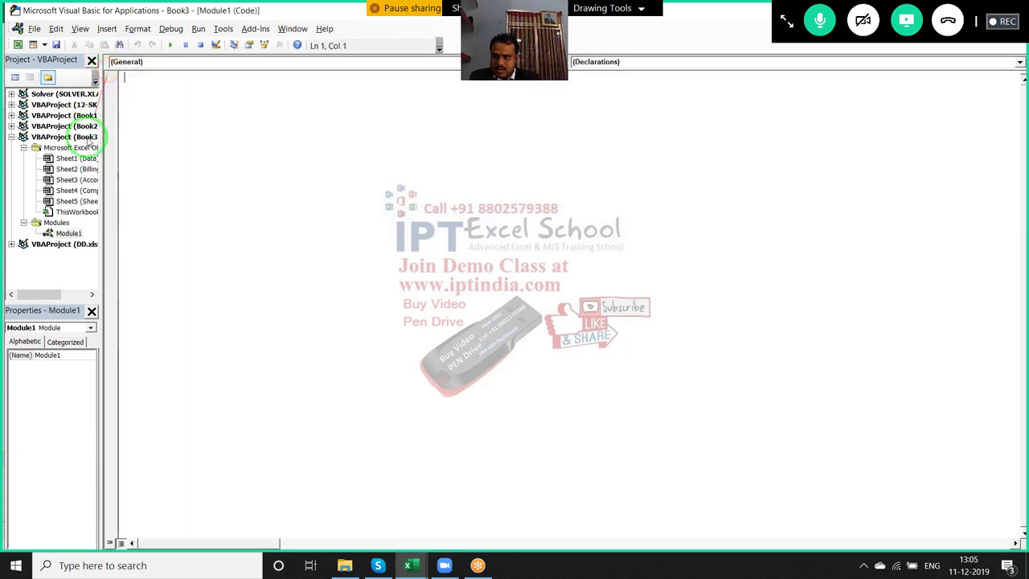
pyautogui.click(56, 245)
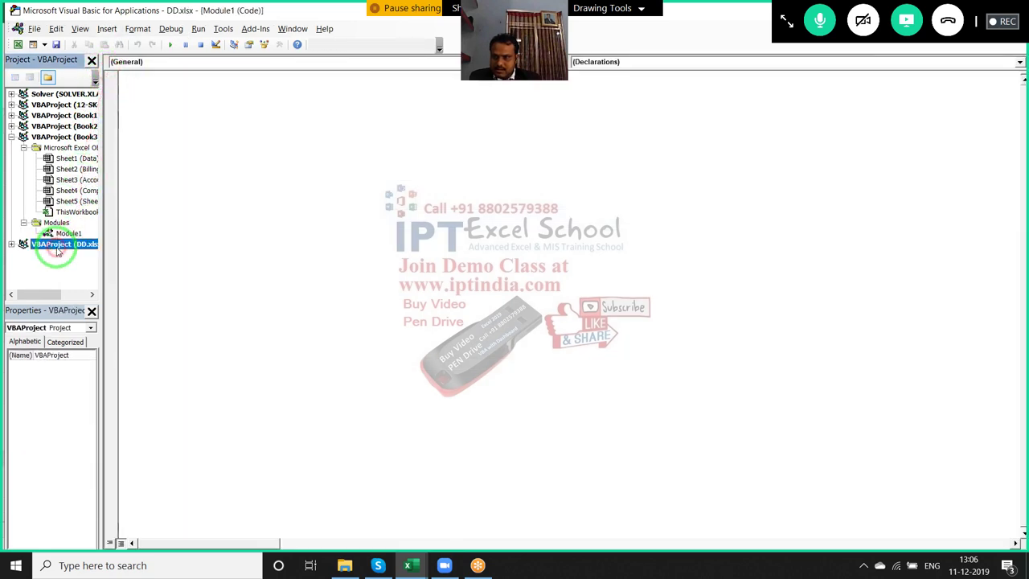
pyautogui.click(66, 233)
pyautogui.write('range')
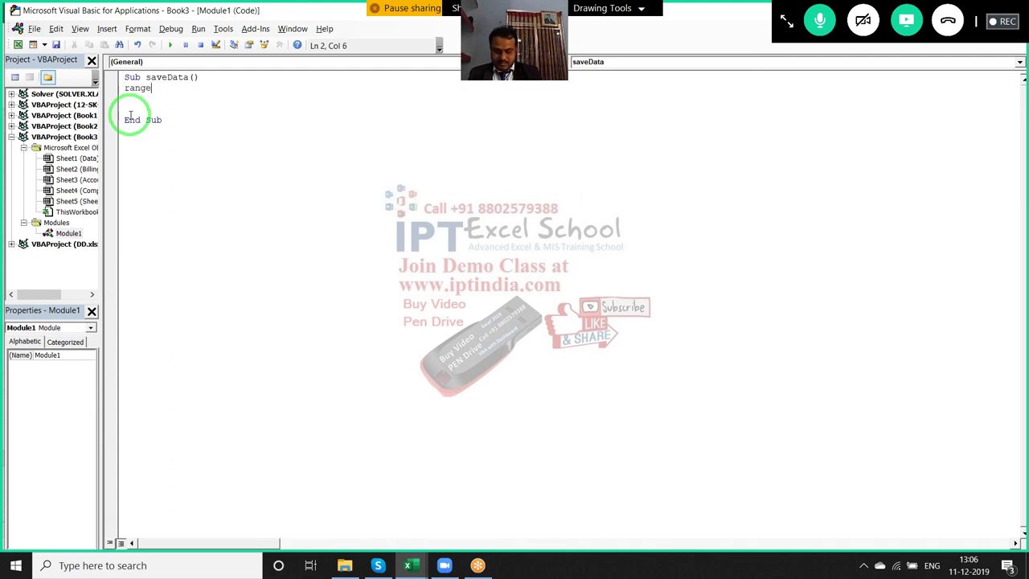
# Build the target Range("A65000").End(xlUp).Offset(1, 0).Value = Range( using autocomplete
pyautogui.write('("A65000')
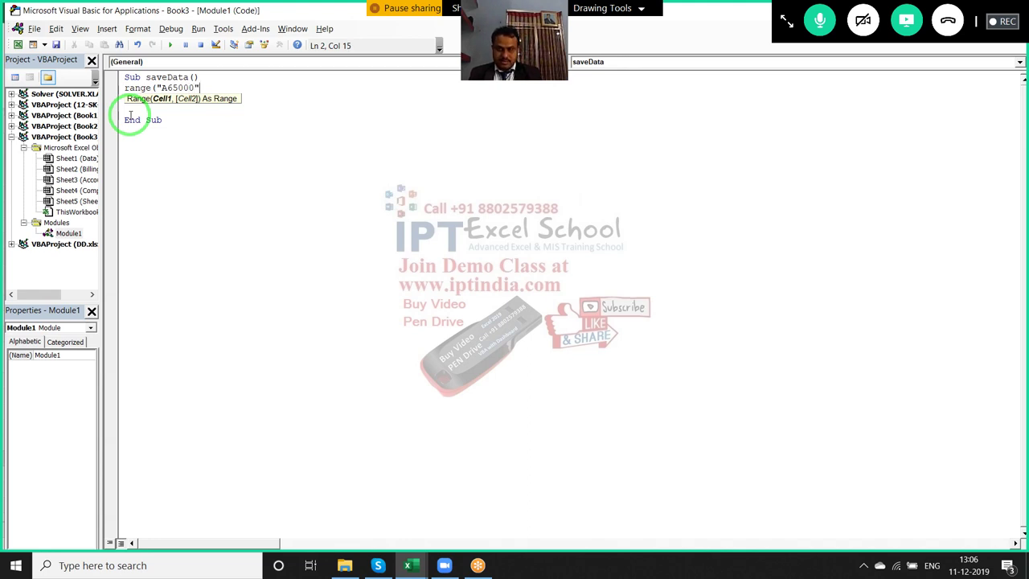
pyautogui.write(')')
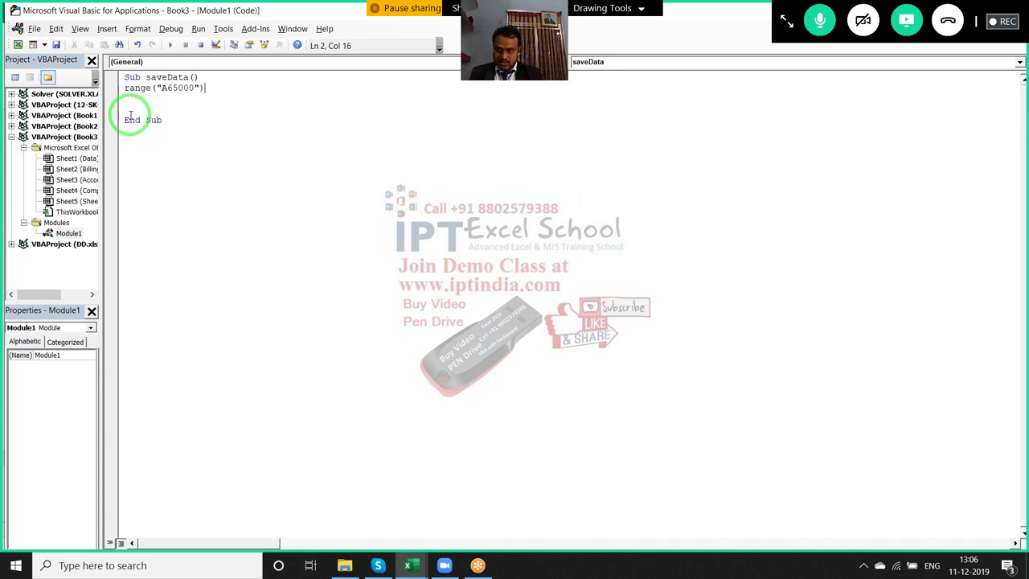
pyautogui.write('.v')
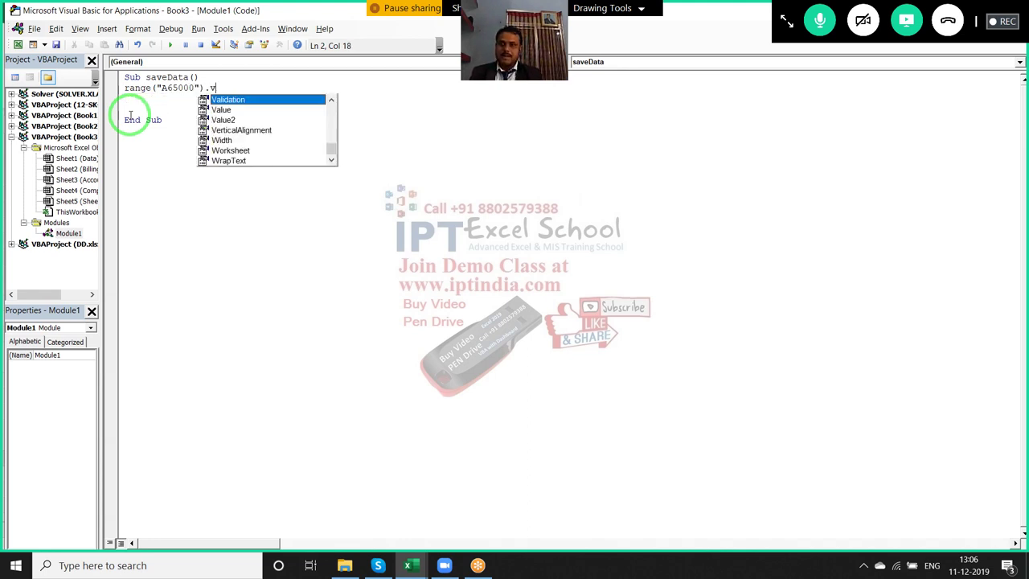
pyautogui.press('Down')
pyautogui.press('BackSpace')
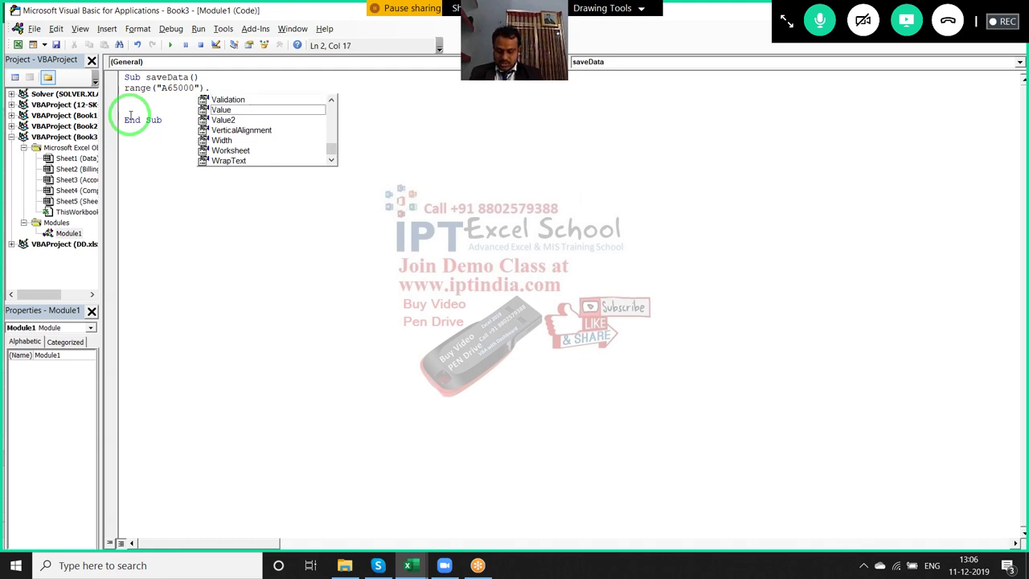
pyautogui.write('en')
pyautogui.press('Tab')
pyautogui.write('(')
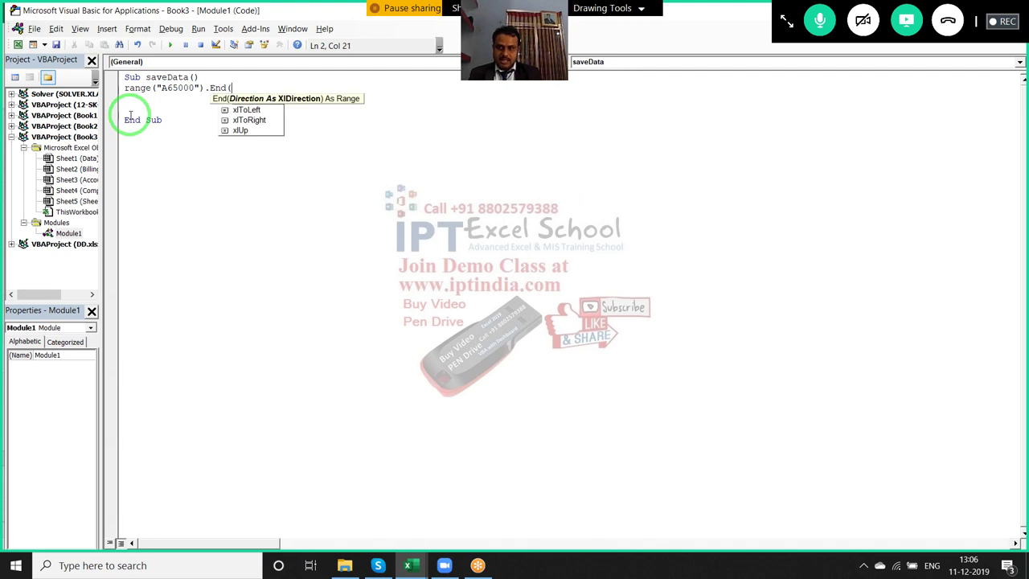
pyautogui.press('Down')
pyautogui.press('Down')
pyautogui.press('Down')
pyautogui.press('Tab')
pyautogui.write(')')
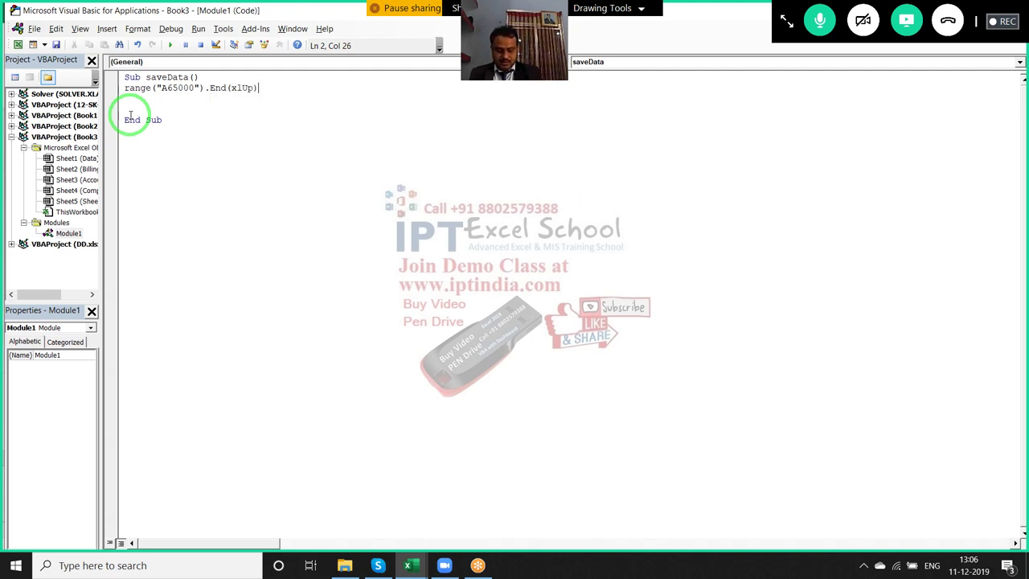
pyautogui.write('.of')
pyautogui.press('Tab')
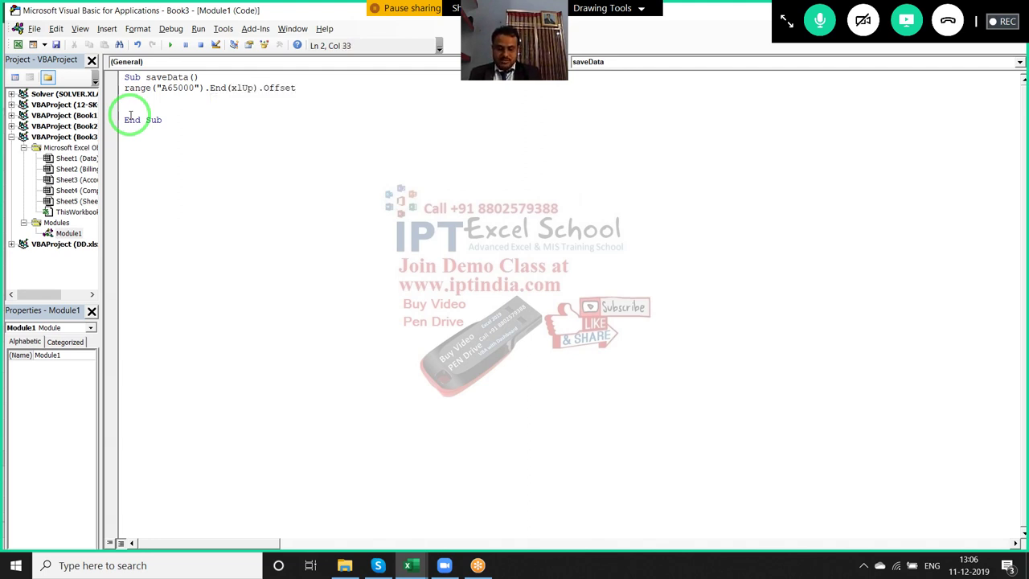
pyautogui.write('(1,0')
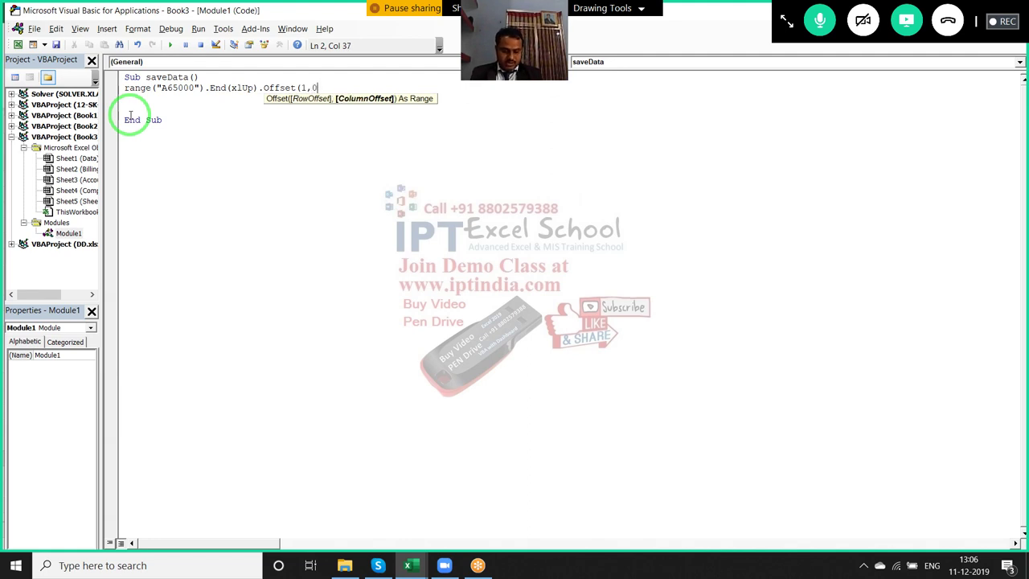
pyautogui.write(').')
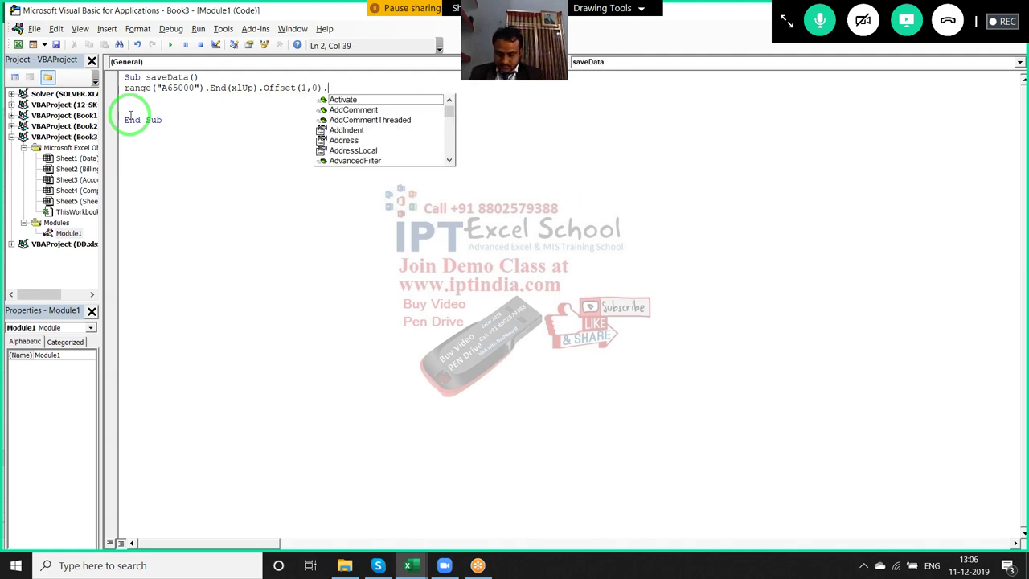
pyautogui.write('valu')
pyautogui.press('Tab')
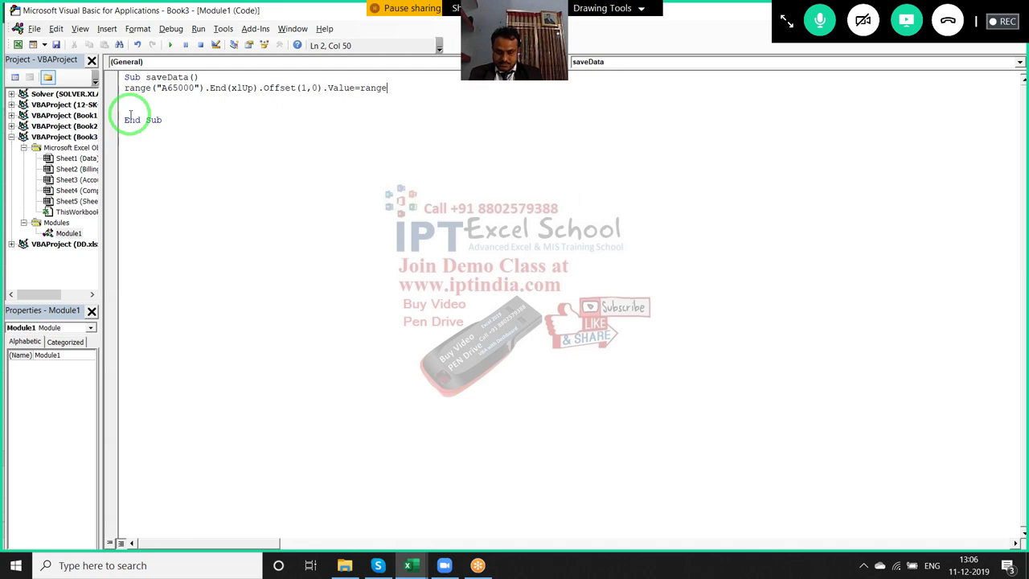
pyautogui.write('(')
# Check the bill number in Billing's A5 and finish the line with Range("A5").Value
pyautogui.hotkey('alt', 'F11')
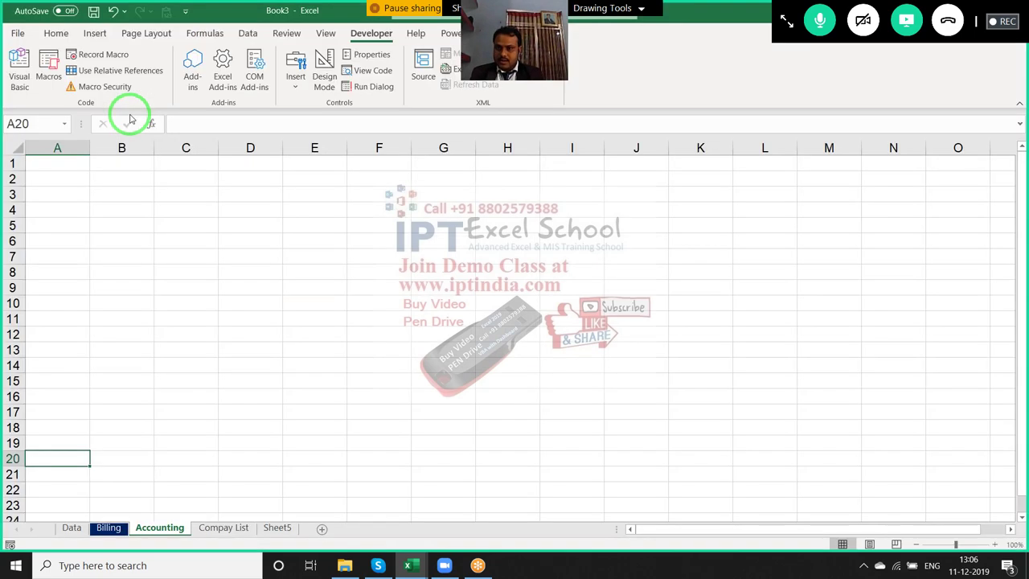
pyautogui.click(98, 527)
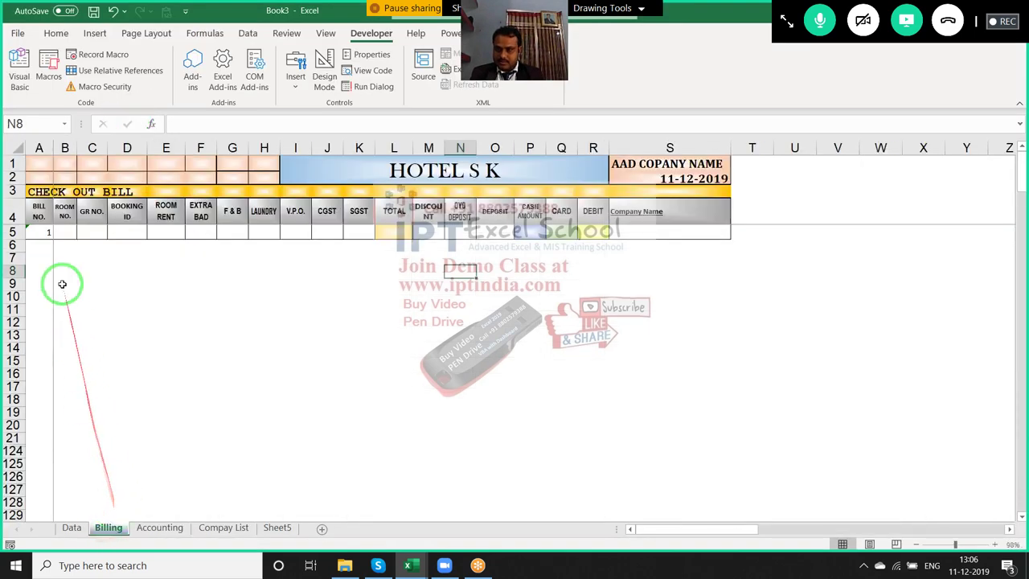
pyautogui.click(39, 232)
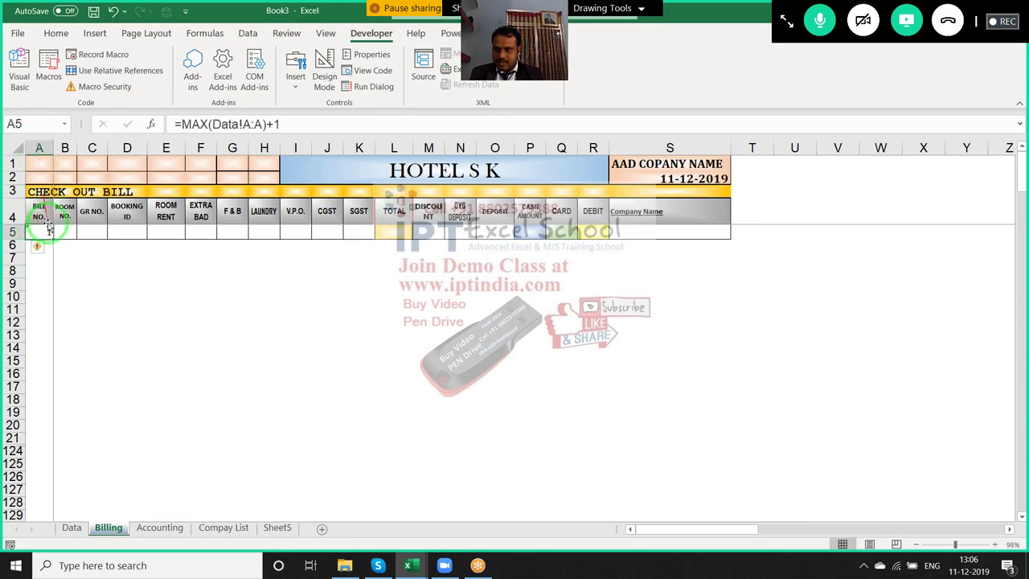
pyautogui.hotkey('alt', 'F11')
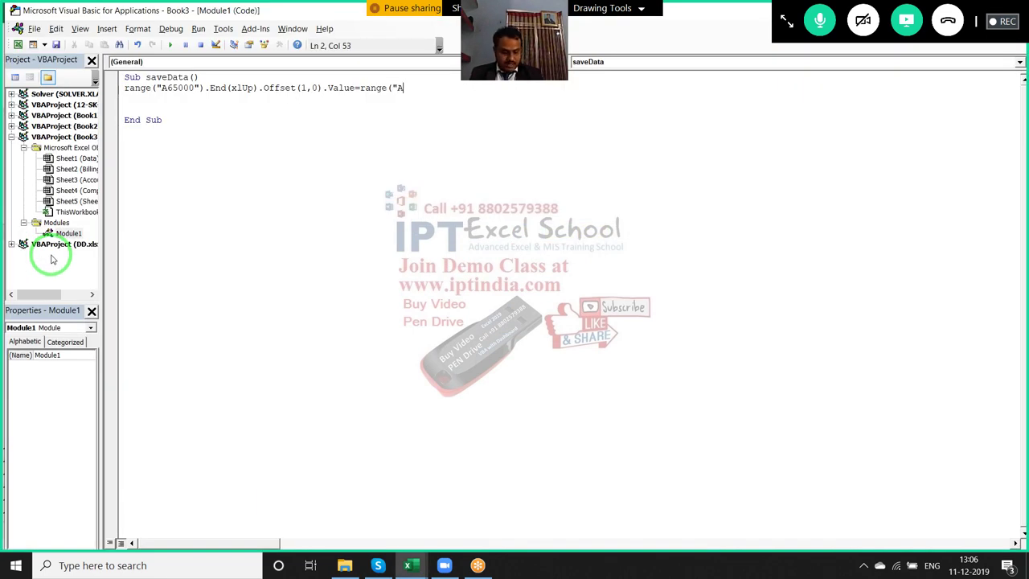
pyautogui.write('5").')
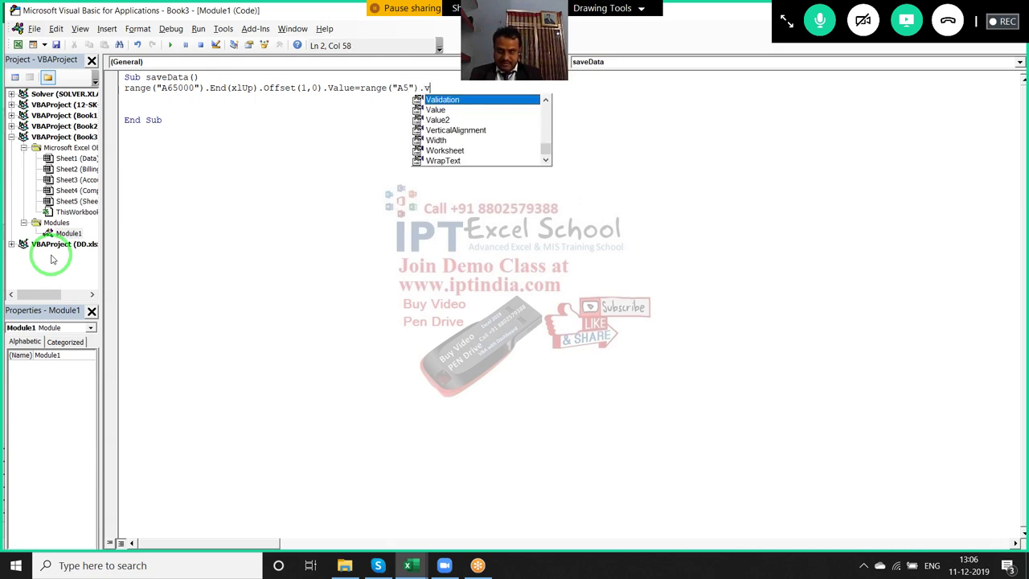
pyautogui.write('Value')
pyautogui.press('Return')
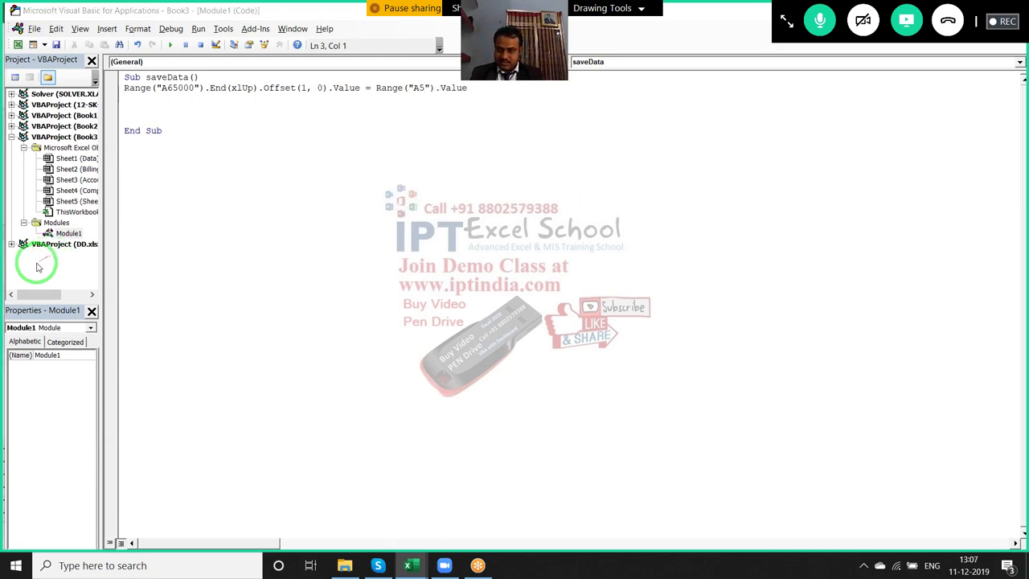
pyautogui.hotkey('alt', 'F11')
pyautogui.moveTo(49, 231); pyautogui.dragTo(71, 224)
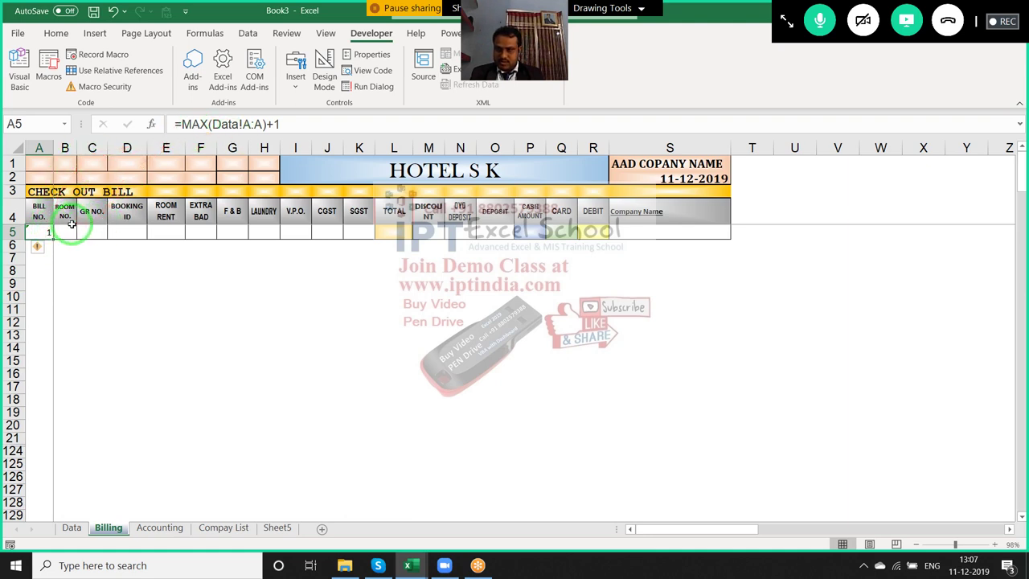
pyautogui.moveTo(53, 235); pyautogui.dragTo(134, 523)
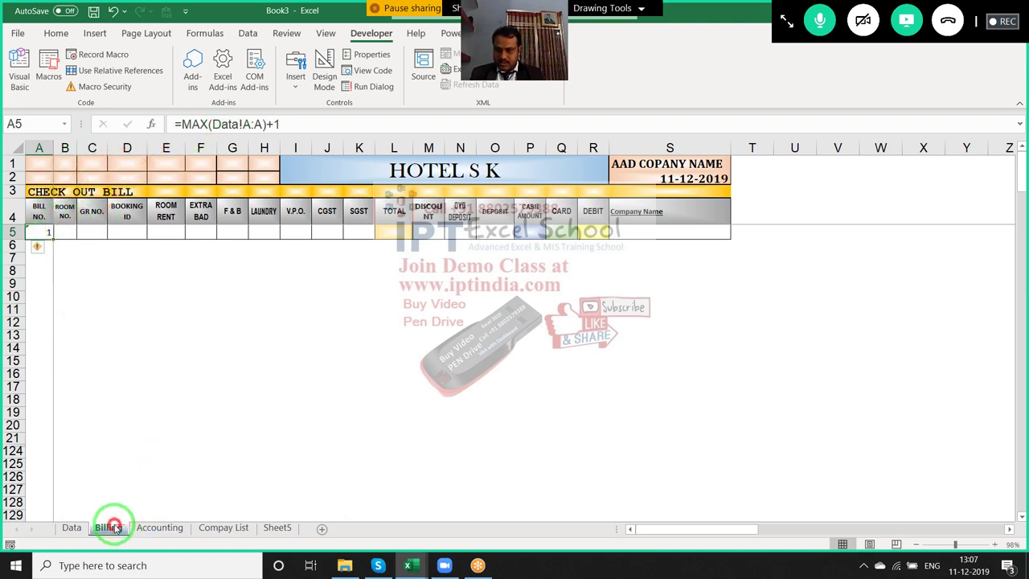
pyautogui.hotkey('alt', 'F11')
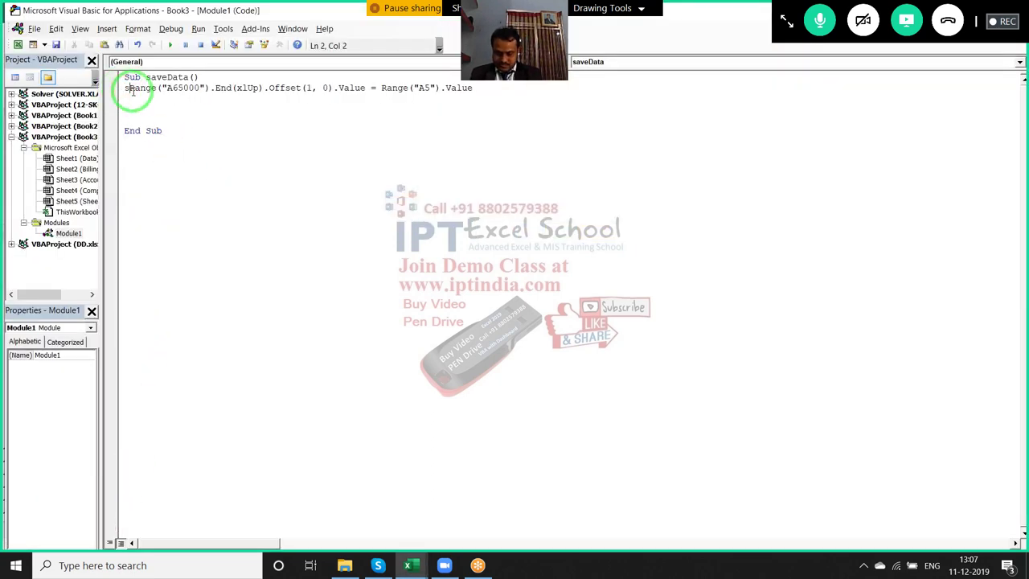
# Prefix the target range with Sheets("Data") and the source A5 range with Sheets("Billing")
pyautogui.write('sheets')
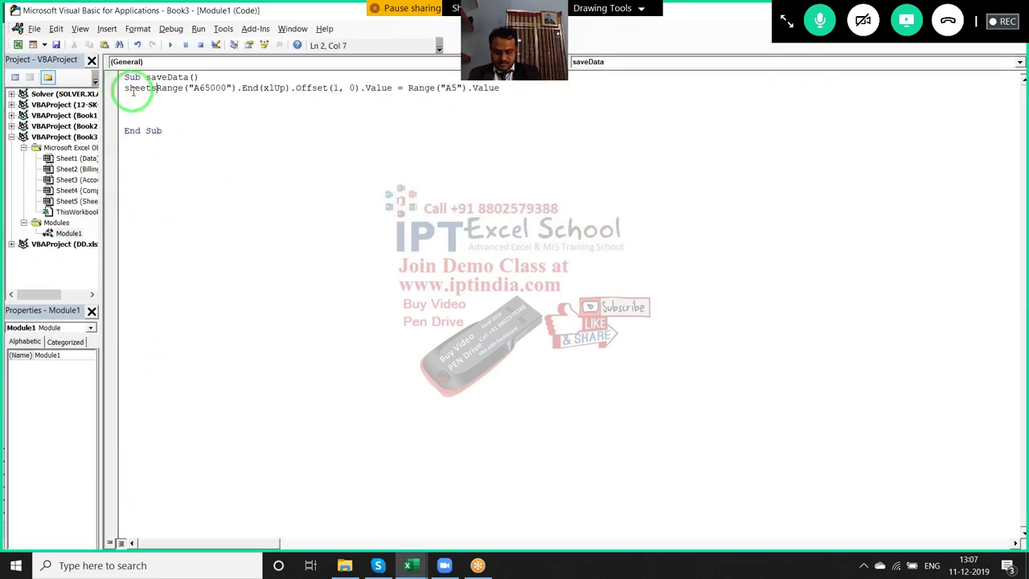
pyautogui.write('("D')
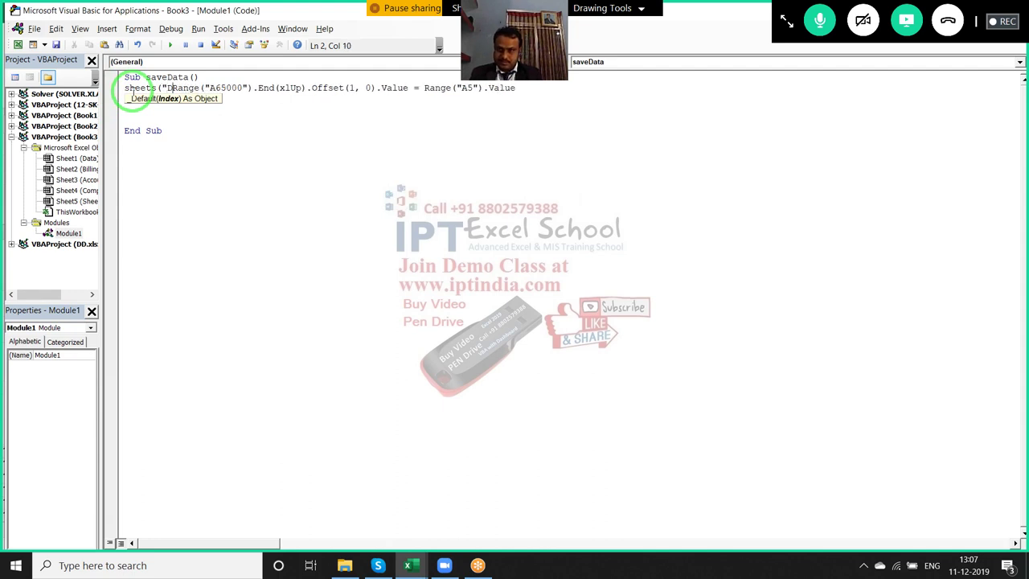
pyautogui.write('a')
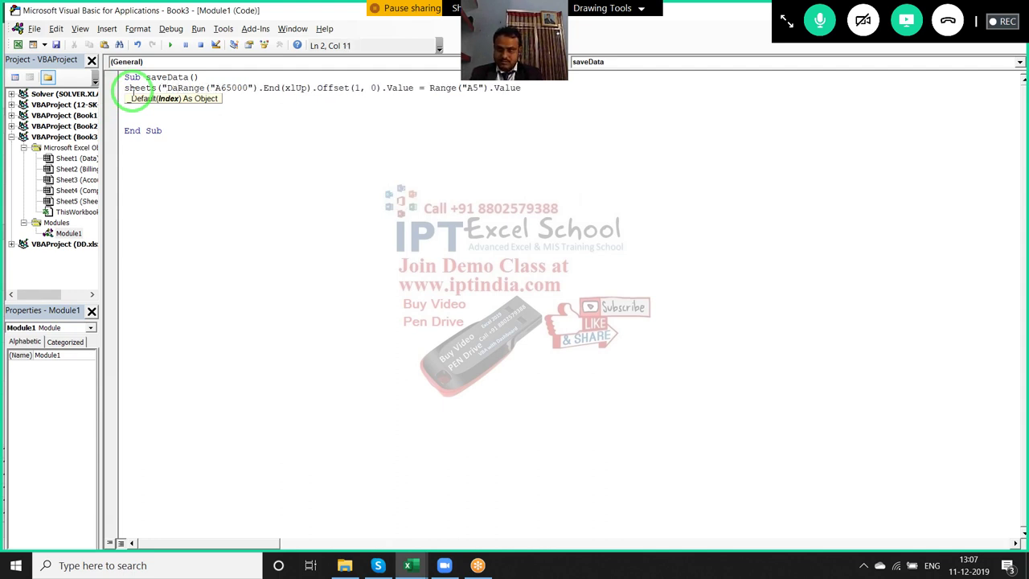
pyautogui.write('ta"')
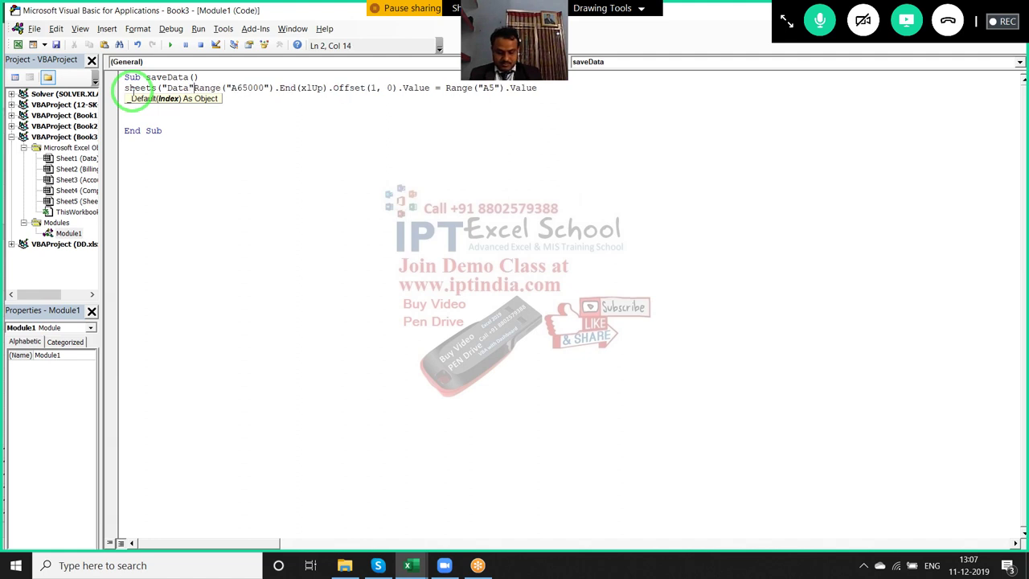
pyautogui.write(').')
pyautogui.moveTo(185, 119); pyautogui.dragTo(441, 143)
pyautogui.click(443, 143)
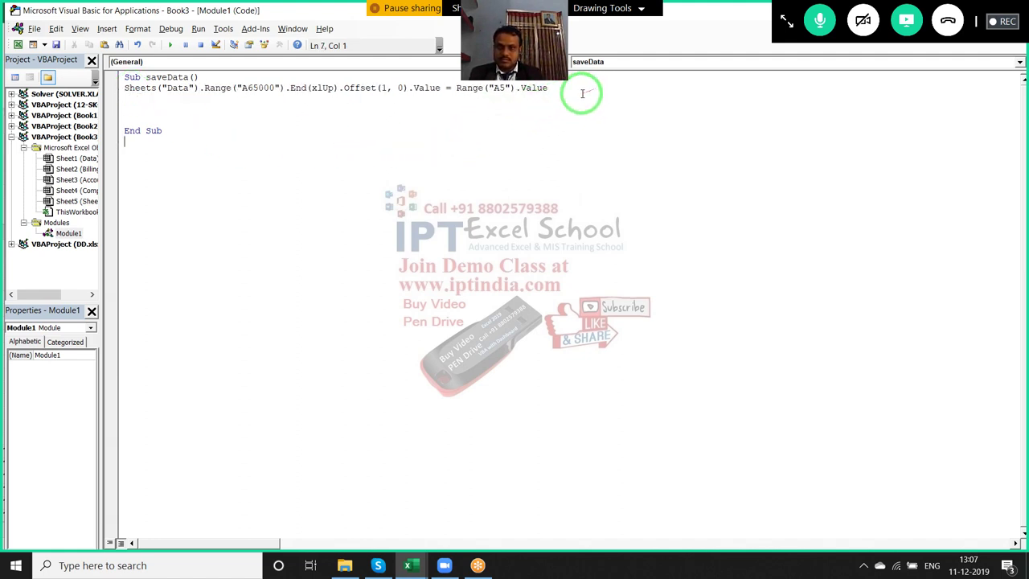
pyautogui.click(457, 88)
pyautogui.write('set(1, 0).Value = S')
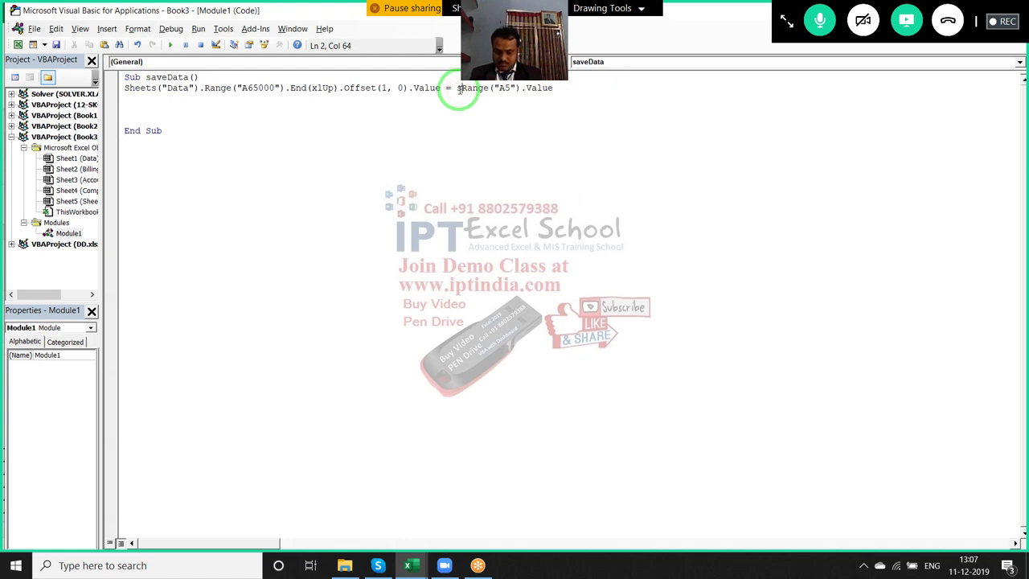
pyautogui.write('h')
pyautogui.write('eets')
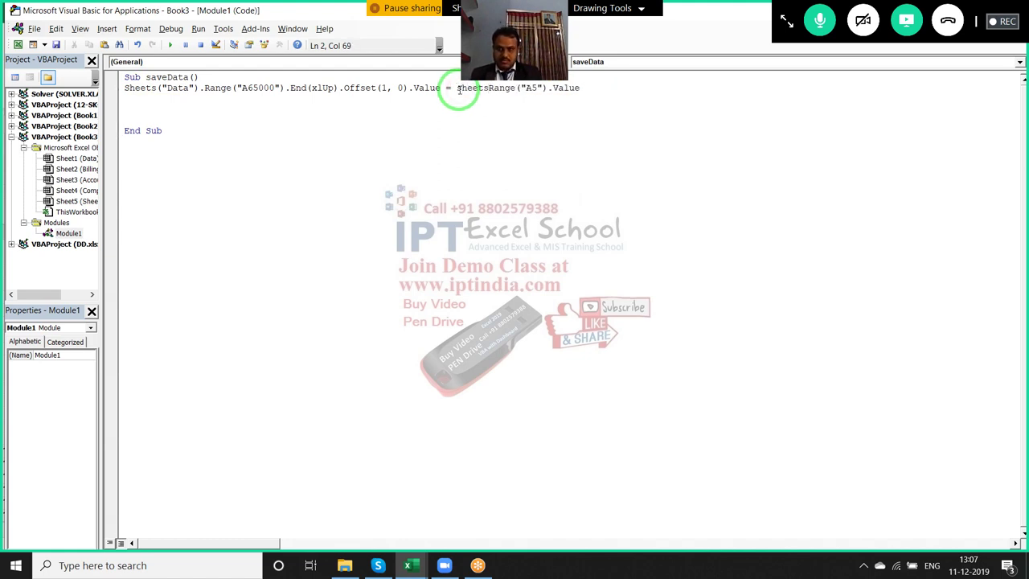
pyautogui.write('("Billing')
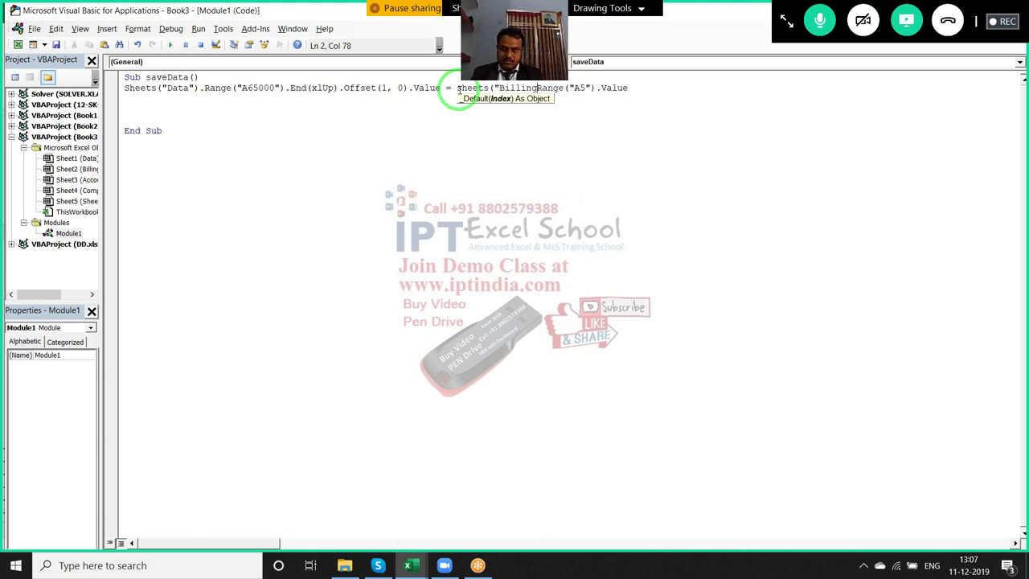
pyautogui.write('")')
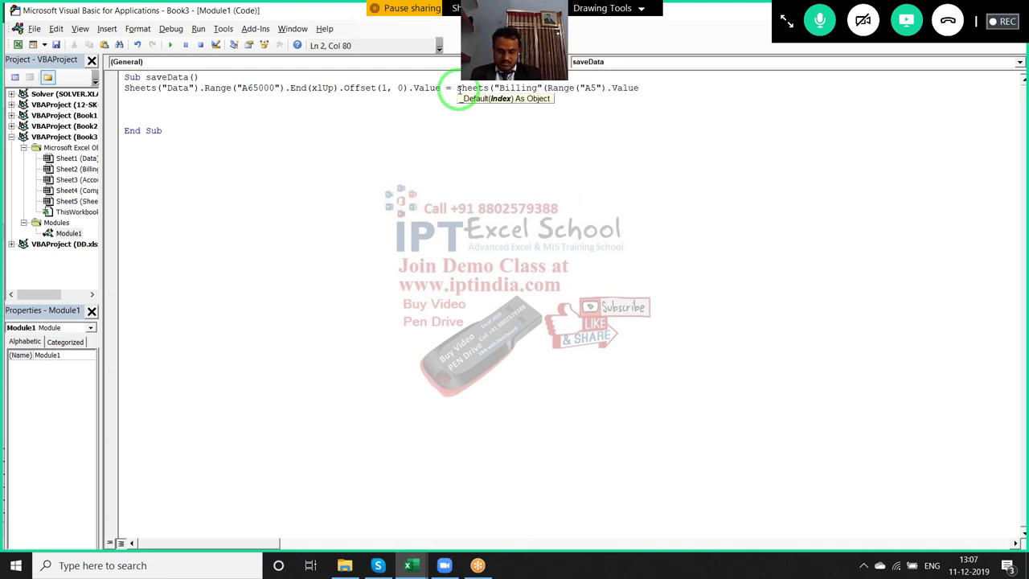
pyautogui.write('.')
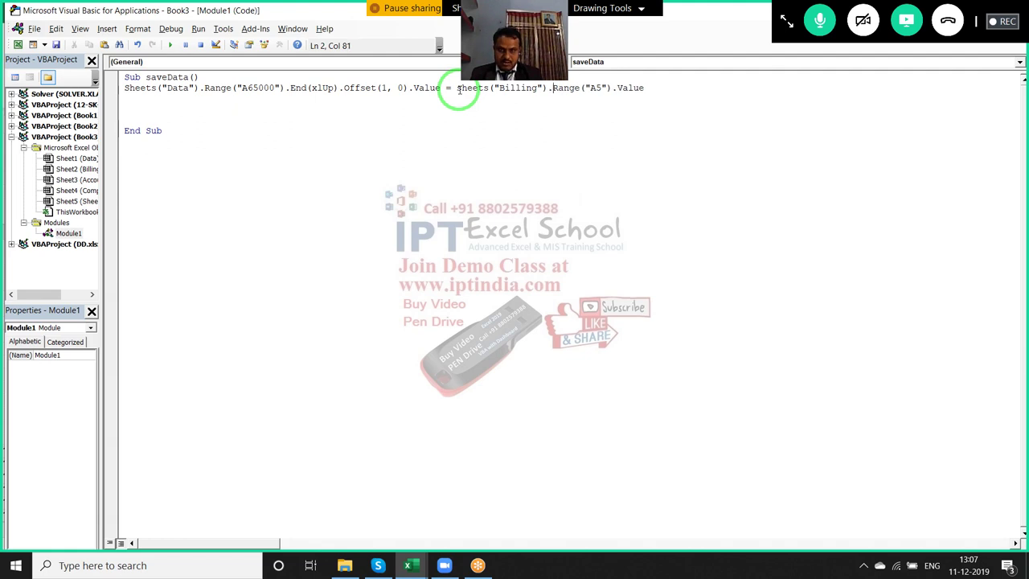
pyautogui.click(241, 109)
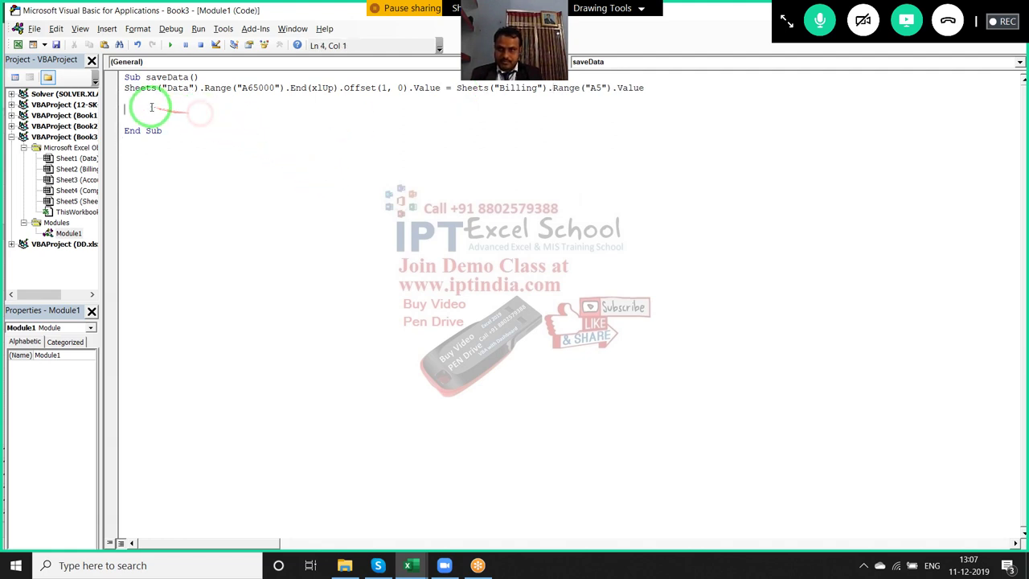
# Duplicate the copy statement as line 3 and change its offset to Offset(0, 1)
pyautogui.click(118, 90)
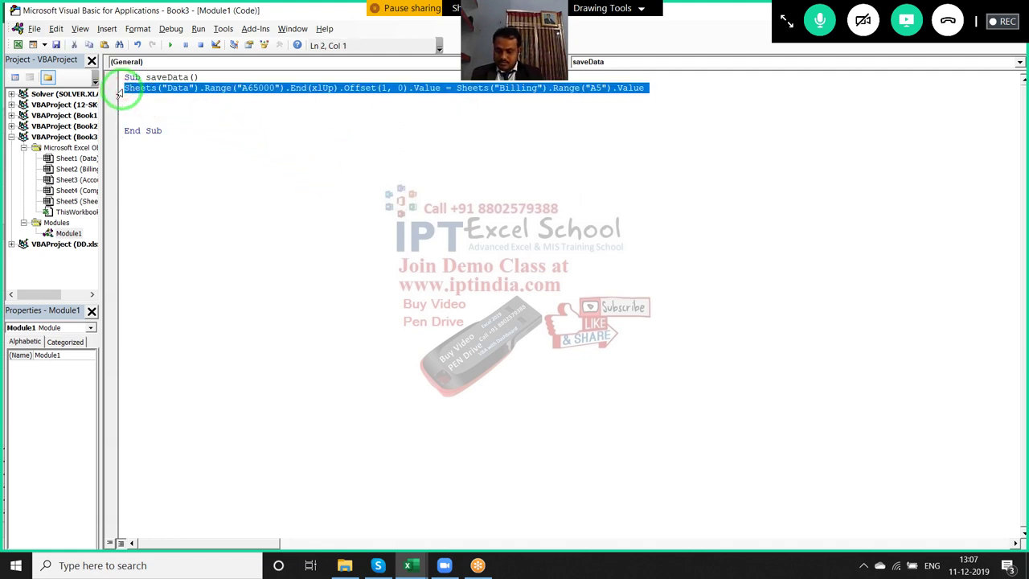
pyautogui.hotkey('ctrl', 'c')
pyautogui.press('Down')
pyautogui.hotkey('ctrl', 'v')
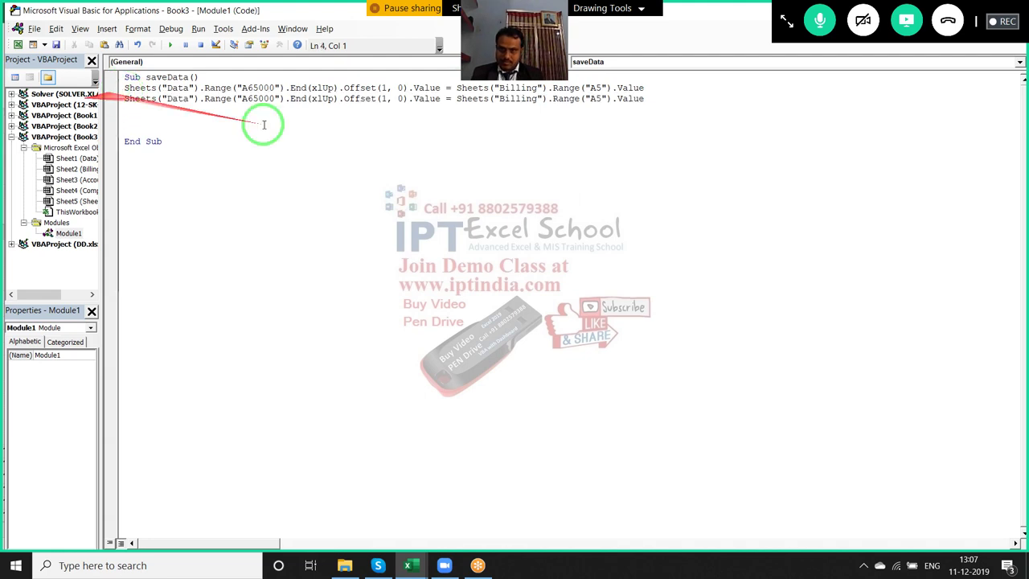
pyautogui.doubleClick(383, 98)
pyautogui.write('2')
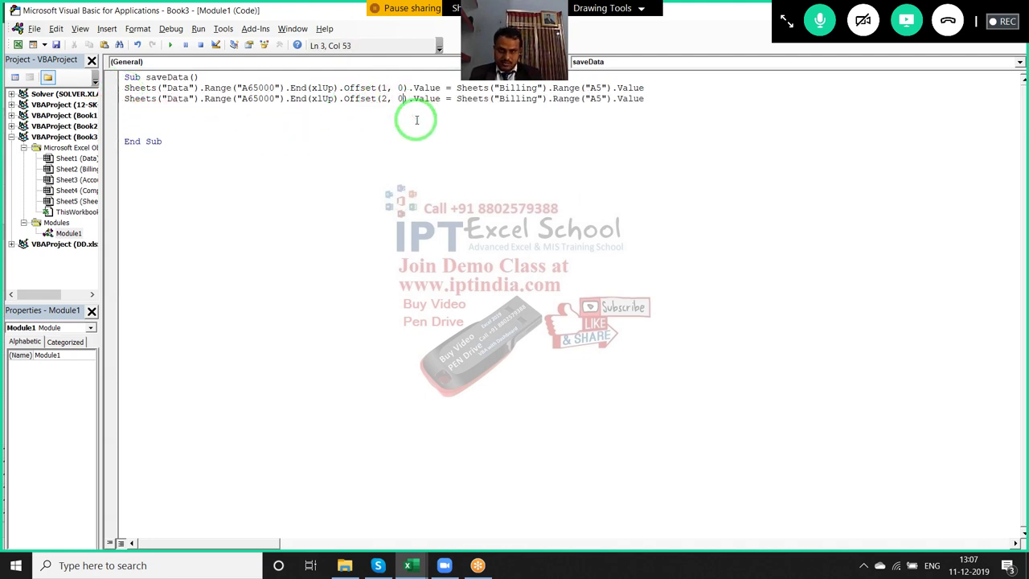
pyautogui.write('0')
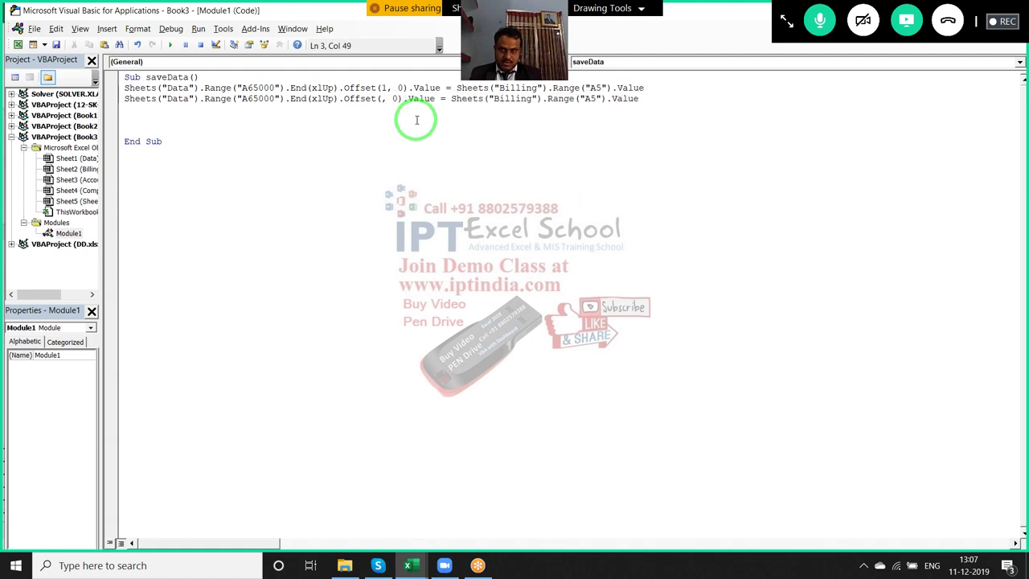
pyautogui.write('1')
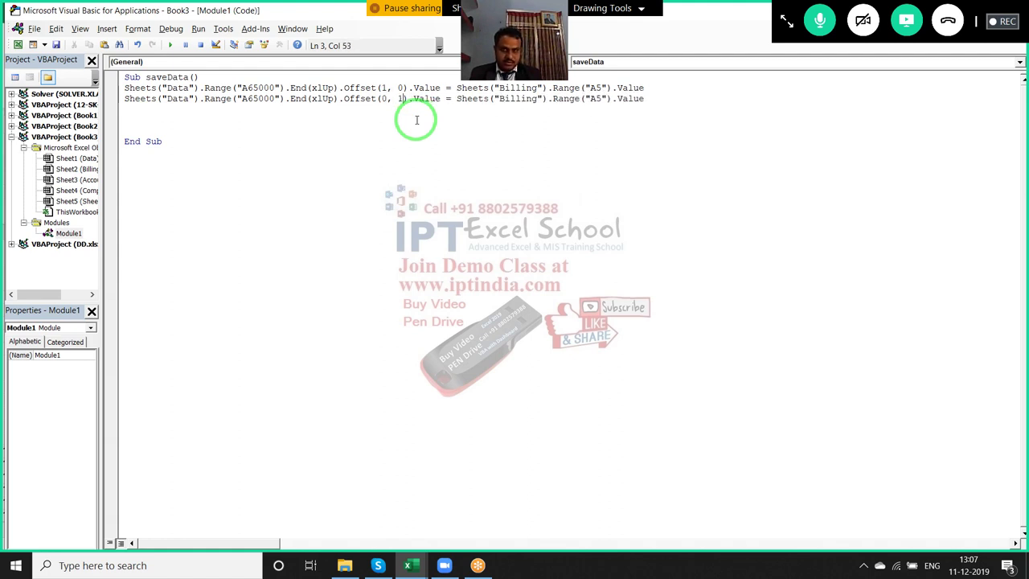
pyautogui.moveTo(459, 110); pyautogui.dragTo(627, 93)
# Check the date in Billing cell S2, then go back to the macro code
pyautogui.hotkey('alt', 'F11')
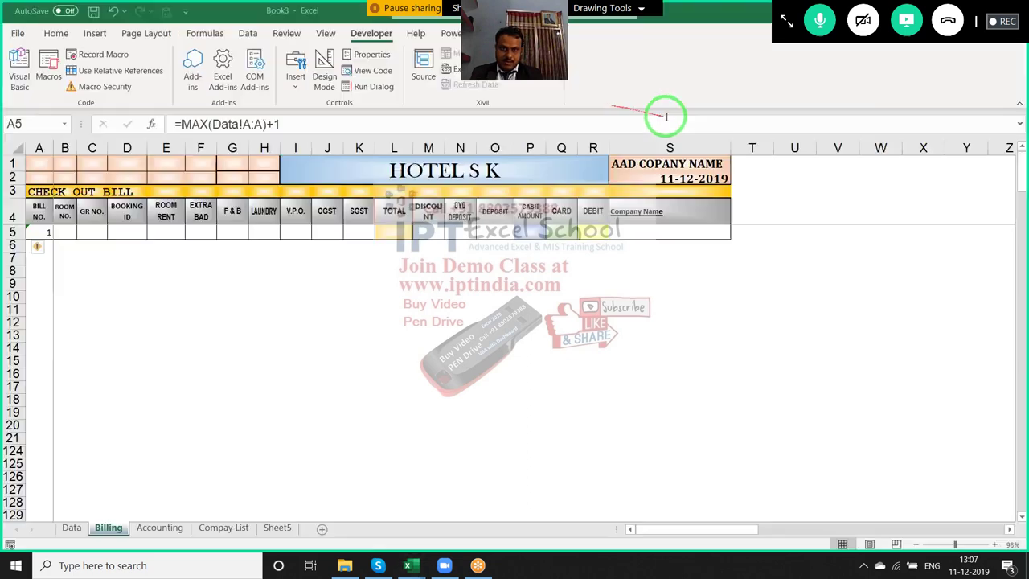
pyautogui.click(663, 180)
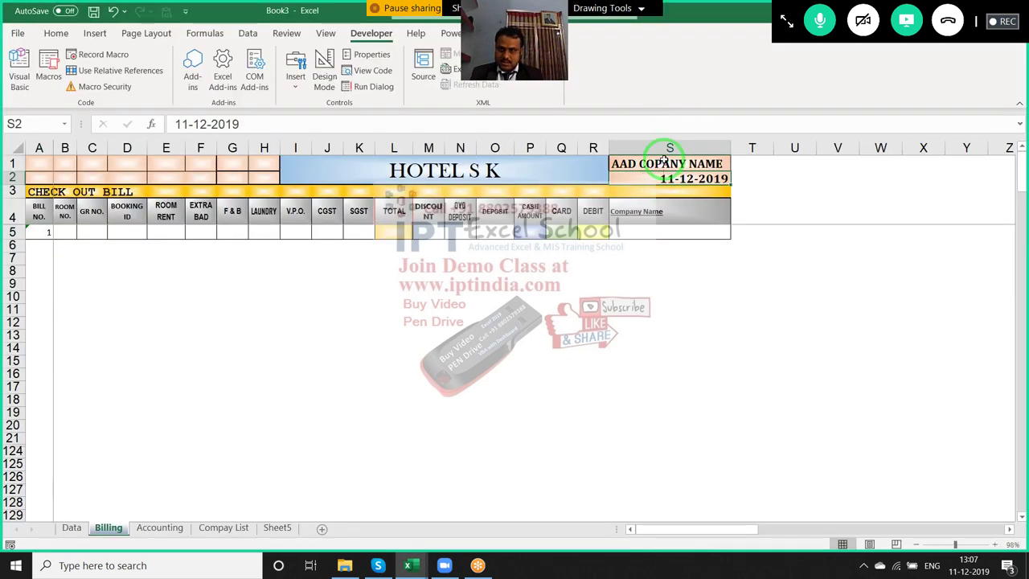
pyautogui.hotkey('alt', 'F11')
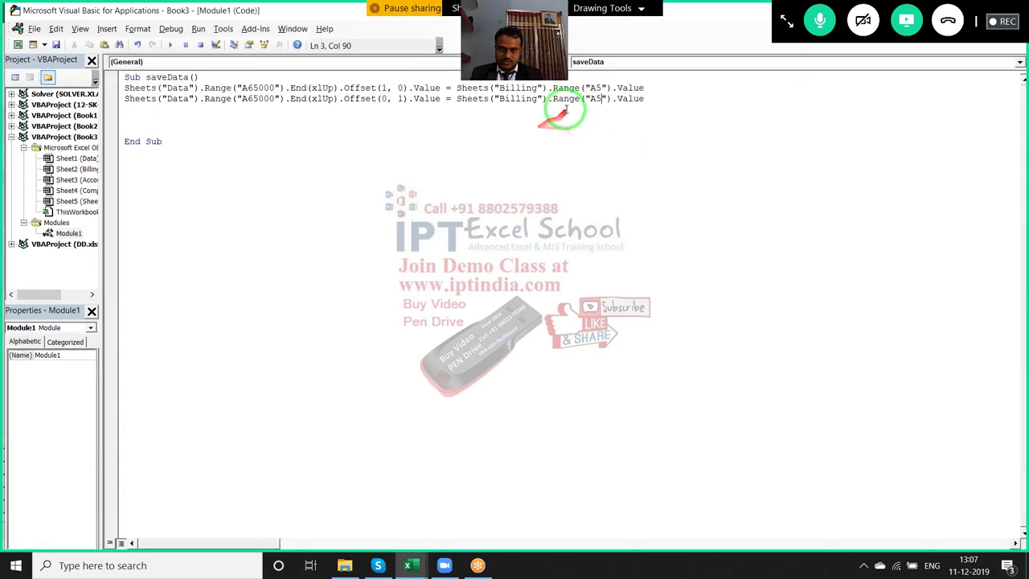
# Change the macro's second copy line to take the Billing date from S2 instead of A5
pyautogui.click(586, 100)
pyautogui.press('BackSpace')
pyautogui.press('BackSpace')
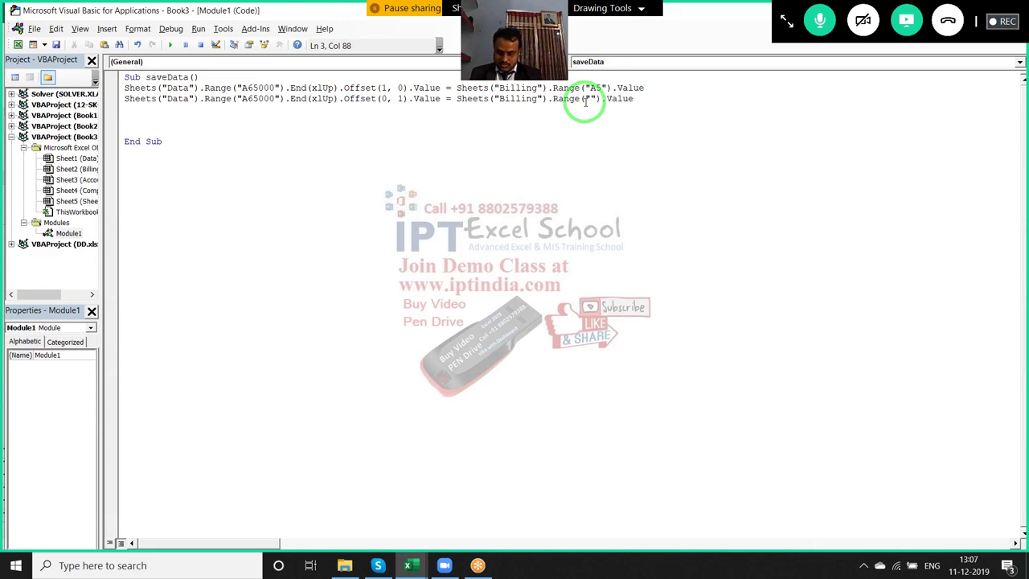
pyautogui.write('s2')
pyautogui.click(323, 134)
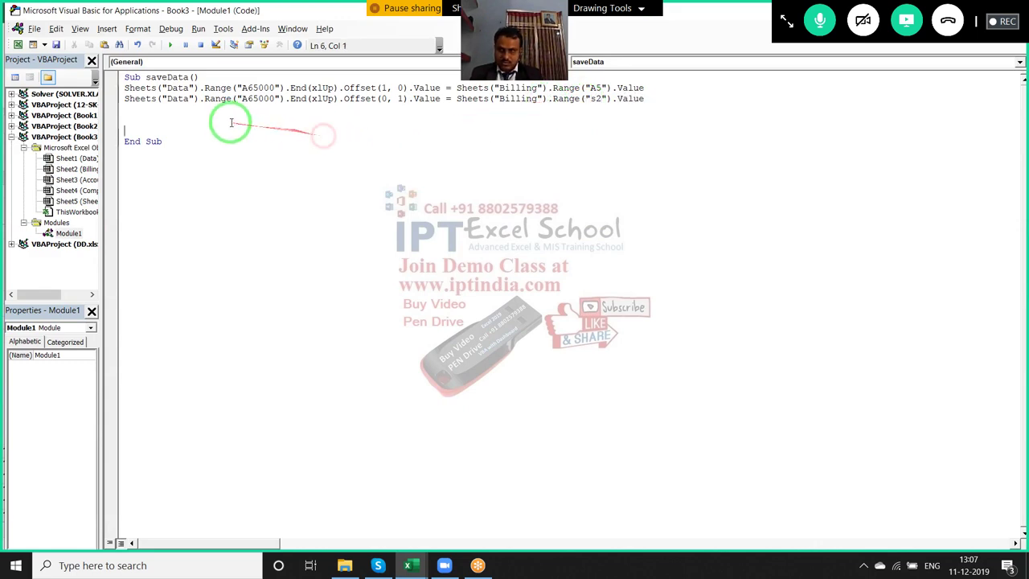
# Check the bill row's cells B5:C5 on the Billing sheet and begin a new range( statement
pyautogui.hotkey('alt', 'F11')
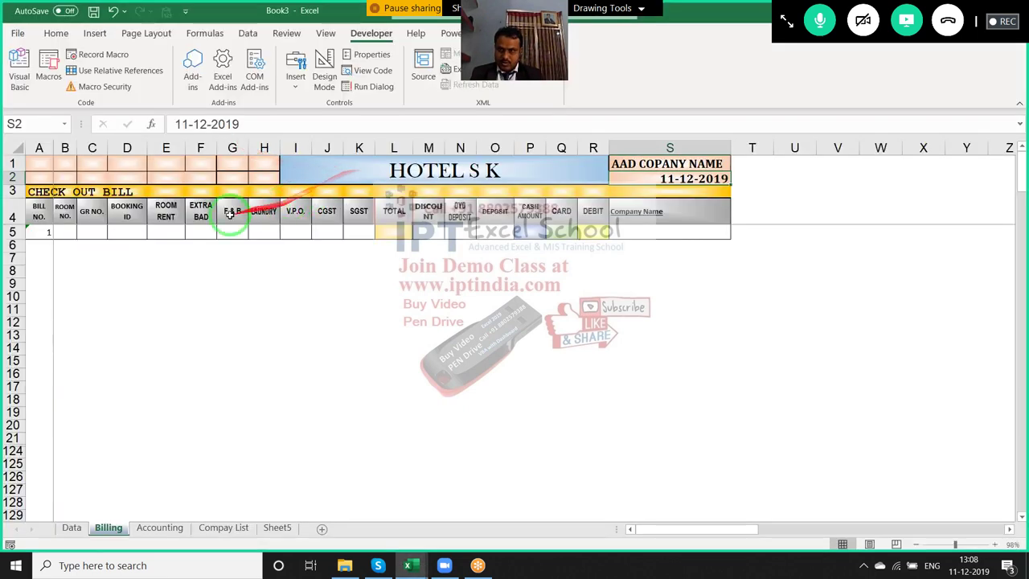
pyautogui.click(90, 231)
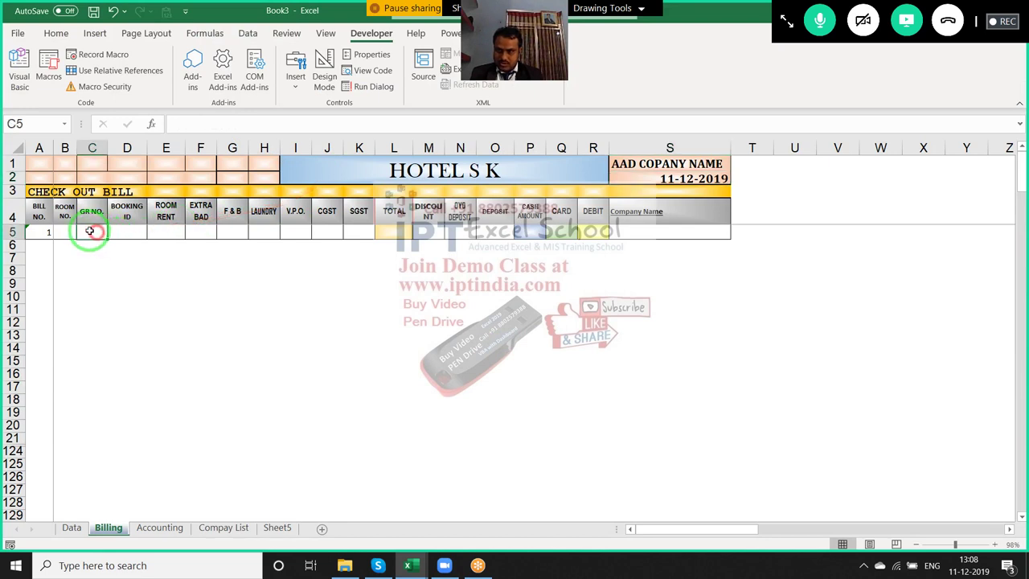
pyautogui.moveTo(69, 229)
pyautogui.mouseDown()
pyautogui.moveTo(594, 222)
pyautogui.moveTo(628, 231)
pyautogui.mouseUp()
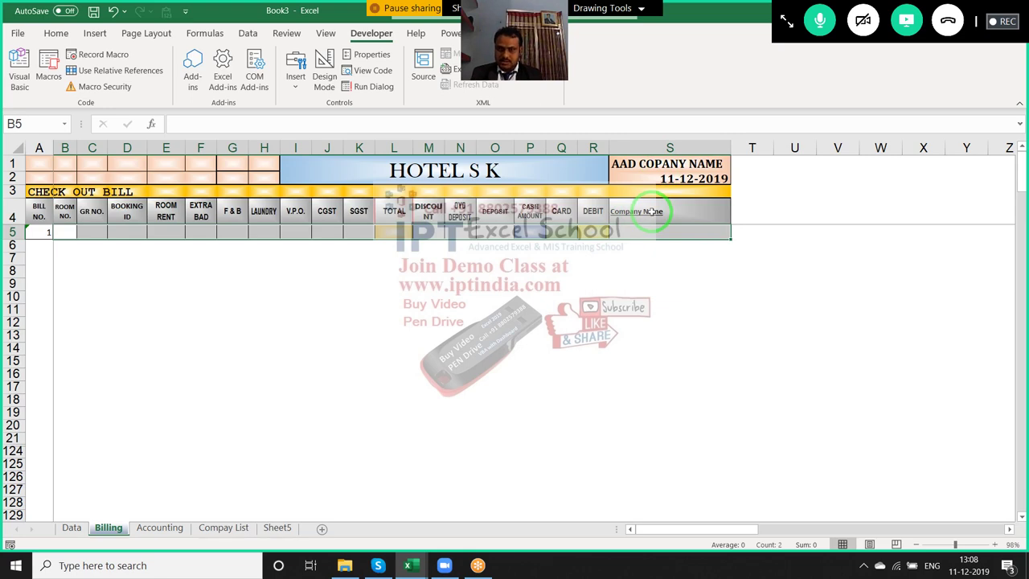
pyautogui.hotkey('alt', 'F11')
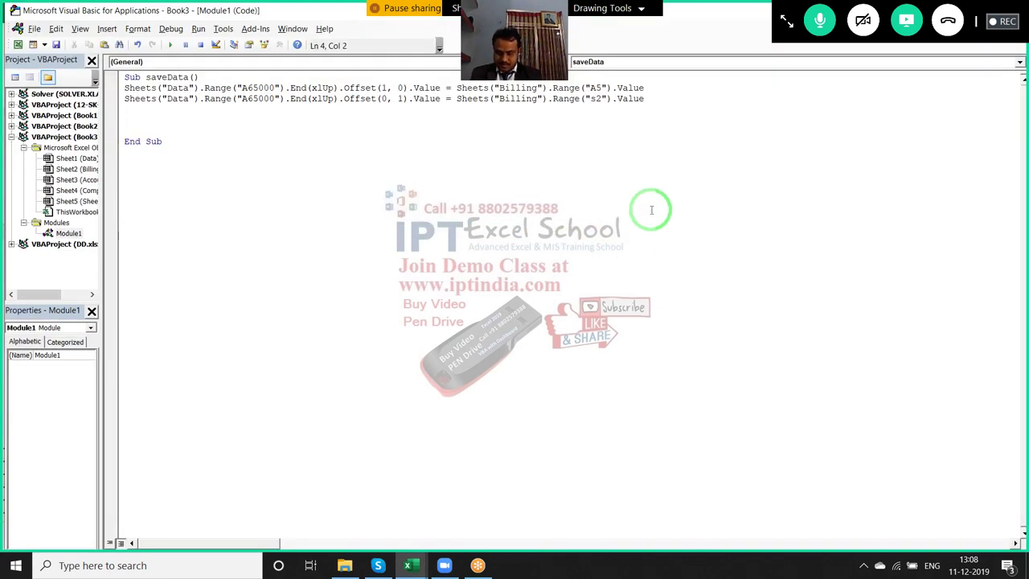
pyautogui.write('range')
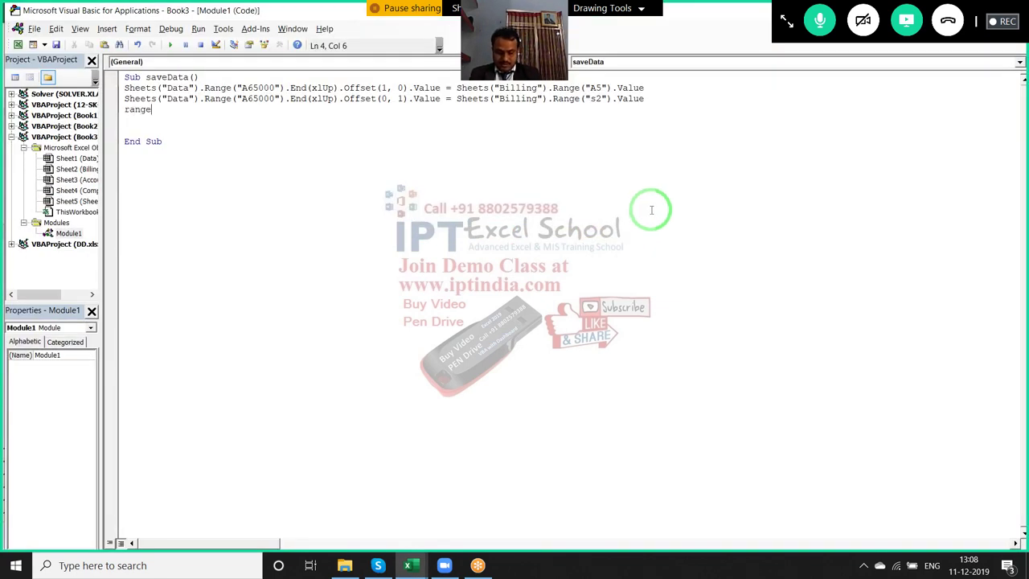
pyautogui.write('(')
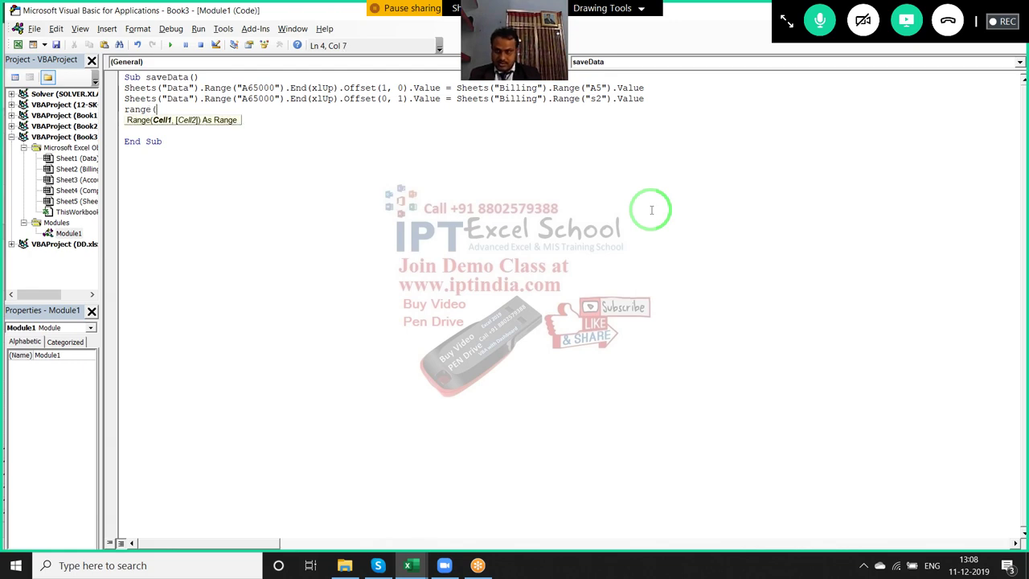
pyautogui.hotkey('alt', 'F11')
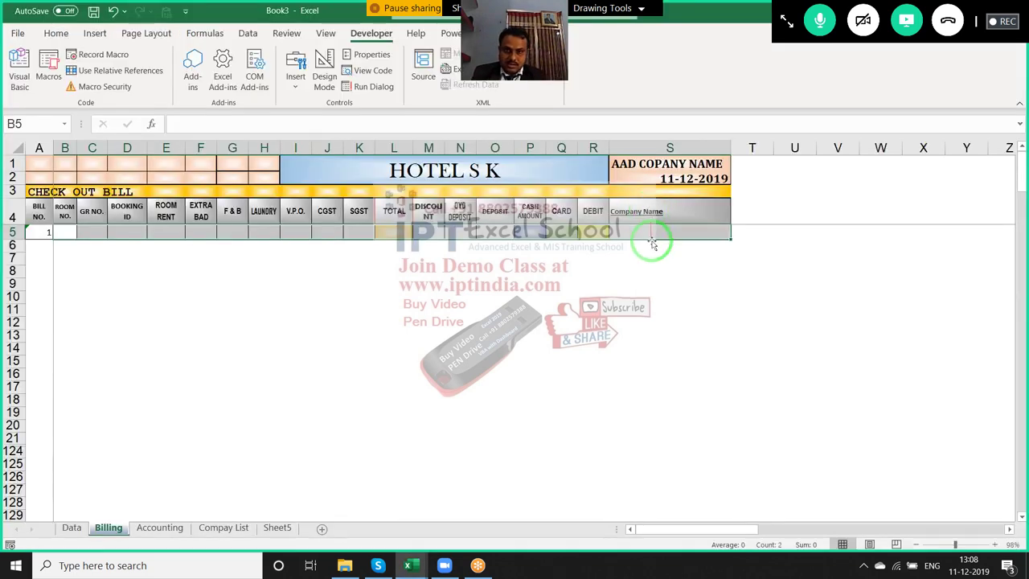
pyautogui.click(492, 258)
# Switch over to the 12-SK-DEC-2019 workbook
pyautogui.hotkey('alt', 'F11')
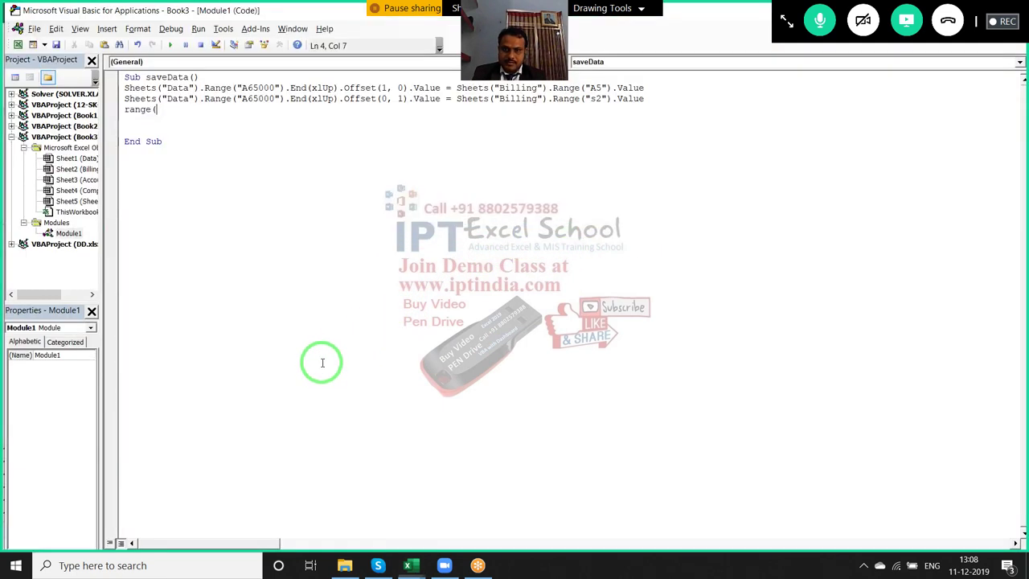
pyautogui.hotkey('alt', 'Tab')
pyautogui.press('Tab')
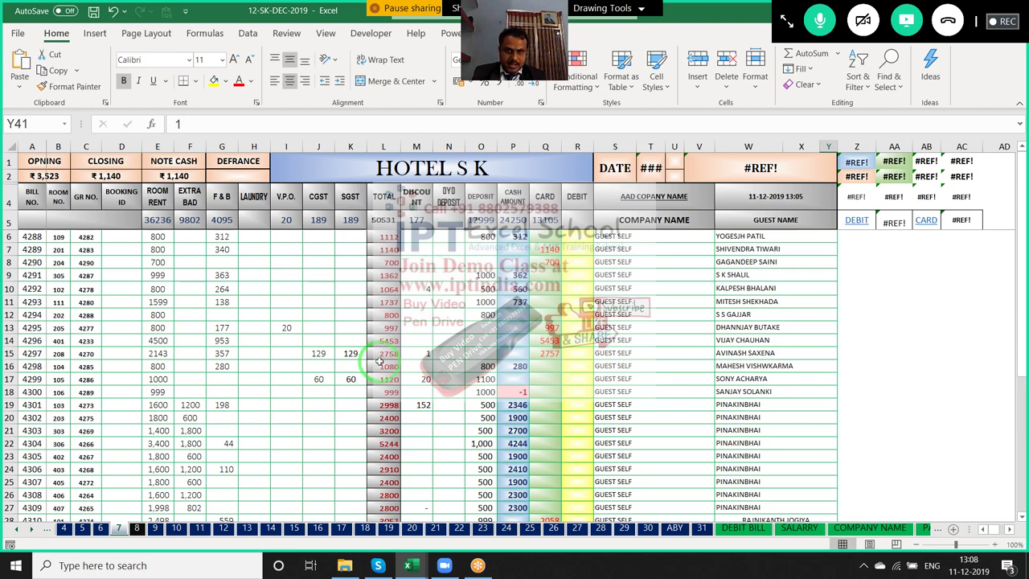
# Copy the GUEST NAME heading text from cell W5 of the 12-SK-DEC-2019 bill
pyautogui.click(735, 221)
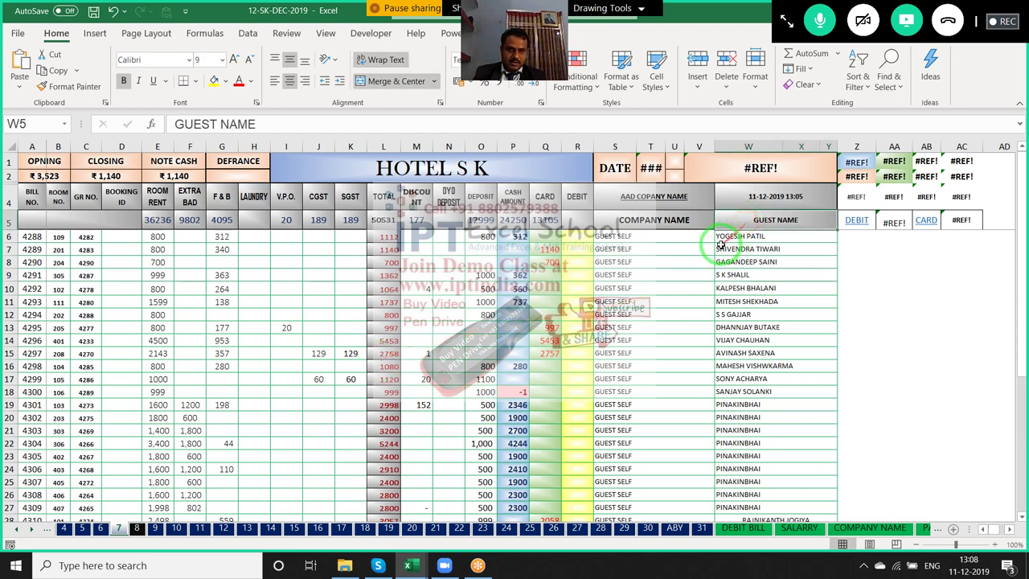
pyautogui.moveTo(298, 124); pyautogui.dragTo(124, 120)
pyautogui.hotkey('ctrl', 'c')
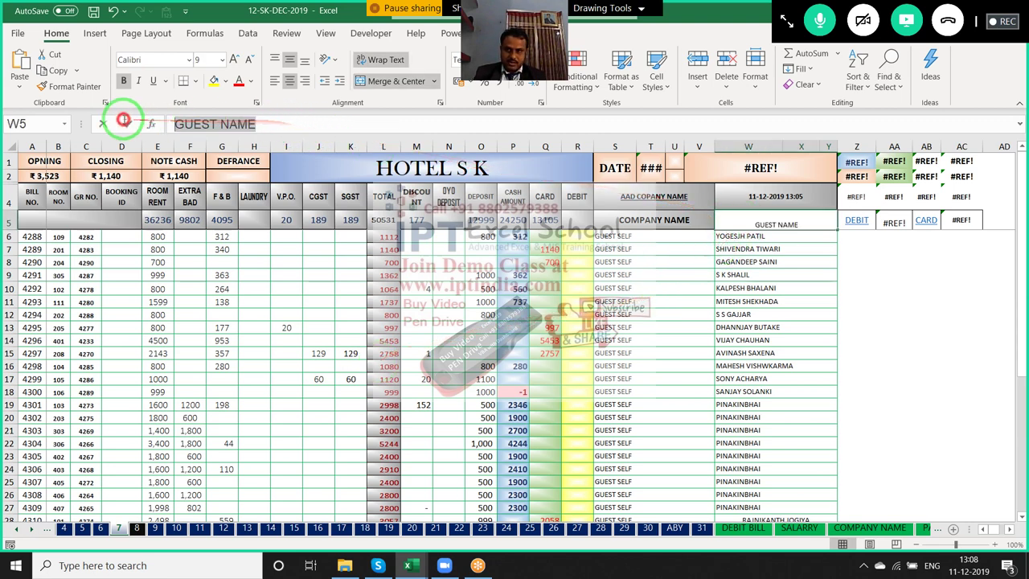
pyautogui.click(126, 124)
pyautogui.click(792, 241)
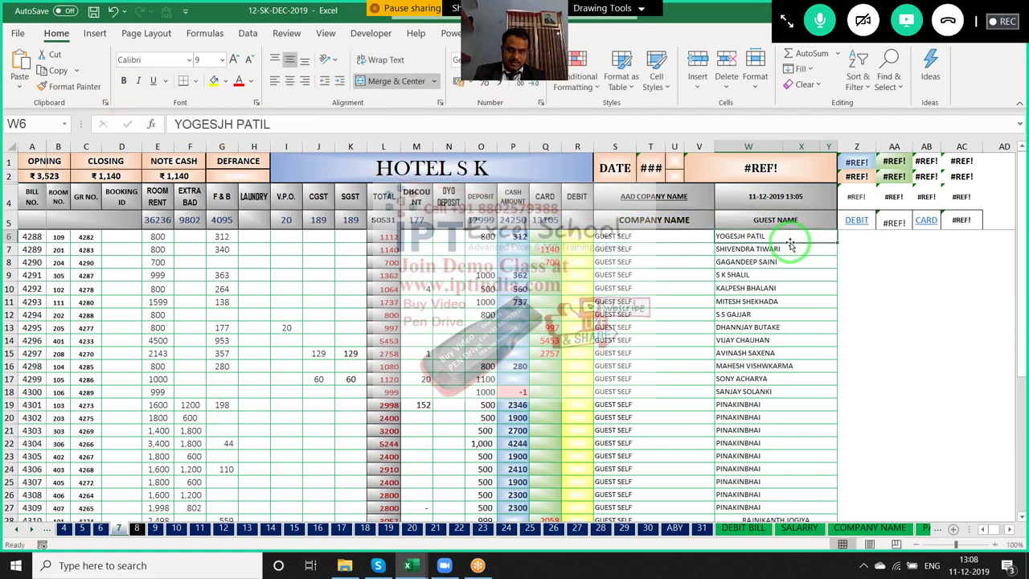
pyautogui.hotkey('alt', 'Tab')
pyautogui.hotkey('alt', 'Tab')
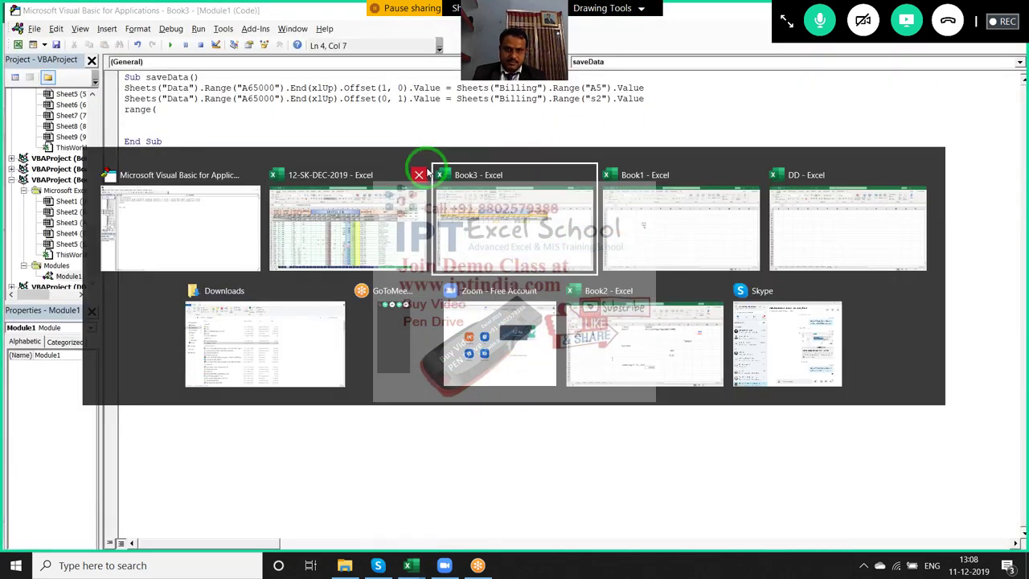
# Paste GUEST NAME into T4, format it like Company Name, and widen column T
pyautogui.click(746, 210)
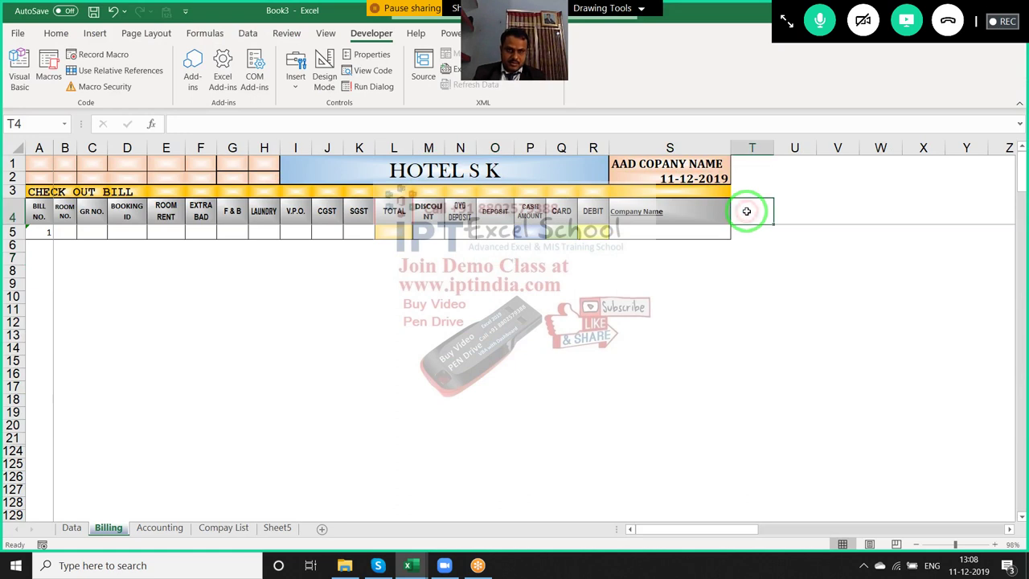
pyautogui.hotkey('ctrl', 'v')
pyautogui.click(694, 209)
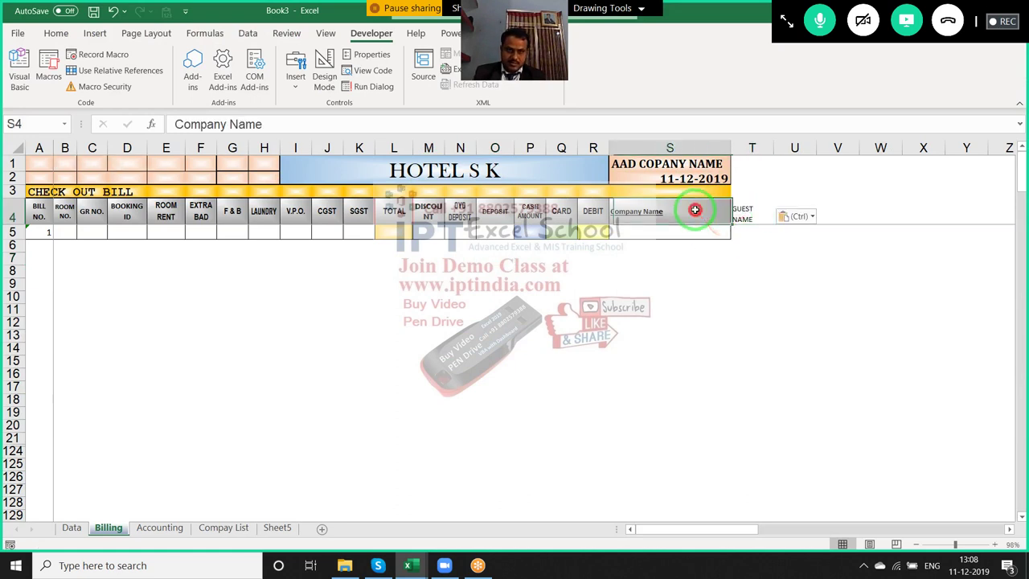
pyautogui.click(53, 32)
pyautogui.click(47, 88)
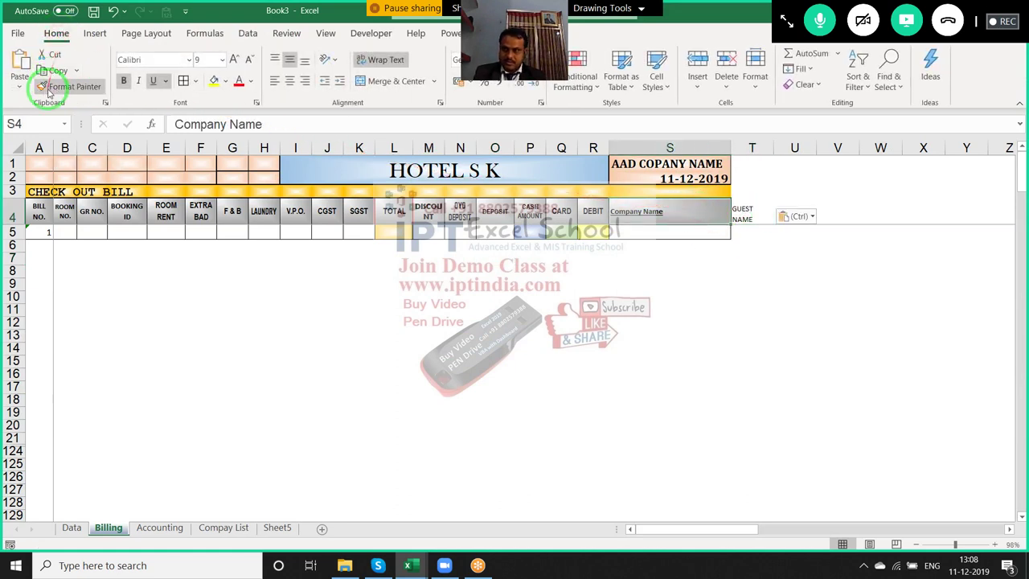
pyautogui.click(741, 213)
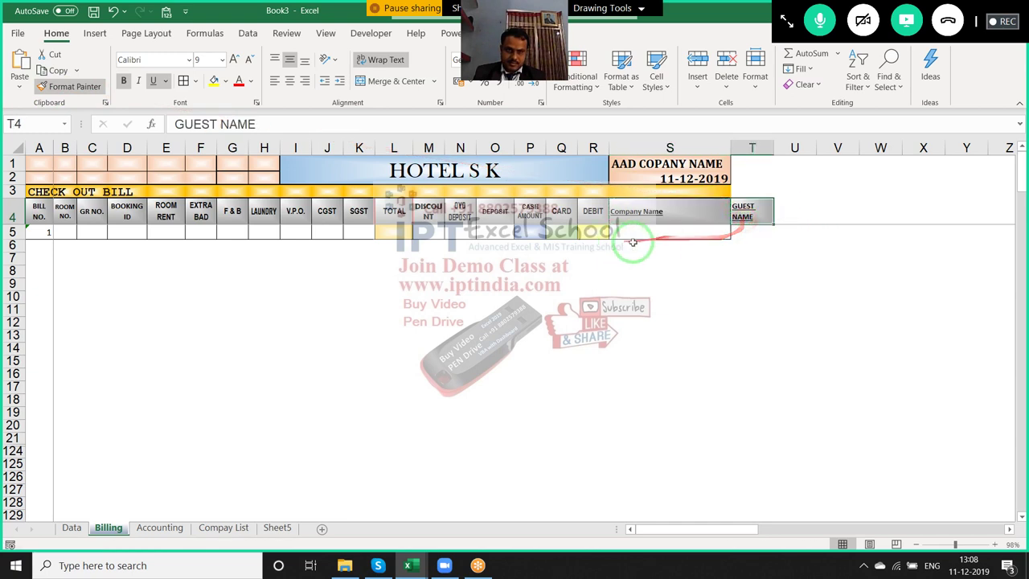
pyautogui.click(667, 257)
pyautogui.moveTo(773, 150); pyautogui.dragTo(827, 152)
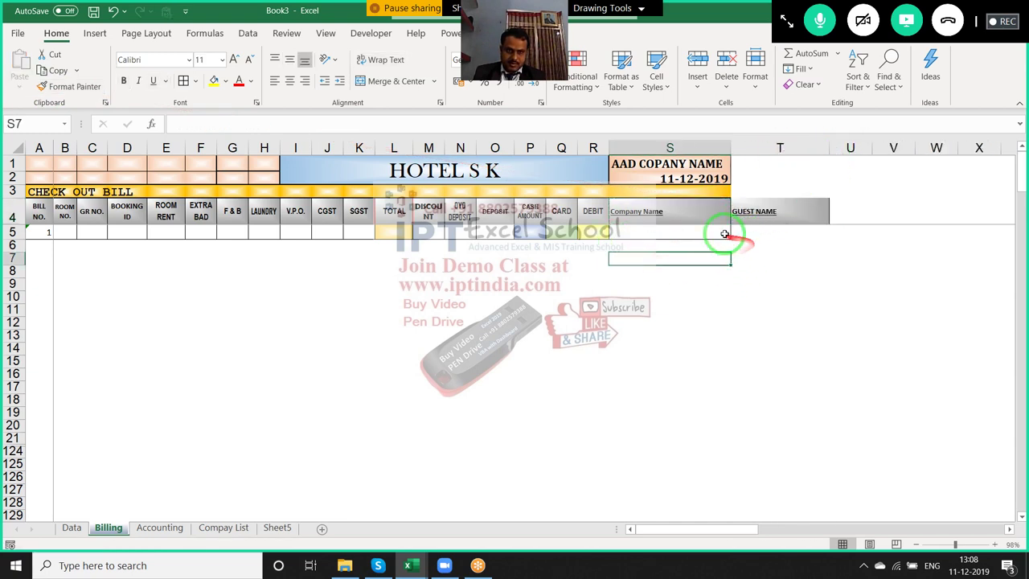
# Add borders around the input cells S5:T5
pyautogui.moveTo(728, 231); pyautogui.dragTo(773, 232)
pyautogui.click(183, 80)
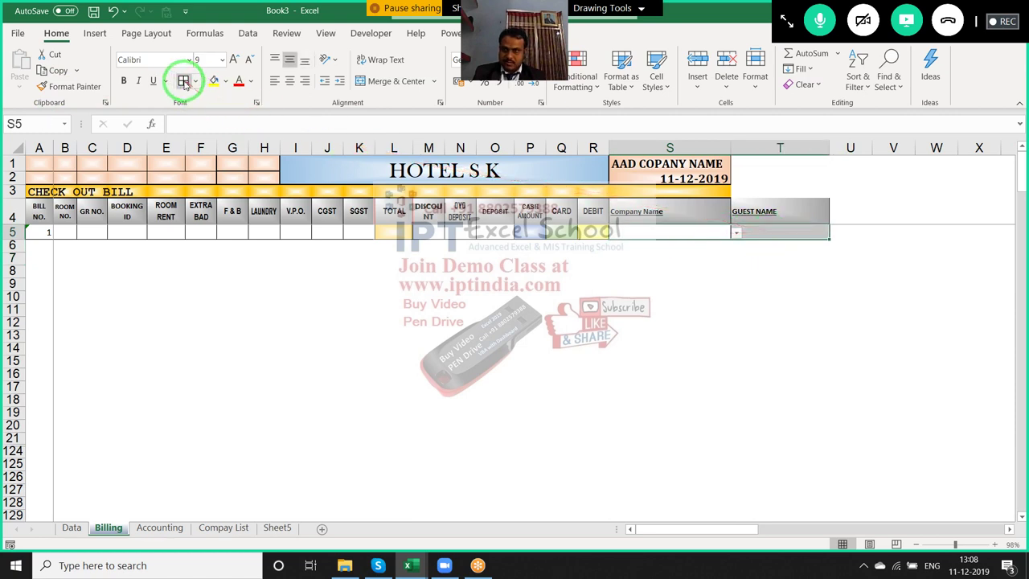
pyautogui.click(428, 310)
pyautogui.click(744, 232)
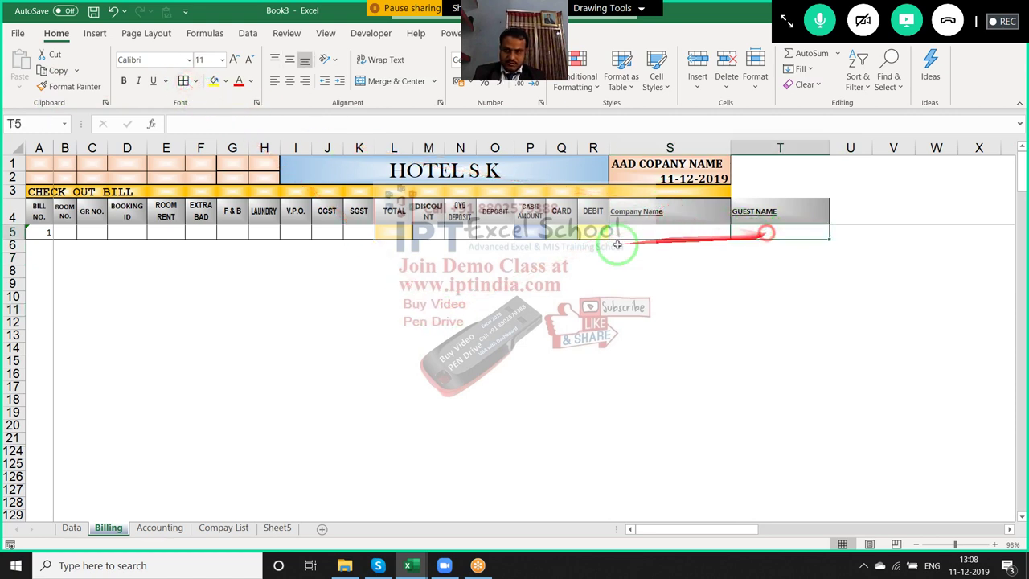
pyautogui.click(74, 237)
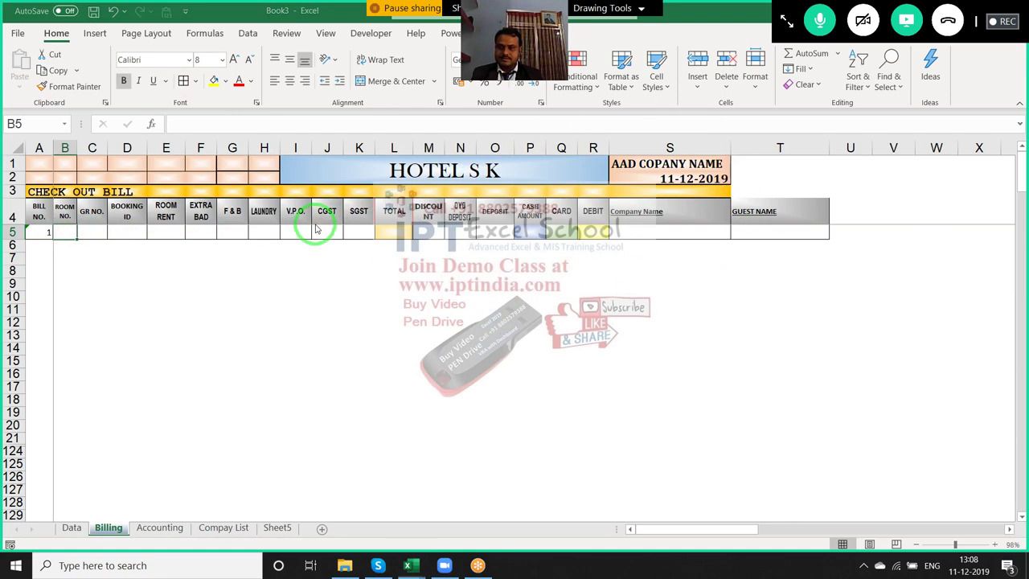
pyautogui.hotkey('alt', 'F11')
# Finish the Range("B5:T5").Copy statement in saveData
pyautogui.write('range("B5:T5')
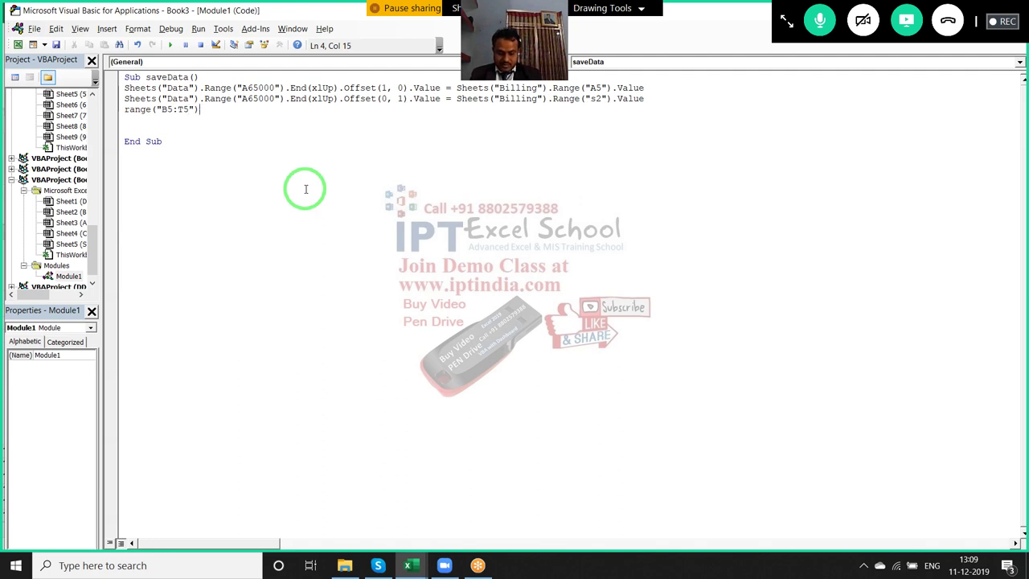
pyautogui.write('.cop')
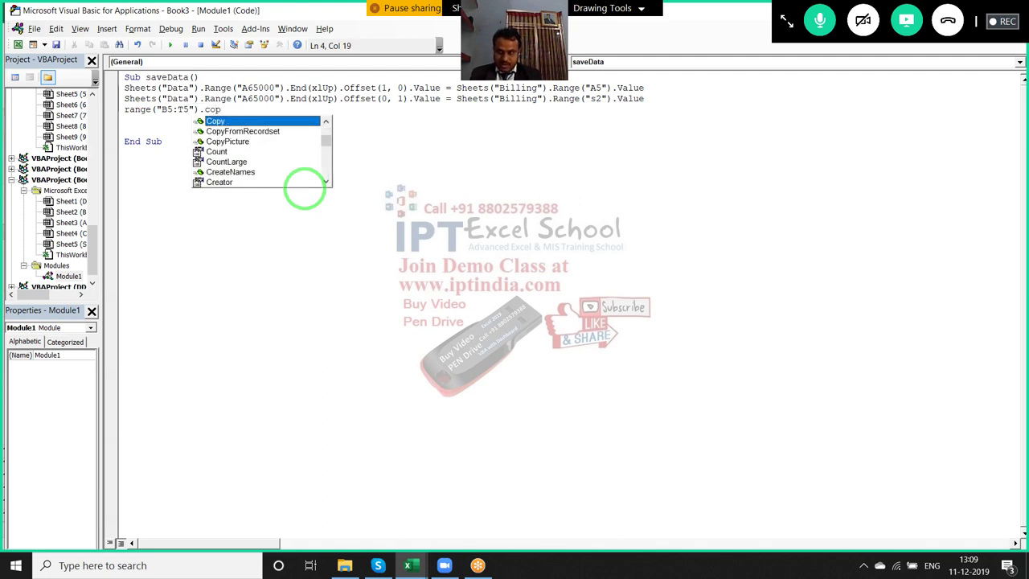
pyautogui.press('Return')
pyautogui.write('range')
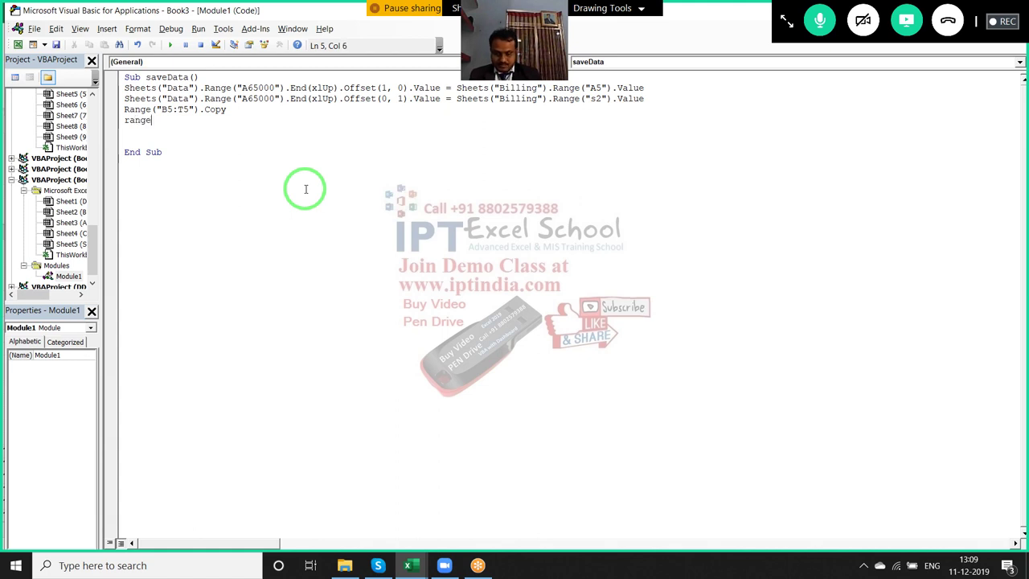
# Add Range("A65000").End(xlUp).Offset(0, 2).PasteSpecial xlPasteFormulas as the paste line
pyautogui.write('("A')
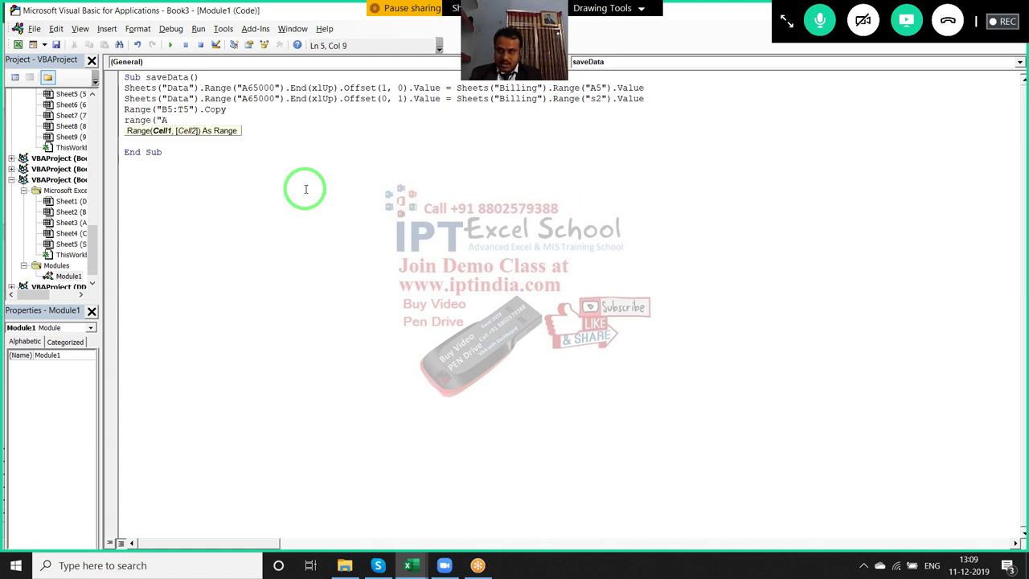
pyautogui.write('65000')
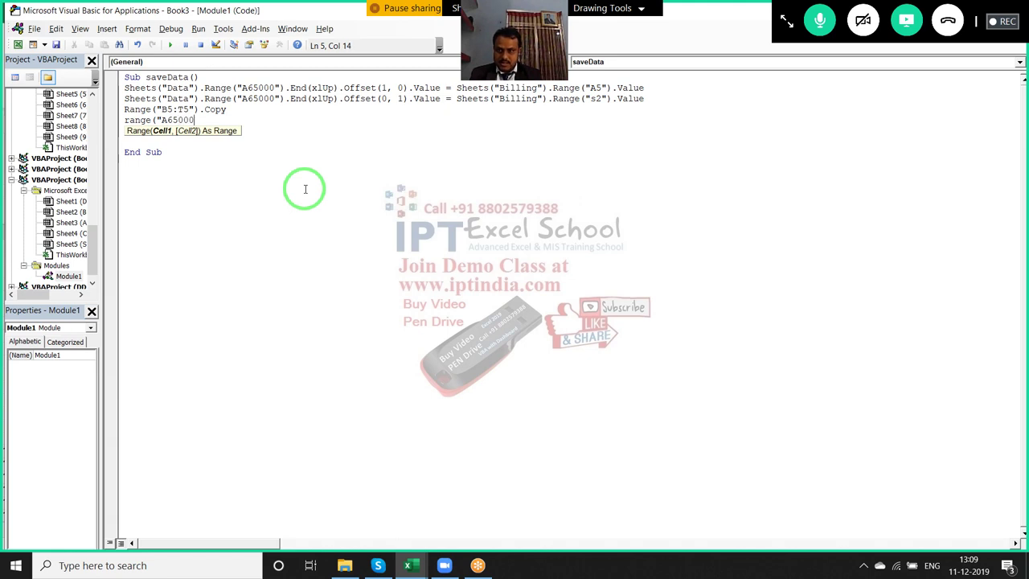
pyautogui.write('")')
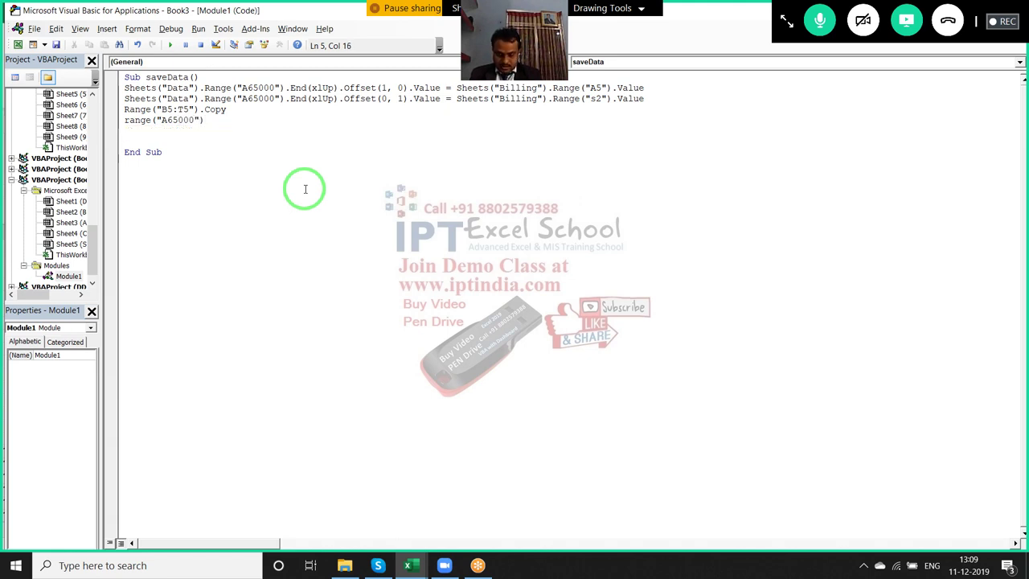
pyautogui.write('.End(')
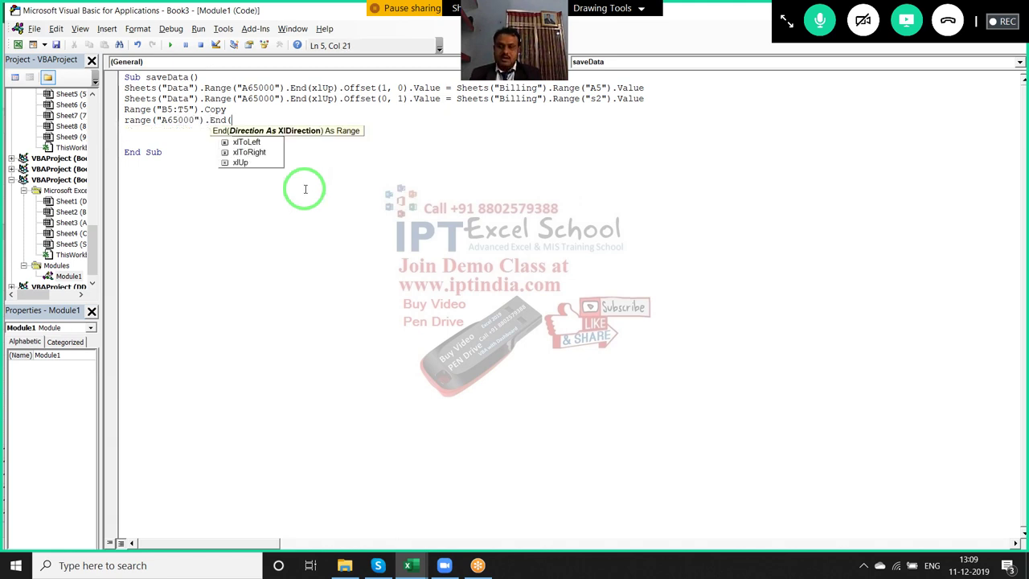
pyautogui.write('xlu')
pyautogui.press('Tab')
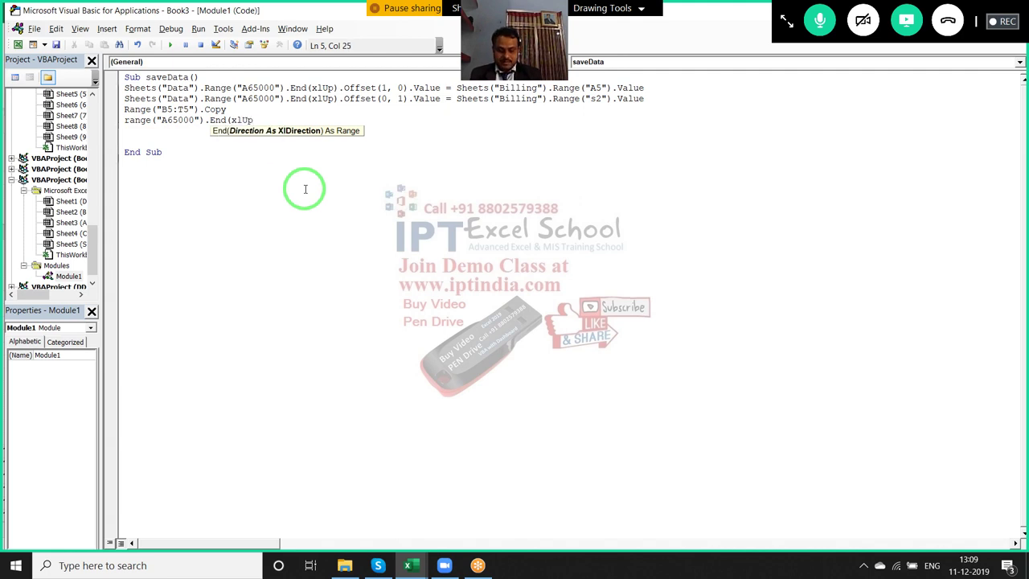
pyautogui.write(').of')
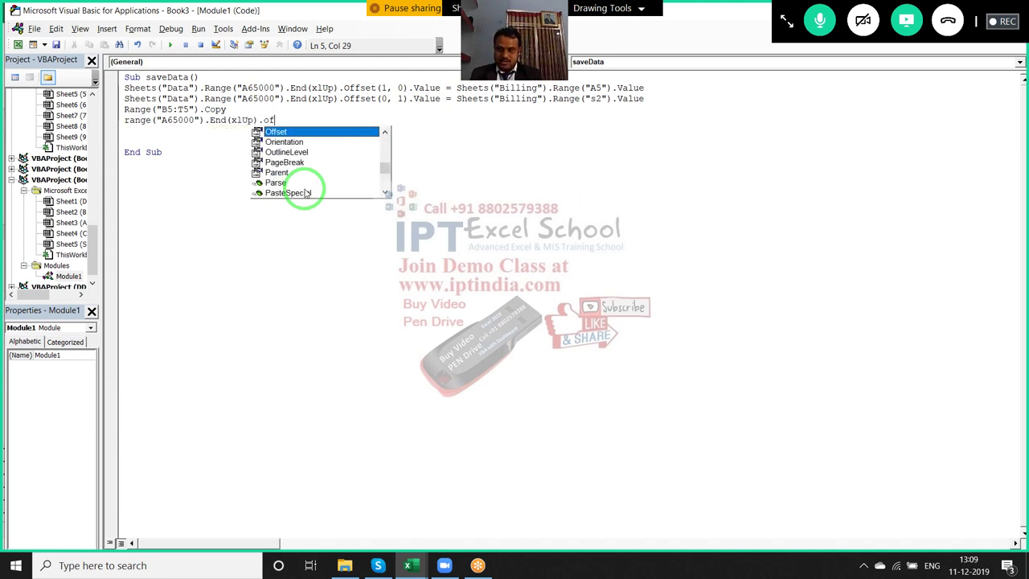
pyautogui.press('Tab')
pyautogui.write('(0')
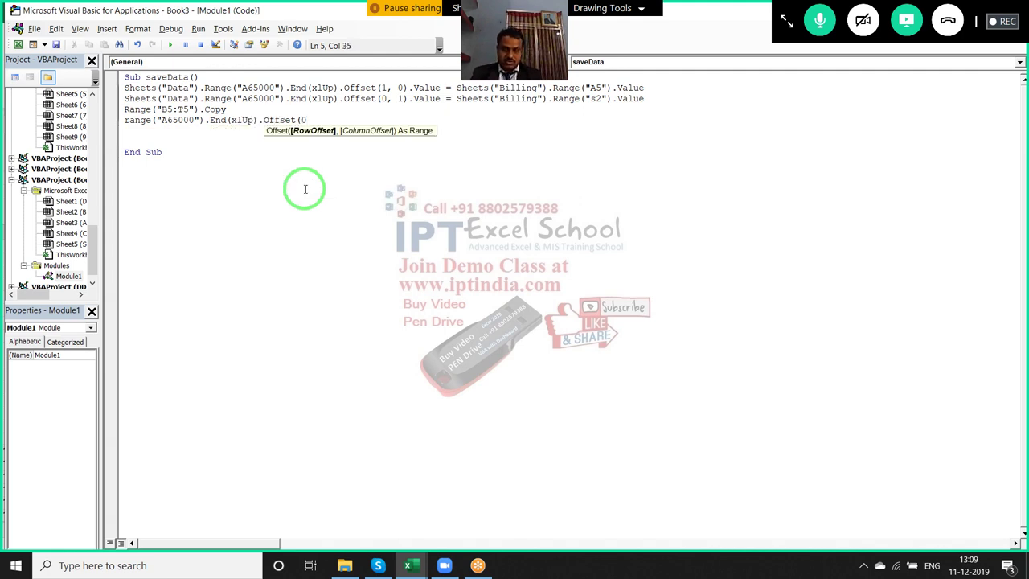
pyautogui.write(',2)')
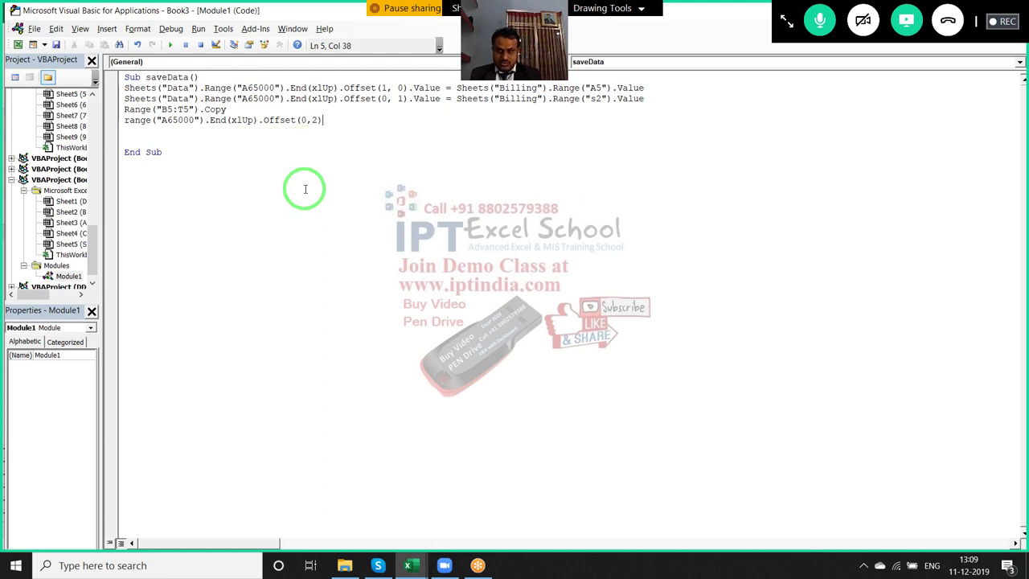
pyautogui.write('.p')
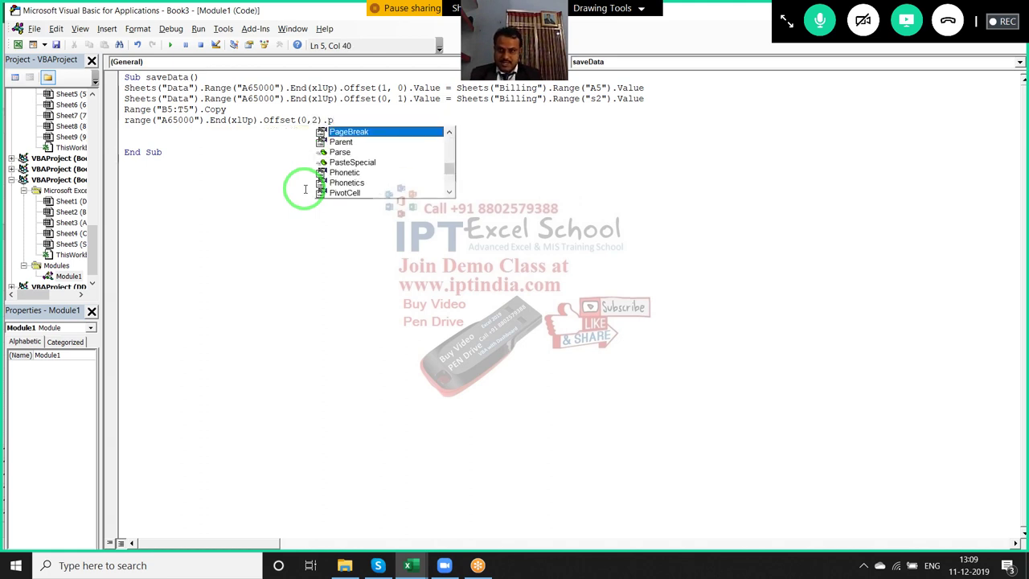
pyautogui.press('Down')
pyautogui.press('Down')
pyautogui.press('Down')
pyautogui.press('Tab')
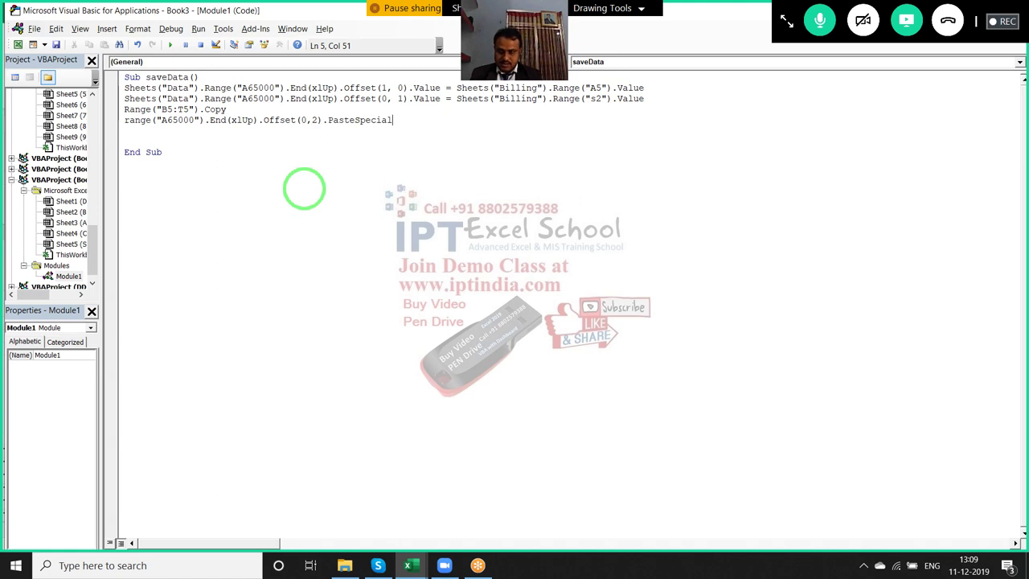
pyautogui.press('Down')
pyautogui.press('Down')
pyautogui.press('Down')
pyautogui.press('Down')
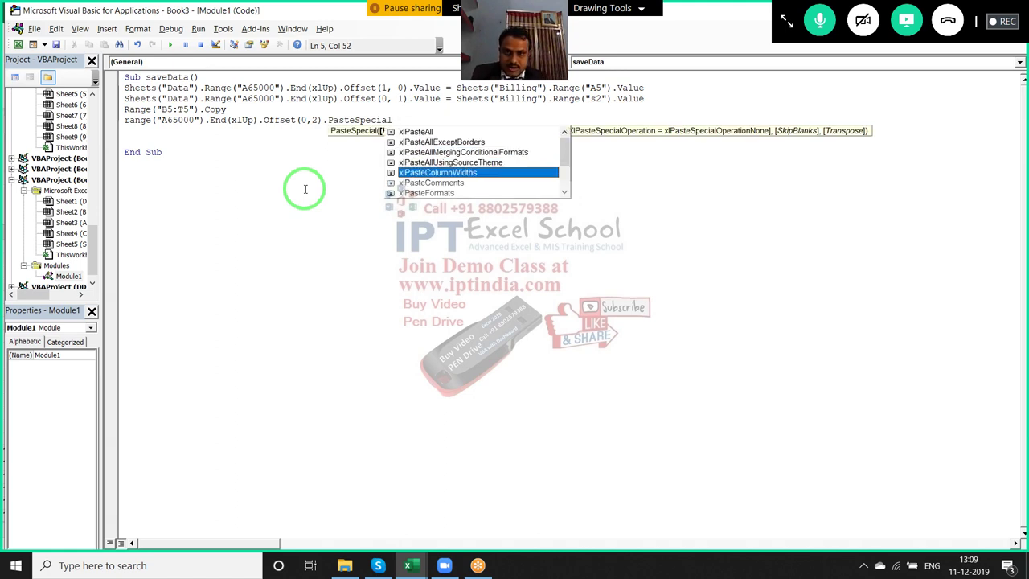
pyautogui.press('Down')
pyautogui.press('Down')
pyautogui.press('Down')
pyautogui.press('Tab')
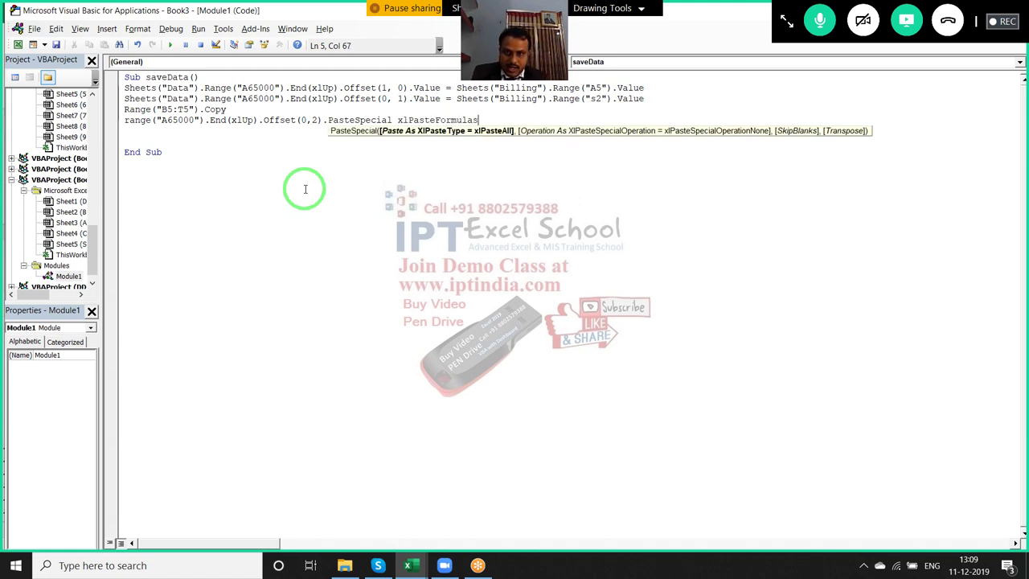
pyautogui.press('Return')
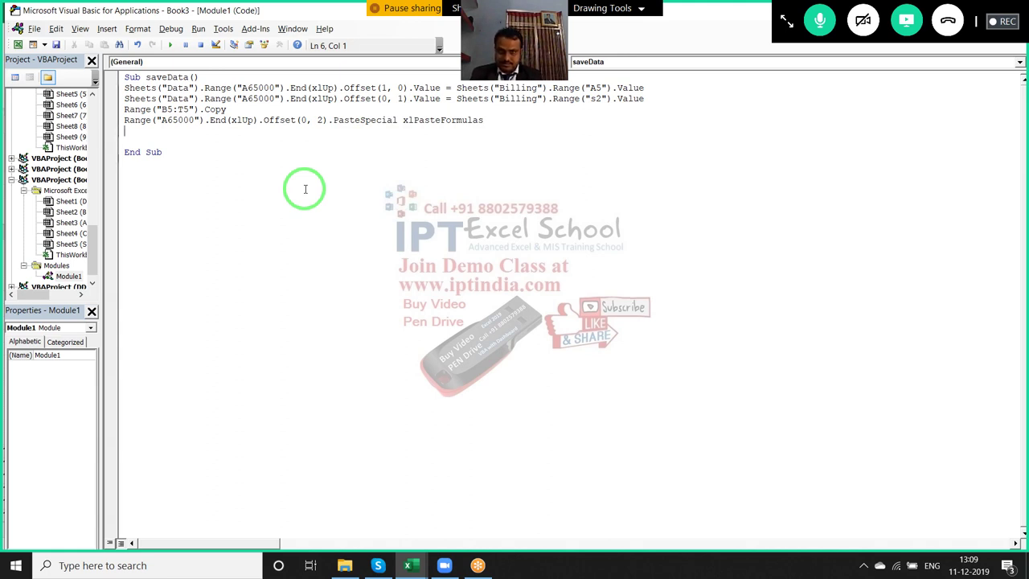
pyautogui.hotkey('alt', 'F11')
# Select and copy room 109's bill row B6:K6 on the 12-SK-DEC-2019 sheet
pyautogui.moveTo(333, 333); pyautogui.dragTo(103, 234)
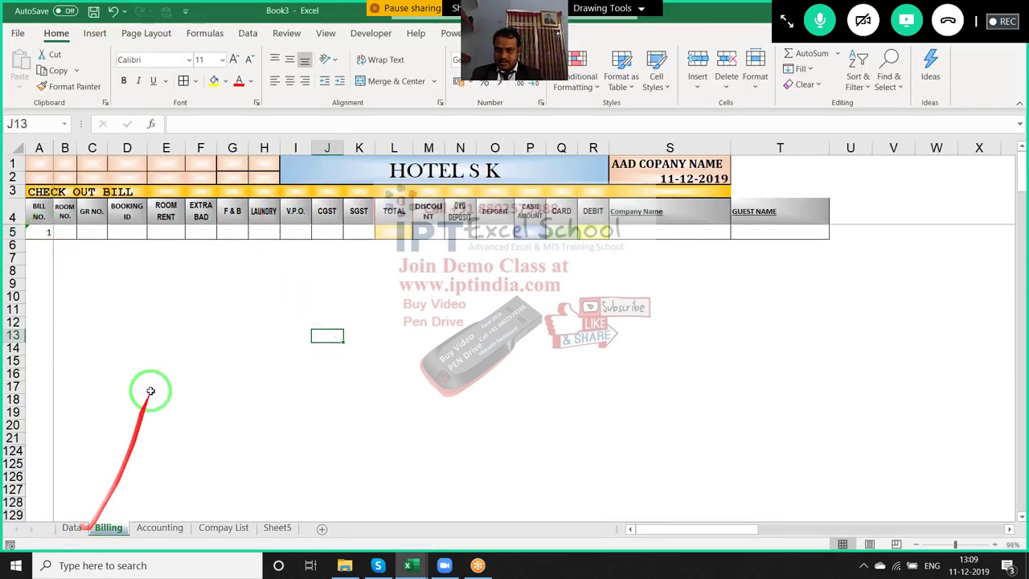
pyautogui.hotkey('alt', 'F11')
pyautogui.hotkey('alt', 'Tab')
pyautogui.hotkey('alt', 'Tab')
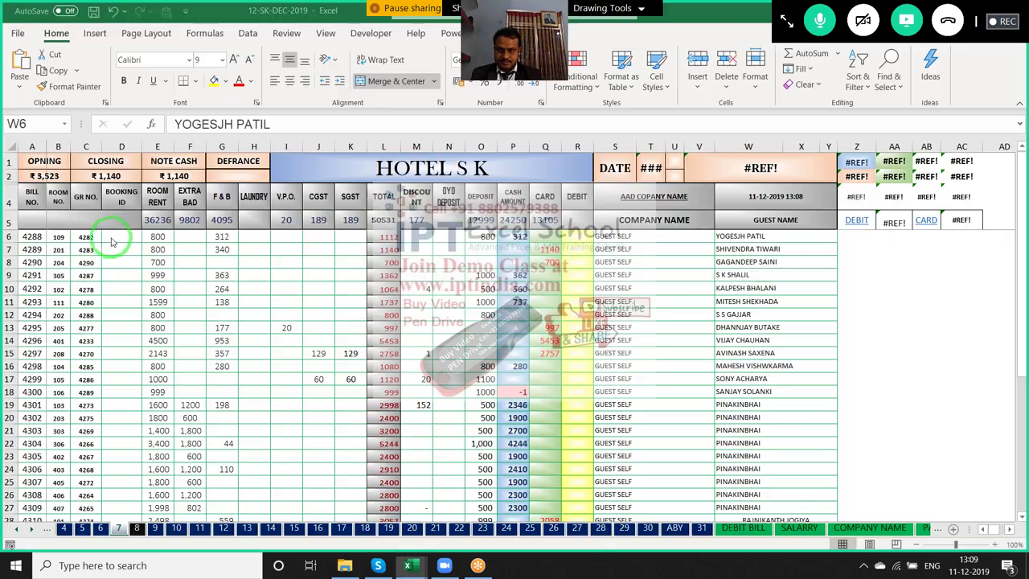
pyautogui.click(60, 250)
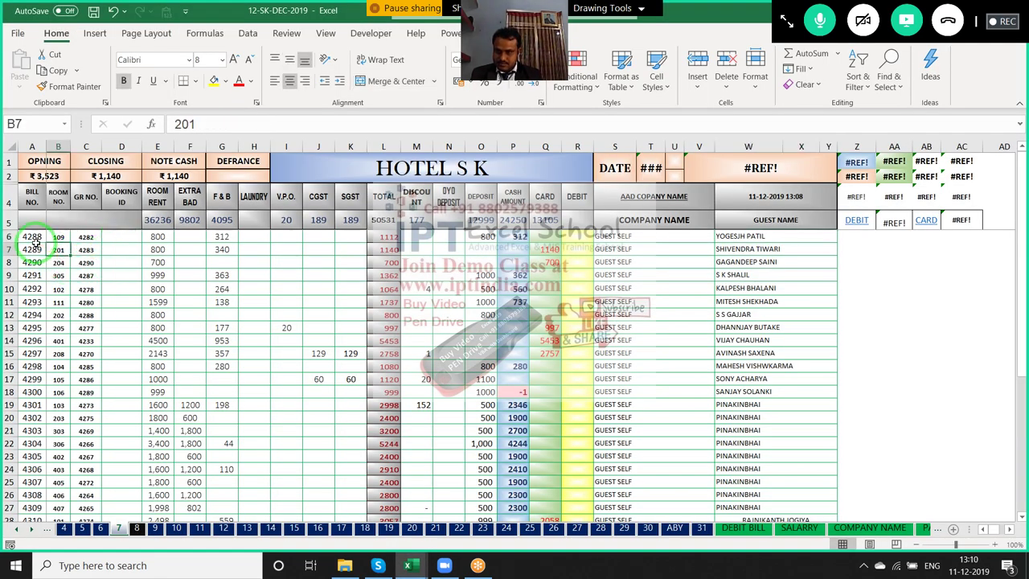
pyautogui.click(35, 238)
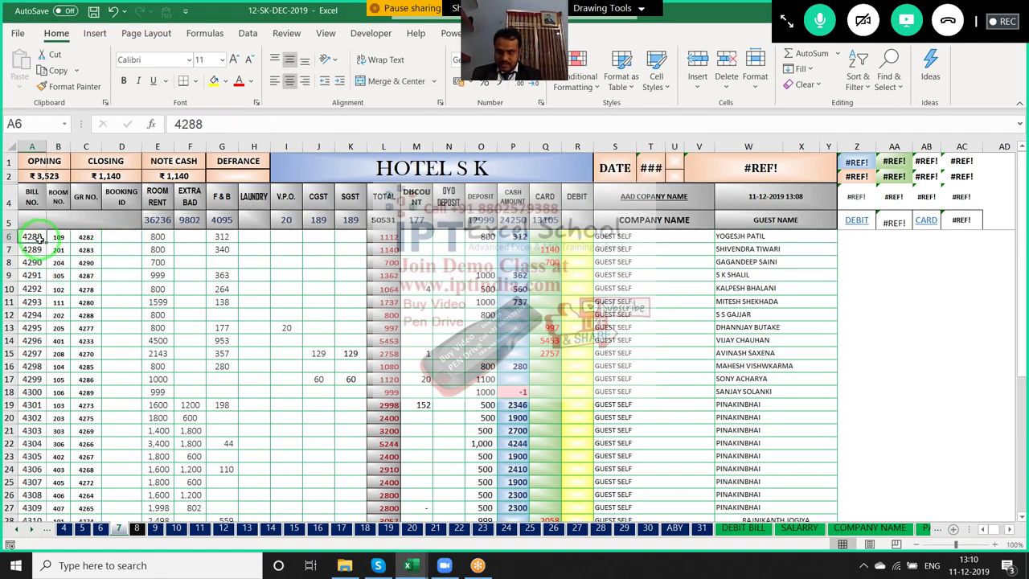
pyautogui.press('Right')
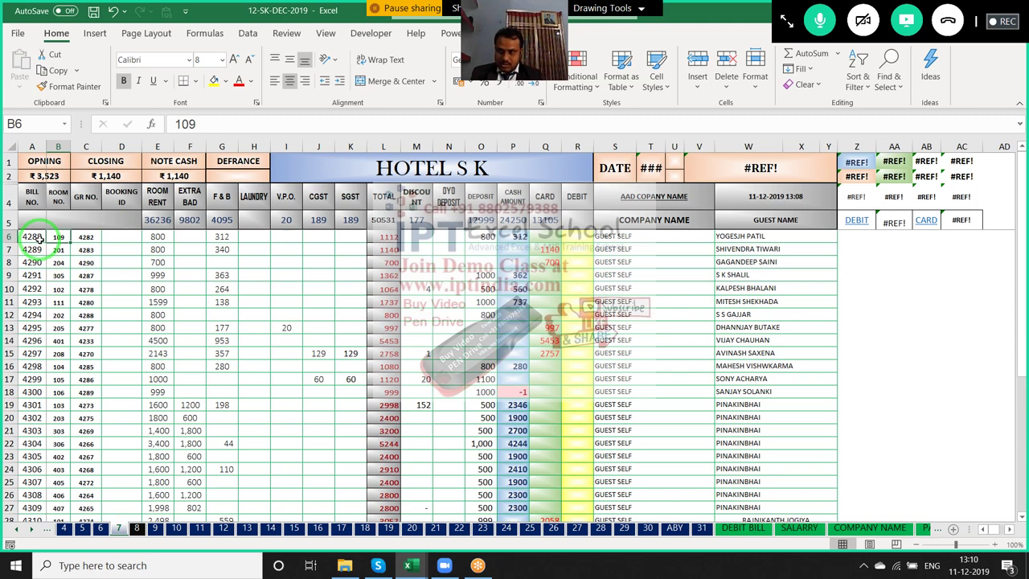
pyautogui.hotkey('shift', 'Right')
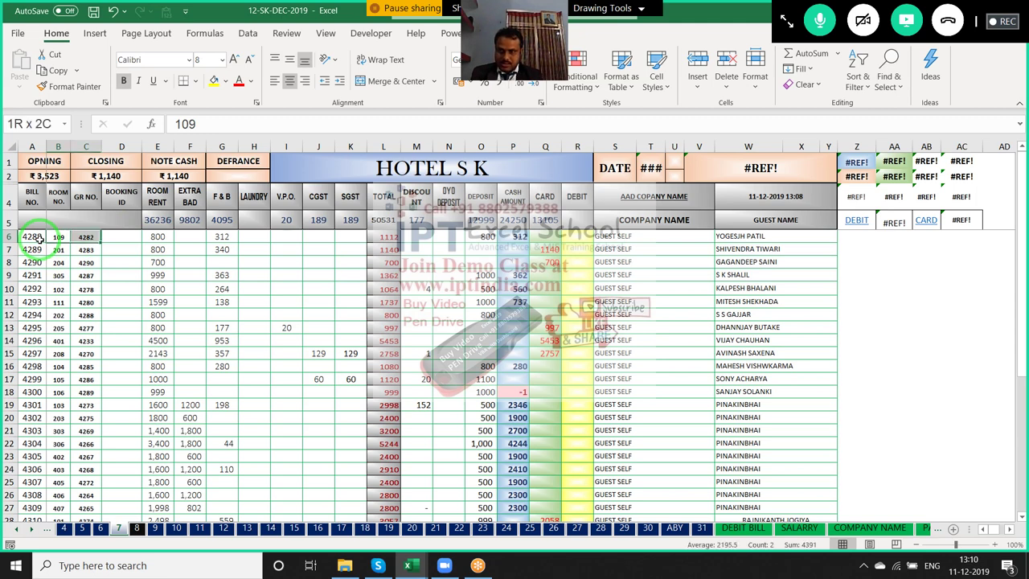
pyautogui.hotkey('shift', 'Right')
pyautogui.hotkey('shift', 'Right')
pyautogui.hotkey('shift', 'Right')
pyautogui.hotkey('shift', 'Right')
pyautogui.hotkey('shift', 'Right')
pyautogui.hotkey('shift', 'Right')
pyautogui.hotkey('shift', 'Right')
pyautogui.hotkey('shift', 'Right')
pyautogui.hotkey('shift', 'Right')
pyautogui.hotkey('shift', 'Right')
pyautogui.hotkey('shift', 'Right')
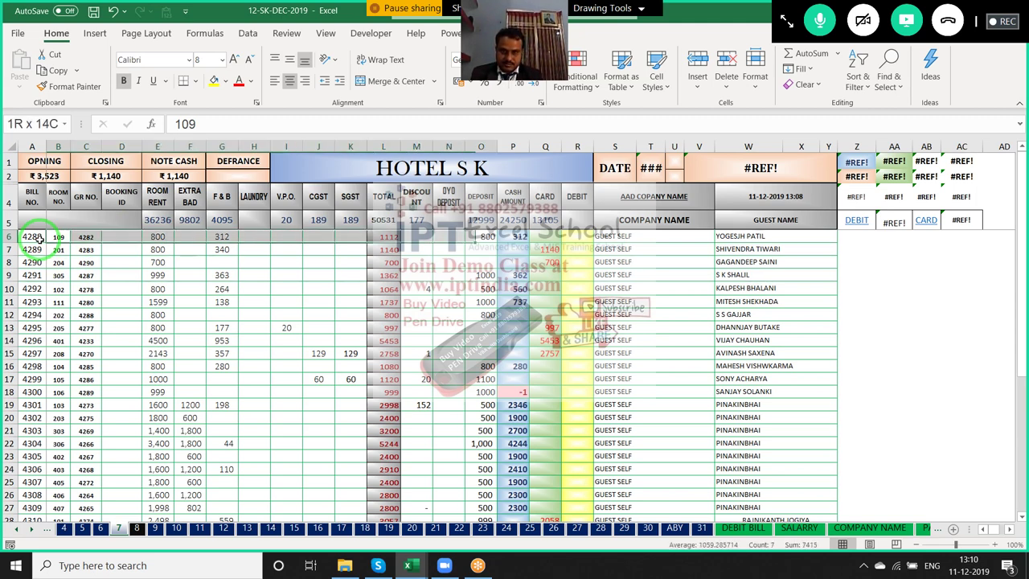
pyautogui.hotkey('shift', 'Right')
pyautogui.hotkey('shift', 'Right')
pyautogui.hotkey('shift', 'Right')
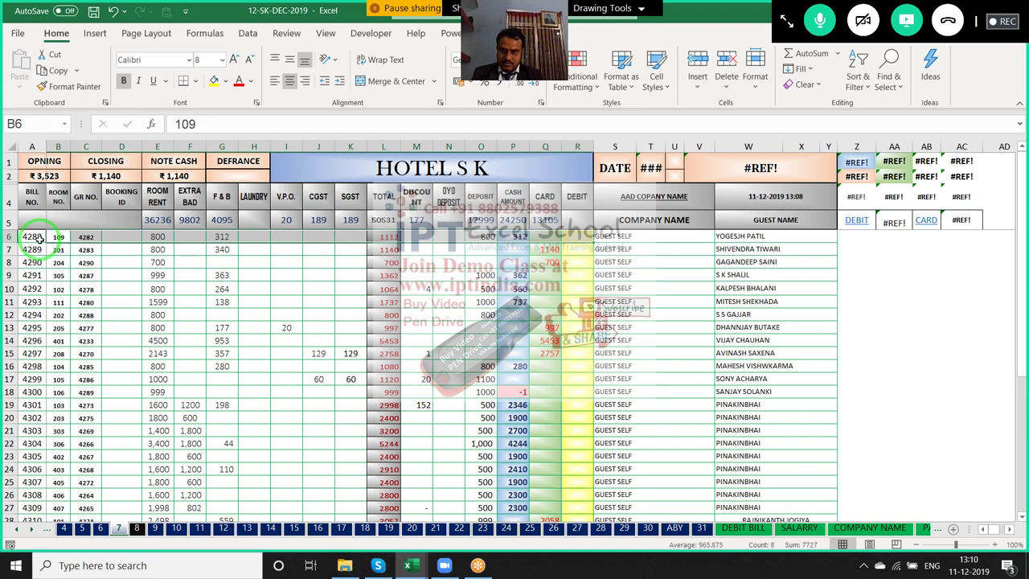
pyautogui.hotkey('shift', 'Left')
pyautogui.hotkey('shift', 'Left')
pyautogui.hotkey('shift', 'Left')
pyautogui.hotkey('shift', 'Left')
pyautogui.hotkey('shift', 'Left')
pyautogui.hotkey('shift', 'Left')
pyautogui.hotkey('shift', 'Left')
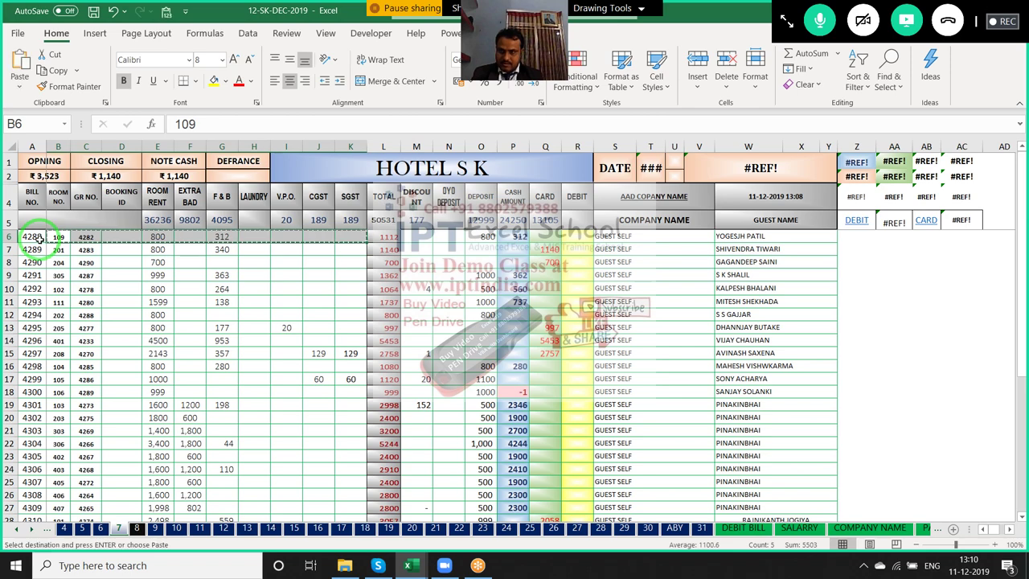
# Go back to Book3 and select cell B5 on the Billing sheet
pyautogui.hotkey('alt', 'F11')
pyautogui.hotkey('alt', 'Tab')
pyautogui.press('Tab')
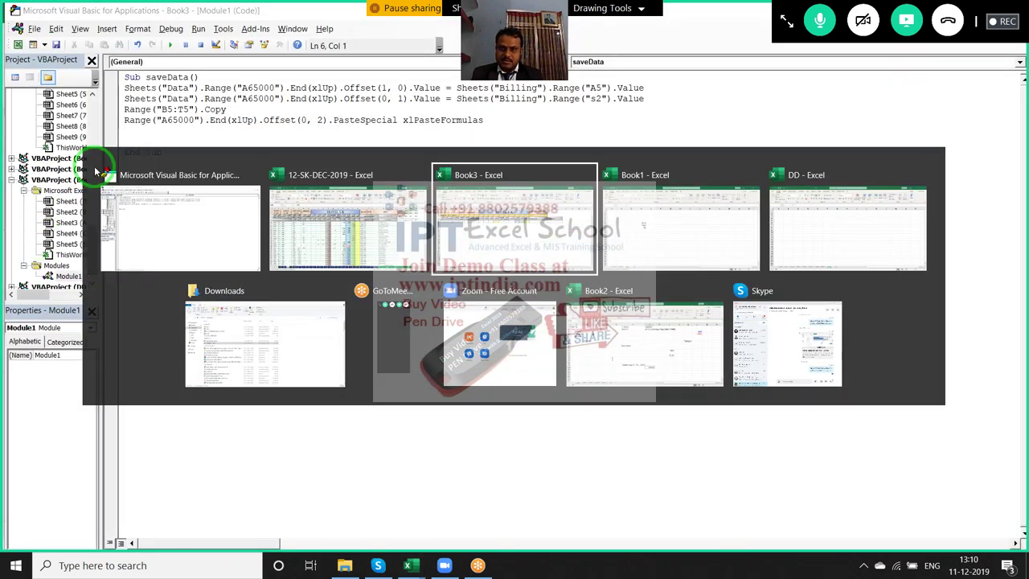
pyautogui.click(77, 231)
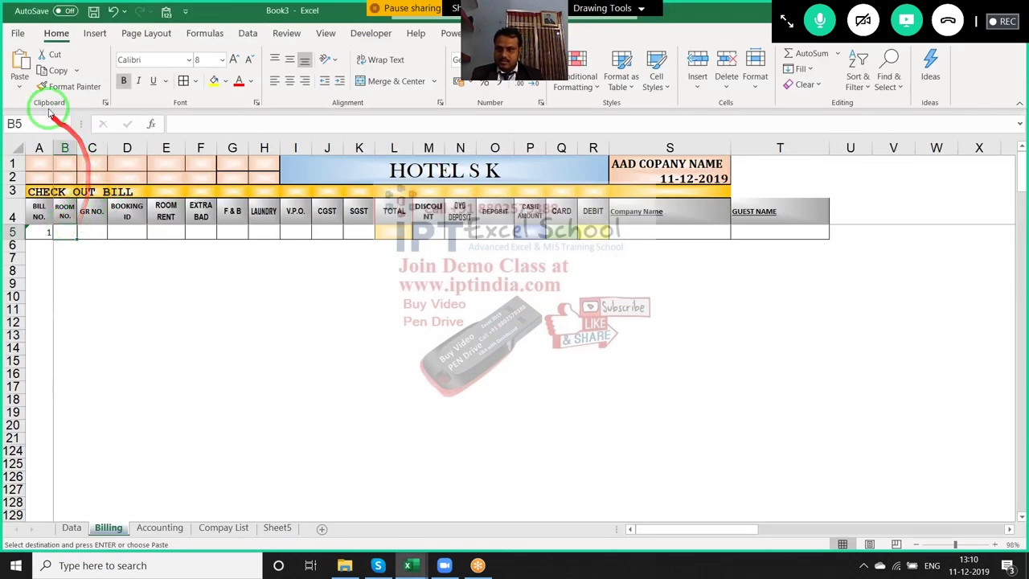
# Paste room 109's bill as values into row 5 from B5, giving a total of 1112
pyautogui.click(19, 80)
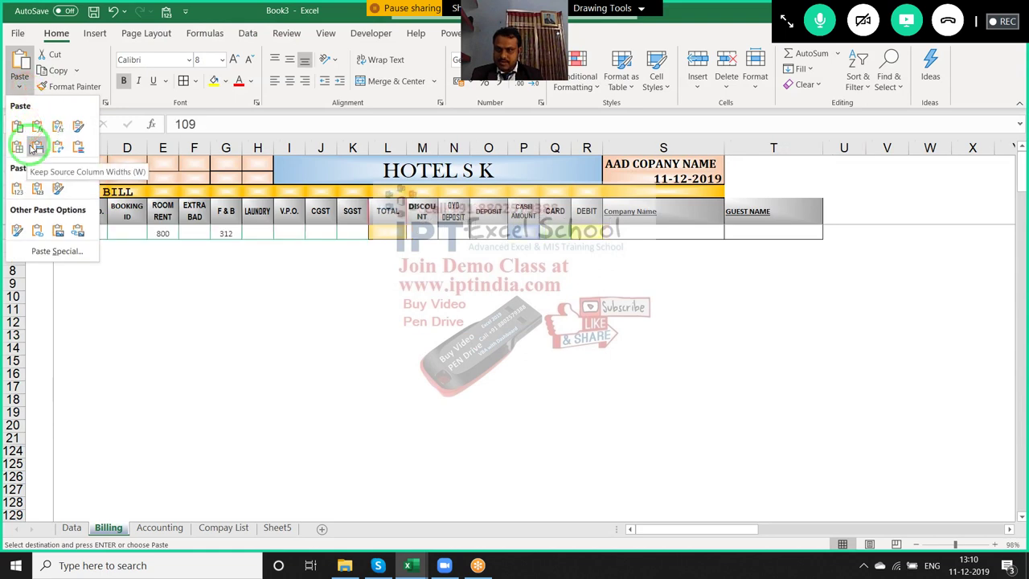
pyautogui.click(20, 190)
pyautogui.click(264, 258)
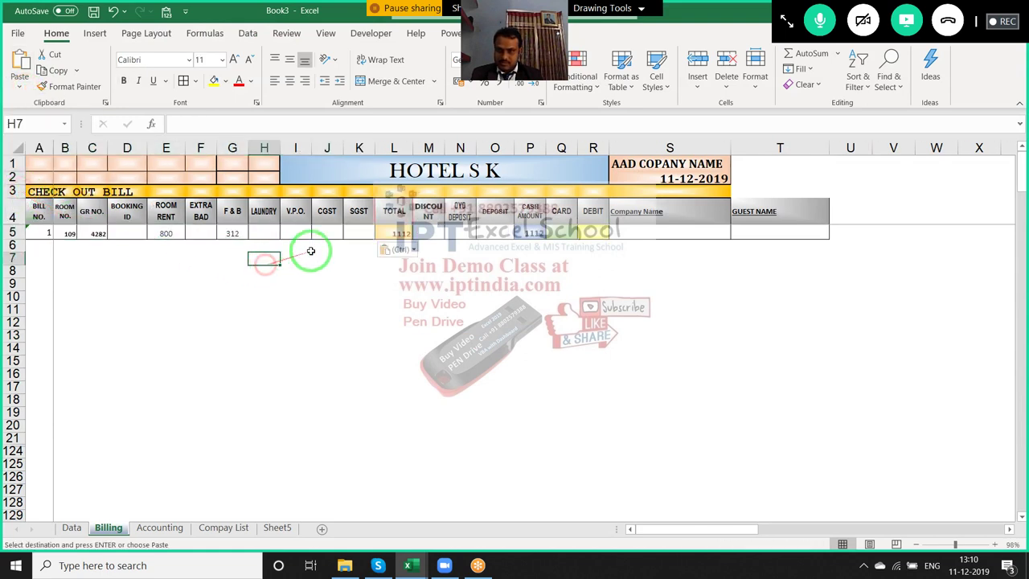
pyautogui.click(391, 234)
# Enter the 800 deposit in O5, leaving cash 312
pyautogui.hotkey('alt', 'F11')
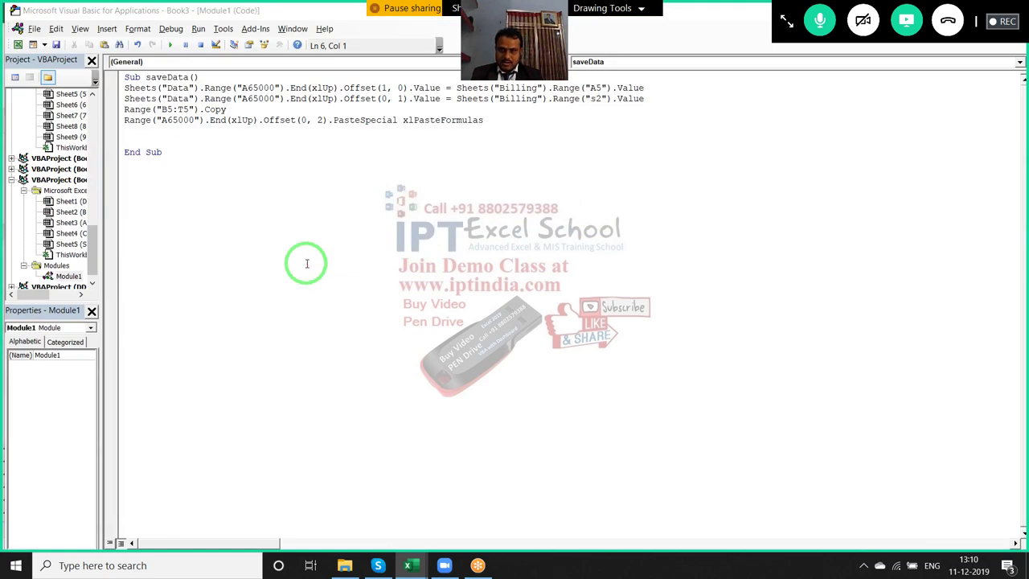
pyautogui.hotkey('alt', 'Tab')
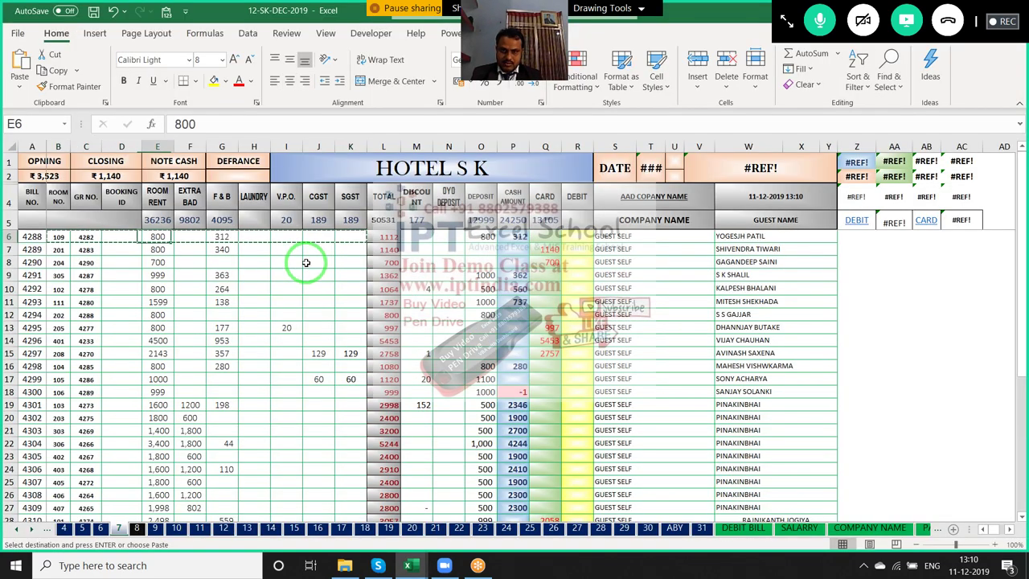
pyautogui.press('Right')
pyautogui.press('Right')
pyautogui.press('Right')
pyautogui.press('Right')
pyautogui.press('Right')
pyautogui.press('Right')
pyautogui.press('Right')
pyautogui.press('Right')
pyautogui.press('Right')
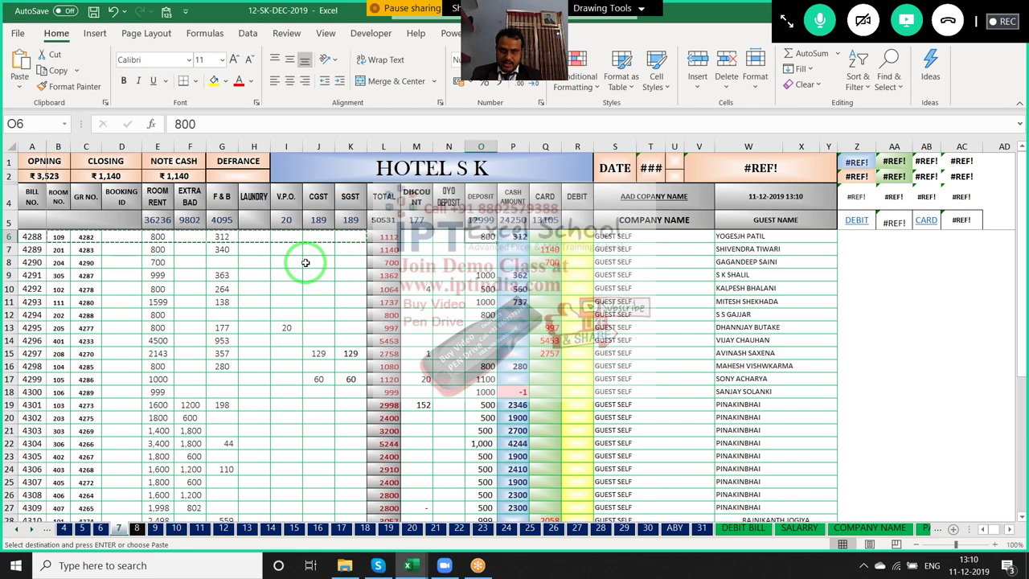
pyautogui.hotkey('alt', 'Tab')
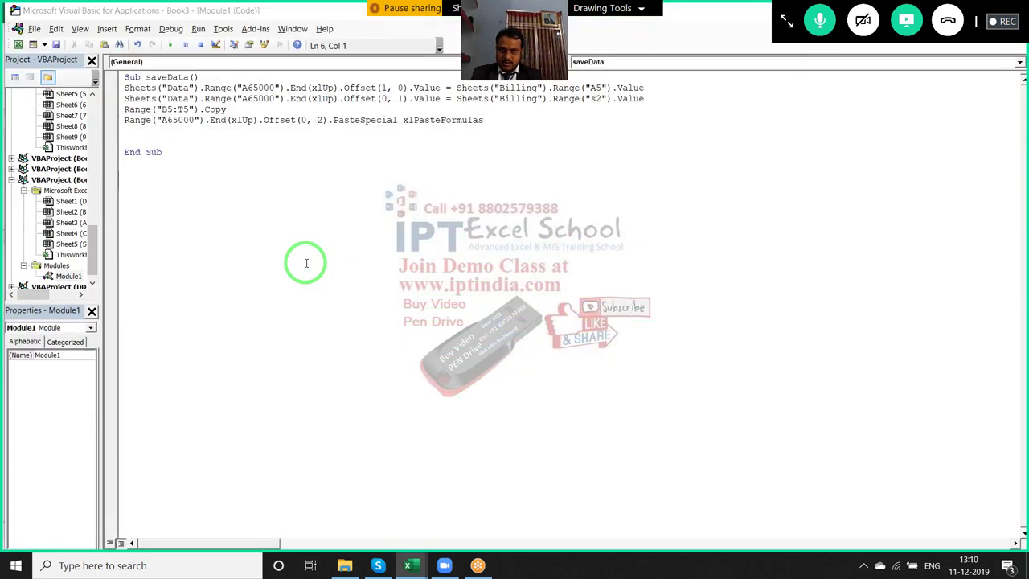
pyautogui.hotkey('alt', 'Tab')
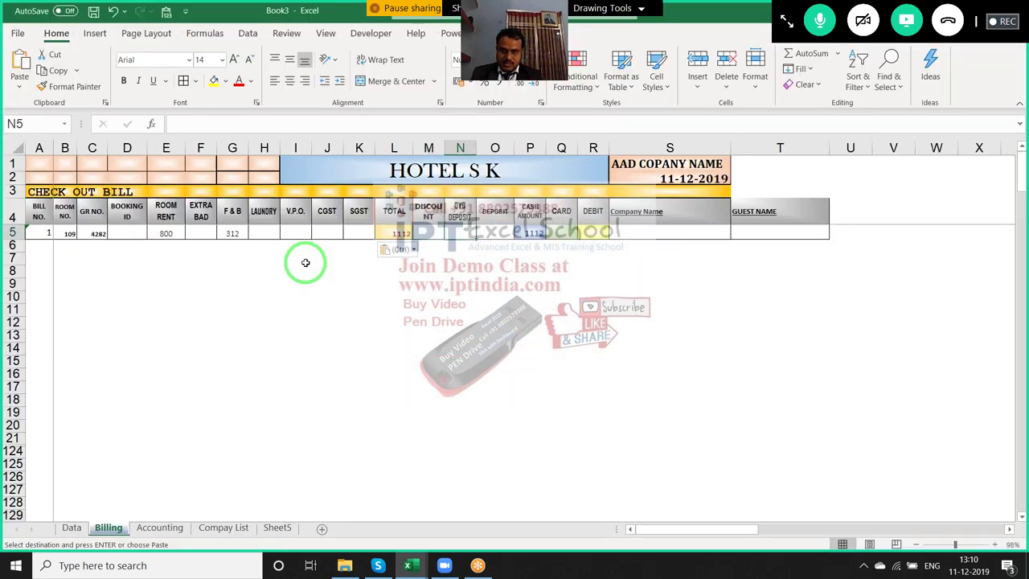
pyautogui.press('Left')
pyautogui.press('Right')
pyautogui.press('Right')
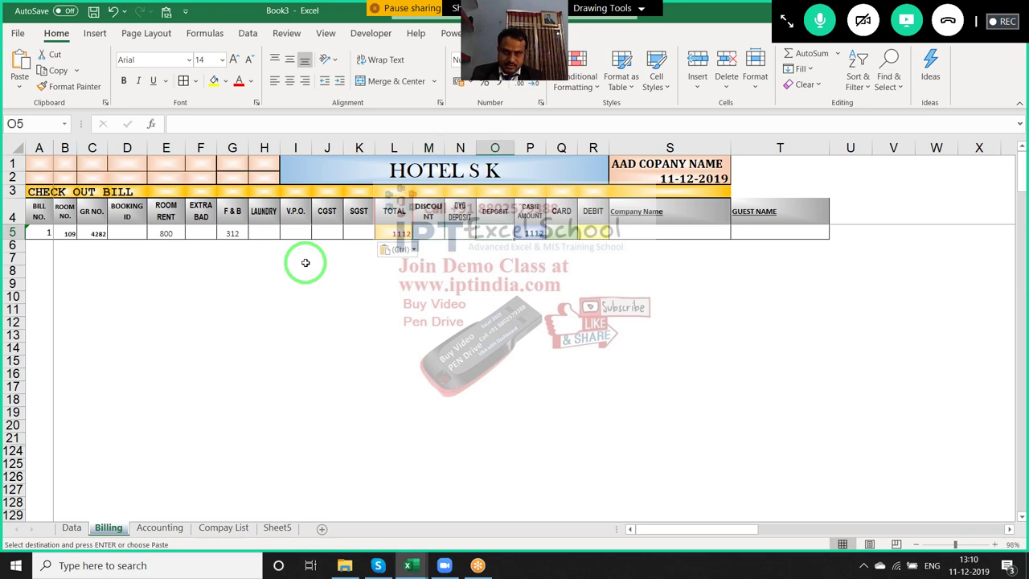
pyautogui.write('800')
pyautogui.press('Right')
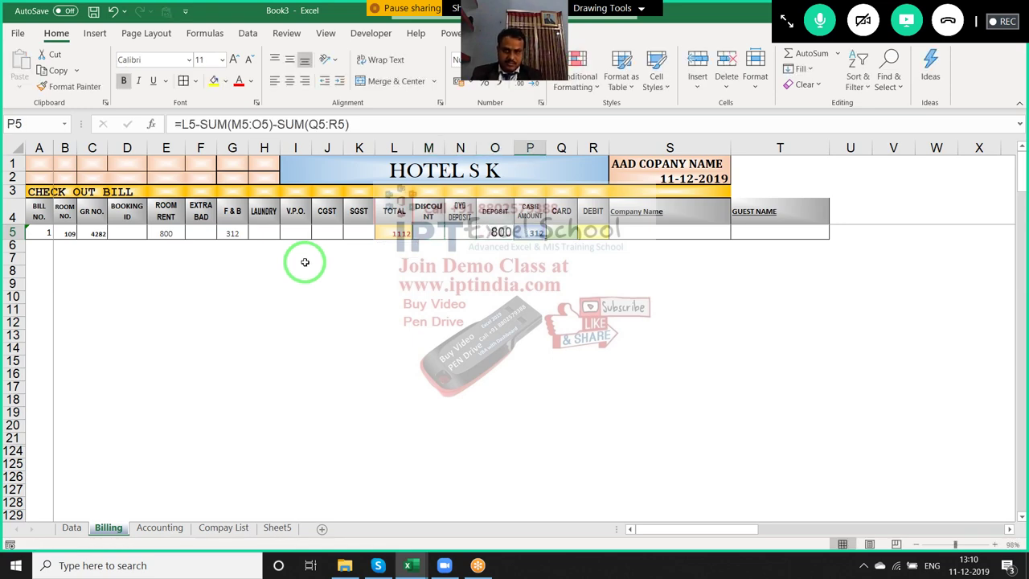
pyautogui.press('Right')
pyautogui.press('Right')
pyautogui.press('Right')
# Select the guest name cell T5, then return to the 12-SK-DEC-2019 workbook
pyautogui.hotkey('alt', 'Tab')
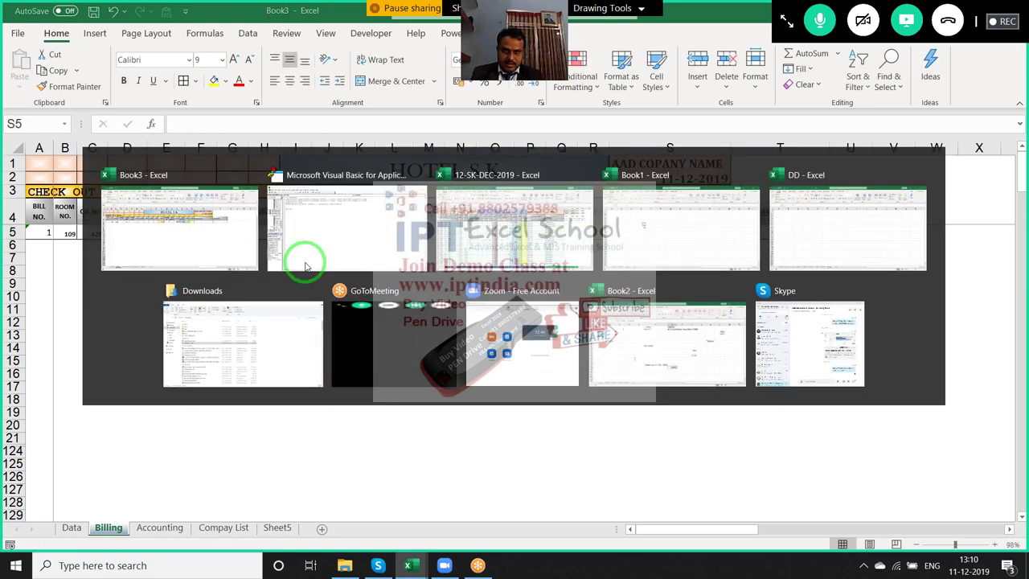
pyautogui.hotkey('alt', 'Tab')
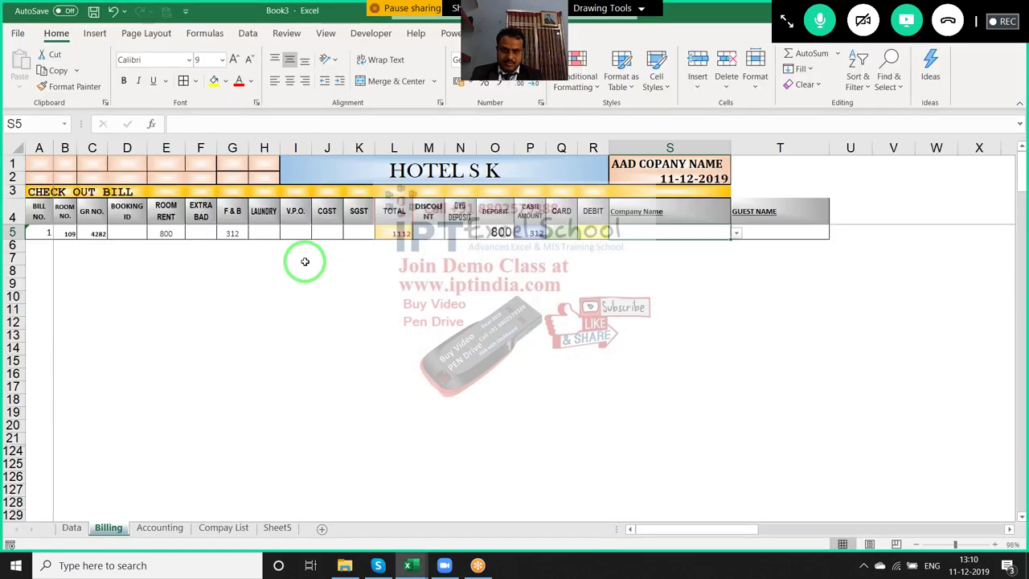
pyautogui.moveTo(675, 233); pyautogui.dragTo(741, 239)
pyautogui.click(741, 240)
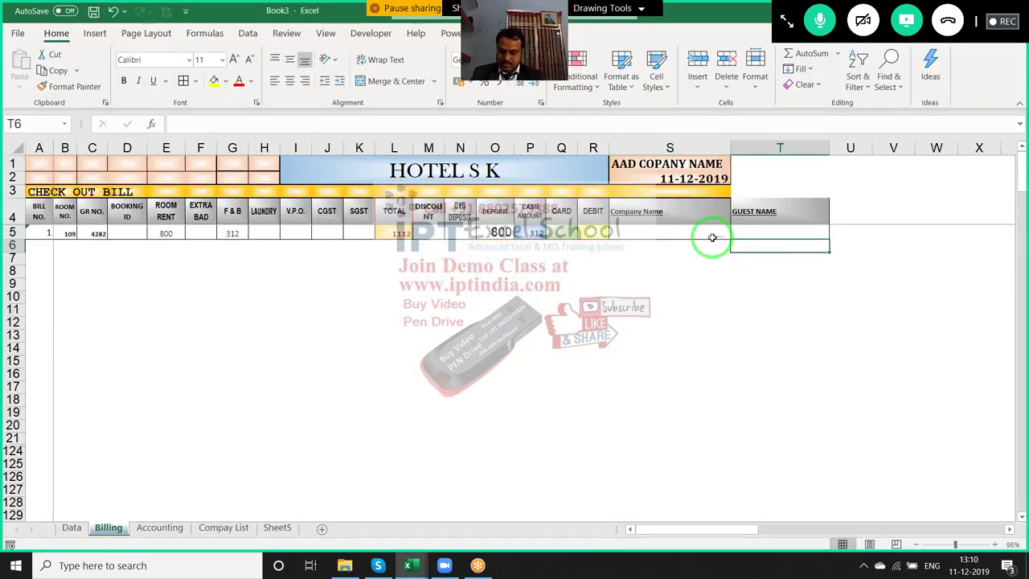
pyautogui.hotkey('alt', 'Tab')
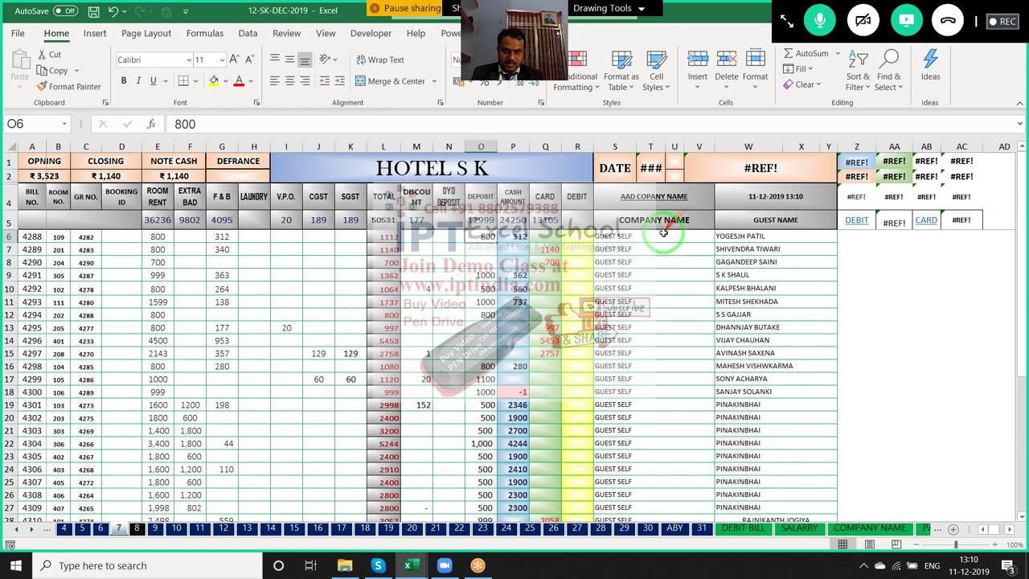
# Copy the GUEST SELF company and guest name cells from row 6 and paste them as values into S5
pyautogui.click(698, 237)
pyautogui.moveTo(699, 237); pyautogui.dragTo(692, 238)
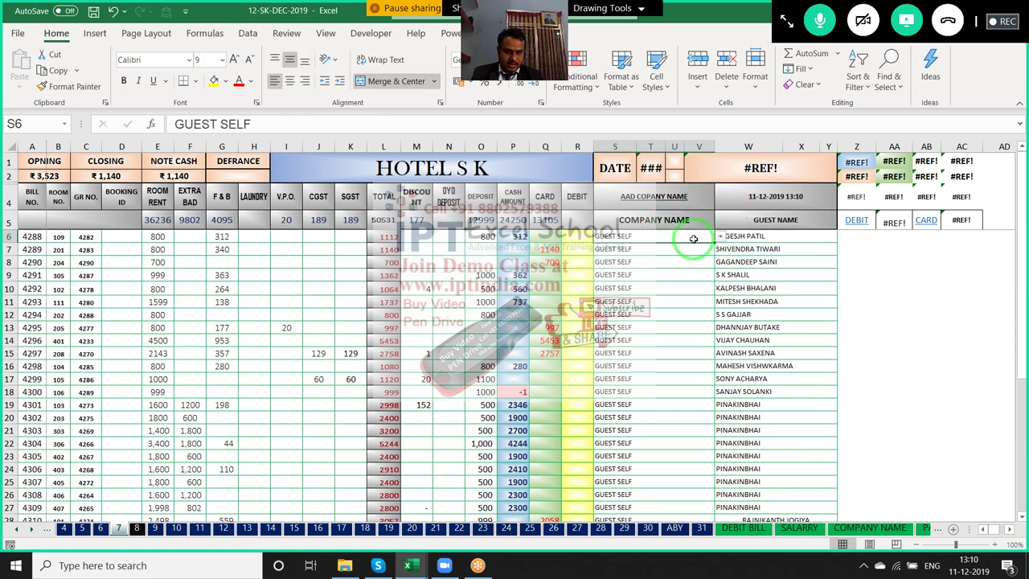
pyautogui.hotkey('shift', 'Right')
pyautogui.hotkey('ctrl', 'c')
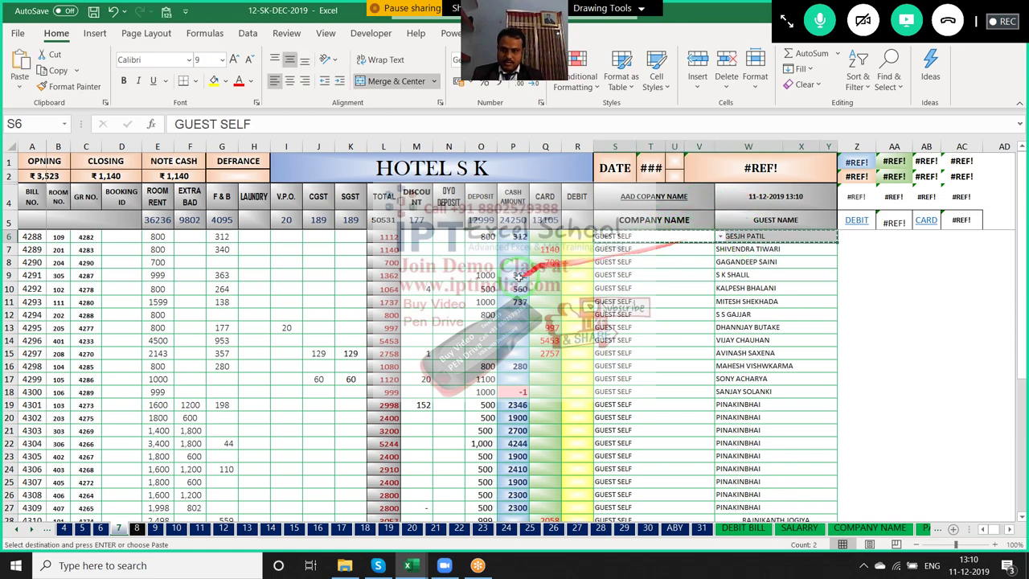
pyautogui.hotkey('ctrl', 'Tab')
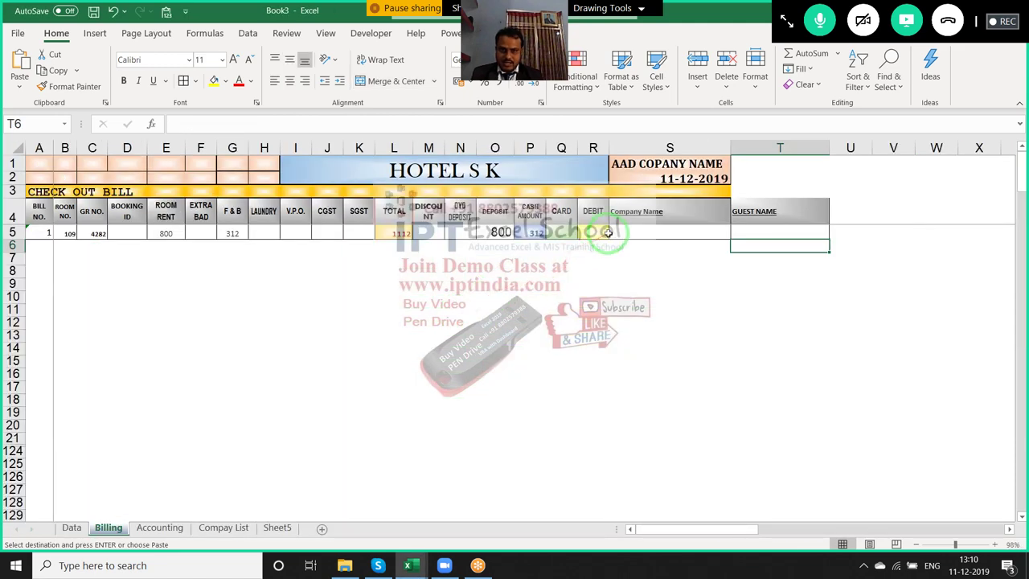
pyautogui.click(626, 233)
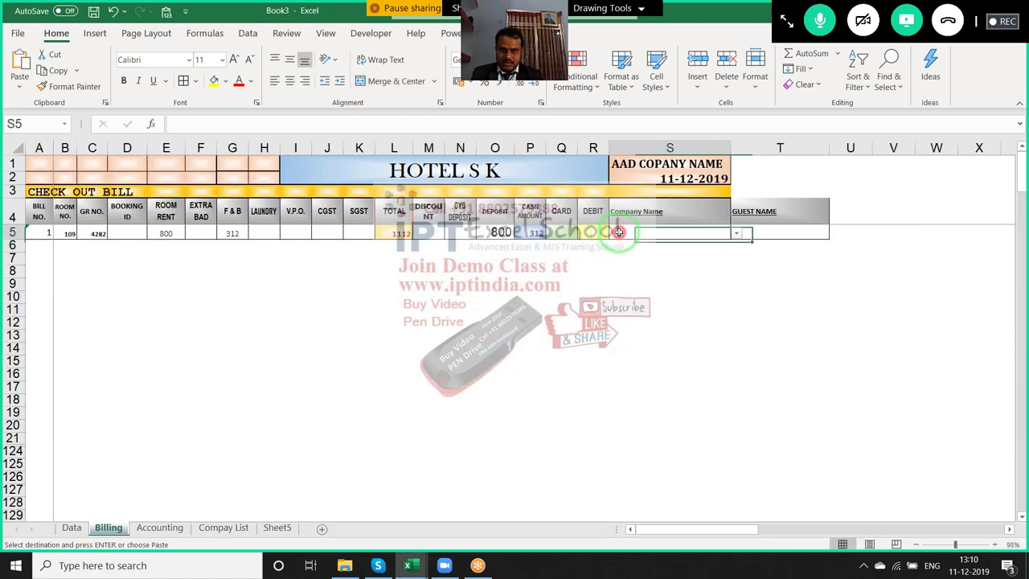
pyautogui.click(19, 86)
pyautogui.click(16, 190)
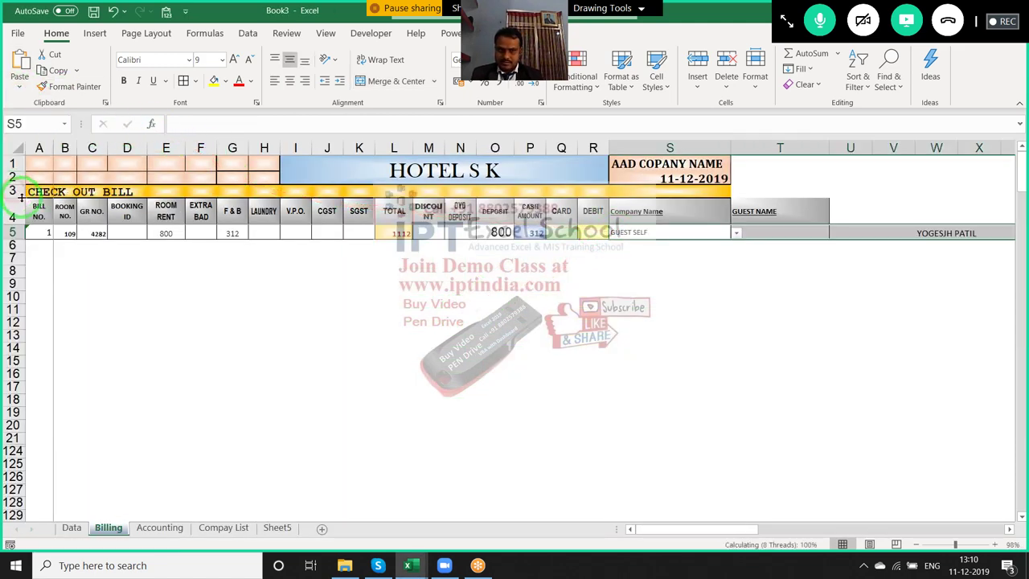
pyautogui.click(456, 309)
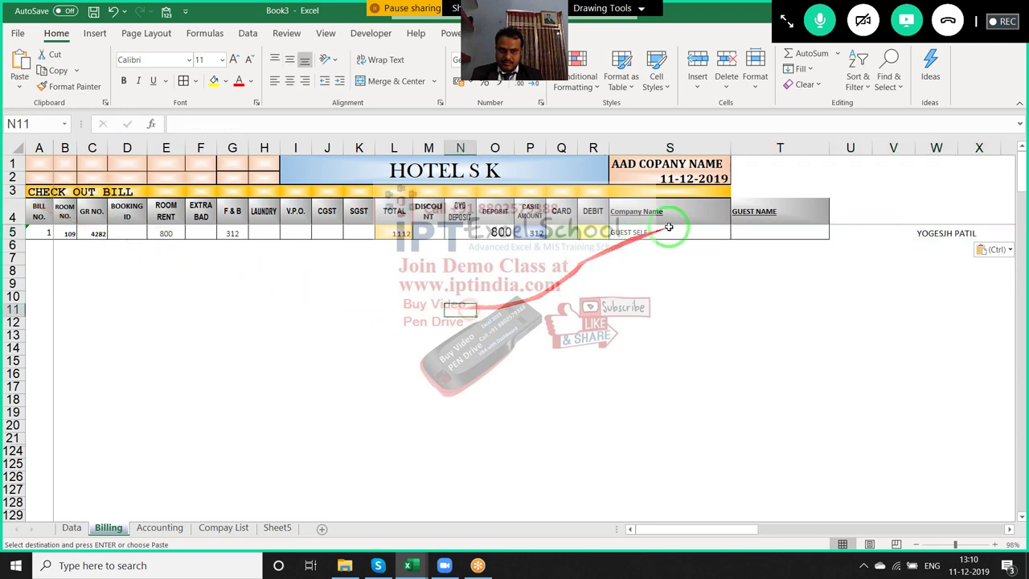
# Move the guest name from W5 into T5 and clear the leftover copy in columns U:X
pyautogui.click(914, 233)
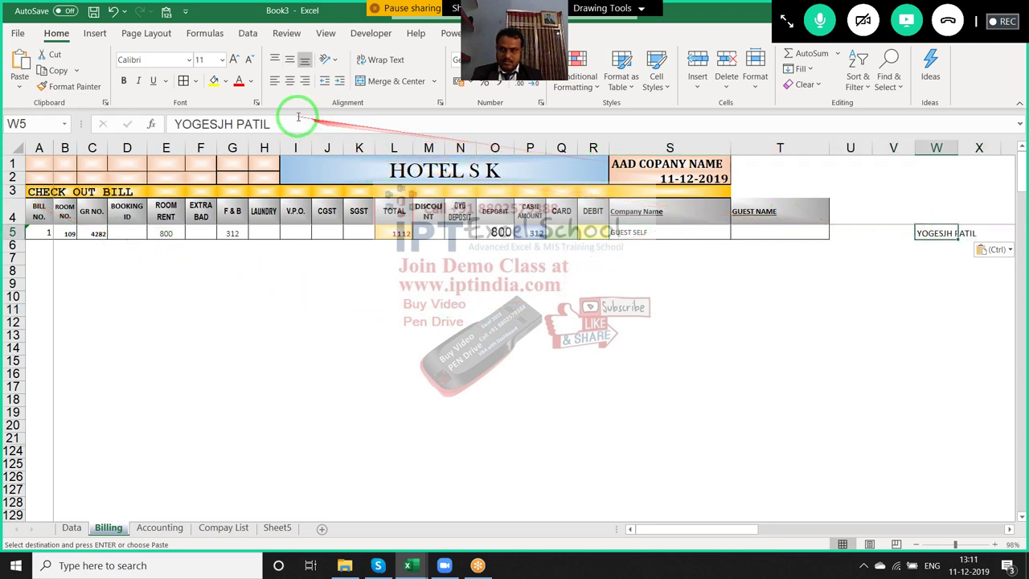
pyautogui.moveTo(58, 131); pyautogui.dragTo(633, 279)
pyautogui.hotkey('ctrl', 'c')
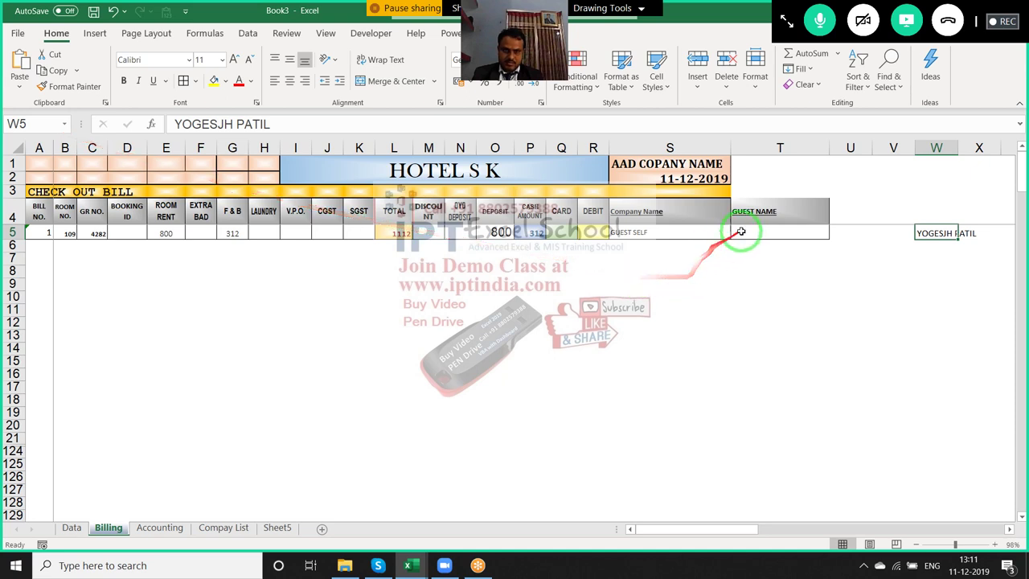
pyautogui.click(739, 233)
pyautogui.hotkey('ctrl', 'v')
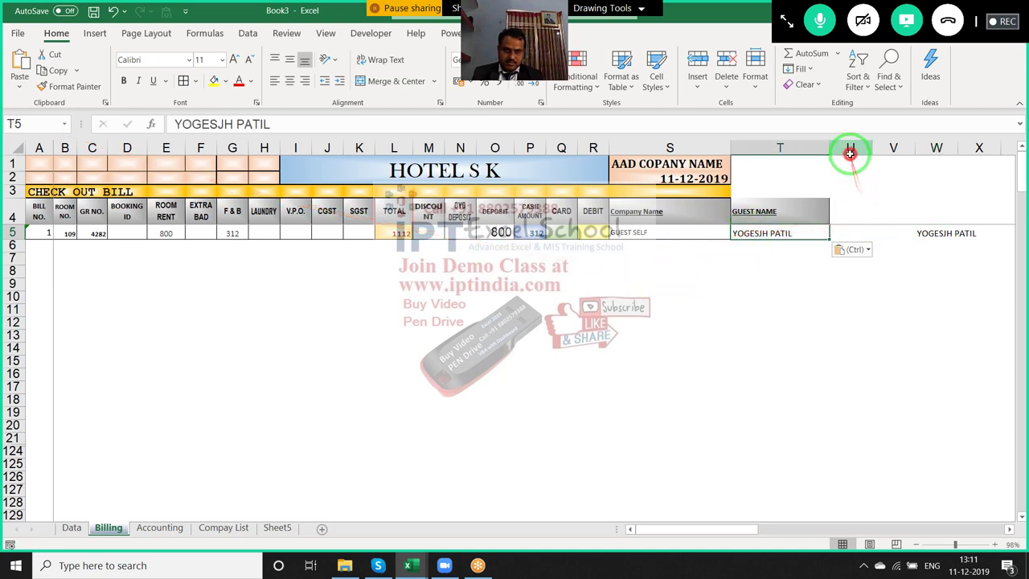
pyautogui.moveTo(849, 148); pyautogui.dragTo(957, 155)
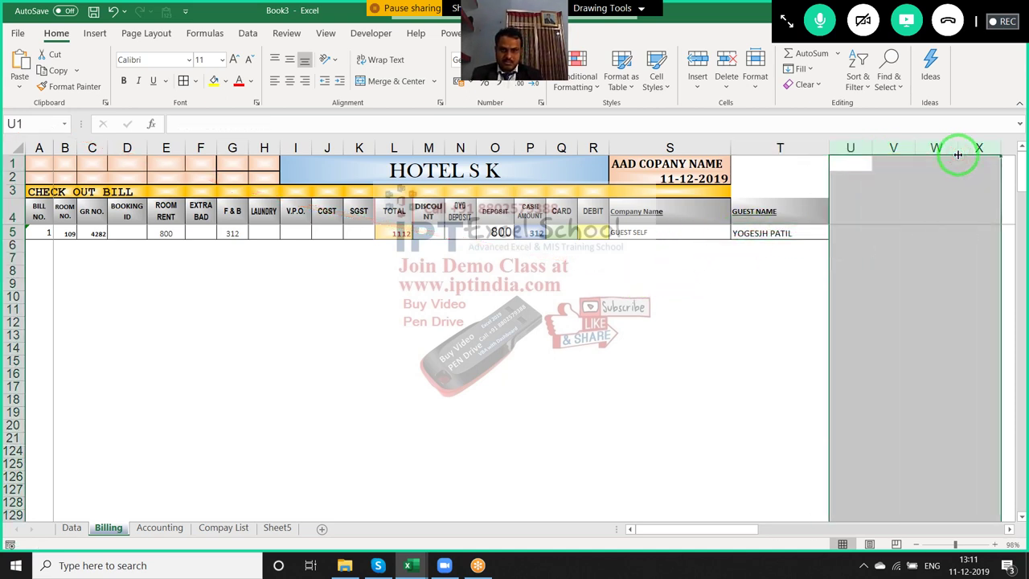
pyautogui.hotkey('ctrl', 'Home')
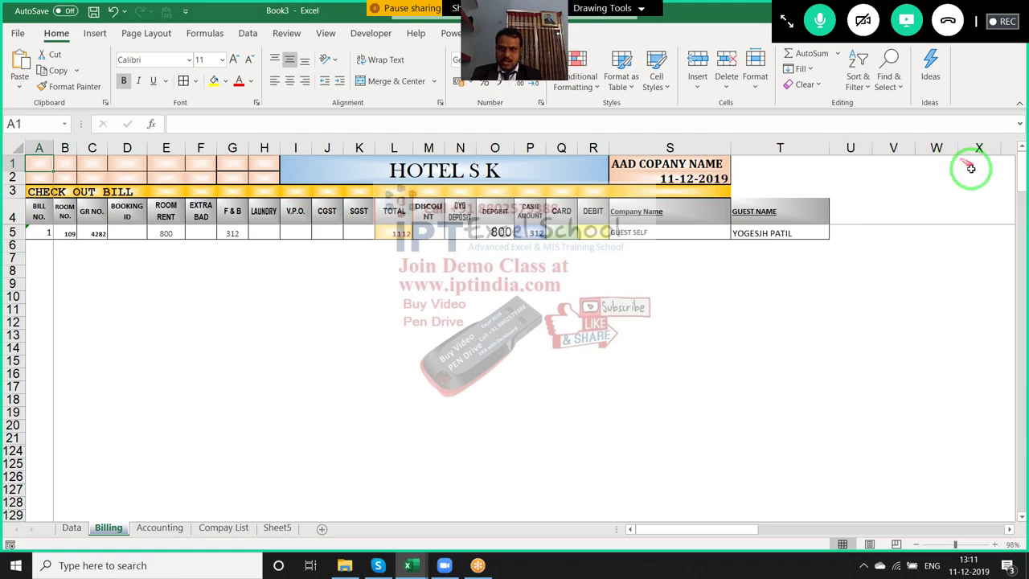
pyautogui.hotkey('alt', 'Tab')
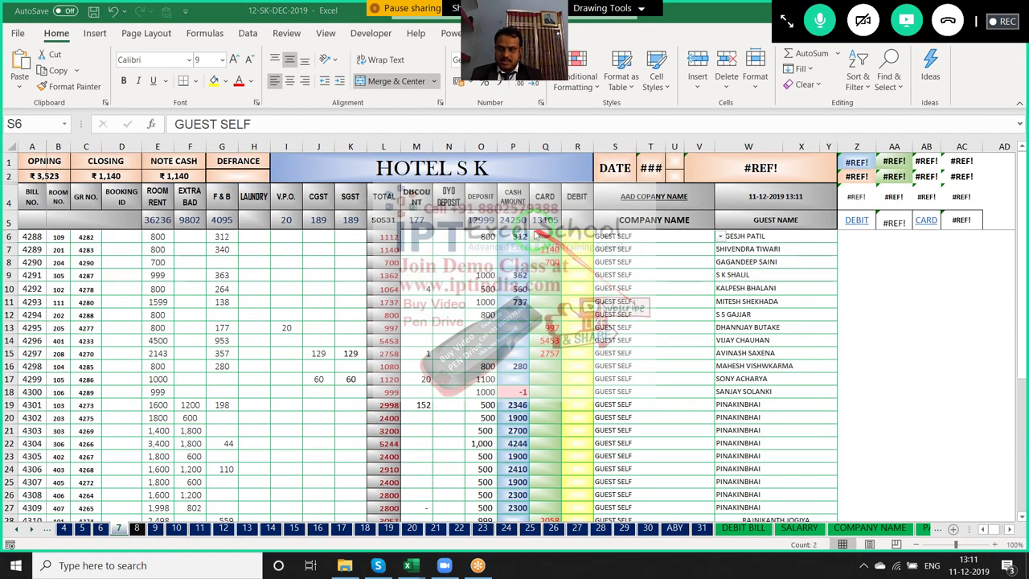
# Run the saveData macro and check the result on the Data sheet
pyautogui.hotkey('alt', 'Tab')
pyautogui.hotkey('alt', 'Tab')
pyautogui.click(531, 241)
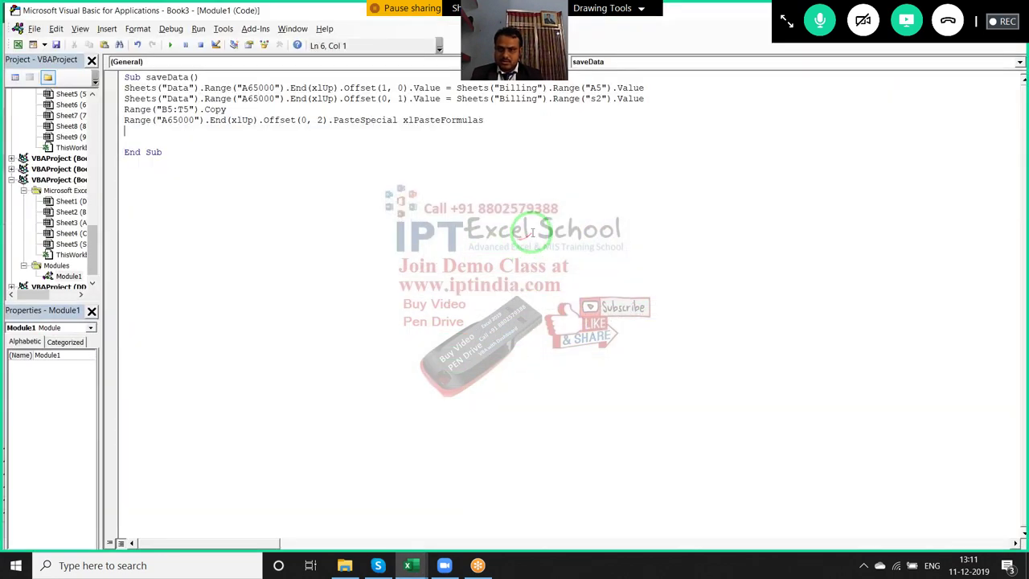
pyautogui.click(225, 140)
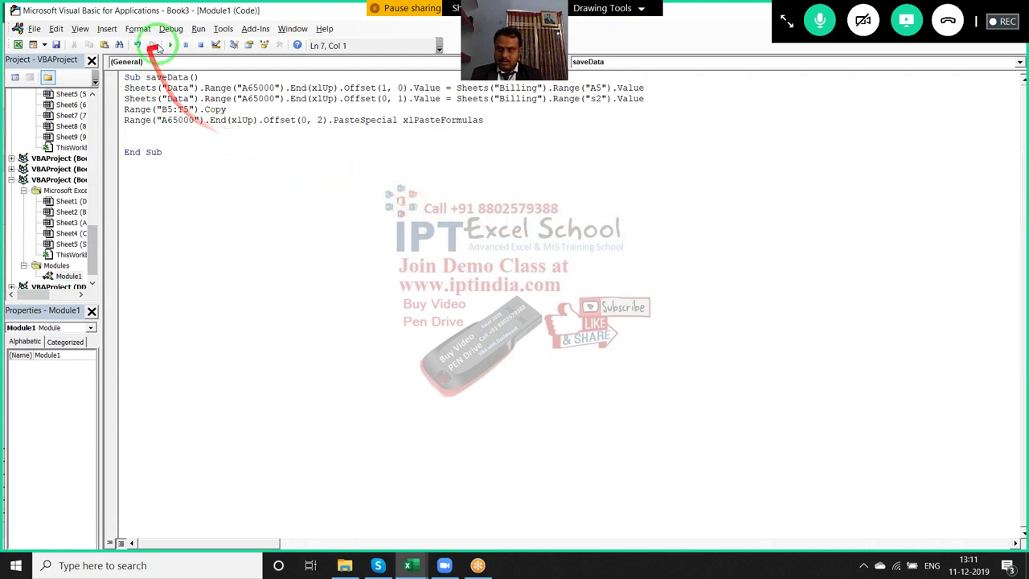
pyautogui.click(169, 45)
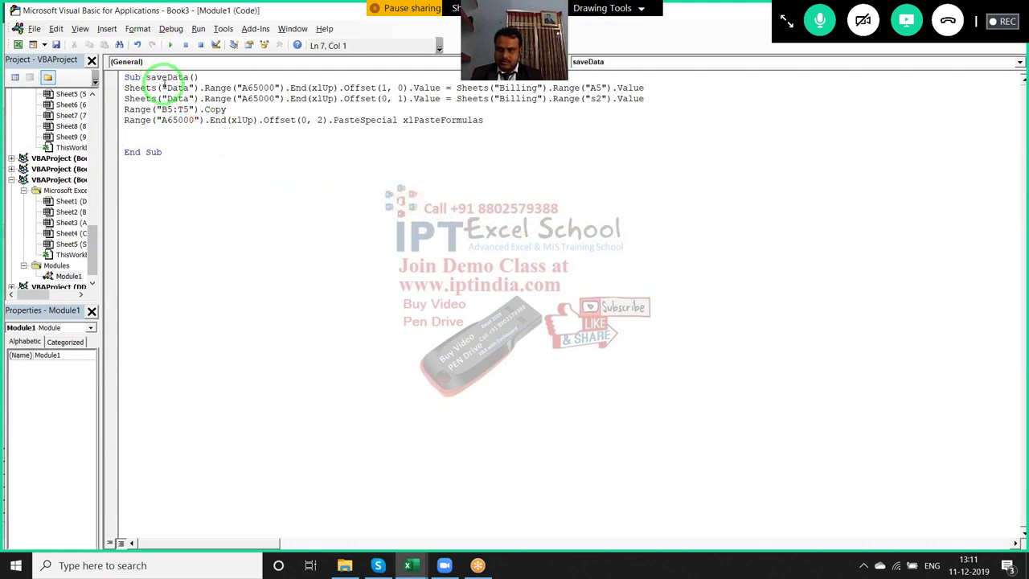
pyautogui.hotkey('alt', 'F11')
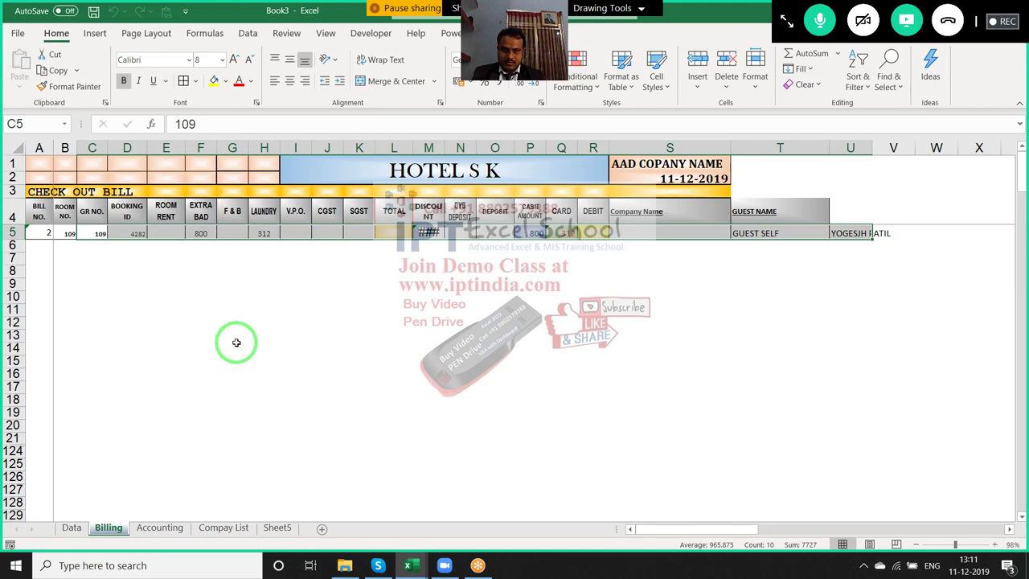
pyautogui.click(74, 528)
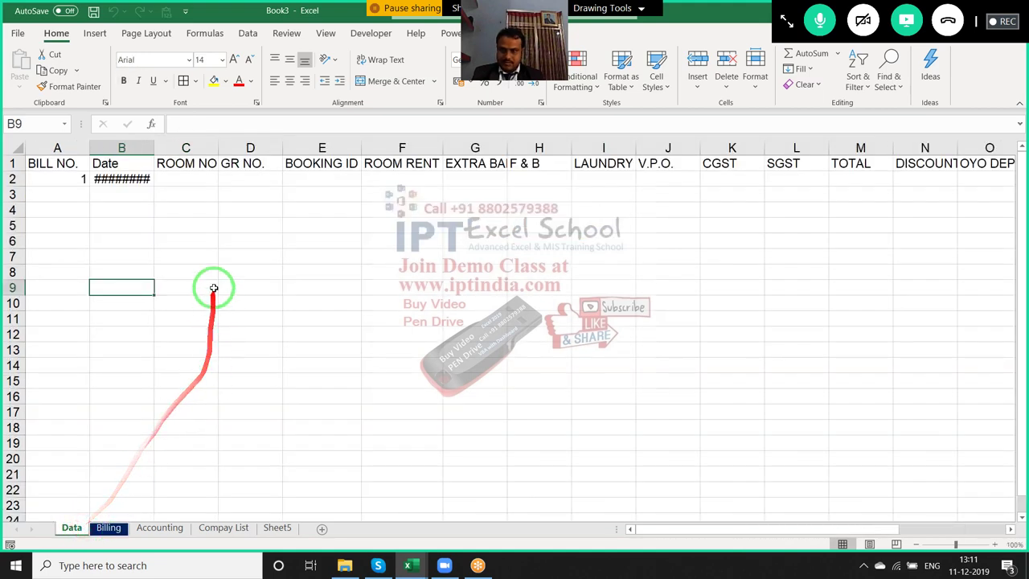
pyautogui.click(176, 166)
# Prefix the paste statement with sheets("Data"). so it targets the Data sheet
pyautogui.hotkey('alt', 'F11')
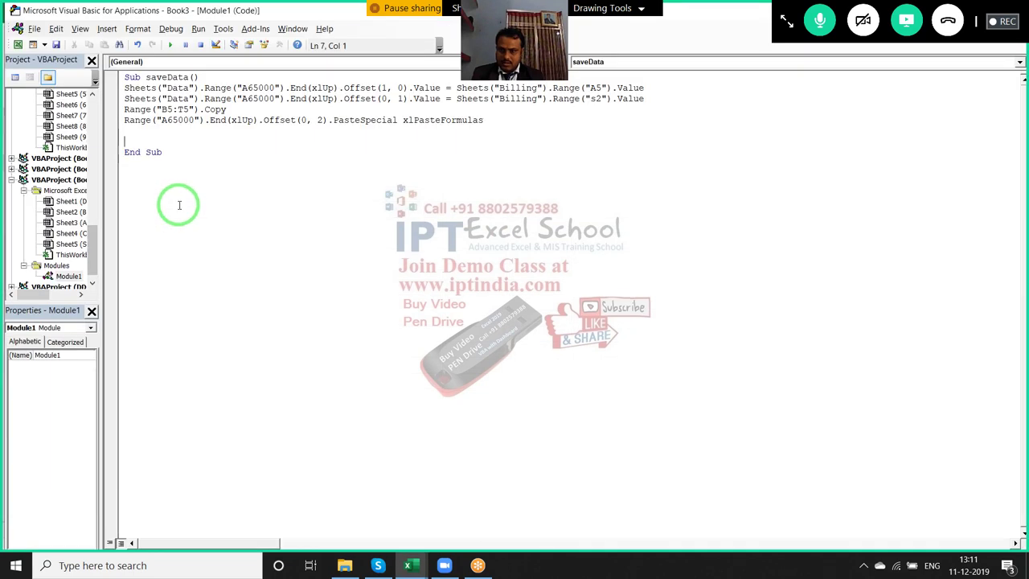
pyautogui.click(124, 118)
pyautogui.write('sheet')
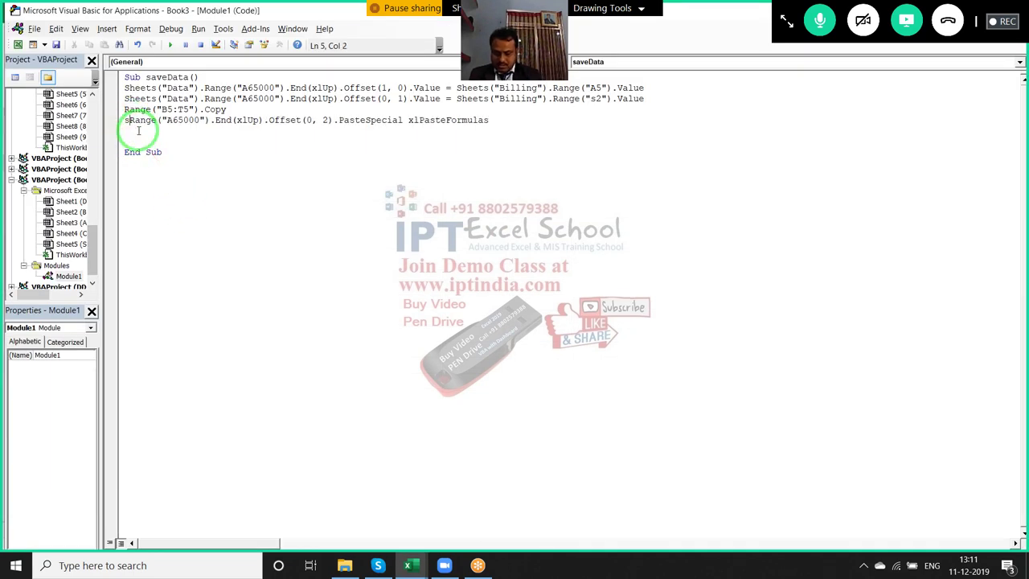
pyautogui.write('s')
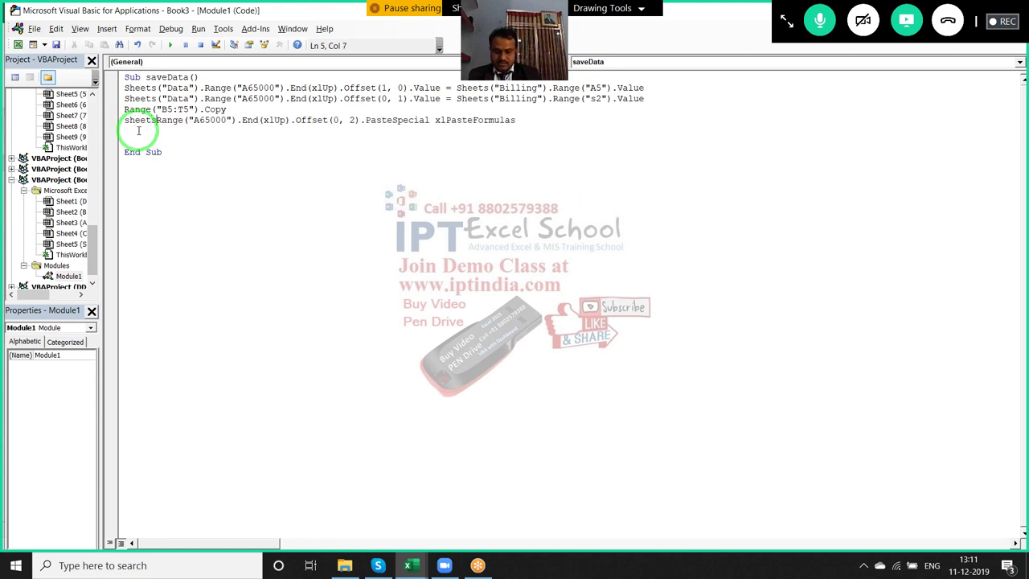
pyautogui.write('("D')
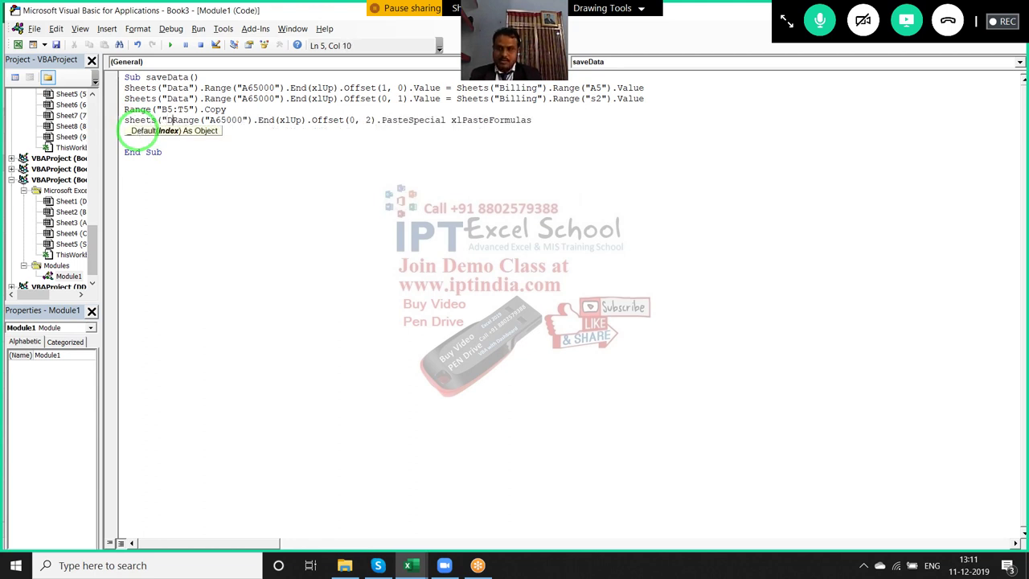
pyautogui.write('ata")')
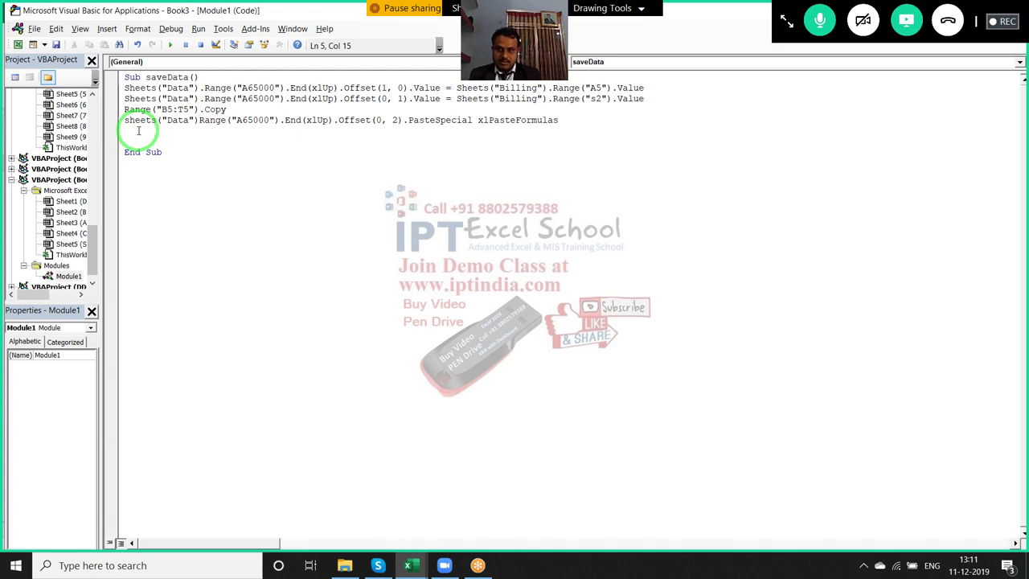
pyautogui.write('.')
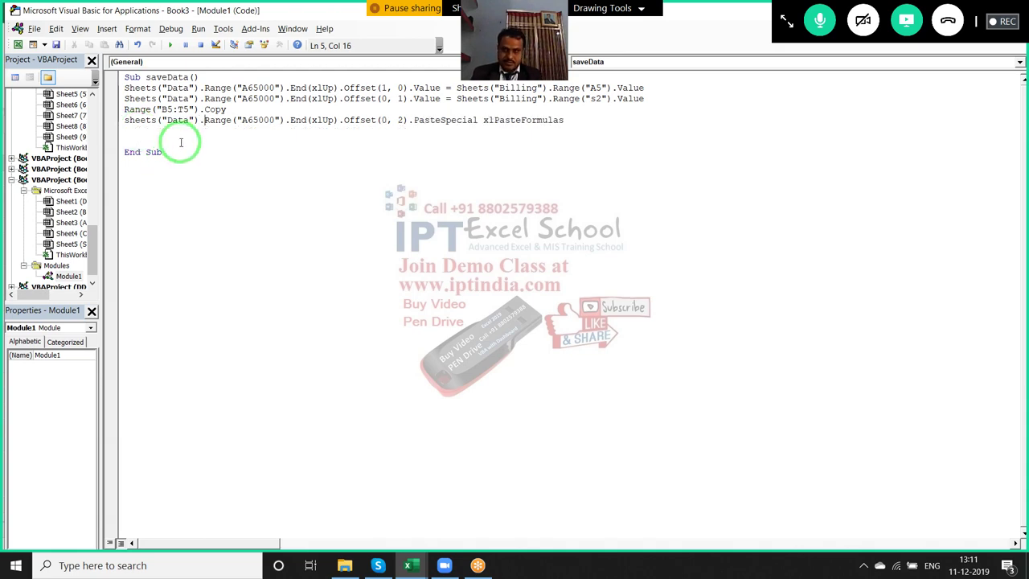
pyautogui.hotkey('alt', 'F11')
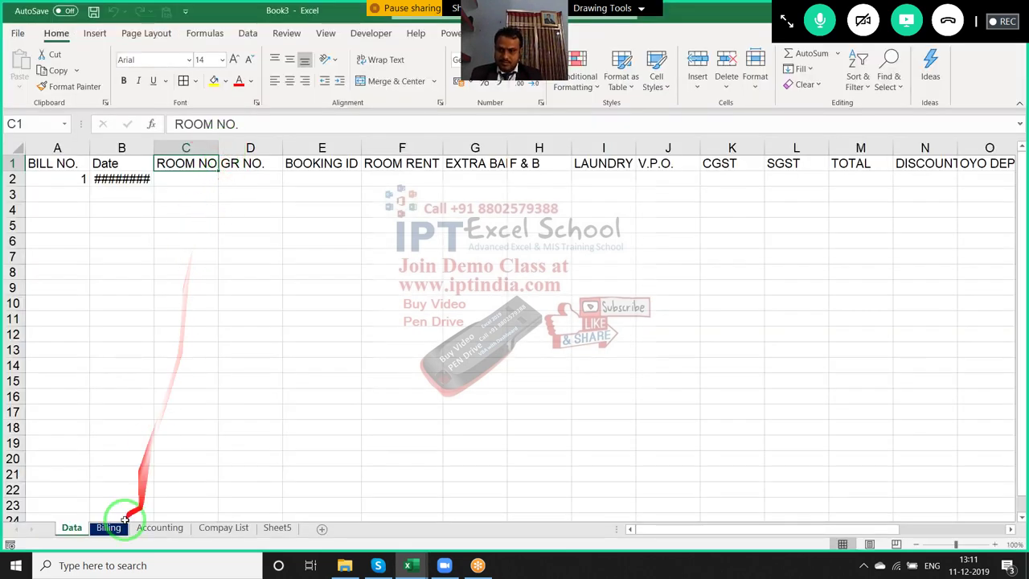
# Return to the Billing sheet and inspect the TOTAL cell L5 and the sum formula in M5
pyautogui.click(119, 524)
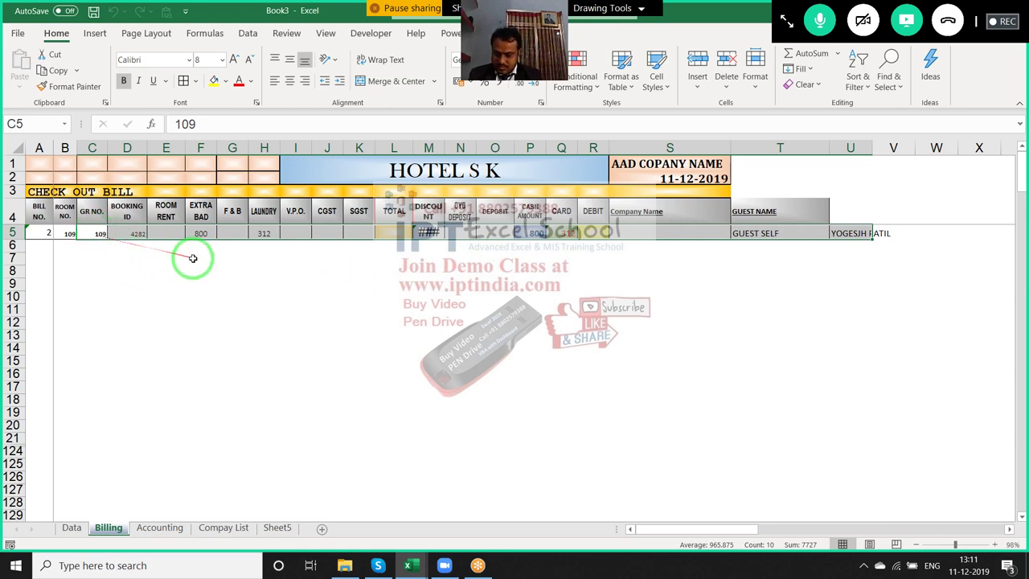
pyautogui.click(327, 233)
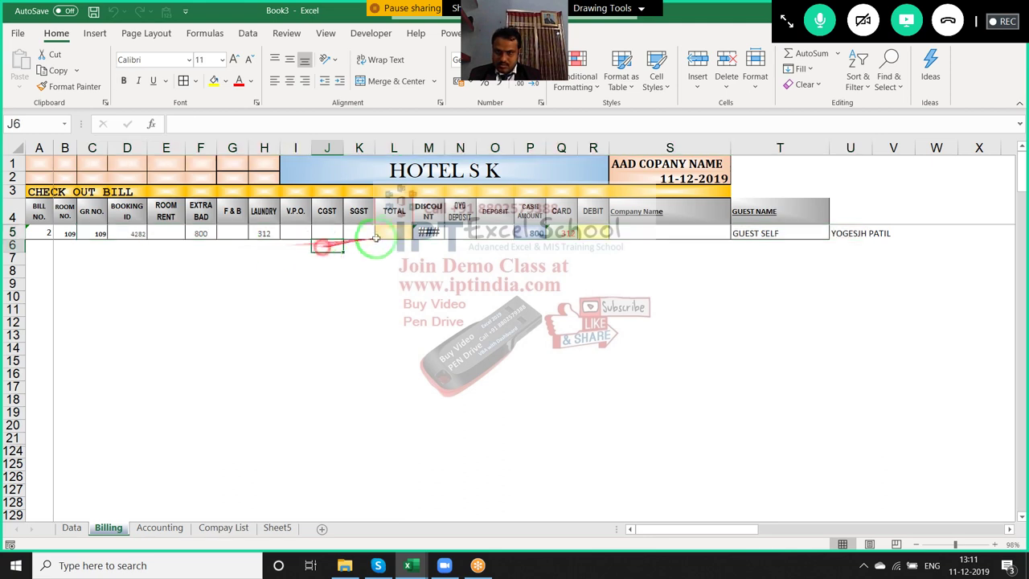
pyautogui.click(387, 233)
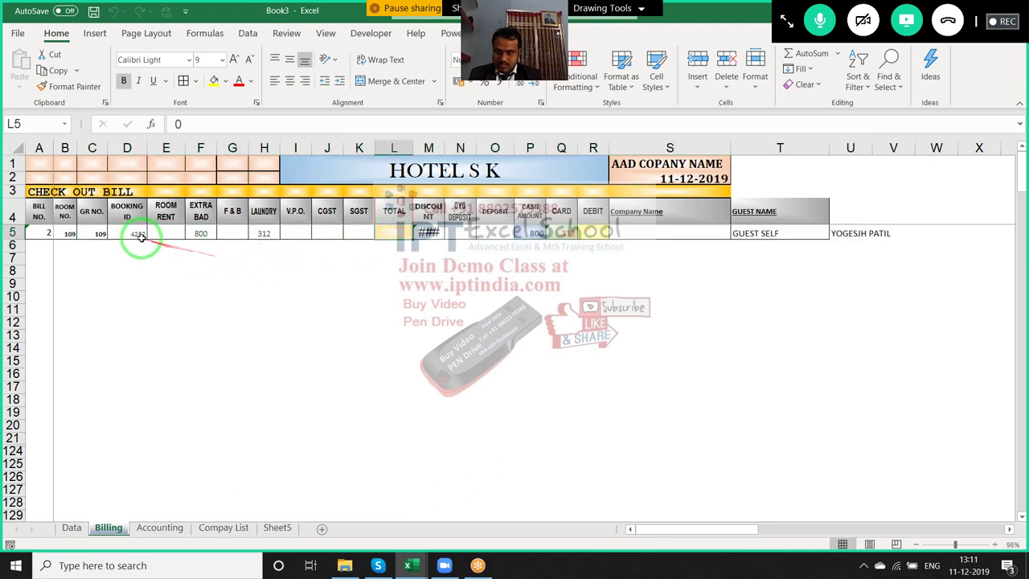
pyautogui.click(427, 233)
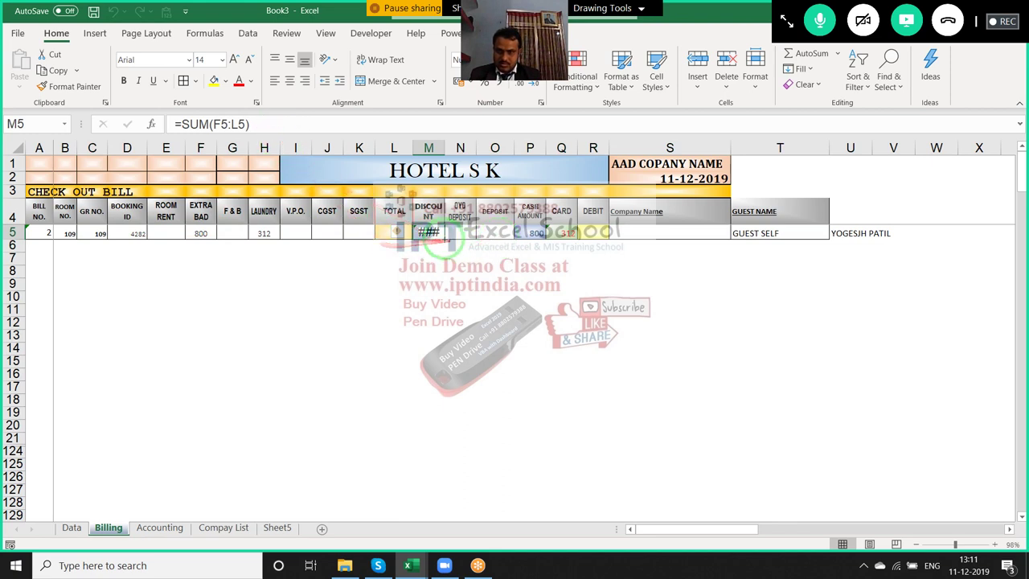
# Copy M5's sum formula into L5 so the TOTAL reads 1112
pyautogui.hotkey('ctrl', 'c')
pyautogui.press('Left')
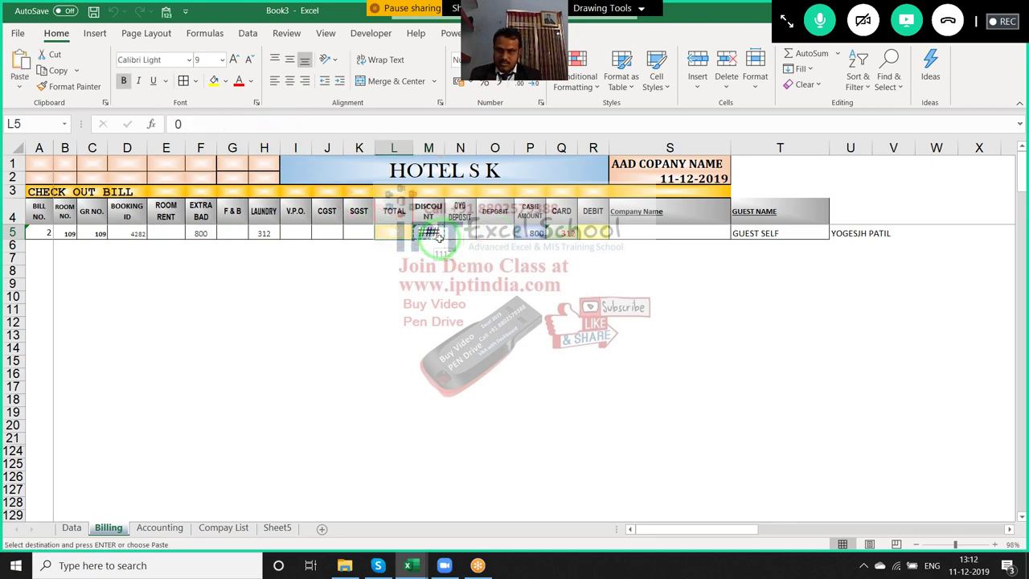
pyautogui.hotkey('ctrl', 'v')
pyautogui.press('Right')
pyautogui.press('Right')
pyautogui.press('Right')
pyautogui.press('Right')
pyautogui.press('Right')
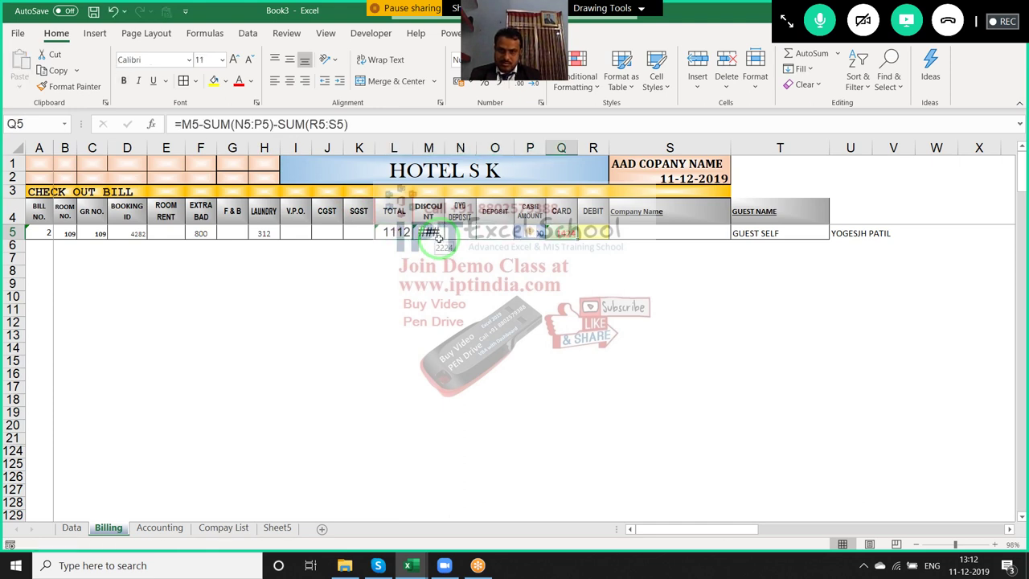
pyautogui.press('Left')
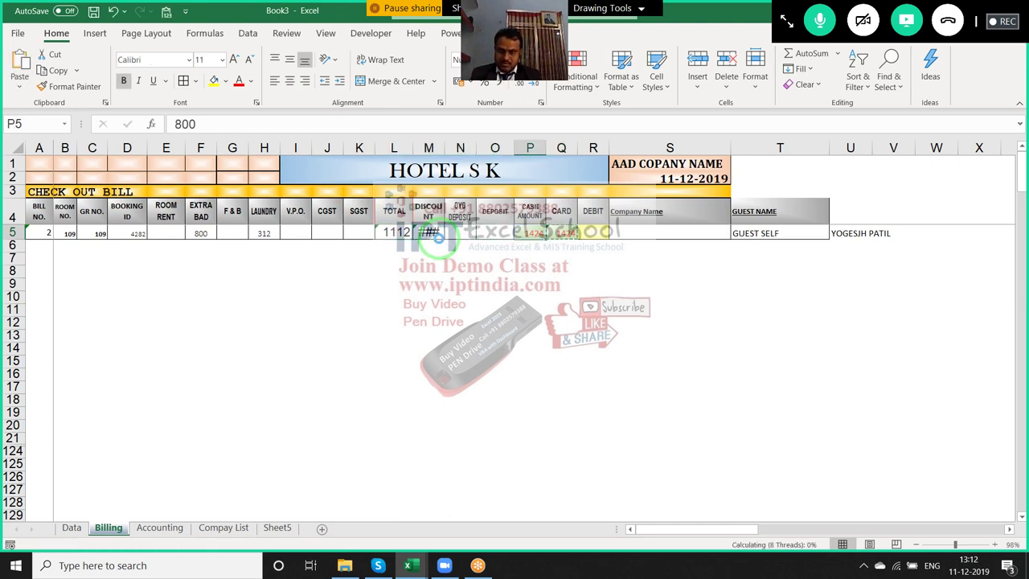
pyautogui.press('Return')
pyautogui.press('Return')
pyautogui.press('Return')
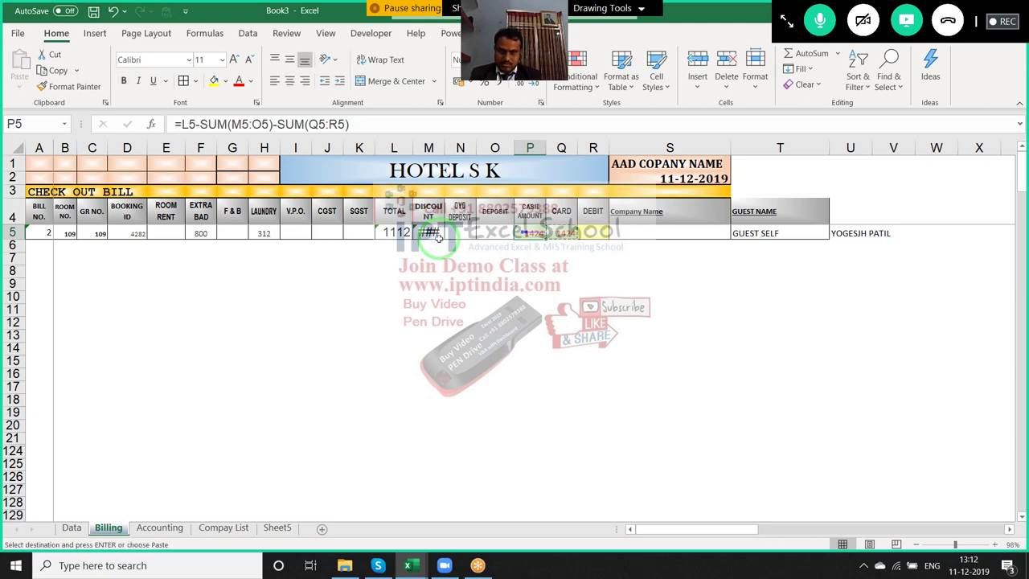
pyautogui.hotkey('ctrl', 'z')
pyautogui.press('Left')
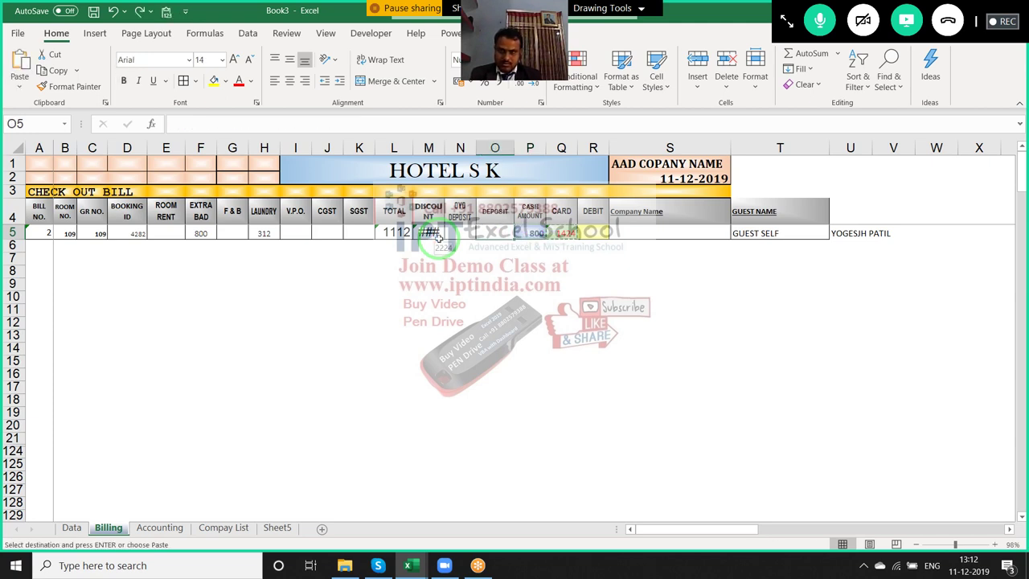
pyautogui.press('Right')
pyautogui.press('Escape')
# Copy the Q5 balance formula into P5 and dismiss the circular-reference warning
pyautogui.press('Right')
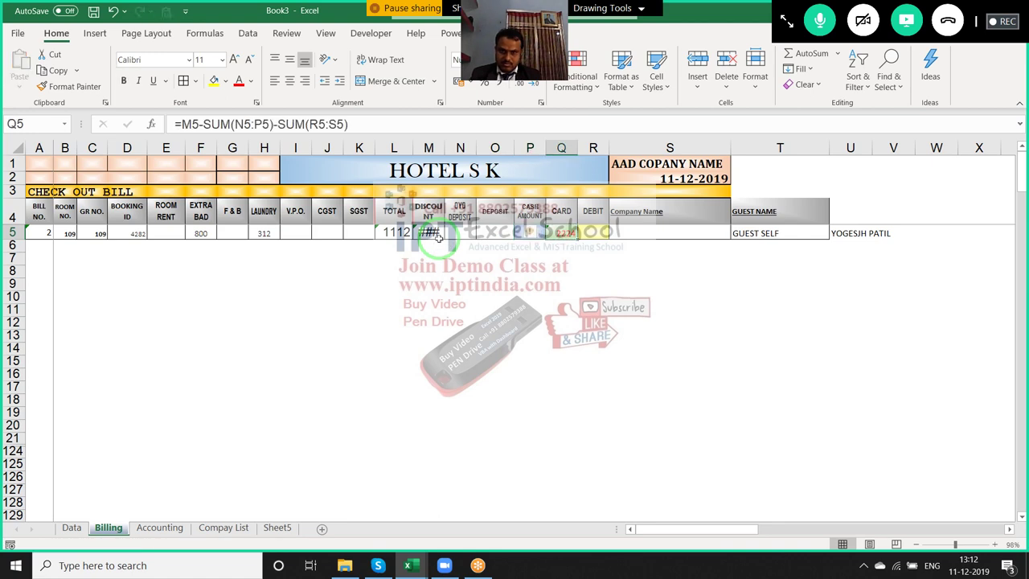
pyautogui.hotkey('ctrl', 'c')
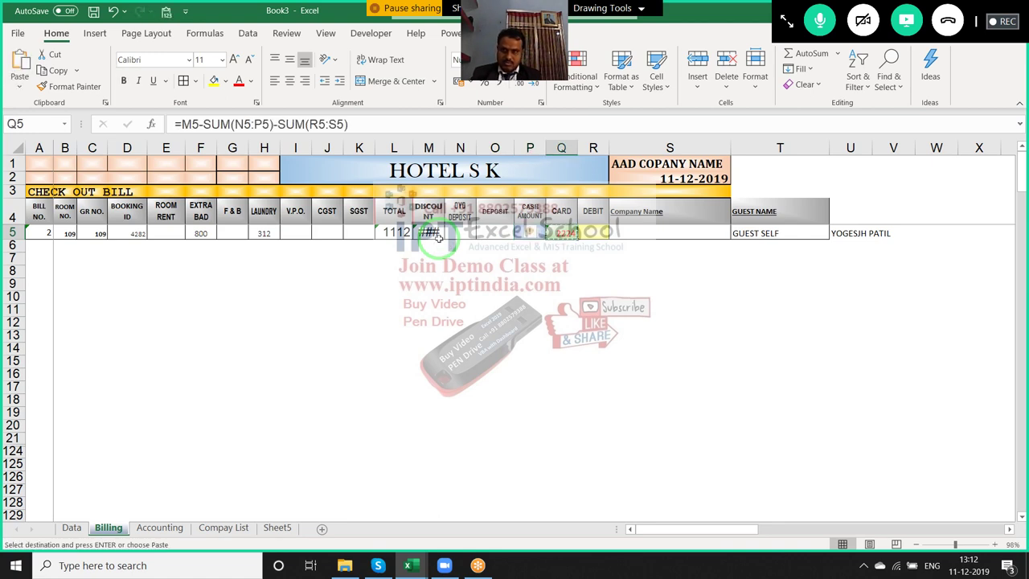
pyautogui.press('Left')
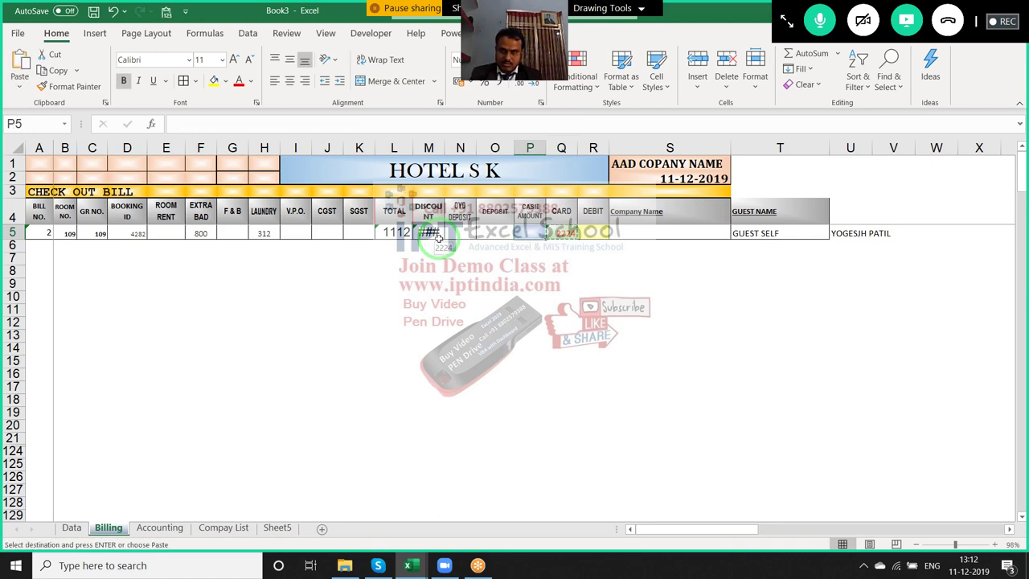
pyautogui.hotkey('ctrl', 'v')
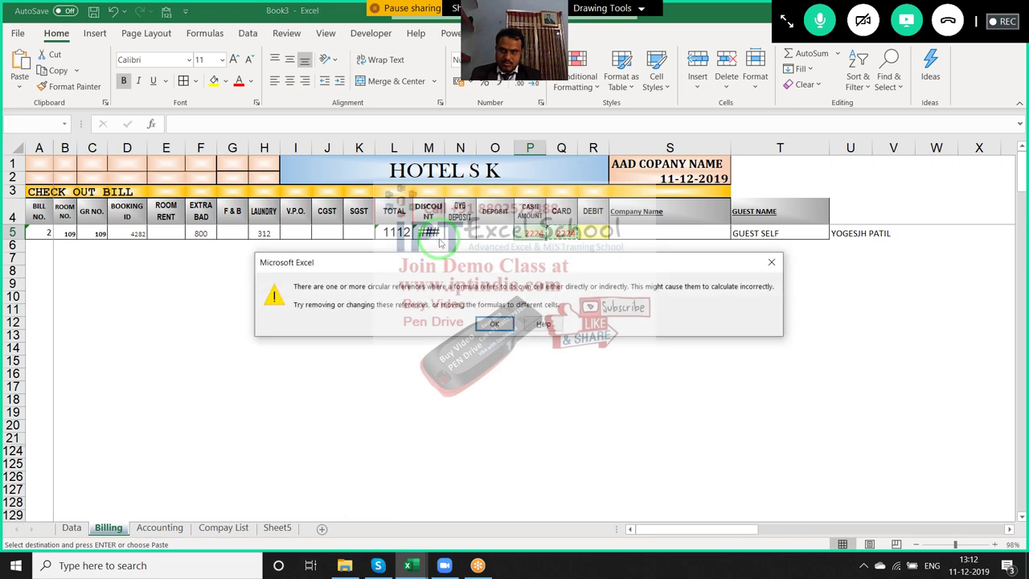
pyautogui.press('Return')
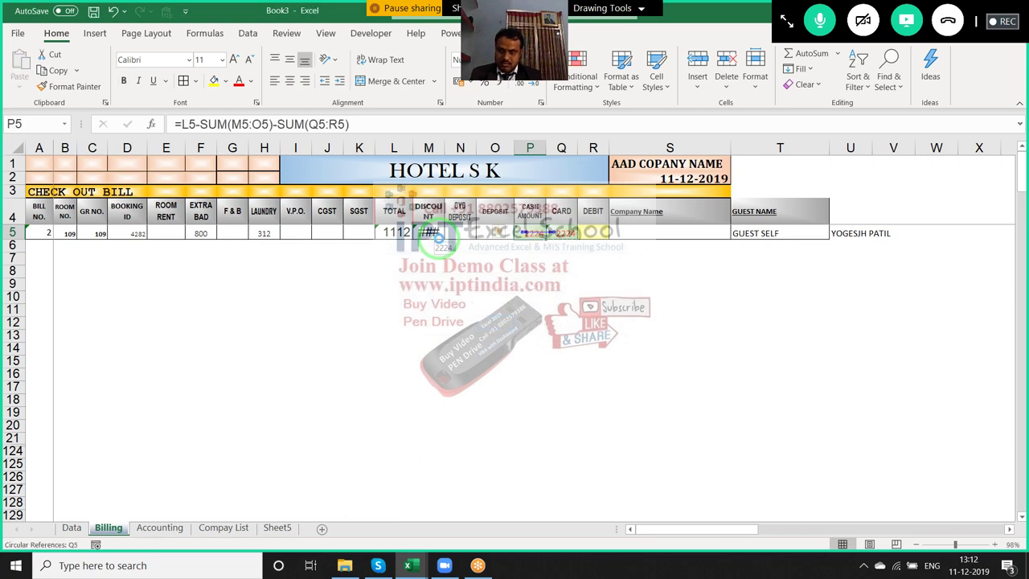
pyautogui.press('Right')
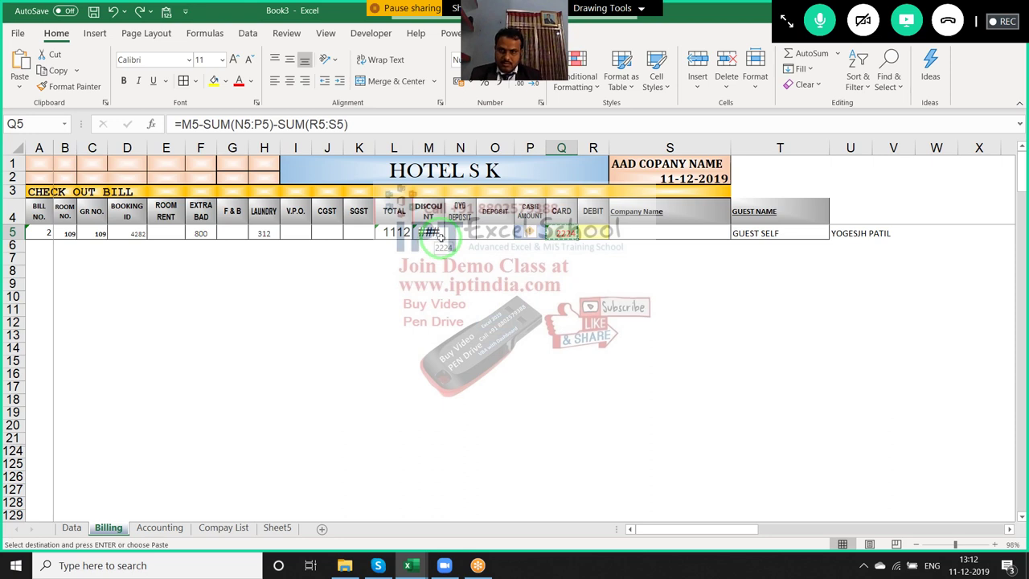
# Change Q5's formula references to start from L5 and sum M5:O5
pyautogui.click(397, 128)
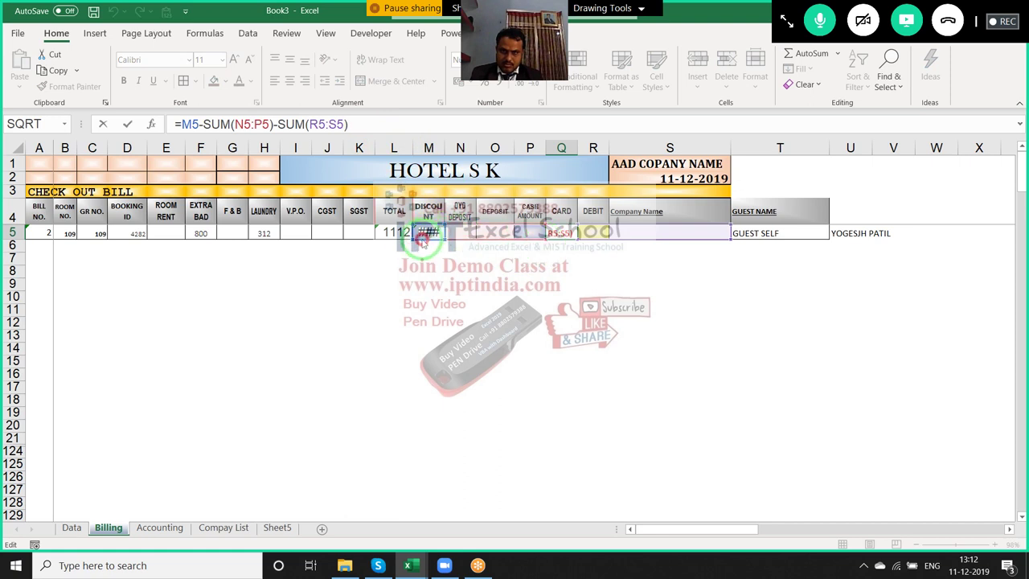
pyautogui.click(407, 240)
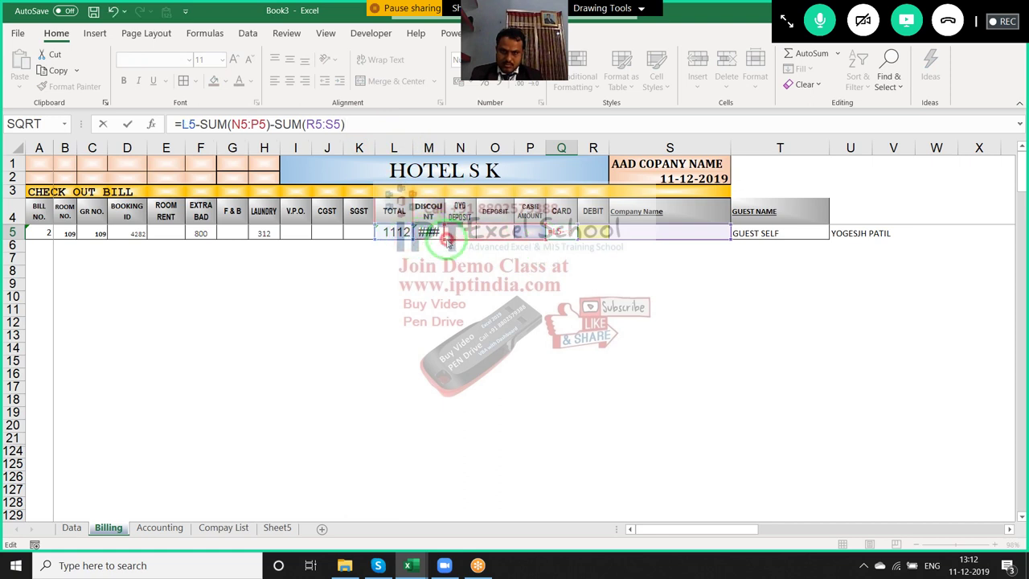
pyautogui.moveTo(448, 241); pyautogui.dragTo(435, 239)
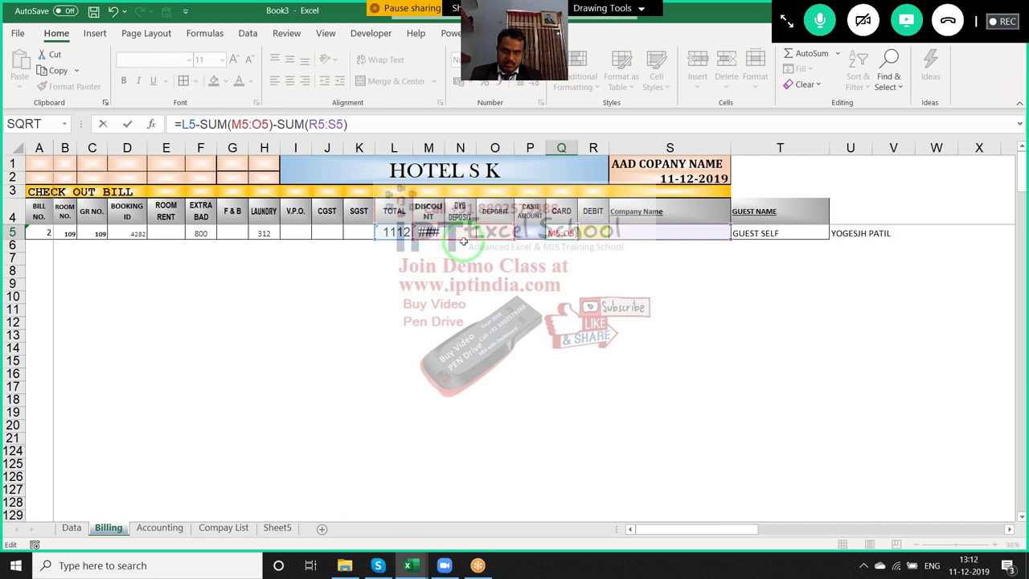
pyautogui.press('Return')
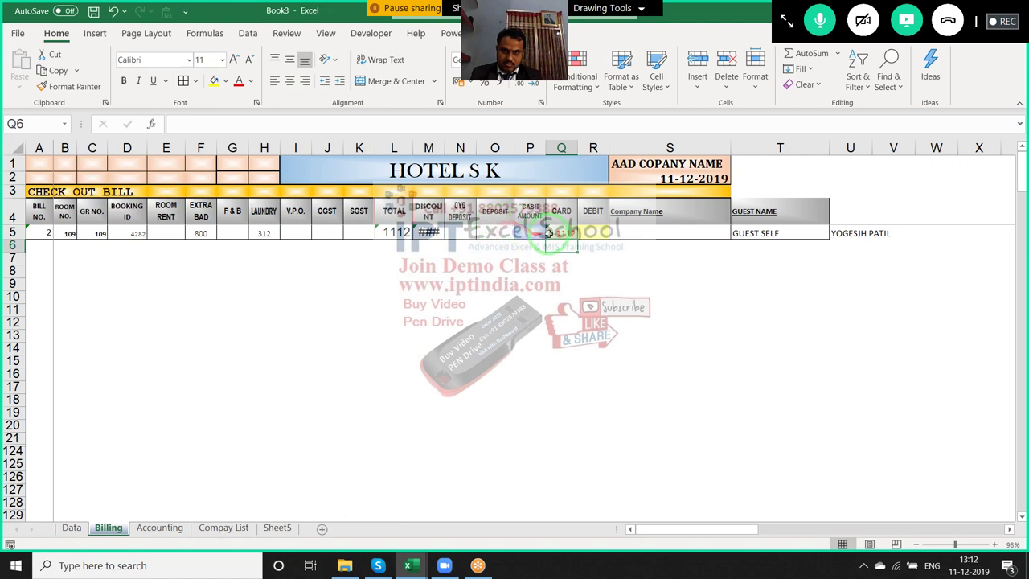
pyautogui.click(546, 233)
pyautogui.moveTo(345, 123); pyautogui.dragTo(171, 100)
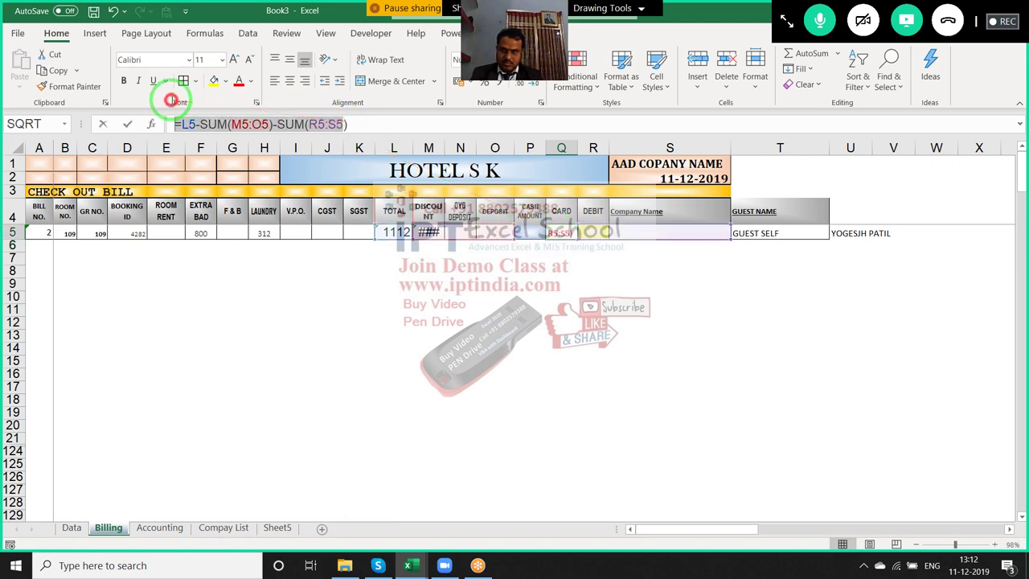
pyautogui.press('Escape')
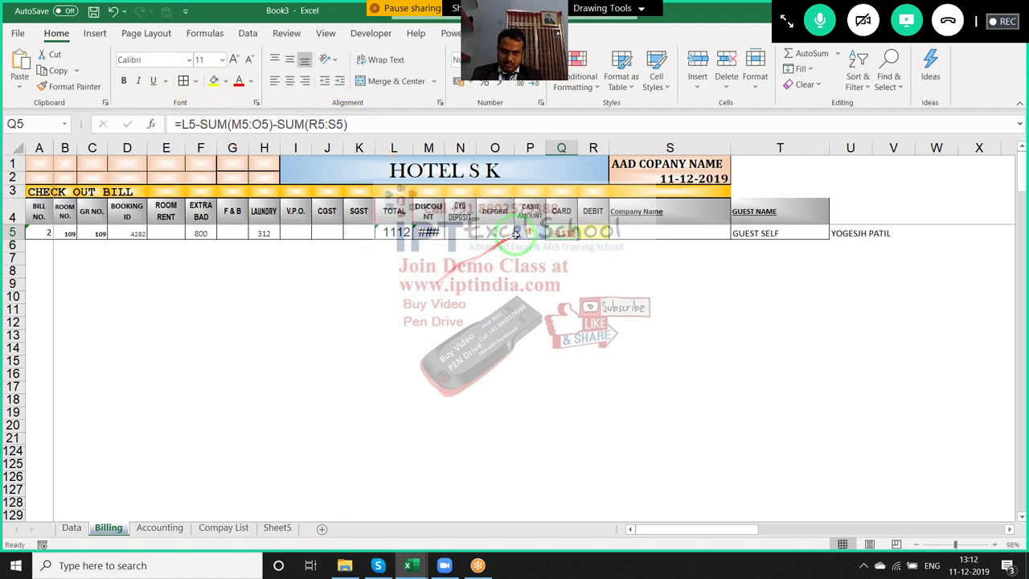
# Enter =L5-SUM(M5:O5)-SUM(Q5:R5) in P5 so the cash amount shows 1112
pyautogui.click(518, 232)
pyautogui.write('=')
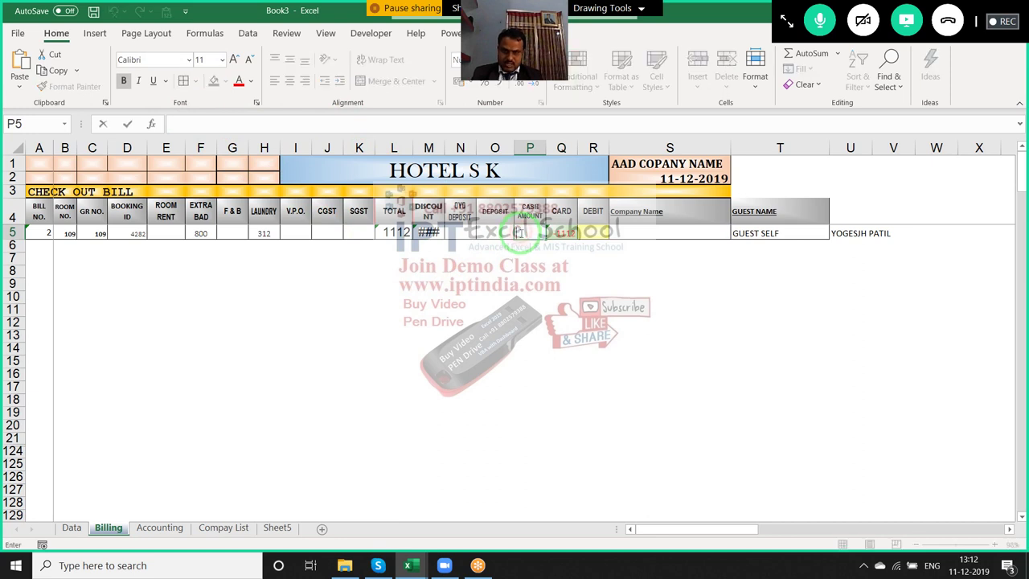
pyautogui.hotkey('ctrl', 'v')
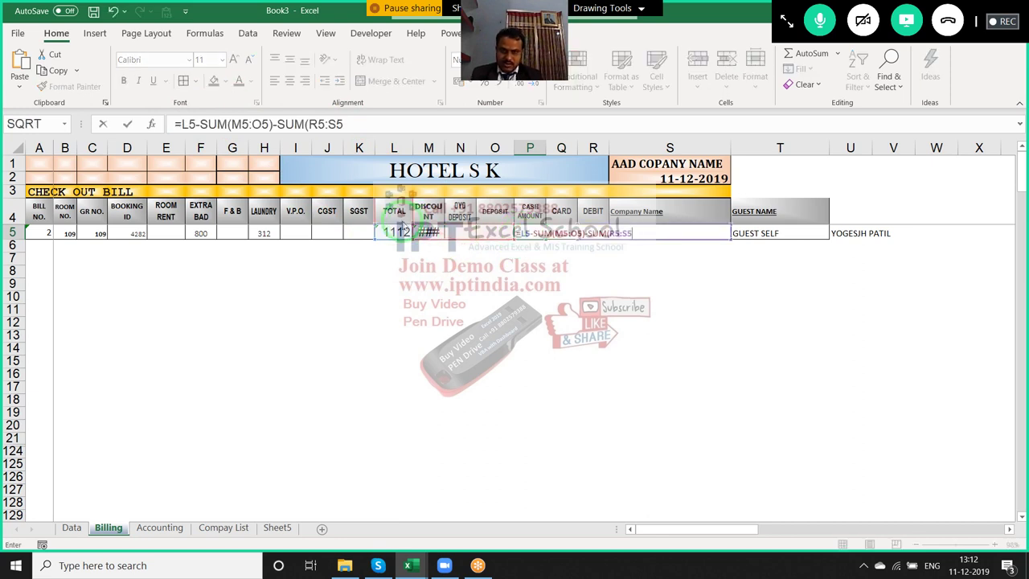
pyautogui.press('Return')
pyautogui.press('Return')
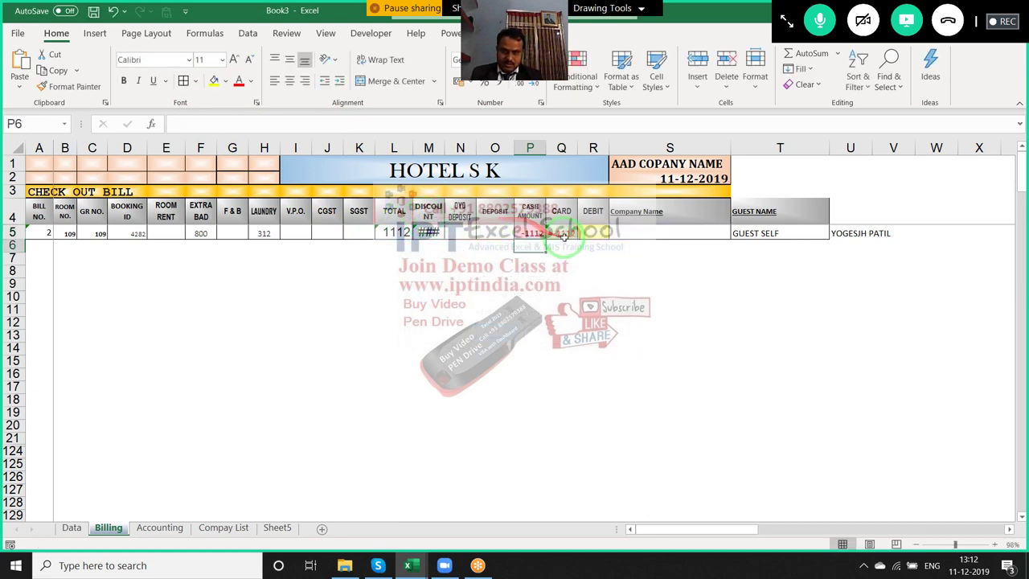
pyautogui.click(564, 234)
pyautogui.press('Left')
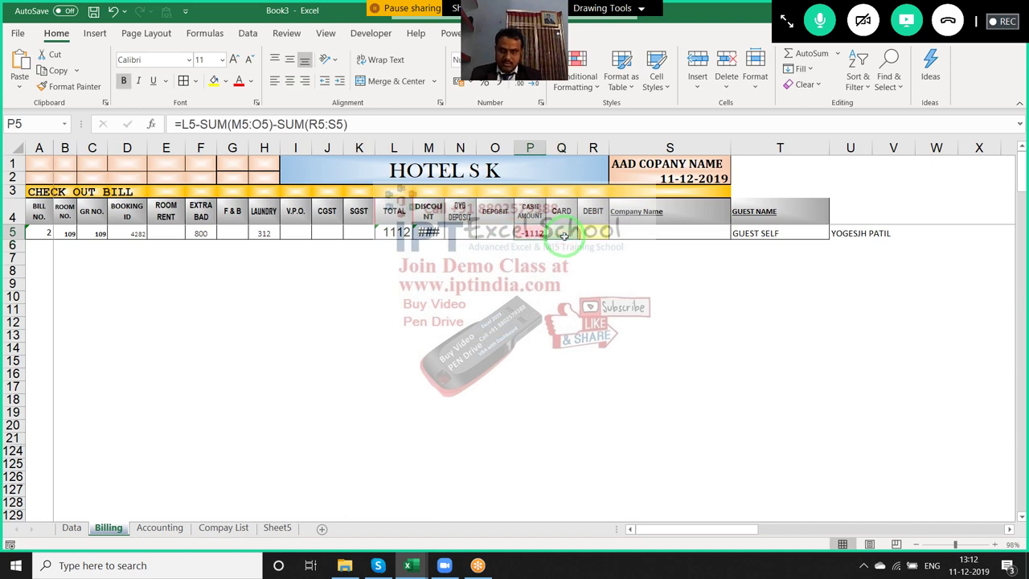
pyautogui.click(291, 122)
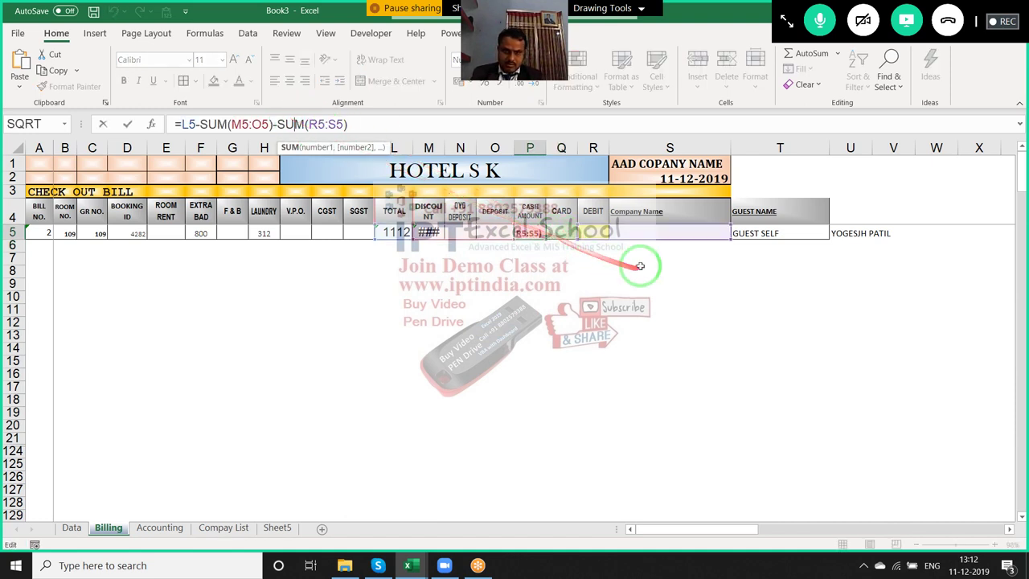
pyautogui.moveTo(561, 233); pyautogui.dragTo(592, 238)
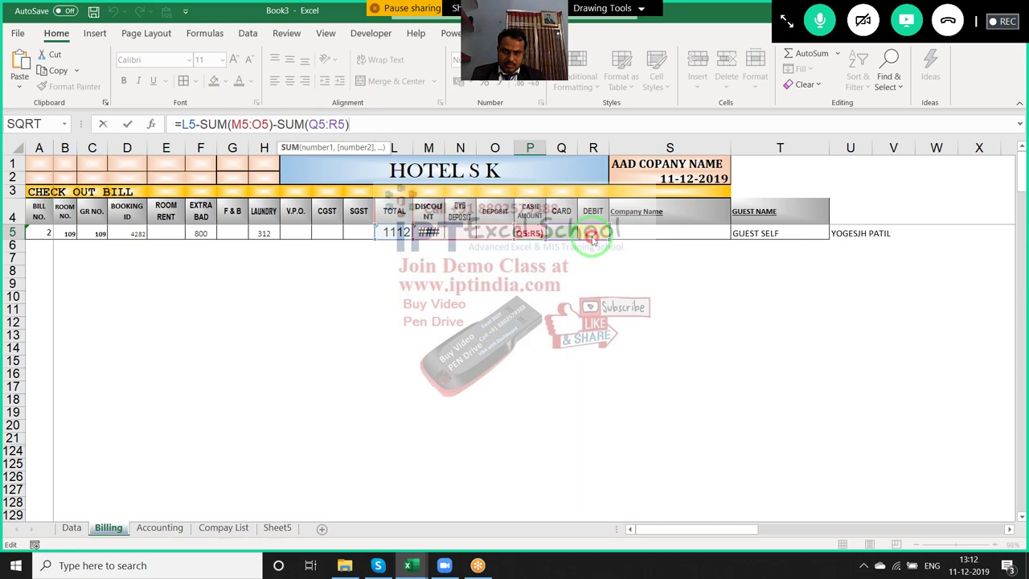
pyautogui.press('Return')
pyautogui.click(428, 233)
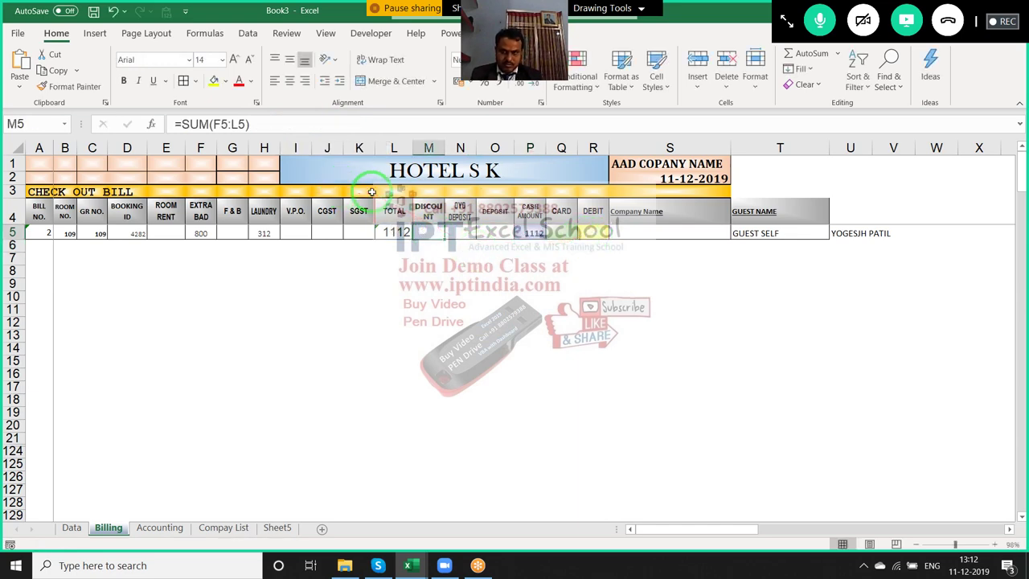
# Enter 800 as the deposit in O5
pyautogui.press('Left')
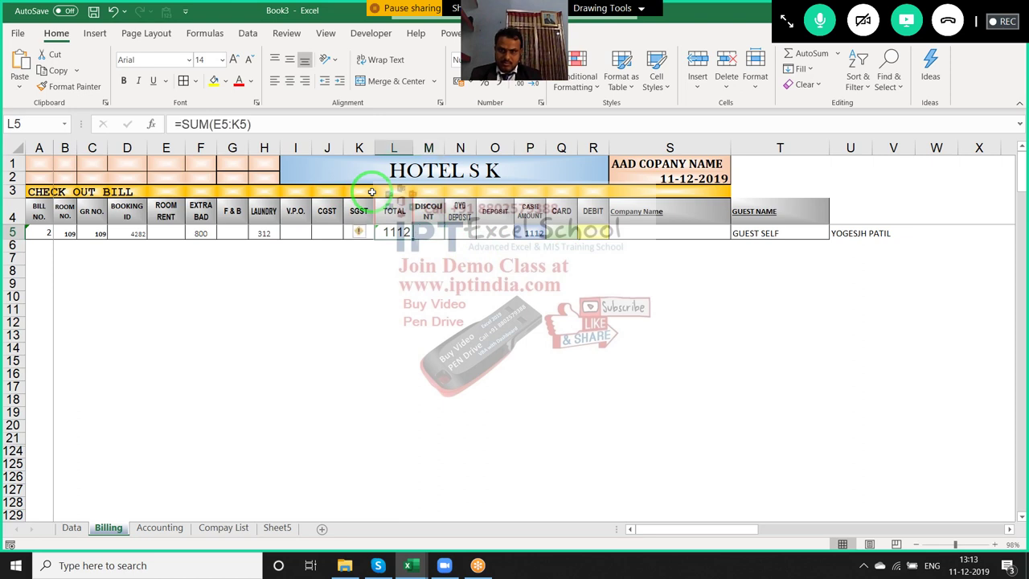
pyautogui.press('Right')
pyautogui.press('Right')
pyautogui.press('Right')
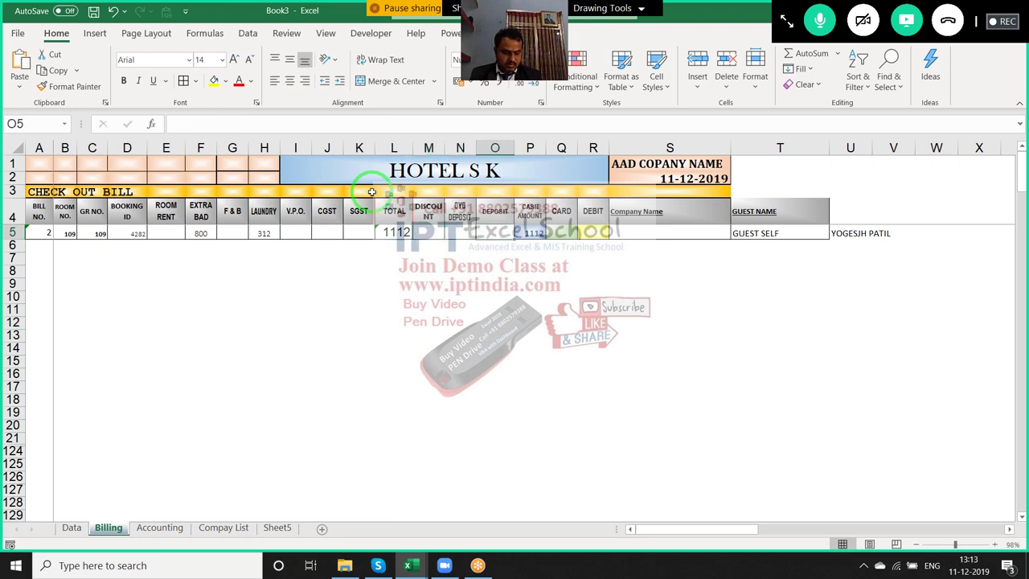
pyautogui.write('800')
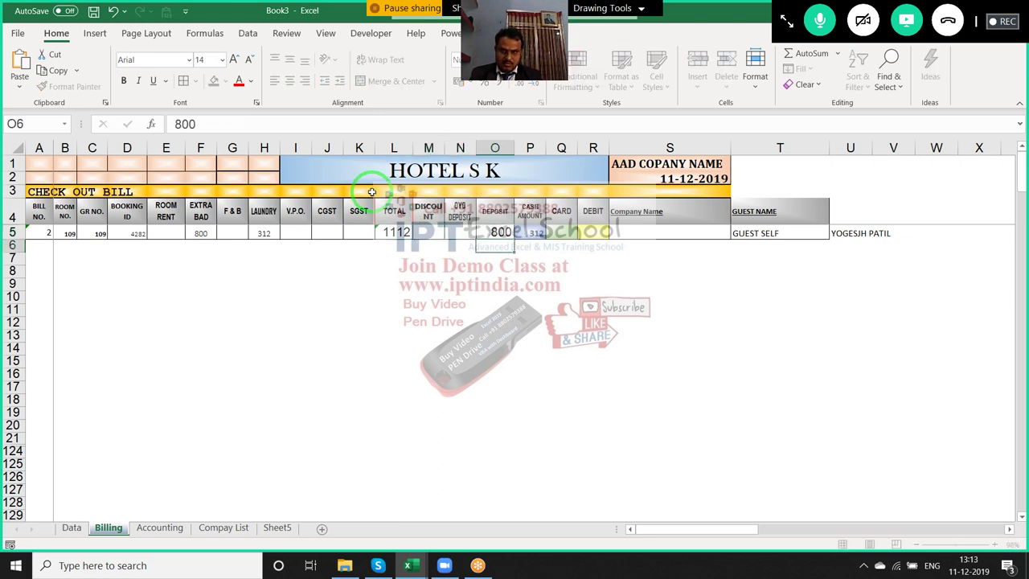
pyautogui.press('Right')
pyautogui.press('Right')
pyautogui.press('Right')
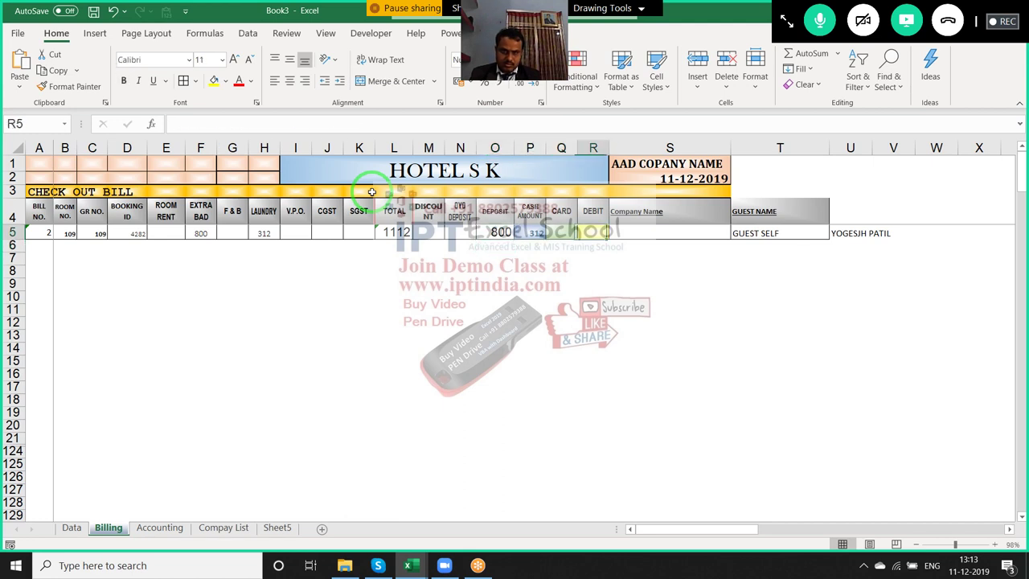
pyautogui.press('Right')
pyautogui.press('Right')
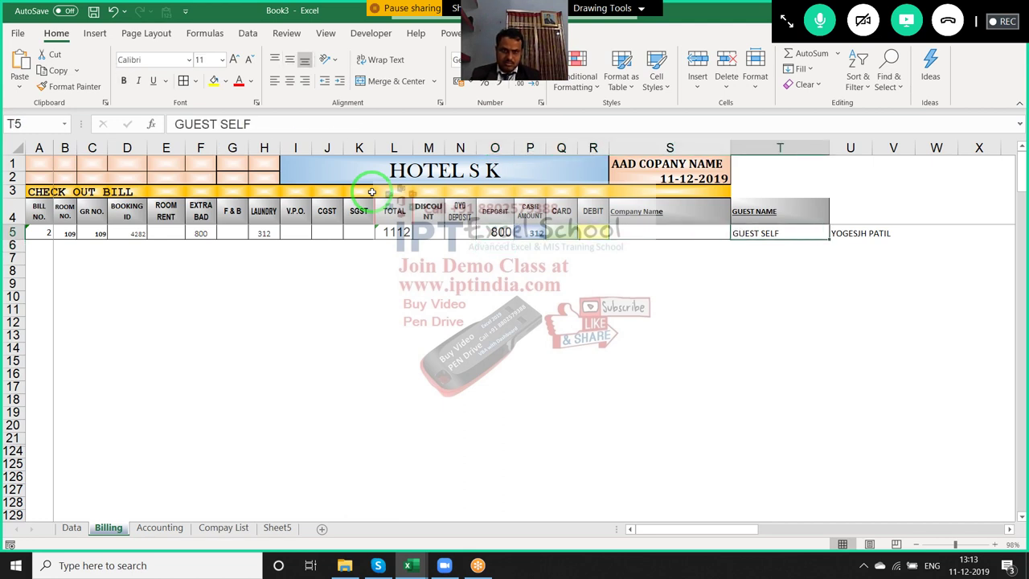
# Move GUEST SELF into Company Name (S5) and the guest's name into Guest Name (T5)
pyautogui.moveTo(250, 123); pyautogui.dragTo(172, 119)
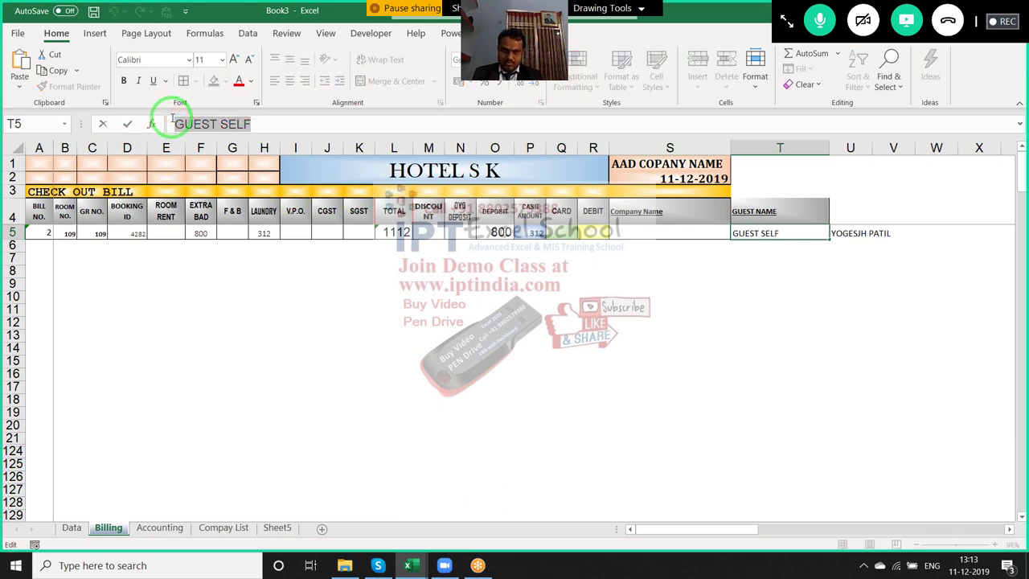
pyautogui.press('Escape')
pyautogui.press('Left')
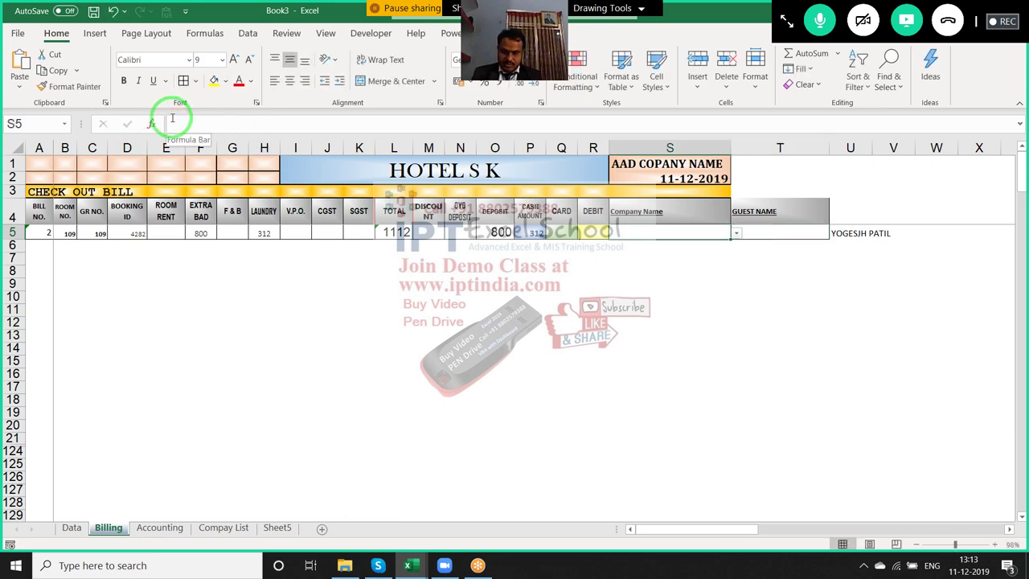
pyautogui.press('Right')
pyautogui.press('Right')
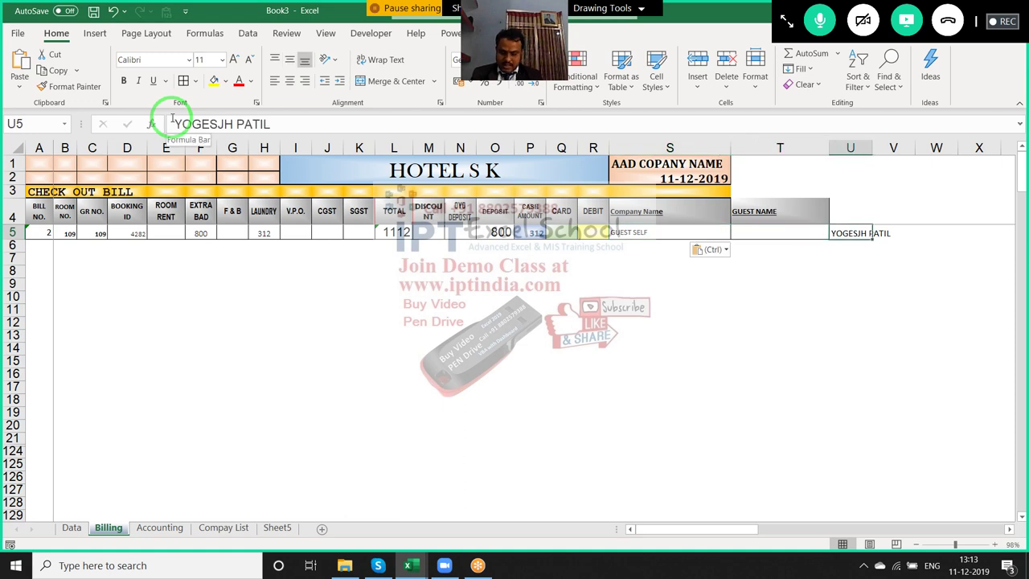
pyautogui.moveTo(292, 123); pyautogui.dragTo(167, 123)
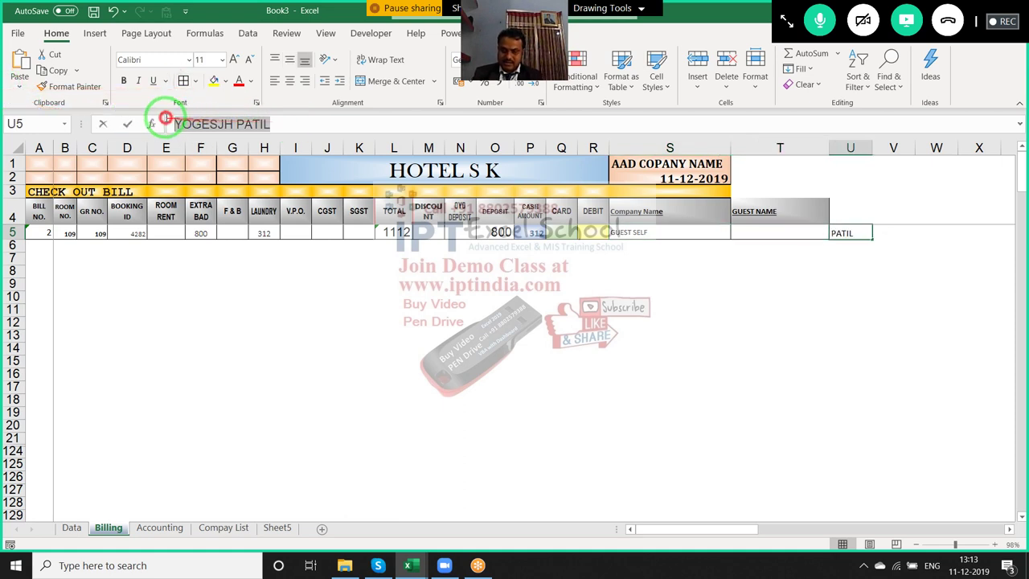
pyautogui.press('Escape')
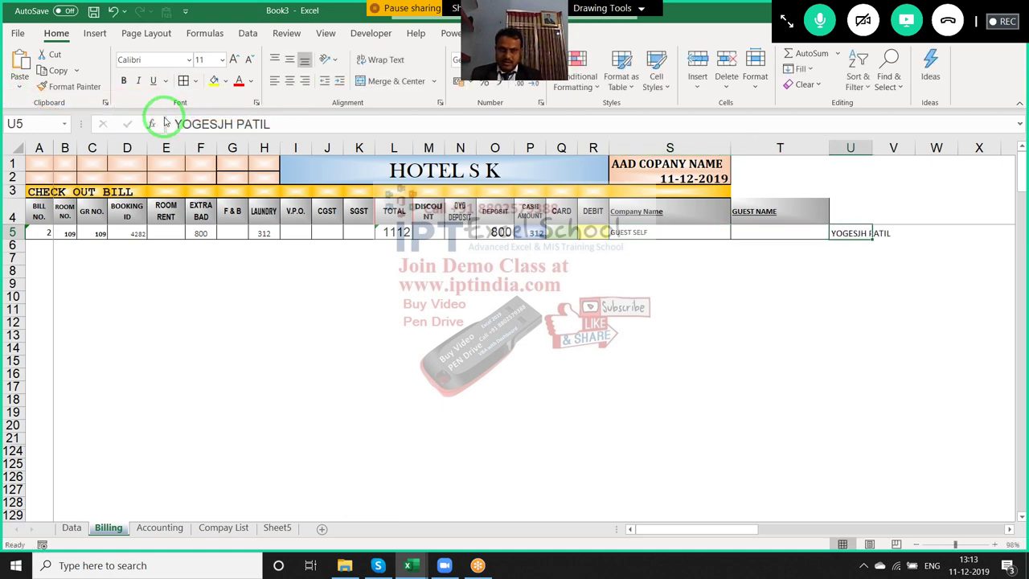
pyautogui.press('Left')
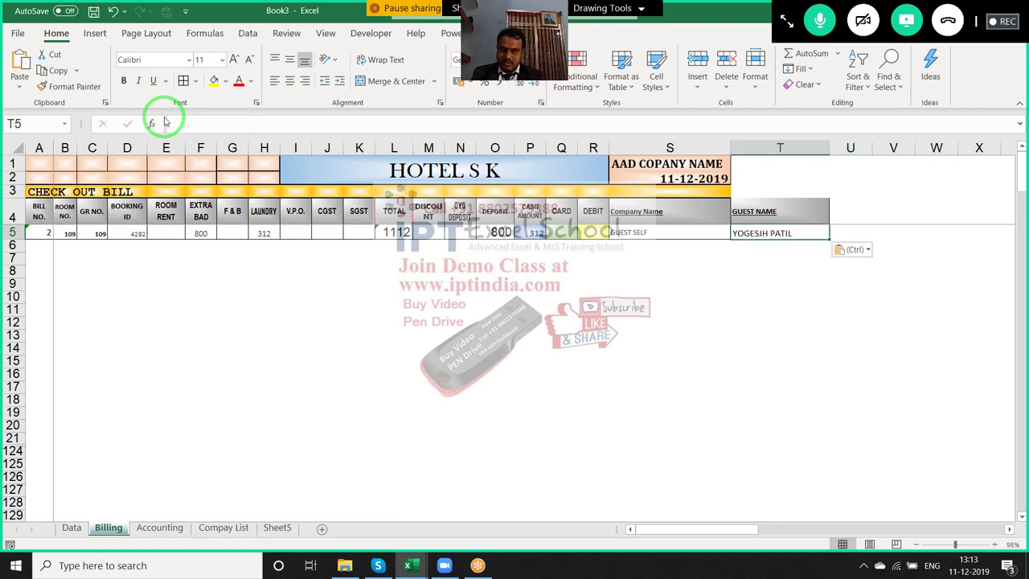
# Run the saveData macro to save the current bill to the Data sheet
pyautogui.click(233, 271)
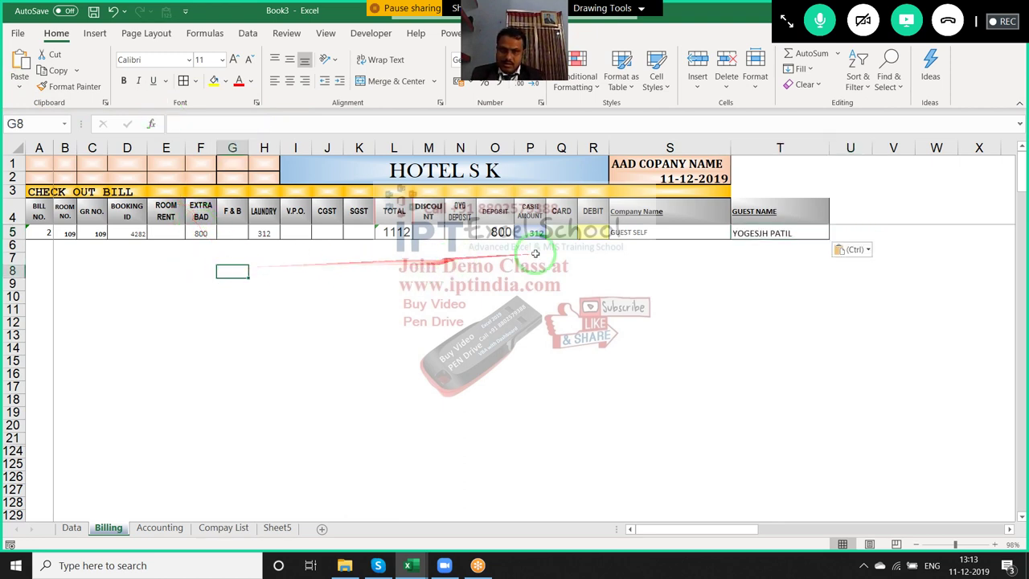
pyautogui.click(558, 232)
pyautogui.click(587, 231)
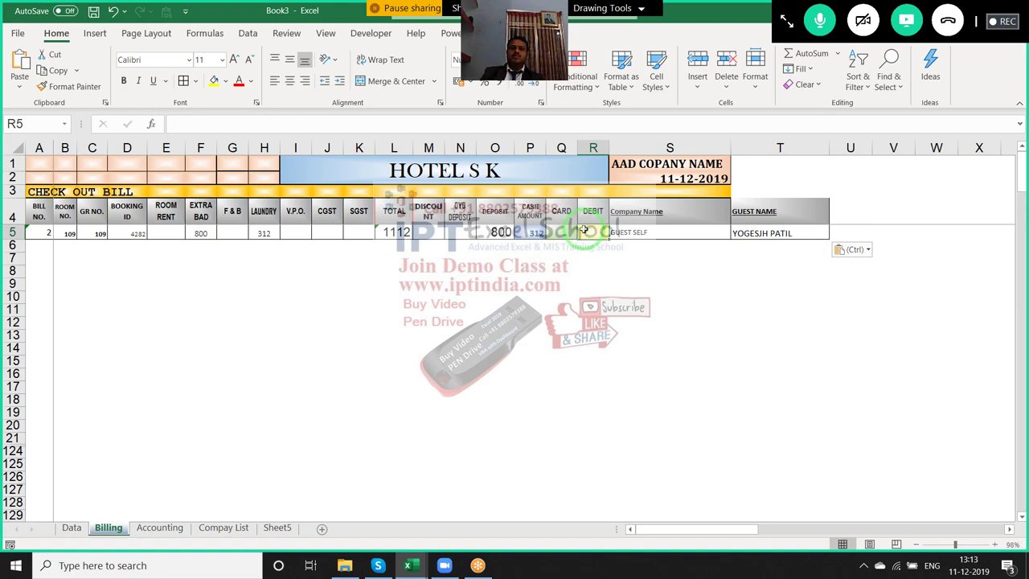
pyautogui.click(86, 522)
pyautogui.moveTo(83, 180); pyautogui.dragTo(130, 180)
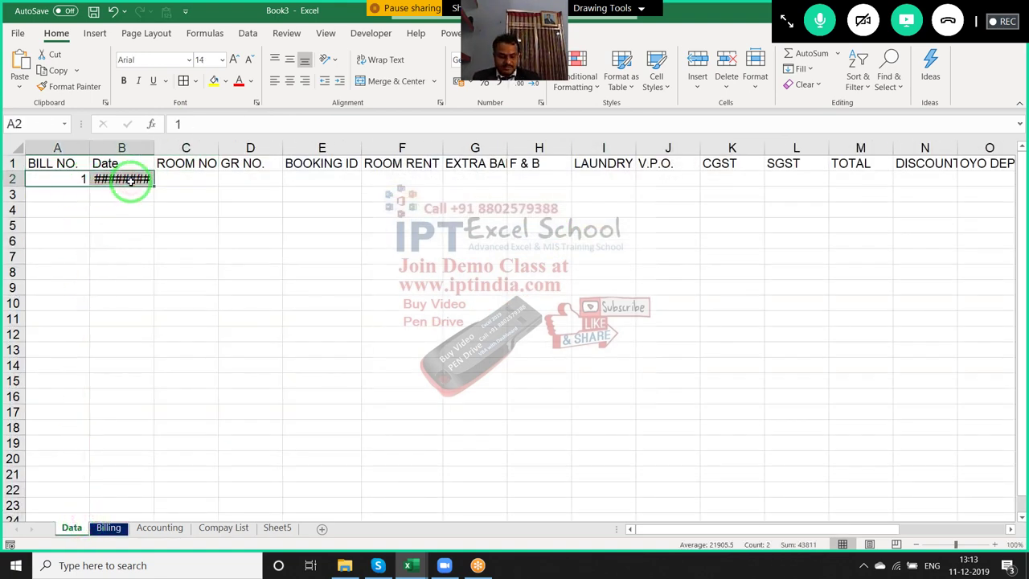
pyautogui.click(121, 527)
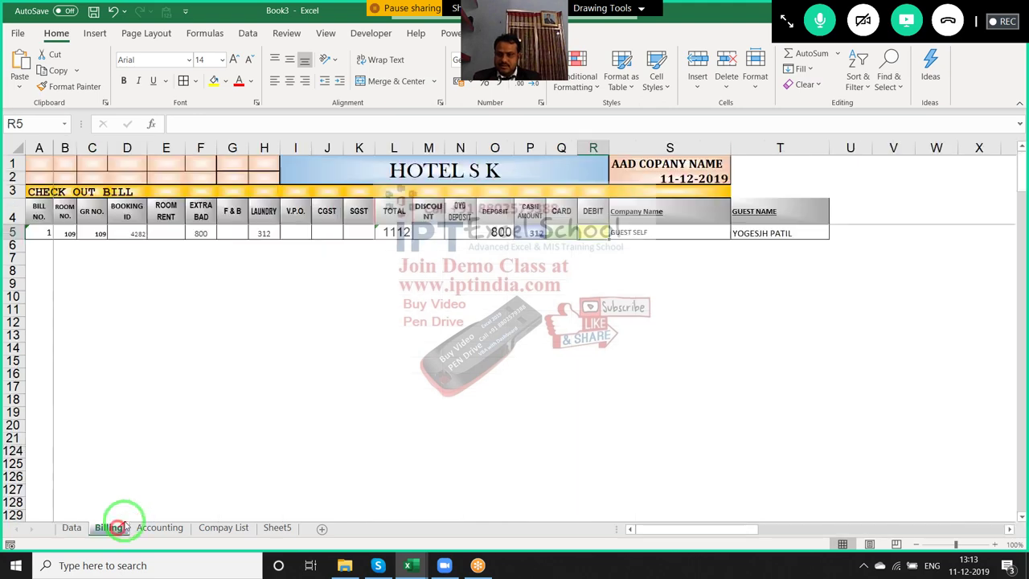
pyautogui.click(300, 322)
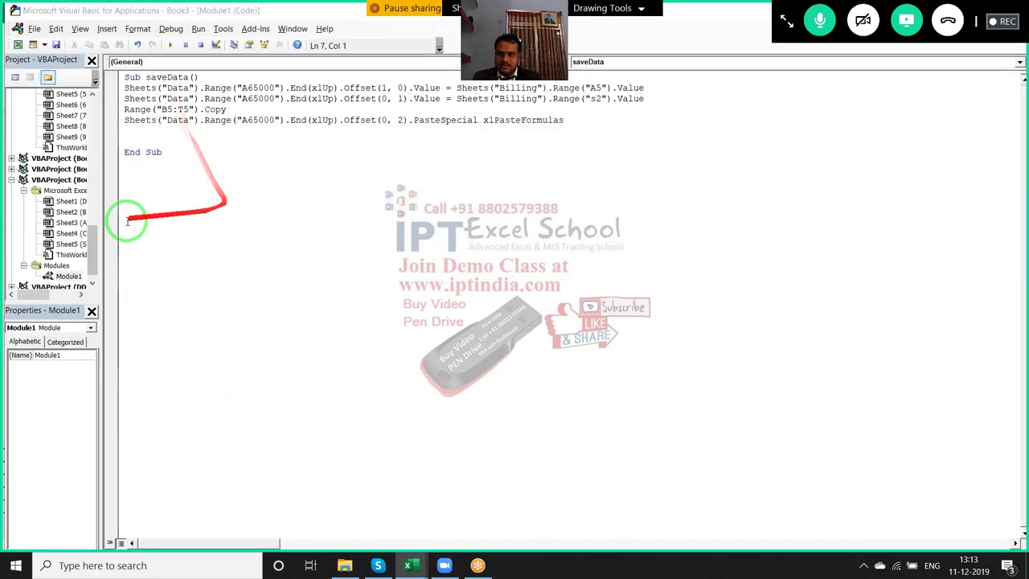
pyautogui.hotkey('alt', 'F11')
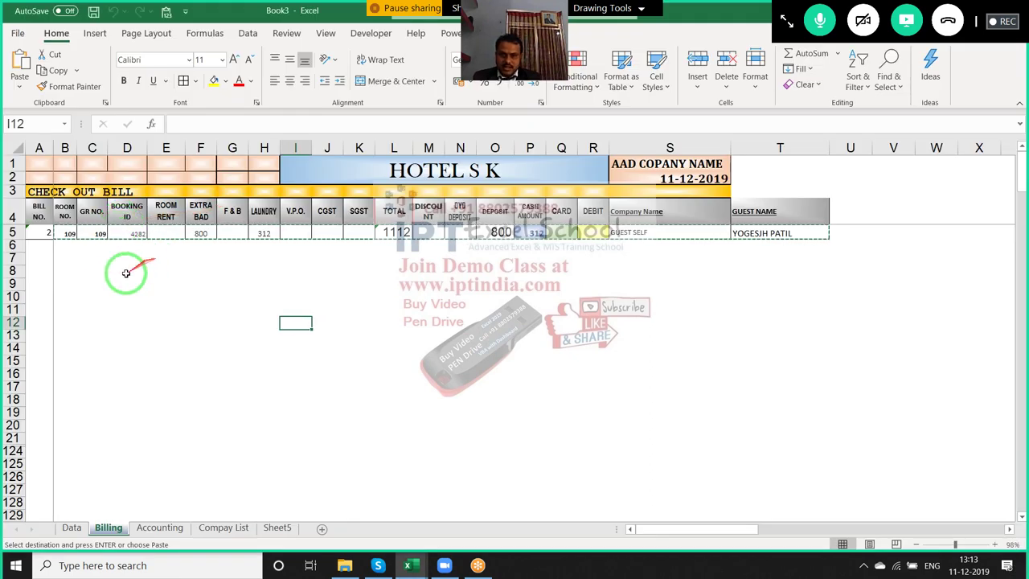
# Verify Data row 2 holds date 11-12-2019, total 1112 and cash 312, widening column B
pyautogui.click(72, 528)
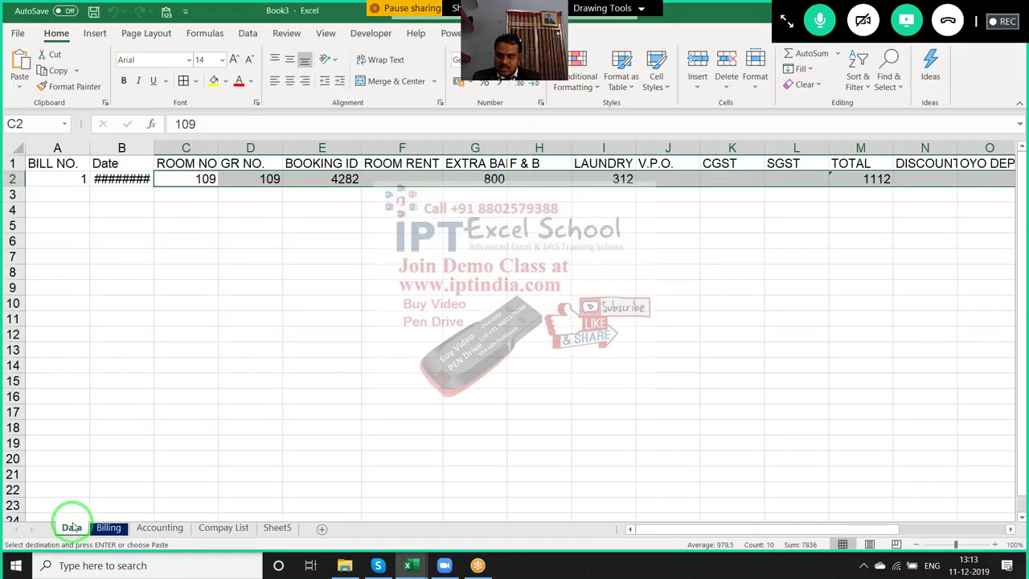
pyautogui.click(145, 180)
pyautogui.doubleClick(153, 148)
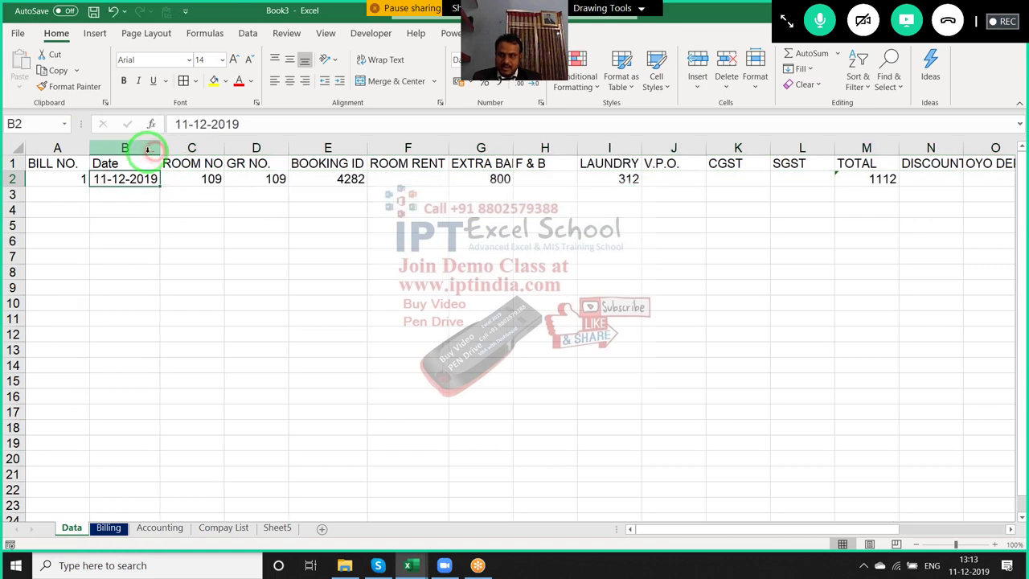
pyautogui.press('Left')
pyautogui.press('Right')
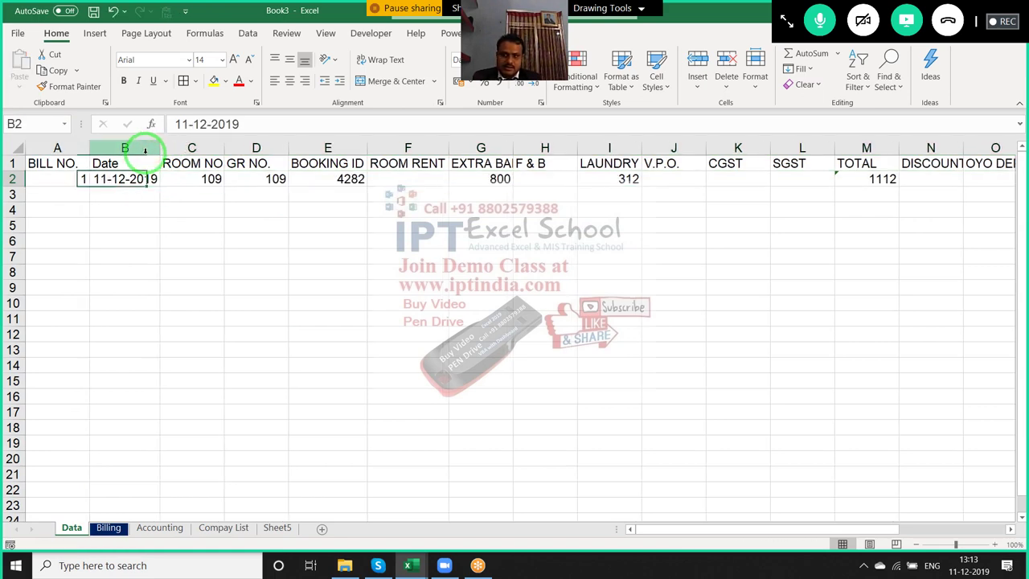
pyautogui.press('Right')
pyautogui.press('Right')
pyautogui.press('Right')
pyautogui.press('Right')
pyautogui.press('Right')
pyautogui.press('Right')
pyautogui.press('Right')
pyautogui.press('Right')
pyautogui.press('Right')
pyautogui.press('Right')
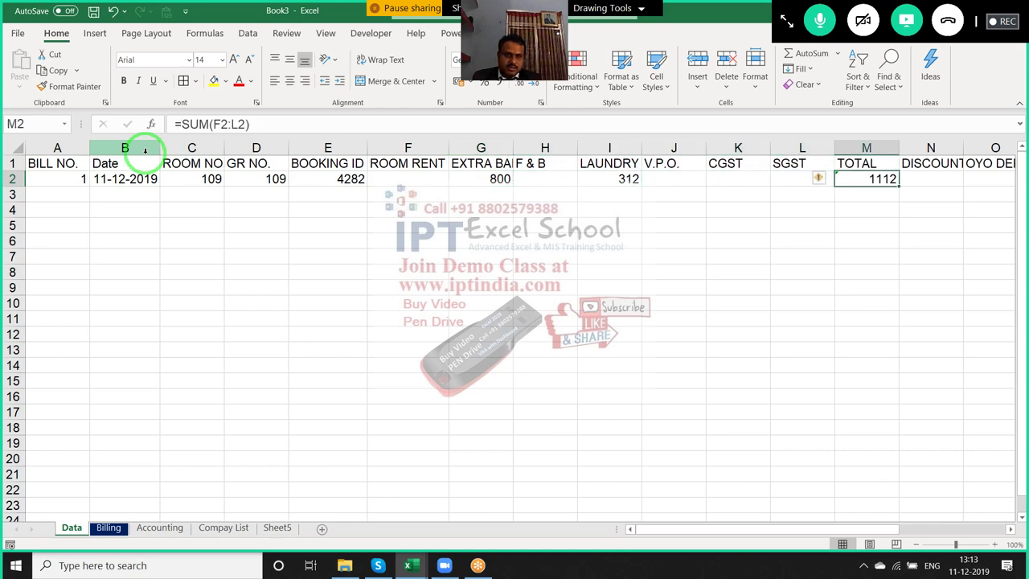
pyautogui.press('Right')
pyautogui.press('Right')
pyautogui.press('Right')
pyautogui.press('Right')
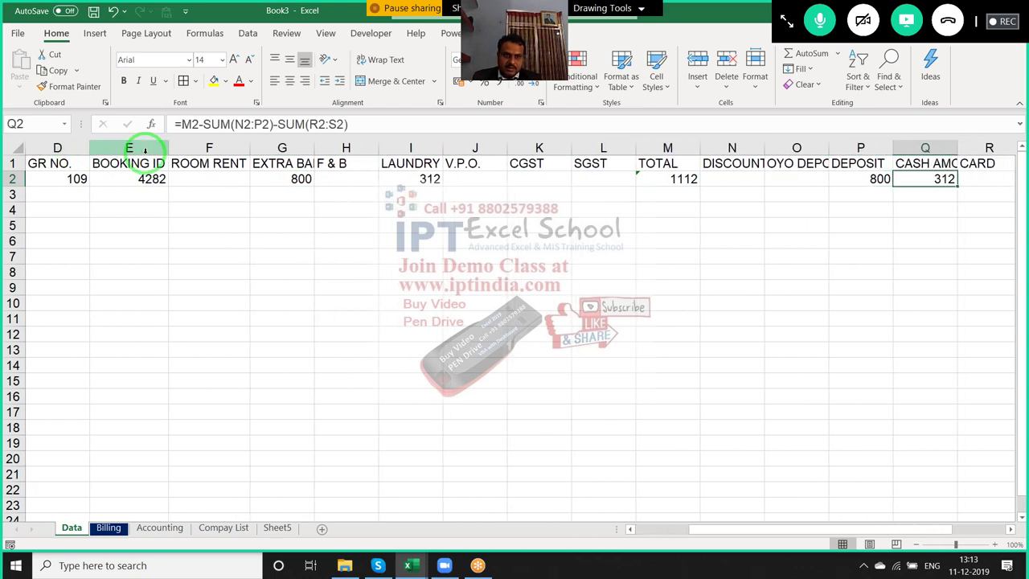
pyautogui.press('Right')
pyautogui.press('Right')
pyautogui.press('Right')
pyautogui.press('Right')
pyautogui.press('Right')
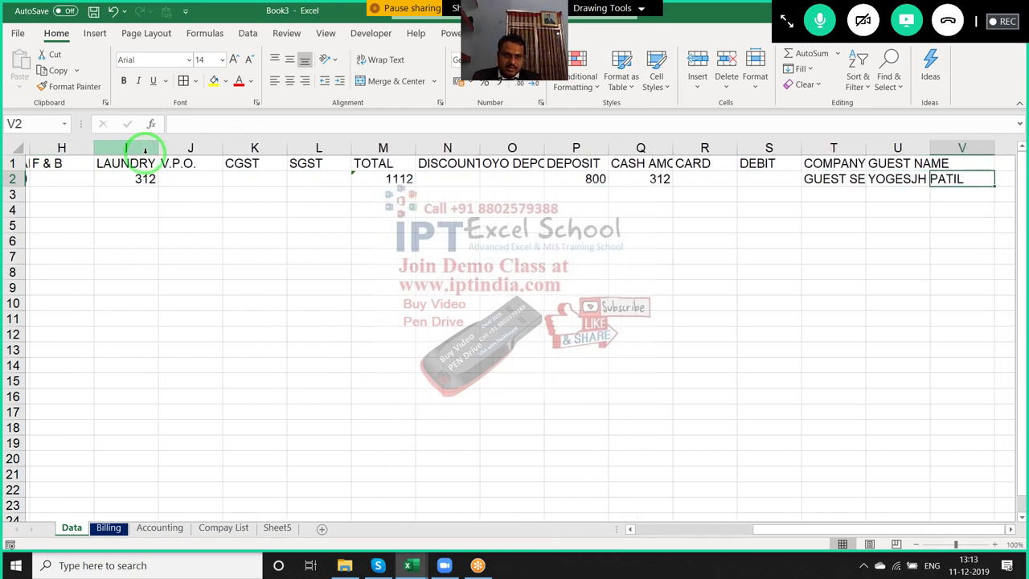
pyautogui.press('Left')
pyautogui.press('Left')
pyautogui.press('Left')
pyautogui.press('Left')
pyautogui.press('Left')
pyautogui.press('Left')
pyautogui.press('Left')
pyautogui.press('Left')
pyautogui.press('Left')
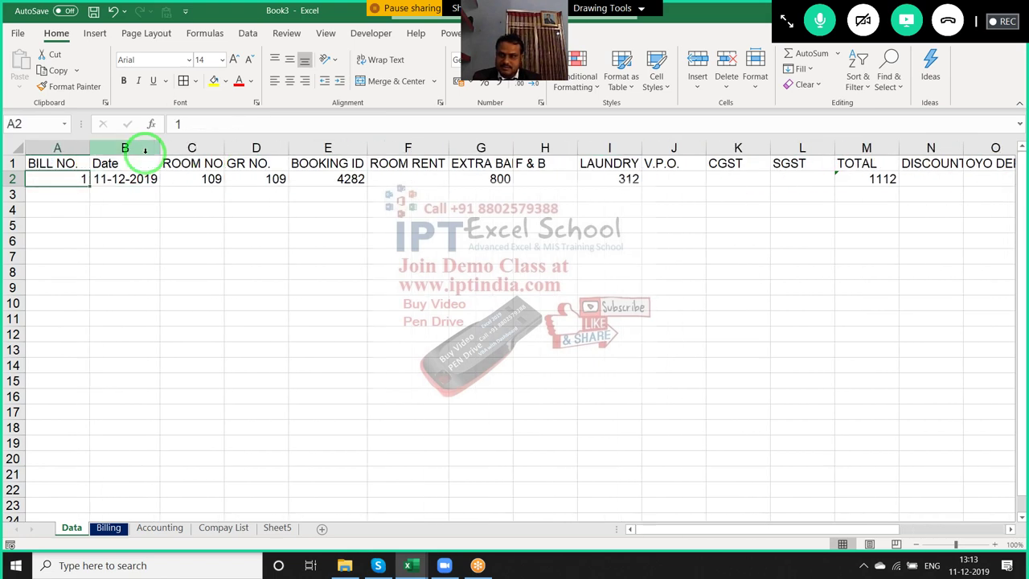
pyautogui.click(109, 531)
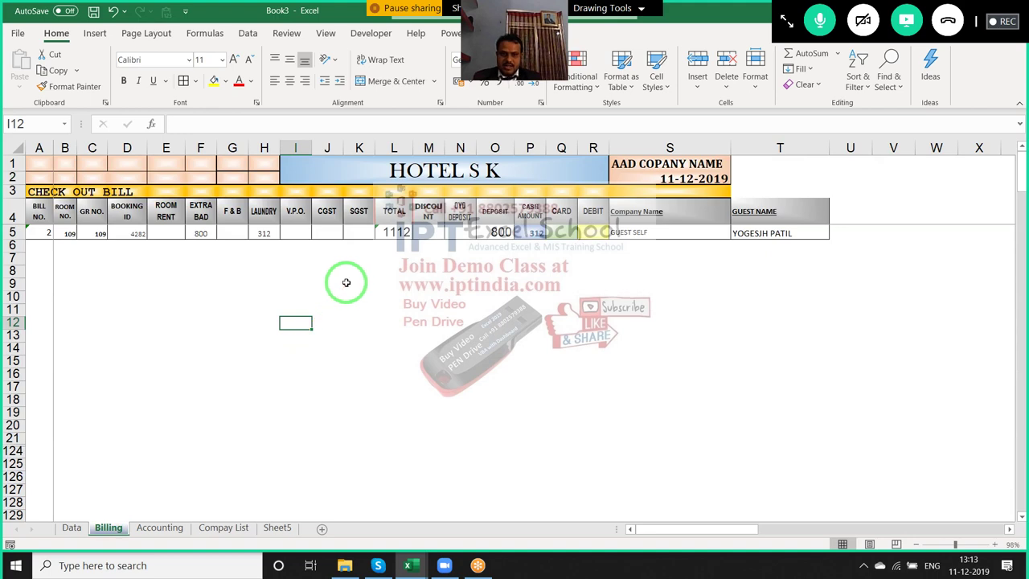
# Add a Range("B5:T5").ClearContents line just before End Sub in saveData
pyautogui.hotkey('alt', 'F11')
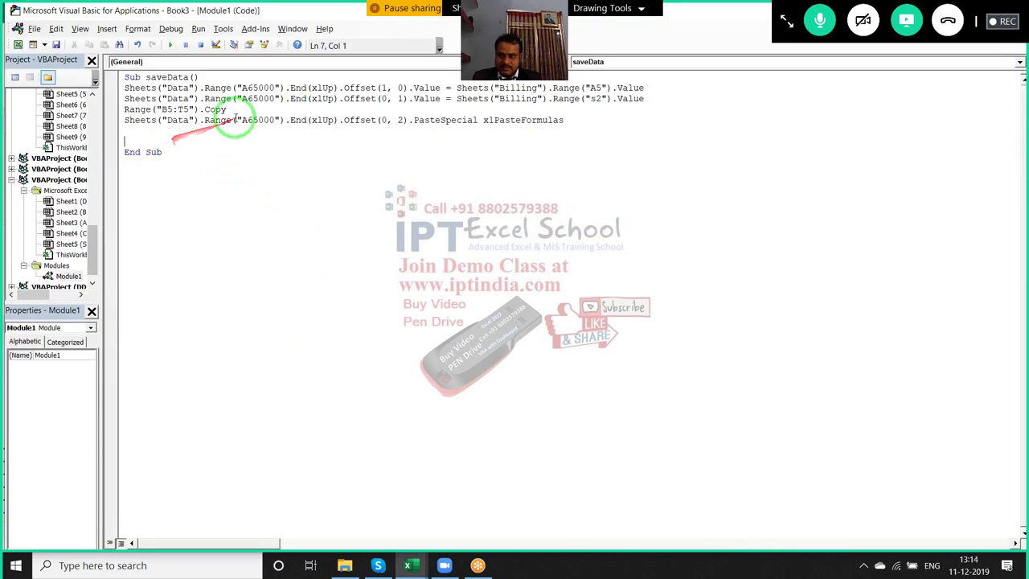
pyautogui.moveTo(198, 109); pyautogui.dragTo(138, 109)
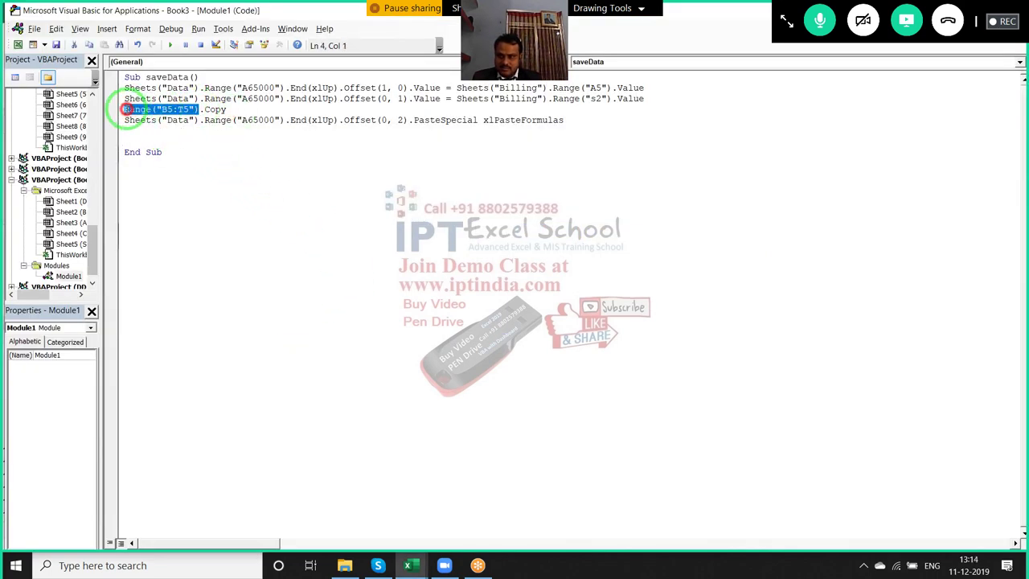
pyautogui.click(134, 130)
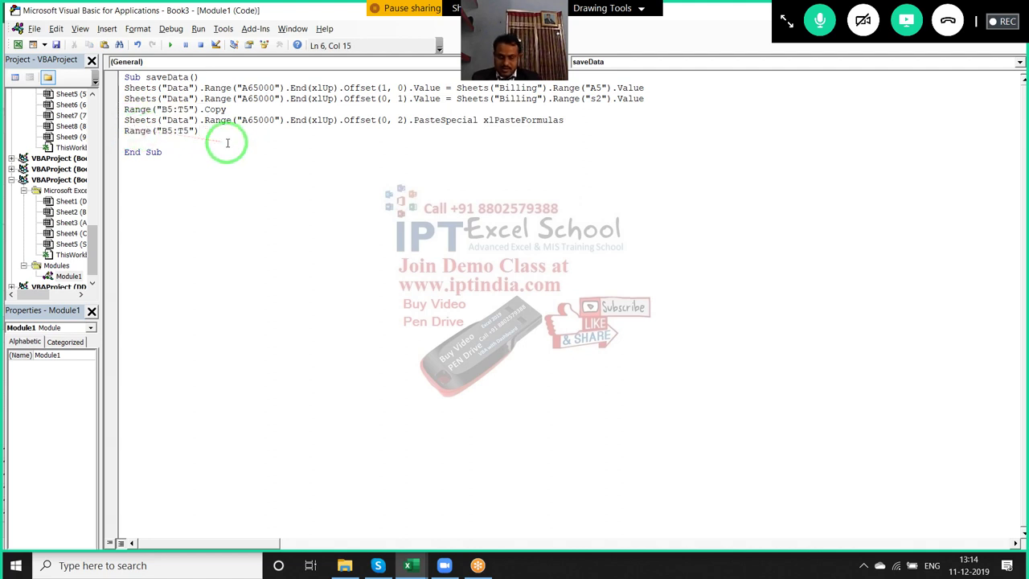
pyautogui.write('.cl')
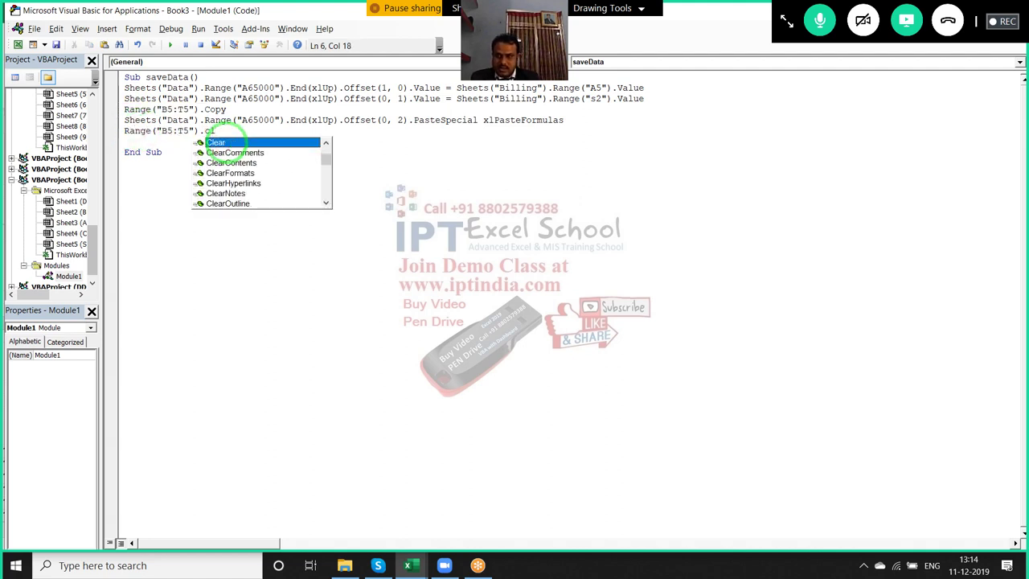
pyautogui.press('Down')
pyautogui.press('Down')
pyautogui.press('Tab')
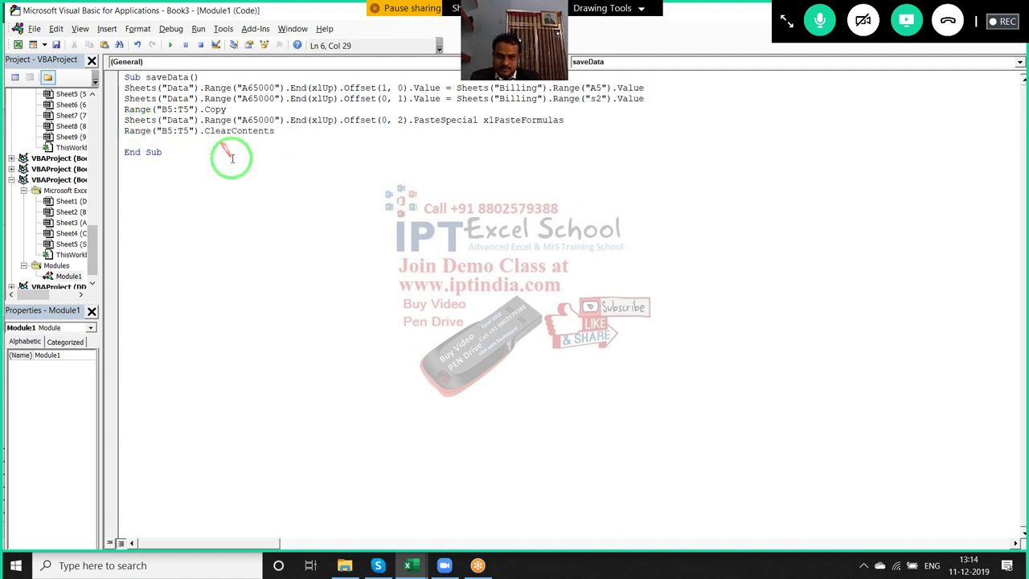
pyautogui.click(232, 153)
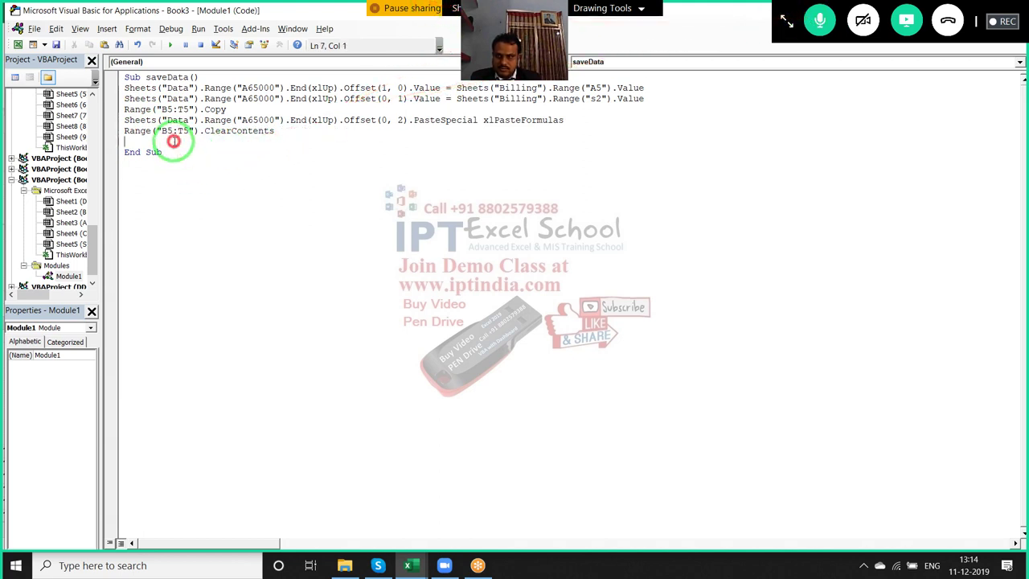
pyautogui.click(228, 180)
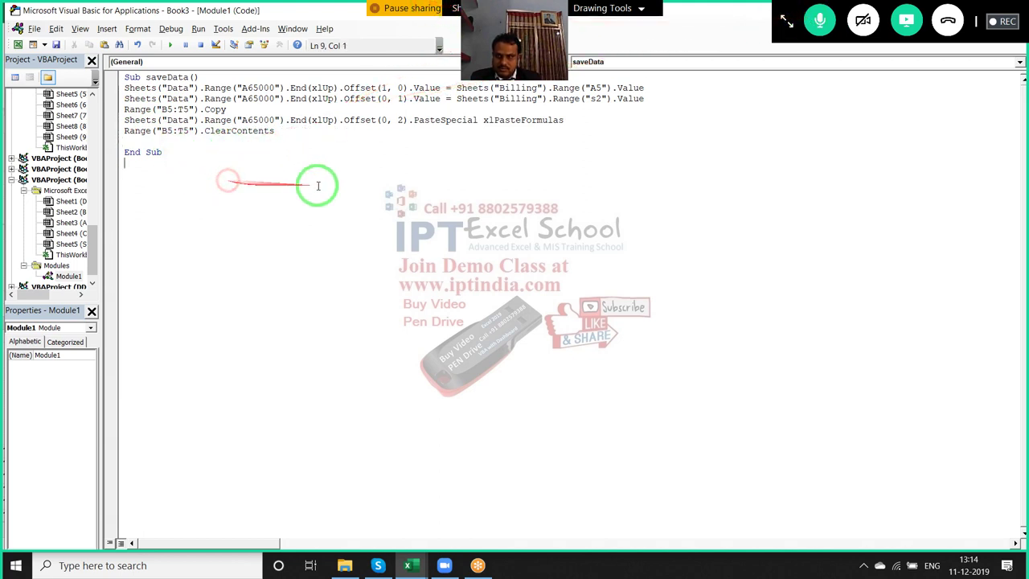
# Mute the microphone and bring up the screen recorder's controls
pyautogui.click(817, 21)
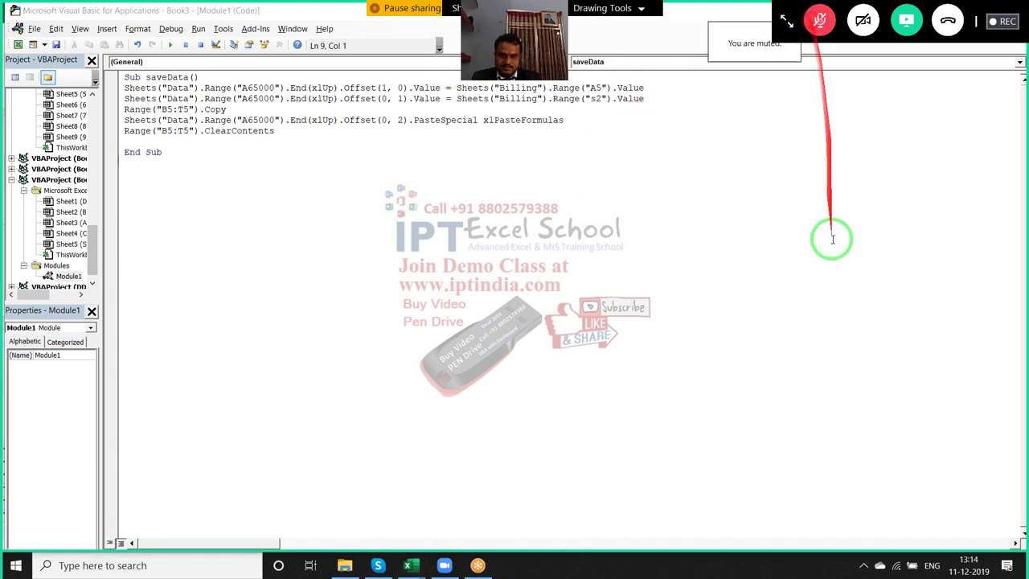
pyautogui.click(864, 563)
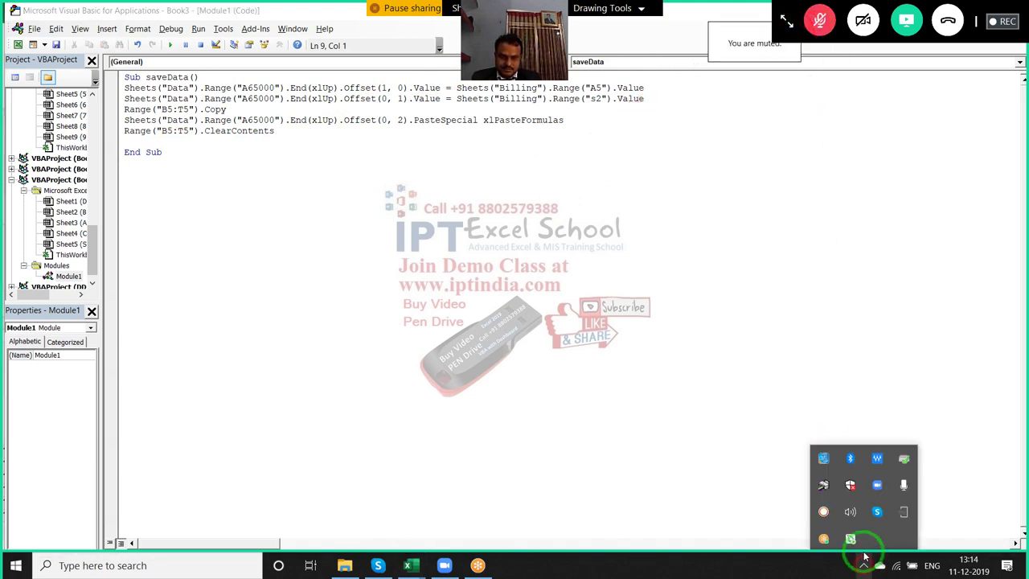
pyautogui.click(825, 515)
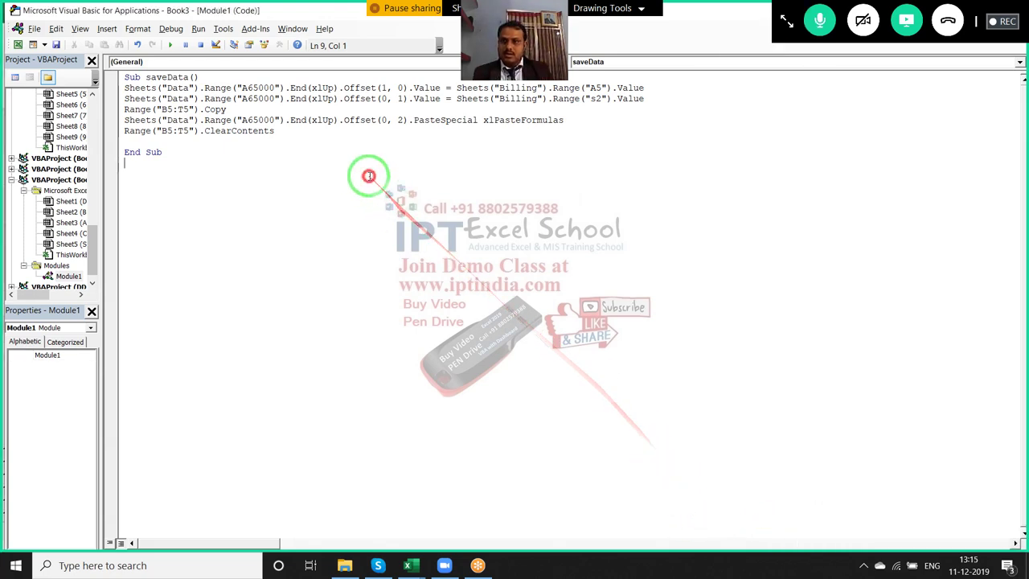
# Look up the earlier bill numbers in the 12-SK-DEC-2019 workbook
pyautogui.hotkey('alt', 'F11')
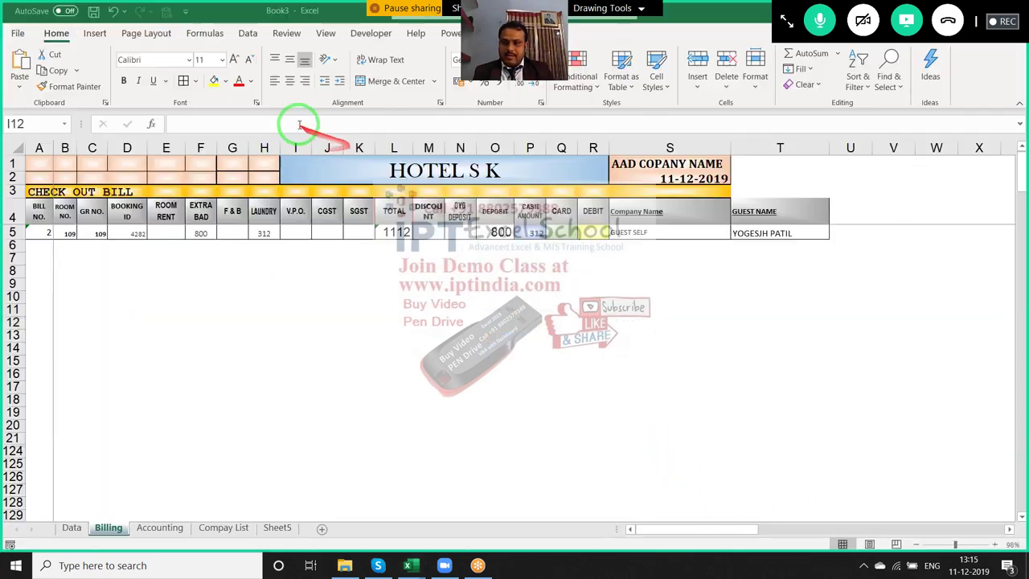
pyautogui.click(42, 232)
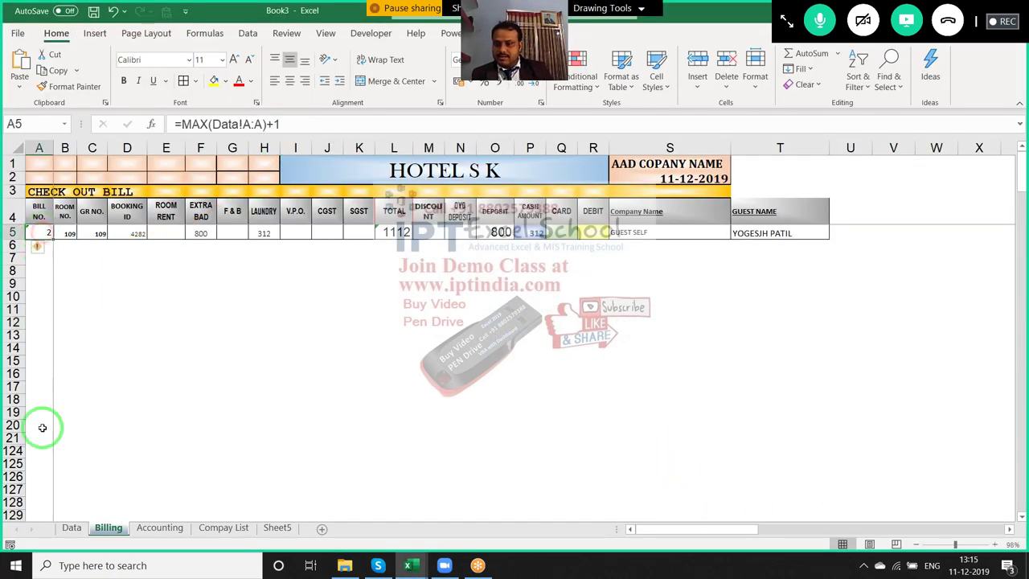
pyautogui.click(73, 526)
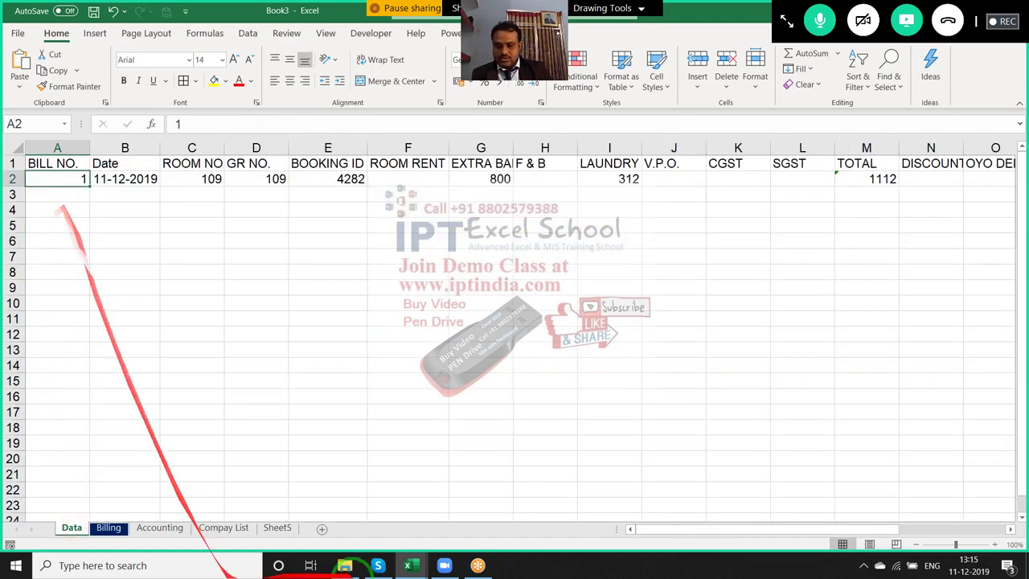
pyautogui.click(409, 565)
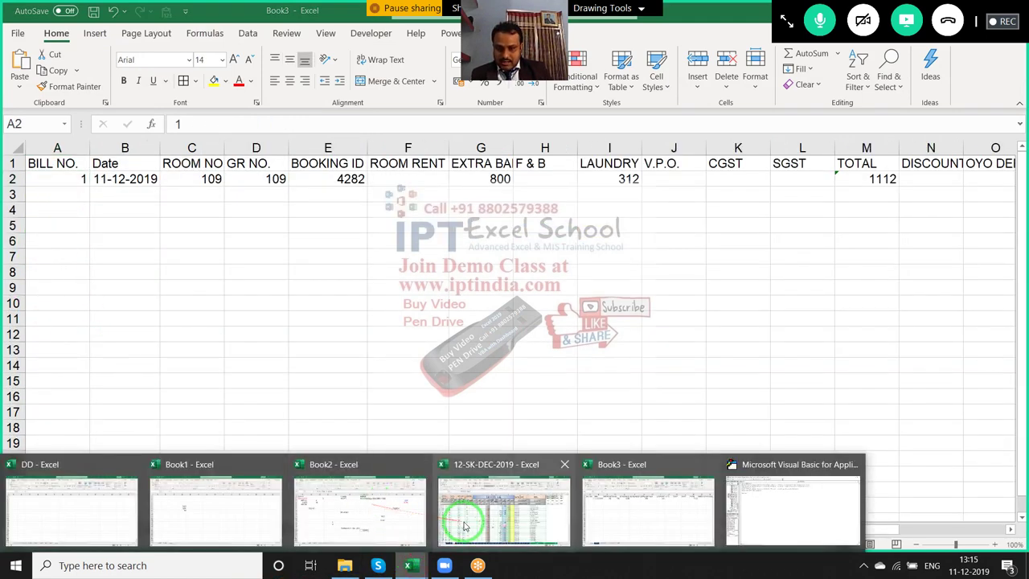
pyautogui.click(482, 513)
pyautogui.click(32, 239)
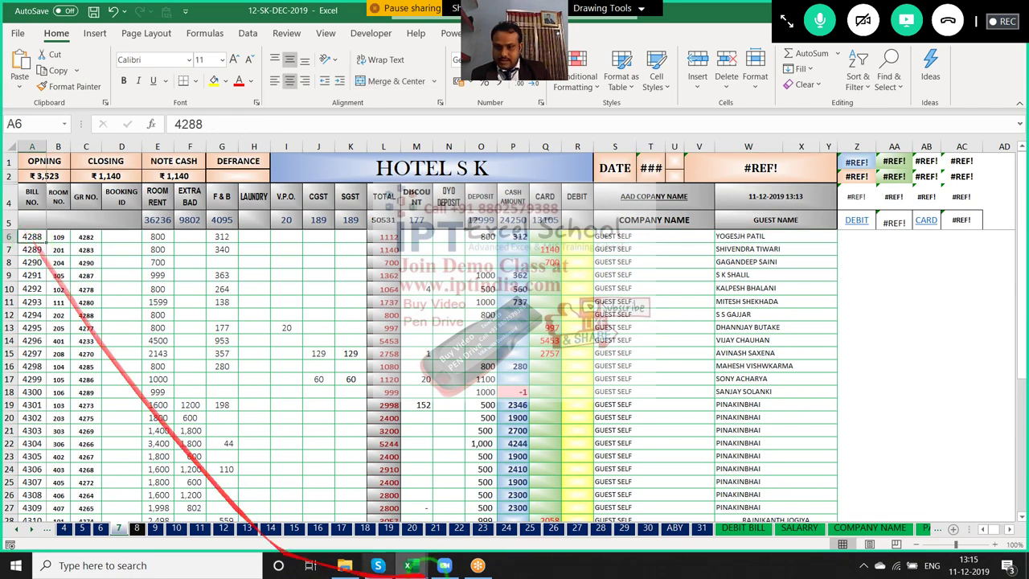
pyautogui.click(409, 565)
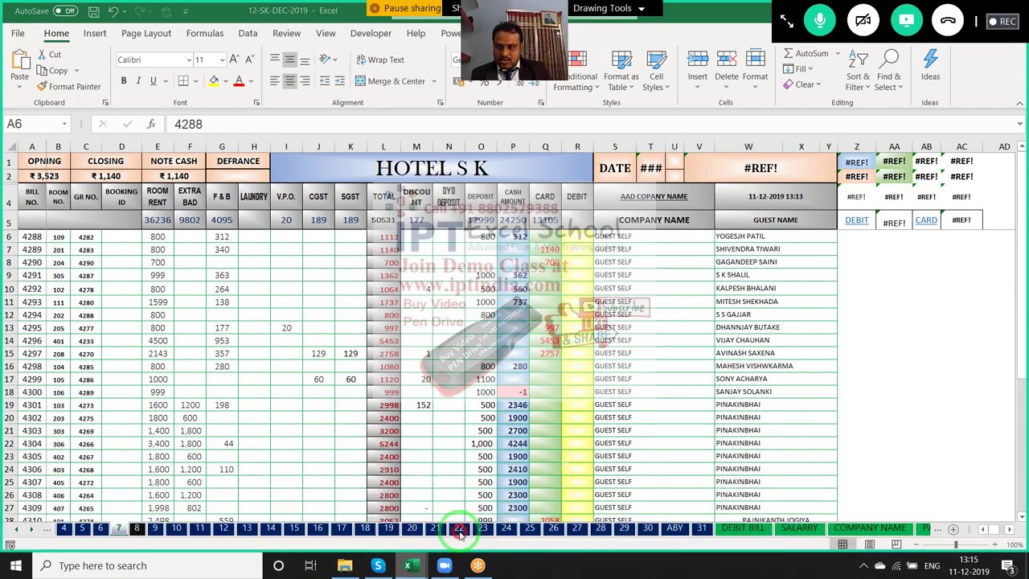
pyautogui.moveTo(414, 566)
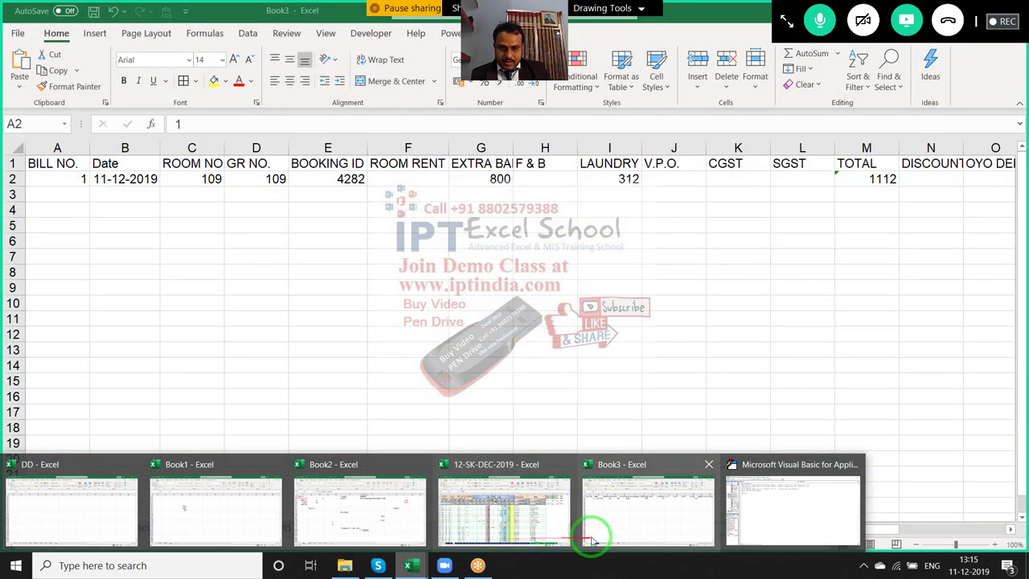
pyautogui.click(591, 540)
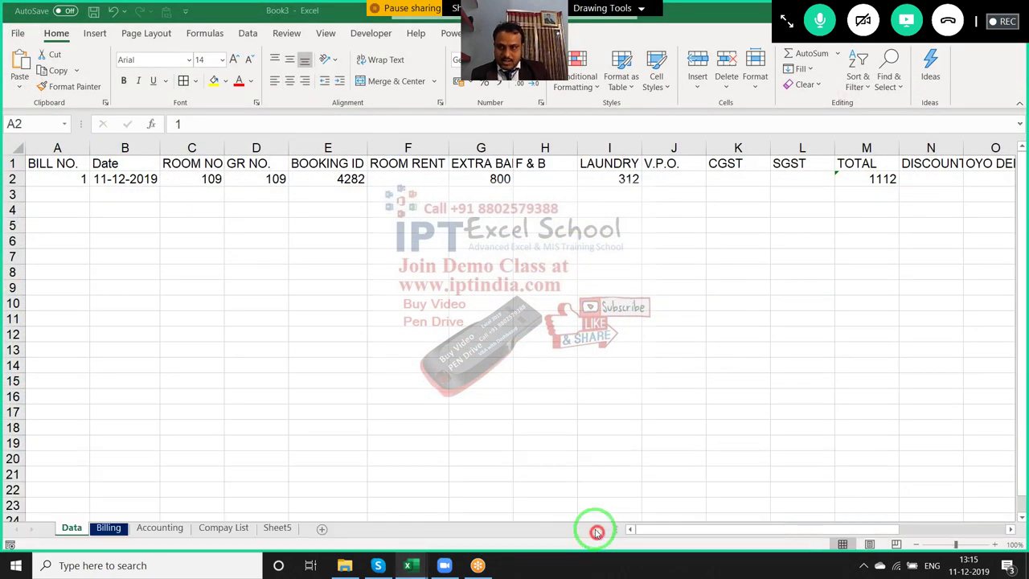
# Enter 4488 in Data!A2 so the Billing bill number in A5 reads 4489
pyautogui.write('4488')
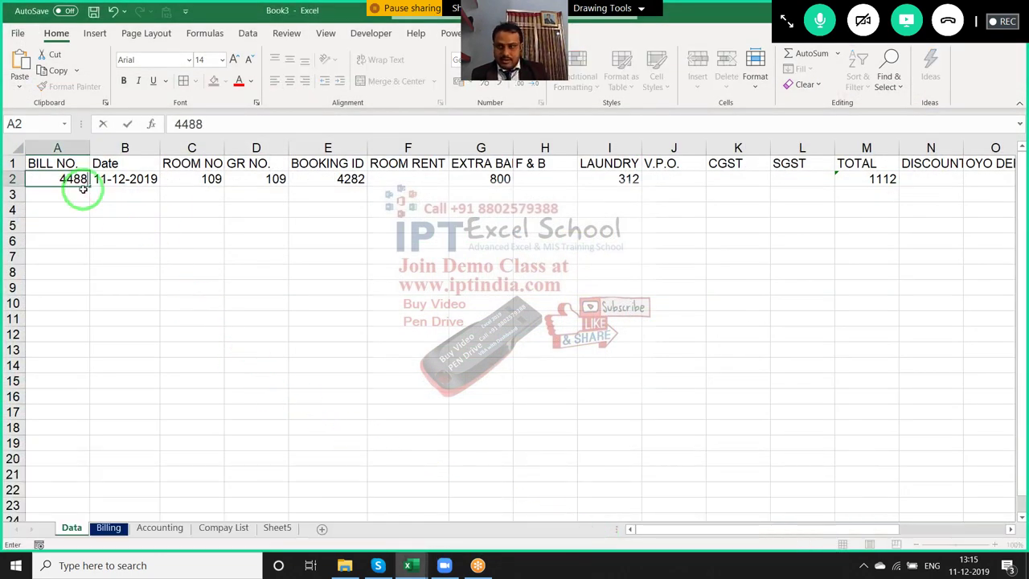
pyautogui.press('Return')
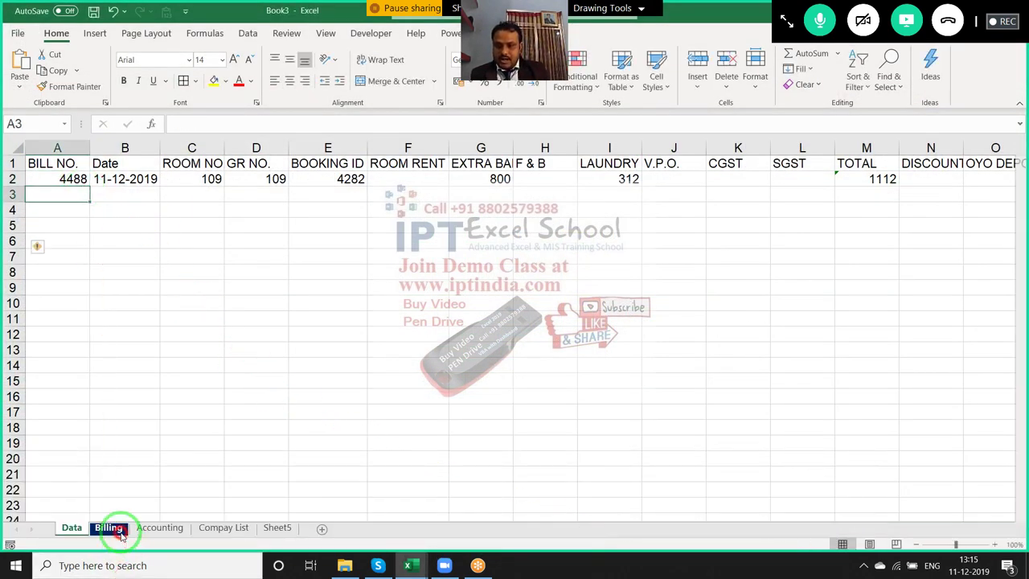
pyautogui.click(112, 530)
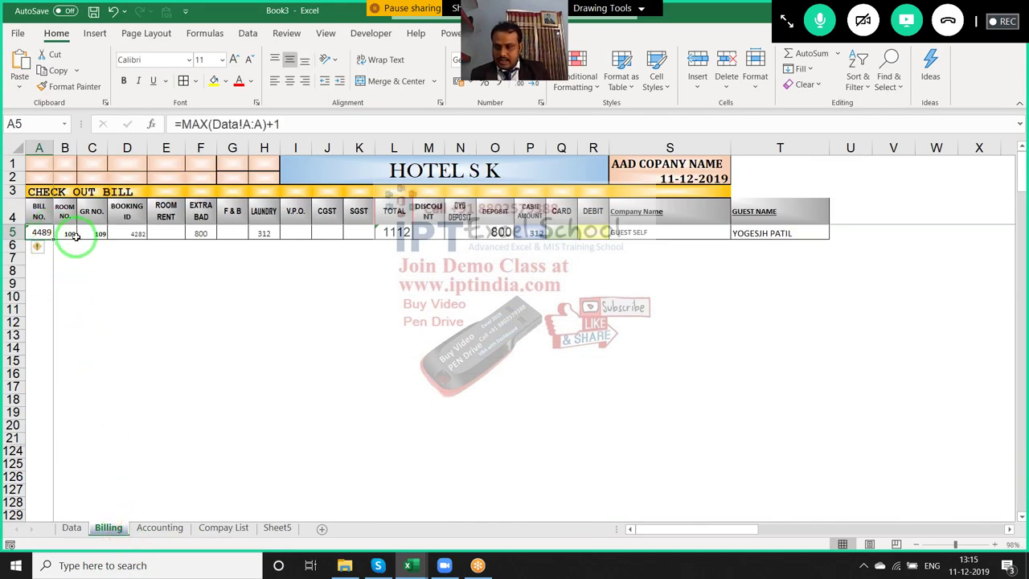
pyautogui.moveTo(73, 234); pyautogui.dragTo(161, 243)
pyautogui.click(253, 283)
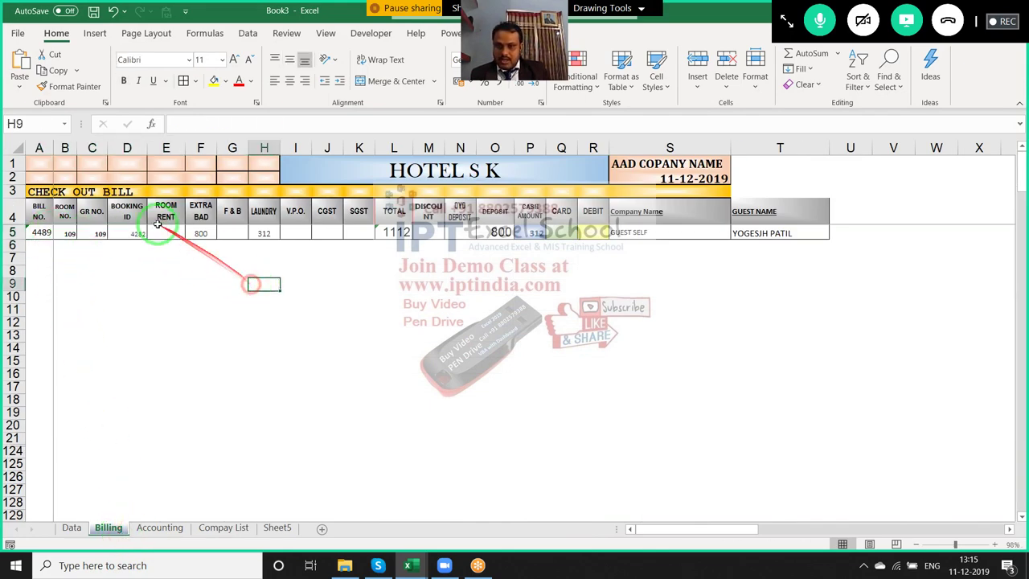
pyautogui.moveTo(69, 233); pyautogui.dragTo(299, 237)
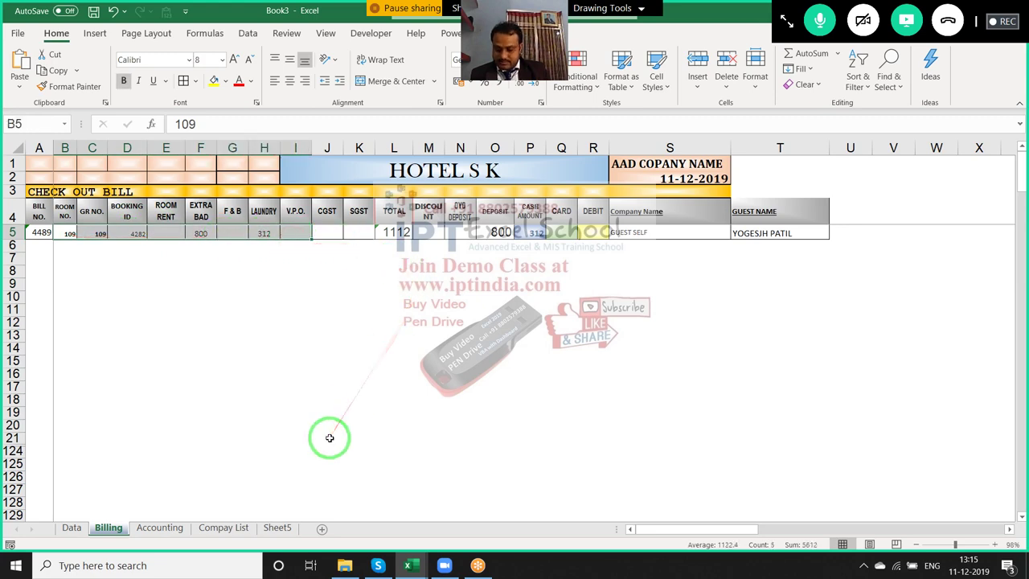
pyautogui.hotkey('ctrl', 'Tab')
pyautogui.hotkey('alt', 'Tab')
pyautogui.hotkey('alt', 'Tab')
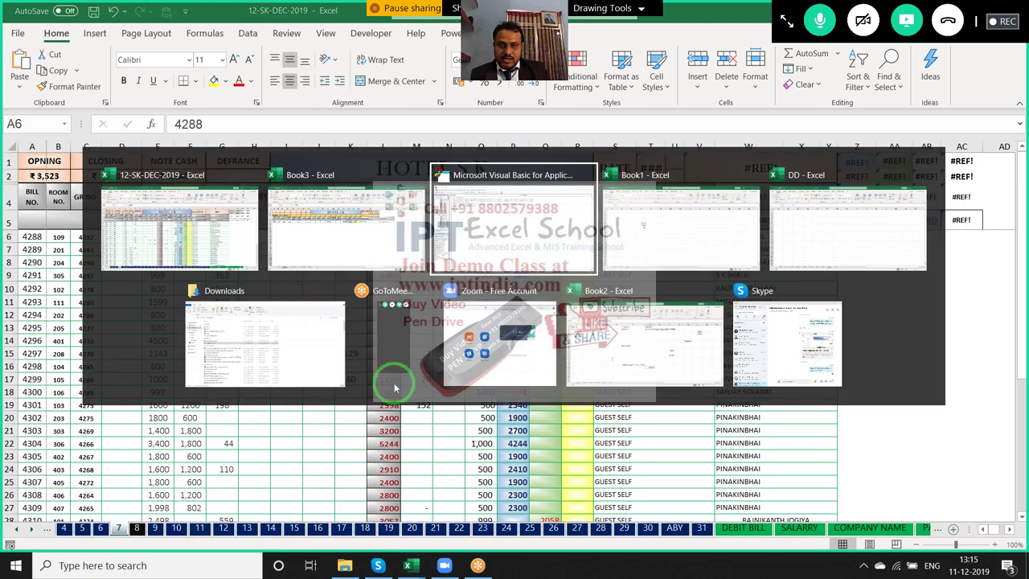
# Delete the Range("B5:T5").ClearContents line from the saveData macro
pyautogui.moveTo(292, 145); pyautogui.dragTo(127, 133)
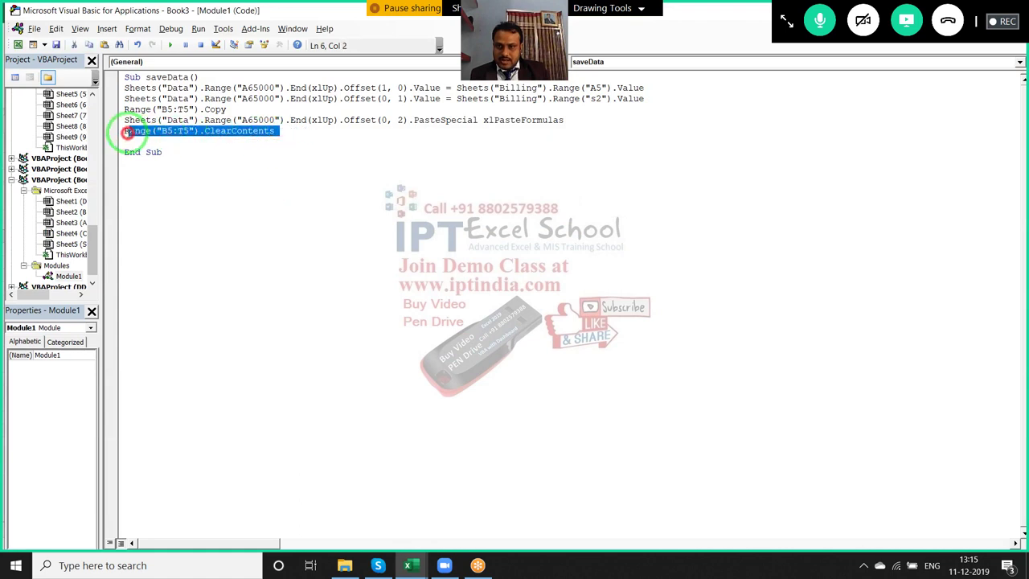
pyautogui.press('Delete')
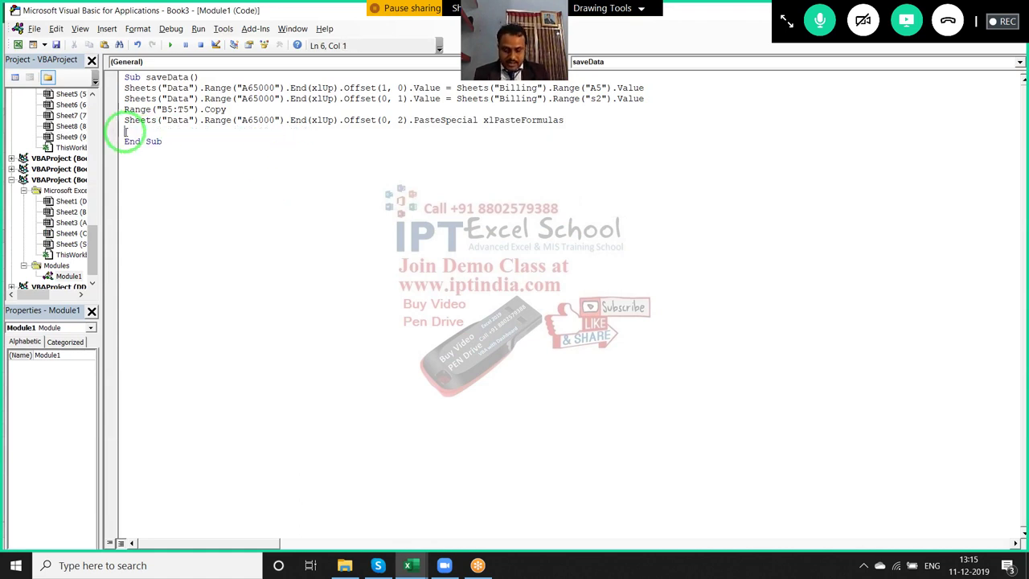
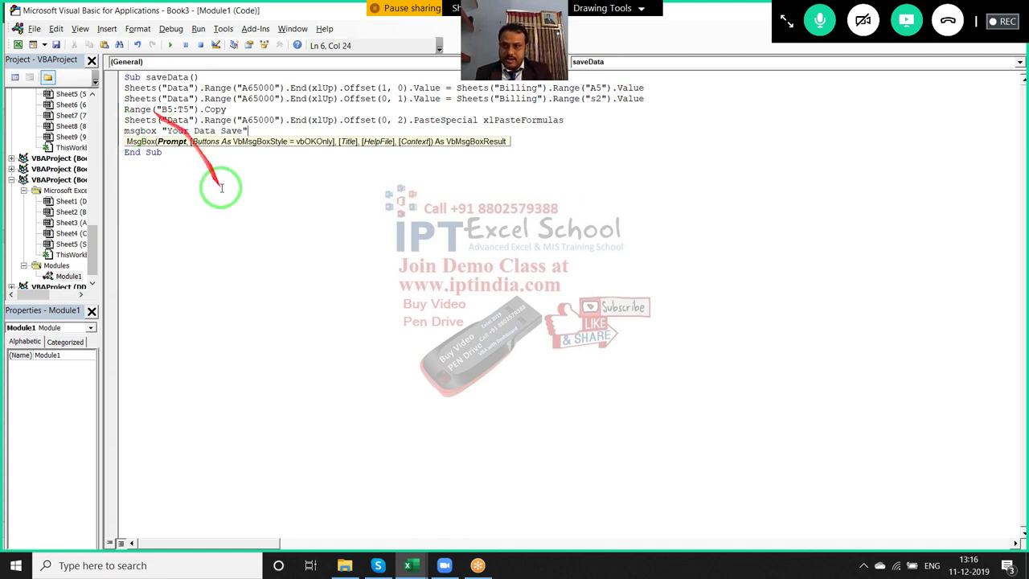
# Finish the 'Your Data Save' MsgBox line in saveData and return to Book3's Billing sheet
pyautogui.click(241, 256)
pyautogui.hotkey('alt', 'F11')
pyautogui.moveTo(501, 390); pyautogui.dragTo(349, 455)
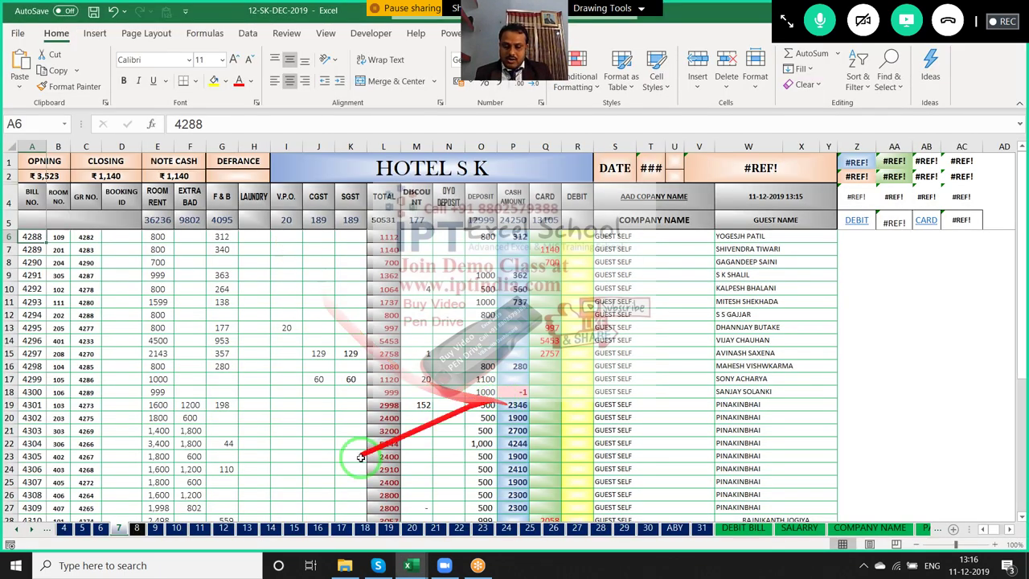
pyautogui.hotkey('alt', 'Tab')
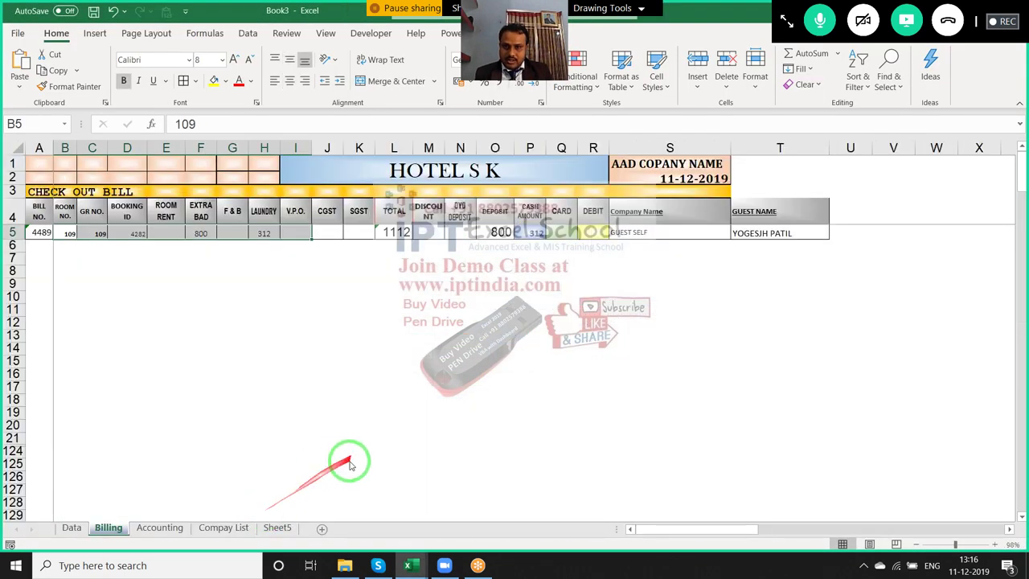
# Review the bill fields in Billing row 5, from bill number through EXTRA BAD, SGST, DEBIT and guest name
pyautogui.click(185, 297)
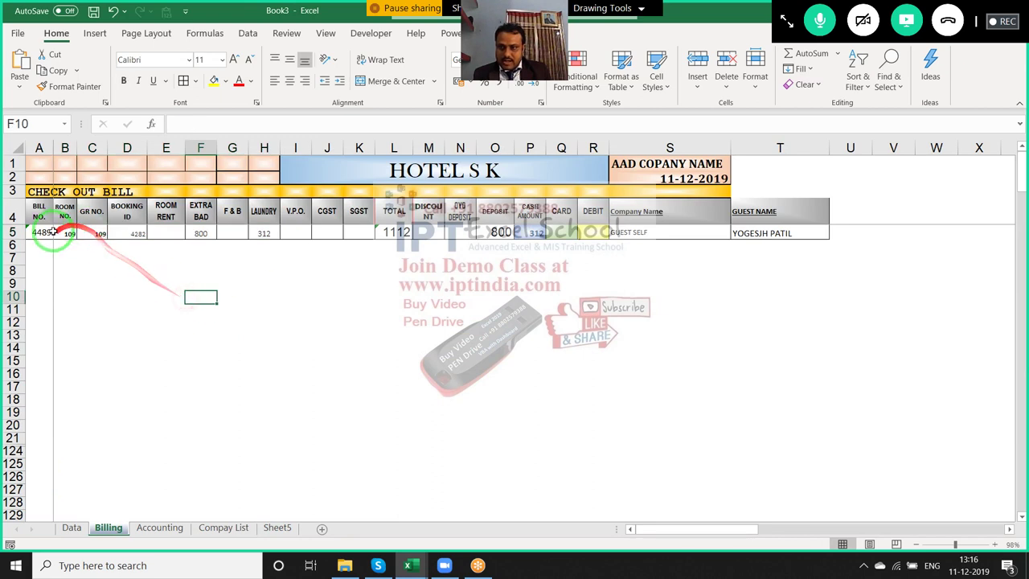
pyautogui.click(68, 232)
pyautogui.click(200, 232)
pyautogui.click(359, 232)
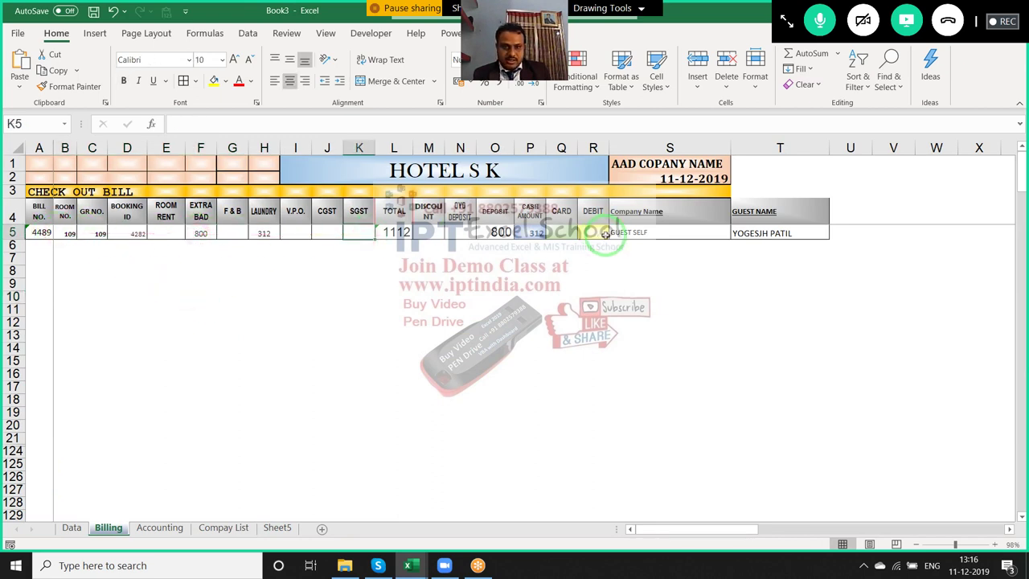
pyautogui.click(605, 234)
pyautogui.click(659, 233)
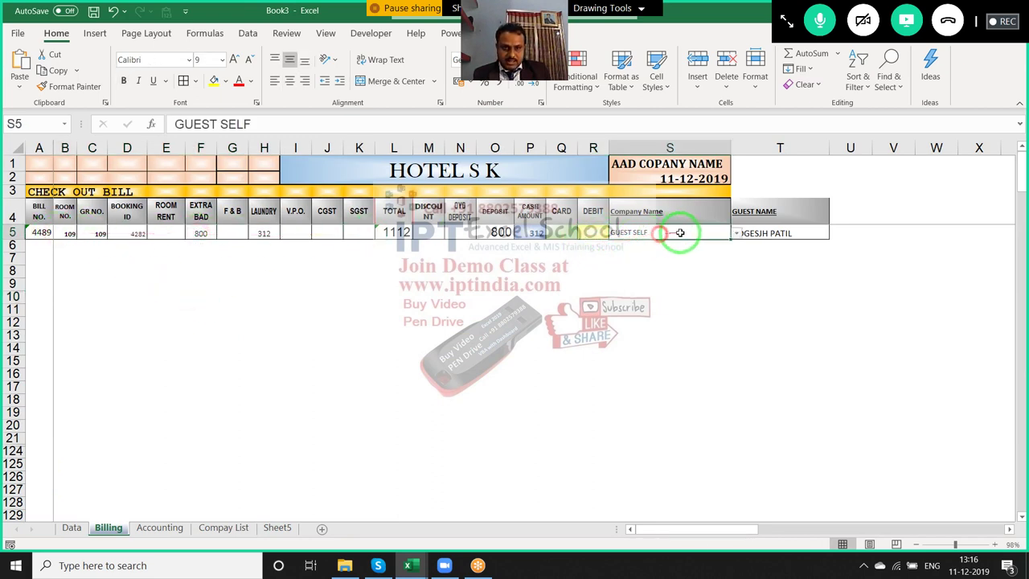
pyautogui.click(760, 233)
pyautogui.click(462, 296)
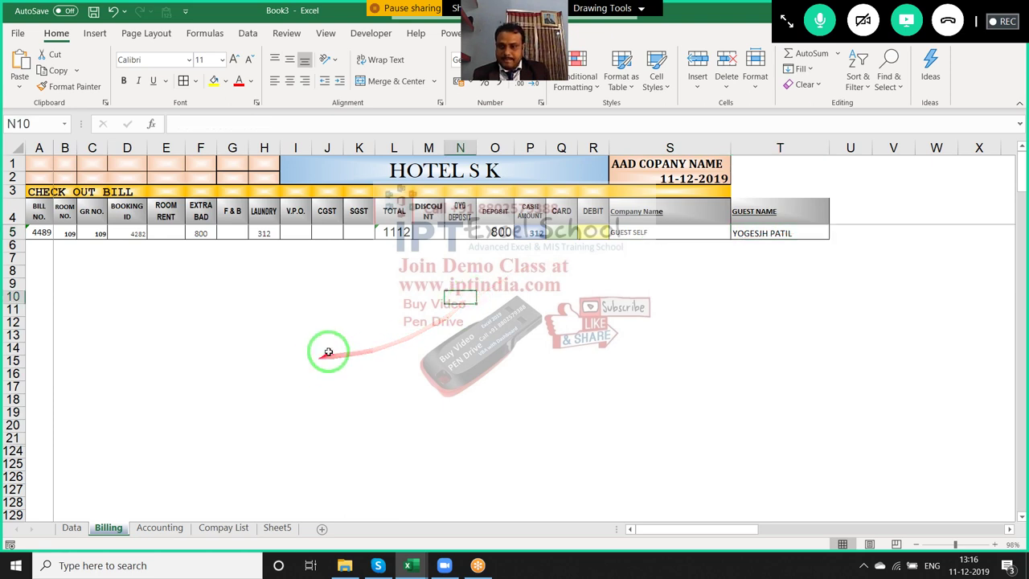
pyautogui.click(378, 32)
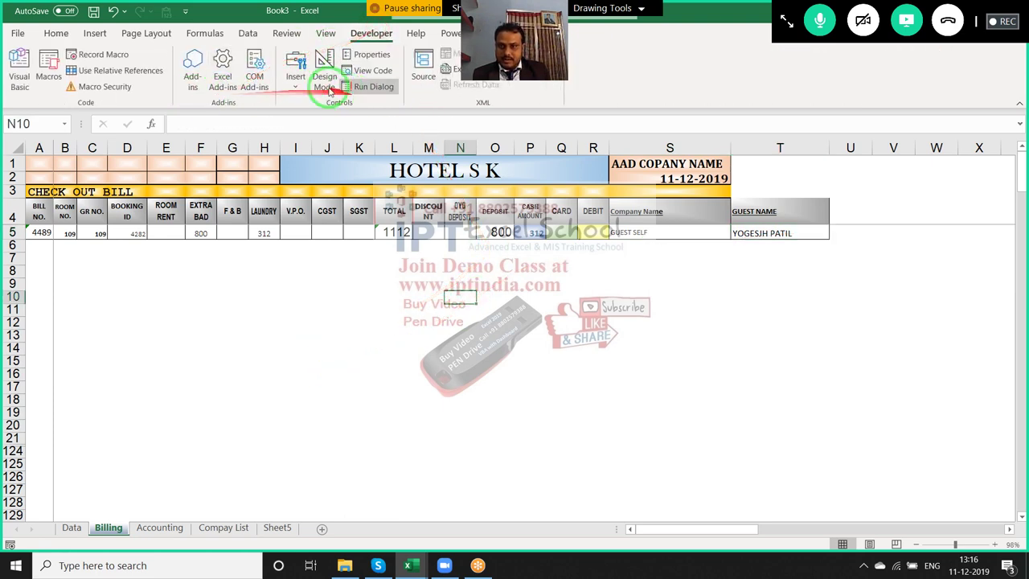
# Draw a form-control button beside the bill around R9:S10 and assign it the saveData macro
pyautogui.click(294, 80)
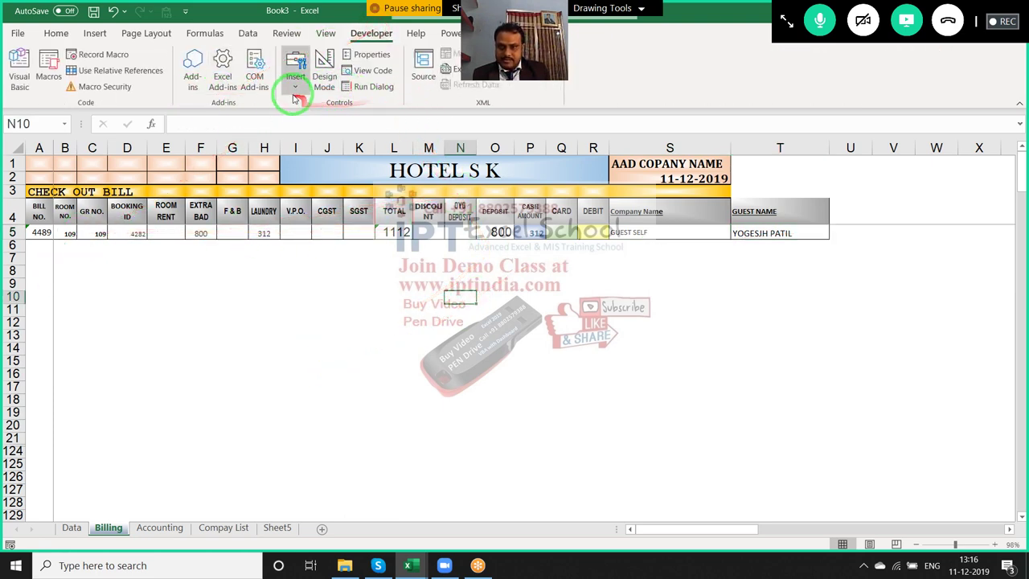
pyautogui.click(289, 125)
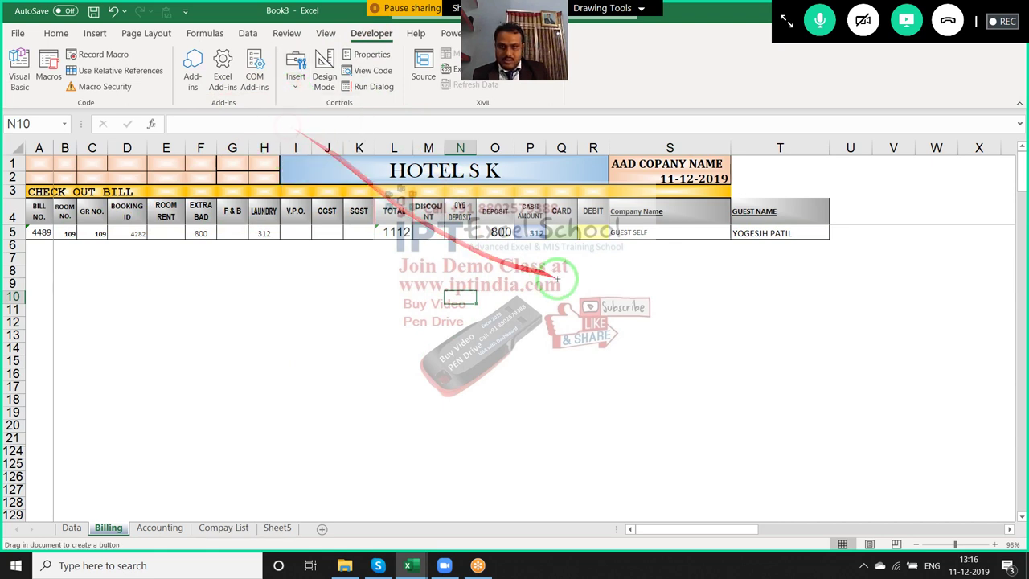
pyautogui.moveTo(608, 278); pyautogui.dragTo(677, 295)
pyautogui.click(670, 201)
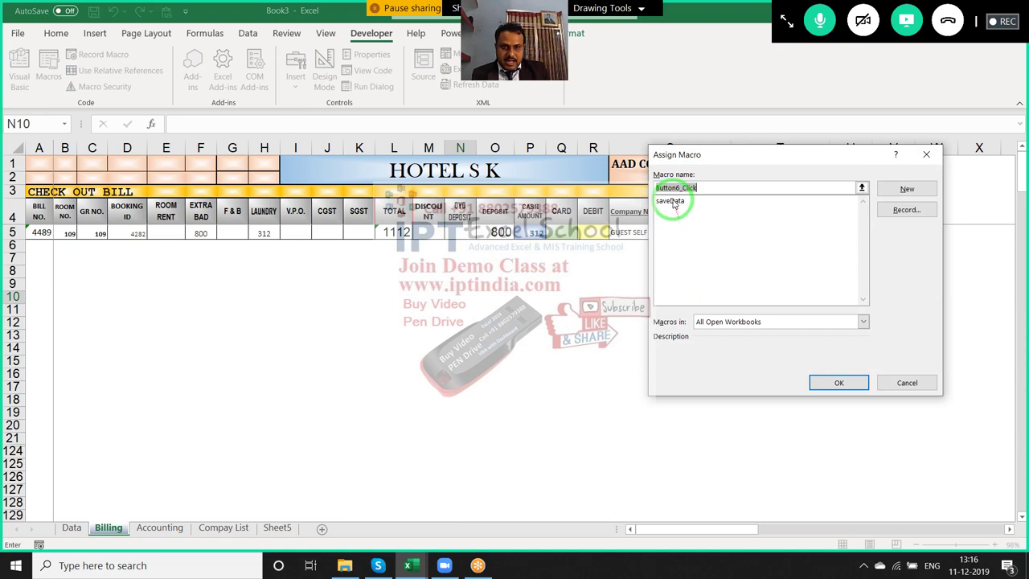
pyautogui.click(832, 384)
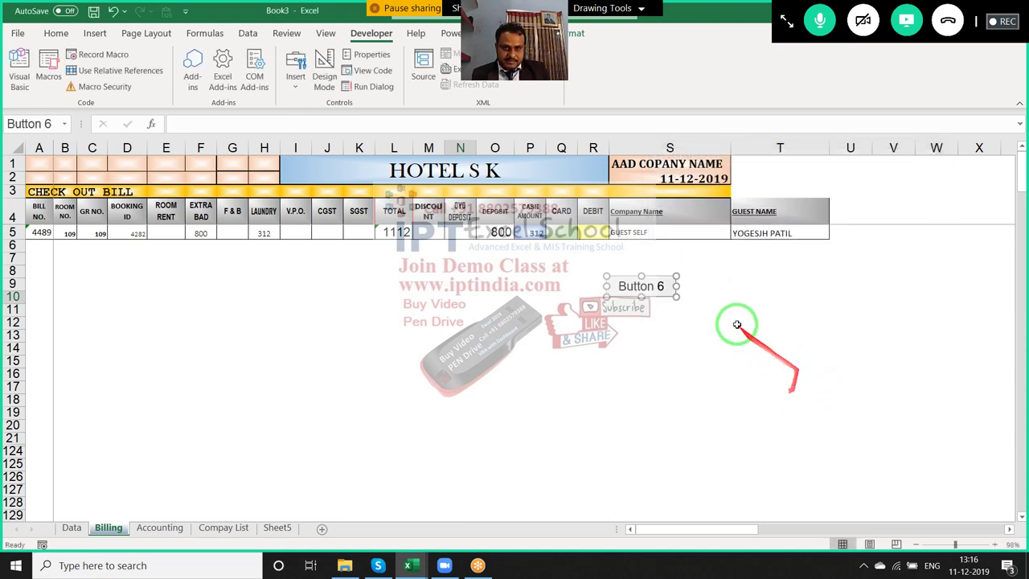
# Change the new button's caption to Save
pyautogui.click(635, 291)
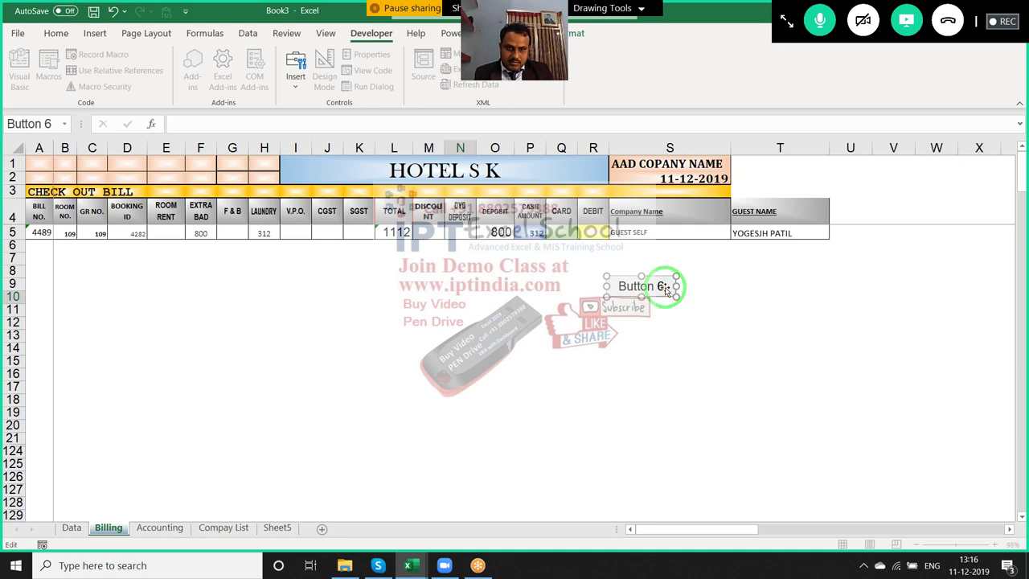
pyautogui.click(653, 306)
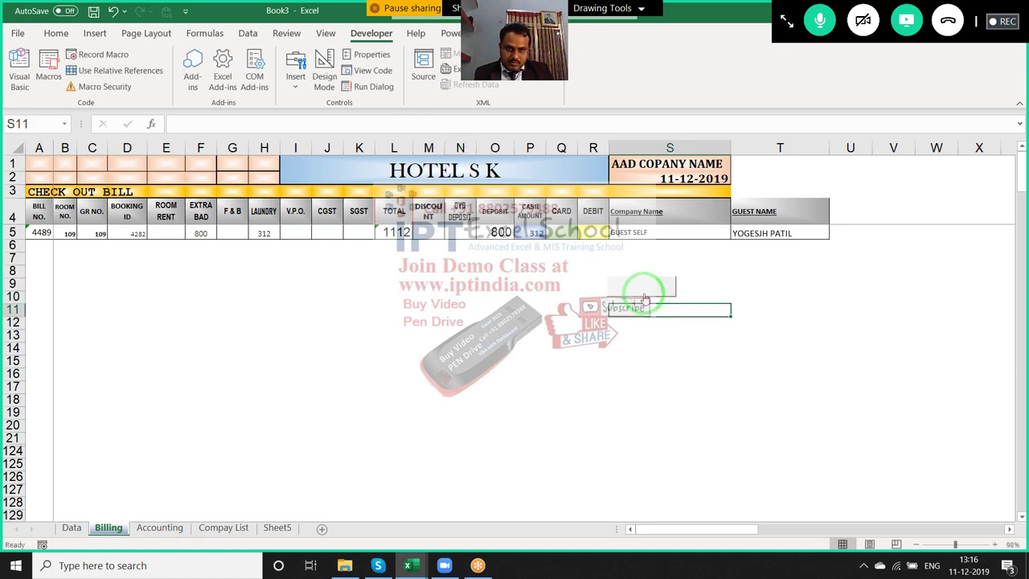
pyautogui.rightClick(645, 297)
pyautogui.click(685, 365)
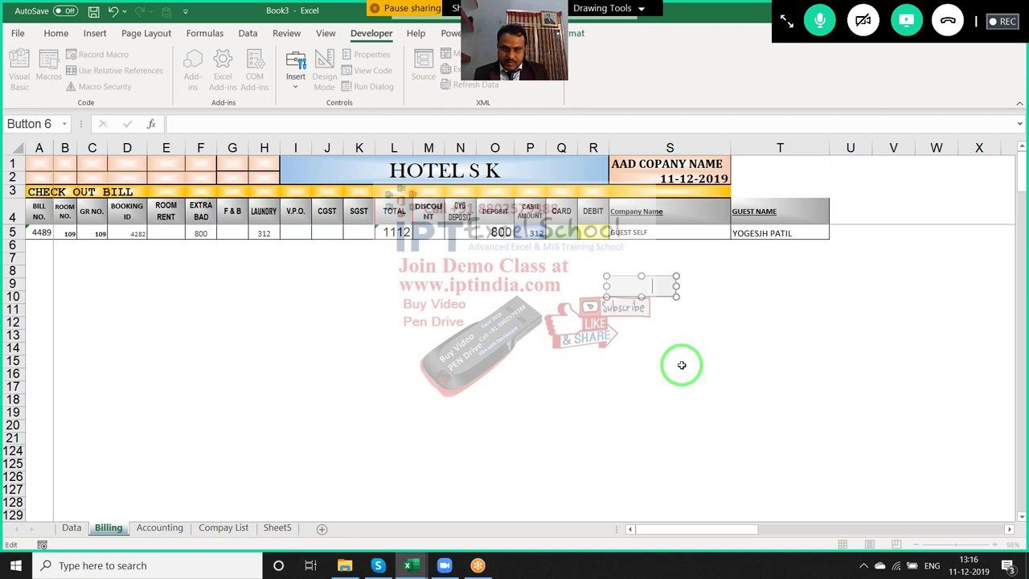
pyautogui.click(682, 365)
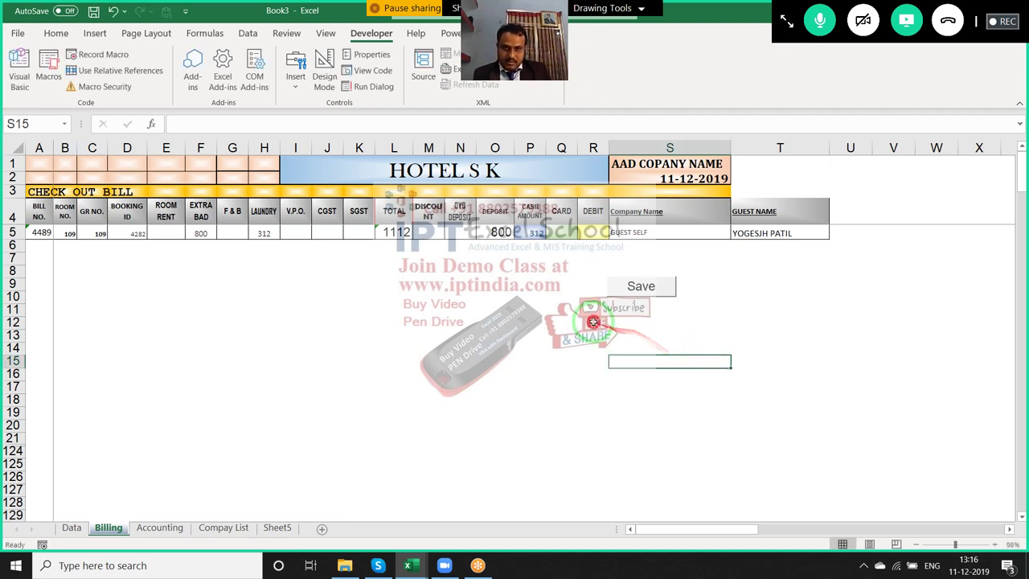
pyautogui.click(593, 321)
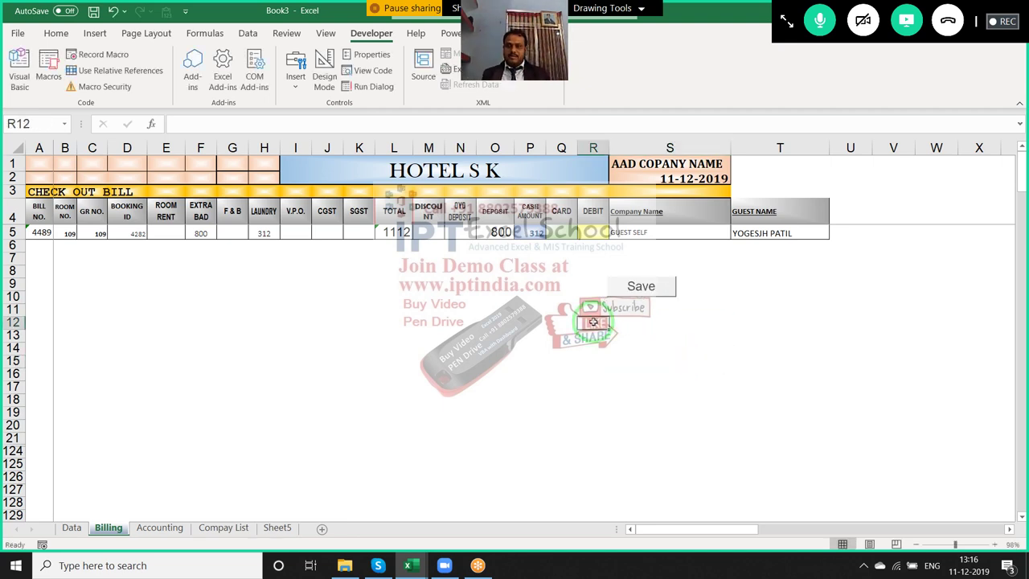
# Save bill 4489 with the Save button, verify its number, guest and date in Data row 3, then return to Billing
pyautogui.click(636, 286)
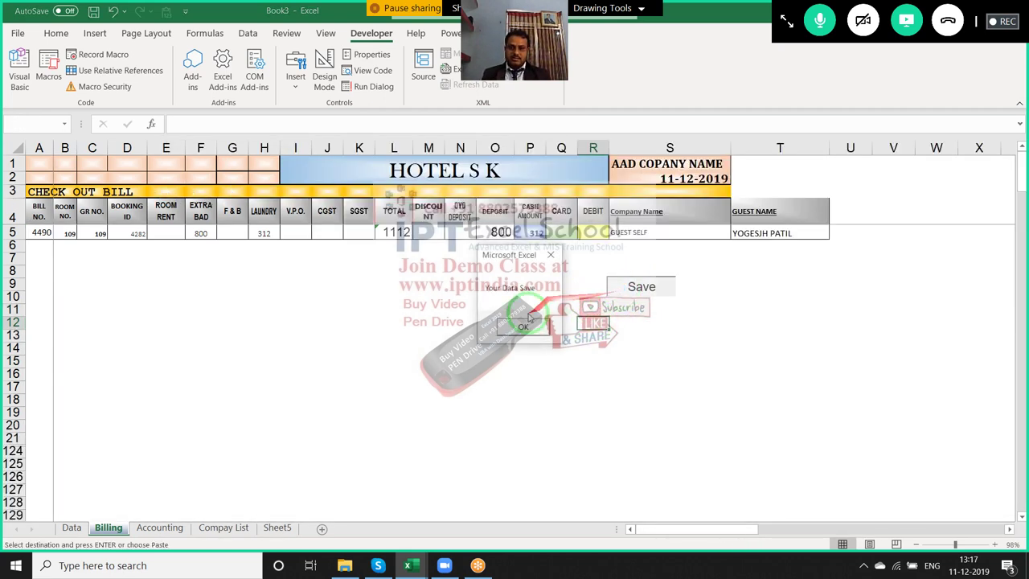
pyautogui.click(516, 327)
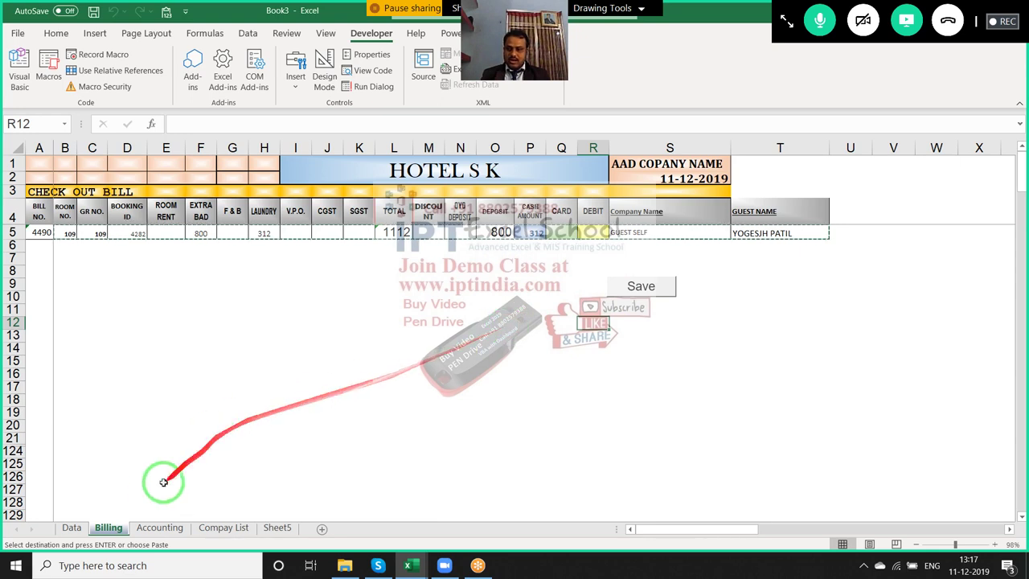
pyautogui.click(70, 528)
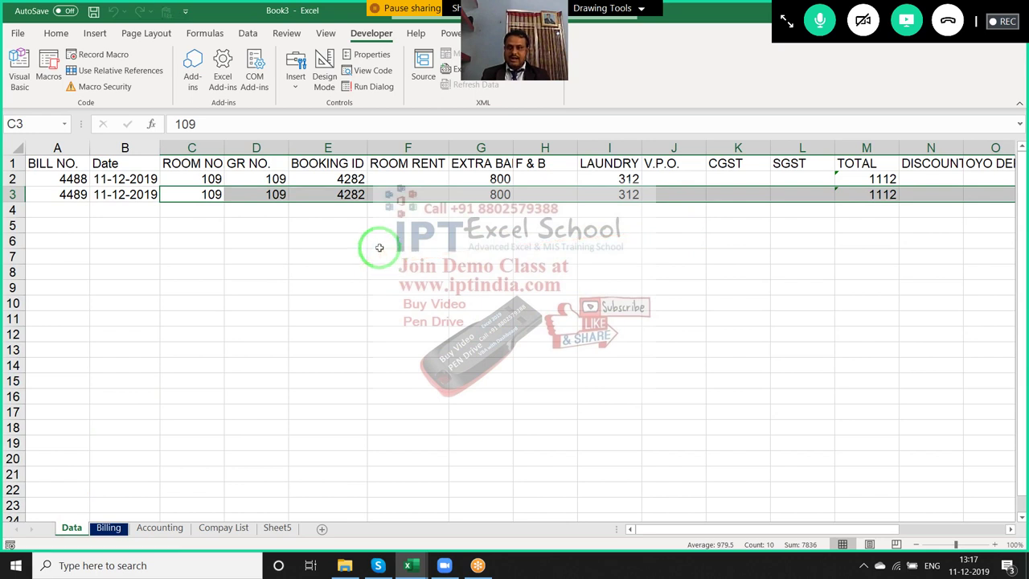
pyautogui.moveTo(380, 247); pyautogui.dragTo(359, 203)
pyautogui.click(386, 195)
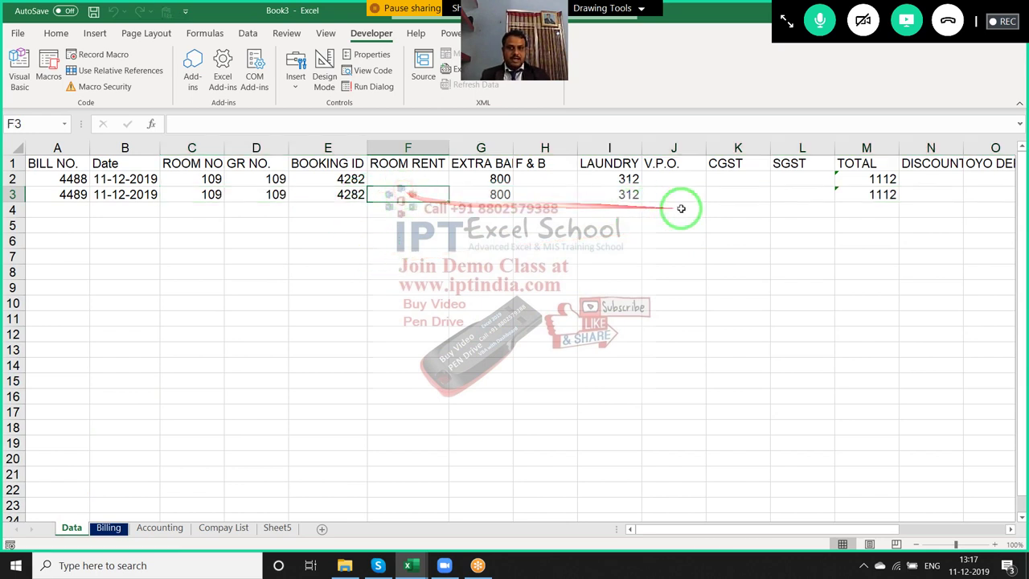
pyautogui.press('Right')
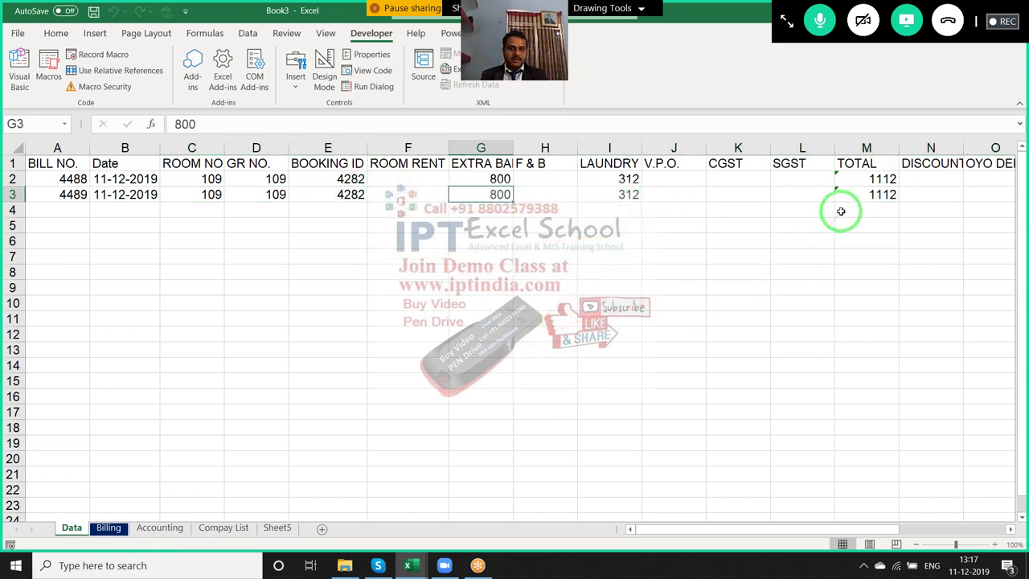
pyautogui.press('Right')
pyautogui.press('Right')
pyautogui.press('Right')
pyautogui.press('Right')
pyautogui.press('Right')
pyautogui.press('Left')
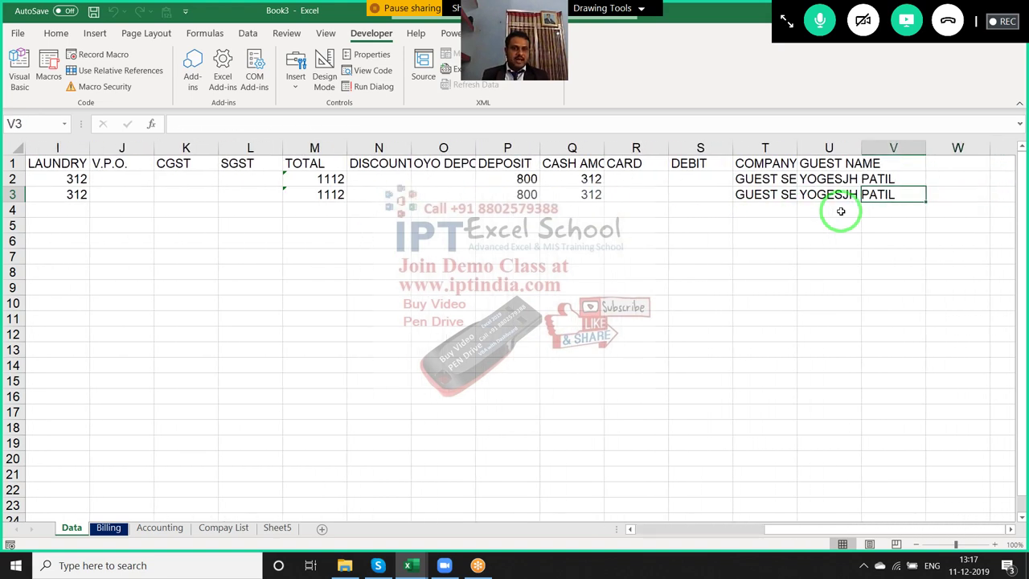
pyautogui.press('Left')
pyautogui.press('Left')
pyautogui.press('Left')
pyautogui.press('Left')
pyautogui.press('Left')
pyautogui.press('Left')
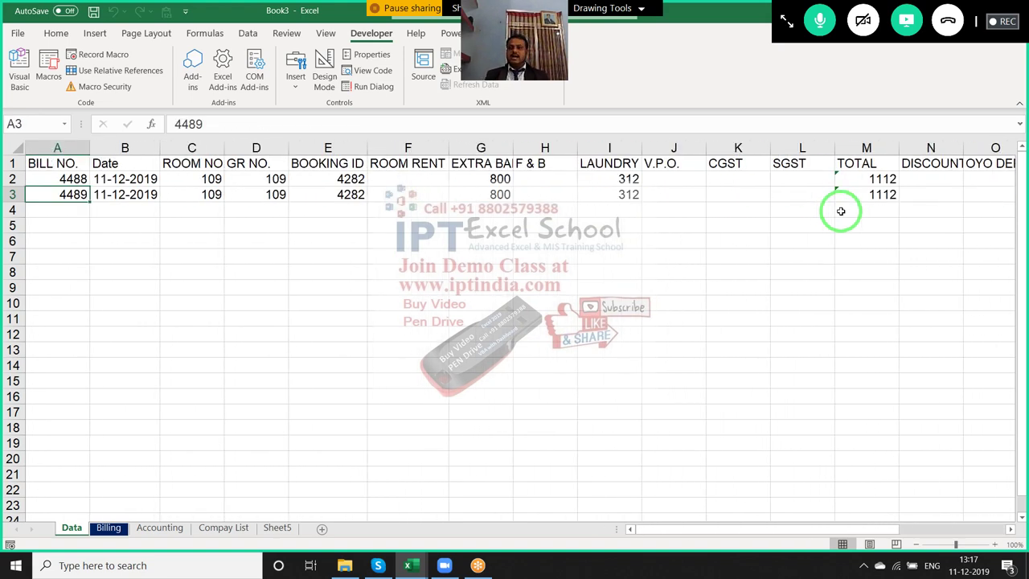
pyautogui.press('Right')
pyautogui.press('Down')
pyautogui.press('Down')
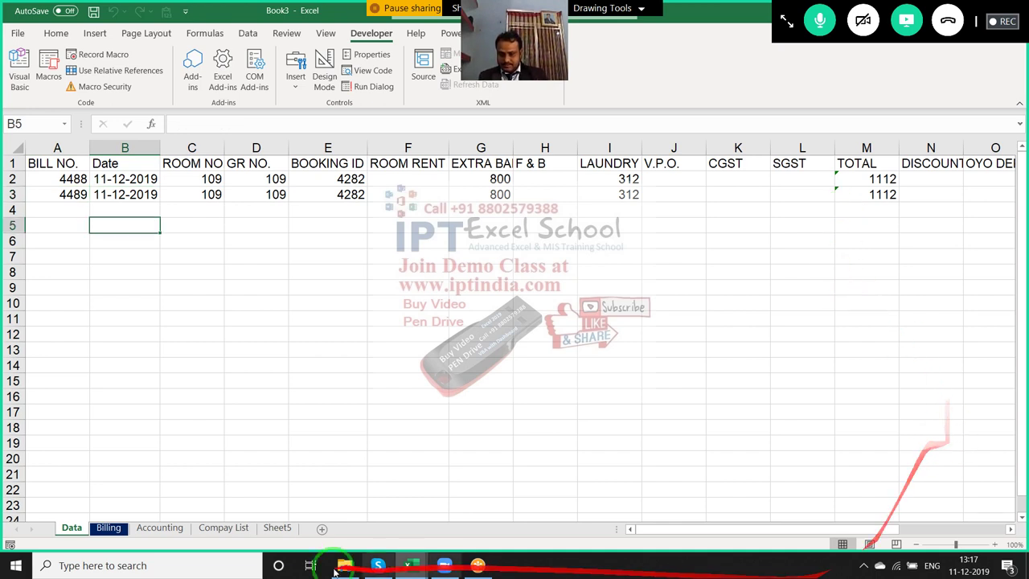
pyautogui.click(110, 528)
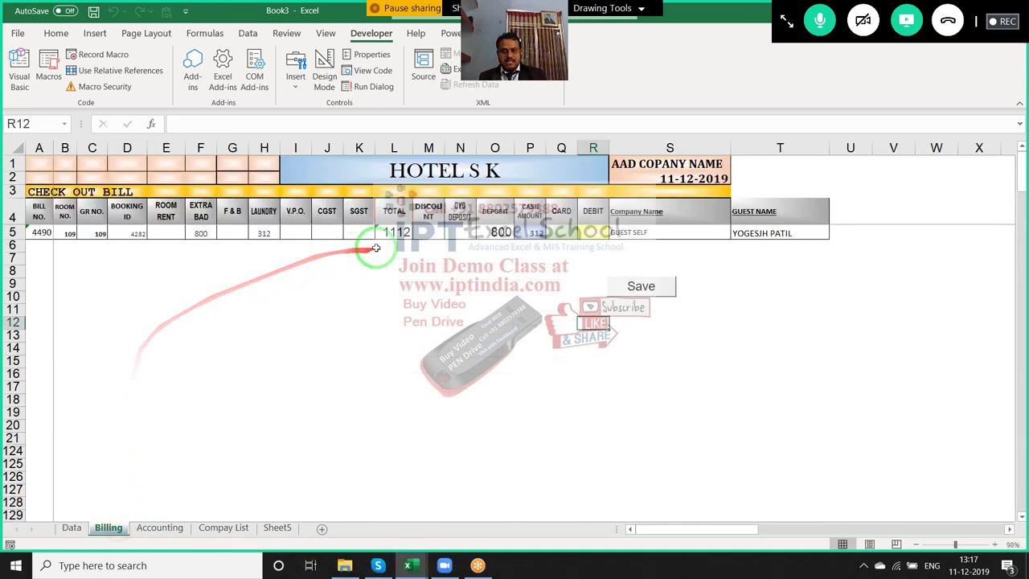
# Move Sheet5 to sit right after Billing as Day-Book, then show Billing again
pyautogui.click(176, 528)
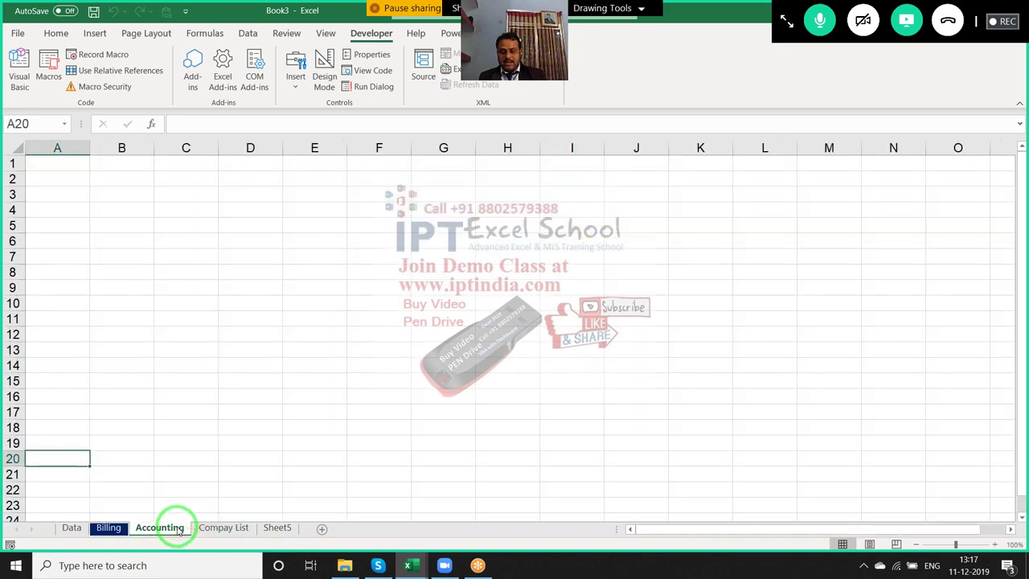
pyautogui.click(223, 527)
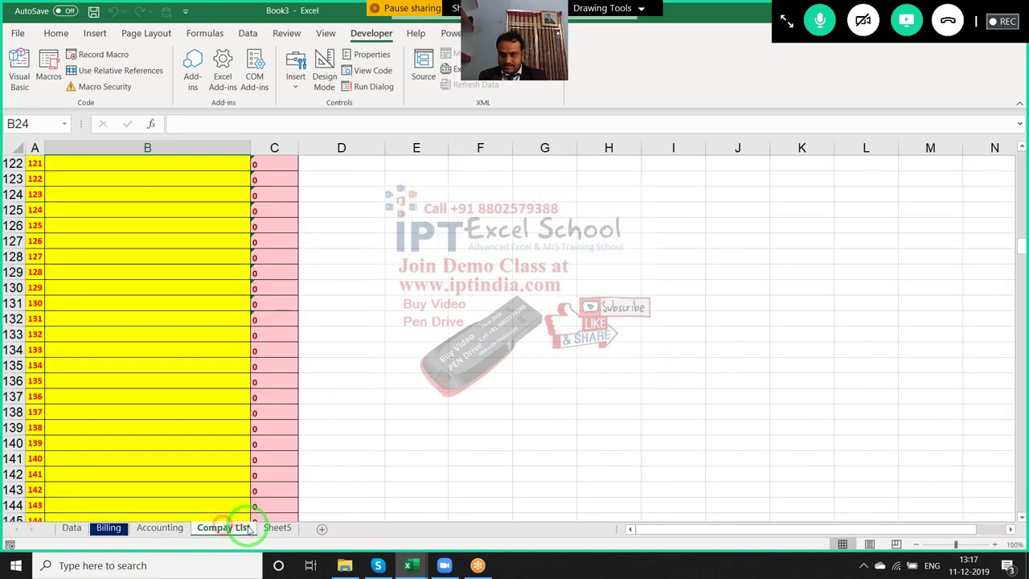
pyautogui.click(178, 526)
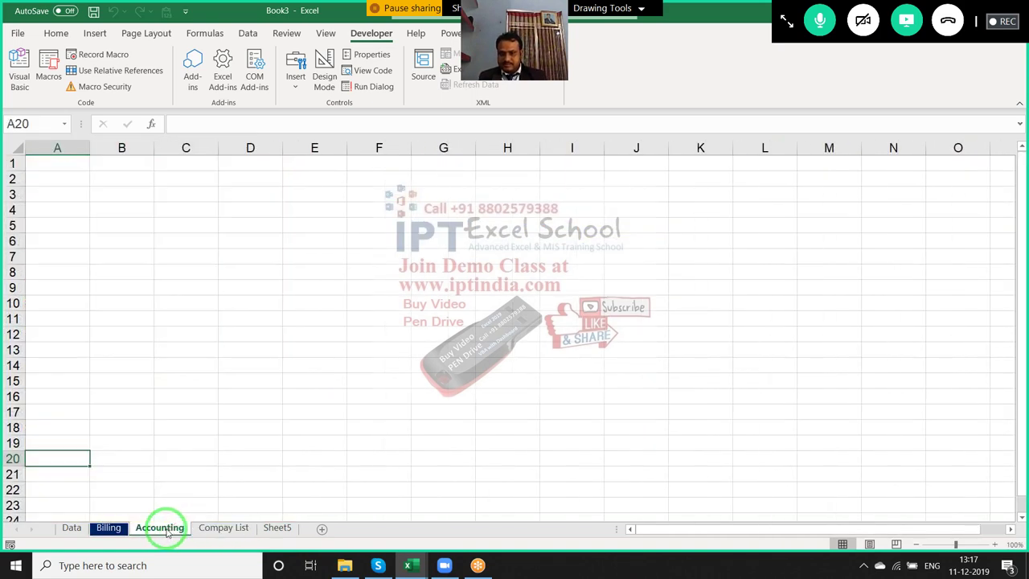
pyautogui.click(103, 527)
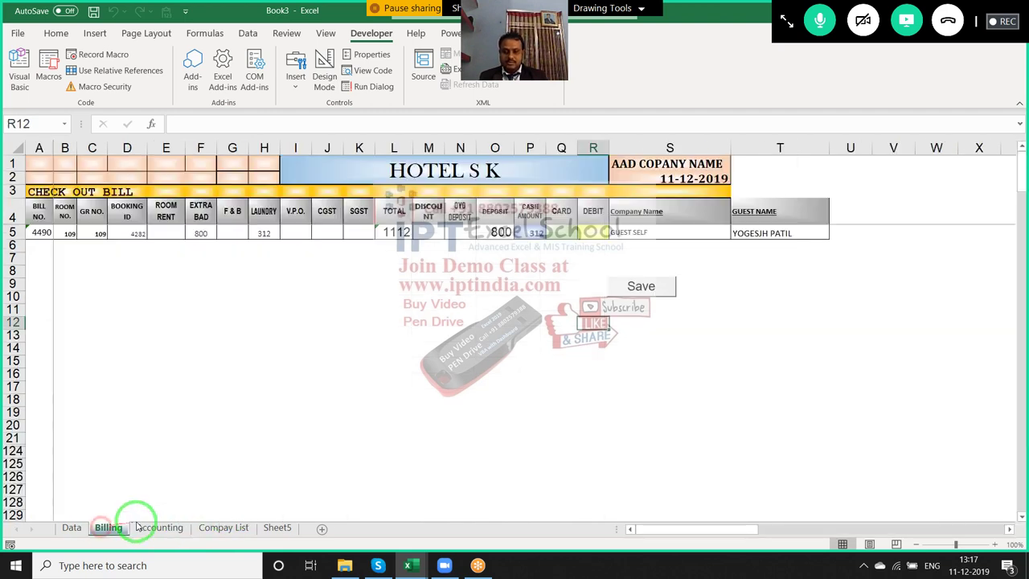
pyautogui.moveTo(274, 527); pyautogui.dragTo(149, 524)
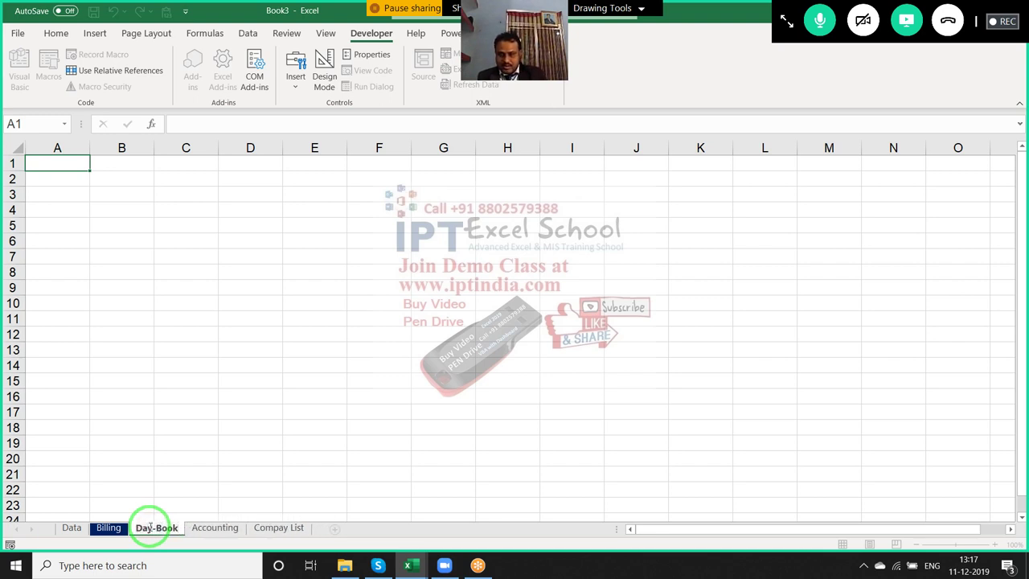
pyautogui.click(150, 478)
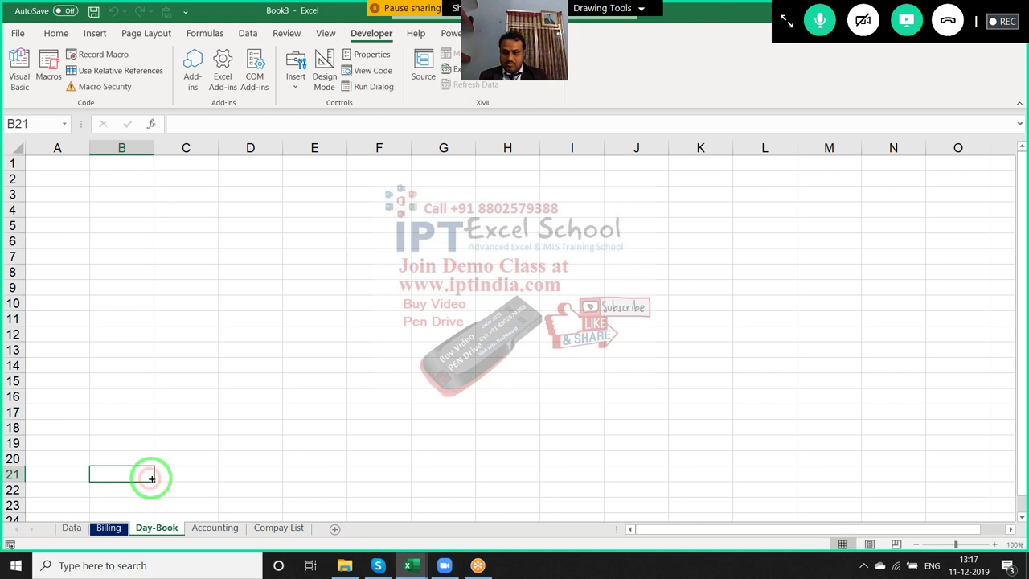
pyautogui.click(109, 527)
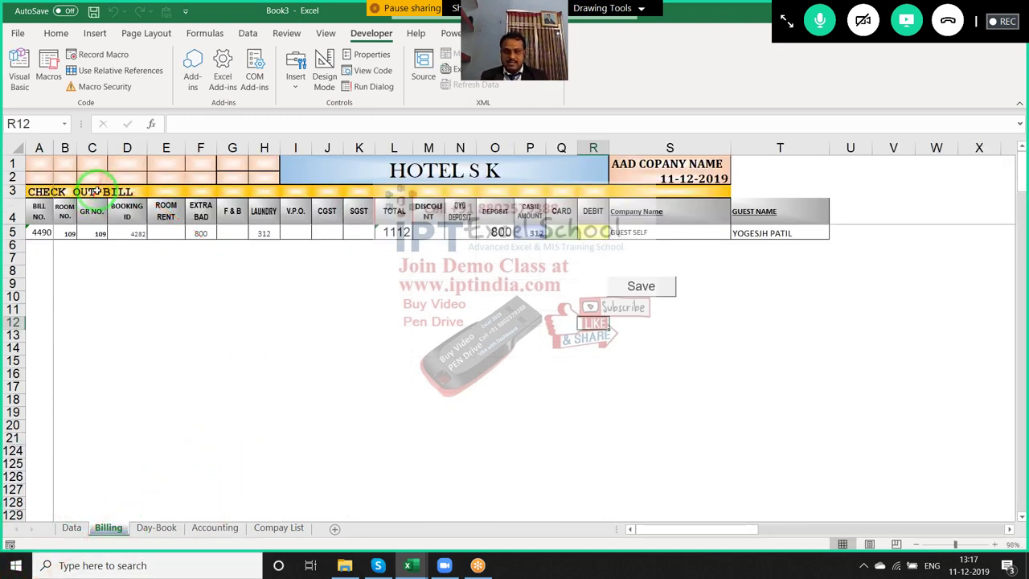
# Copy Billing's A1:T4 bill headers and paste them at A1 on Day-Book
pyautogui.moveTo(40, 183); pyautogui.dragTo(756, 209)
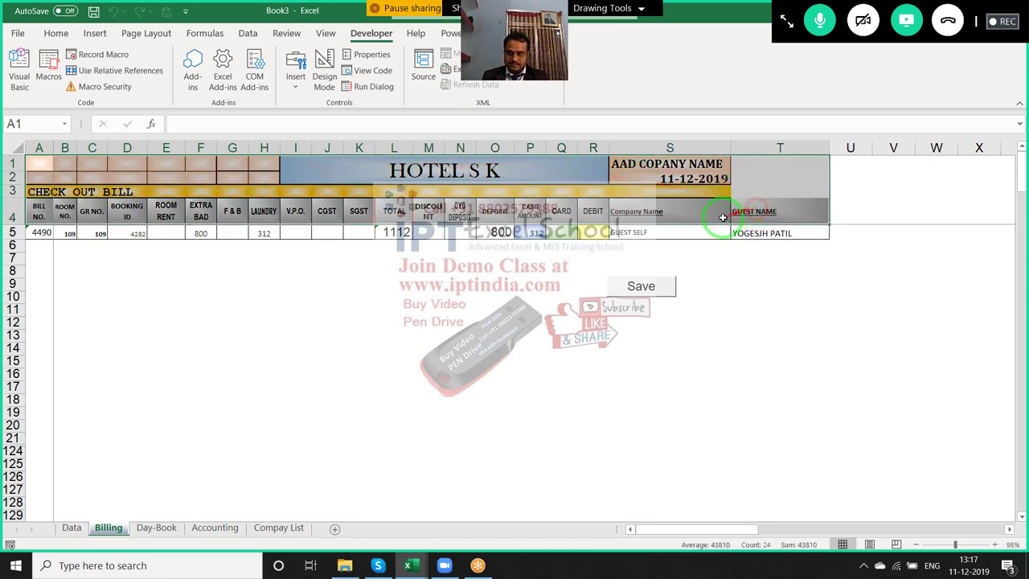
pyautogui.hotkey('ctrl', 'c')
pyautogui.click(152, 528)
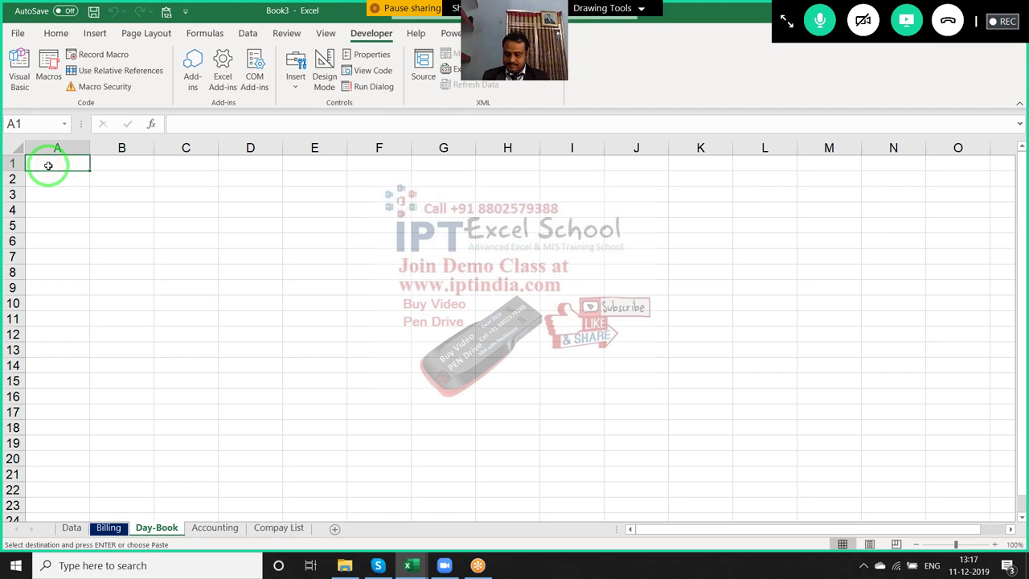
pyautogui.hotkey('ctrl', 'v')
# Paste Special the column widths so Day-Book's columns match Billing's
pyautogui.rightClick(78, 177)
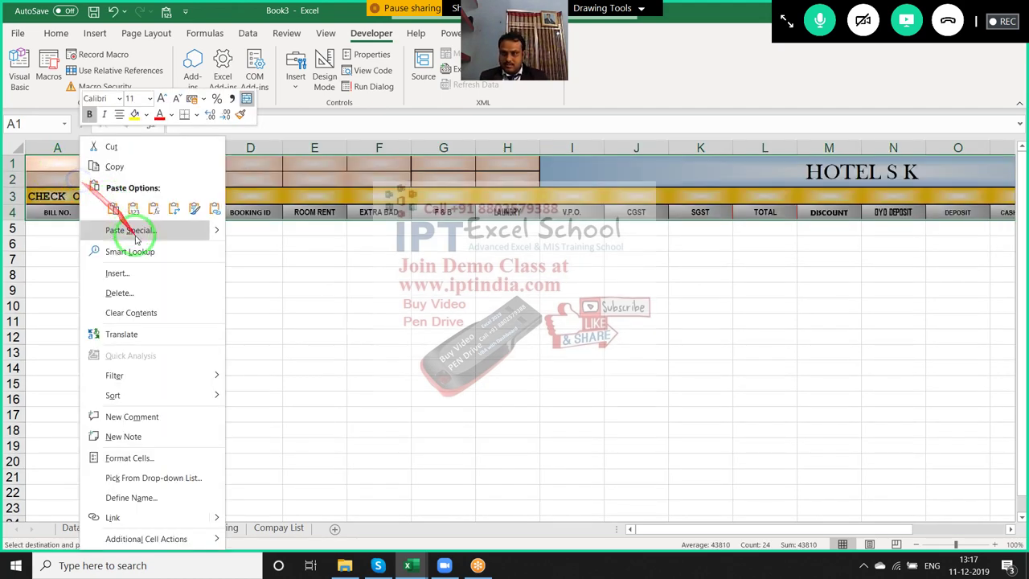
pyautogui.click(145, 232)
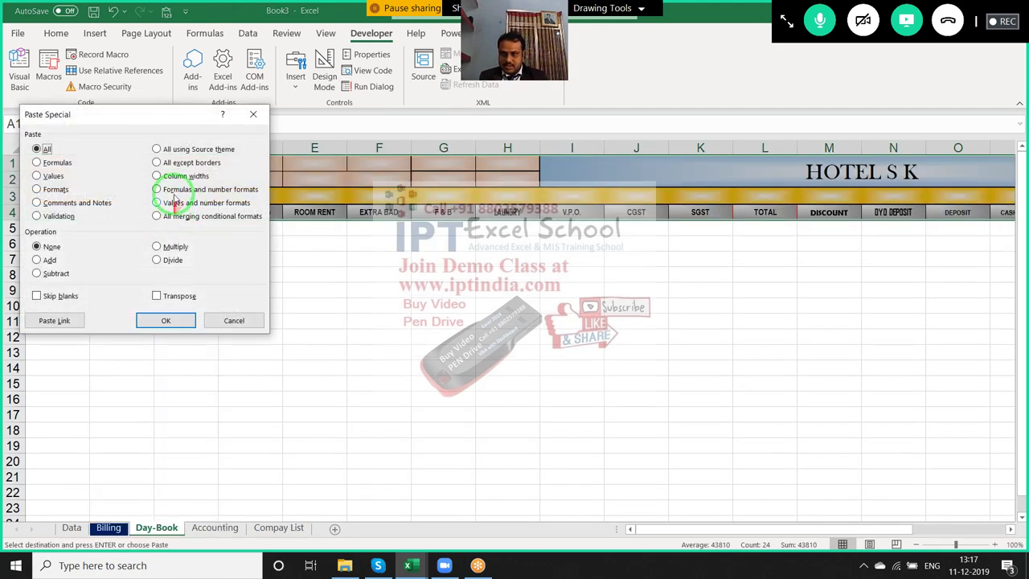
pyautogui.click(171, 183)
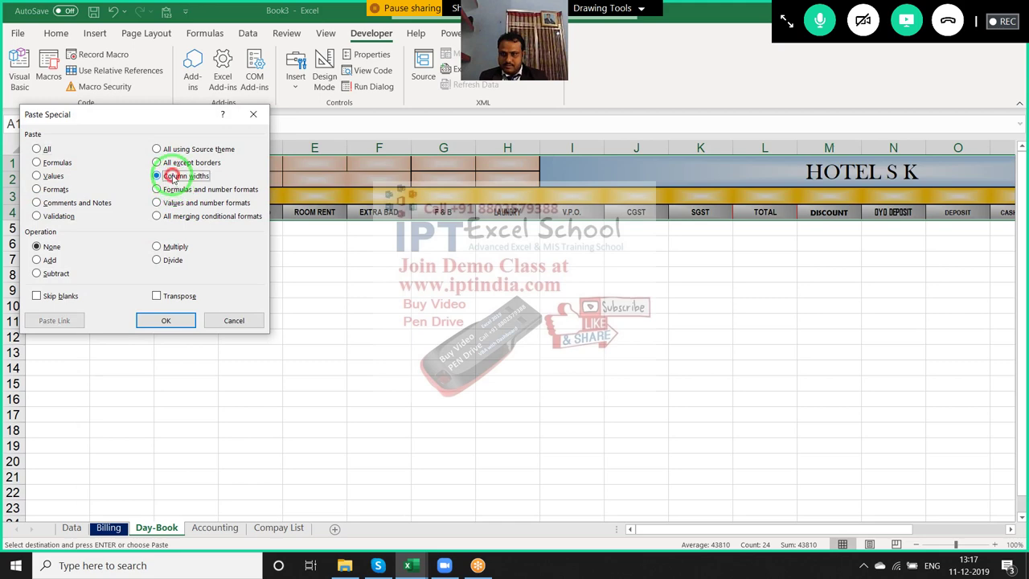
pyautogui.click(160, 321)
pyautogui.click(191, 302)
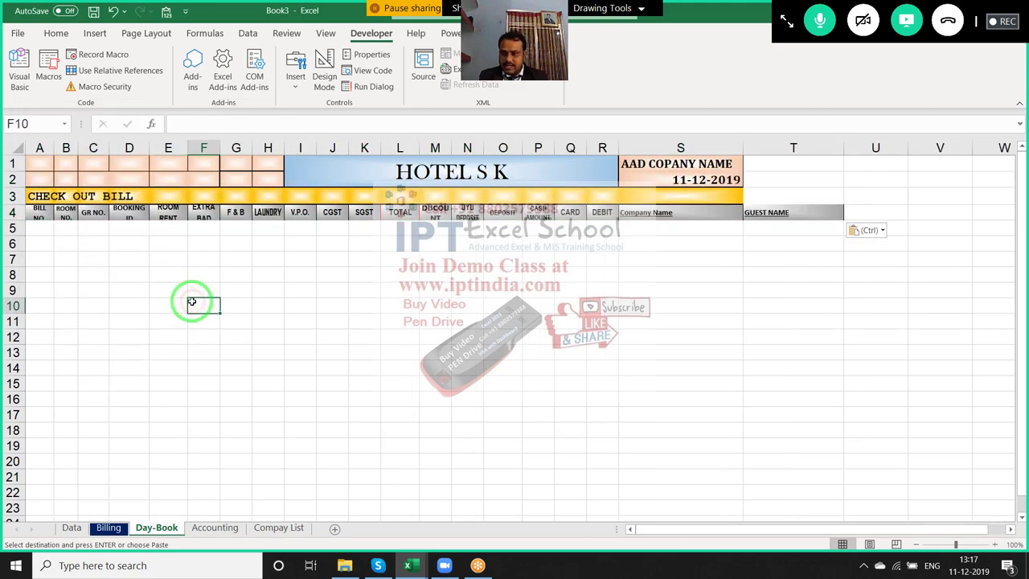
pyautogui.click(46, 229)
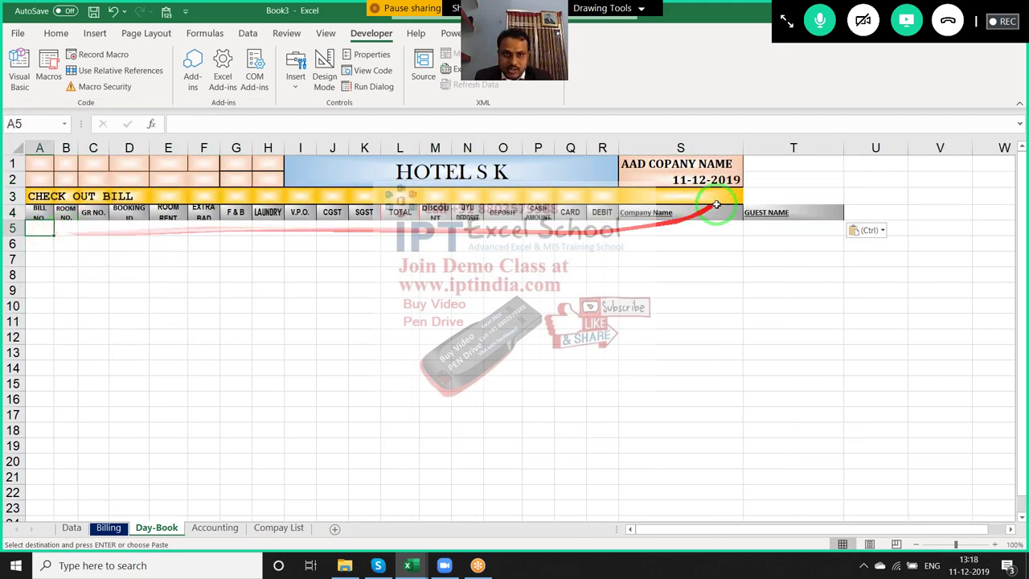
pyautogui.click(698, 182)
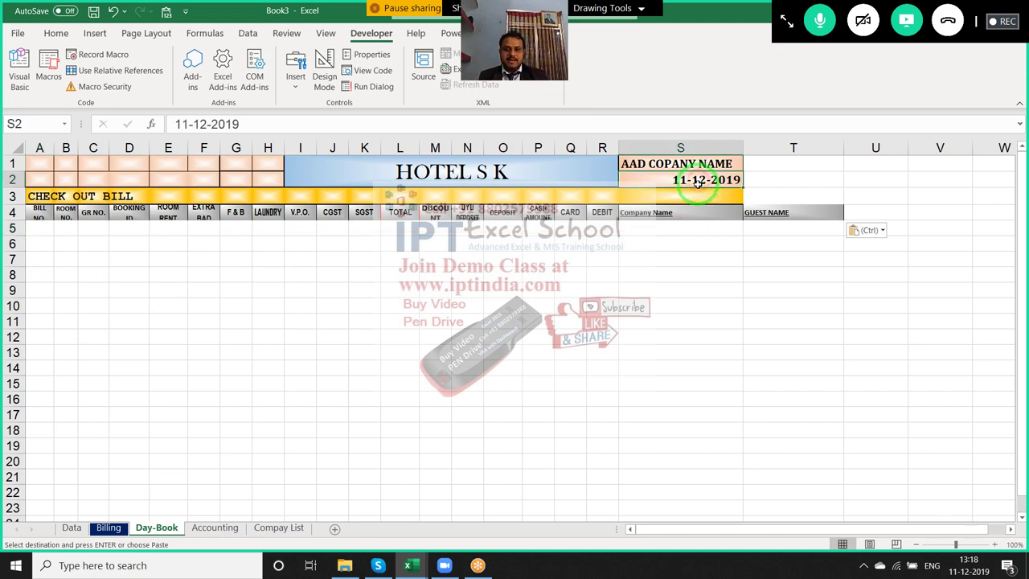
pyautogui.click(41, 230)
# Insert a blank column A before BILL NO. and begin typing the heading Sr in A4
pyautogui.moveTo(50, 151); pyautogui.dragTo(63, 151)
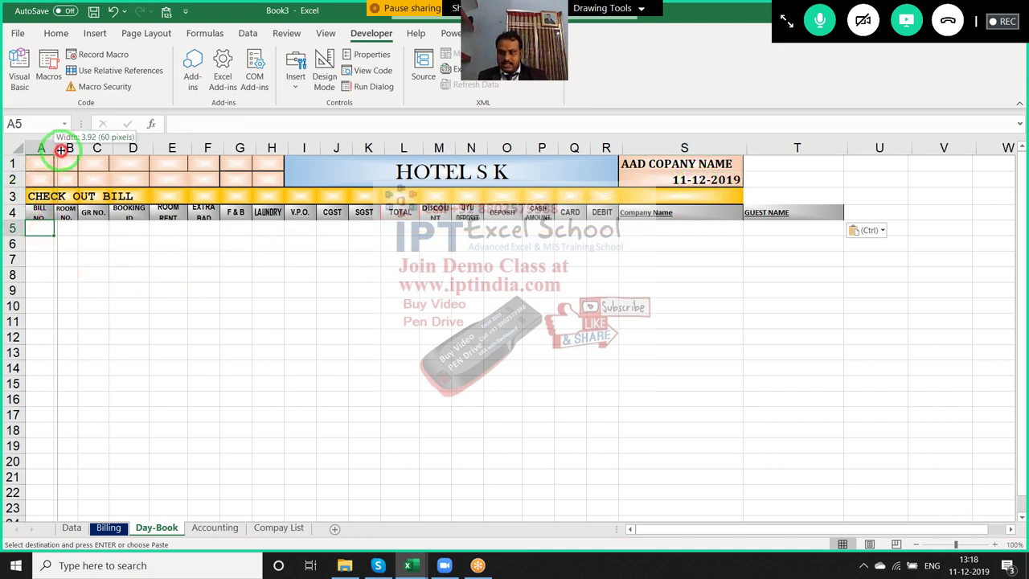
pyautogui.click(37, 148)
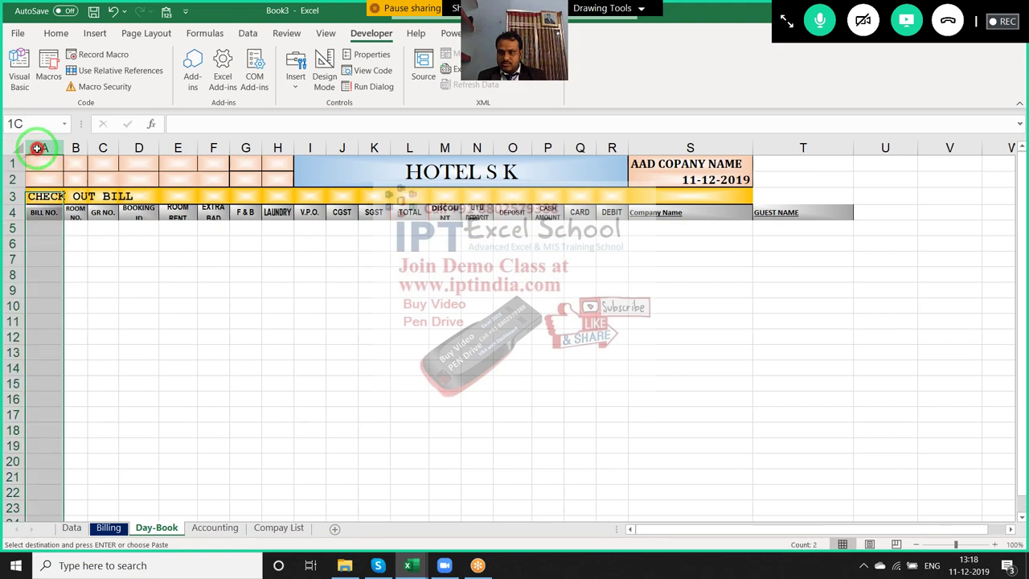
pyautogui.hotkey('ctrl', '+')
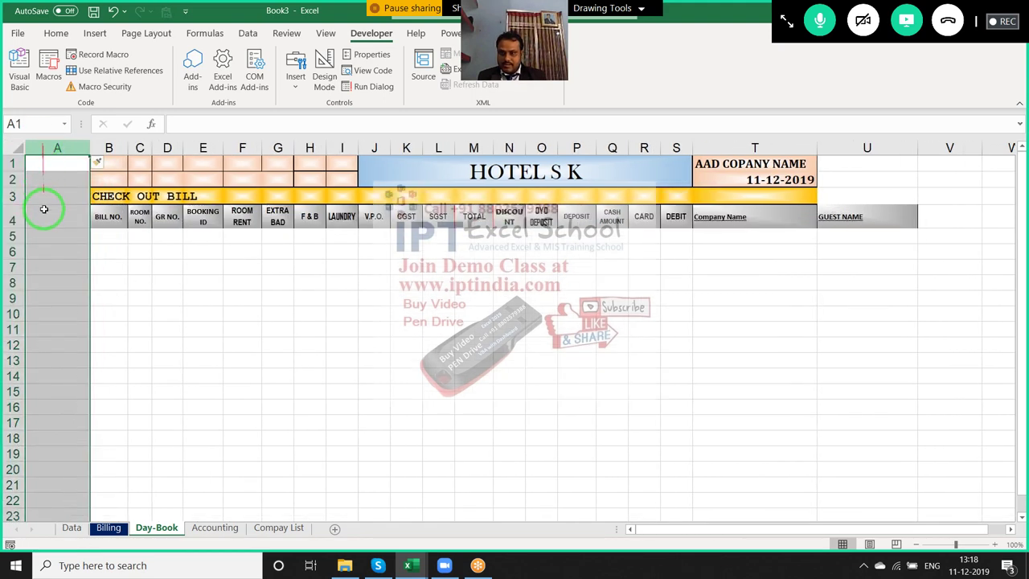
pyautogui.click(54, 220)
pyautogui.write('Sr')
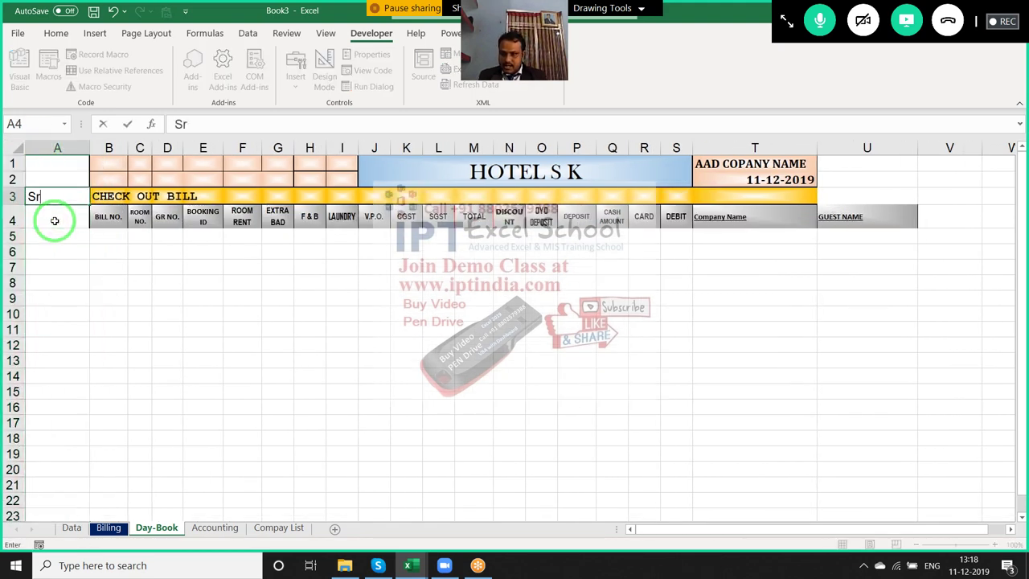
pyautogui.press('Escape')
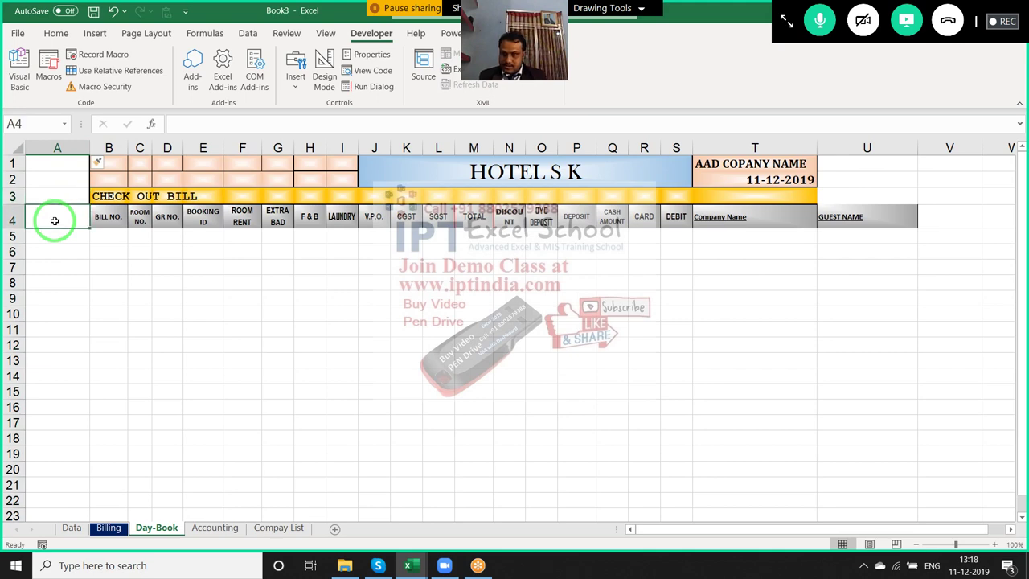
pyautogui.write('Sr')
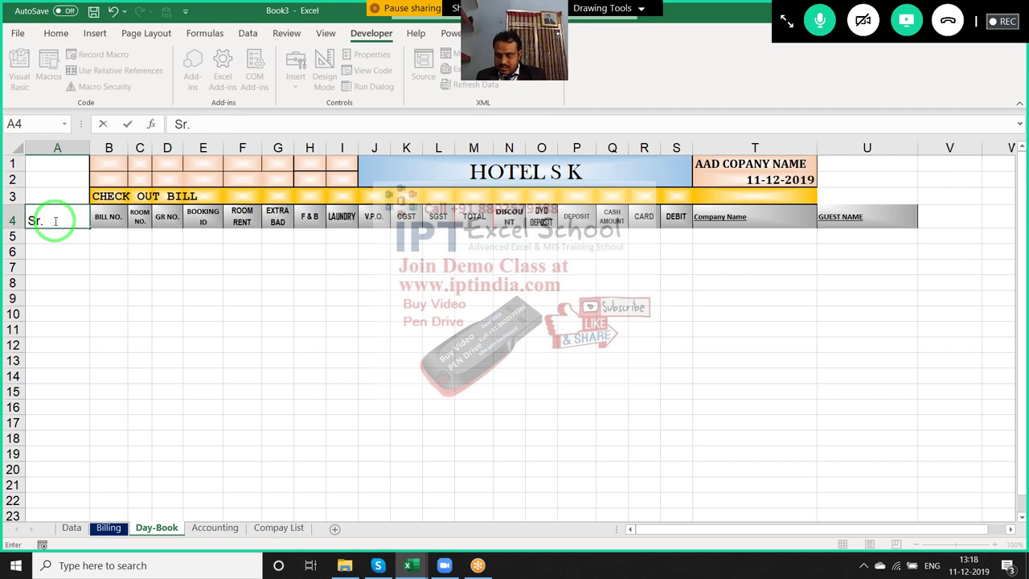
# Enter Sr in A4 and narrow column A to a slim serial-number width
pyautogui.press('Return')
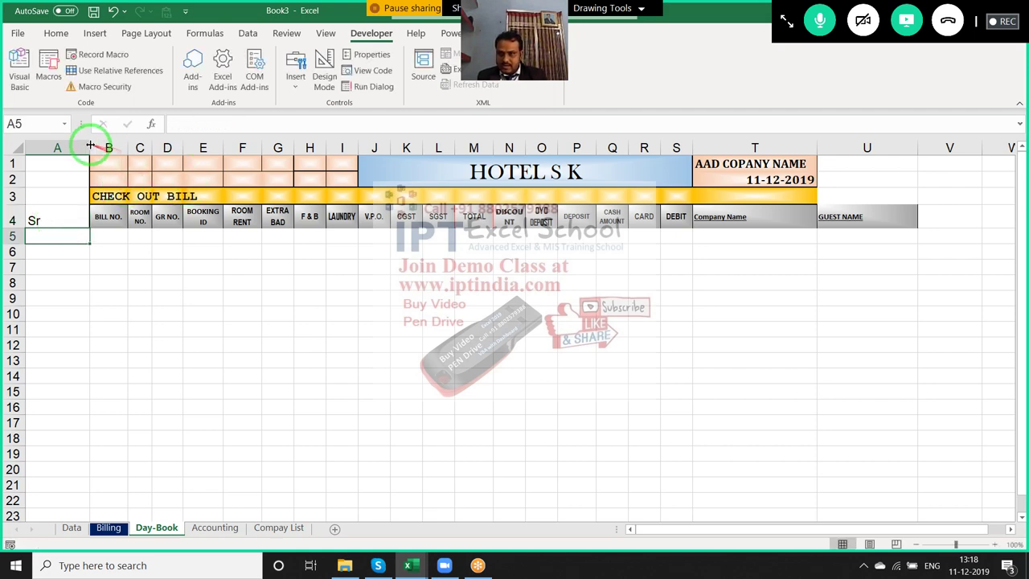
pyautogui.moveTo(88, 144); pyautogui.dragTo(43, 144)
pyautogui.click(35, 220)
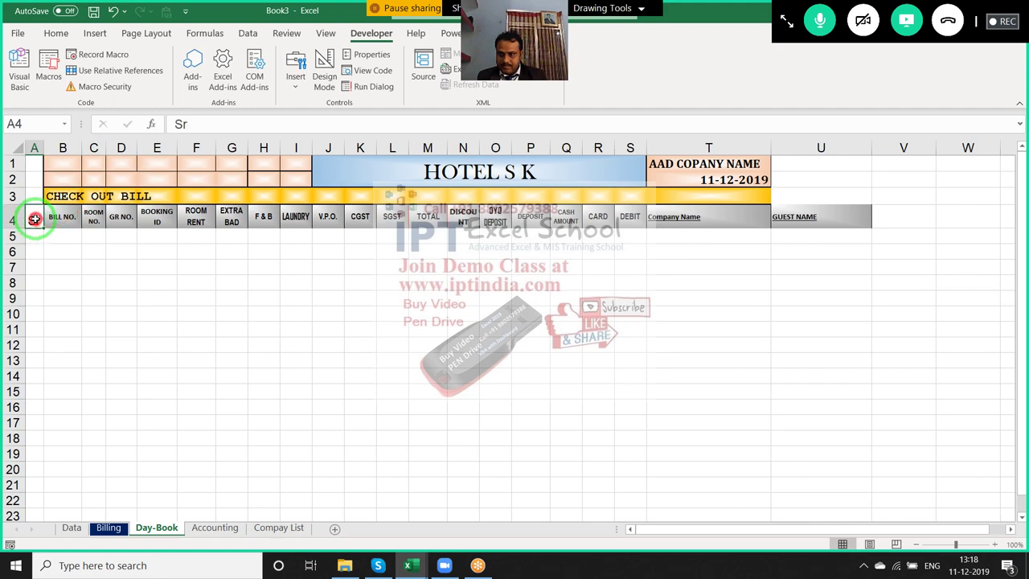
pyautogui.click(52, 178)
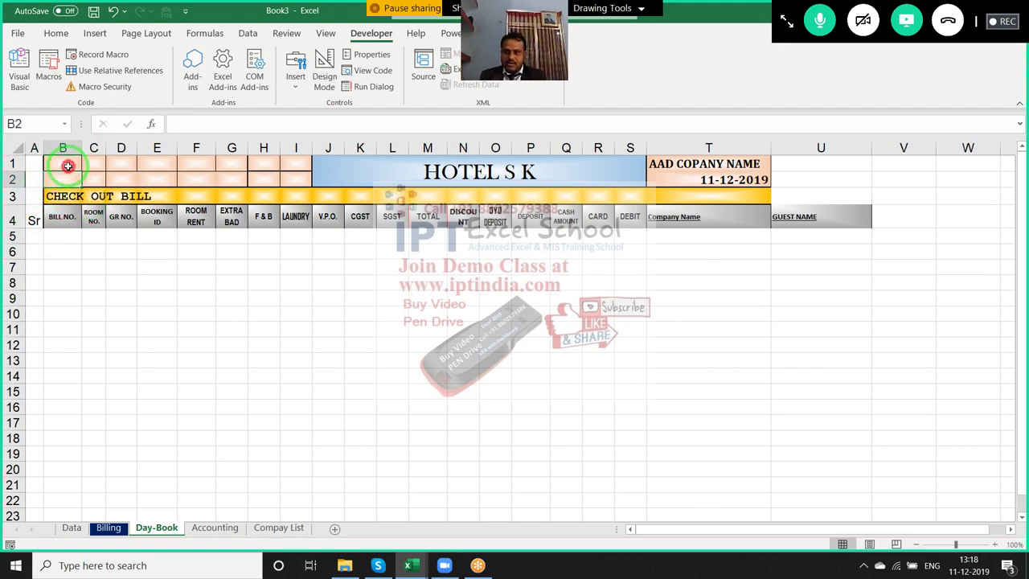
# Copy the OPNING heading from 12-SK-DEC-2019 into Day-Book's cell B1
pyautogui.click(63, 165)
pyautogui.hotkey('alt', 'Tab')
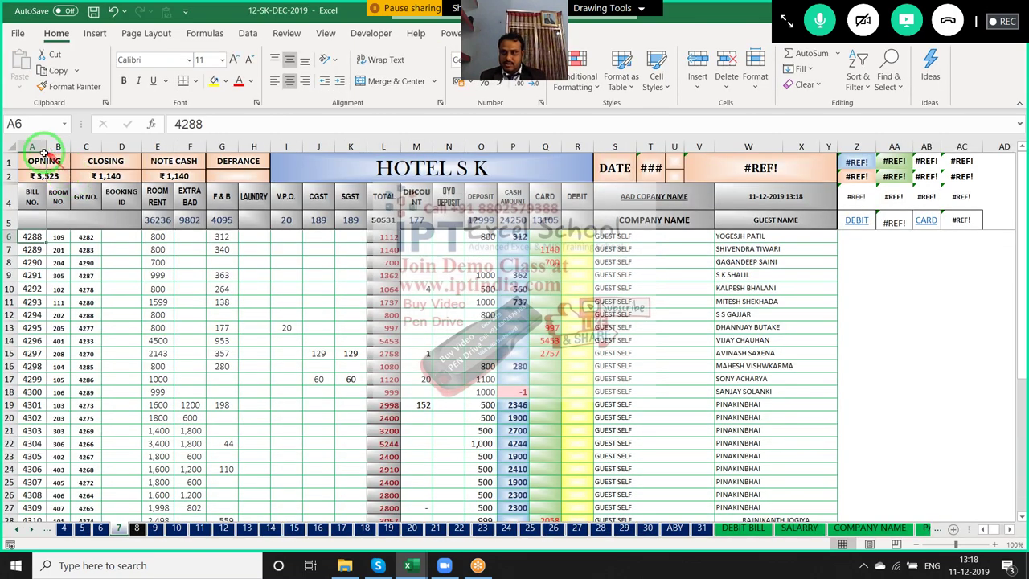
pyautogui.click(32, 158)
pyautogui.hotkey('ctrl', 'c')
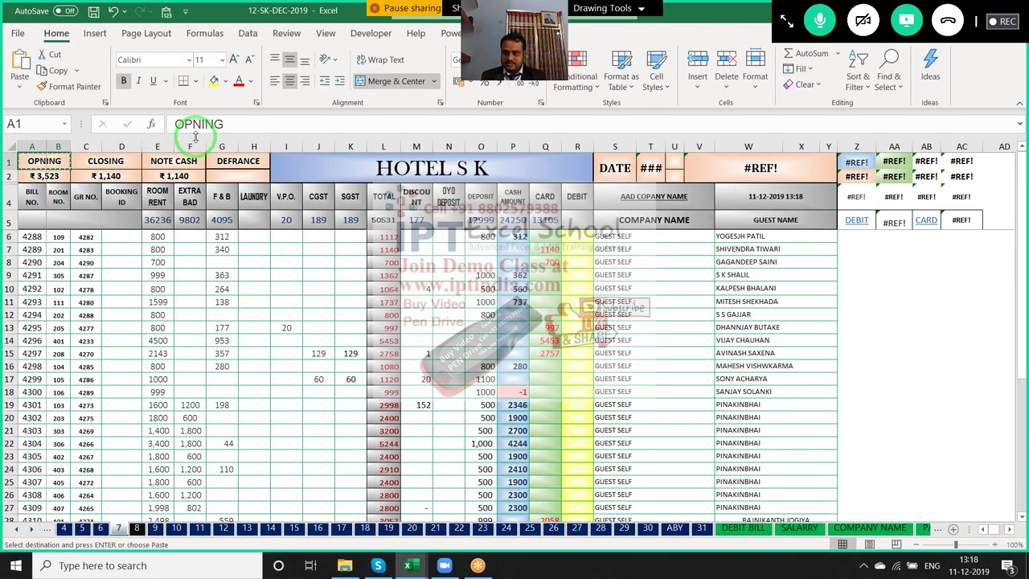
pyautogui.hotkey('alt', 'Tab')
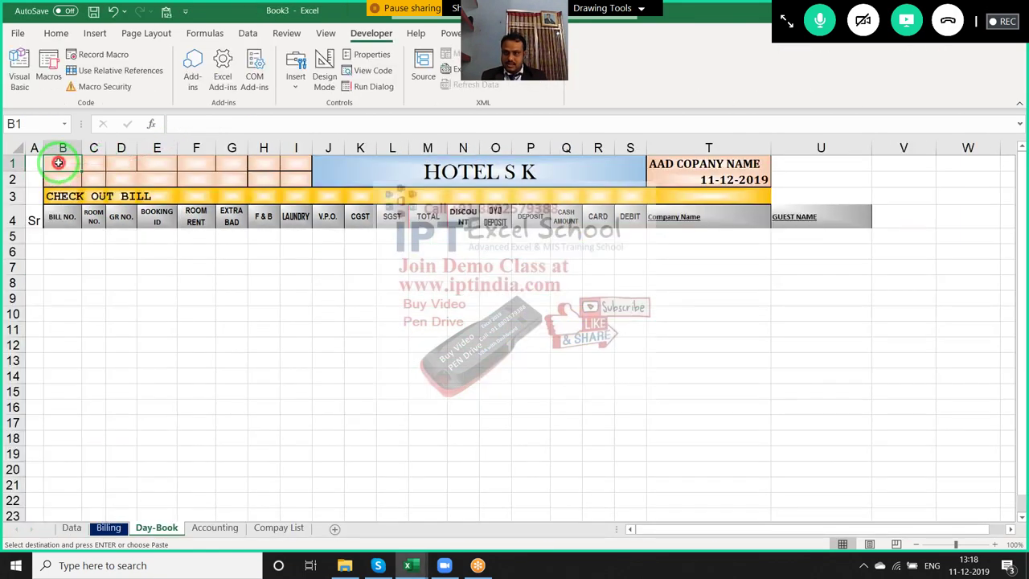
pyautogui.hotkey('ctrl', 'v')
pyautogui.click(71, 184)
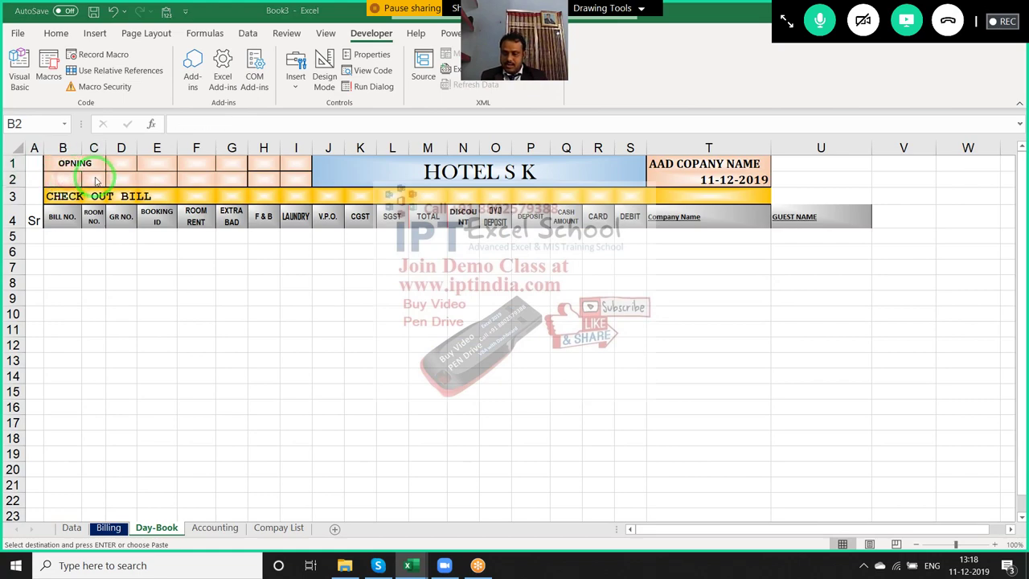
pyautogui.hotkey('alt', 'Tab')
pyautogui.hotkey('alt', 'Tab')
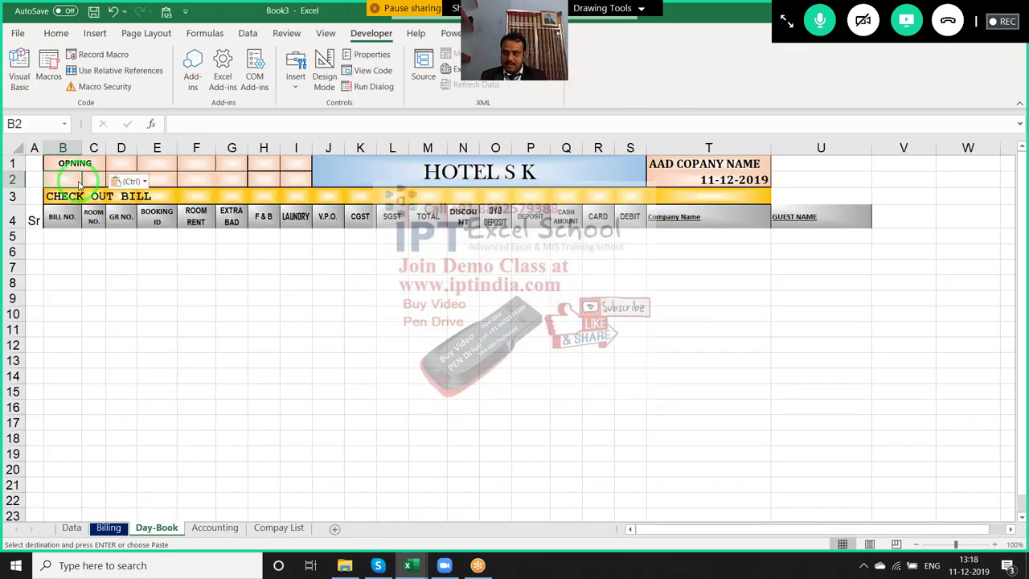
# Merge and centre B2:C2 beneath OPNING
pyautogui.click(63, 216)
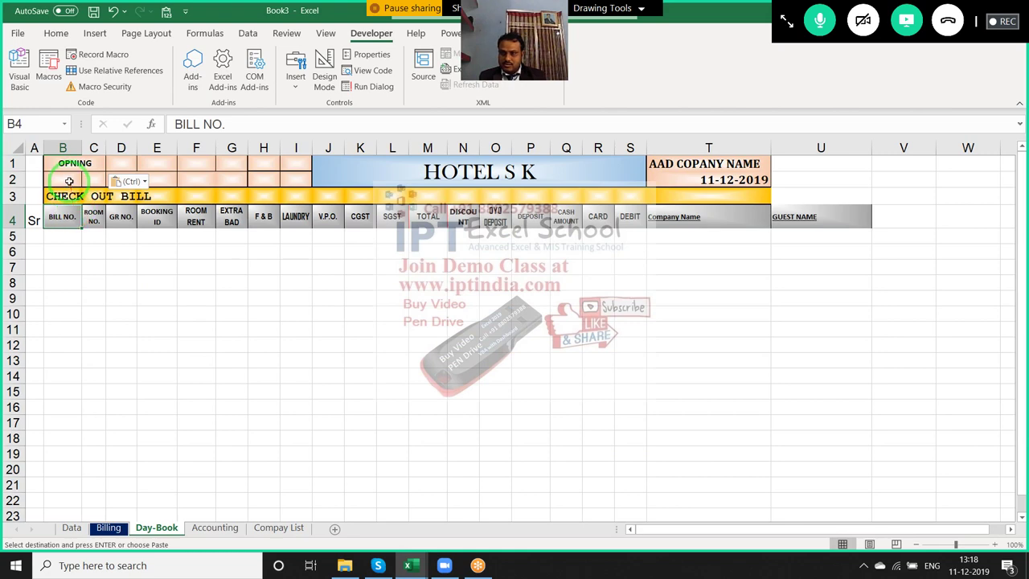
pyautogui.moveTo(67, 180); pyautogui.dragTo(93, 180)
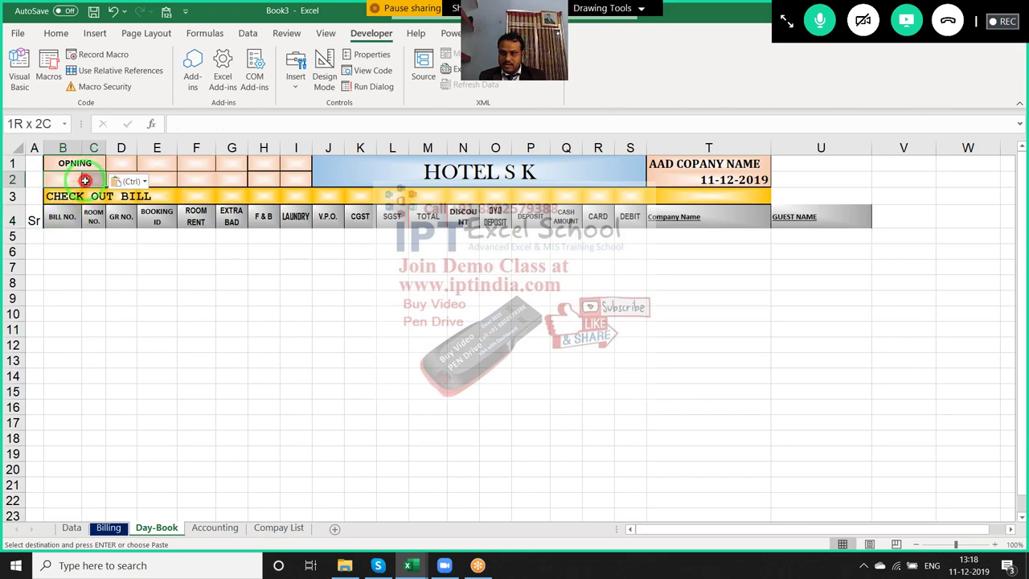
pyautogui.click(55, 33)
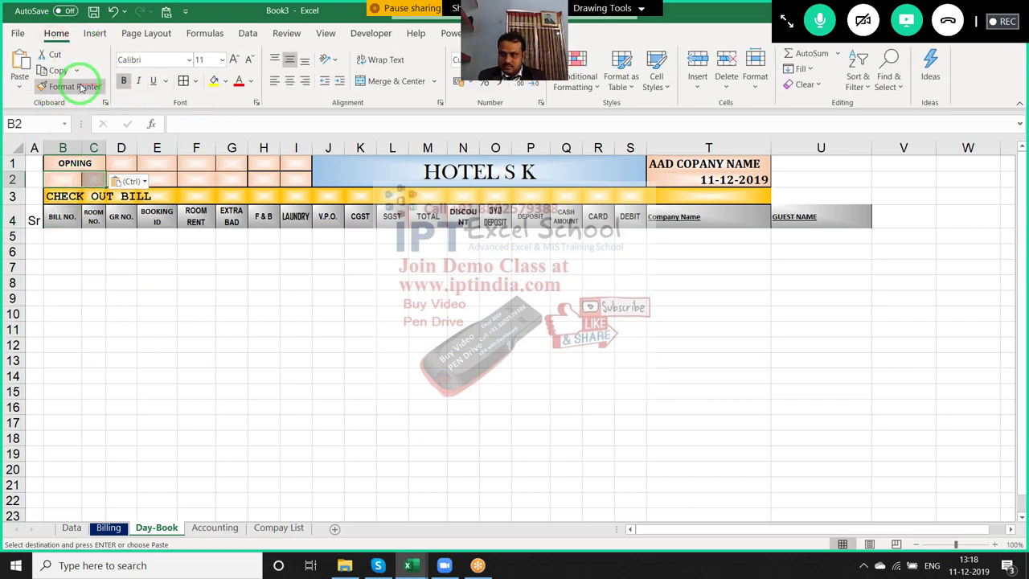
pyautogui.click(359, 80)
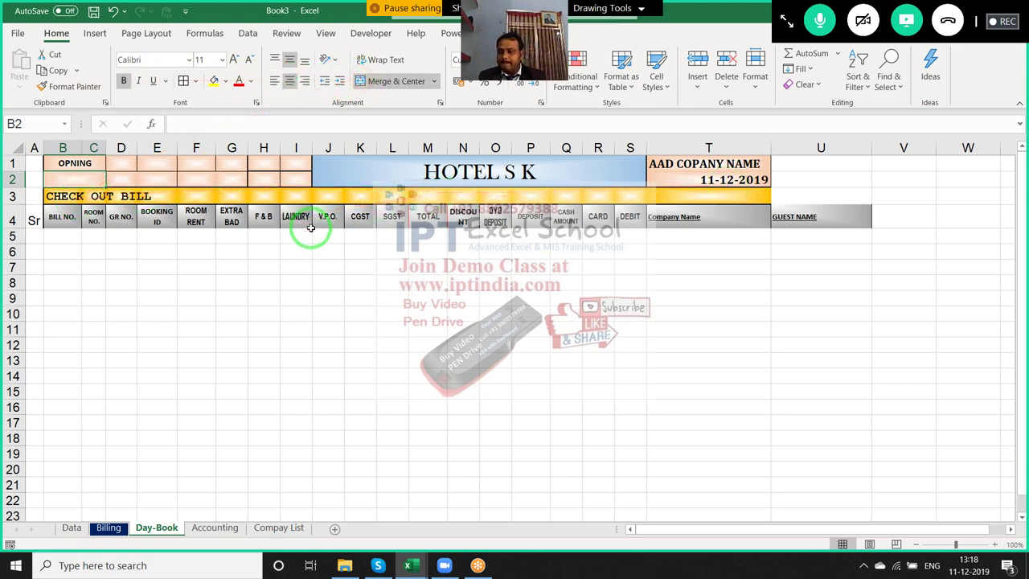
pyautogui.click(35, 220)
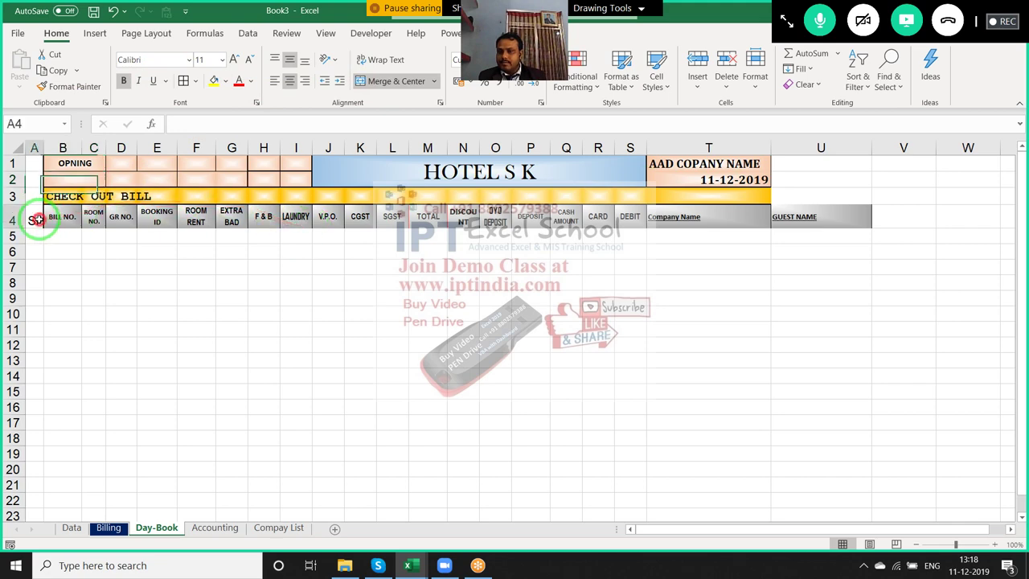
pyautogui.click(66, 178)
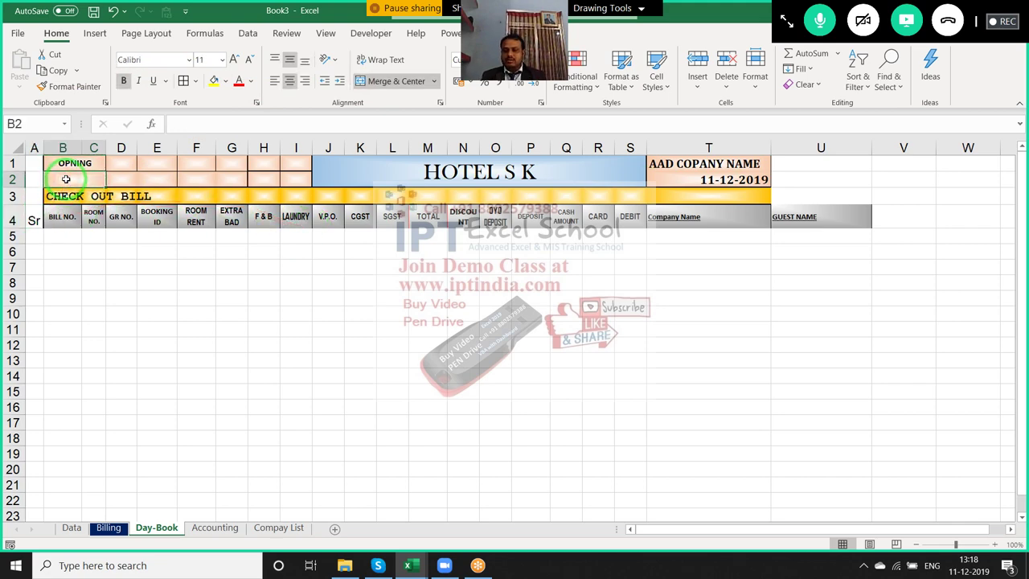
pyautogui.hotkey('alt', 'Tab')
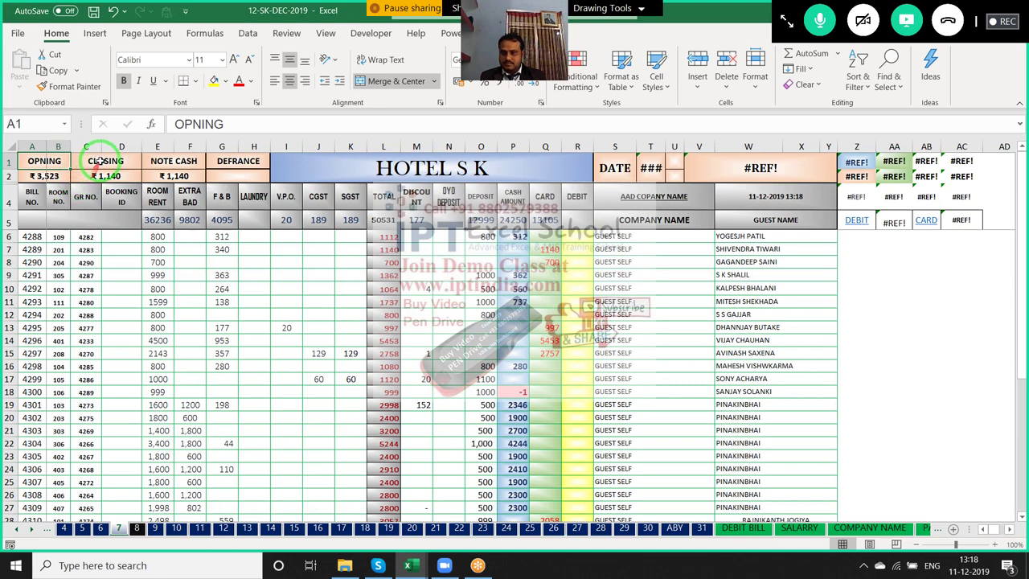
# Copy the CLOSING, NOTE CASH and DEFRANCE headers from 12-SK-DEC-2019's row 1
pyautogui.click(90, 160)
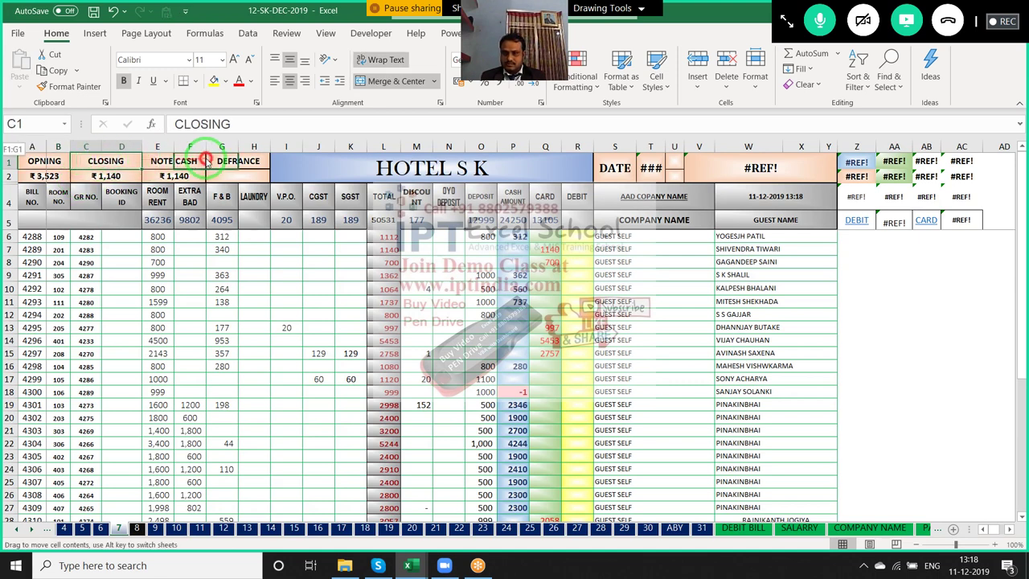
pyautogui.moveTo(90, 161); pyautogui.dragTo(195, 164)
pyautogui.press('Escape')
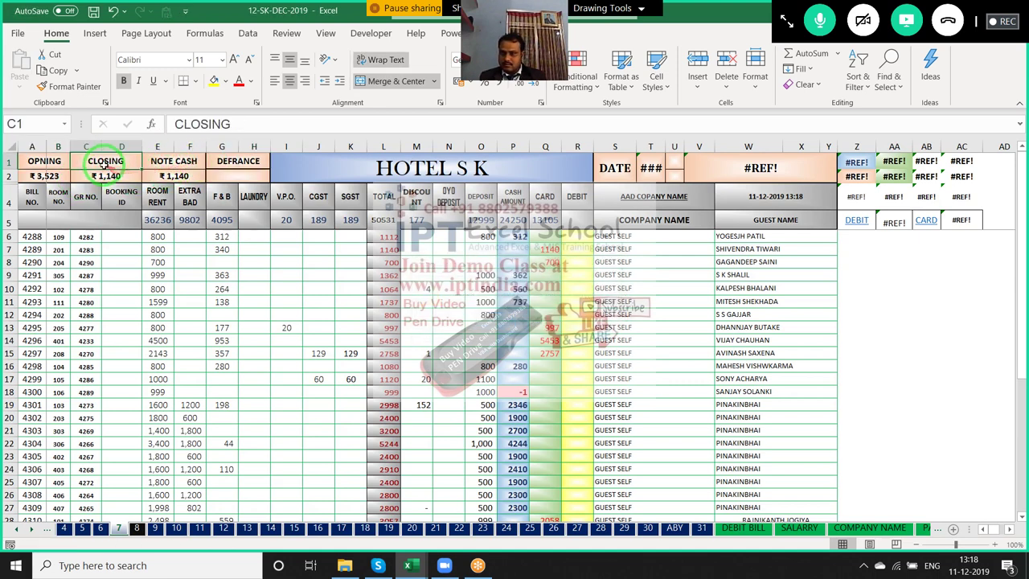
pyautogui.click(95, 178)
pyautogui.press('Up')
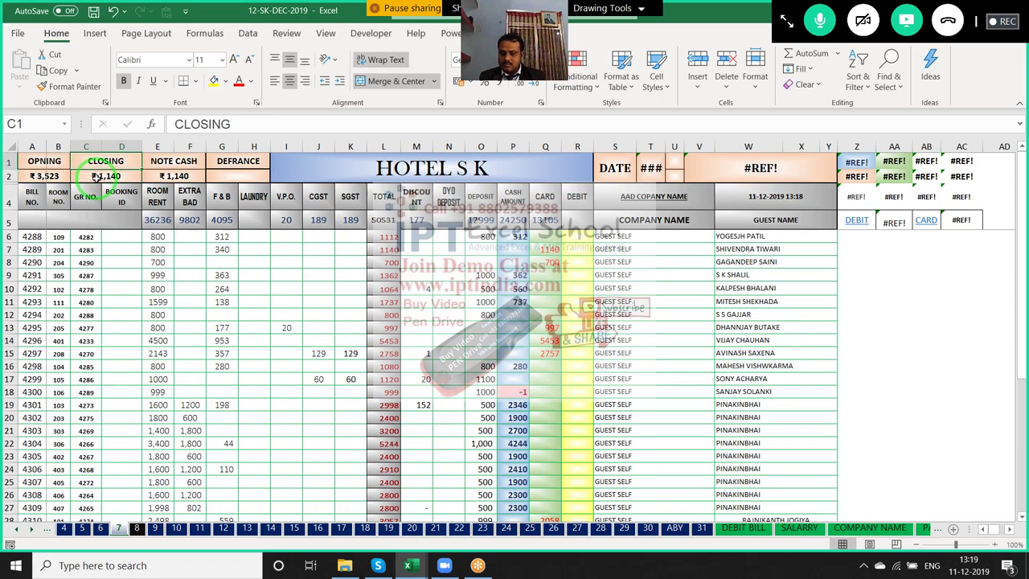
pyautogui.hotkey('shift', 'Right')
pyautogui.hotkey('shift', 'Right')
pyautogui.hotkey('ctrl', 'c')
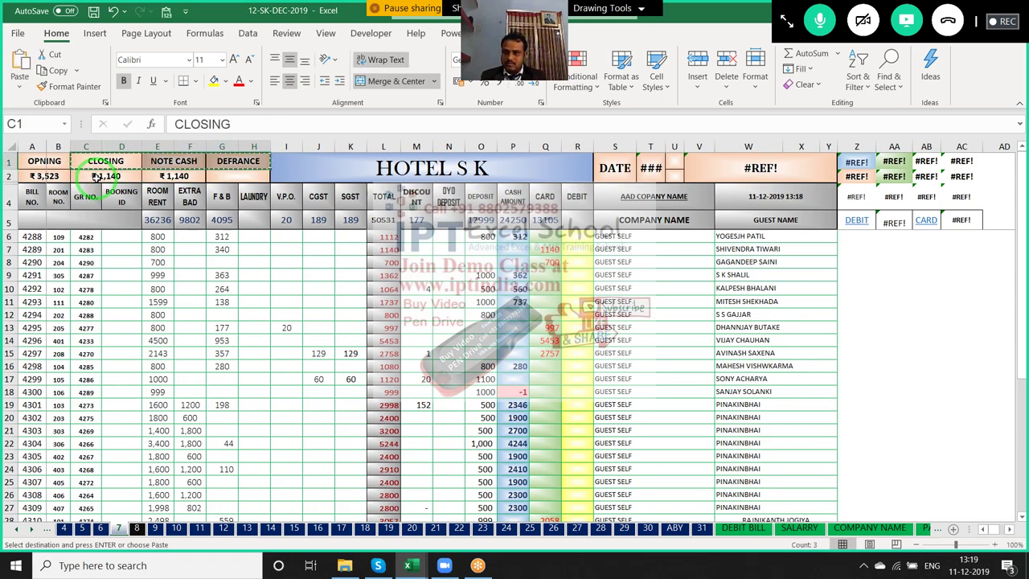
# Paste those headers into Day-Book starting at D1 and check the row 2 cells beneath
pyautogui.hotkey('ctrl', 'Tab')
pyautogui.click(123, 163)
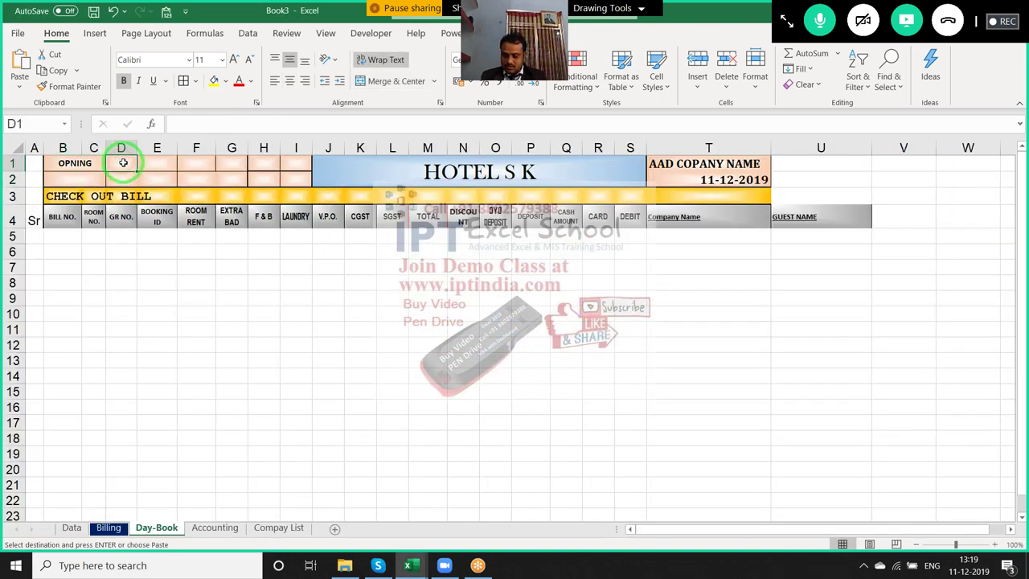
pyautogui.hotkey('ctrl', 'v')
pyautogui.click(125, 178)
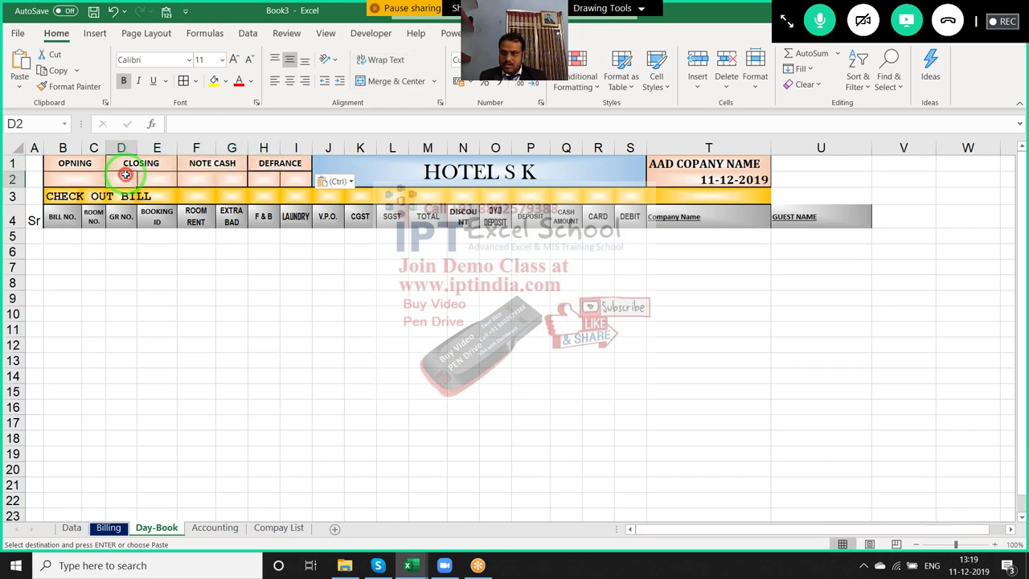
pyautogui.click(76, 179)
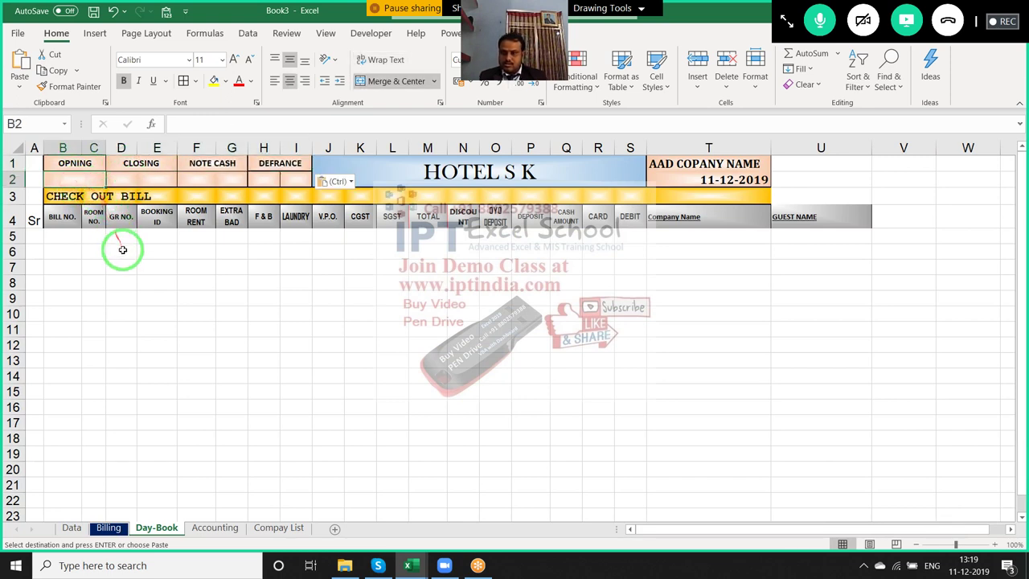
pyautogui.click(296, 179)
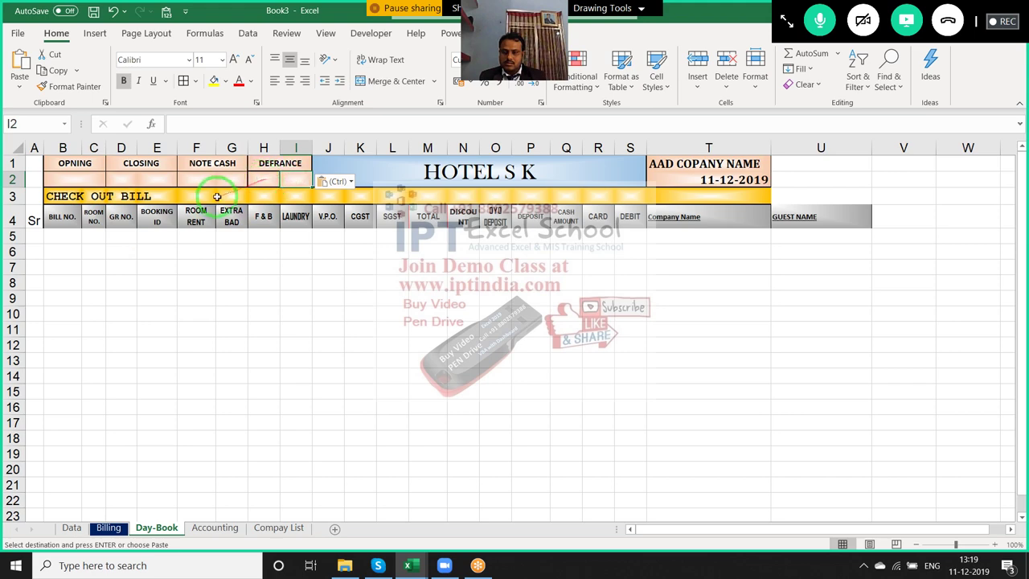
pyautogui.click(87, 175)
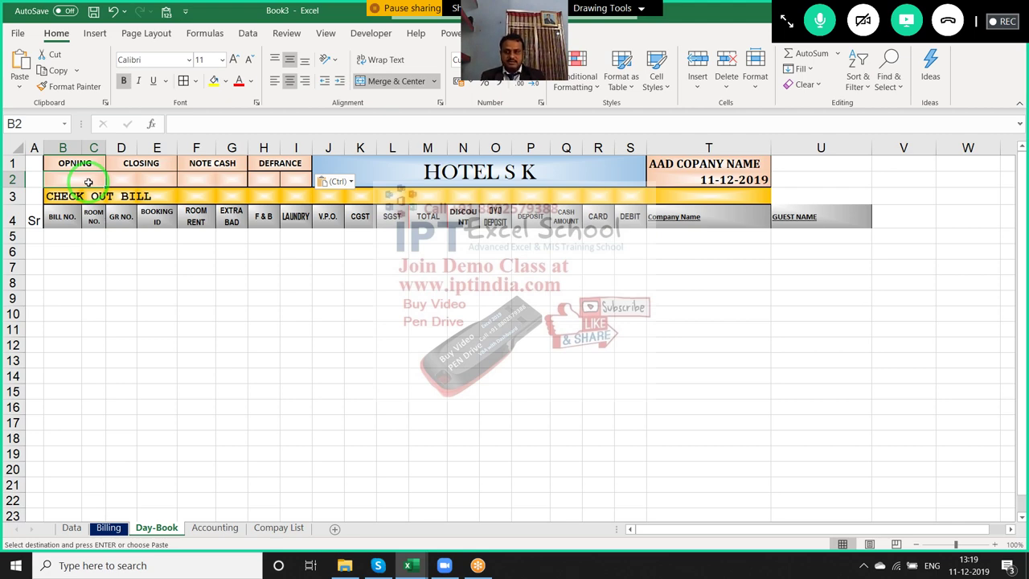
# Merge and centre D2:E2 under CLOSING and F2:G2 under NOTE CASH
pyautogui.press('Right')
pyautogui.hotkey('shift', 'Right')
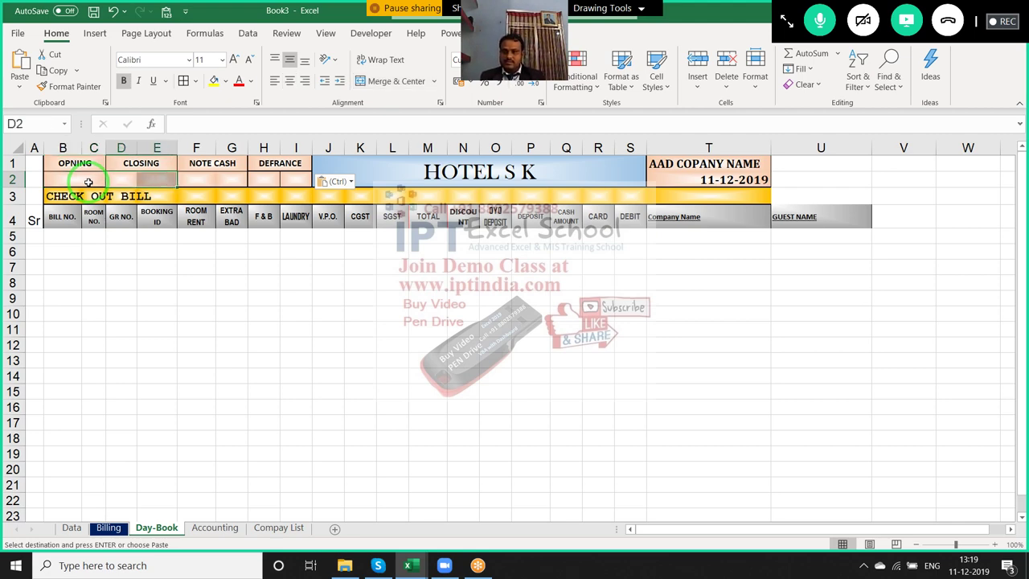
pyautogui.click(382, 84)
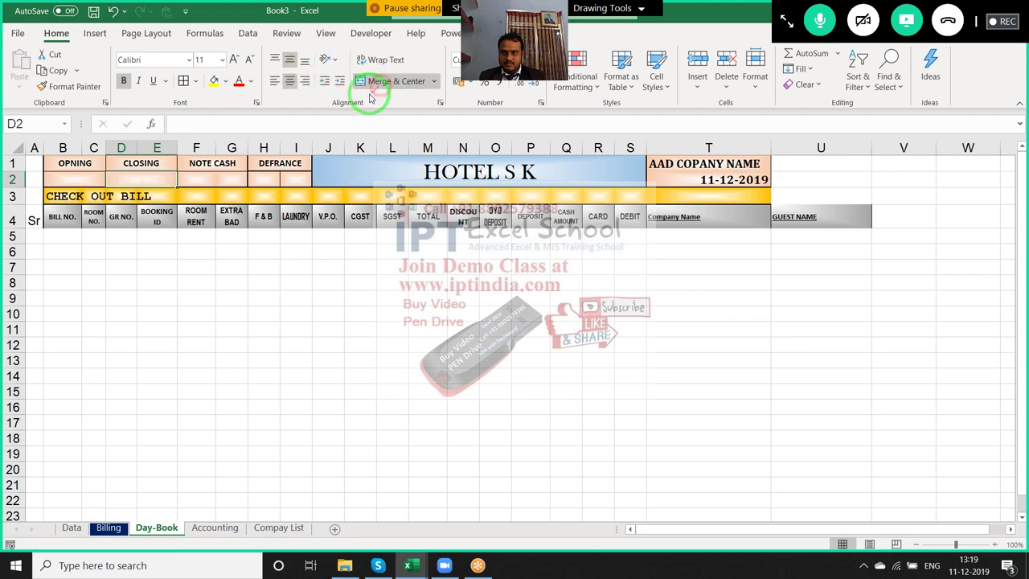
pyautogui.click(81, 180)
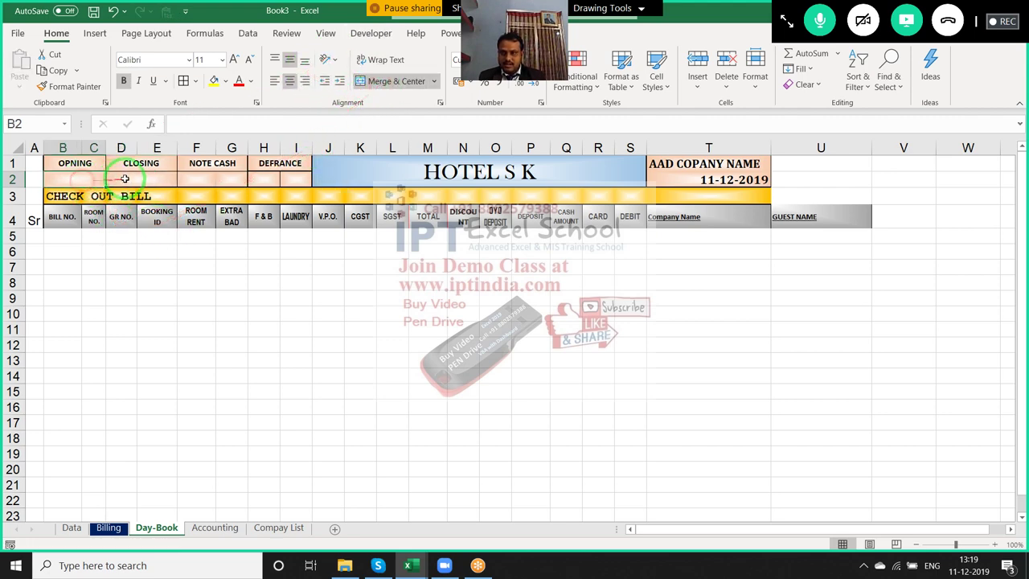
pyautogui.click(133, 178)
pyautogui.moveTo(191, 177); pyautogui.dragTo(224, 174)
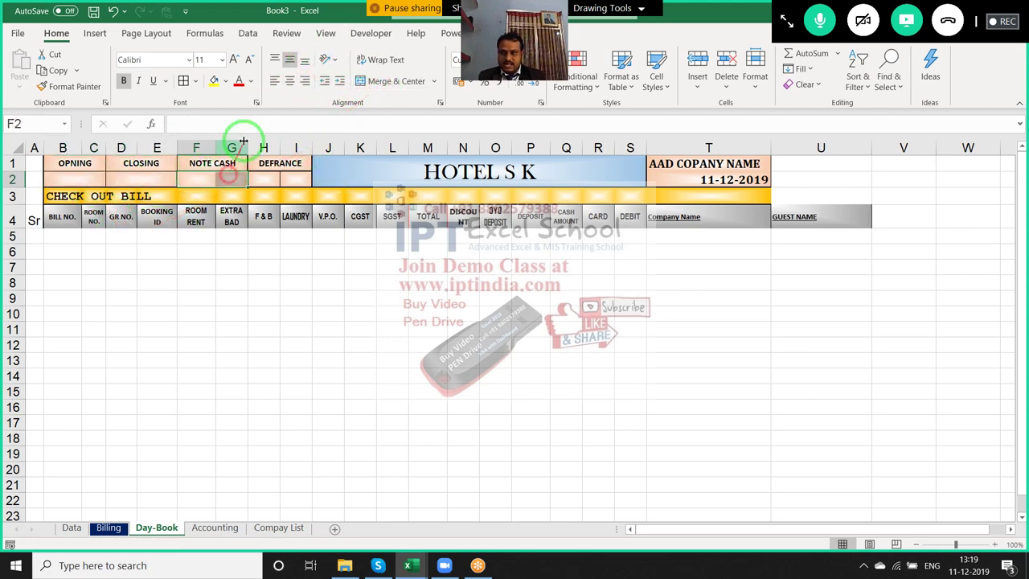
pyautogui.click(372, 81)
pyautogui.click(204, 180)
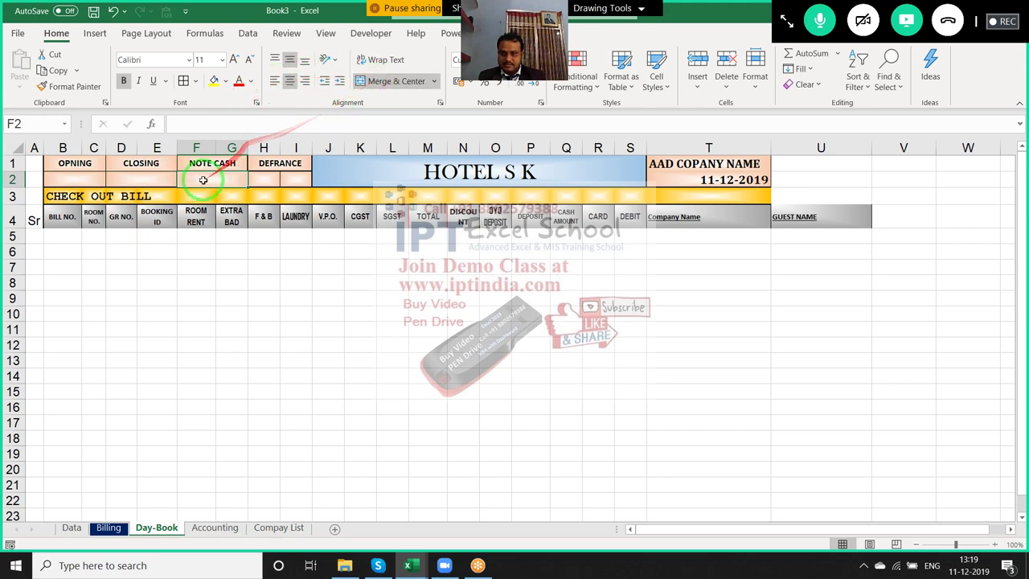
# Compare the NOTE CASH and DEFRANCE values in 12-SK-DEC-2019, then merge H2:I2 under DEFRANCE
pyautogui.hotkey('ctrl', 'Tab')
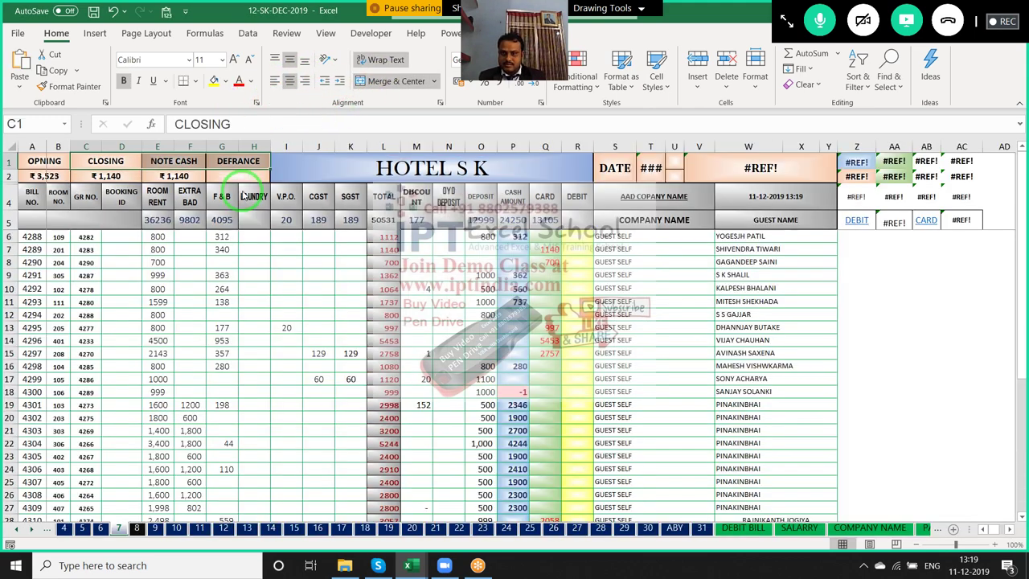
pyautogui.click(183, 175)
pyautogui.click(225, 178)
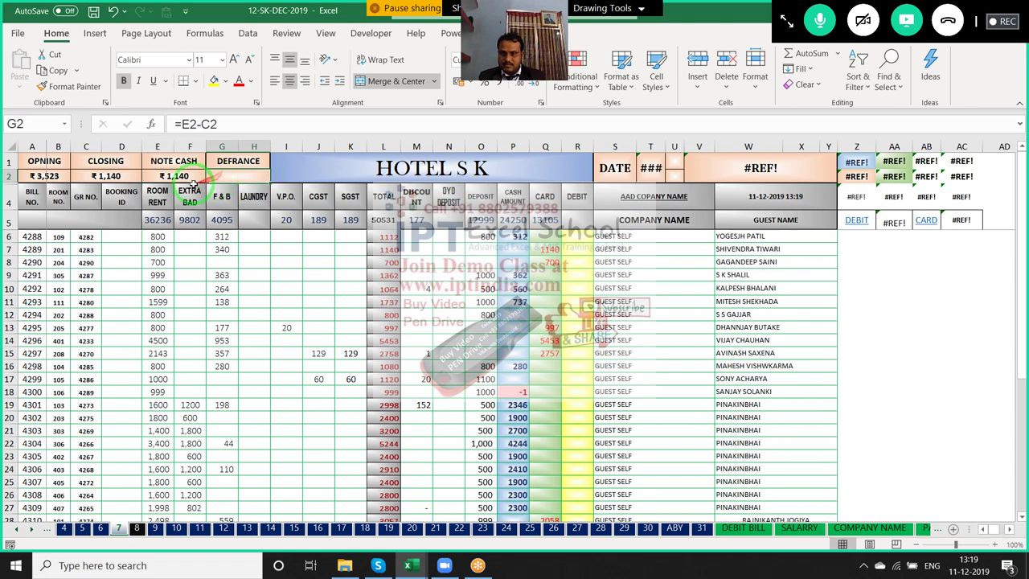
pyautogui.hotkey('ctrl', 'Tab')
pyautogui.moveTo(260, 177); pyautogui.dragTo(282, 177)
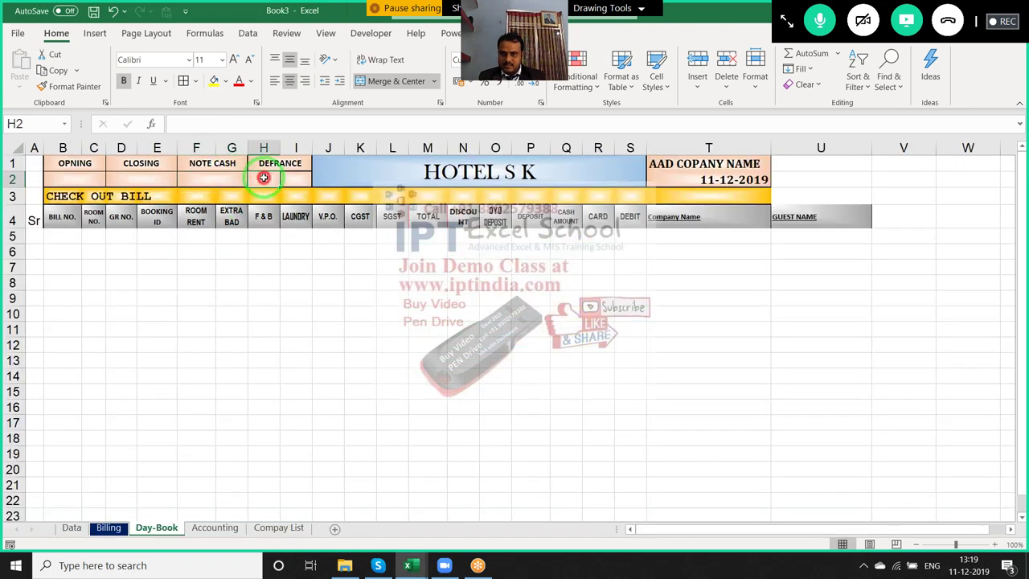
pyautogui.click(380, 80)
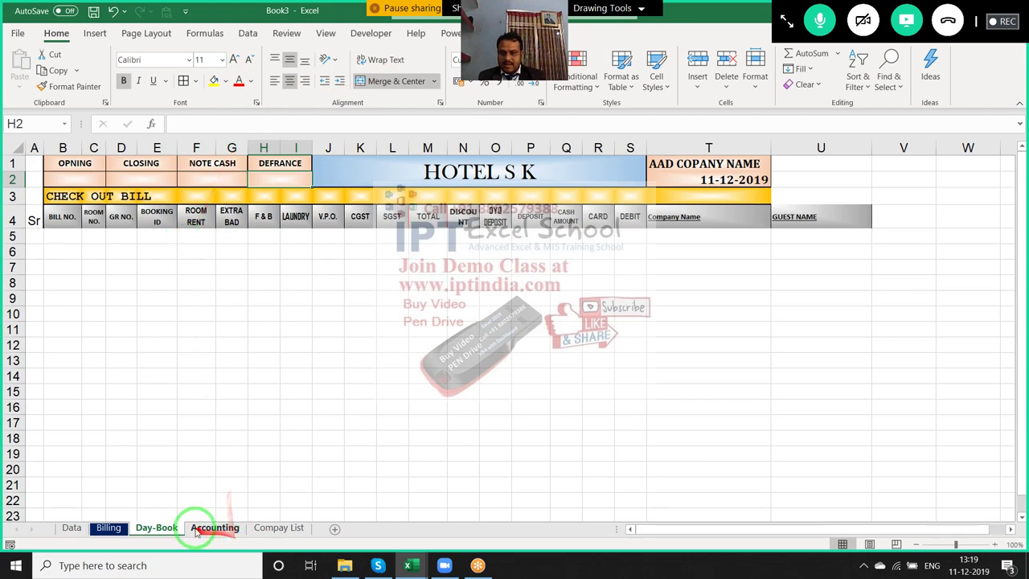
# Show Book3's empty Accounting sheet, then bring 12-SK-DEC-2019 back to front
pyautogui.click(186, 498)
pyautogui.click(215, 528)
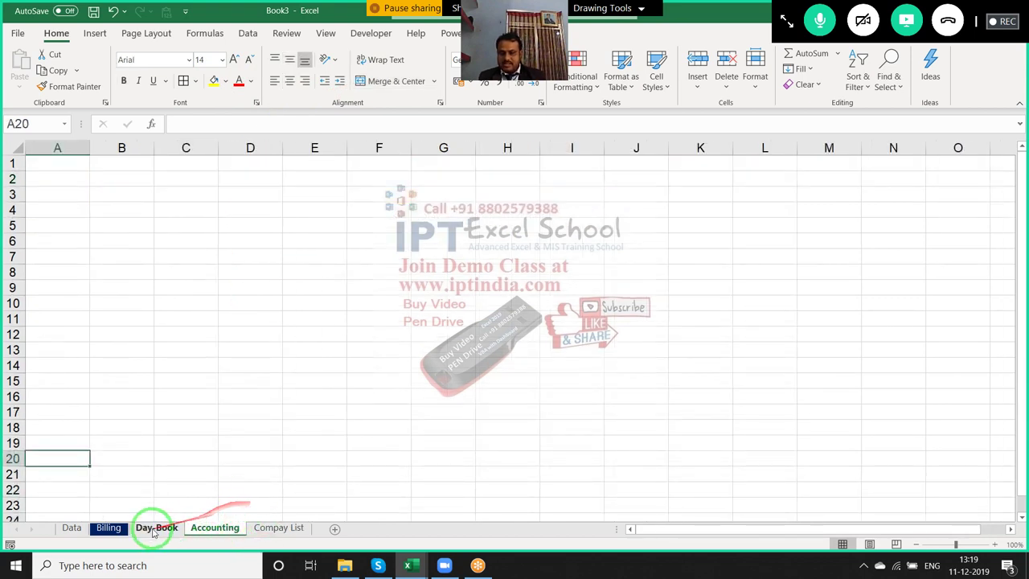
pyautogui.hotkey('ctrl', 'Tab')
# Check the opening 3523 and closing amounts, then scroll through the day 6 sheet
pyautogui.click(50, 175)
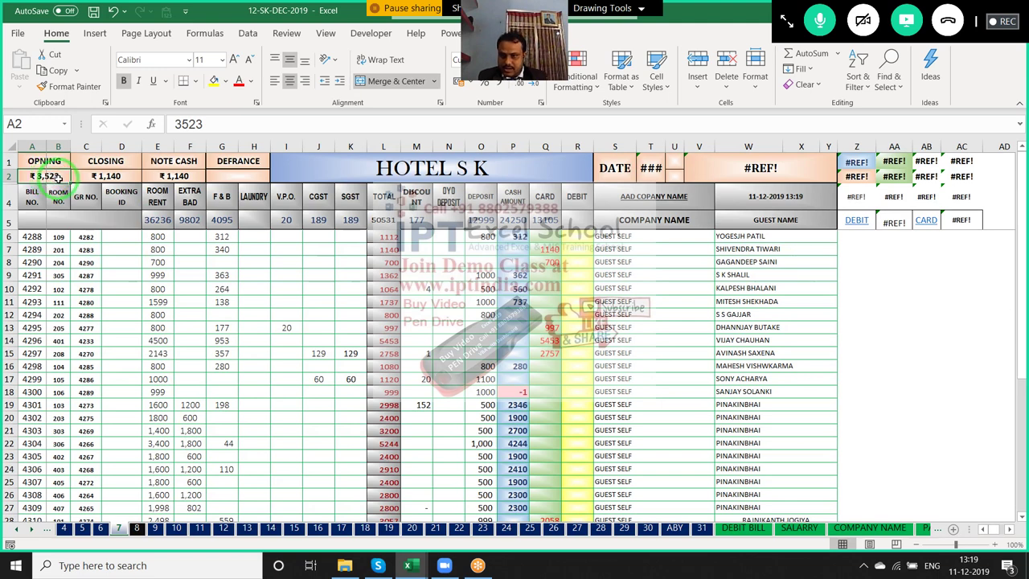
pyautogui.press('Right')
pyautogui.press('Right')
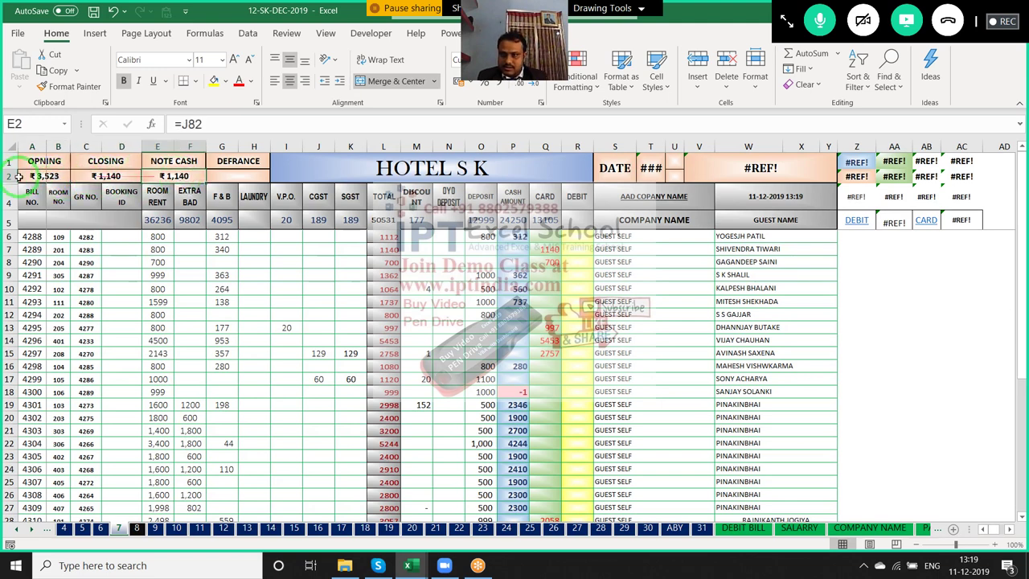
pyautogui.click(44, 179)
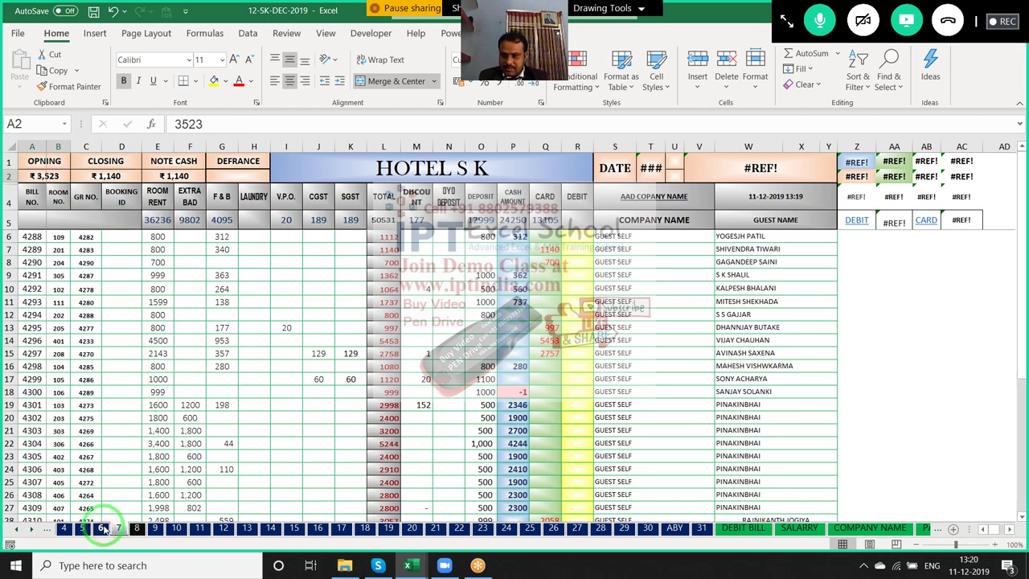
pyautogui.click(103, 528)
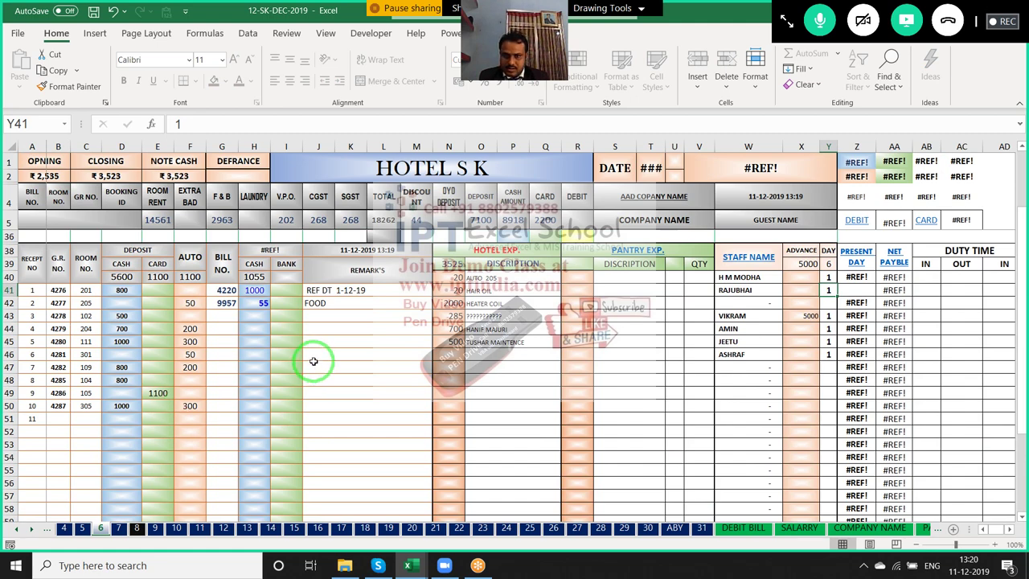
pyautogui.scroll(1, 277, 303)
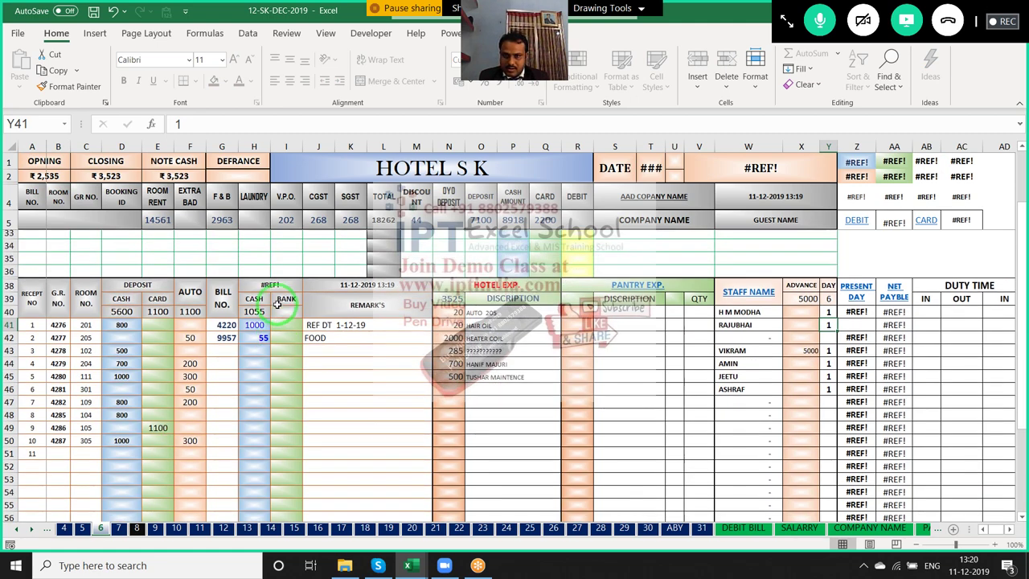
pyautogui.scroll(-1, 172, 315)
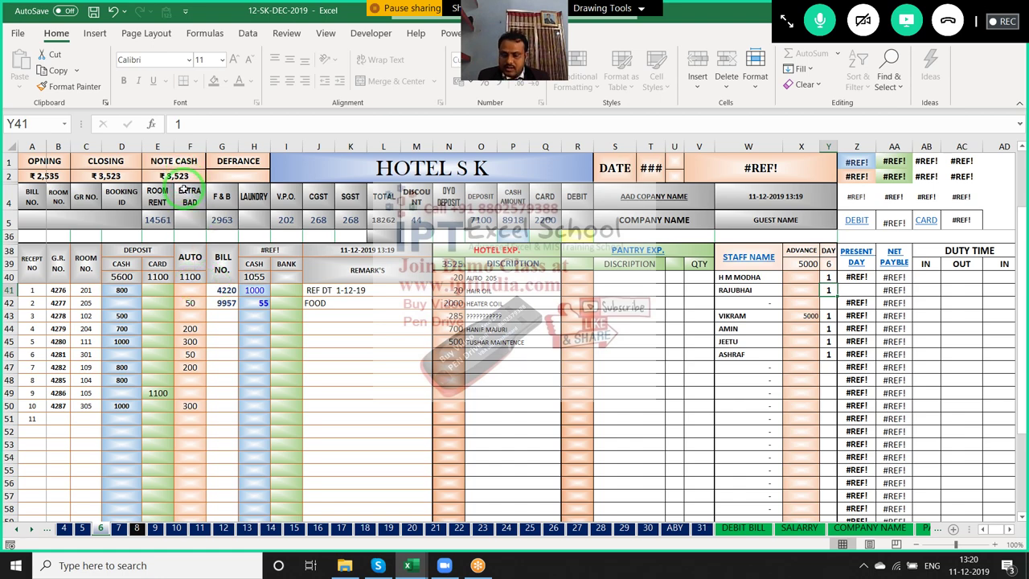
pyautogui.scroll(1, 184, 190)
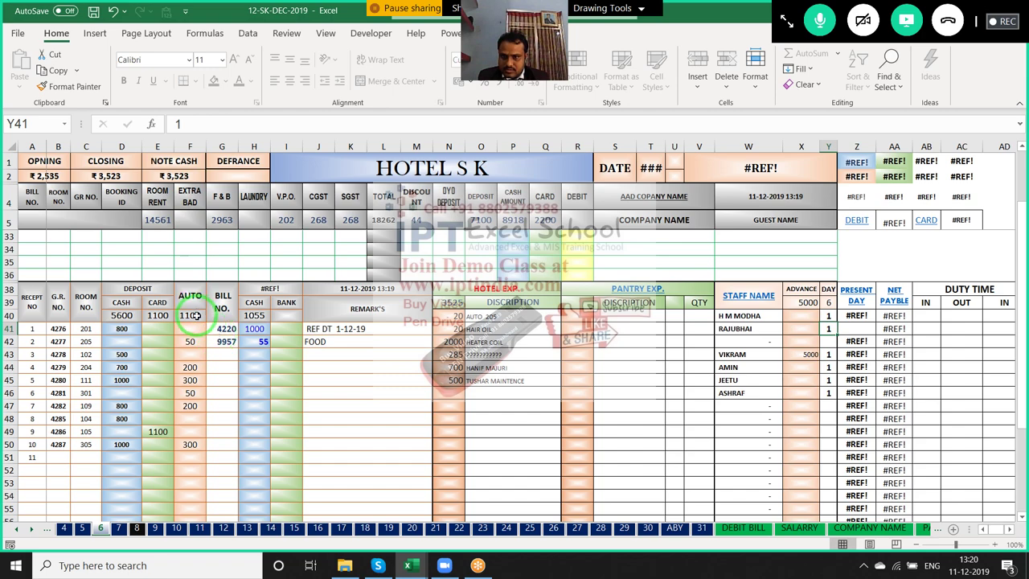
pyautogui.scroll(2, 188, 266)
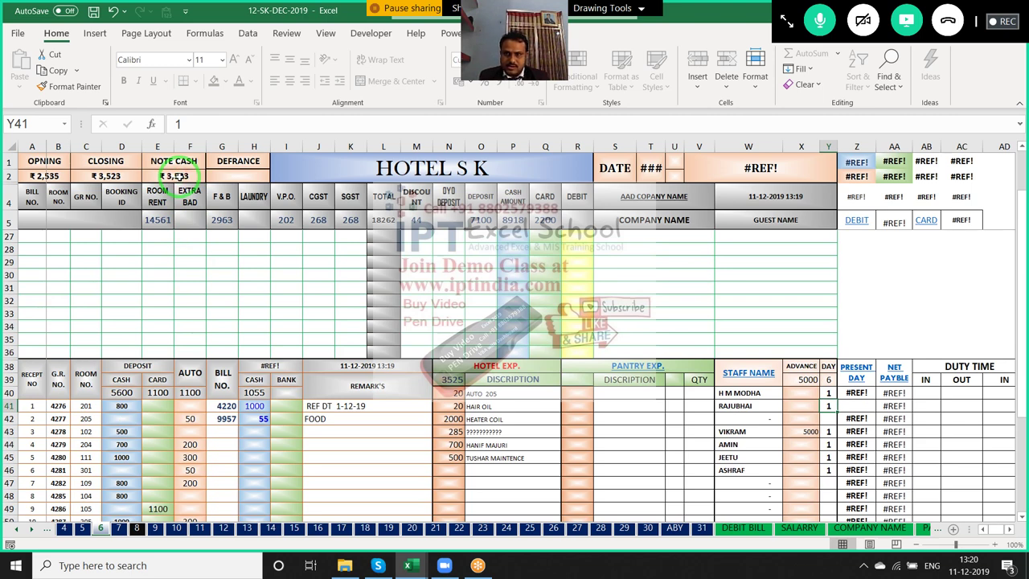
pyautogui.scroll(-1, 255, 379)
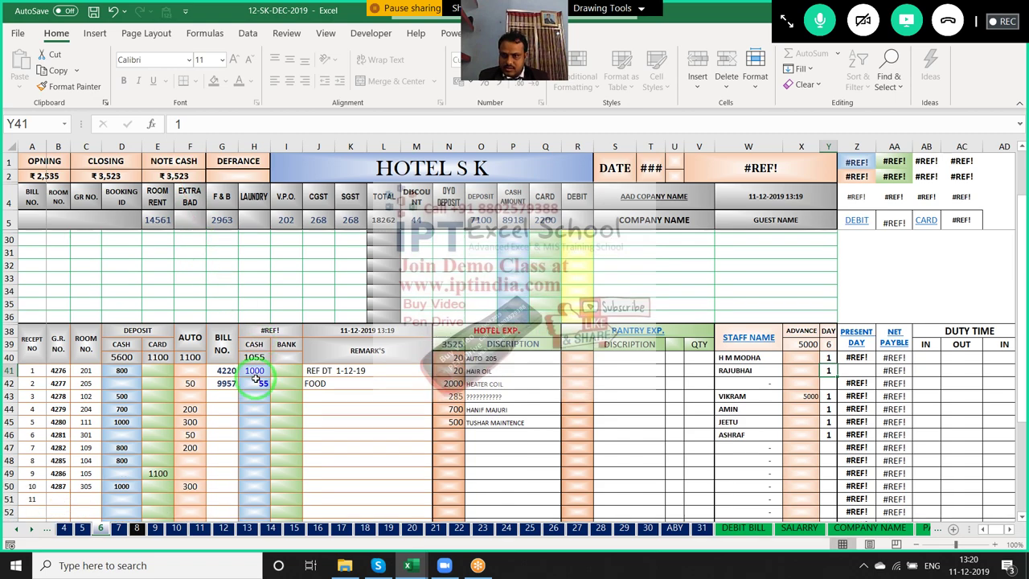
pyautogui.scroll(-1, 256, 379)
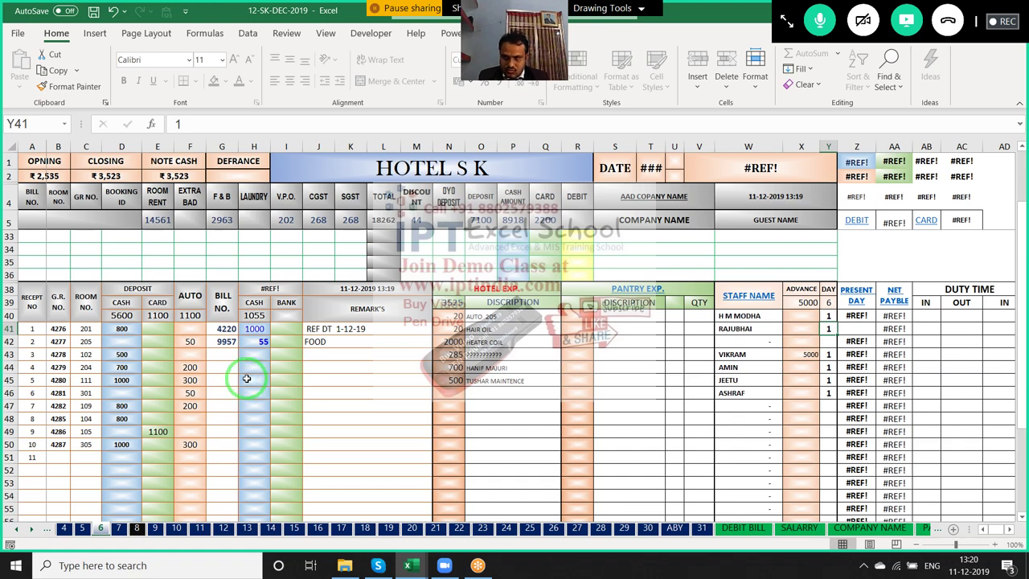
pyautogui.scroll(-3, 246, 378)
pyautogui.scroll(-4, 247, 378)
pyautogui.scroll(-3, 247, 379)
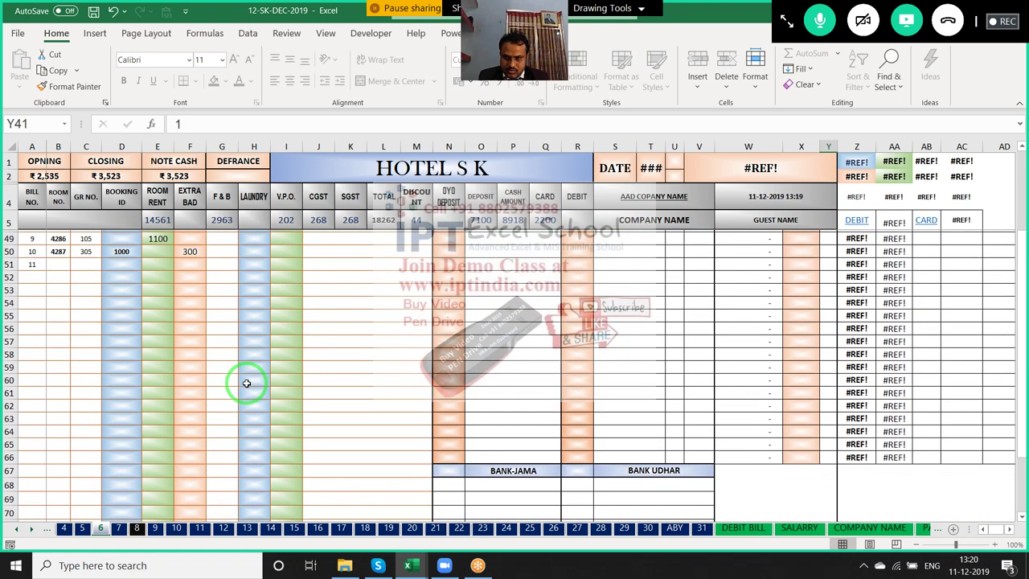
pyautogui.scroll(-3, 247, 383)
pyautogui.scroll(1, 247, 383)
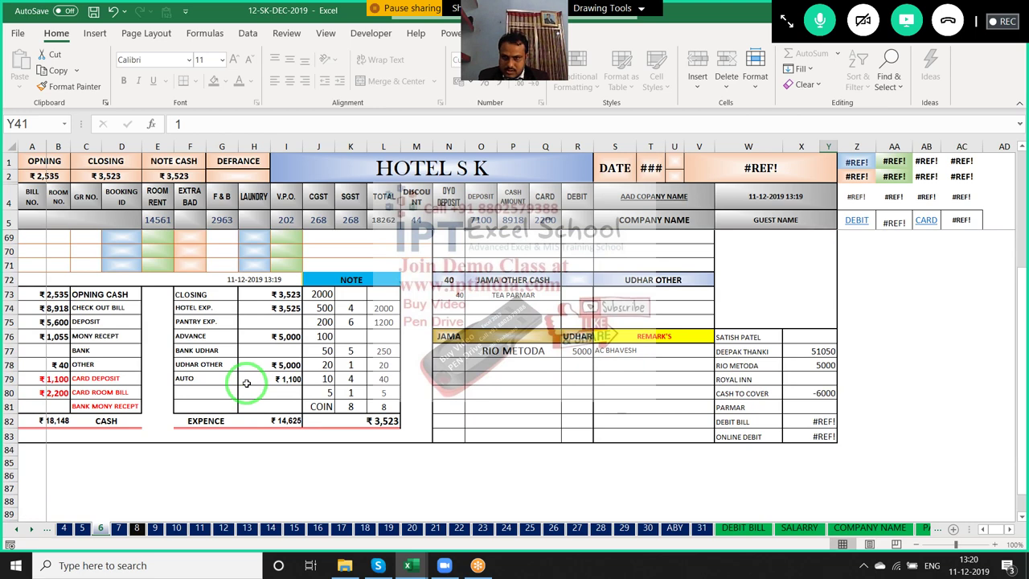
# Mark the AUTO link to the ₹3,523 closing and compare day 6's layout with sheet 7
pyautogui.moveTo(248, 375)
pyautogui.mouseDown()
pyautogui.moveTo(299, 293)
pyautogui.moveTo(291, 340)
pyautogui.moveTo(378, 418)
pyautogui.moveTo(154, 409)
pyautogui.moveTo(287, 416)
pyautogui.mouseUp()
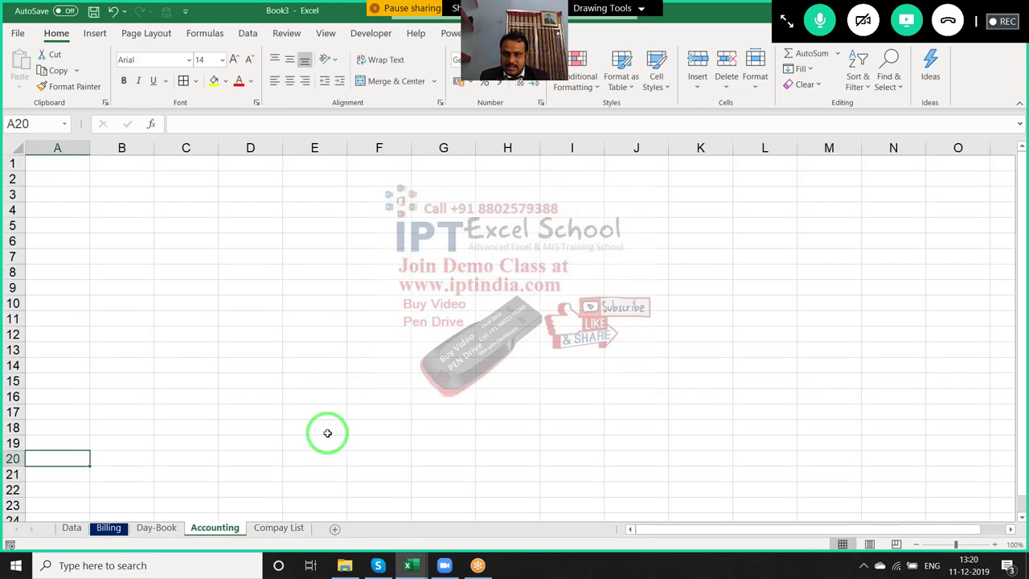
pyautogui.moveTo(315, 438); pyautogui.dragTo(131, 521)
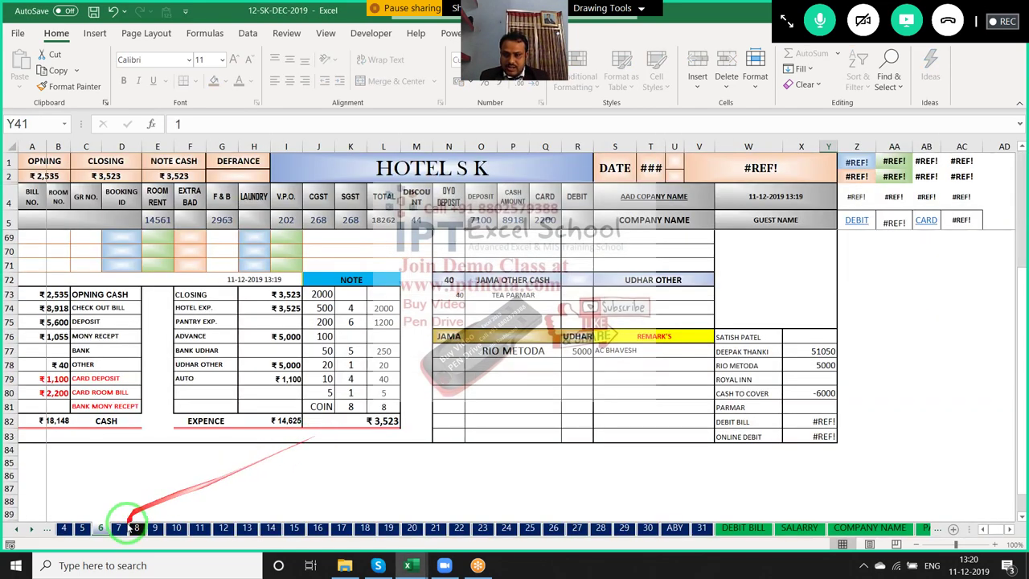
pyautogui.click(118, 528)
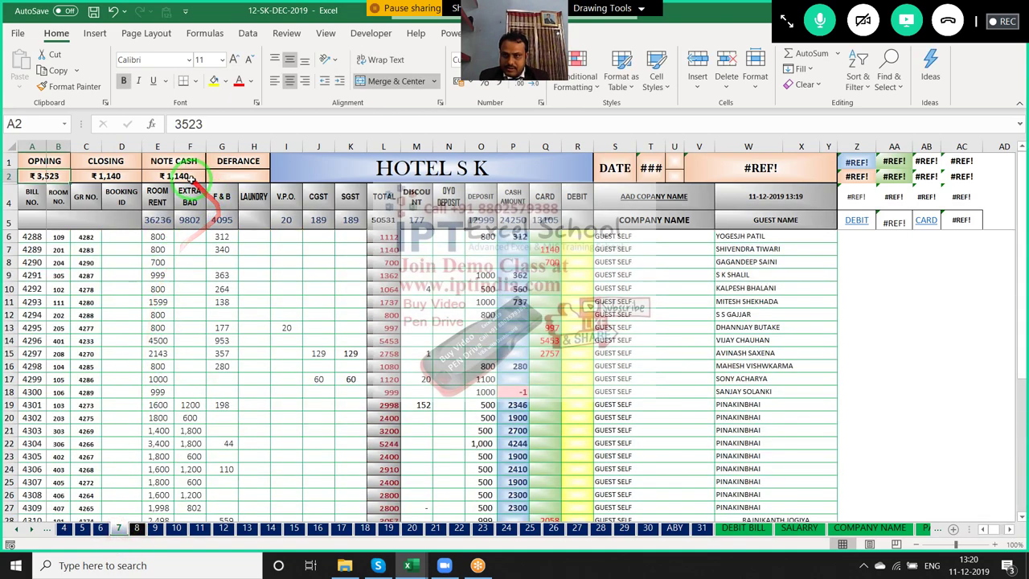
pyautogui.moveTo(191, 179); pyautogui.dragTo(54, 172)
pyautogui.moveTo(58, 249); pyautogui.dragTo(96, 458)
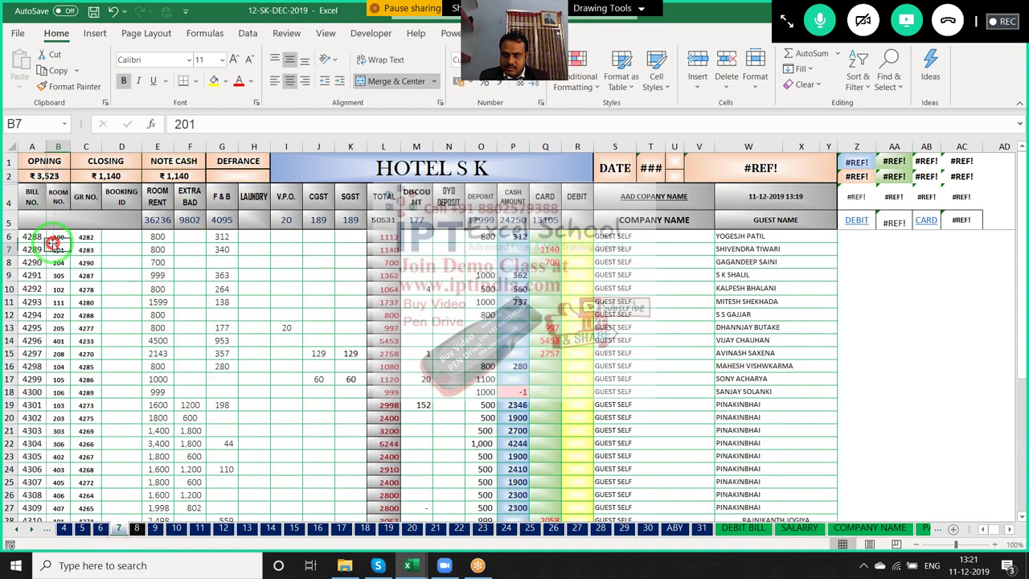
pyautogui.click(99, 528)
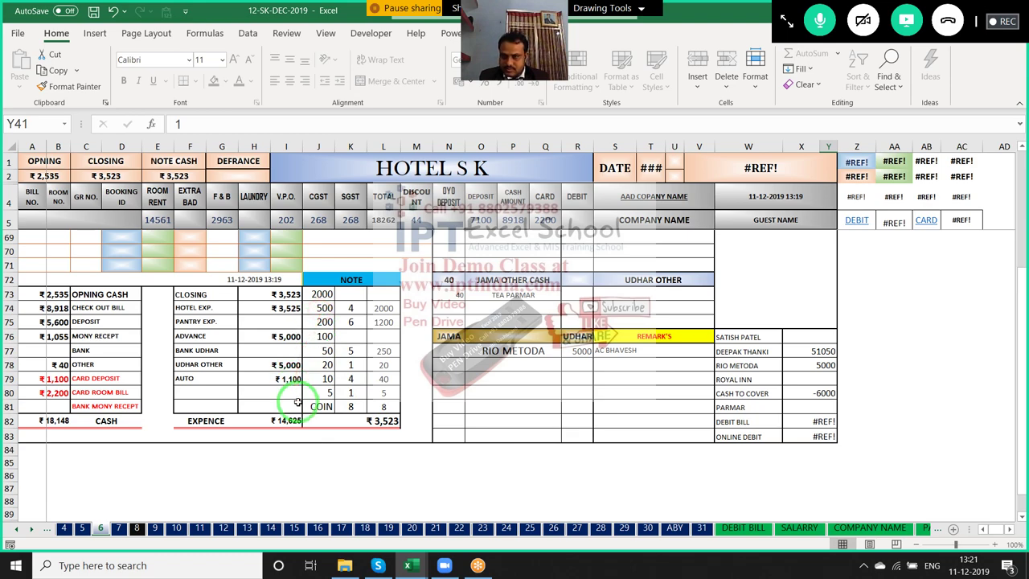
# Open the sheet 6 tab options, then switch back to Book3's Day-Book sheet
pyautogui.scroll(1, 297, 401)
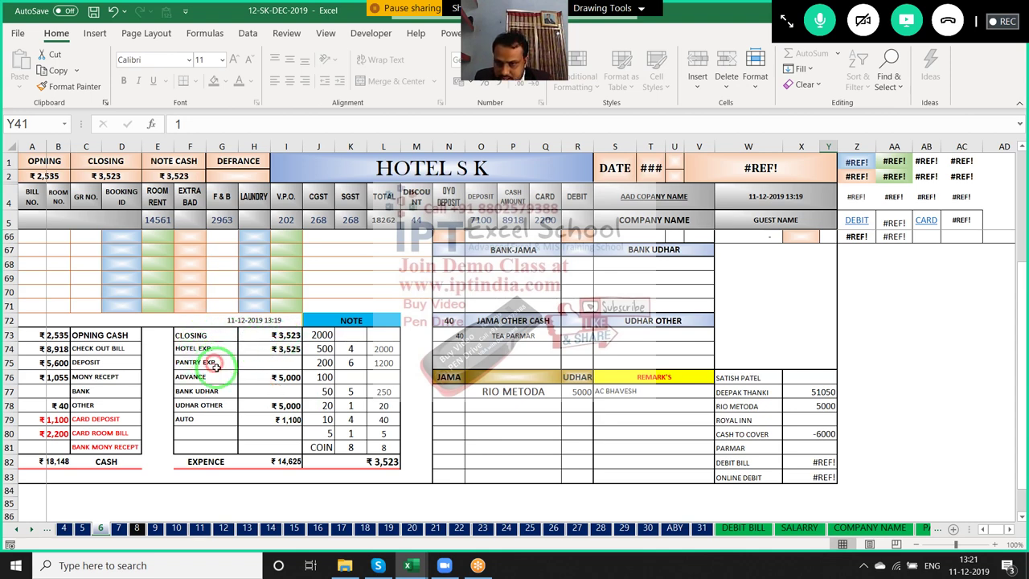
pyautogui.moveTo(100, 529); pyautogui.dragTo(111, 523)
pyautogui.rightClick(103, 530)
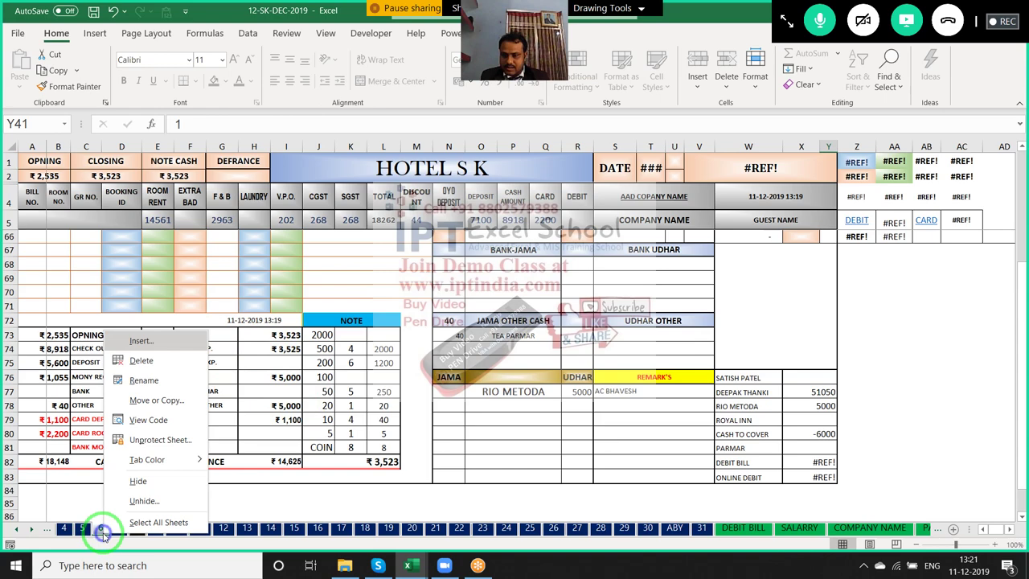
pyautogui.click(157, 440)
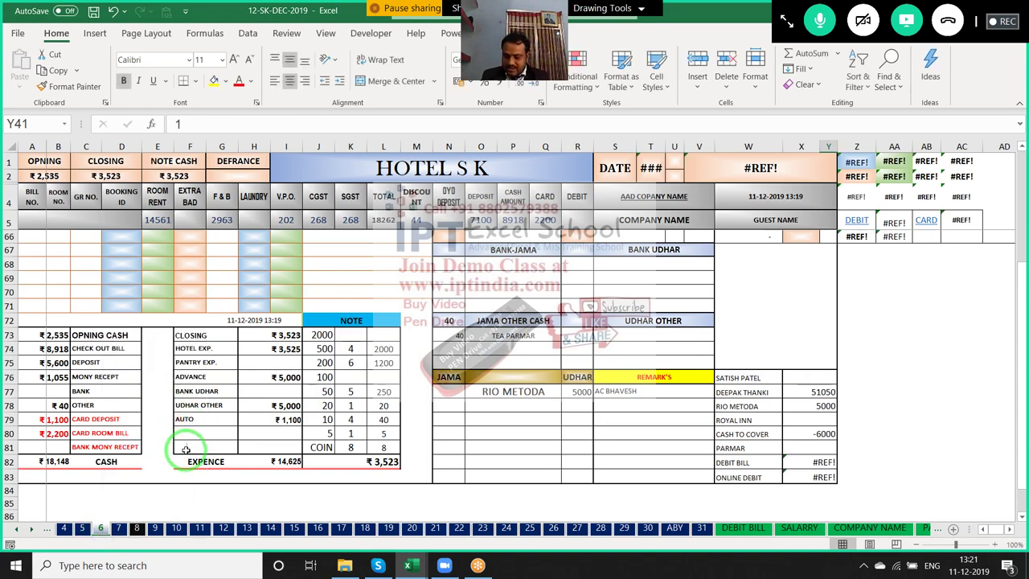
pyautogui.hotkey('ctrl', 'Tab')
# On the Day-Book sheet, check the empty row-2 cells under OPNING, CLOSING, NOTE CASH and DEFRANCE
pyautogui.click(156, 527)
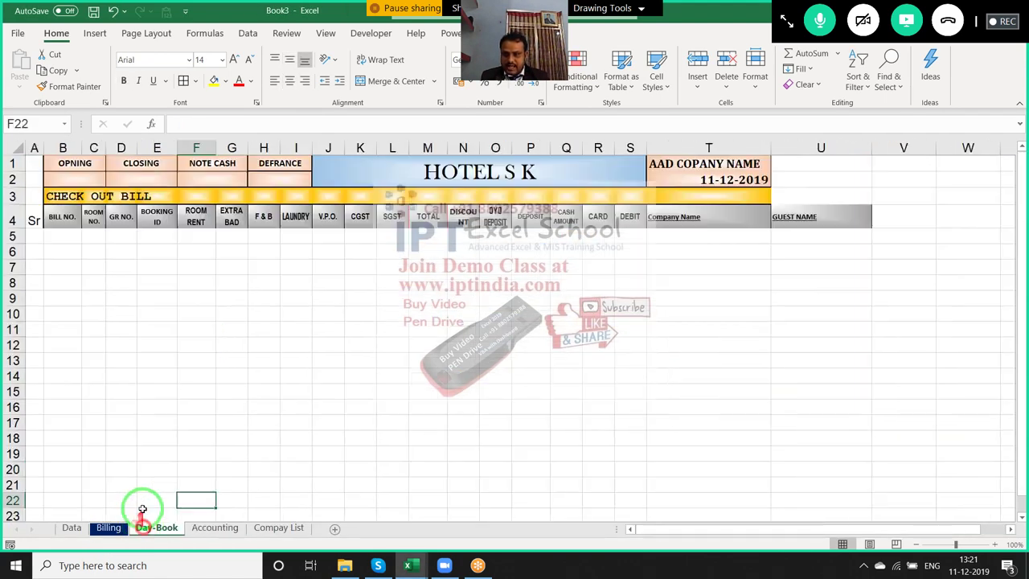
pyautogui.click(156, 179)
pyautogui.click(198, 178)
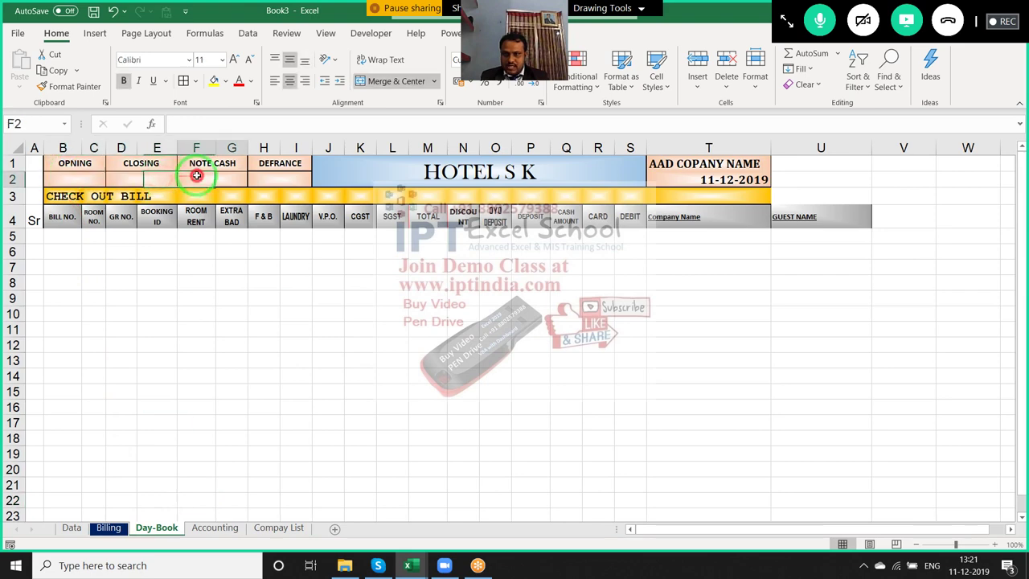
pyautogui.click(269, 178)
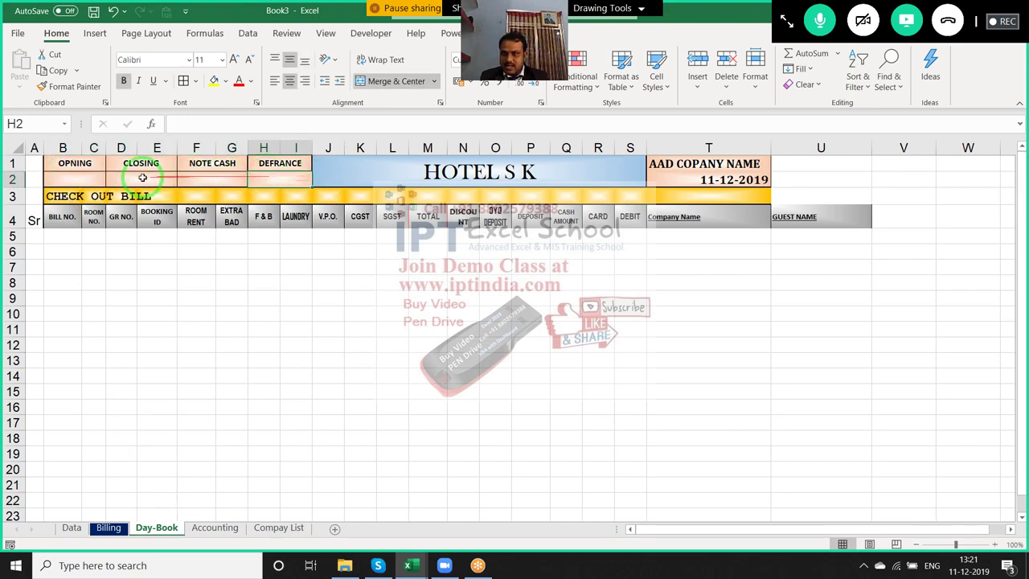
pyautogui.click(91, 178)
pyautogui.click(165, 177)
pyautogui.click(269, 178)
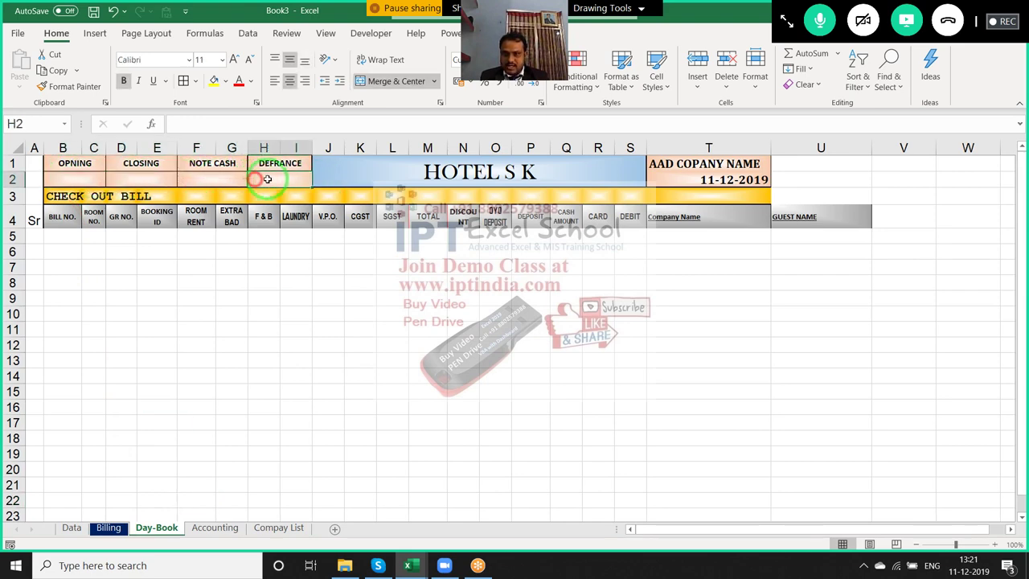
pyautogui.click(166, 174)
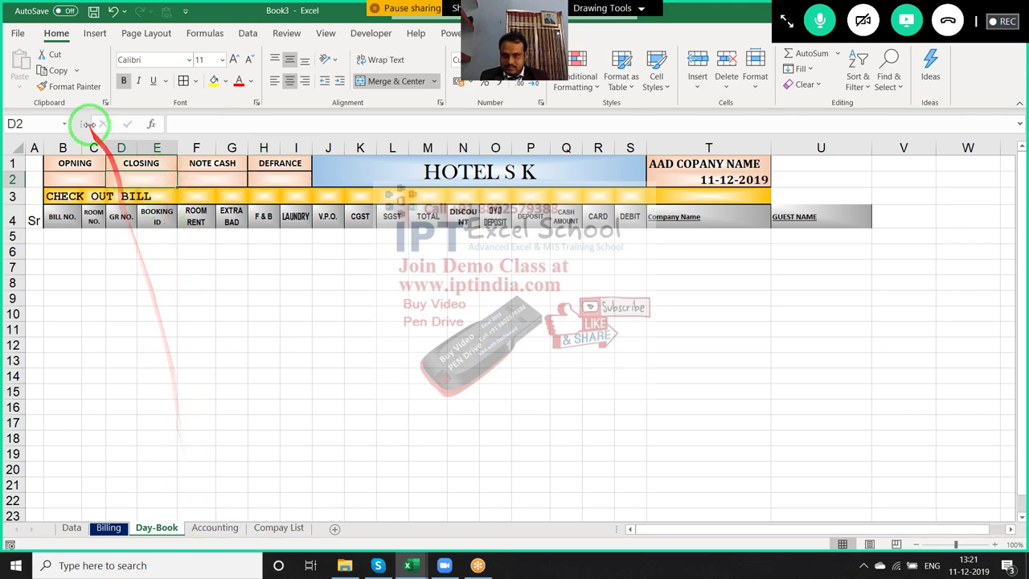
# Open the Accounting sheet, then return to the 12-SK-DEC-2019 workbook's day 6 sheet
pyautogui.click(215, 527)
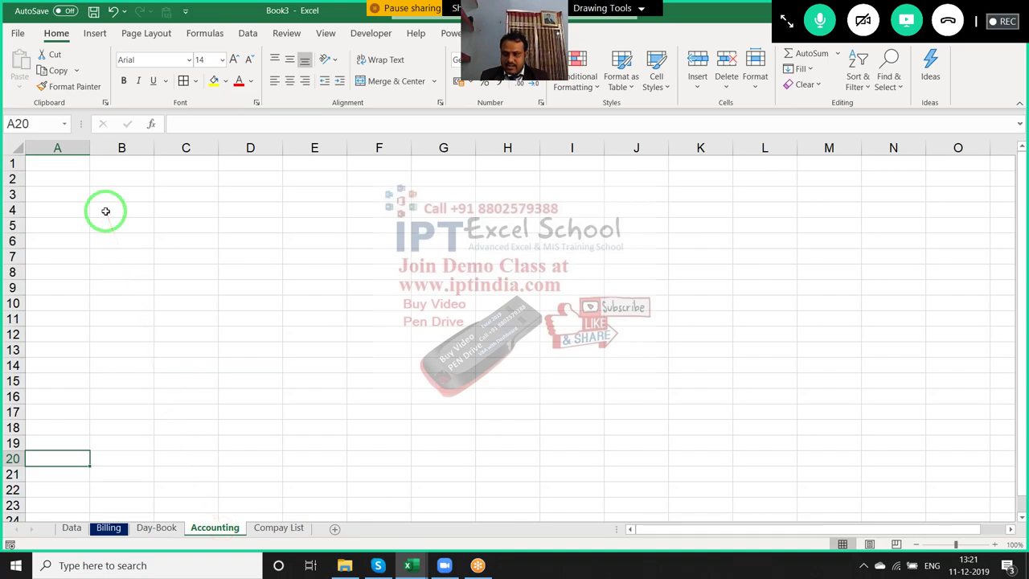
pyautogui.hotkey('ctrl', 'Tab')
pyautogui.scroll(3, 167, 376)
pyautogui.scroll(3, 167, 376)
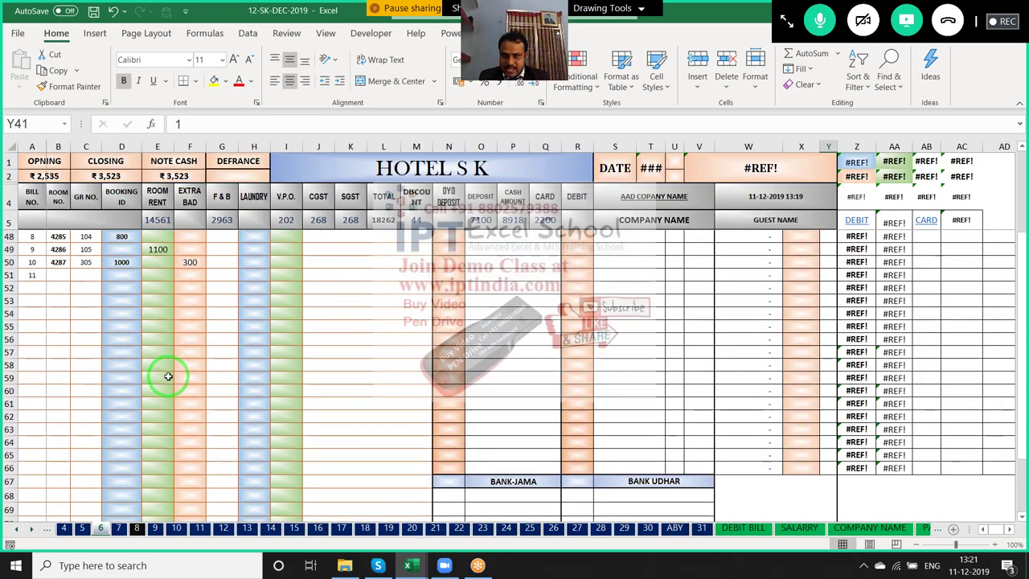
pyautogui.scroll(4, 167, 376)
pyautogui.scroll(3, 167, 376)
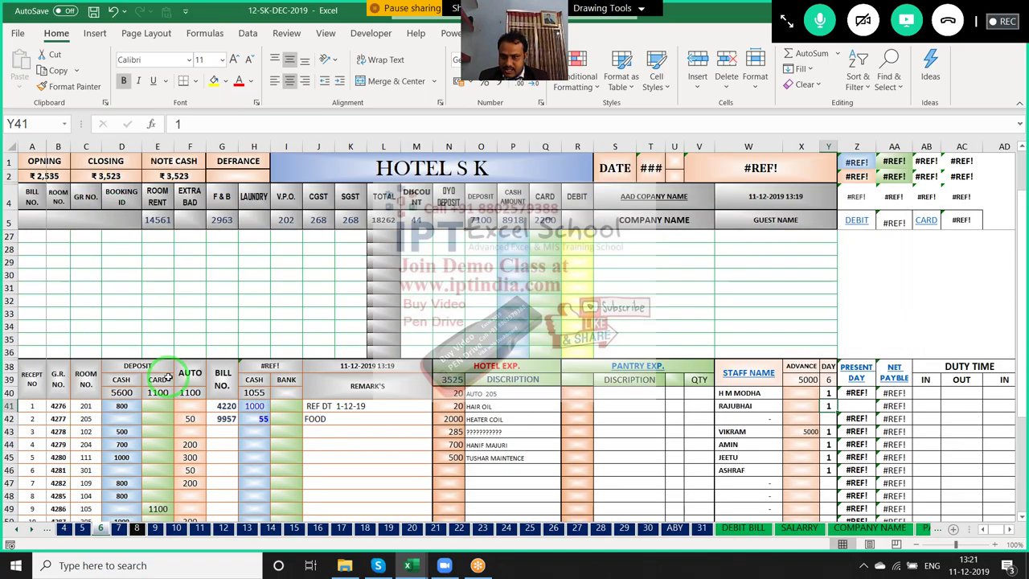
pyautogui.scroll(-1, 167, 377)
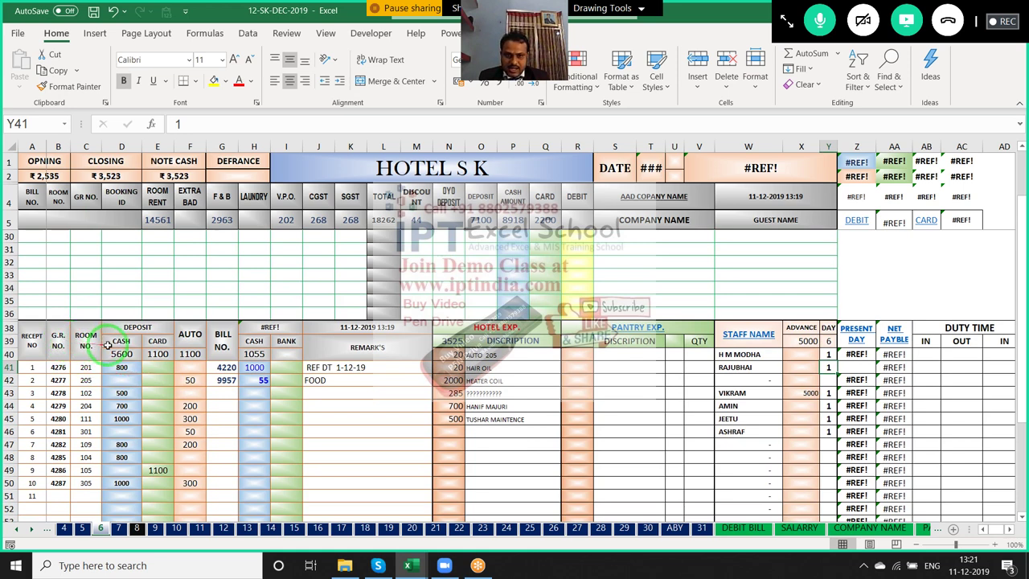
pyautogui.moveTo(345, 340); pyautogui.dragTo(183, 354)
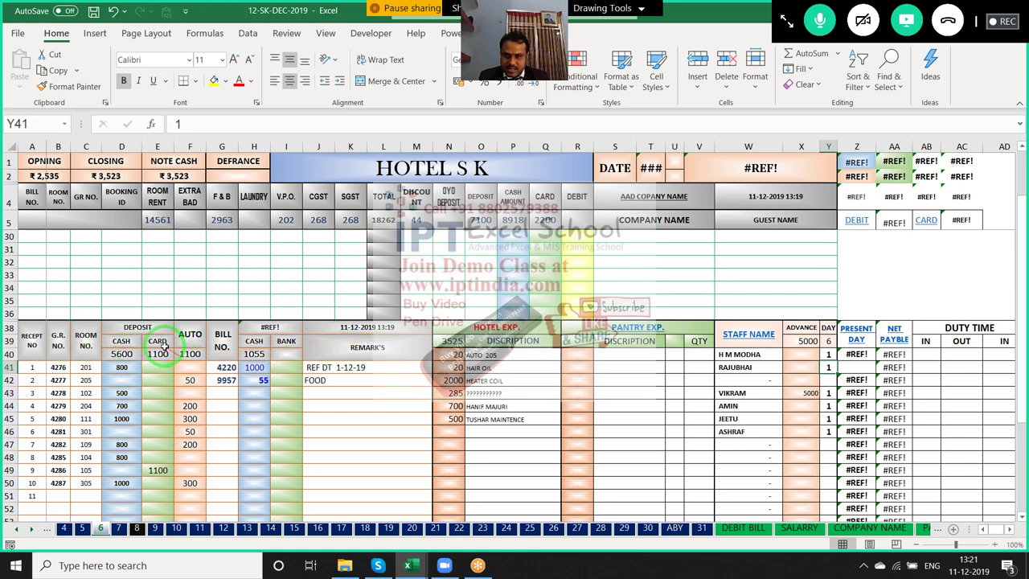
pyautogui.click(35, 346)
pyautogui.click(58, 344)
pyautogui.click(82, 346)
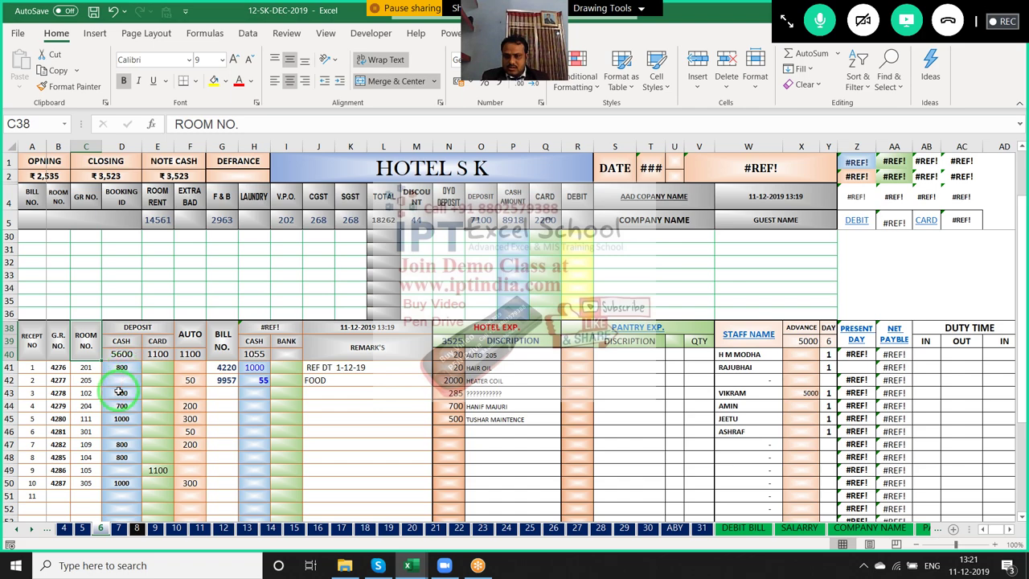
pyautogui.scroll(5, 118, 391)
pyautogui.scroll(3, 118, 389)
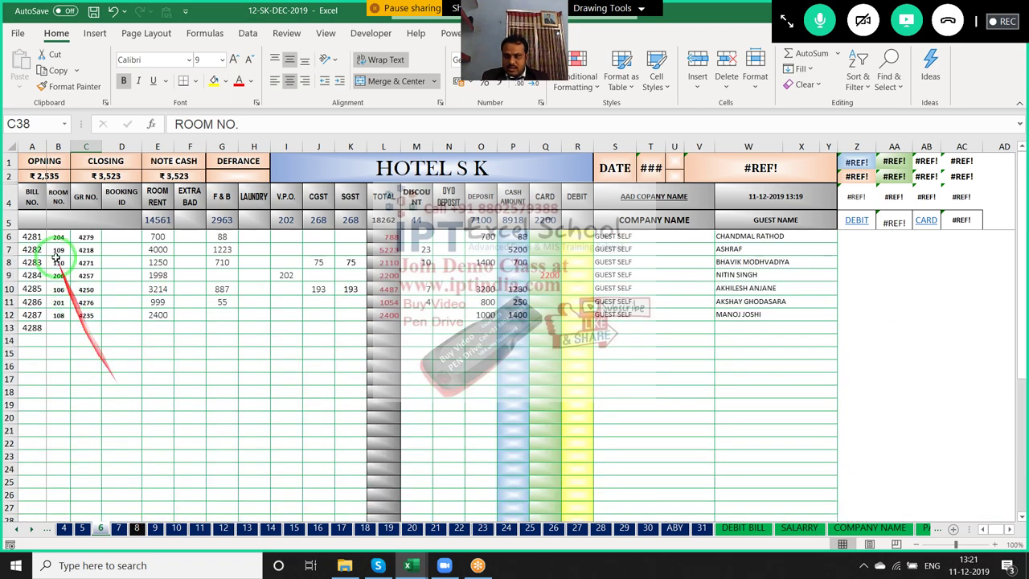
pyautogui.click(544, 237)
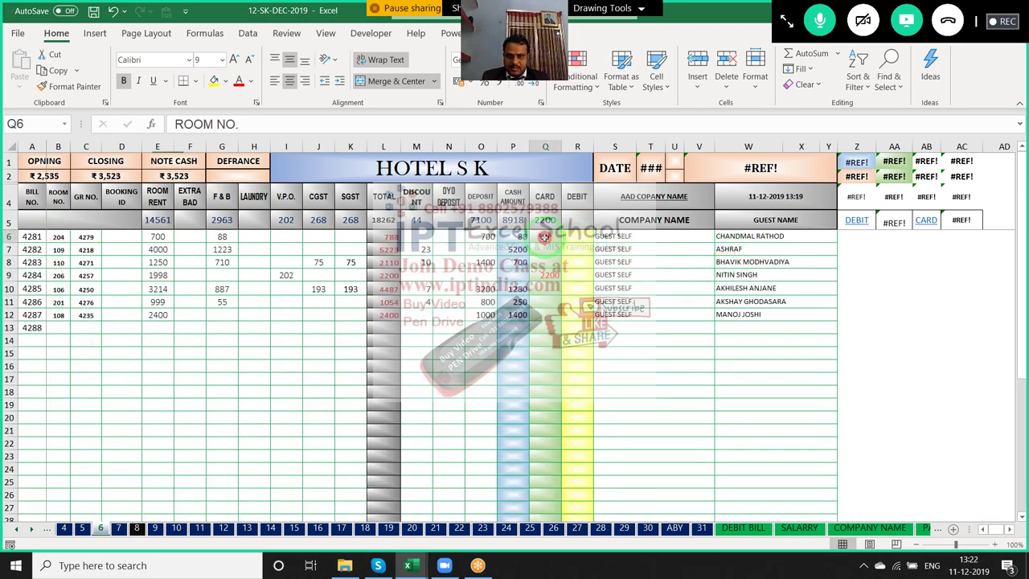
pyautogui.click(579, 238)
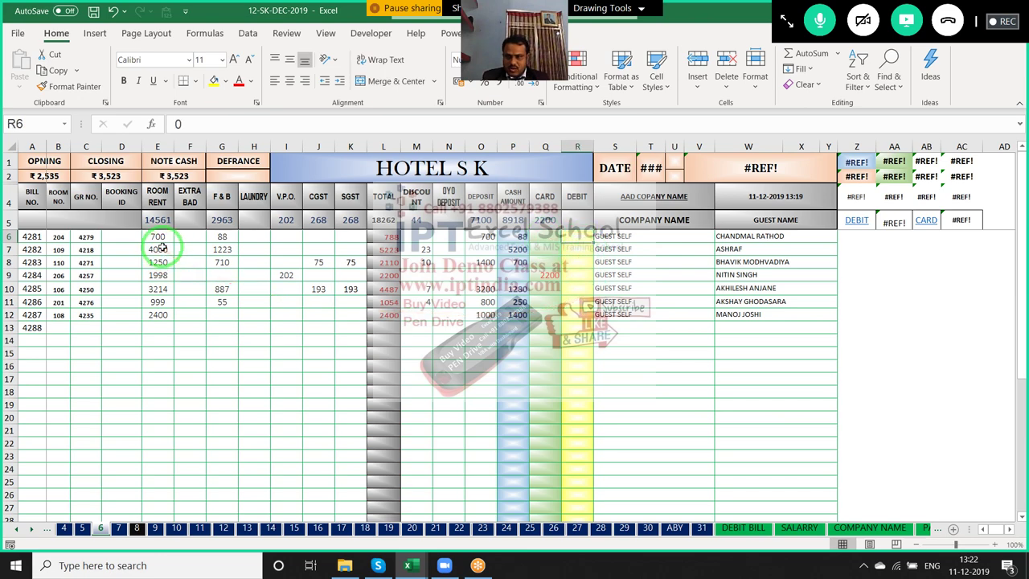
pyautogui.scroll(-5, 160, 266)
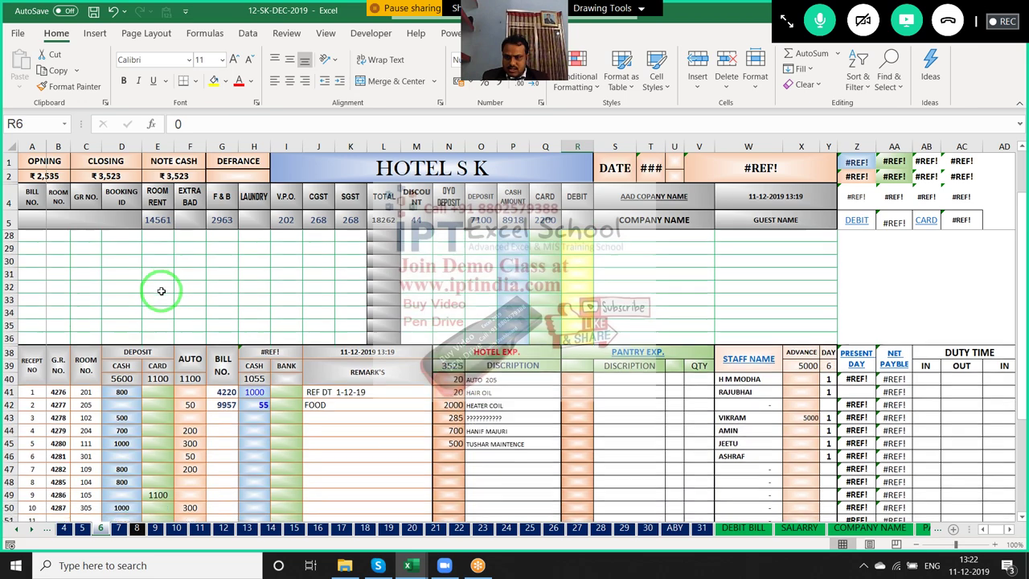
pyautogui.scroll(2, 163, 283)
pyautogui.scroll(-5, 164, 283)
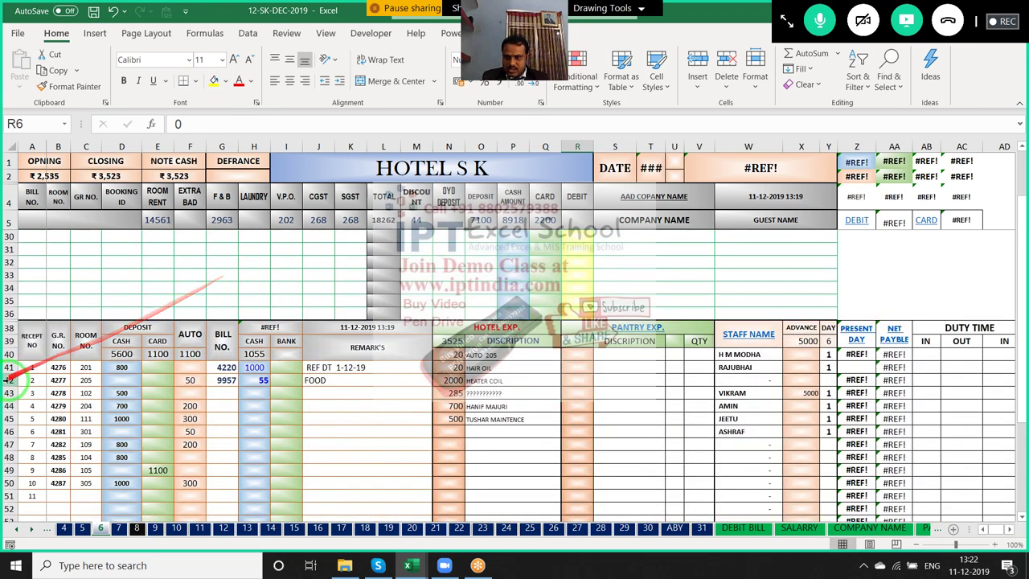
pyautogui.click(56, 369)
pyautogui.scroll(5, 64, 383)
pyautogui.scroll(3, 64, 361)
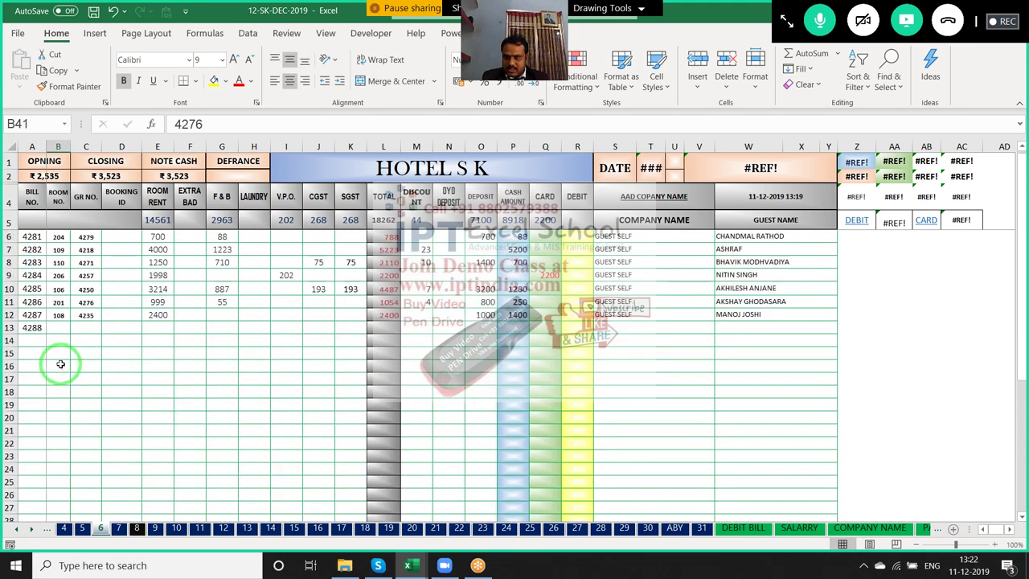
pyautogui.click(87, 239)
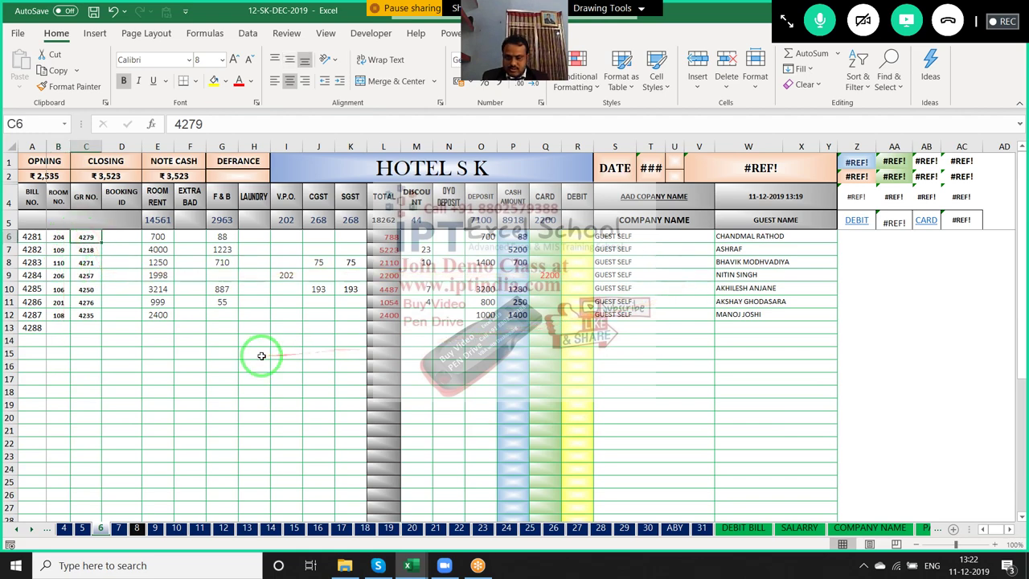
pyautogui.scroll(-5, 261, 356)
pyautogui.scroll(-1, 261, 356)
pyautogui.scroll(-1, 258, 357)
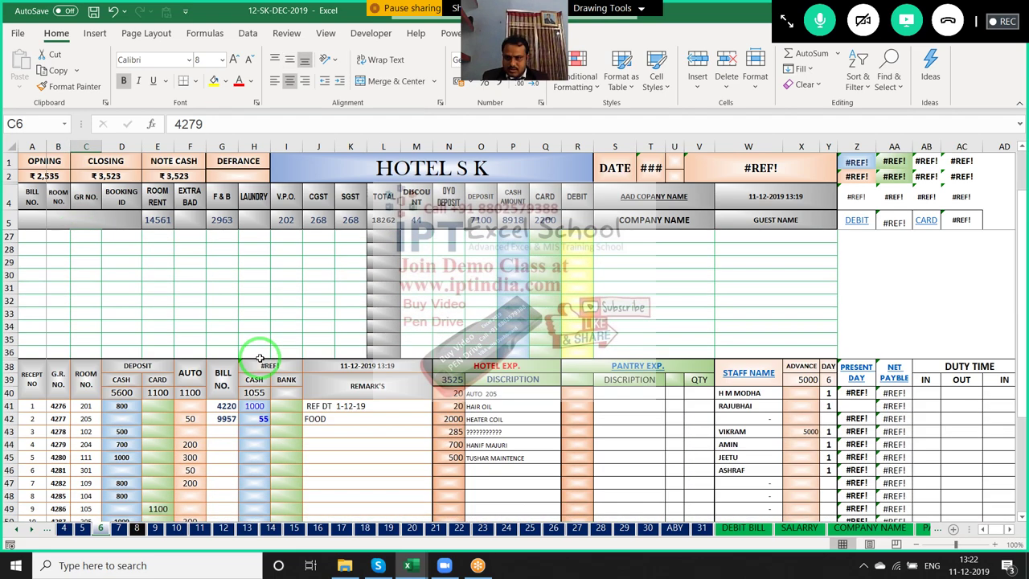
pyautogui.scroll(-1, 257, 358)
pyautogui.scroll(-1, 257, 358)
pyautogui.click(60, 329)
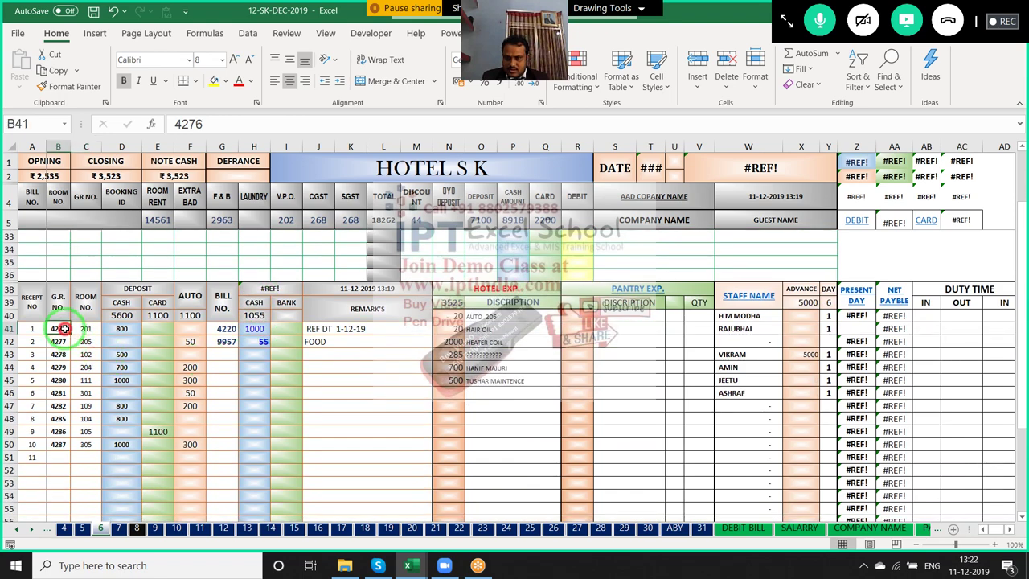
pyautogui.click(88, 340)
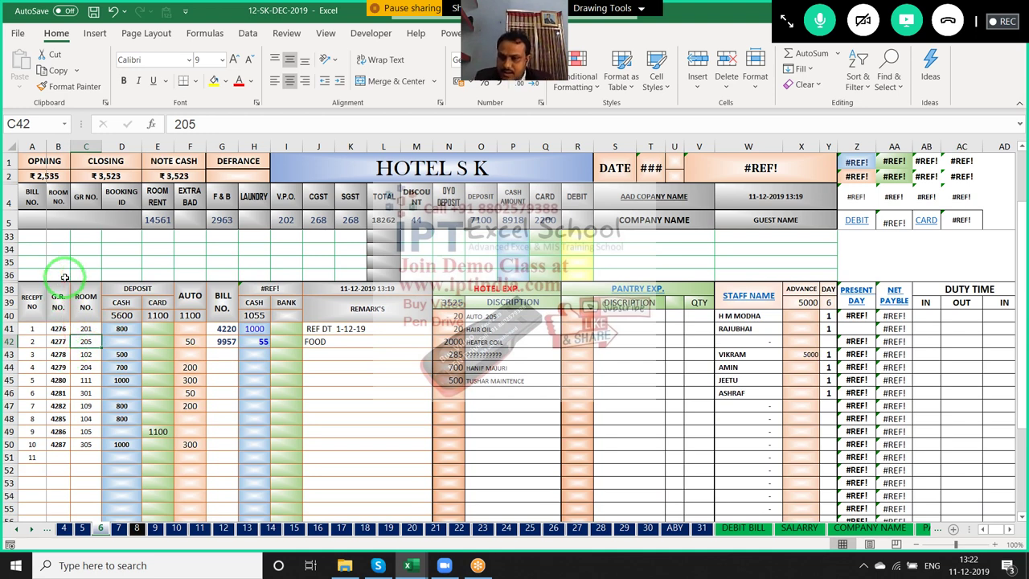
pyautogui.click(63, 325)
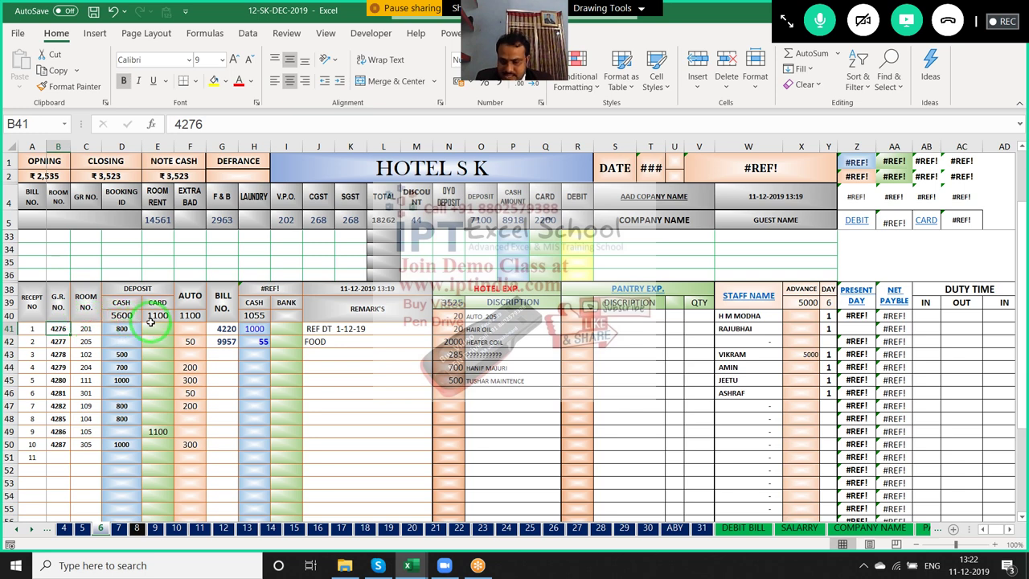
pyautogui.moveTo(268, 340); pyautogui.dragTo(235, 344)
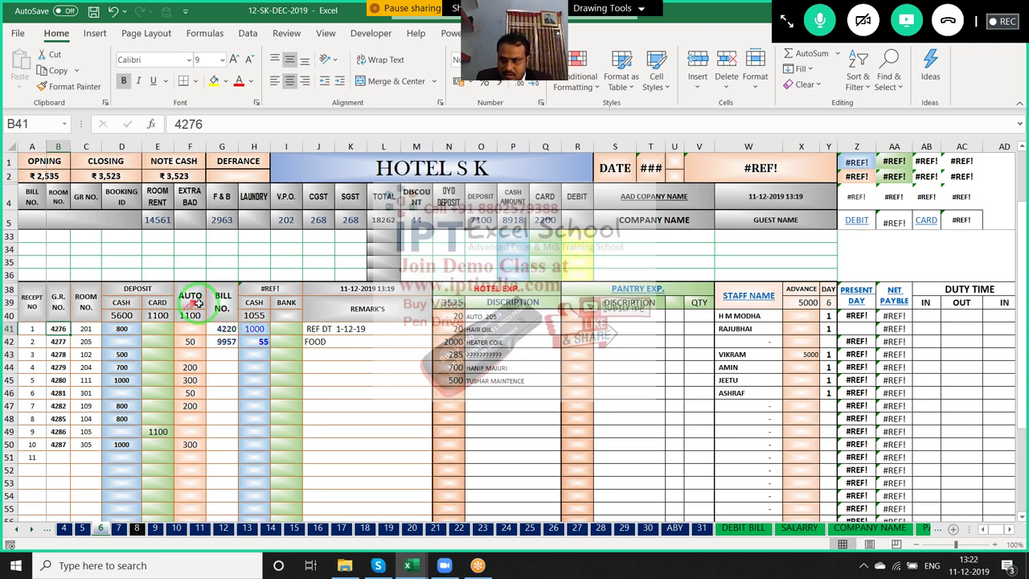
pyautogui.moveTo(24, 299); pyautogui.dragTo(122, 299)
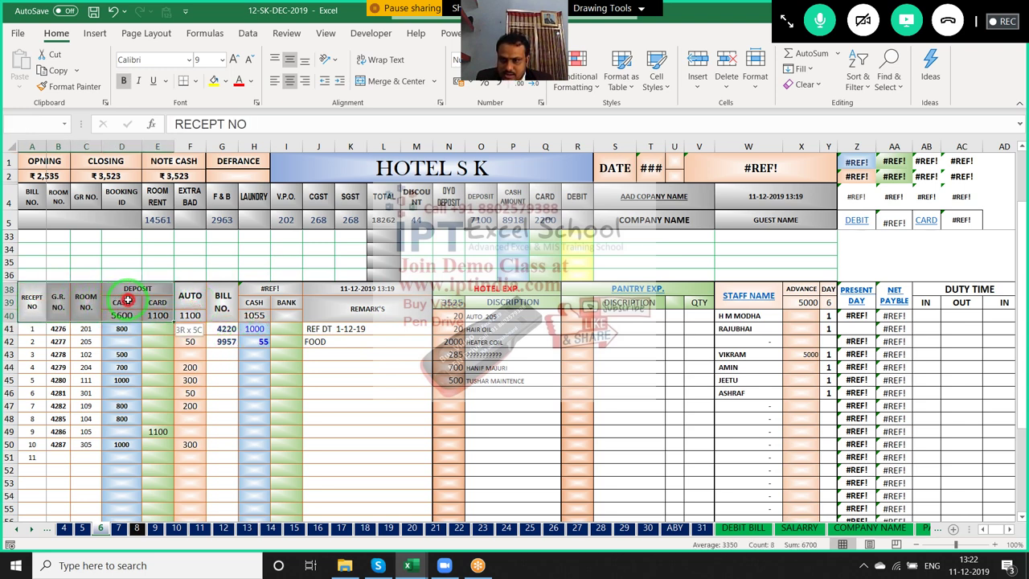
pyautogui.click(130, 312)
pyautogui.click(155, 316)
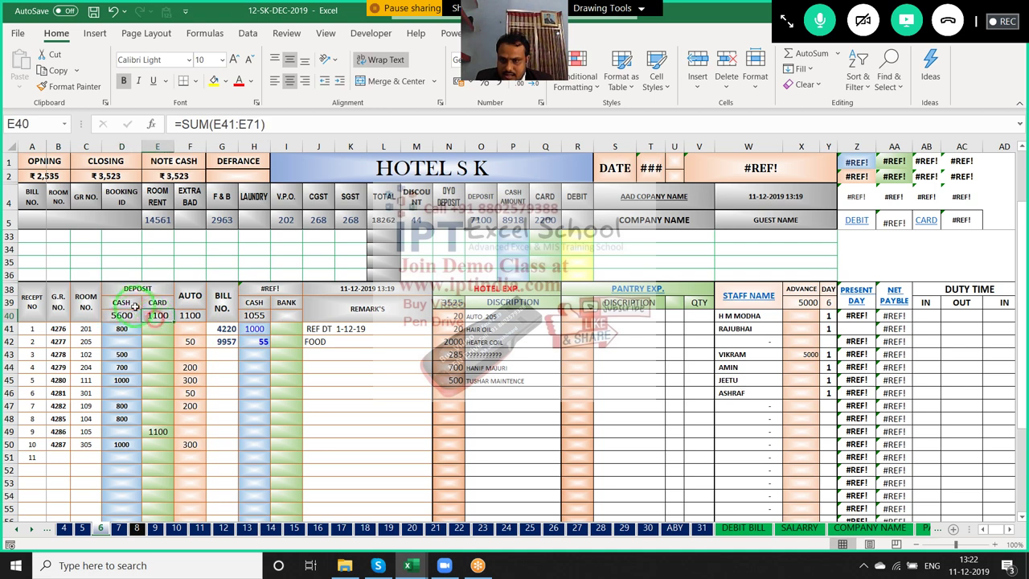
pyautogui.click(125, 301)
pyautogui.click(153, 301)
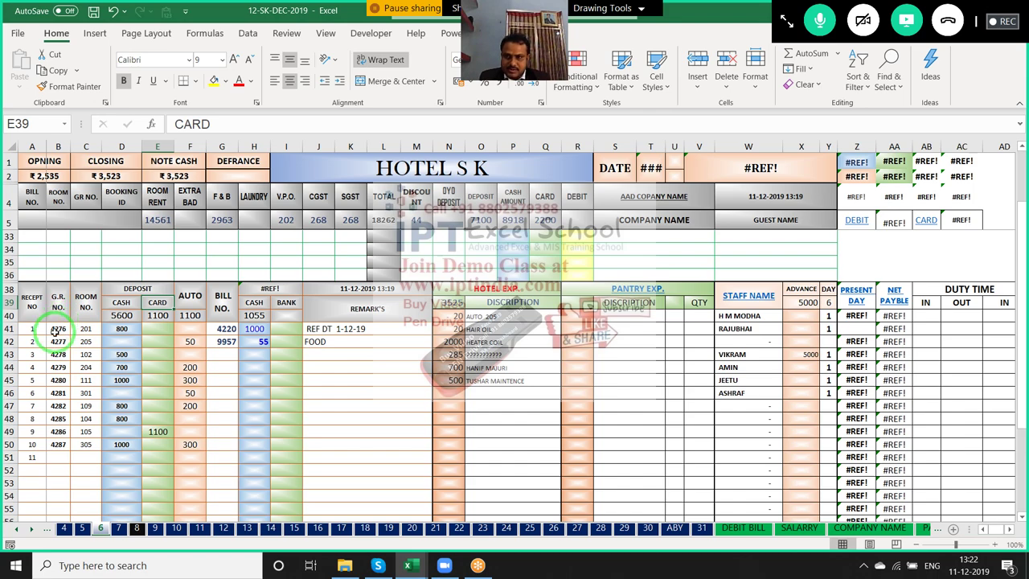
pyautogui.scroll(3, 53, 331)
pyautogui.scroll(-3, 53, 331)
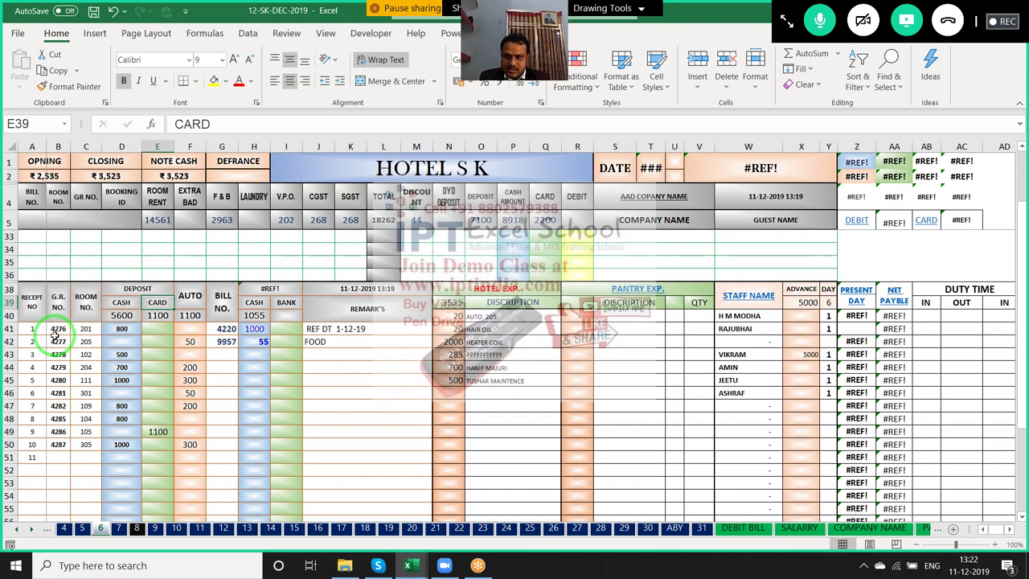
pyautogui.scroll(5, 53, 332)
pyautogui.scroll(5, 53, 331)
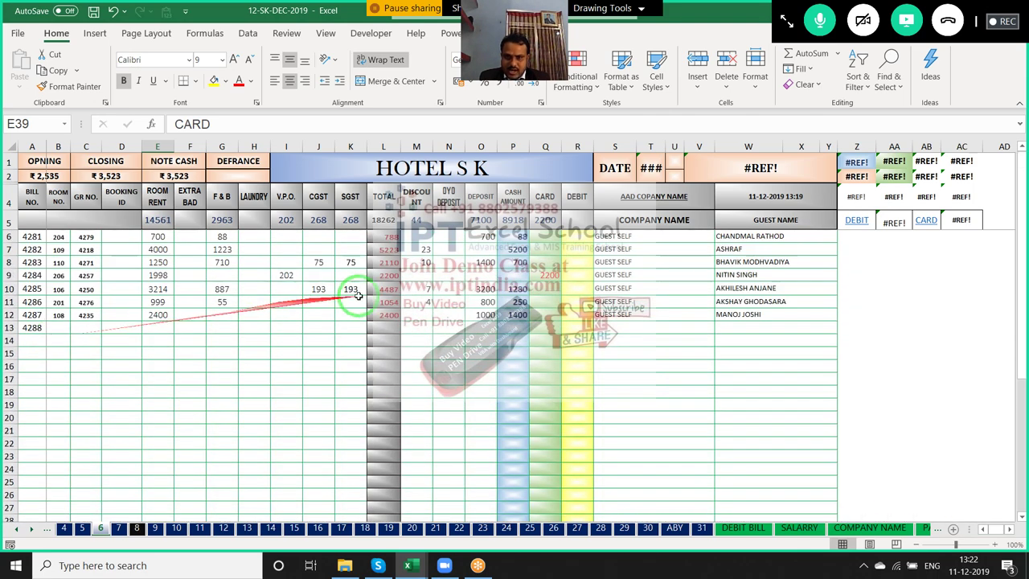
pyautogui.scroll(-5, 330, 317)
pyautogui.scroll(-2, 141, 397)
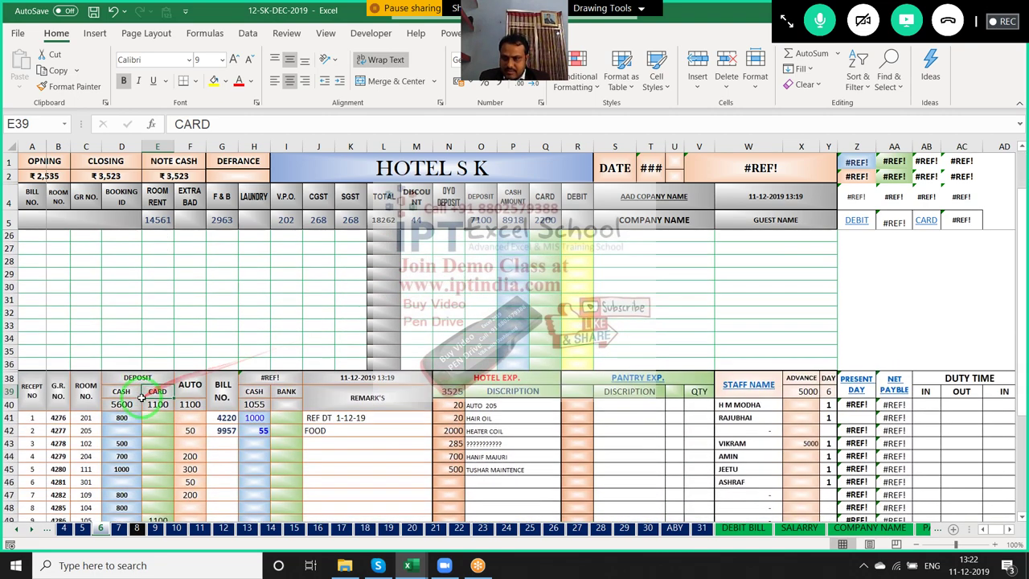
pyautogui.click(58, 406)
pyautogui.scroll(7, 173, 354)
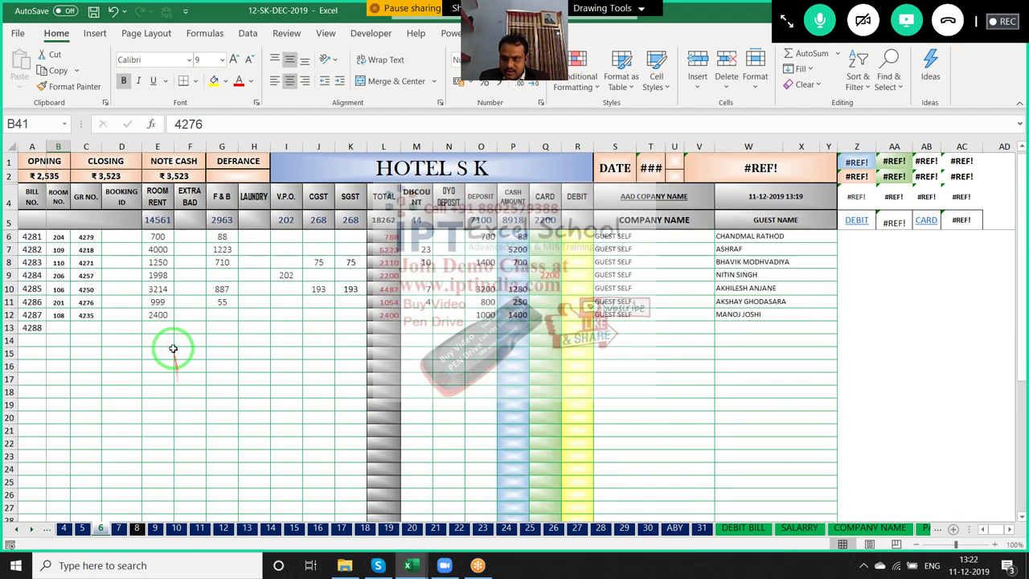
pyautogui.click(86, 236)
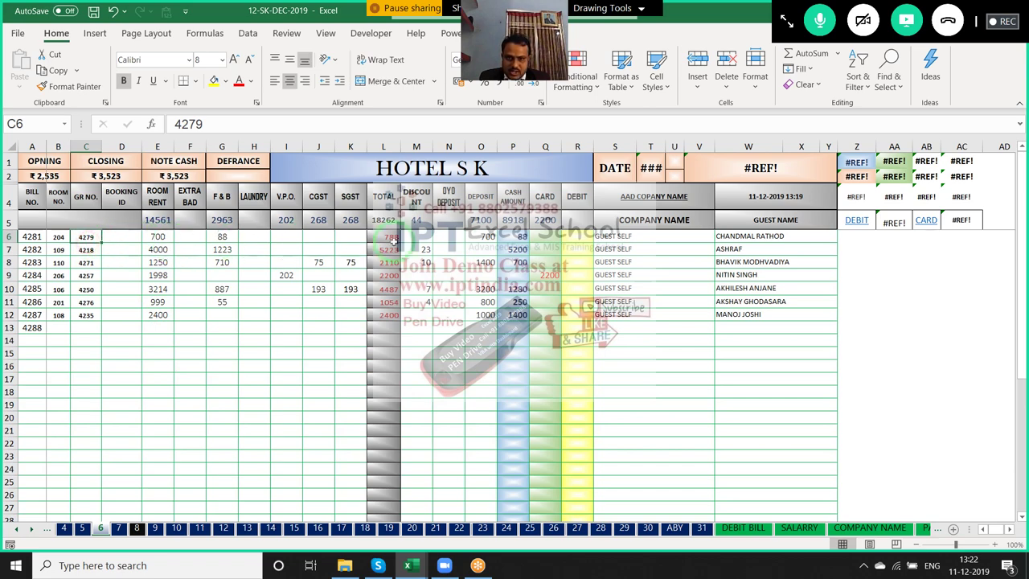
pyautogui.click(483, 236)
pyautogui.scroll(-2, 434, 289)
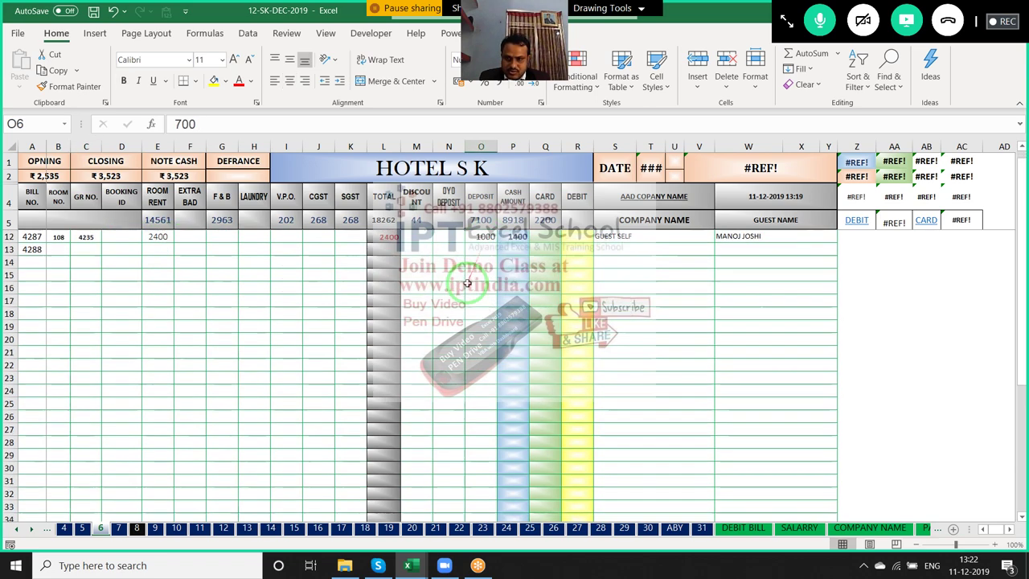
pyautogui.scroll(-4, 386, 311)
pyautogui.scroll(-1, 386, 311)
pyautogui.scroll(-1, 349, 317)
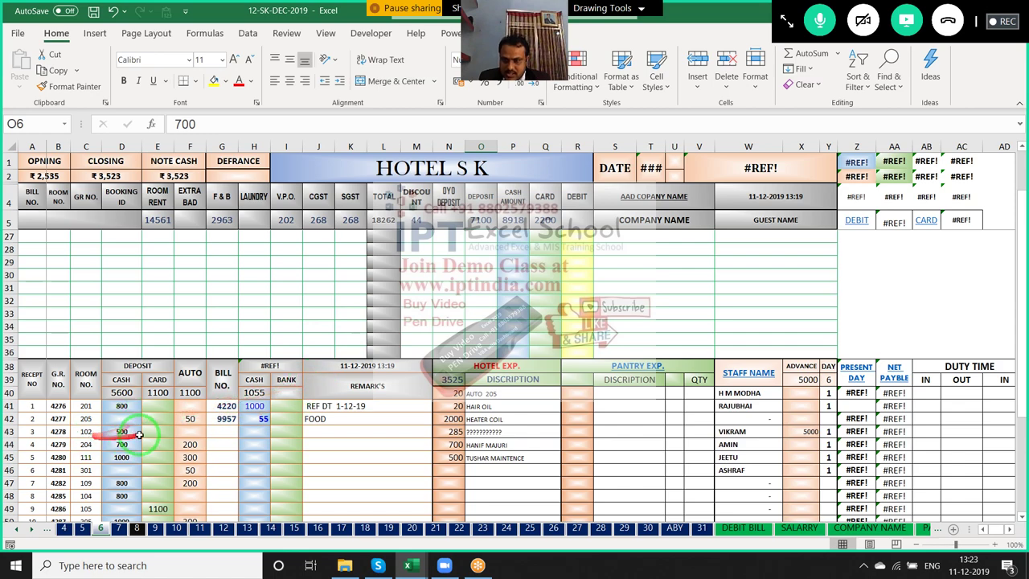
pyautogui.scroll(5, 330, 329)
pyautogui.scroll(2, 330, 329)
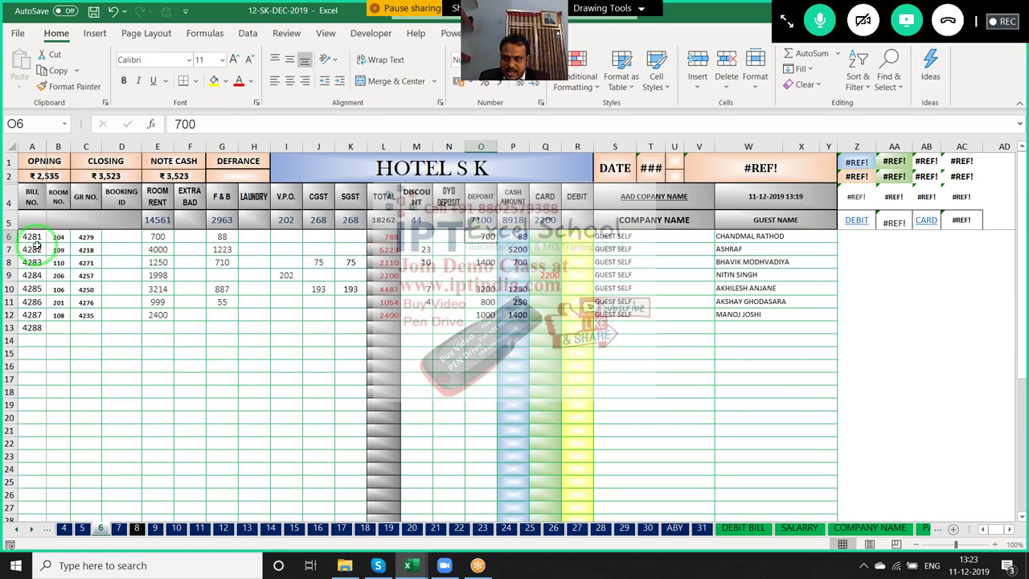
pyautogui.scroll(-5, 120, 340)
pyautogui.scroll(-2, 143, 437)
pyautogui.scroll(-1, 141, 436)
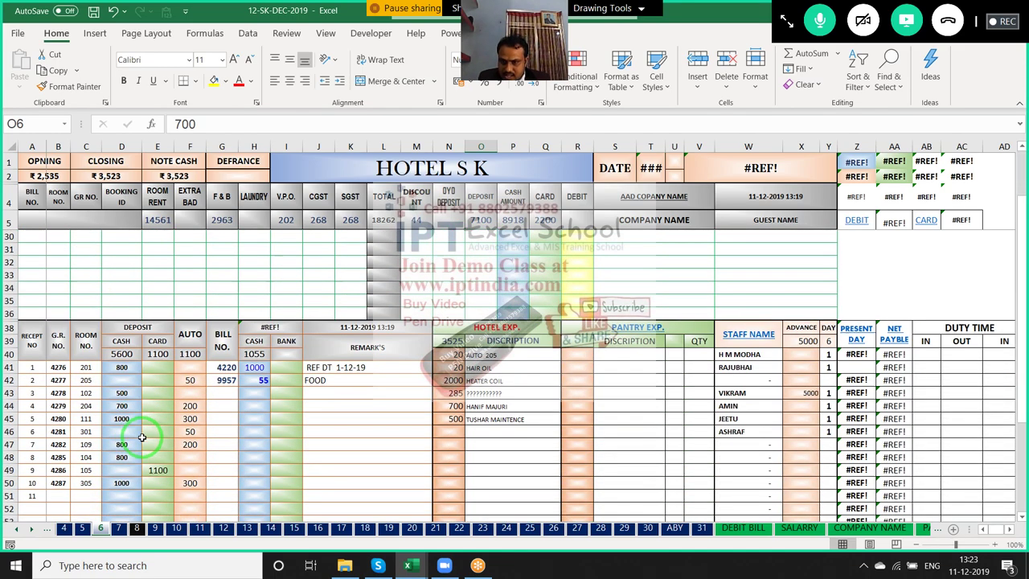
pyautogui.click(64, 433)
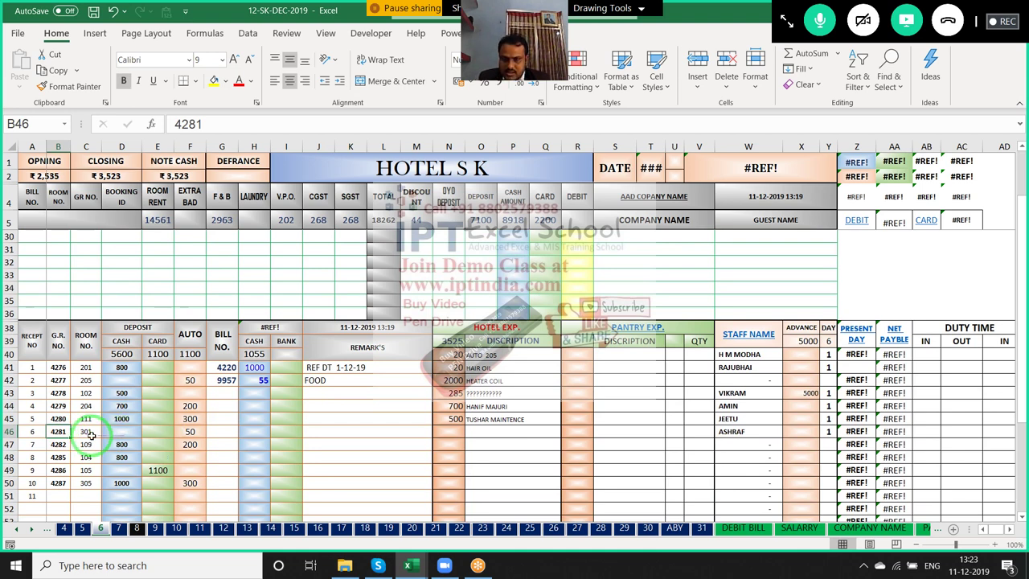
pyautogui.click(191, 433)
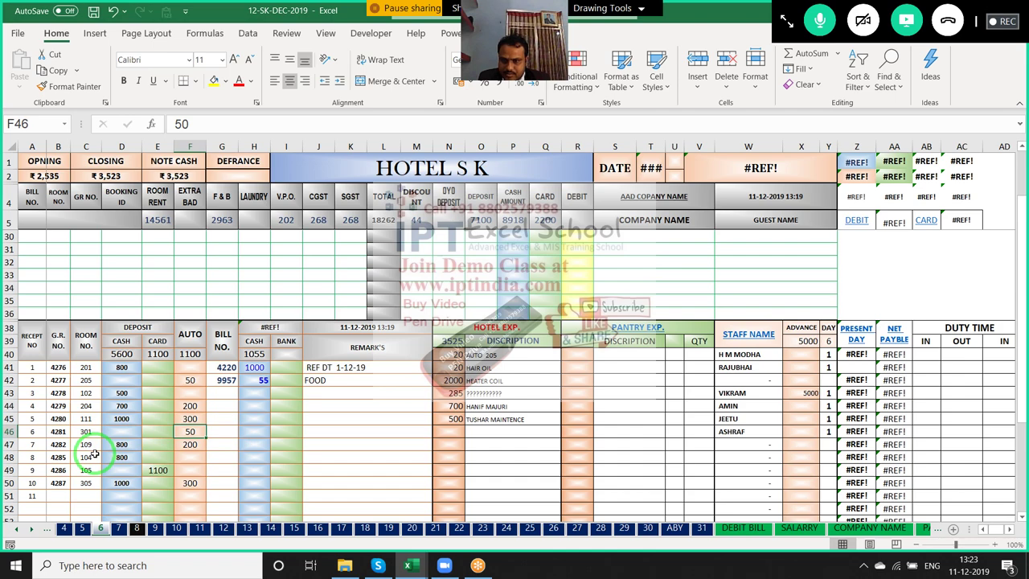
pyautogui.click(58, 367)
pyautogui.scroll(5, 137, 358)
pyautogui.scroll(3, 137, 354)
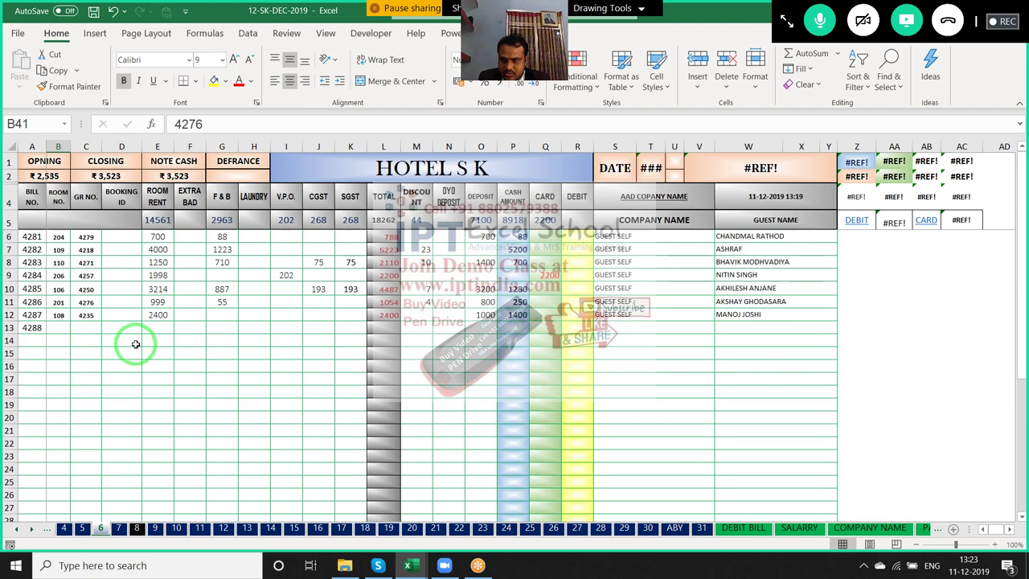
pyautogui.click(97, 300)
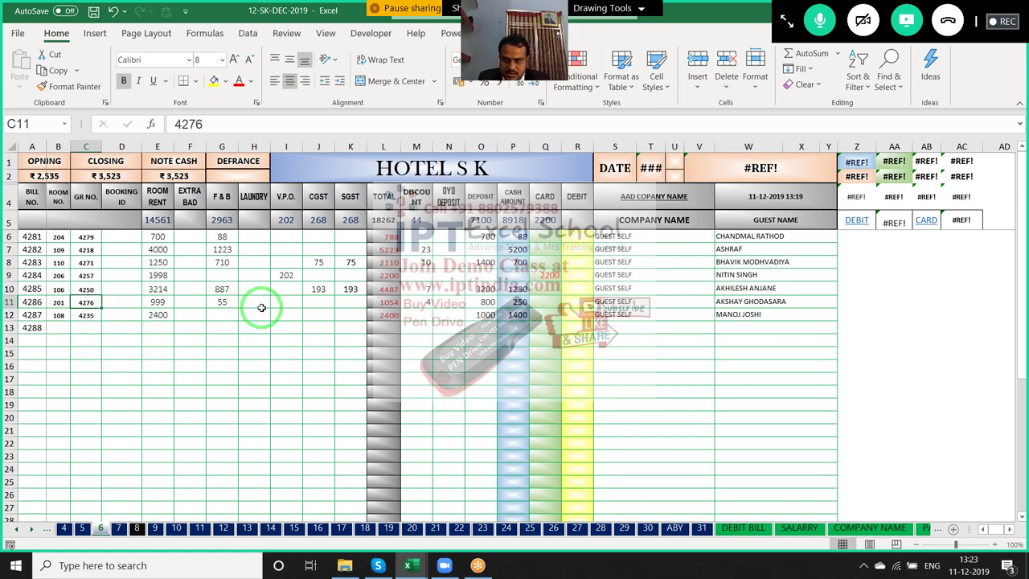
pyautogui.click(487, 302)
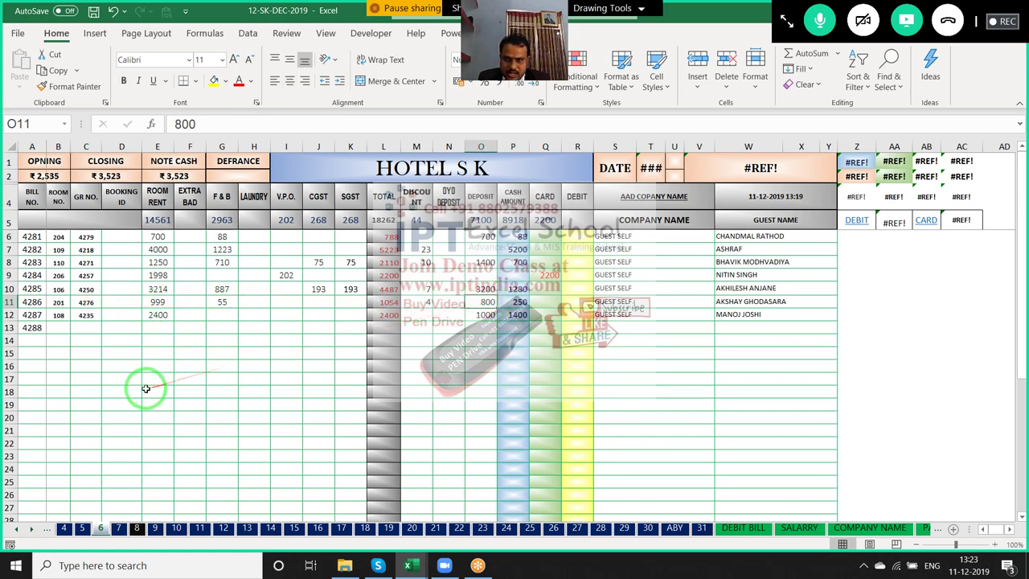
pyautogui.scroll(-5, 143, 388)
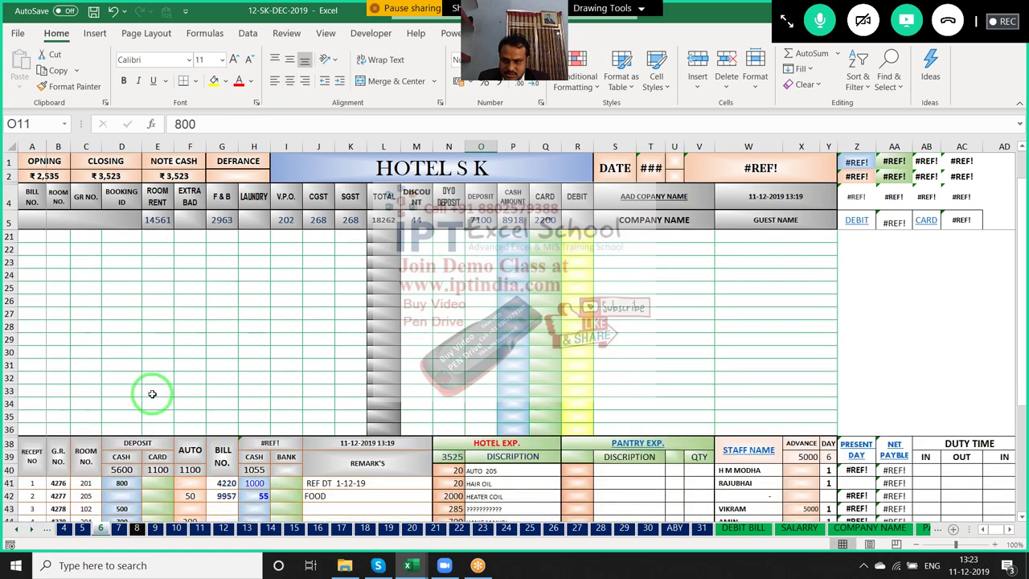
pyautogui.scroll(-1, 144, 390)
pyautogui.scroll(-2, 153, 398)
pyautogui.scroll(-2, 153, 399)
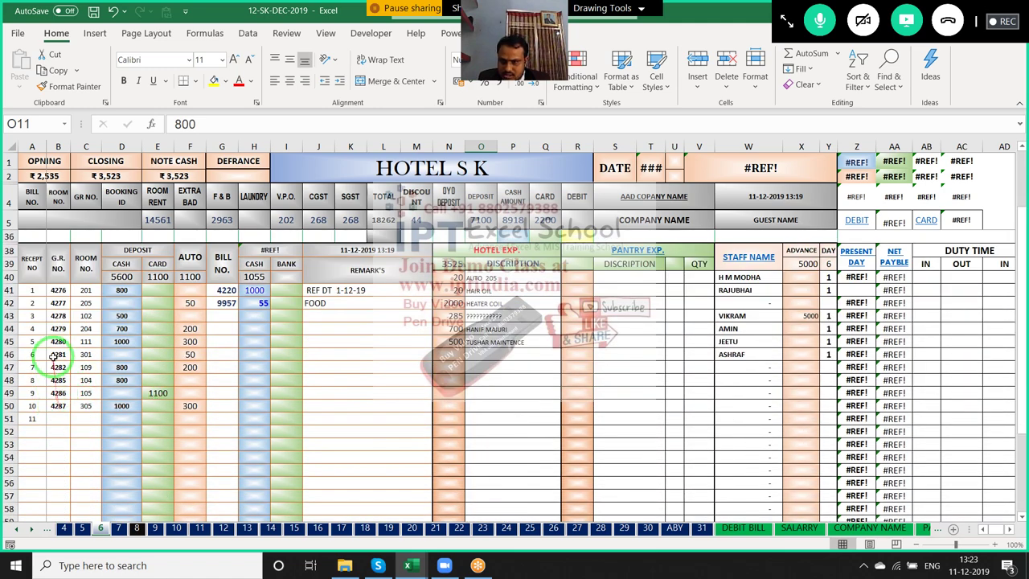
pyautogui.click(62, 294)
pyautogui.click(121, 291)
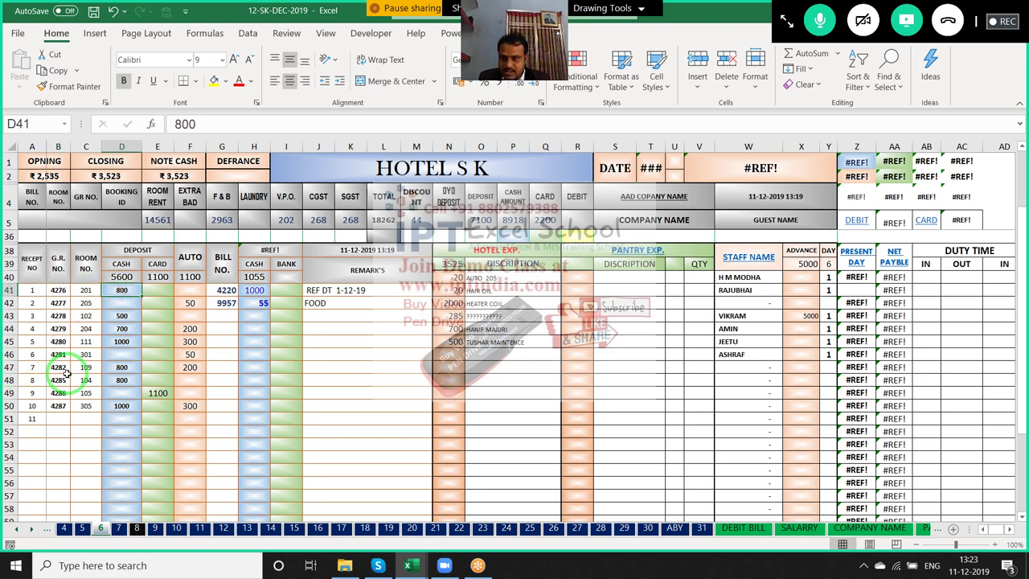
pyautogui.click(51, 291)
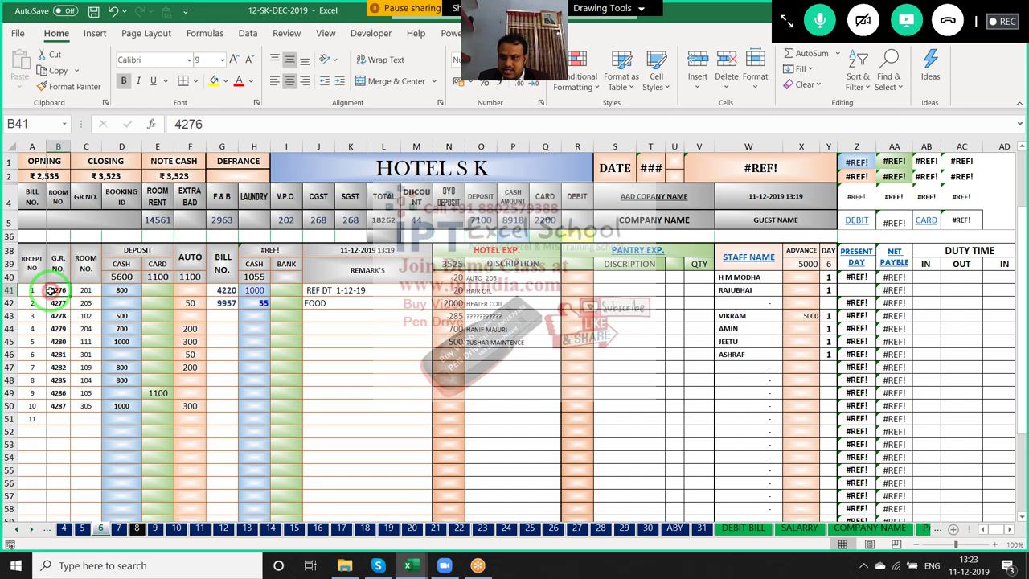
pyautogui.click(121, 290)
pyautogui.scroll(4, 104, 314)
pyautogui.scroll(3, 111, 314)
pyautogui.scroll(3, 110, 315)
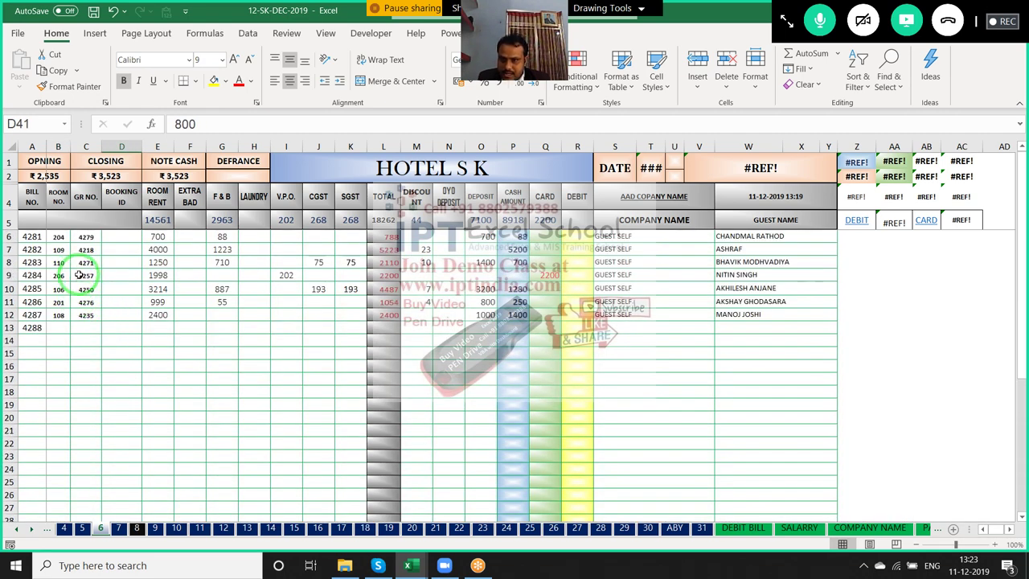
pyautogui.click(85, 301)
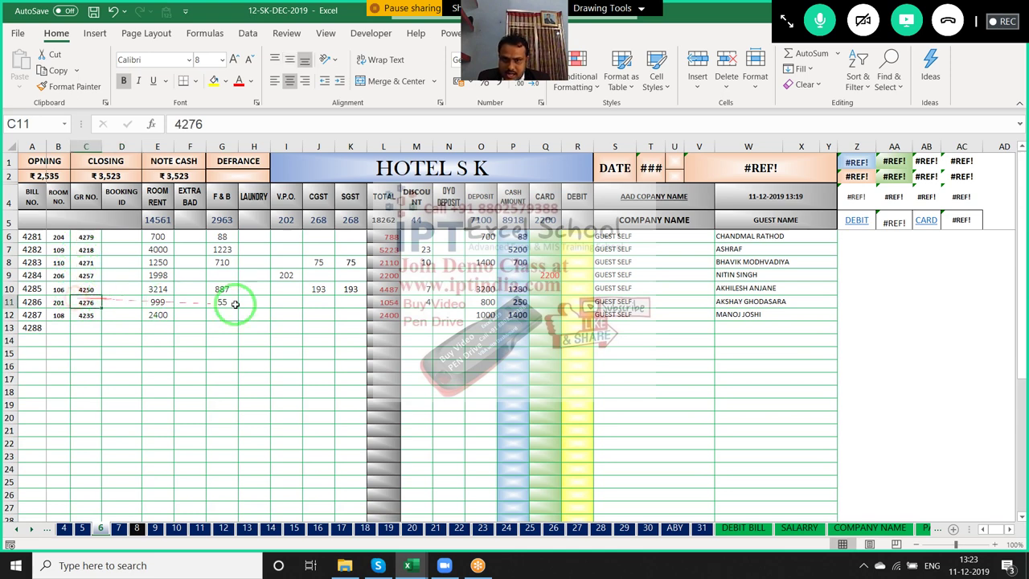
pyautogui.click(478, 303)
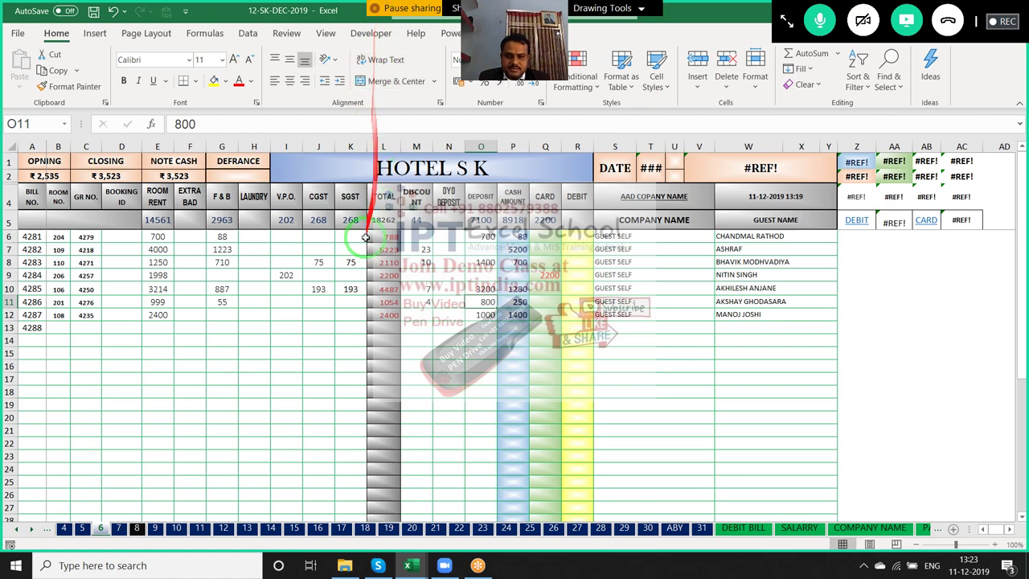
pyautogui.scroll(-7, 297, 310)
pyautogui.scroll(-2, 298, 309)
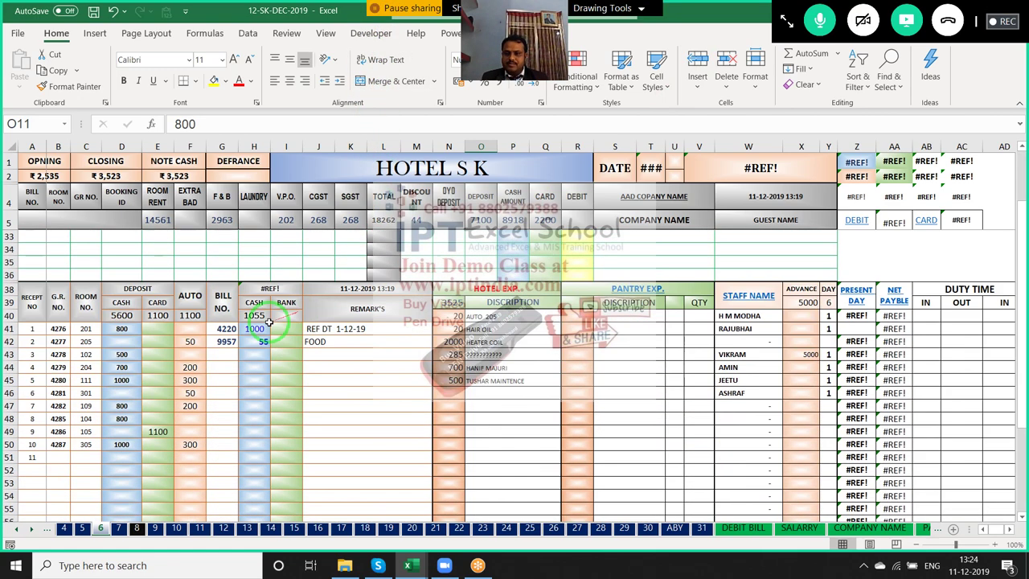
# Switch to Book3 and check the check-out bill's deposit of 800 on the Billing sheet
pyautogui.hotkey('alt', 'Tab')
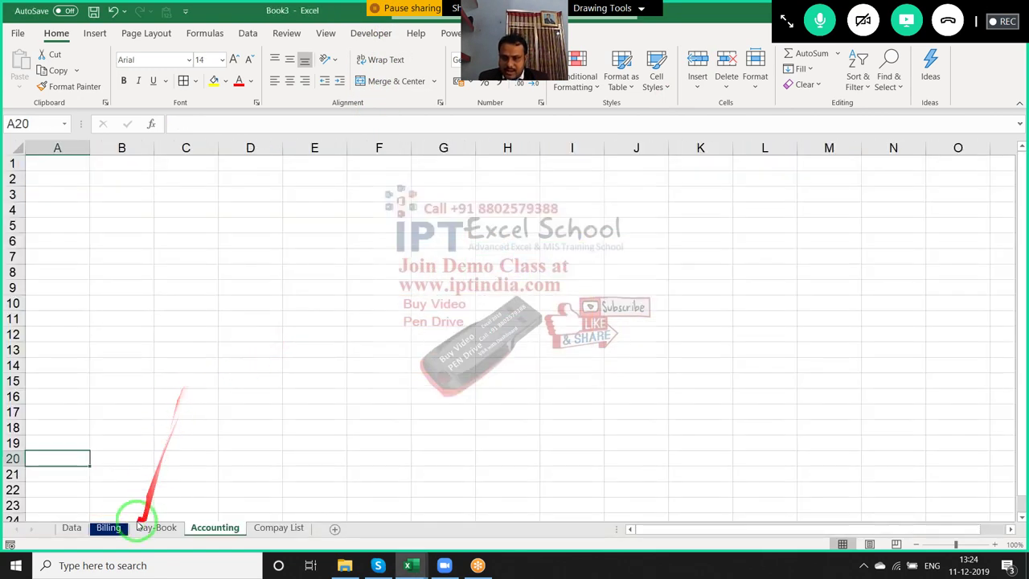
pyautogui.click(109, 529)
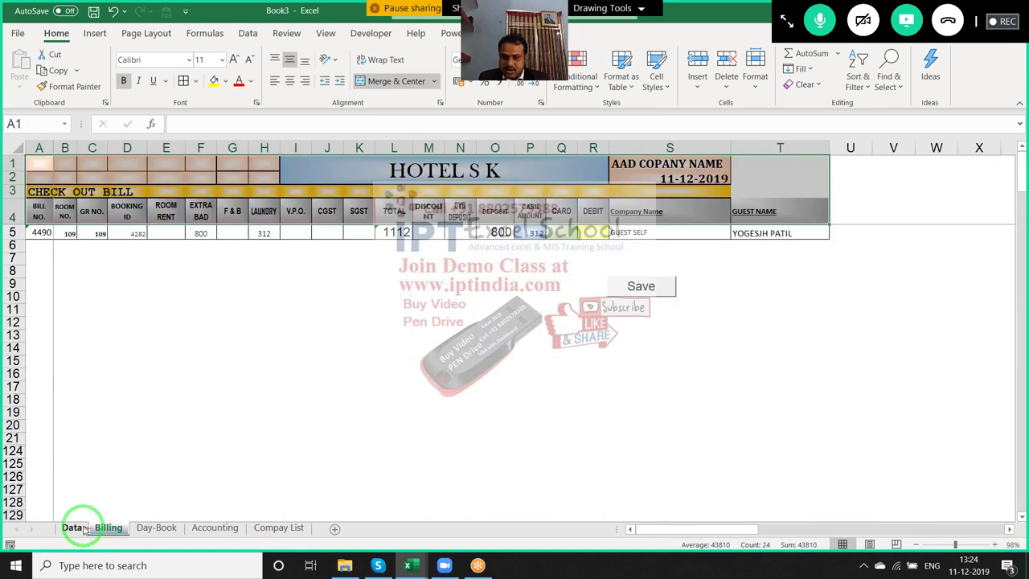
pyautogui.click(299, 270)
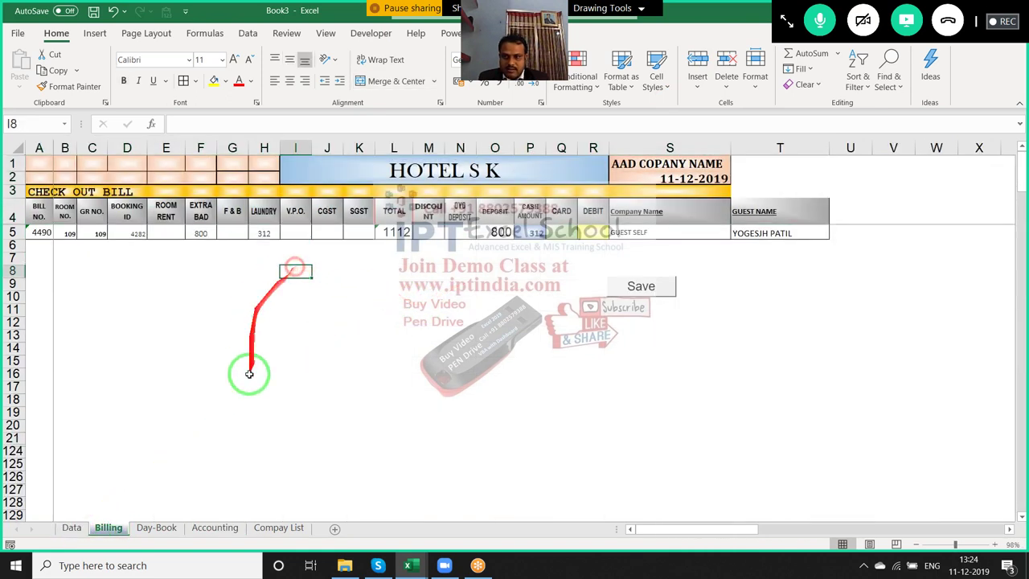
pyautogui.click(498, 232)
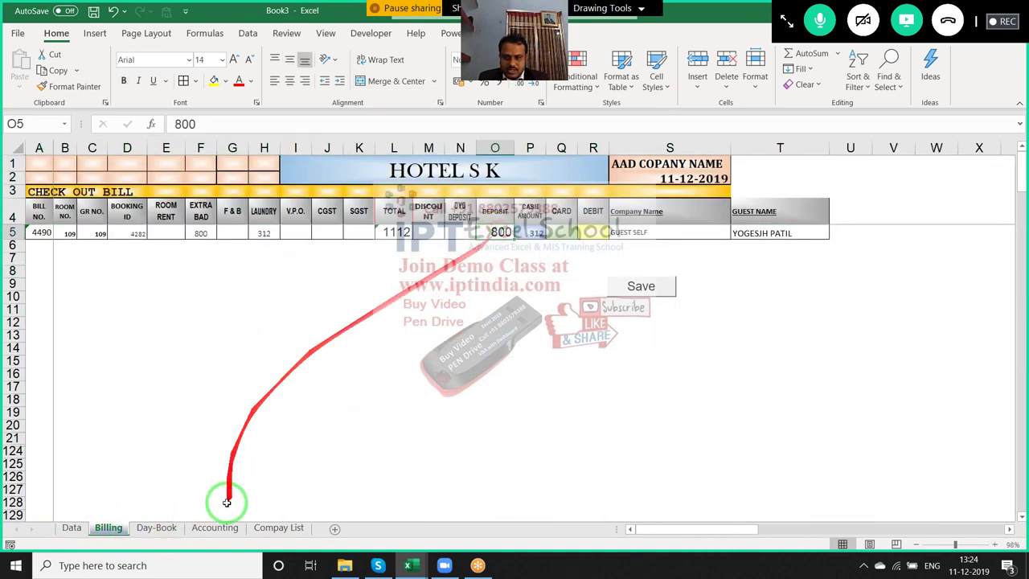
# Insert a new blank Sheet7 and move it next to the Billing sheet
pyautogui.click(171, 528)
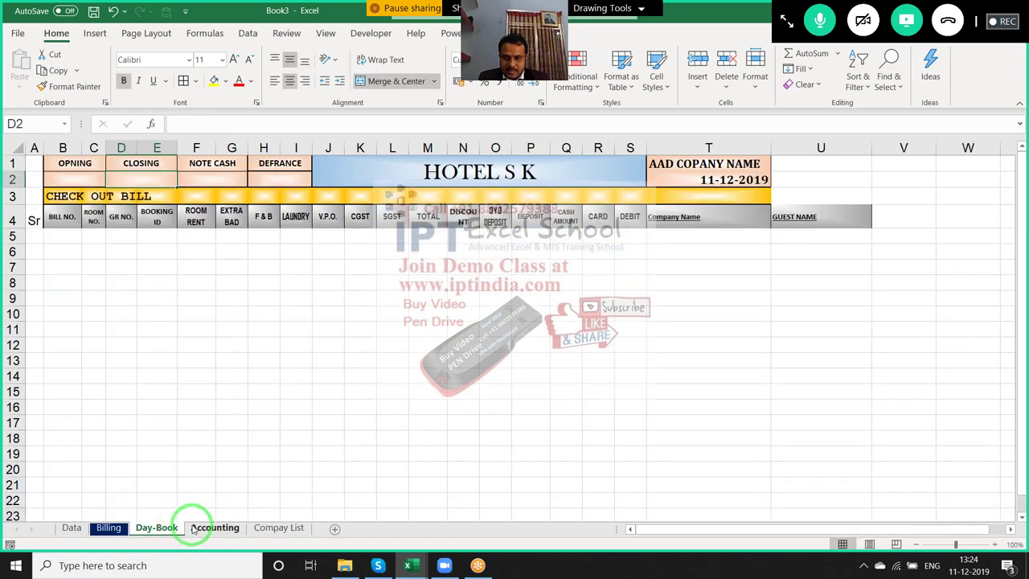
pyautogui.click(335, 528)
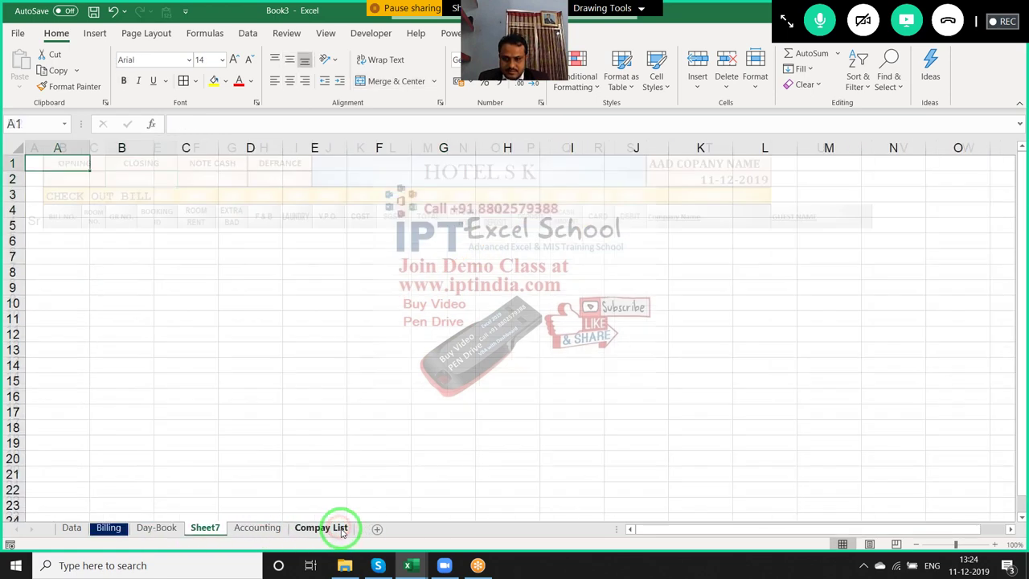
pyautogui.moveTo(203, 528); pyautogui.dragTo(159, 524)
# Rename the Sheet7 tab to 'Diposit', then return to the 12-SK-DEC-2019 HOTEL S K workbook
pyautogui.click(151, 528)
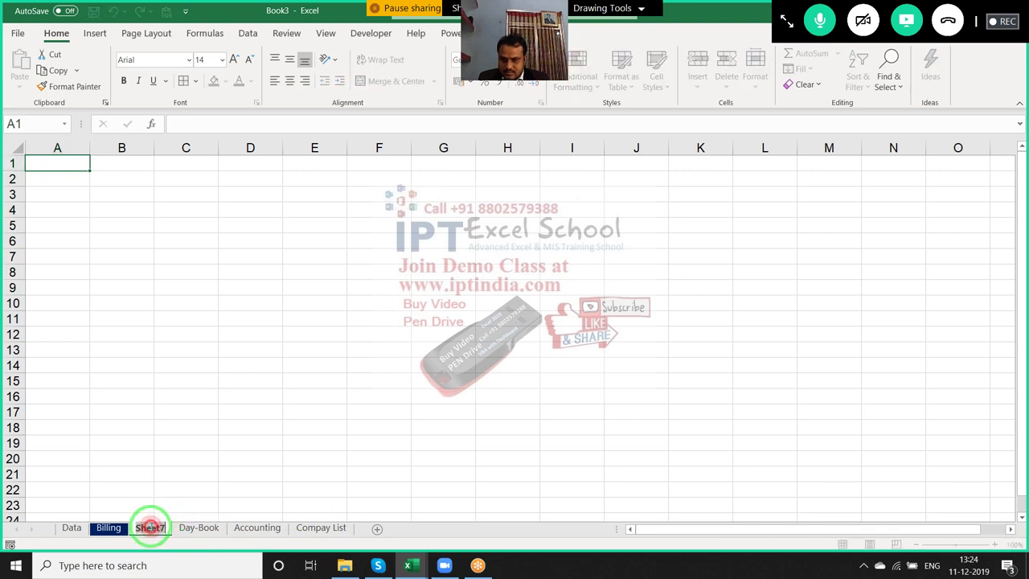
pyautogui.click(151, 521)
pyautogui.write('Dipo')
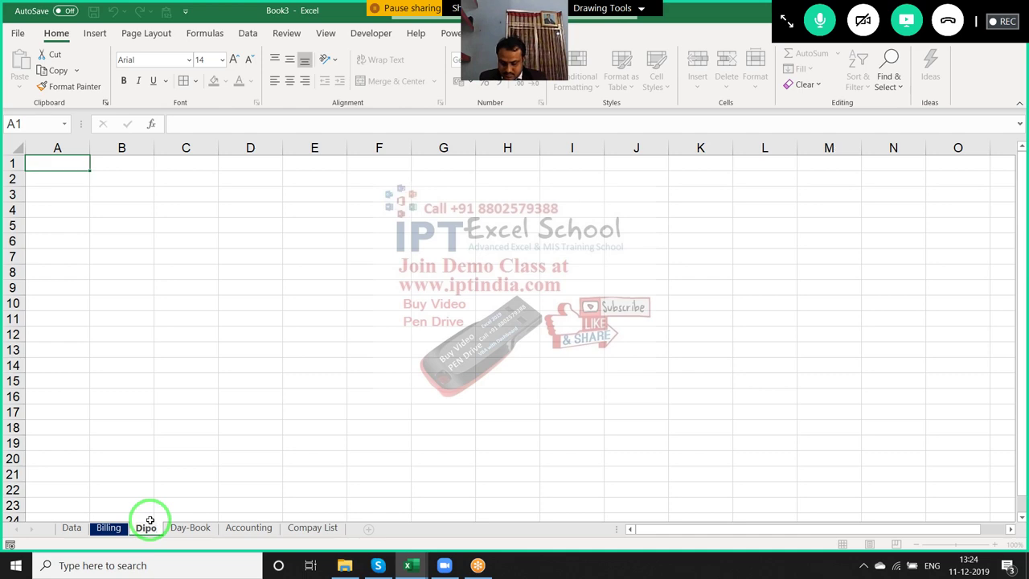
pyautogui.write('sit')
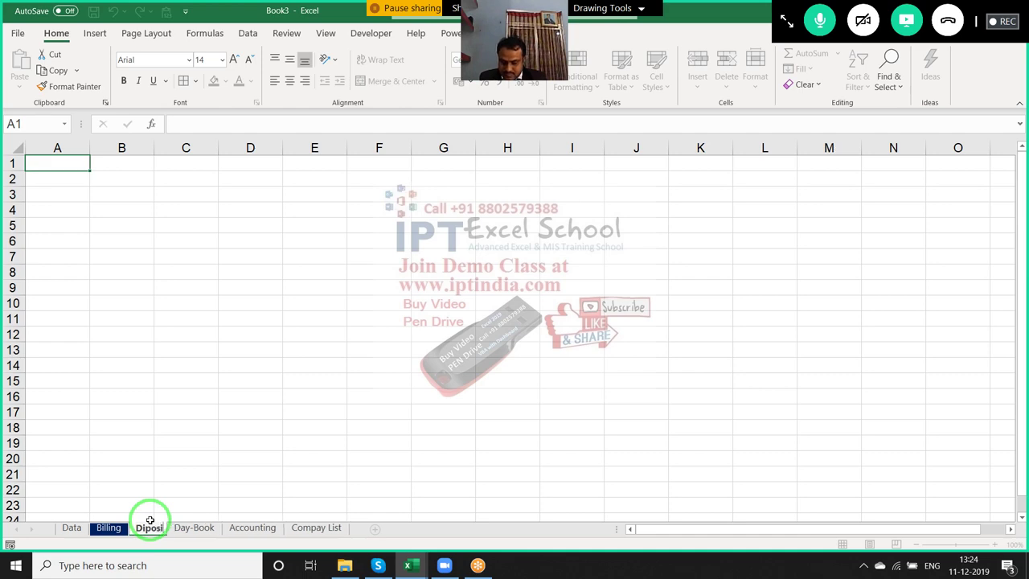
pyautogui.press('Return')
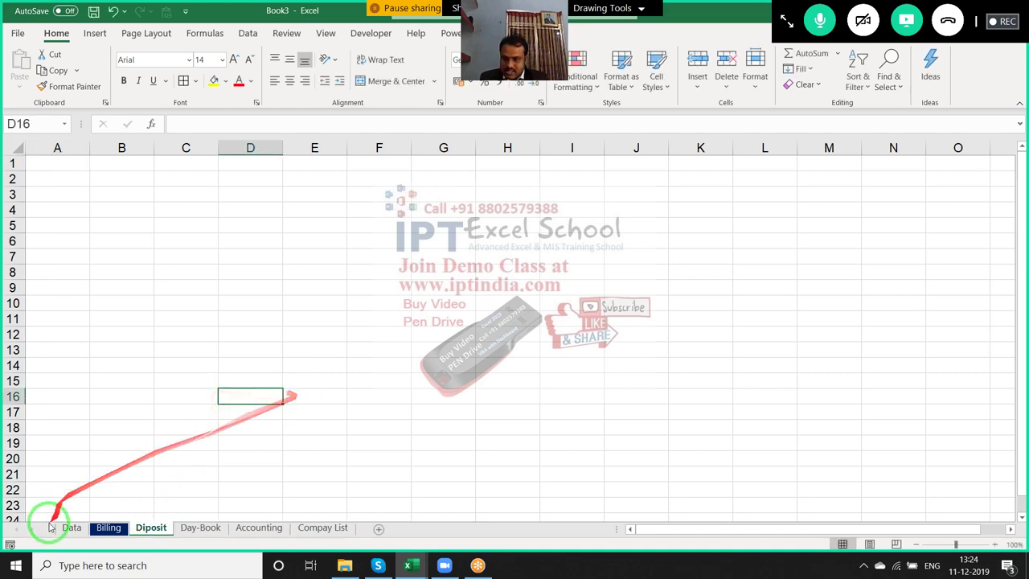
pyautogui.hotkey('ctrl', 'Tab')
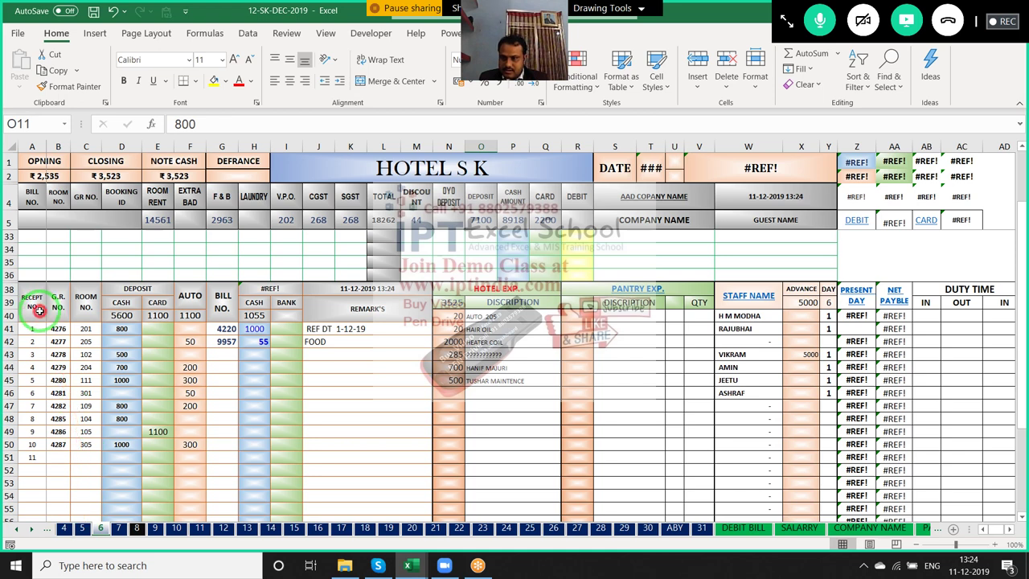
# Copy the RECEPT NO header from A38 of HOTEL S K into Diposit cell A1
pyautogui.click(37, 308)
pyautogui.moveTo(37, 309); pyautogui.dragTo(131, 123)
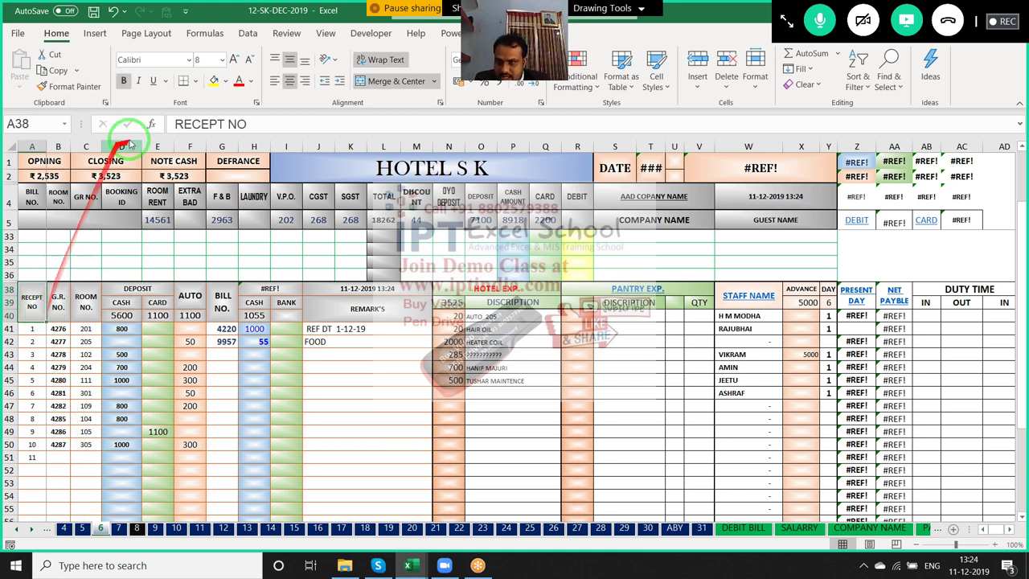
pyautogui.press('Escape')
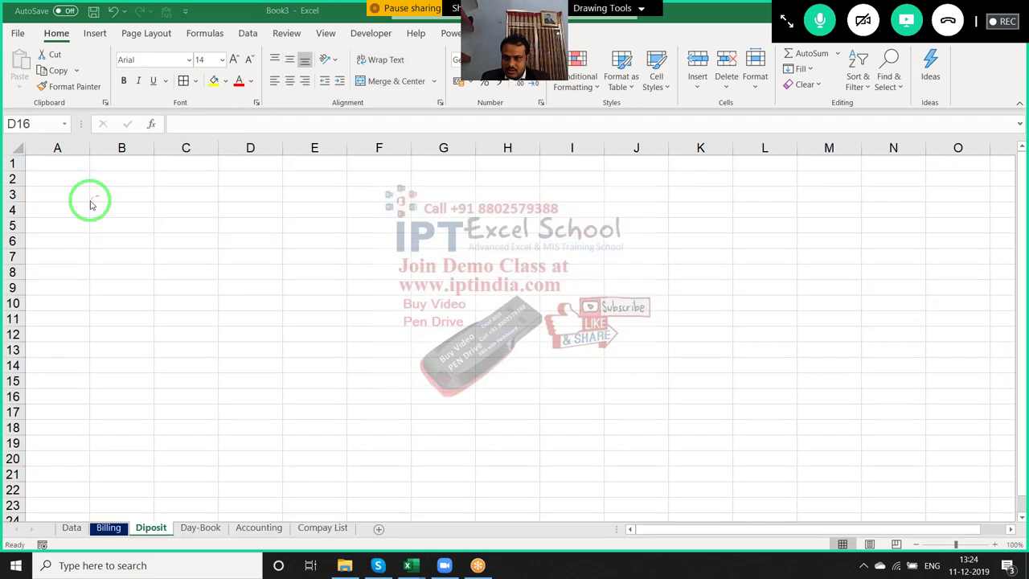
pyautogui.hotkey('ctrl', 'Tab')
pyautogui.moveTo(86, 200); pyautogui.dragTo(60, 161)
pyautogui.click(45, 162)
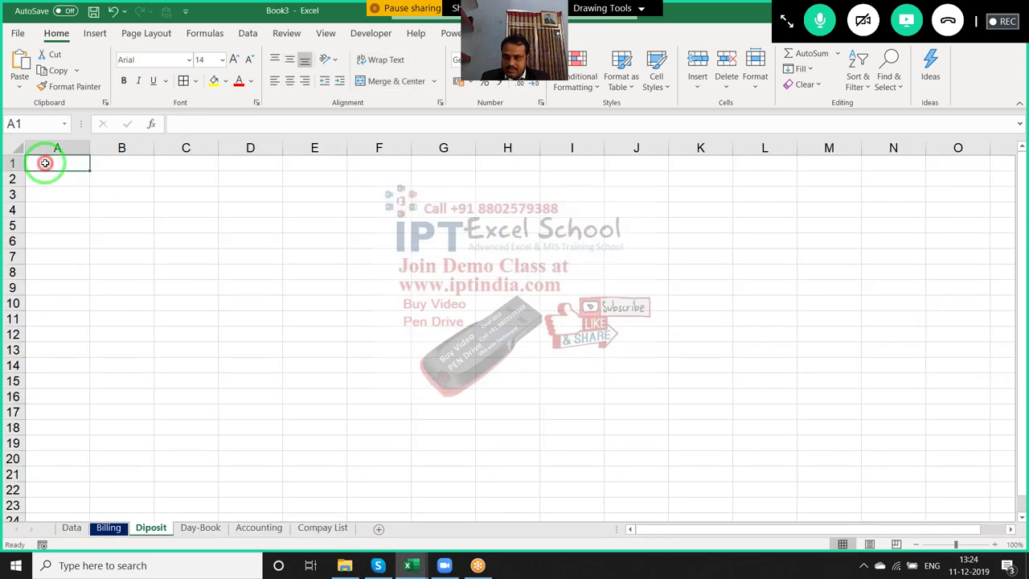
pyautogui.write('RECEPT NO')
pyautogui.hotkey('ctrl', 'Tab')
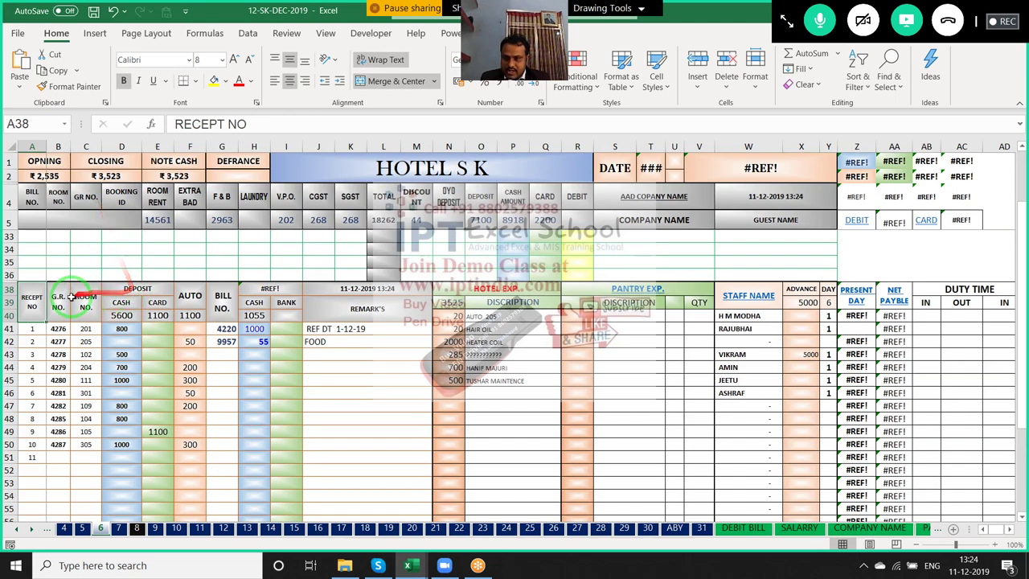
# Copy the G.R. NO. header from HOTEL S K into Diposit cell B1
pyautogui.moveTo(54, 297); pyautogui.dragTo(178, 200)
pyautogui.click(150, 124)
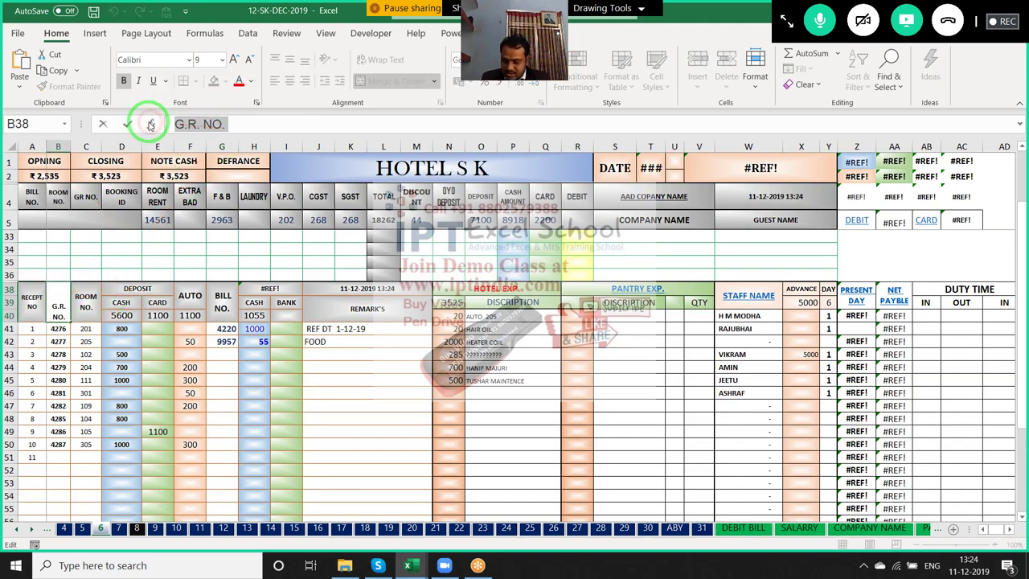
pyautogui.hotkey('ctrl', 'c')
pyautogui.hotkey('ctrl', 'Tab')
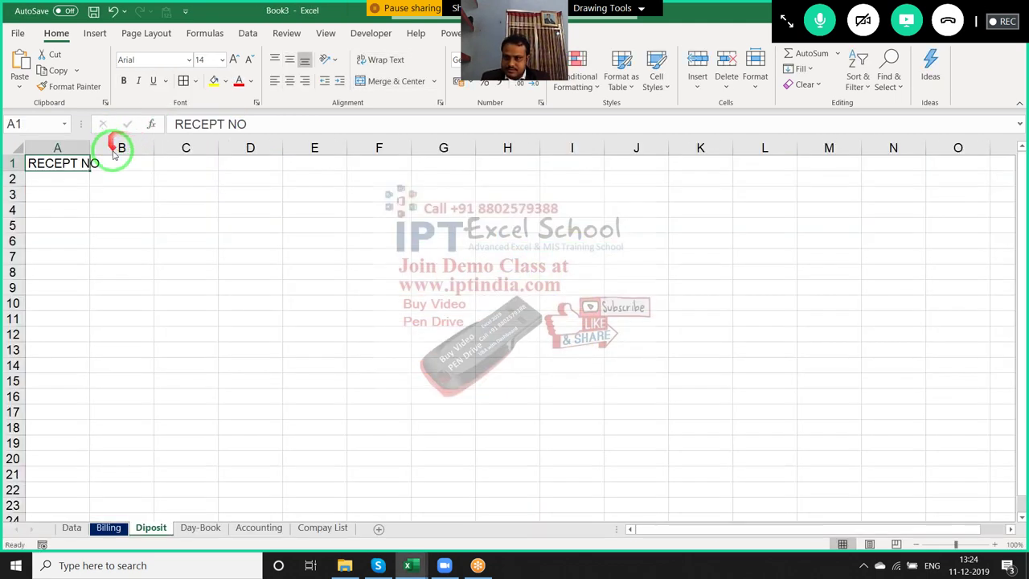
pyautogui.click(115, 147)
pyautogui.click(114, 162)
pyautogui.hotkey('ctrl', 'v')
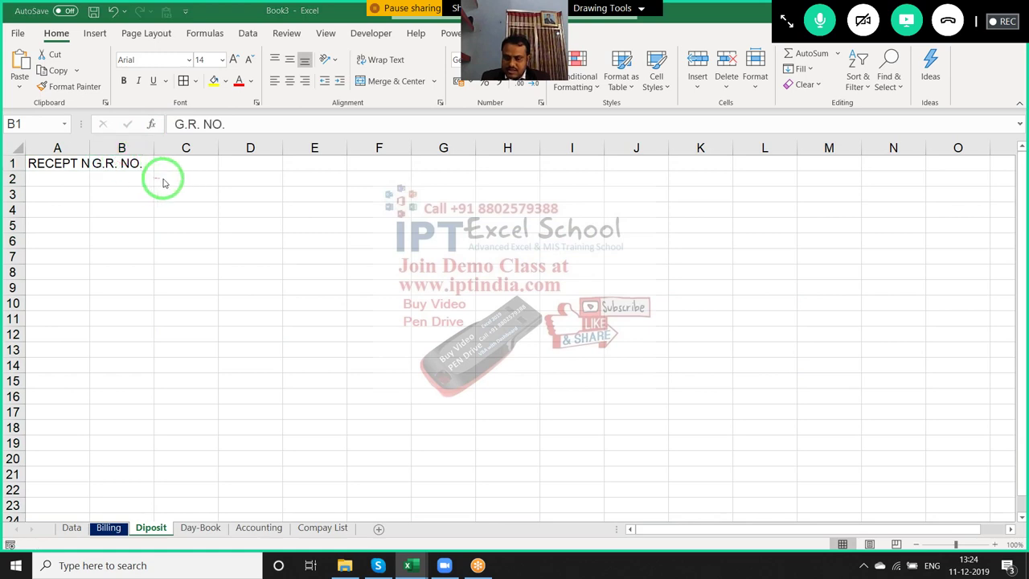
pyautogui.hotkey('ctrl', 'Tab')
# Copy the ROOM NO. header from C38 of HOTEL S K into Diposit cell C1
pyautogui.moveTo(185, 209); pyautogui.dragTo(145, 323)
pyautogui.click(85, 298)
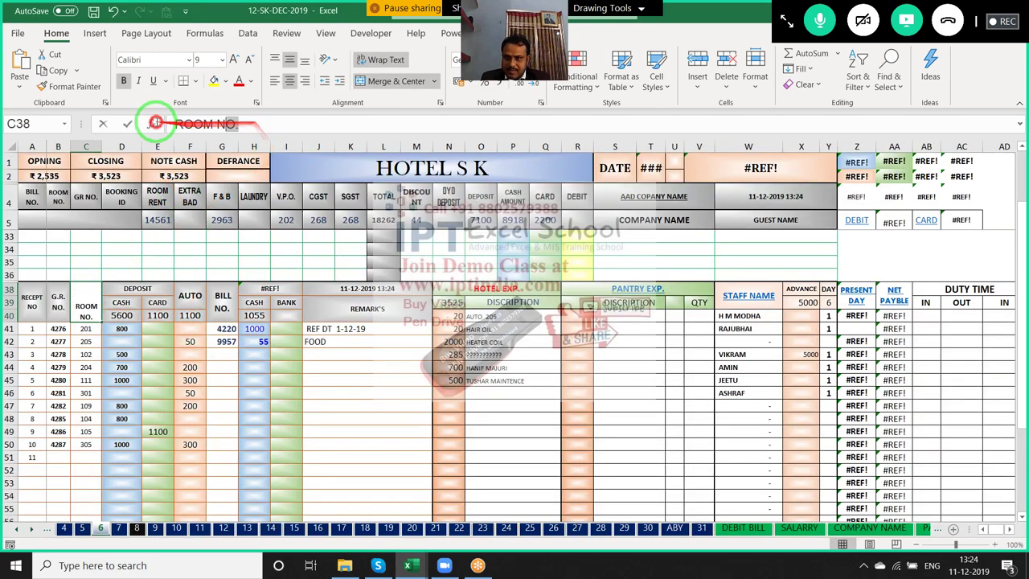
pyautogui.click(141, 123)
pyautogui.hotkey('ctrl', 'c')
pyautogui.press('Escape')
pyautogui.moveTo(278, 172); pyautogui.dragTo(164, 205)
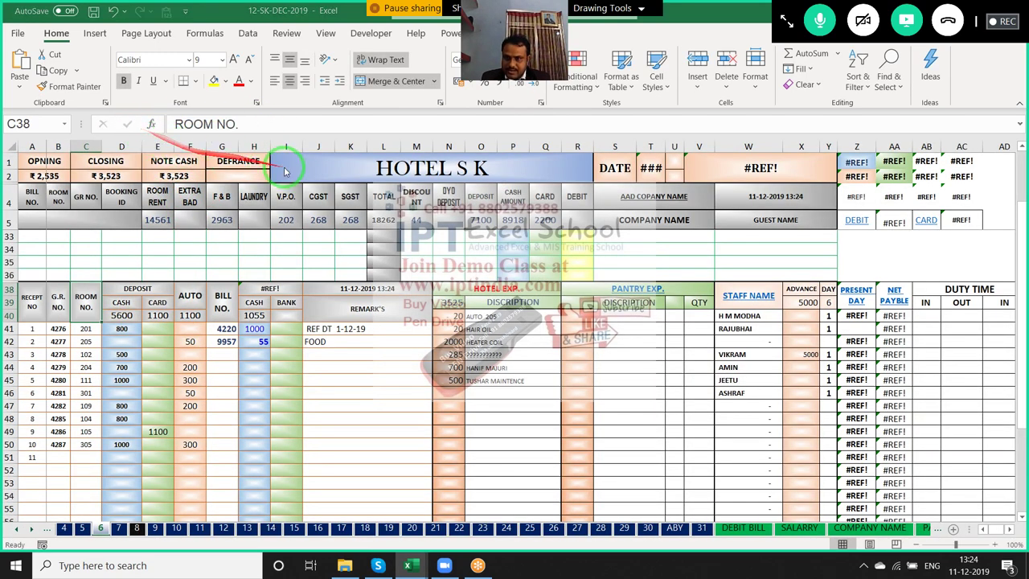
pyautogui.hotkey('ctrl', 'Tab')
pyautogui.click(167, 170)
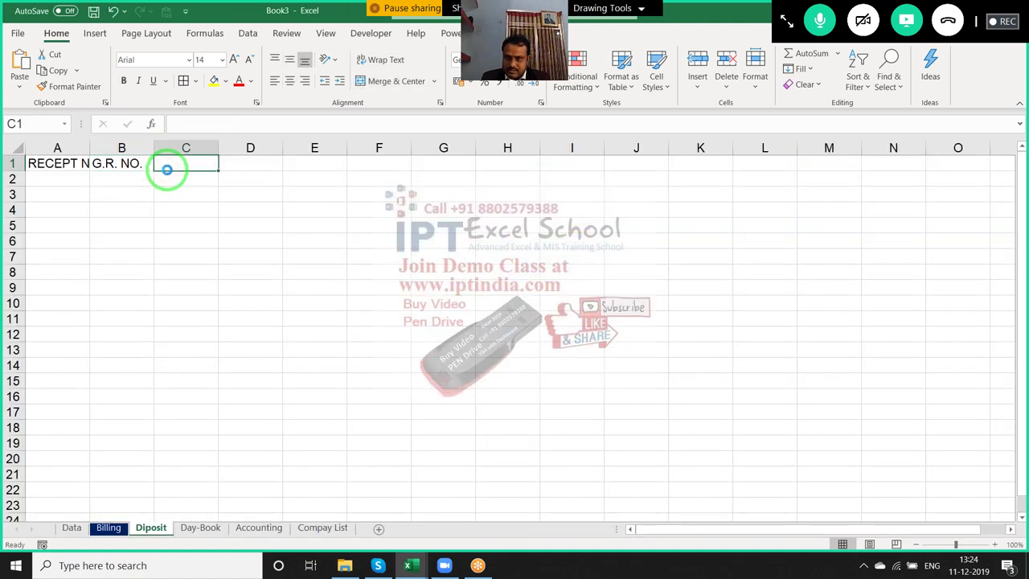
pyautogui.hotkey('ctrl', 'v')
pyautogui.hotkey('ctrl', 'Tab')
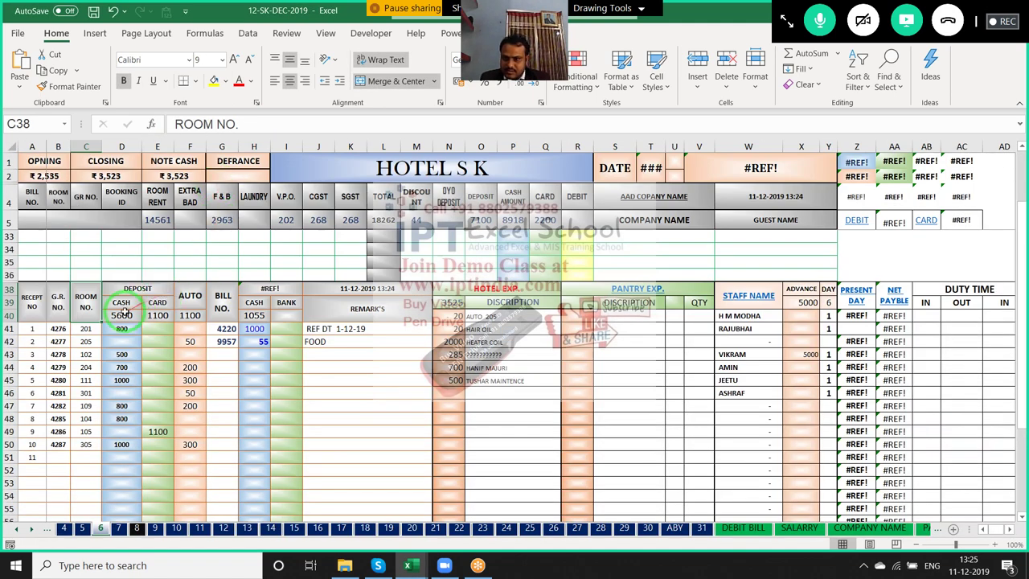
pyautogui.click(122, 304)
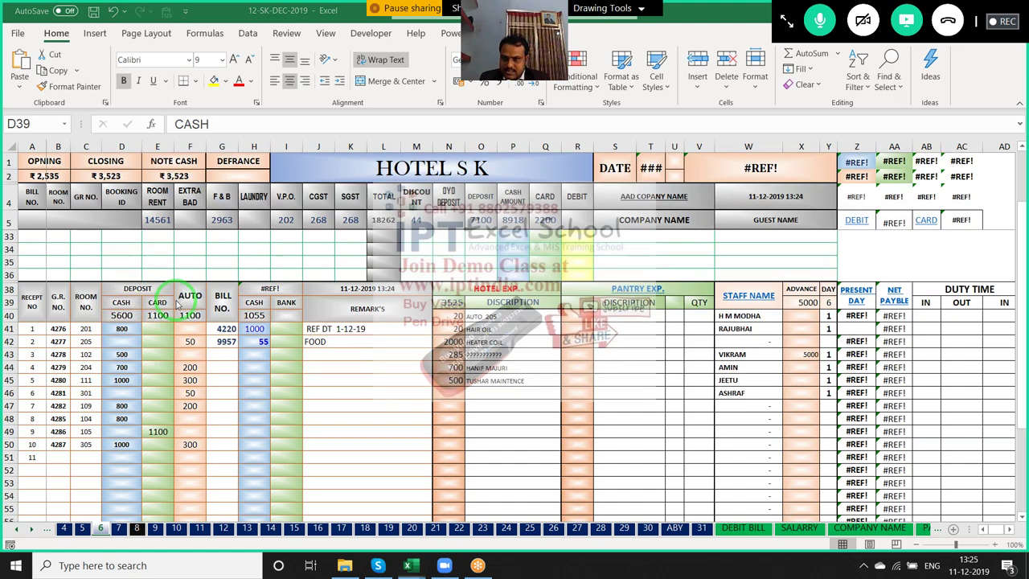
# Type the headers Cash in D1 and Card in E1 on the Diposit sheet
pyautogui.hotkey('ctrl', 'Tab')
pyautogui.click(240, 162)
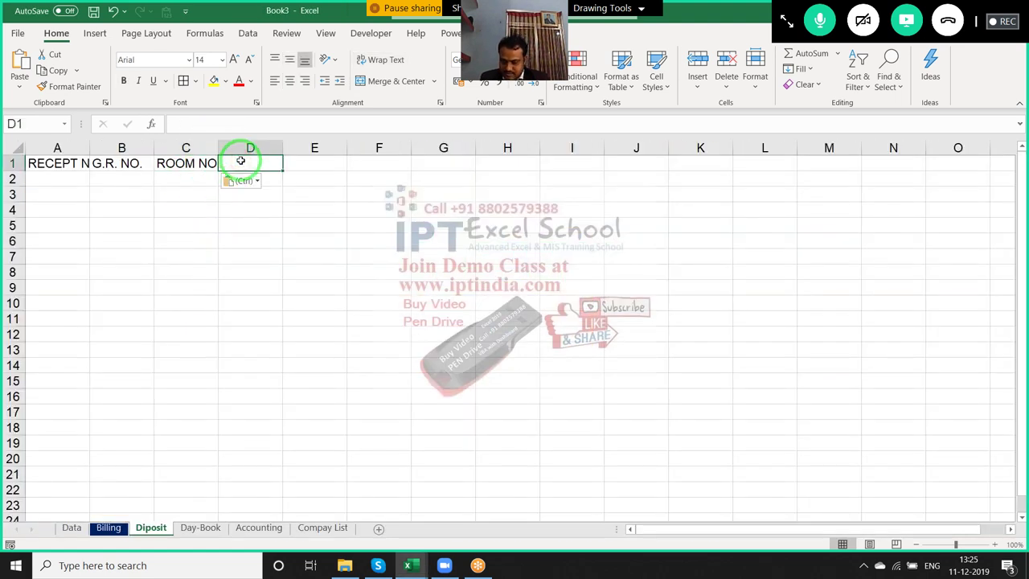
pyautogui.write('Cash')
pyautogui.press('Tab')
pyautogui.write('Ca')
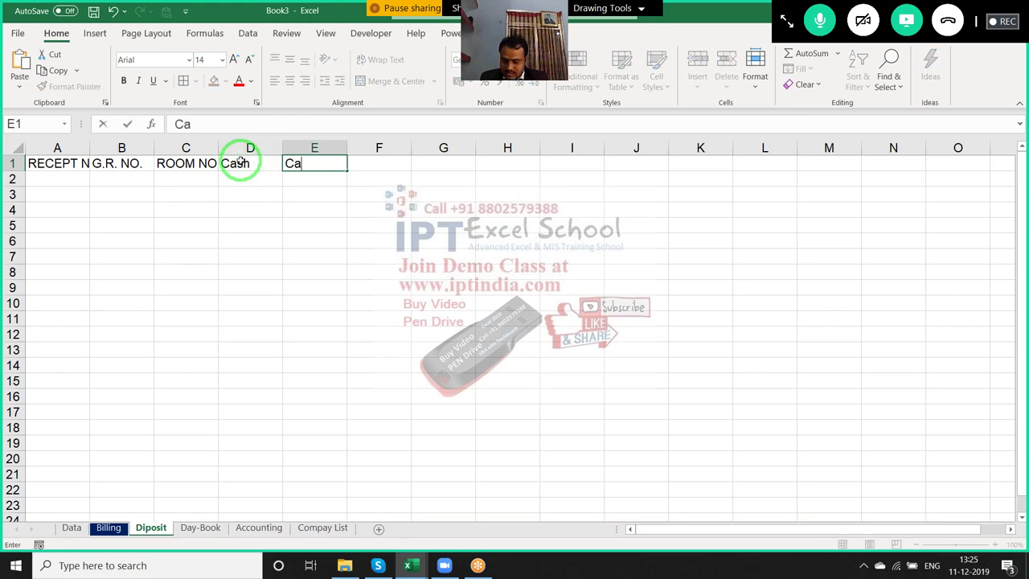
pyautogui.press('Return')
# Copy the AUTO header from F38 of HOTEL S K into Diposit cell F1
pyautogui.hotkey('ctrl', 'Tab')
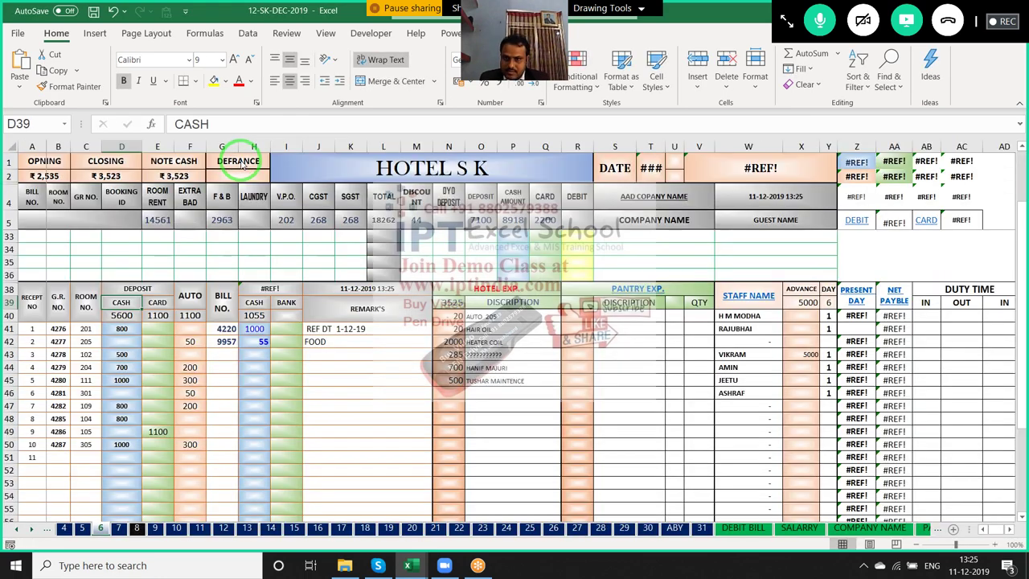
pyautogui.click(189, 299)
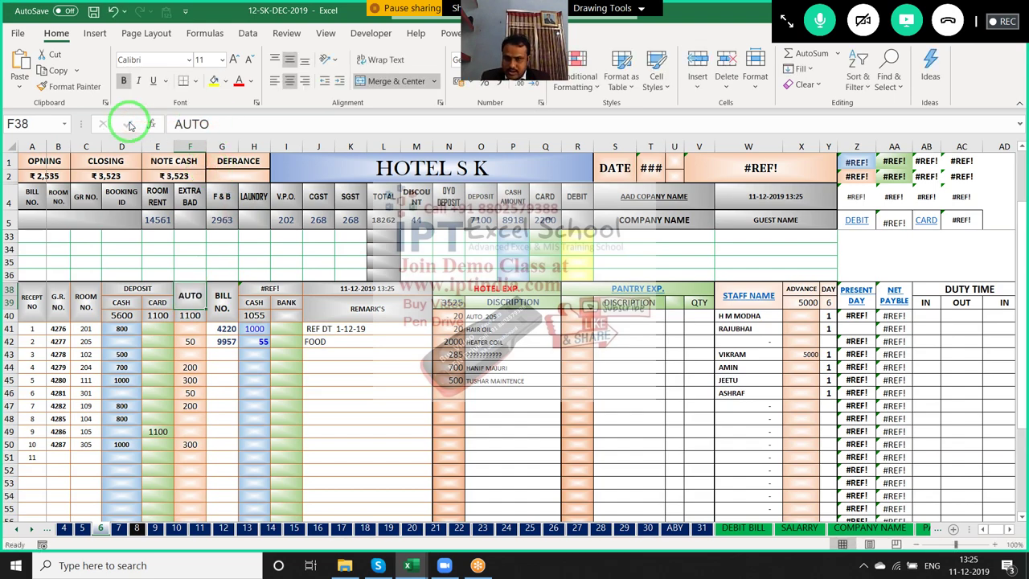
pyautogui.hotkey('ctrl', 'Tab')
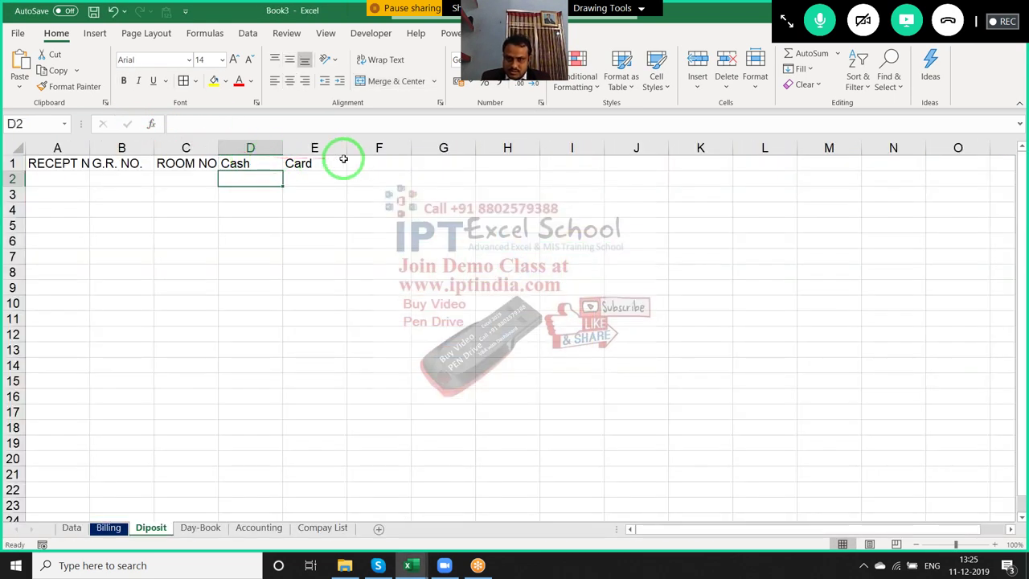
pyautogui.click(351, 159)
pyautogui.hotkey('ctrl', 'v')
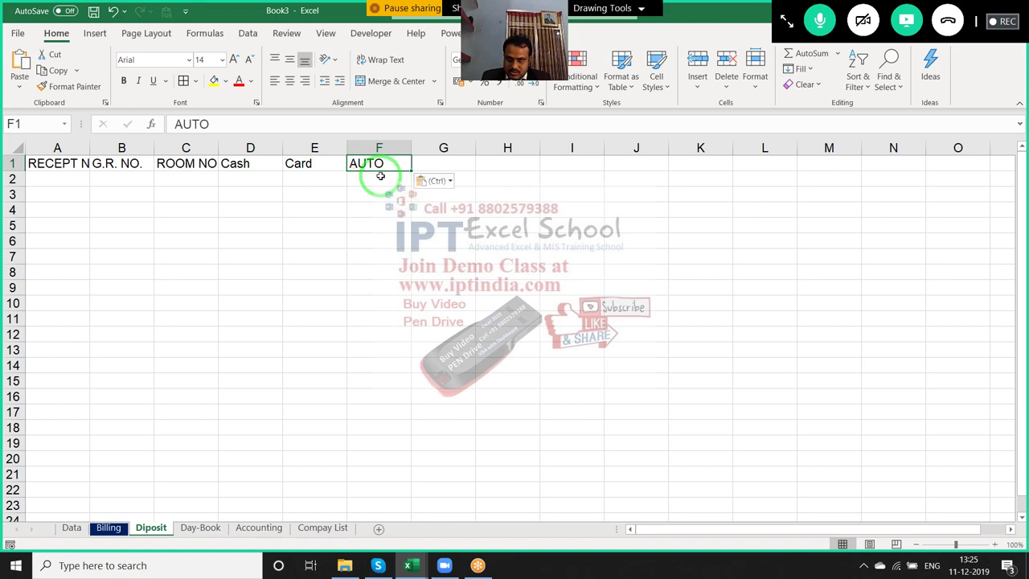
pyautogui.click(378, 177)
# Copy the BILL NO. header from G38 into Diposit cell G1, then check bill 4220 in G41
pyautogui.hotkey('ctrl', 'Tab')
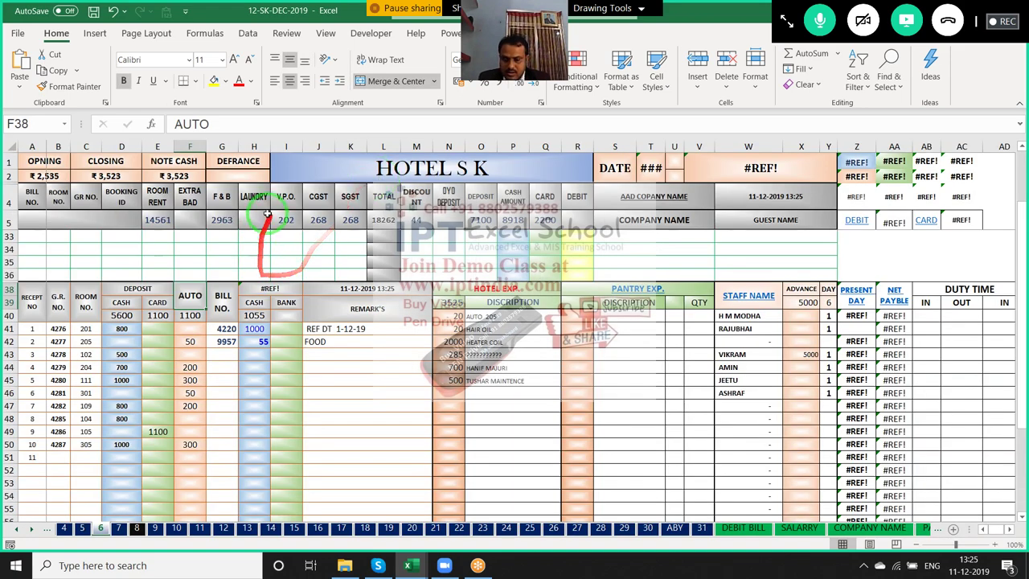
pyautogui.click(215, 304)
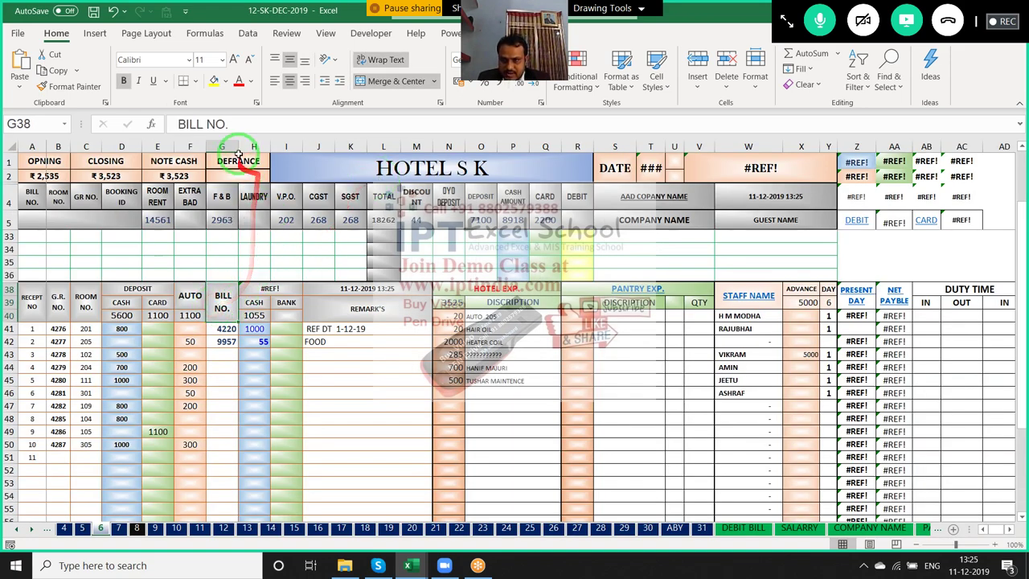
pyautogui.moveTo(265, 123); pyautogui.dragTo(145, 121)
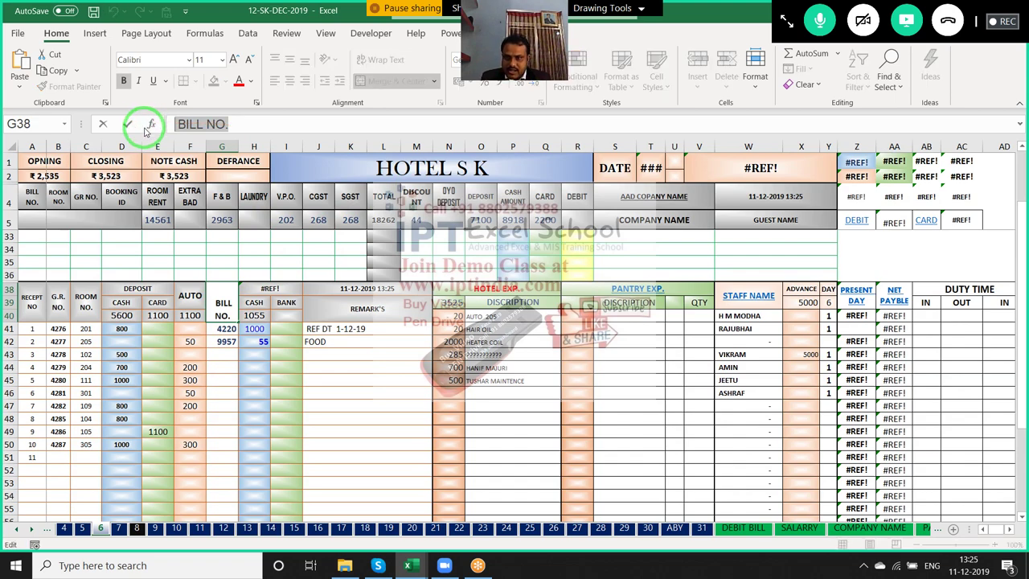
pyautogui.press('Escape')
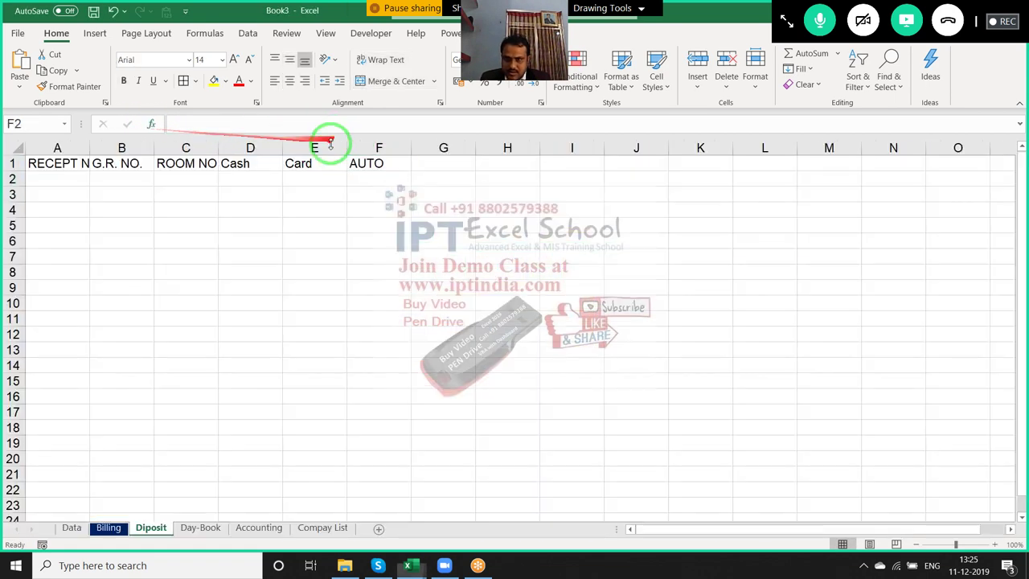
pyautogui.hotkey('ctrl', 'Tab')
pyautogui.click(426, 165)
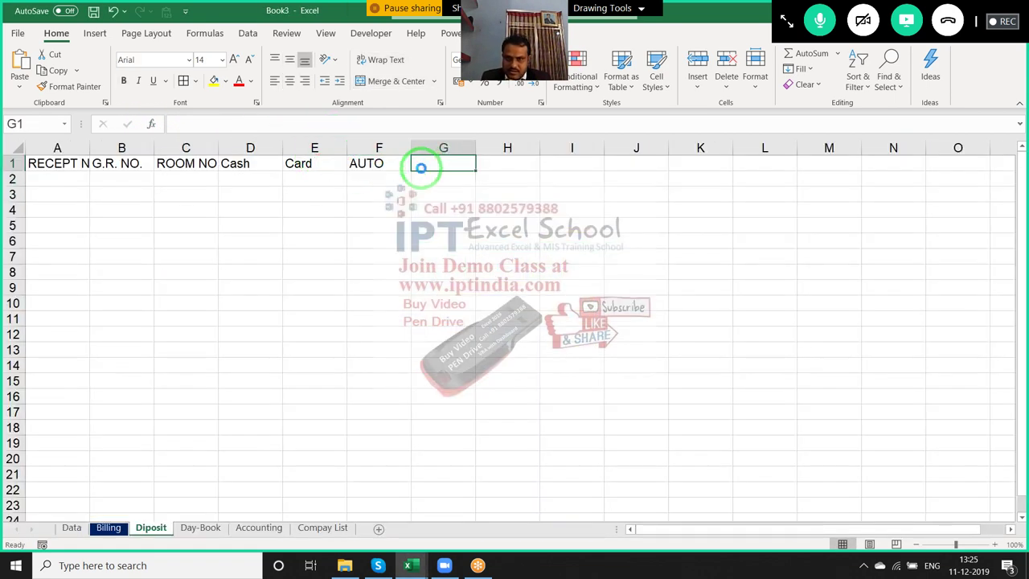
pyautogui.hotkey('ctrl', 'v')
pyautogui.hotkey('ctrl', 'Tab')
pyautogui.moveTo(301, 186); pyautogui.dragTo(294, 321)
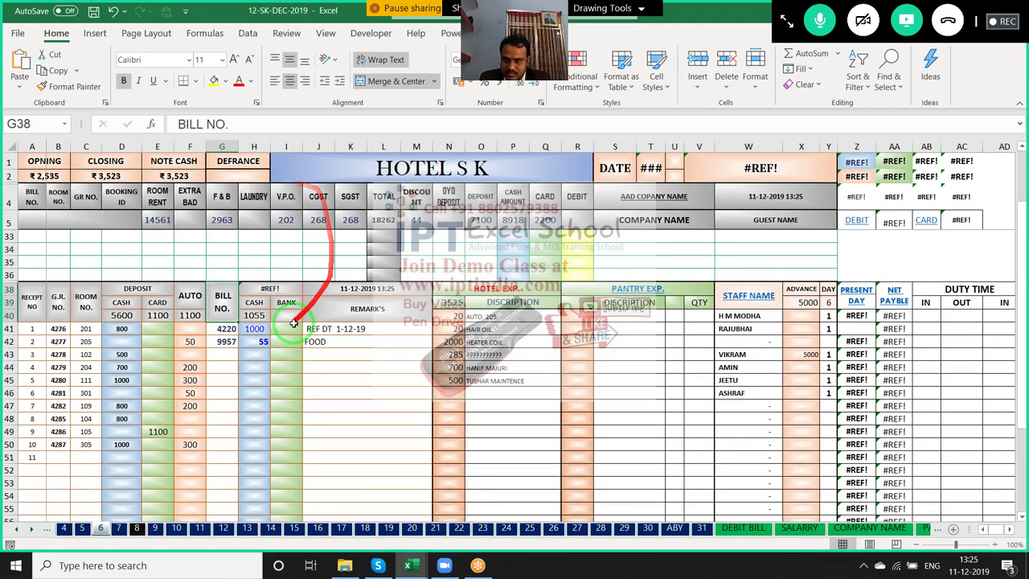
pyautogui.click(228, 329)
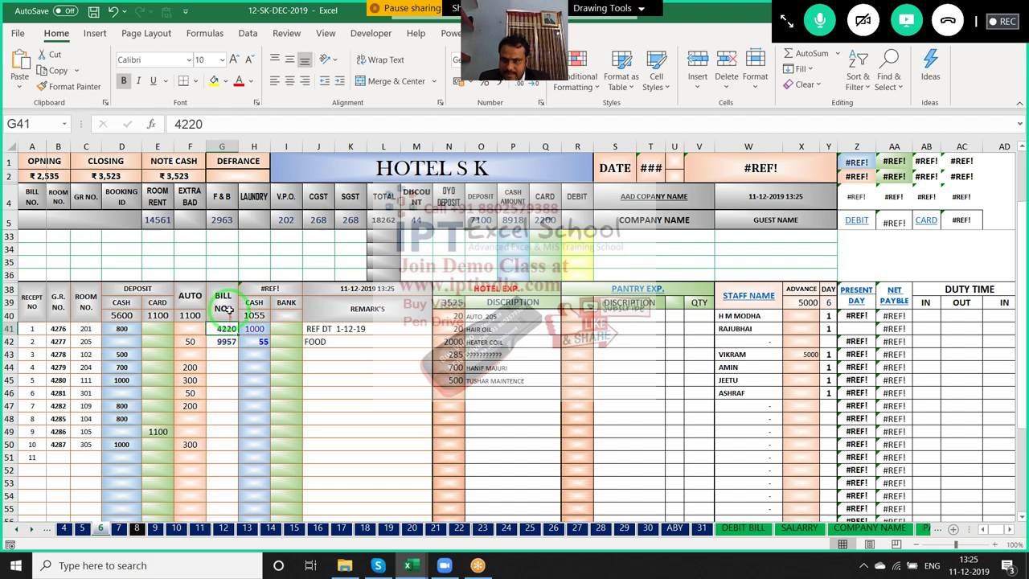
pyautogui.scroll(1, 222, 301)
pyautogui.scroll(6, 223, 298)
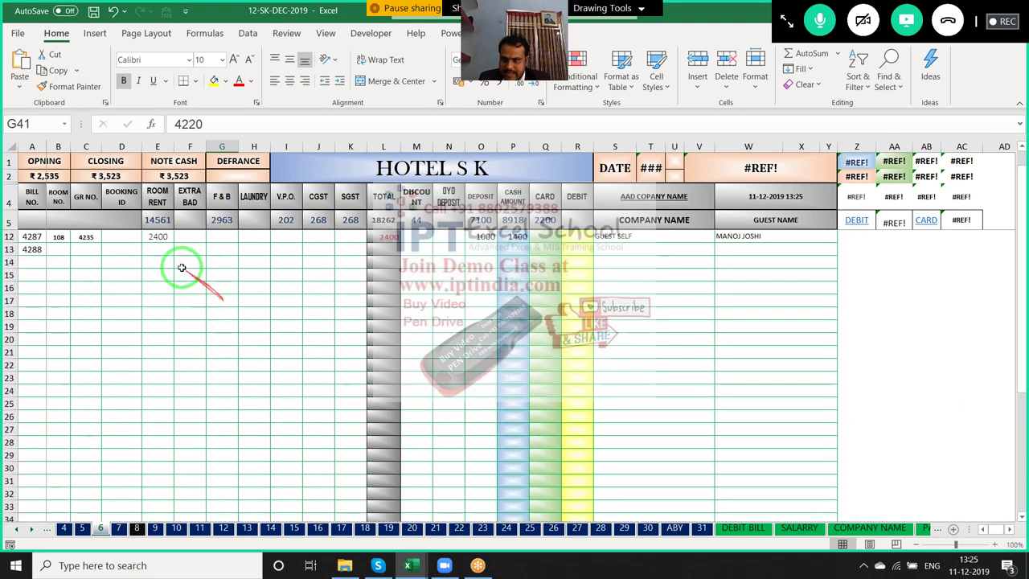
pyautogui.scroll(1, 179, 271)
pyautogui.scroll(1, 110, 249)
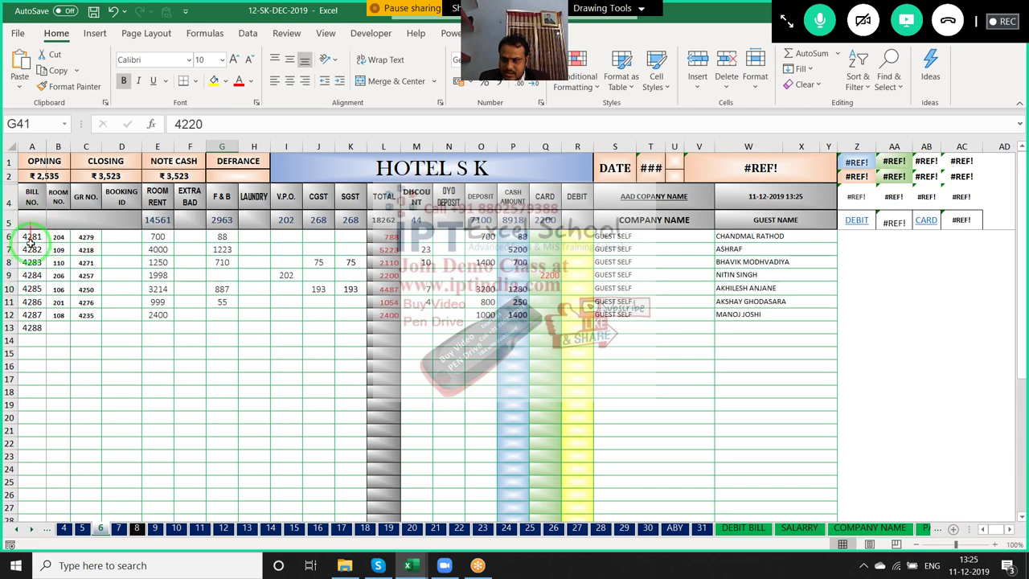
pyautogui.scroll(-1, 30, 251)
pyautogui.scroll(-4, 31, 251)
pyautogui.scroll(-2, 41, 264)
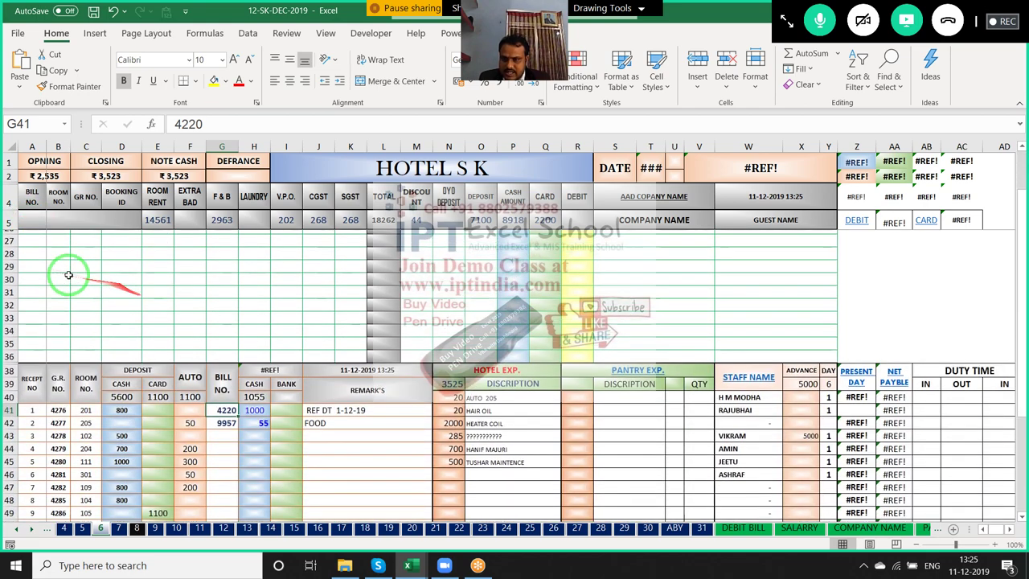
pyautogui.scroll(4, 69, 271)
pyautogui.scroll(2, 55, 278)
pyautogui.scroll(1, 49, 277)
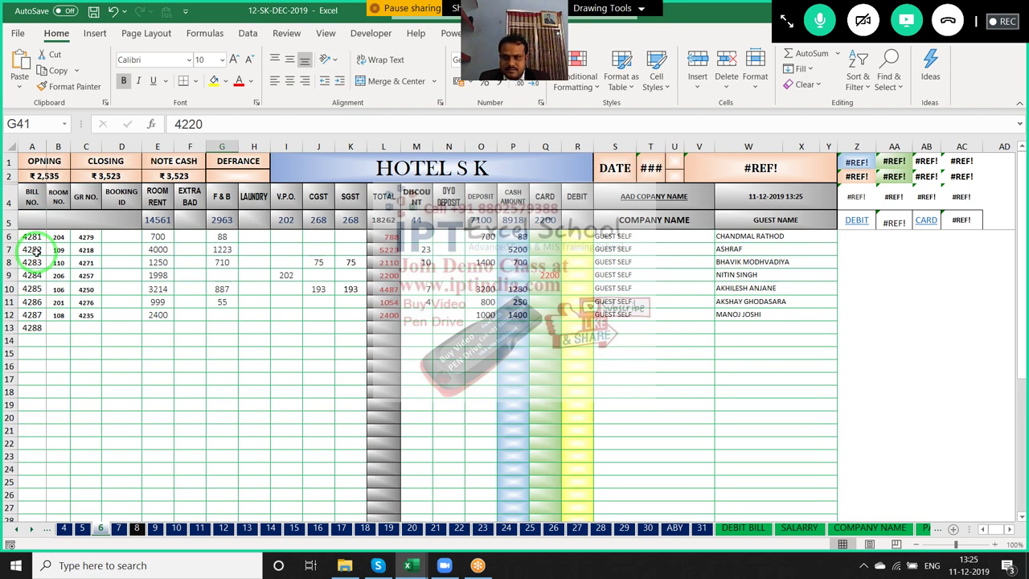
pyautogui.moveTo(32, 236); pyautogui.dragTo(38, 322)
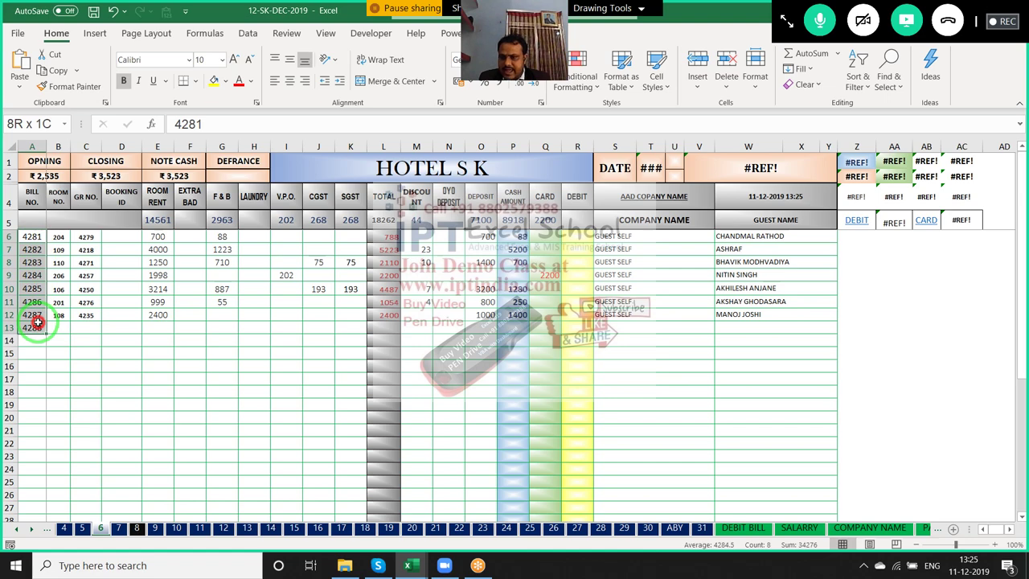
pyautogui.scroll(-8, 225, 349)
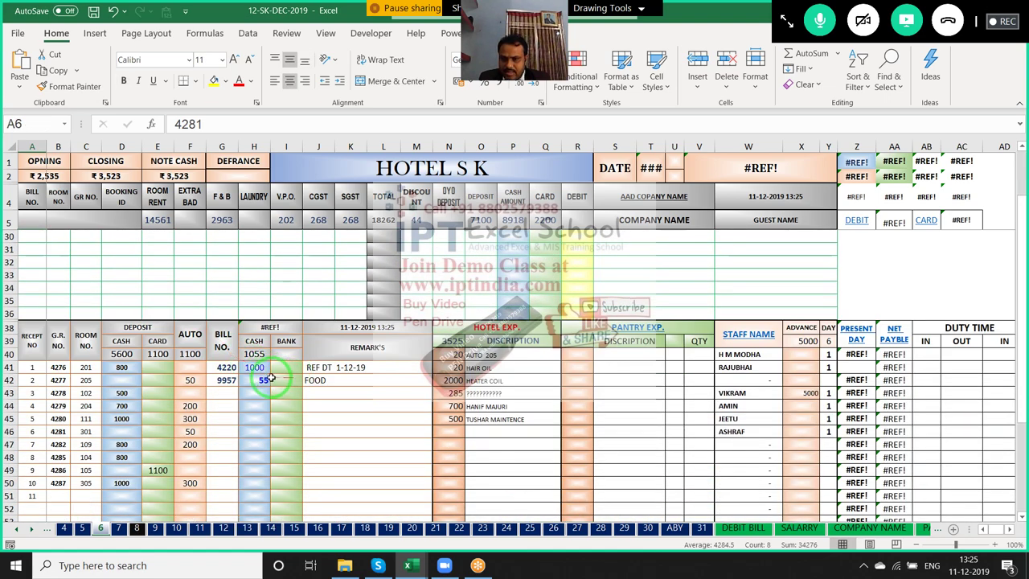
pyautogui.click(235, 368)
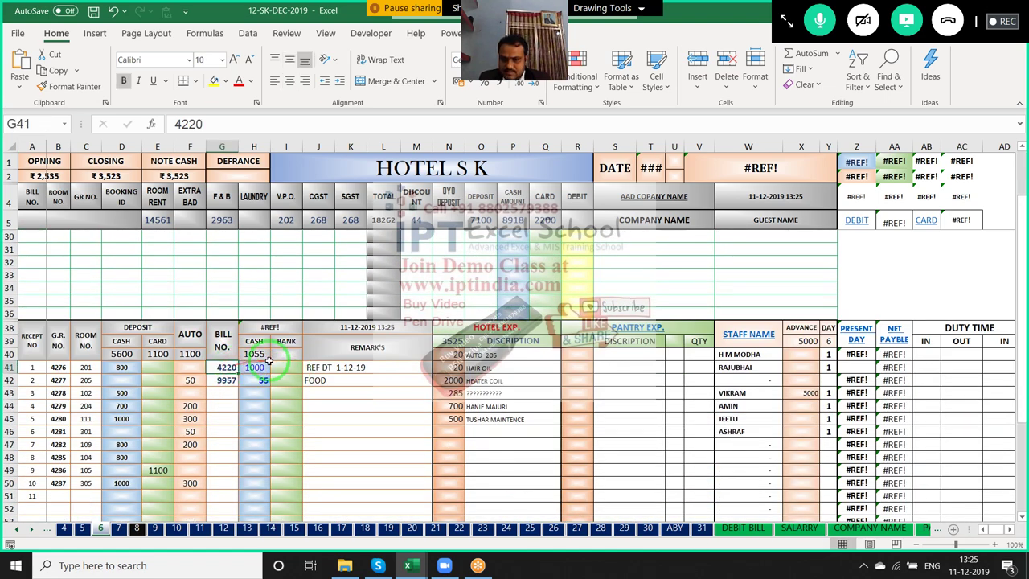
pyautogui.hotkey('alt', 'Tab')
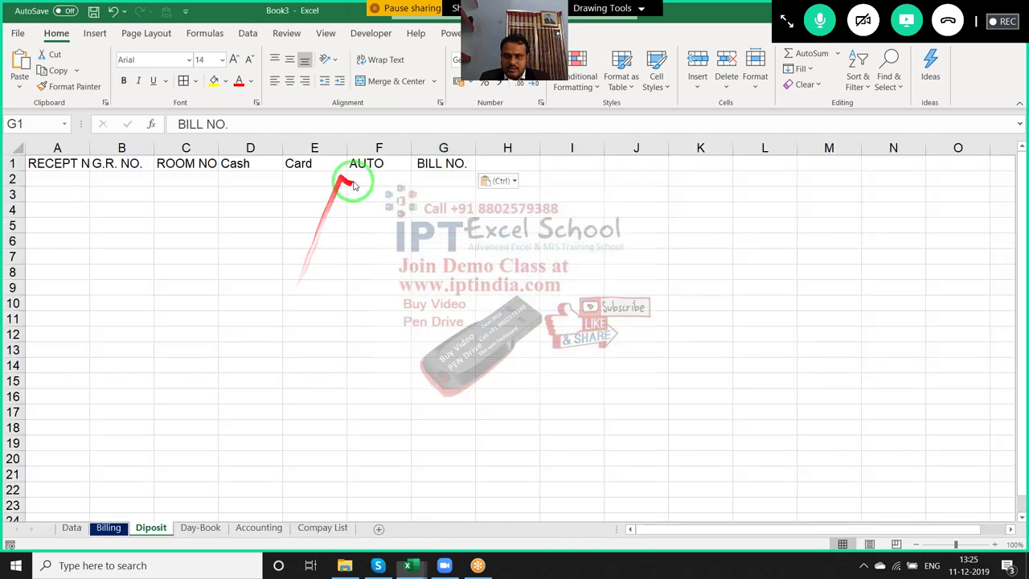
pyautogui.click(442, 180)
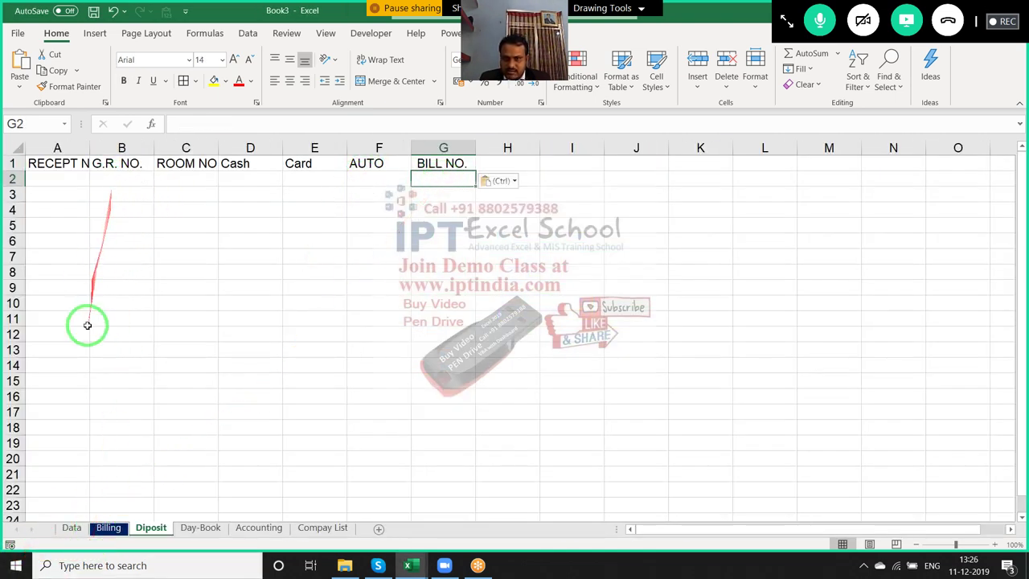
pyautogui.hotkey('alt', 'Tab')
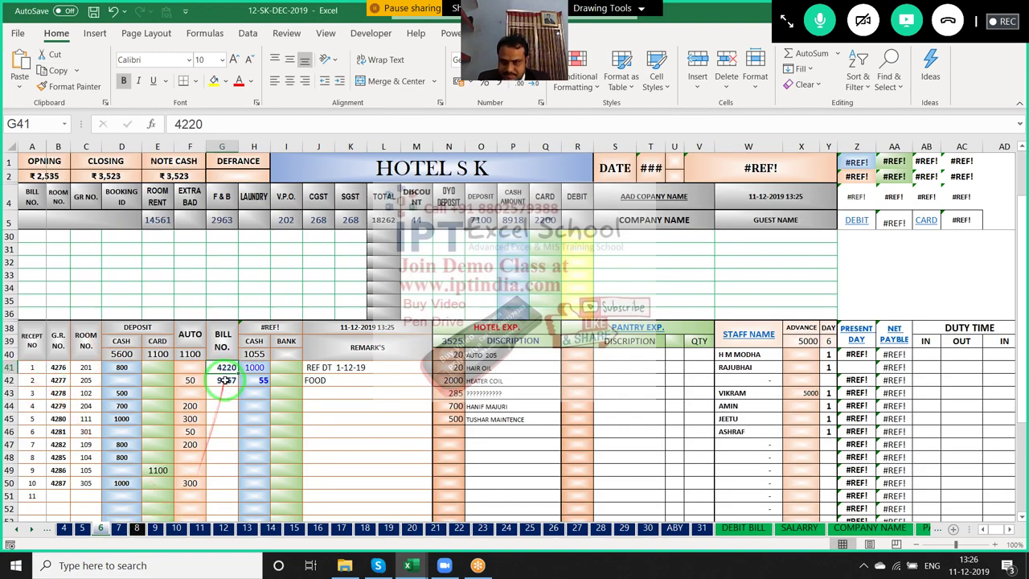
pyautogui.click(260, 367)
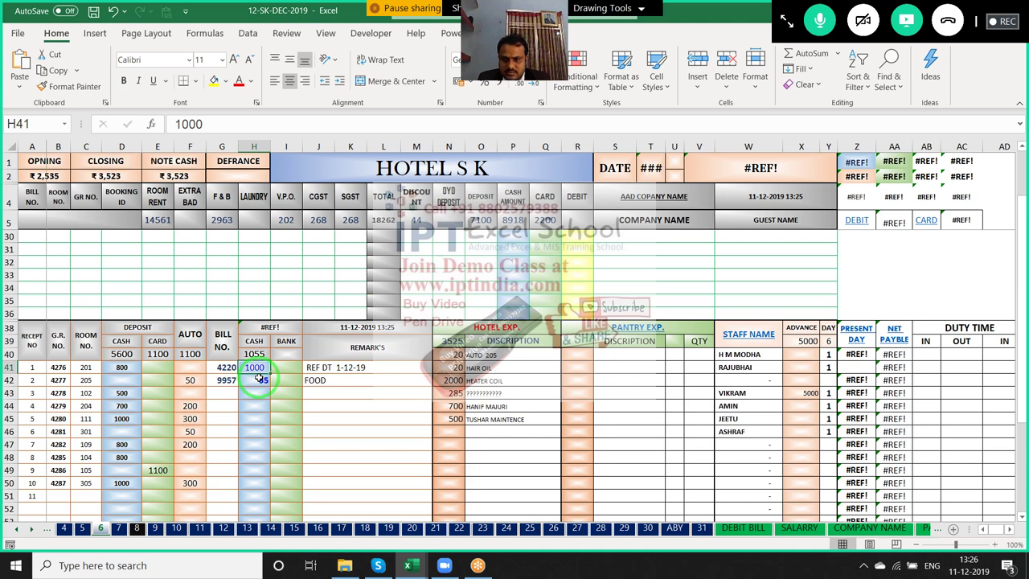
pyautogui.click(263, 380)
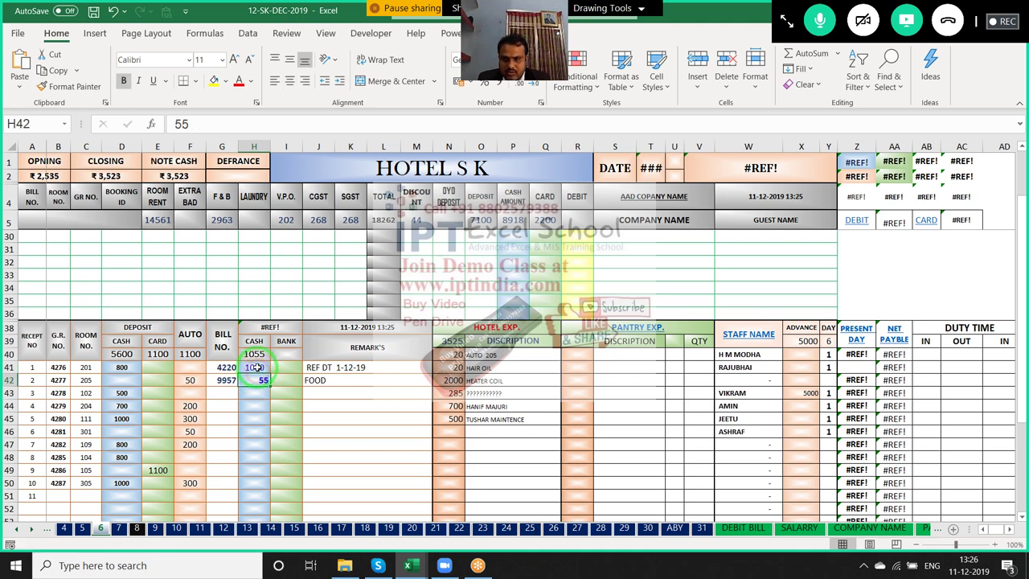
pyautogui.click(255, 367)
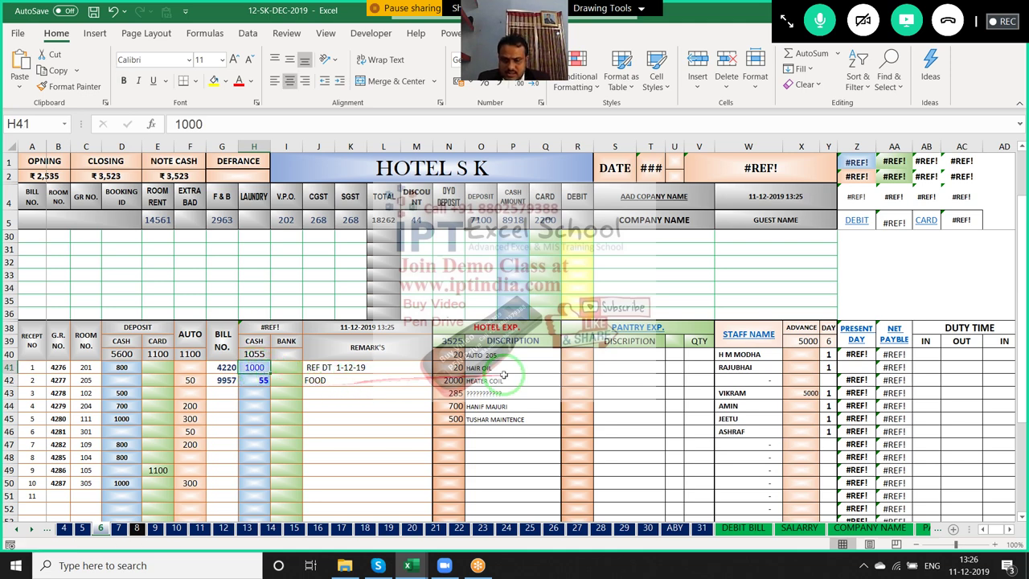
pyautogui.click(134, 368)
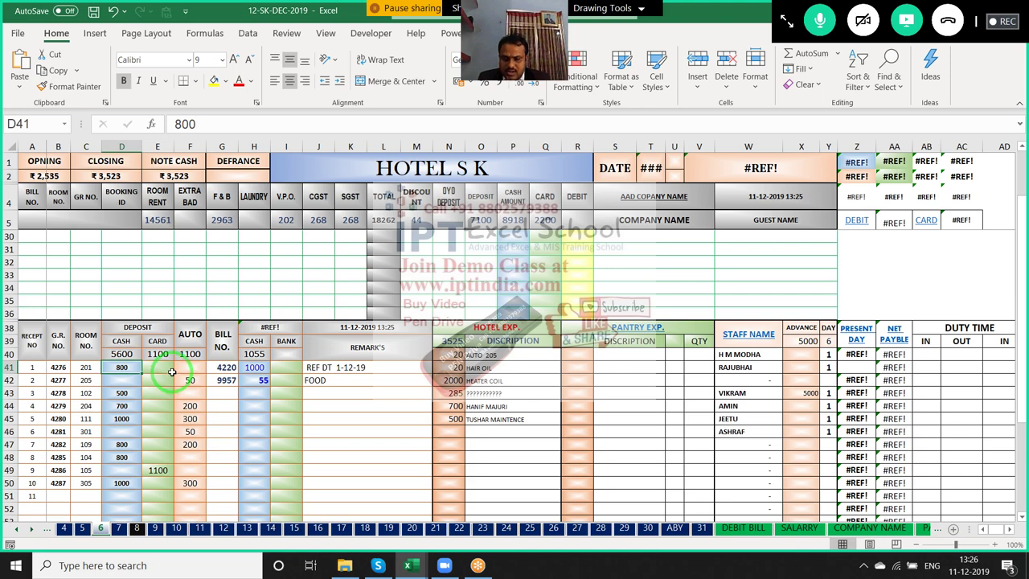
pyautogui.click(118, 367)
pyautogui.moveTo(118, 368); pyautogui.dragTo(164, 370)
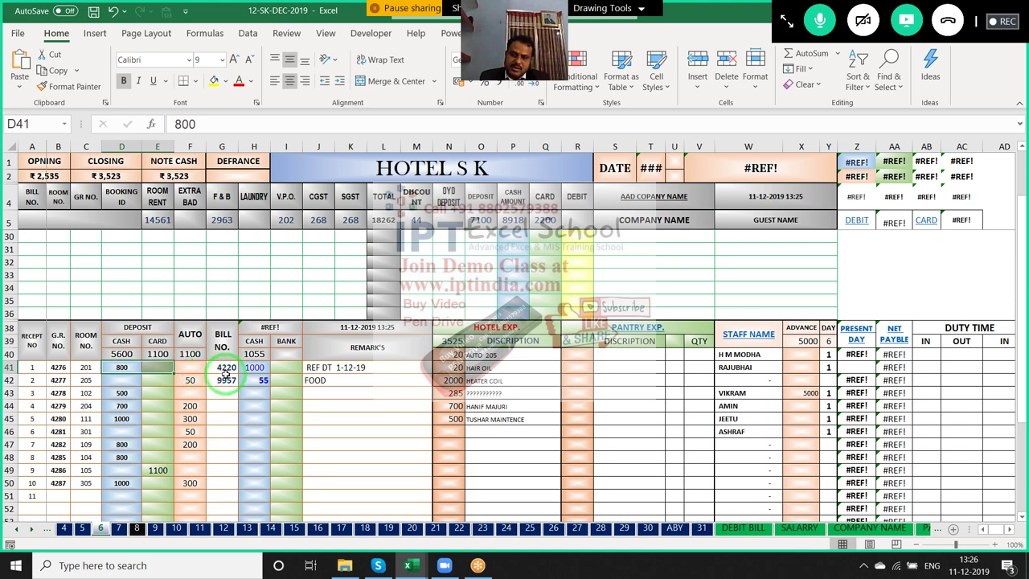
pyautogui.click(254, 368)
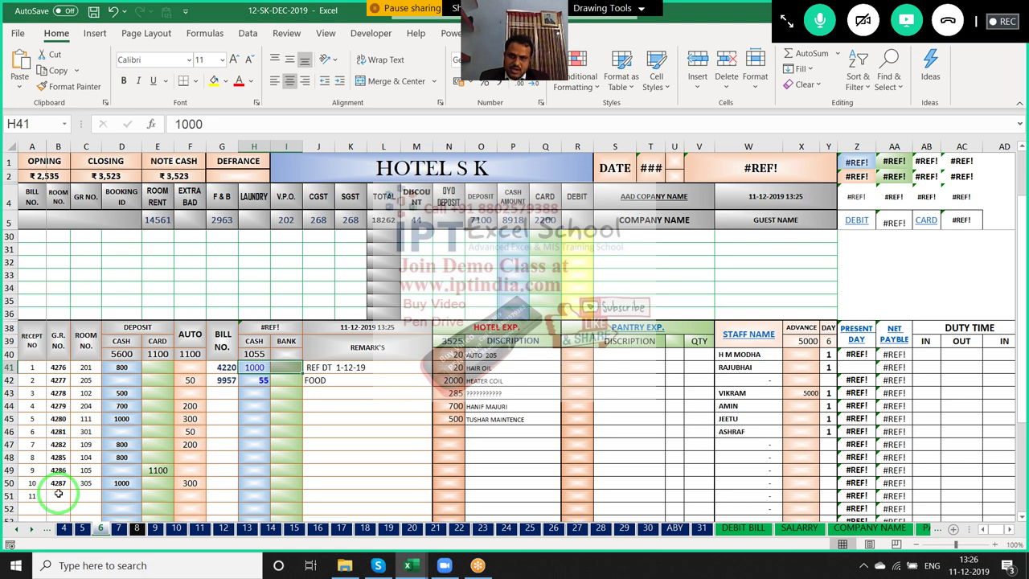
pyautogui.click(269, 325)
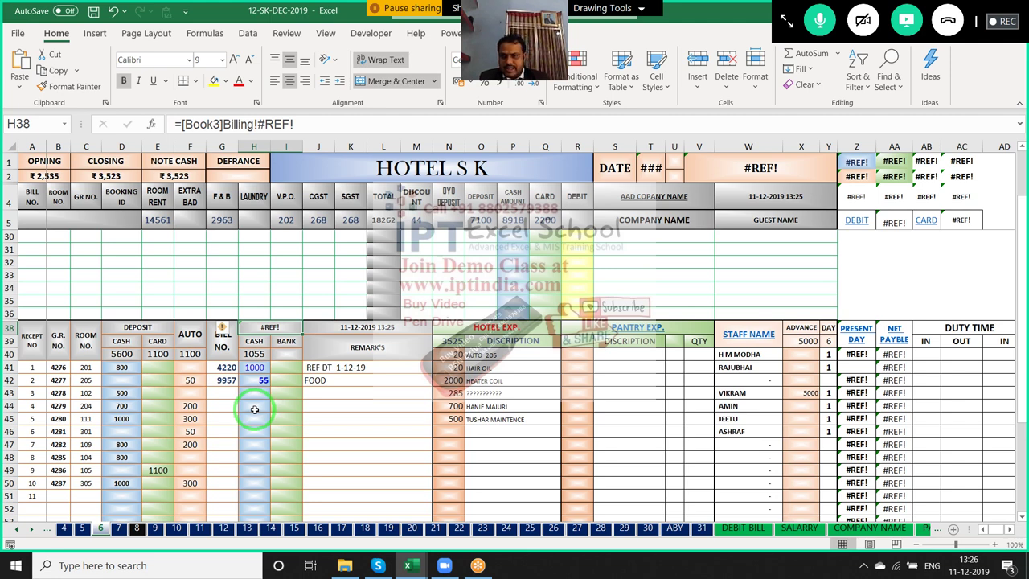
pyautogui.press('Down')
pyautogui.press('Down')
pyautogui.press('Down')
pyautogui.press('Down')
pyautogui.press('Up')
pyautogui.press('Left')
pyautogui.press('Left')
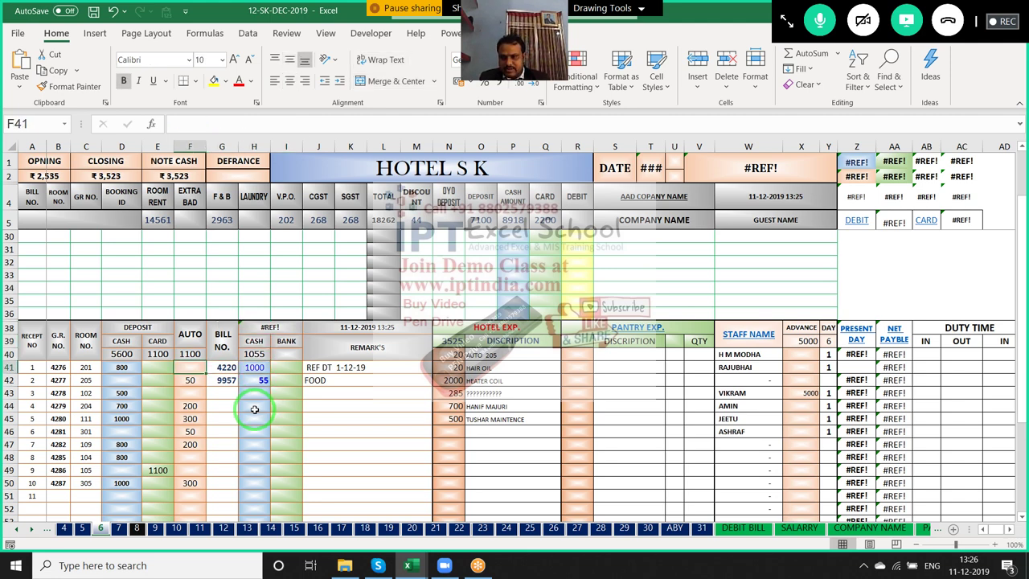
pyautogui.press('Left')
pyautogui.press('Right')
pyautogui.press('Right')
pyautogui.press('Right')
pyautogui.press('Right')
pyautogui.press('Left')
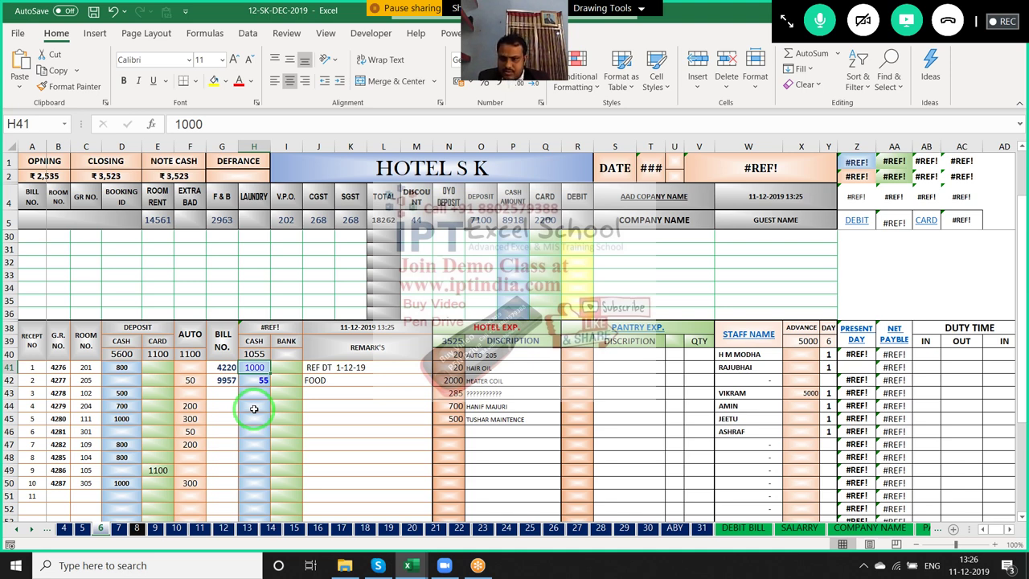
pyautogui.click(227, 378)
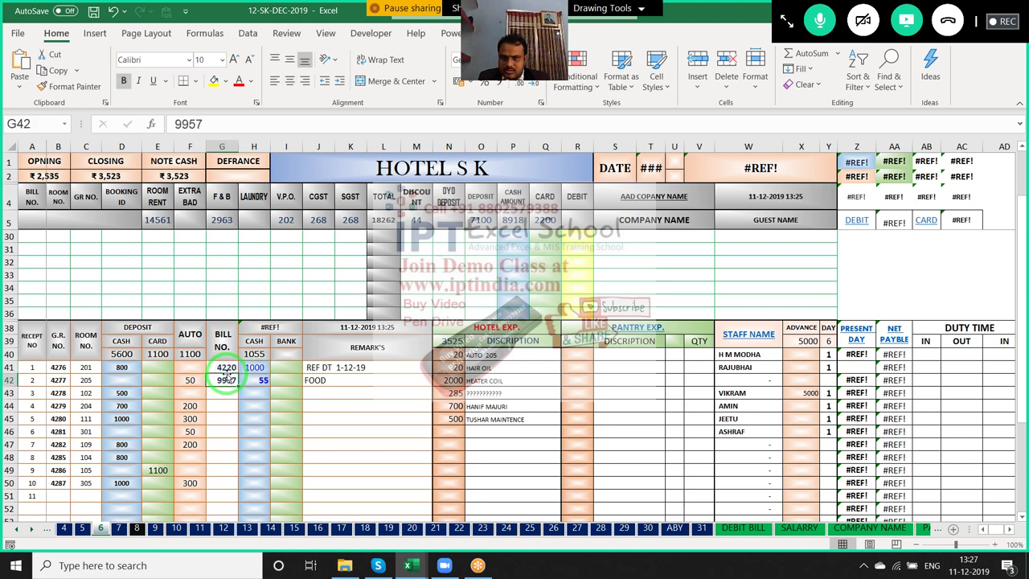
pyautogui.click(227, 369)
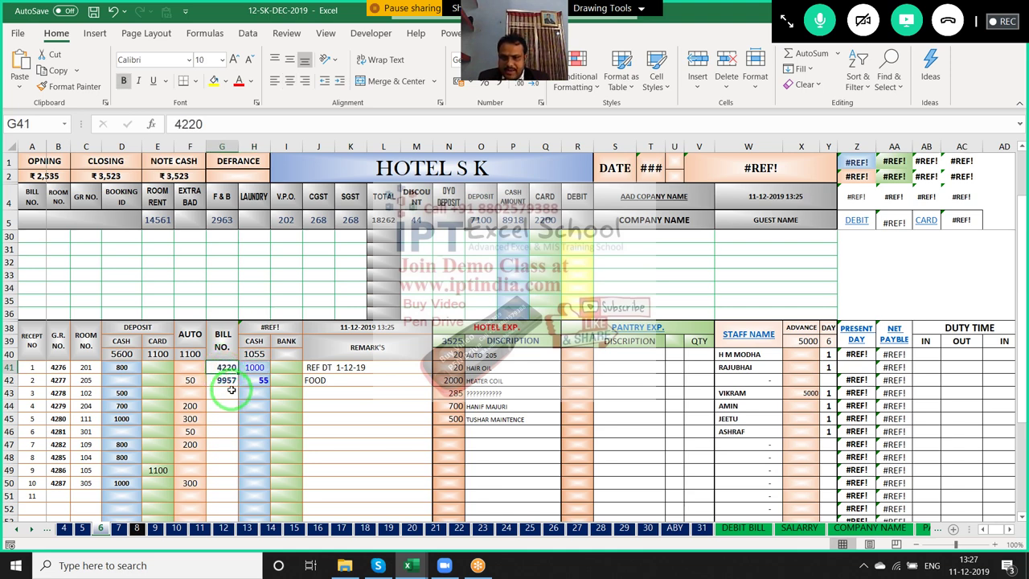
pyautogui.click(252, 372)
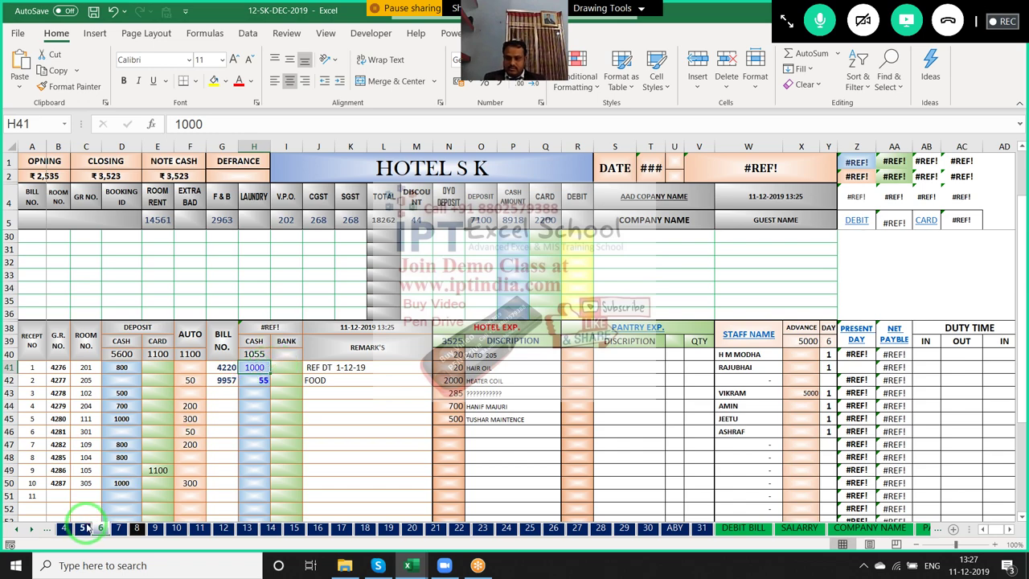
pyautogui.click(85, 527)
pyautogui.scroll(5, 153, 410)
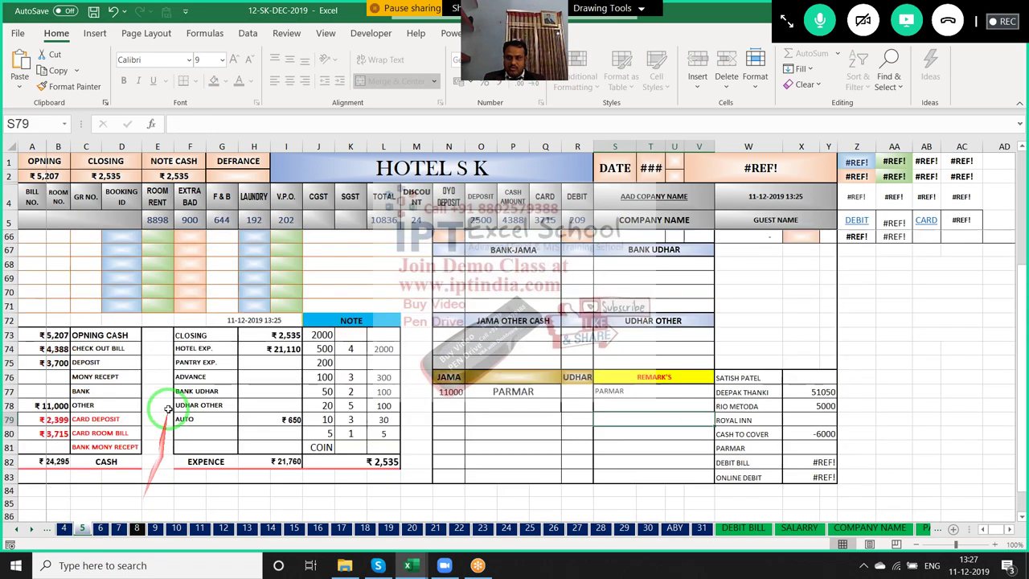
pyautogui.scroll(4, 160, 406)
pyautogui.scroll(10, 159, 406)
pyautogui.scroll(2, 154, 405)
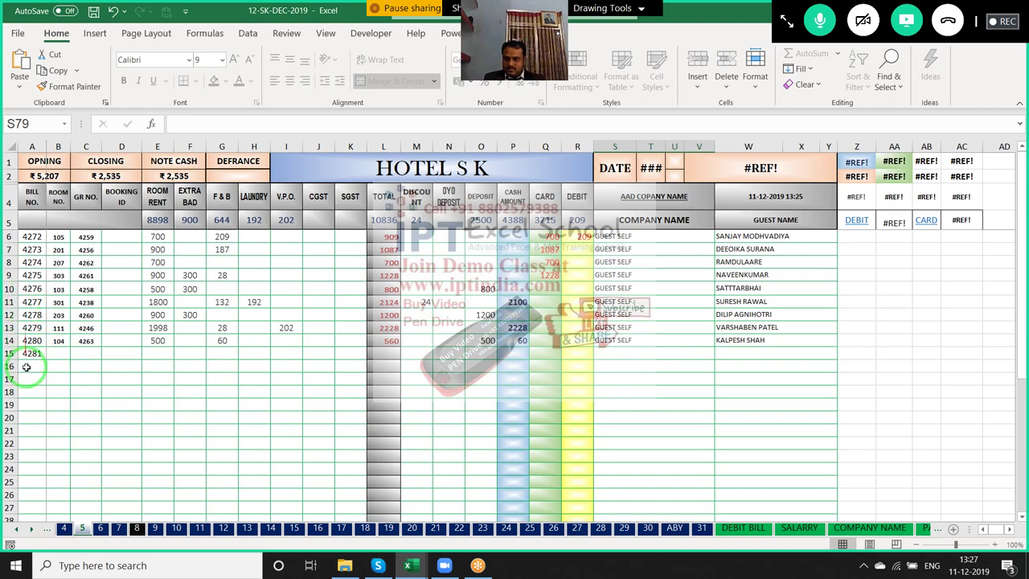
pyautogui.click(99, 527)
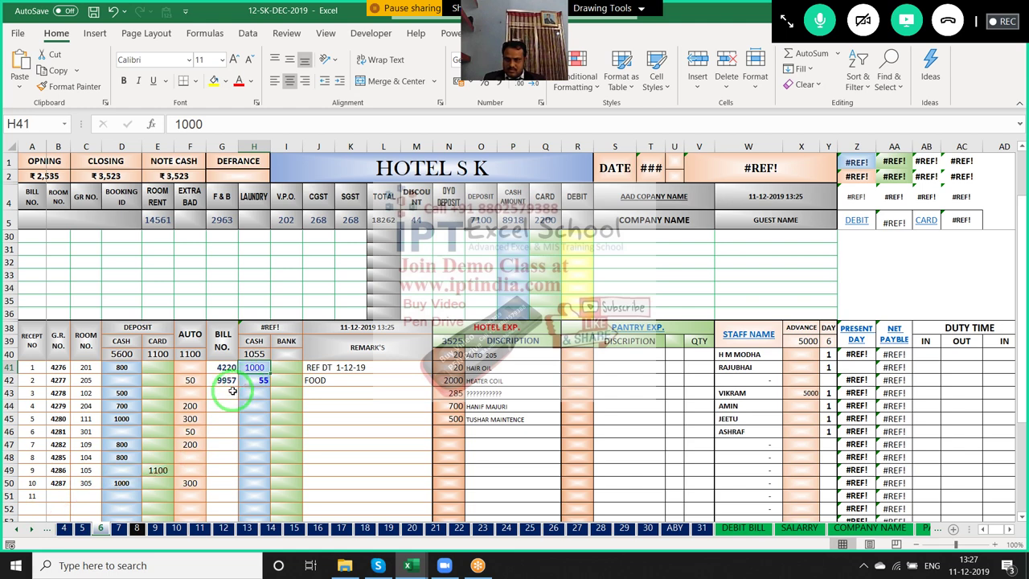
pyautogui.click(216, 368)
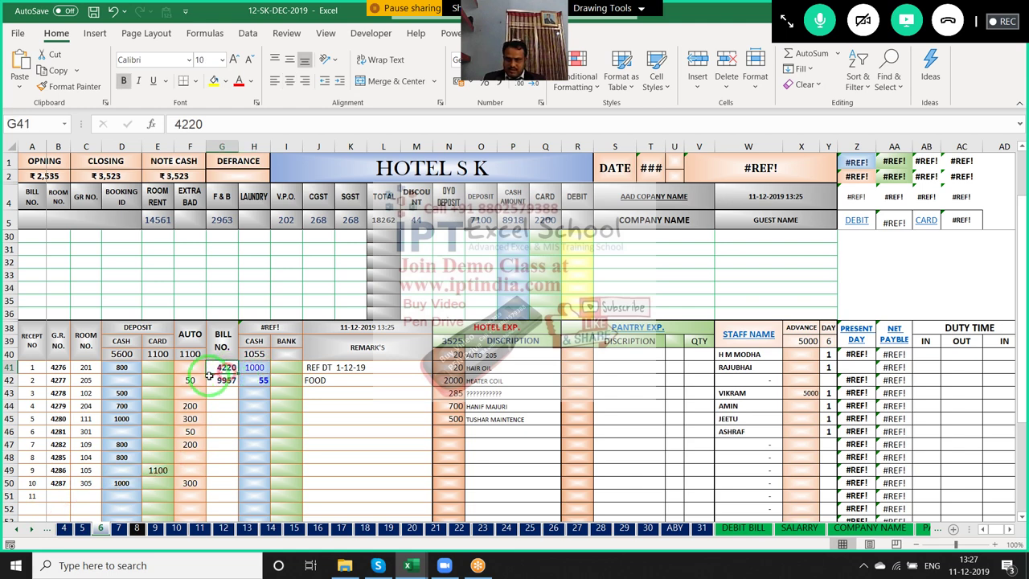
pyautogui.click(84, 531)
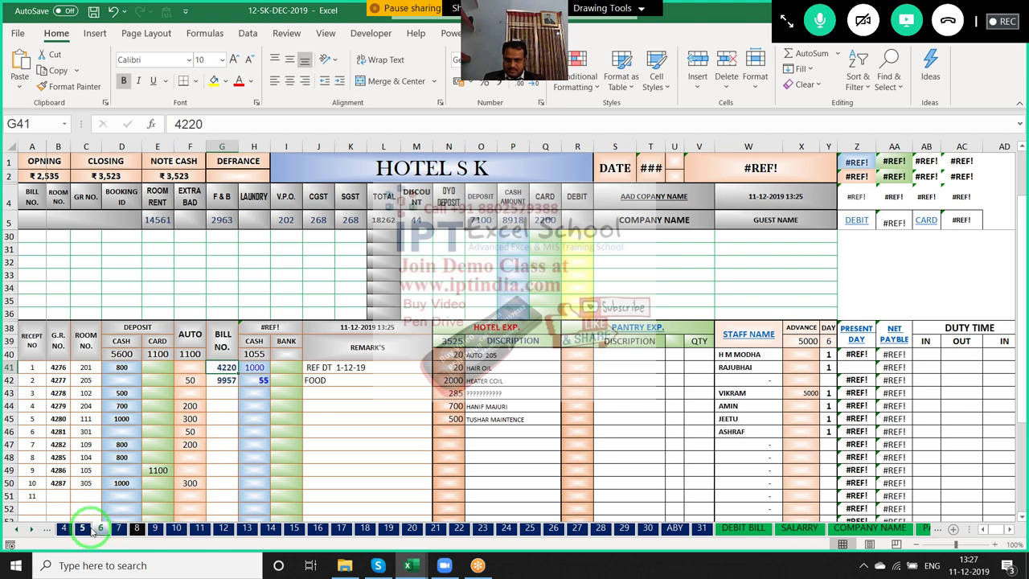
pyautogui.click(97, 530)
pyautogui.click(332, 368)
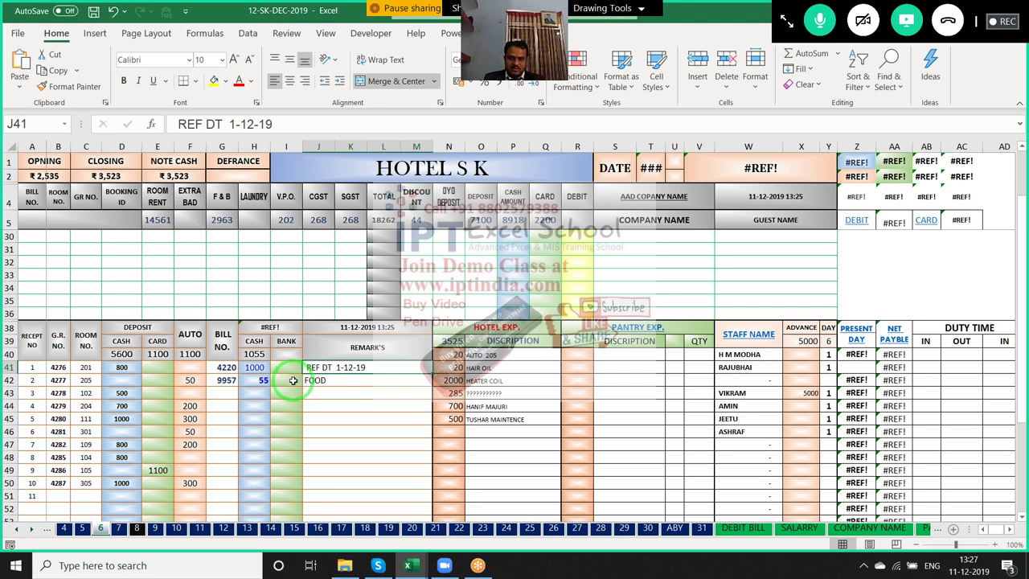
pyautogui.doubleClick(338, 367)
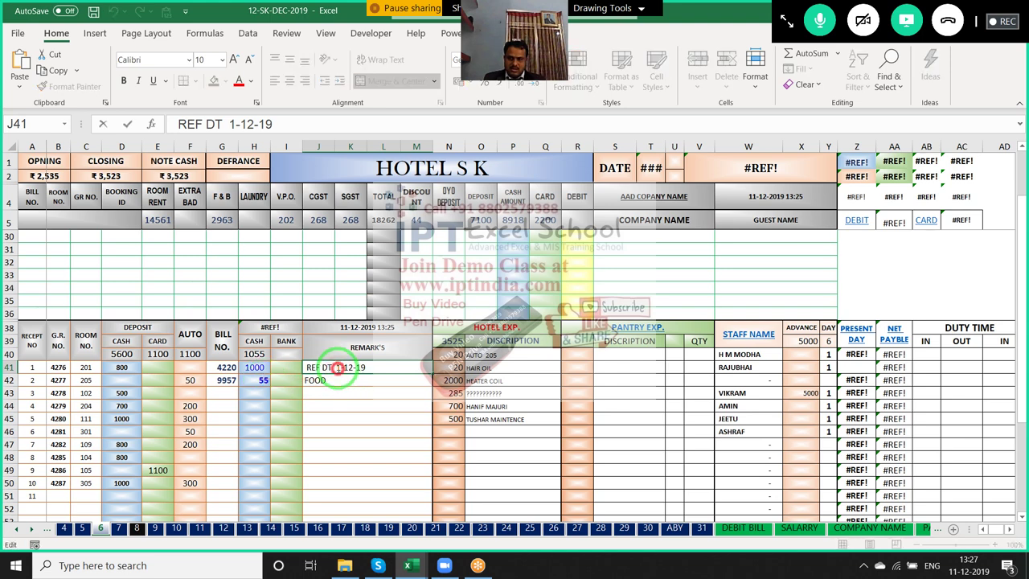
pyautogui.moveTo(336, 367); pyautogui.dragTo(366, 367)
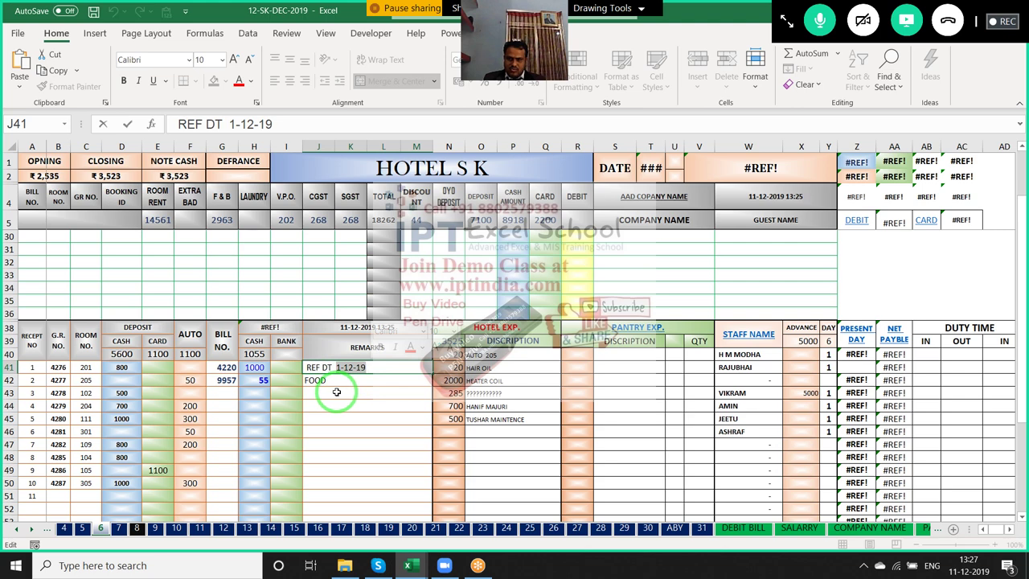
pyautogui.press('BackSpace')
pyautogui.write('`')
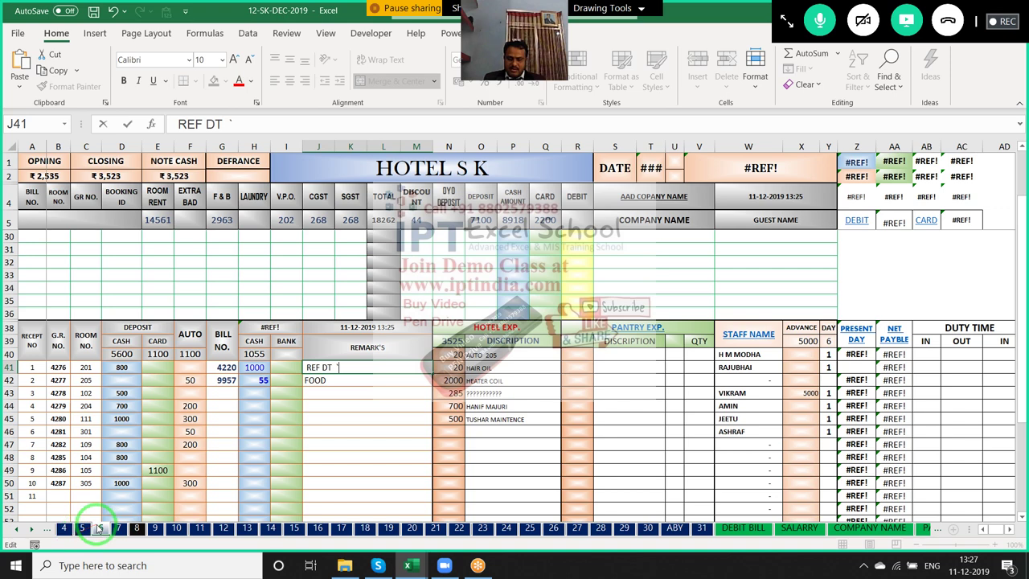
pyautogui.press('Escape')
pyautogui.write('1-12-19')
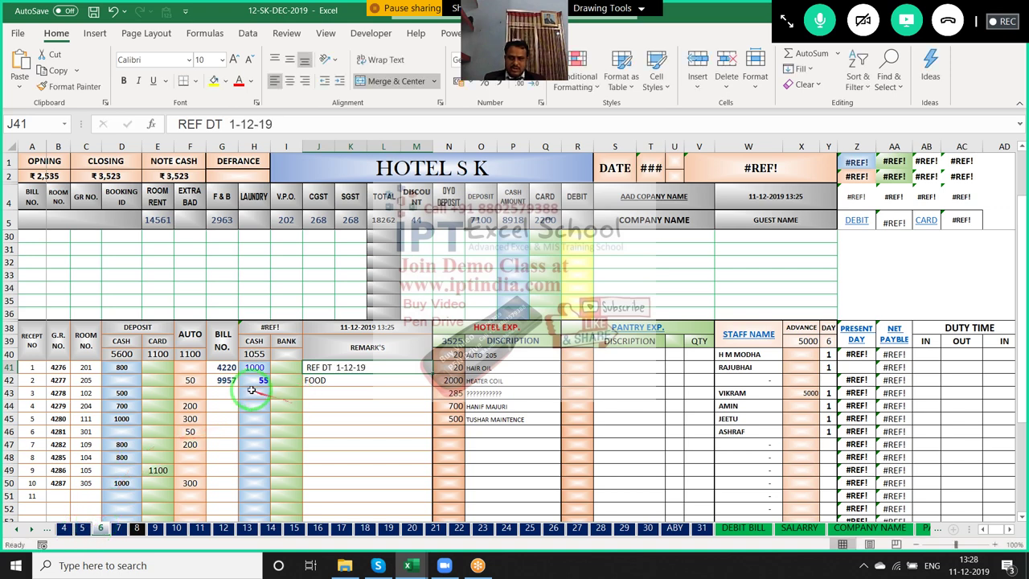
pyautogui.moveTo(225, 368); pyautogui.dragTo(250, 368)
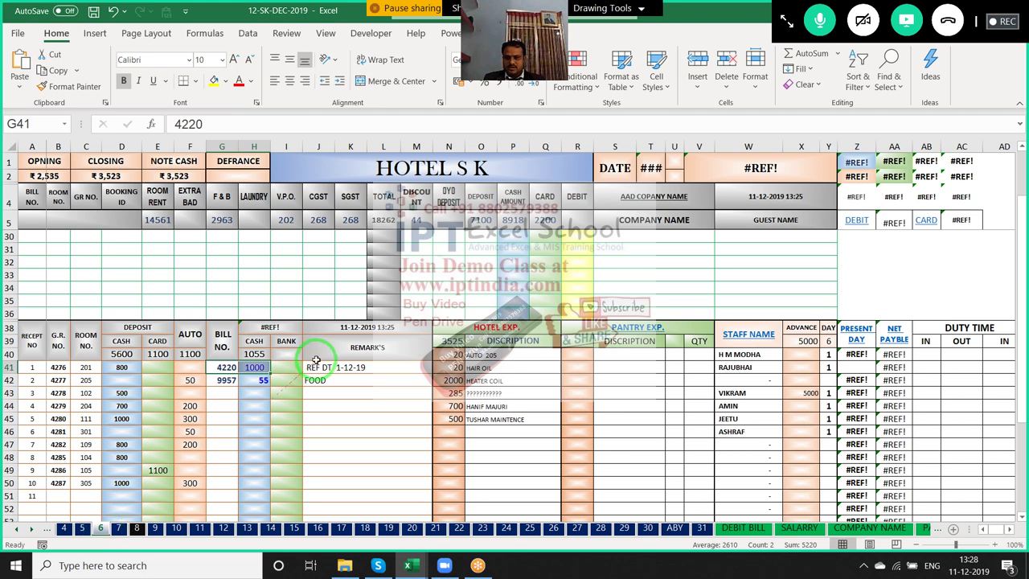
# In the hotel sheet, check cash amount 1000 in H41 and bill number 4220 in G41
pyautogui.moveTo(327, 424); pyautogui.dragTo(202, 494)
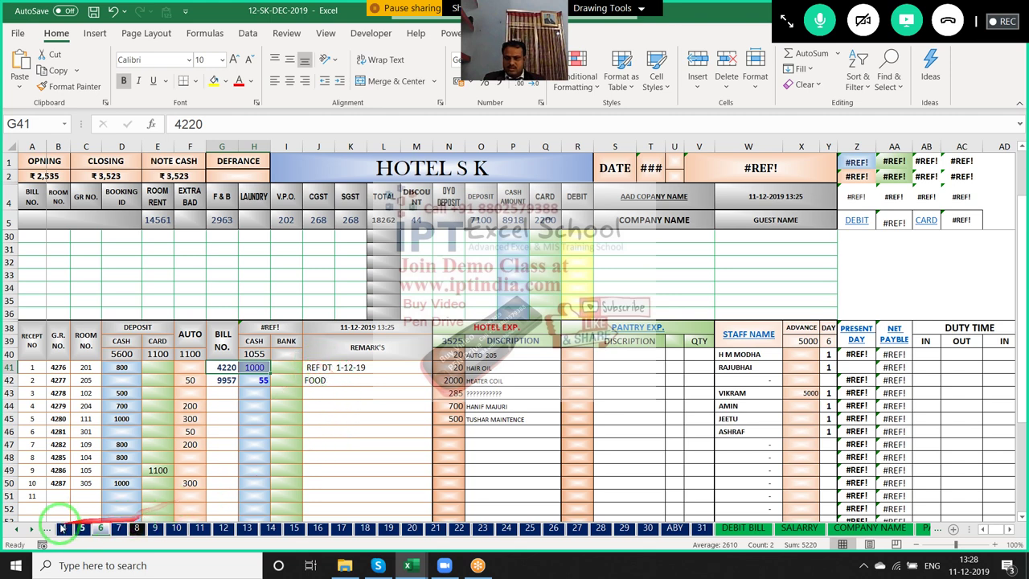
pyautogui.moveTo(16, 534); pyautogui.dragTo(222, 366)
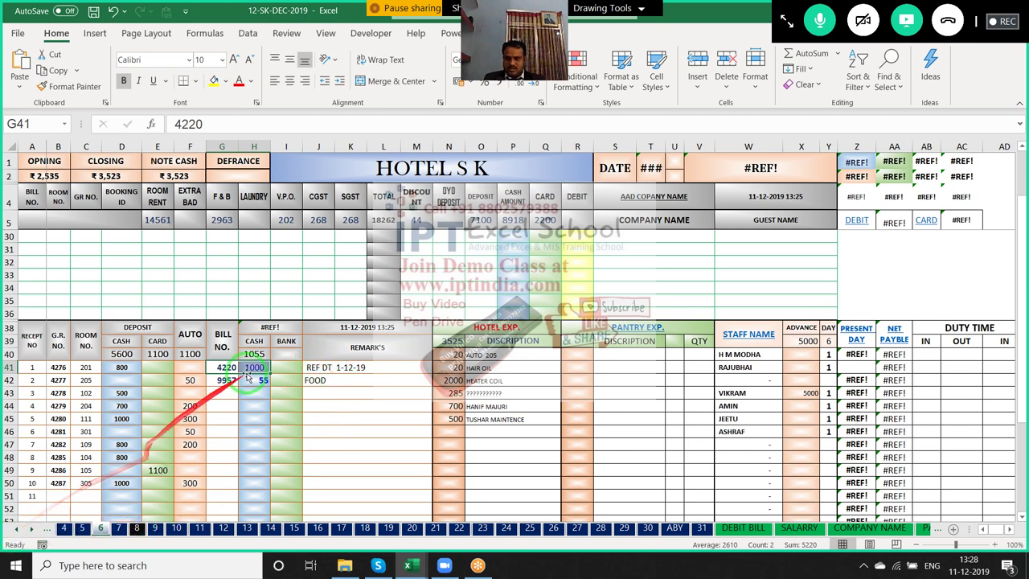
pyautogui.click(249, 366)
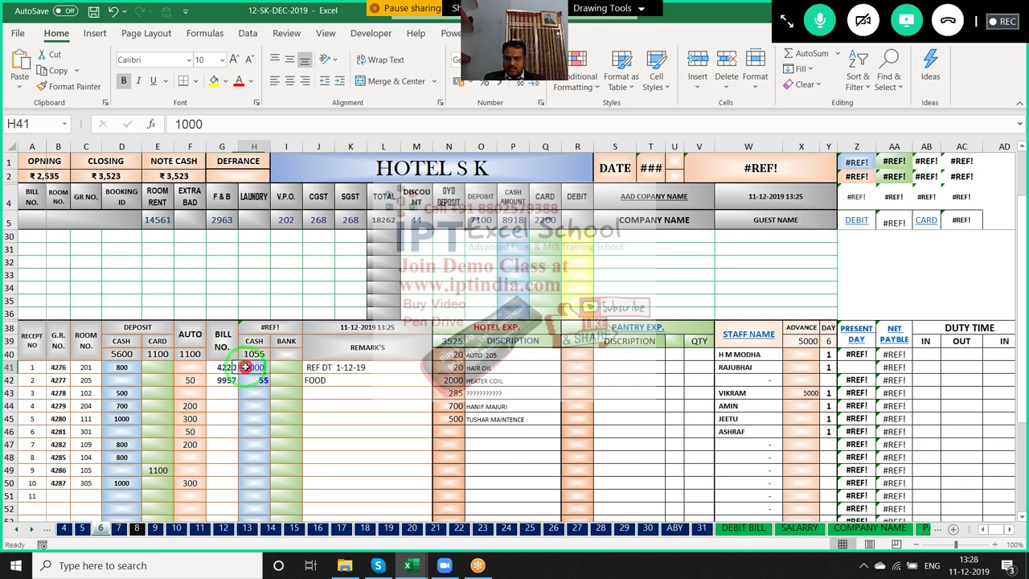
pyautogui.moveTo(247, 366); pyautogui.dragTo(276, 377)
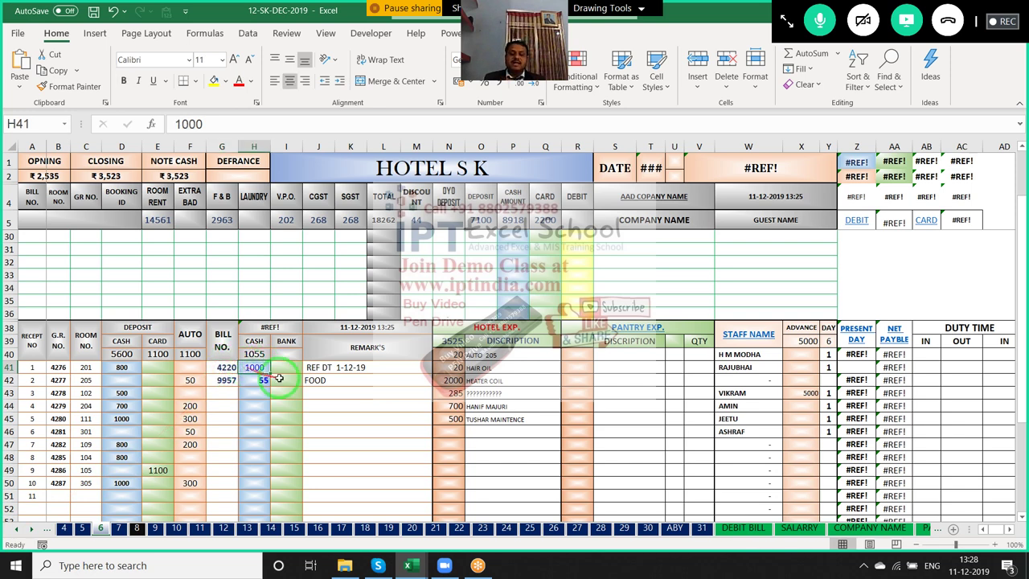
pyautogui.click(219, 368)
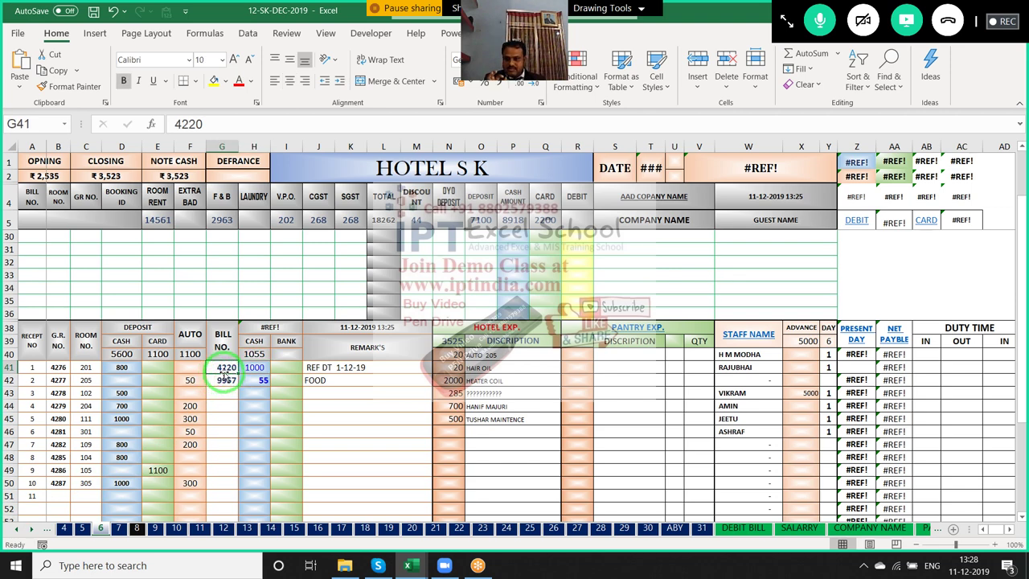
pyautogui.click(254, 367)
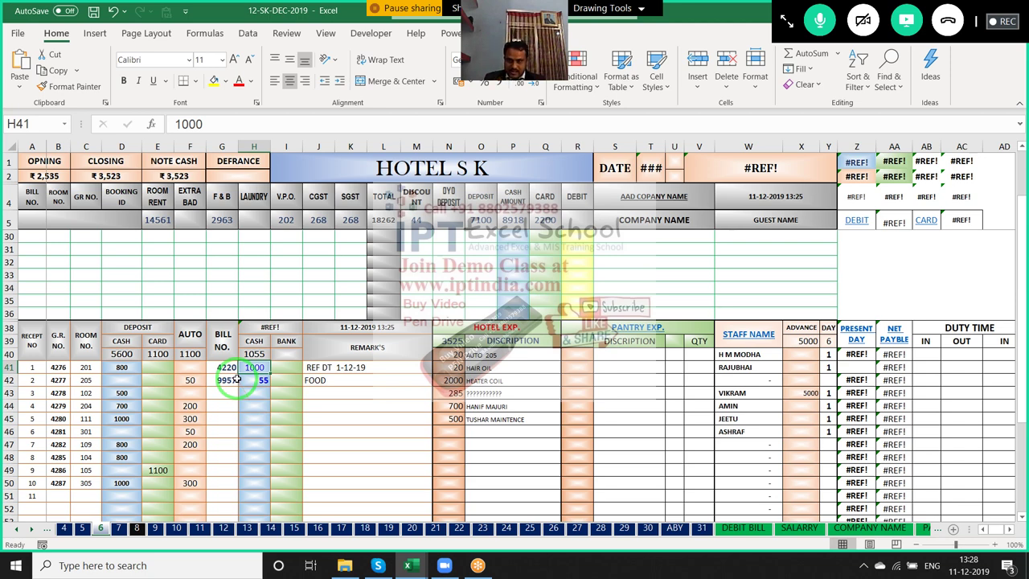
# Select the bill and cash block from BILL NO. in G38 down to row 48
pyautogui.click(229, 344)
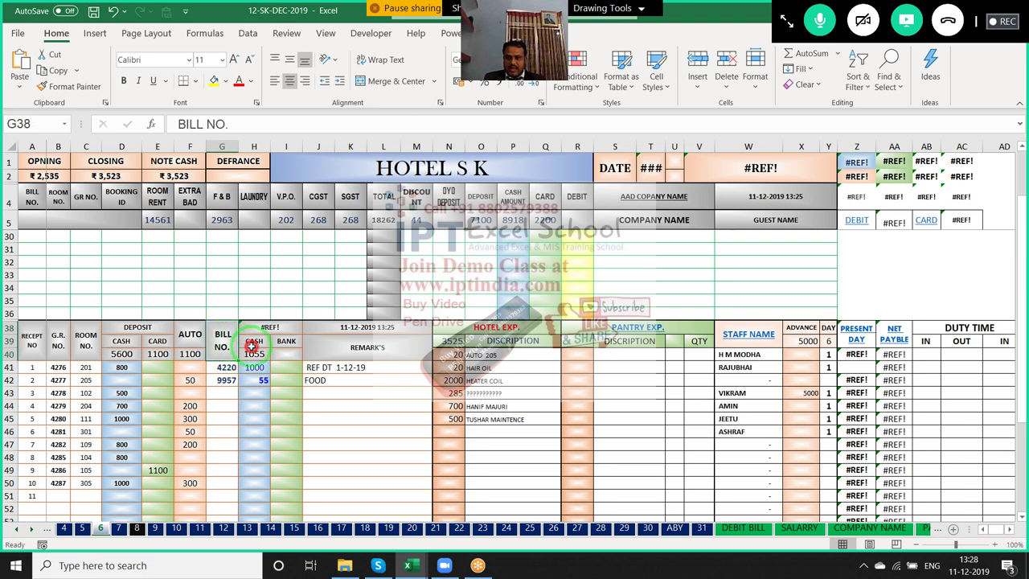
pyautogui.moveTo(252, 344); pyautogui.dragTo(361, 378)
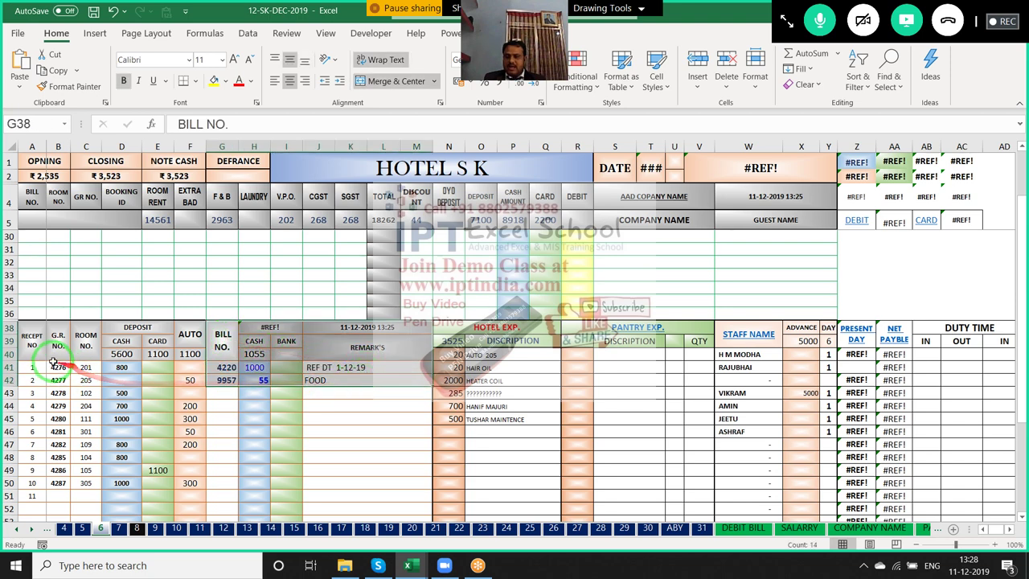
pyautogui.click(189, 405)
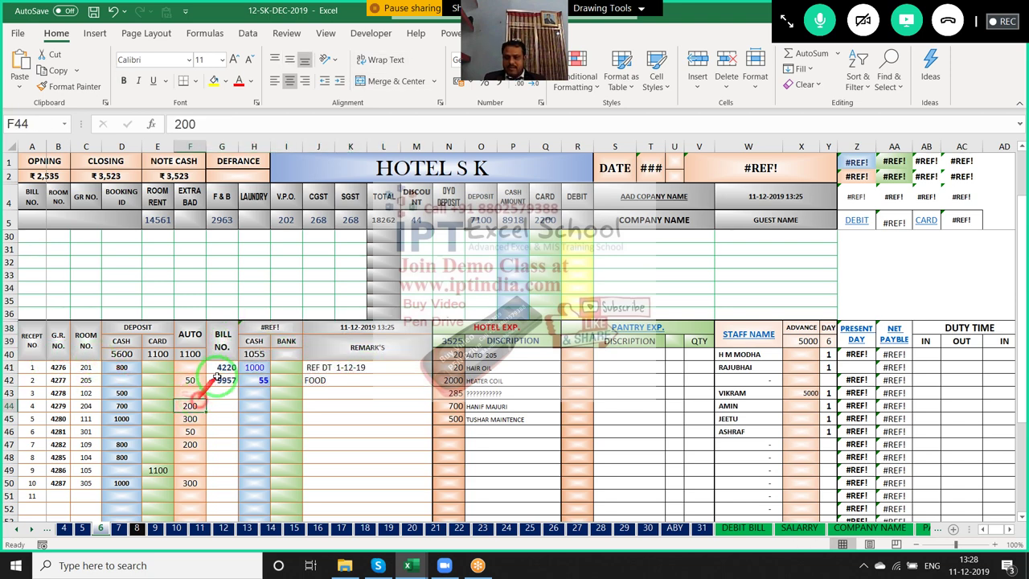
pyautogui.moveTo(223, 341); pyautogui.dragTo(356, 382)
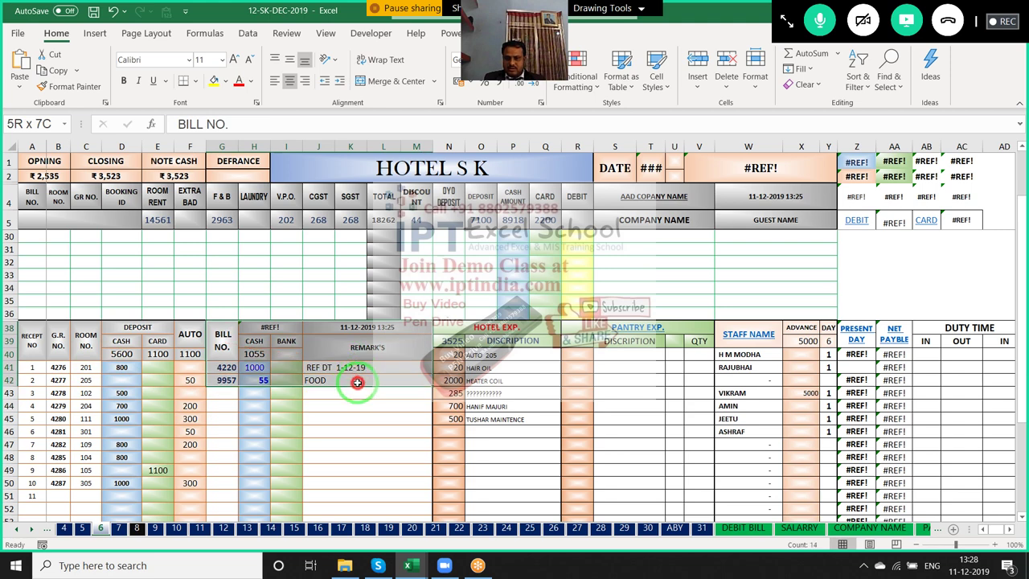
pyautogui.moveTo(357, 382); pyautogui.dragTo(339, 457)
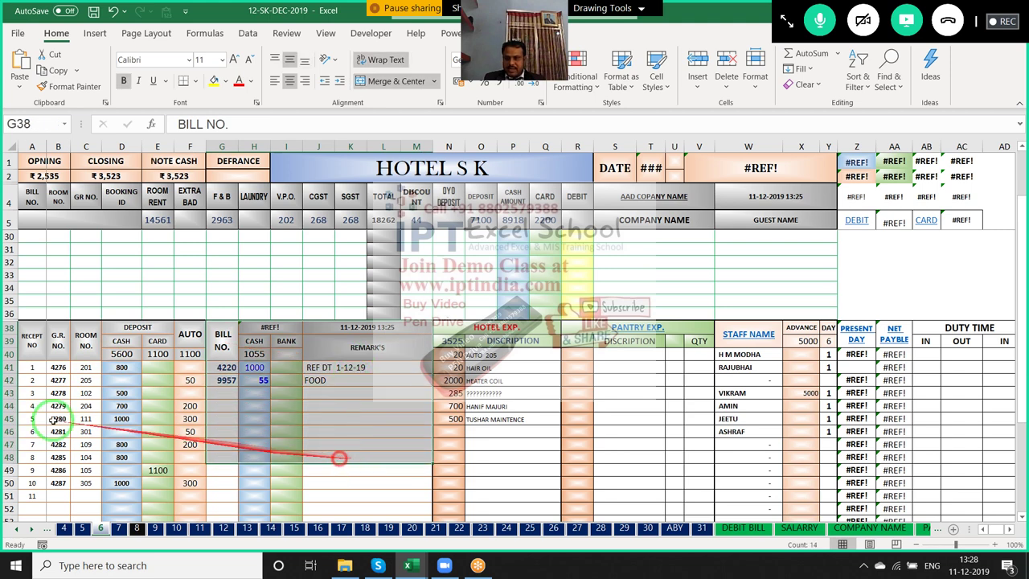
# Select the receipt block A38:F50, the bill block G38:M49 and the HOTEL EXP. block
pyautogui.moveTo(28, 332); pyautogui.dragTo(159, 447)
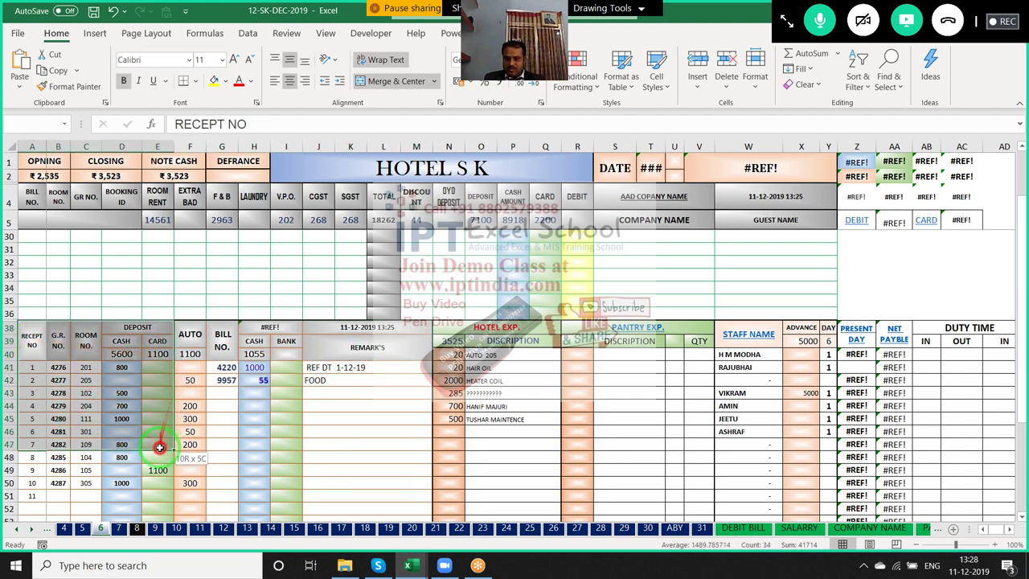
pyautogui.moveTo(159, 447); pyautogui.dragTo(190, 482)
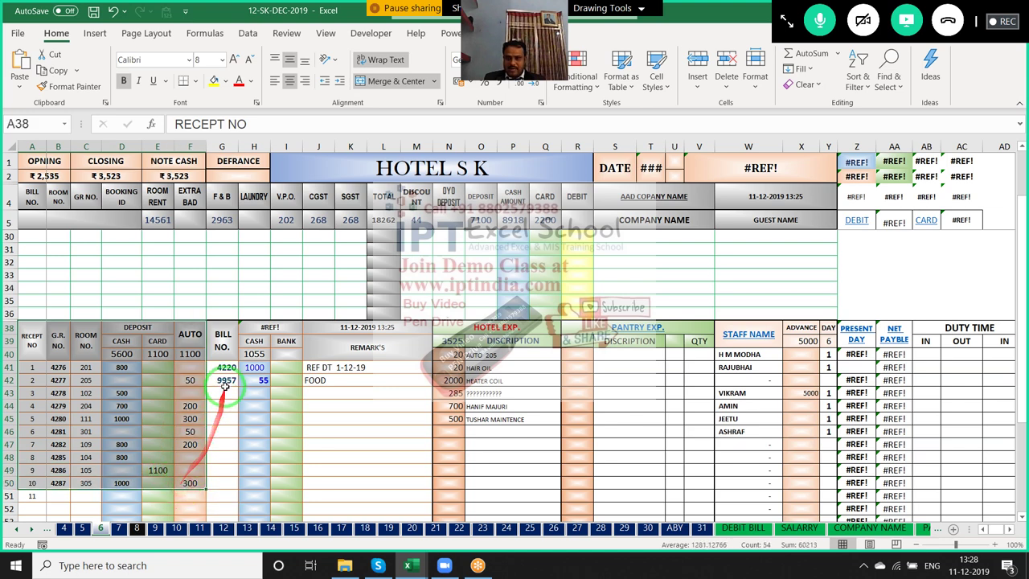
pyautogui.moveTo(222, 334)
pyautogui.mouseDown()
pyautogui.moveTo(361, 455)
pyautogui.moveTo(342, 469)
pyautogui.mouseUp()
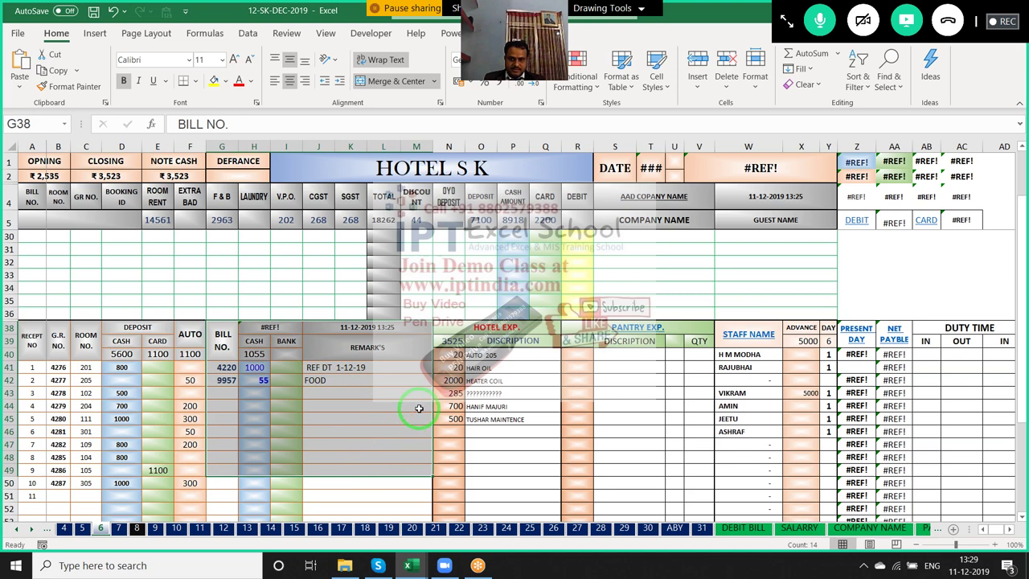
pyautogui.moveTo(486, 328)
pyautogui.mouseDown()
pyautogui.moveTo(555, 415)
pyautogui.moveTo(597, 425)
pyautogui.mouseUp()
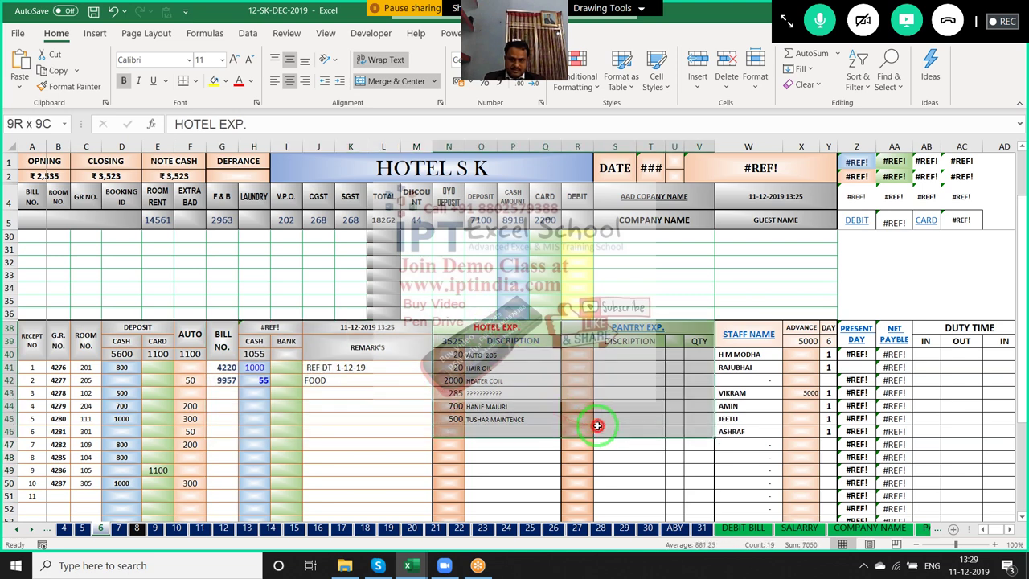
pyautogui.click(332, 379)
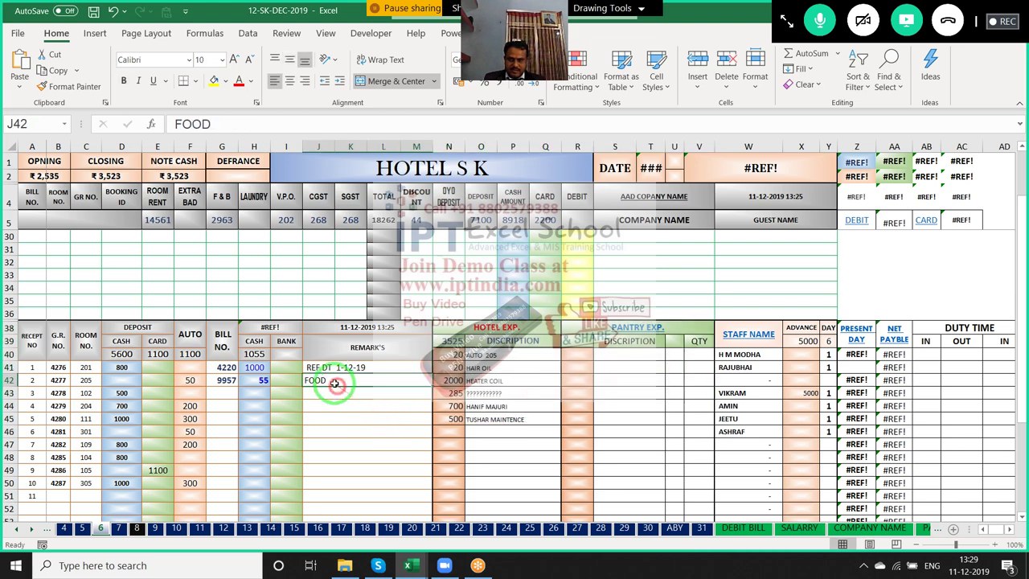
pyautogui.click(253, 341)
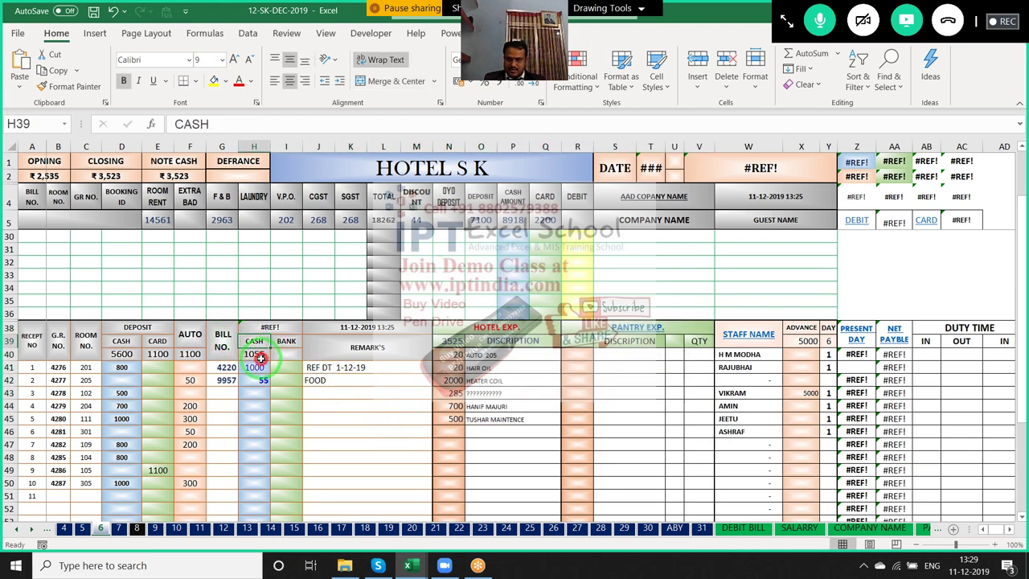
pyautogui.press('Down')
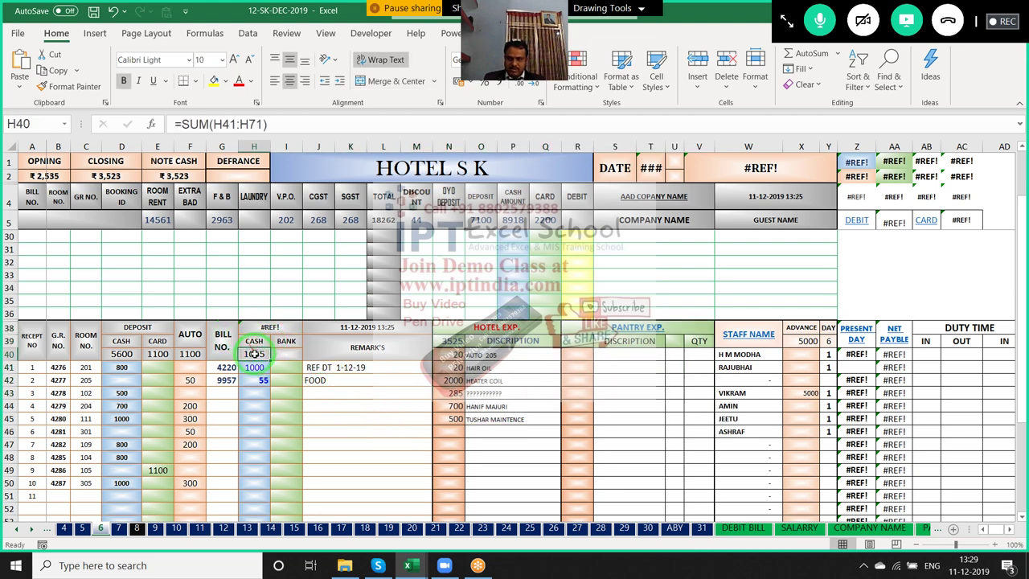
# Compare Diposit's G.R. NO. heading in B1 with the hotel sheet, ending on Diposit
pyautogui.hotkey('ctrl', 'Tab')
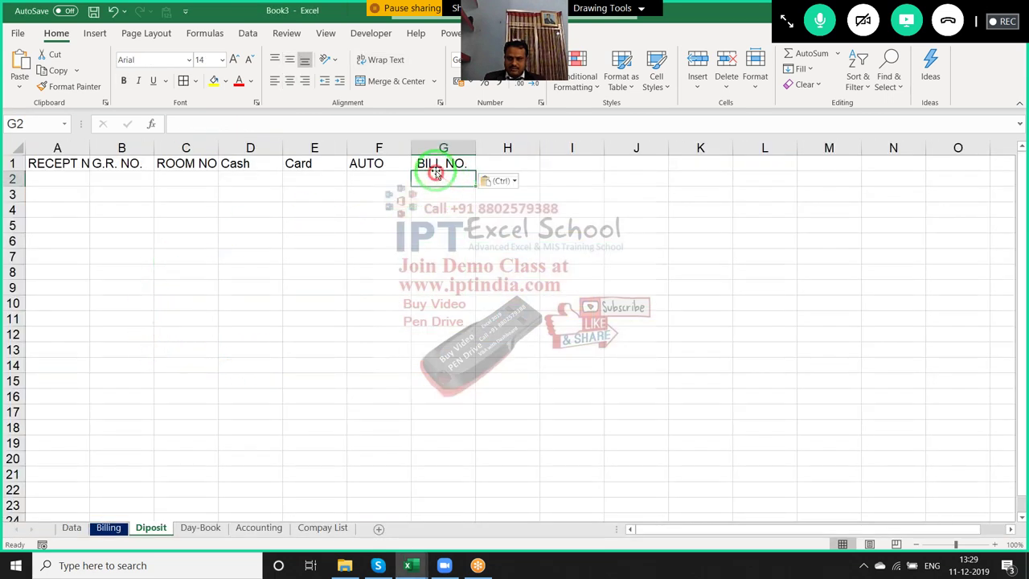
pyautogui.click(131, 164)
pyautogui.hotkey('ctrl', 'Tab')
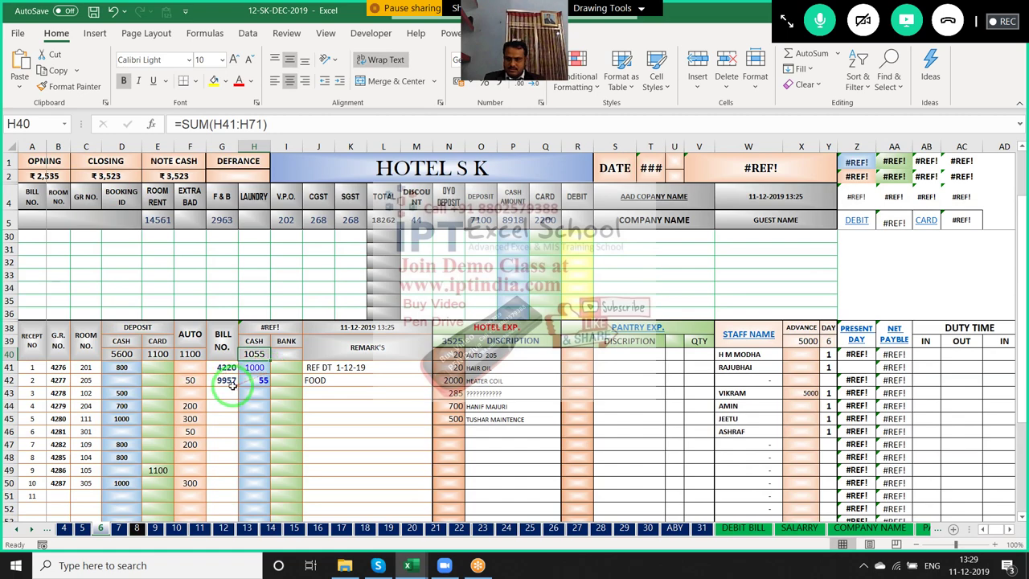
pyautogui.hotkey('ctrl', 'Tab')
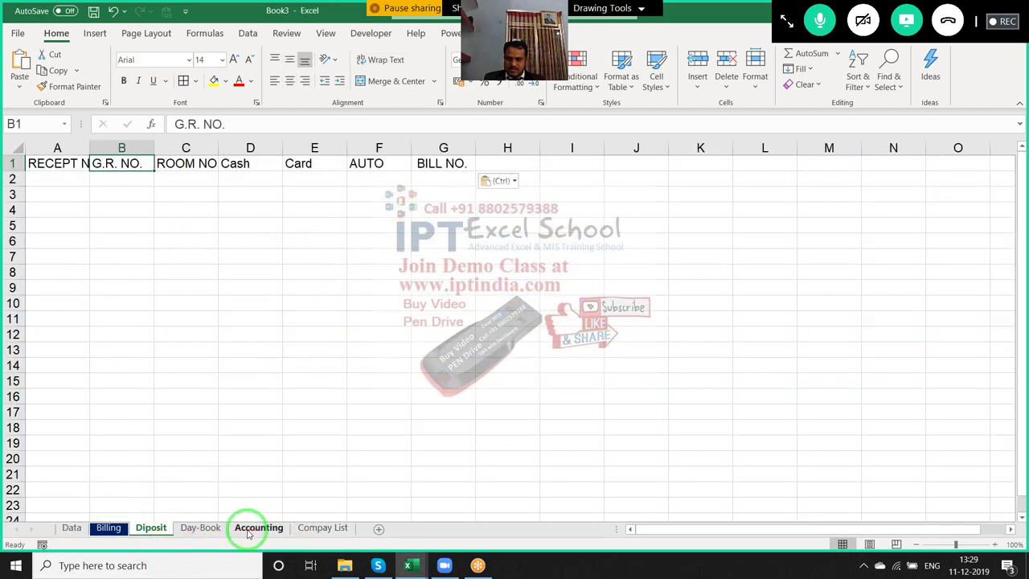
# Add a blank Sheet8 after Diposit, then view Billing and Data before returning to Diposit
pyautogui.click(377, 529)
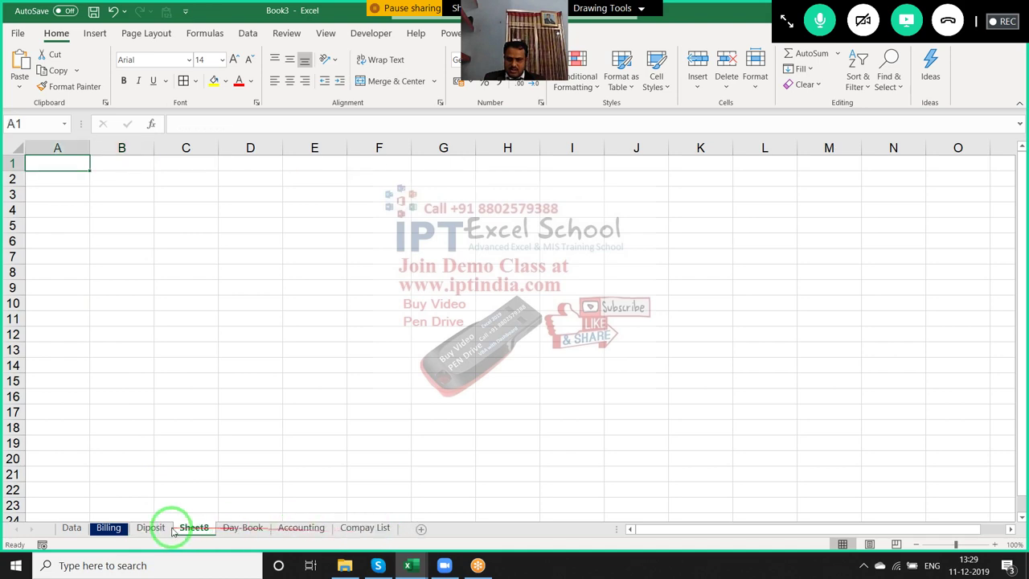
pyautogui.click(110, 528)
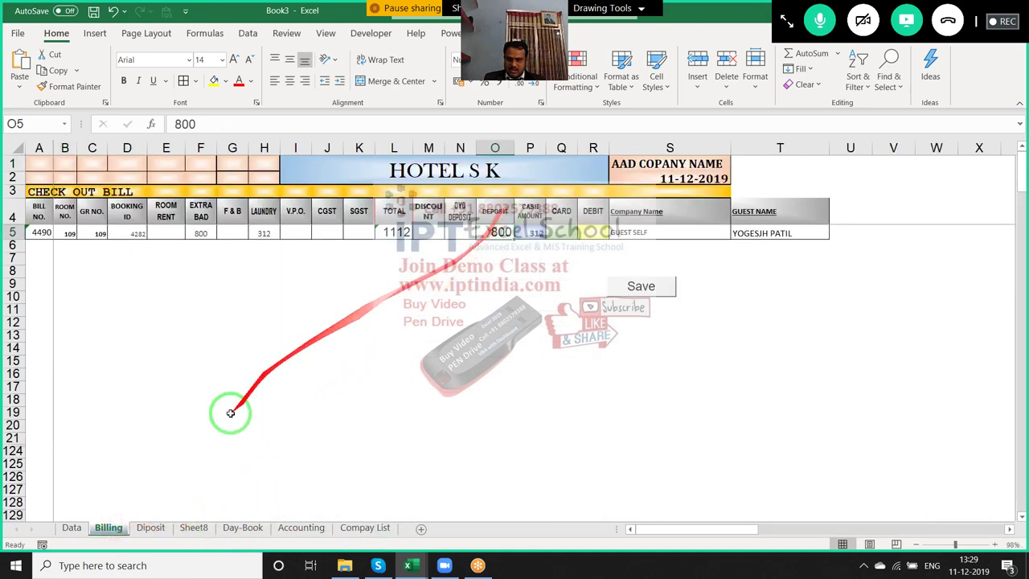
pyautogui.click(72, 527)
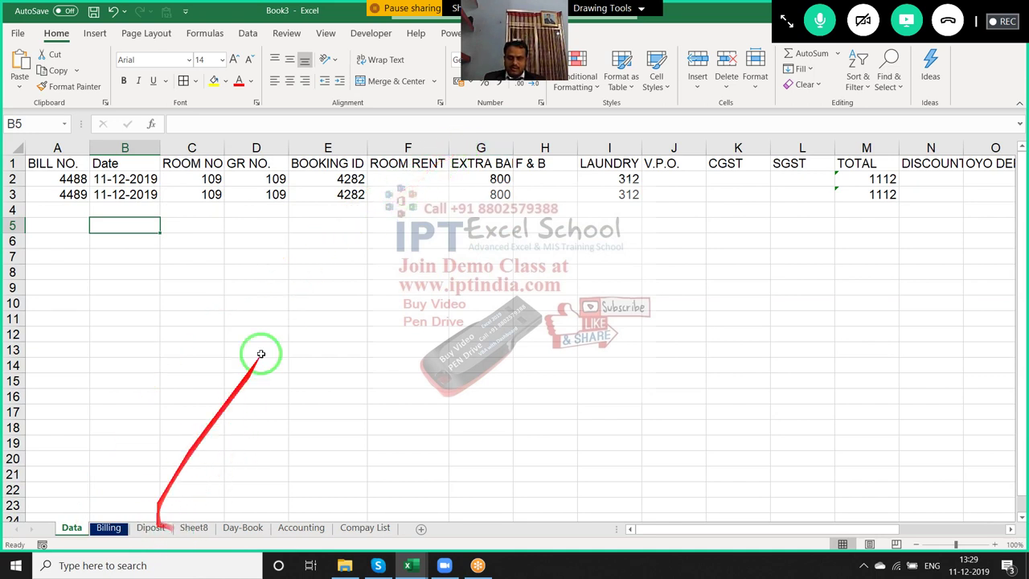
pyautogui.click(151, 528)
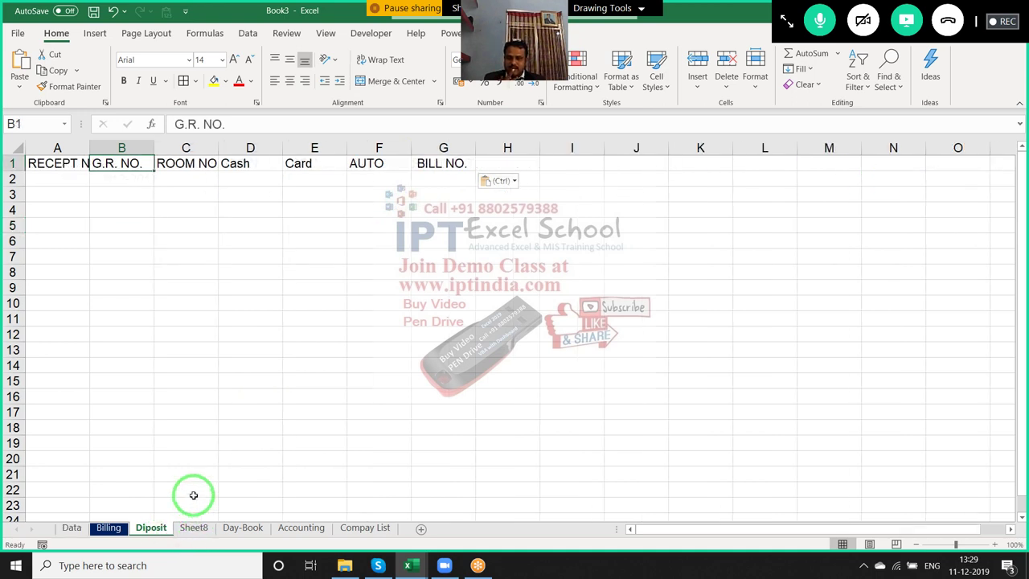
# On the Data sheet, review row 3's EXTRA BAD to LAUNDRY values, the M3 total and headers past DISCOUNT
pyautogui.click(77, 534)
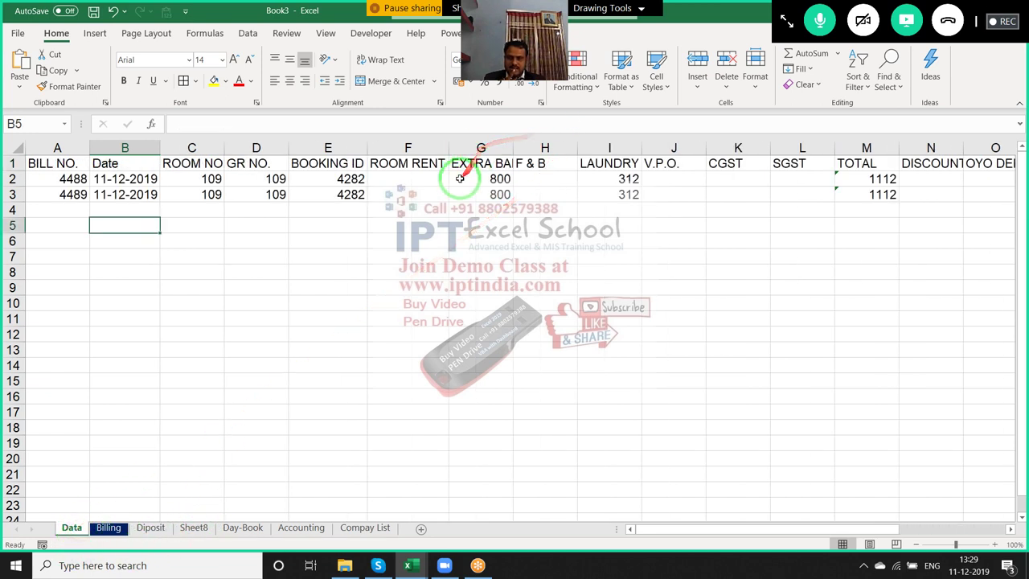
pyautogui.moveTo(485, 194); pyautogui.dragTo(614, 199)
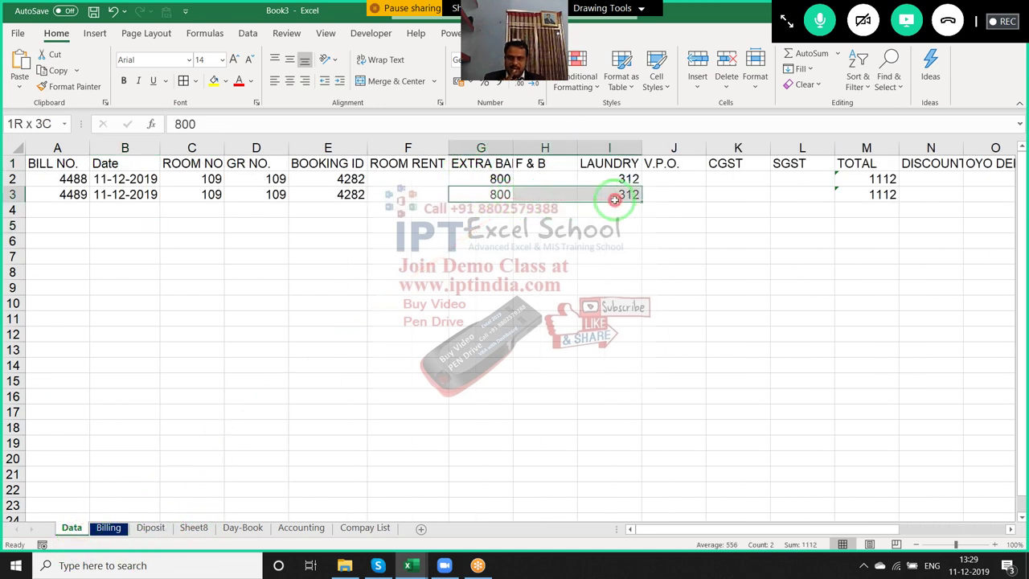
pyautogui.click(864, 194)
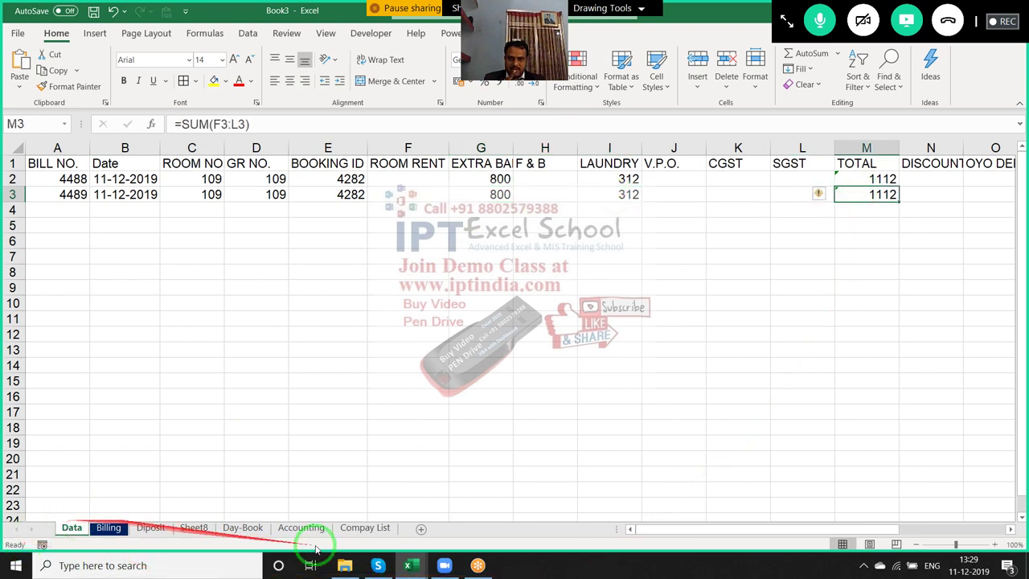
pyautogui.moveTo(754, 530); pyautogui.dragTo(894, 523)
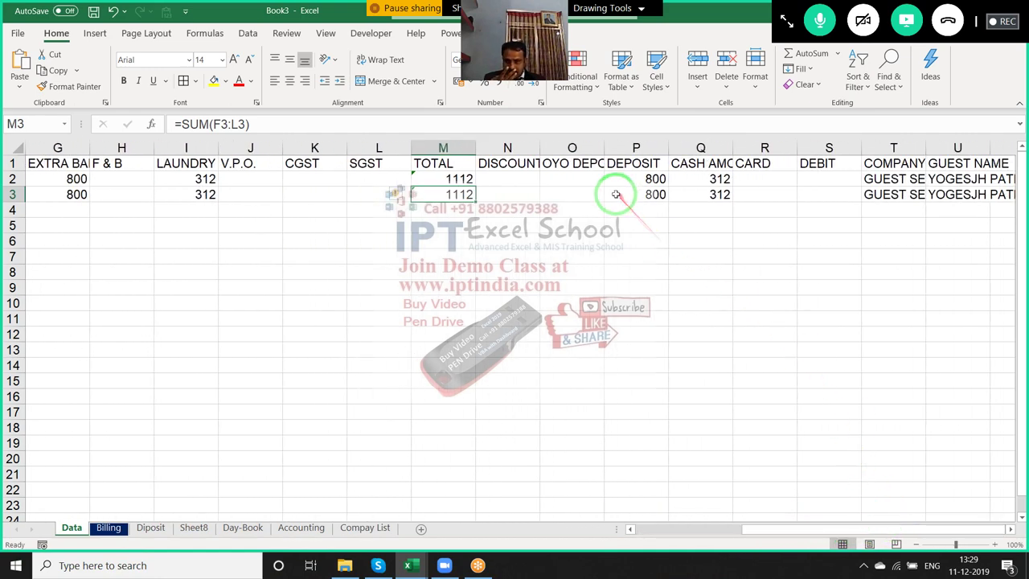
pyautogui.click(526, 167)
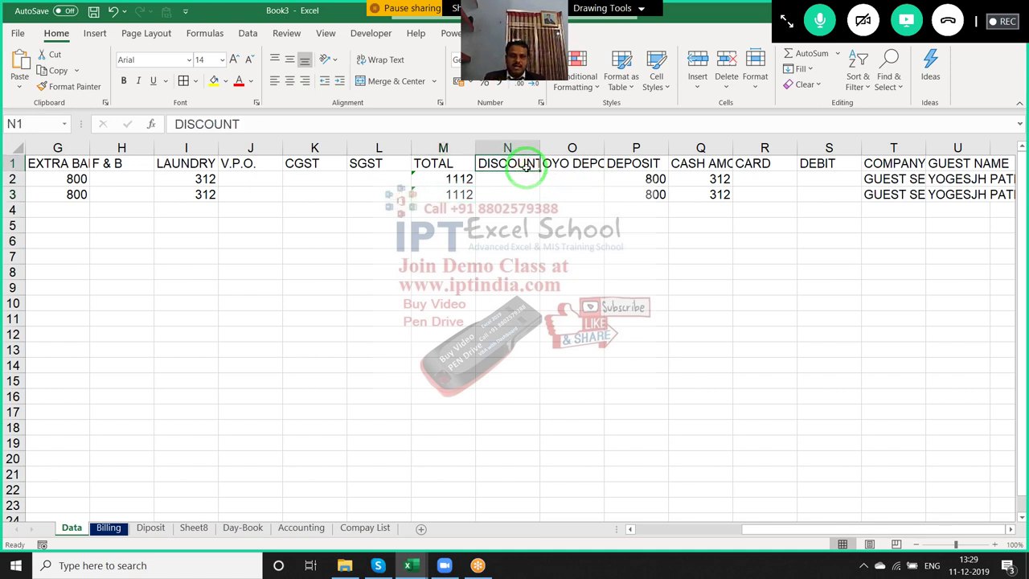
pyautogui.press('Right')
pyautogui.press('Right')
pyautogui.press('Right')
pyautogui.press('Right')
pyautogui.press('Right')
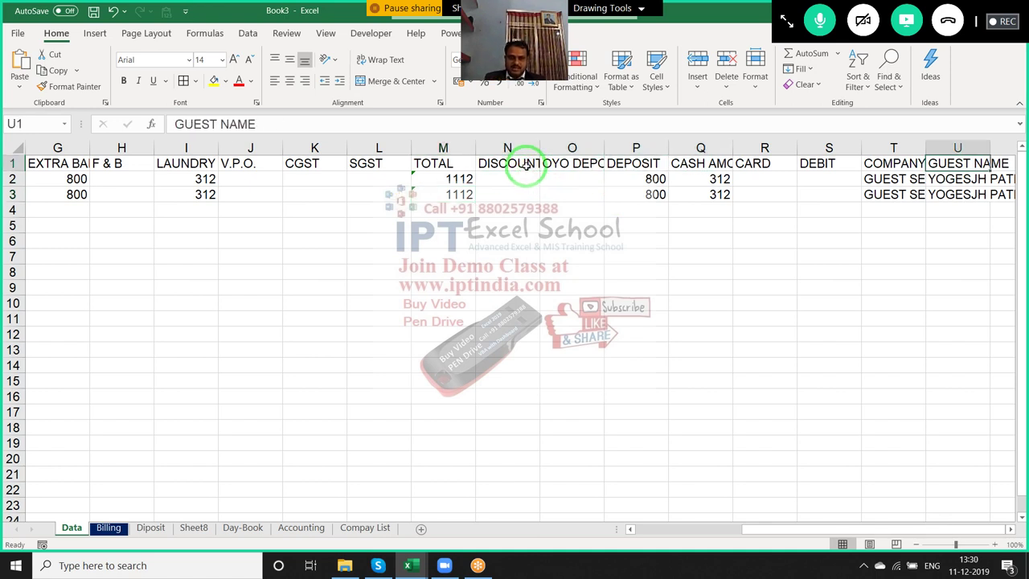
pyautogui.press('Right')
pyautogui.press('Right')
pyautogui.press('Right')
pyautogui.press('Left')
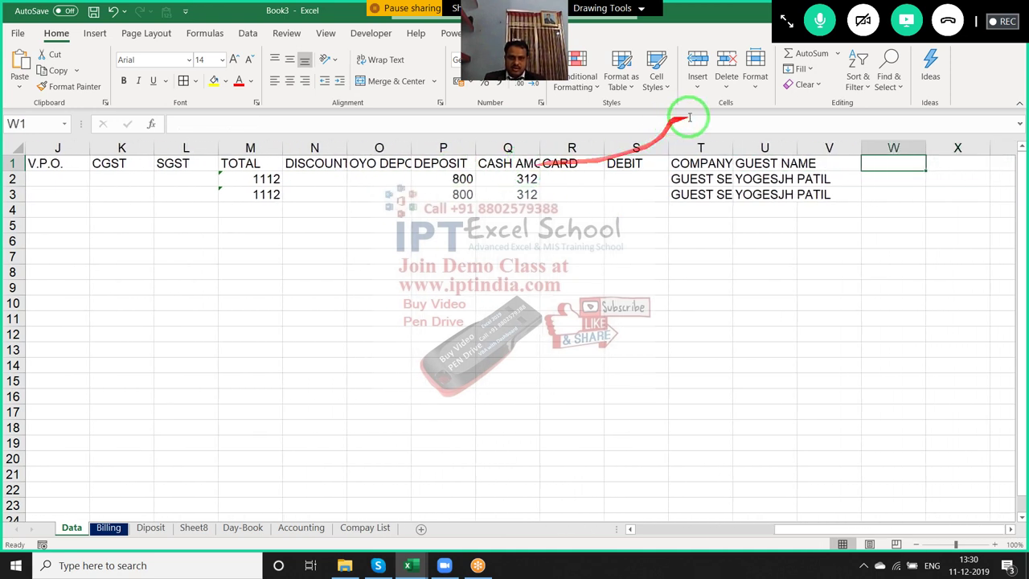
# AutoFit column T to the COMPANY NAME header and column U to the guest names
pyautogui.doubleClick(733, 147)
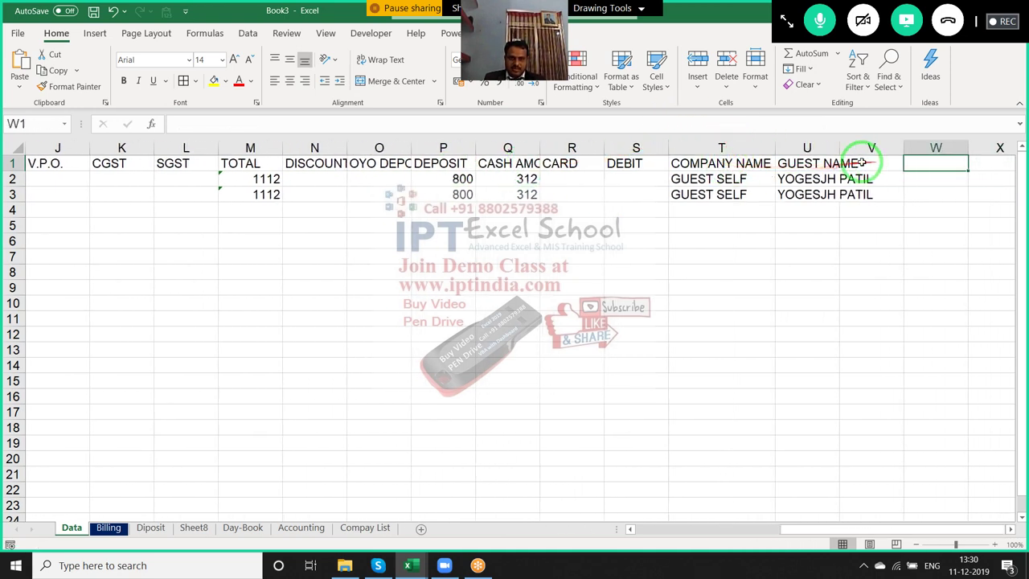
pyautogui.doubleClick(836, 148)
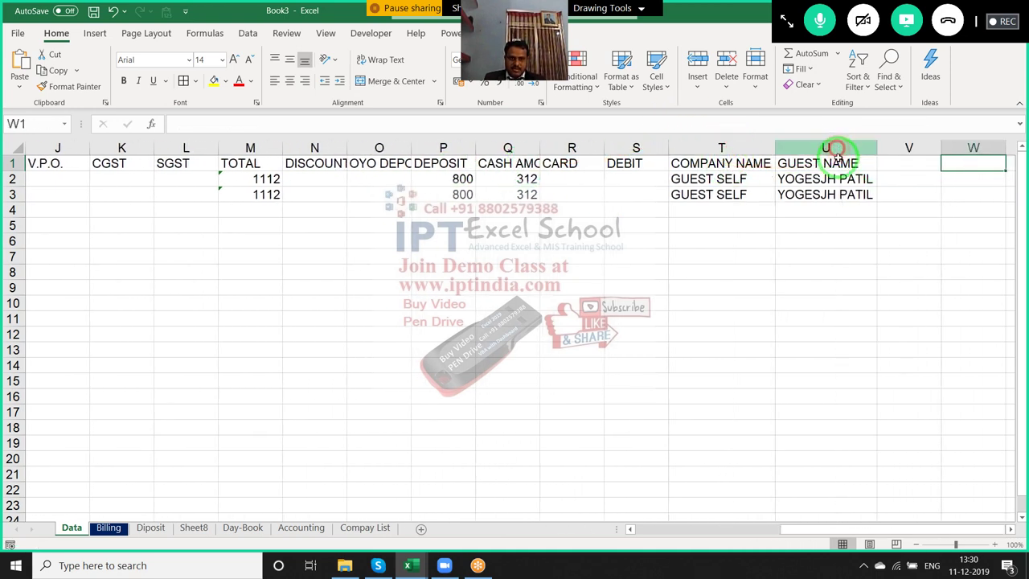
pyautogui.click(881, 163)
pyautogui.press('Left')
pyautogui.press('Left')
pyautogui.press('Left')
pyautogui.press('Left')
pyautogui.press('Left')
pyautogui.press('Left')
pyautogui.press('Left')
pyautogui.press('Left')
pyautogui.press('Left')
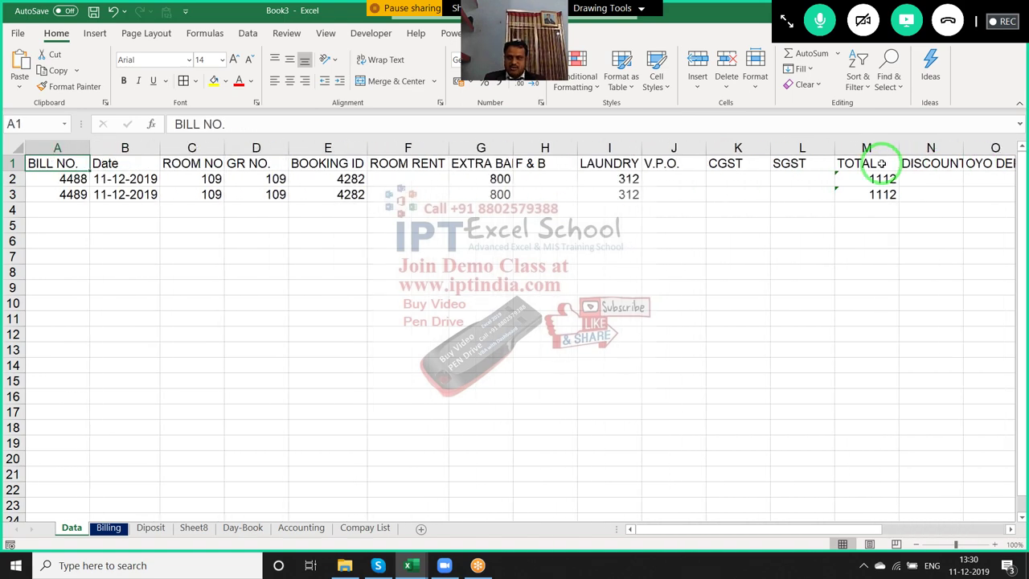
pyautogui.press('Right')
pyautogui.press('Right')
pyautogui.press('Right')
pyautogui.press('Right')
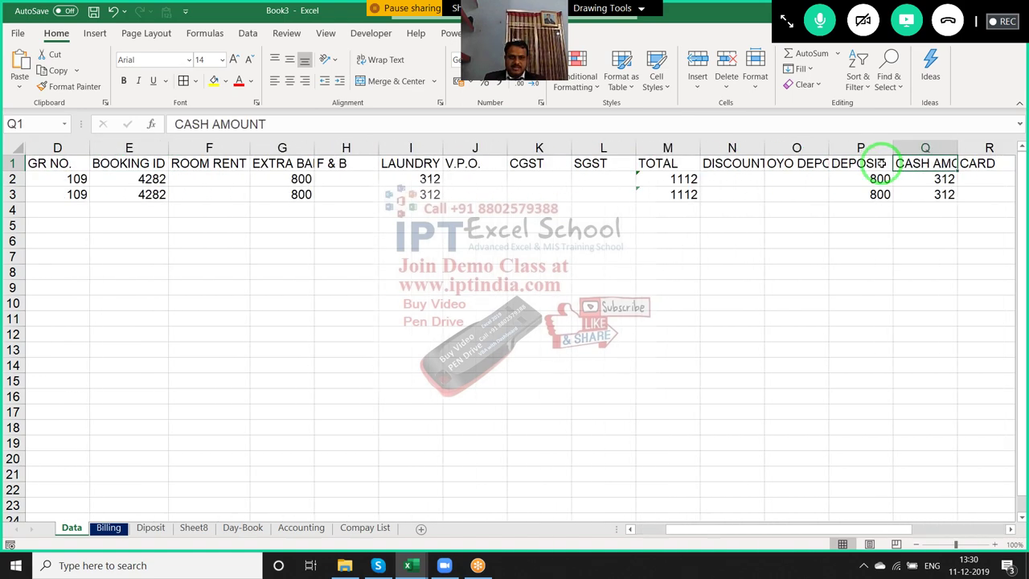
pyautogui.press('Right')
pyautogui.press('Right')
pyautogui.press('Right')
pyautogui.press('Left')
pyautogui.press('Left')
pyautogui.press('Left')
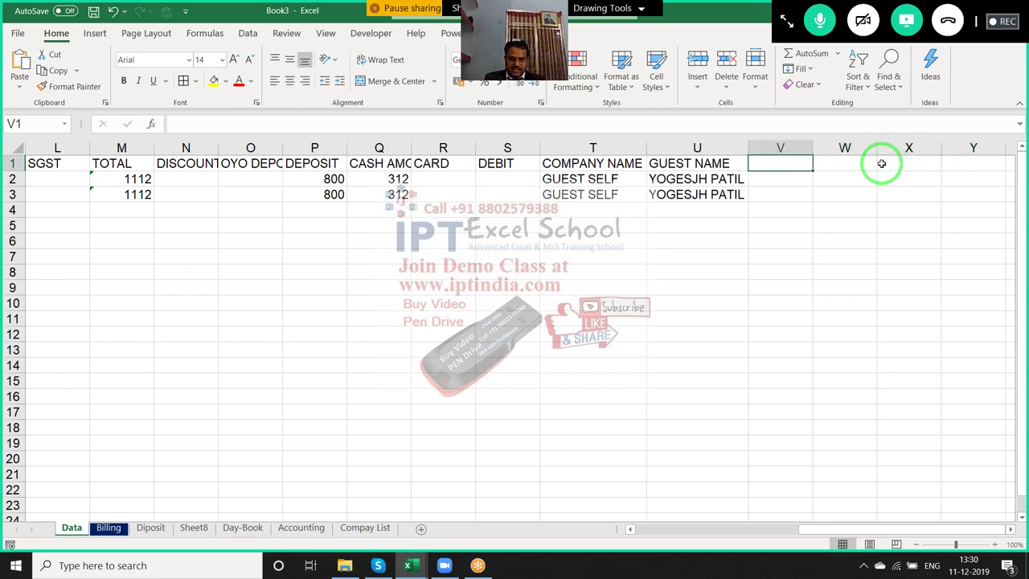
# After GUEST NAME, type the headings Balance in V1, Date in W1 and Amt in X1
pyautogui.write('Balance')
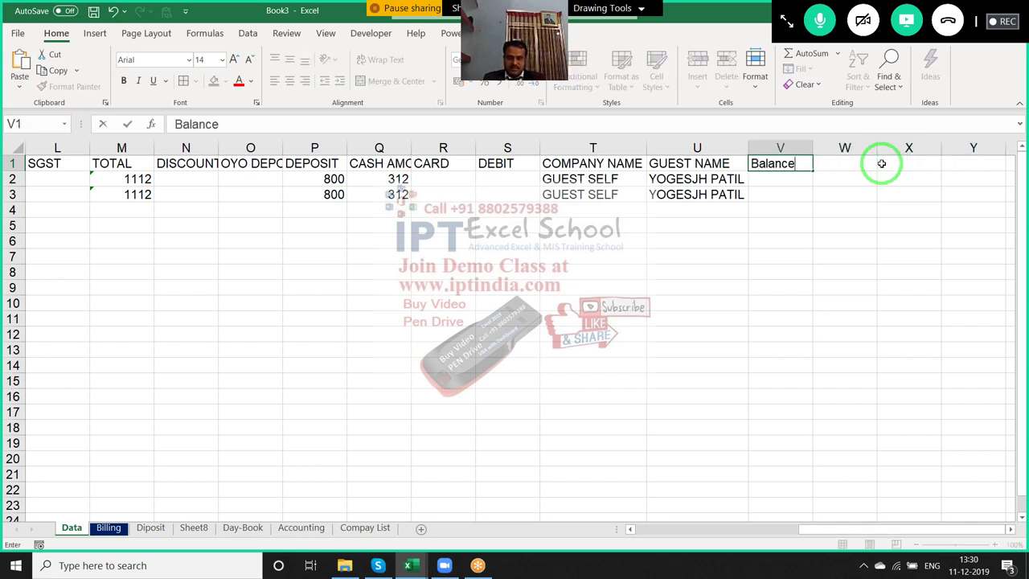
pyautogui.press('Right')
pyautogui.press('Left')
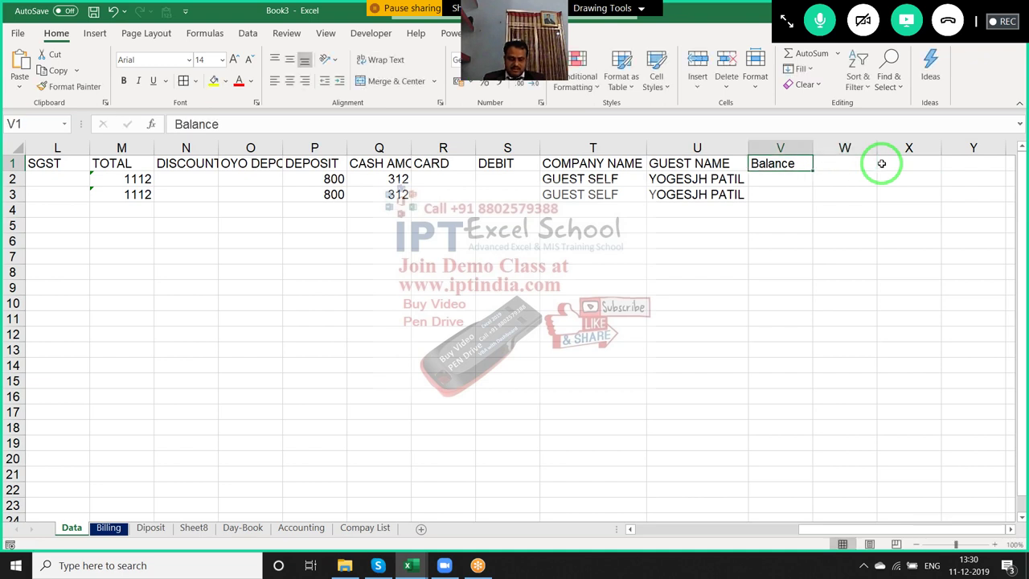
pyautogui.click(867, 162)
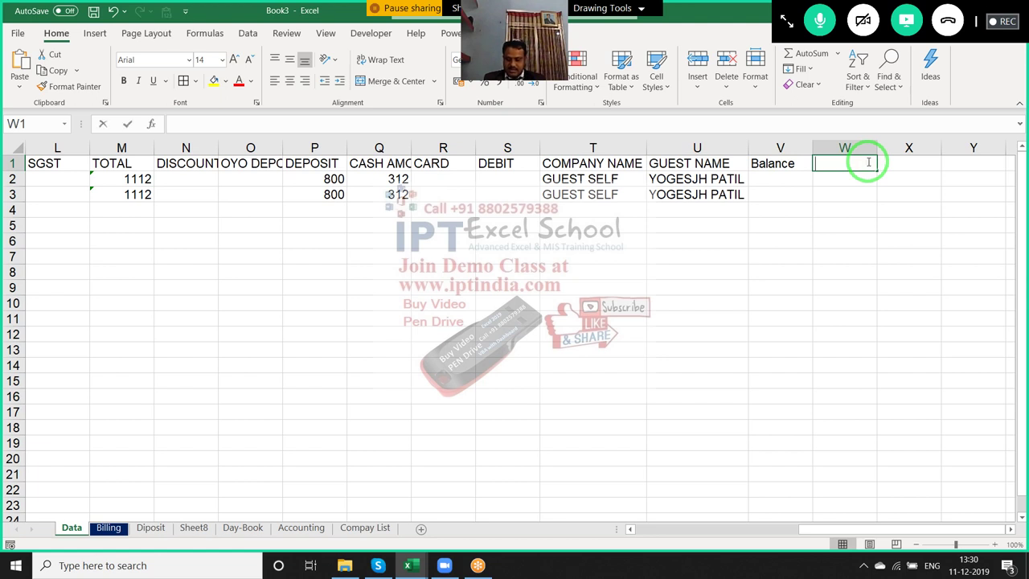
pyautogui.write('Date')
pyautogui.press('Tab')
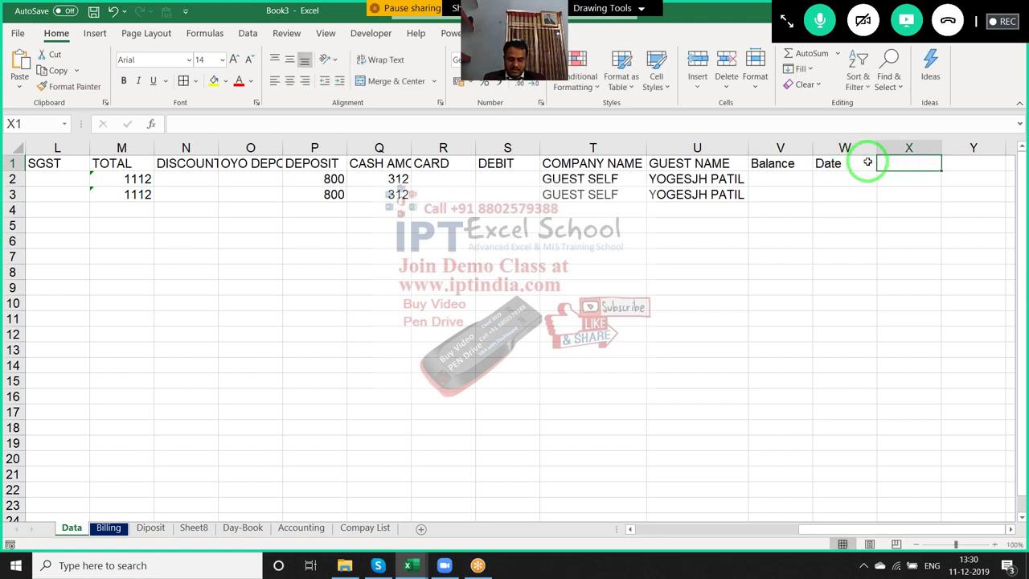
pyautogui.write('Amt')
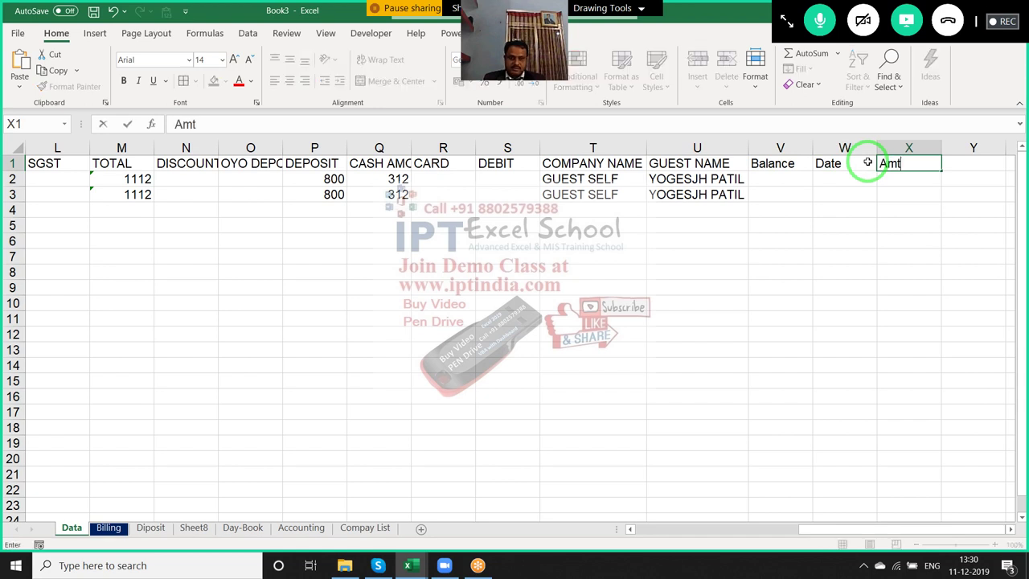
pyautogui.press('Return')
pyautogui.press('Left')
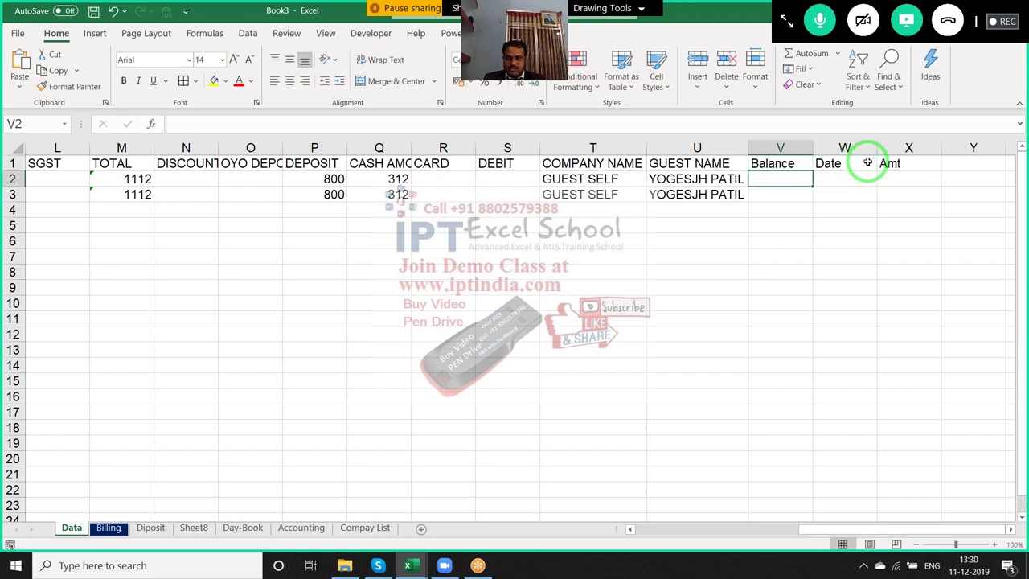
pyautogui.press('Down')
pyautogui.press('Down')
pyautogui.press('Up')
pyautogui.press('Up')
pyautogui.press('Left')
pyautogui.press('Left')
pyautogui.press('Left')
pyautogui.press('Left')
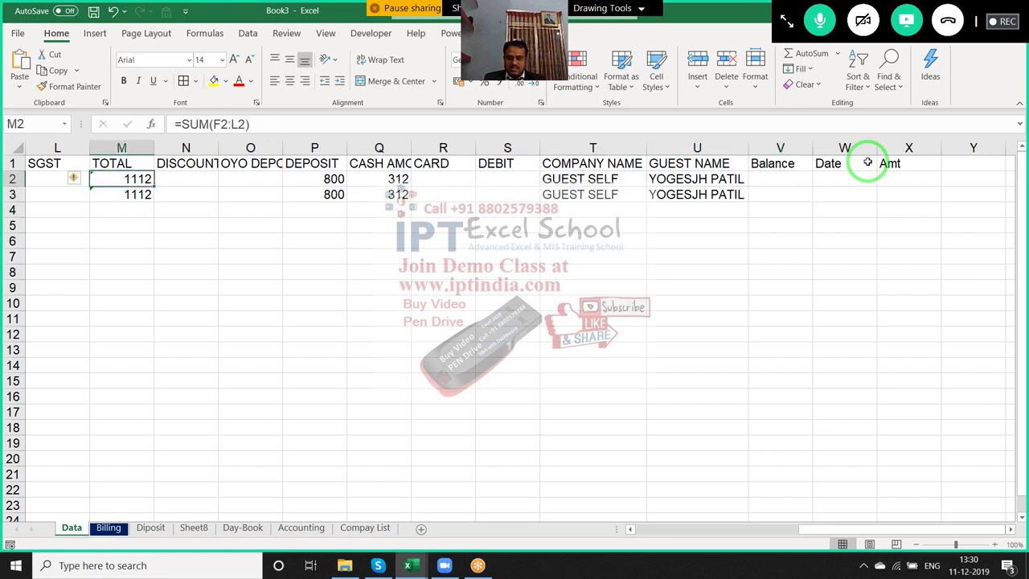
pyautogui.press('Right')
pyautogui.press('Left')
pyautogui.press('Left')
pyautogui.press('Right')
pyautogui.press('Left')
pyautogui.press('Left')
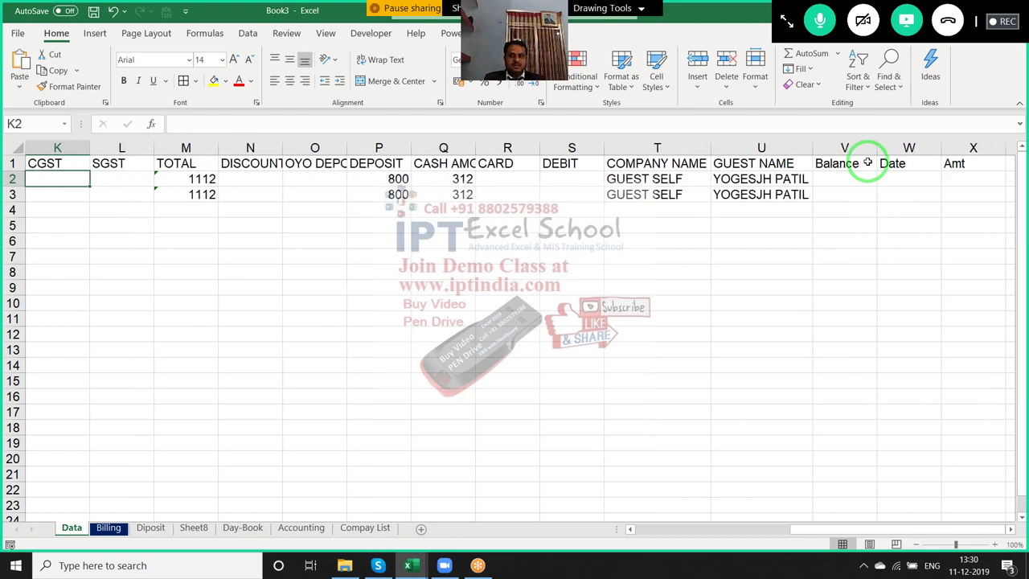
pyautogui.press('Left')
pyautogui.press('Left')
pyautogui.press('Left')
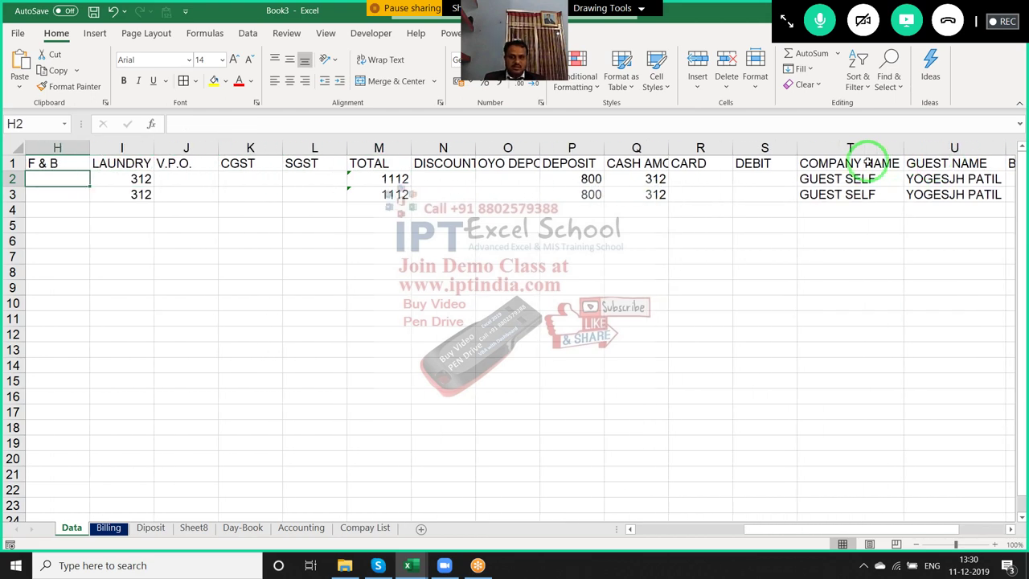
pyautogui.press('Right')
pyautogui.press('Right')
pyautogui.press('Right')
pyautogui.press('Right')
pyautogui.press('Right')
pyautogui.press('Right')
pyautogui.press('Right')
pyautogui.press('Right')
pyautogui.press('Right')
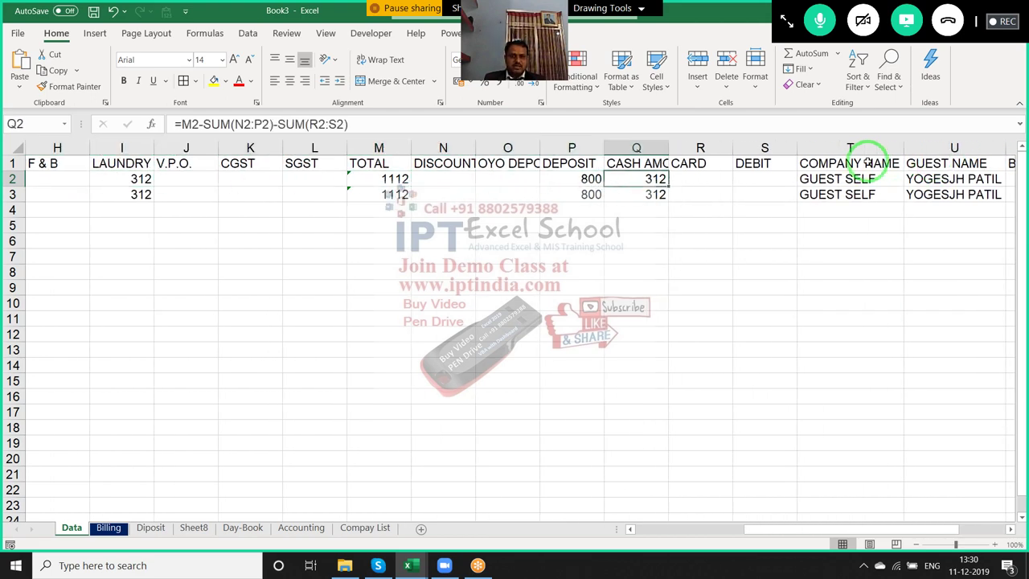
pyautogui.press('Down')
pyautogui.press('Up')
pyautogui.press('Up')
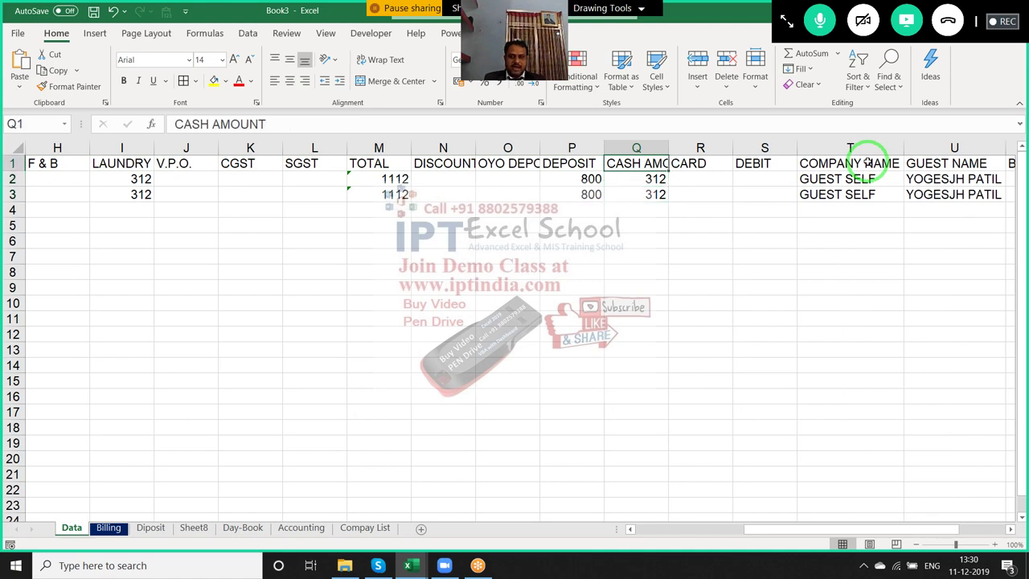
pyautogui.press('Down')
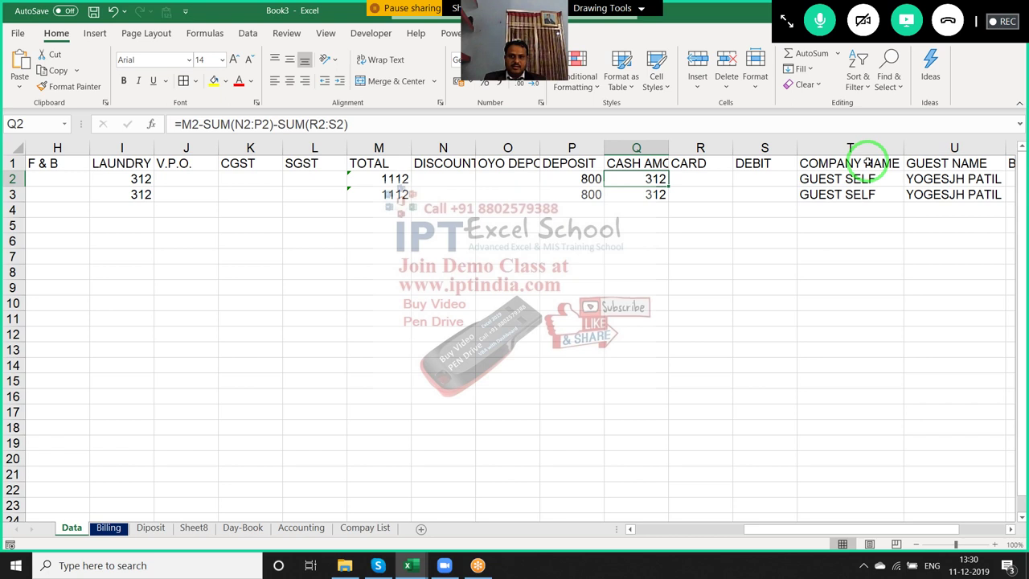
pyautogui.press('Left')
pyautogui.press('Left')
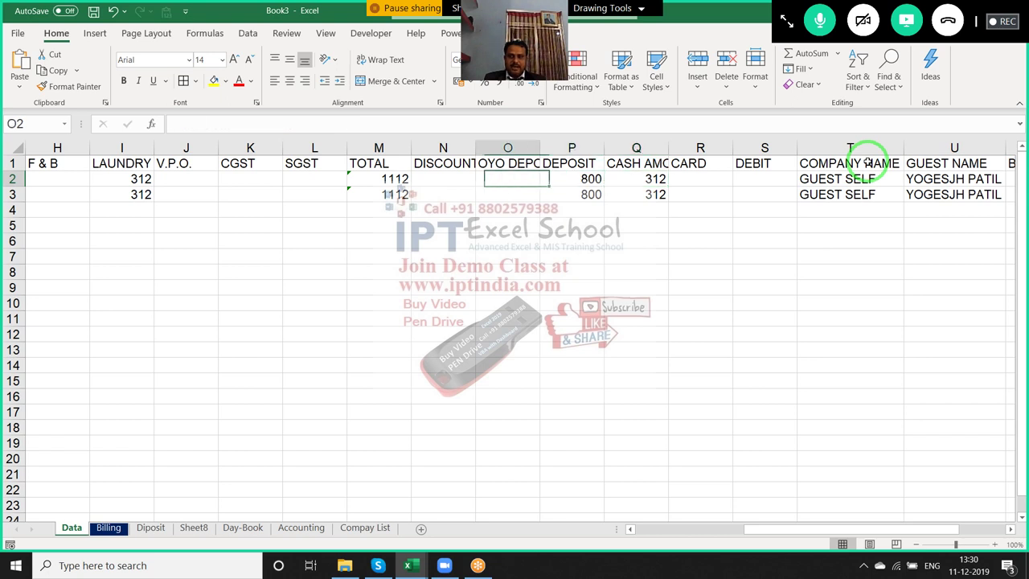
pyautogui.press('Left')
pyautogui.press('Left')
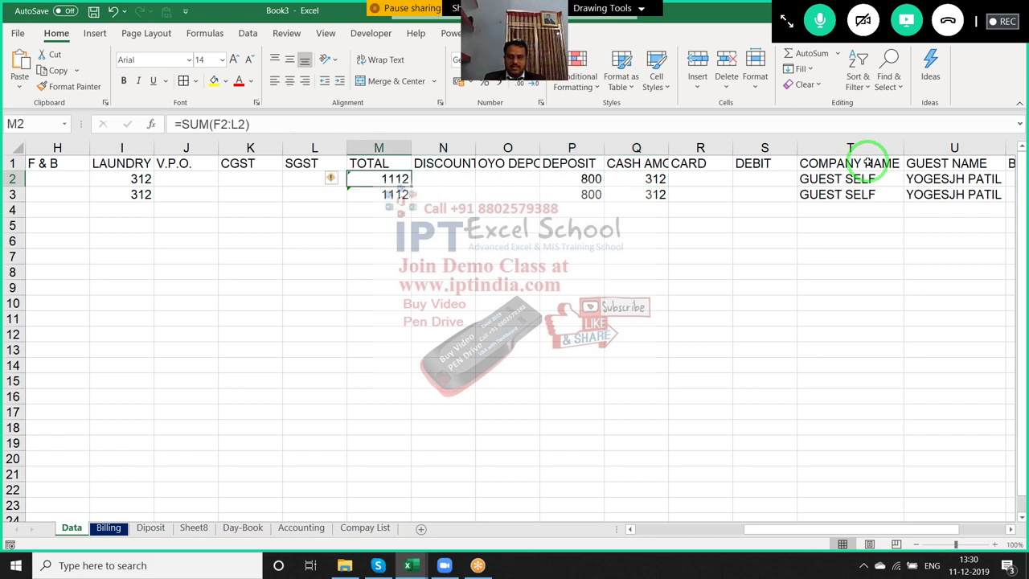
pyautogui.press('Right')
pyautogui.press('Right')
pyautogui.press('Right')
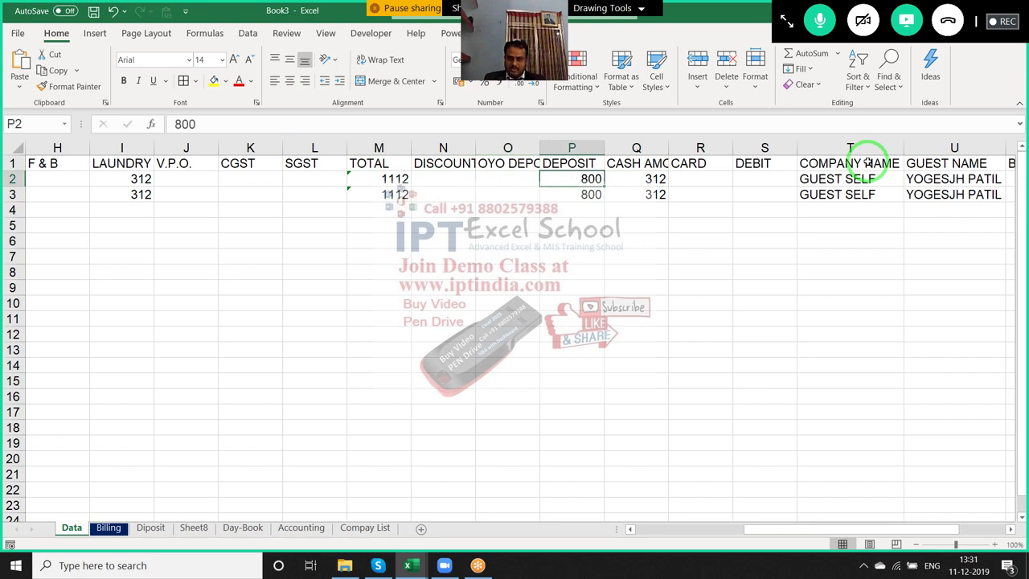
pyautogui.press('Right')
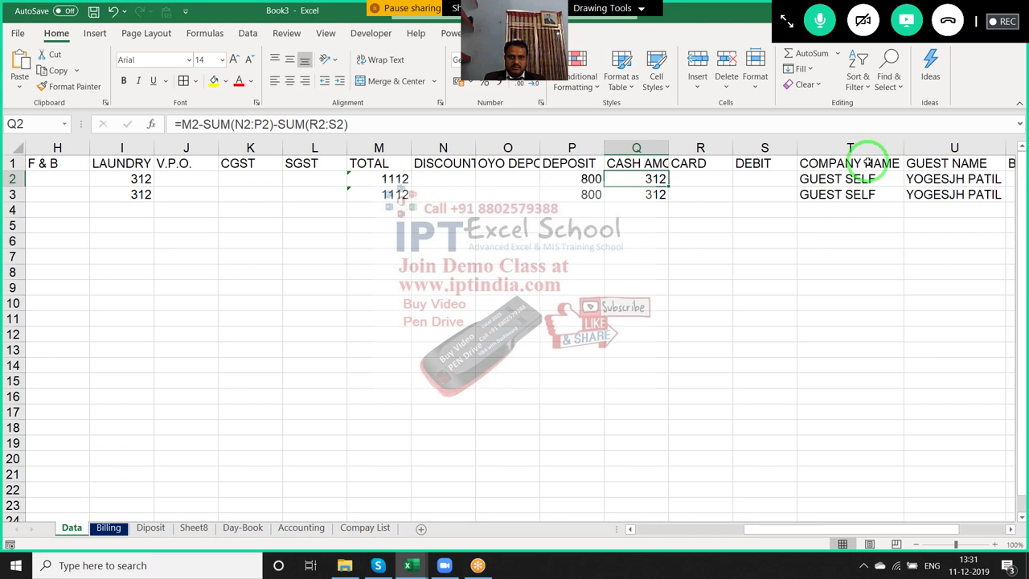
# Review row 2's charges up to the TOTAL formula in M2 and the DEPOSIT value in P2
pyautogui.press('Right')
pyautogui.press('Left')
pyautogui.press('Left')
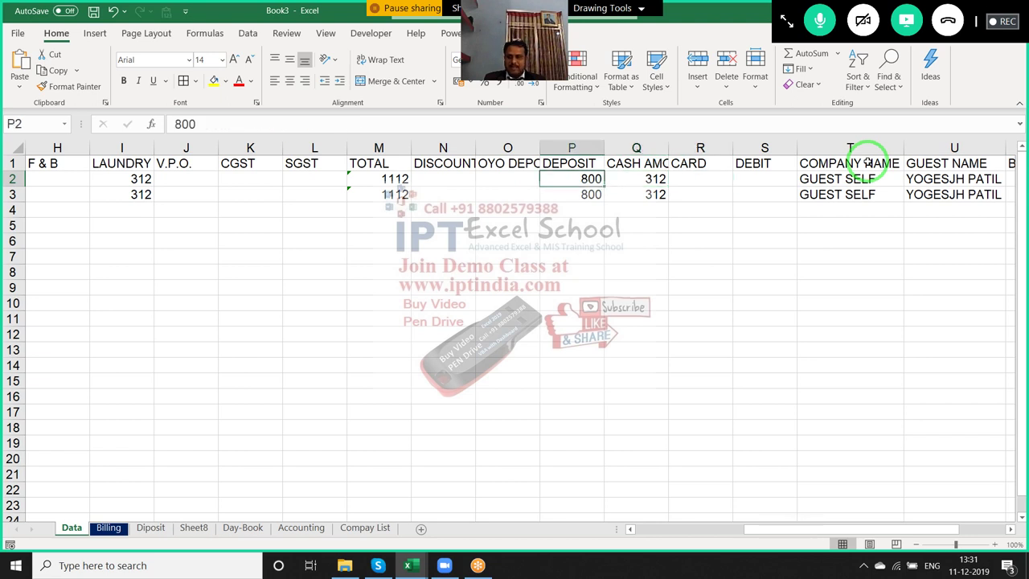
pyautogui.press('Home')
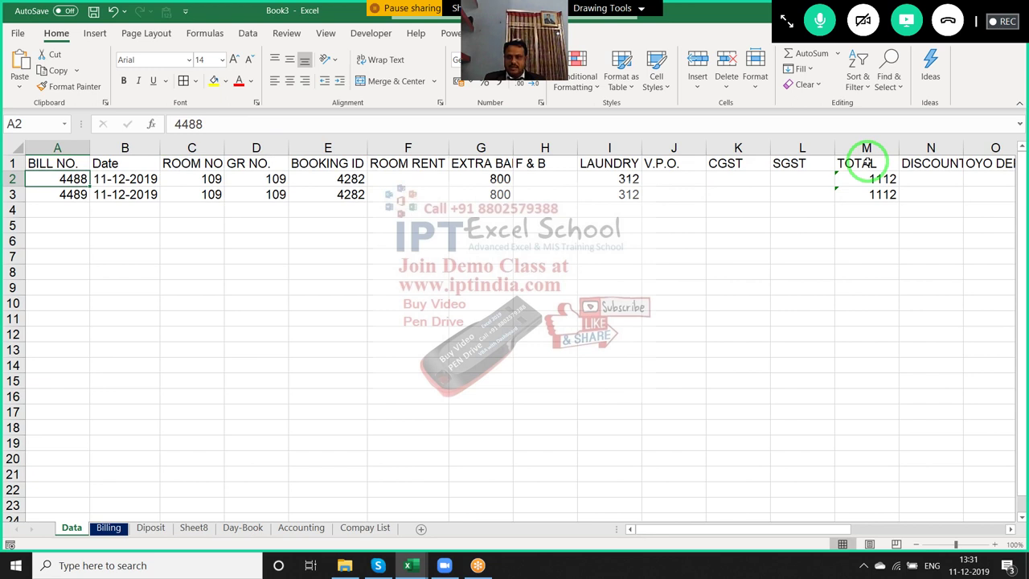
pyautogui.press('Right')
pyautogui.press('Right')
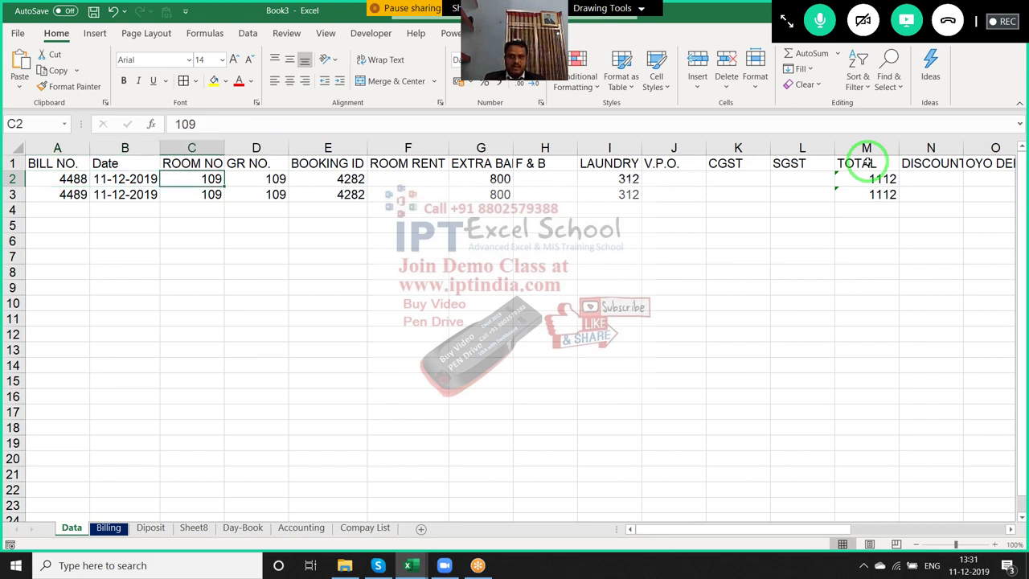
pyautogui.press('Right')
pyautogui.press('Right')
pyautogui.press('Right')
pyautogui.press('Right')
pyautogui.press('Right')
pyautogui.press('Right')
pyautogui.press('Left')
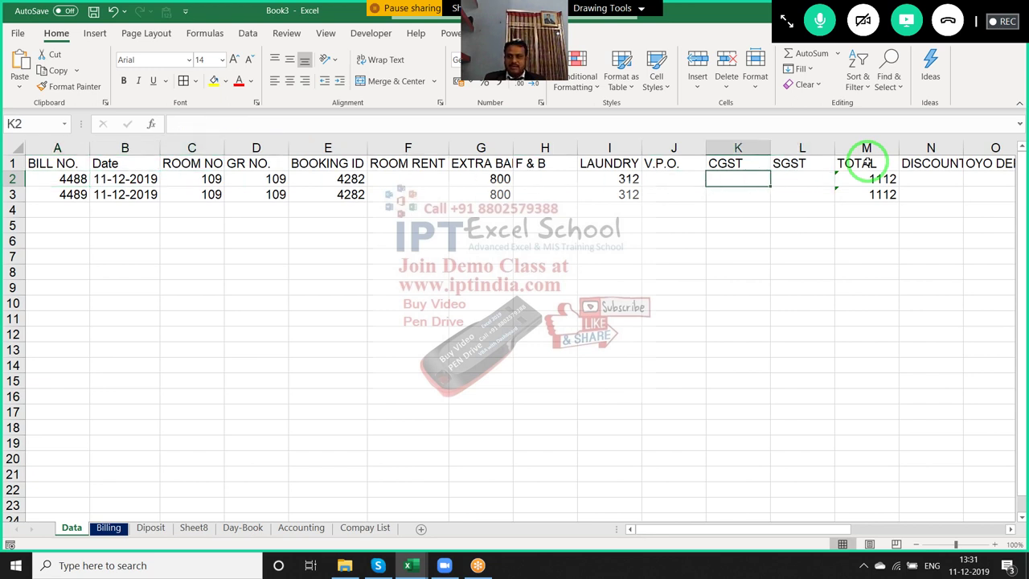
pyautogui.press('Home')
pyautogui.press('Right')
pyautogui.press('Right')
pyautogui.press('Right')
pyautogui.press('Right')
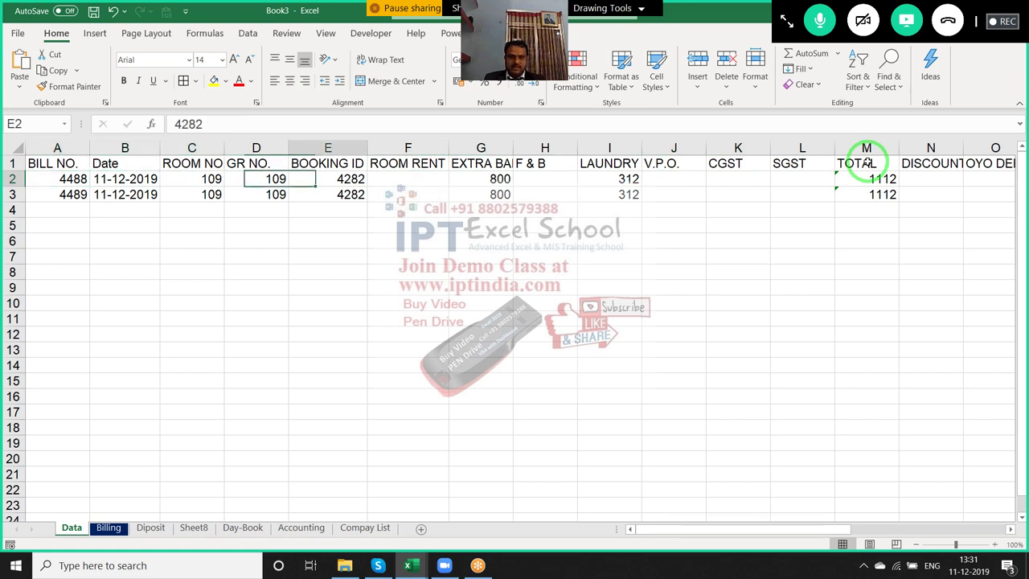
pyautogui.press('Right')
pyautogui.press('Right')
pyautogui.press('Right')
pyautogui.press('Left')
pyautogui.press('Left')
pyautogui.press('Right')
pyautogui.press('Right')
pyautogui.press('Right')
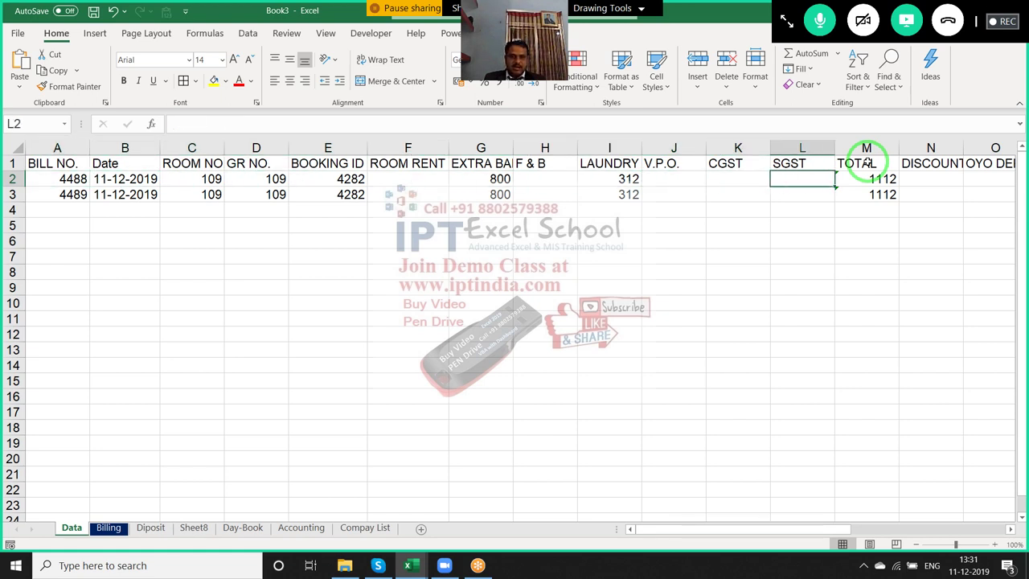
pyautogui.press('Right')
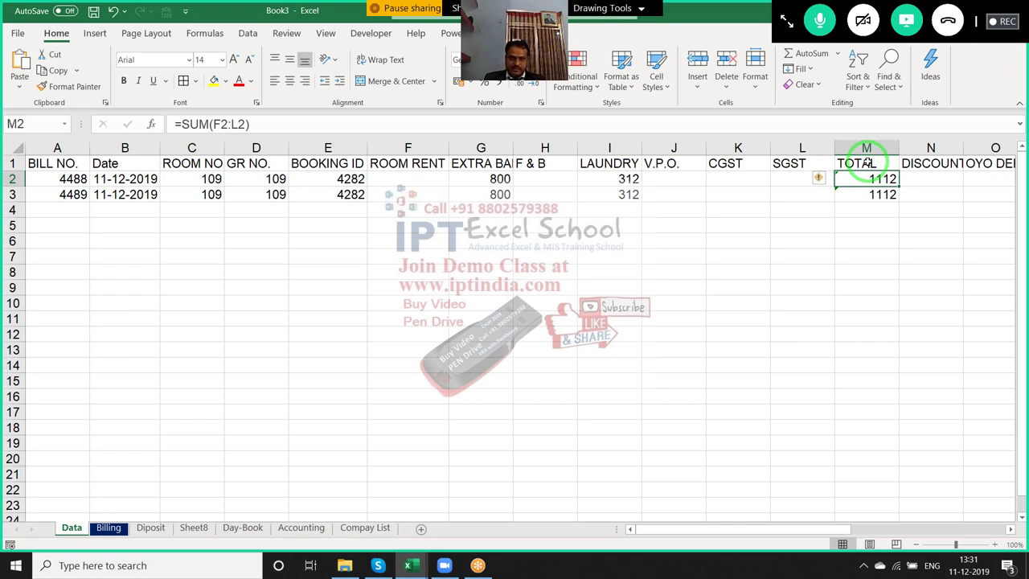
pyautogui.press('Right')
# Check the sums of the two deposit values and the two cash amounts, then view the columns past GUEST NAME
pyautogui.press('Right')
pyautogui.press('Right')
pyautogui.press('Right')
pyautogui.press('Left')
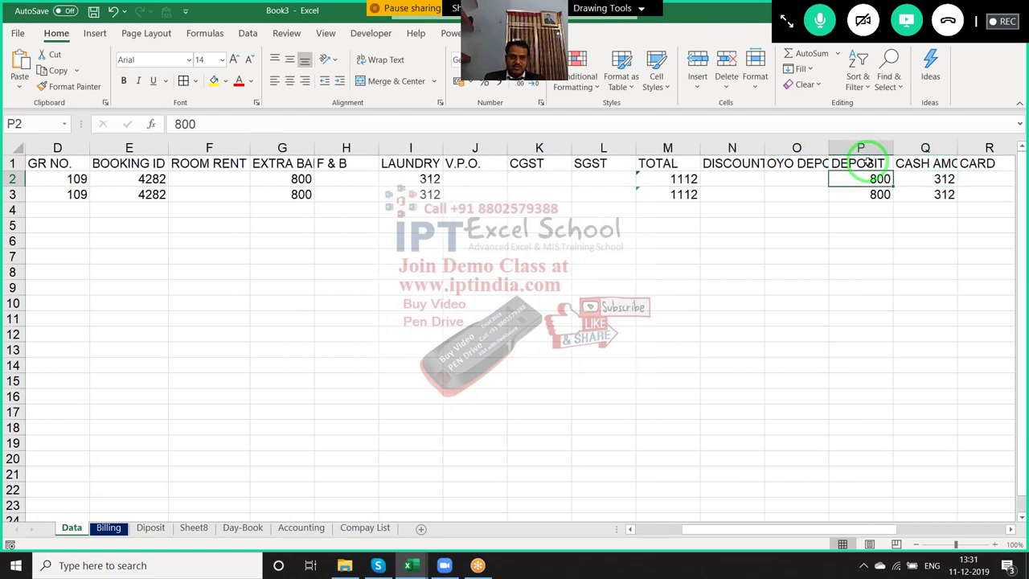
pyautogui.press('Up')
pyautogui.press('Down')
pyautogui.press('Right')
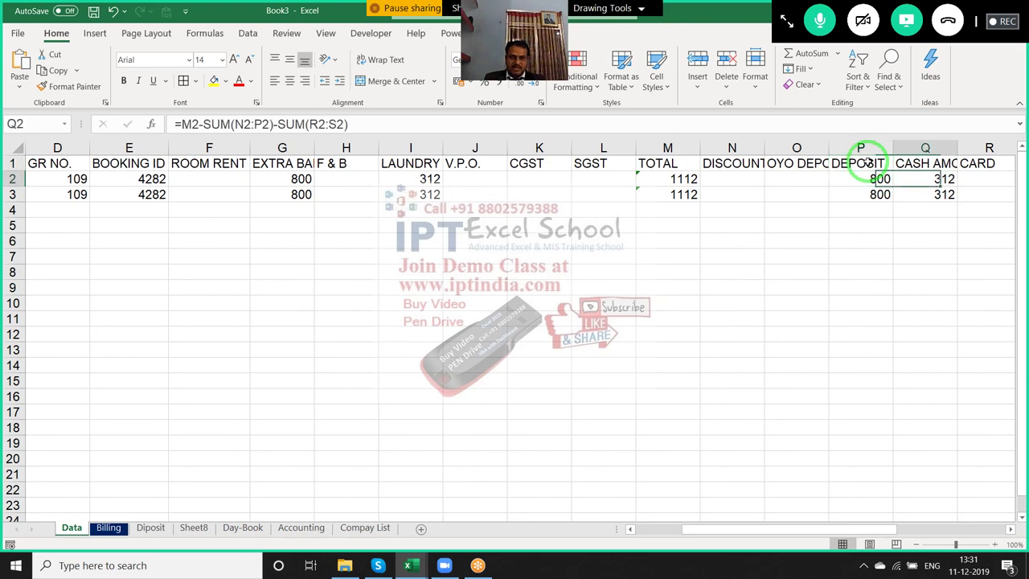
pyautogui.press('Up')
pyautogui.press('Down')
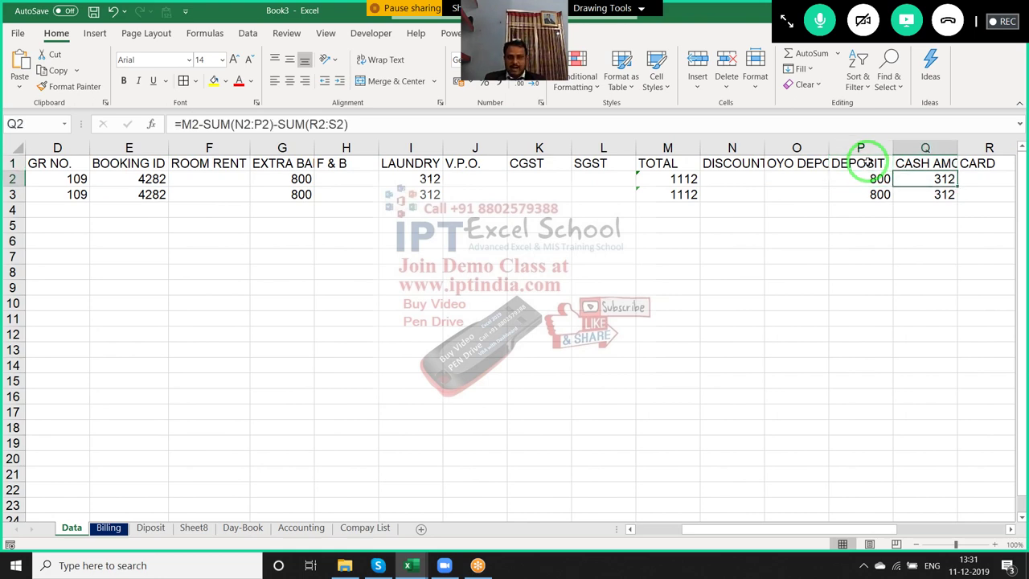
pyautogui.press('Left')
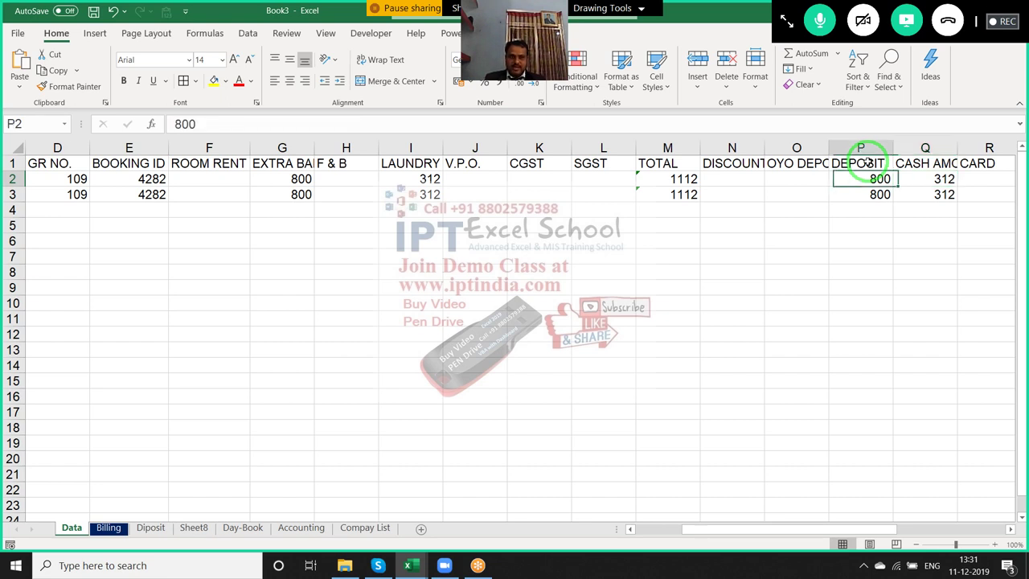
pyautogui.hotkey('shift', 'Down')
pyautogui.press('Right')
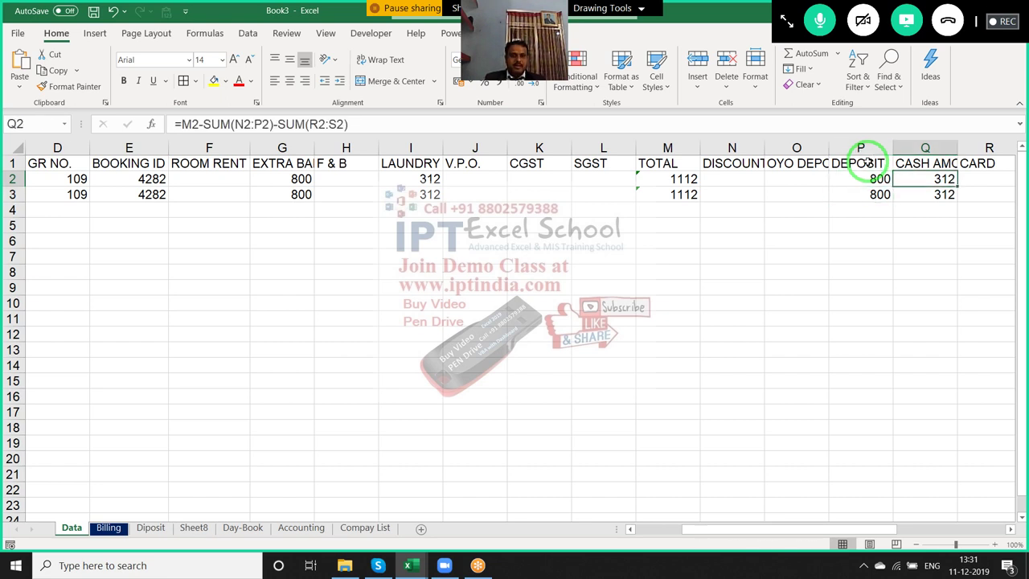
pyautogui.hotkey('shift', 'Down')
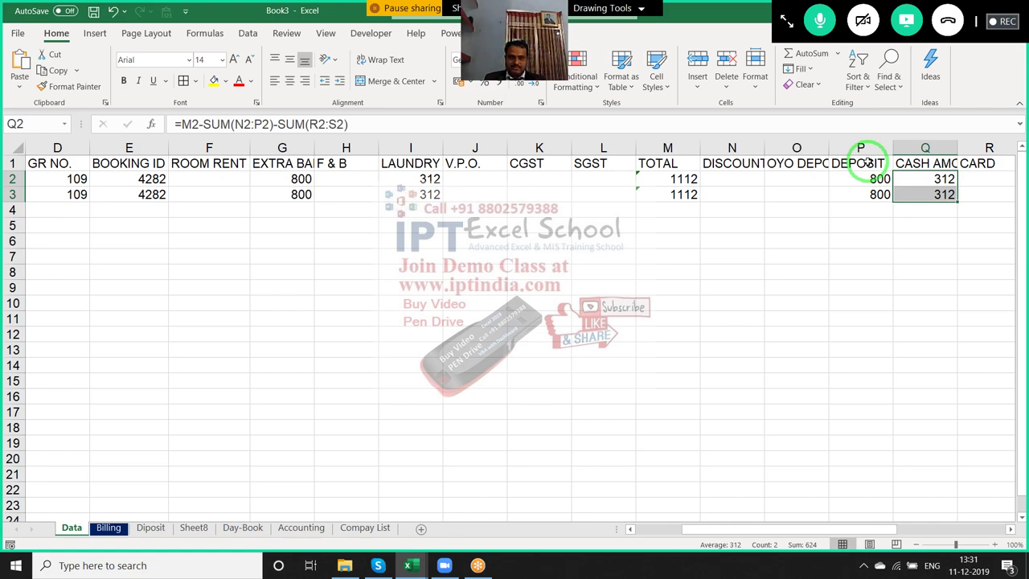
pyautogui.press('Right')
pyautogui.press('Left')
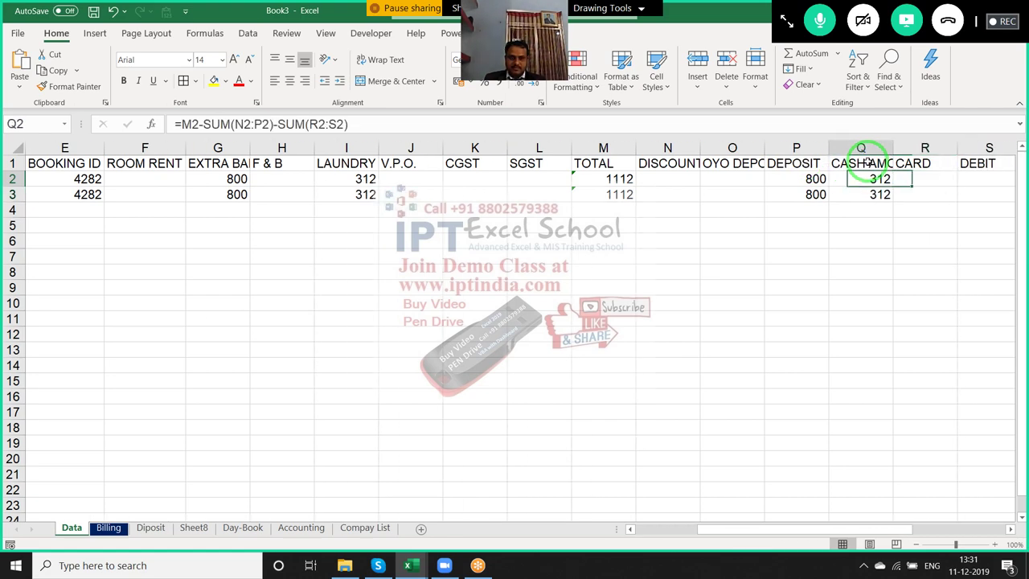
pyautogui.press('Right')
pyautogui.press('Right')
pyautogui.press('Right')
pyautogui.press('Right')
pyautogui.press('Right')
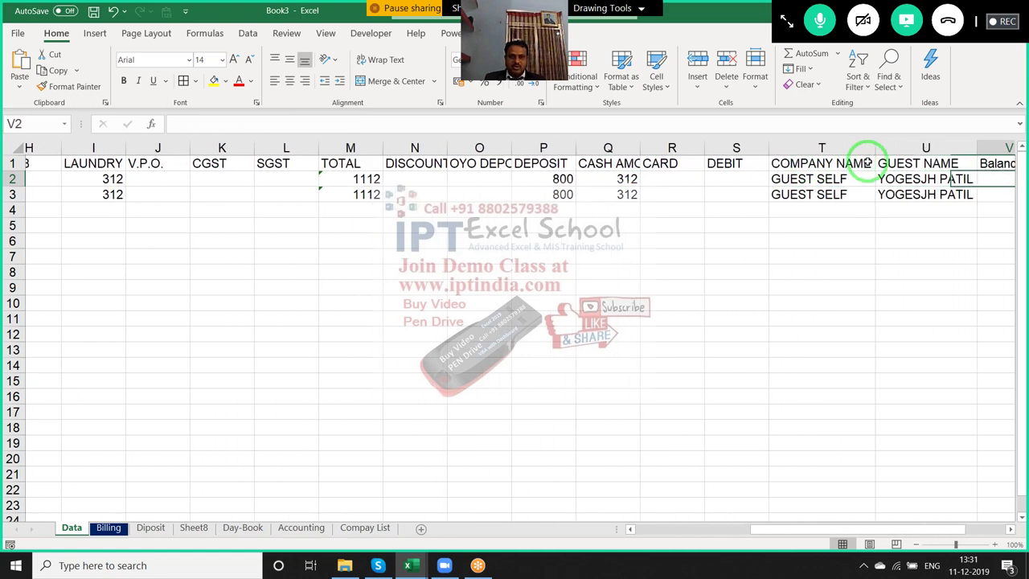
pyautogui.press('Right')
pyautogui.press('Right')
pyautogui.press('Left')
pyautogui.press('Left')
# Delete the Balance column in V
pyautogui.press('Up')
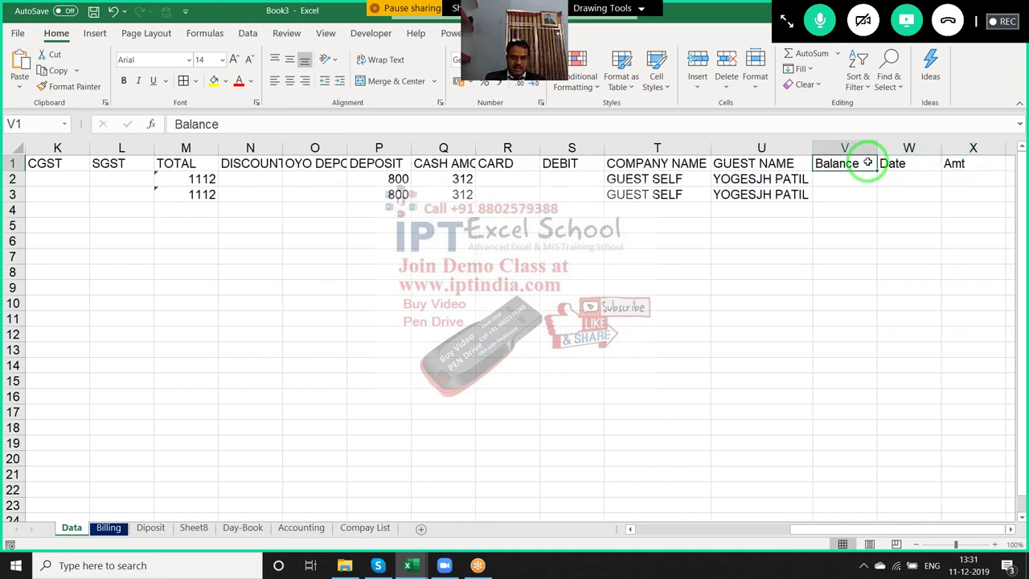
pyautogui.hotkey('ctrl', 'space')
pyautogui.hotkey('ctrl', 'shift', '+')
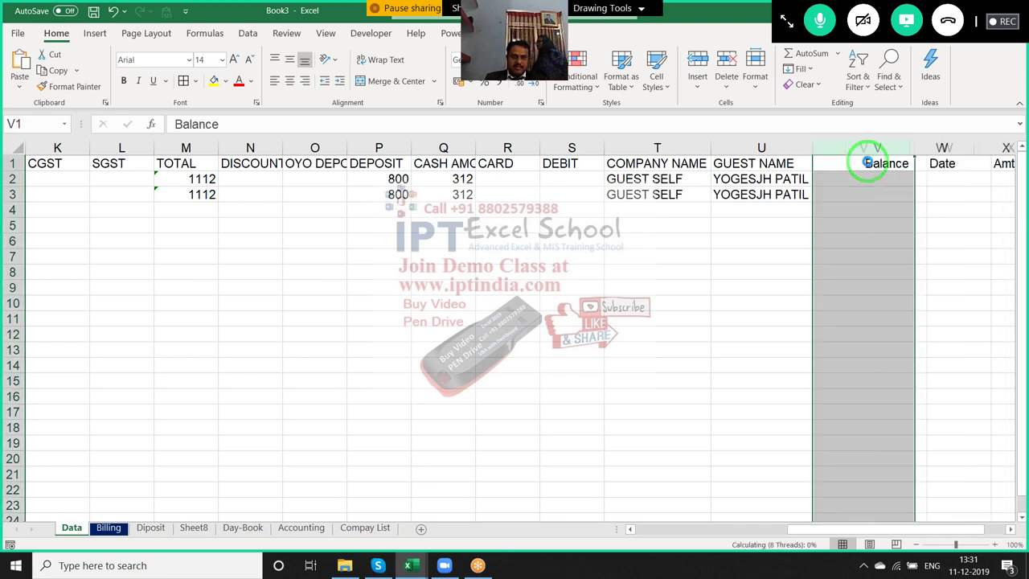
pyautogui.hotkey('ctrl', '-')
pyautogui.hotkey('ctrl', '-')
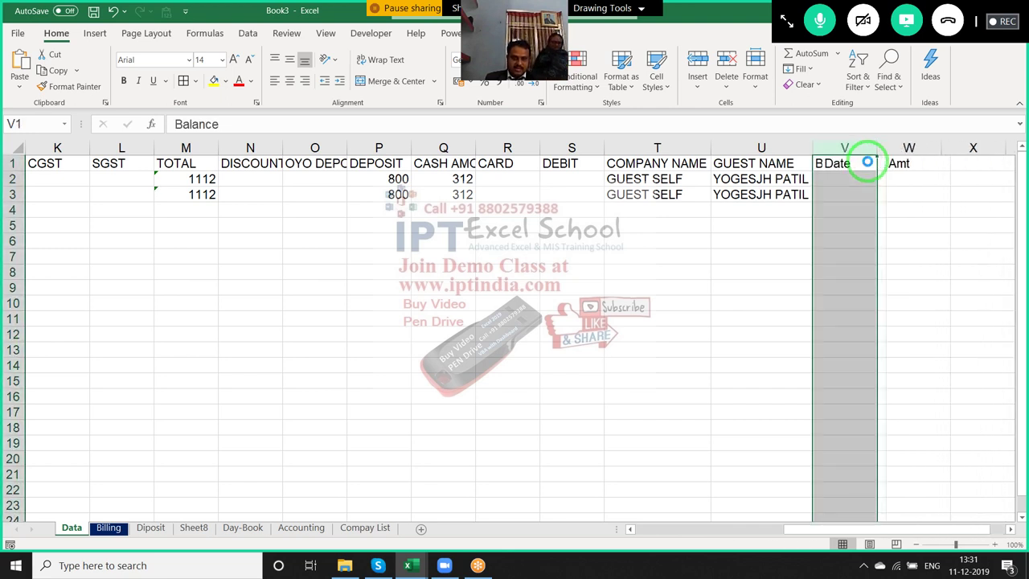
# Insert an empty row above the column headings
pyautogui.press('Down')
pyautogui.press('Right')
pyautogui.press('Up')
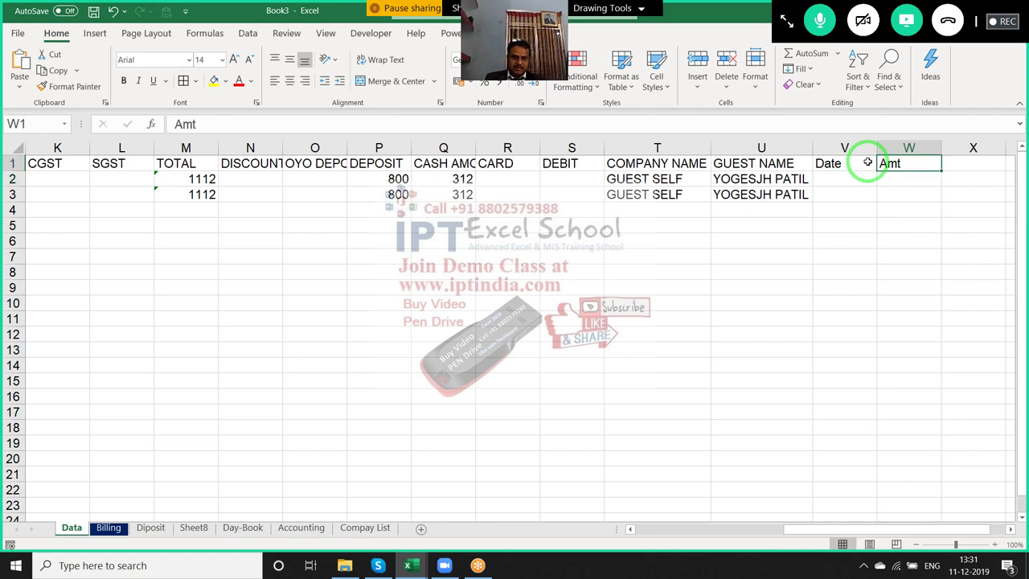
pyautogui.hotkey('shift', 'space')
pyautogui.hotkey('ctrl', 'shift', '+')
# Merge the two cells above Date and Amt and enter the heading 'Balance Payment'
pyautogui.press('Right')
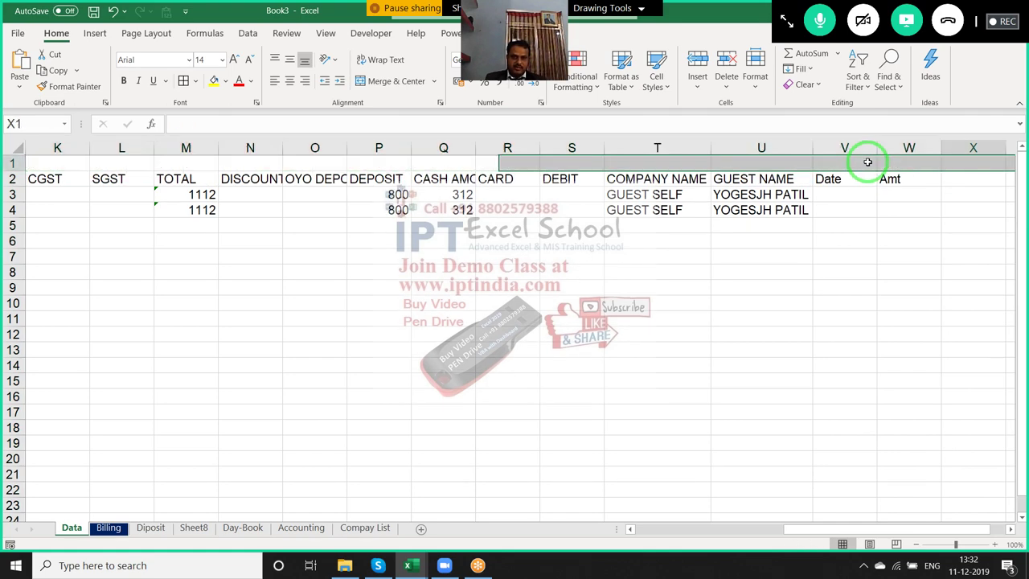
pyautogui.press('Left')
pyautogui.press('Left')
pyautogui.press('Left')
pyautogui.press('Right')
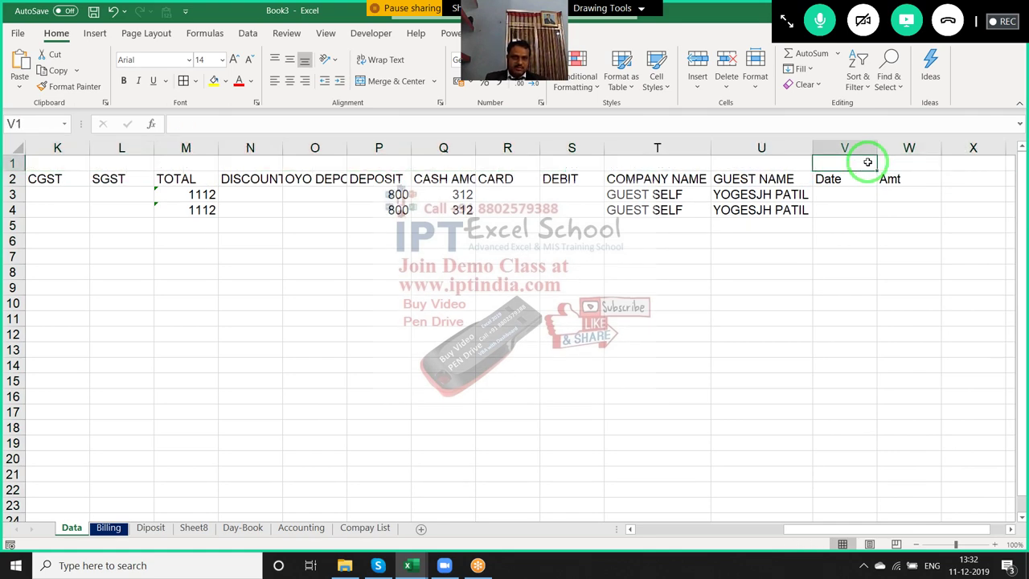
pyautogui.hotkey('shift', 'Right')
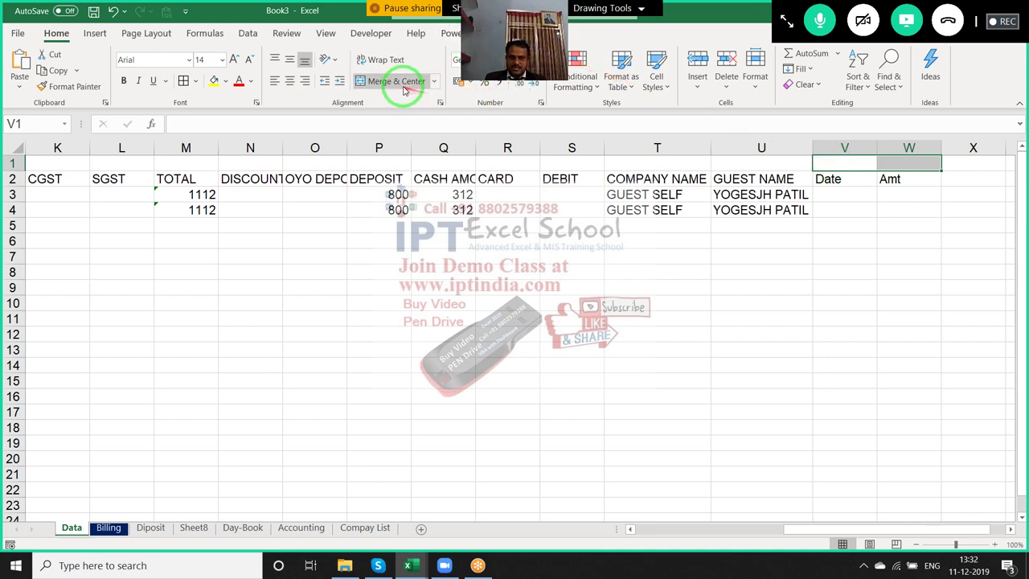
pyautogui.click(397, 82)
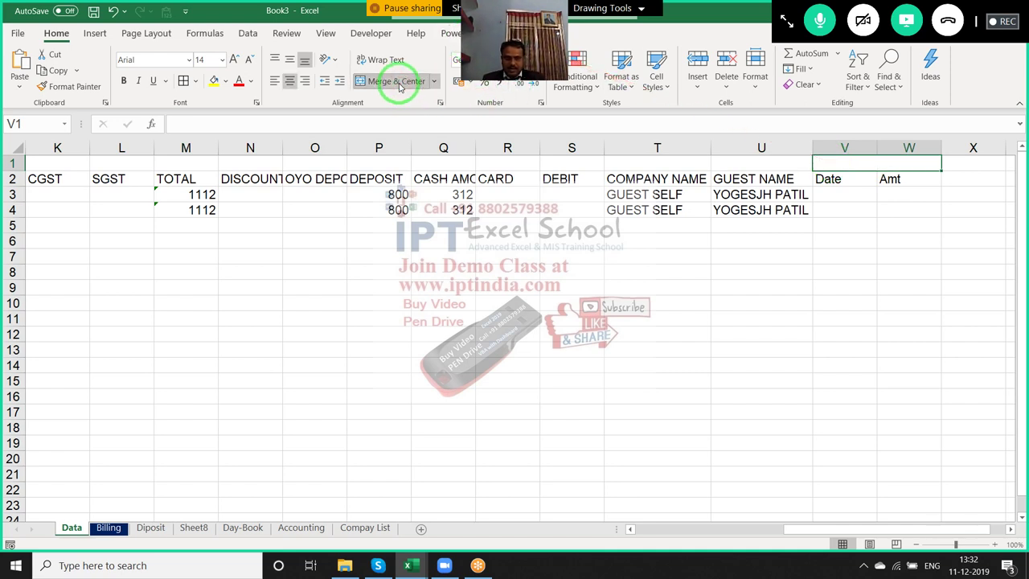
pyautogui.write('Balance ')
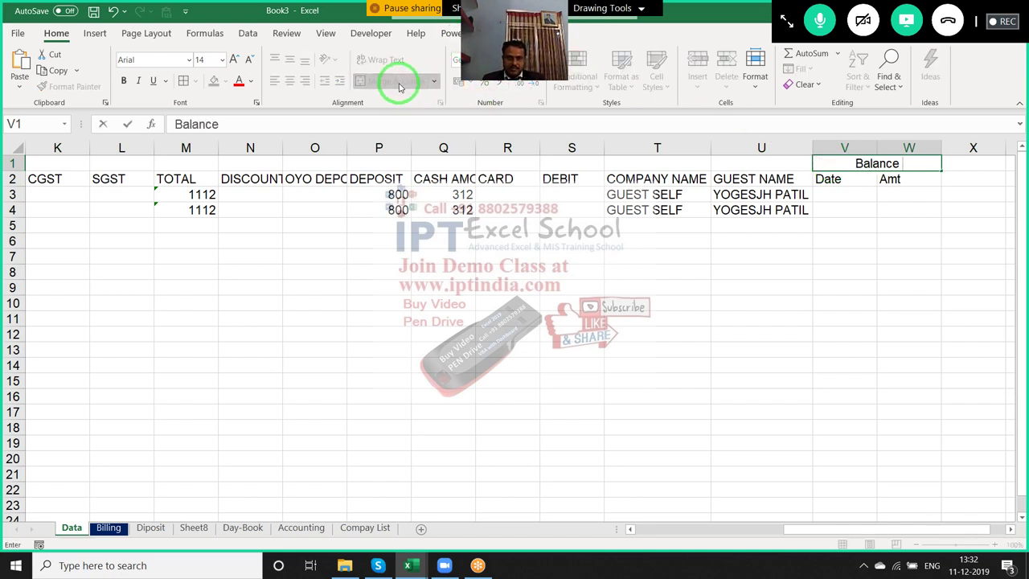
pyautogui.write('Paym')
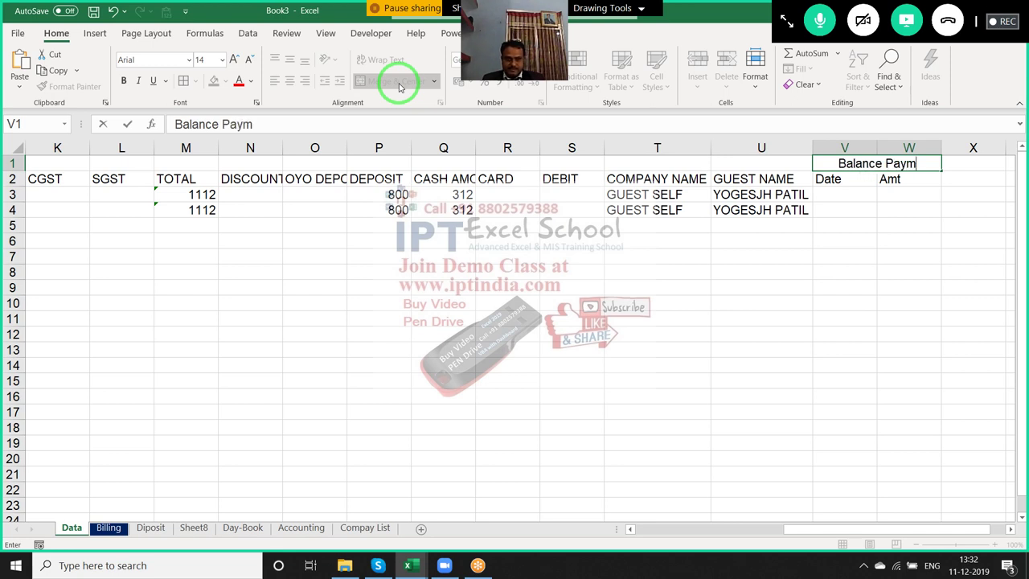
pyautogui.write('ent')
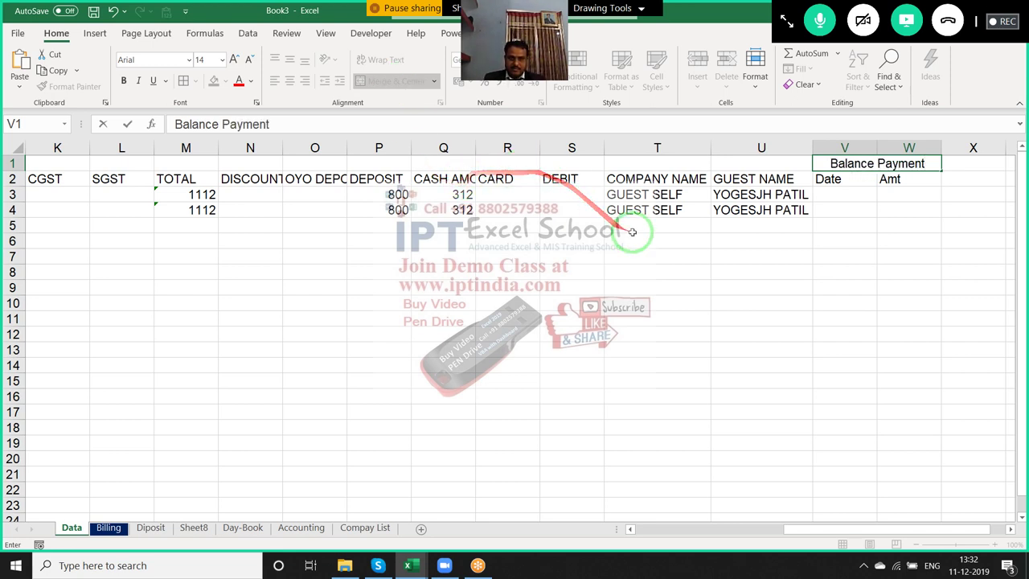
pyautogui.click(635, 225)
pyautogui.click(848, 196)
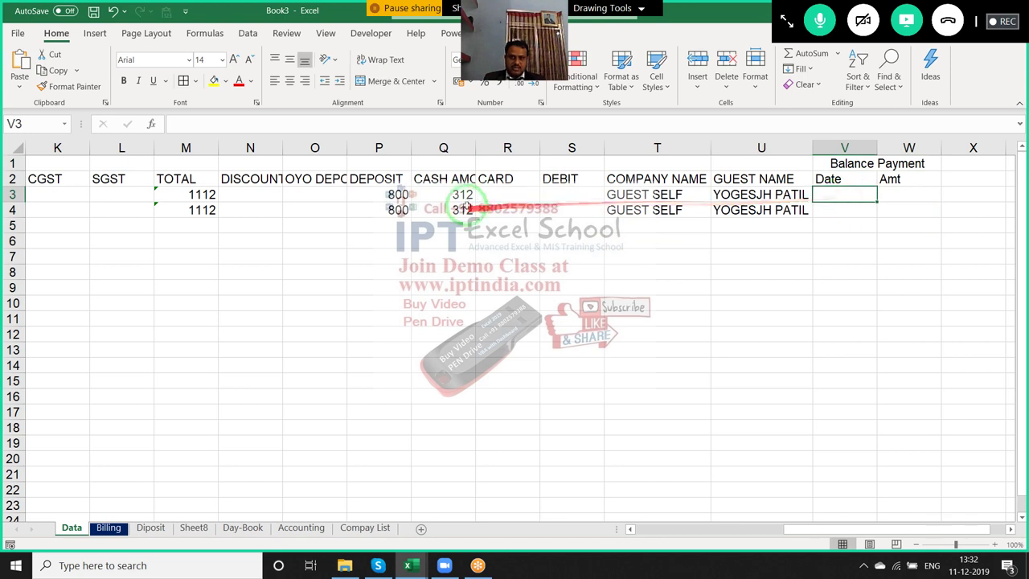
pyautogui.click(443, 195)
pyautogui.click(849, 196)
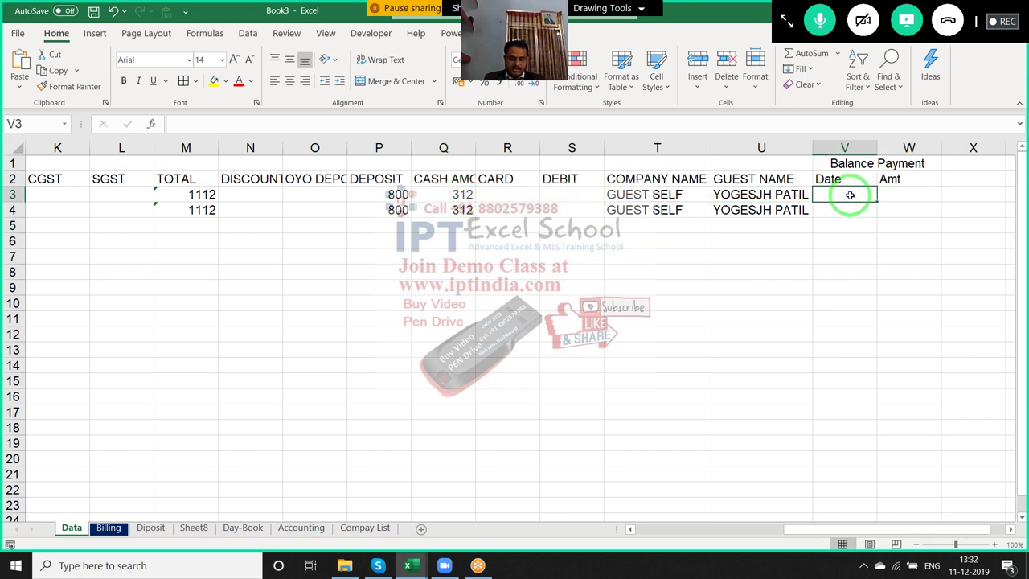
pyautogui.hotkey('ctrl', ';')
pyautogui.press('Tab')
pyautogui.write('3')
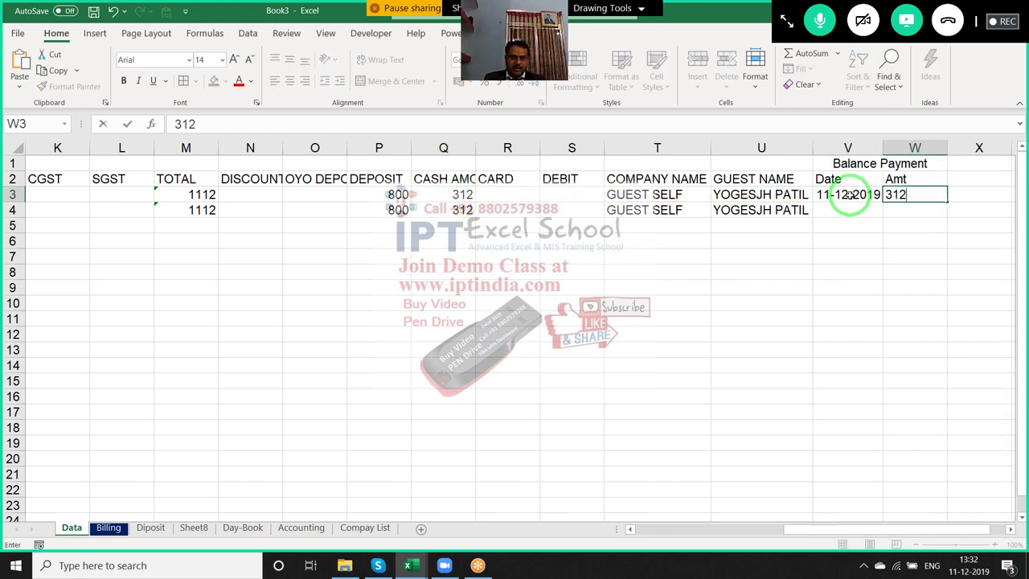
pyautogui.press('Return')
pyautogui.click(849, 195)
pyautogui.press('Tab')
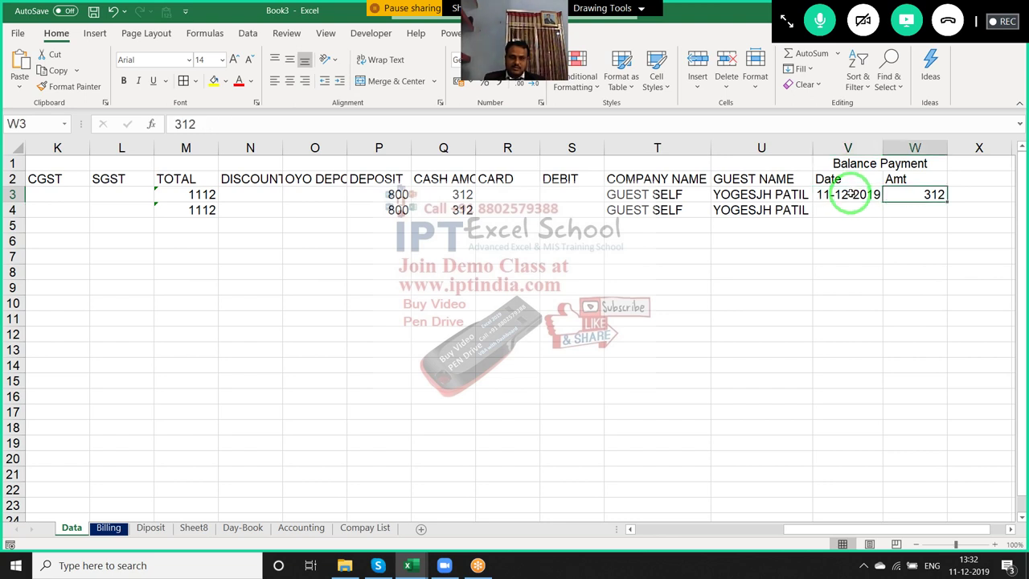
pyautogui.click(850, 194)
pyautogui.hotkey('shift', 'Right')
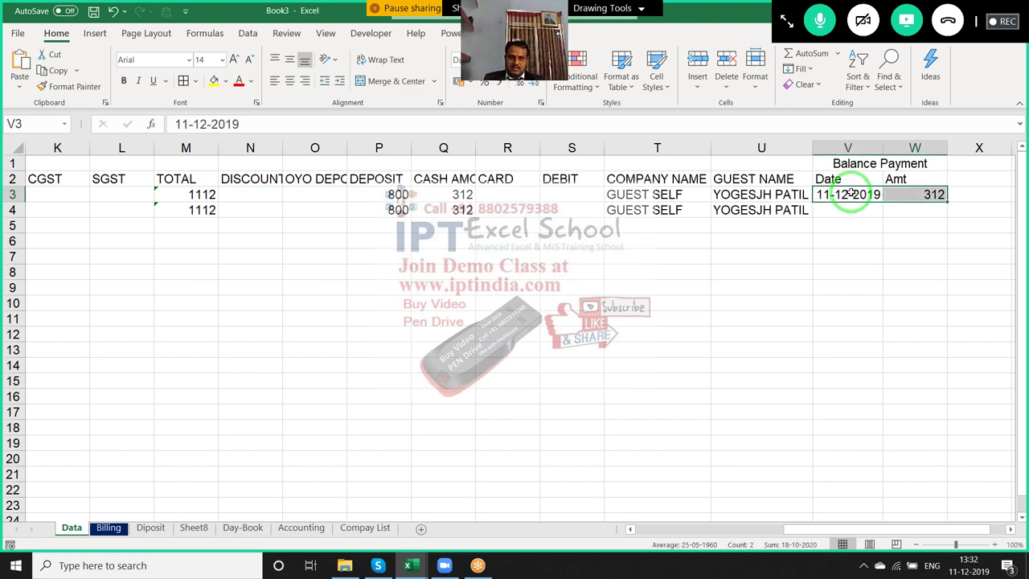
pyautogui.press('Delete')
pyautogui.press('Left')
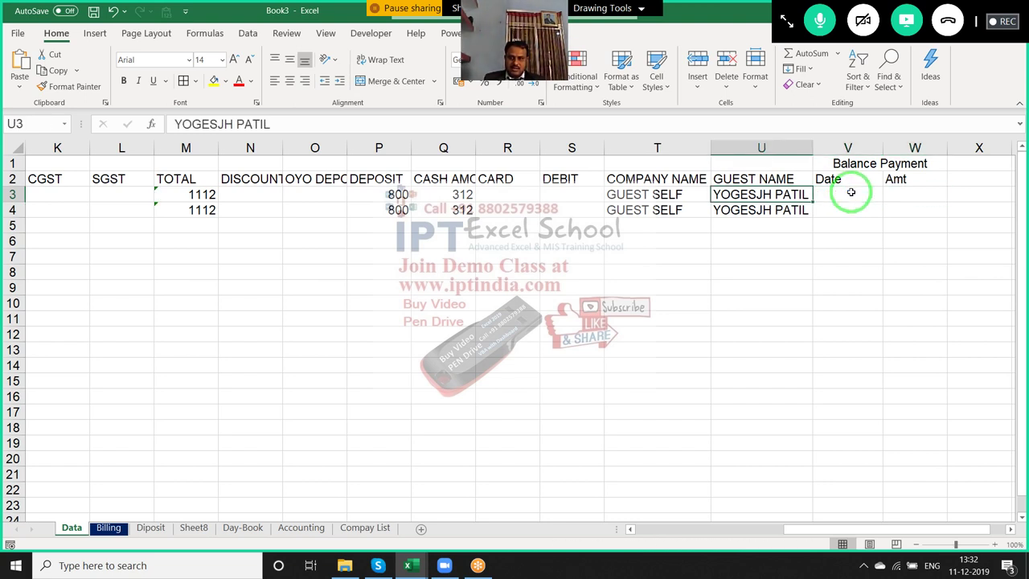
pyautogui.press('Left')
pyautogui.press('Left')
pyautogui.press('Left')
pyautogui.press('Left')
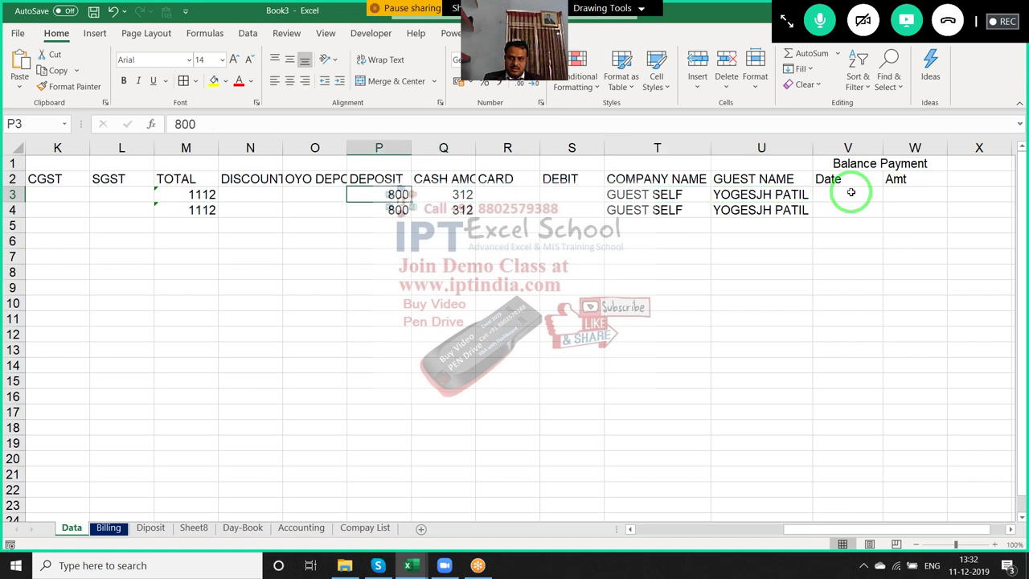
pyautogui.hotkey('shift', 'Right')
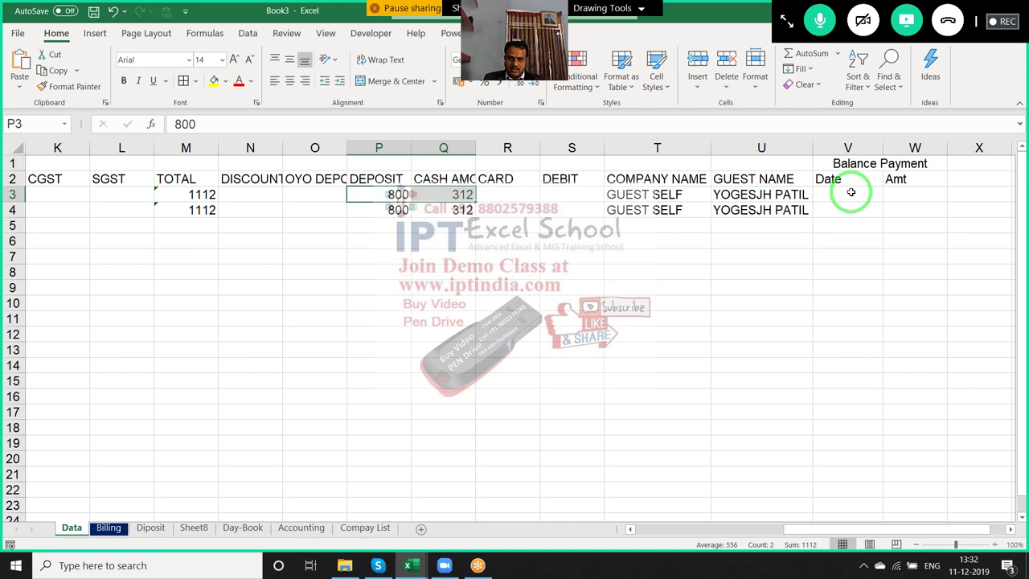
pyautogui.press('Right')
pyautogui.press('Right')
pyautogui.press('Right')
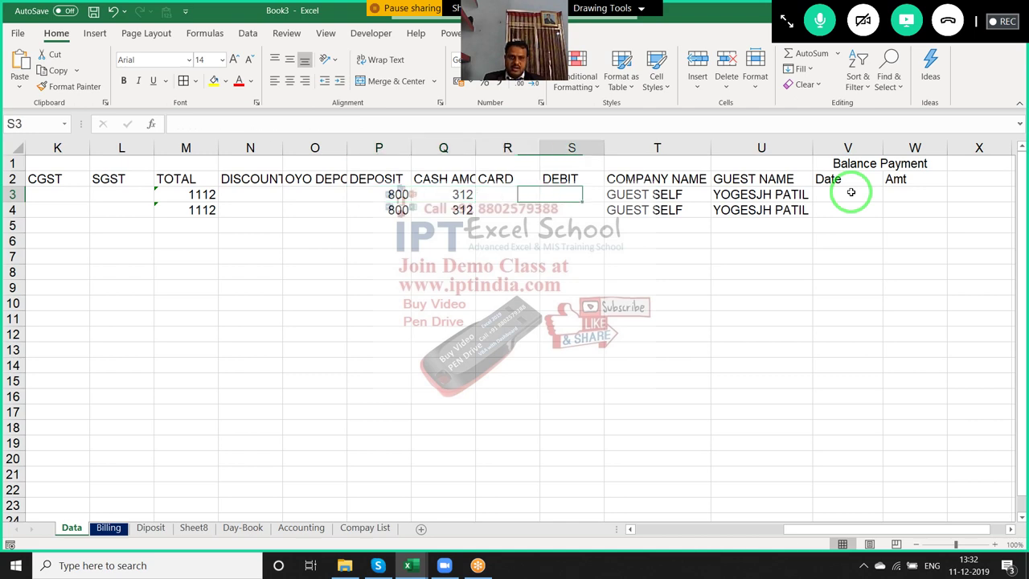
pyautogui.press('Right')
pyautogui.press('Right')
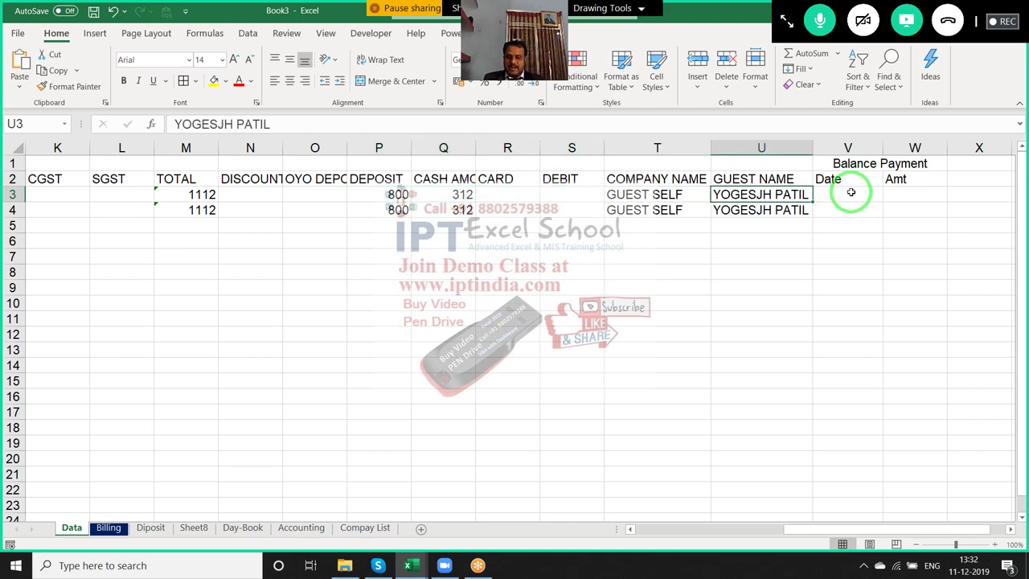
pyautogui.hotkey('alt', 'Tab')
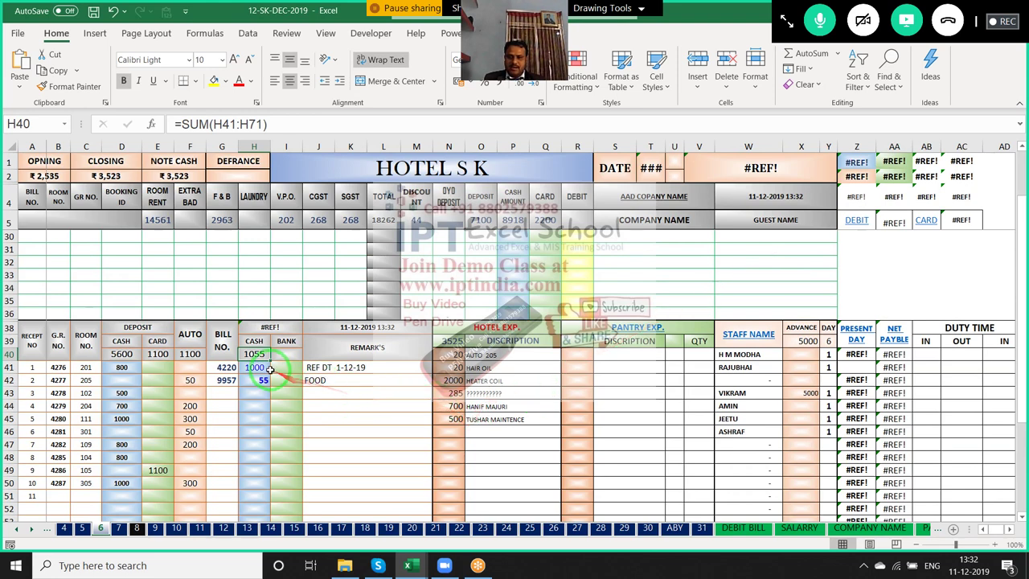
pyautogui.moveTo(226, 367); pyautogui.dragTo(262, 381)
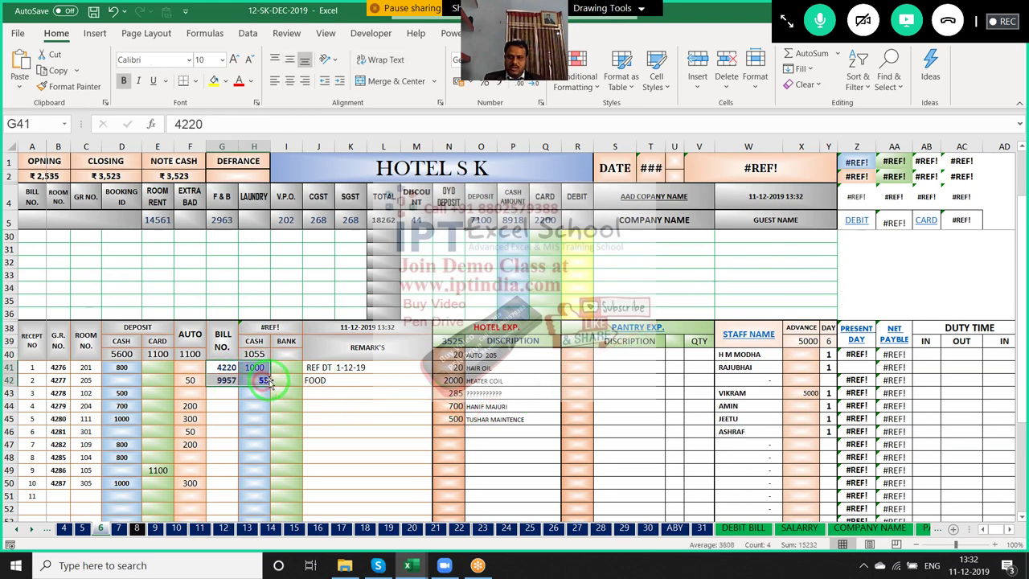
pyautogui.hotkey('alt', 'Tab')
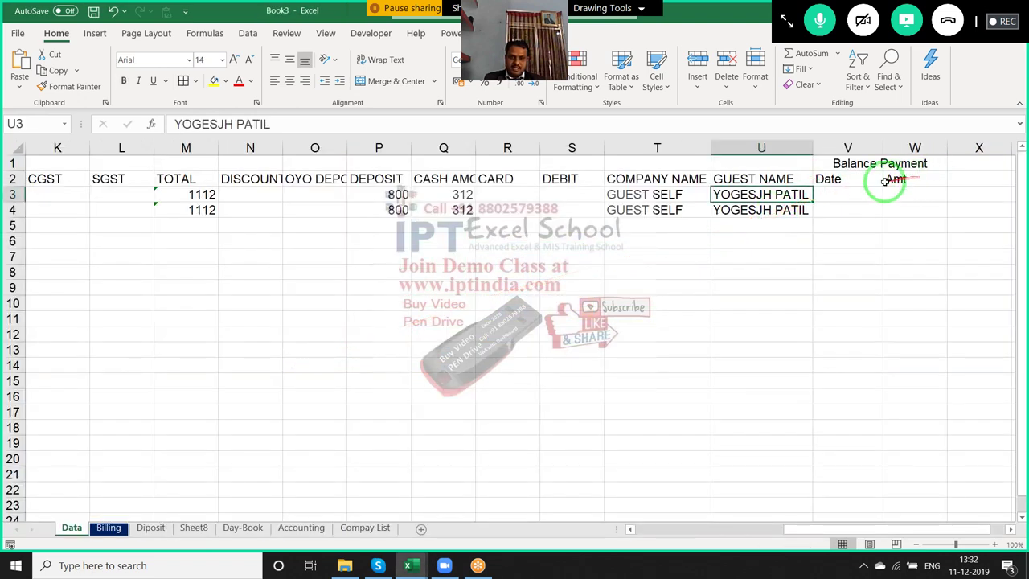
pyautogui.hotkey('alt', 'Tab')
pyautogui.hotkey('alt', 'Tab')
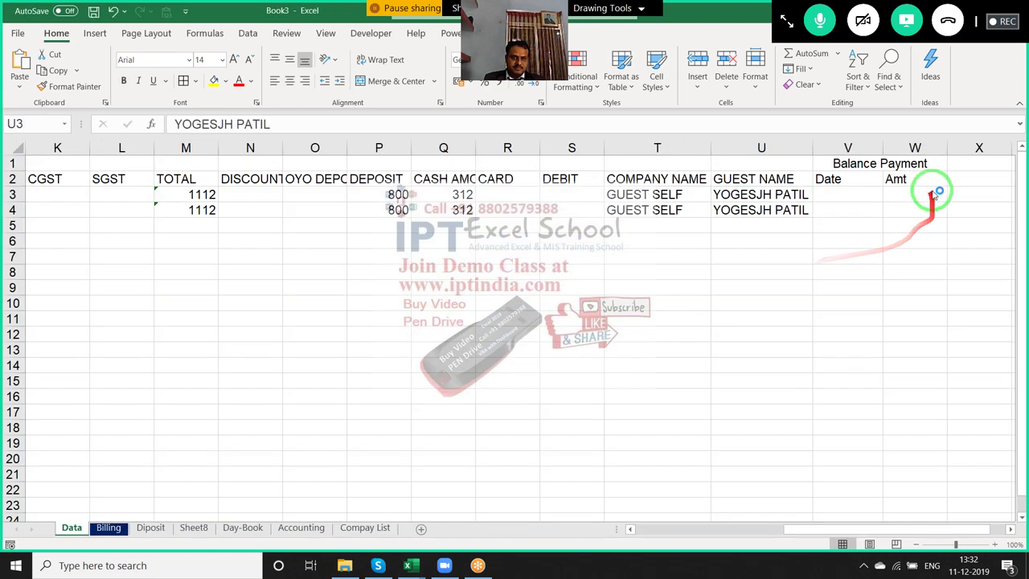
pyautogui.click(872, 193)
pyautogui.click(877, 178)
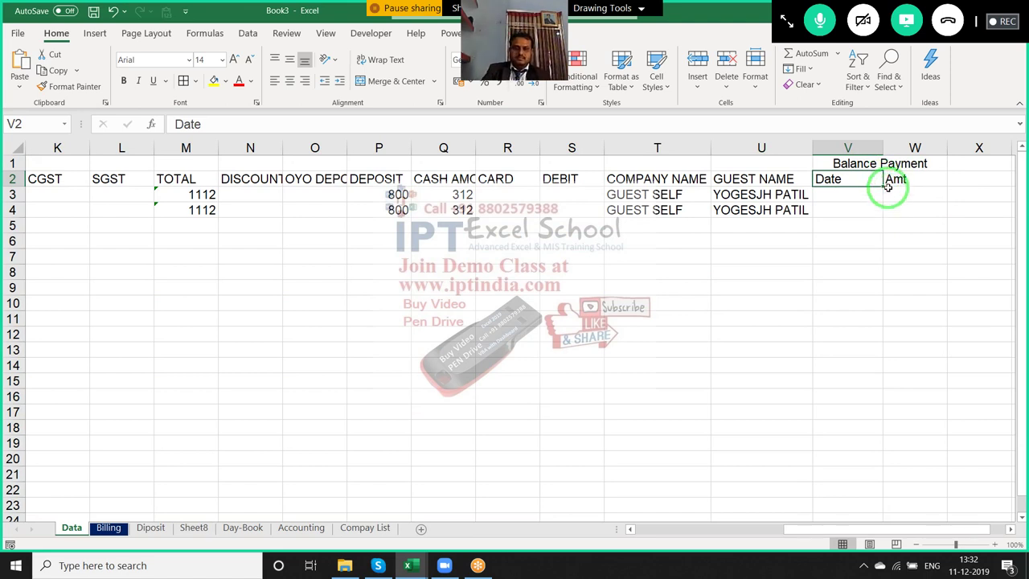
pyautogui.press('Down')
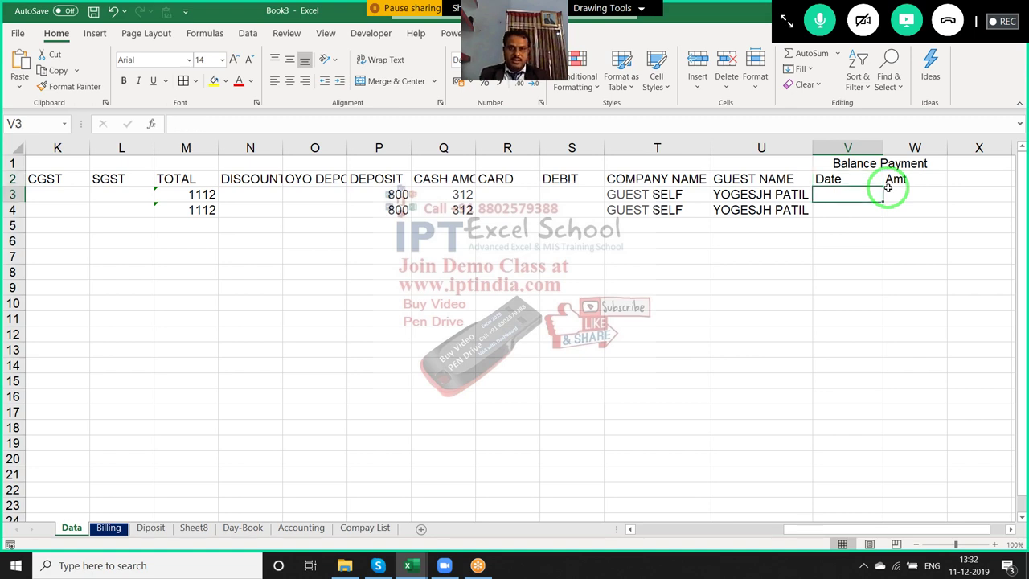
pyautogui.press('Left')
pyautogui.press('Left')
pyautogui.press('Left')
pyautogui.press('Left')
pyautogui.press('Left')
pyautogui.press('Left')
pyautogui.press('Left')
pyautogui.press('Left')
pyautogui.press('Left')
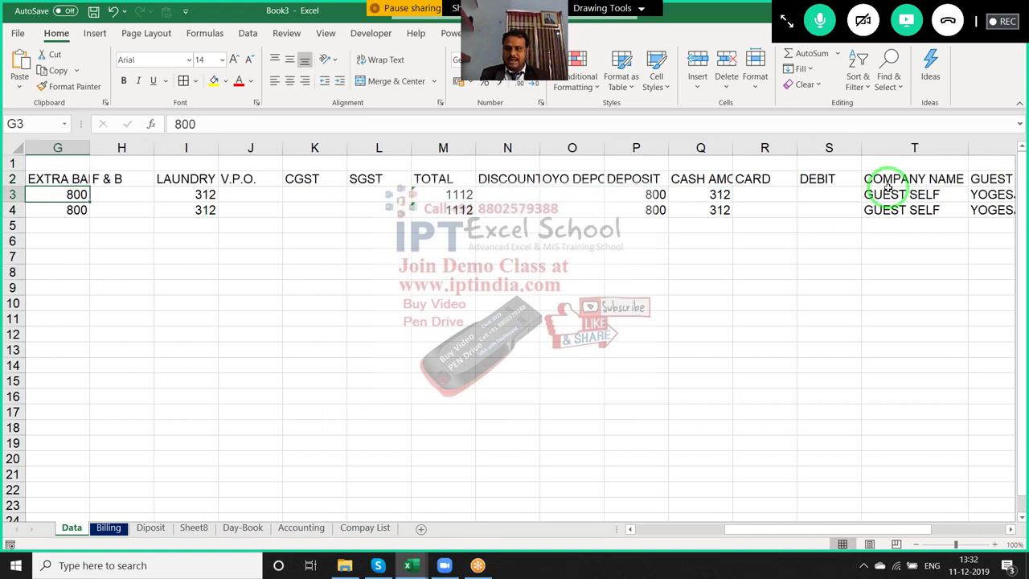
pyautogui.press('Left')
pyautogui.press('Left')
pyautogui.press('Left')
pyautogui.press('Left')
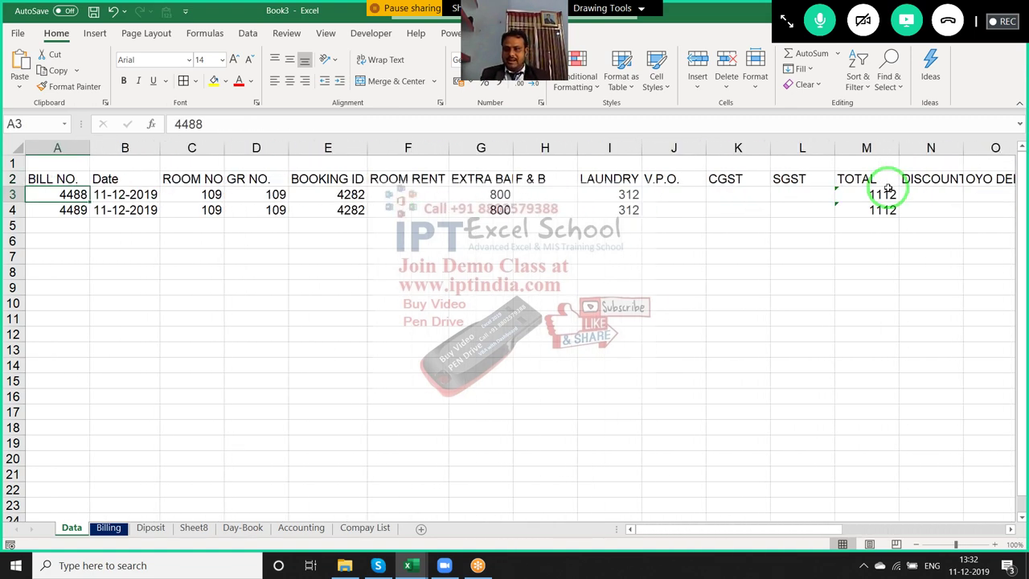
# Rename the Amt header under Balance Payment to Cash and add Bank in the cell beside it
pyautogui.press('Right')
pyautogui.press('Right')
pyautogui.press('Right')
pyautogui.press('Right')
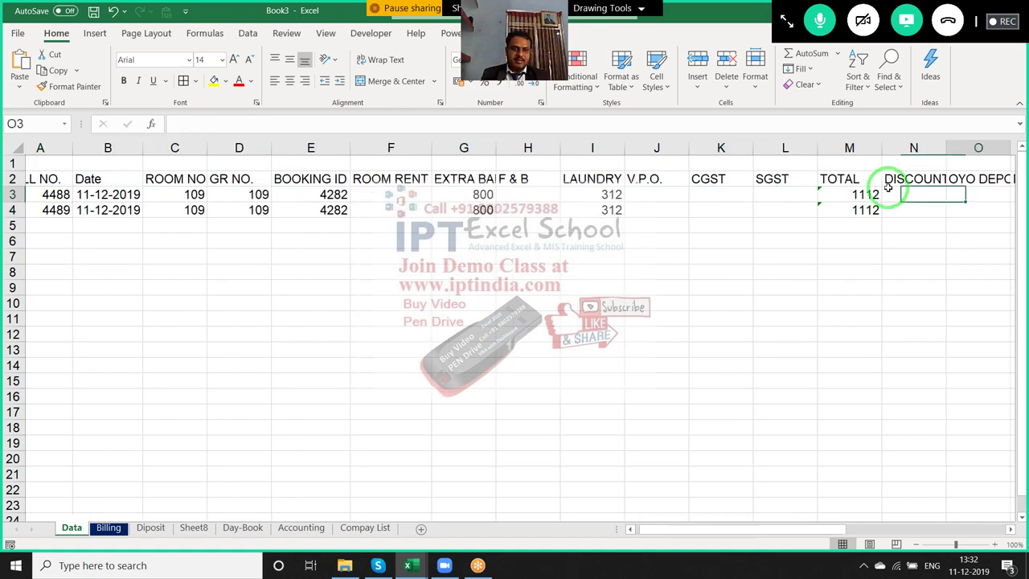
pyautogui.press('Right')
pyautogui.press('Right')
pyautogui.press('Right')
pyautogui.press('Right')
pyautogui.press('Left')
pyautogui.press('Left')
pyautogui.press('Left')
pyautogui.press('Left')
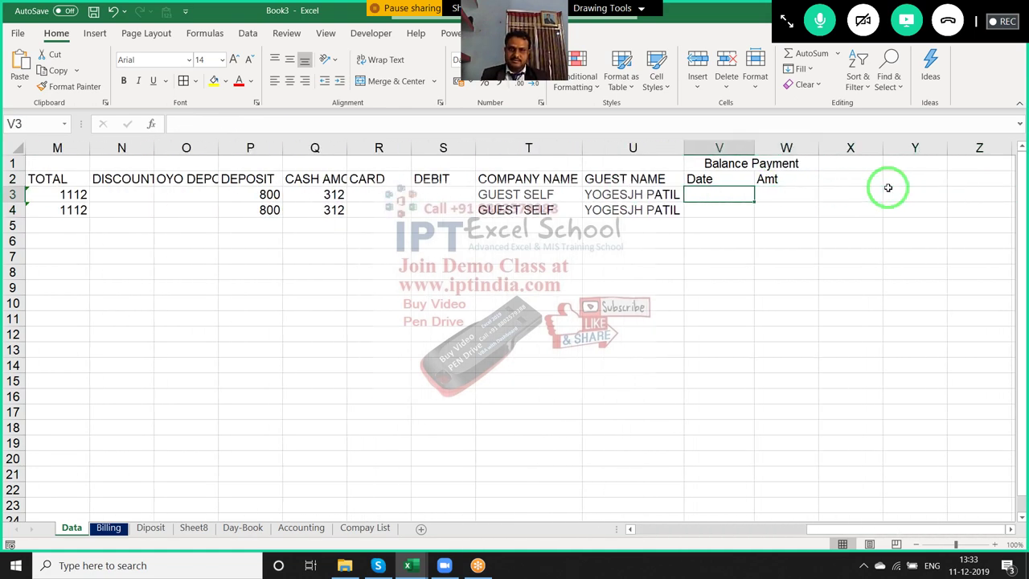
pyautogui.press('Up')
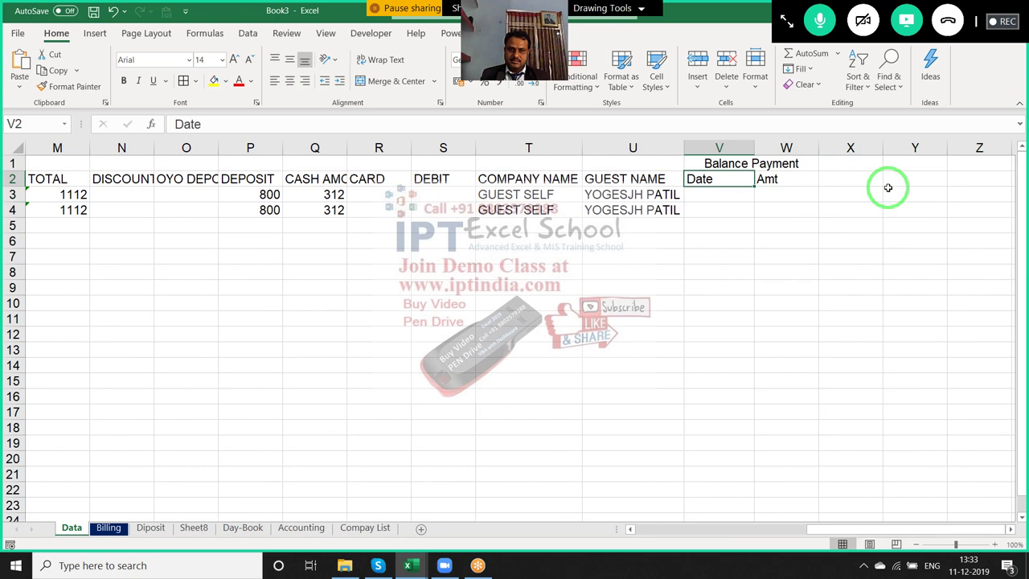
pyautogui.press('Up')
pyautogui.press('Down')
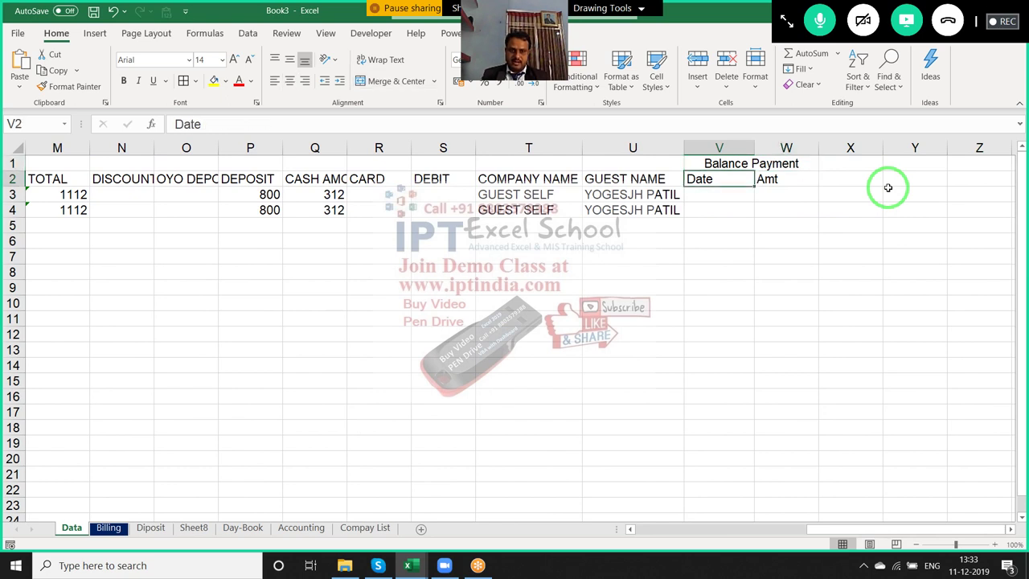
pyautogui.press('Right')
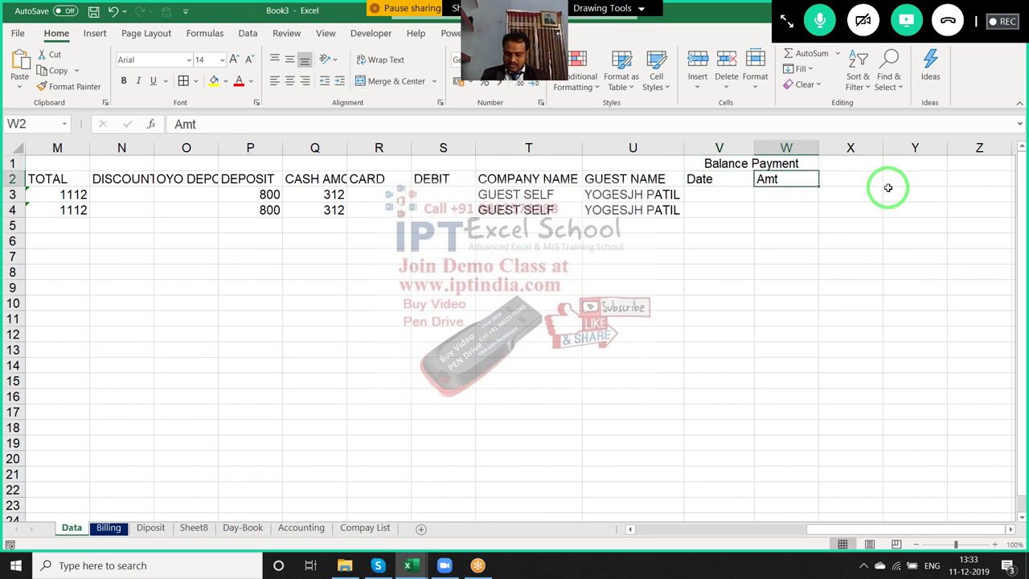
pyautogui.write('Cash')
pyautogui.press('Right')
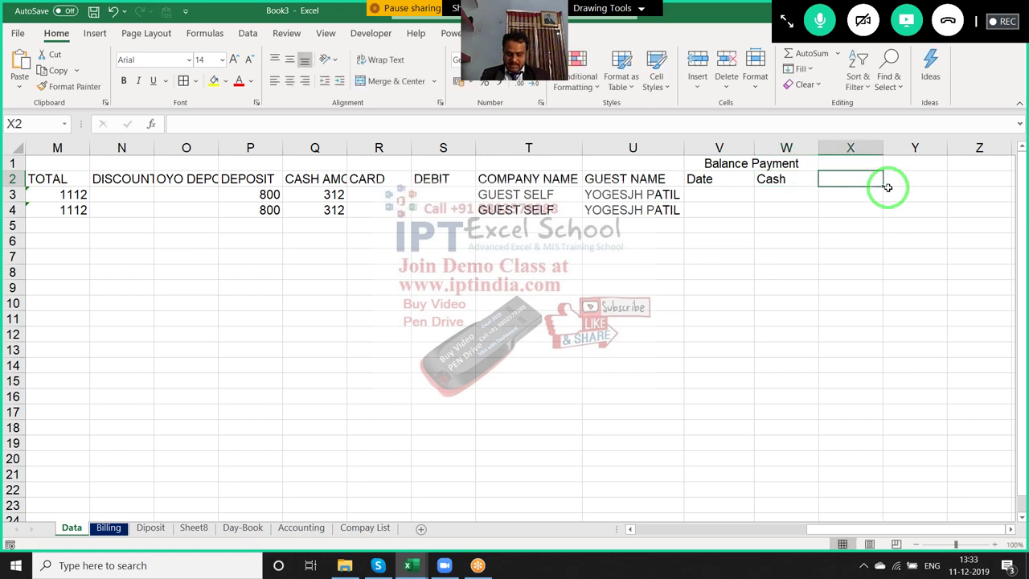
pyautogui.write('Bank')
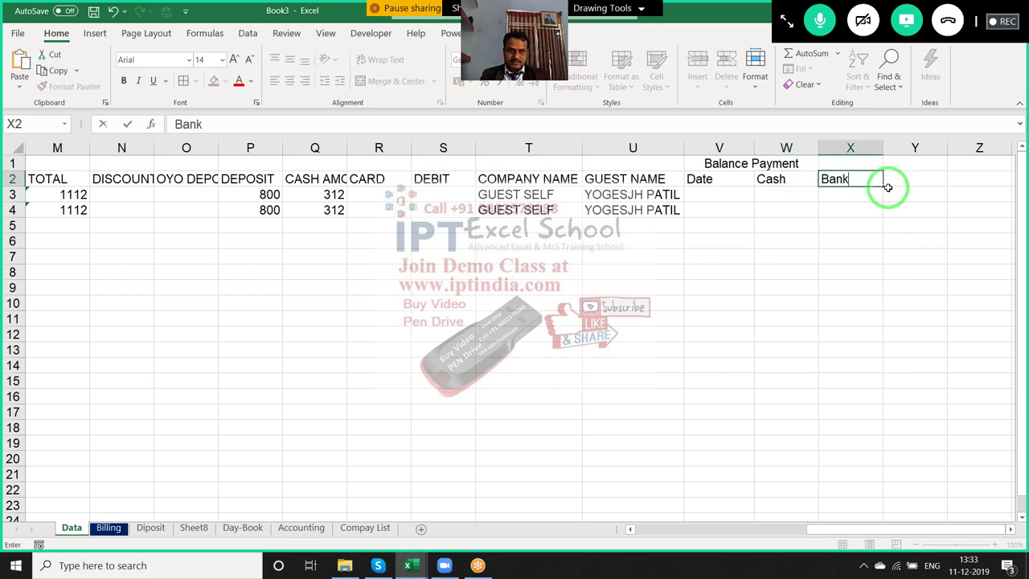
pyautogui.press('Return')
pyautogui.hotkey('ctrl', 'Tab')
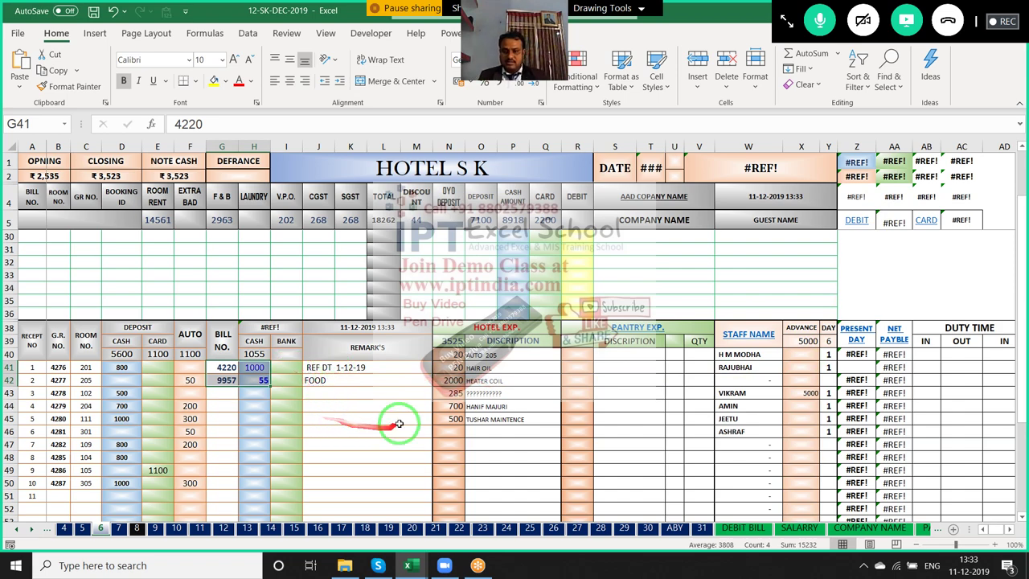
pyautogui.hotkey('ctrl', 'Tab')
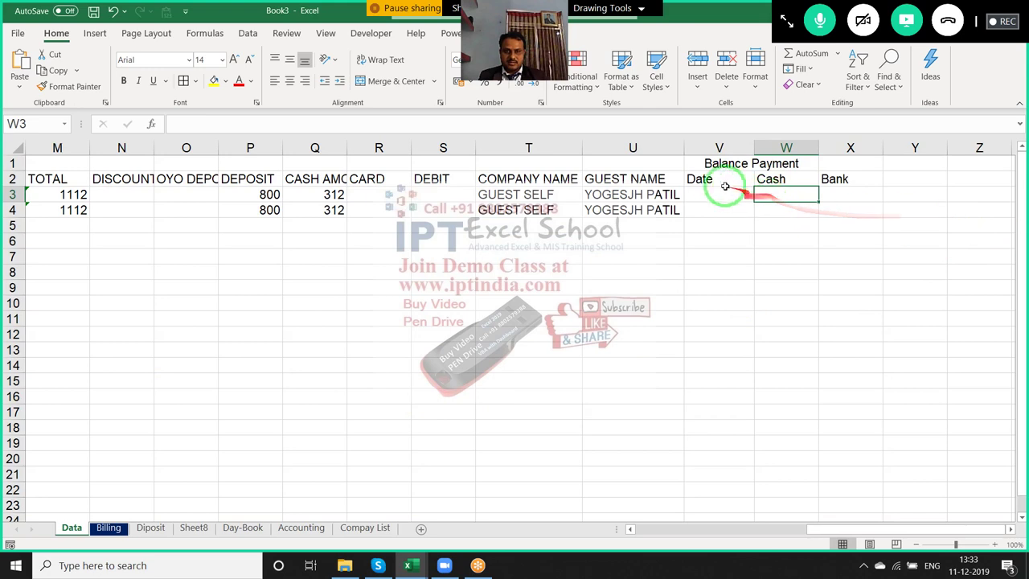
pyautogui.hotkey('ctrl', 'Tab')
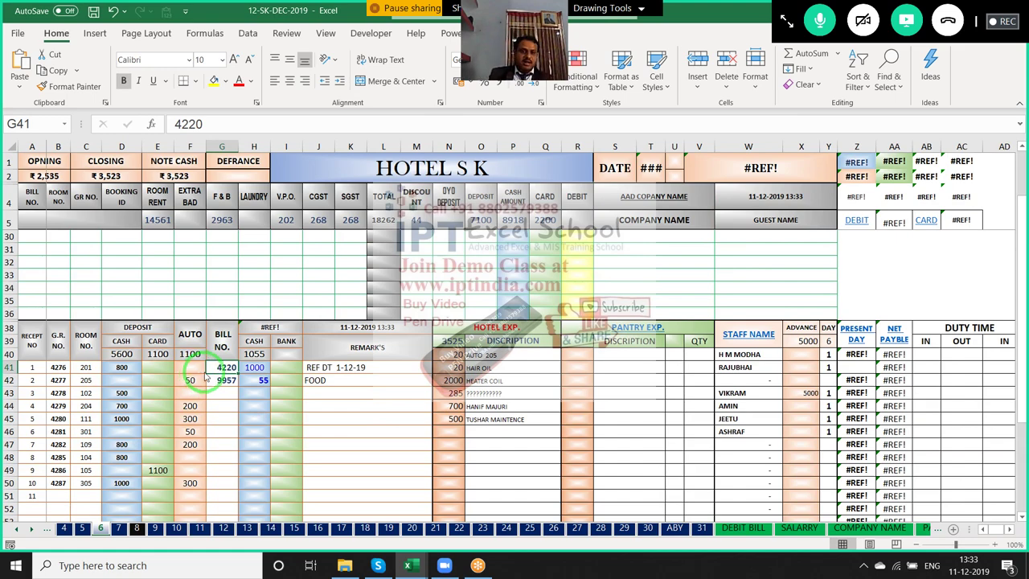
pyautogui.hotkey('ctrl', 'Tab')
pyautogui.press('Left')
pyautogui.press('Left')
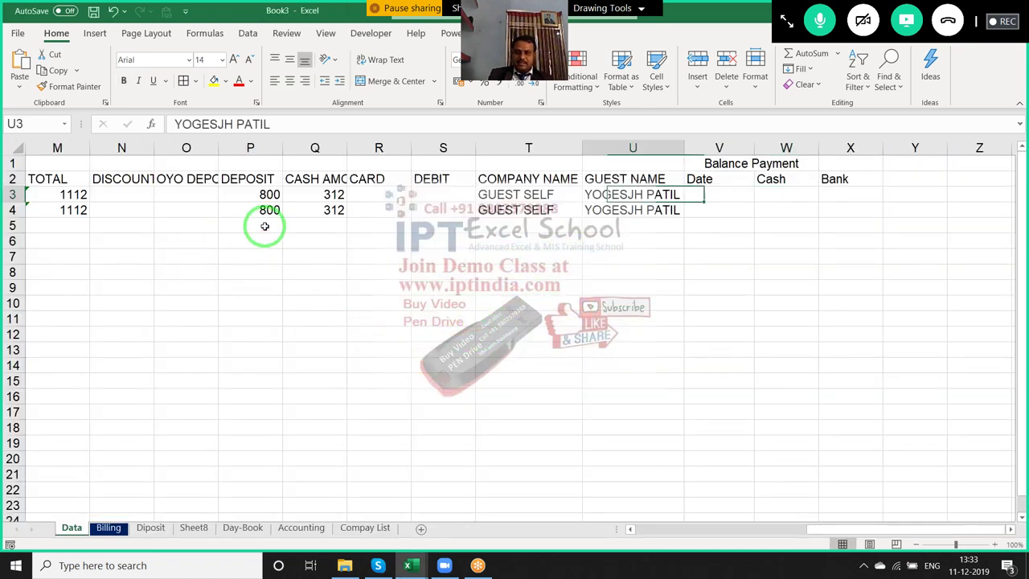
pyautogui.press('Left')
pyautogui.press('Home')
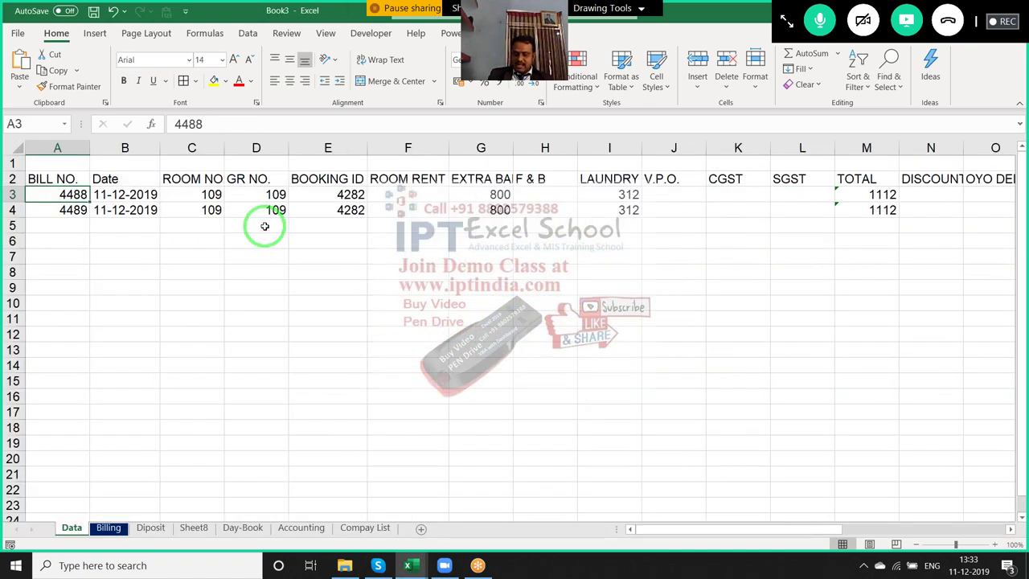
pyautogui.hotkey('ctrl', 'f')
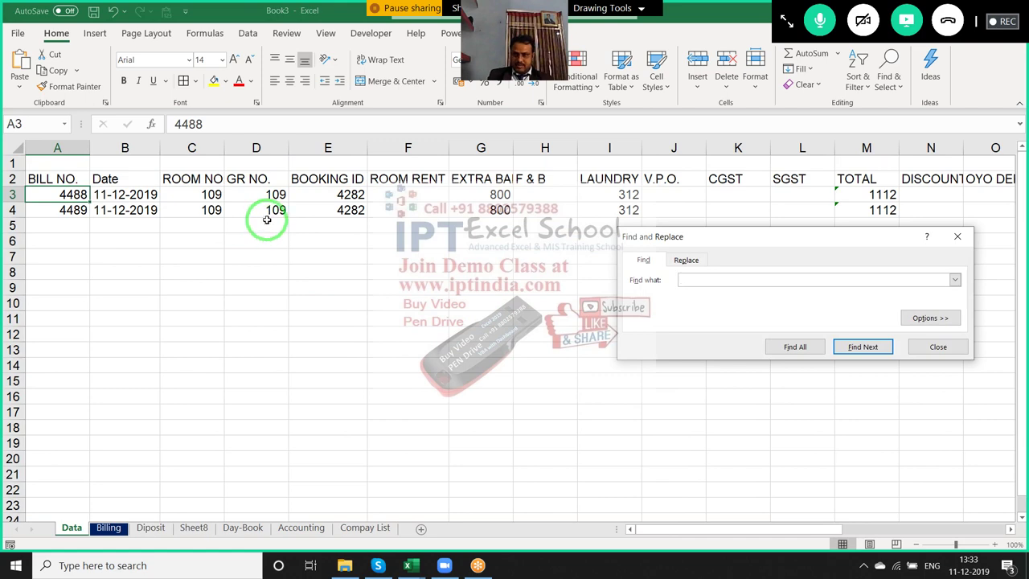
pyautogui.write('4448')
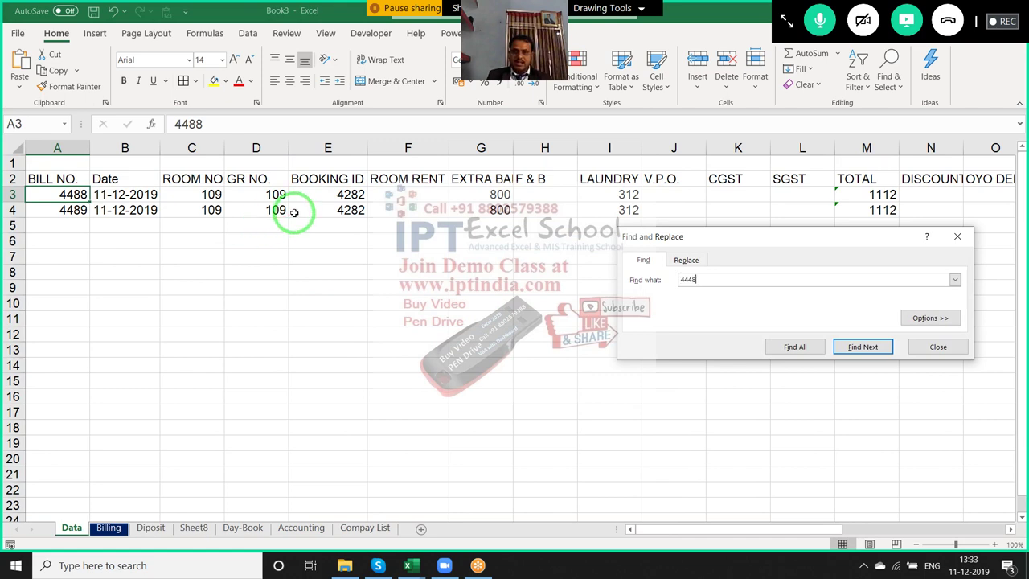
pyautogui.press('Return')
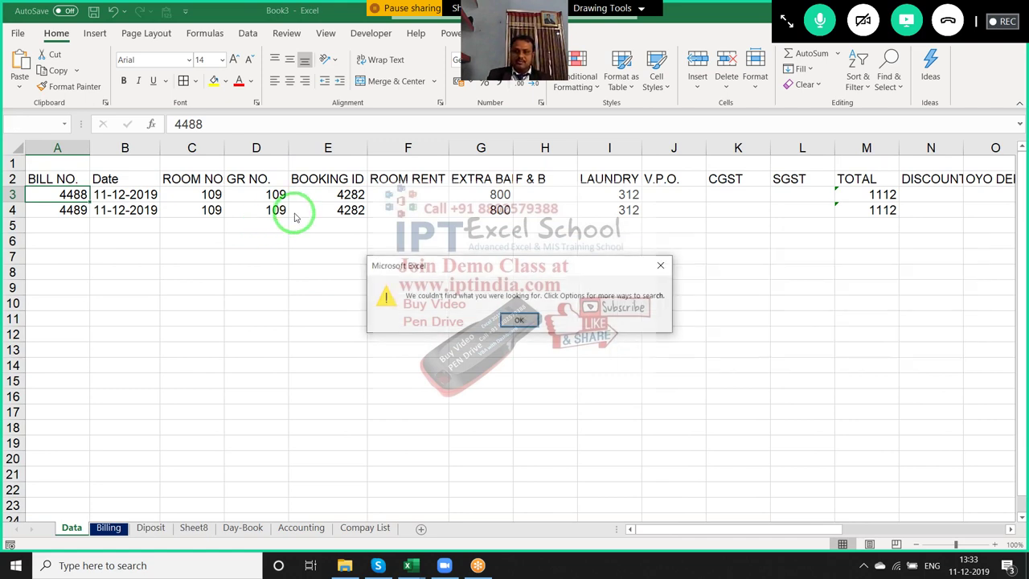
pyautogui.press('Return')
pyautogui.press('Escape')
pyautogui.press('Right')
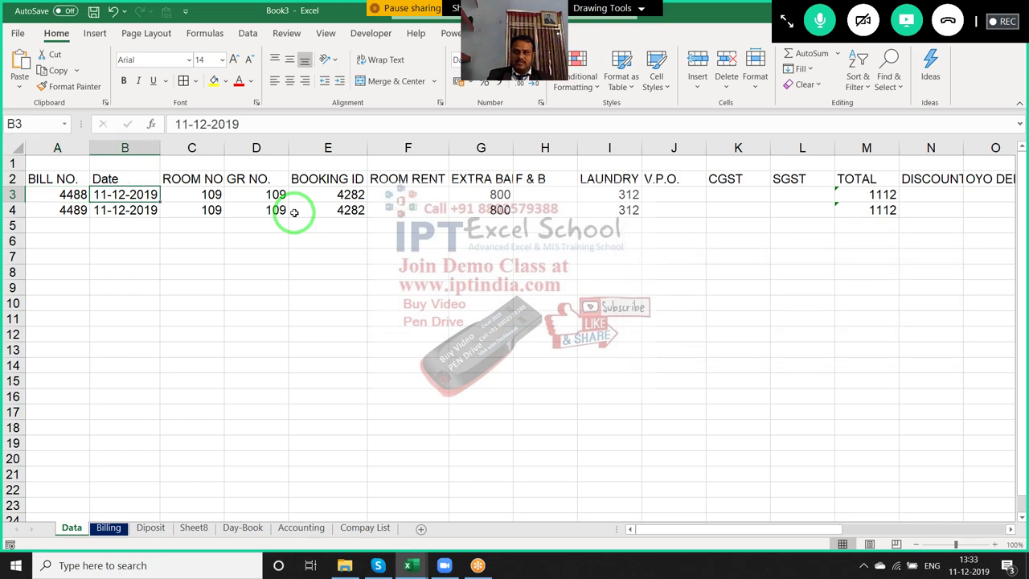
pyautogui.press('Left')
pyautogui.press('Right')
pyautogui.press('Right')
pyautogui.press('Right')
pyautogui.press('Right')
pyautogui.press('Right')
pyautogui.press('Right')
pyautogui.press('Right')
pyautogui.press('Right')
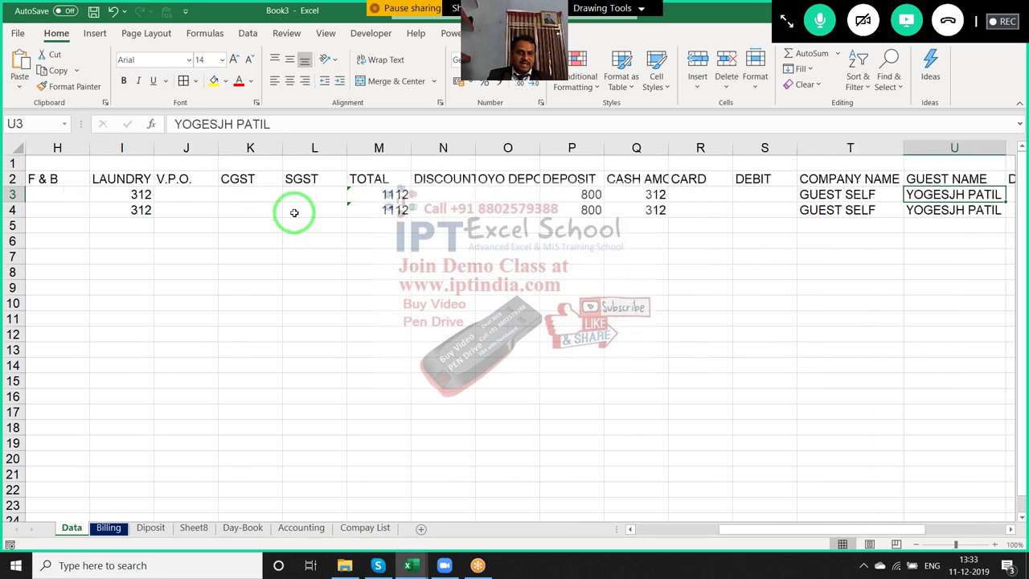
pyautogui.press('Right')
pyautogui.press('Right')
pyautogui.press('Right')
pyautogui.press('Left')
pyautogui.press('Left')
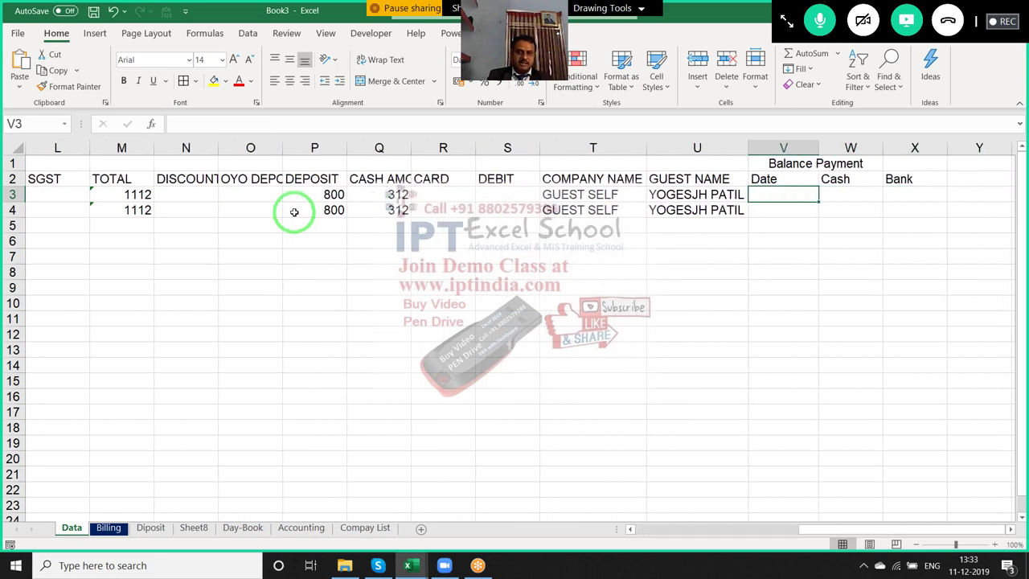
pyautogui.press('Left')
pyautogui.press('Left')
pyautogui.press('Left')
pyautogui.press('Left')
pyautogui.press('Left')
pyautogui.press('Left')
pyautogui.press('Left')
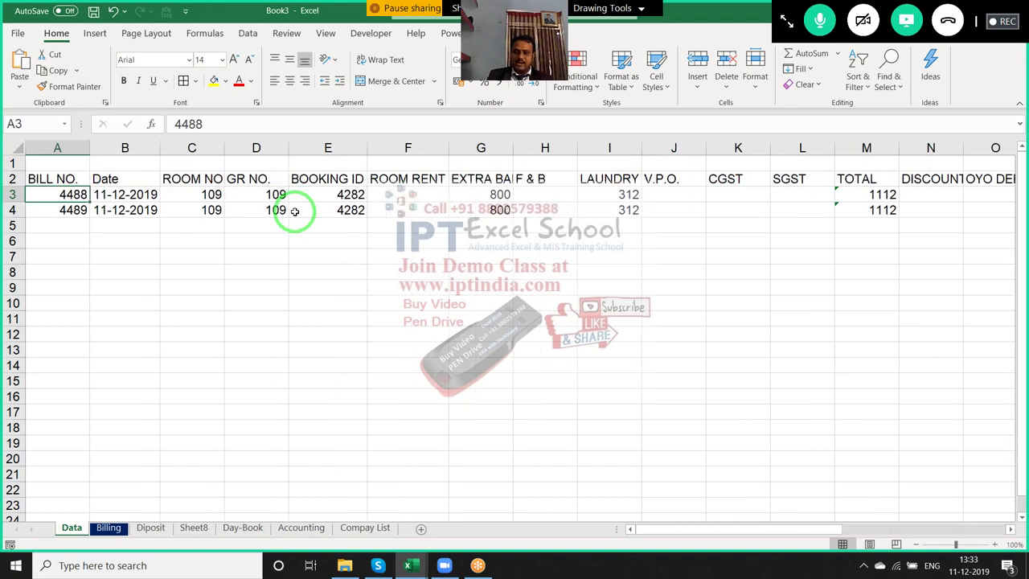
pyautogui.press('Right')
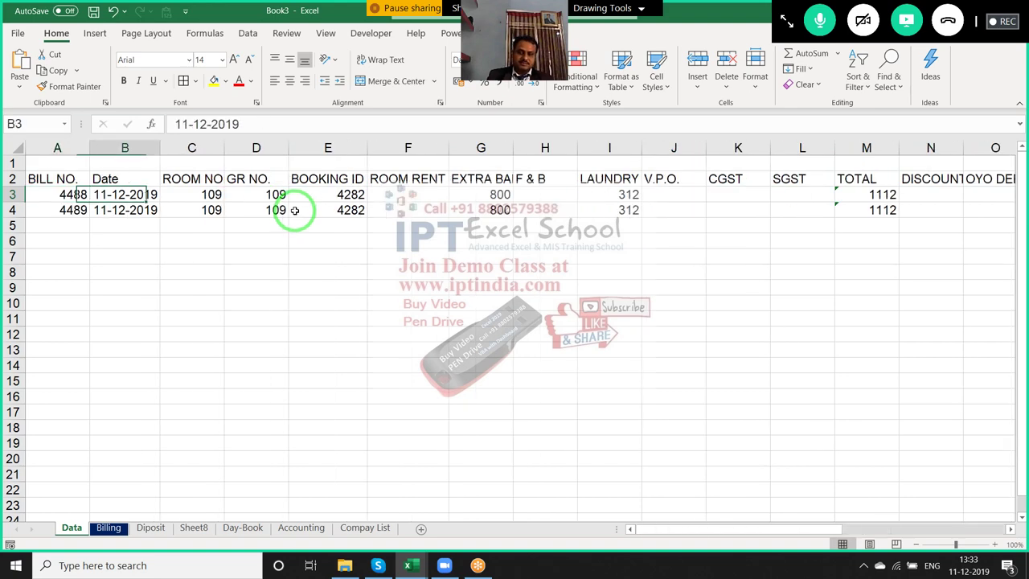
pyautogui.press('Right')
pyautogui.press('Right')
pyautogui.press('Right')
pyautogui.press('Right')
pyautogui.press('Right')
pyautogui.press('Right')
pyautogui.press('Right')
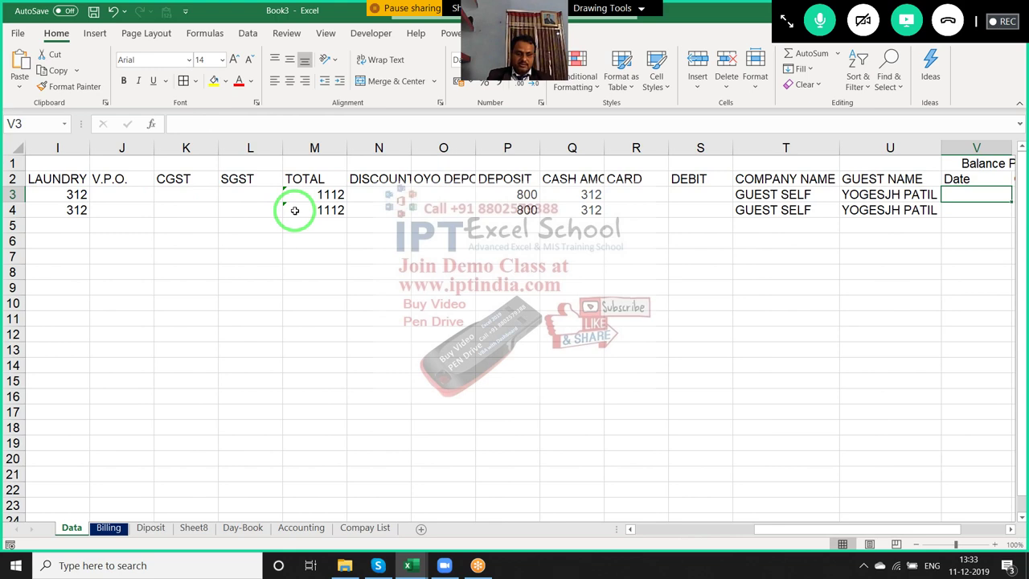
pyautogui.press('Right')
pyautogui.press('Right')
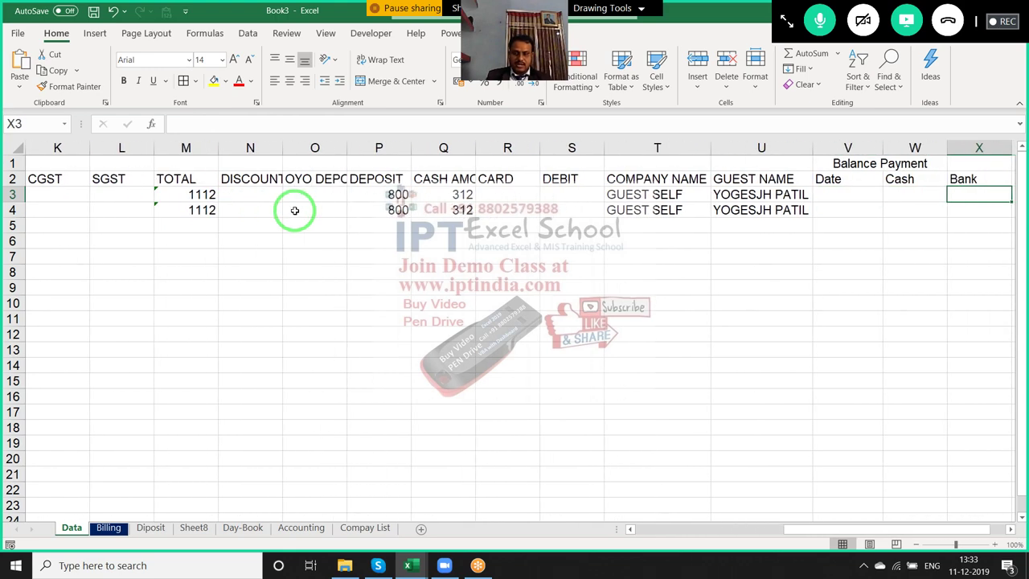
# AutoFit column A on the Diposit sheet so RECEPT NO shows in full
pyautogui.click(117, 528)
pyautogui.click(149, 528)
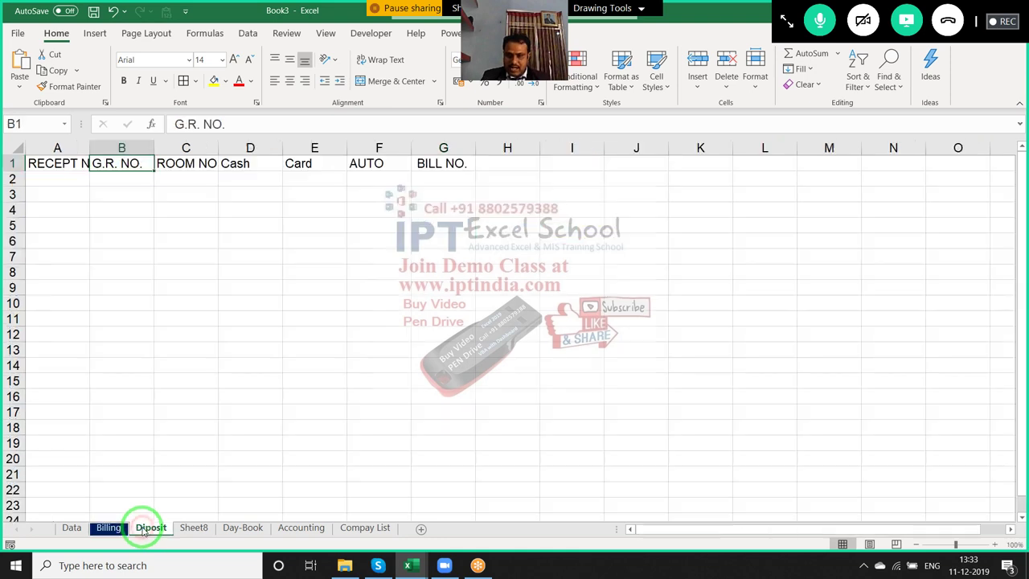
pyautogui.doubleClick(92, 147)
pyautogui.click(192, 194)
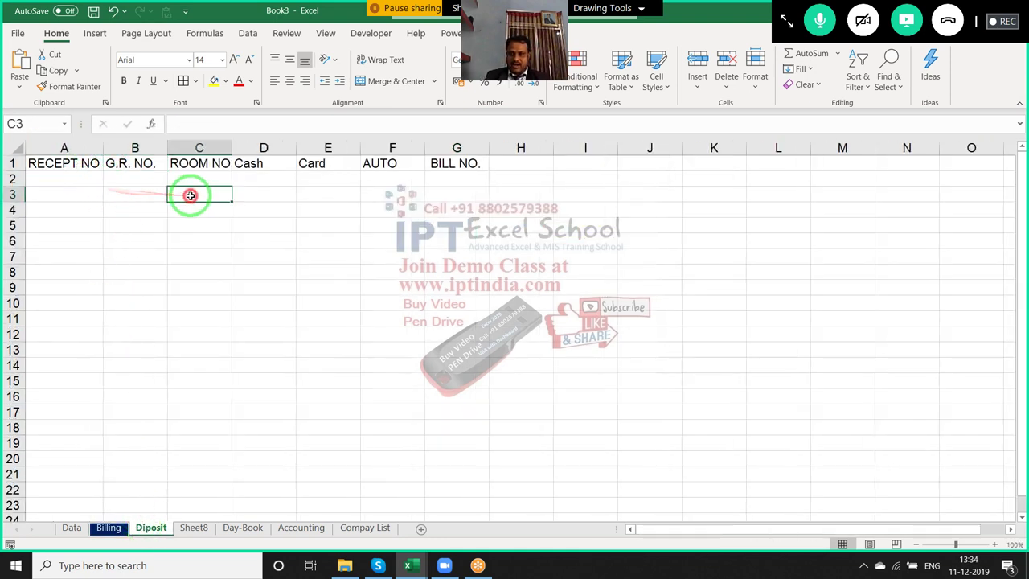
pyautogui.click(249, 175)
# In the hotel workbook, check the expense entries' sum and the =SUM(N40:N66) total of 3525, leaving it unchanged
pyautogui.hotkey('alt', 'Tab')
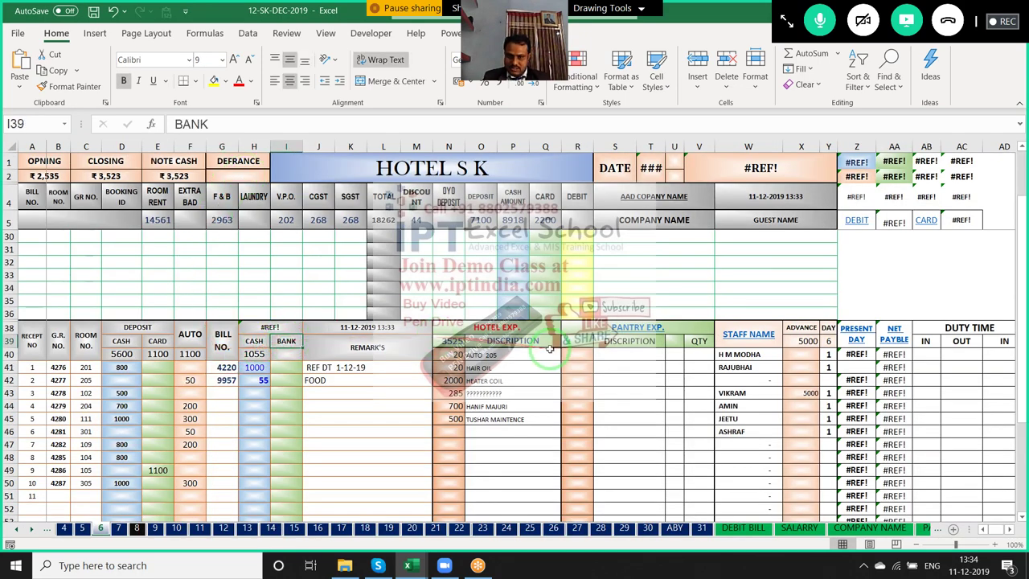
pyautogui.click(518, 341)
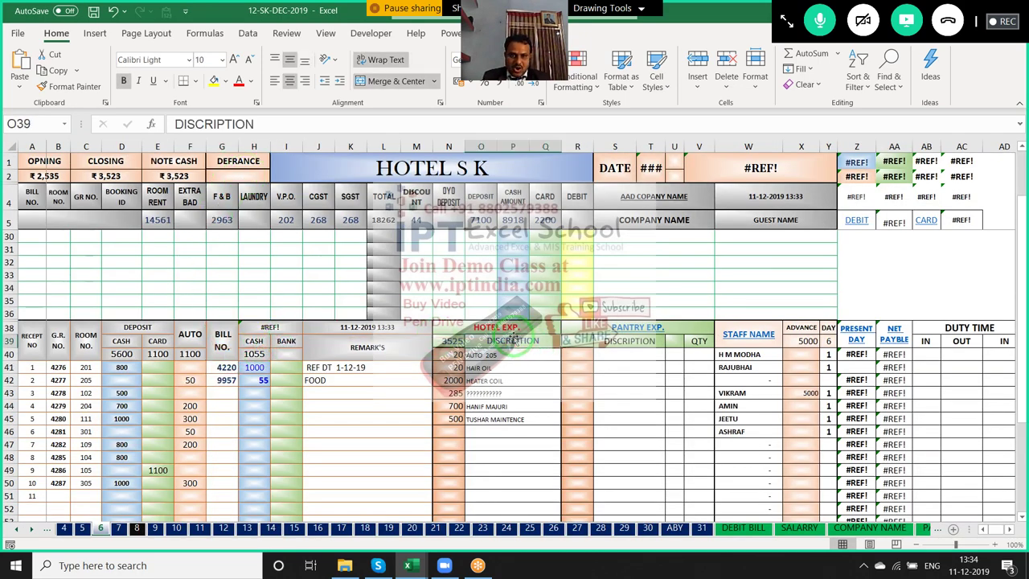
pyautogui.click(494, 406)
pyautogui.moveTo(454, 358); pyautogui.dragTo(487, 419)
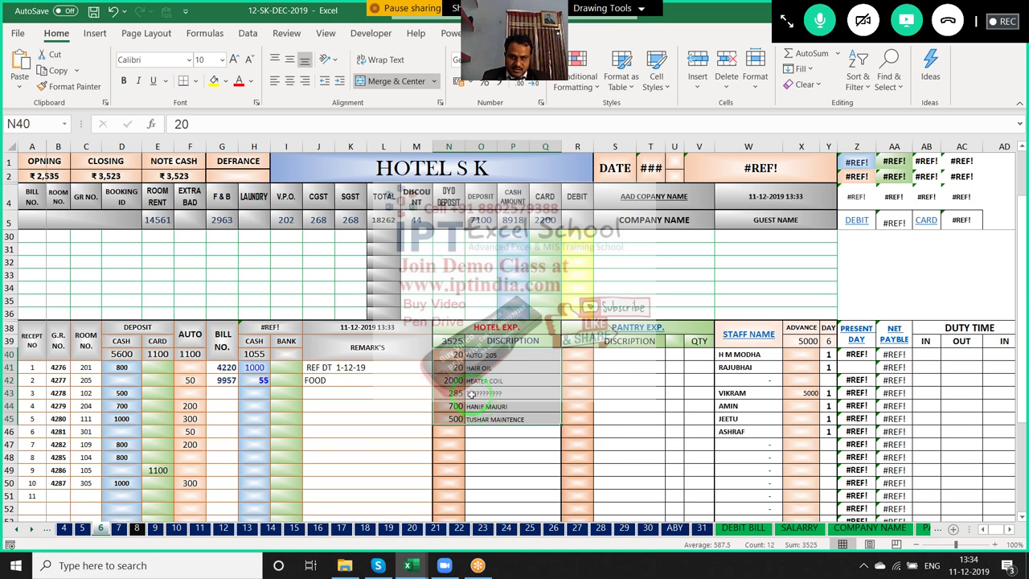
pyautogui.click(446, 340)
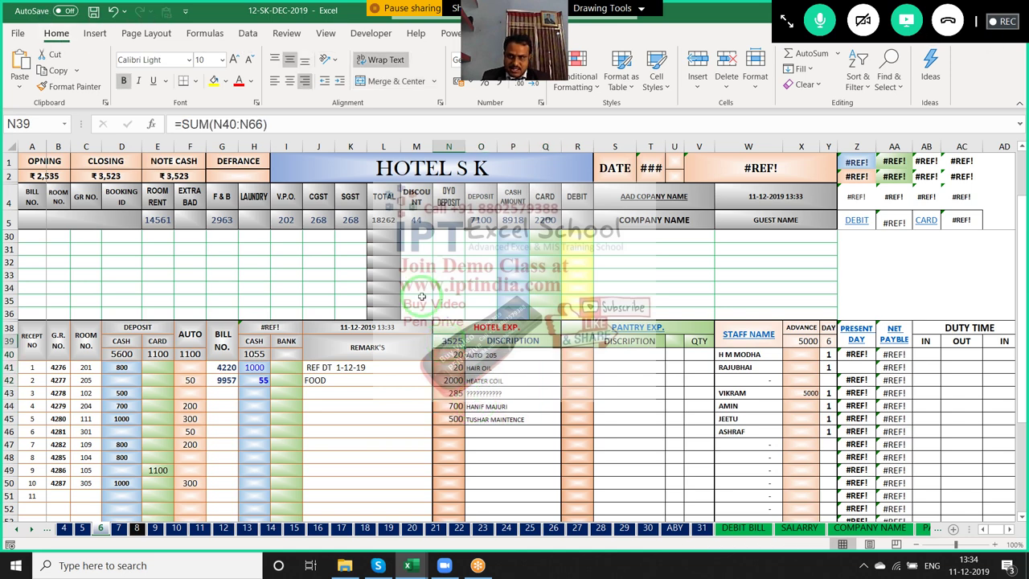
pyautogui.click(287, 120)
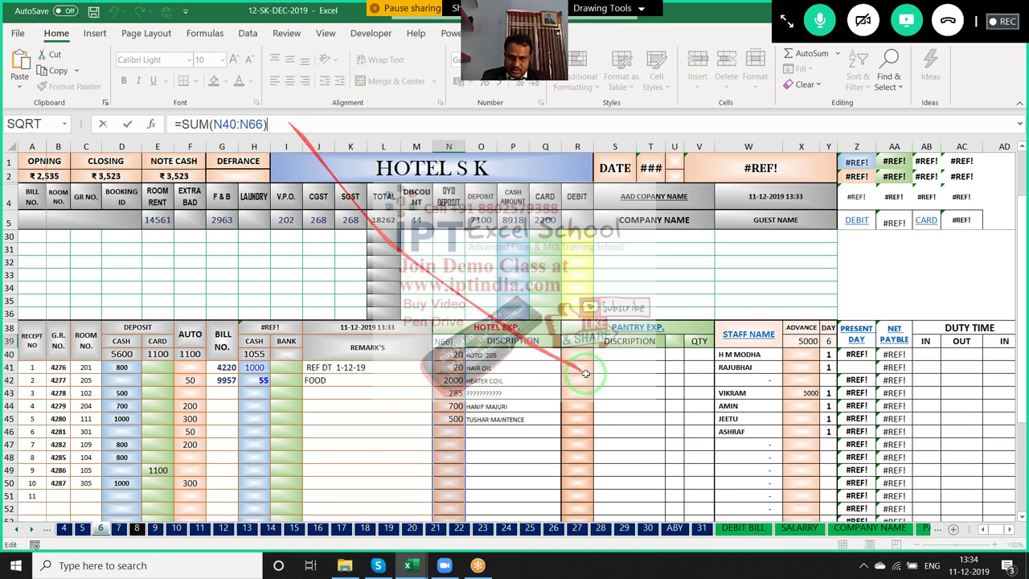
pyautogui.scroll(-5, 594, 406)
pyautogui.scroll(-5, 591, 404)
pyautogui.scroll(3, 589, 404)
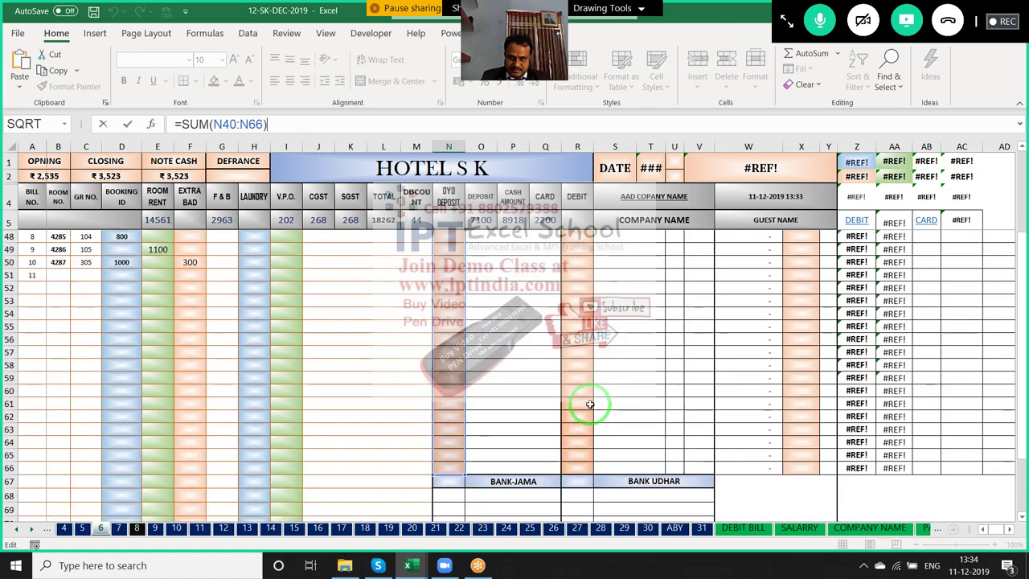
pyautogui.scroll(4, 590, 405)
pyautogui.scroll(3, 589, 403)
pyautogui.scroll(3, 590, 403)
pyautogui.scroll(-2, 590, 402)
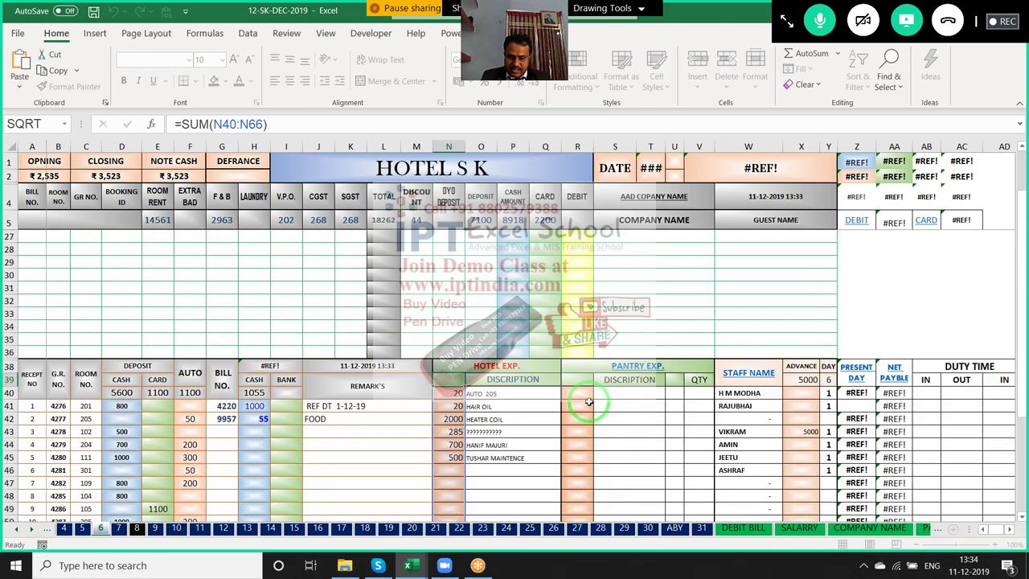
pyautogui.press('Return')
pyautogui.hotkey('ctrl', 'Tab')
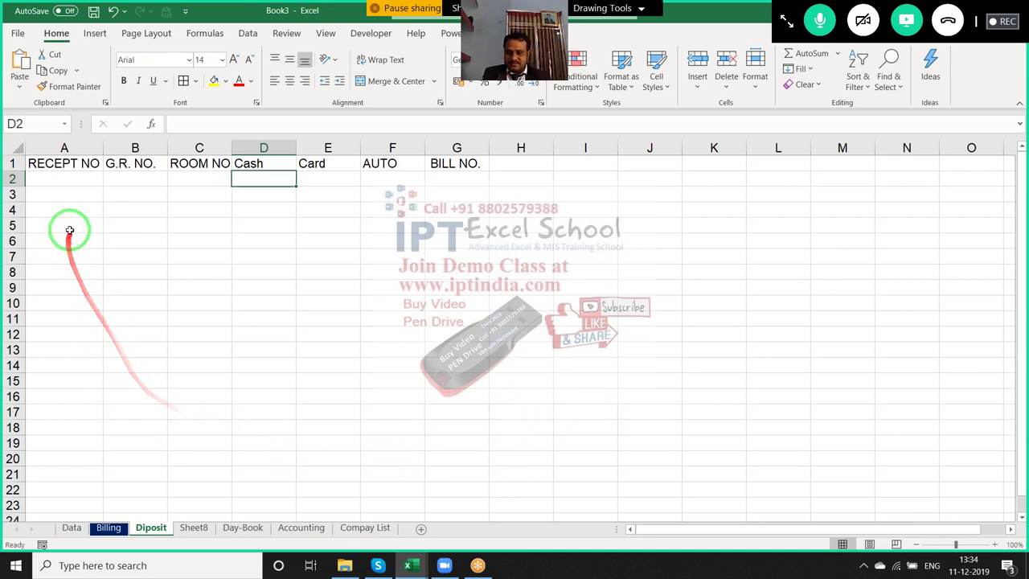
# Rename Sheet8 to 'Expence'
pyautogui.click(194, 529)
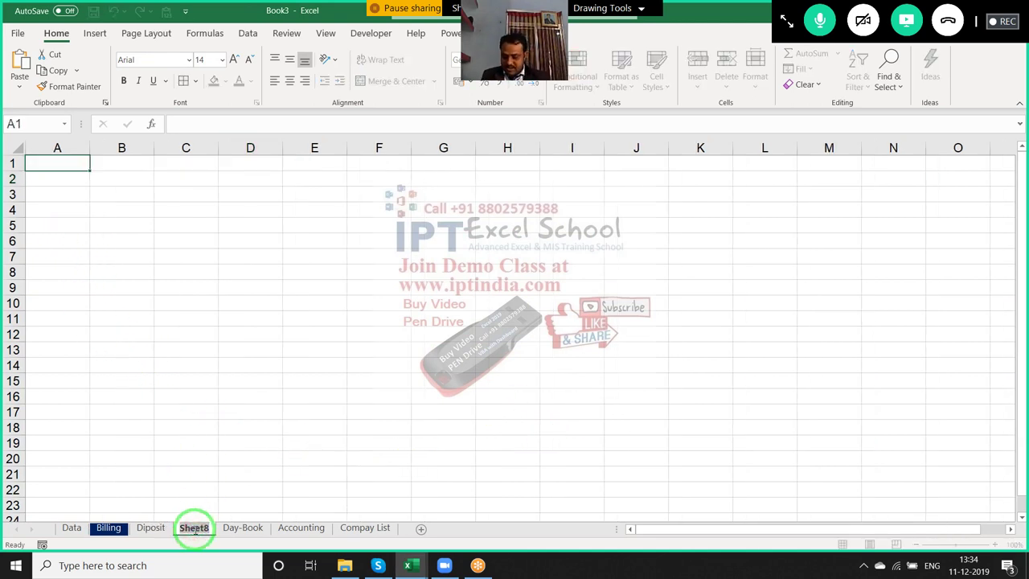
pyautogui.doubleClick(193, 528)
pyautogui.write('Expe')
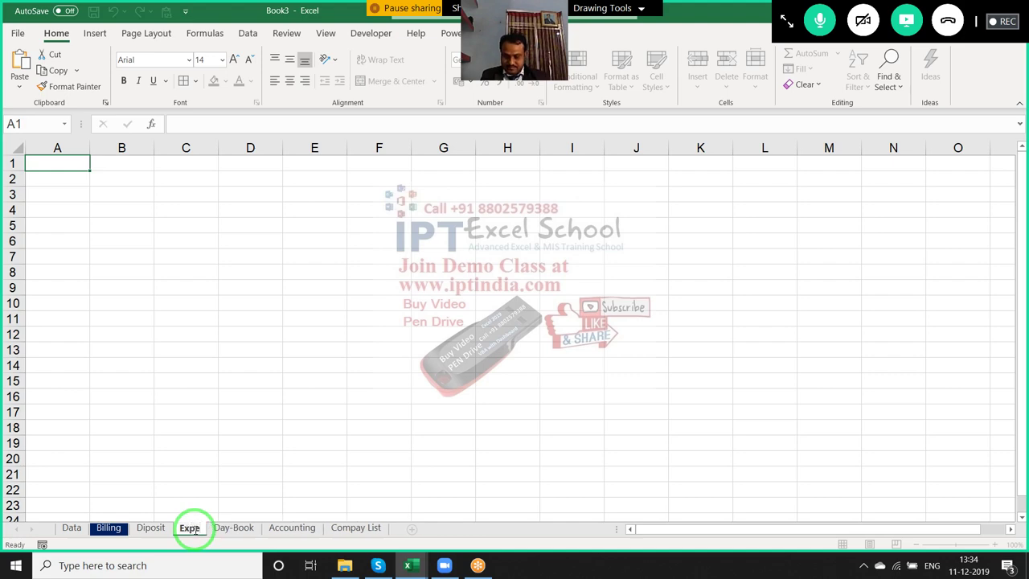
pyautogui.write('nce')
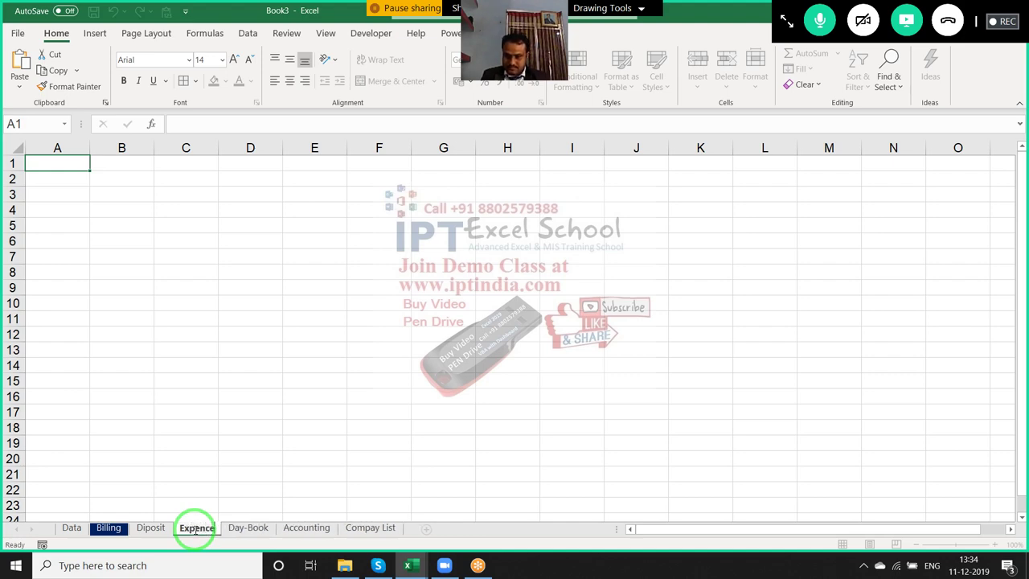
pyautogui.click(180, 396)
# Copy the hotel workbook's DISCRIPTION heading and enter 'Date' in A1 of the Expence sheet
pyautogui.hotkey('ctrl', 'Tab')
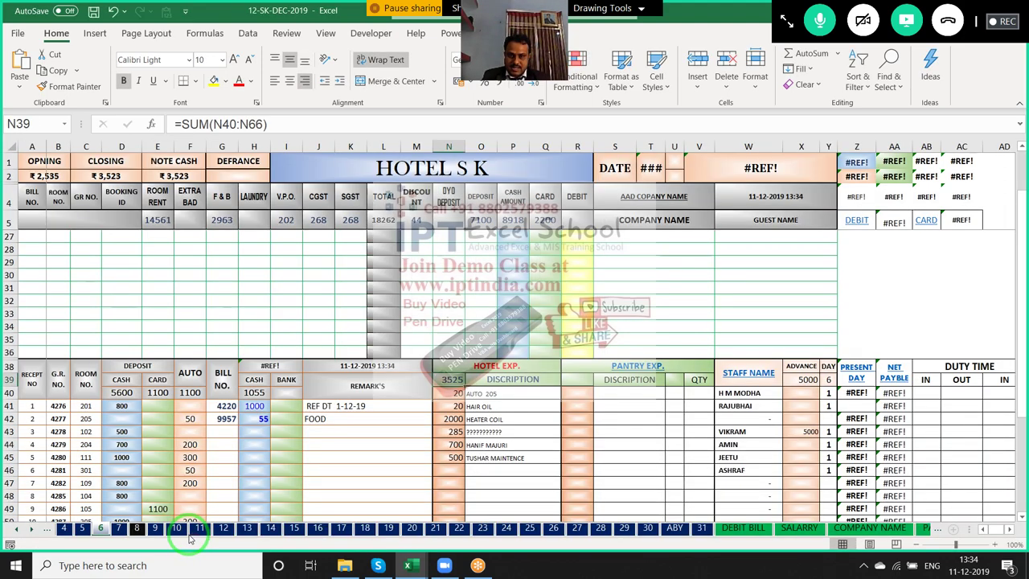
pyautogui.click(458, 393)
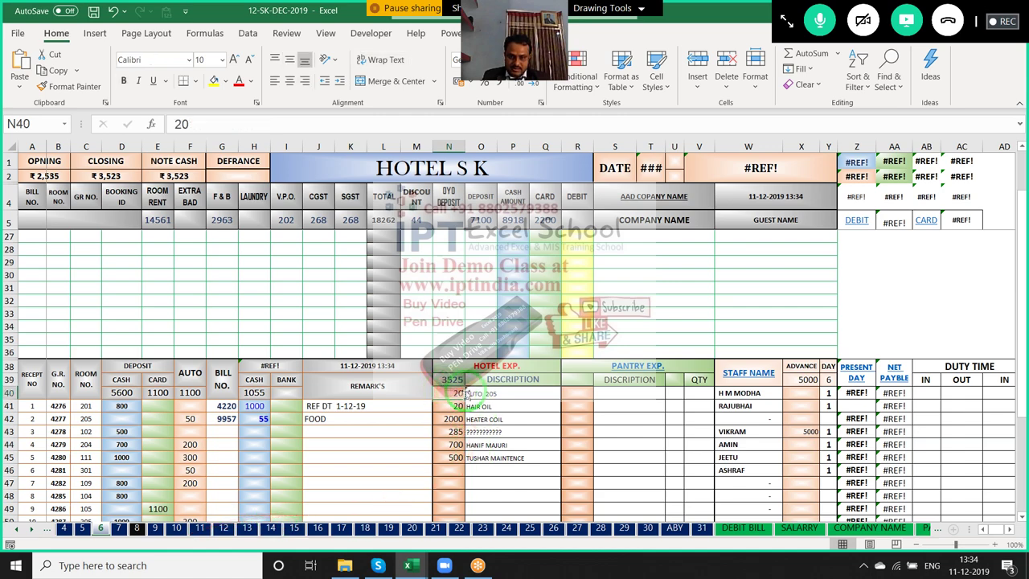
pyautogui.click(482, 379)
pyautogui.hotkey('ctrl', 'c')
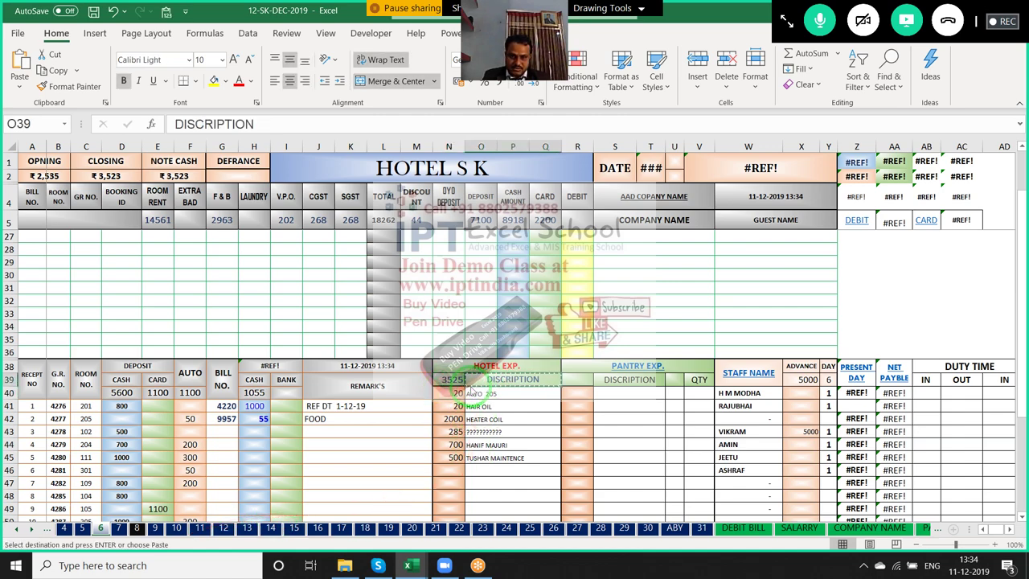
pyautogui.hotkey('ctrl', 'Tab')
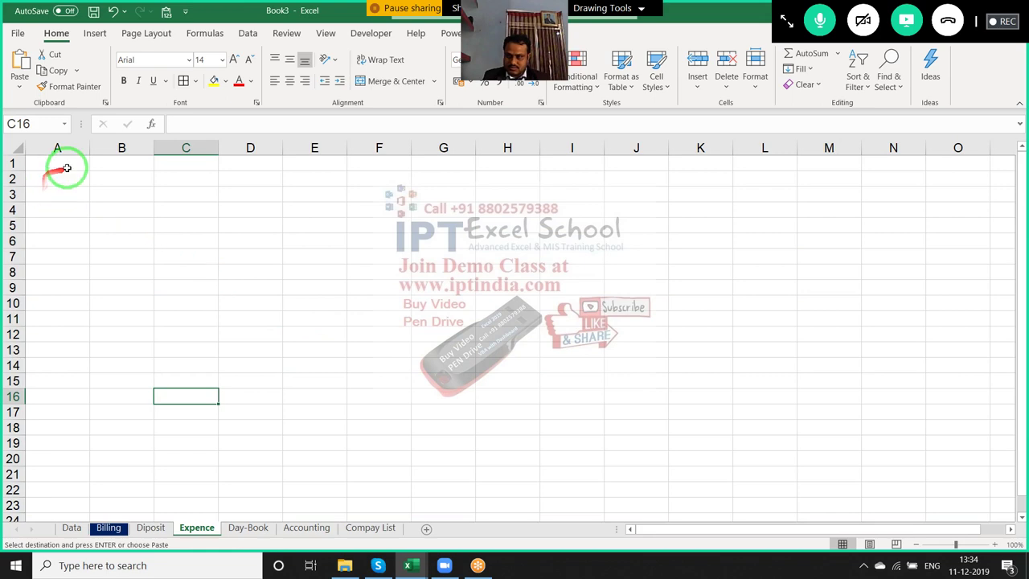
pyautogui.click(67, 166)
pyautogui.write('Date')
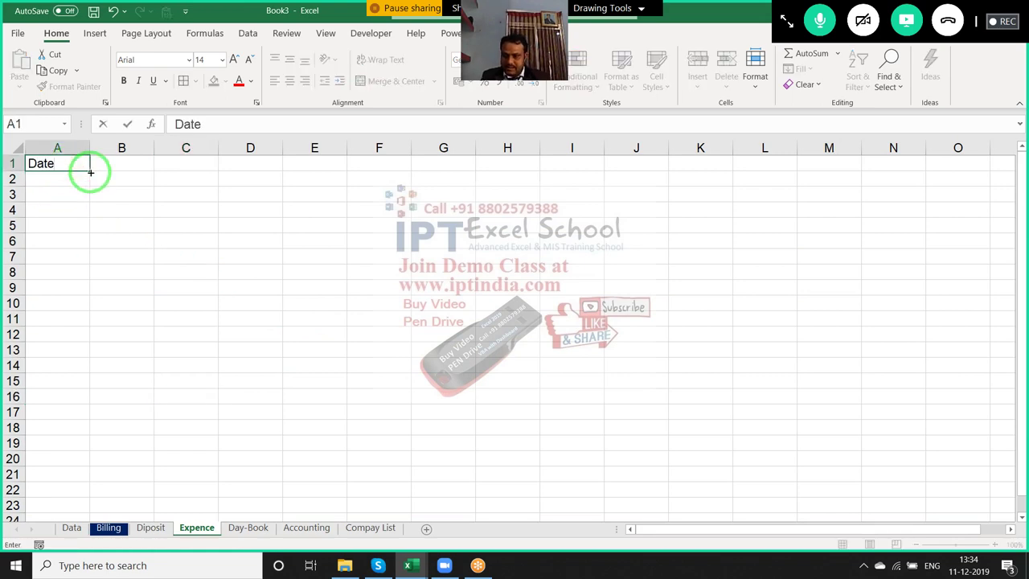
pyautogui.click(91, 172)
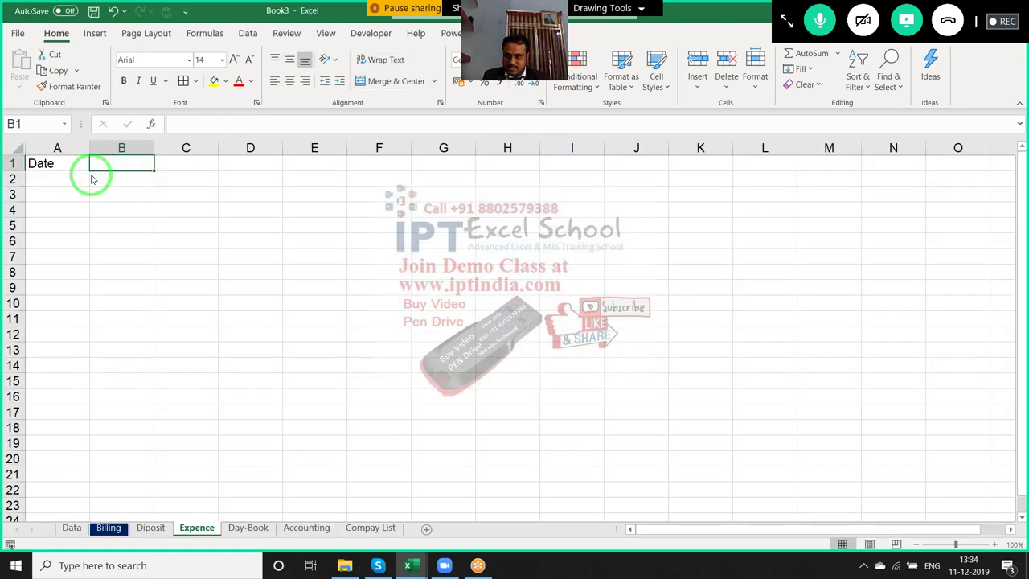
# Paste the DISCRIPTION heading into B1 and unmerge it from B1:D1
pyautogui.hotkey('ctrl', 'Tab')
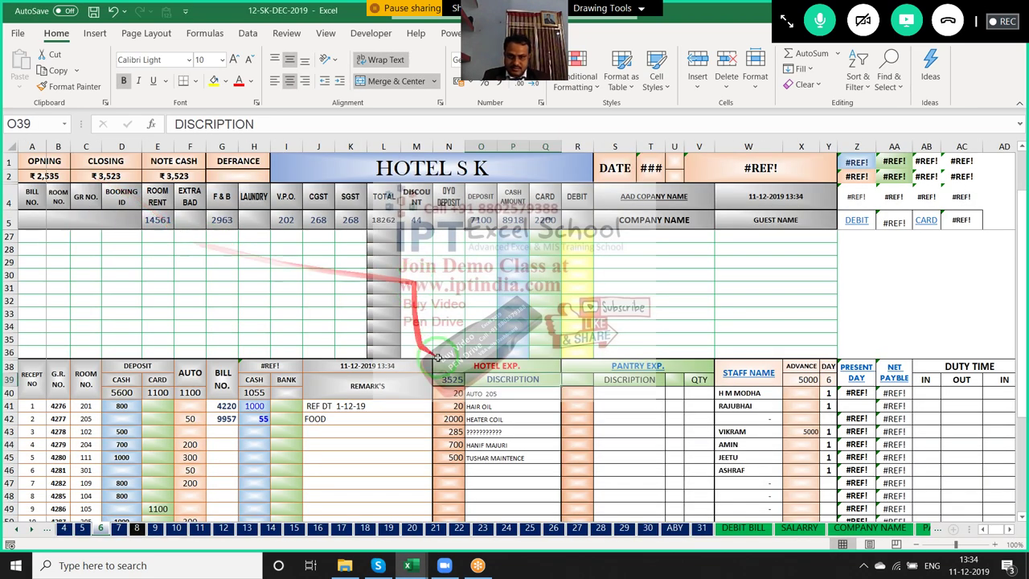
pyautogui.hotkey('ctrl', 'c')
pyautogui.hotkey('ctrl', 'Tab')
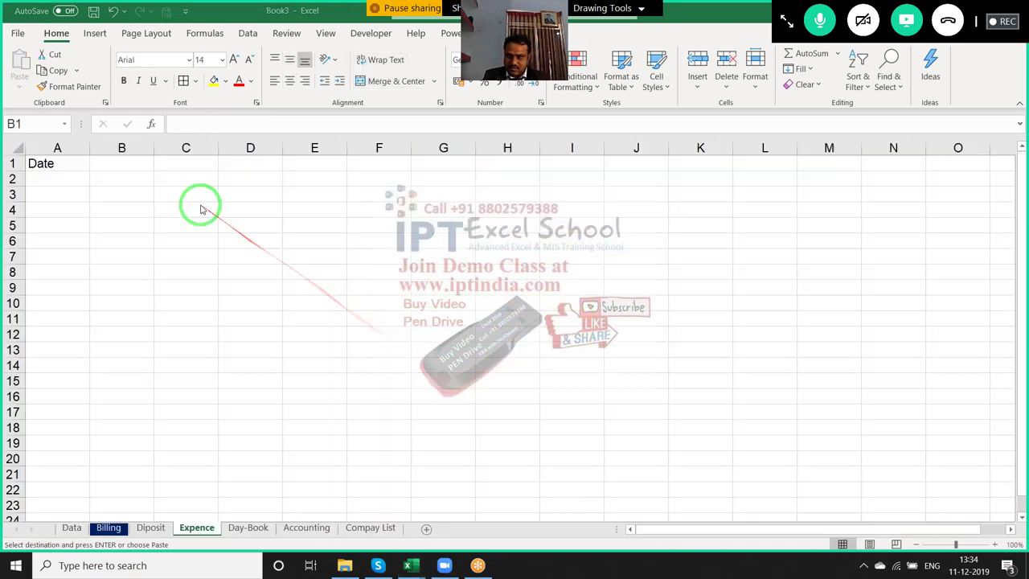
pyautogui.hotkey('ctrl', 'v')
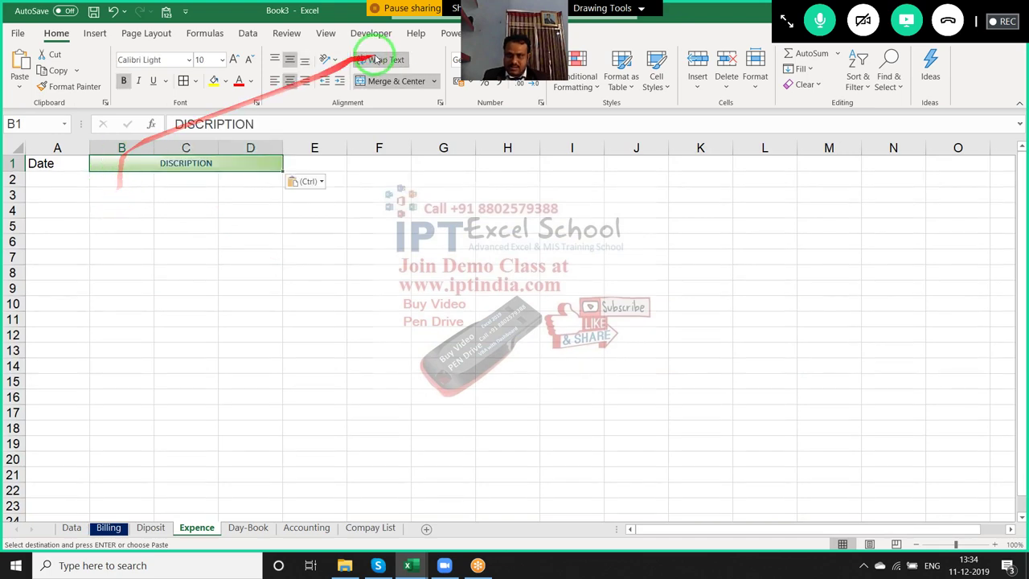
pyautogui.click(384, 81)
pyautogui.click(201, 180)
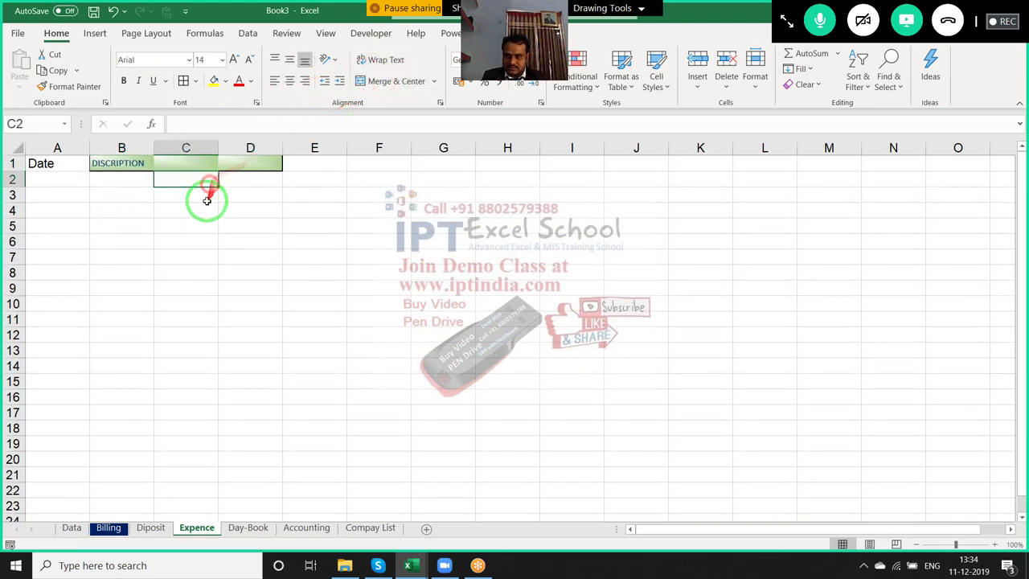
# Enter the heading 'Amt' in cell C1
pyautogui.hotkey('ctrl', 'Tab')
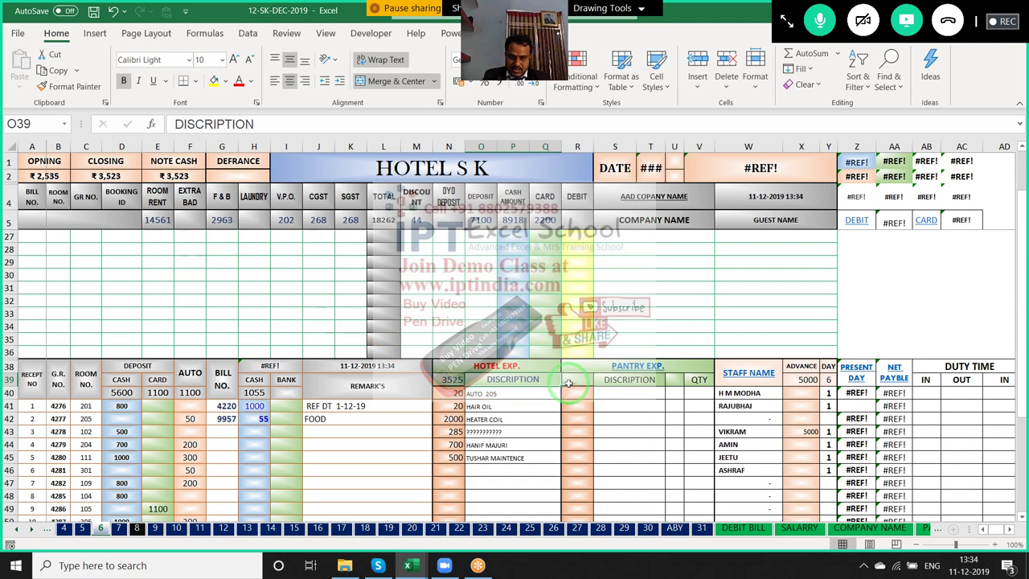
pyautogui.hotkey('ctrl', 'Tab')
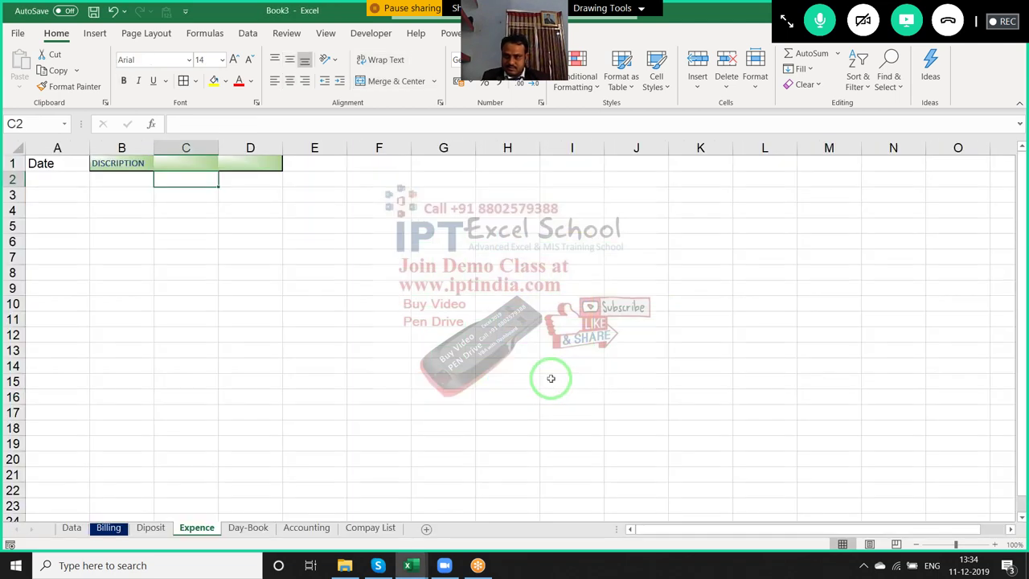
pyautogui.press('Up')
pyautogui.write('Am')
pyautogui.press('Return')
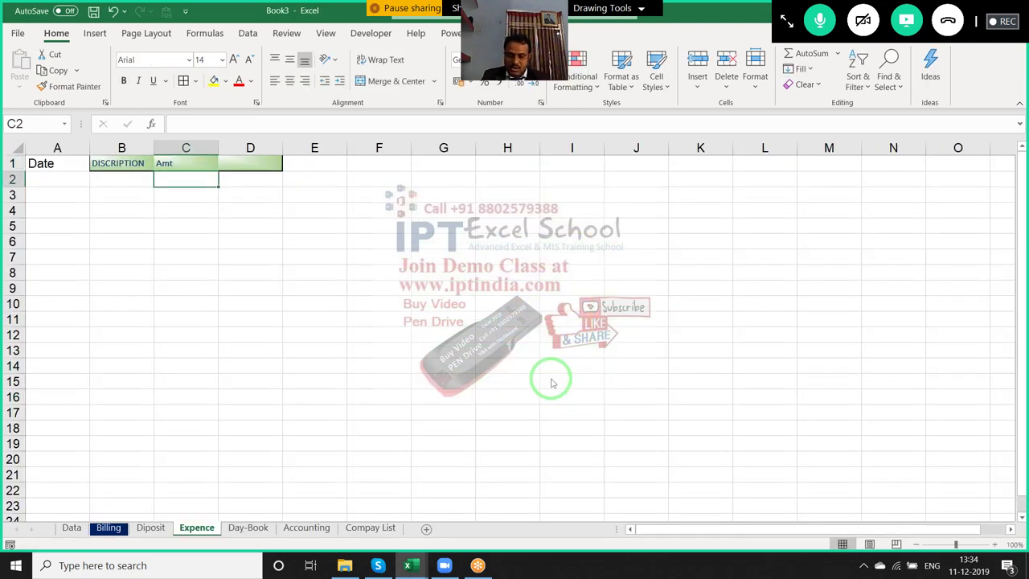
# Look over the hotel workbook's expense descriptions and HOTEL EXP. heading, then select column B in Book3
pyautogui.hotkey('ctrl', 'Tab')
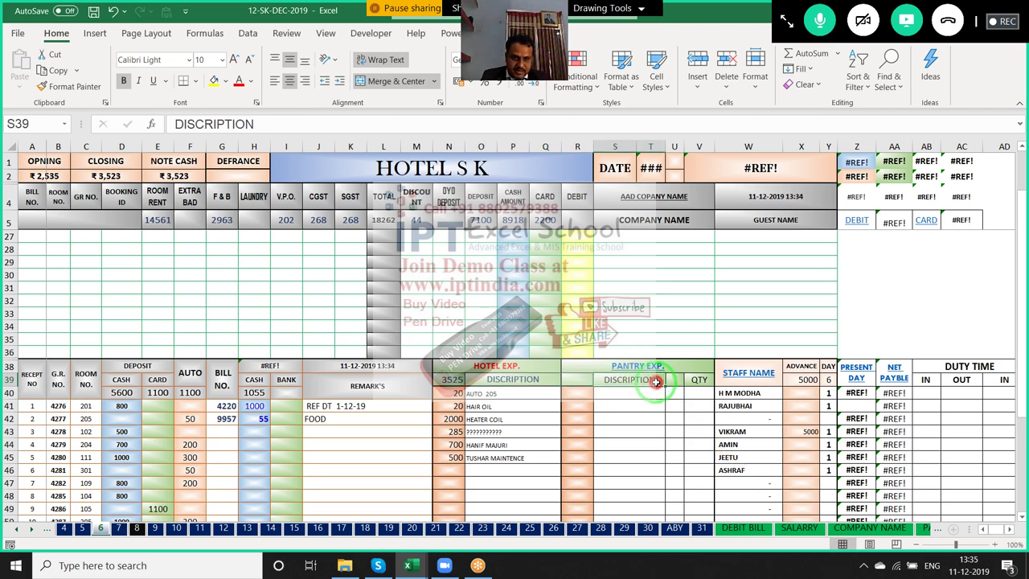
pyautogui.moveTo(641, 382); pyautogui.dragTo(676, 386)
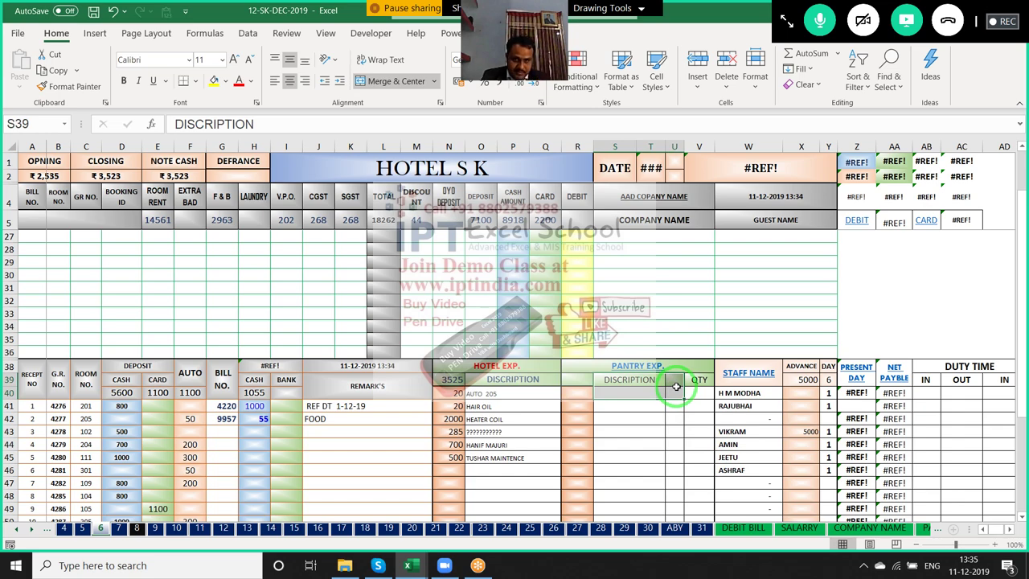
pyautogui.scroll(-3, 659, 411)
pyautogui.scroll(-3, 659, 412)
pyautogui.scroll(-3, 659, 412)
pyautogui.scroll(9, 658, 412)
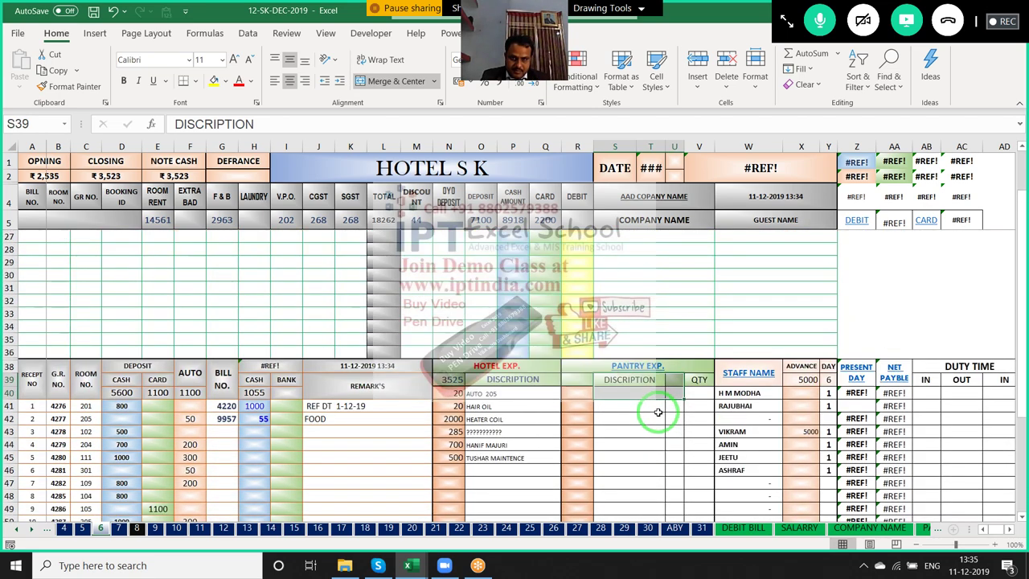
pyautogui.moveTo(482, 406)
pyautogui.mouseDown()
pyautogui.moveTo(484, 431)
pyautogui.moveTo(511, 430)
pyautogui.moveTo(523, 402)
pyautogui.mouseUp()
pyautogui.click(520, 391)
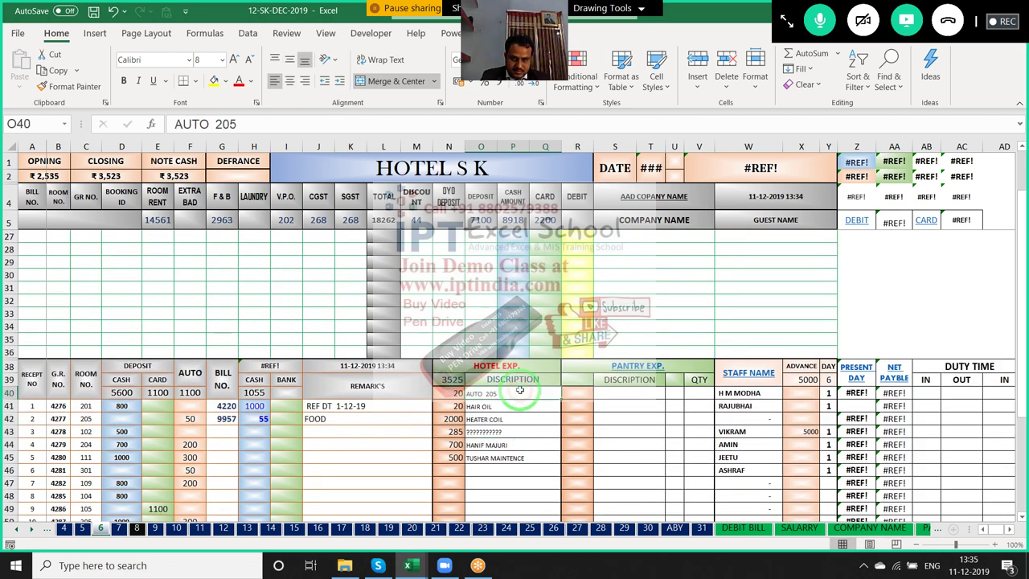
pyautogui.click(506, 366)
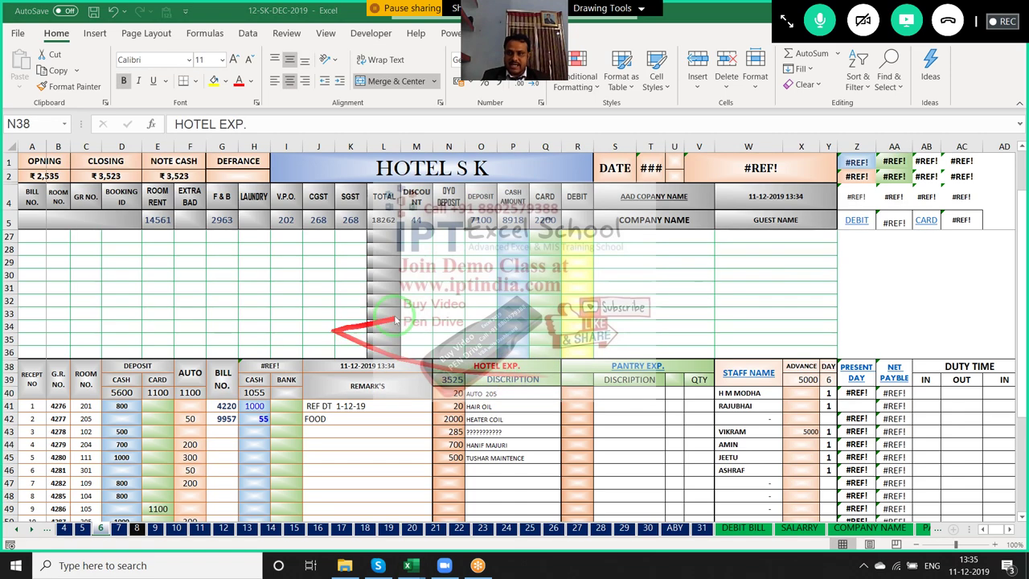
pyautogui.hotkey('ctrl', 'Tab')
pyautogui.click(224, 208)
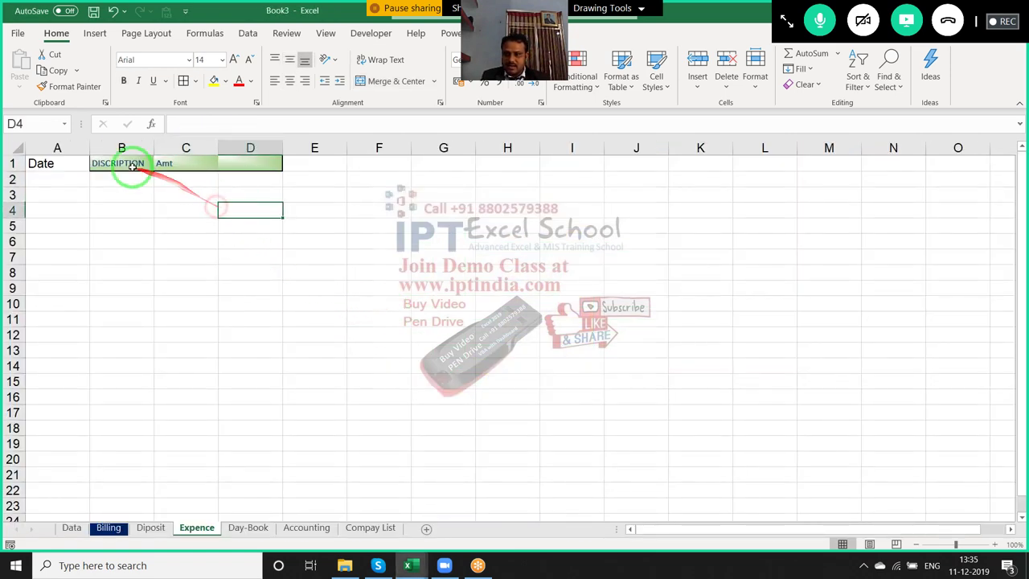
# Insert a new column B and give it the heading 'Type'
pyautogui.click(95, 148)
pyautogui.hotkey('ctrl', 'shift', '+')
pyautogui.click(96, 159)
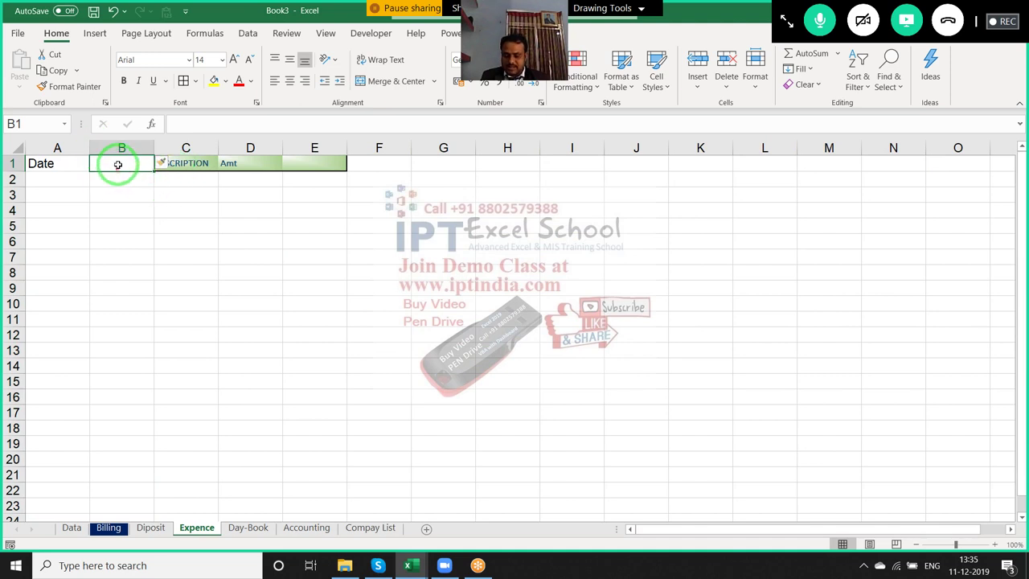
pyautogui.write('Type')
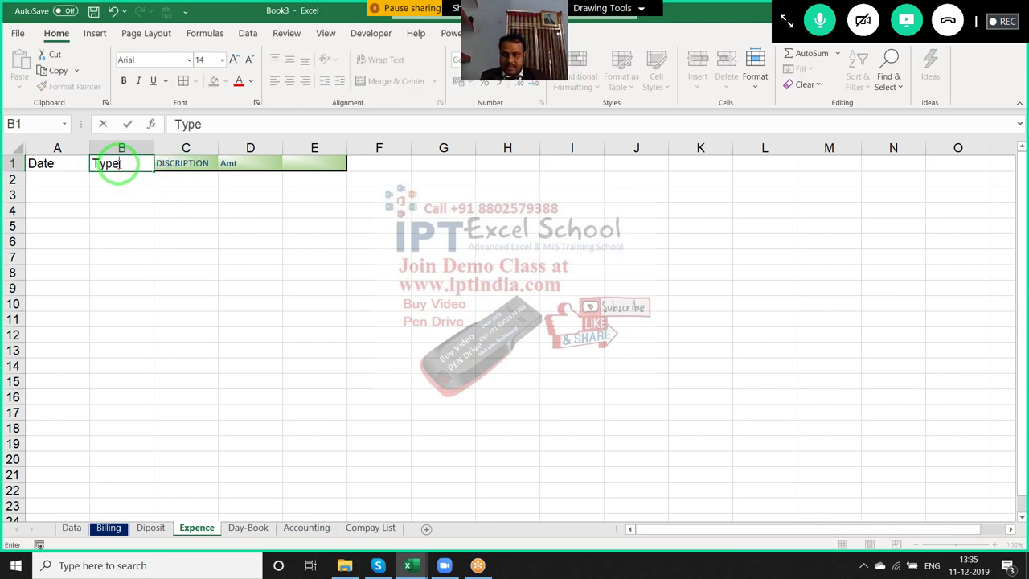
pyautogui.press('Return')
# Copy the HOTEL EXP. heading text from the hotel billing workbook
pyautogui.hotkey('ctrl', 'Tab')
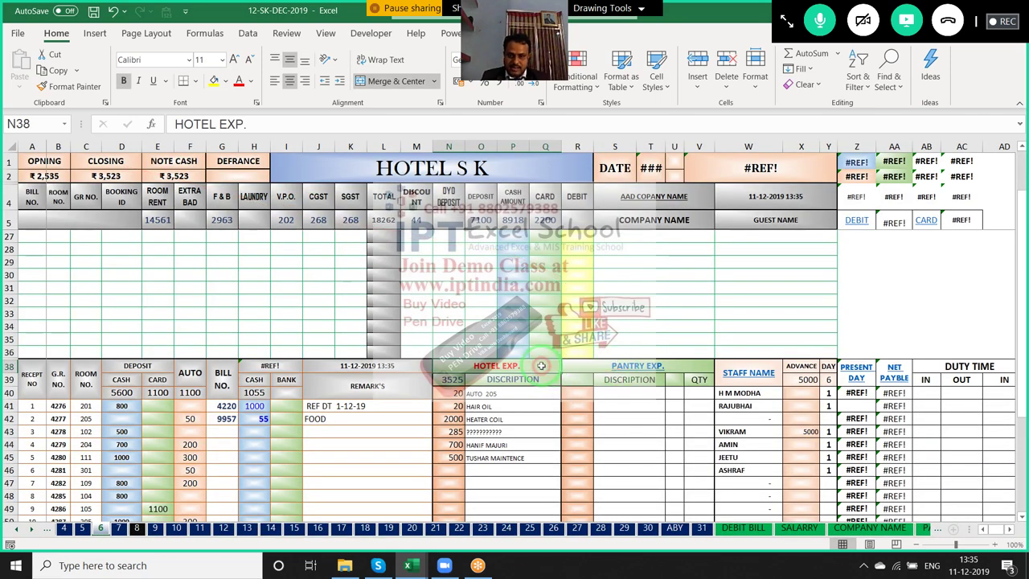
pyautogui.hotkey('ctrl', 'Tab')
pyautogui.hotkey('ctrl', 'Tab')
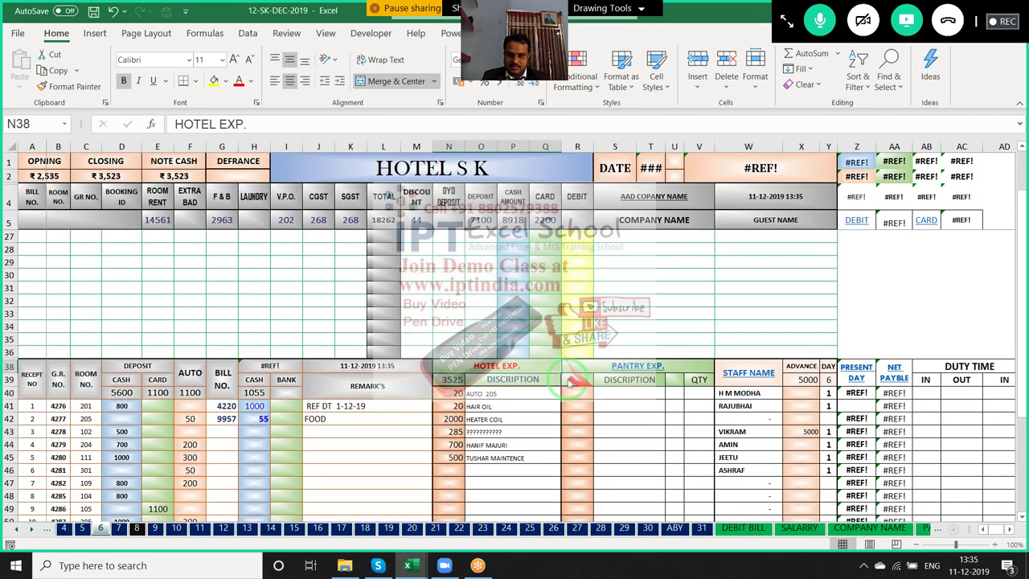
pyautogui.moveTo(248, 125); pyautogui.dragTo(169, 124)
pyautogui.hotkey('ctrl', 'c')
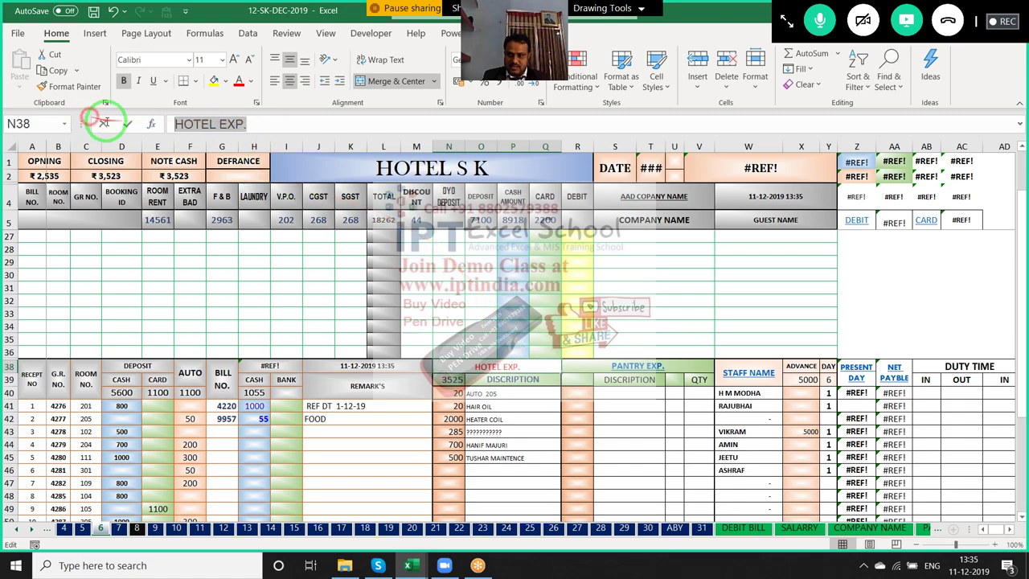
pyautogui.press('Escape')
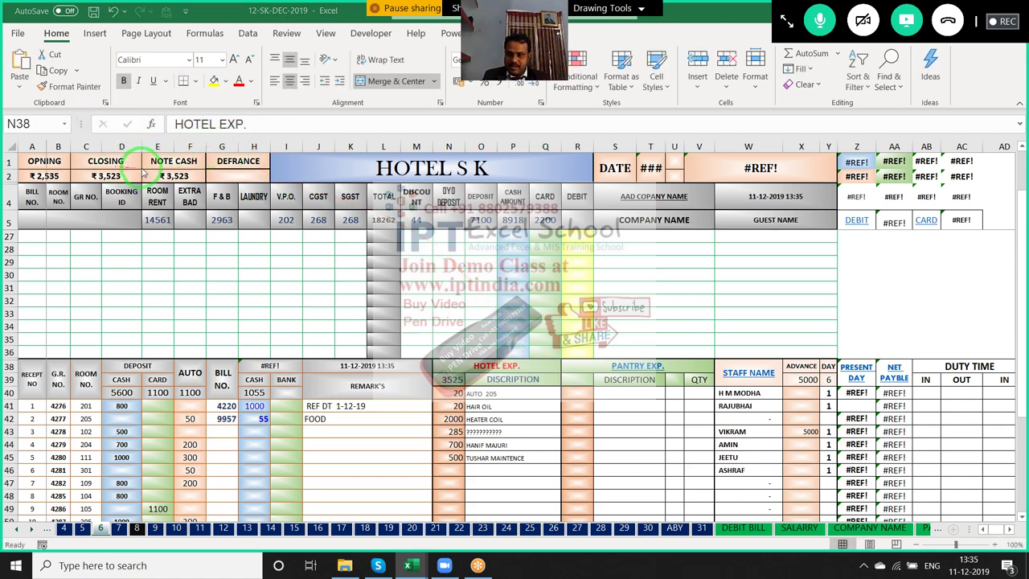
pyautogui.hotkey('ctrl', 'Tab')
# Paste HOTEL EXP. into B2 and append PANTRY EXP. copied from the R38 heading
pyautogui.doubleClick(111, 177)
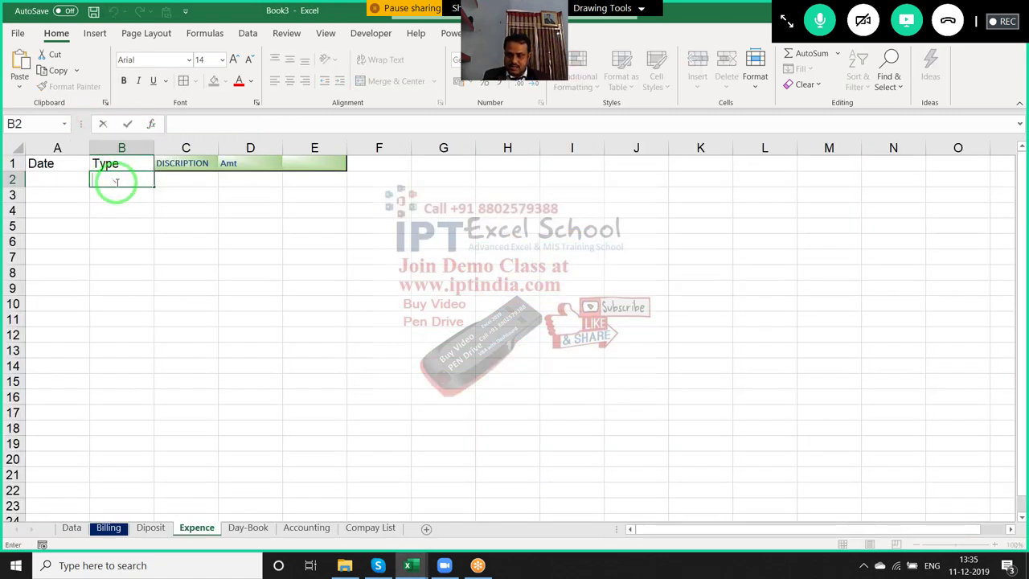
pyautogui.hotkey('ctrl', 'v')
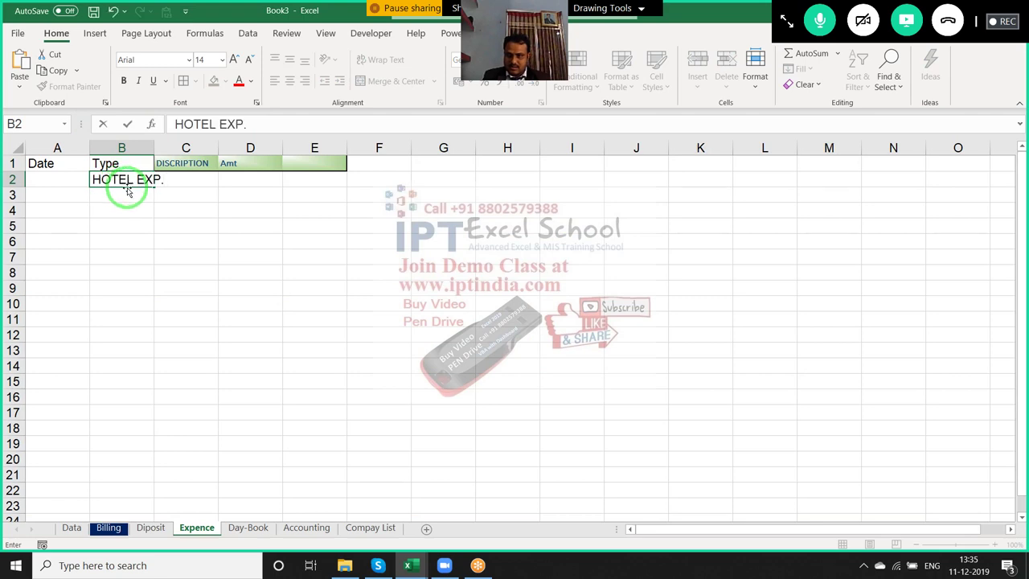
pyautogui.hotkey('alt', 'Tab')
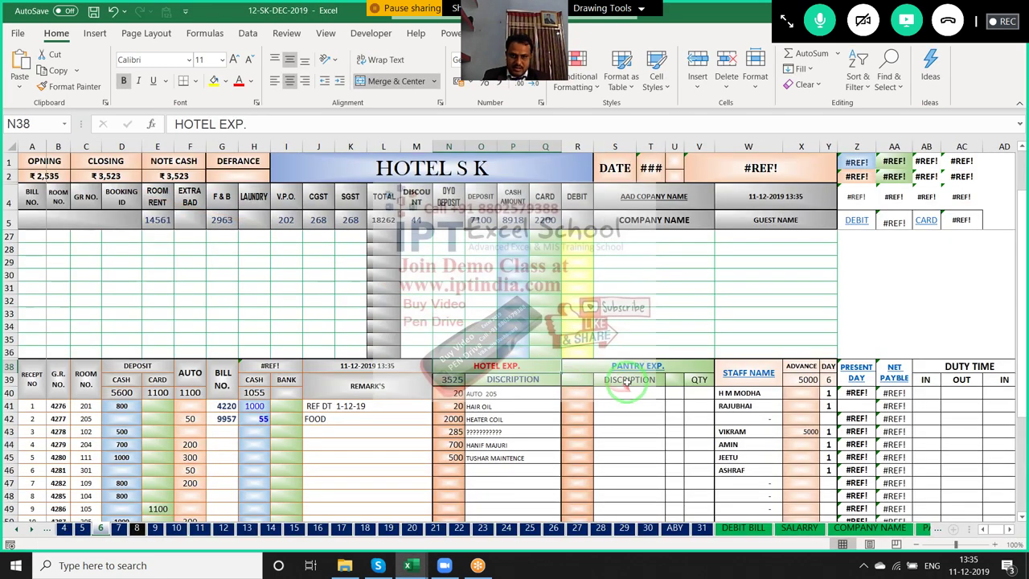
pyautogui.click(626, 379)
pyautogui.click(624, 366)
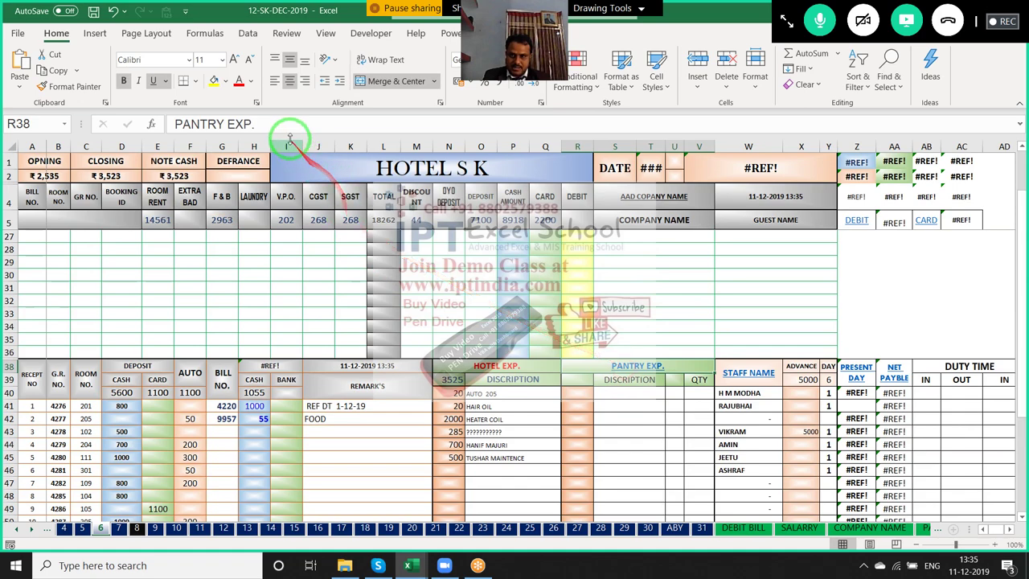
pyautogui.moveTo(256, 124); pyautogui.dragTo(163, 117)
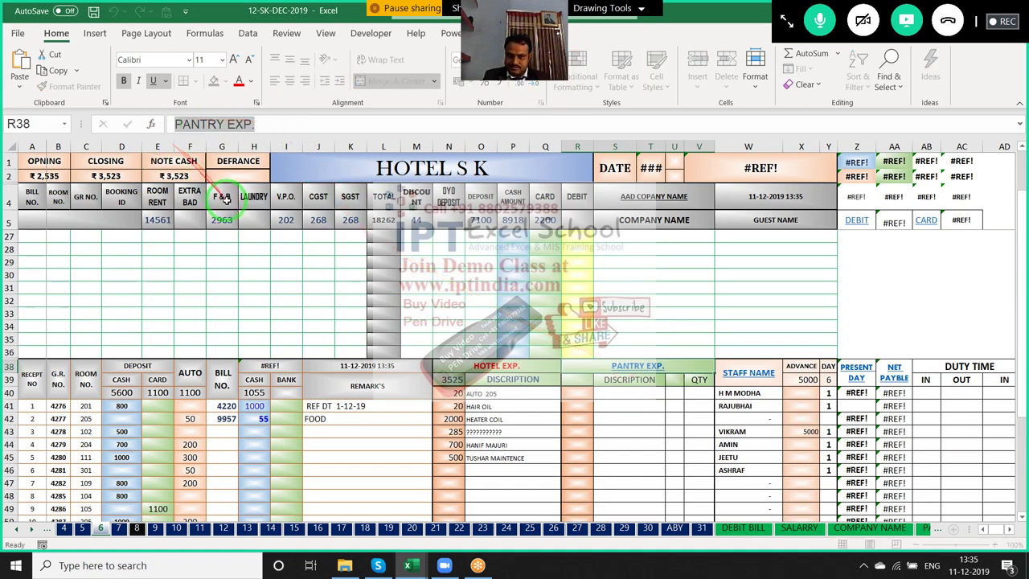
pyautogui.press('Escape')
pyautogui.hotkey('alt', 'Tab')
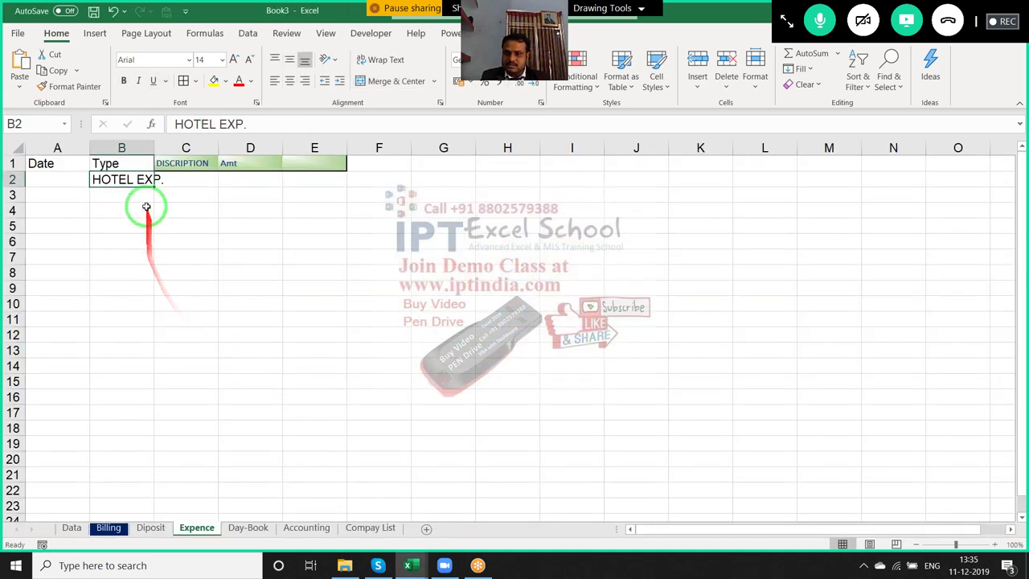
pyautogui.click(258, 128)
pyautogui.write(',PANTRY EXP')
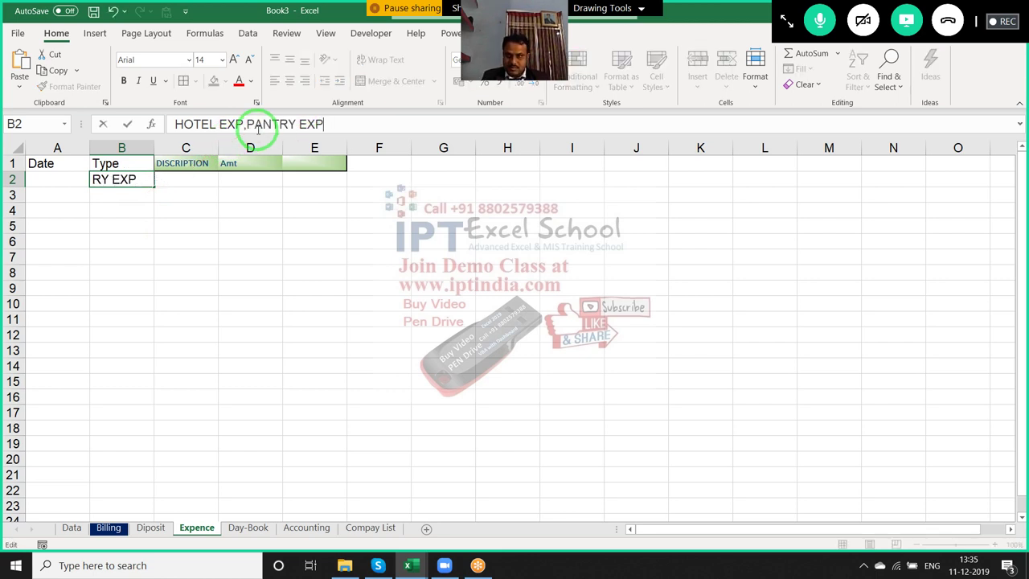
pyautogui.click(259, 188)
# Copy the STAFF NAME heading from W38 of the hotel billing sheet
pyautogui.hotkey('alt', 'Tab')
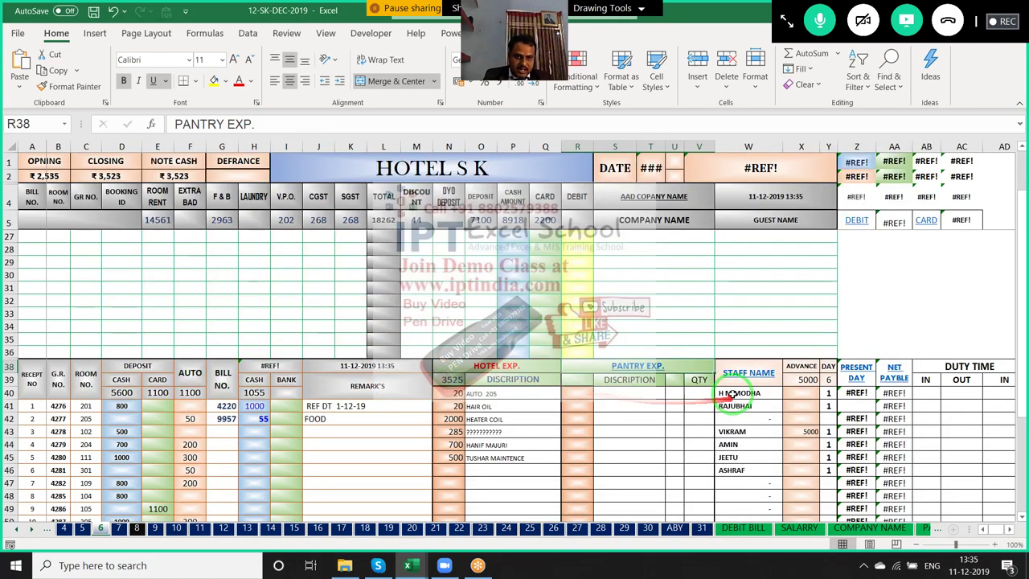
pyautogui.press('Right')
pyautogui.press('Right')
pyautogui.press('Right')
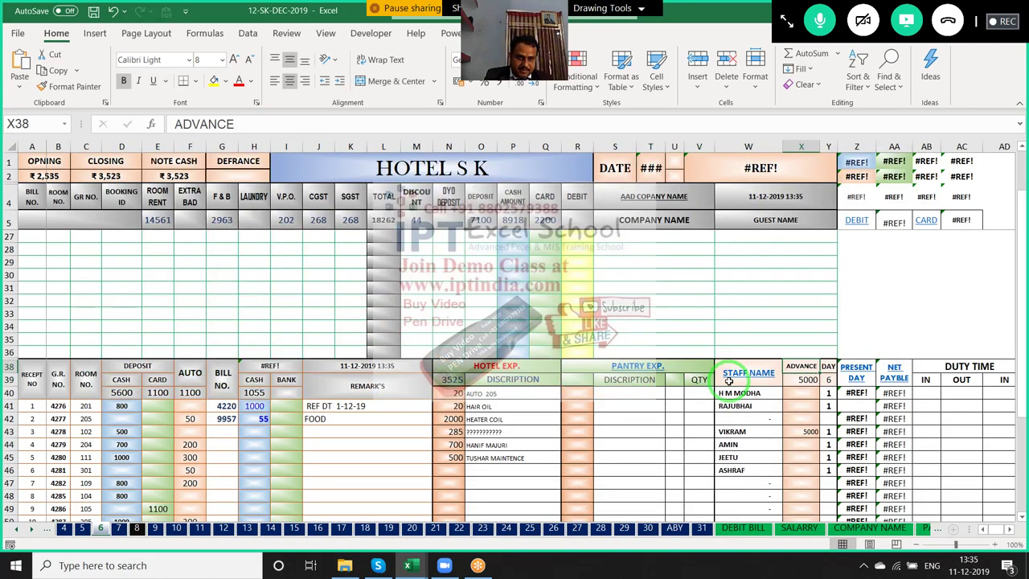
pyautogui.press('Right')
pyautogui.press('Right')
pyautogui.press('Right')
pyautogui.press('Right')
pyautogui.press('Right')
pyautogui.press('Right')
pyautogui.press('Right')
pyautogui.press('Left')
pyautogui.press('Left')
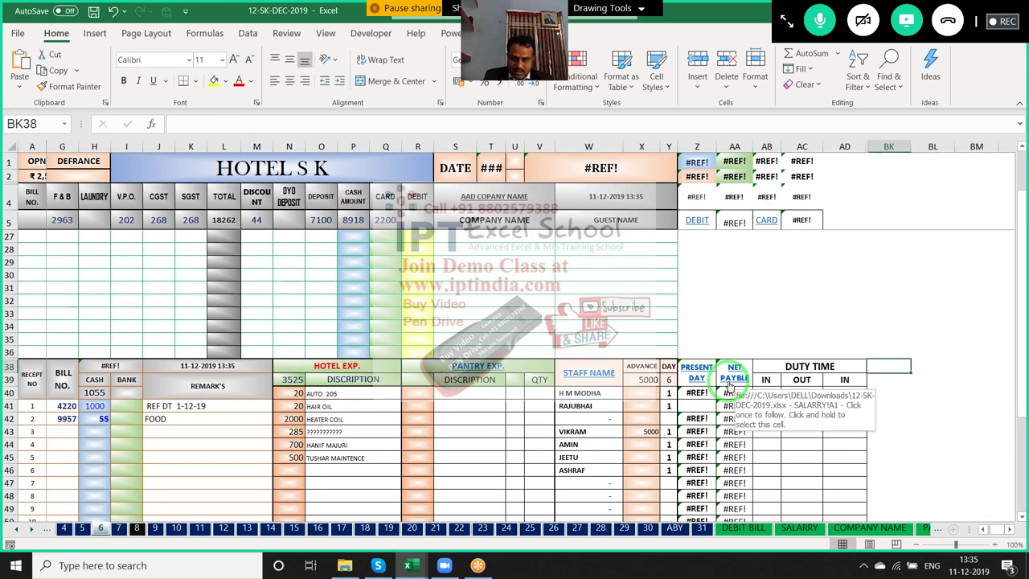
pyautogui.press('Left')
pyautogui.press('Left')
pyautogui.press('Left')
pyautogui.press('Left')
pyautogui.press('Left')
pyautogui.press('Right')
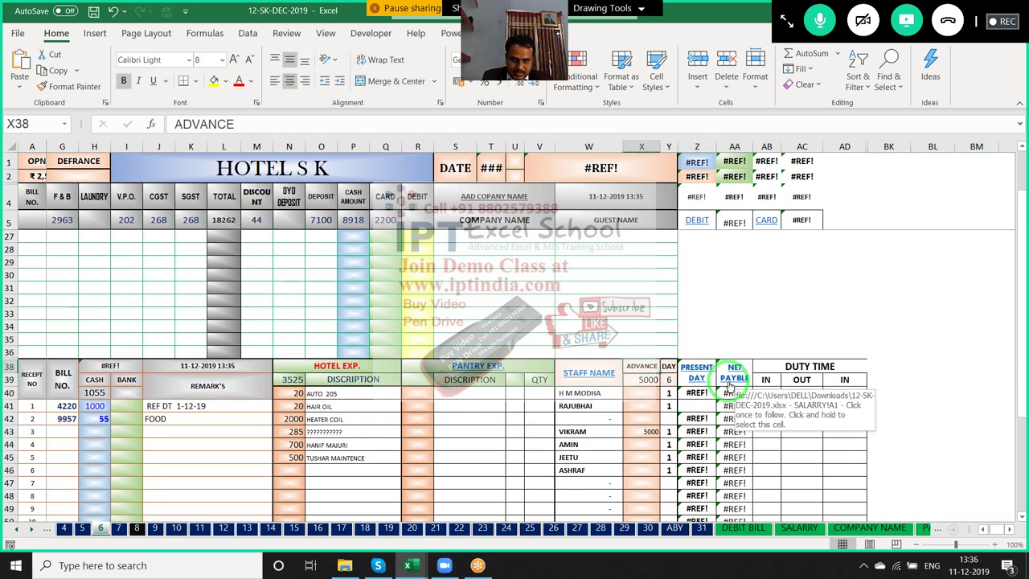
pyautogui.press('Left')
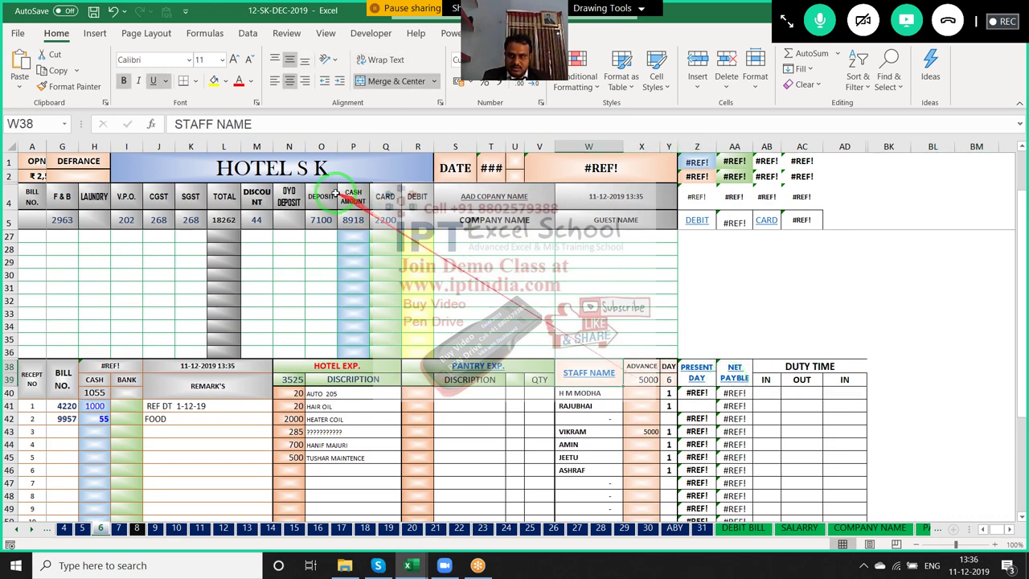
pyautogui.moveTo(434, 233); pyautogui.dragTo(760, 498)
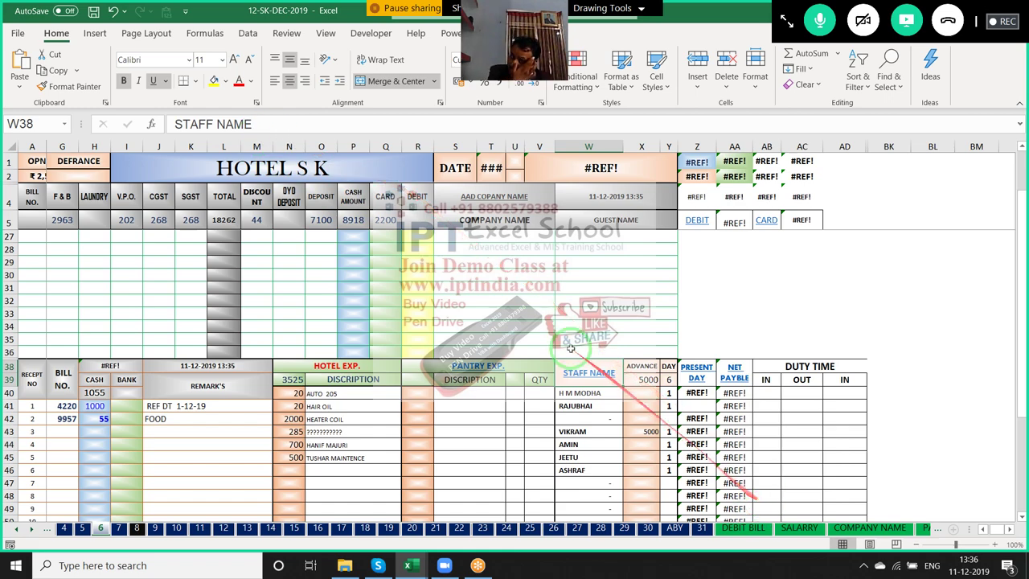
pyautogui.moveTo(253, 124); pyautogui.dragTo(154, 125)
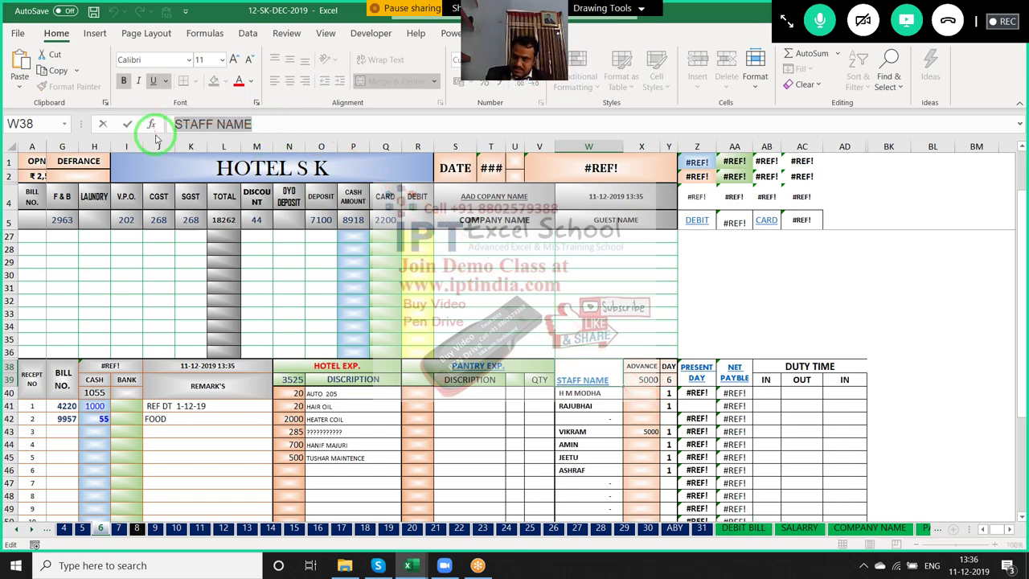
pyautogui.moveTo(282, 203); pyautogui.dragTo(98, 205)
pyautogui.hotkey('ctrl', 'Tab')
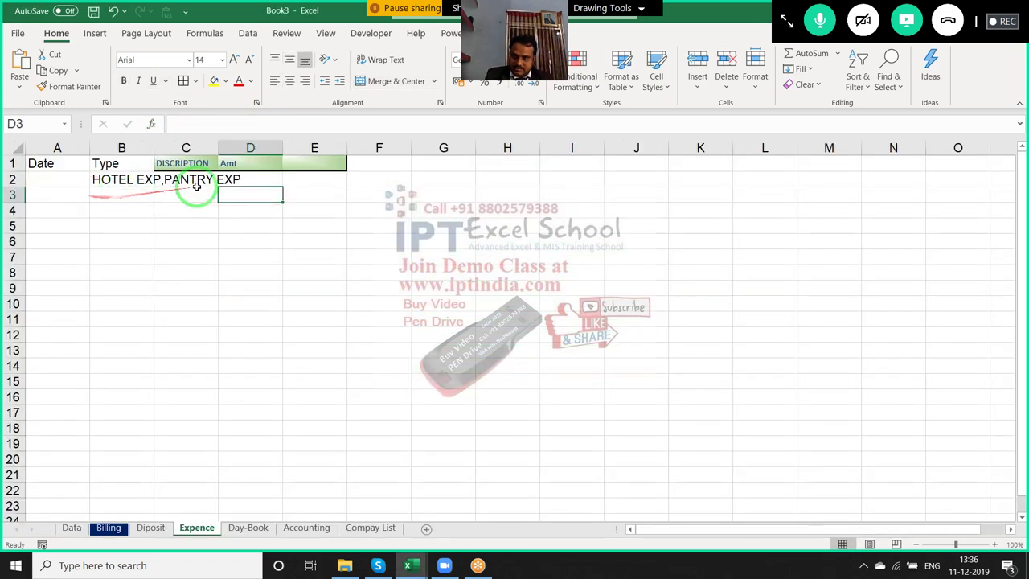
# Add STAFF NAME to B2's entry, then delete NAME so it ends with STAFF
pyautogui.click(121, 180)
pyautogui.click(372, 118)
pyautogui.write(',STAFF NAME')
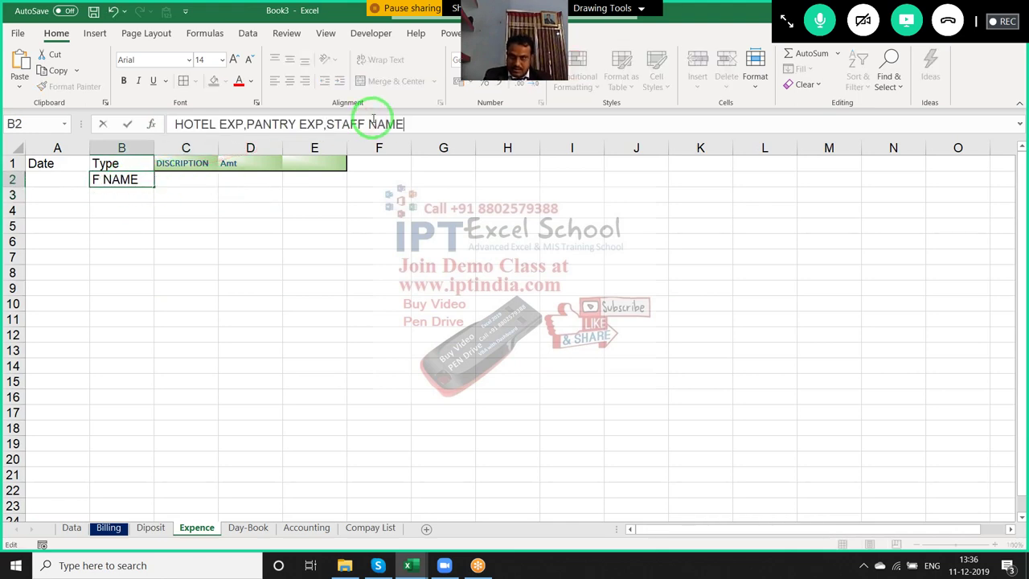
pyautogui.press('Return')
pyautogui.hotkey('ctrl', 'Tab')
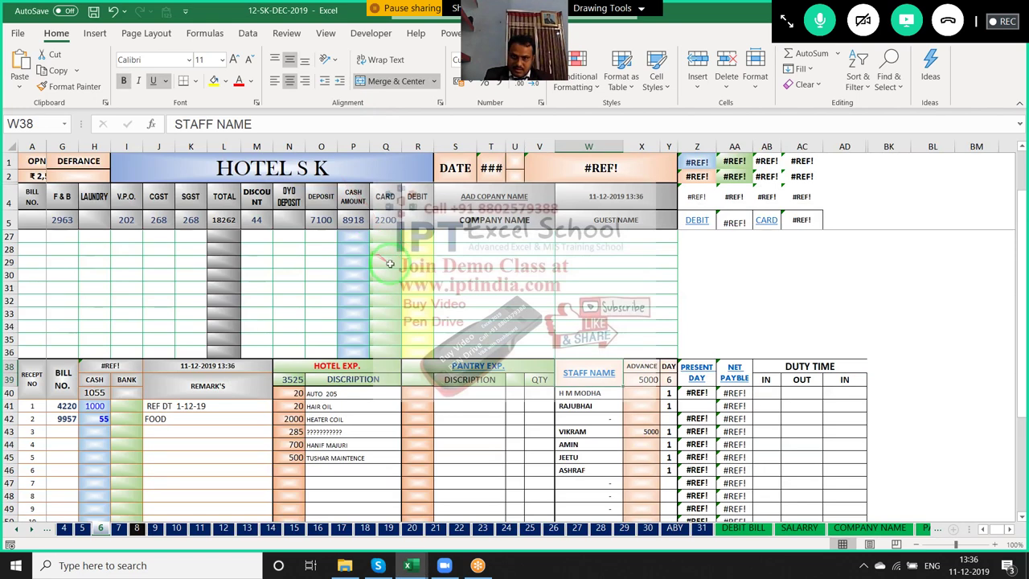
pyautogui.moveTo(389, 263); pyautogui.dragTo(634, 413)
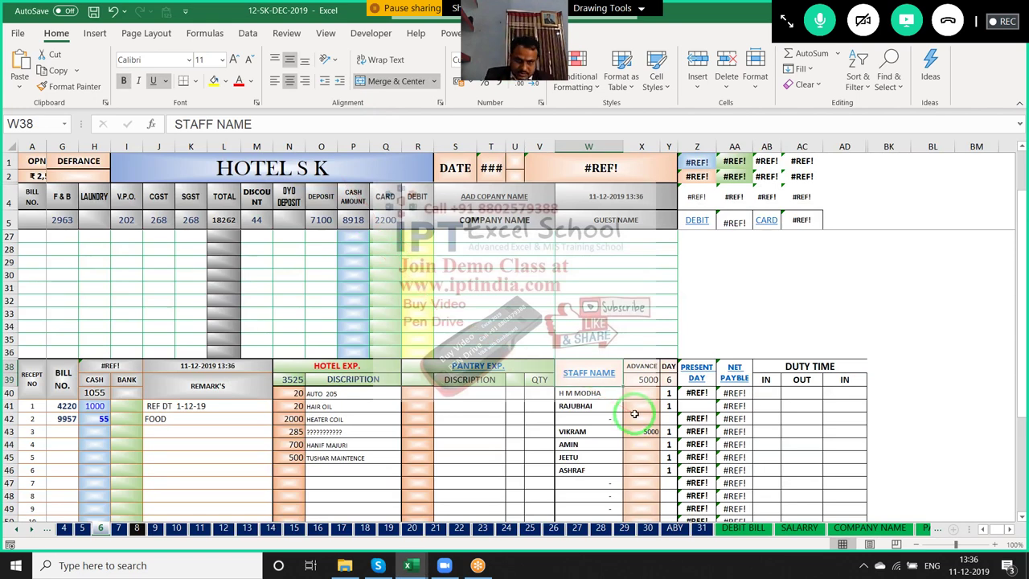
pyautogui.press('Left')
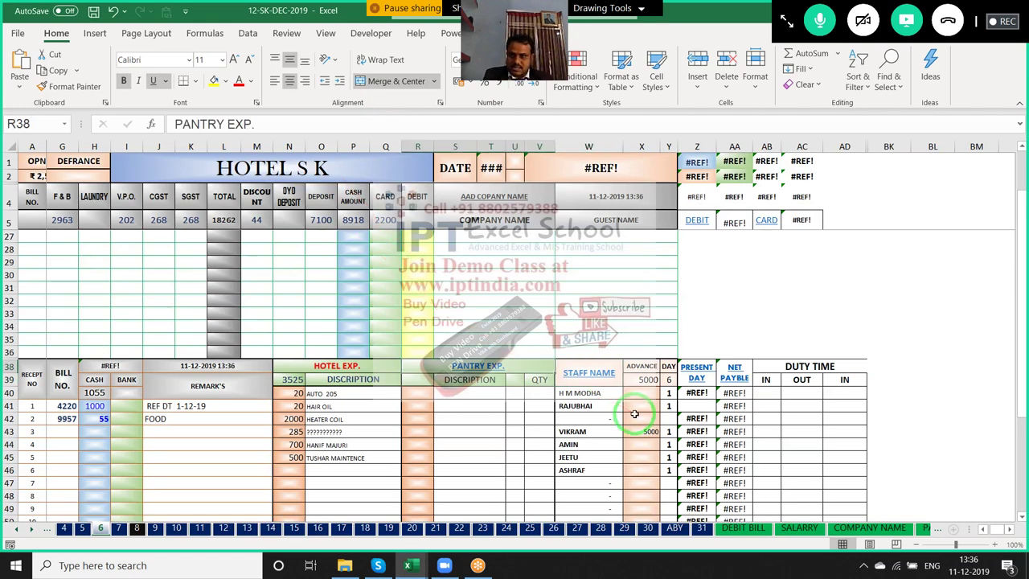
pyautogui.press('alt')
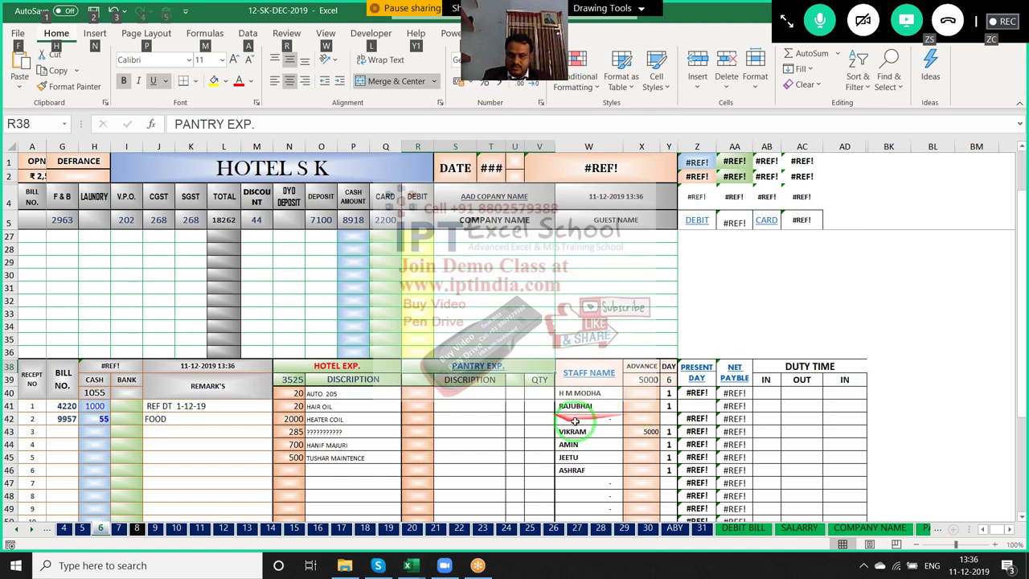
pyautogui.hotkey('alt', 'Tab')
pyautogui.click(129, 181)
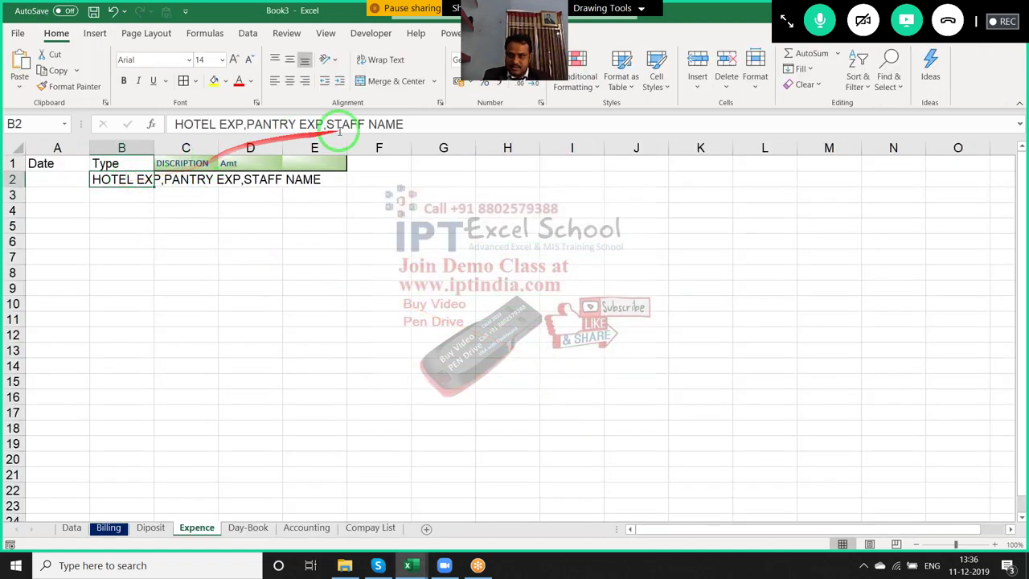
pyautogui.moveTo(368, 123); pyautogui.dragTo(531, 126)
pyautogui.press('BackSpace')
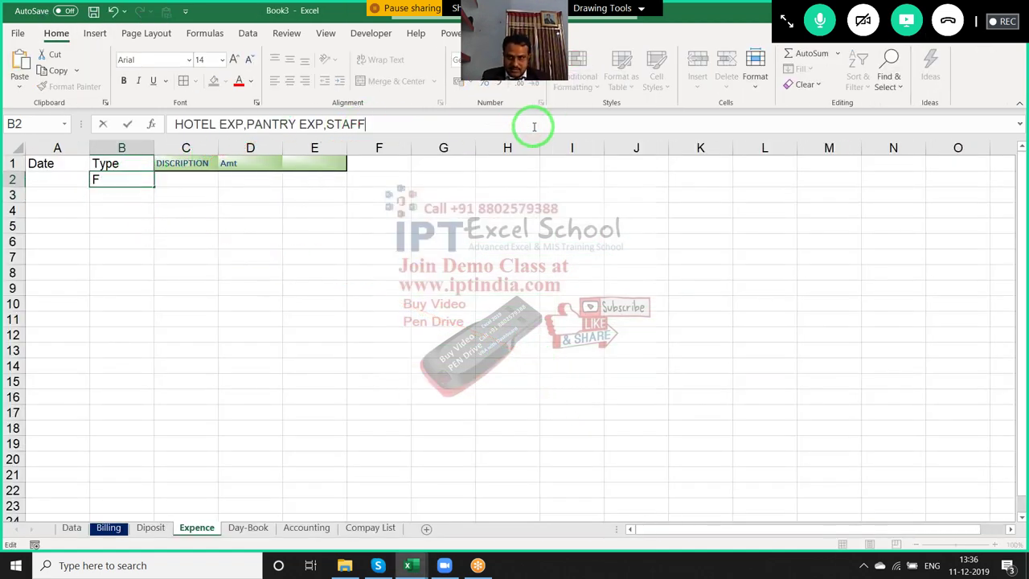
pyautogui.press('Return')
# Inspect the ADVANCE (X38) and DAY (Y38) headers on the hotel billing sheet
pyautogui.hotkey('alt', 'Tab')
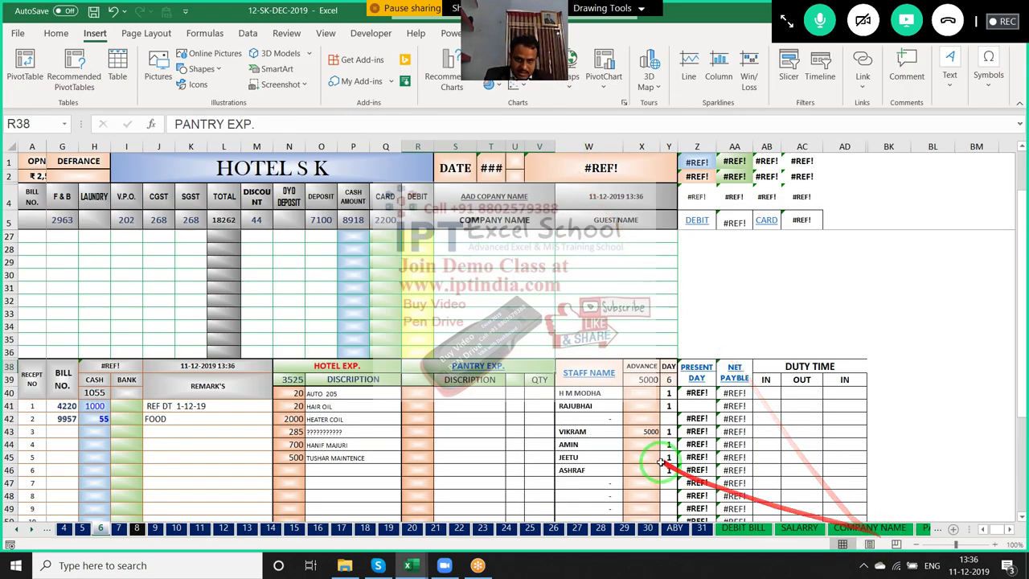
pyautogui.click(643, 373)
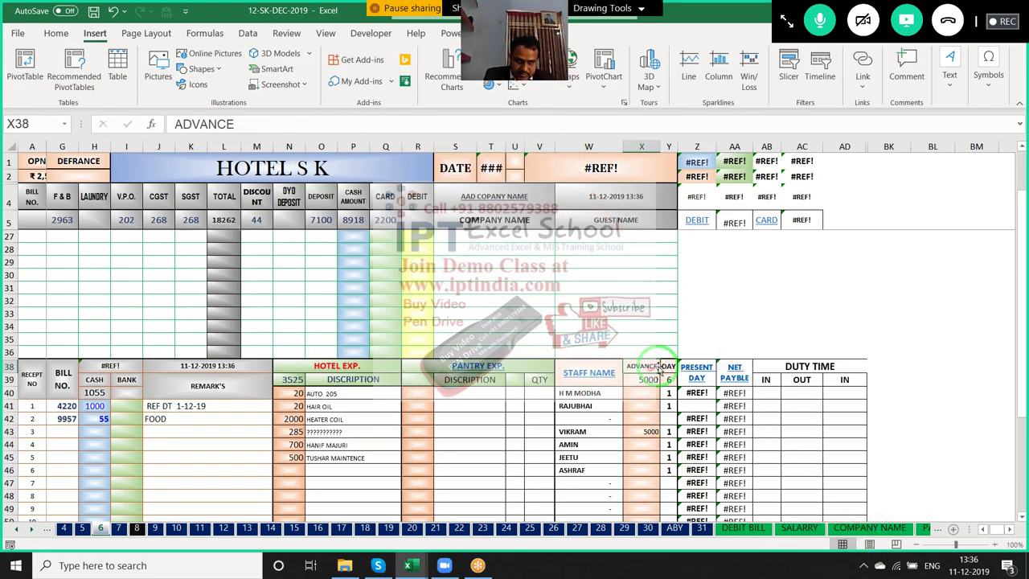
pyautogui.click(668, 366)
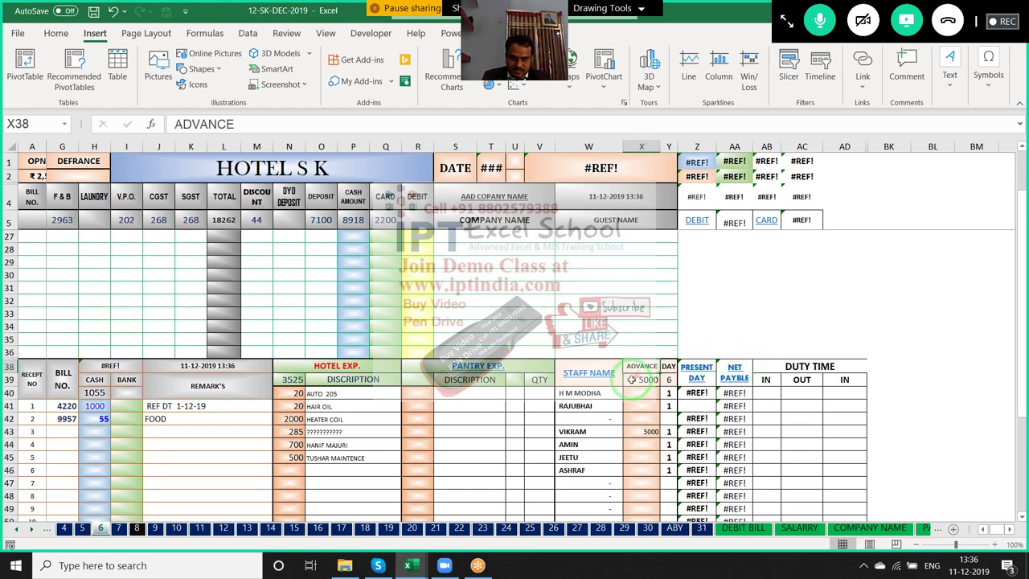
pyautogui.hotkey('alt', 'Tab')
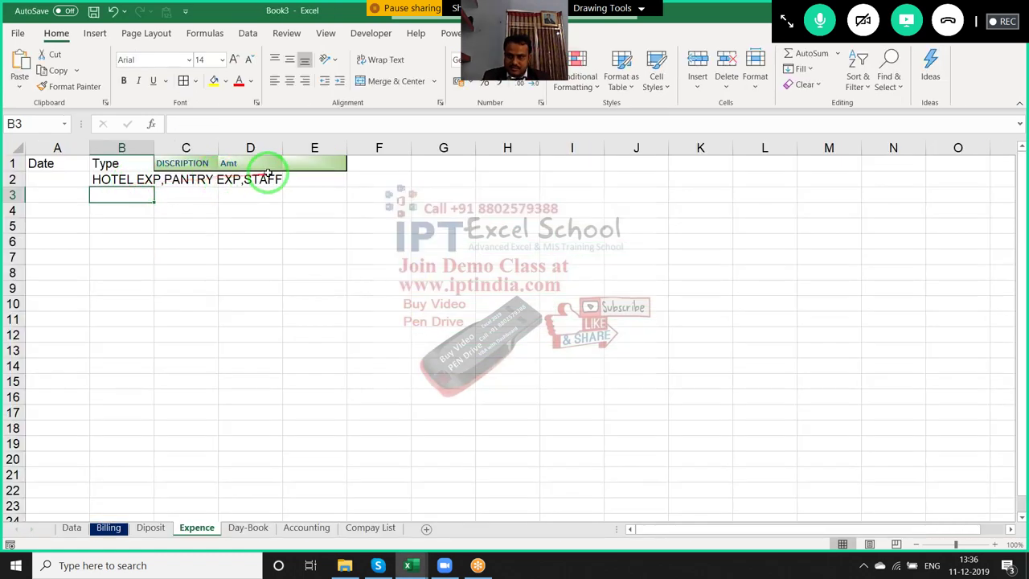
pyautogui.click(298, 165)
pyautogui.hotkey('alt', 'Tab')
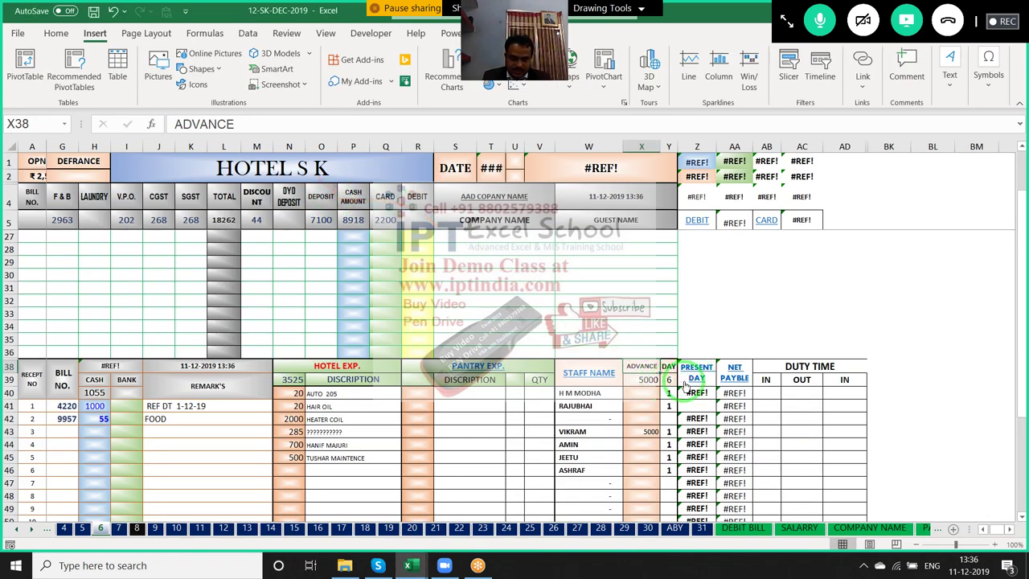
# Check Y39's =SUM(Y40:Y66) formula and the row 40 day counts without changing them
pyautogui.click(671, 378)
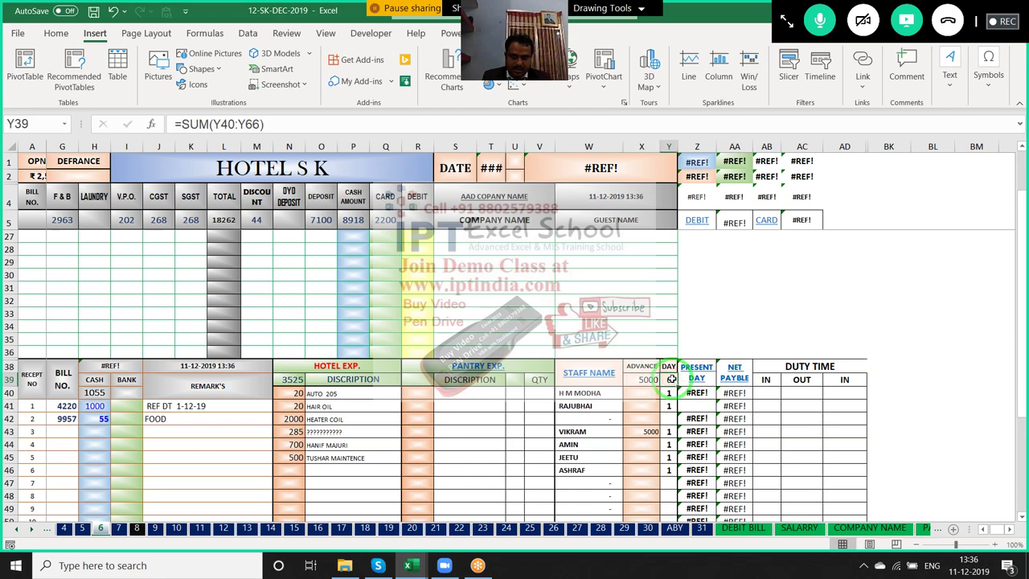
pyautogui.click(216, 124)
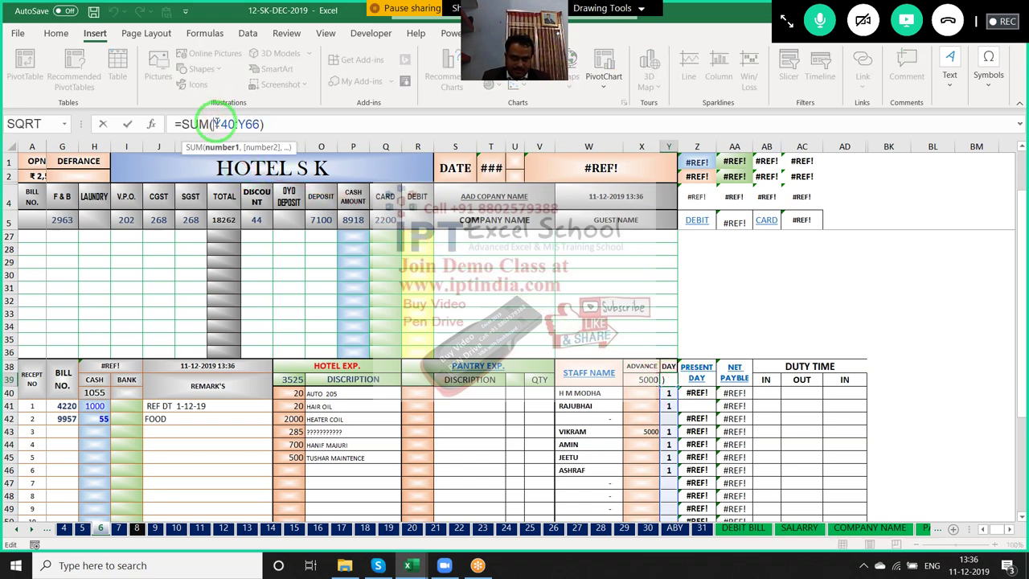
pyautogui.scroll(-5, 684, 466)
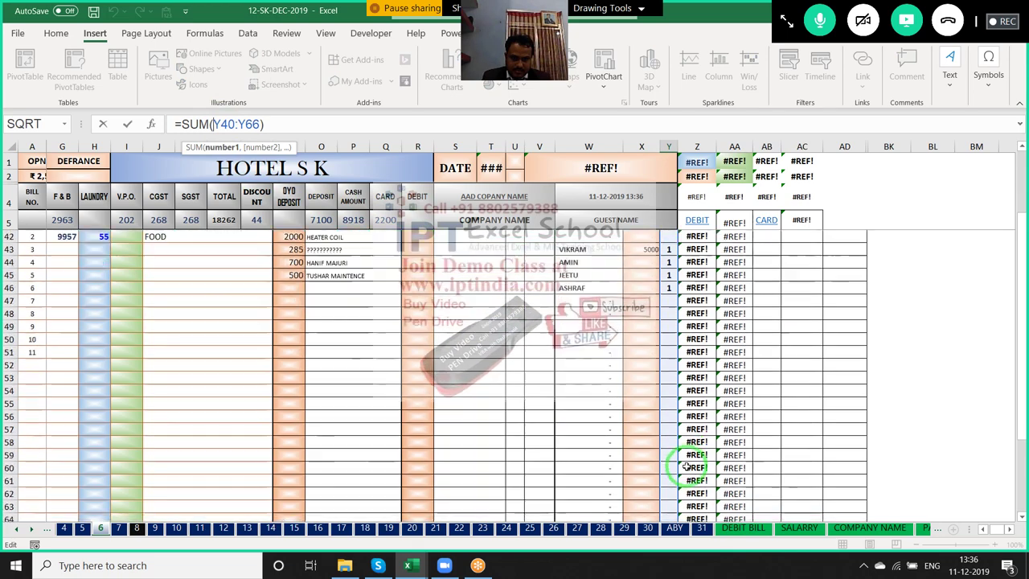
pyautogui.scroll(5, 684, 466)
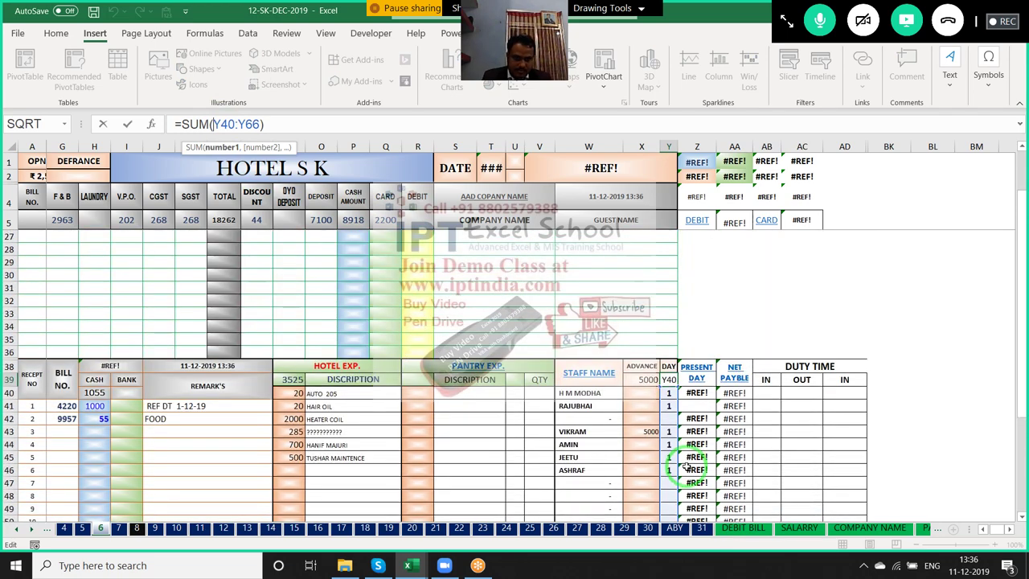
pyautogui.press('Escape')
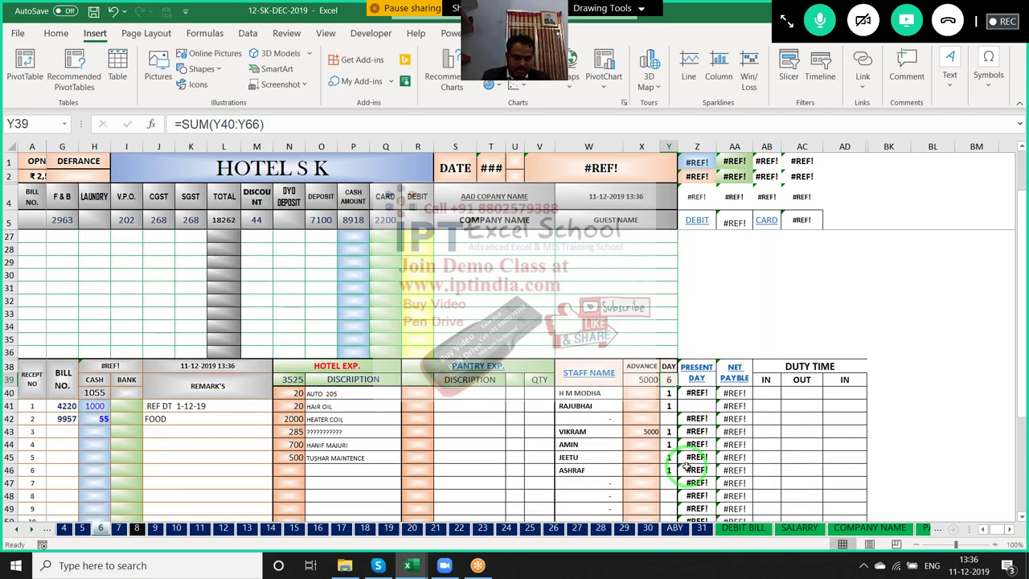
pyautogui.press('Right')
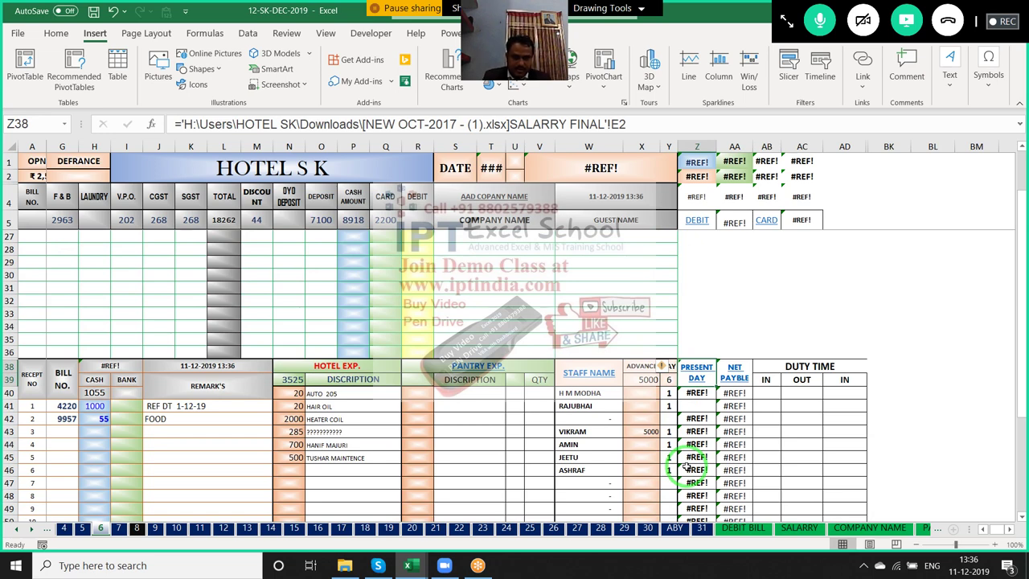
pyautogui.press('Down')
pyautogui.press('Left')
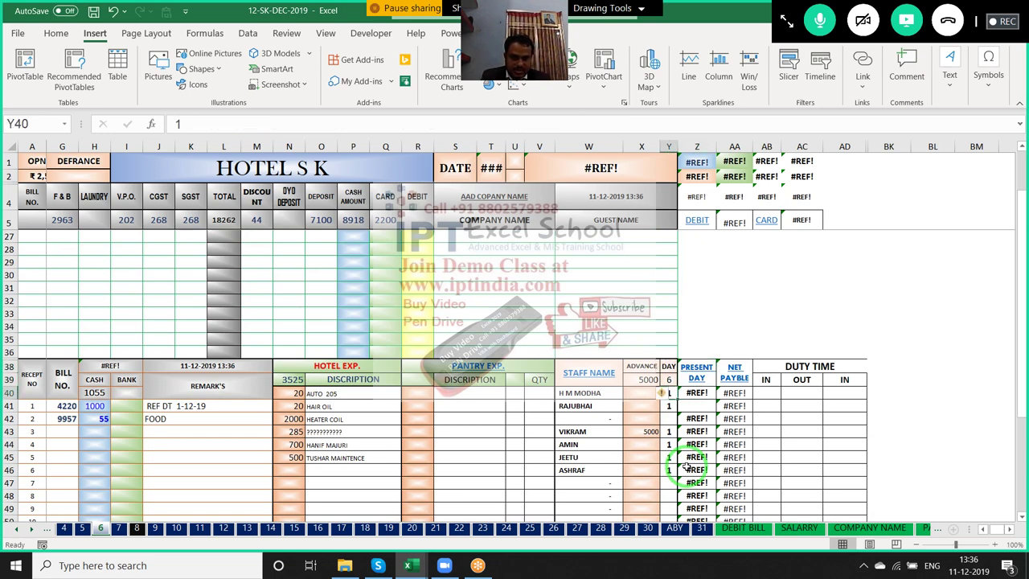
pyautogui.press('Right')
pyautogui.press('Right')
pyautogui.press('Right')
pyautogui.press('Right')
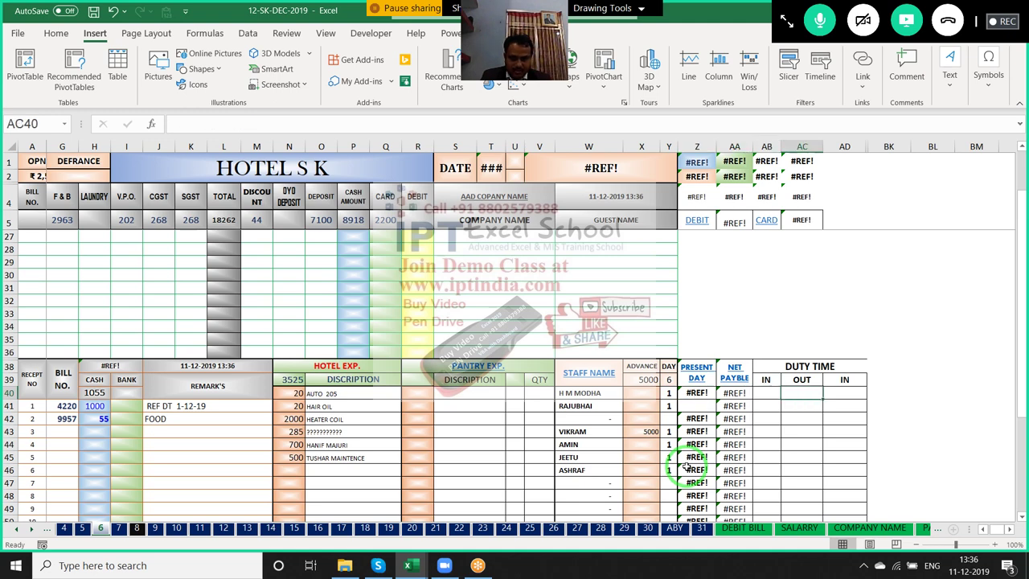
pyautogui.press('Left')
pyautogui.press('Left')
pyautogui.press('Left')
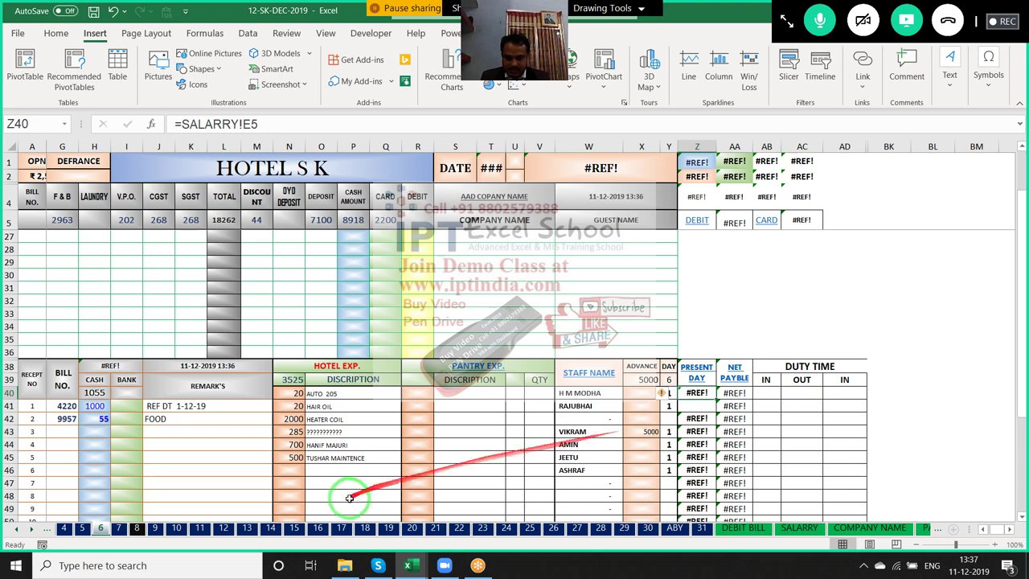
pyautogui.hotkey('ctrl', 'Tab')
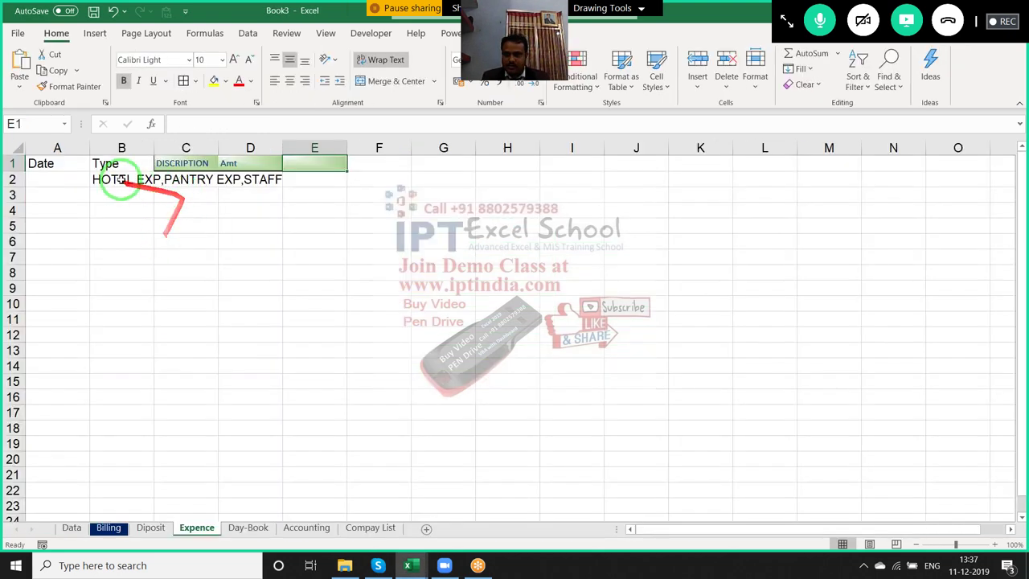
# Clear the existing entry from cell B2 on the Expence sheet
pyautogui.click(112, 179)
pyautogui.write('F')
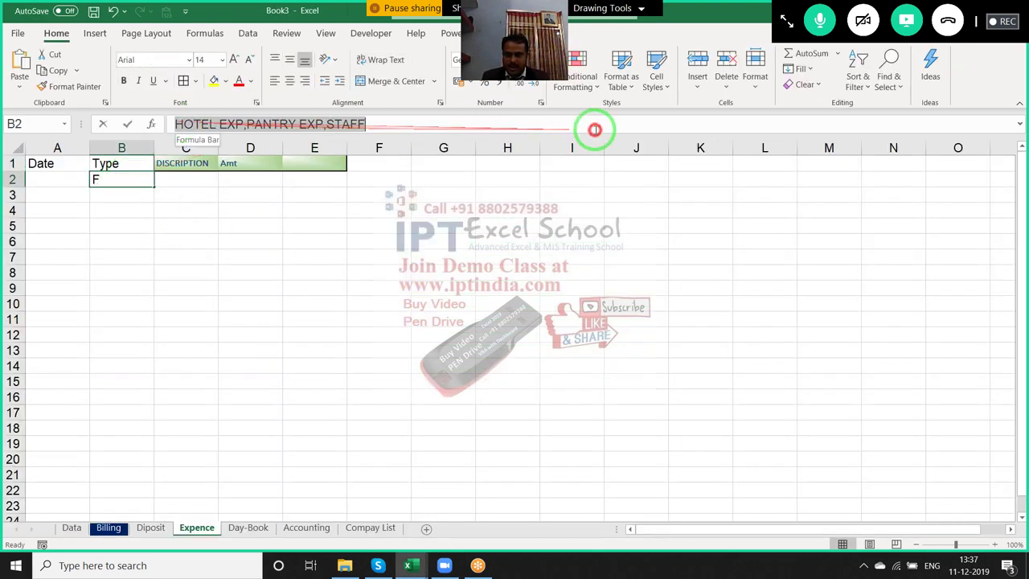
pyautogui.press('BackSpace')
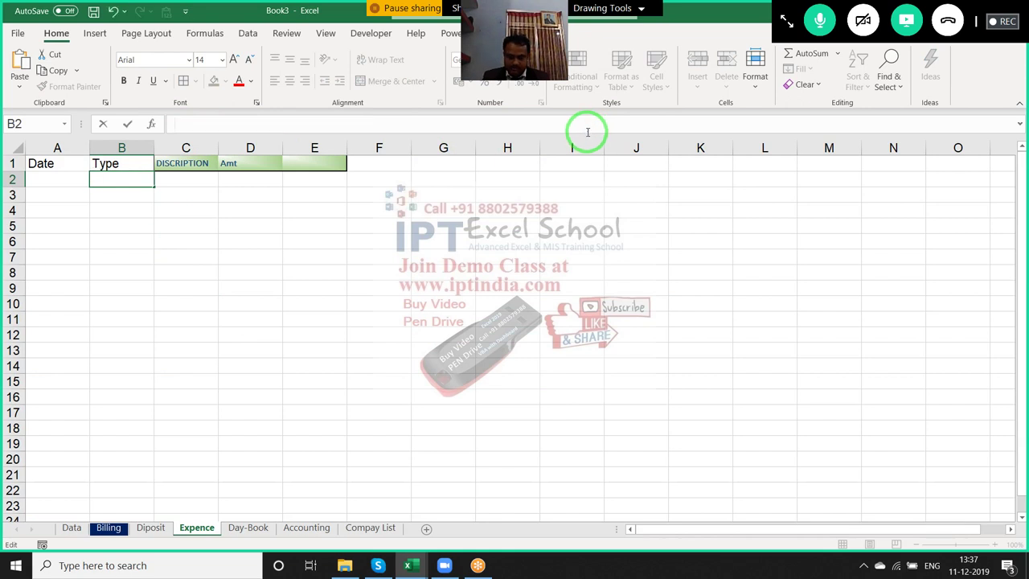
pyautogui.press('Escape')
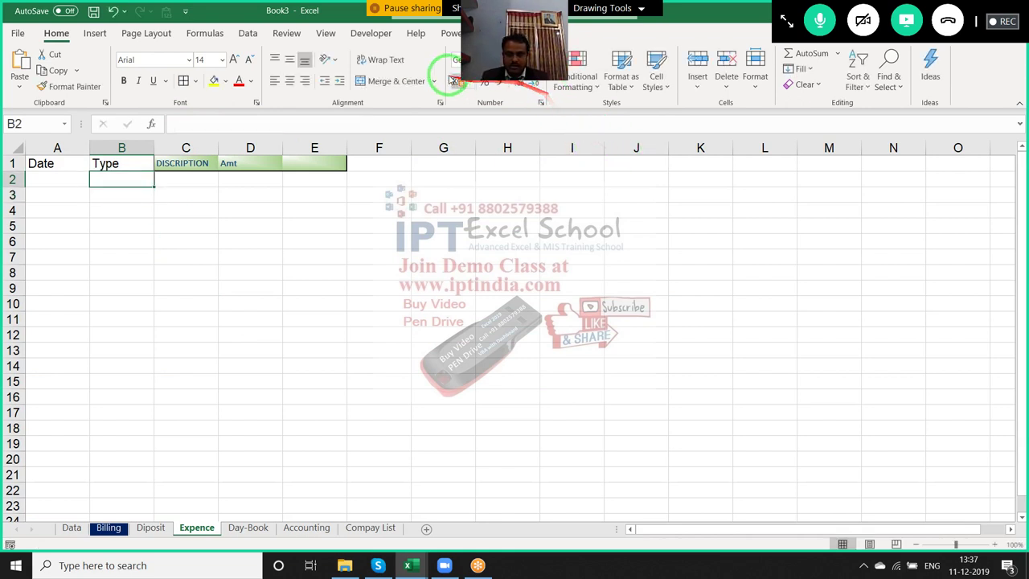
# Add a list validation to B2: HOTEL EXP, PANTRY EXP, STAFF, Other, Bank
pyautogui.click(245, 33)
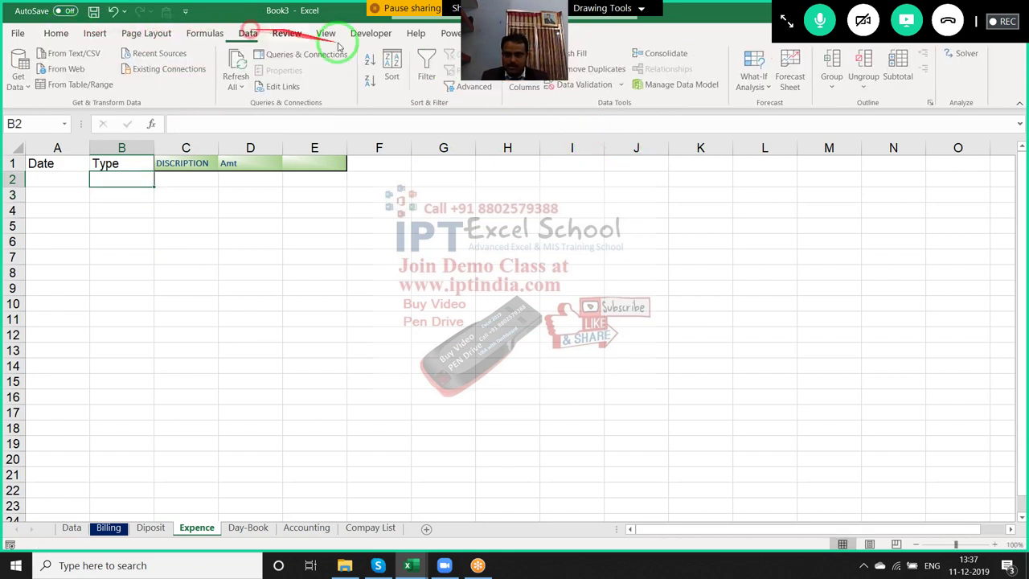
pyautogui.click(592, 83)
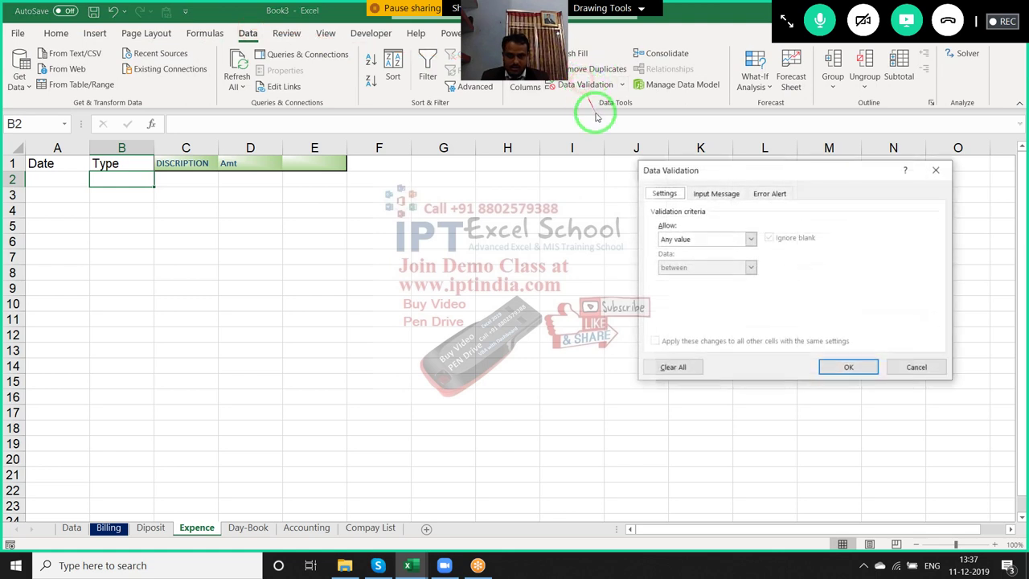
pyautogui.click(693, 239)
pyautogui.click(671, 278)
pyautogui.click(682, 297)
pyautogui.write('HOTEL EXP,PANTRY EXP,STAFF,Other,Bank')
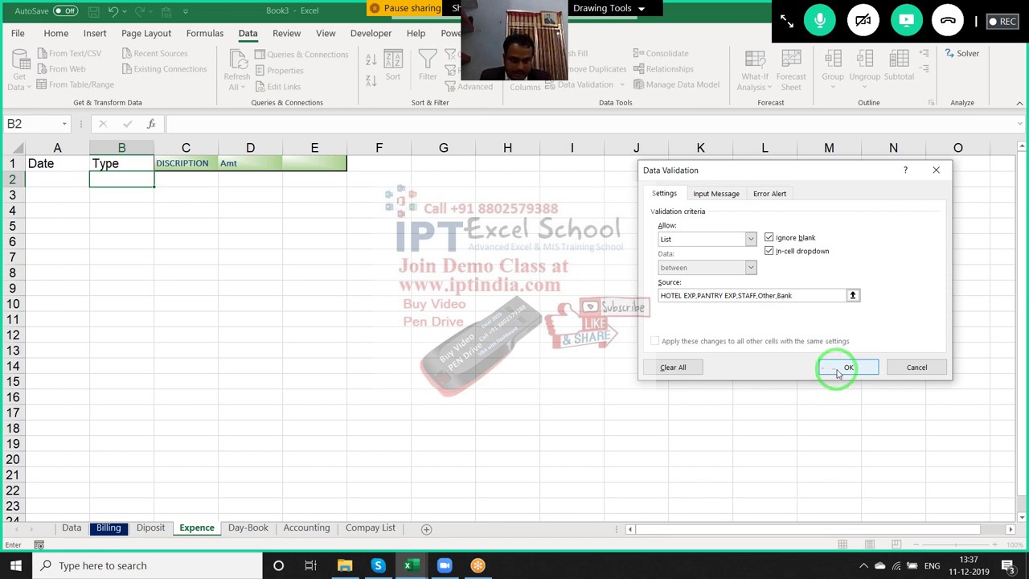
pyautogui.click(838, 368)
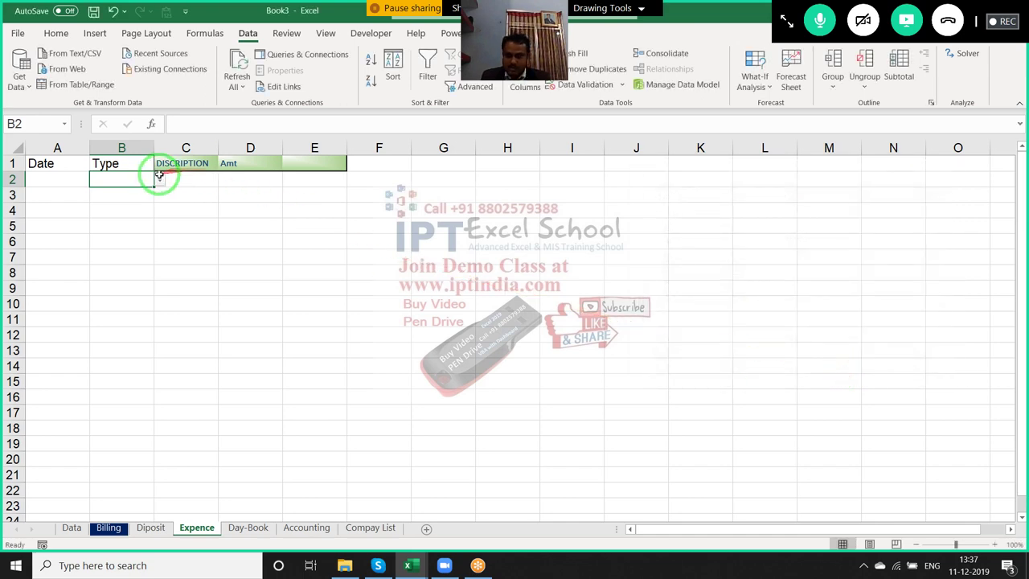
# Paste only B2's validation rule onto all of column B
pyautogui.hotkey('ctrl', 'c')
pyautogui.click(133, 147)
pyautogui.rightClick(135, 149)
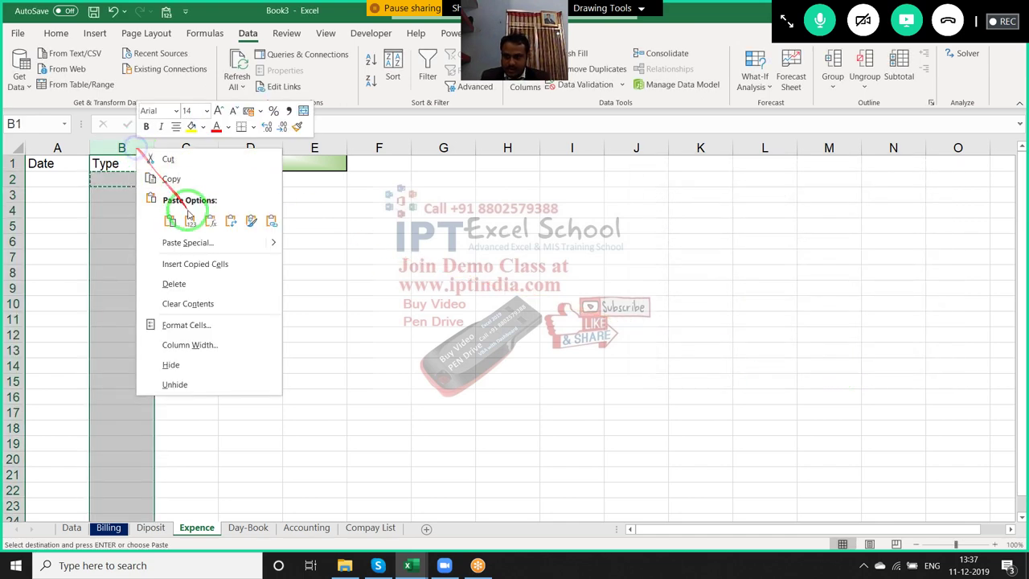
pyautogui.click(188, 242)
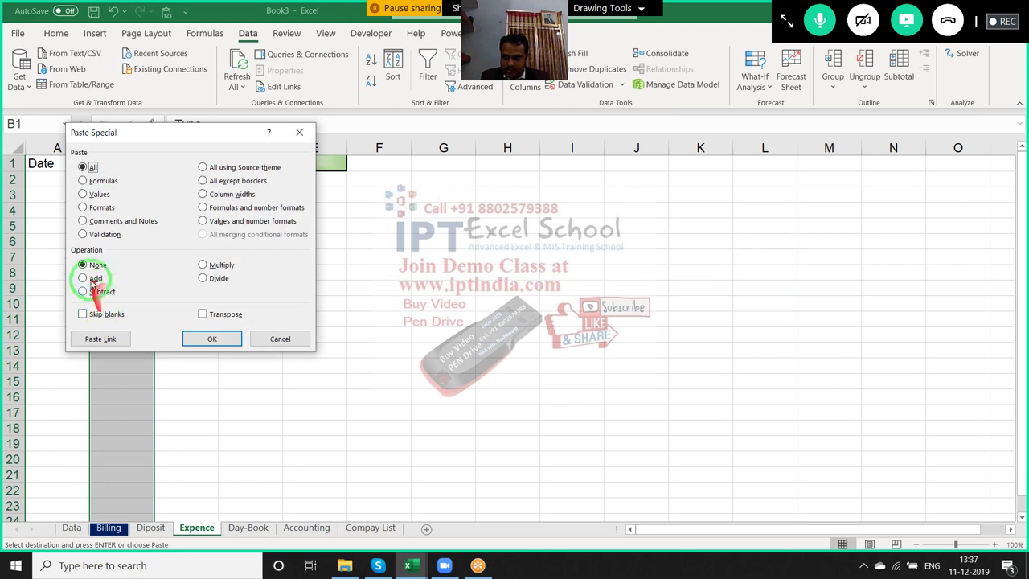
pyautogui.click(82, 234)
pyautogui.click(211, 338)
pyautogui.click(121, 241)
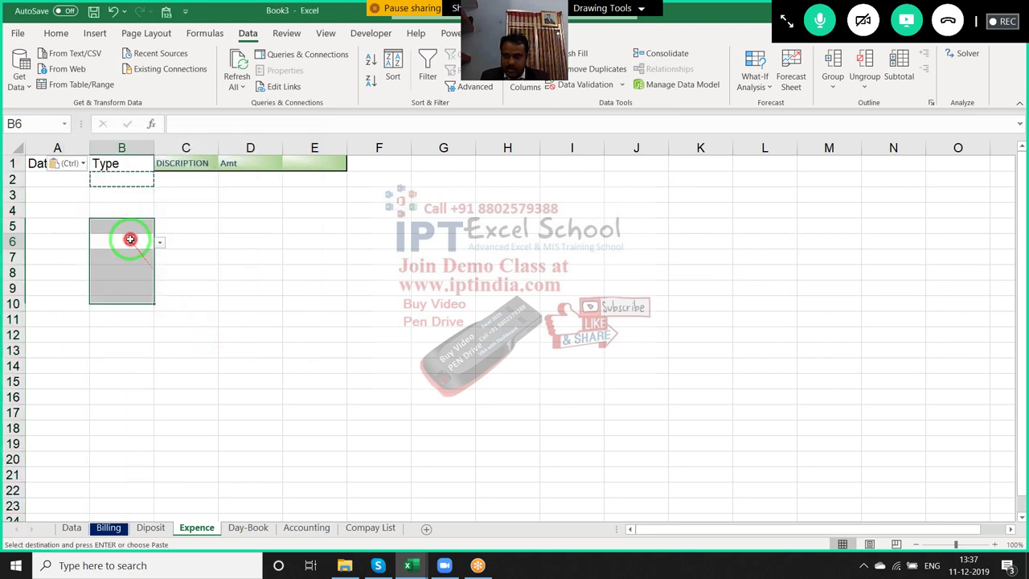
pyautogui.click(117, 186)
# Test B2's dropdown with HOTEL EXP and PANTRY EXP, leaving STAFF selected
pyautogui.click(69, 179)
pyautogui.click(135, 185)
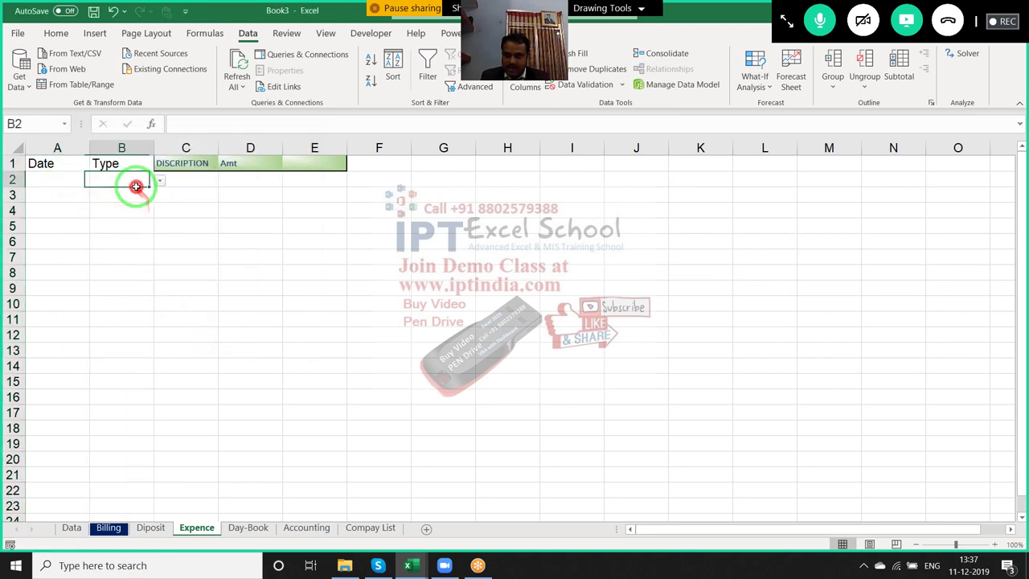
pyautogui.click(159, 183)
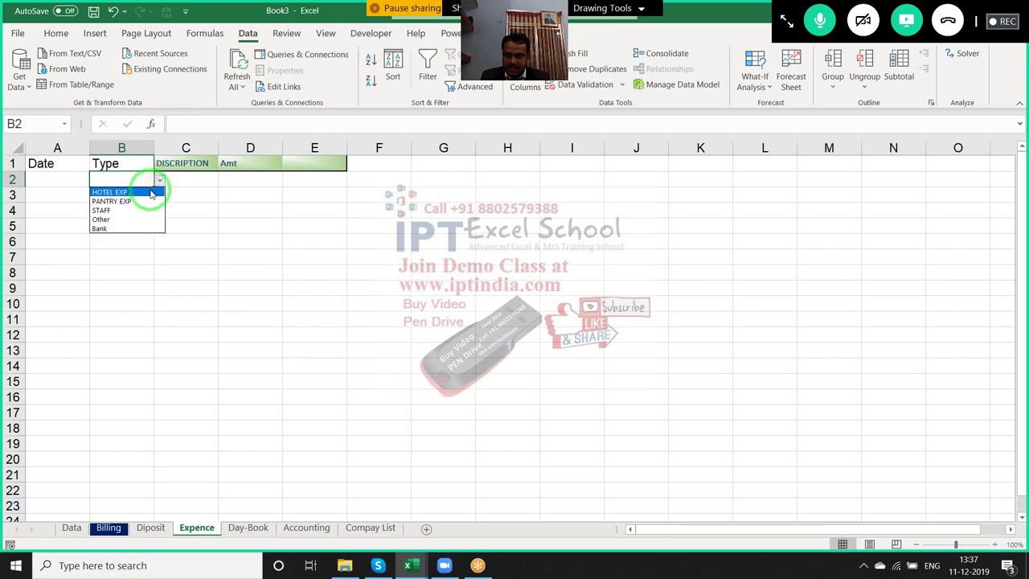
pyautogui.click(151, 192)
pyautogui.click(183, 188)
pyautogui.click(149, 181)
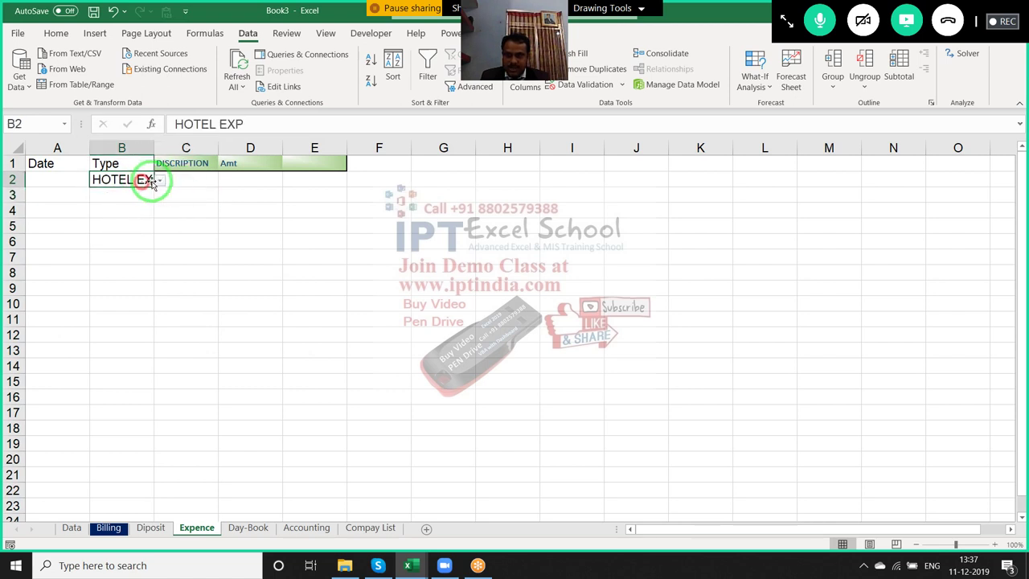
pyautogui.click(146, 201)
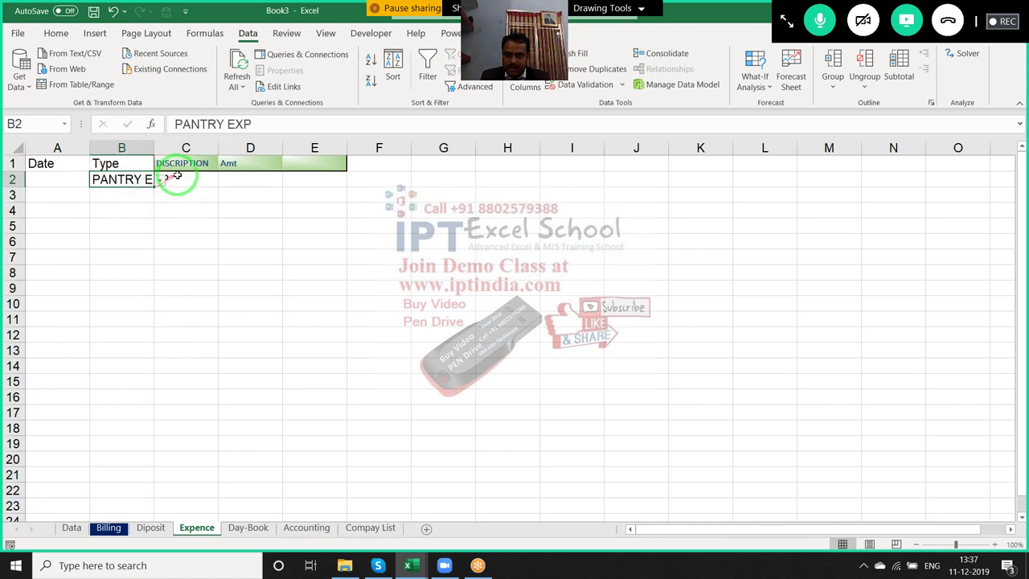
pyautogui.click(127, 211)
pyautogui.click(186, 181)
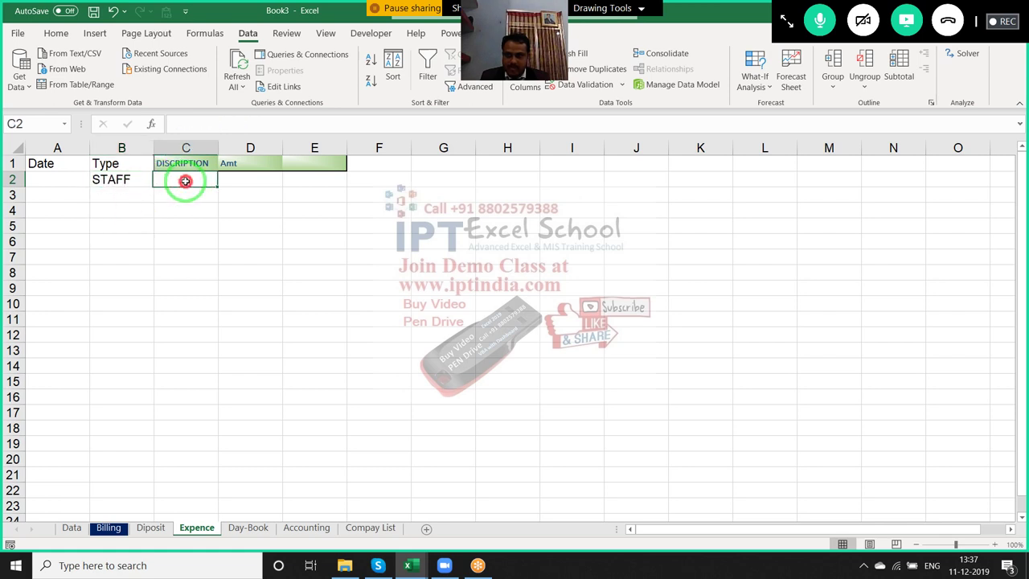
pyautogui.click(140, 180)
pyautogui.click(172, 180)
pyautogui.click(150, 174)
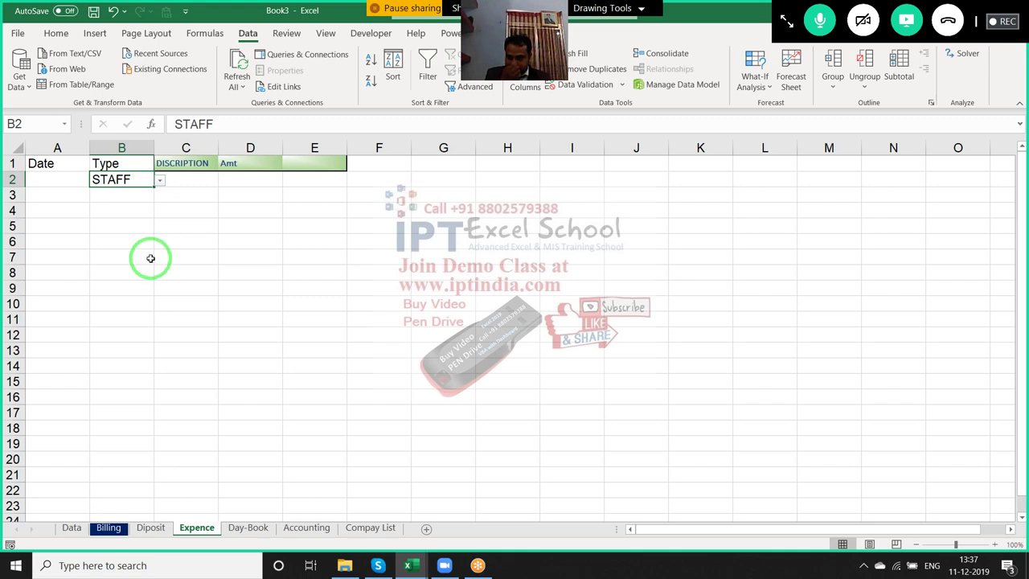
# Look through Book3's Billing, Diposit, Expence and Day-Book sheets, then return to 12-SK-DEC-2019
pyautogui.hotkey('ctrl', 'Tab')
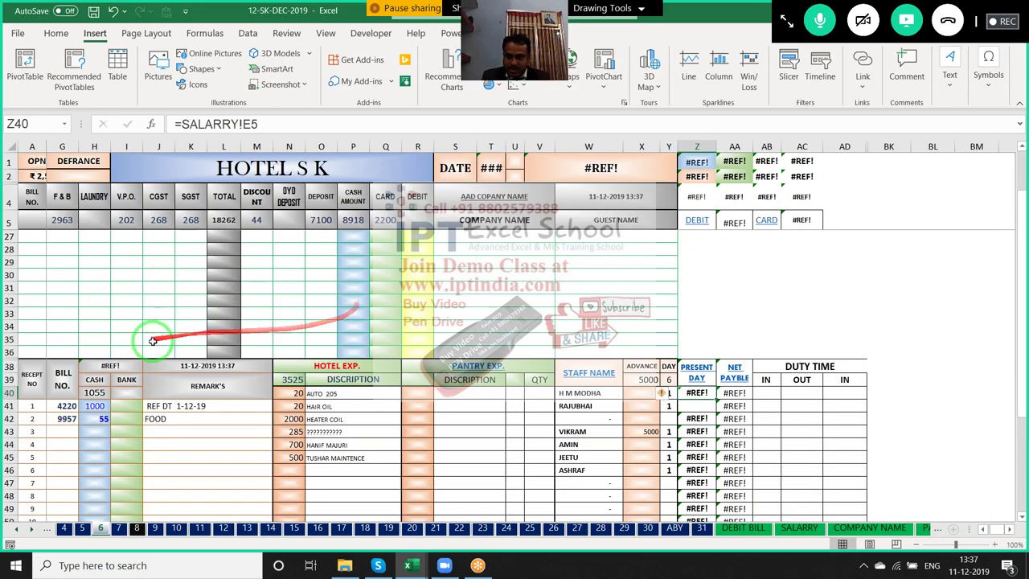
pyautogui.hotkey('ctrl', 'Tab')
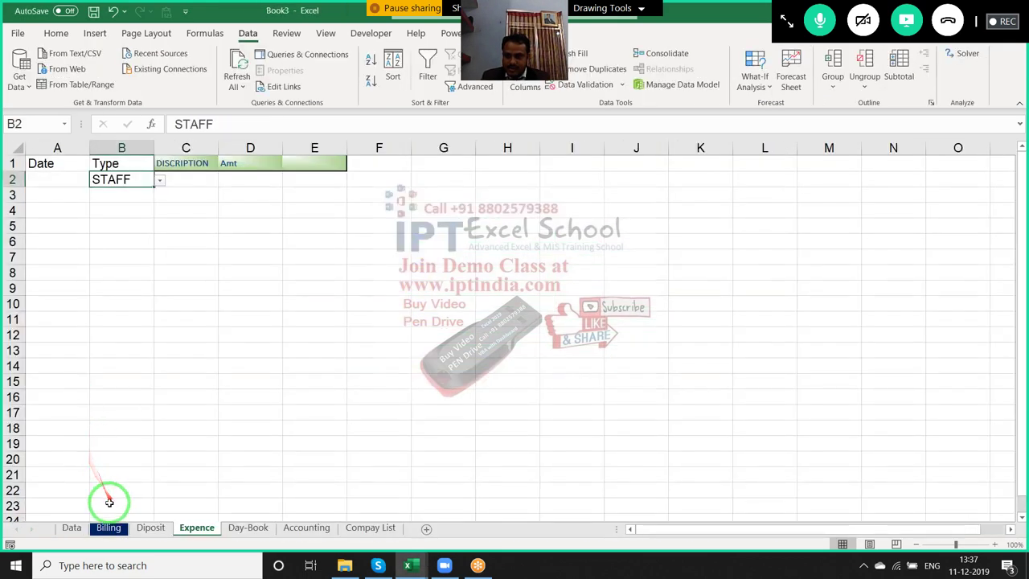
pyautogui.click(119, 534)
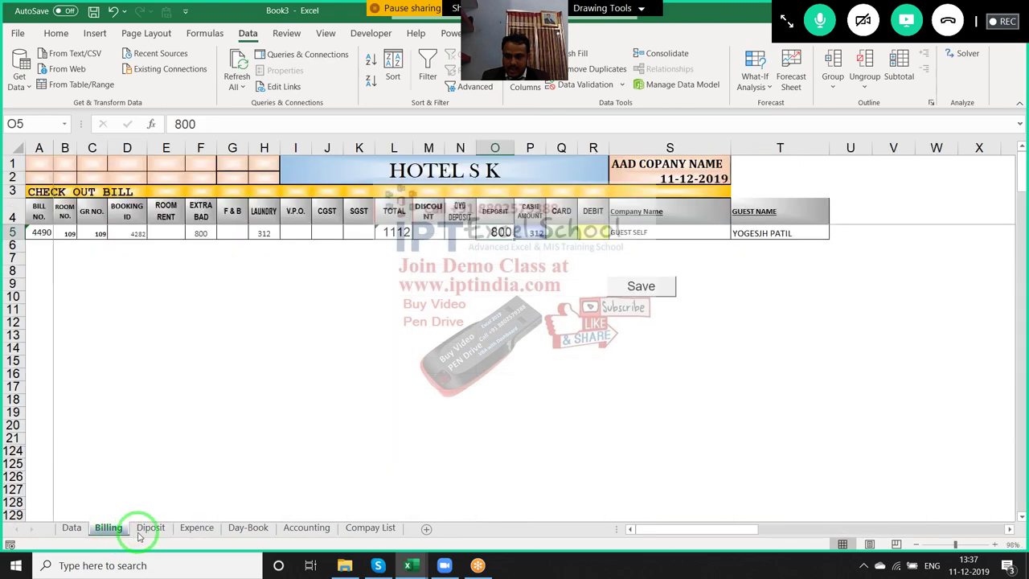
pyautogui.click(149, 528)
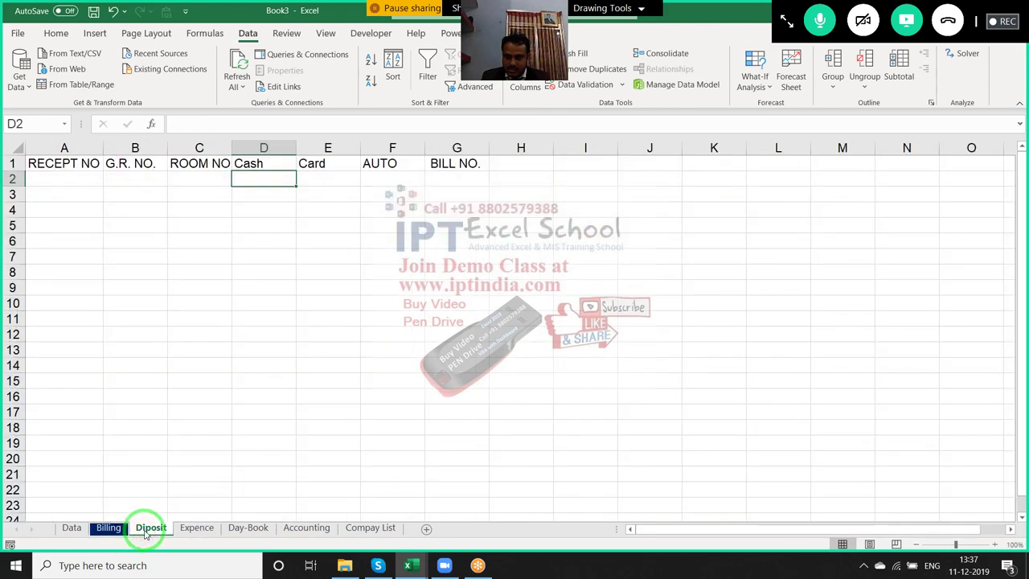
pyautogui.click(186, 530)
pyautogui.click(234, 529)
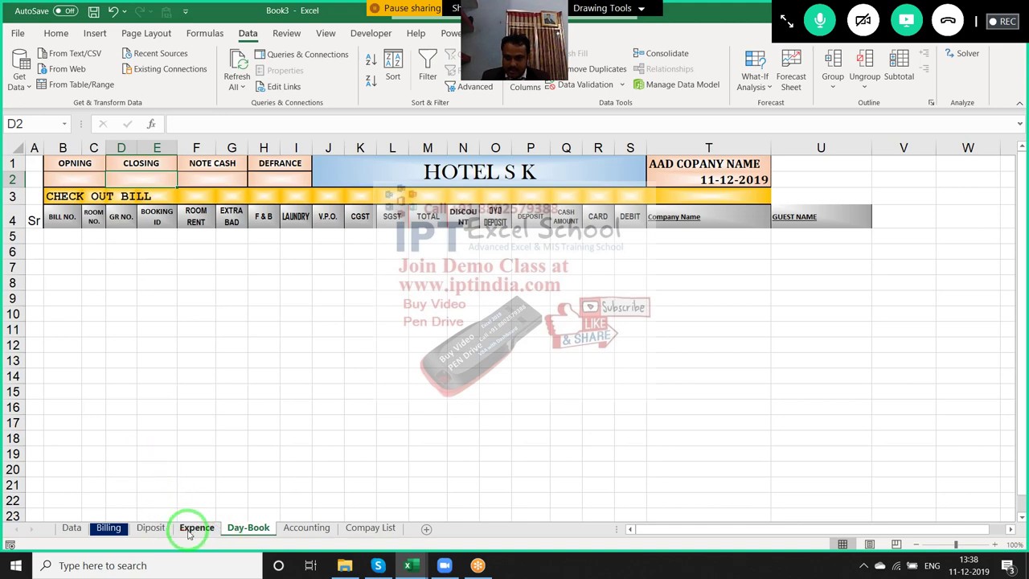
pyautogui.click(191, 526)
pyautogui.click(95, 315)
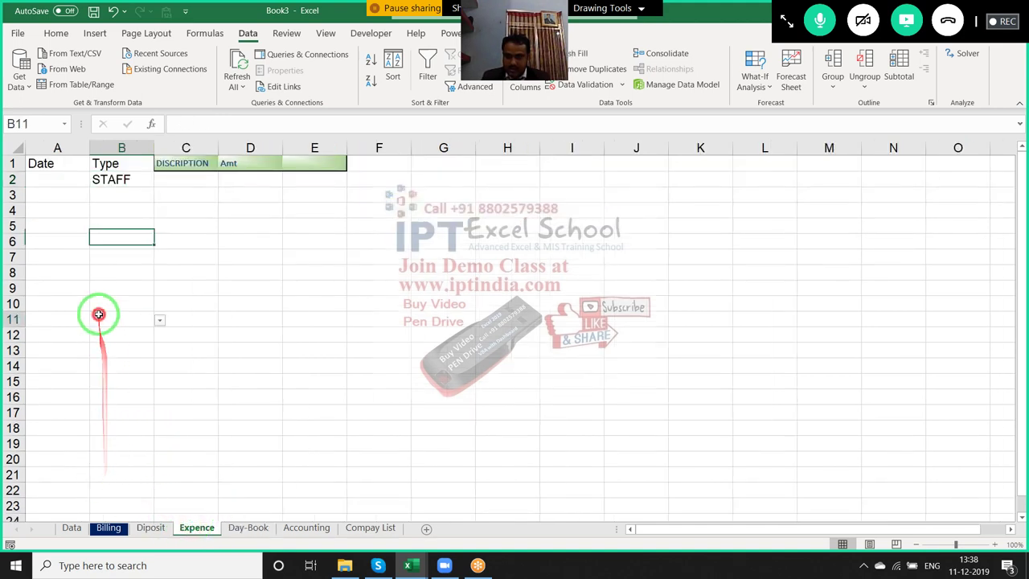
pyautogui.click(152, 530)
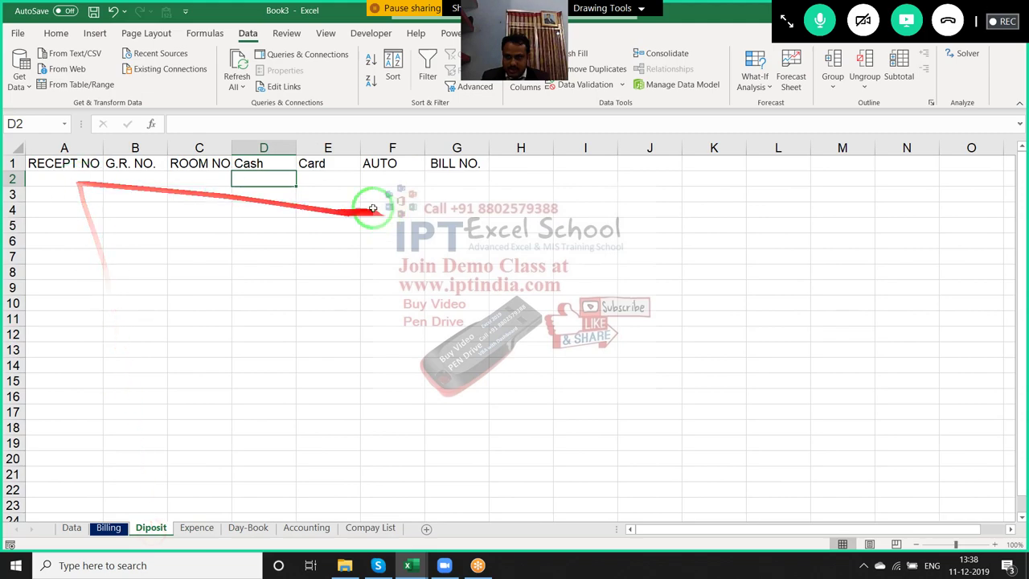
pyautogui.hotkey('alt', 'Tab')
# Review the receipt table headers from RECEPT NO to REMARK'S on 12-SK-DEC-2019
pyautogui.scroll(2, 241, 370)
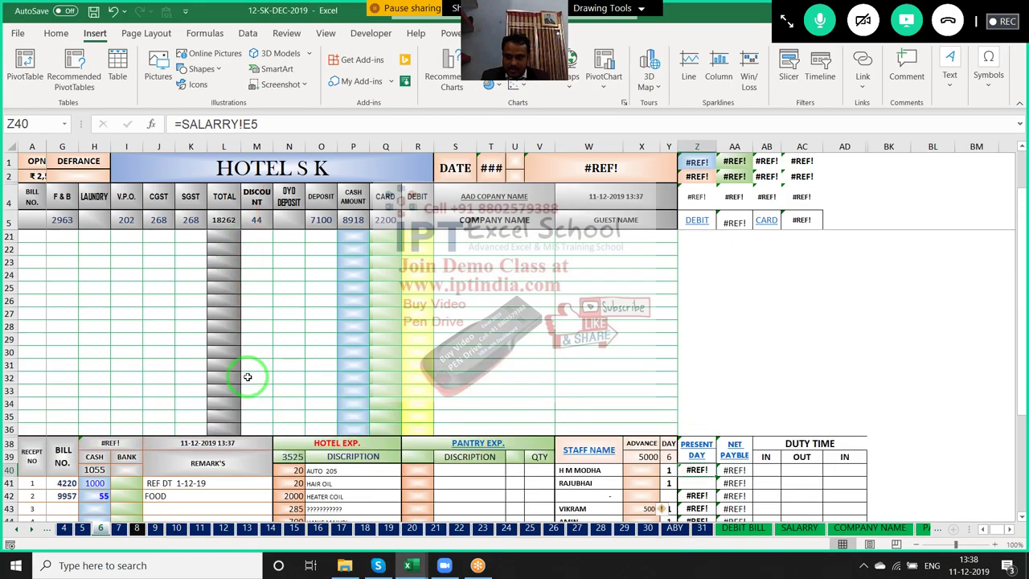
pyautogui.scroll(2, 241, 370)
pyautogui.scroll(3, 233, 376)
pyautogui.moveTo(234, 375); pyautogui.dragTo(413, 368)
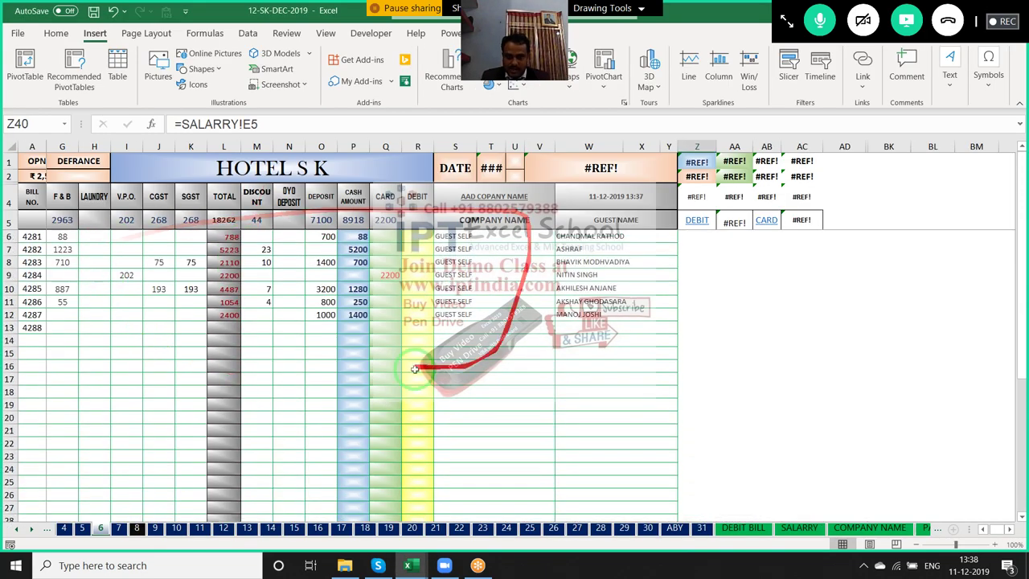
pyautogui.scroll(-5, 322, 373)
pyautogui.scroll(-3, 322, 375)
pyautogui.moveTo(237, 374); pyautogui.dragTo(36, 346)
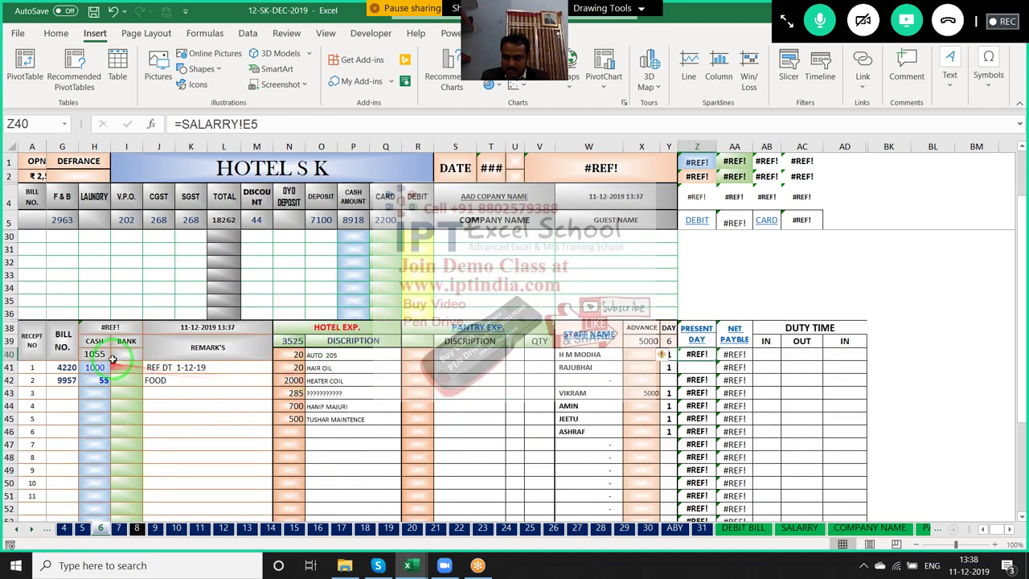
pyautogui.click(29, 344)
pyautogui.moveTo(56, 351); pyautogui.dragTo(108, 393)
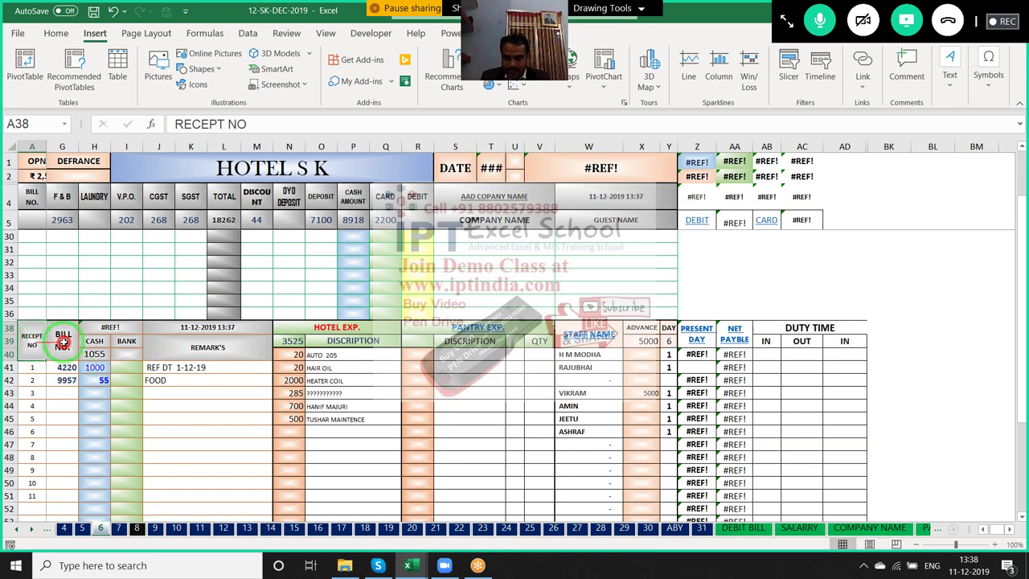
pyautogui.moveTo(63, 343); pyautogui.dragTo(270, 343)
pyautogui.click(26, 334)
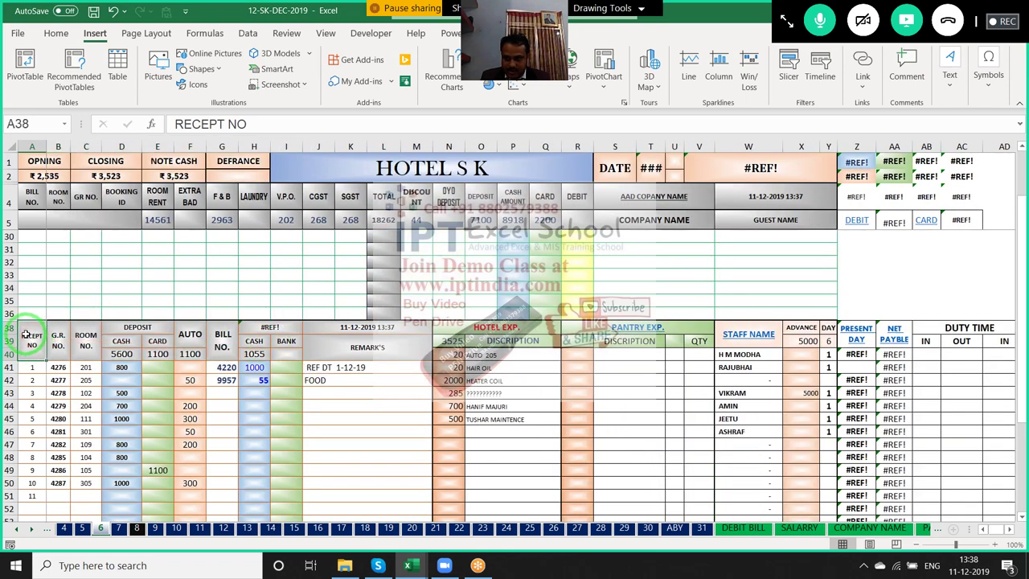
pyautogui.moveTo(60, 336); pyautogui.dragTo(483, 345)
# Review the cash summary labels at rows 73–81, from OPNING CASH through DEPOSIT
pyautogui.scroll(-7, 442, 408)
pyautogui.scroll(-2, 442, 408)
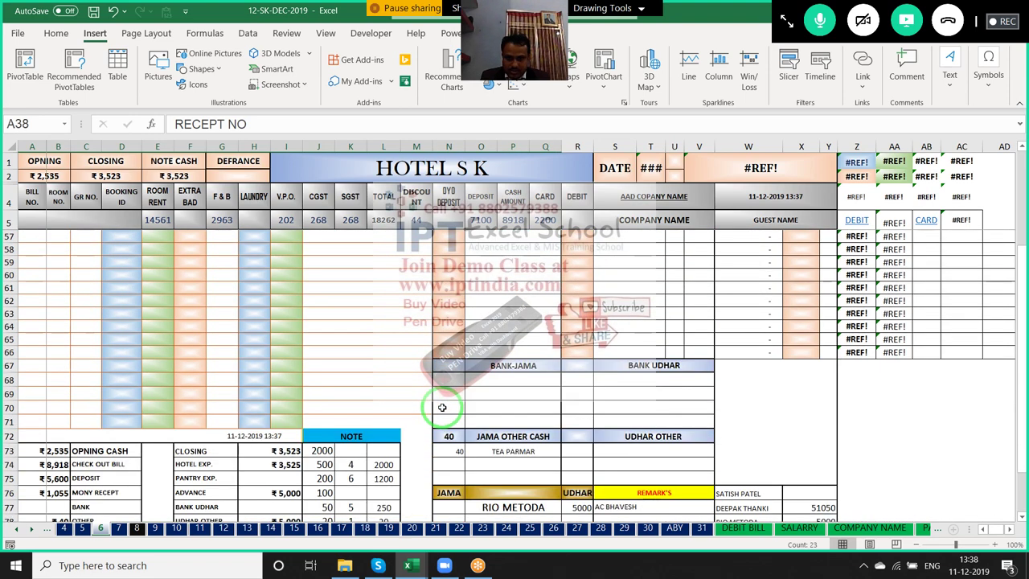
pyautogui.scroll(-2, 442, 407)
pyautogui.scroll(-1, 441, 407)
pyautogui.scroll(-1, 440, 407)
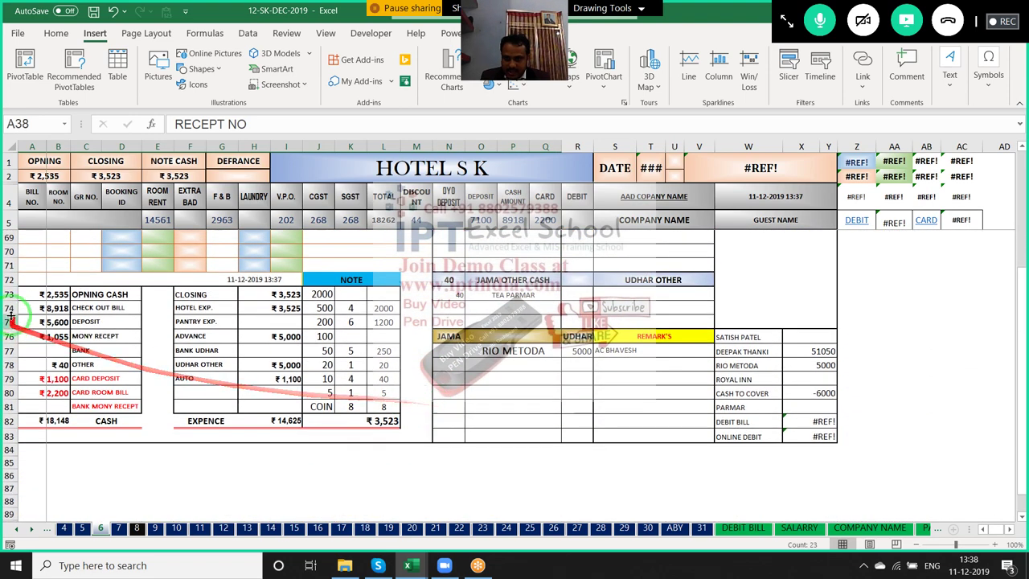
pyautogui.moveTo(88, 295); pyautogui.dragTo(91, 406)
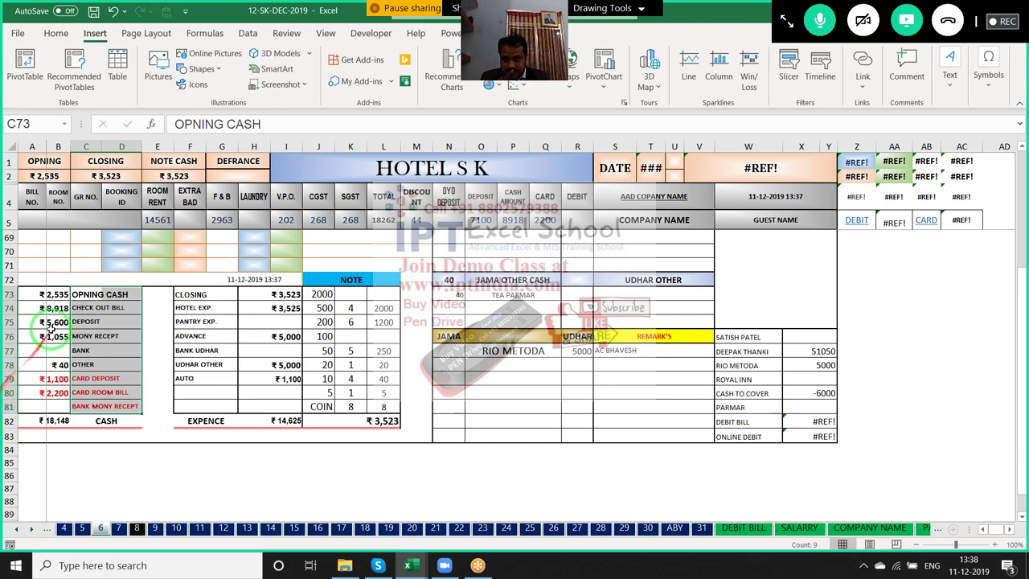
pyautogui.click(78, 322)
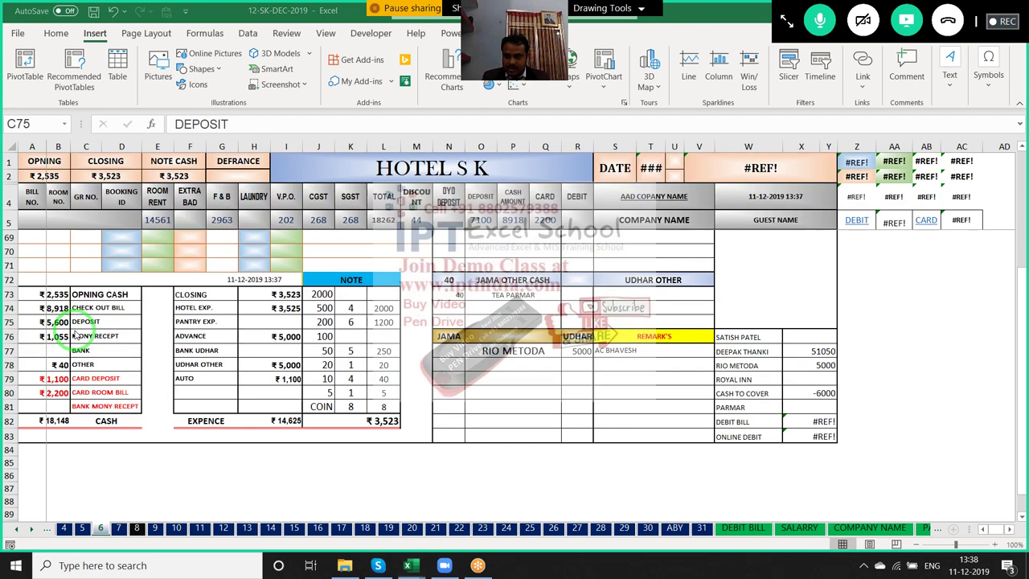
pyautogui.hotkey('ctrl', 'Tab')
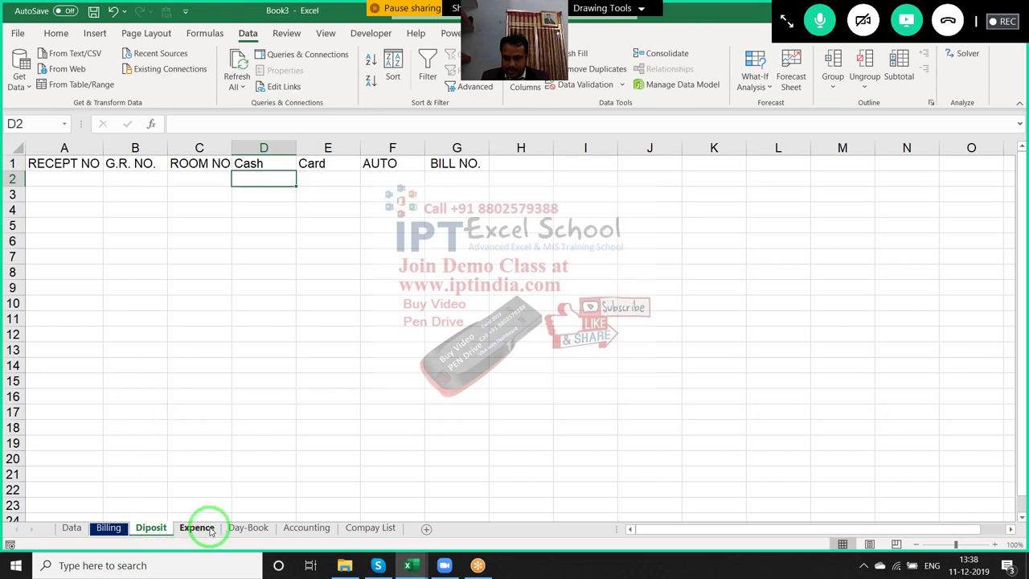
# Move Book3's Accounting sheet so it sits before Day-Book
pyautogui.click(201, 527)
pyautogui.click(229, 529)
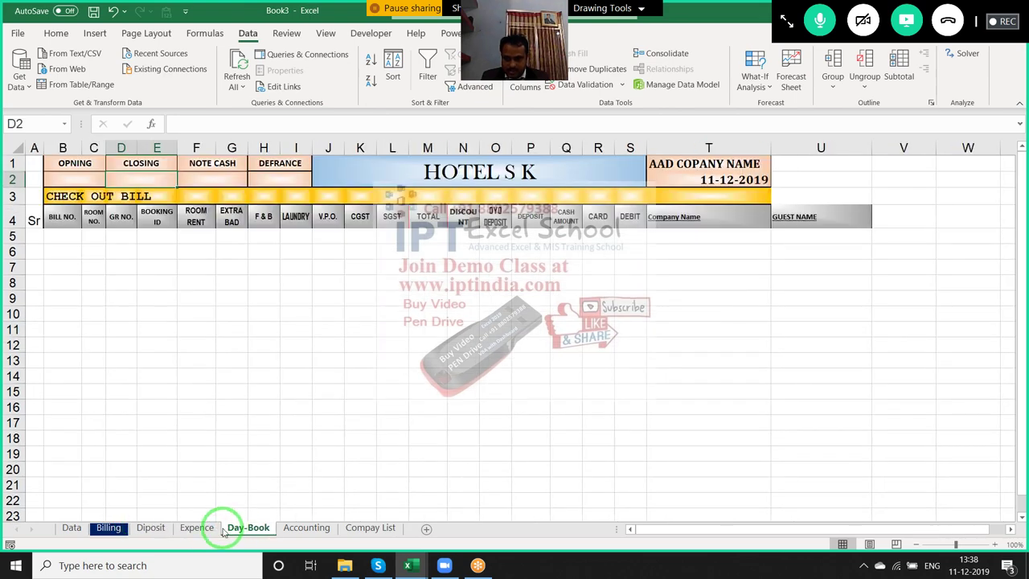
pyautogui.click(288, 527)
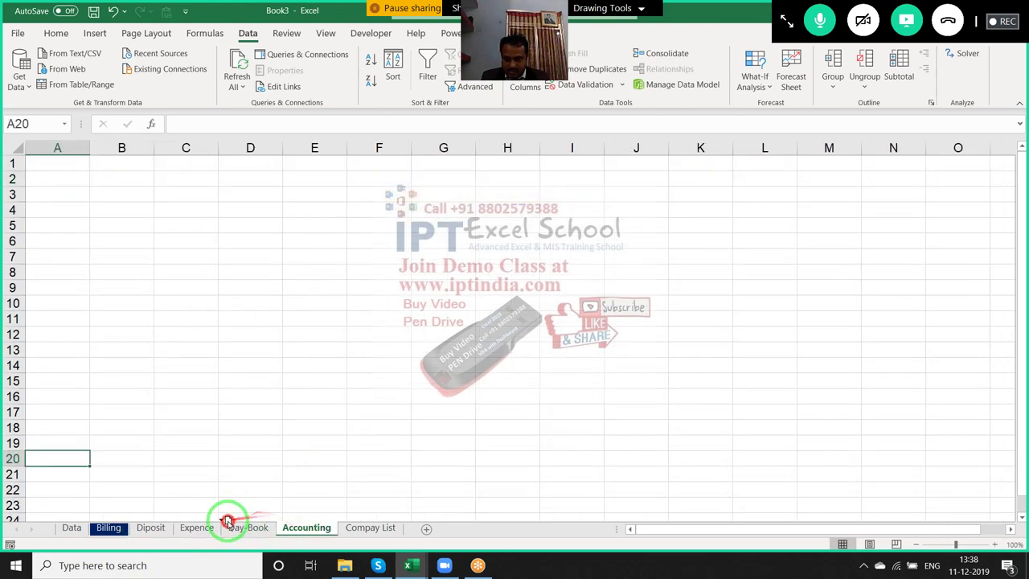
pyautogui.moveTo(277, 518); pyautogui.dragTo(233, 527)
pyautogui.click(96, 354)
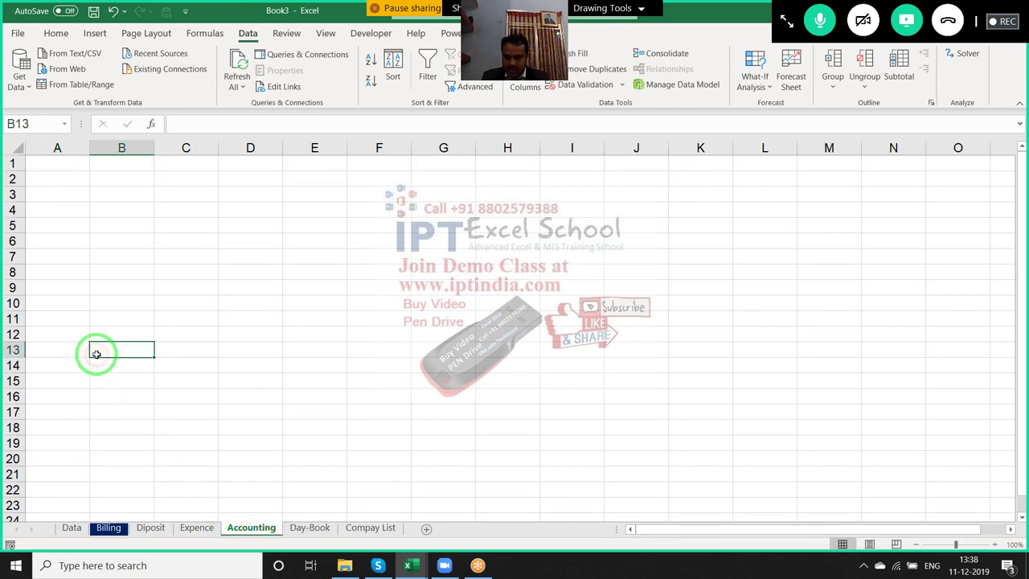
# Copy the cash summary labels C73:D81 from 12-SK-DEC-2019, ready for Accounting's A1
pyautogui.hotkey('ctrl', 'Tab')
pyautogui.moveTo(88, 295); pyautogui.dragTo(105, 406)
pyautogui.hotkey('ctrl', 'c')
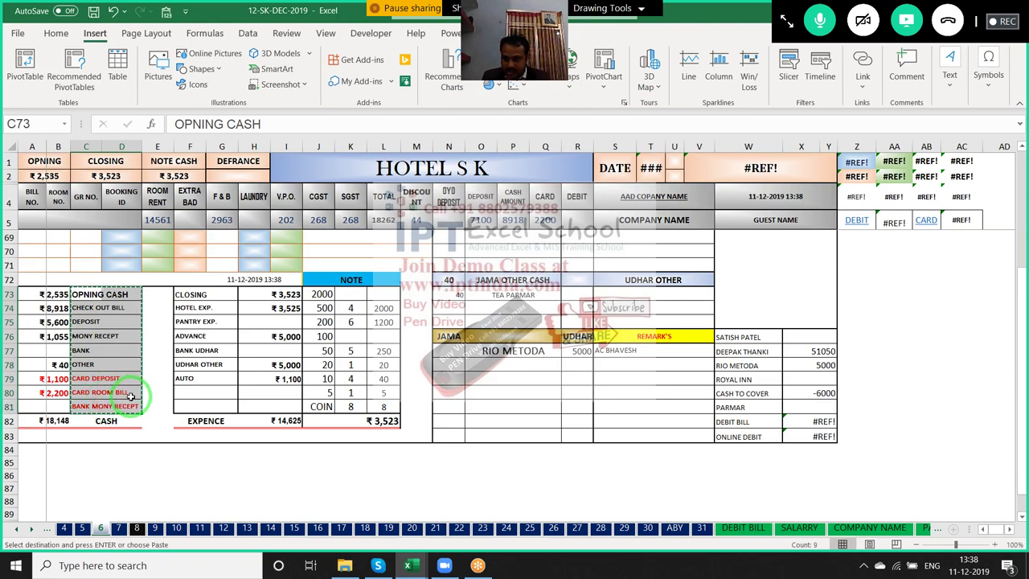
pyautogui.press('Escape')
pyautogui.click(107, 419)
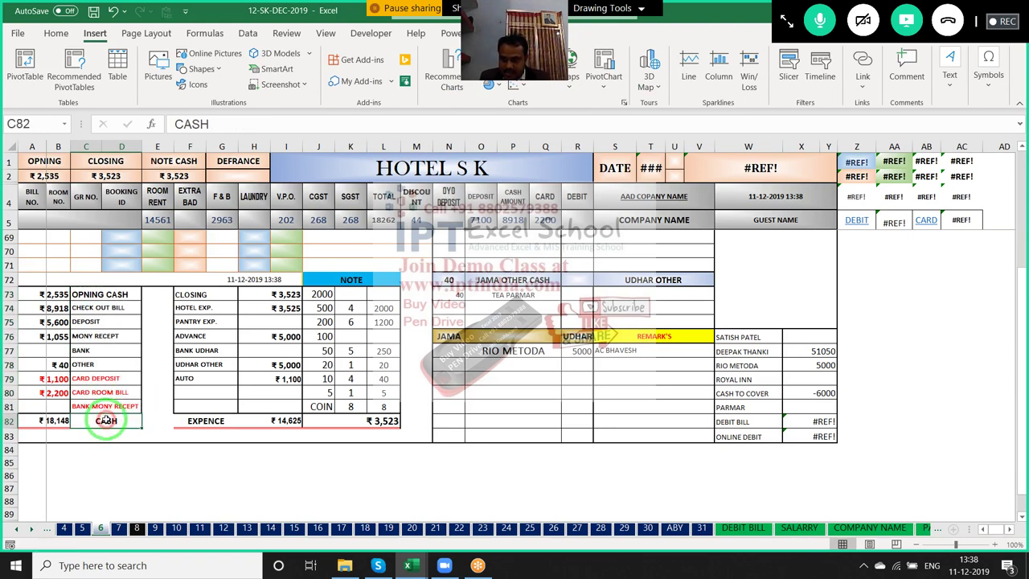
pyautogui.click(53, 418)
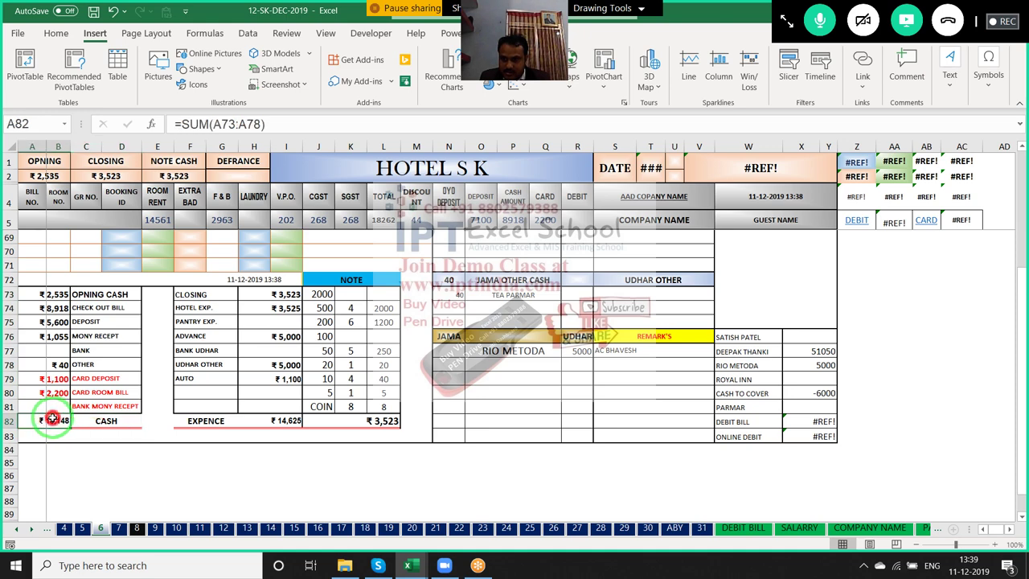
pyautogui.doubleClick(52, 418)
pyautogui.press('Escape')
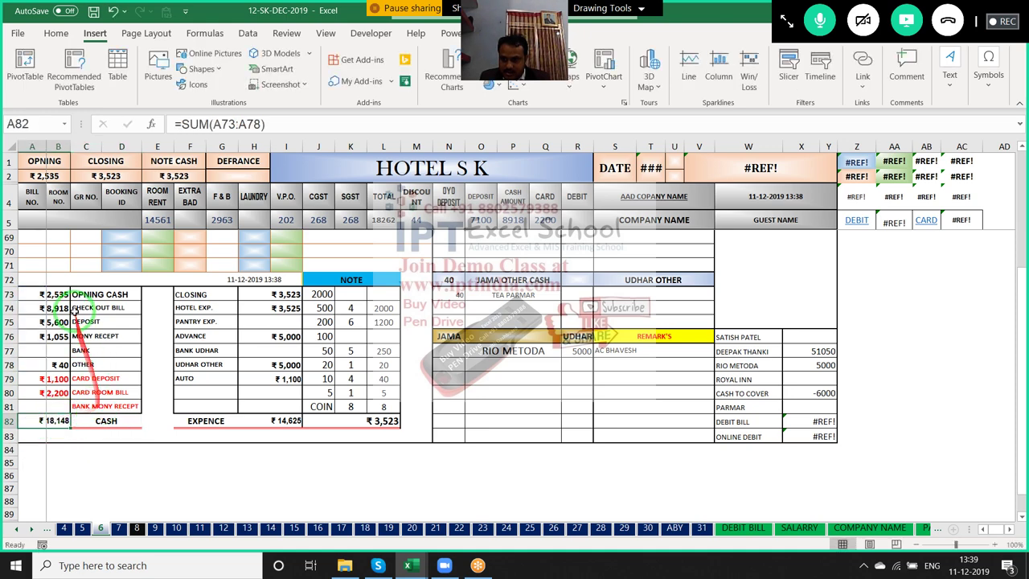
pyautogui.moveTo(76, 294)
pyautogui.mouseDown()
pyautogui.moveTo(91, 315)
pyautogui.moveTo(97, 400)
pyautogui.mouseUp()
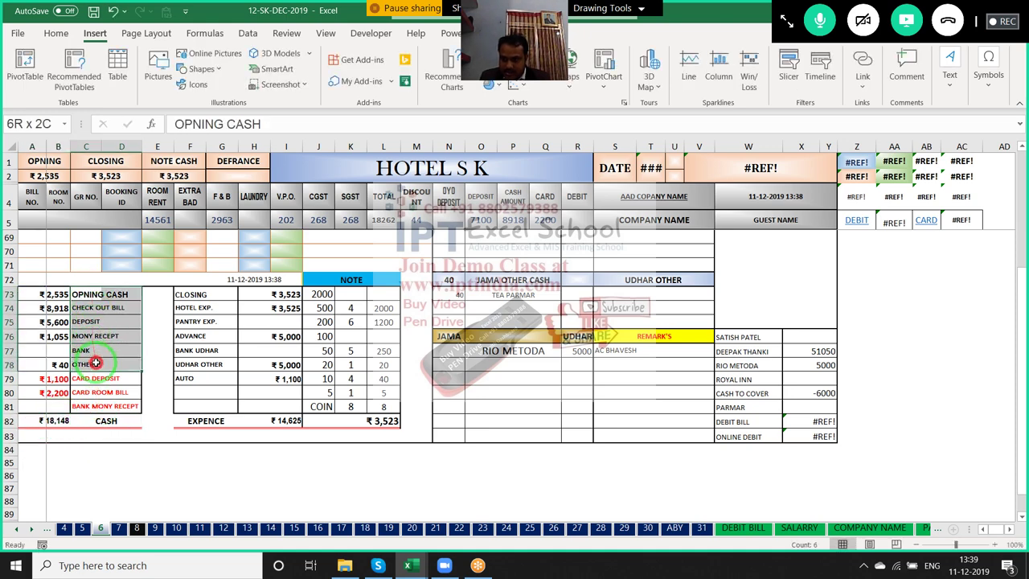
pyautogui.hotkey('ctrl', 'c')
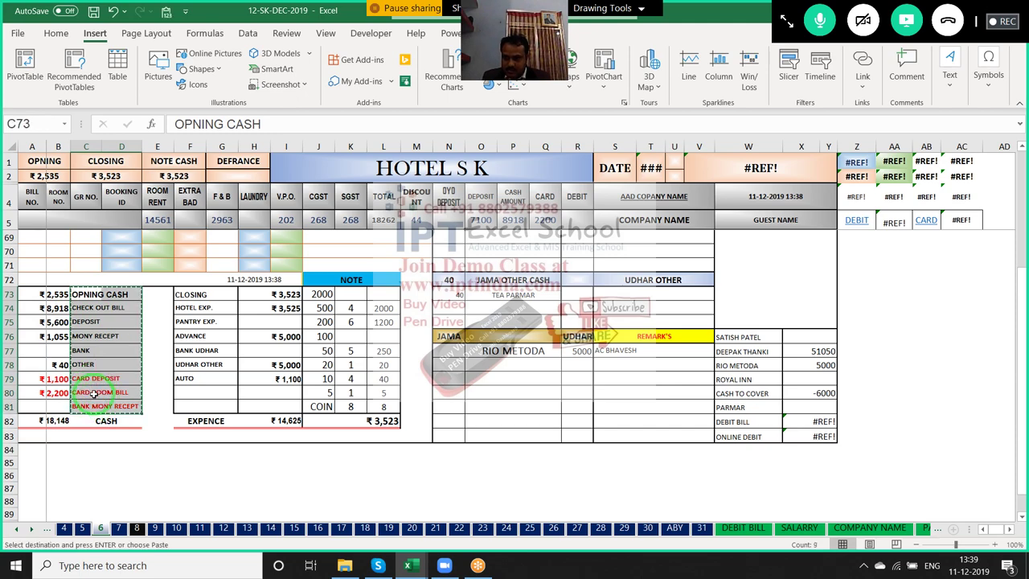
pyautogui.hotkey('ctrl', 'Tab')
pyautogui.click(50, 166)
# Paste the copied cash labels transposed across row 1 starting at A1
pyautogui.rightClick(49, 166)
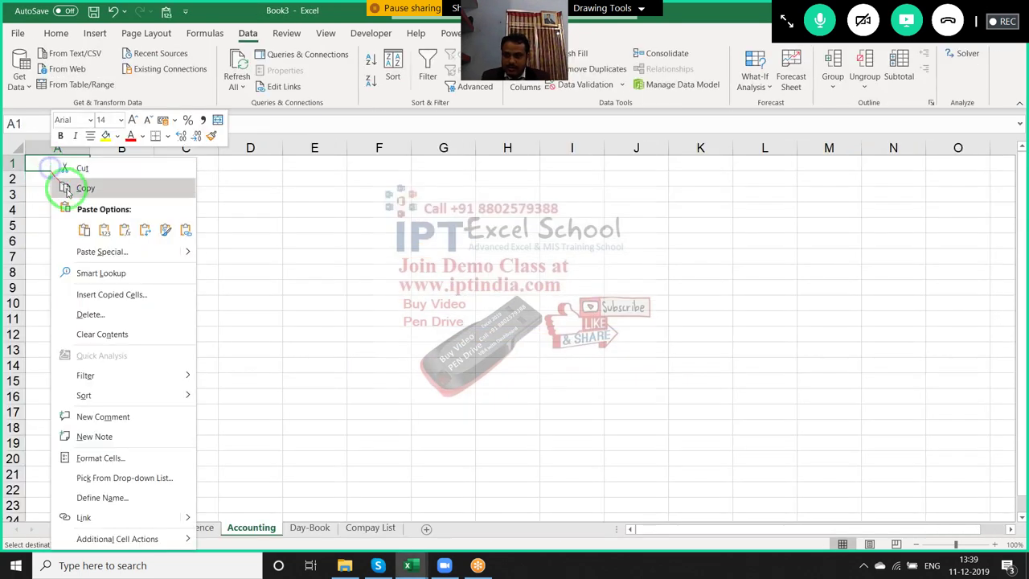
pyautogui.click(89, 251)
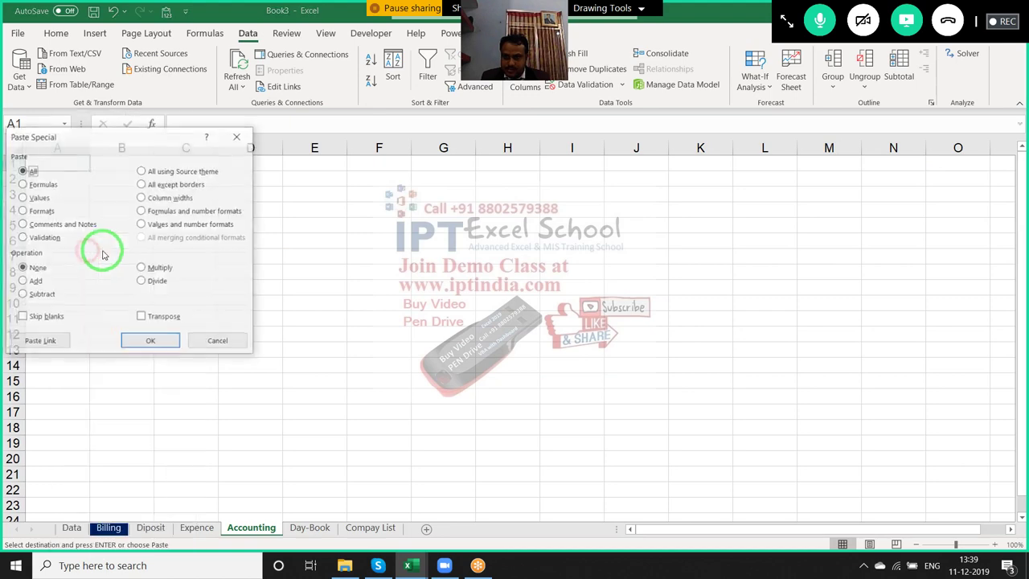
pyautogui.click(141, 313)
pyautogui.click(148, 342)
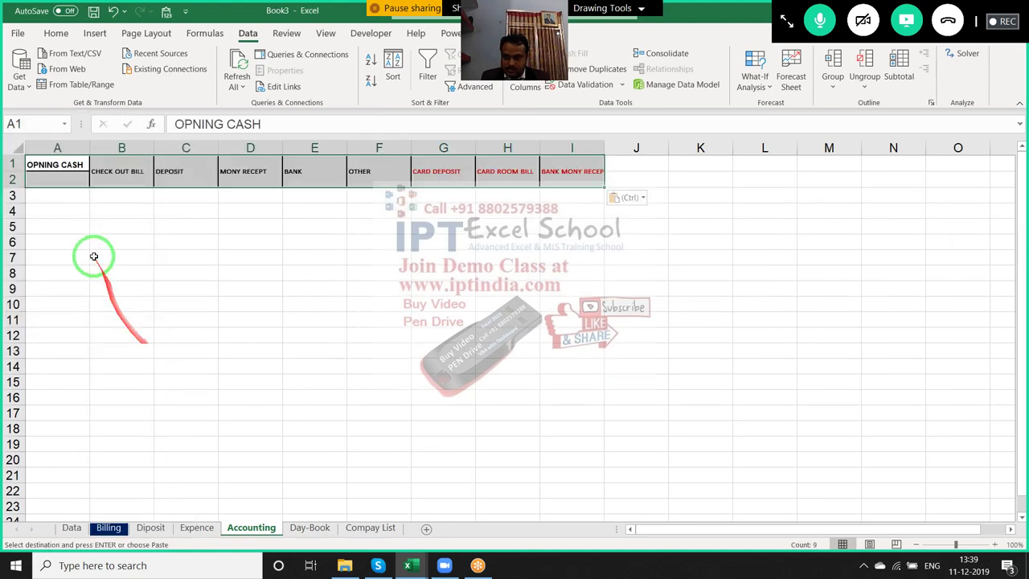
pyautogui.click(95, 254)
# Check the opening cash value in the hotel workbook and move OPNING CASH down into A2
pyautogui.click(49, 178)
pyautogui.click(48, 167)
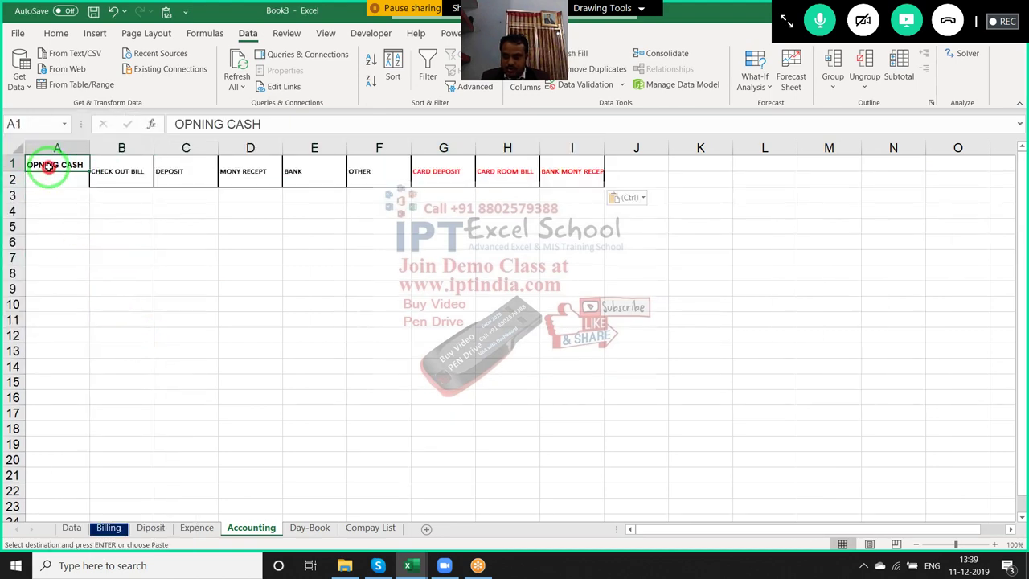
pyautogui.hotkey('ctrl', 'Tab')
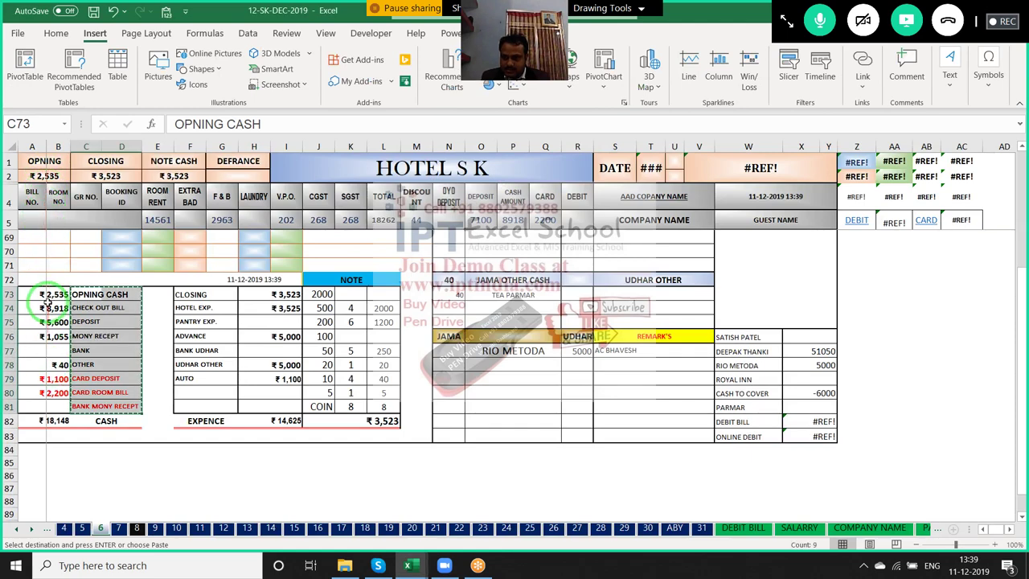
pyautogui.click(49, 299)
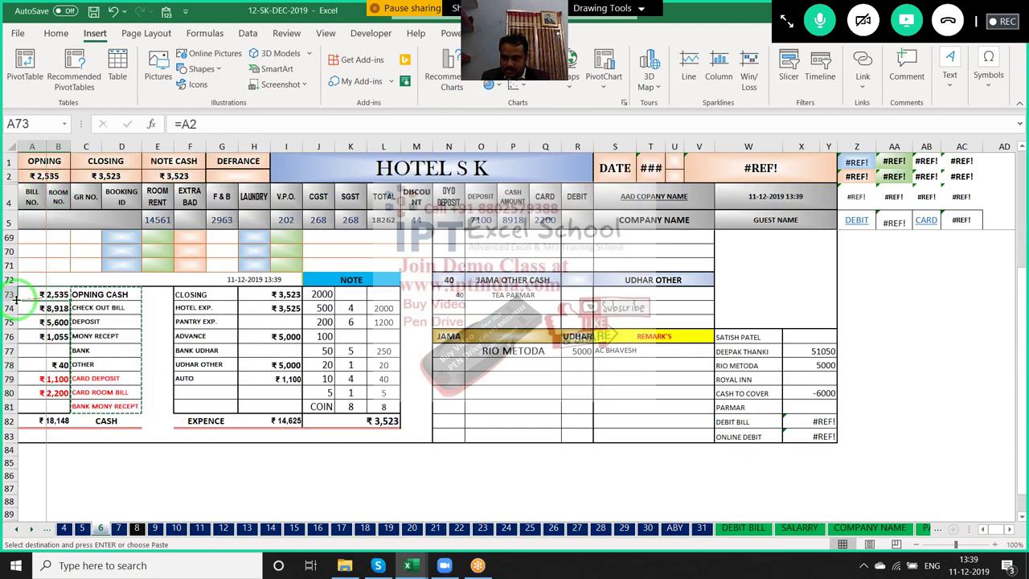
pyautogui.hotkey('ctrl', 'Tab')
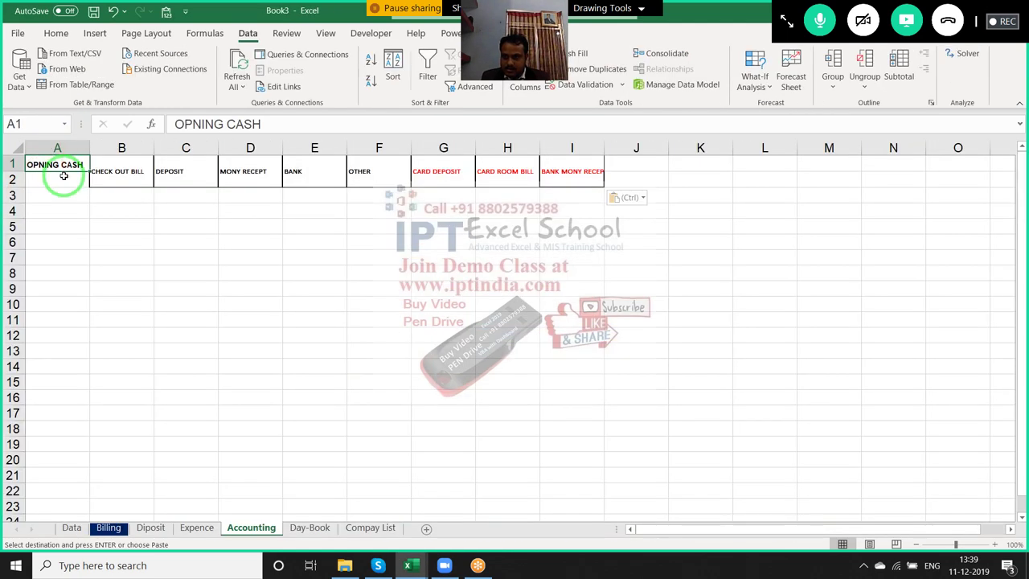
pyautogui.click(64, 175)
pyautogui.click(62, 166)
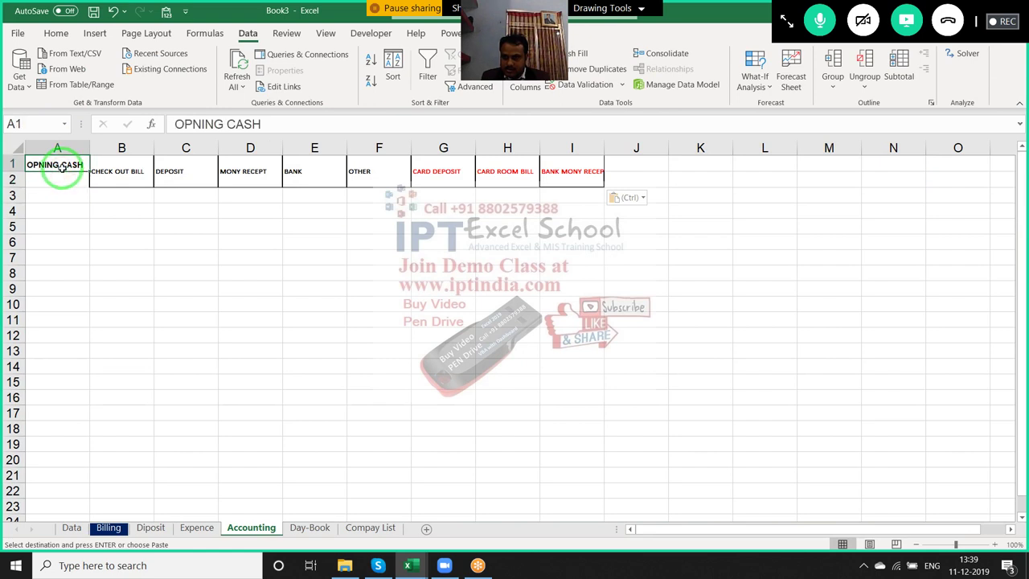
pyautogui.moveTo(63, 174); pyautogui.dragTo(592, 175)
pyautogui.click(50, 153)
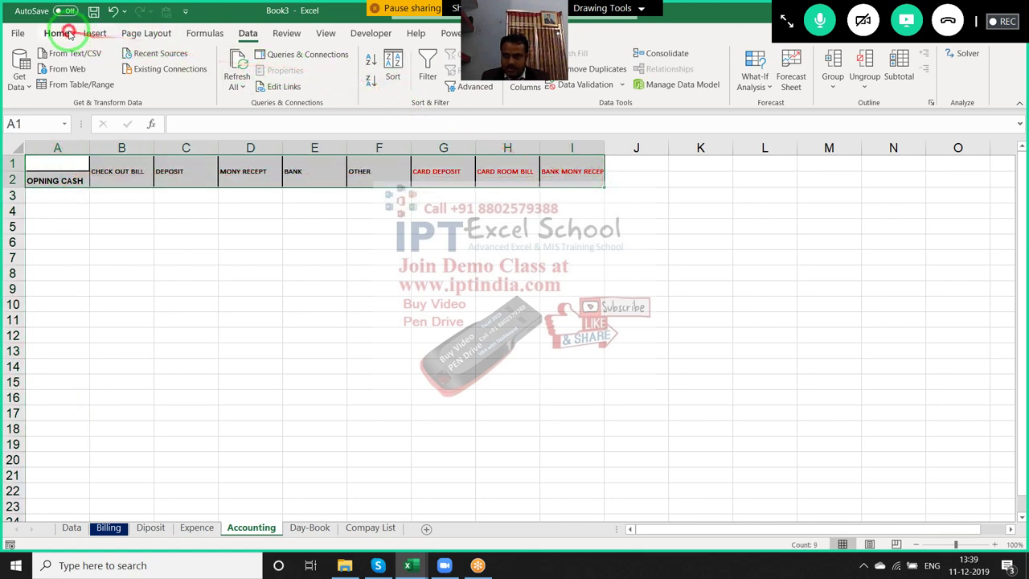
# Unmerge the header cells A1:I2 and move OPNING CASH back up into A1
pyautogui.click(56, 33)
pyautogui.click(371, 81)
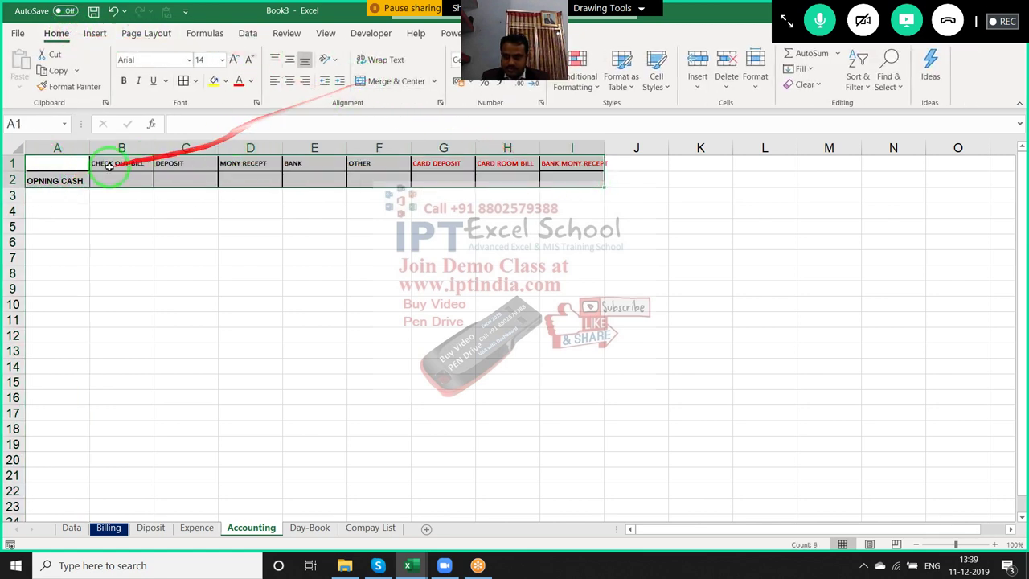
pyautogui.click(67, 177)
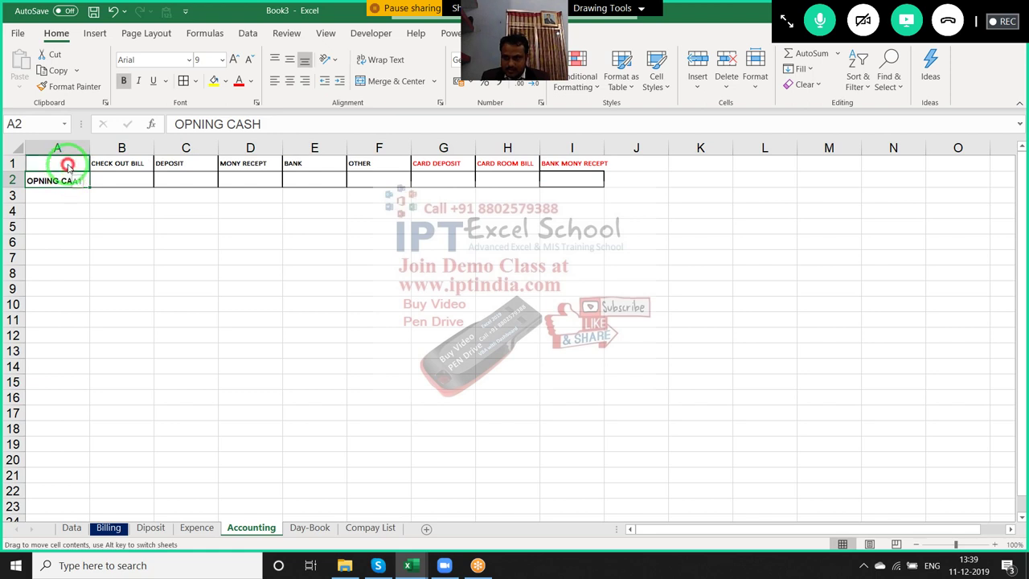
pyautogui.moveTo(68, 165); pyautogui.dragTo(16, 158)
# Insert a new column A with the heading 'Date' ahead of the cash labels
pyautogui.click(45, 144)
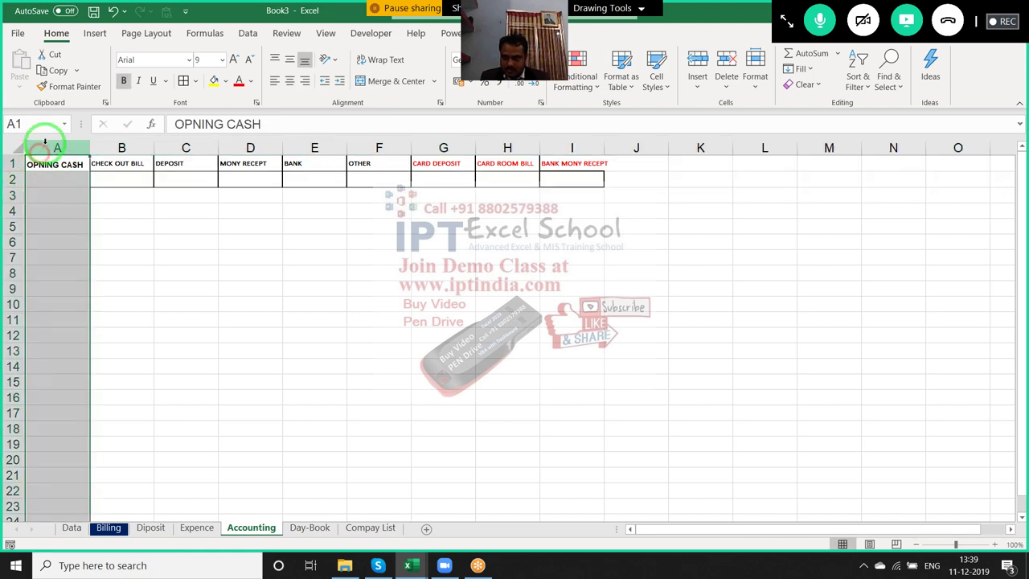
pyautogui.hotkey('ctrl', 'shift', '+')
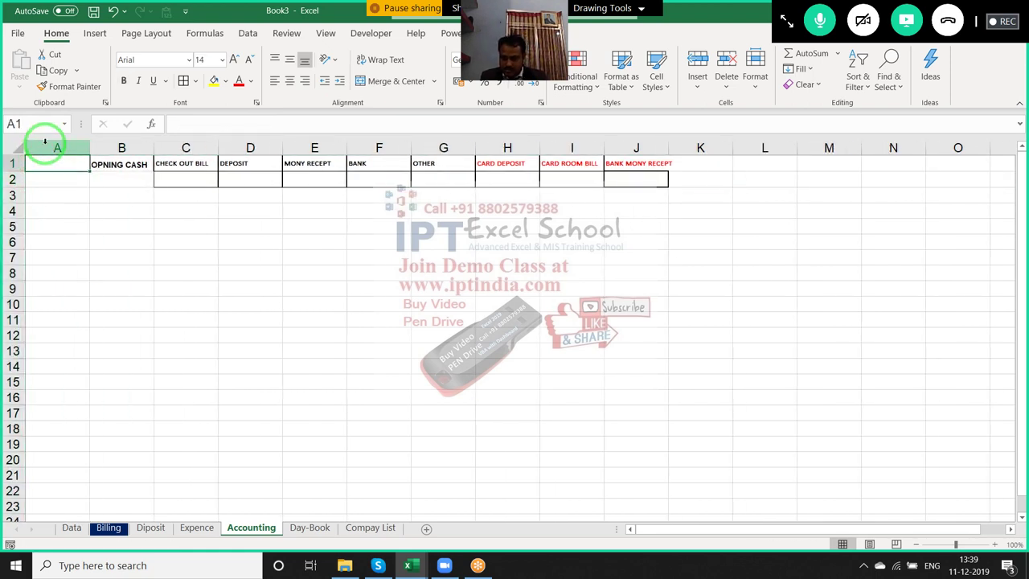
pyautogui.write('Date')
pyautogui.click(96, 179)
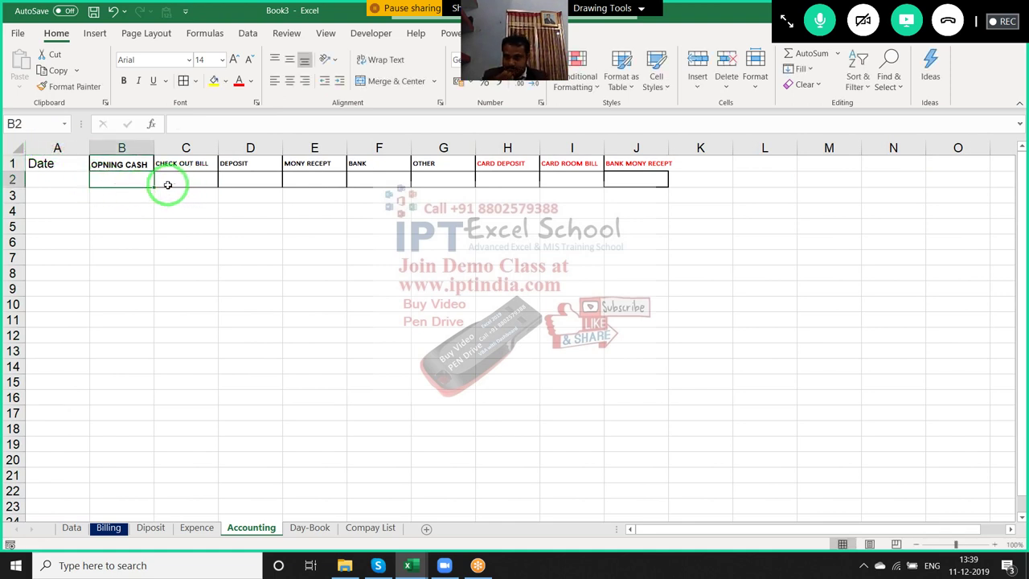
pyautogui.click(117, 200)
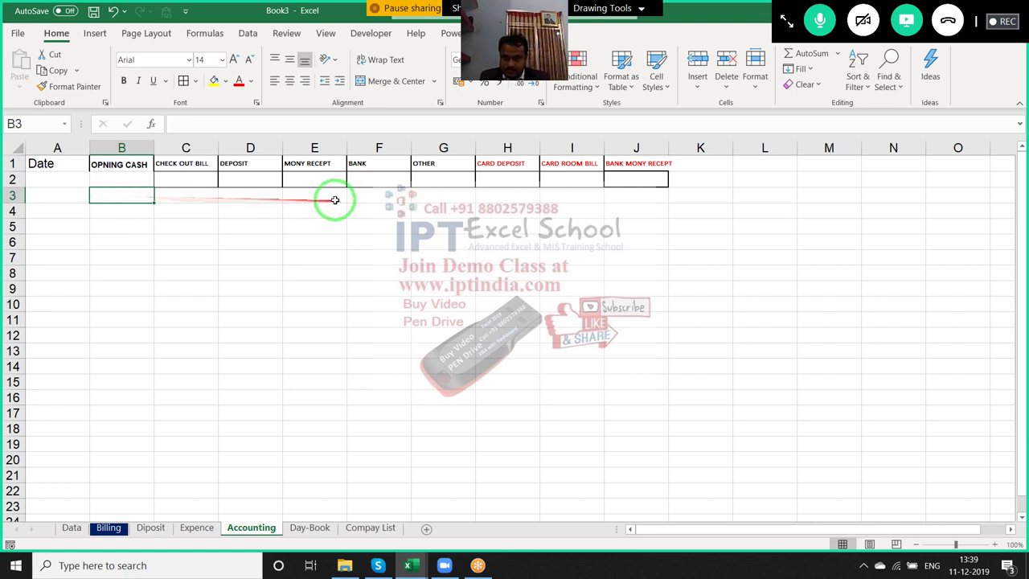
pyautogui.click(113, 179)
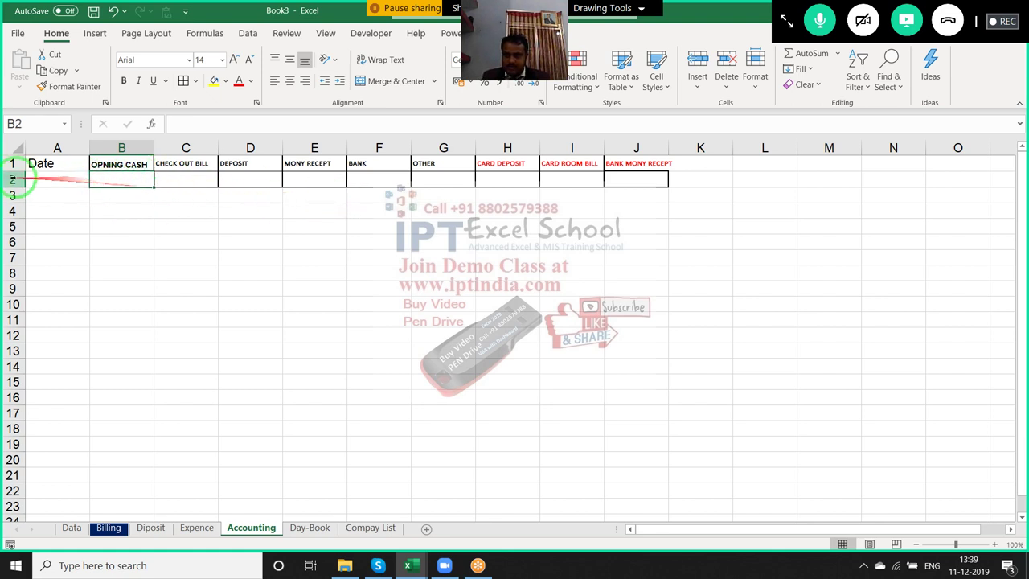
pyautogui.click(14, 178)
pyautogui.press('Up')
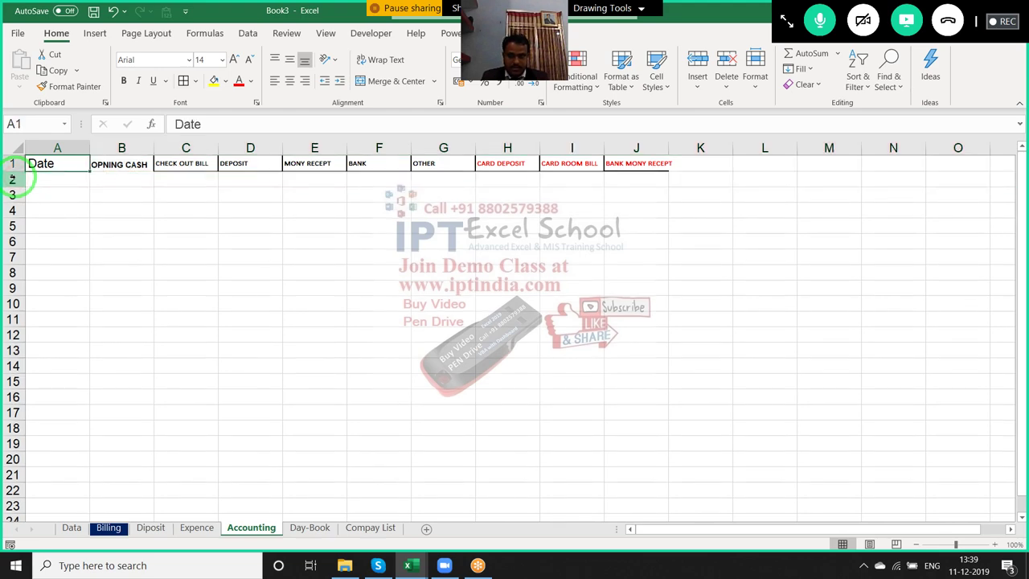
pyautogui.hotkey('ctrl', 'Right')
# Check the hotel workbook's cash total in A82, then add a 'Cash' heading in K1
pyautogui.hotkey('ctrl', 'Tab')
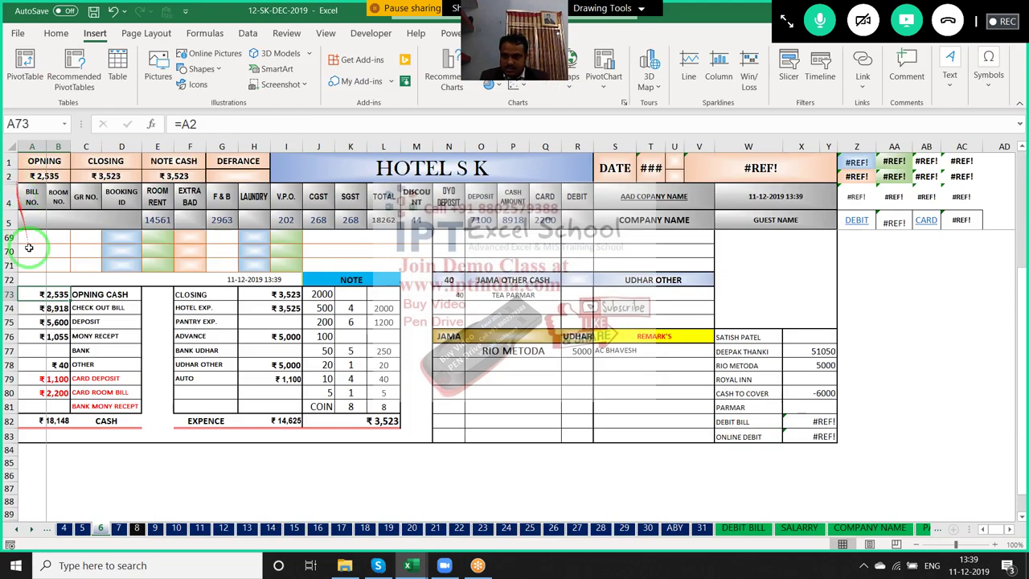
pyautogui.click(107, 418)
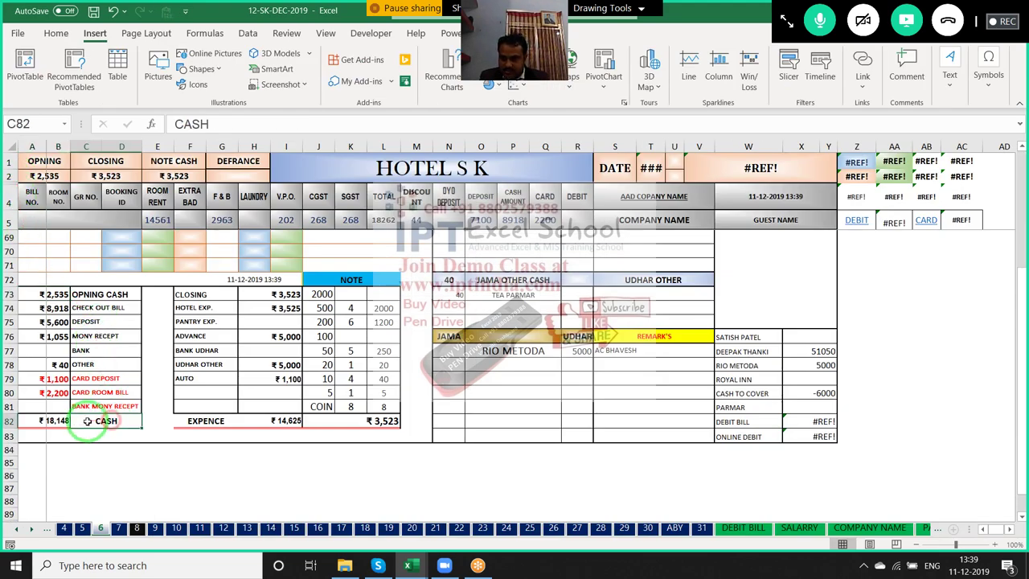
pyautogui.click(49, 421)
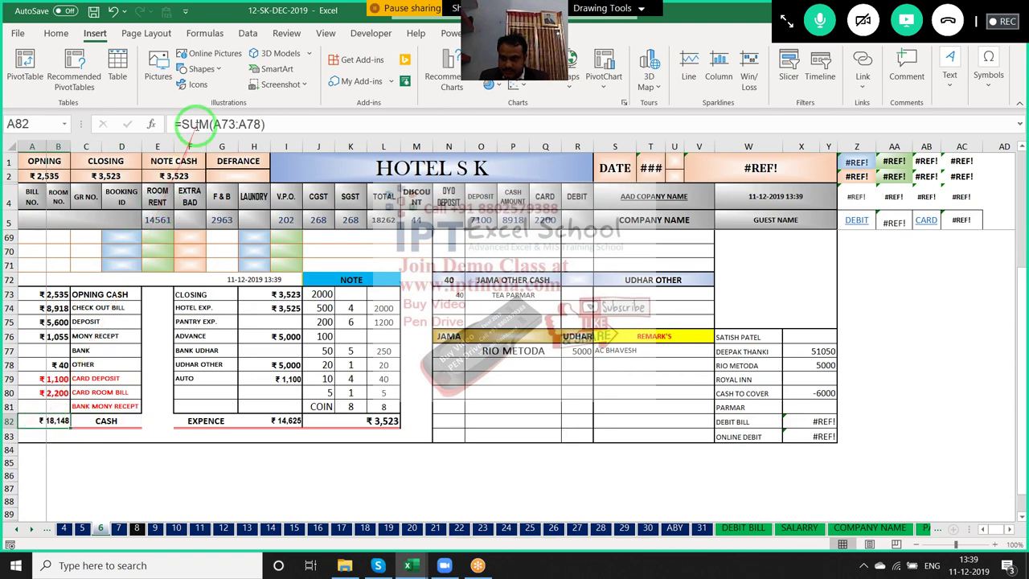
pyautogui.click(204, 124)
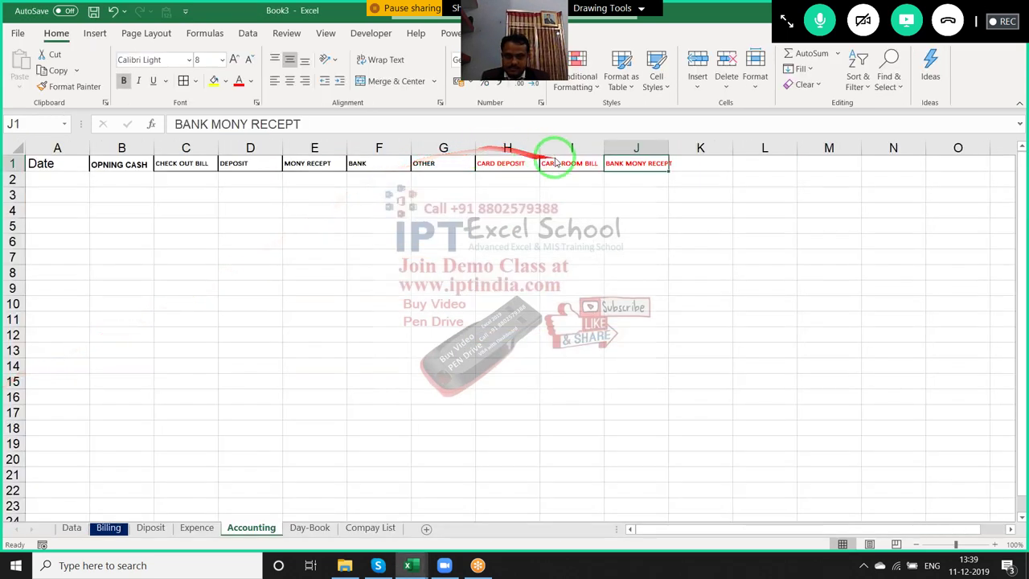
pyautogui.click(689, 166)
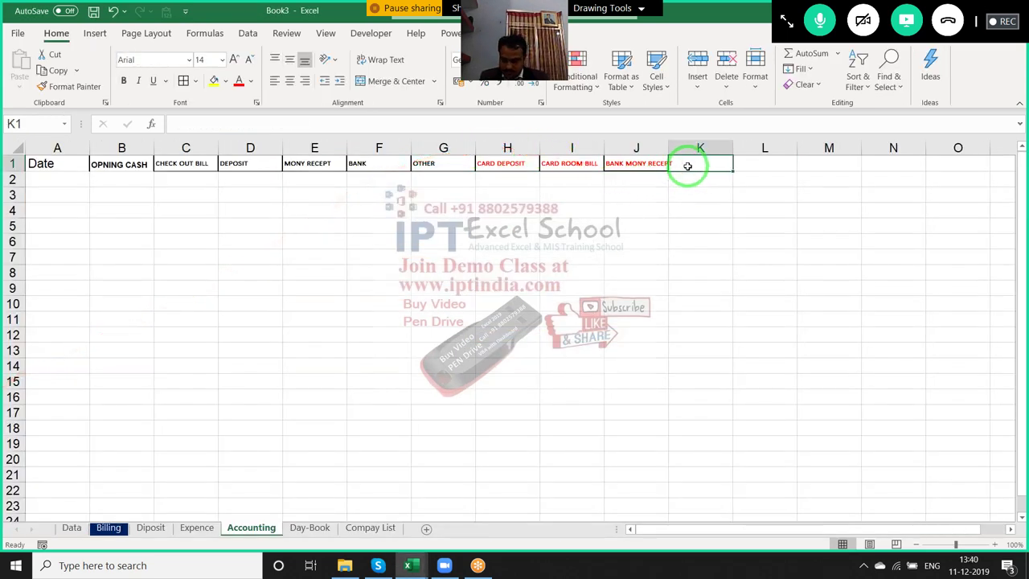
pyautogui.write('CAsh')
pyautogui.press('Return')
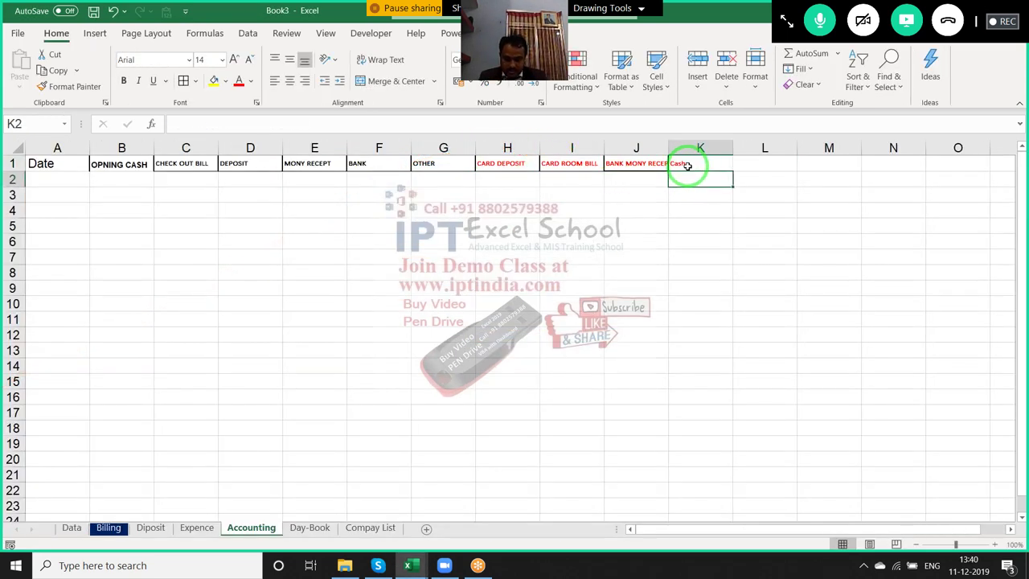
# Enter =SUM(B2:E2) in K2 to total the row 2 amounts
pyautogui.write('=SUM(')
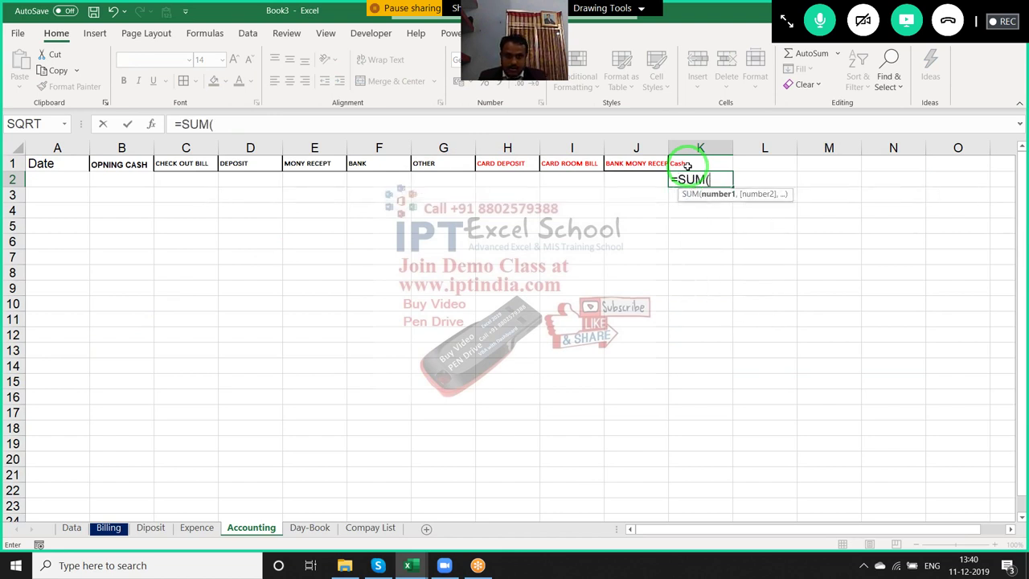
pyautogui.press('Left')
pyautogui.press('Left')
pyautogui.press('Left')
pyautogui.press('Left')
pyautogui.press('Right')
pyautogui.press('Right')
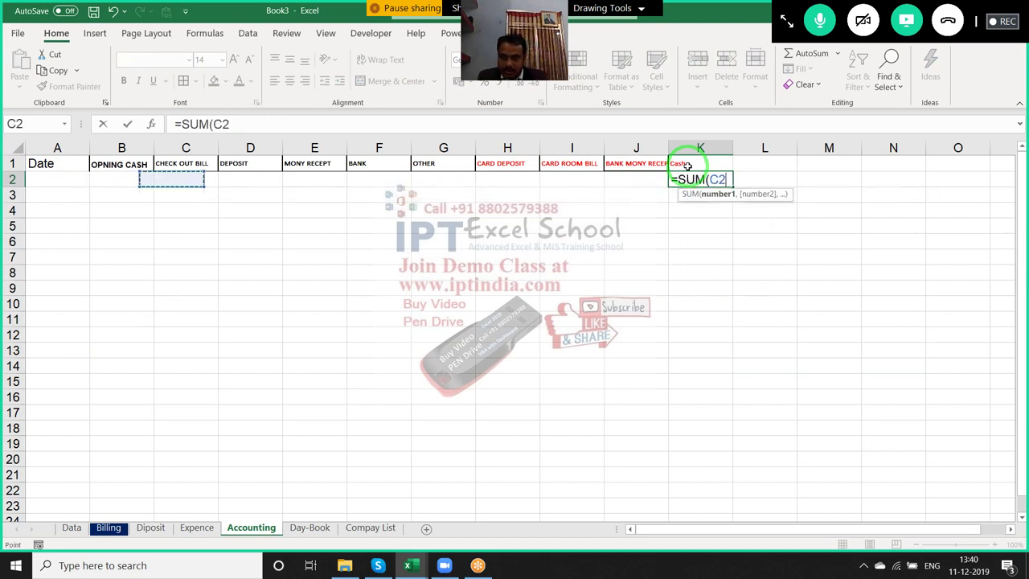
pyautogui.press('Left')
pyautogui.hotkey('shift', 'Right')
pyautogui.hotkey('shift', 'Right')
pyautogui.hotkey('shift', 'Right')
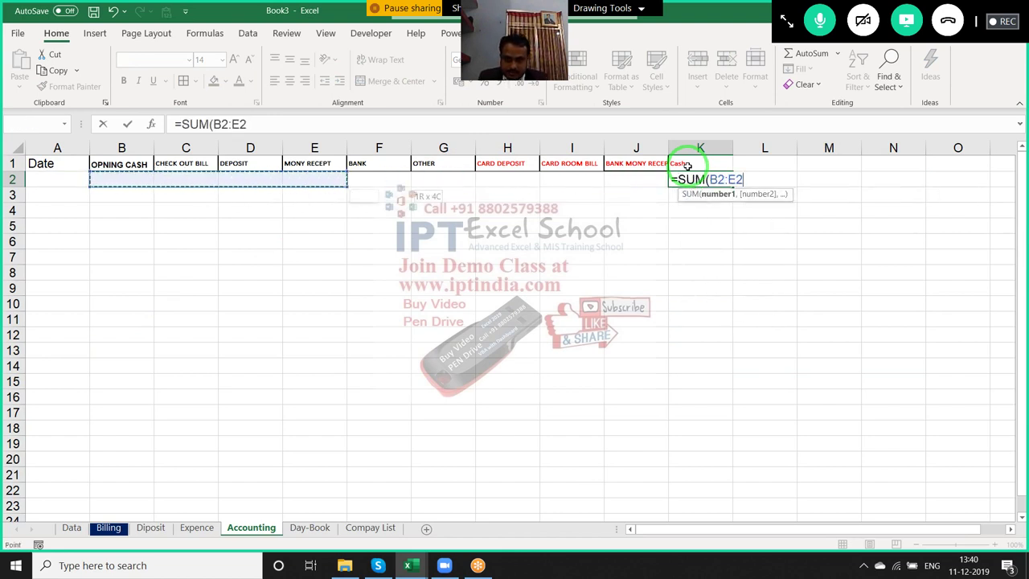
pyautogui.hotkey('shift', 'Right')
pyautogui.hotkey('shift', 'Right')
pyautogui.press('Return')
pyautogui.press('Up')
pyautogui.press('Left')
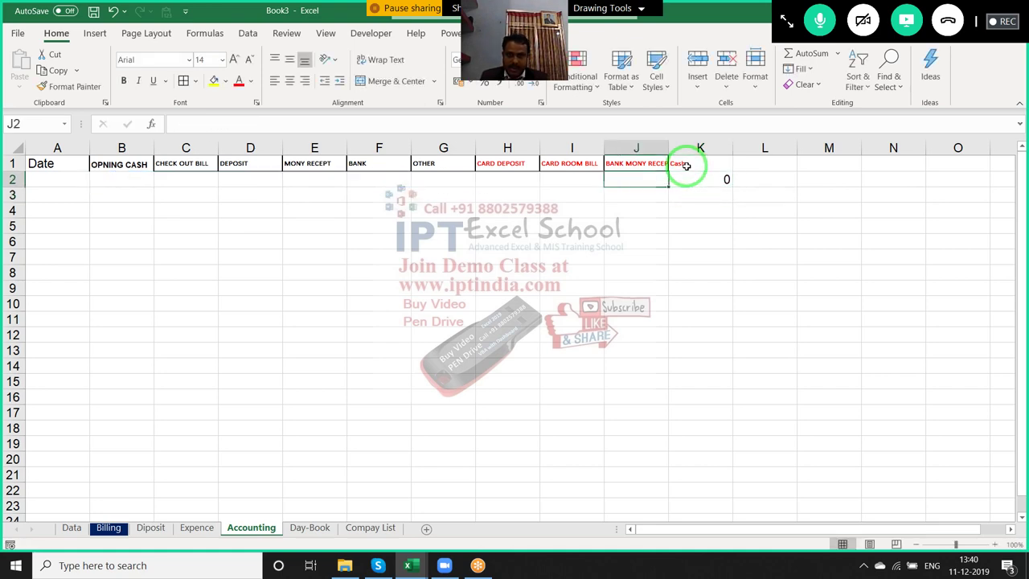
pyautogui.press('Left')
pyautogui.press('Left')
pyautogui.hotkey('alt', 'Tab')
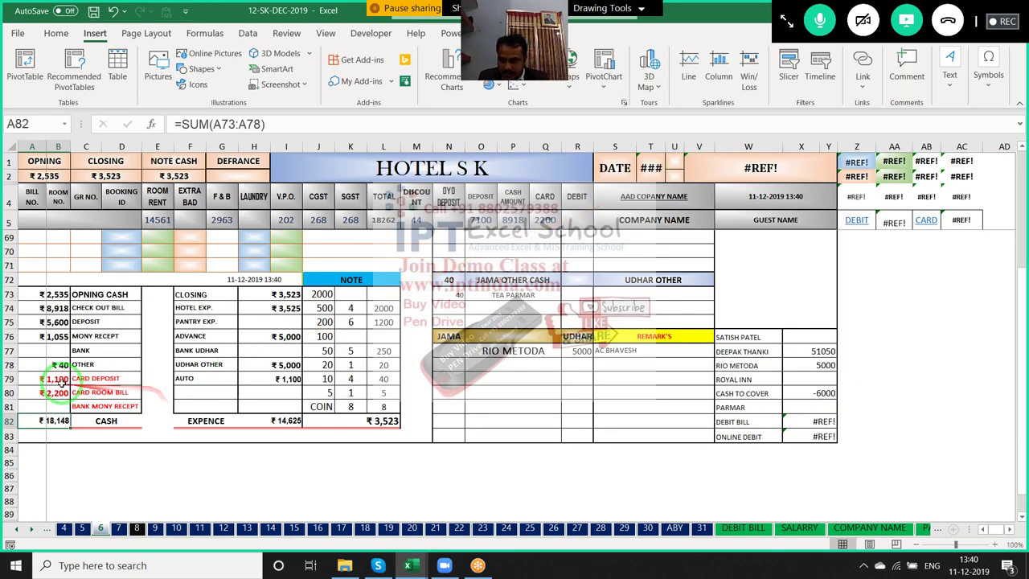
# Inspect the card and CLOSING amount formulas in A79, A80, F78 and F79
pyautogui.click(55, 378)
pyautogui.click(53, 393)
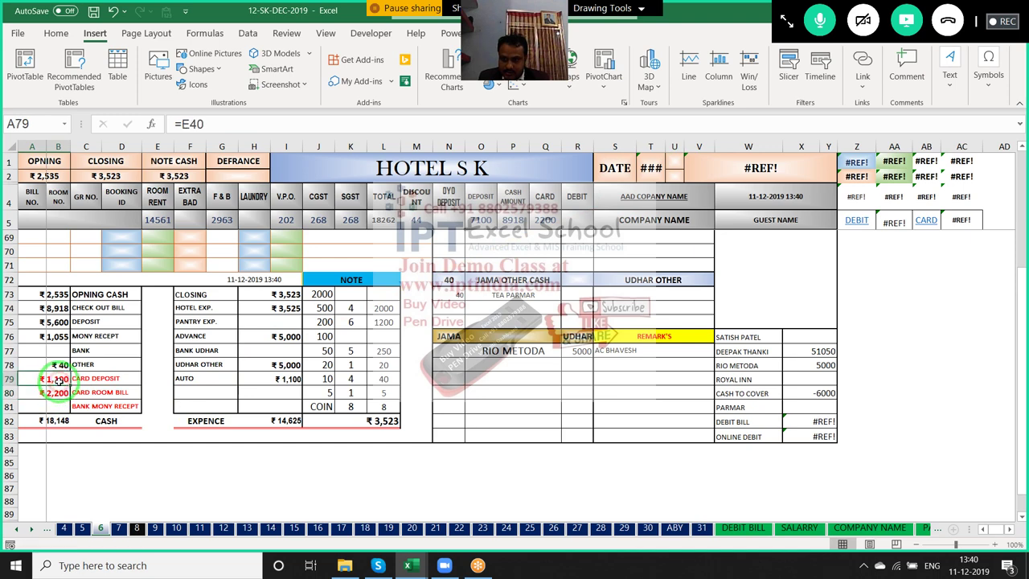
pyautogui.doubleClick(58, 379)
pyautogui.press('Escape')
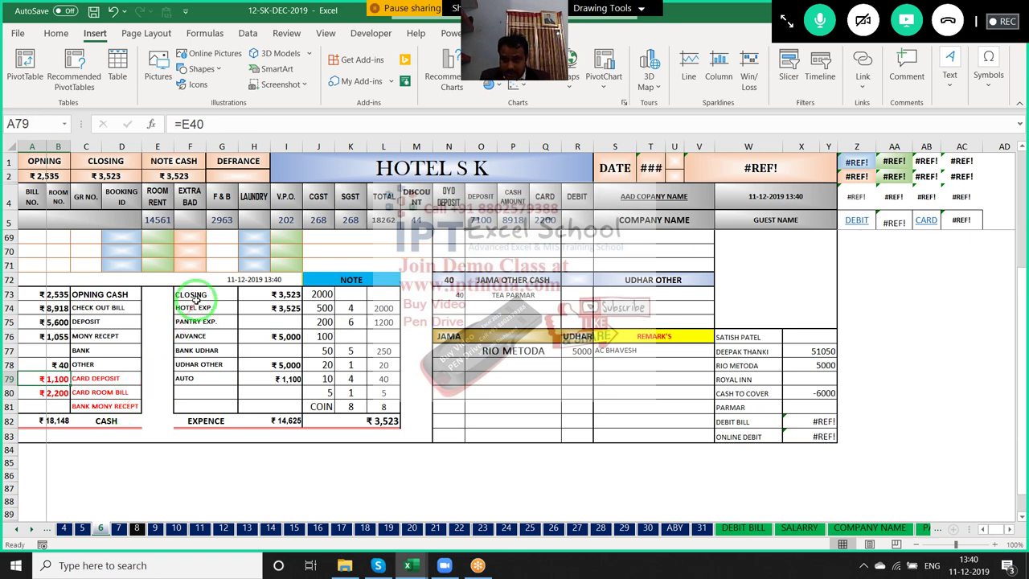
pyautogui.moveTo(195, 297); pyautogui.dragTo(211, 376)
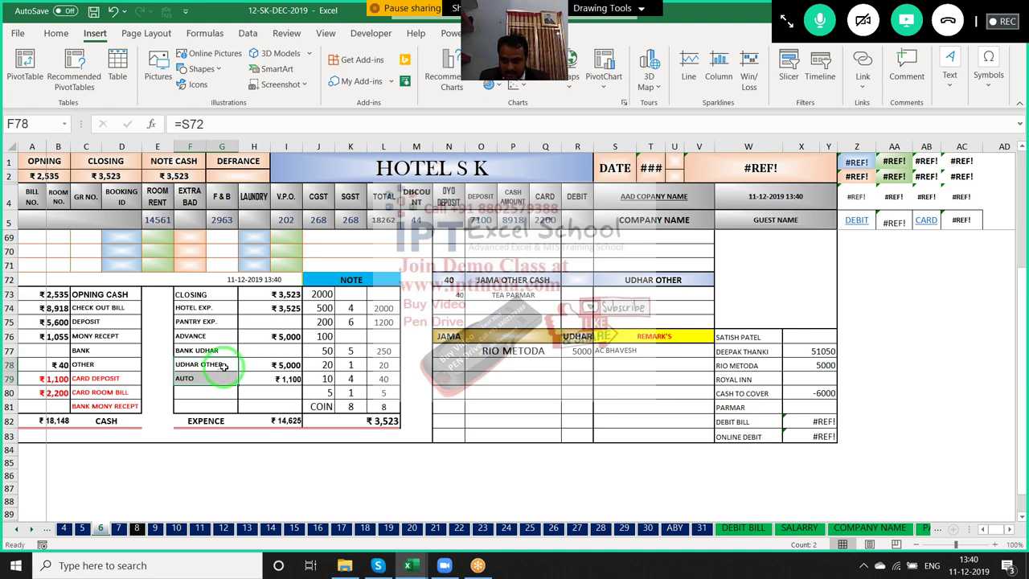
pyautogui.click(217, 356)
pyautogui.click(221, 364)
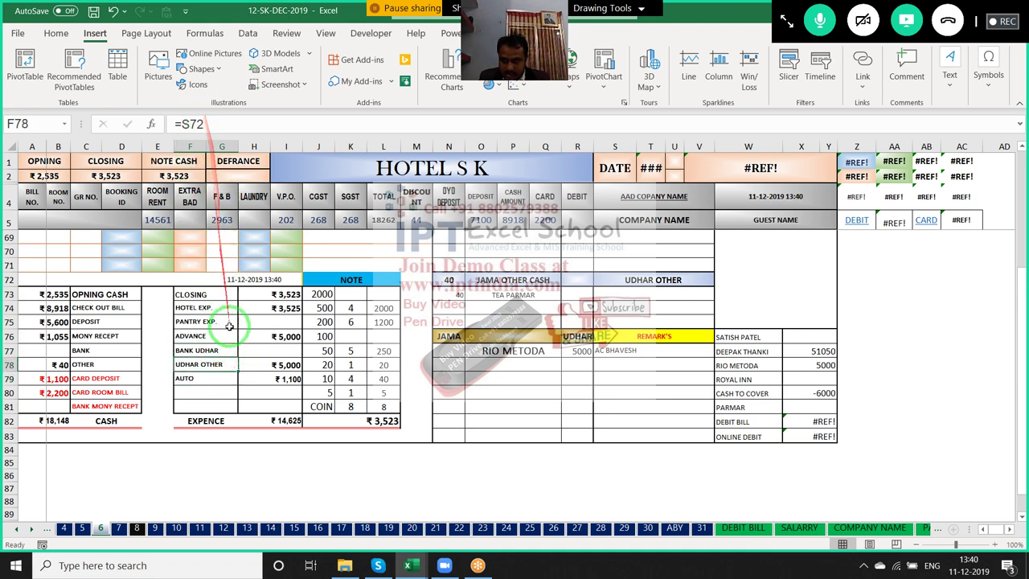
pyautogui.click(221, 378)
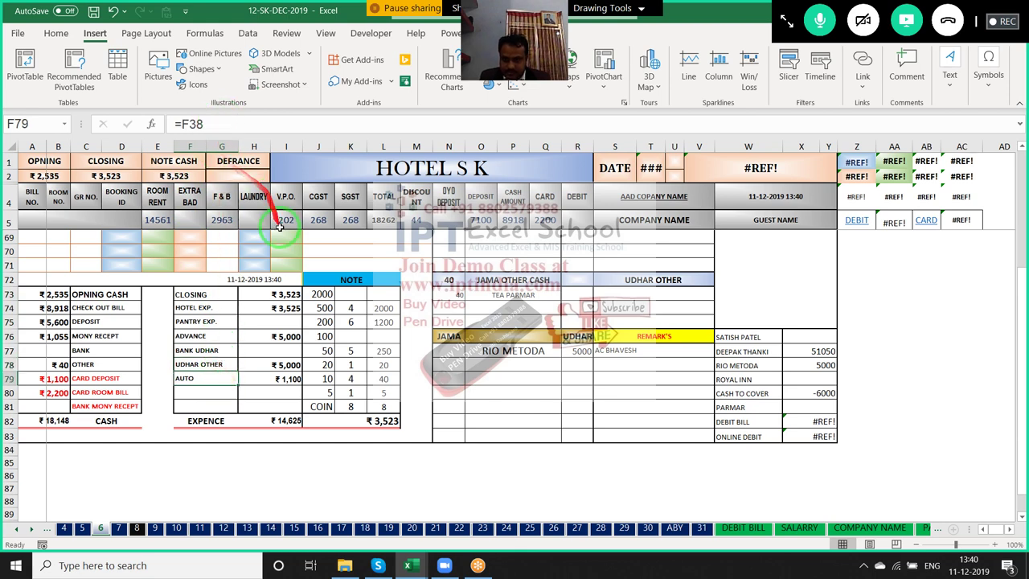
# Select the note denominations column J73:J81, 2000 down to COIN
pyautogui.moveTo(277, 261); pyautogui.dragTo(262, 375)
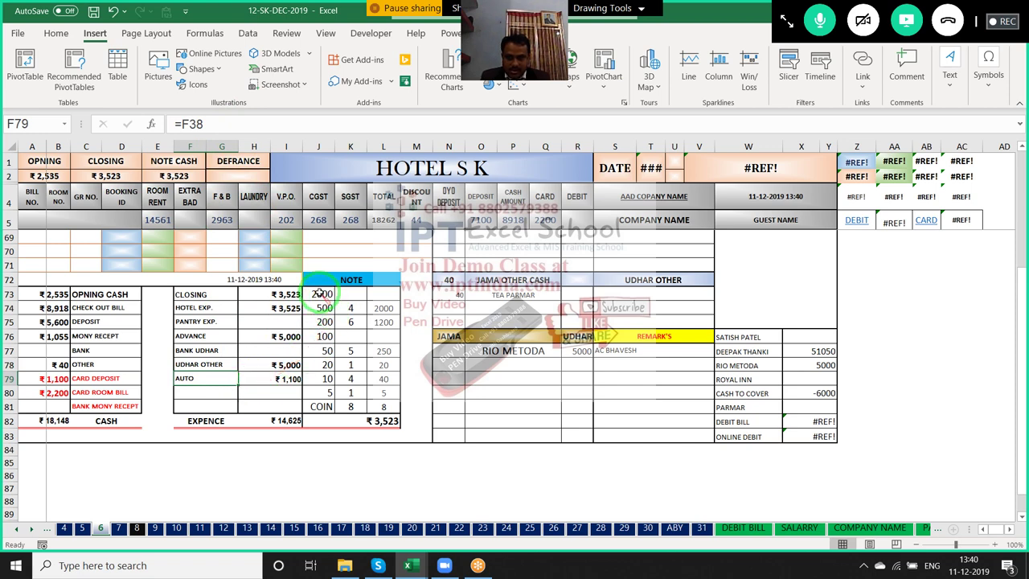
pyautogui.moveTo(319, 293); pyautogui.dragTo(377, 395)
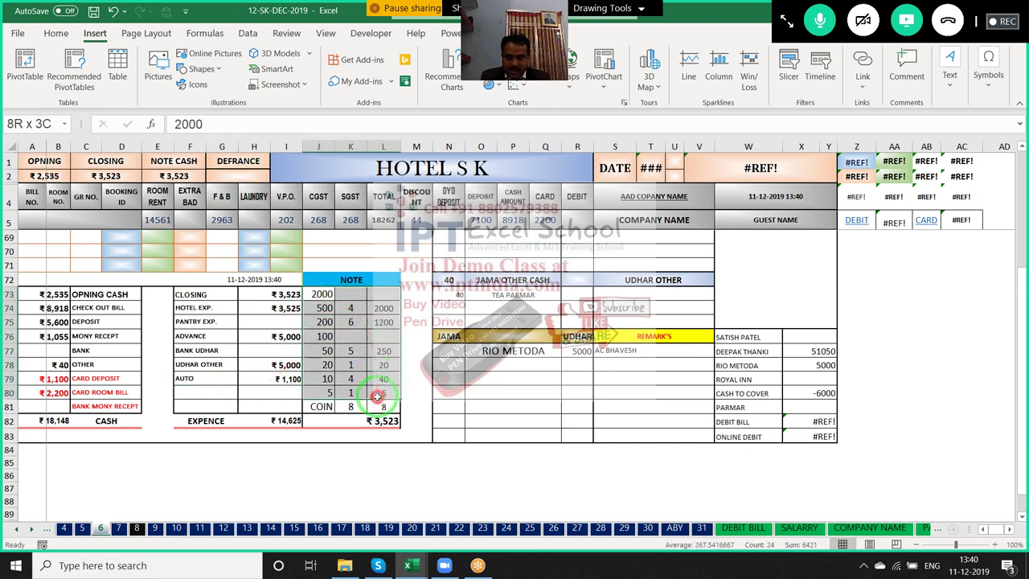
pyautogui.moveTo(377, 395); pyautogui.dragTo(360, 403)
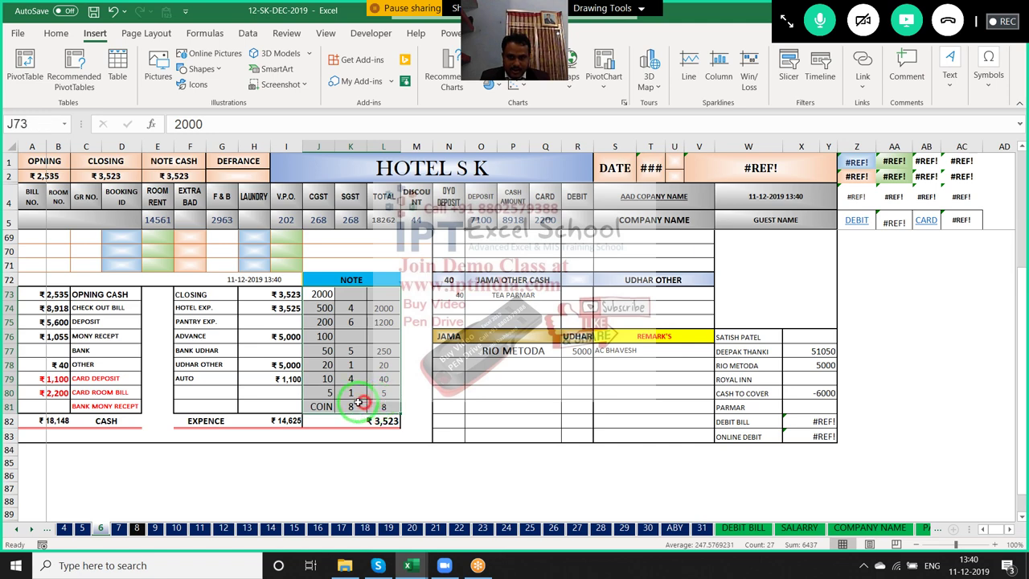
pyautogui.moveTo(320, 294); pyautogui.dragTo(319, 395)
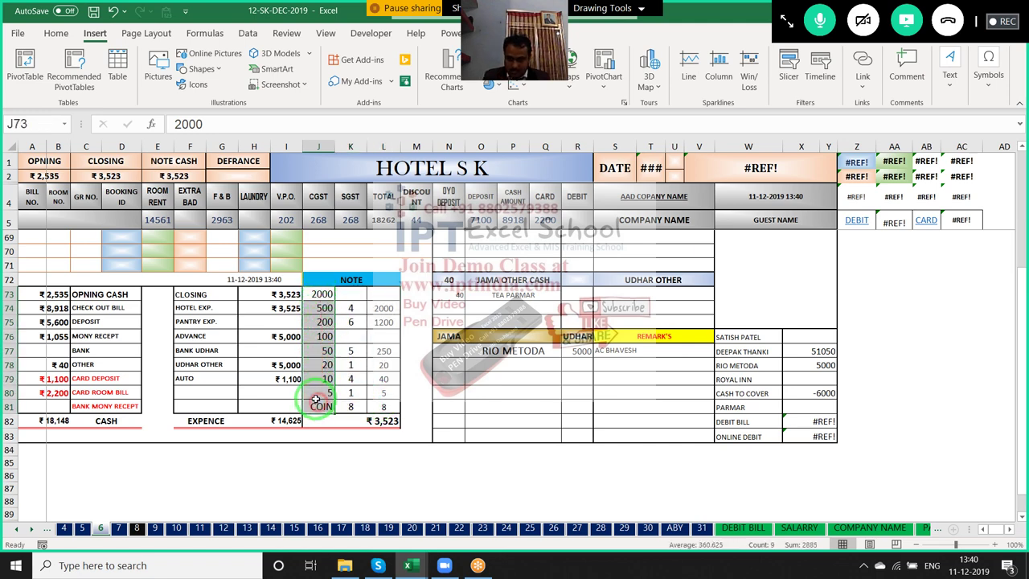
# Copy the note denominations from the hotel workbook's HOTEL S K sheet
pyautogui.hotkey('ctrl', 'c')
pyautogui.hotkey('ctrl', 'Tab')
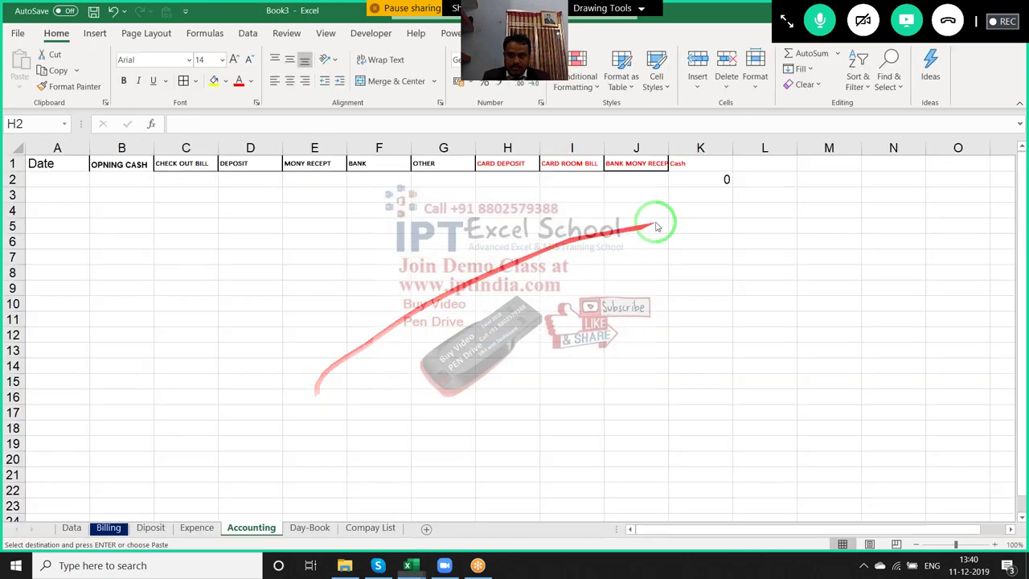
pyautogui.hotkey('ctrl', 'Tab')
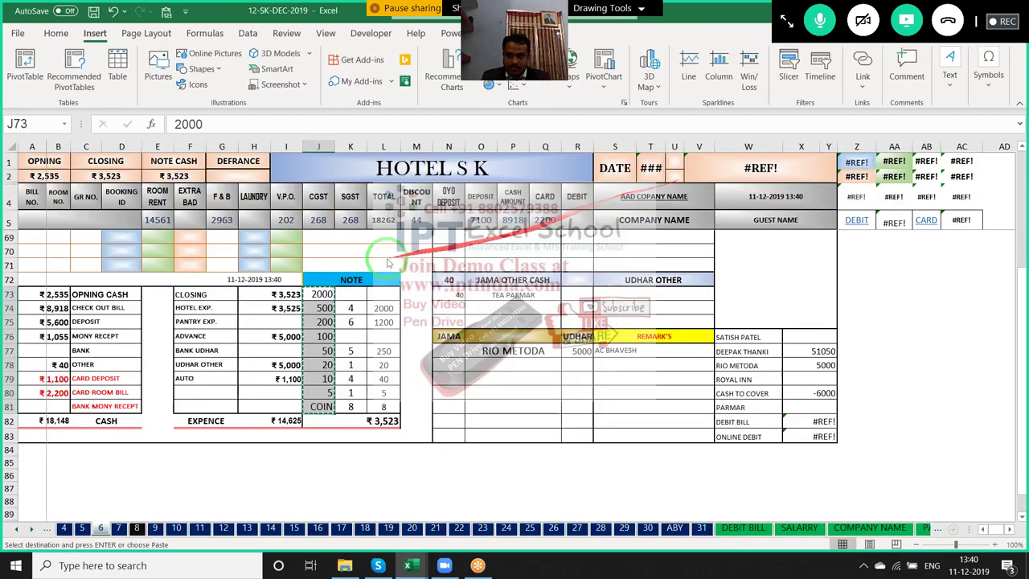
pyautogui.moveTo(145, 358); pyautogui.dragTo(438, 294)
pyautogui.hotkey('ctrl', 'Tab')
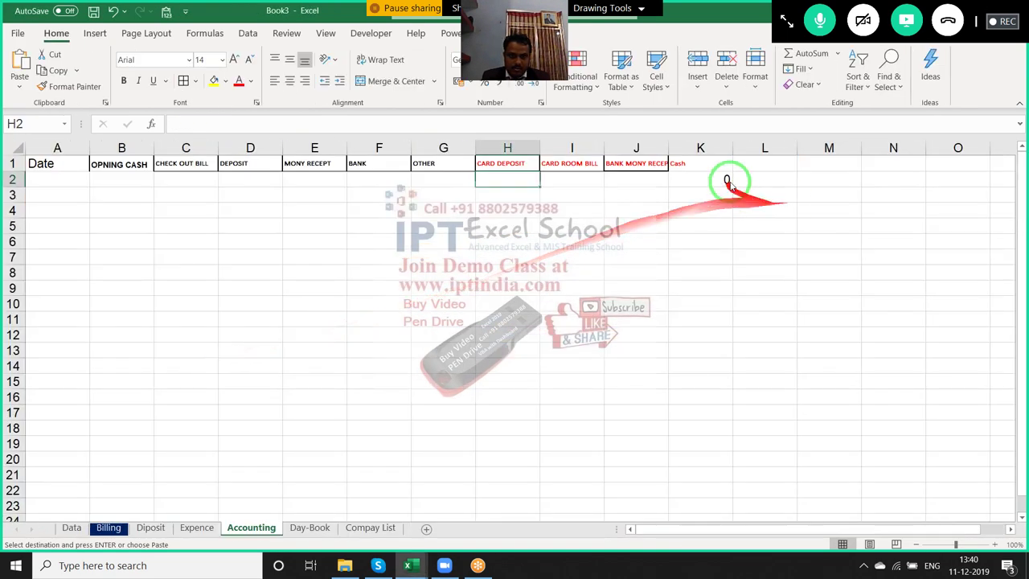
# Paste the denominations transposed across L1:T1 of the Accounting sheet
pyautogui.rightClick(746, 163)
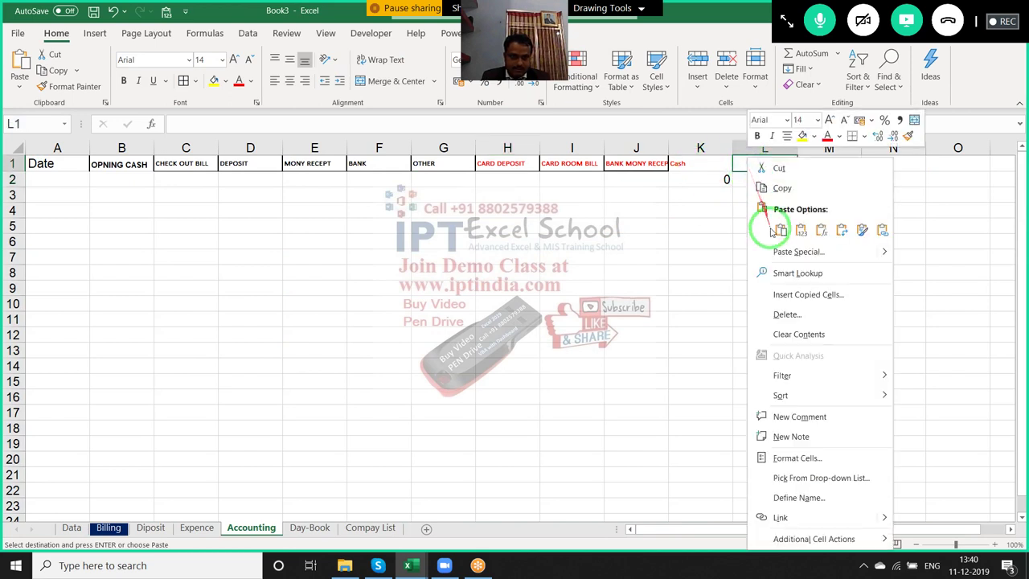
pyautogui.click(747, 246)
pyautogui.moveTo(689, 278); pyautogui.dragTo(760, 323)
pyautogui.click(788, 318)
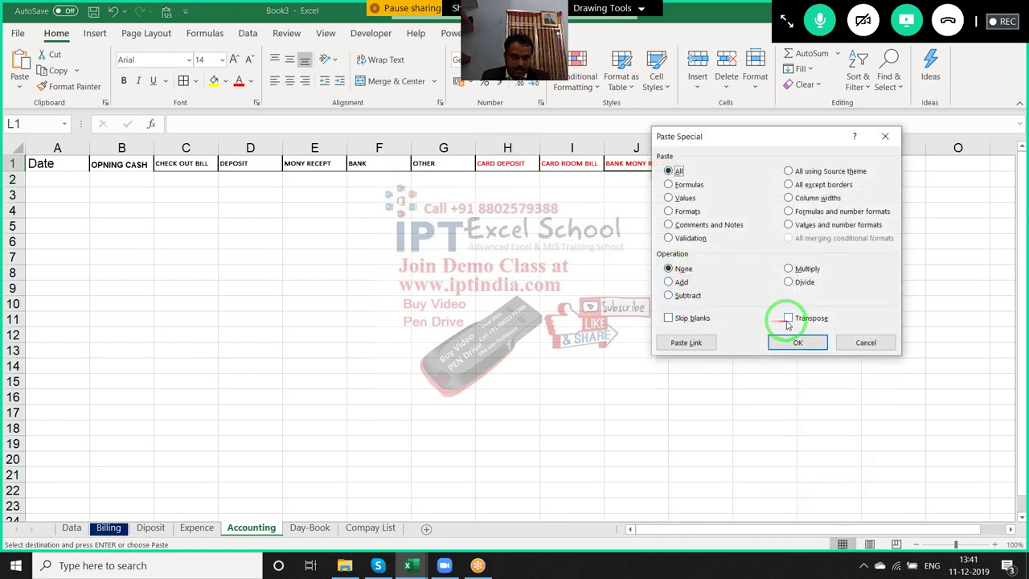
pyautogui.click(797, 343)
pyautogui.click(762, 176)
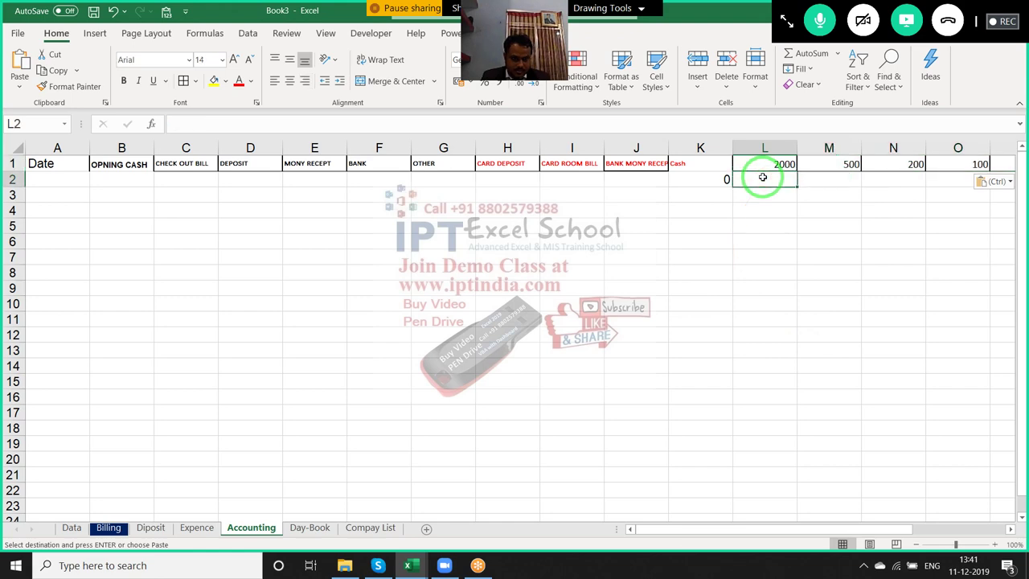
pyautogui.press('Up')
pyautogui.hotkey('ctrl', 'Right')
pyautogui.press('Right')
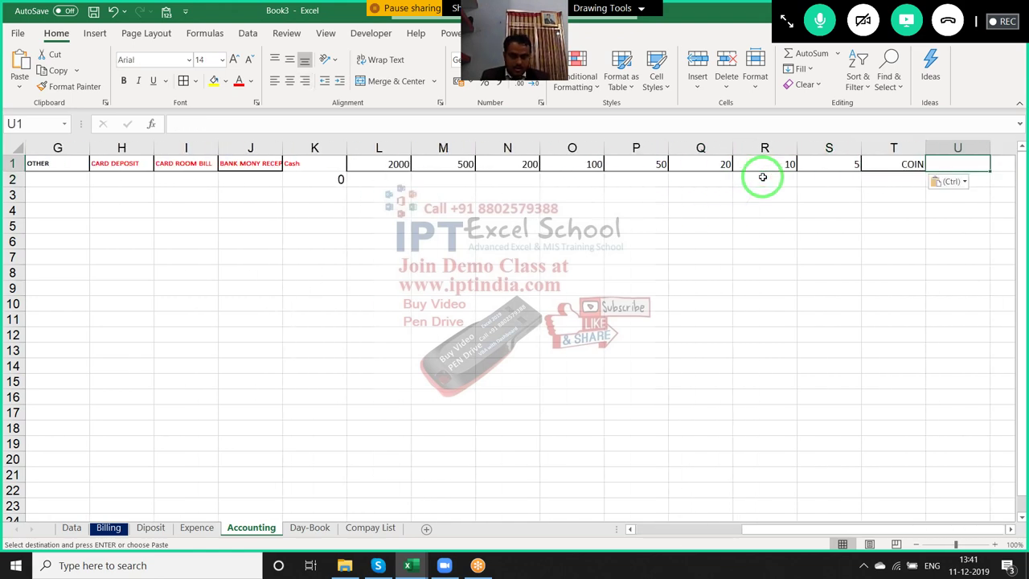
pyautogui.hotkey('alt', 'Tab')
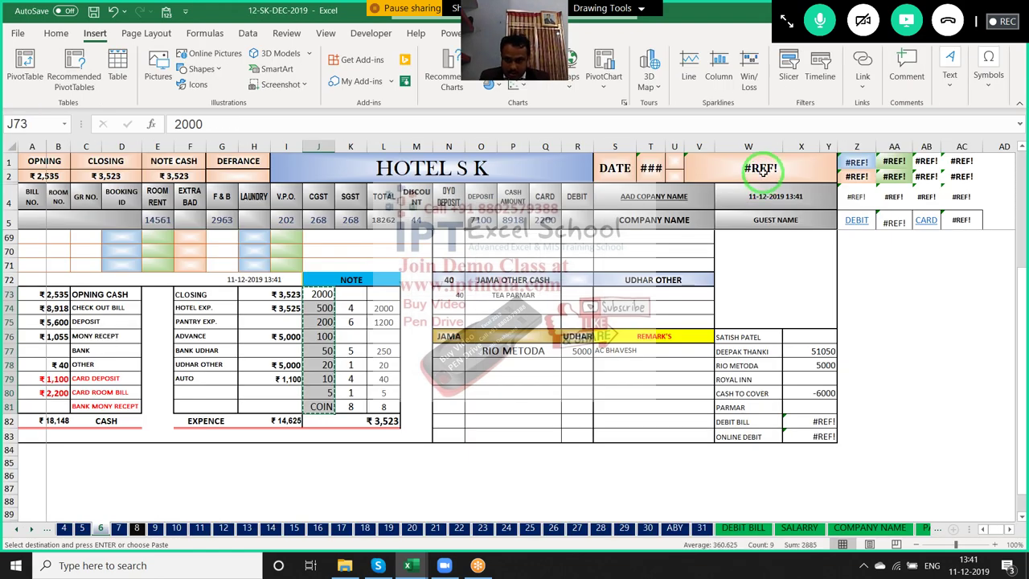
pyautogui.hotkey('alt', 'Tab')
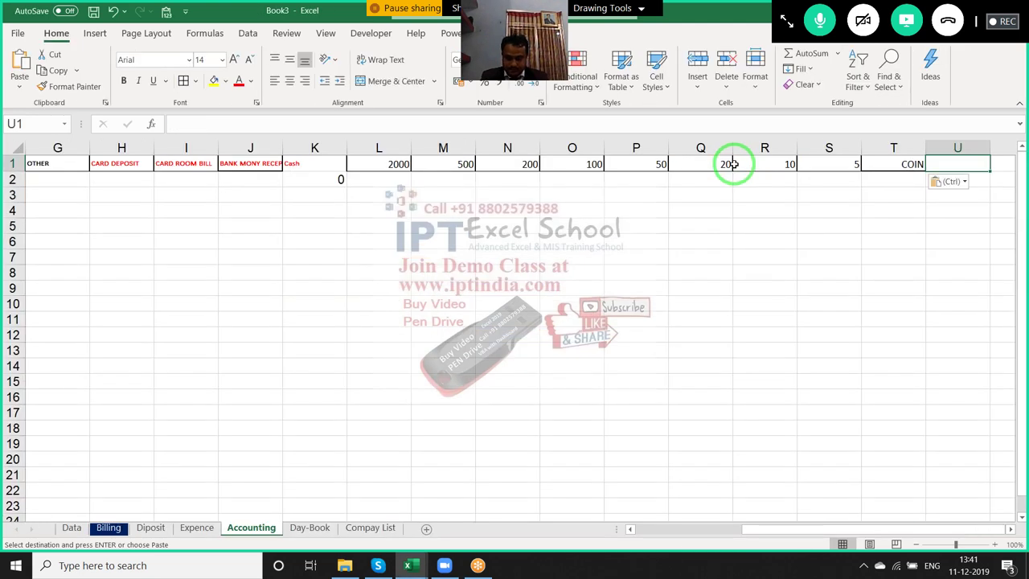
# Type the 'Total' heading in U1 and check the hotel workbook's J82 note-total formula
pyautogui.write('Total')
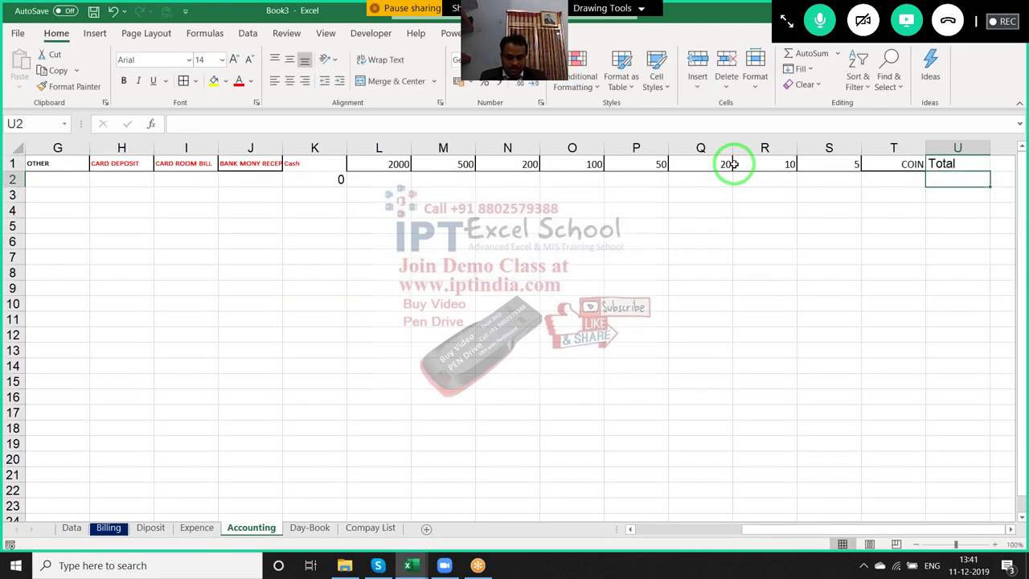
pyautogui.write('=')
pyautogui.press('Escape')
pyautogui.hotkey('alt', 'Tab')
pyautogui.click(382, 420)
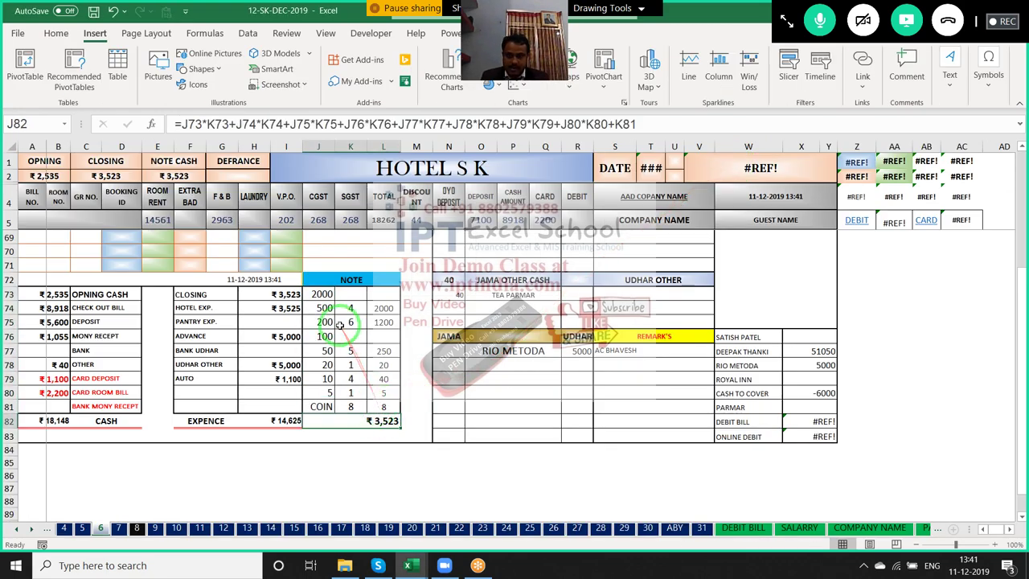
pyautogui.hotkey('alt', 'Tab')
pyautogui.moveTo(338, 326)
pyautogui.mouseDown()
pyautogui.moveTo(848, 188)
pyautogui.moveTo(592, 189)
pyautogui.mouseUp()
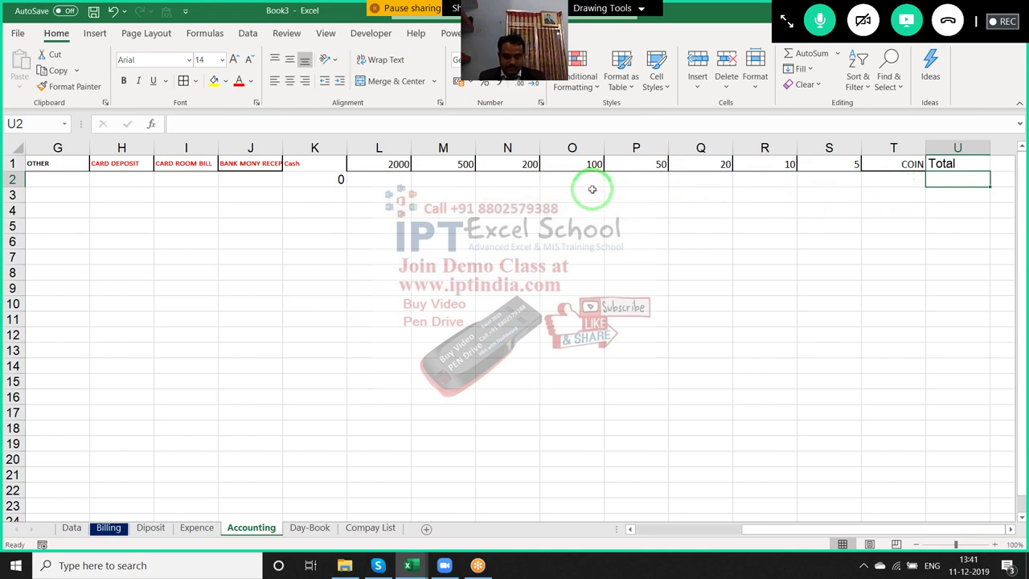
pyautogui.write('=')
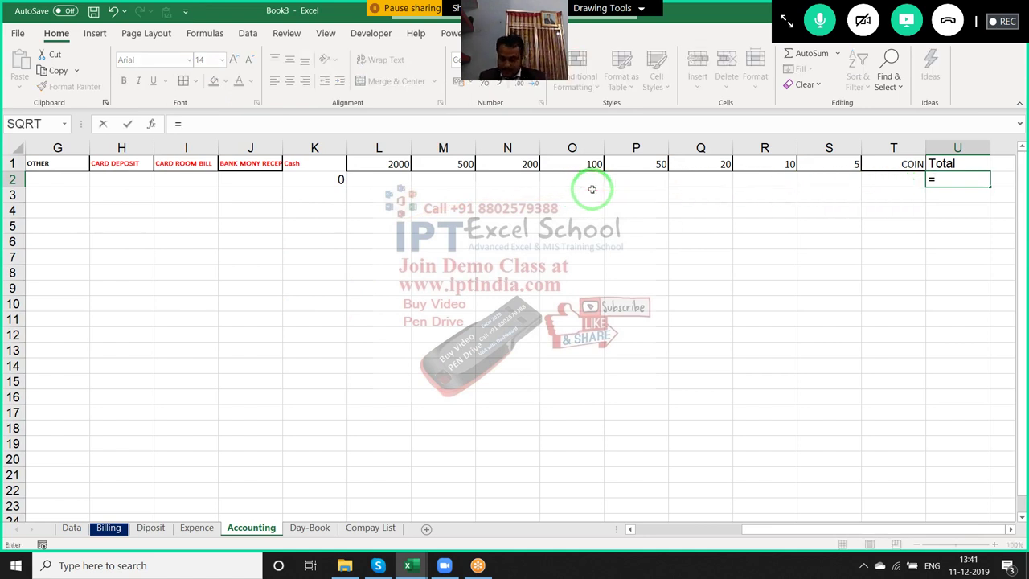
pyautogui.write('sum')
pyautogui.press('Escape')
pyautogui.press('Escape')
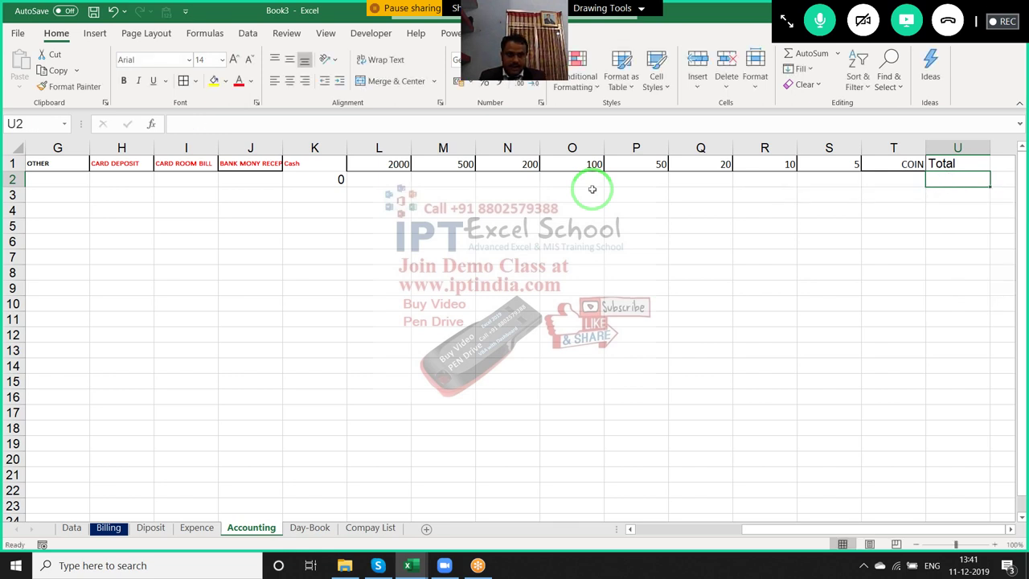
pyautogui.press('Up')
pyautogui.press('Left')
pyautogui.moveTo(383, 360)
pyautogui.mouseDown()
pyautogui.moveTo(748, 290)
pyautogui.moveTo(886, 179)
pyautogui.mouseUp()
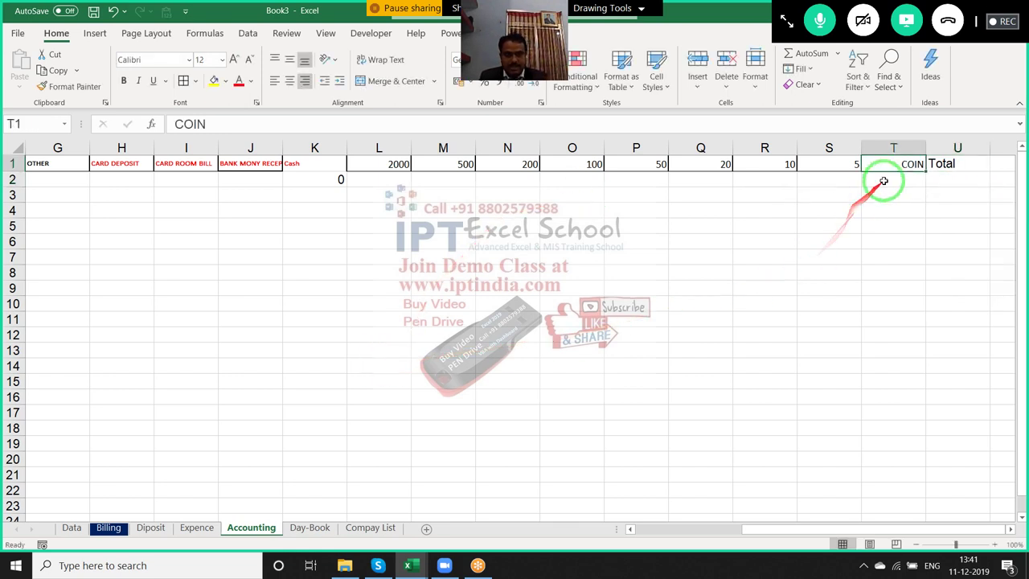
# Enter =SUMPRODUCT(L1:S1,L2:S2) in U2 to multiply denominations by row-2 counts
pyautogui.click(940, 177)
pyautogui.write('=sum')
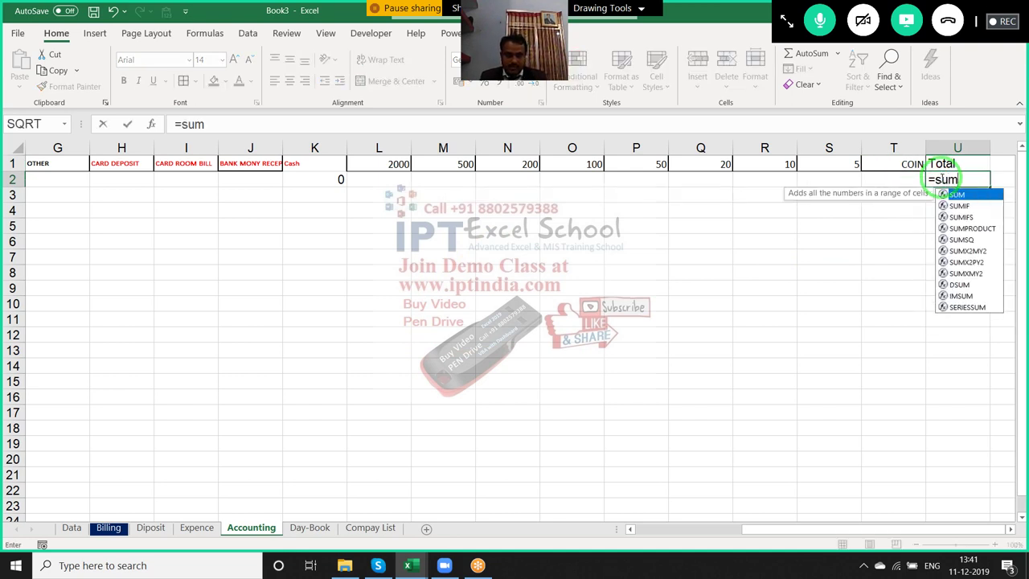
pyautogui.press('Tab')
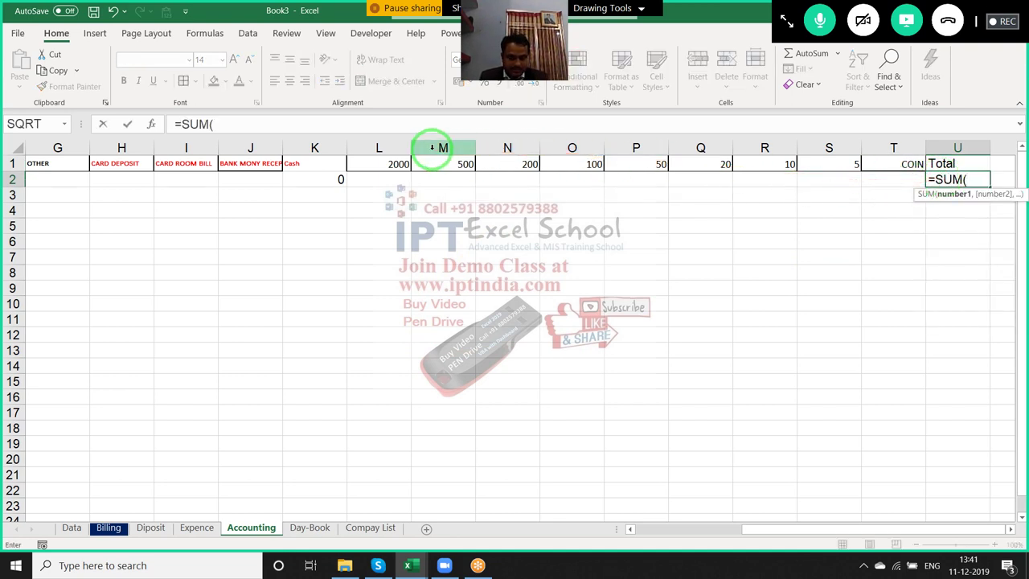
pyautogui.press('BackSpace')
pyautogui.press('Down')
pyautogui.press('Down')
pyautogui.press('Tab')
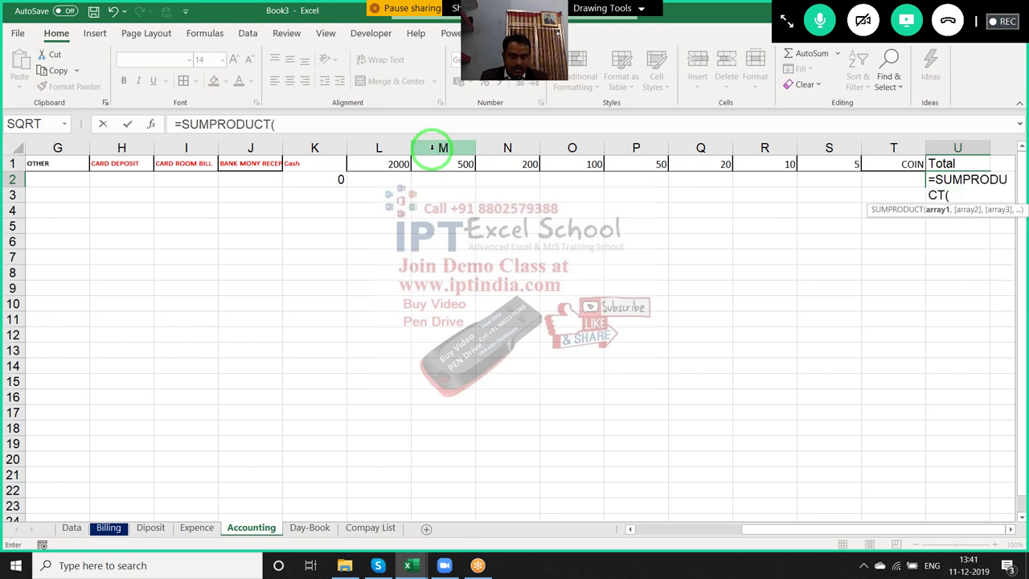
pyautogui.moveTo(382, 164); pyautogui.dragTo(826, 153)
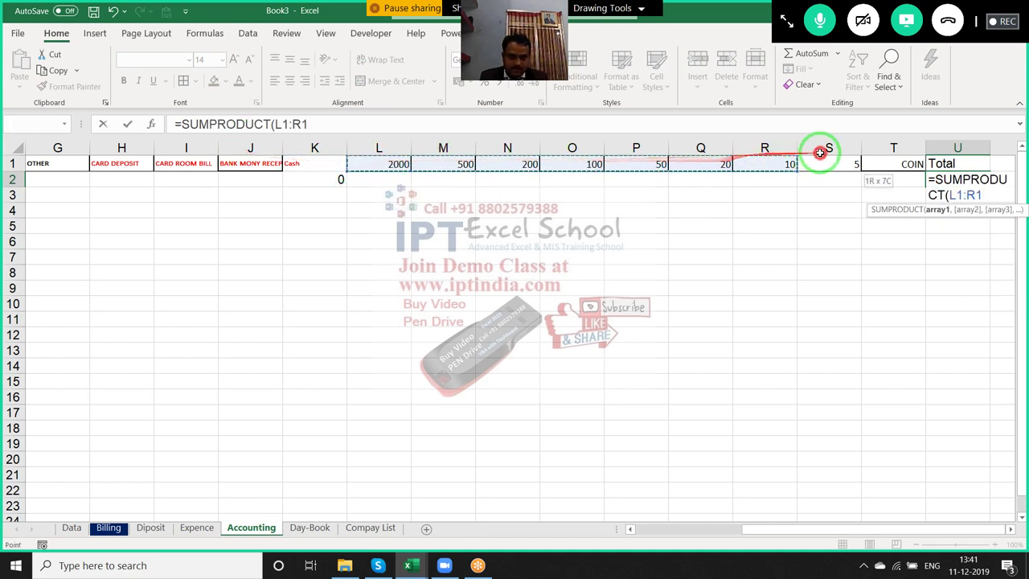
pyautogui.write(',')
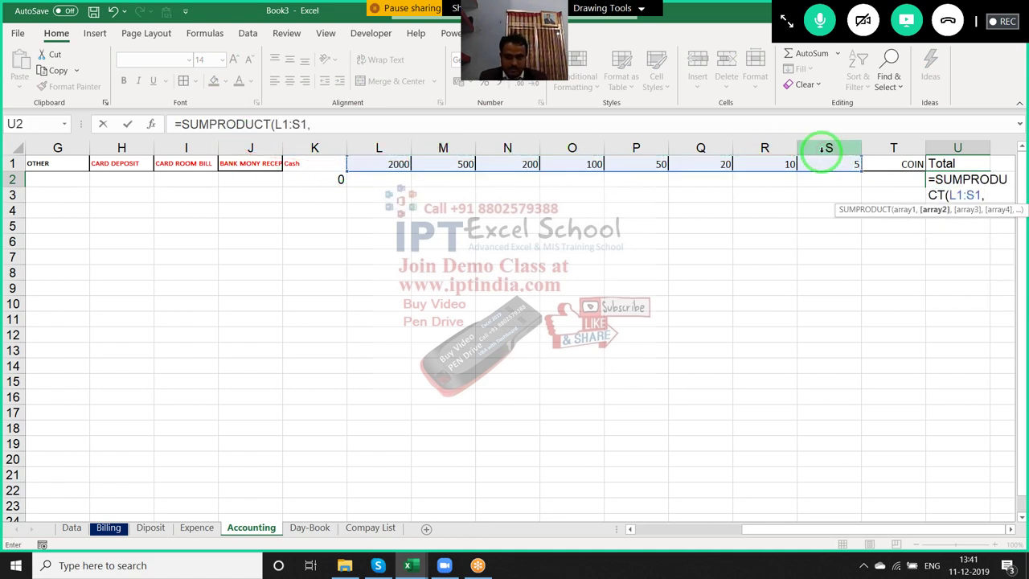
pyautogui.moveTo(383, 180); pyautogui.dragTo(836, 179)
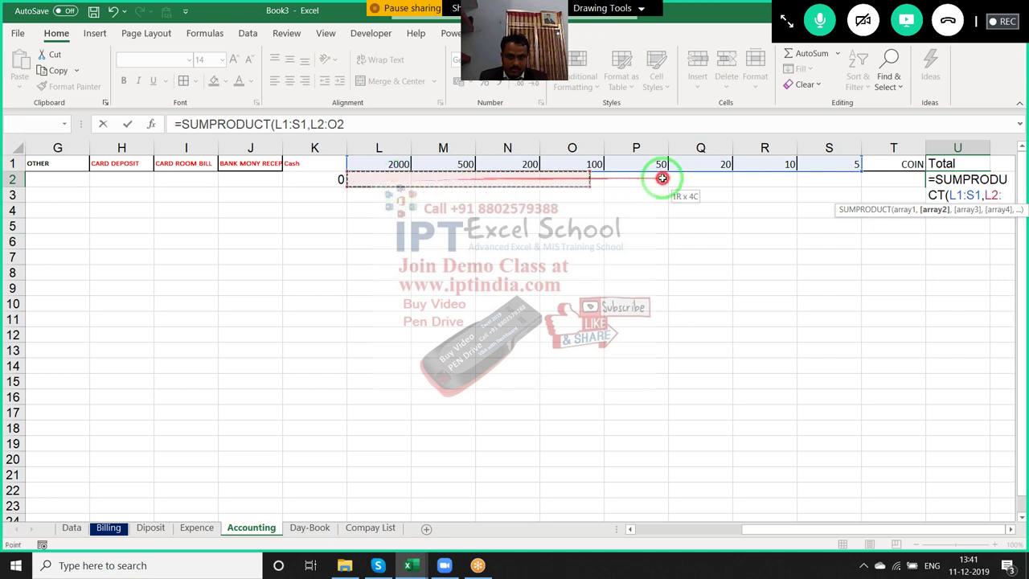
pyautogui.press('Return')
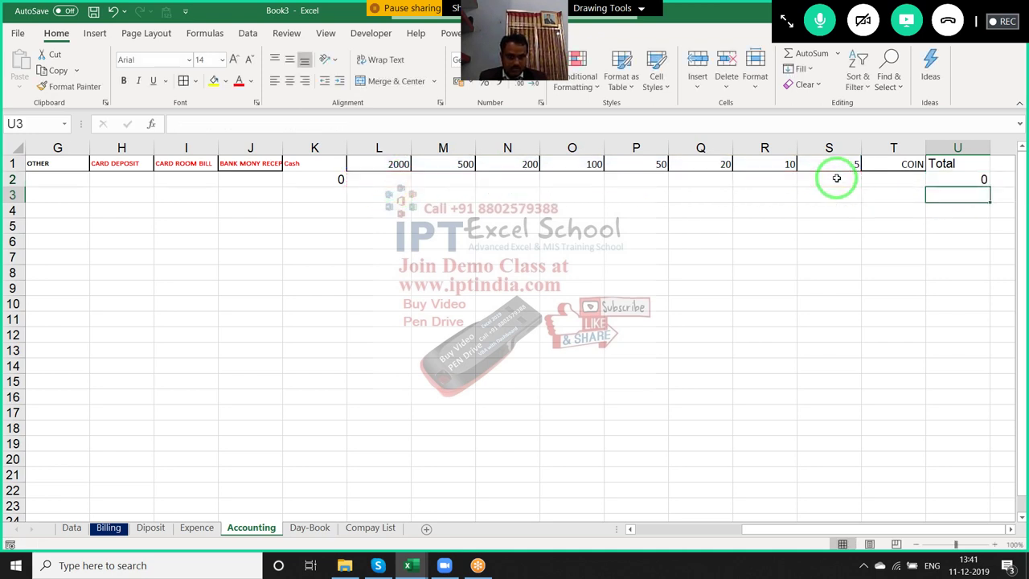
# Lock the denominations as $L$1:$S$1 and add the coin count T2 to the total
pyautogui.press('Up')
pyautogui.click(288, 127)
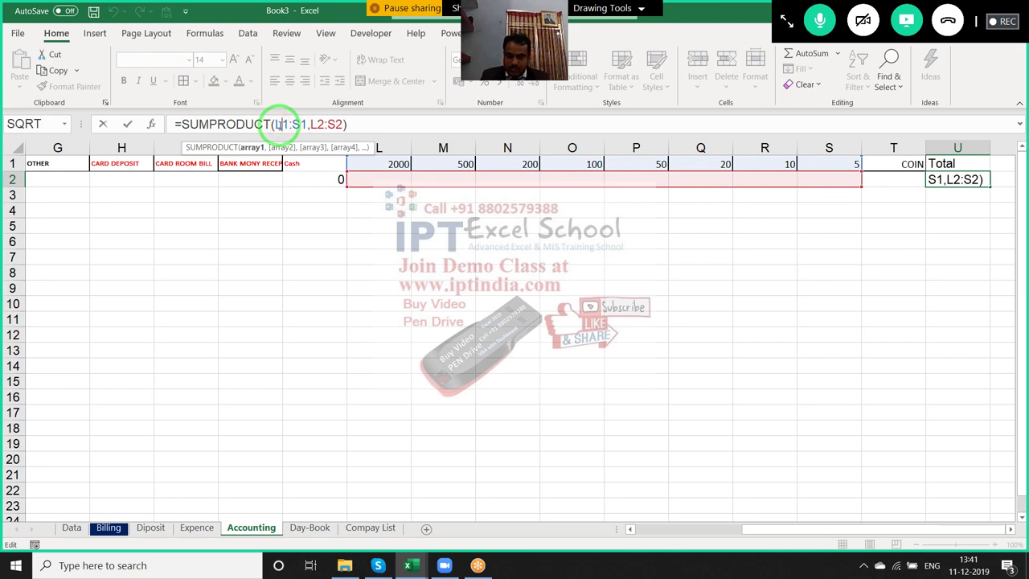
pyautogui.press('F4')
pyautogui.press('F4')
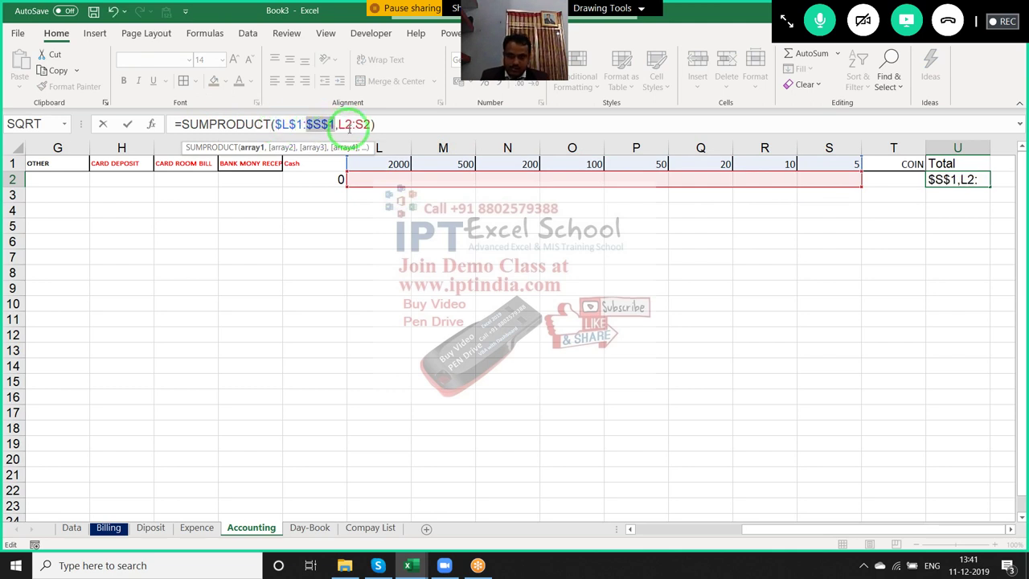
pyautogui.press('Return')
pyautogui.press('Up')
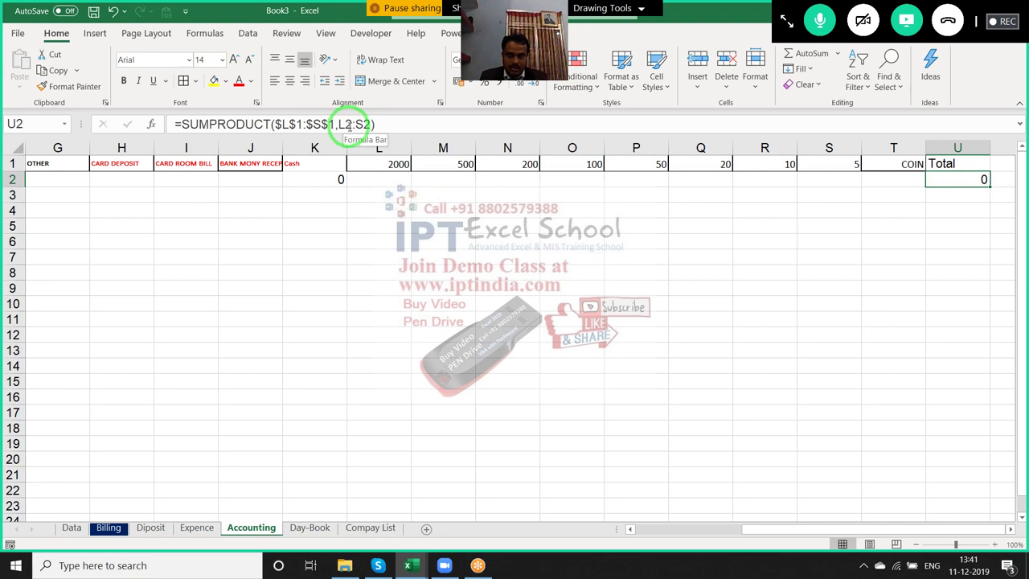
pyautogui.click(393, 127)
pyautogui.write('+')
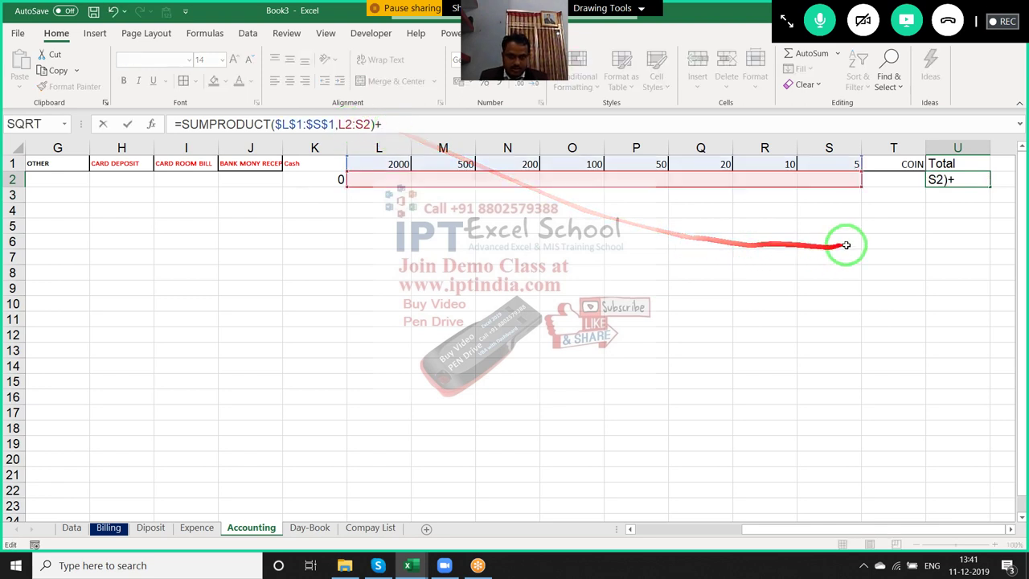
pyautogui.click(881, 178)
pyautogui.press('Return')
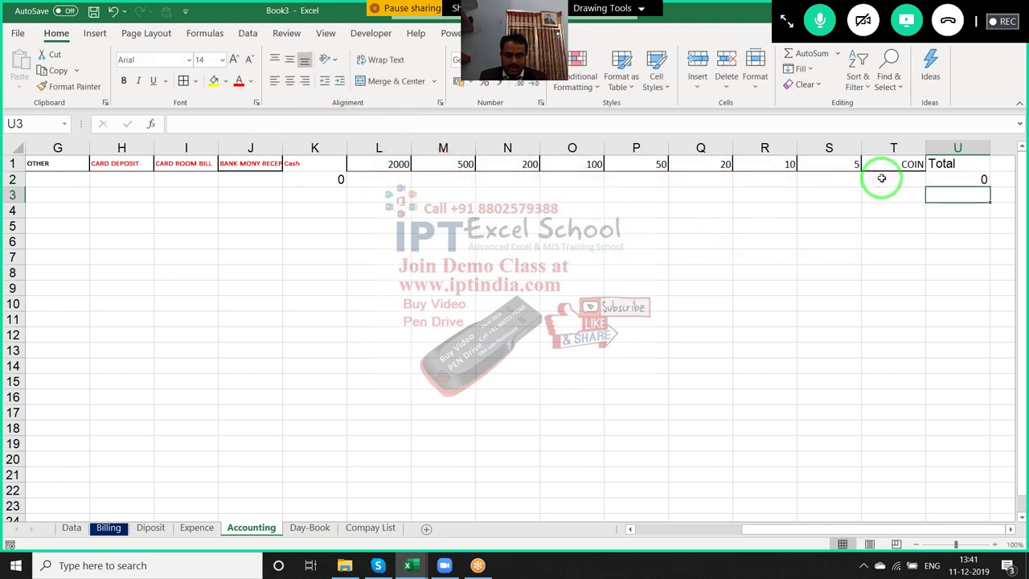
# Enter a test count of 2 in L2 to check the Total formula
pyautogui.click(383, 177)
pyautogui.write('2')
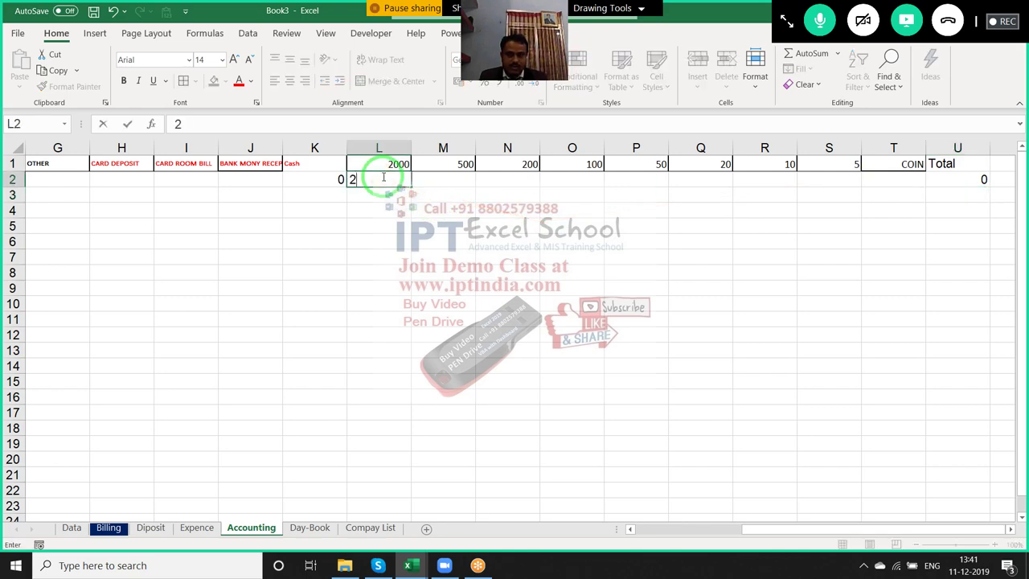
pyautogui.press('Tab')
pyautogui.click(383, 177)
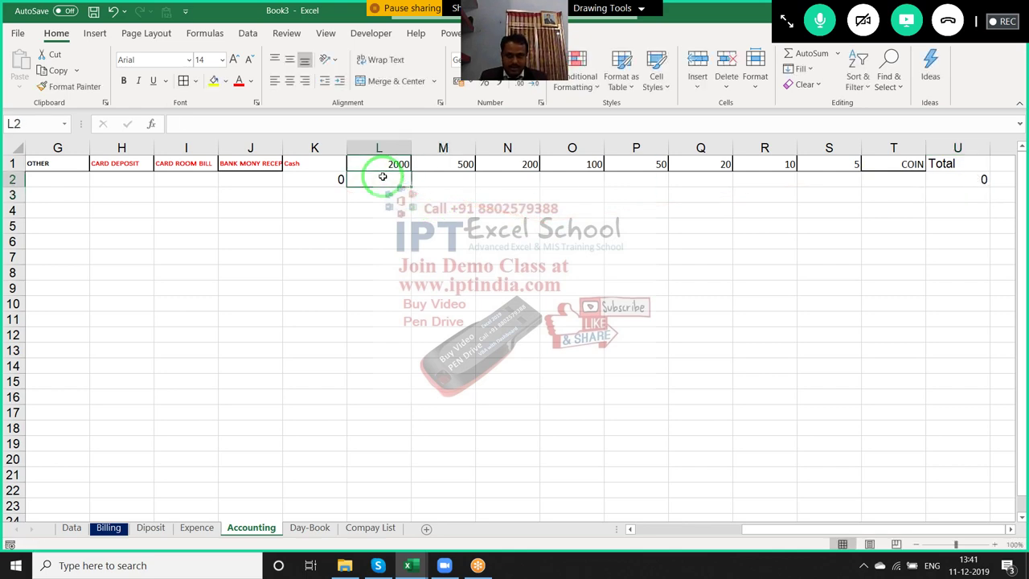
pyautogui.hotkey('alt', 'Tab')
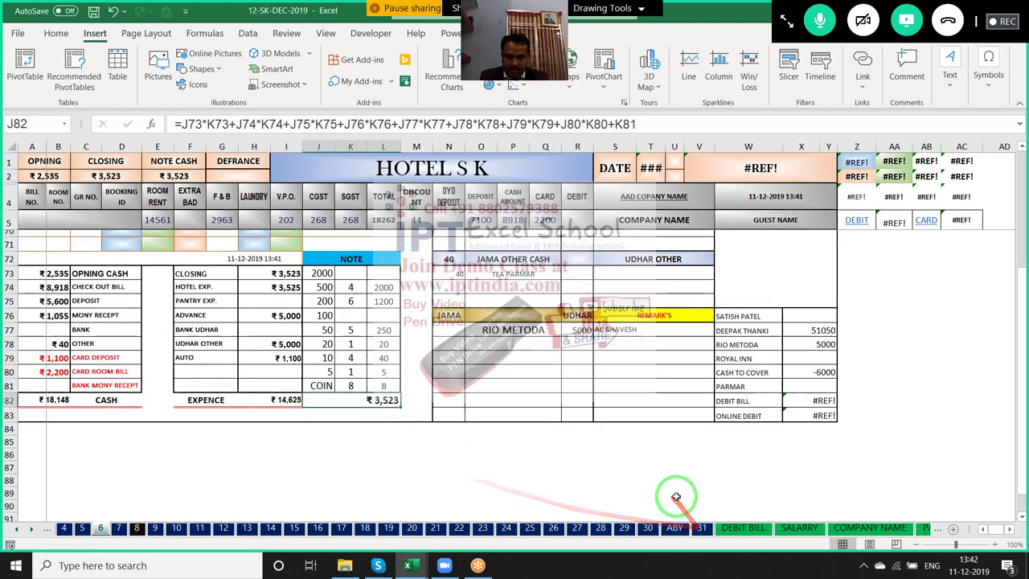
pyautogui.scroll(1, 676, 496)
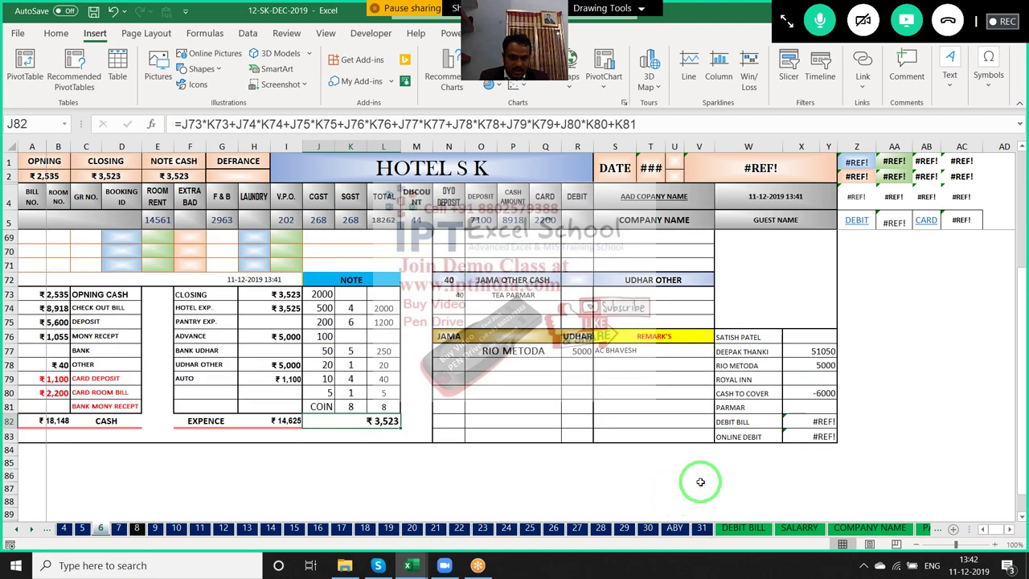
pyautogui.moveTo(676, 496)
pyautogui.mouseDown()
pyautogui.moveTo(748, 339)
pyautogui.moveTo(764, 432)
pyautogui.mouseUp()
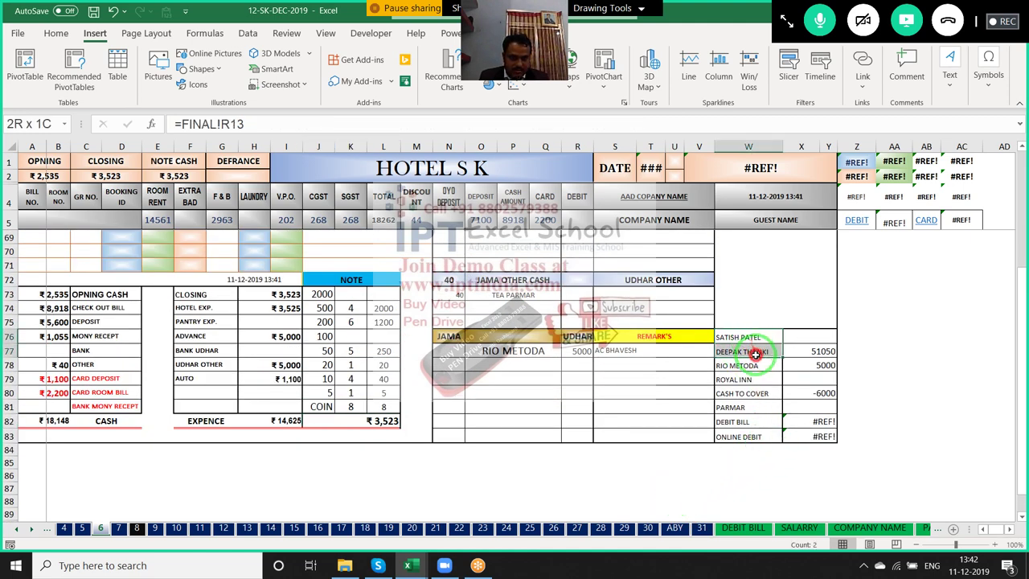
pyautogui.click(801, 364)
pyautogui.click(802, 347)
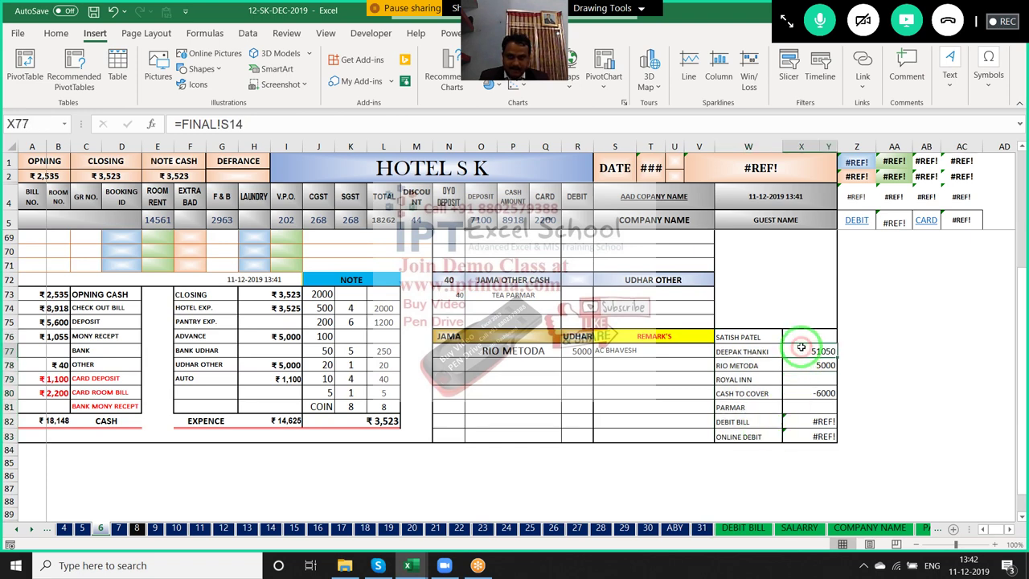
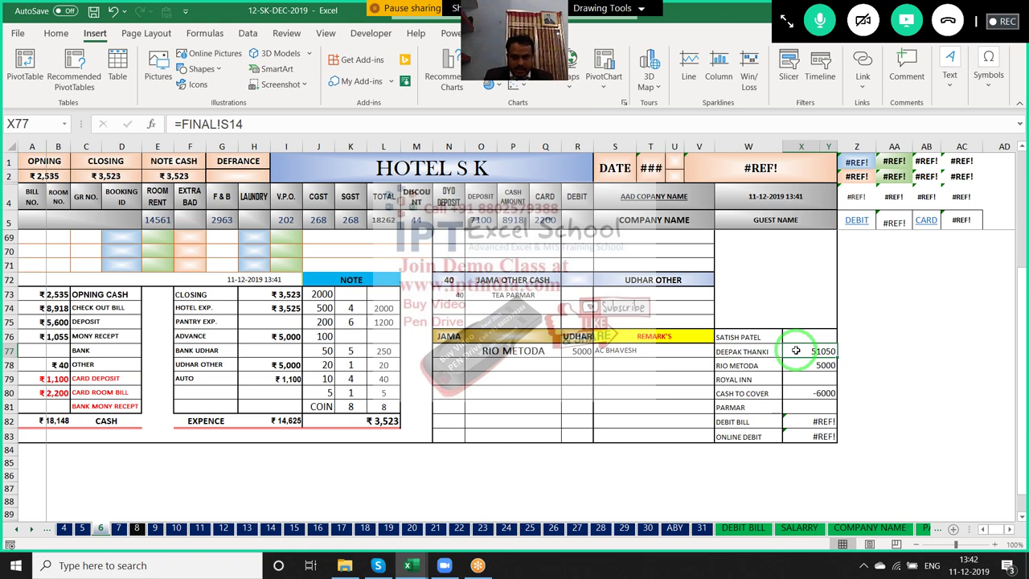
# Review the cash note counts around S78 in 12-SK-DEC-2019, then switch to the Book3 workbook
pyautogui.click(624, 408)
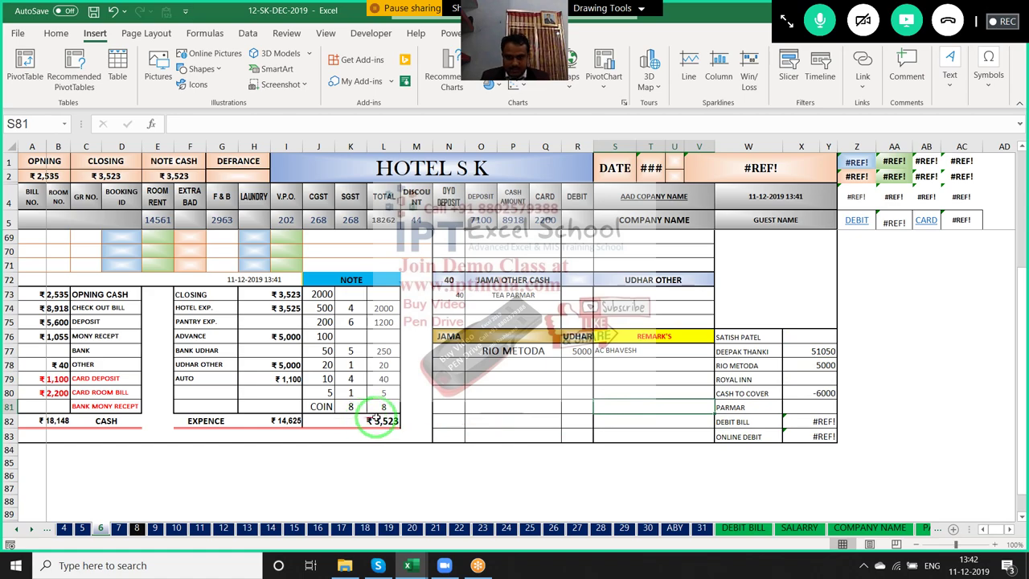
pyautogui.click(665, 367)
pyautogui.scroll(6, 666, 366)
pyautogui.scroll(8, 666, 366)
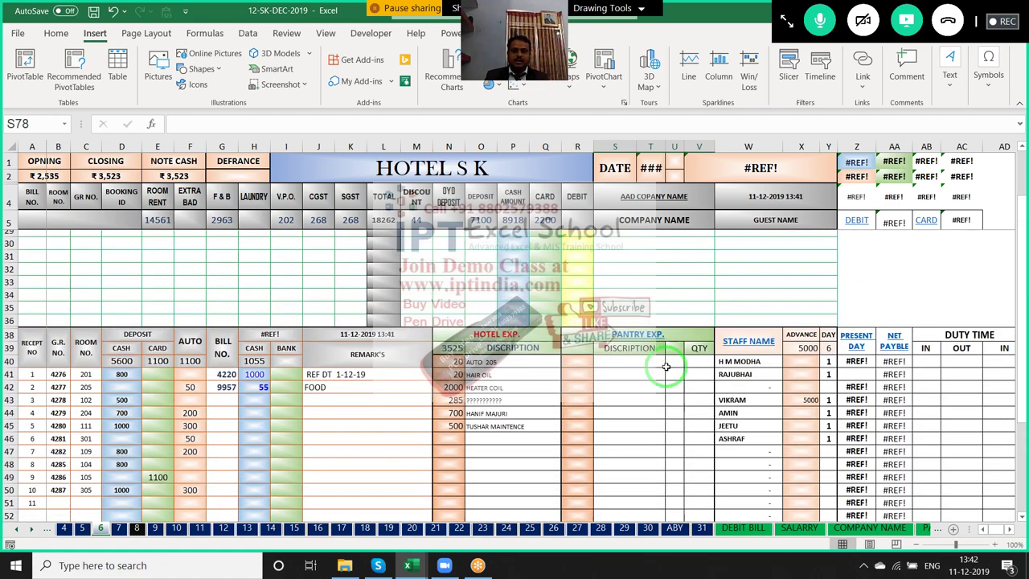
pyautogui.scroll(7, 671, 363)
pyautogui.scroll(-6, 668, 361)
pyautogui.scroll(-5, 650, 367)
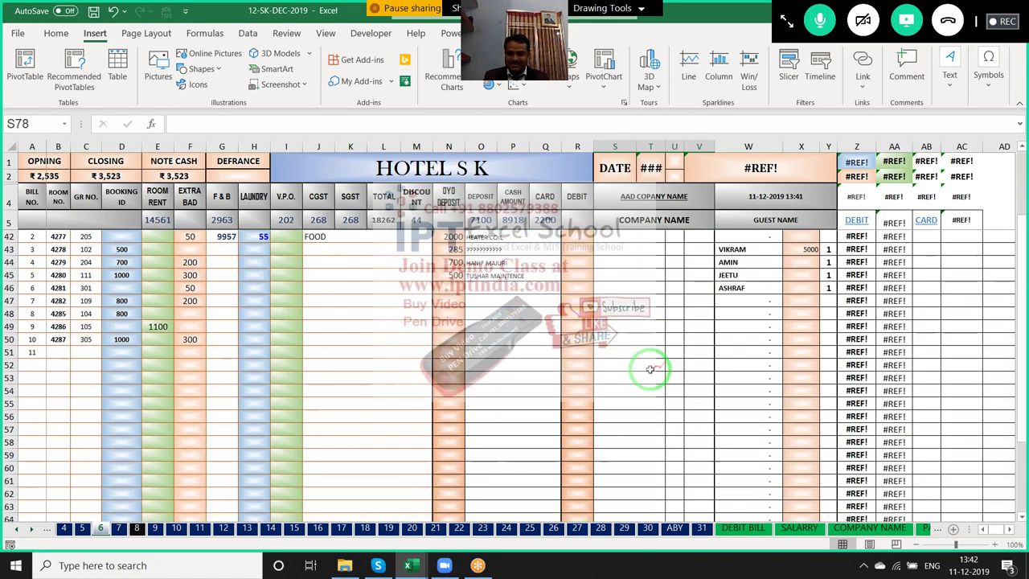
pyautogui.scroll(5, 643, 374)
pyautogui.scroll(4, 644, 374)
pyautogui.scroll(2, 644, 373)
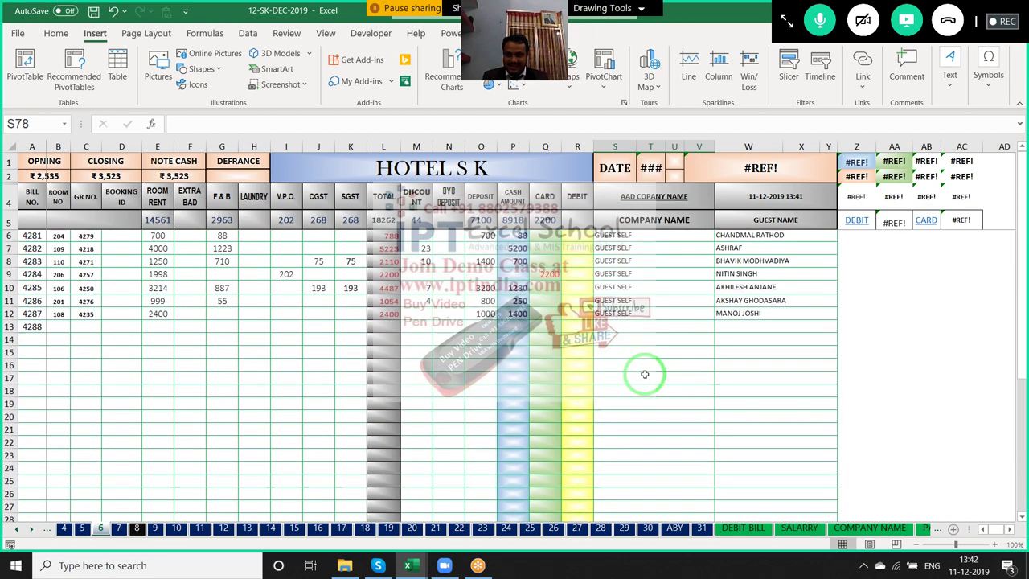
pyautogui.hotkey('ctrl', 'Tab')
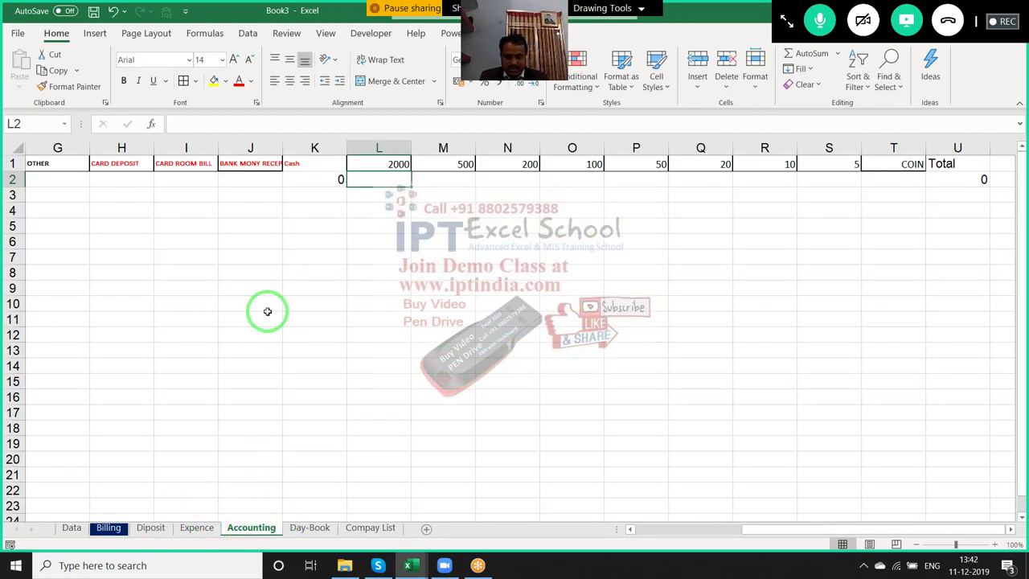
# Set OPNING CASH in B3 to the Total from U2 with =U2
pyautogui.hotkey('ctrl', 'Left')
pyautogui.hotkey('ctrl', 'Left')
pyautogui.press('Right')
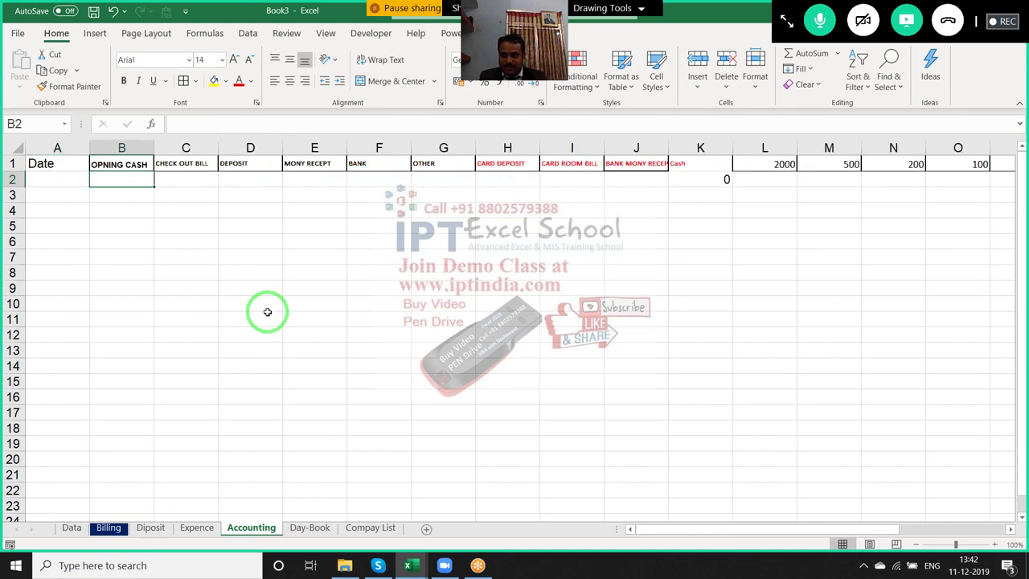
pyautogui.press('Up')
pyautogui.press('Down')
pyautogui.press('Down')
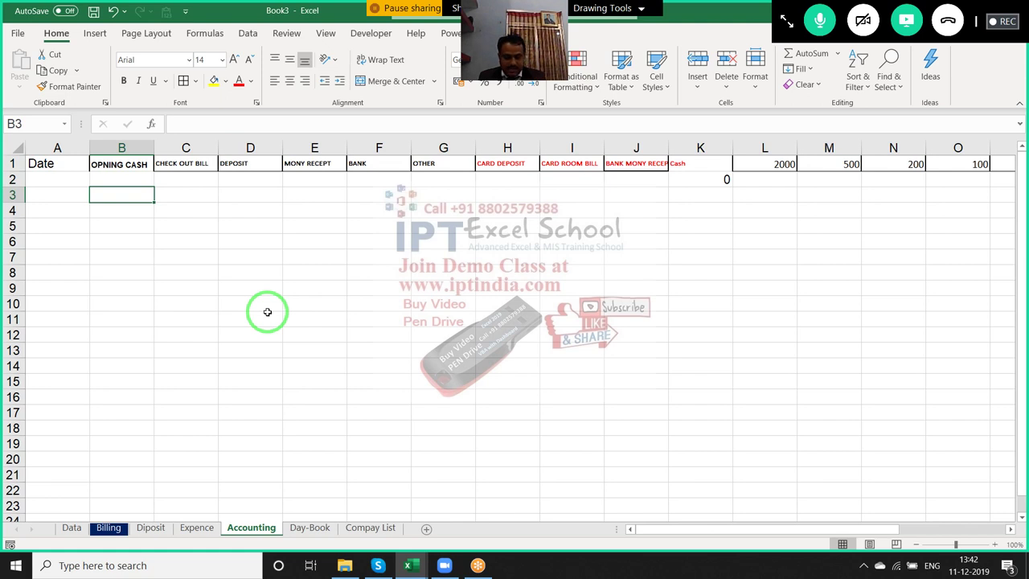
pyautogui.write('=')
pyautogui.press('Right')
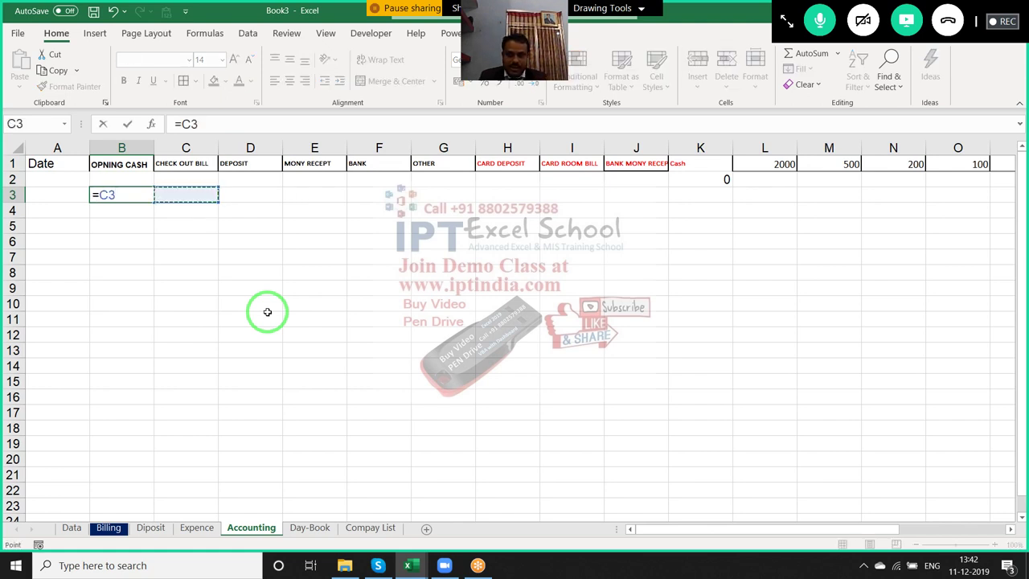
pyautogui.press('Right')
pyautogui.press('Right')
pyautogui.press('Right')
pyautogui.press('Right')
pyautogui.press('Right')
pyautogui.press('Right')
pyautogui.press('Left')
pyautogui.press('Left')
pyautogui.press('Left')
pyautogui.press('Left')
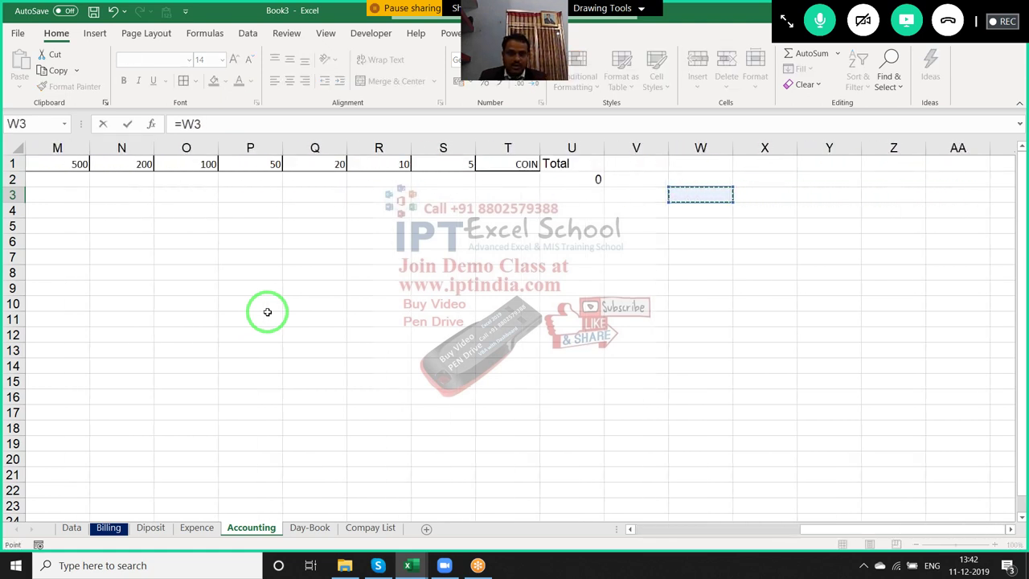
pyautogui.press('Left')
pyautogui.press('Left')
pyautogui.press('Up')
pyautogui.press('Return')
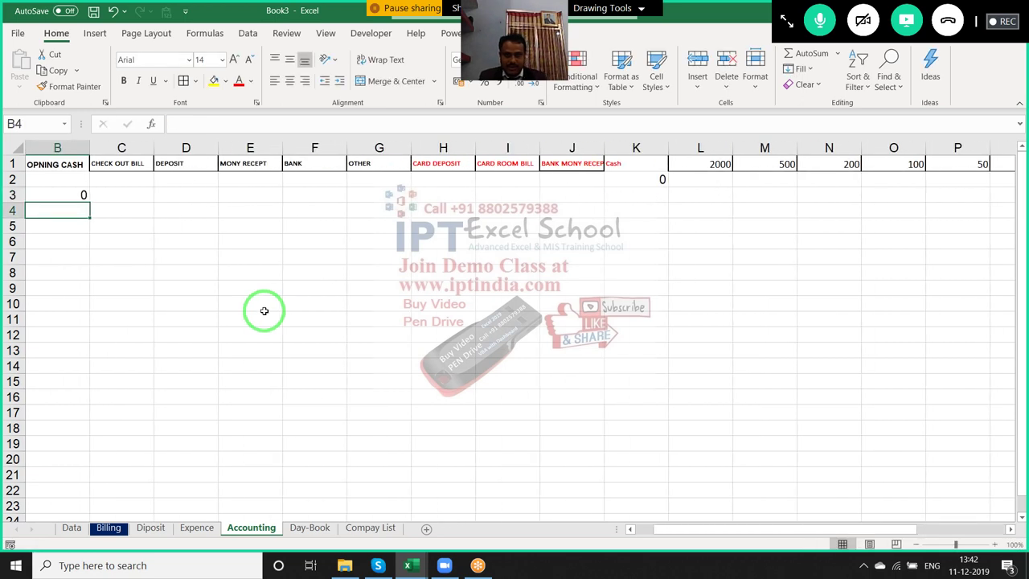
# Fill the Cash =SUM formula from K2 down into K3
pyautogui.press('Up')
pyautogui.press('Left')
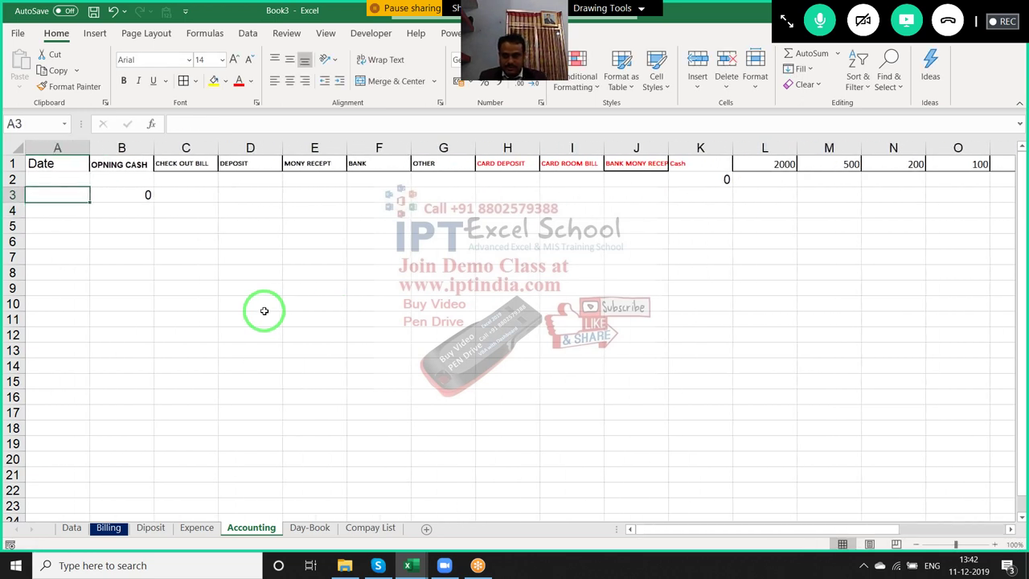
pyautogui.press('Right')
pyautogui.press('Right')
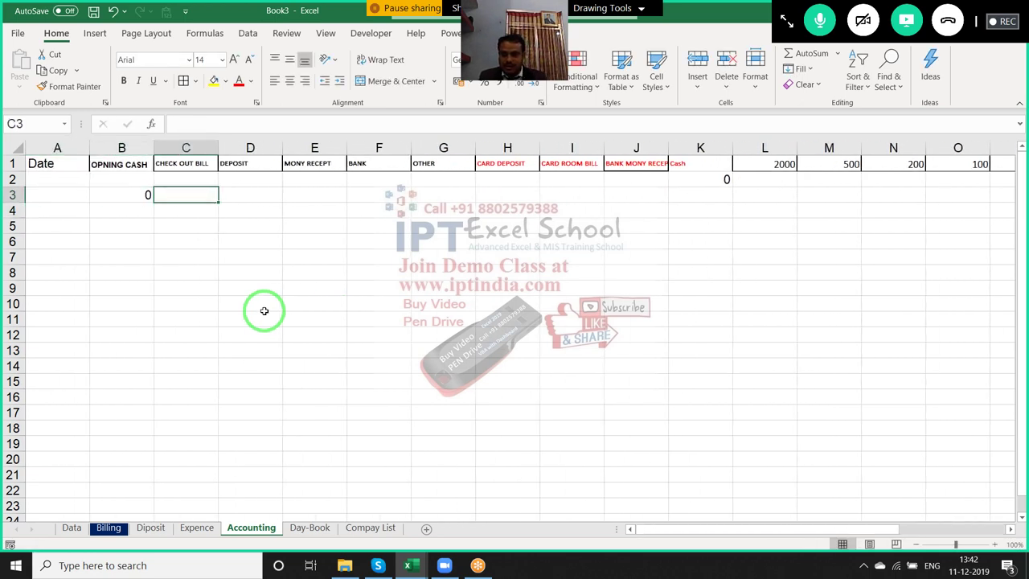
pyautogui.press('Right')
pyautogui.press('Right')
pyautogui.press('Right')
pyautogui.press('Right')
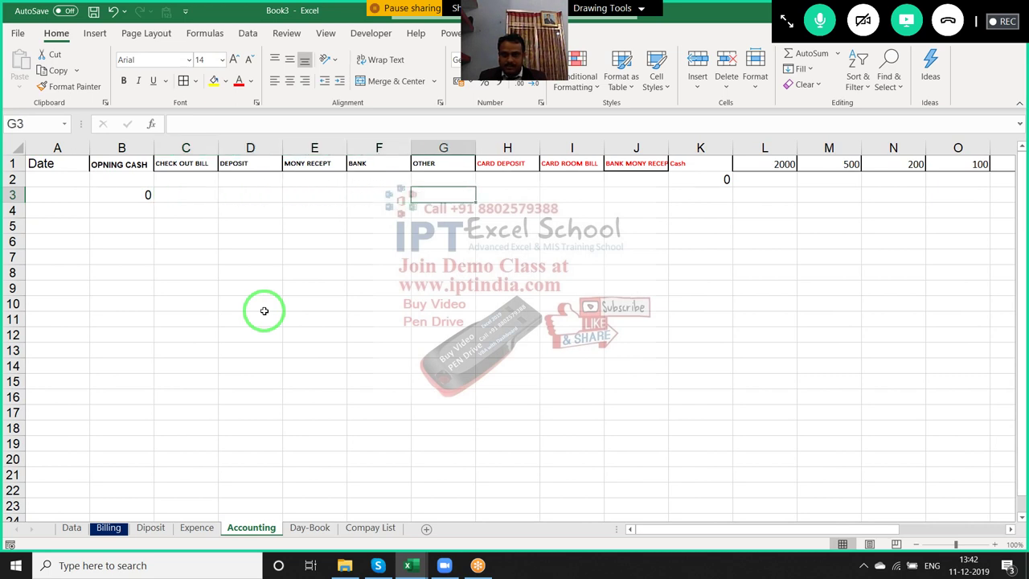
pyautogui.press('Right')
pyautogui.press('Right')
pyautogui.press('Right')
pyautogui.press('Right')
pyautogui.press('Up')
pyautogui.hotkey('shift', 'Down')
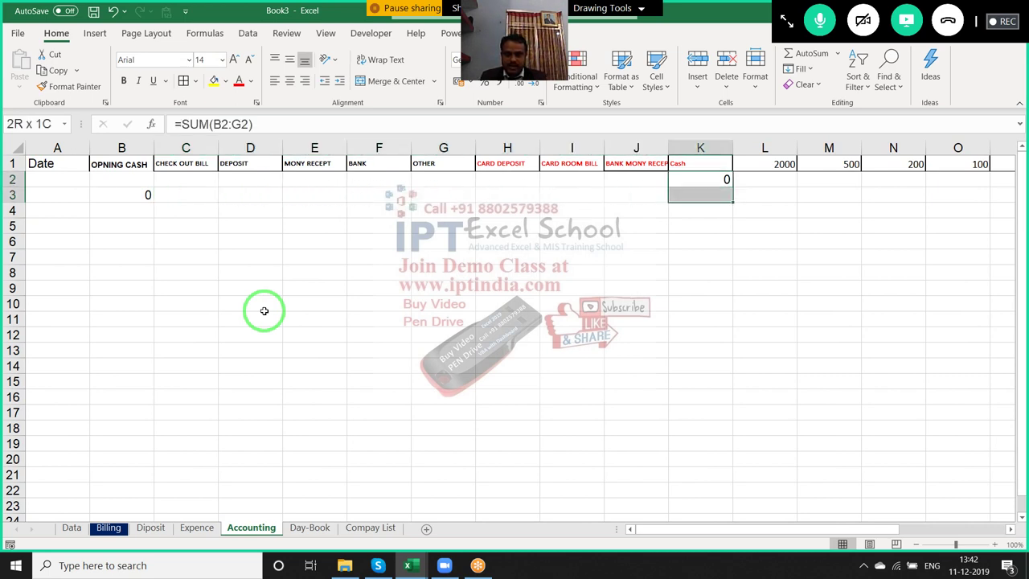
pyautogui.press('Down')
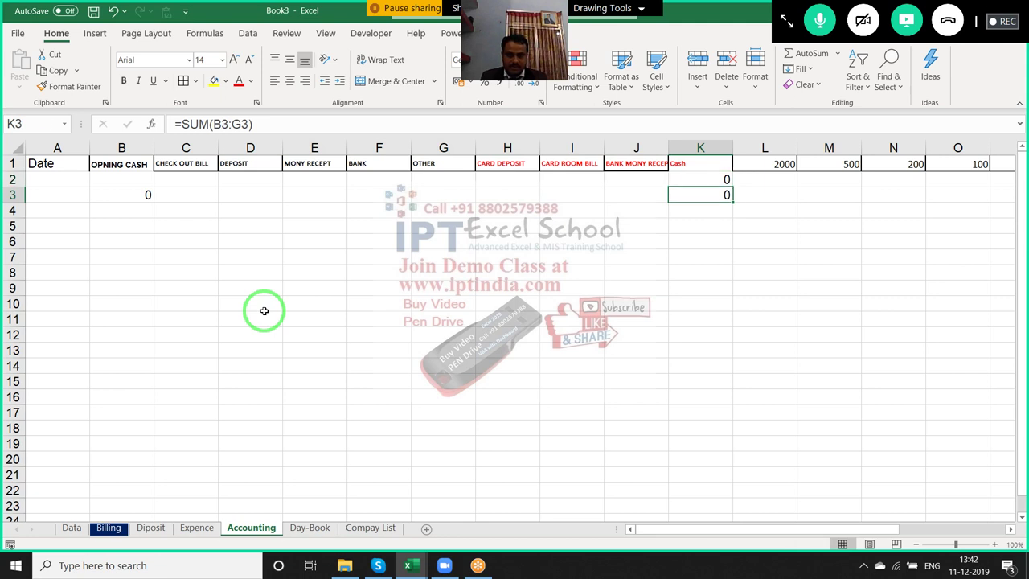
pyautogui.hotkey('shift', 'Up')
pyautogui.press('Up')
pyautogui.moveTo(248, 313); pyautogui.dragTo(109, 315)
pyautogui.moveTo(97, 342); pyautogui.dragTo(66, 372)
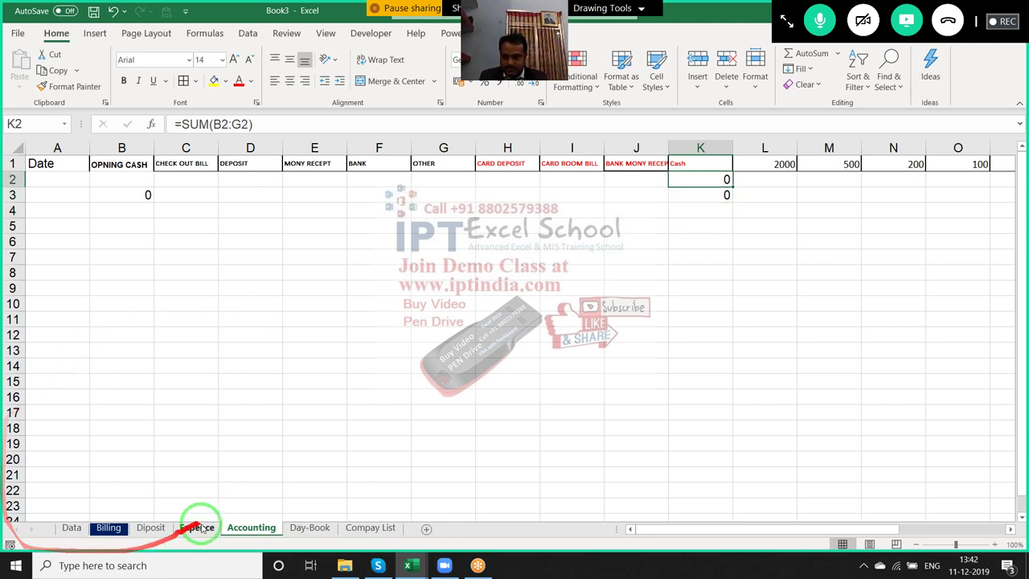
# Look over the Day-Book and Billing sheets
pyautogui.click(298, 527)
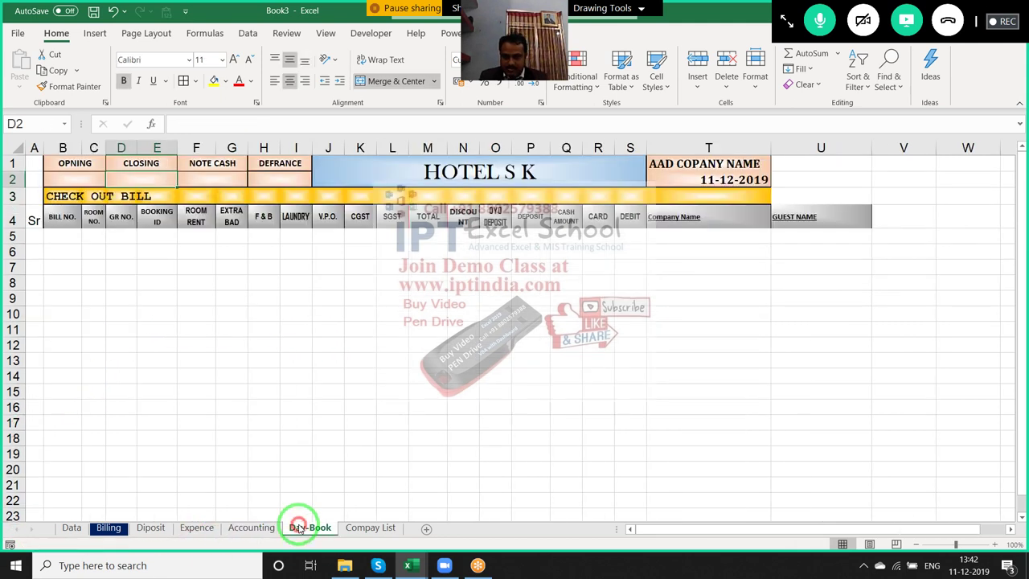
pyautogui.click(92, 287)
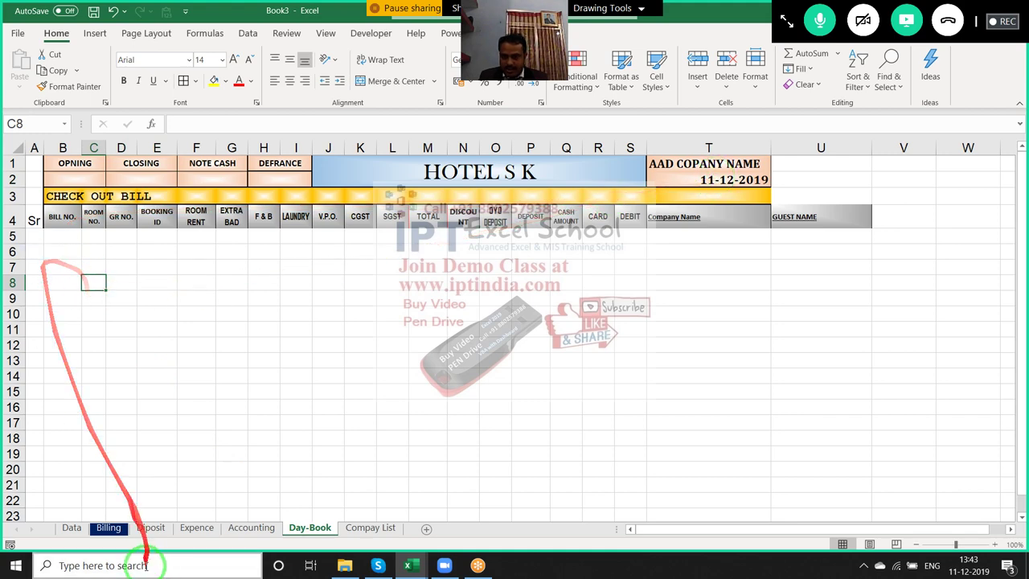
pyautogui.click(108, 528)
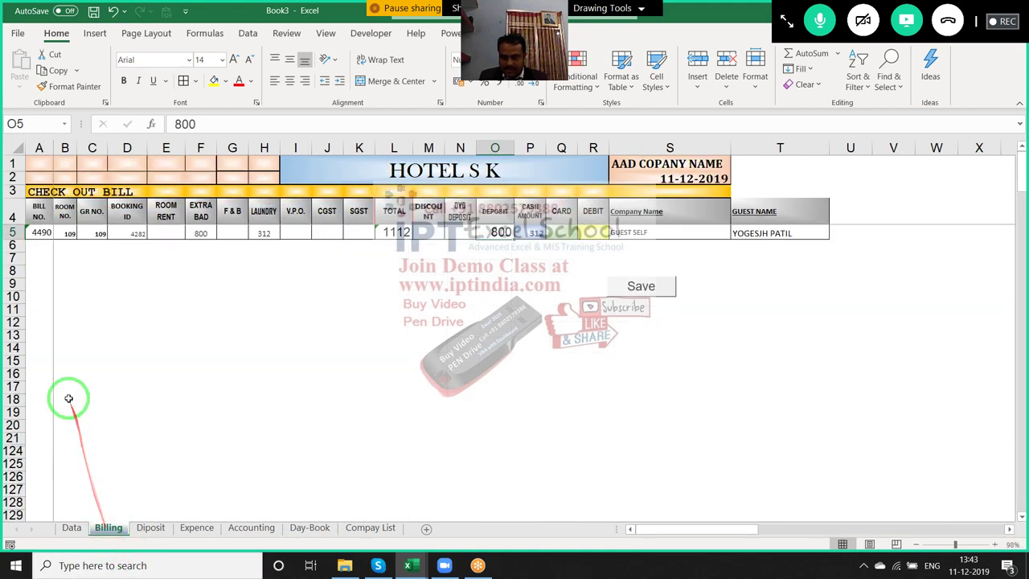
pyautogui.click(36, 254)
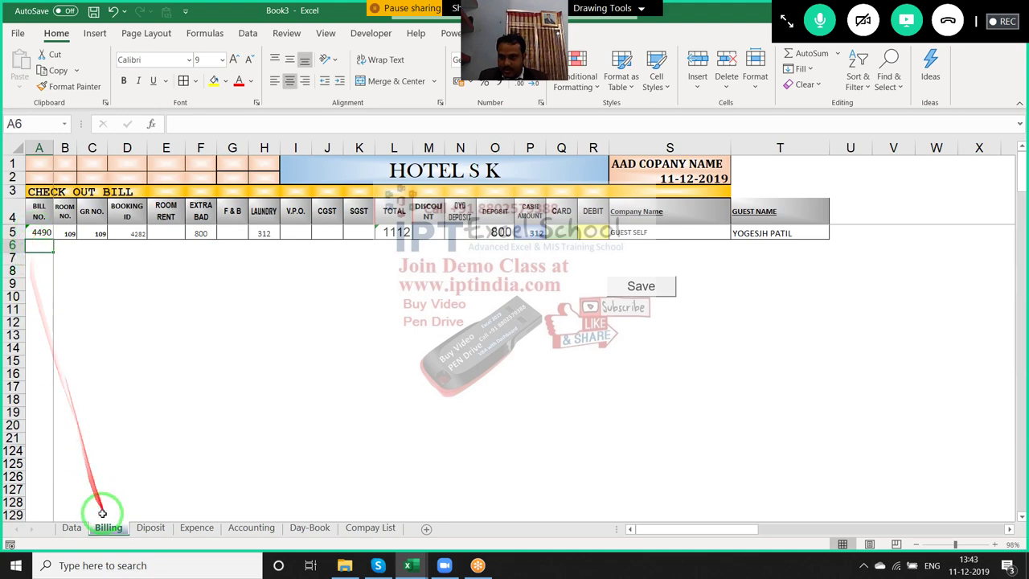
# Insert a new column A before BILL NO. on the Data sheet, headed UNQ
pyautogui.click(71, 527)
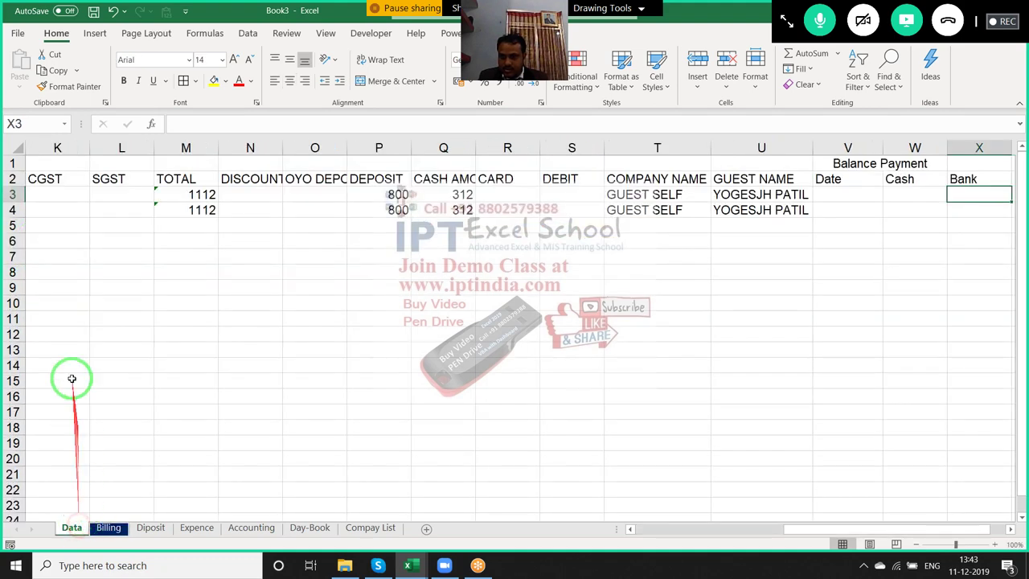
pyautogui.click(80, 178)
pyautogui.hotkey('ctrl', 'Left')
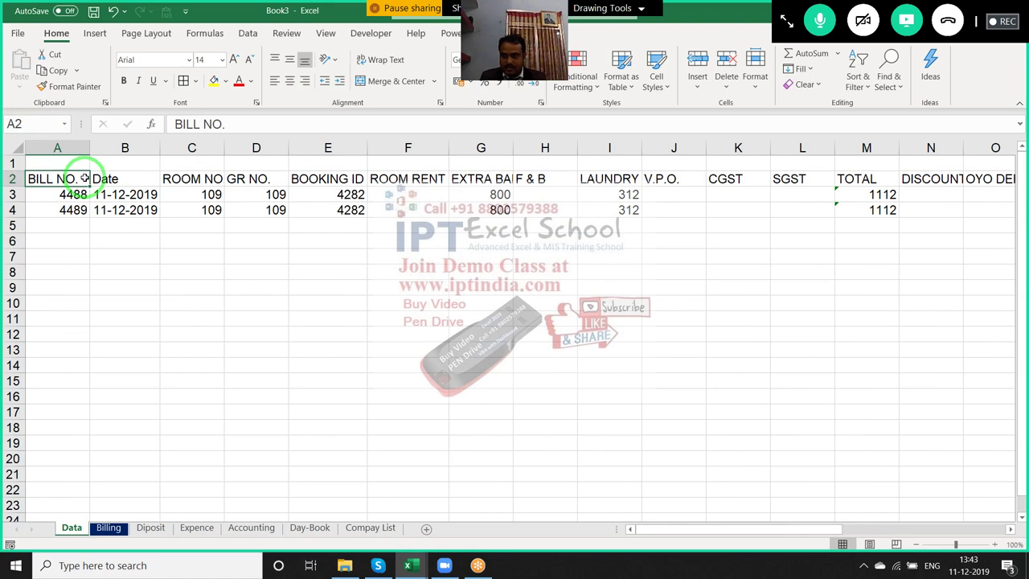
pyautogui.hotkey('ctrl', 'space')
pyautogui.hotkey('ctrl', 'shift', '+')
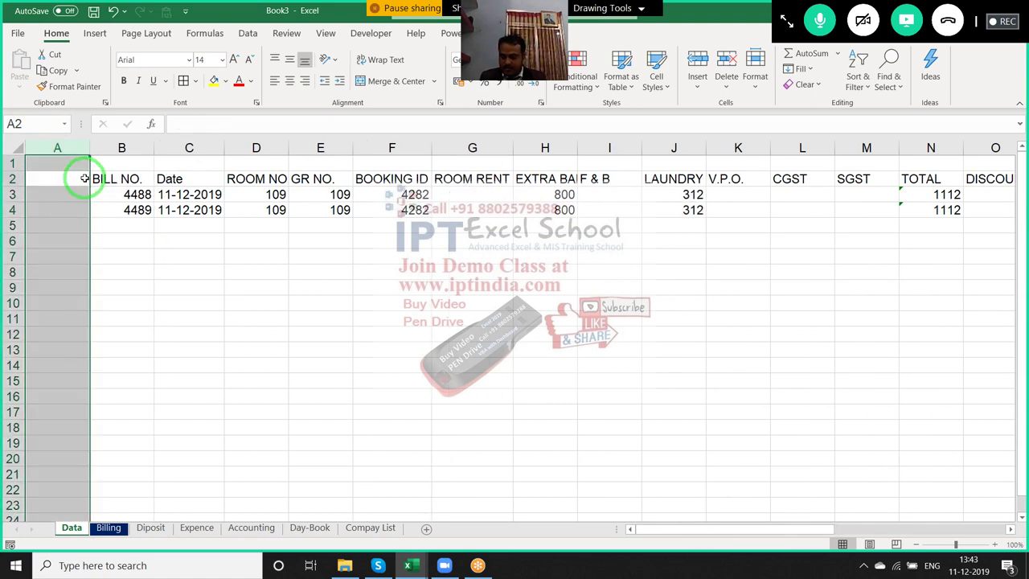
pyautogui.press('Up')
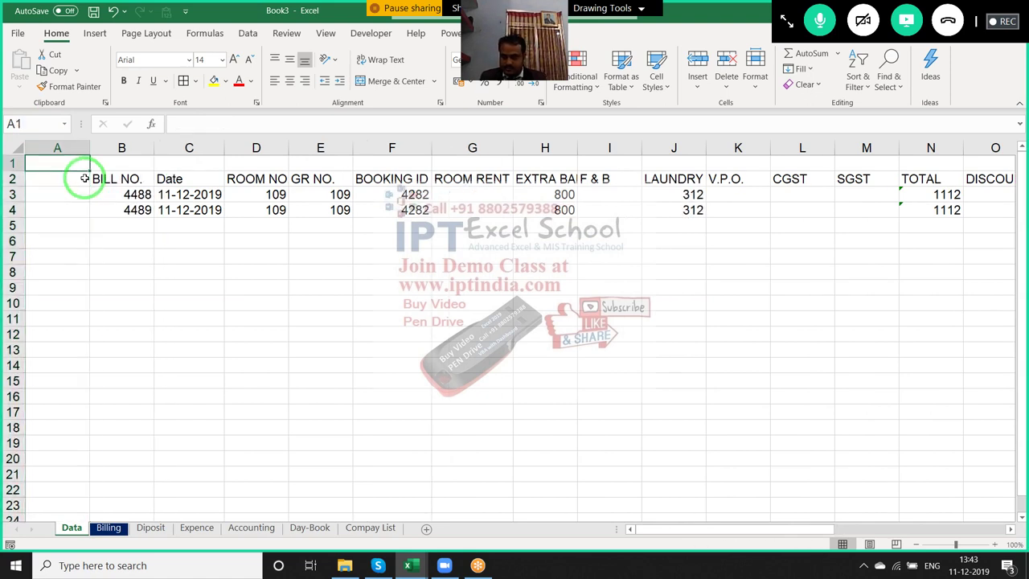
pyautogui.press('Down')
pyautogui.press('Down')
pyautogui.press('Up')
pyautogui.press('Up')
pyautogui.write('U')
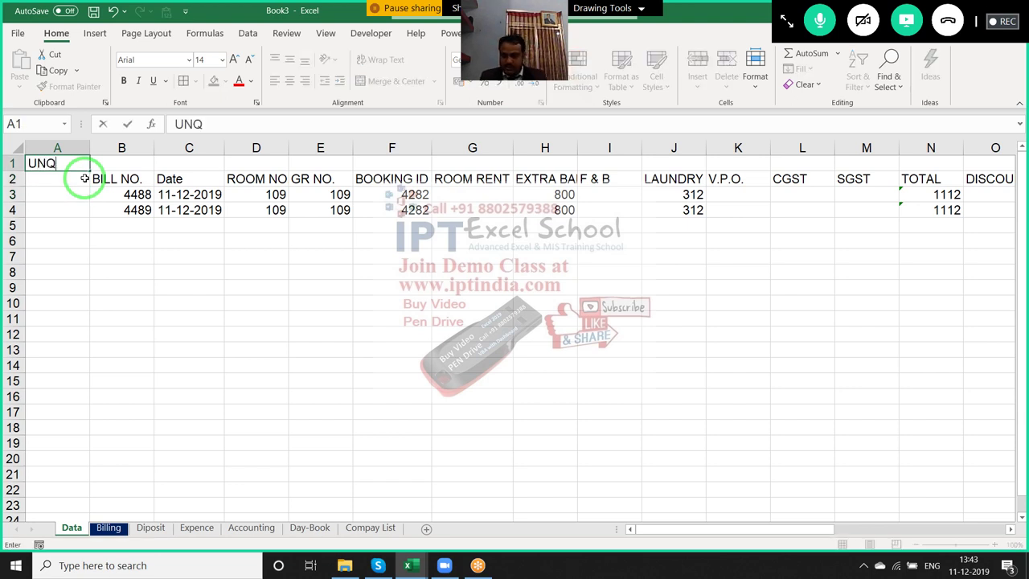
pyautogui.press('Return')
# Enter a running date count =COUNTIF(C3:C3,C3) in A3
pyautogui.press('Down')
pyautogui.press('Down')
pyautogui.press('Up')
pyautogui.press('Down')
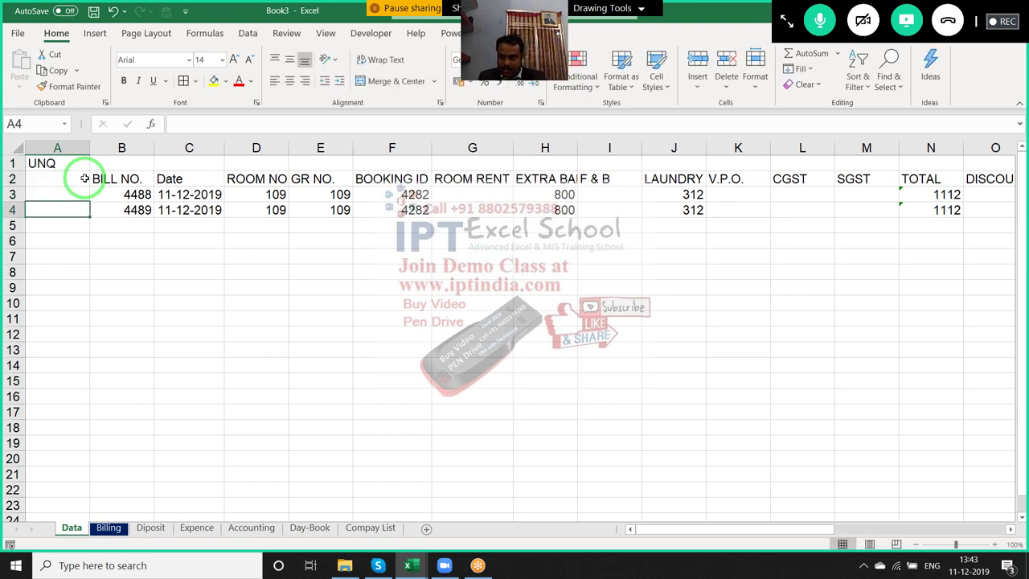
pyautogui.press('Up')
pyautogui.write('=co')
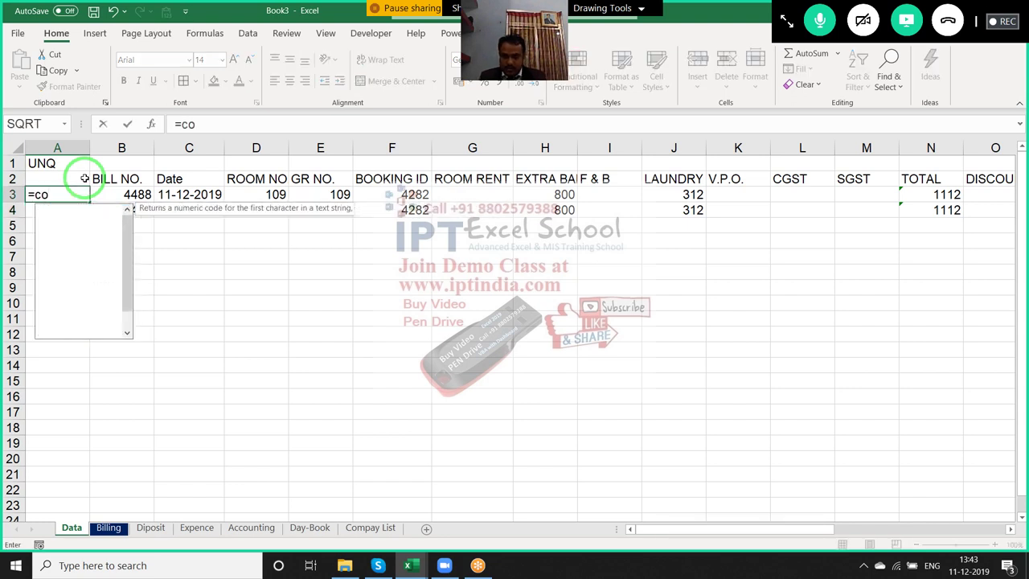
pyautogui.write('u')
pyautogui.press('Down')
pyautogui.press('Down')
pyautogui.press('Tab')
pyautogui.press('Right')
pyautogui.press('Right')
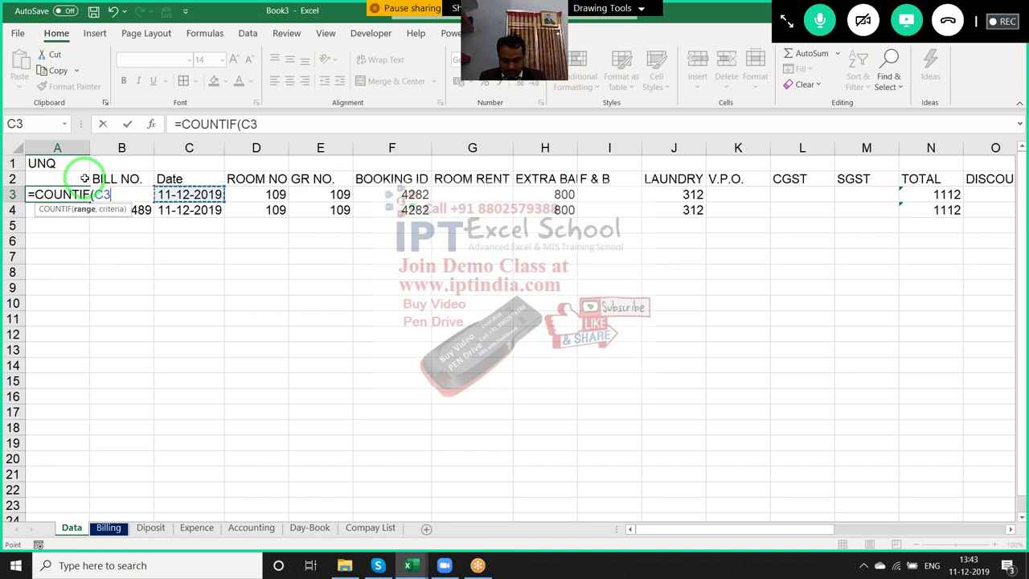
pyautogui.write(':c')
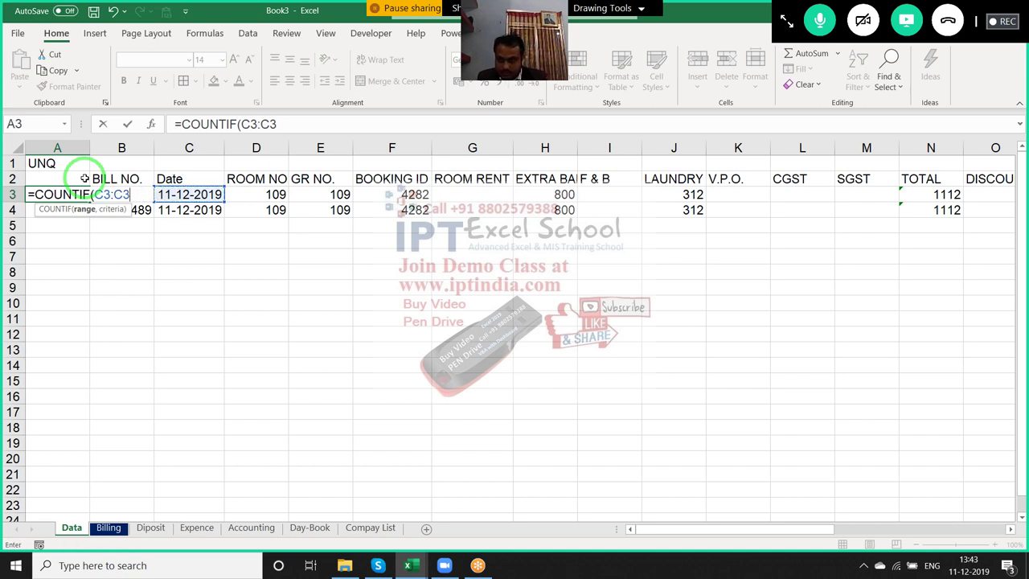
pyautogui.write('c3')
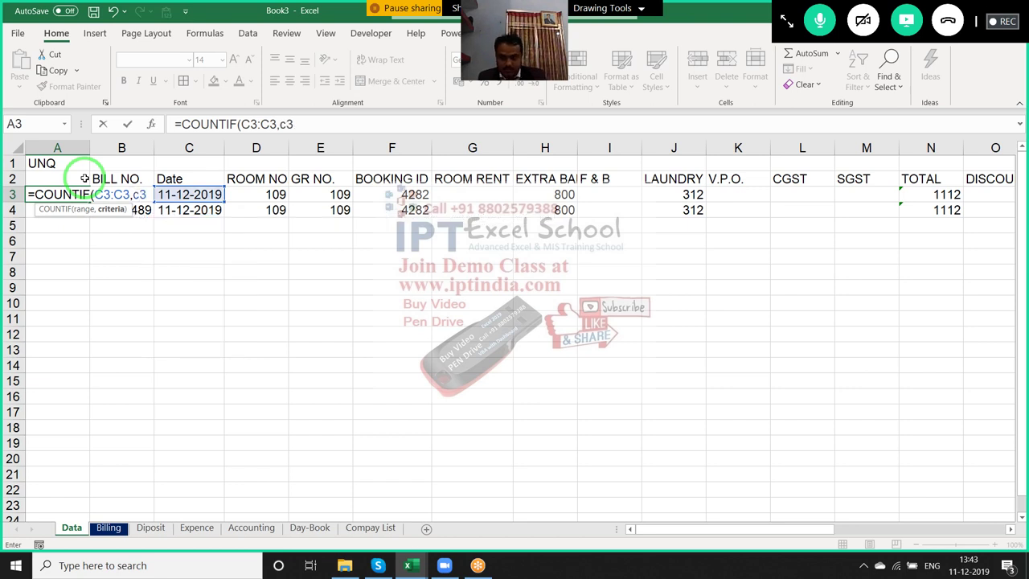
pyautogui.press('Return')
pyautogui.press('Up')
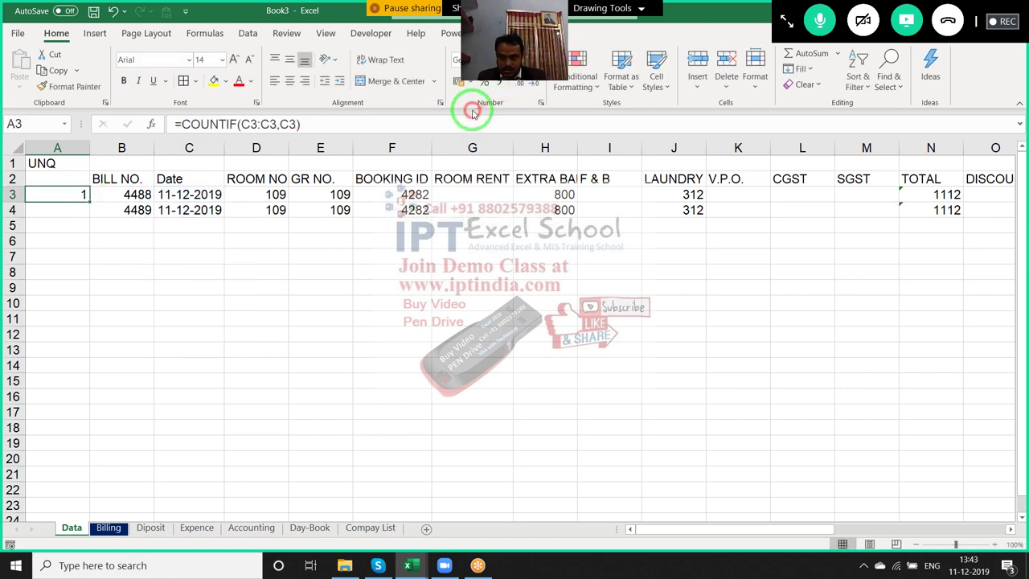
# Append "-" and the C3 date to the A3 formula, then select column A down to row 21
pyautogui.click(460, 121)
pyautogui.write('&"-"&')
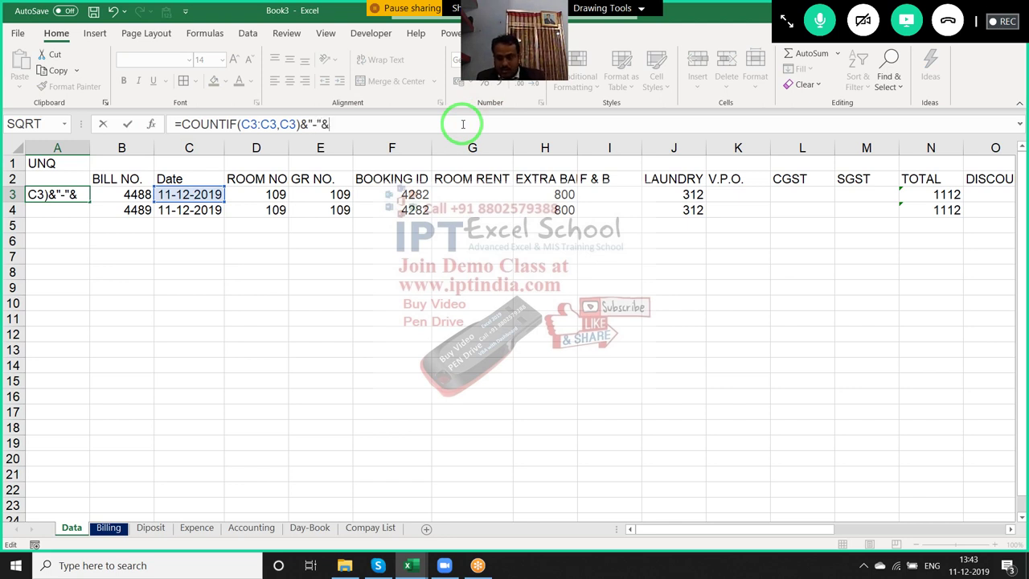
pyautogui.click(218, 194)
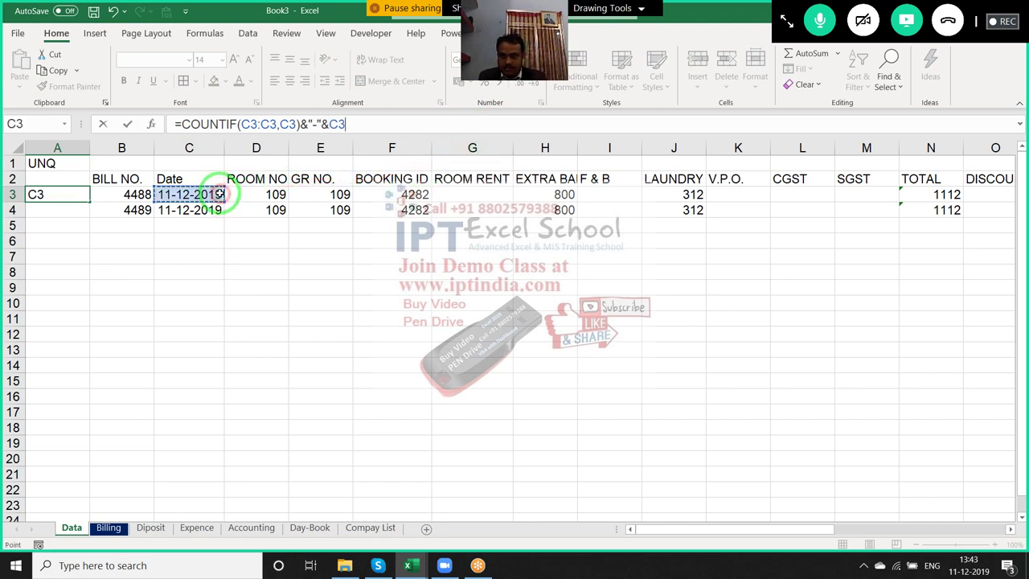
pyautogui.press('Return')
pyautogui.press('Up')
pyautogui.hotkey('shift', 'Down')
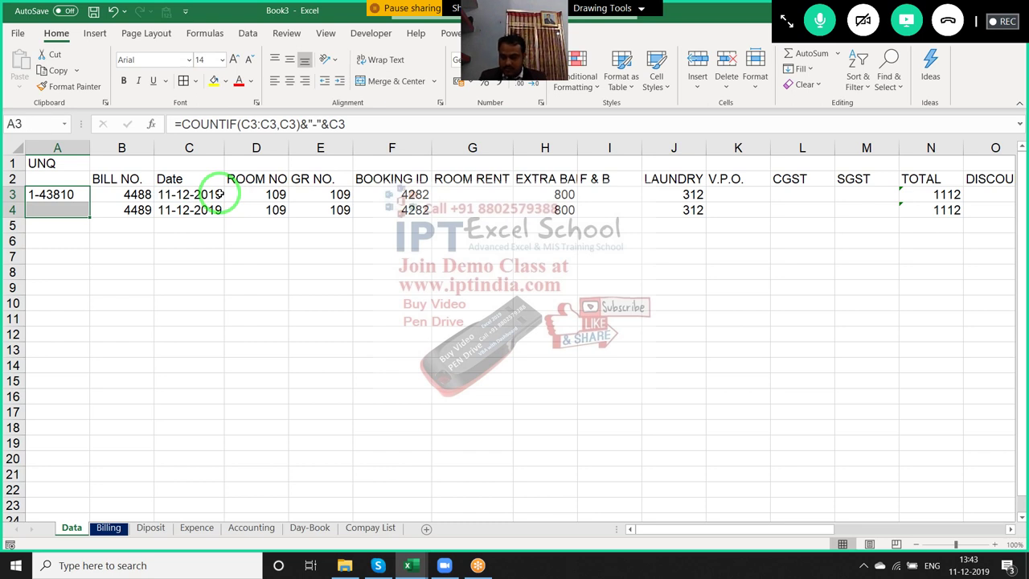
pyautogui.press('Down')
pyautogui.hotkey('shift', 'Down')
pyautogui.hotkey('shift', 'Down')
pyautogui.hotkey('shift', 'Down')
pyautogui.hotkey('shift', 'Down')
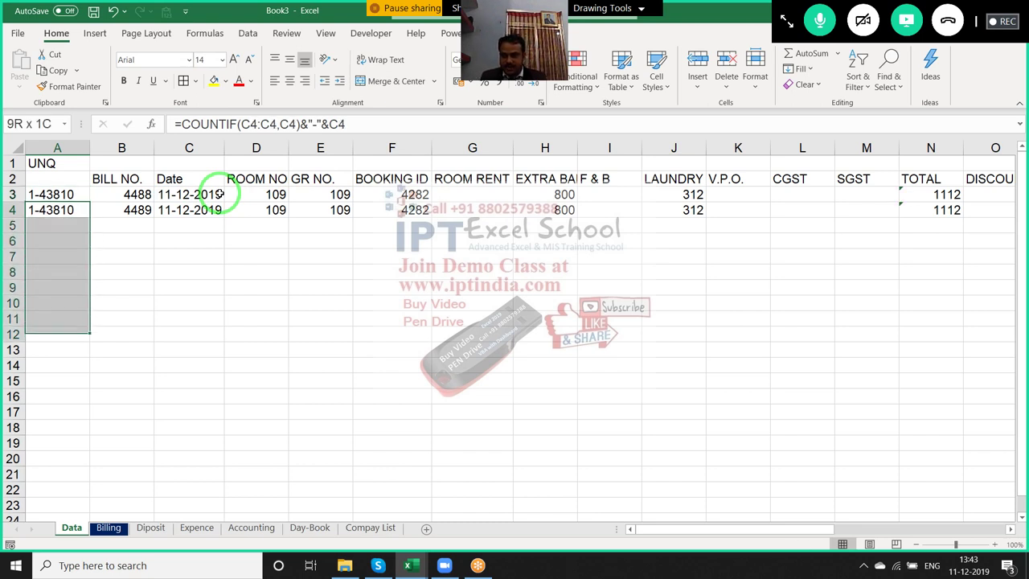
pyautogui.hotkey('shift', 'Down')
pyautogui.hotkey('shift', 'Down')
pyautogui.hotkey('shift', 'Down')
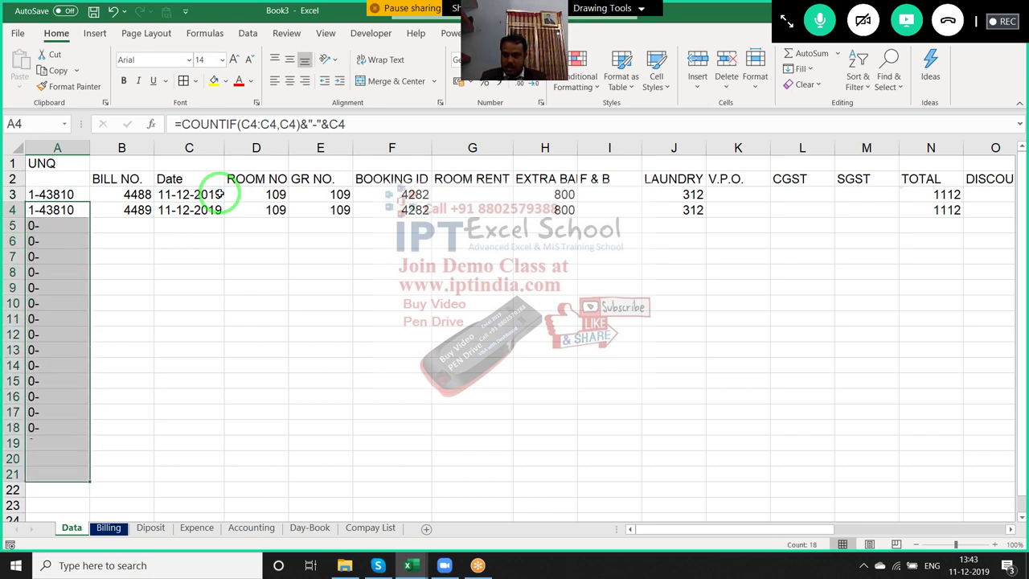
# Go to the Day-Book sheet and select cell T3 below the date
pyautogui.click(195, 528)
pyautogui.click(294, 528)
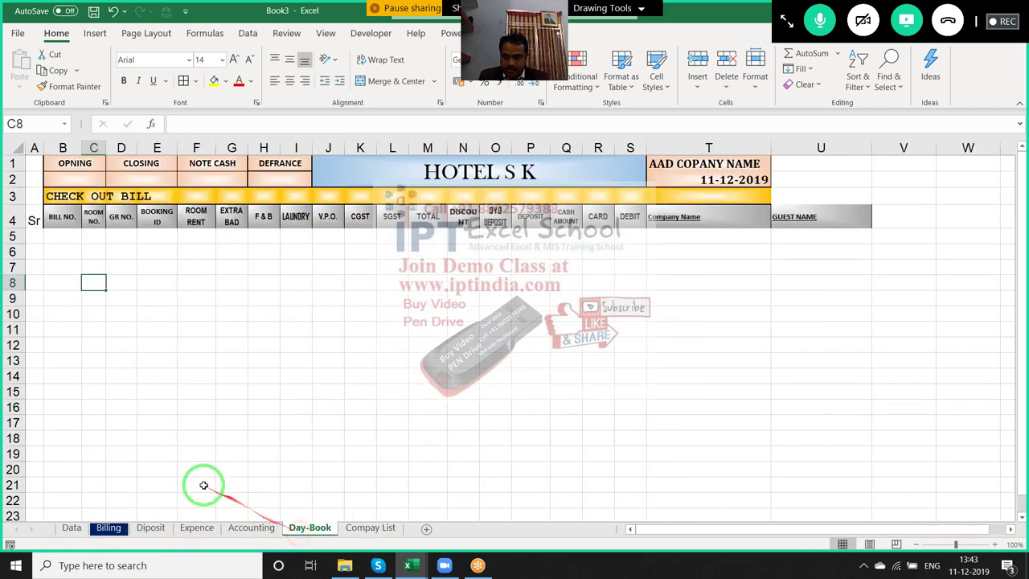
pyautogui.click(32, 237)
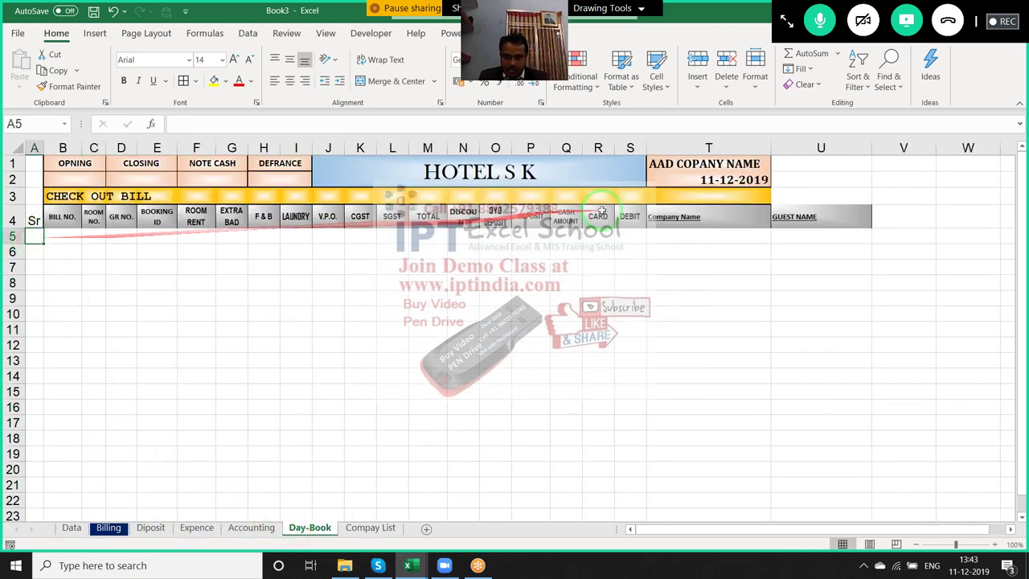
pyautogui.click(679, 193)
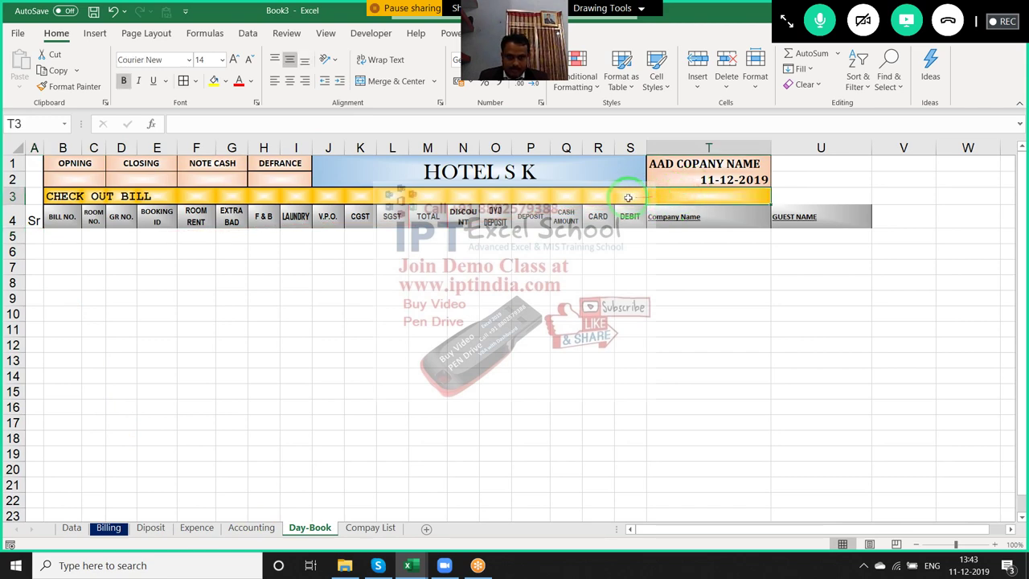
pyautogui.click(628, 197)
pyautogui.click(671, 196)
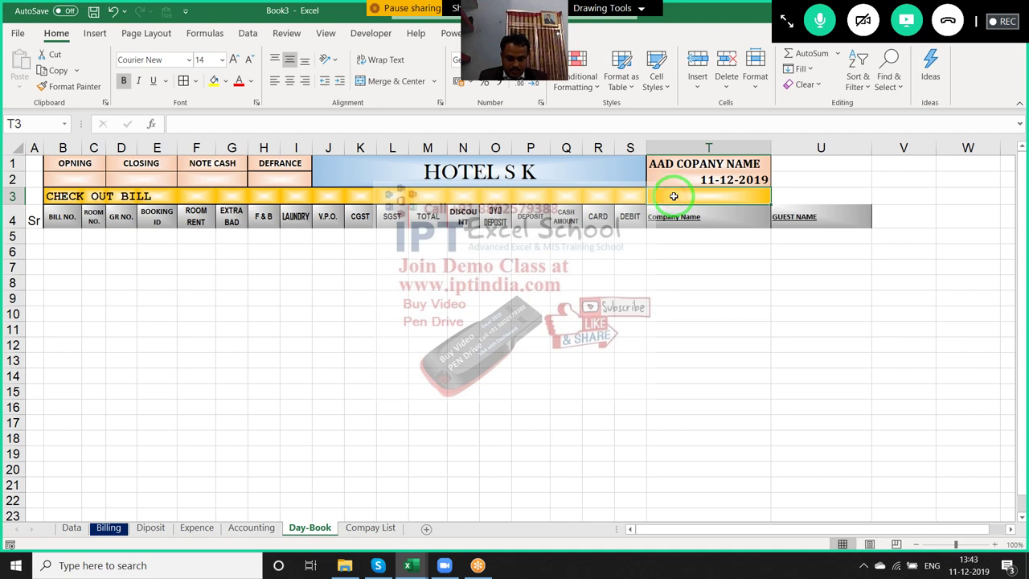
# Enter =COUNTIF(Data!C:C,'Day-Book'!T2) in T3 to count the 11-12-2019 entries, giving 2
pyautogui.write('=cou')
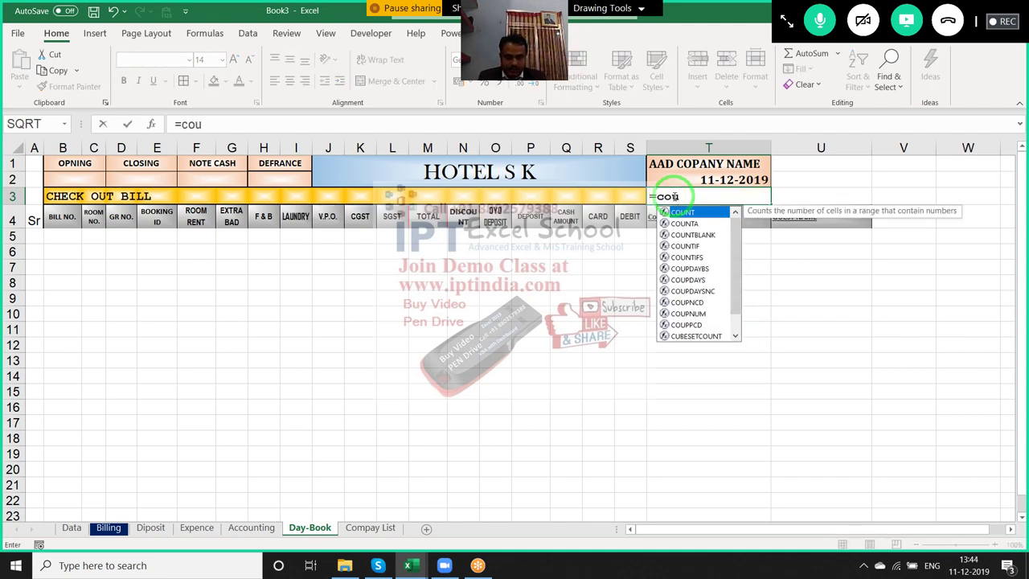
pyautogui.press('Down')
pyautogui.press('Down')
pyautogui.press('Down')
pyautogui.press('Tab')
pyautogui.moveTo(494, 310); pyautogui.dragTo(107, 515)
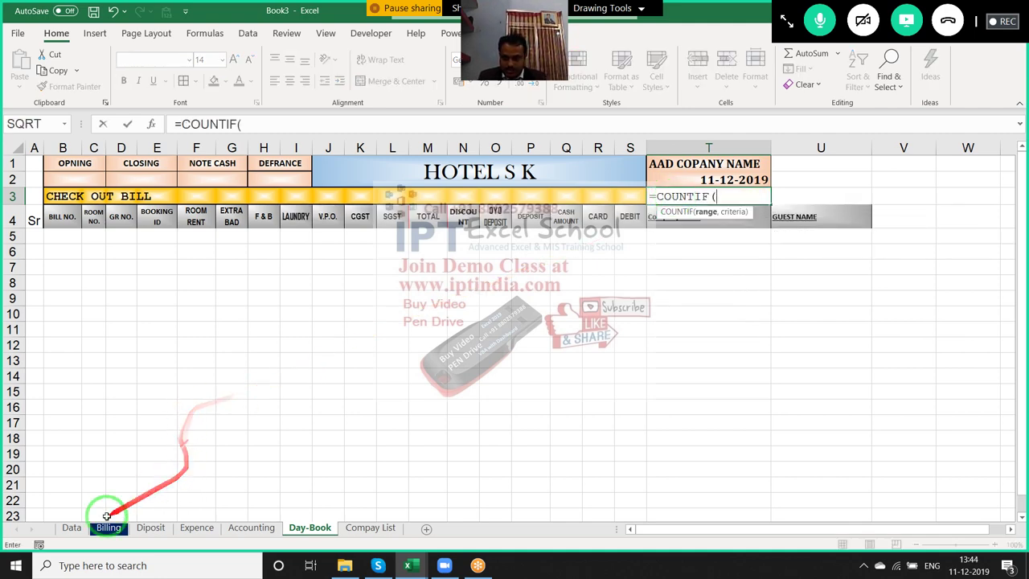
pyautogui.click(72, 528)
pyautogui.click(190, 148)
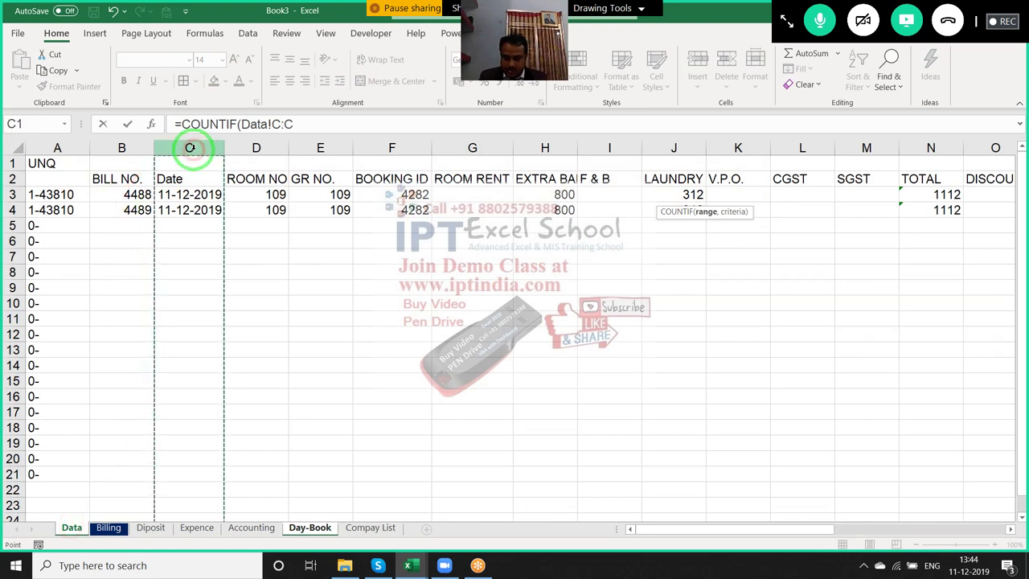
pyautogui.write(',')
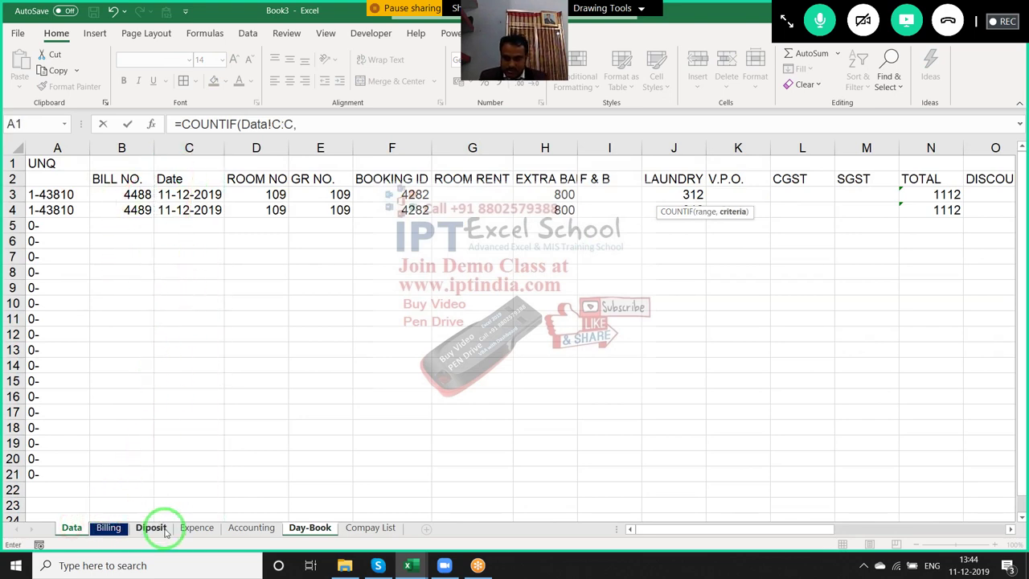
pyautogui.click(313, 527)
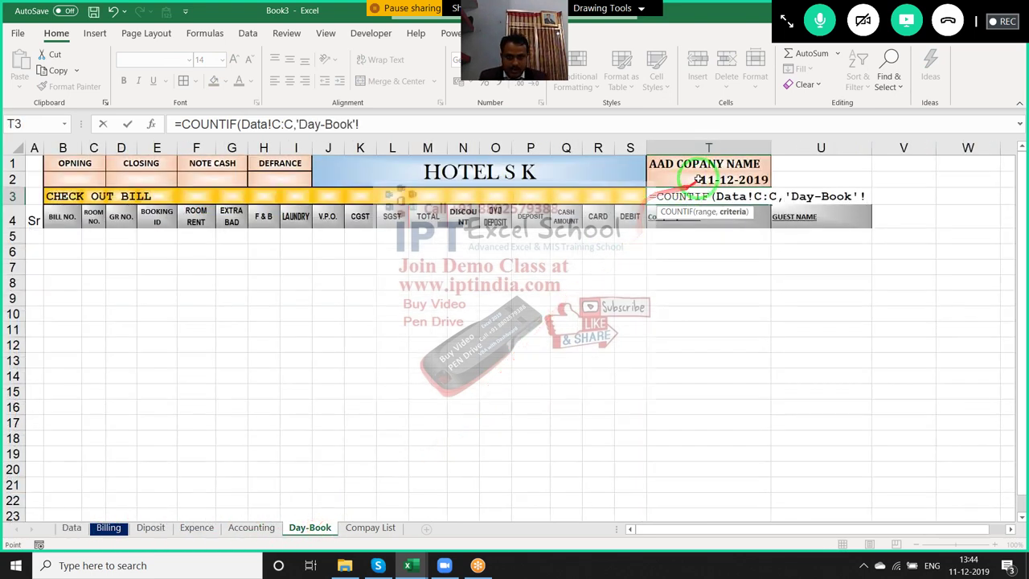
pyautogui.click(698, 179)
pyautogui.press('Return')
pyautogui.press('Up')
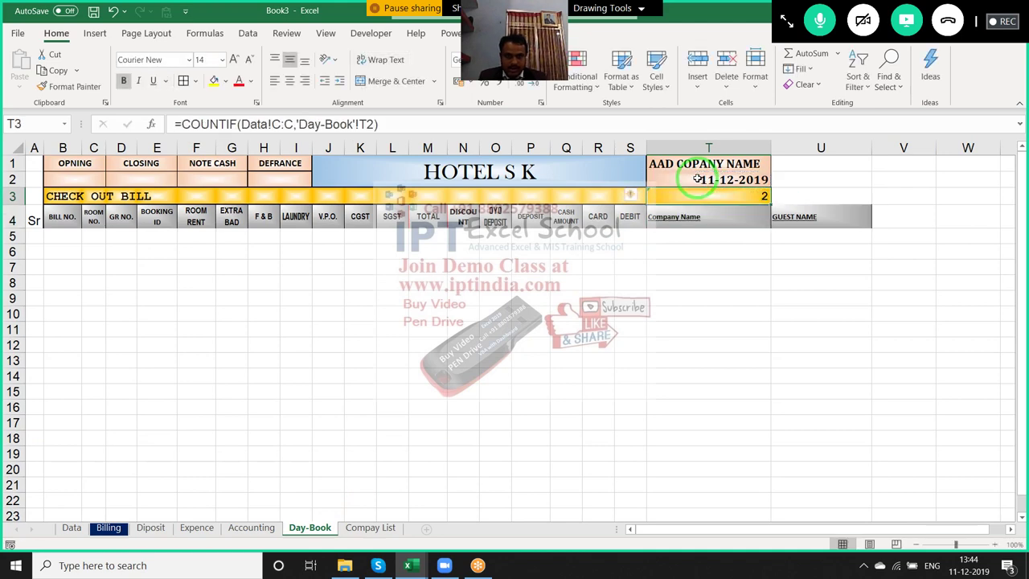
pyautogui.press('Left')
pyautogui.press('Left')
pyautogui.press('Left')
pyautogui.press('Left')
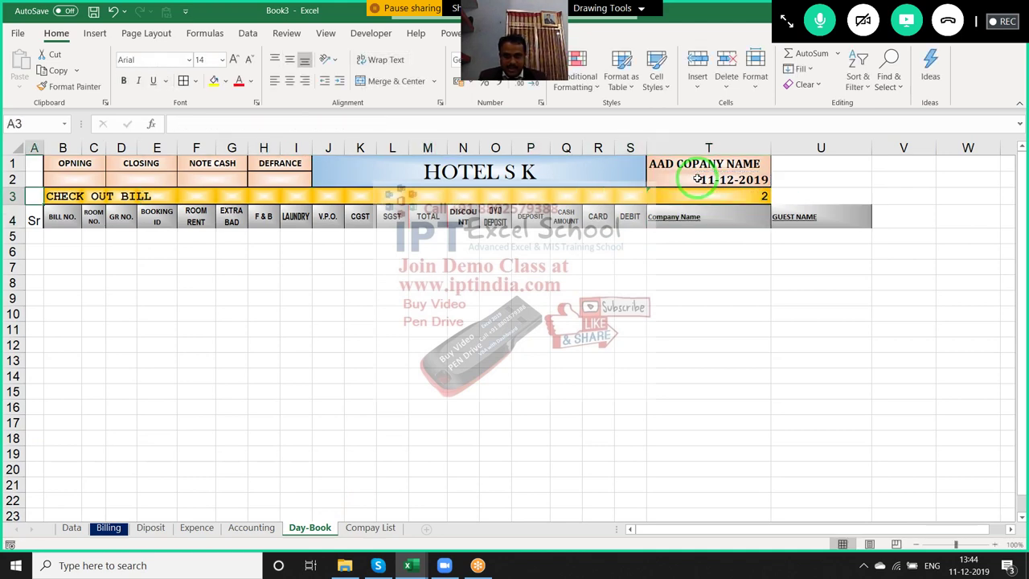
# Write the Sr IF formula returning A5+1 until it exceeds the T3 count
pyautogui.press('Down')
pyautogui.press('Down')
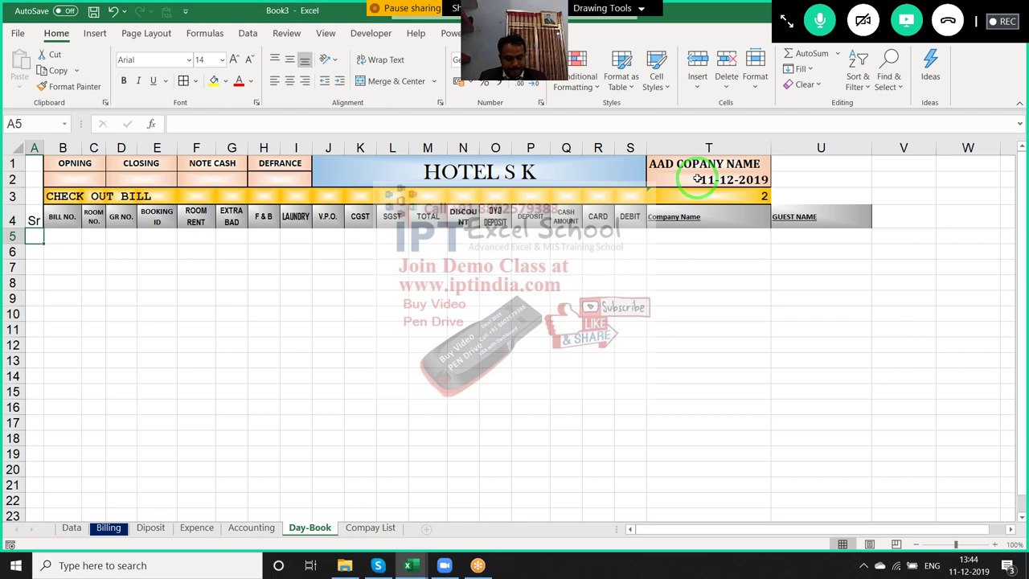
pyautogui.press('BackSpace')
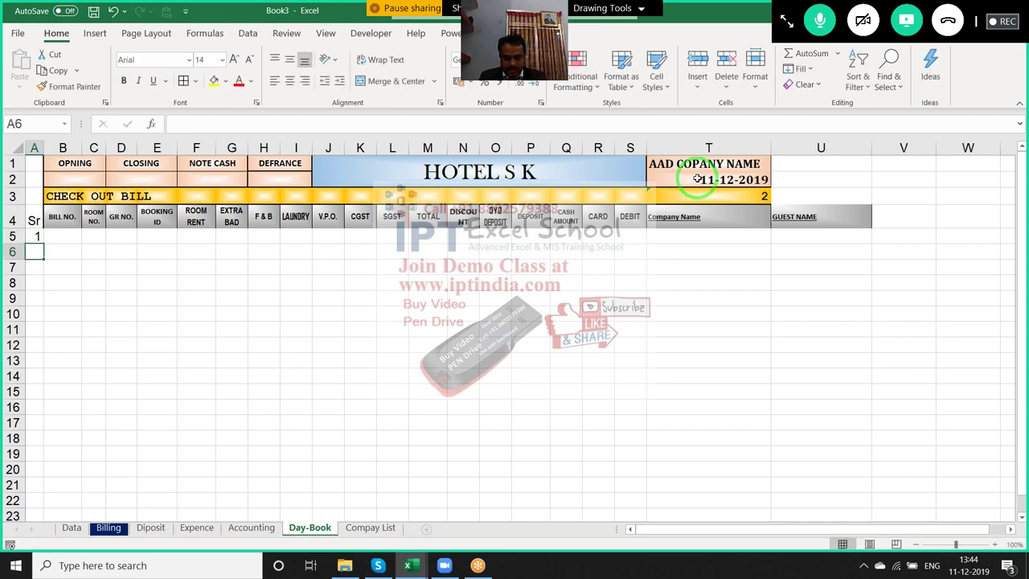
pyautogui.write('=IF(')
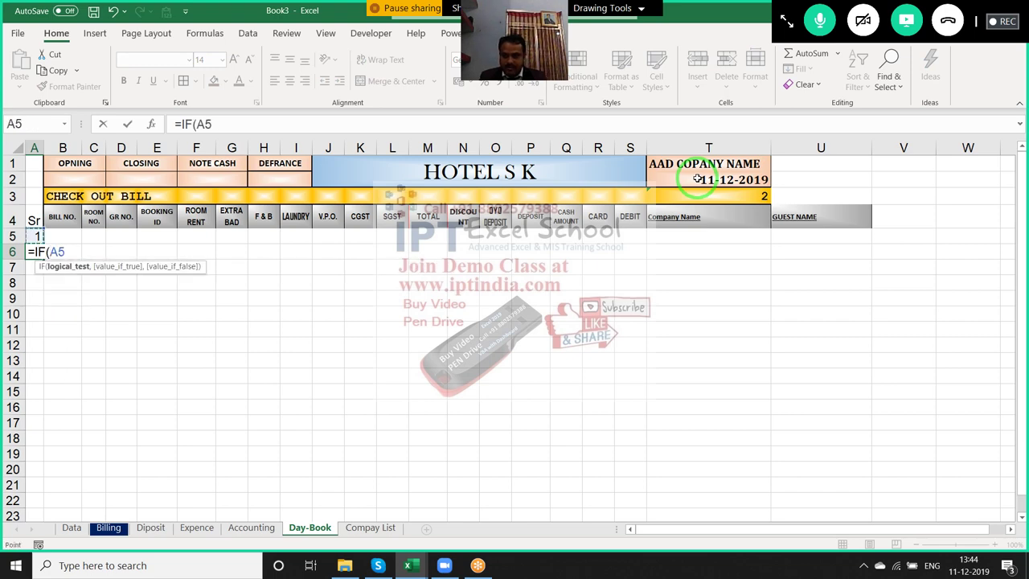
pyautogui.write('+1')
pyautogui.press('Return')
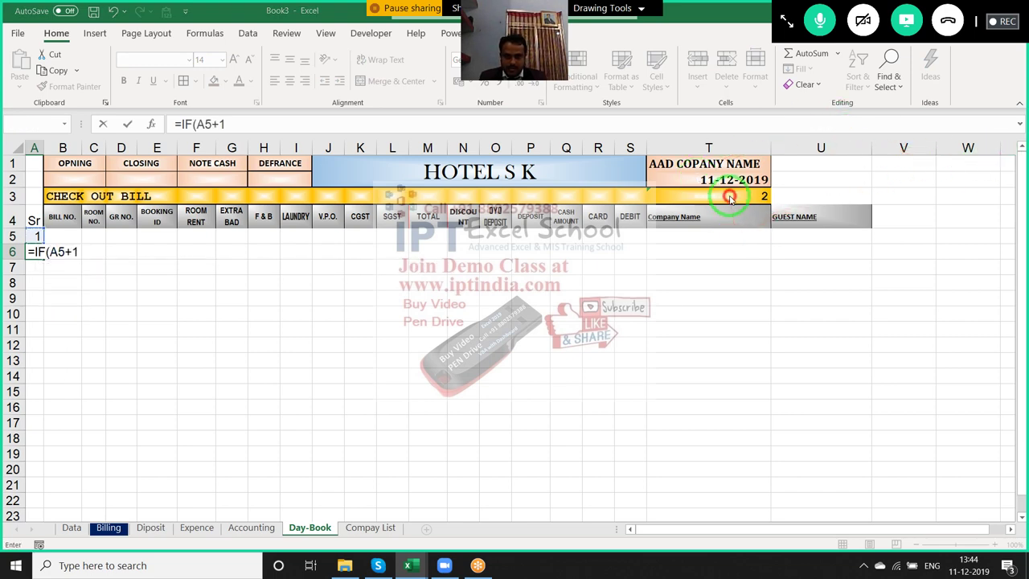
pyautogui.press('Return')
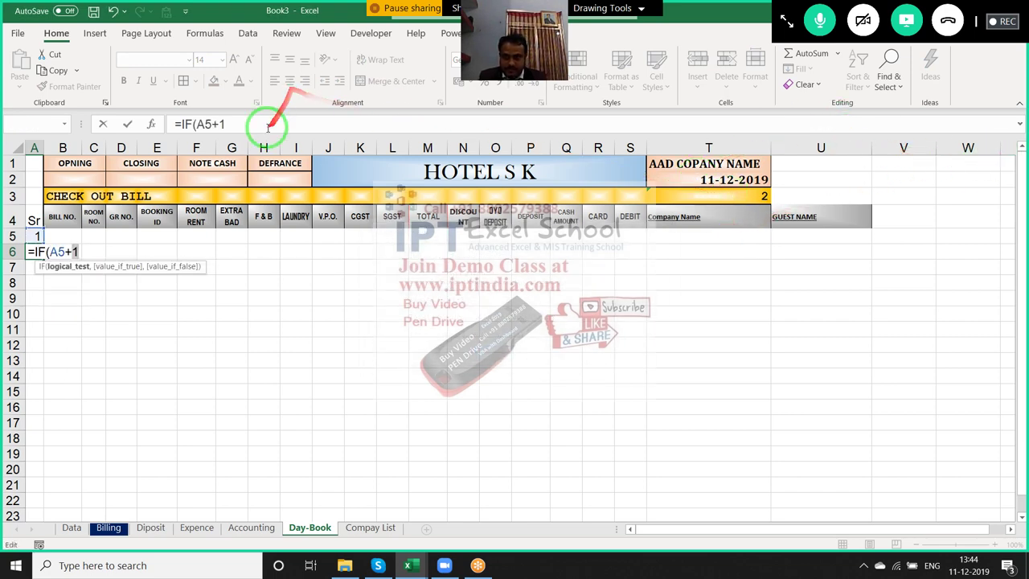
pyautogui.click(268, 125)
pyautogui.write('>')
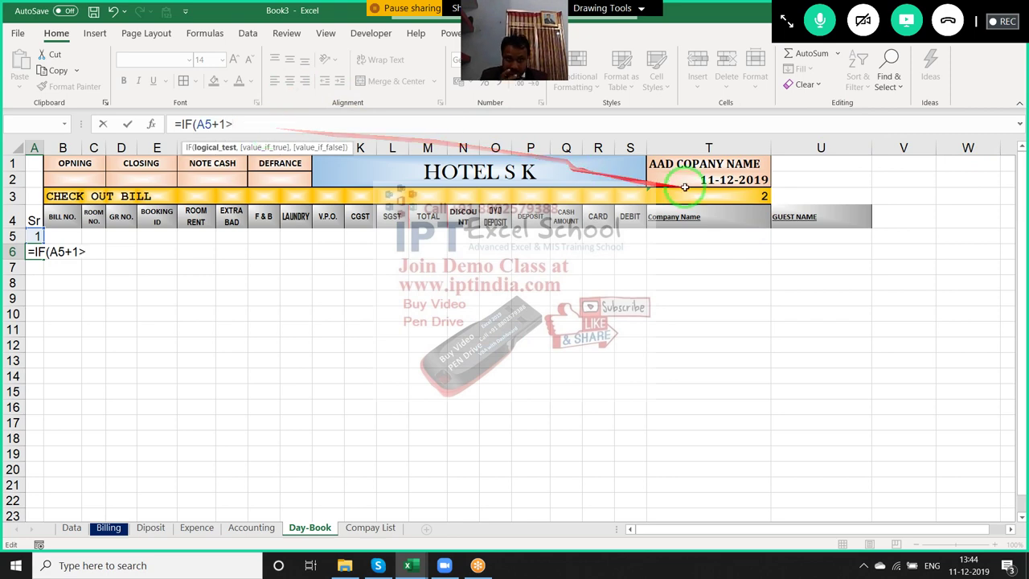
pyautogui.click(714, 194)
pyautogui.write(',"",')
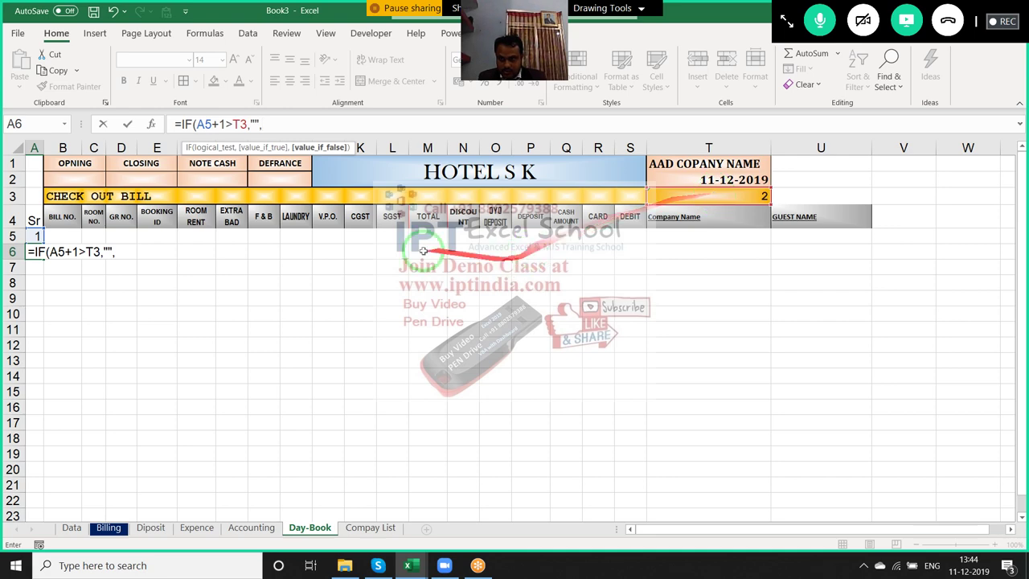
pyautogui.click(36, 236)
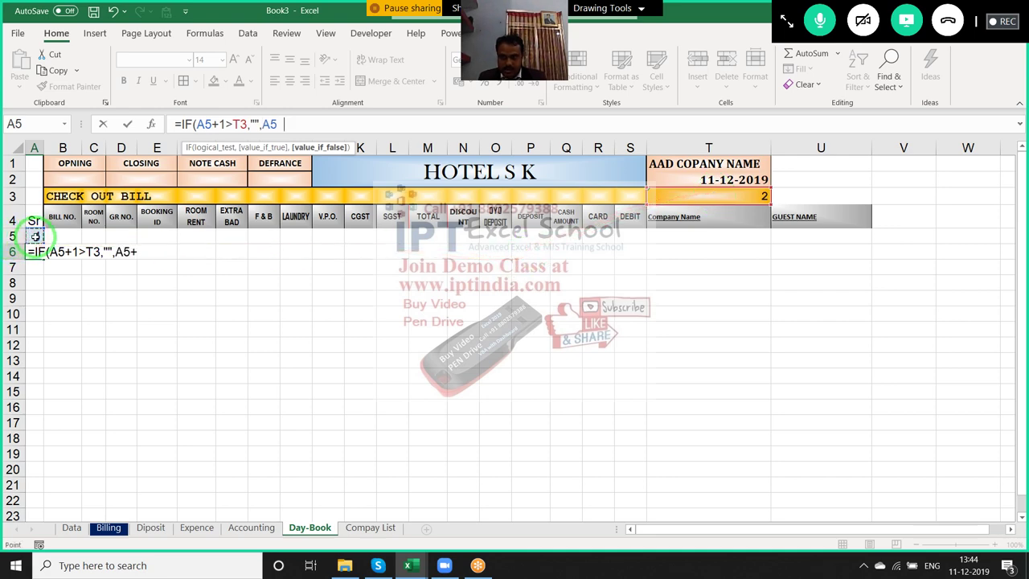
pyautogui.write('1)')
pyautogui.hotkey('ctrl', 'Return')
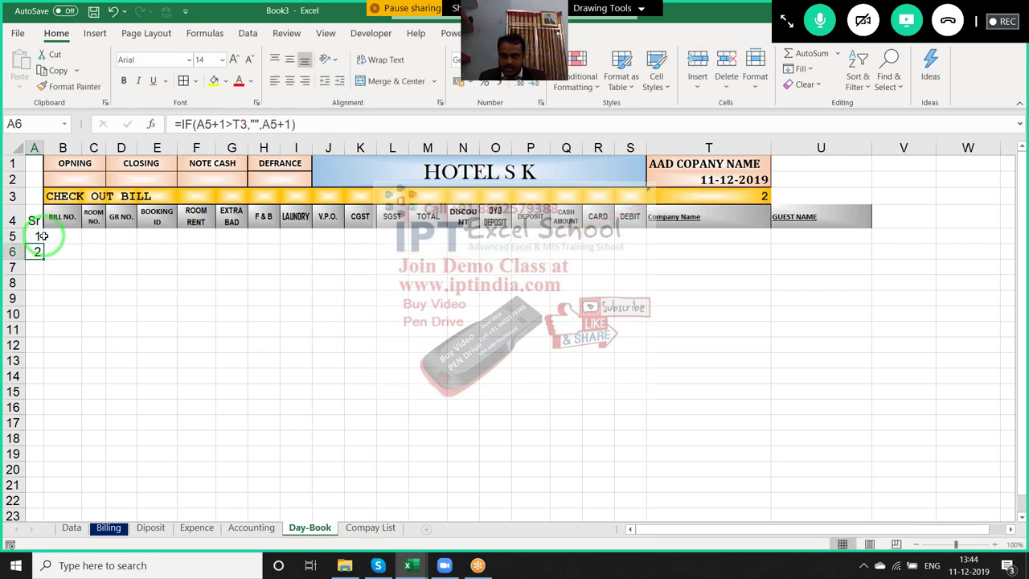
# Wrap the A6 serial formula in IFERROR returning a blank
pyautogui.moveTo(40, 233); pyautogui.dragTo(171, 127)
pyautogui.click(179, 125)
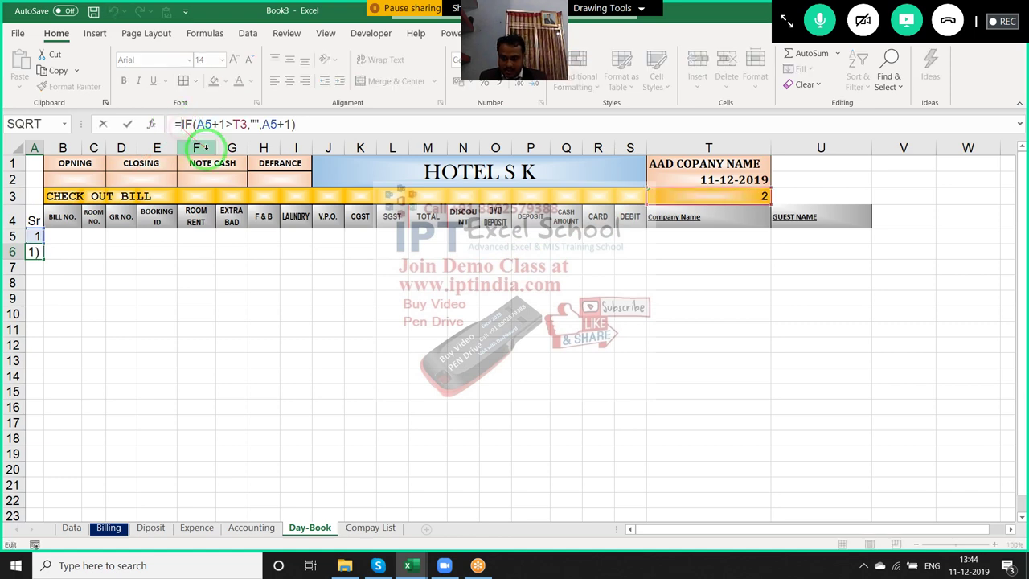
pyautogui.write('IFERROR(')
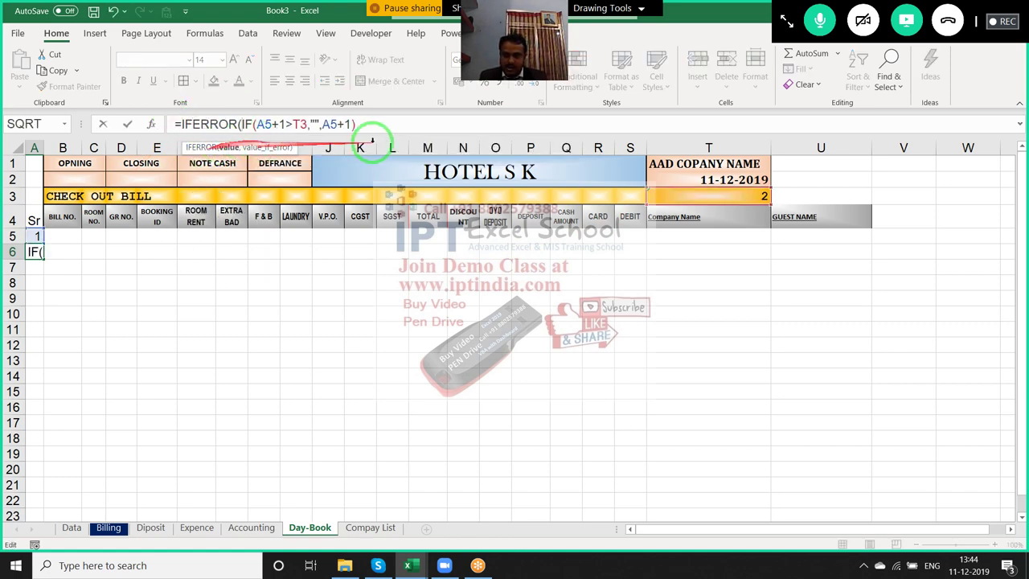
pyautogui.click(376, 131)
pyautogui.write(',""')
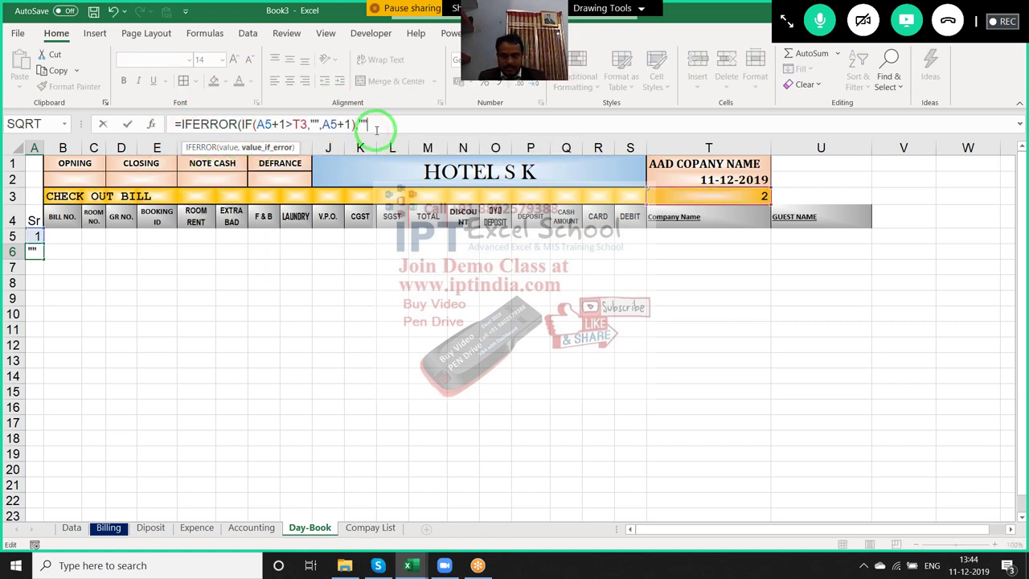
pyautogui.press('Return')
pyautogui.press('Up')
pyautogui.hotkey('shift', 'Up')
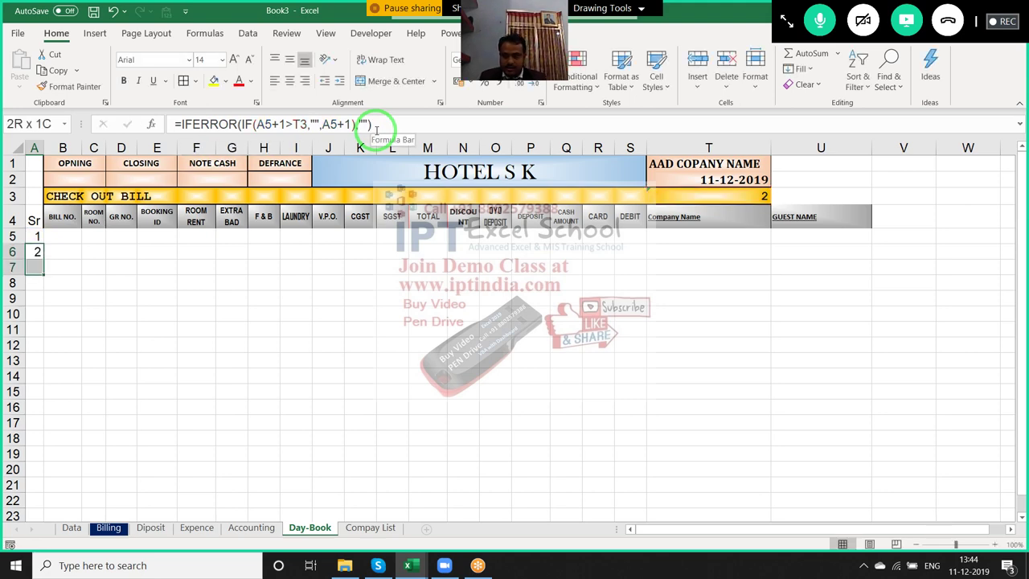
pyautogui.press('Up')
pyautogui.press('Down')
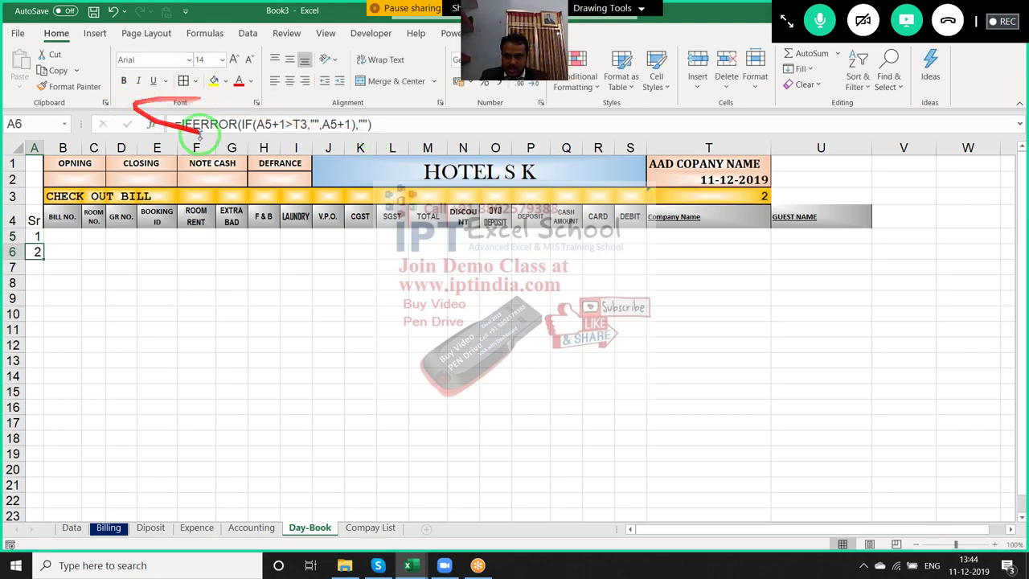
# Make the T3 limit absolute ($T$3) in A6 and extend it down column A
pyautogui.moveTo(235, 129); pyautogui.dragTo(311, 123)
pyautogui.click(295, 124)
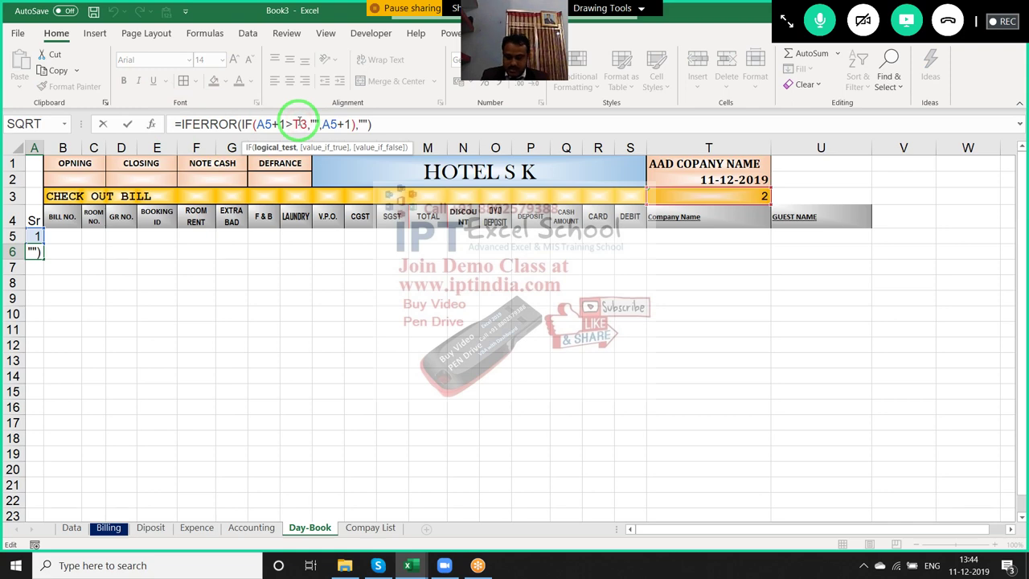
pyautogui.press('F4')
pyautogui.press('Return')
pyautogui.press('Up')
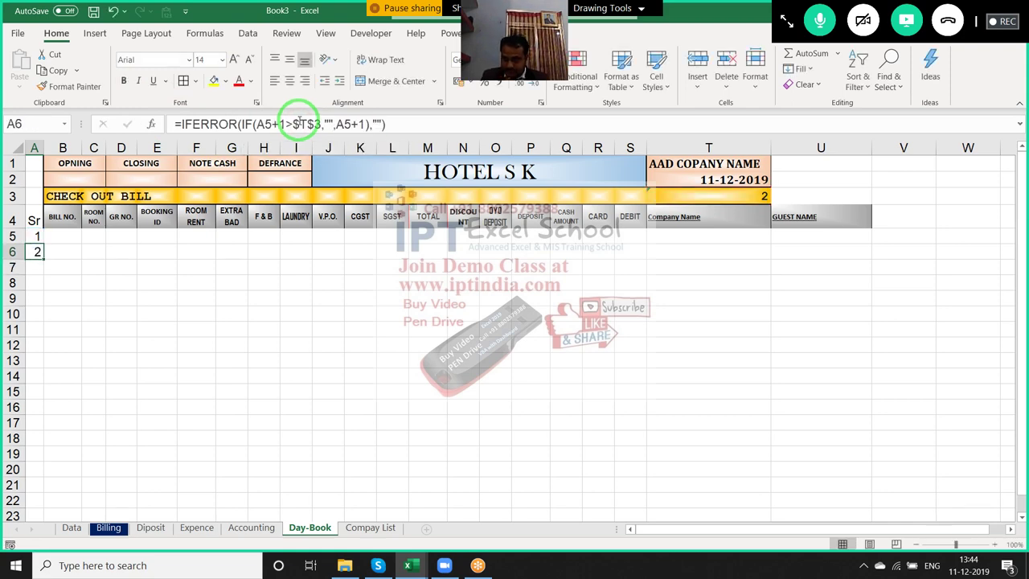
pyautogui.hotkey('shift', 'Down')
pyautogui.hotkey('shift', 'Down')
pyautogui.hotkey('shift', 'Down')
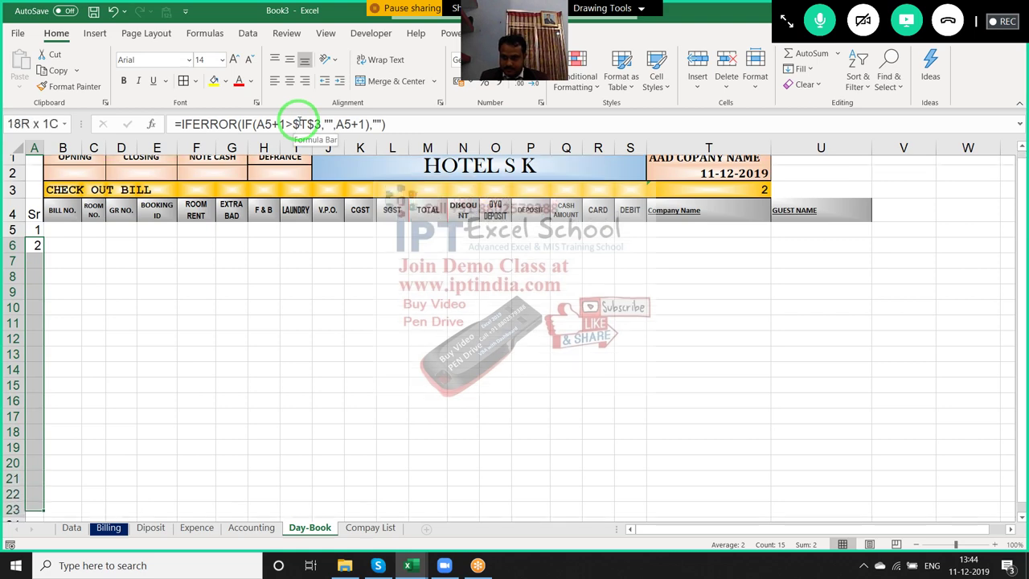
pyautogui.hotkey('shift', 'Down')
pyautogui.hotkey('shift', 'Down')
pyautogui.hotkey('shift', 'Down')
pyautogui.hotkey('ctrl', 'Home')
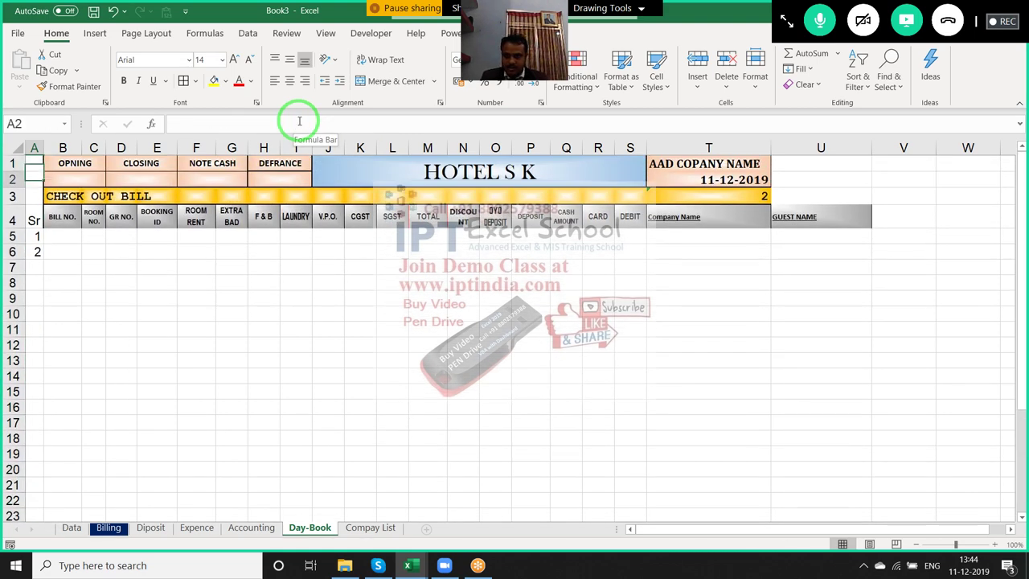
pyautogui.press('Down')
pyautogui.press('Down')
pyautogui.press('Down')
pyautogui.press('Down')
# In B5 enter =VLOOKUP(A5&"-"&T2,Data!A:Y,MATCH(B4,Data!2:2,0),0) to fetch the bill number
pyautogui.press('Up')
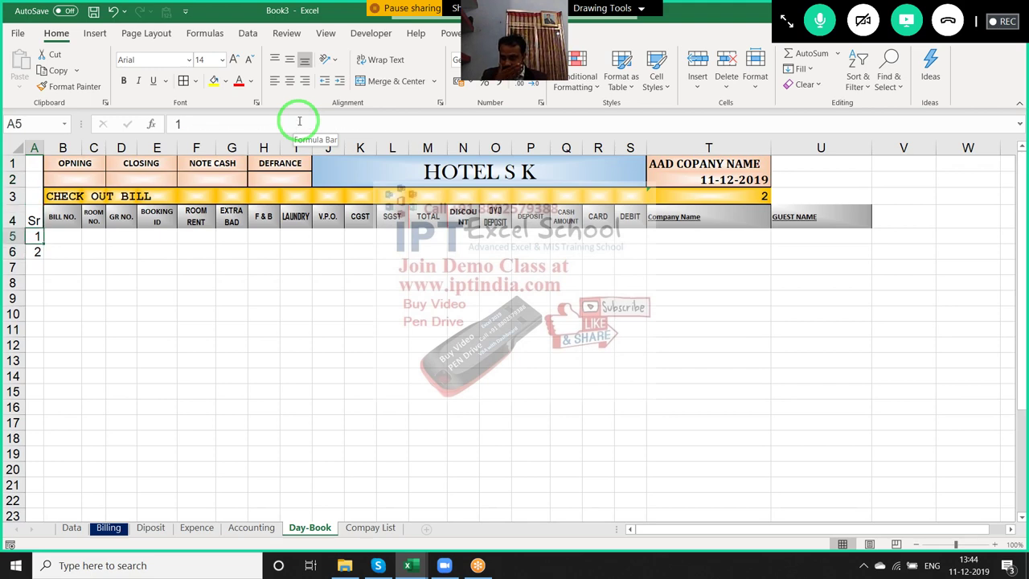
pyautogui.press('Right')
pyautogui.write('V')
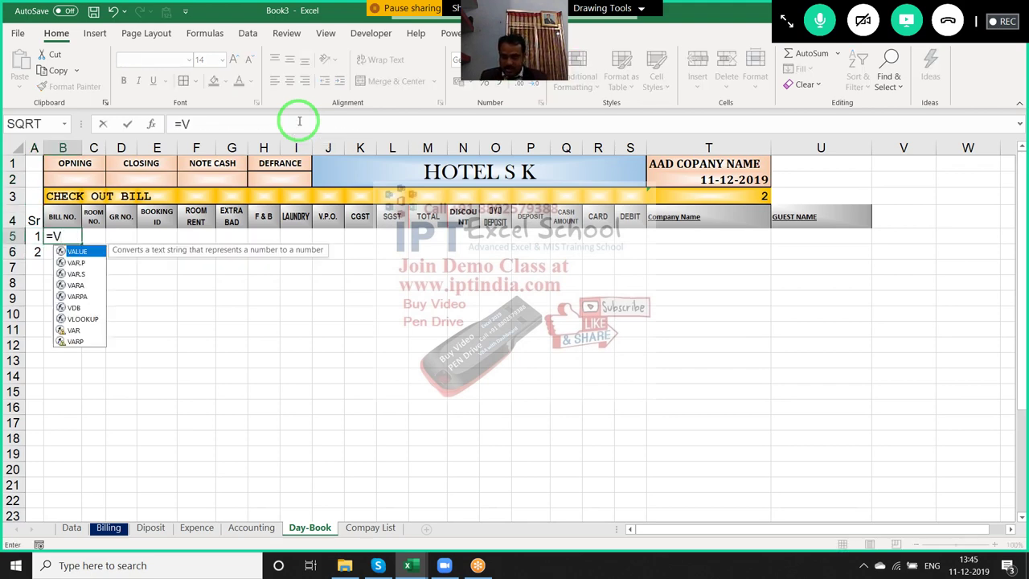
pyautogui.write('L')
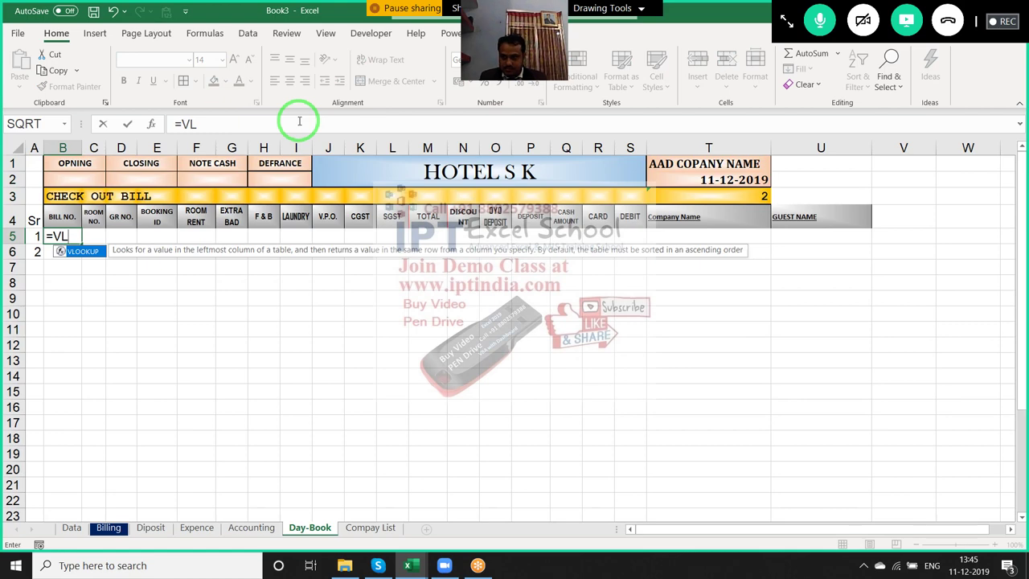
pyautogui.press('Tab')
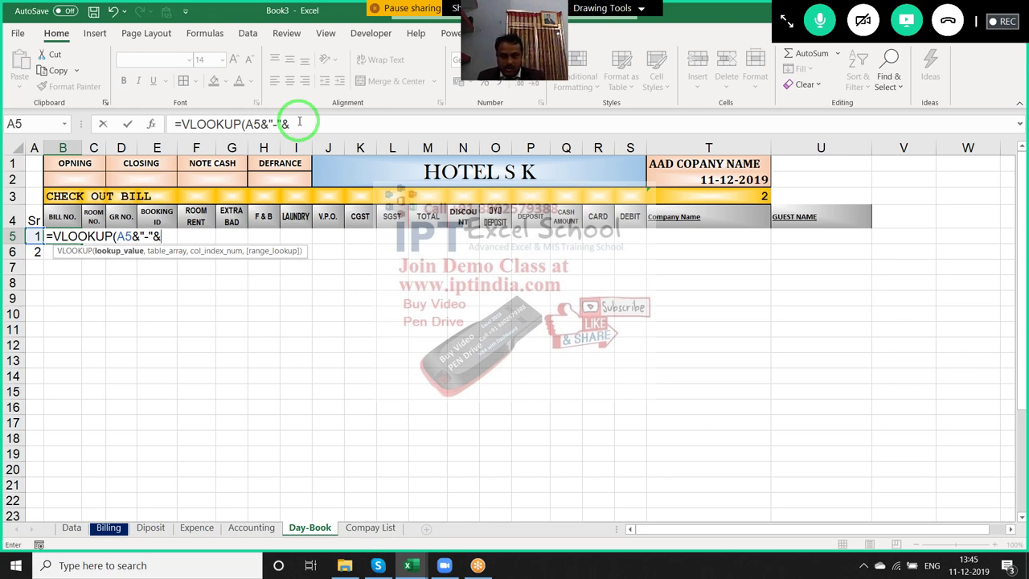
pyautogui.click(739, 179)
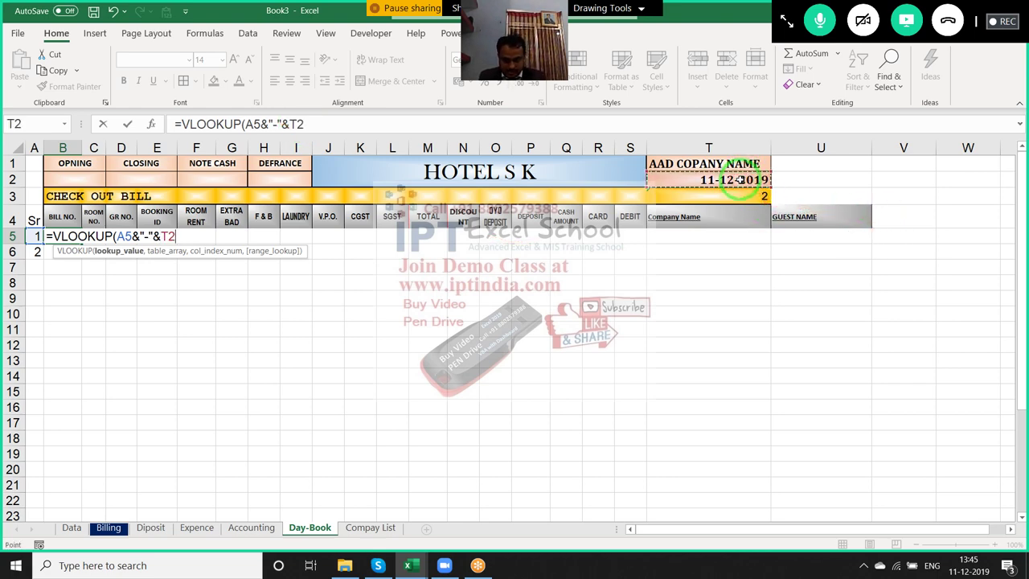
pyautogui.write(',')
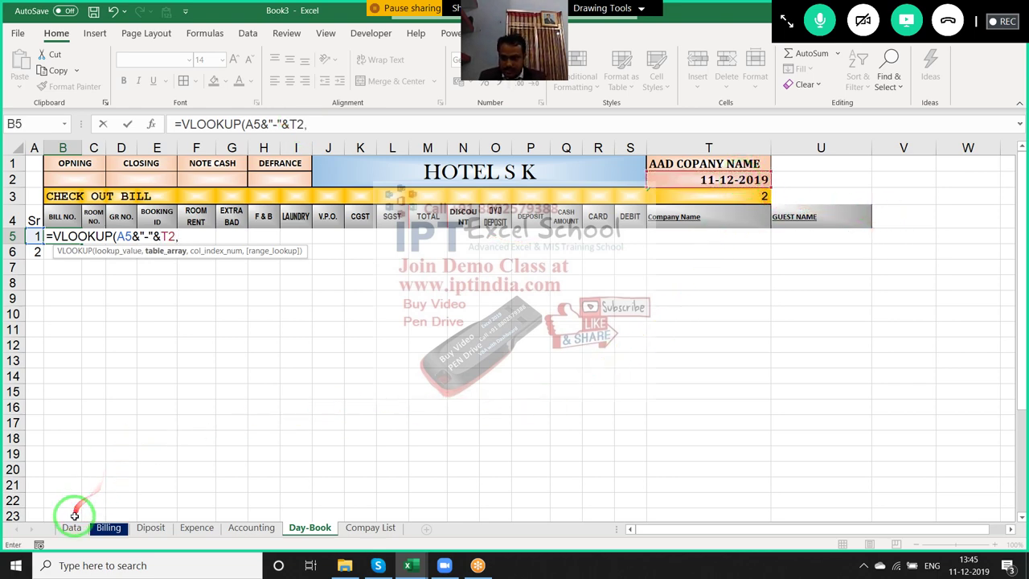
pyautogui.click(72, 524)
pyautogui.moveTo(57, 147); pyautogui.dragTo(968, 196)
pyautogui.write(',')
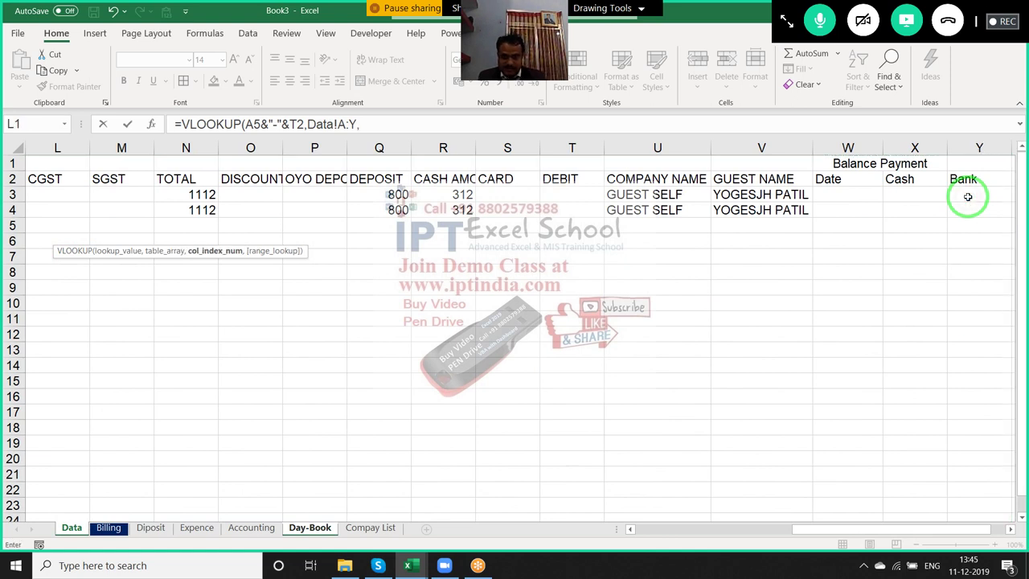
pyautogui.write('MAT')
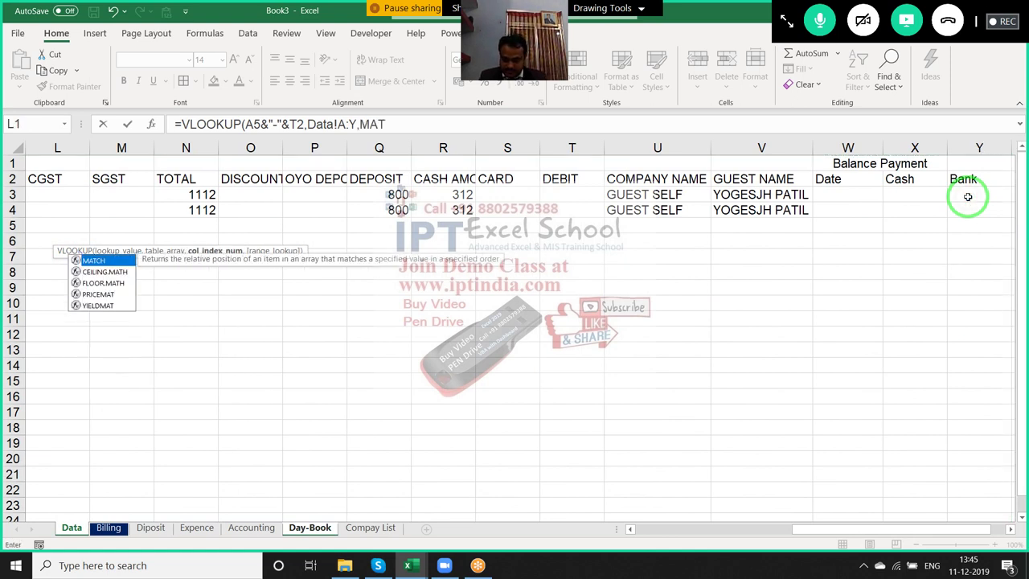
pyautogui.write('CH(')
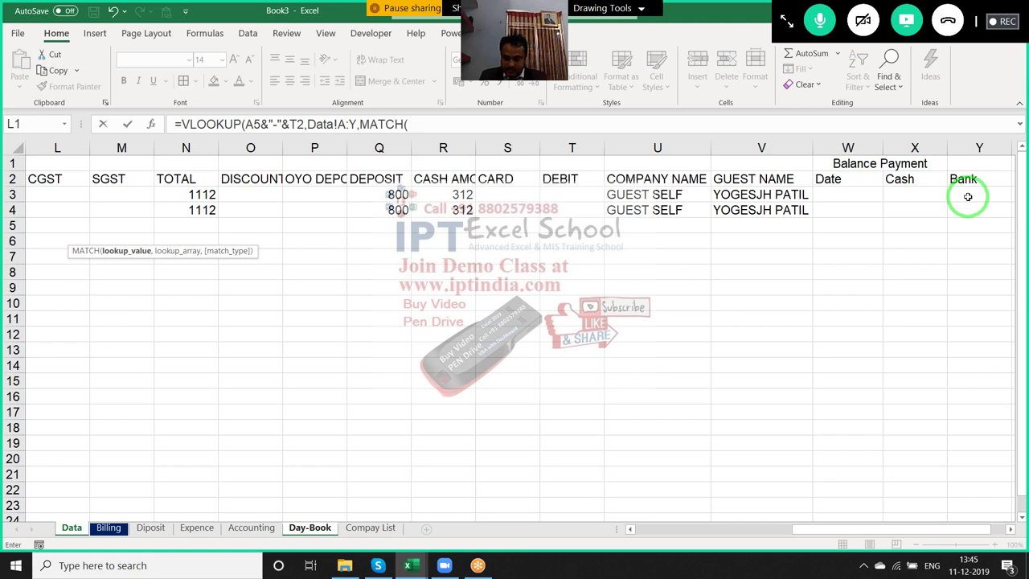
pyautogui.write('B4,')
pyautogui.click(12, 178)
pyautogui.write(',0')
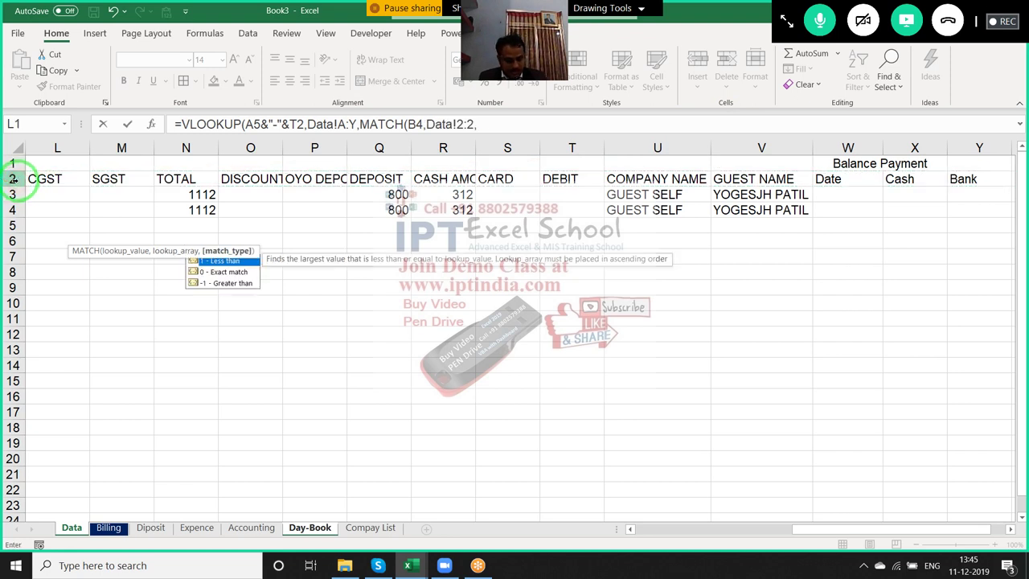
pyautogui.write('),0')
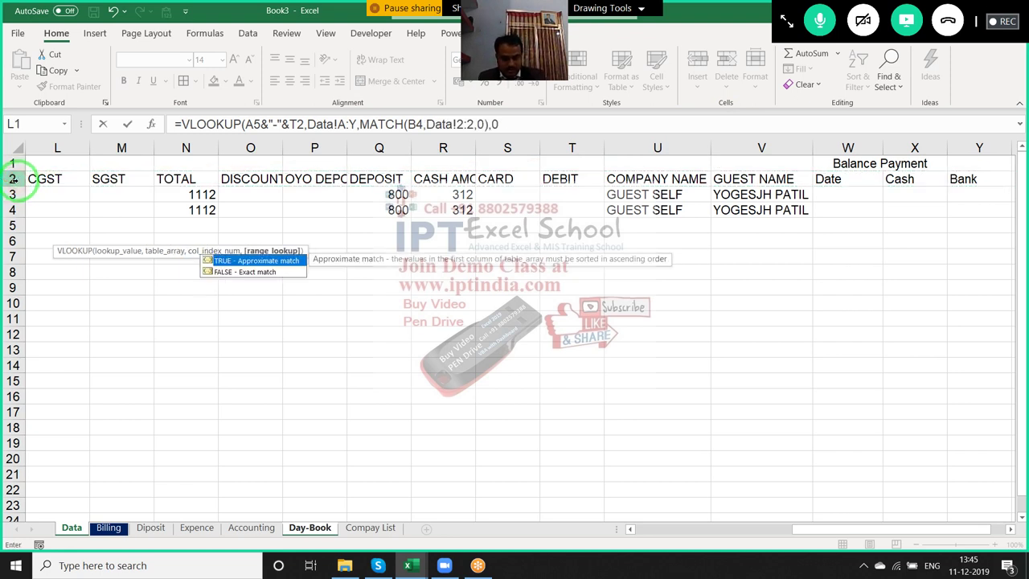
pyautogui.write(')')
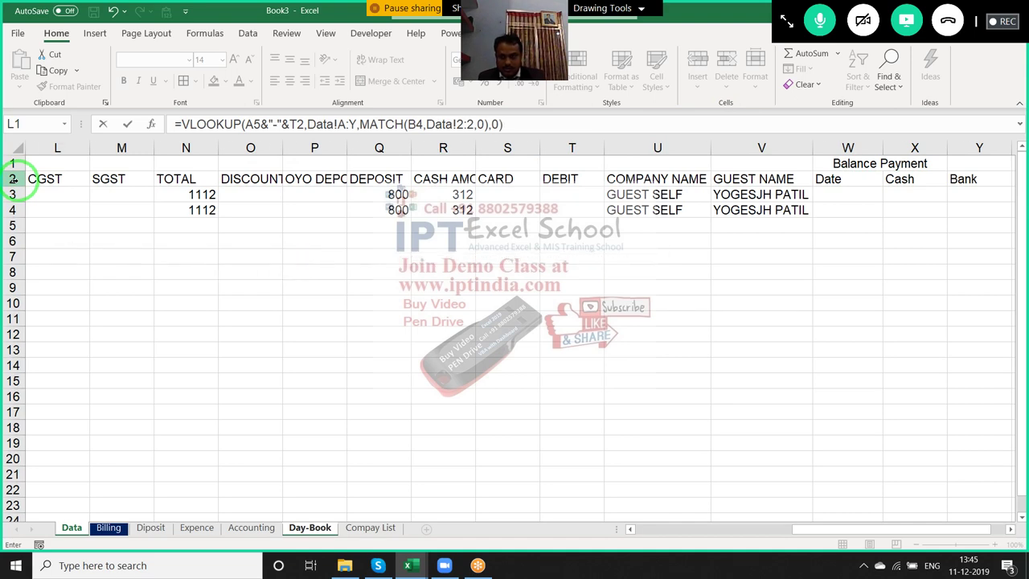
pyautogui.press('Return')
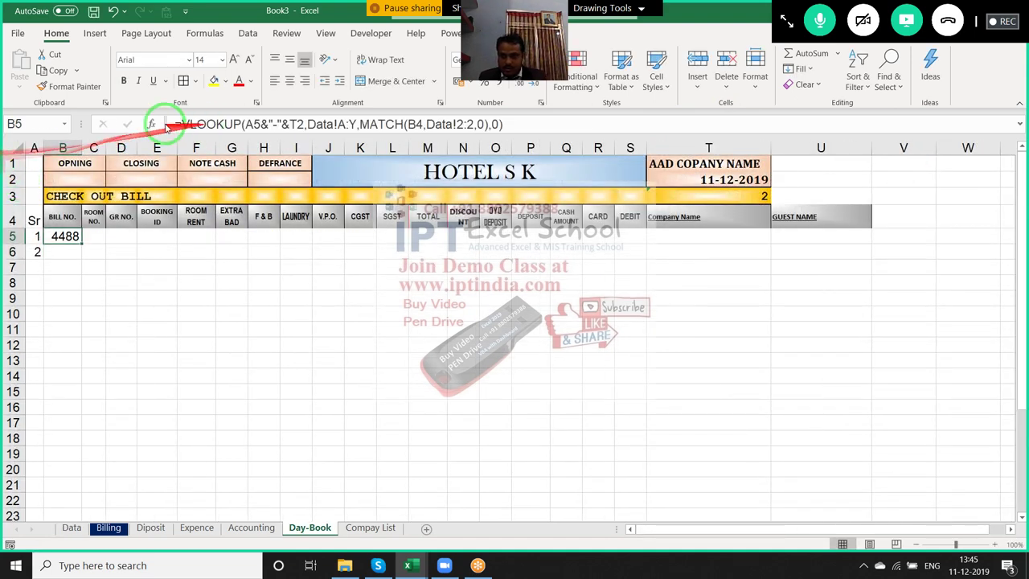
# Wrap the B5 lookup in IFERROR returning blank, showing 4488
pyautogui.click(184, 125)
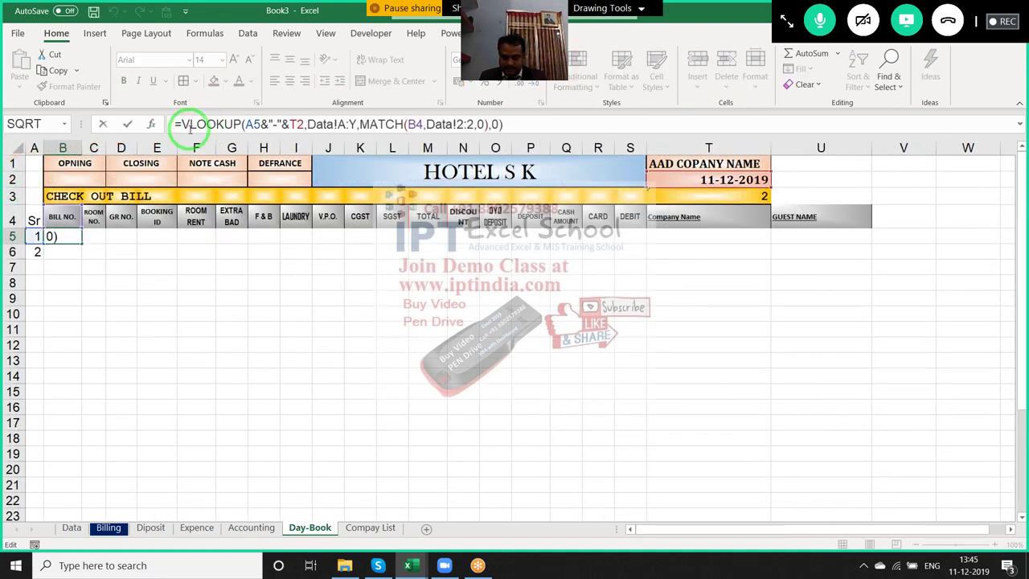
pyautogui.write('IFERROR(')
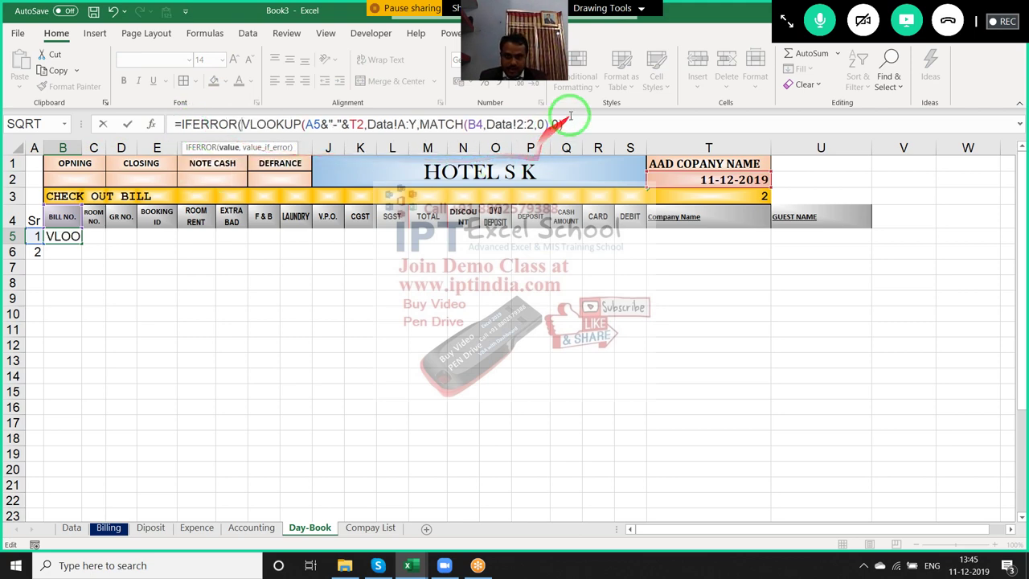
pyautogui.write('),')
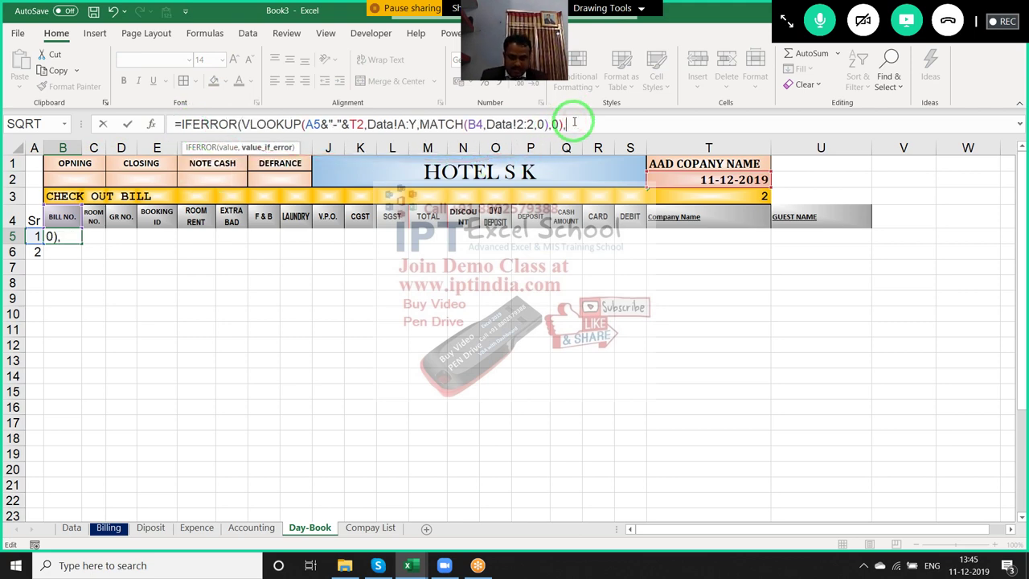
pyautogui.write(')')
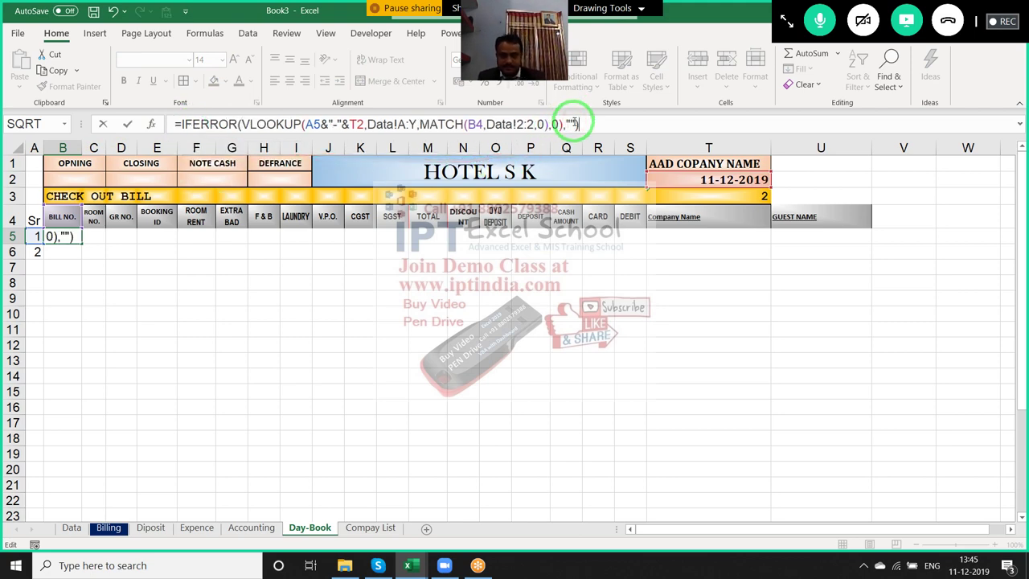
pyautogui.press('Return')
pyautogui.press('Up')
pyautogui.moveTo(554, 117); pyautogui.dragTo(305, 157)
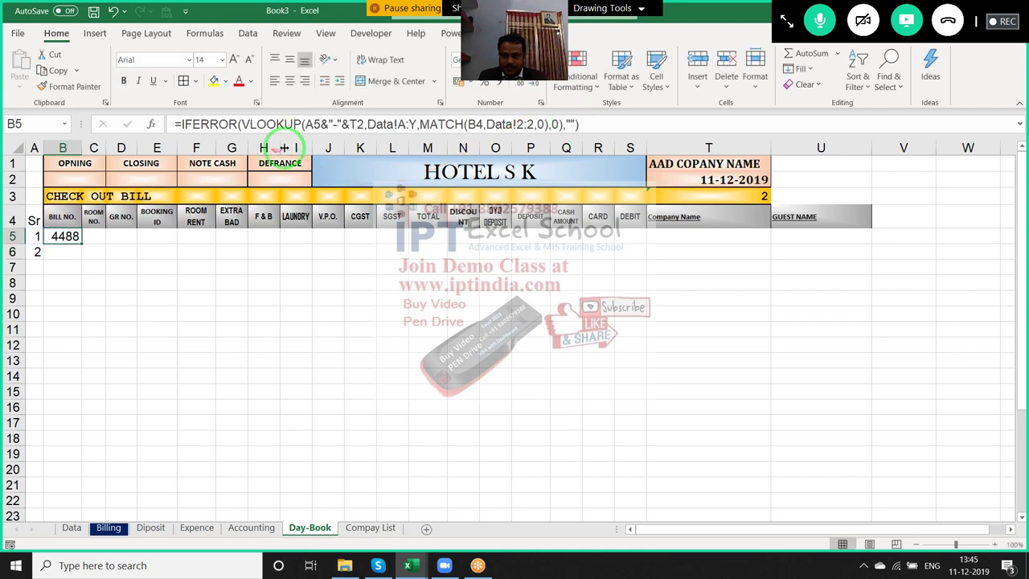
# Make B5's lookup formula absolute by locking T2, A:Y, B$4 and row 2
pyautogui.moveTo(92, 245); pyautogui.dragTo(283, 148)
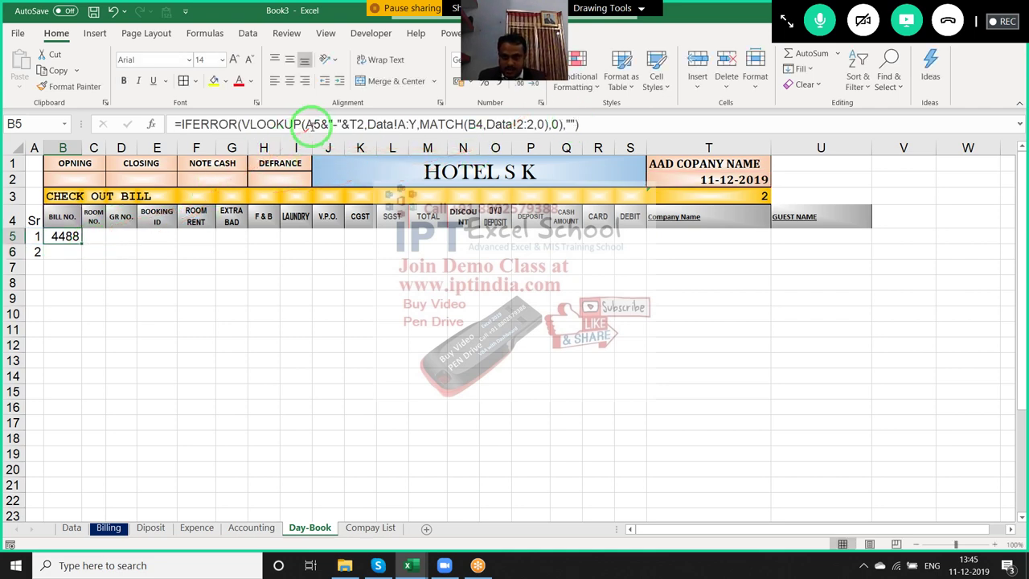
pyautogui.click(306, 124)
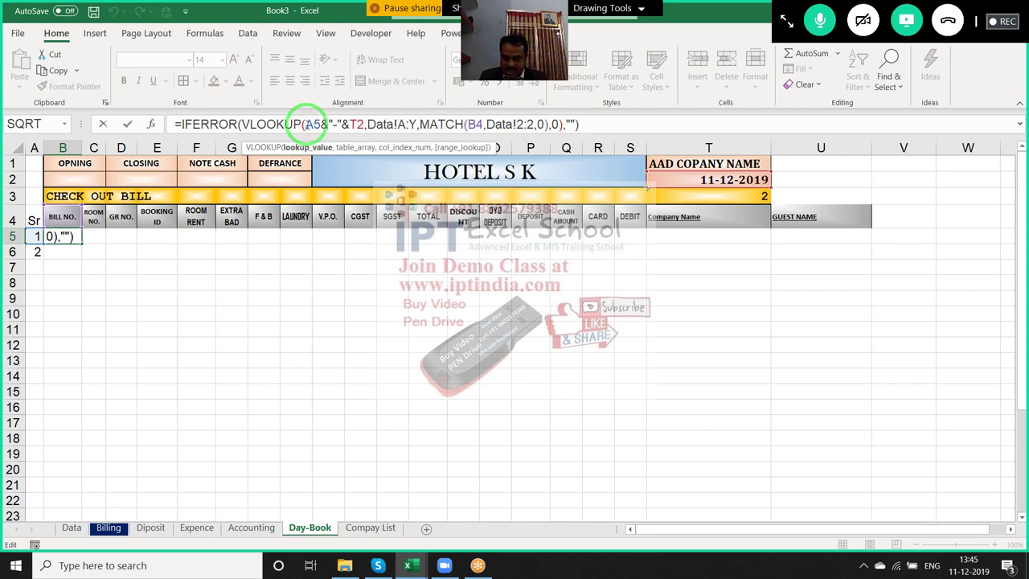
pyautogui.write('$')
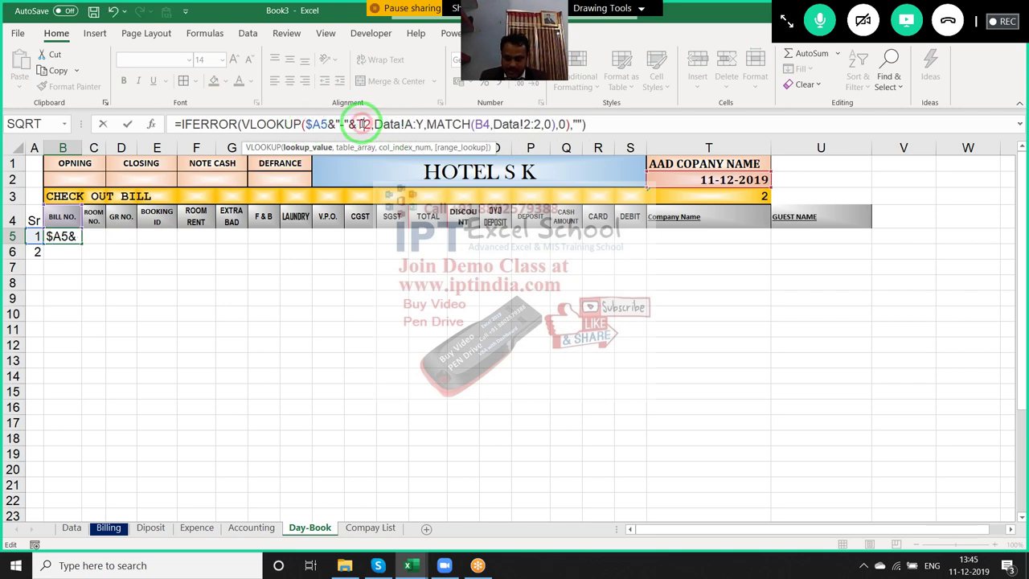
pyautogui.press('F4')
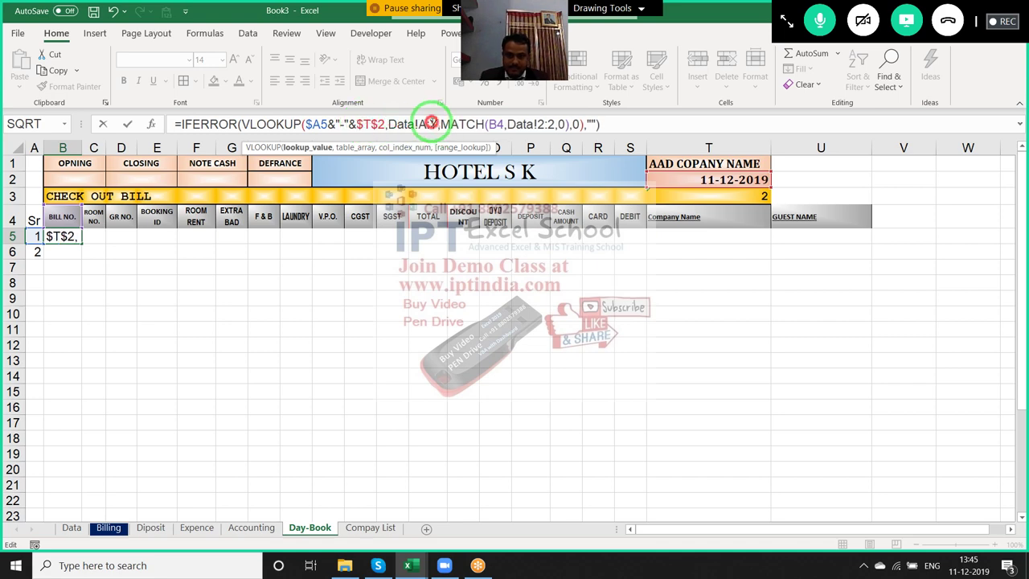
pyautogui.click(424, 125)
pyautogui.press('F4')
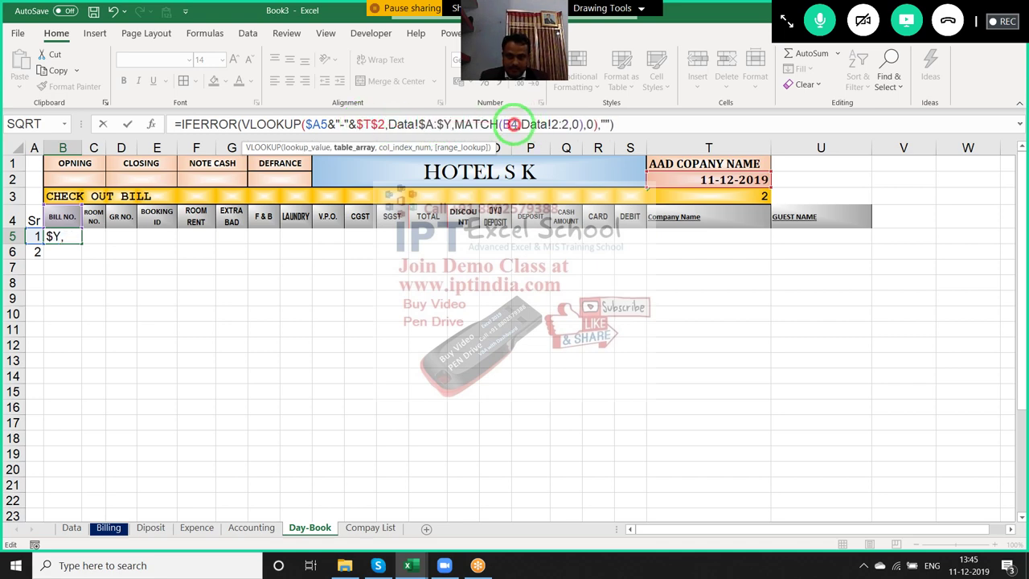
pyautogui.click(512, 125)
pyautogui.write('$')
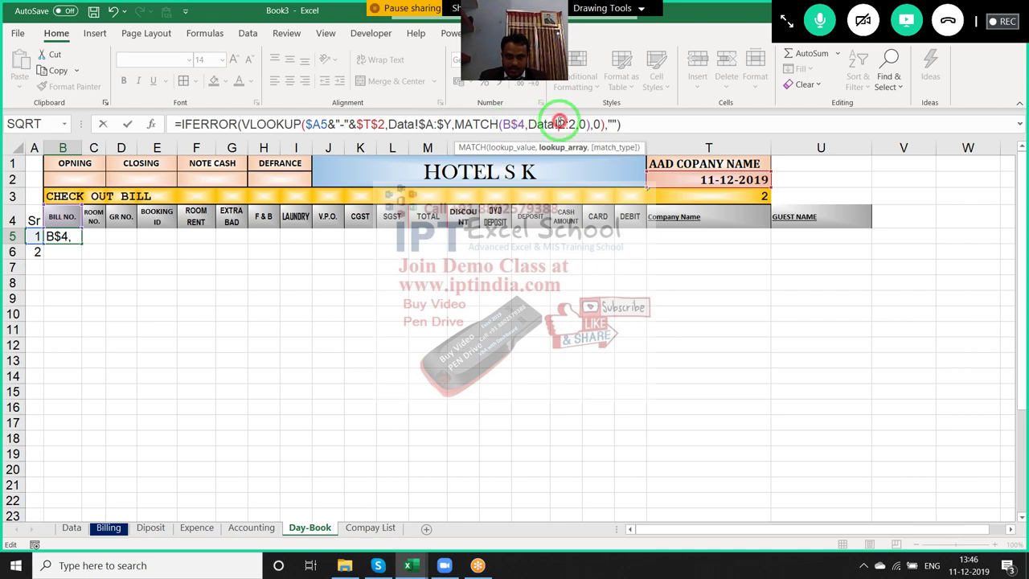
pyautogui.press('F4')
pyautogui.hotkey('ctrl', 'Return')
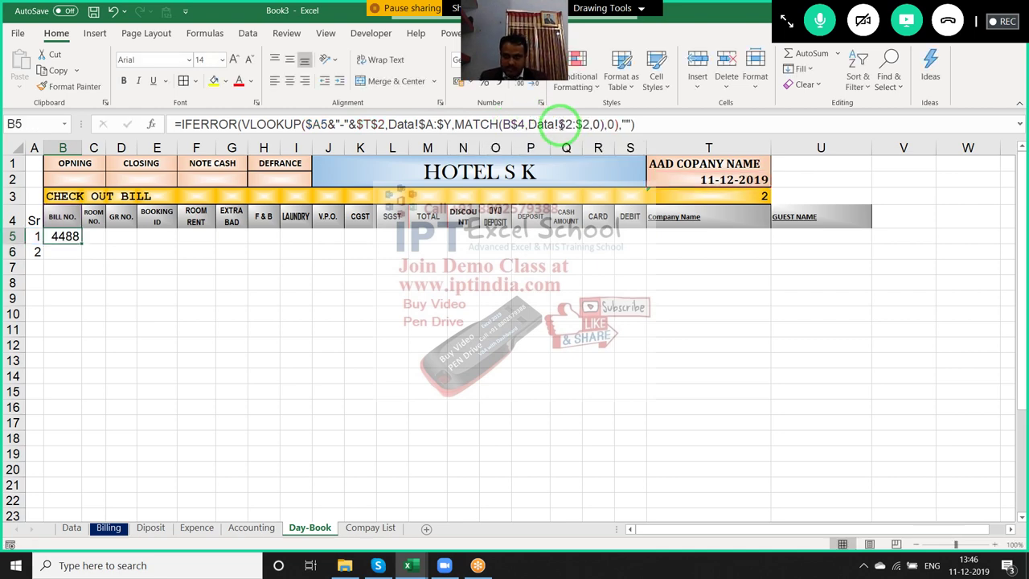
# Fill the B5 formula across to column U and down to row 6, then autofit column C
pyautogui.hotkey('shift', 'Right')
pyautogui.hotkey('shift', 'Right')
pyautogui.hotkey('shift', 'Right')
pyautogui.hotkey('shift', 'Right')
pyautogui.hotkey('shift', 'Right')
pyautogui.hotkey('shift', 'Right')
pyautogui.hotkey('shift', 'Right')
pyautogui.hotkey('shift', 'Left')
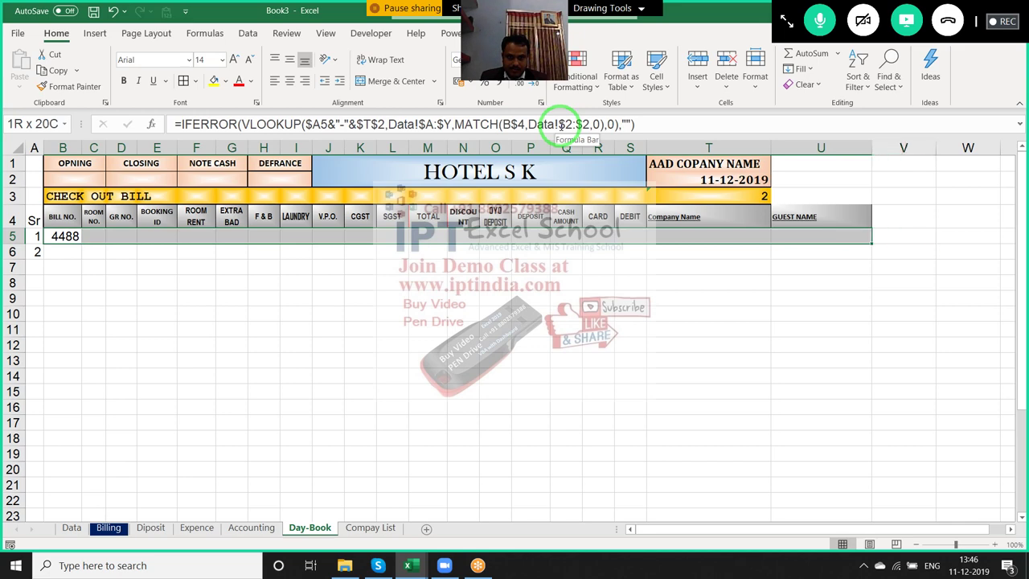
pyautogui.hotkey('ctrl', 'r')
pyautogui.hotkey('shift', 'Down')
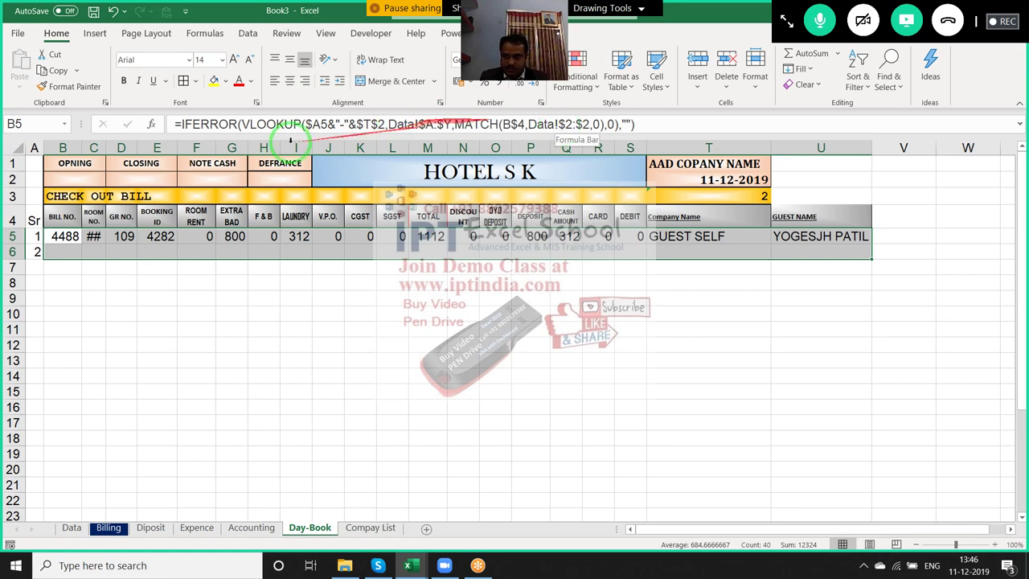
pyautogui.doubleClick(104, 149)
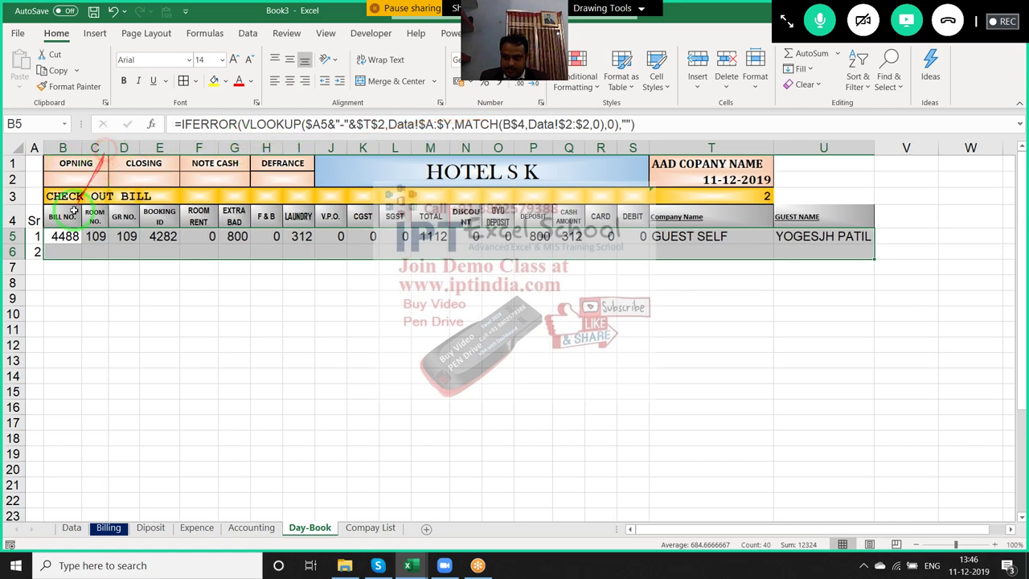
# Inspect the copied formula in B6, then move to the Data sheet
pyautogui.click(69, 249)
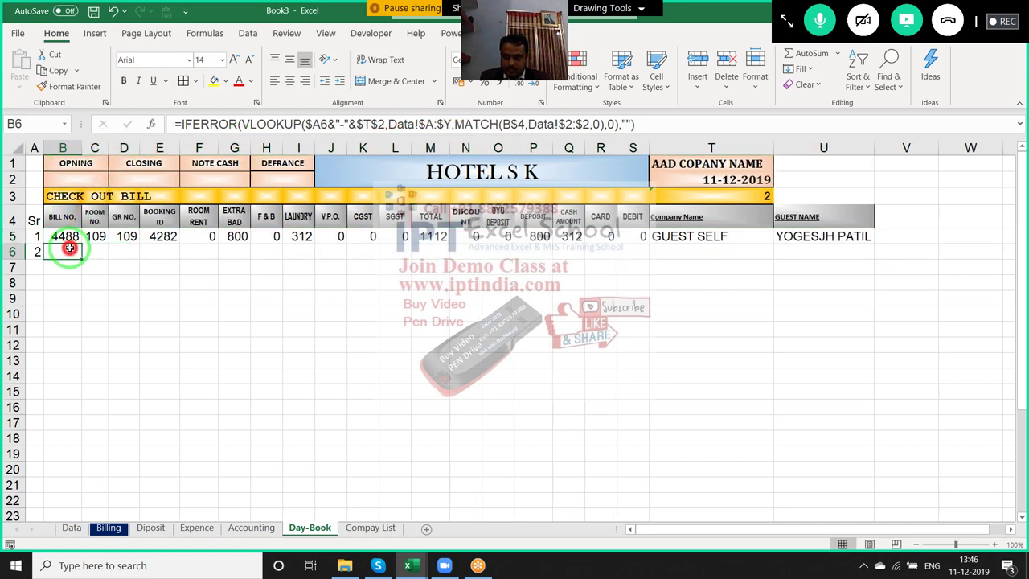
pyautogui.doubleClick(69, 249)
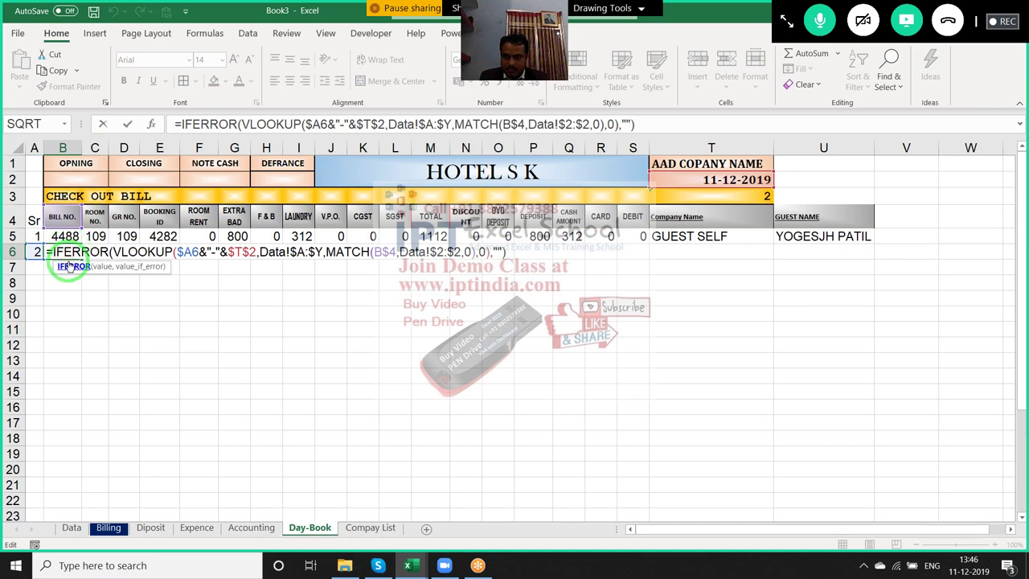
pyautogui.press('Escape')
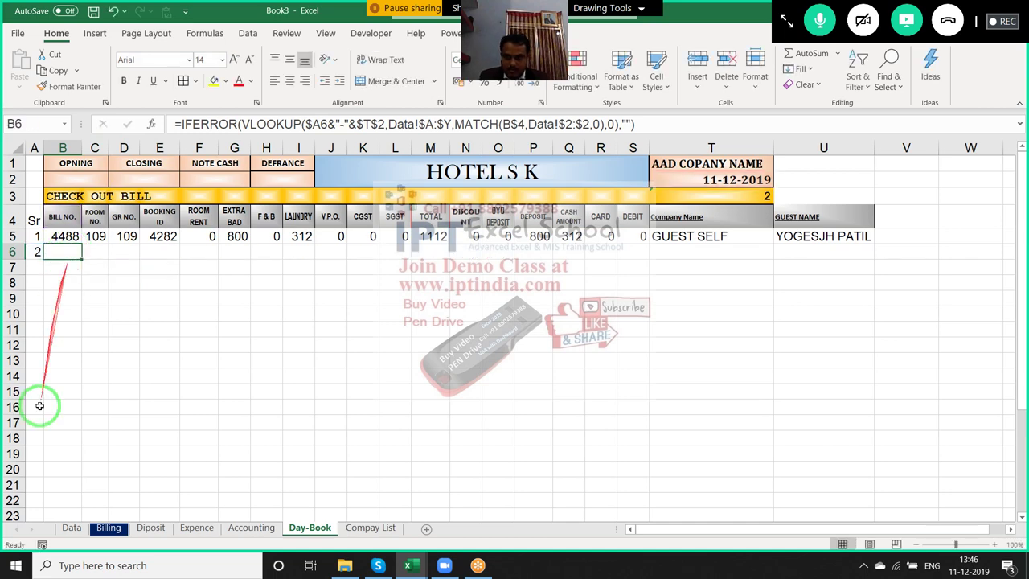
pyautogui.click(74, 515)
pyautogui.click(71, 528)
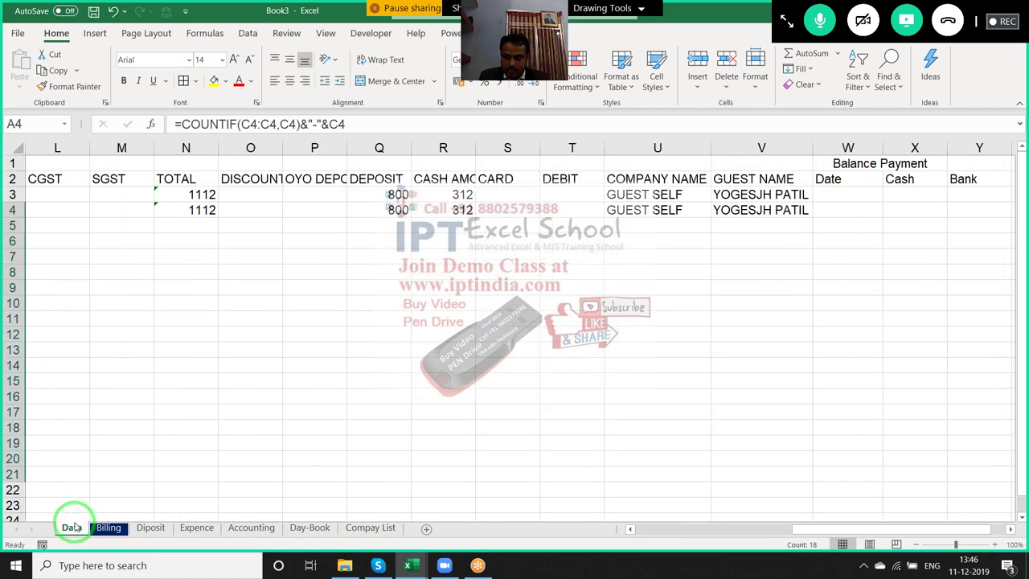
# Anchor A3's key as =COUNTIF($C$3:C3,C3)&"-"&C3, fill it down, and recheck Day-Book B6
pyautogui.moveTo(796, 528); pyautogui.dragTo(574, 526)
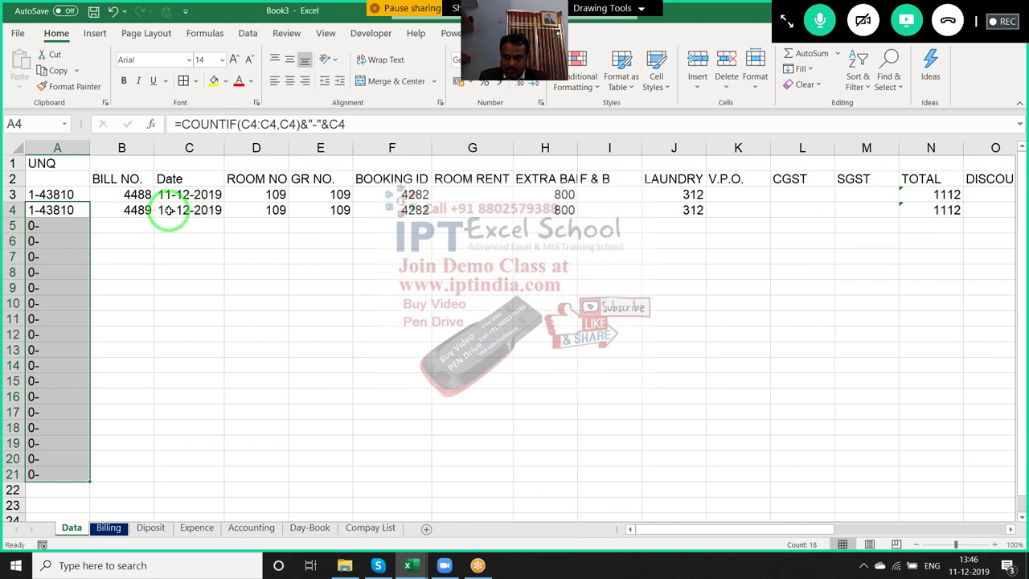
pyautogui.click(58, 194)
pyautogui.moveTo(76, 194); pyautogui.dragTo(222, 212)
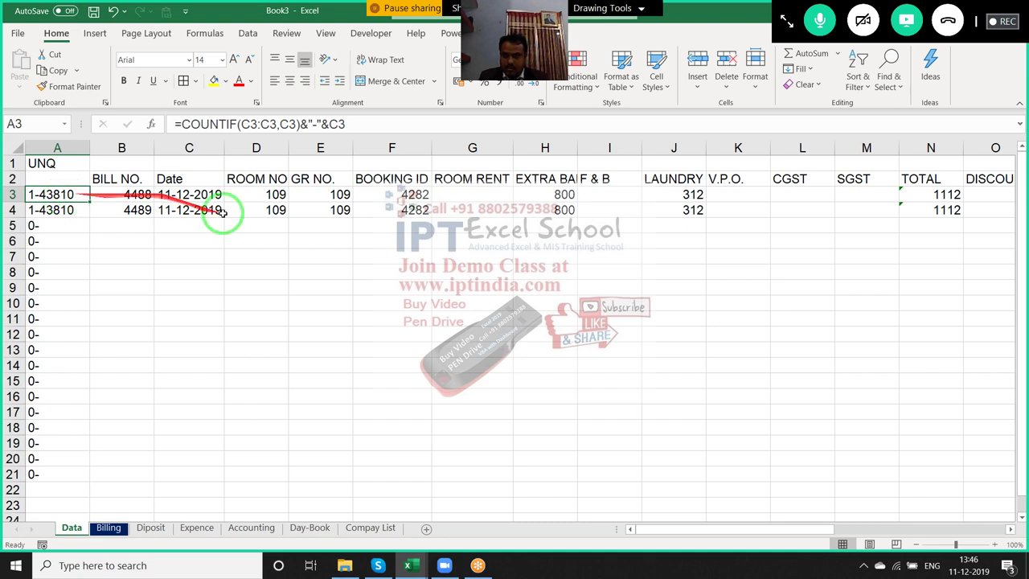
pyautogui.doubleClick(245, 124)
pyautogui.press('F4')
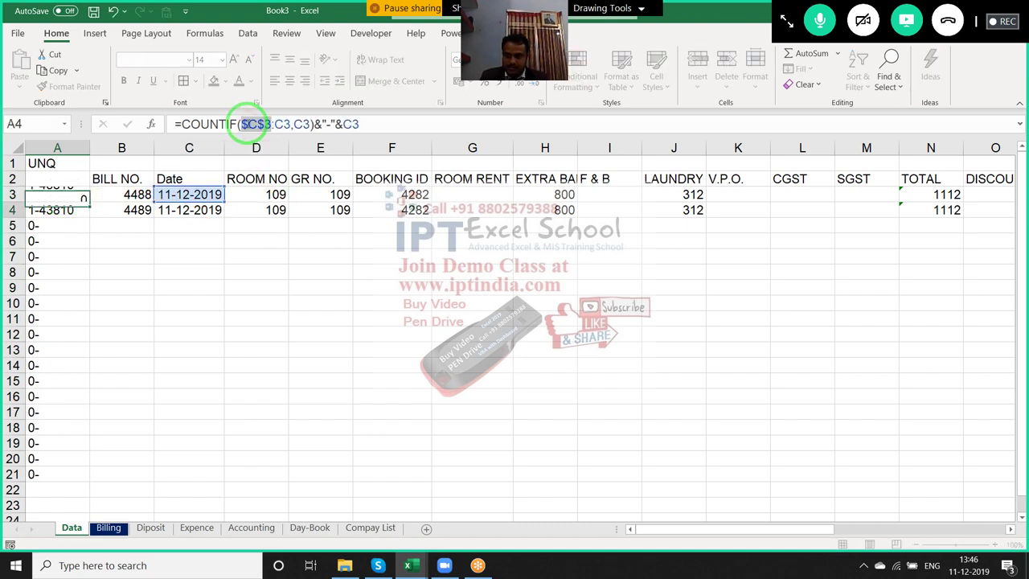
pyautogui.press('Return')
pyautogui.click(84, 195)
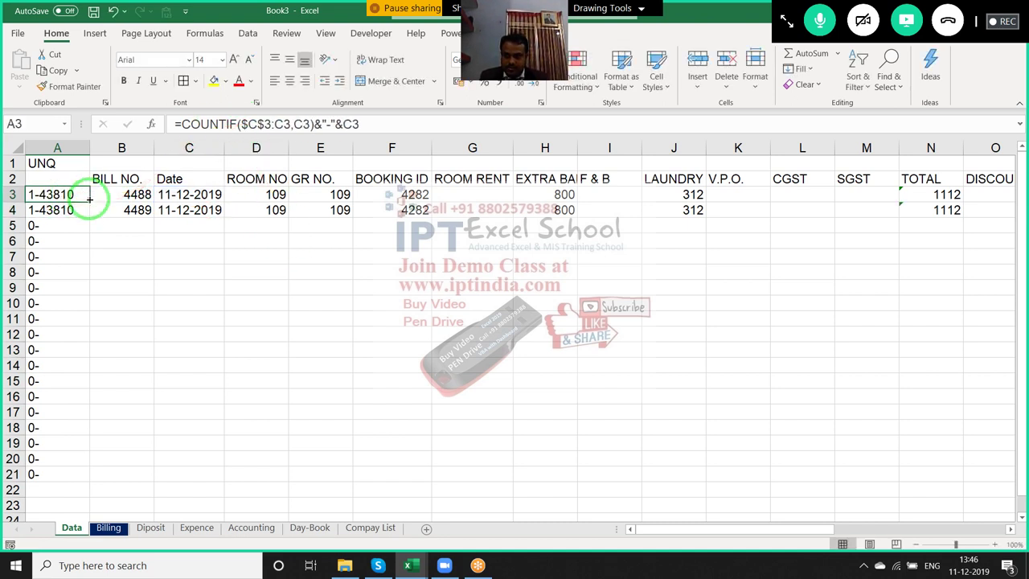
pyautogui.doubleClick(90, 200)
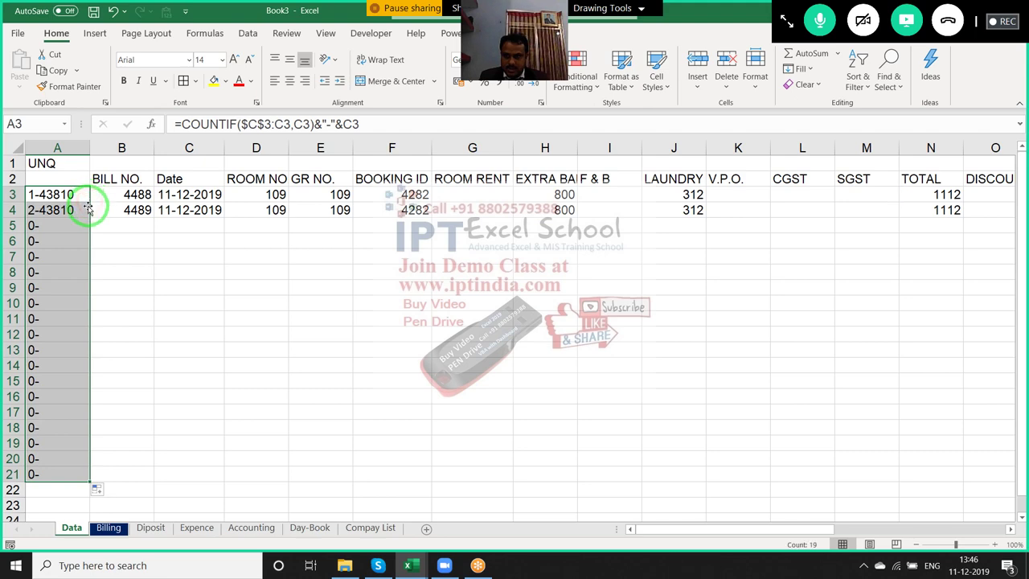
pyautogui.click(320, 532)
pyautogui.click(51, 253)
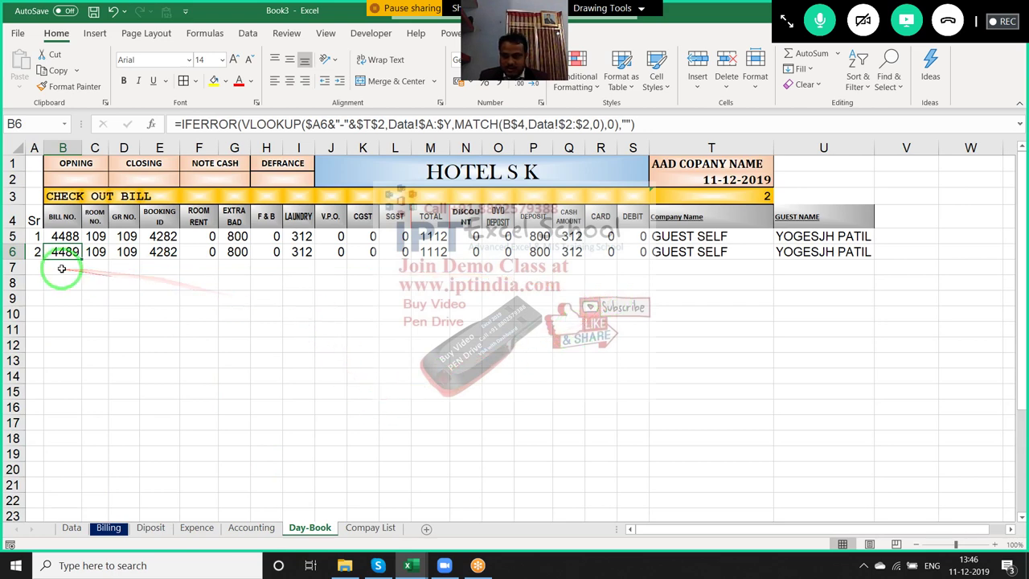
# Start a SUMIF opening-amount formula using Accounting column A and B2, then abandon it
pyautogui.click(72, 179)
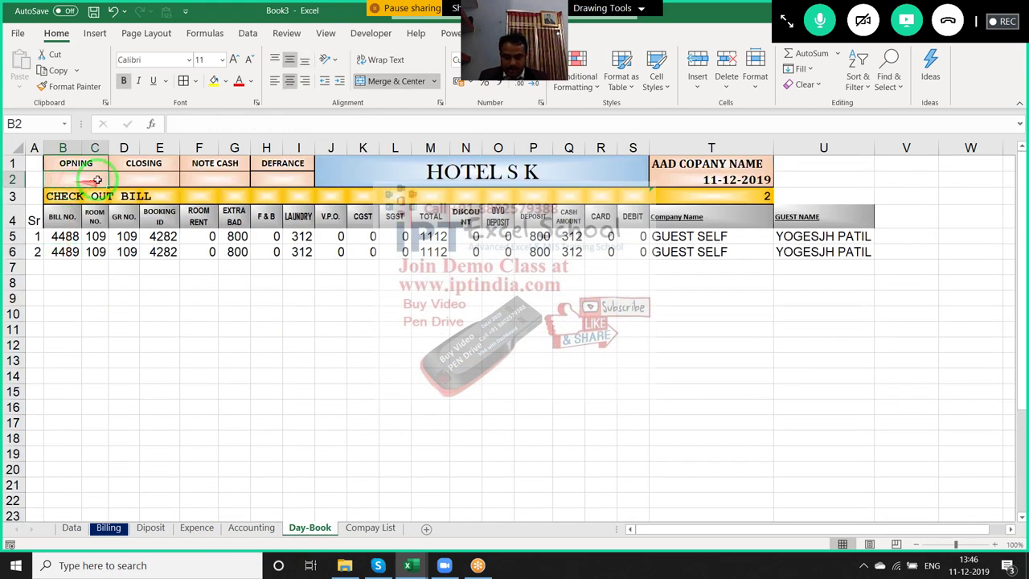
pyautogui.write('=SUM')
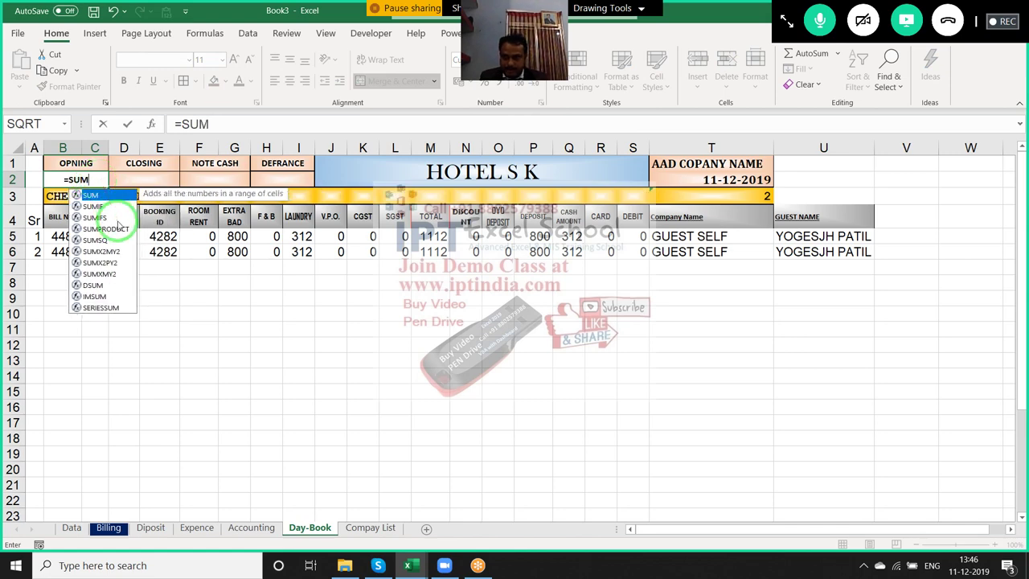
pyautogui.press('Down')
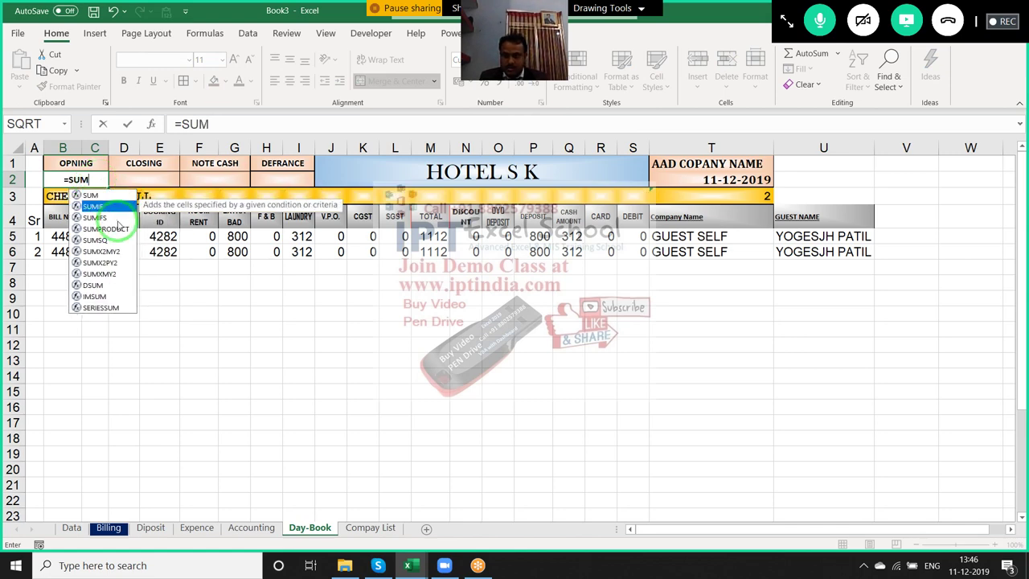
pyautogui.press('Tab')
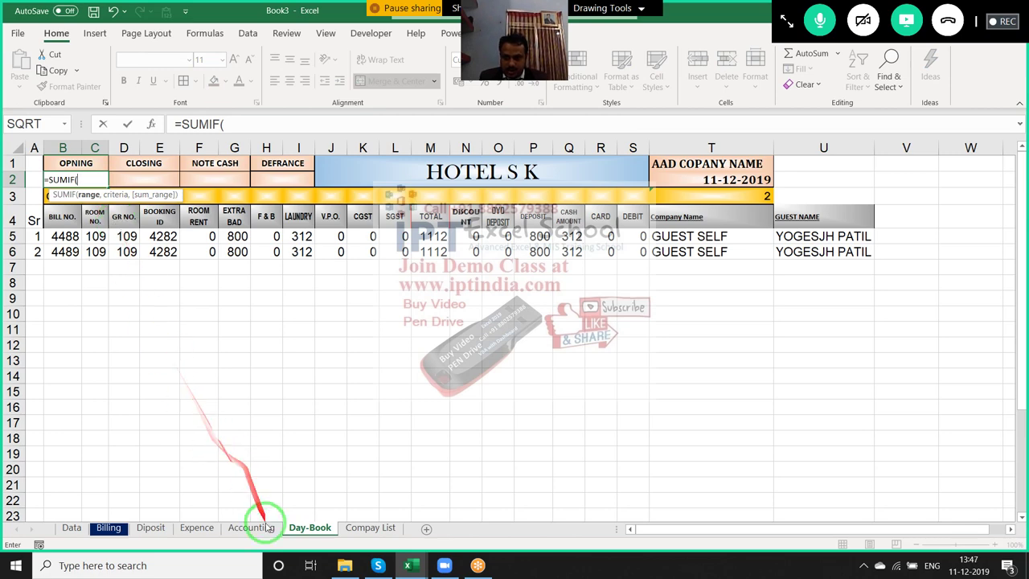
pyautogui.click(261, 530)
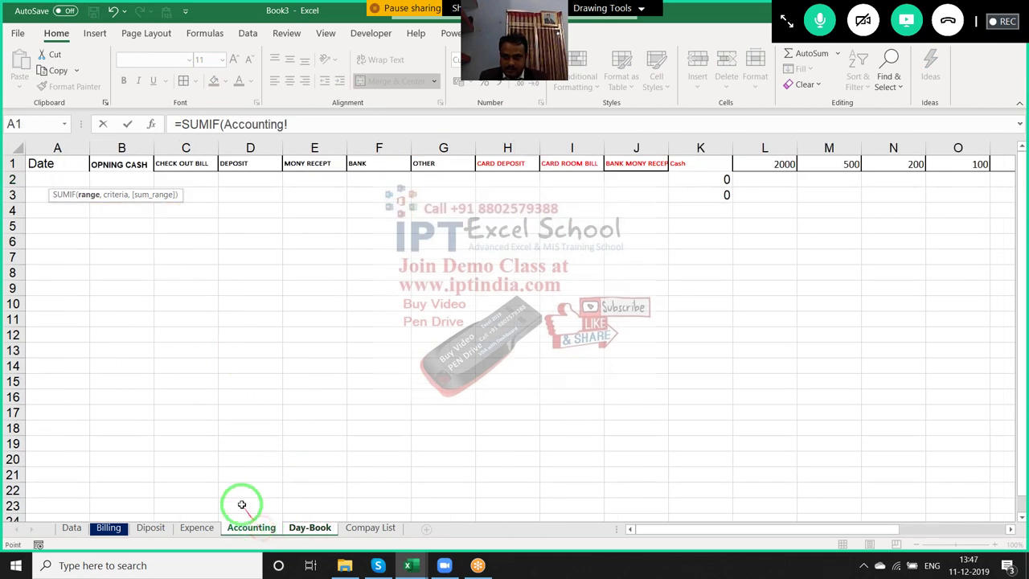
pyautogui.click(62, 143)
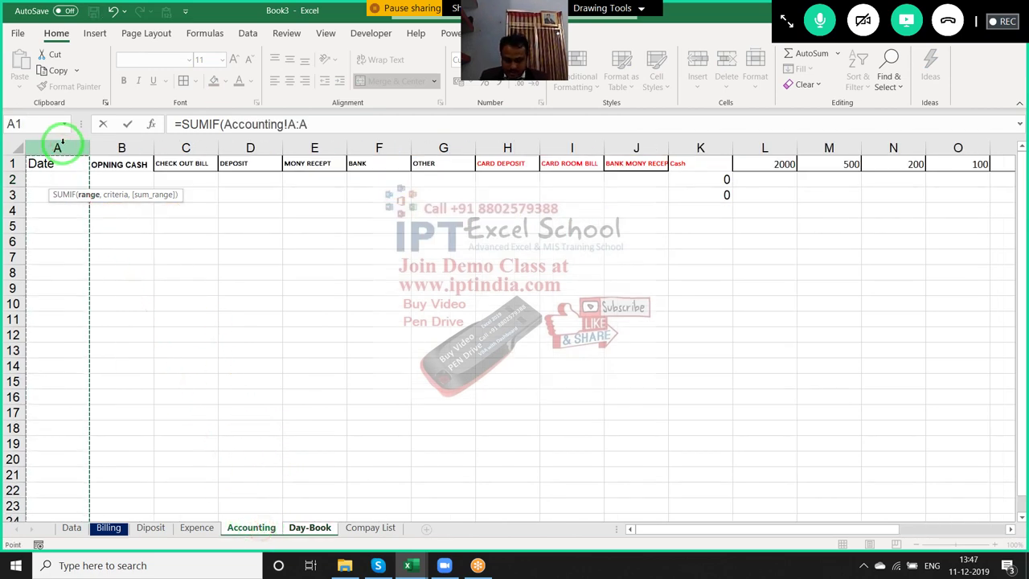
pyautogui.write(',')
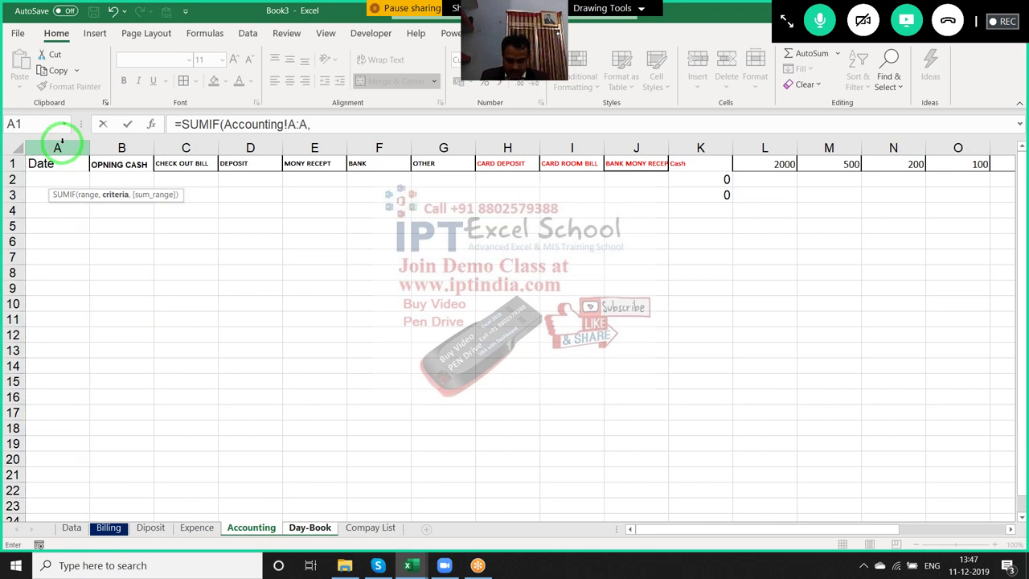
pyautogui.write('B2,')
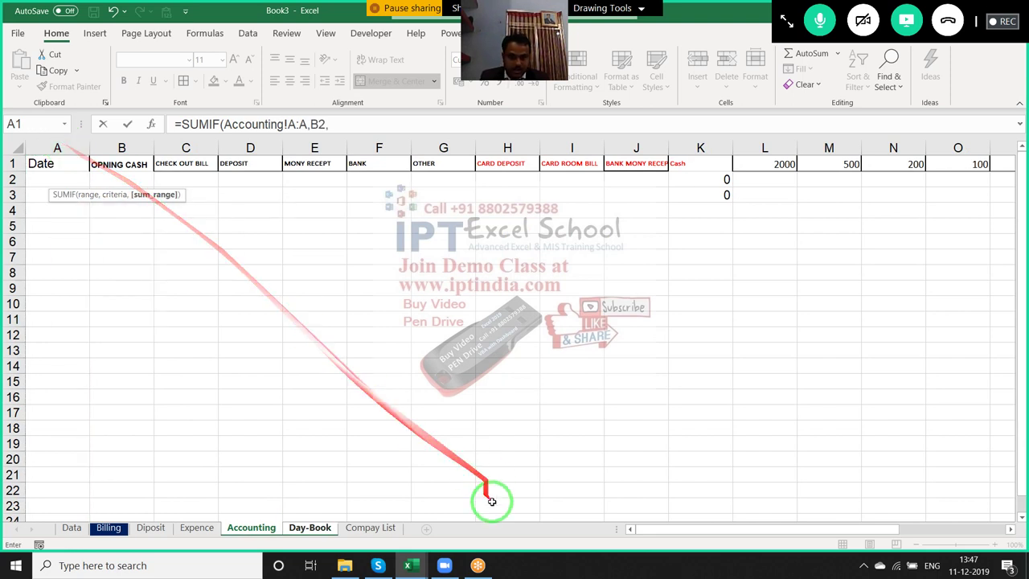
pyautogui.moveTo(689, 532); pyautogui.dragTo(678, 530)
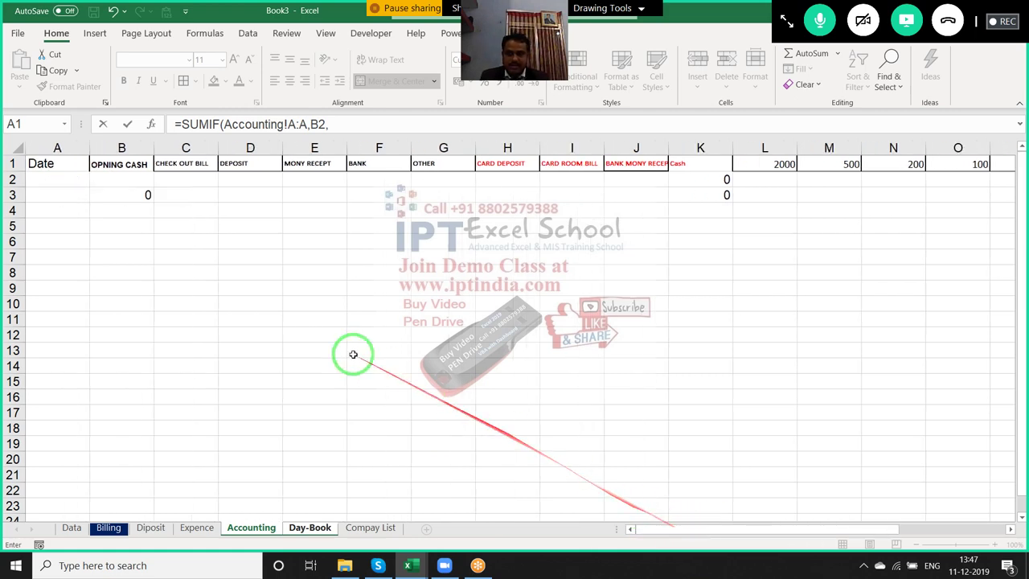
pyautogui.hotkey('ctrl', 'pagedown')
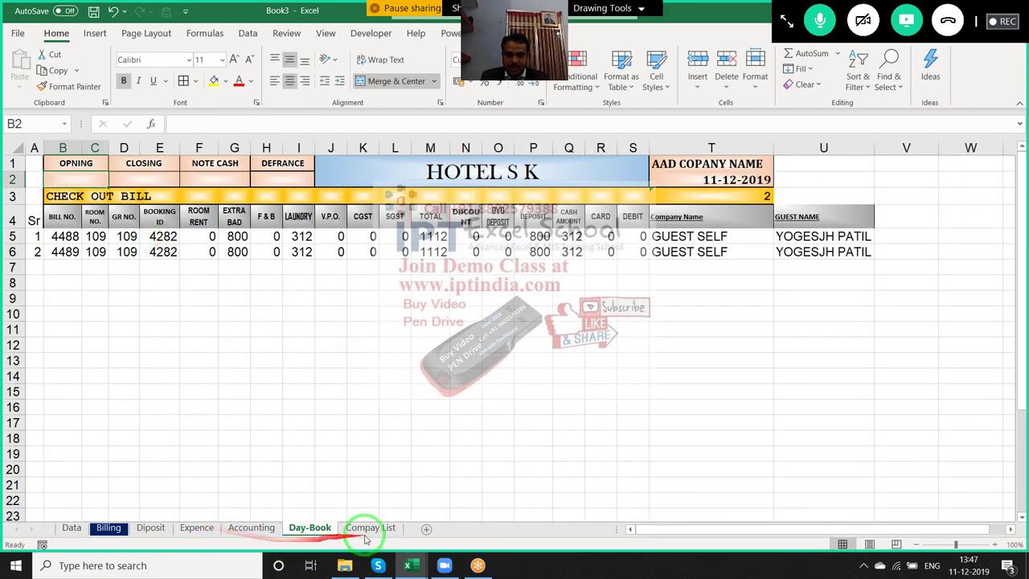
# Review Accounting's OPNING CASH cells B2 and B3, select A2:D2, then return to Day-Book
pyautogui.click(370, 527)
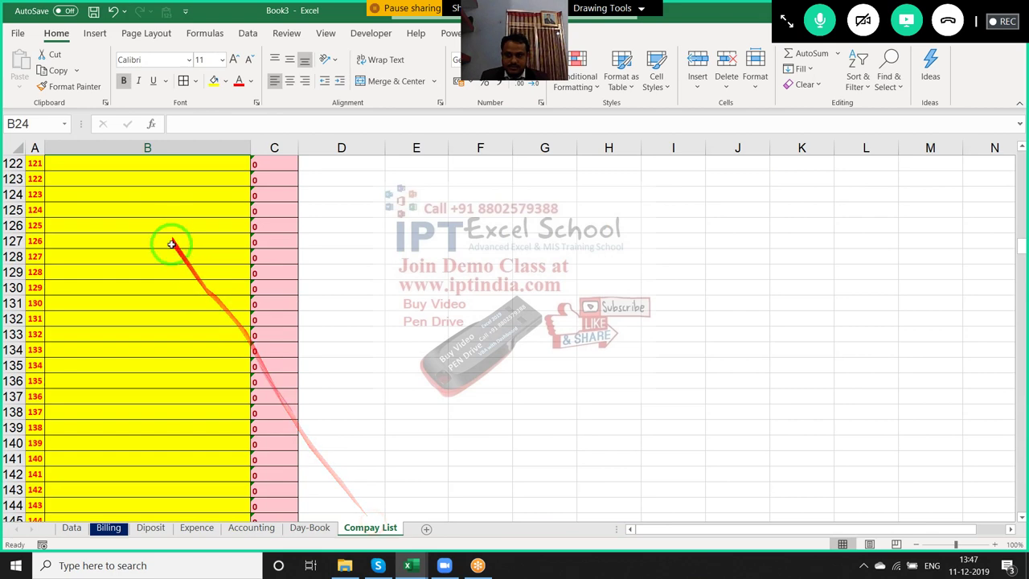
pyautogui.click(253, 527)
pyautogui.click(121, 178)
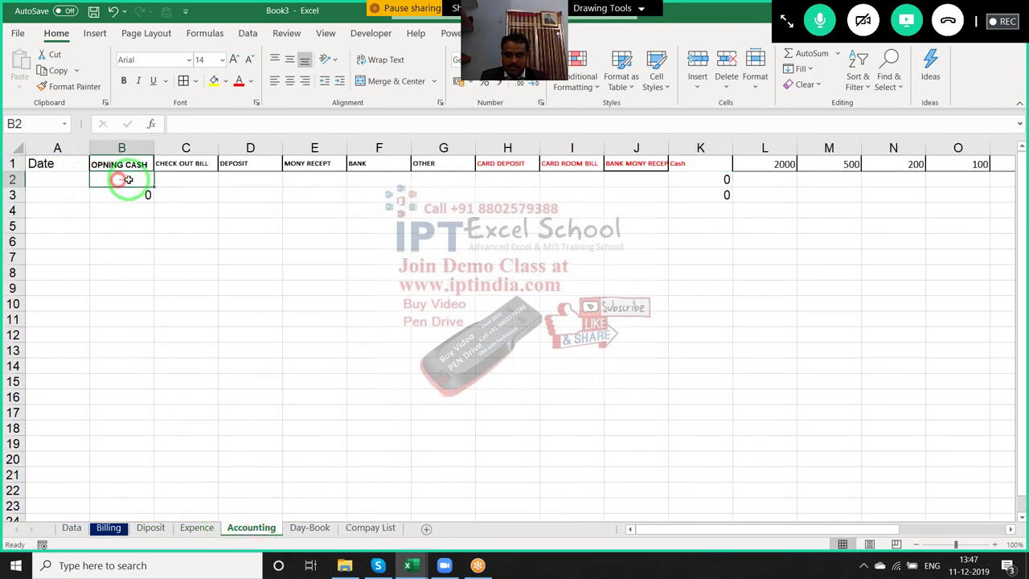
pyautogui.click(130, 192)
pyautogui.click(124, 178)
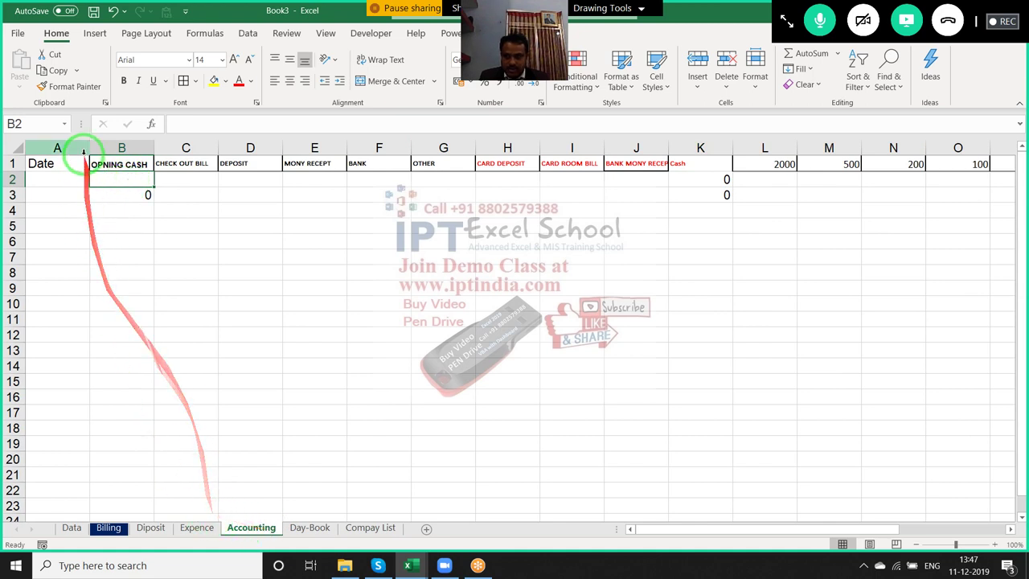
pyautogui.moveTo(44, 178); pyautogui.dragTo(233, 179)
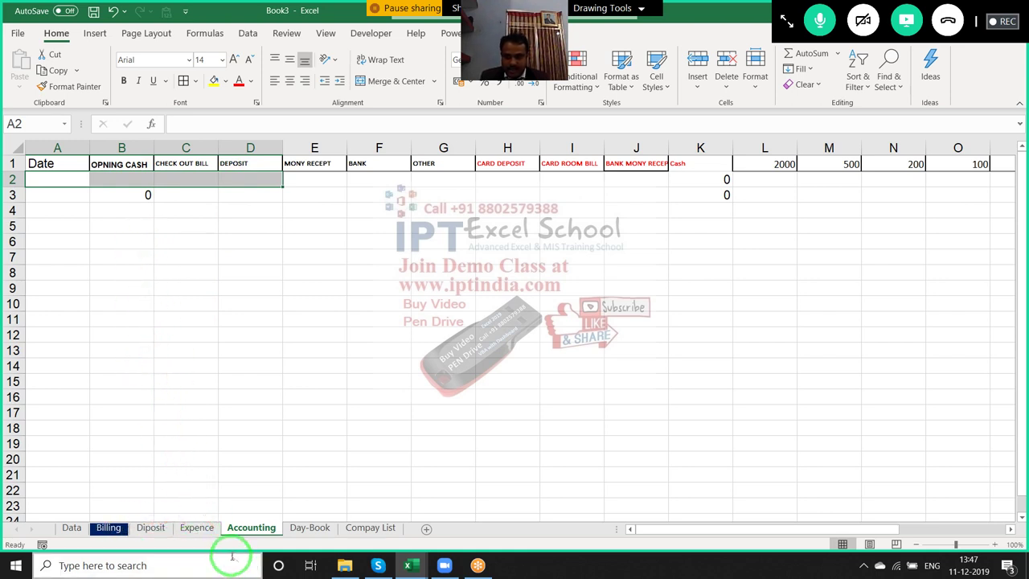
pyautogui.click(307, 527)
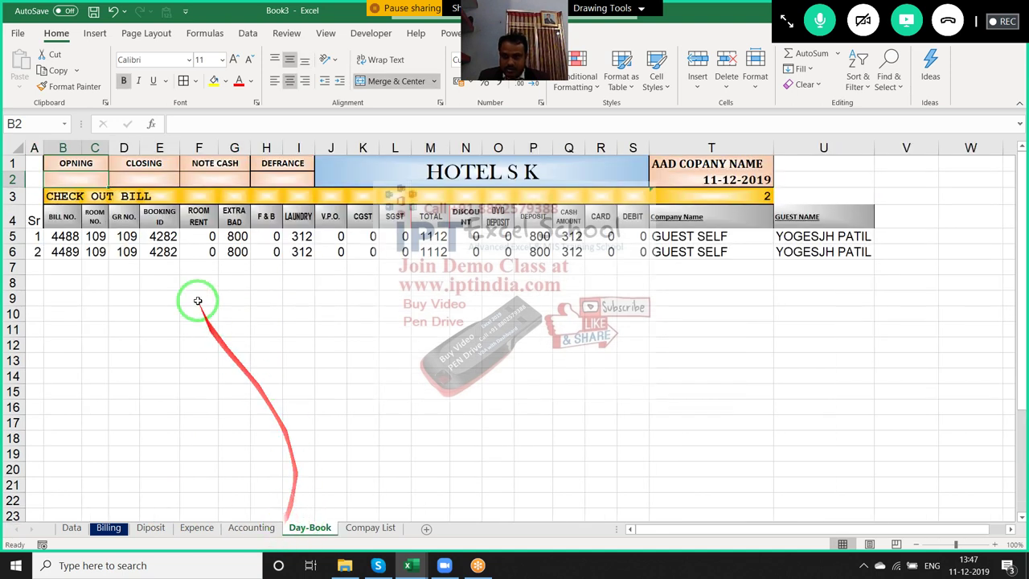
# Enter =VLOOKUP(T2,Accounting!A:U,2,0) in Day-Book cell B2
pyautogui.write('=VLOOKUP(')
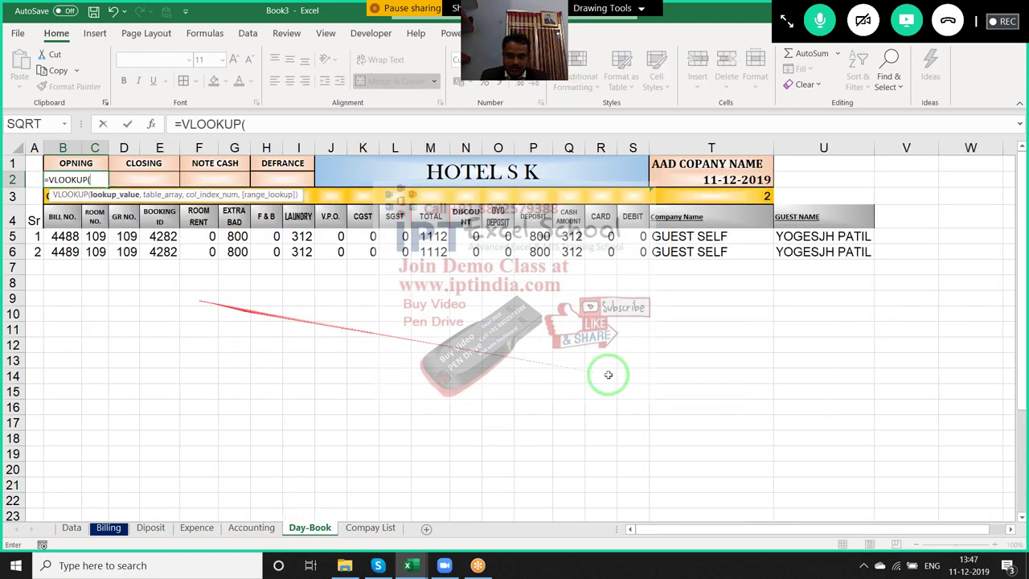
pyautogui.click(704, 180)
pyautogui.write(',')
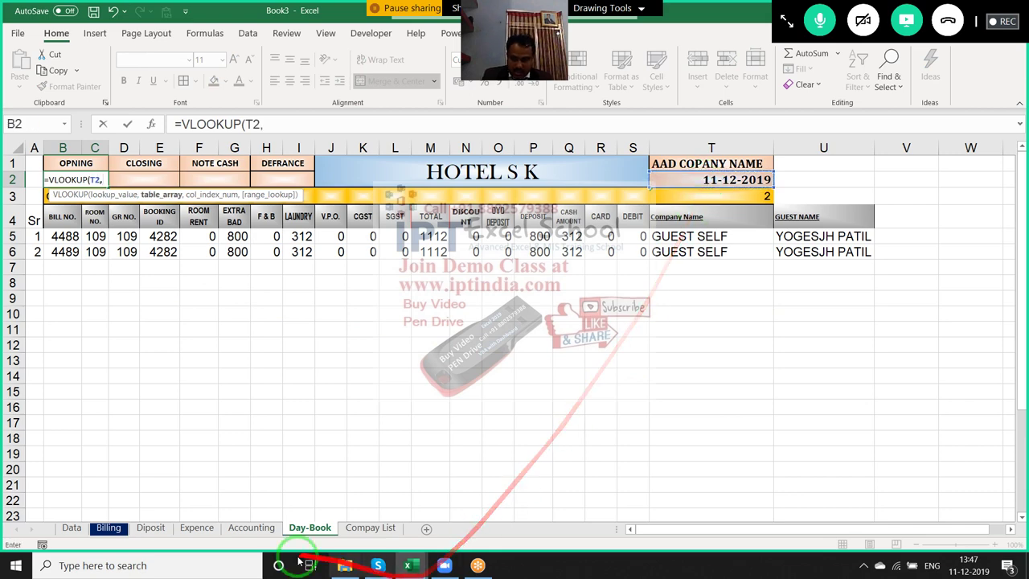
pyautogui.click(251, 528)
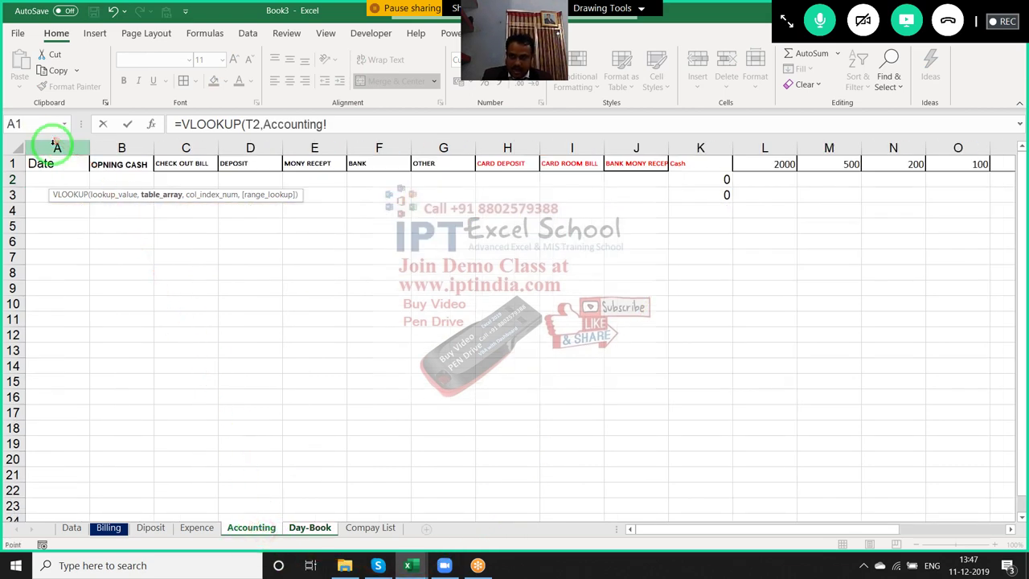
pyautogui.moveTo(57, 147); pyautogui.dragTo(959, 147)
pyautogui.write(',2,0')
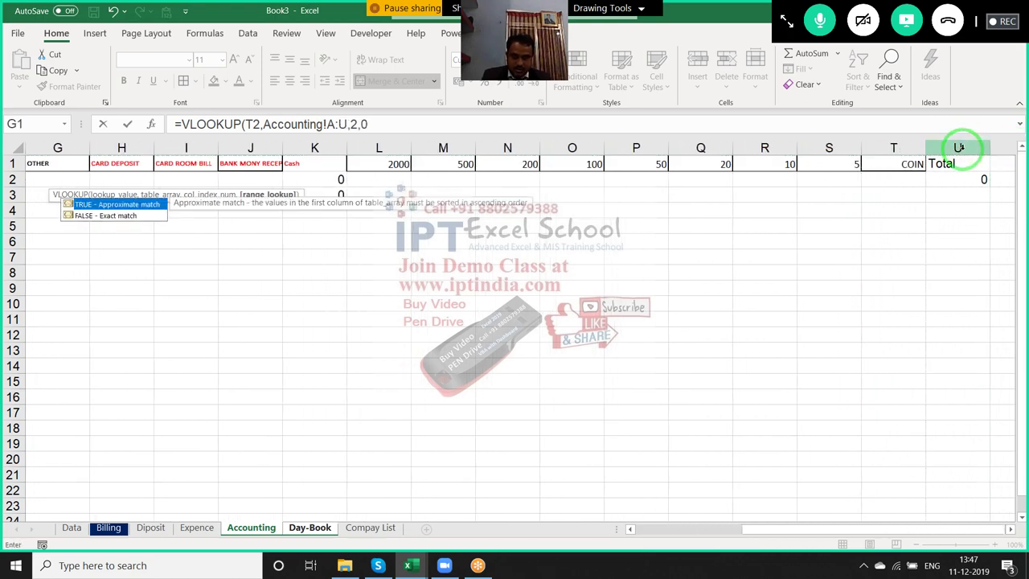
pyautogui.press('Return')
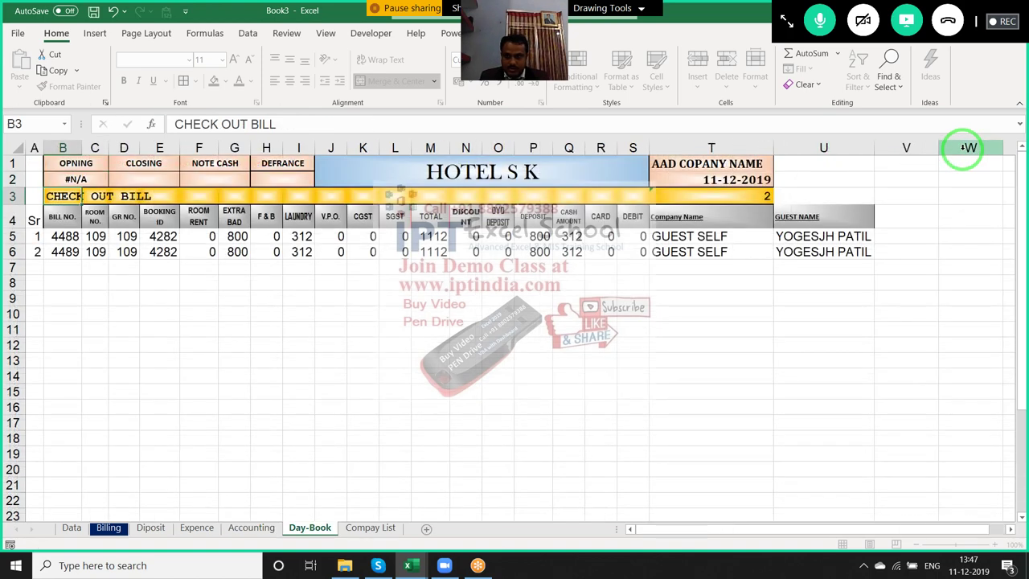
pyautogui.press('Up')
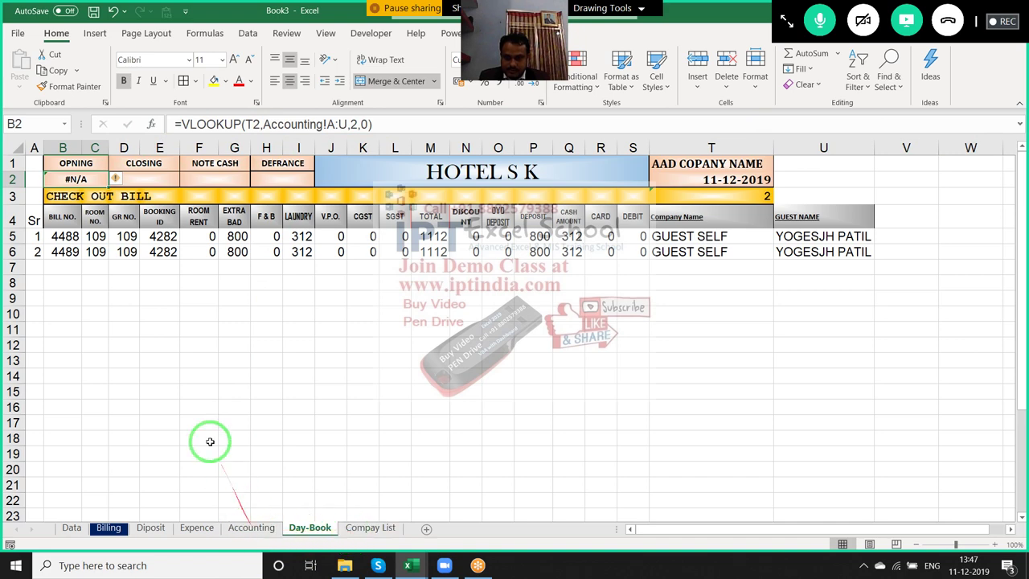
# Begin a VLOOKUP in CLOSING cell D2, then switch to the 12-SK-DEC-2019 workbook
pyautogui.click(148, 179)
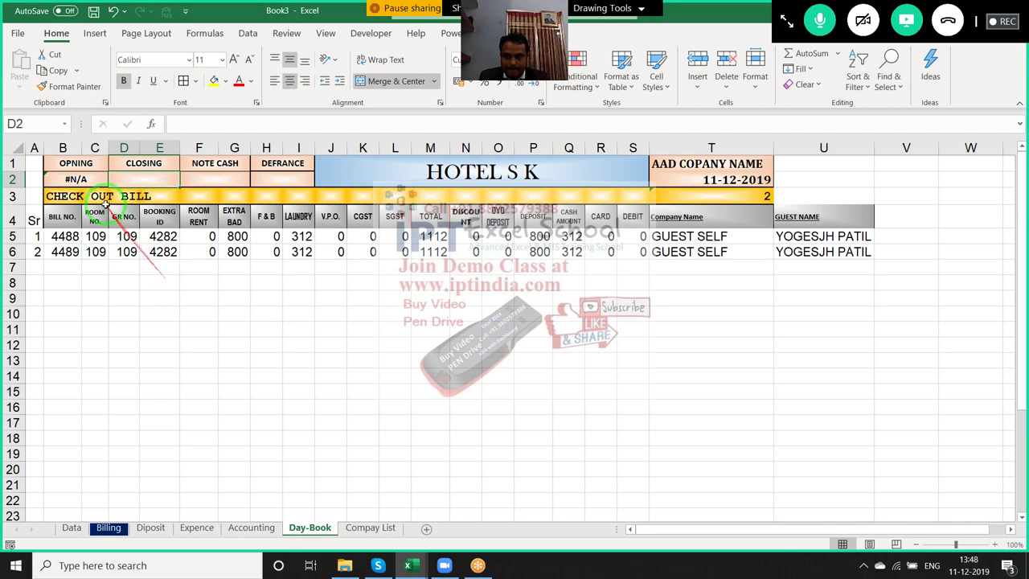
pyautogui.moveTo(306, 562); pyautogui.dragTo(226, 344)
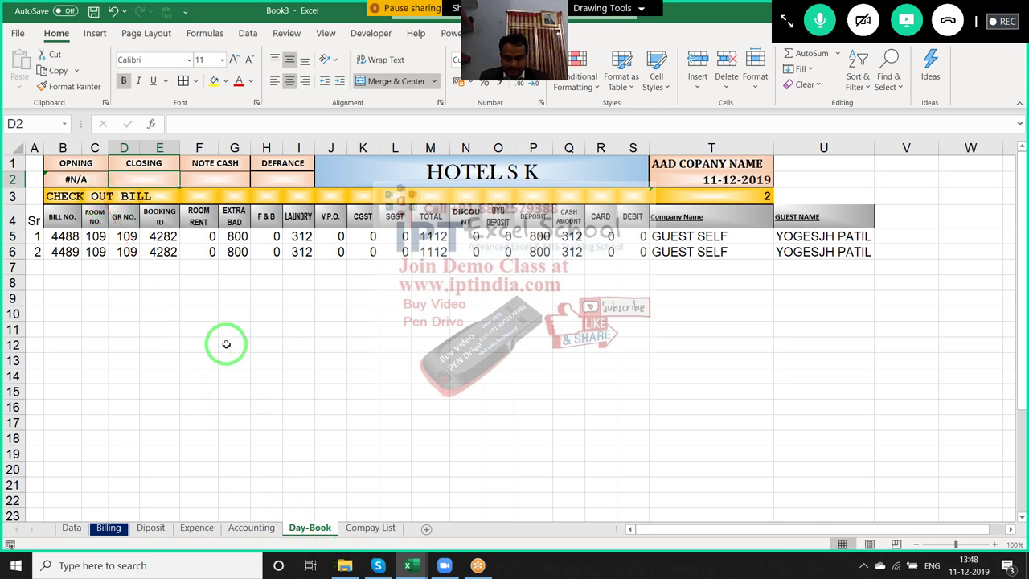
pyautogui.write('=')
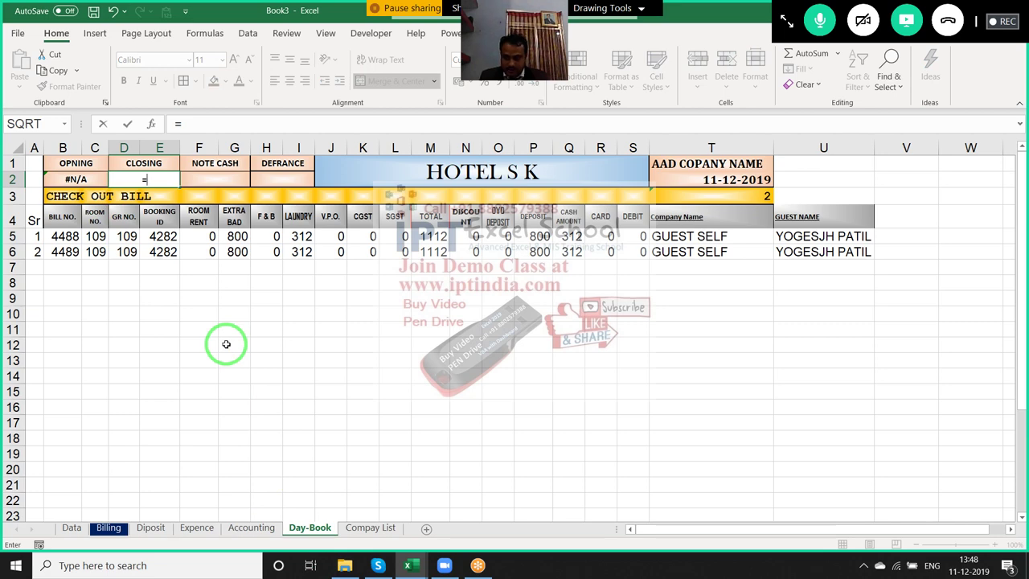
pyautogui.write('VL')
pyautogui.press('Tab')
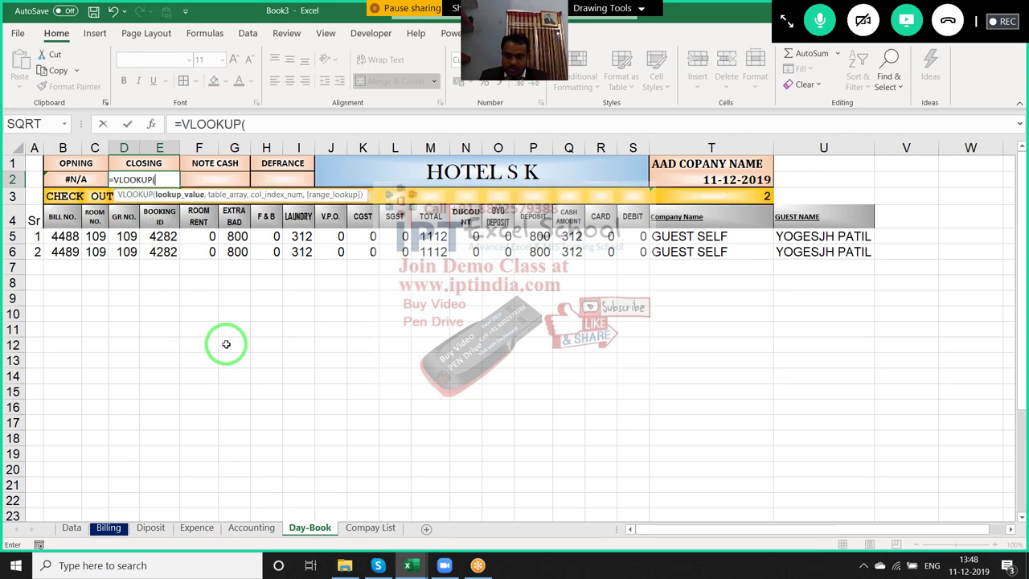
pyautogui.click(251, 534)
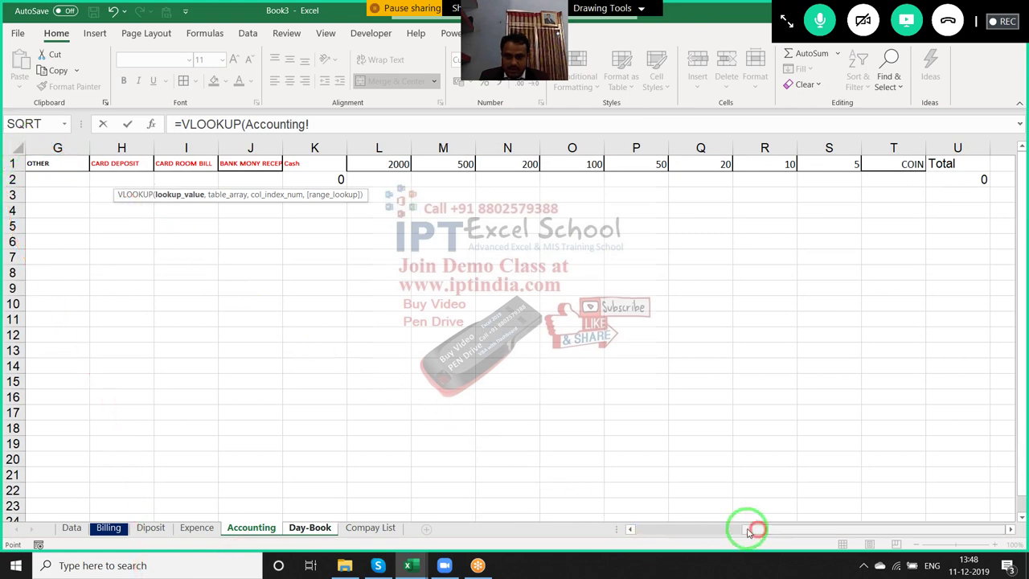
pyautogui.hotkey('ctrl', 'Tab')
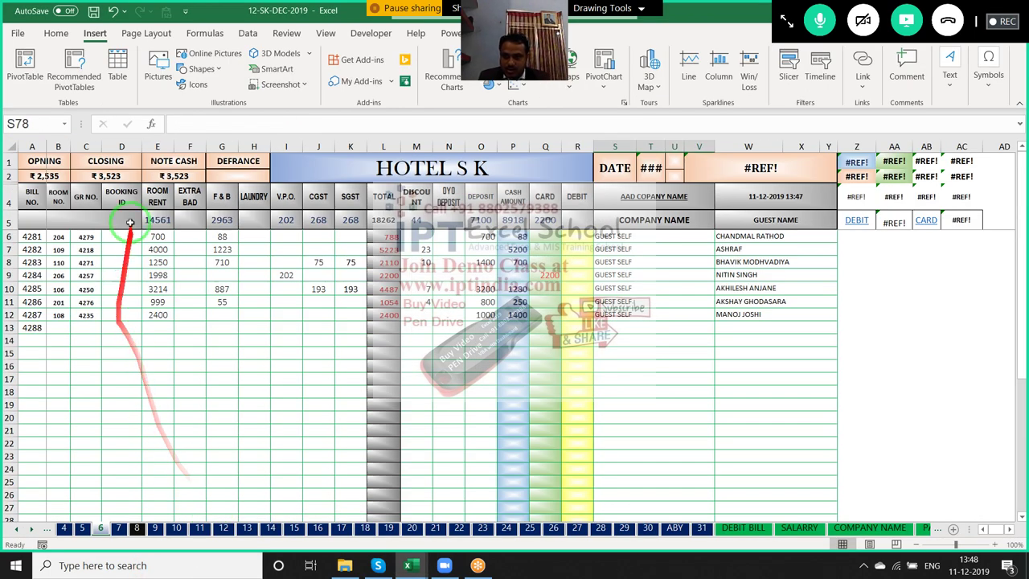
pyautogui.click(101, 176)
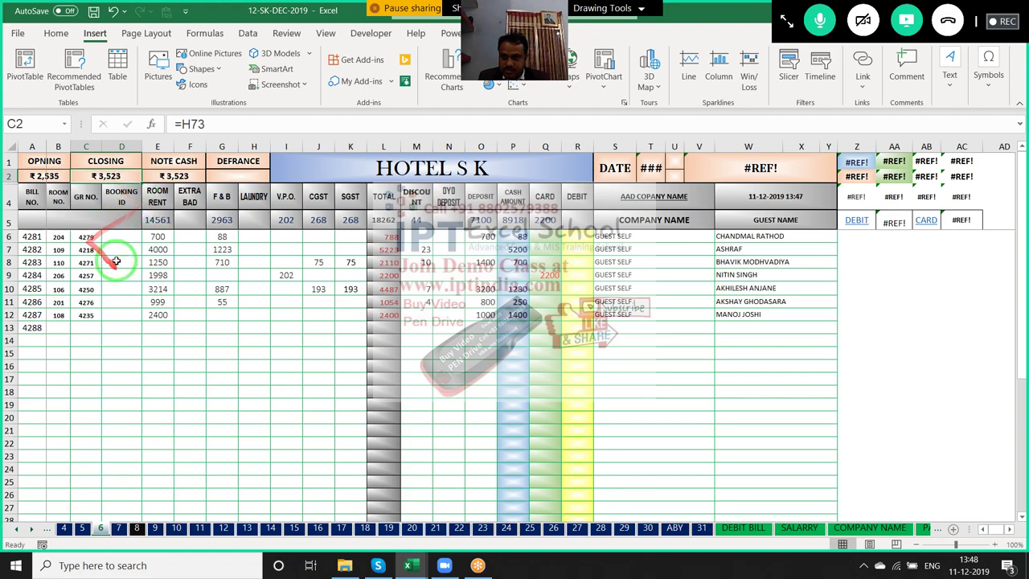
pyautogui.scroll(-4, 620, 390)
pyautogui.scroll(-4, 666, 437)
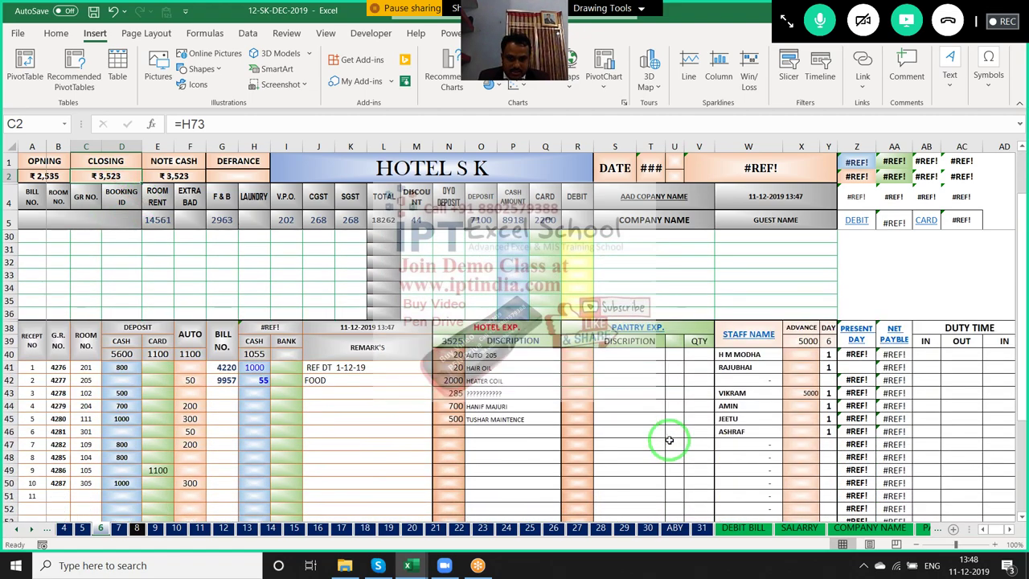
pyautogui.scroll(-3, 668, 440)
pyautogui.scroll(-2, 667, 438)
pyautogui.scroll(-3, 667, 442)
pyautogui.scroll(-5, 667, 441)
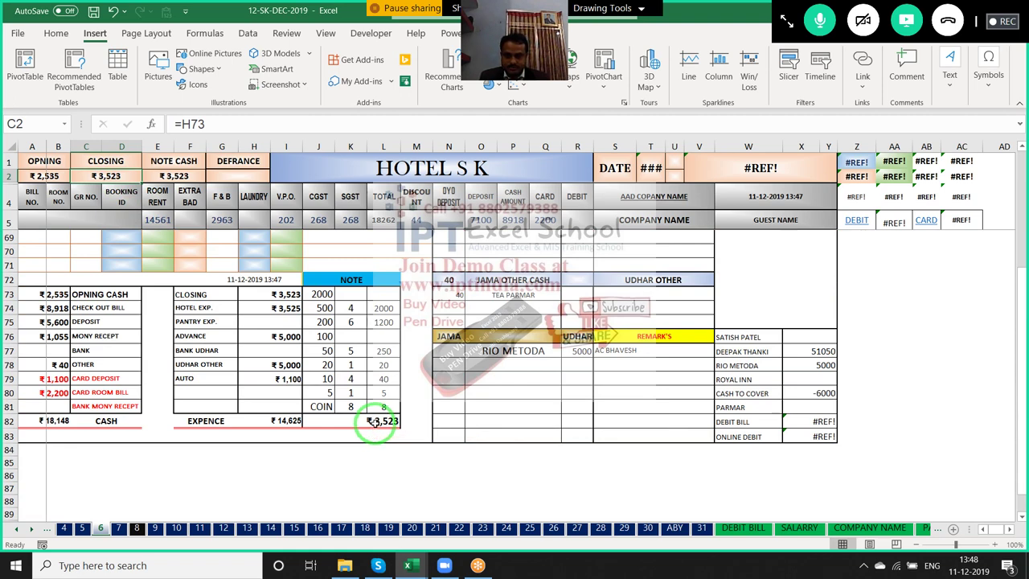
pyautogui.moveTo(239, 534); pyautogui.dragTo(340, 444)
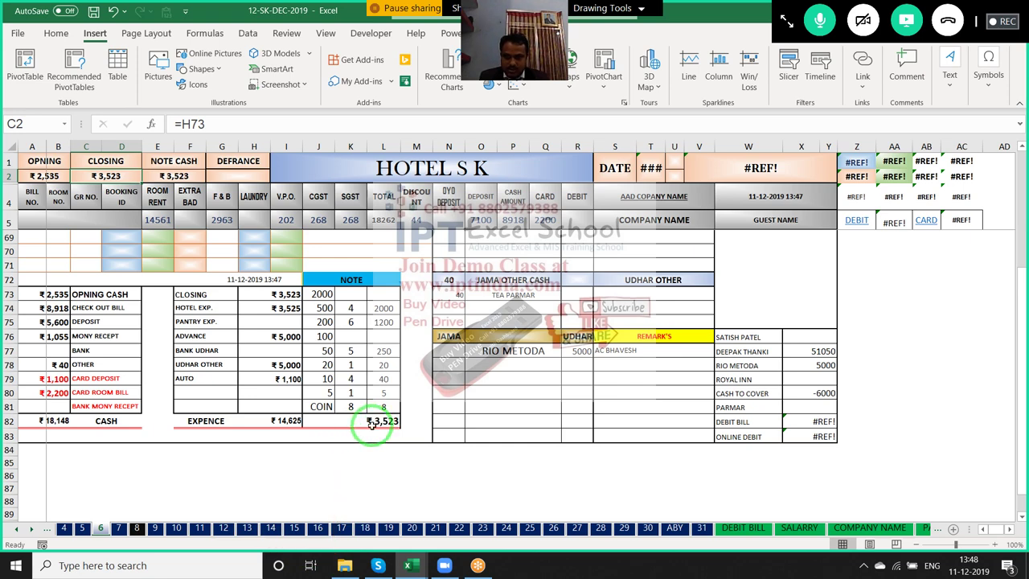
pyautogui.moveTo(371, 426)
pyautogui.mouseDown()
pyautogui.moveTo(105, 185)
pyautogui.moveTo(357, 420)
pyautogui.mouseUp()
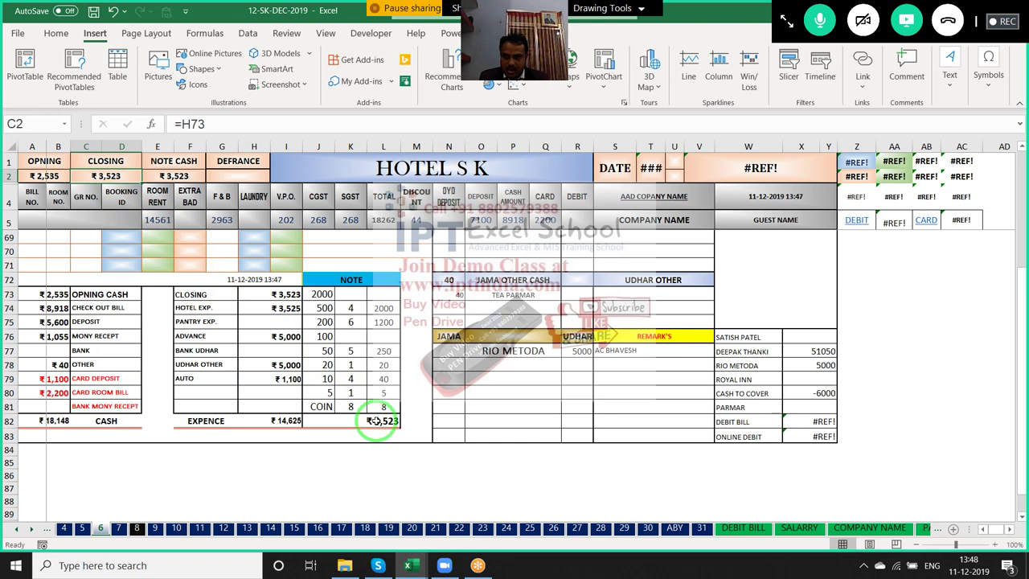
pyautogui.moveTo(374, 421); pyautogui.dragTo(287, 438)
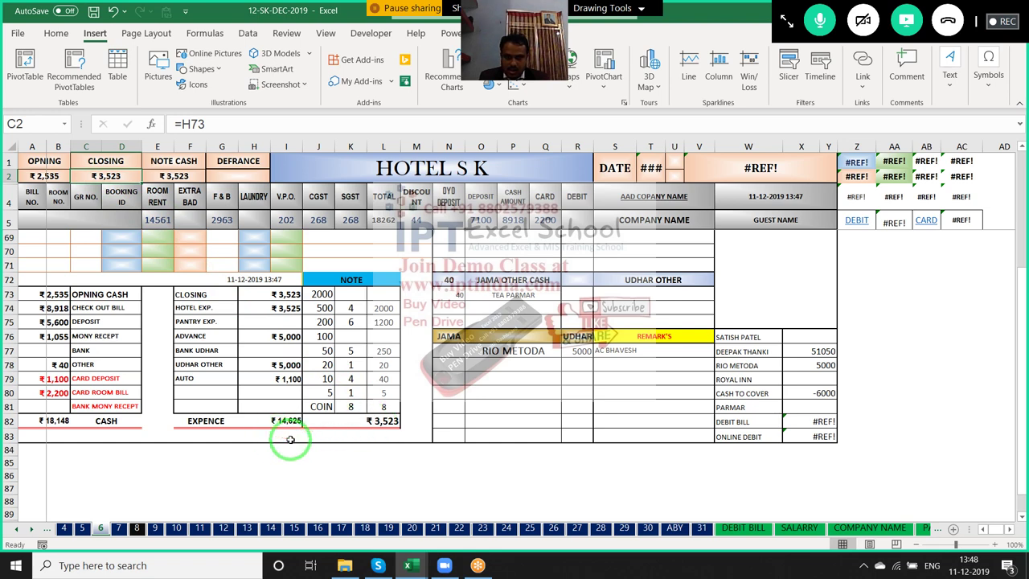
pyautogui.moveTo(149, 505); pyautogui.dragTo(200, 492)
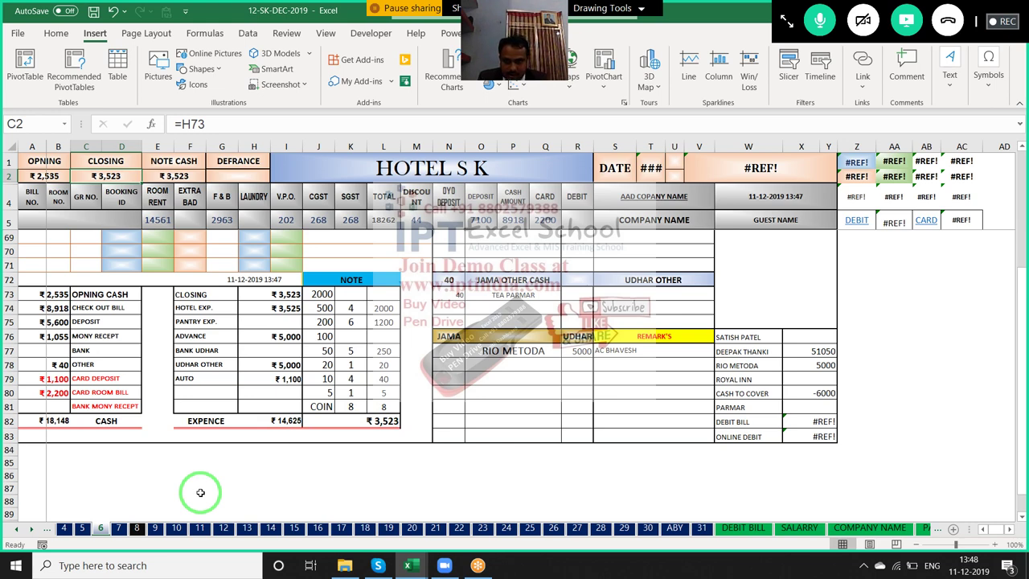
pyautogui.moveTo(434, 486)
pyautogui.mouseDown()
pyautogui.moveTo(673, 455)
pyautogui.moveTo(478, 472)
pyautogui.mouseUp()
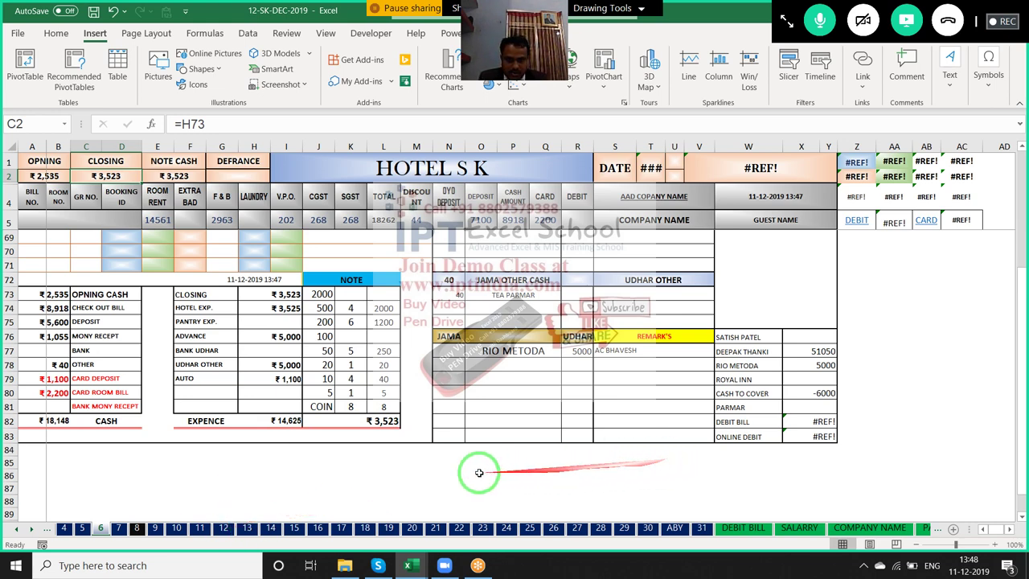
pyautogui.moveTo(402, 425); pyautogui.dragTo(299, 441)
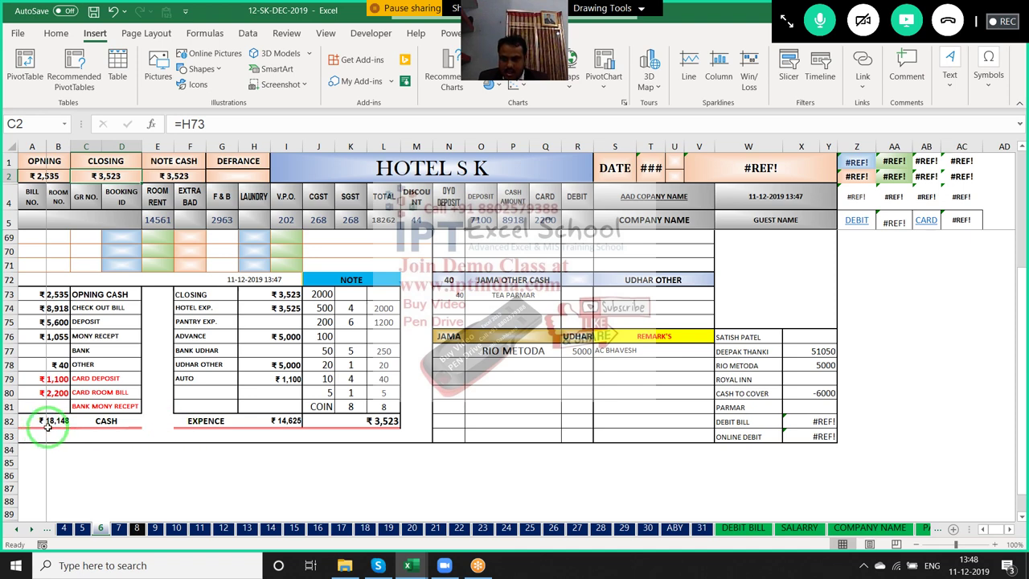
pyautogui.moveTo(46, 427); pyautogui.dragTo(235, 434)
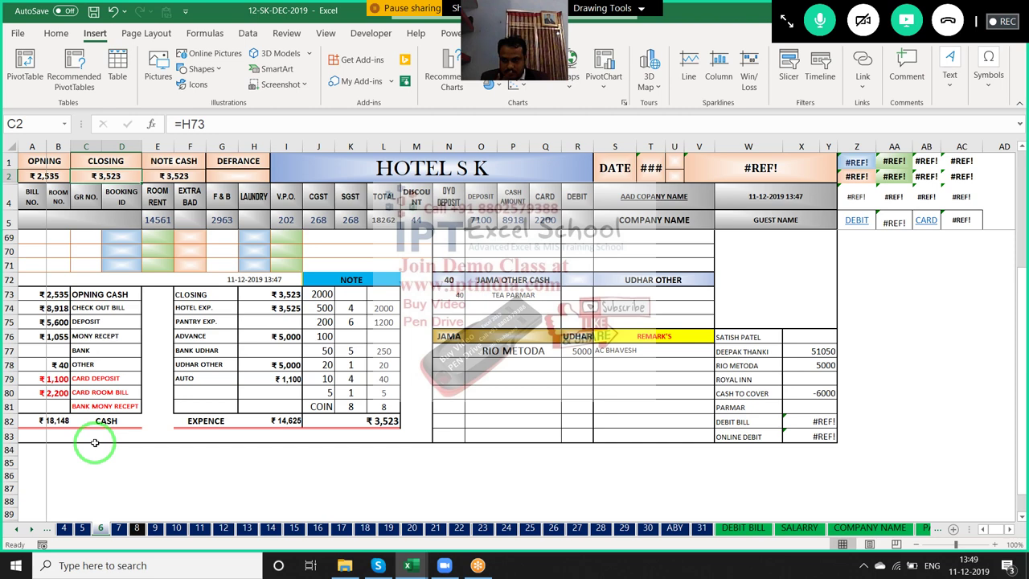
pyautogui.click(116, 459)
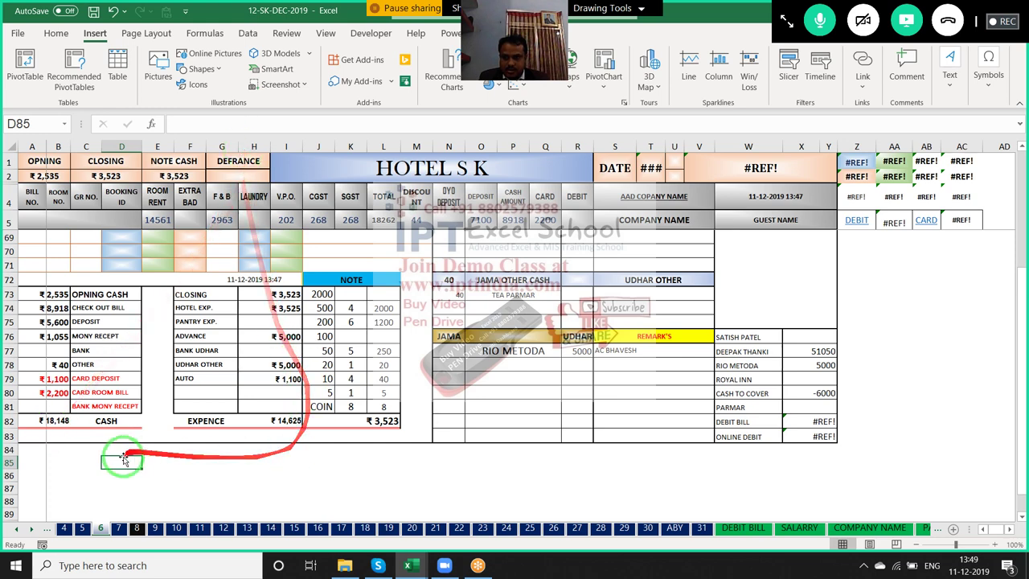
# Inspect the closing formulas in C2 (=H73) and H73 (=A82-H82), then switch to Book3
pyautogui.rightClick(100, 528)
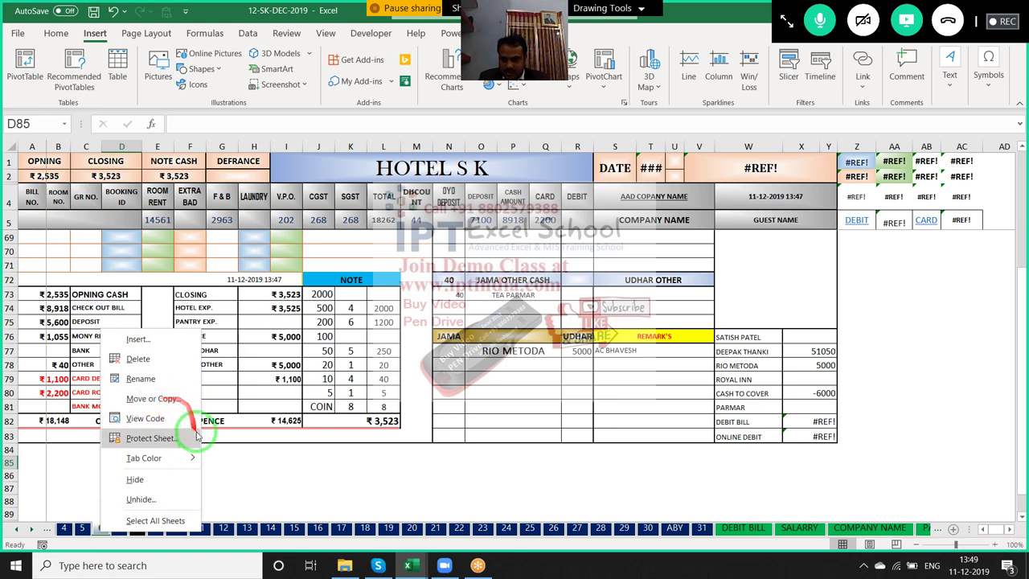
pyautogui.click(241, 447)
pyautogui.click(273, 420)
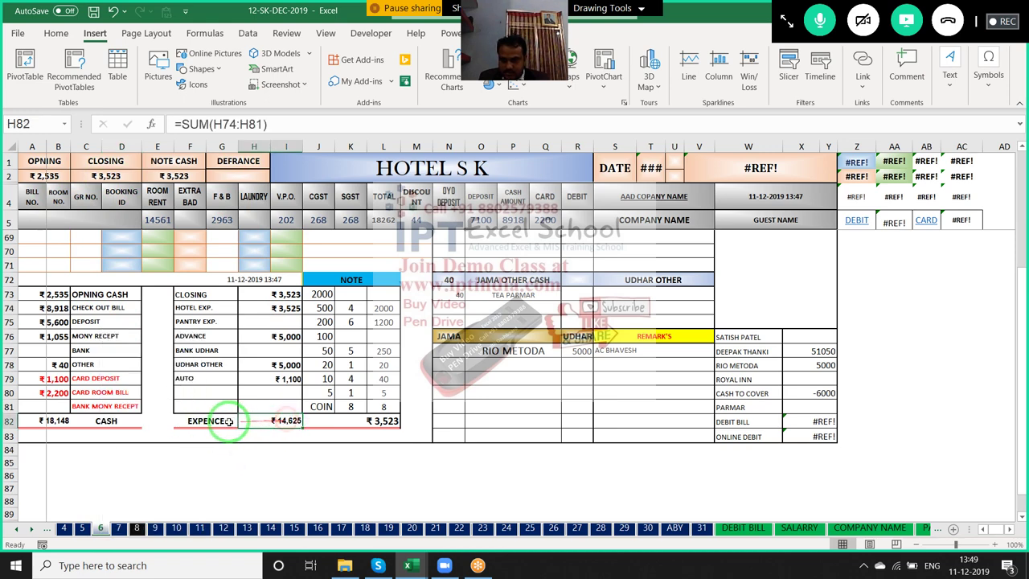
pyautogui.click(95, 175)
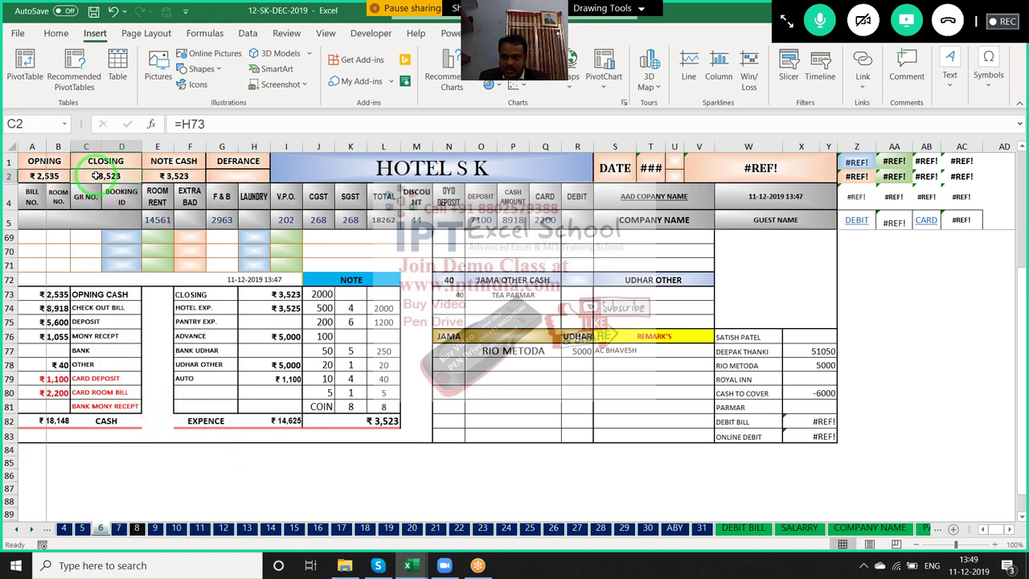
pyautogui.click(191, 123)
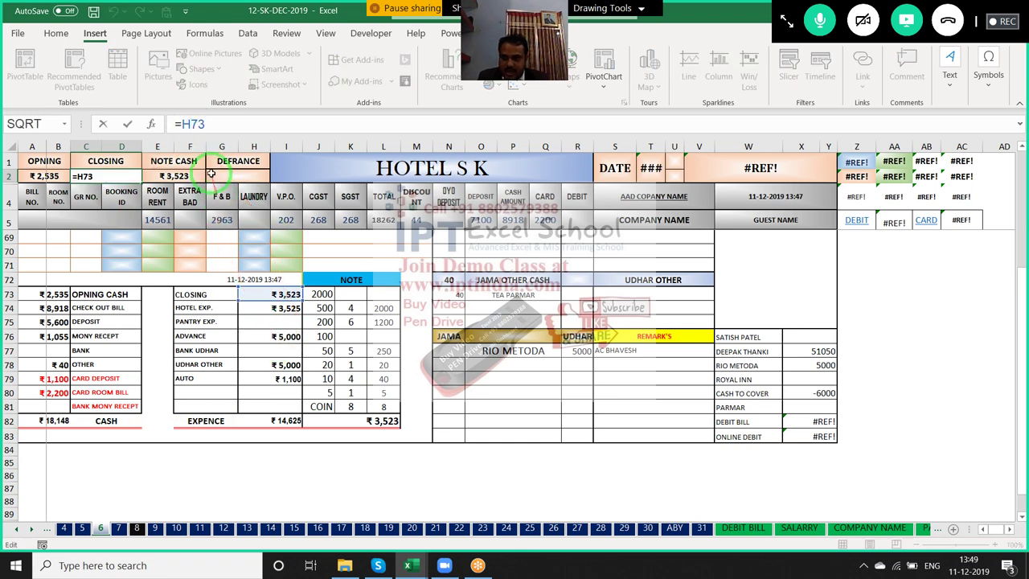
pyautogui.press('Escape')
pyautogui.click(278, 295)
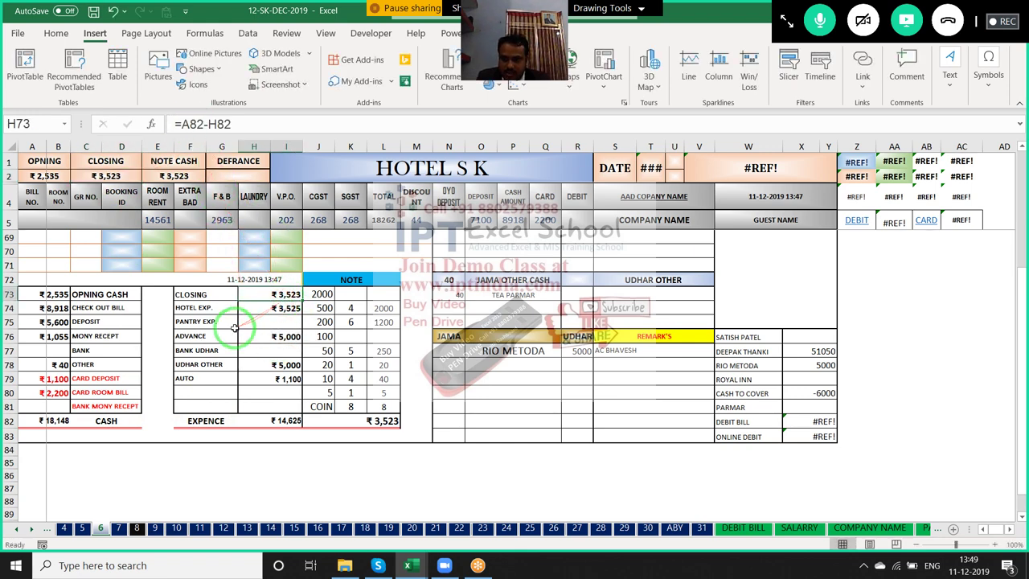
pyautogui.moveTo(259, 300)
pyautogui.mouseDown()
pyautogui.moveTo(138, 145)
pyautogui.moveTo(273, 294)
pyautogui.mouseUp()
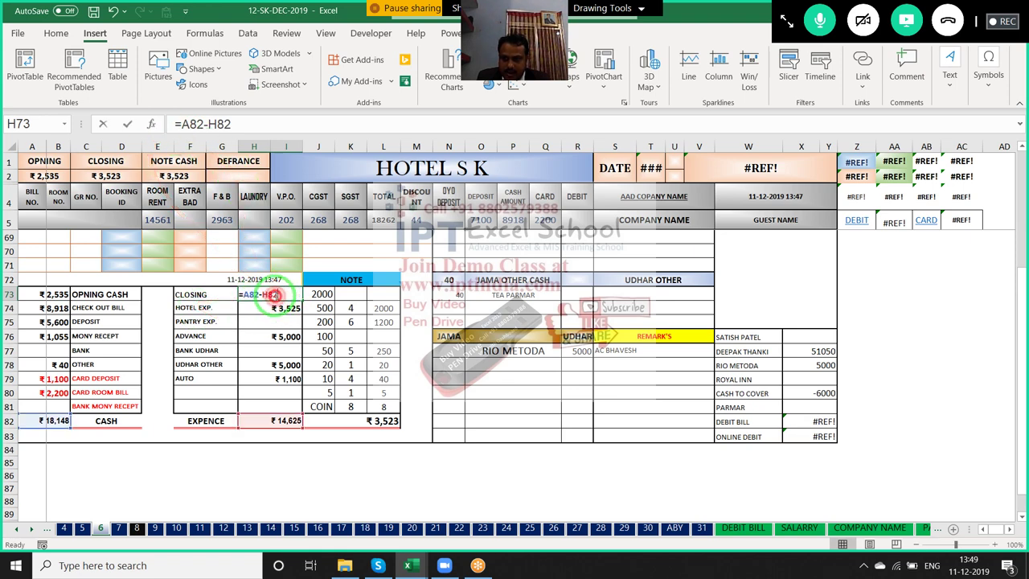
pyautogui.doubleClick(273, 294)
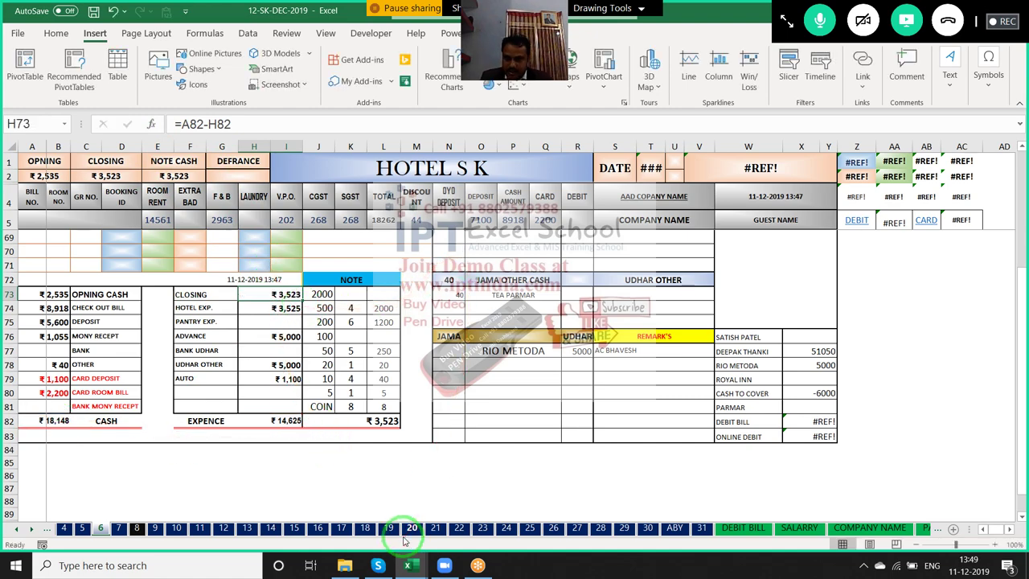
pyautogui.click(372, 486)
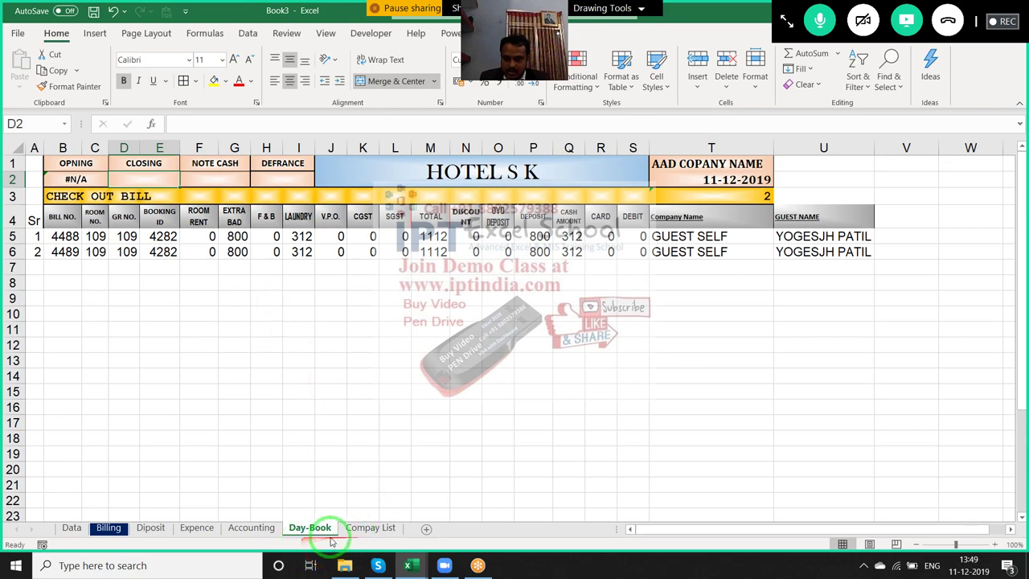
# Review the Accounting sheet's row 1 headings from Date to OTHER, comparing with 12-SK-DEC-2019
pyautogui.click(251, 527)
pyautogui.click(197, 163)
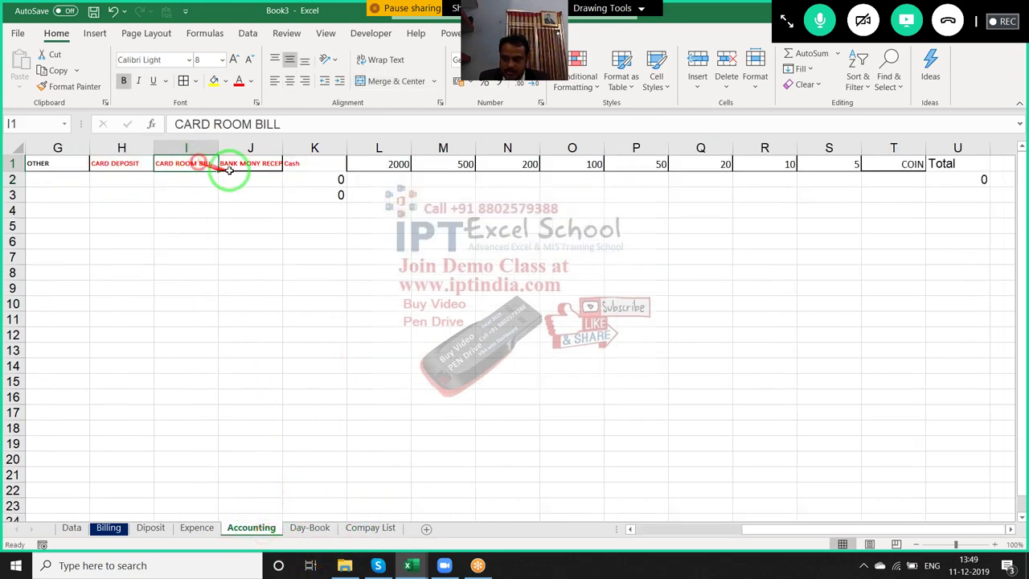
pyautogui.press('Right')
pyautogui.press('Left')
pyautogui.press('Left')
pyautogui.press('Left')
pyautogui.press('Left')
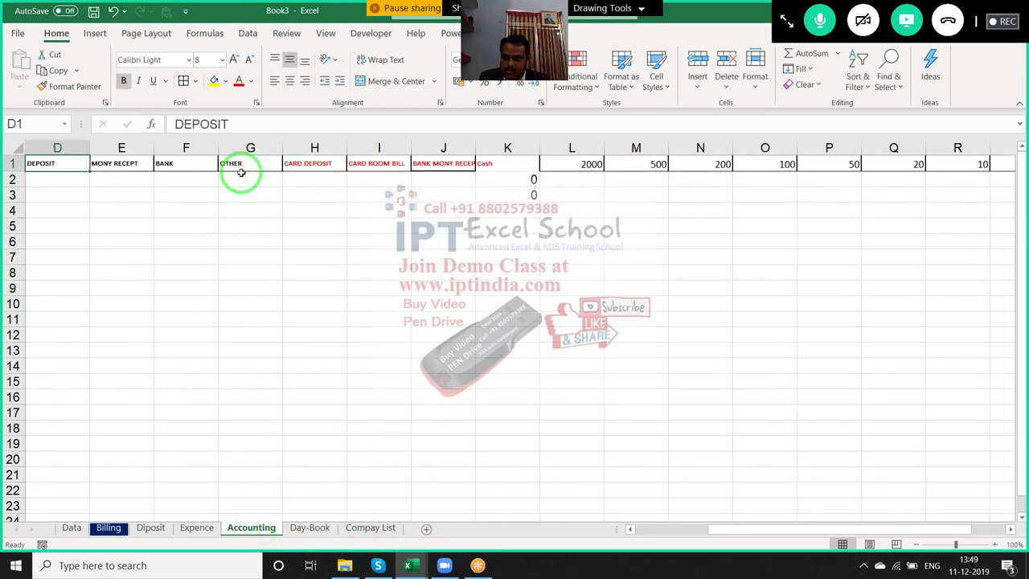
pyautogui.press('Left')
pyautogui.press('Left')
pyautogui.press('Left')
pyautogui.press('Right')
pyautogui.press('Right')
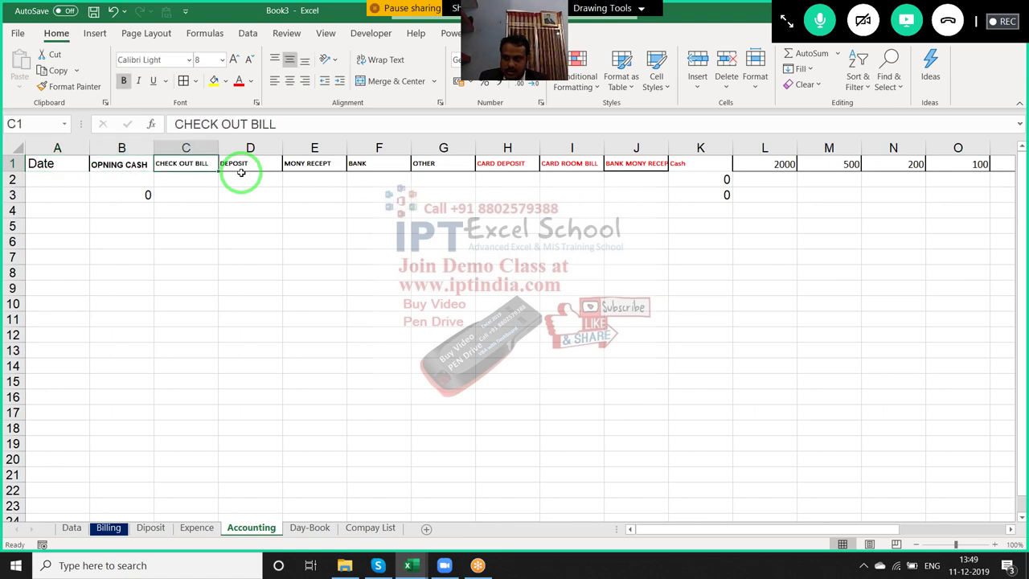
pyautogui.press('Right')
pyautogui.press('Right')
pyautogui.press('Right')
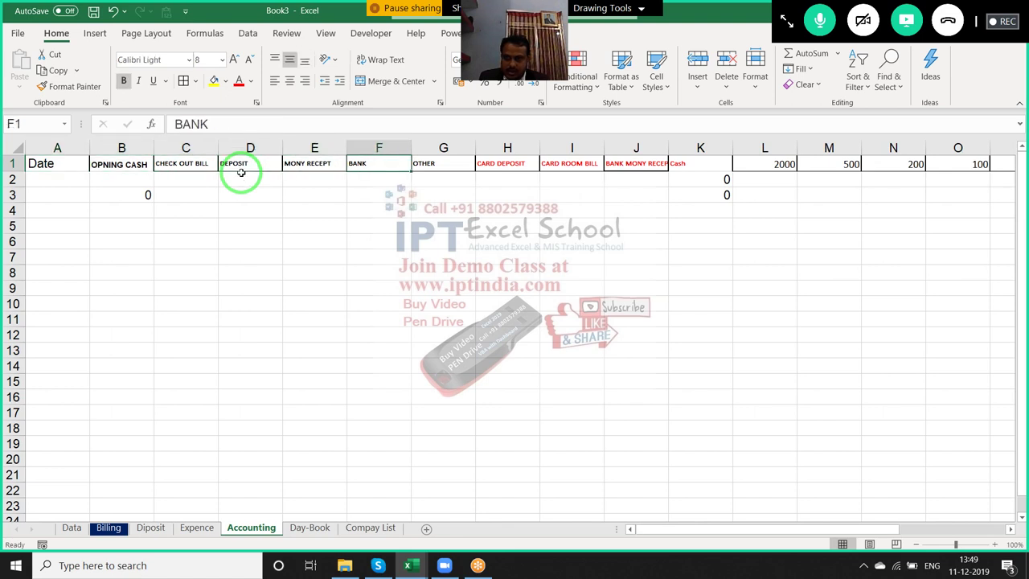
pyautogui.press('Right')
pyautogui.press('Right')
pyautogui.press('Right')
pyautogui.press('Right')
pyautogui.press('Right')
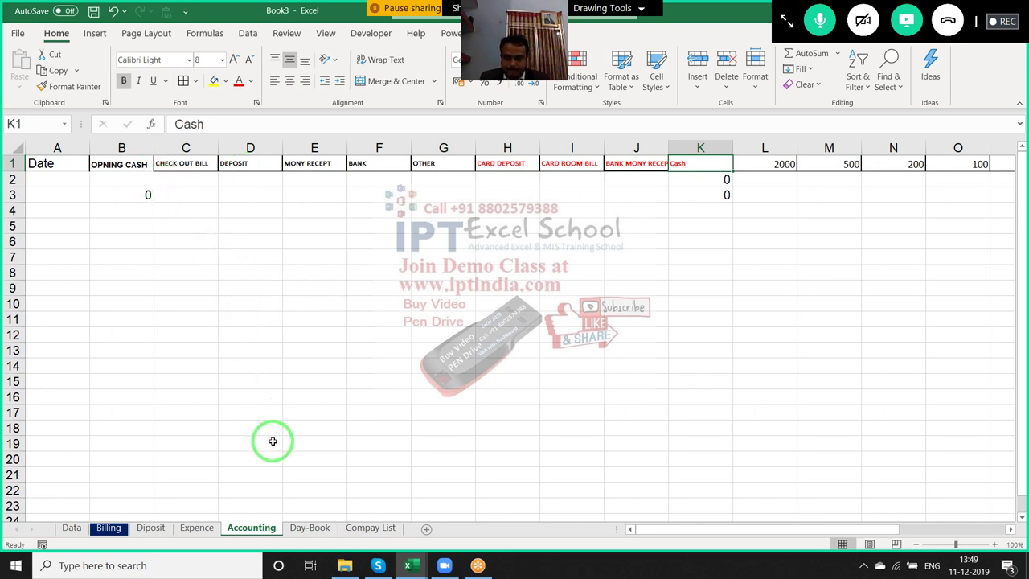
pyautogui.hotkey('ctrl', 'Tab')
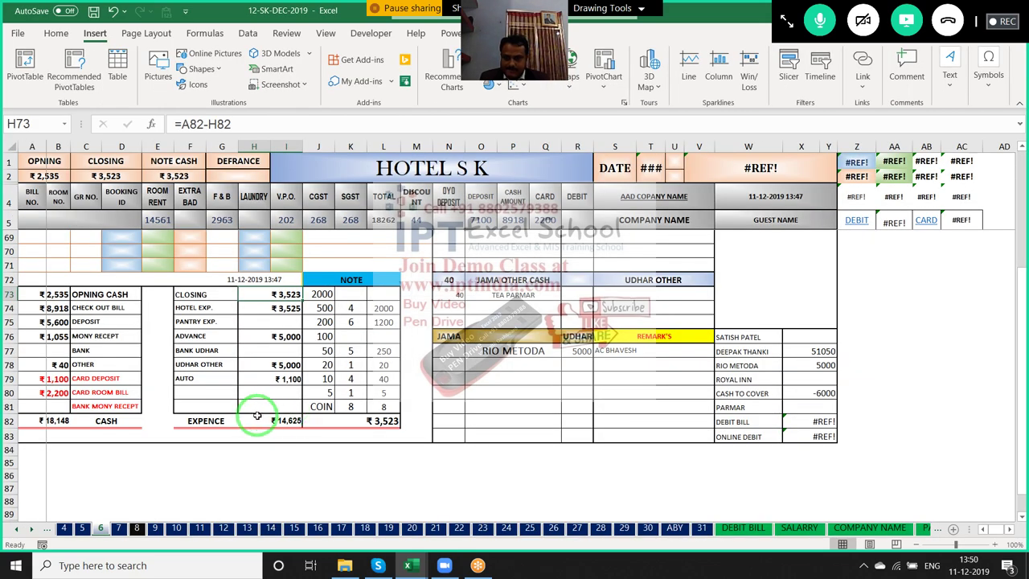
pyautogui.hotkey('ctrl', 'Tab')
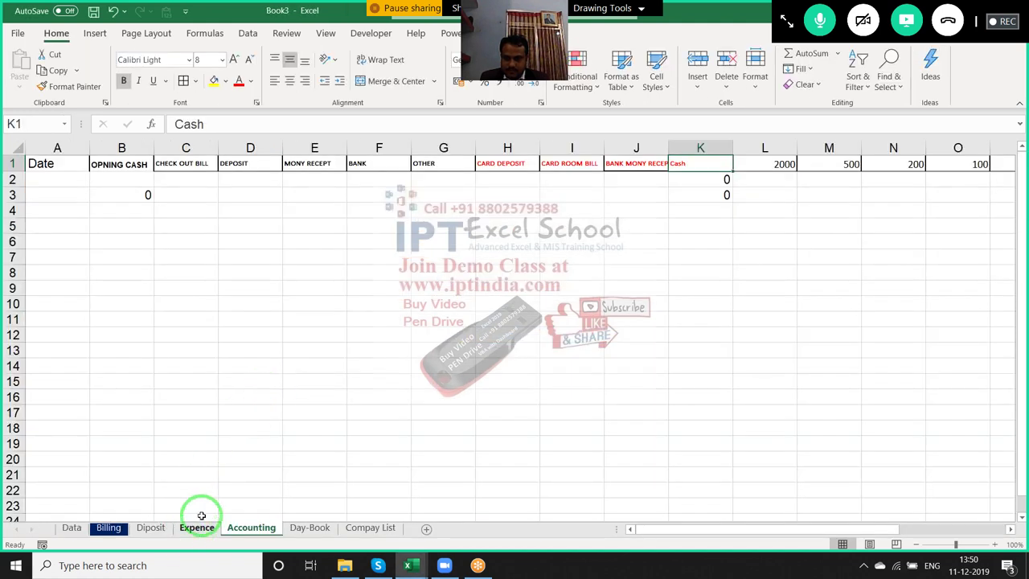
# Insert a blank column C before CHECK OUT BILL and head it Closing
pyautogui.click(122, 182)
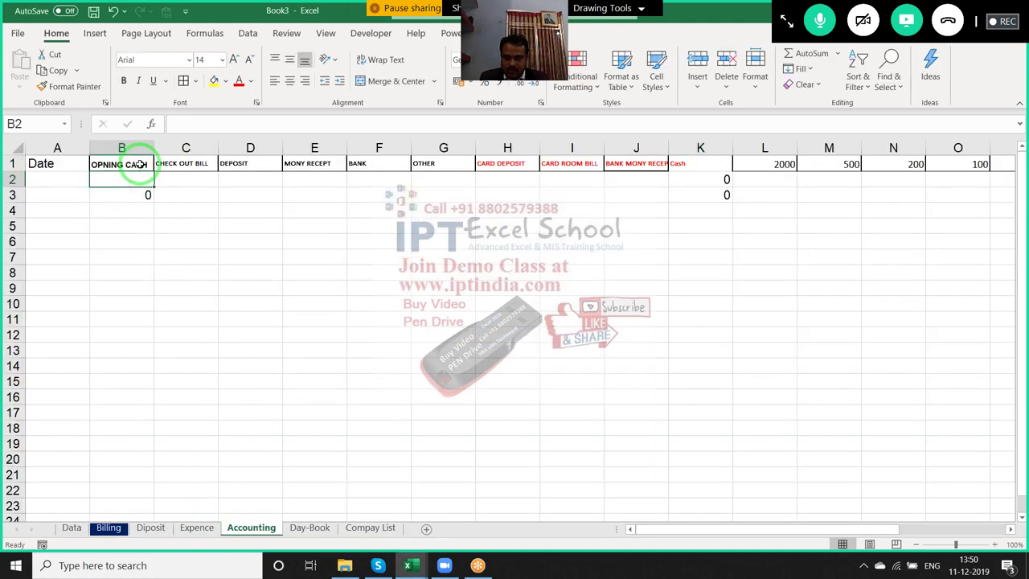
pyautogui.moveTo(138, 188); pyautogui.dragTo(249, 179)
pyautogui.moveTo(161, 172); pyautogui.dragTo(225, 158)
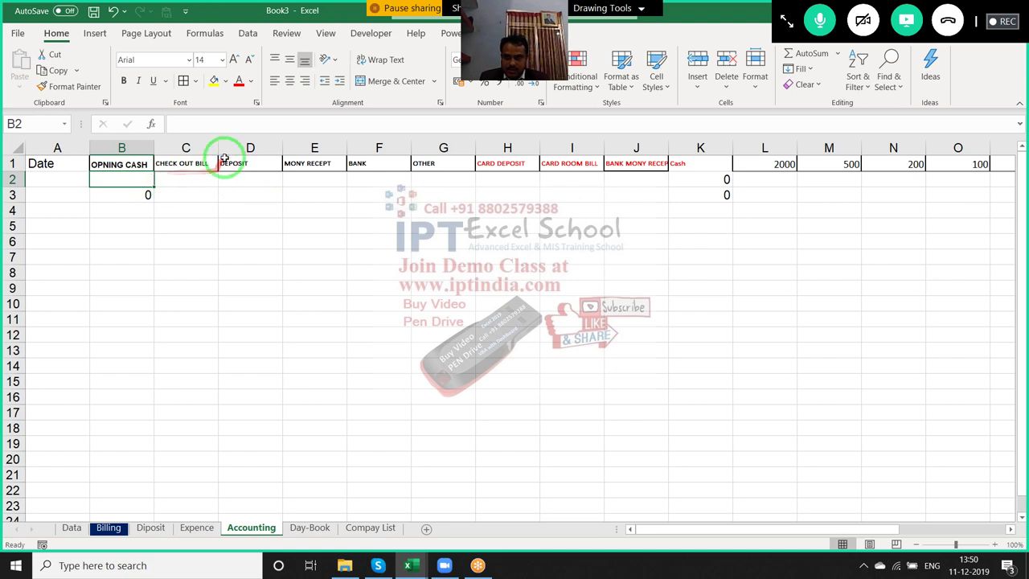
pyautogui.press('Up')
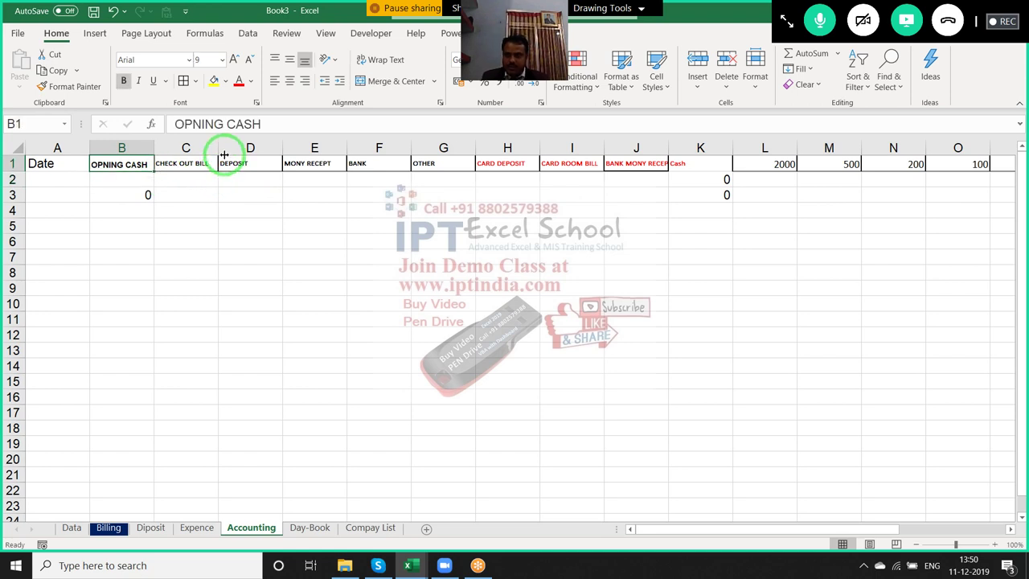
pyautogui.press('Right')
pyautogui.hotkey('ctrl', 'space')
pyautogui.hotkey('ctrl', 'shift', '+')
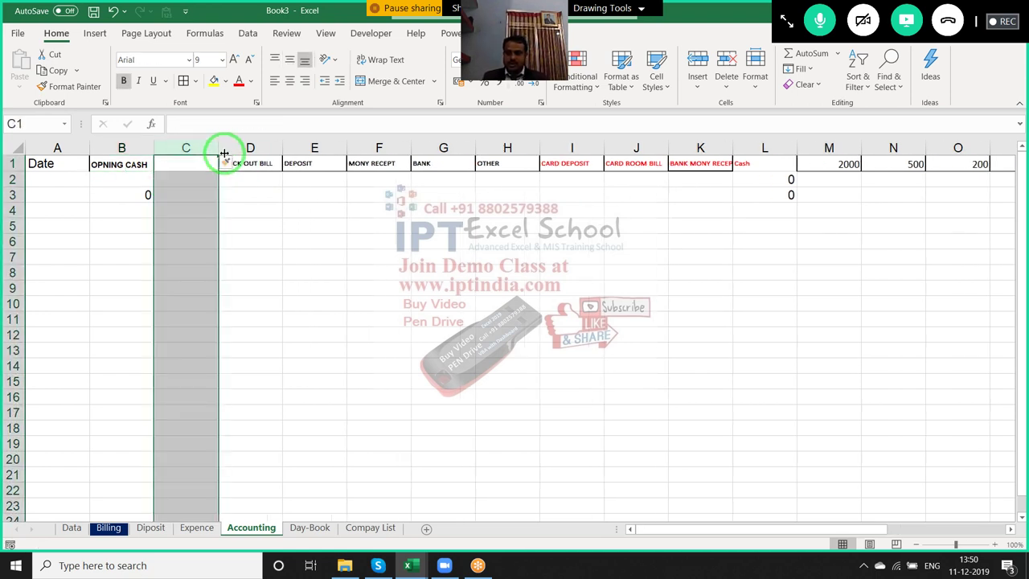
pyautogui.write('cLOSE')
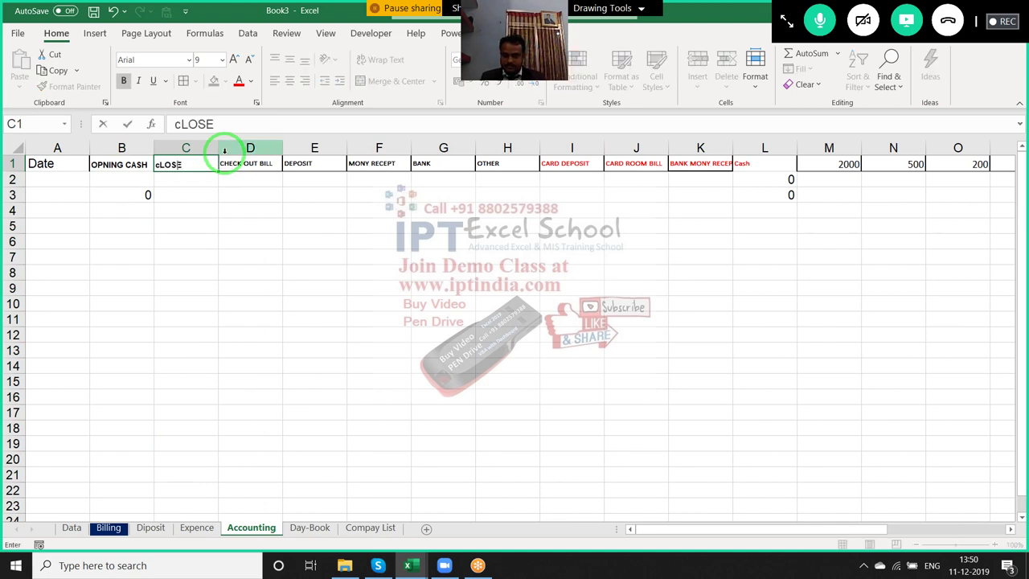
pyautogui.press('Return')
pyautogui.press('Up')
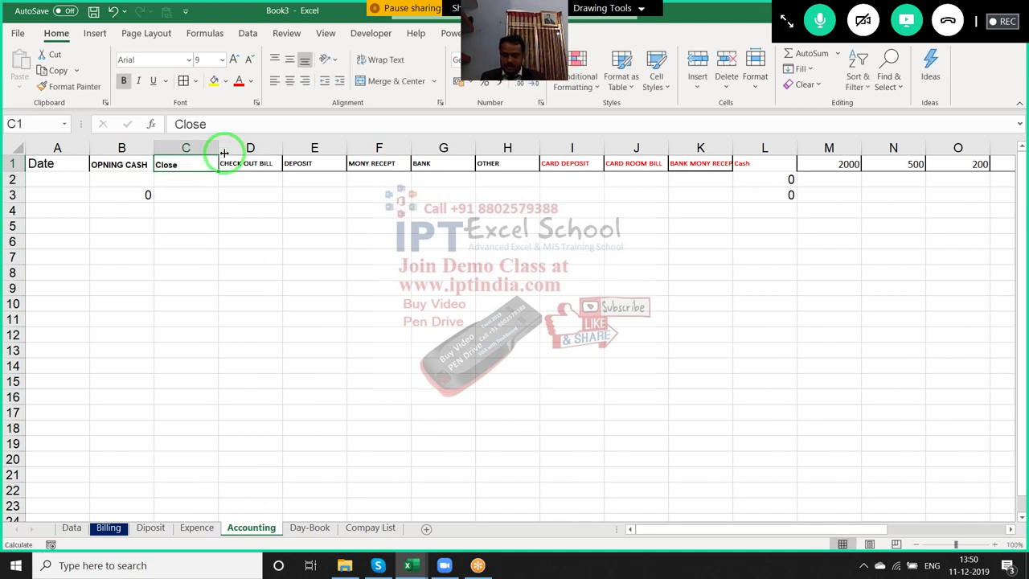
pyautogui.click(223, 123)
pyautogui.write('ing')
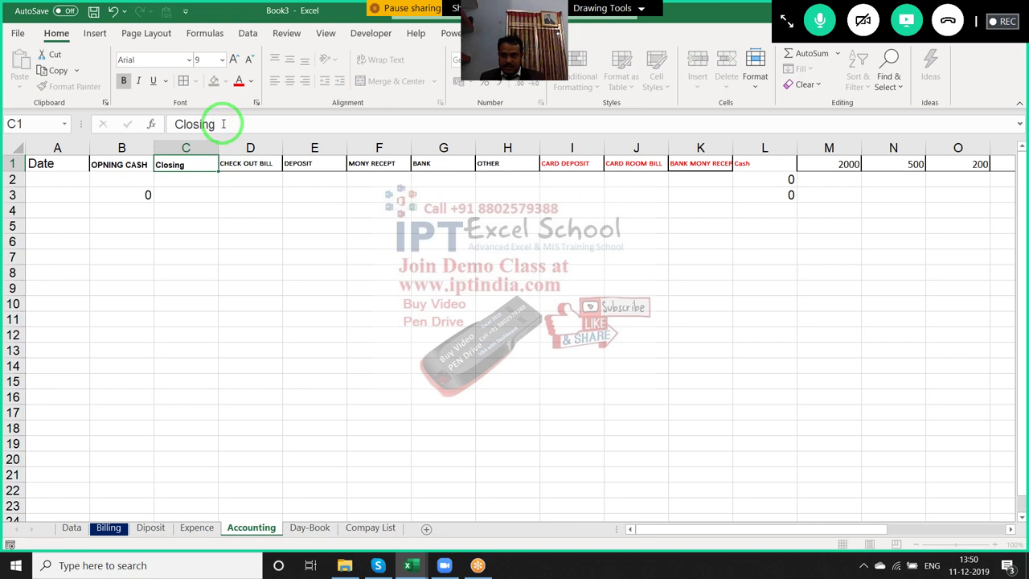
pyautogui.press('Return')
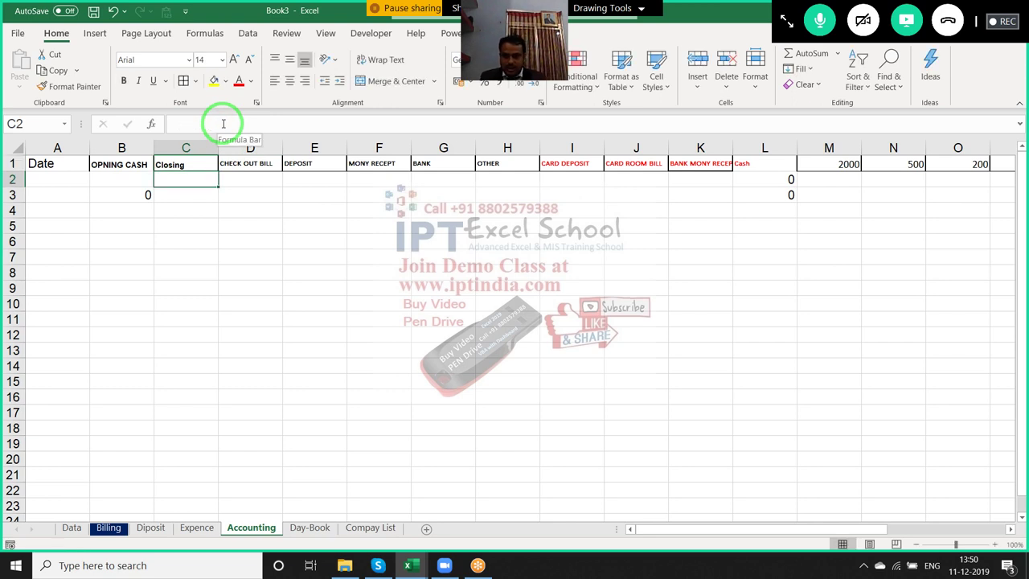
# Glance at the Expence sheet, then inspect the Cash total formula in L2
pyautogui.click(197, 528)
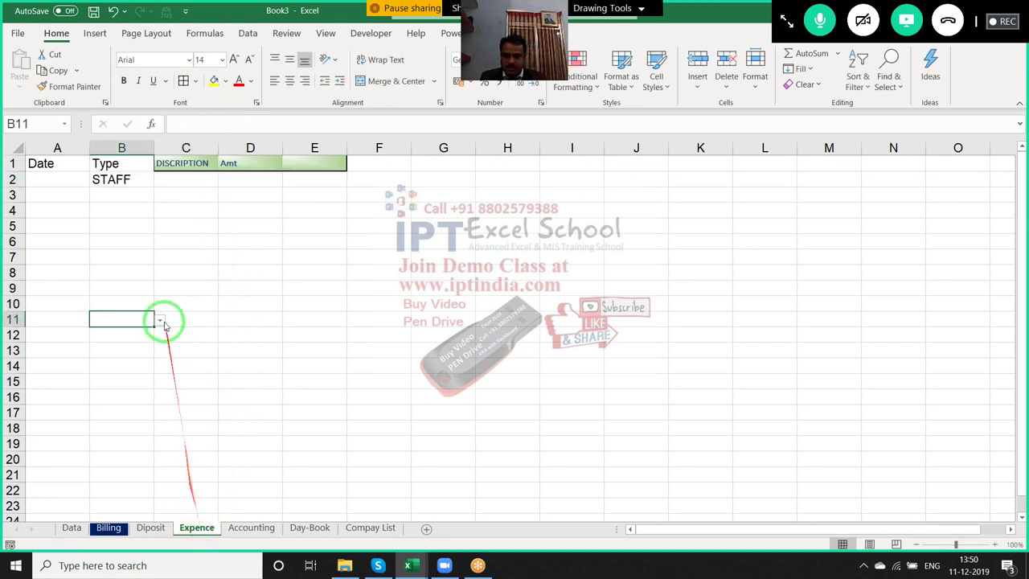
pyautogui.click(238, 527)
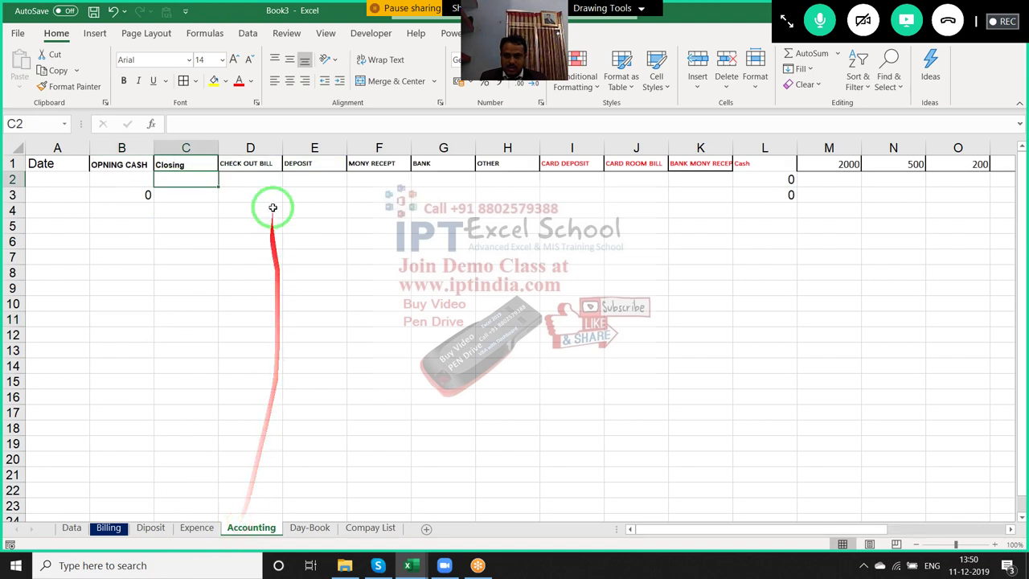
pyautogui.click(789, 180)
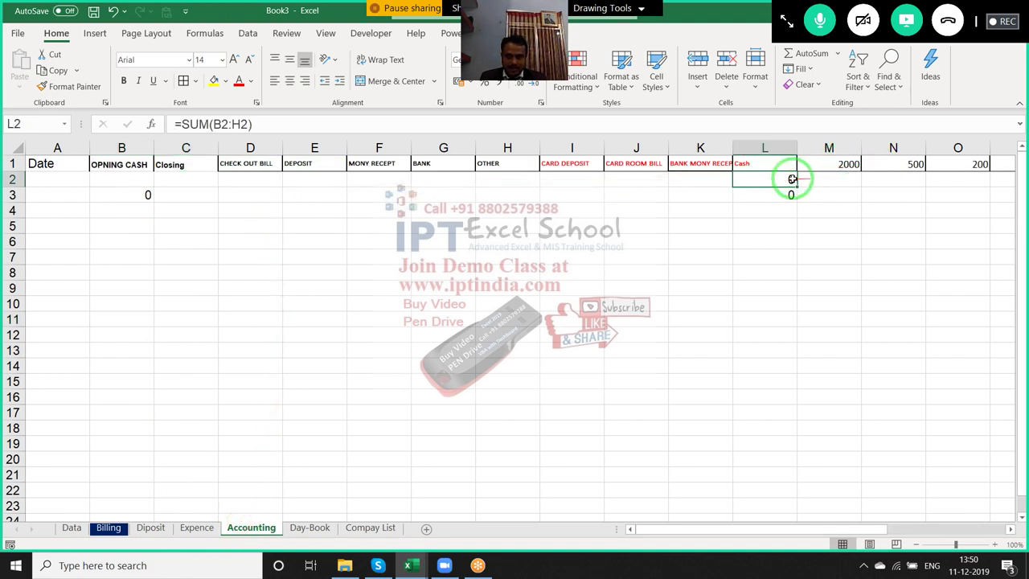
pyautogui.click(186, 166)
pyautogui.click(187, 178)
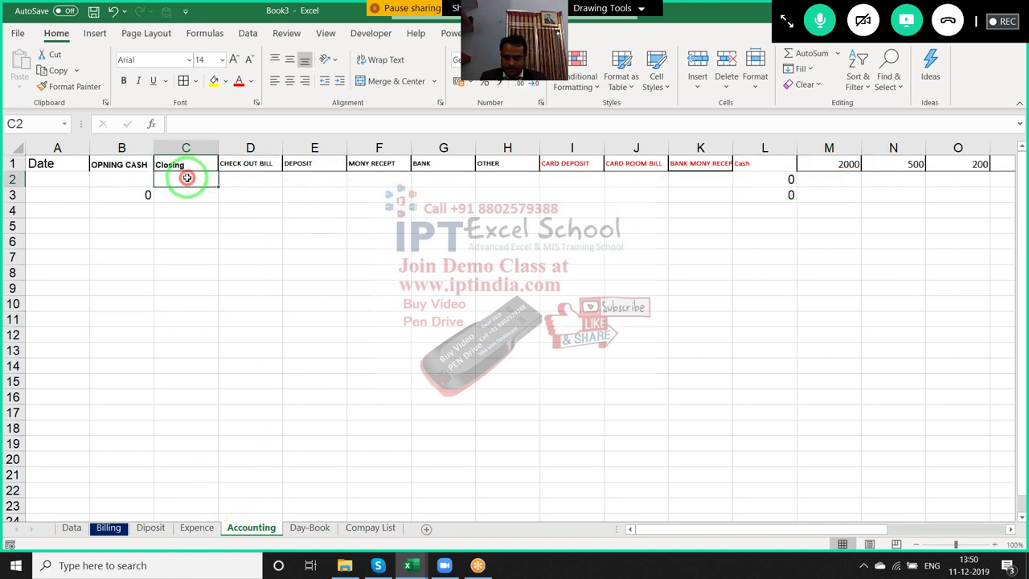
pyautogui.write('=sim,')
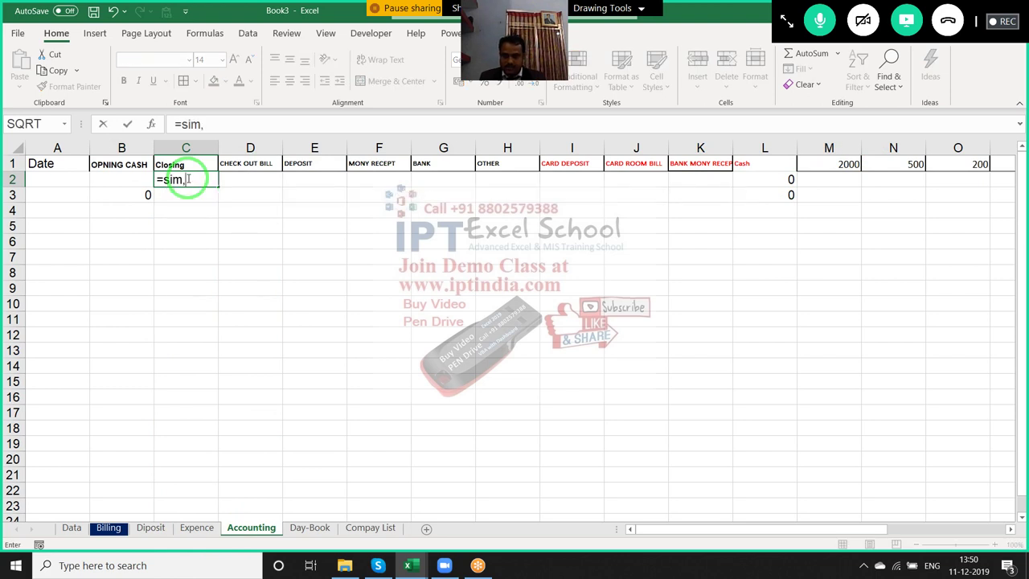
pyautogui.press('BackSpace')
pyautogui.press('BackSpace')
pyautogui.press('BackSpace')
pyautogui.write('u')
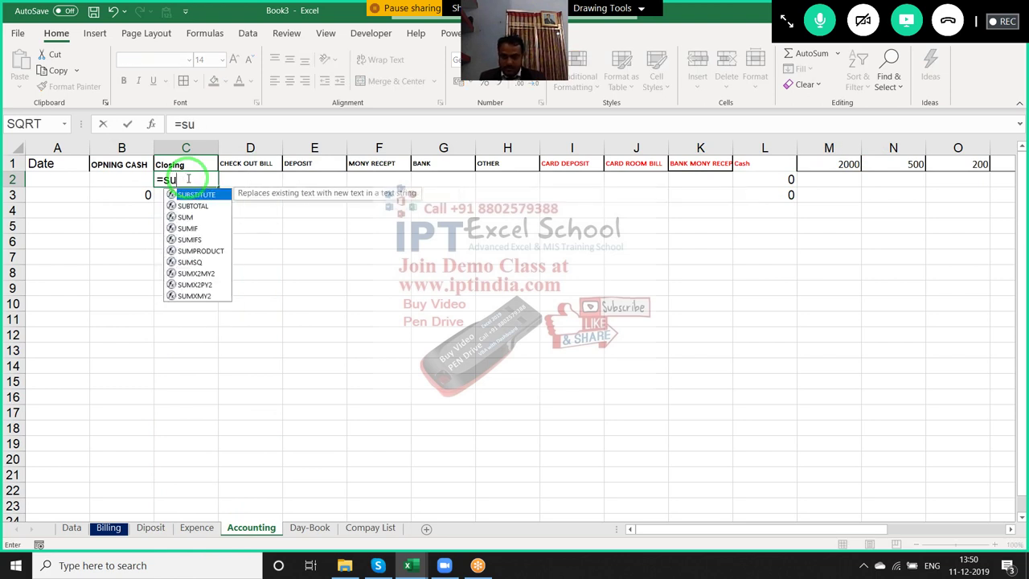
pyautogui.write('m')
pyautogui.press('Down')
pyautogui.press('Tab')
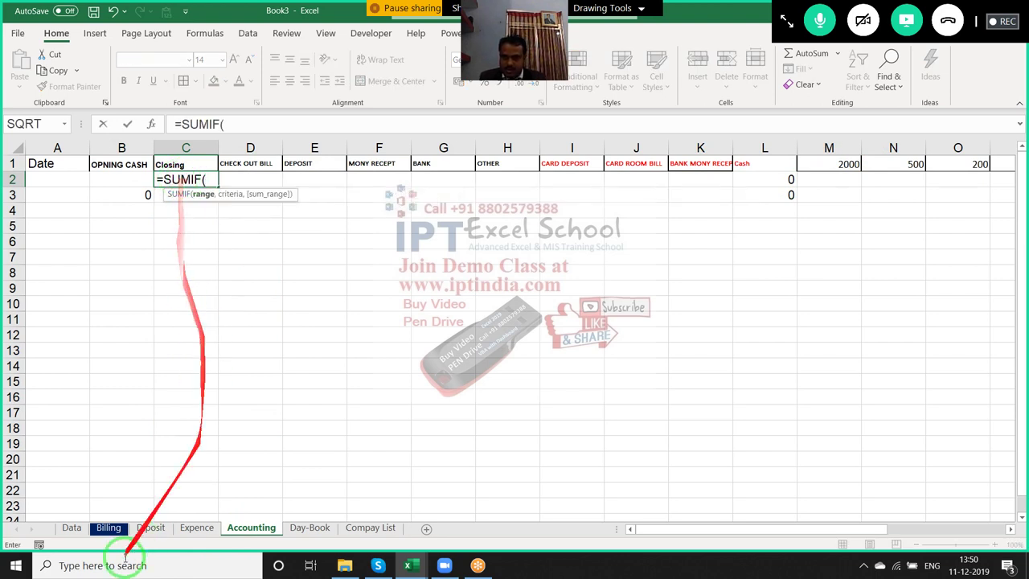
pyautogui.click(196, 527)
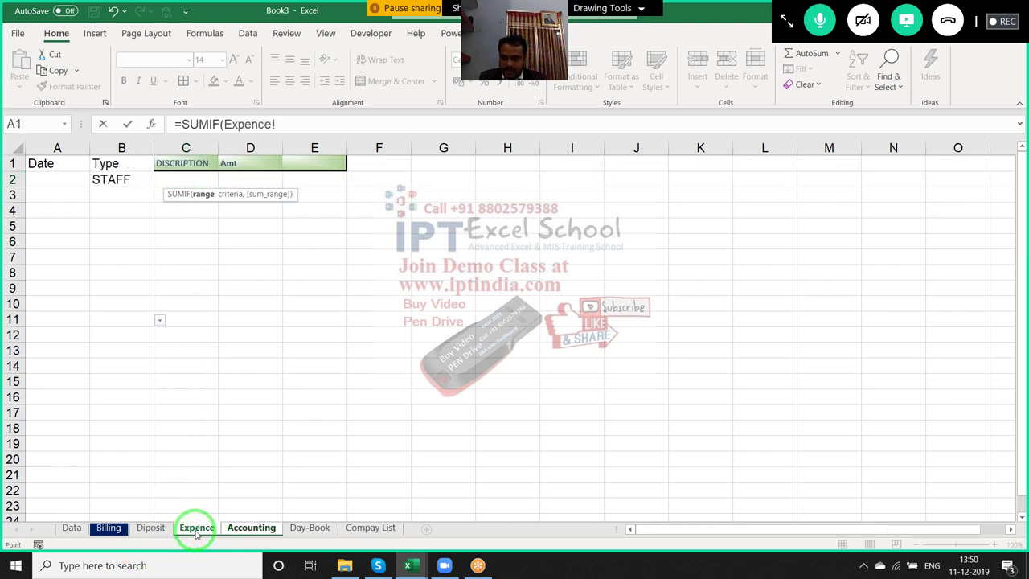
pyautogui.click(53, 148)
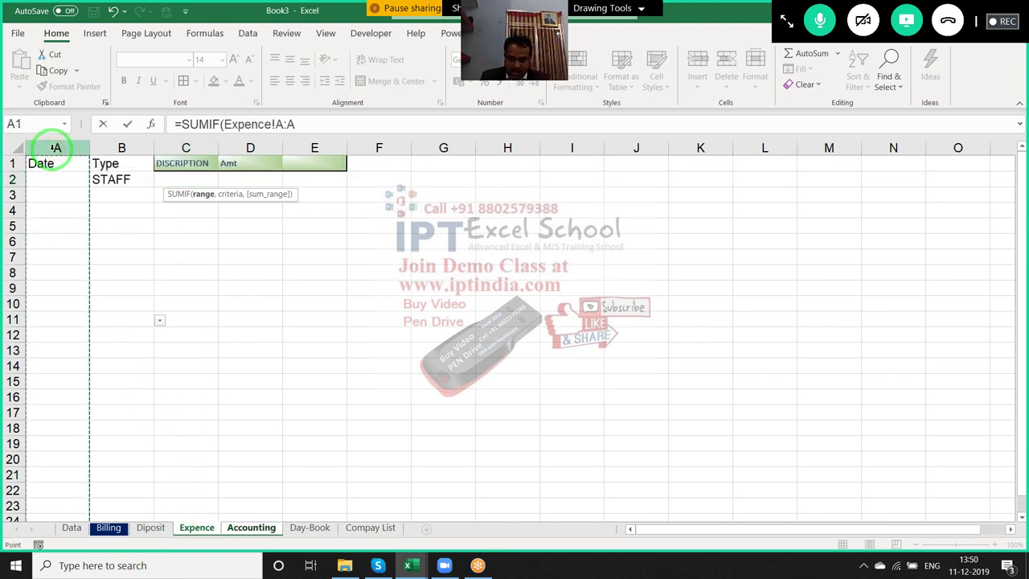
pyautogui.write(',')
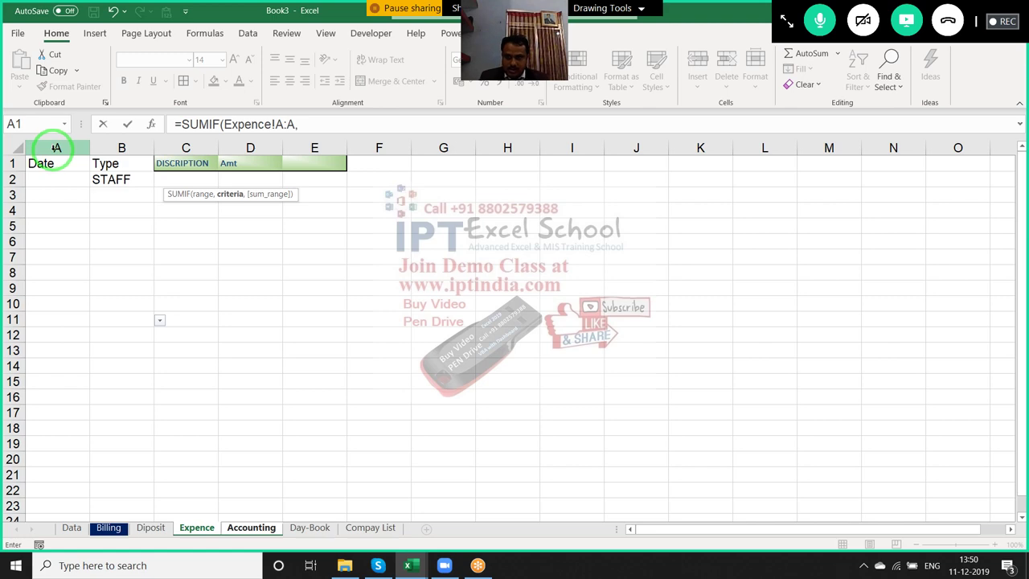
pyautogui.press('Escape')
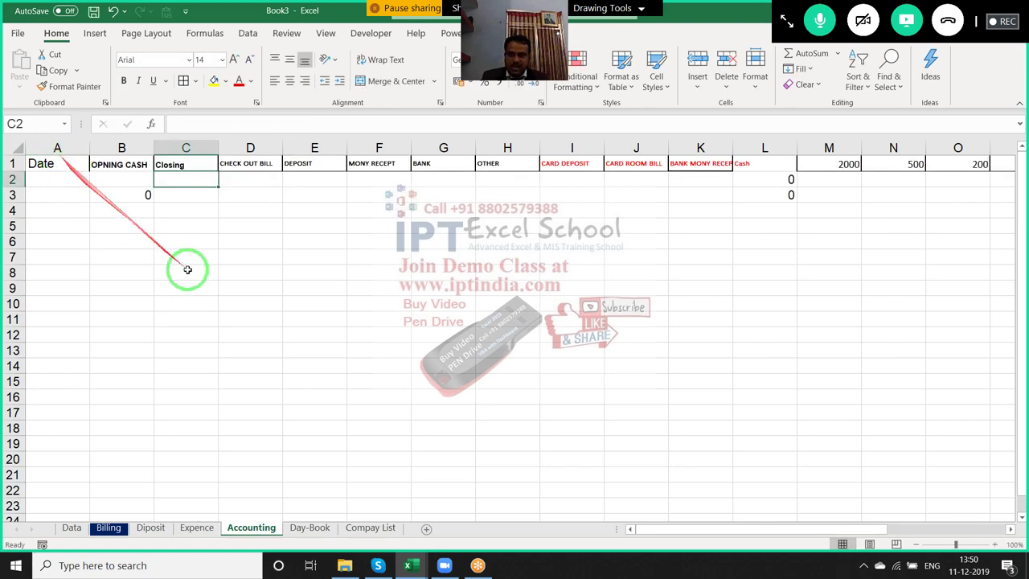
pyautogui.hotkey('alt', 'Tab')
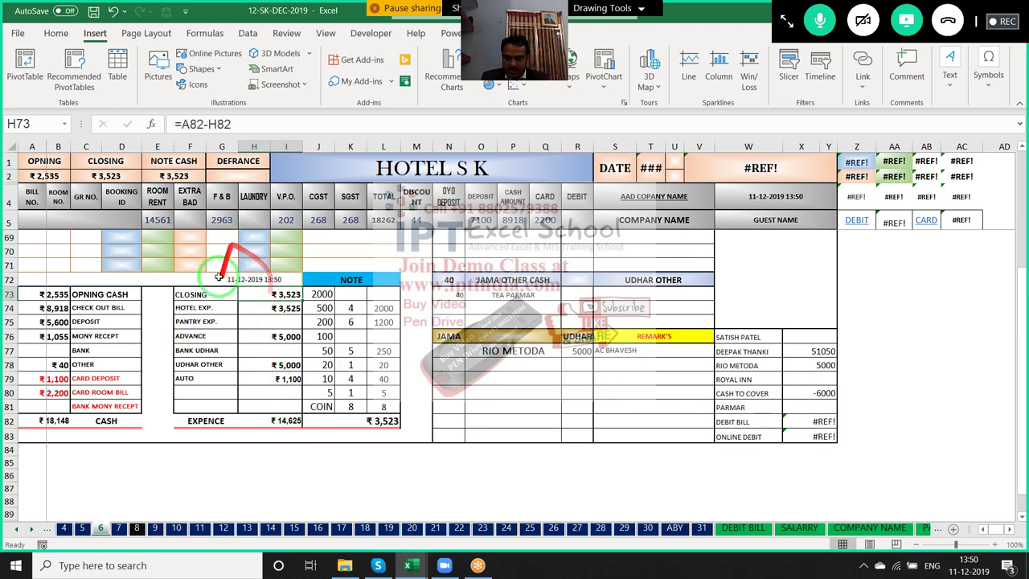
pyautogui.scroll(1, 252, 414)
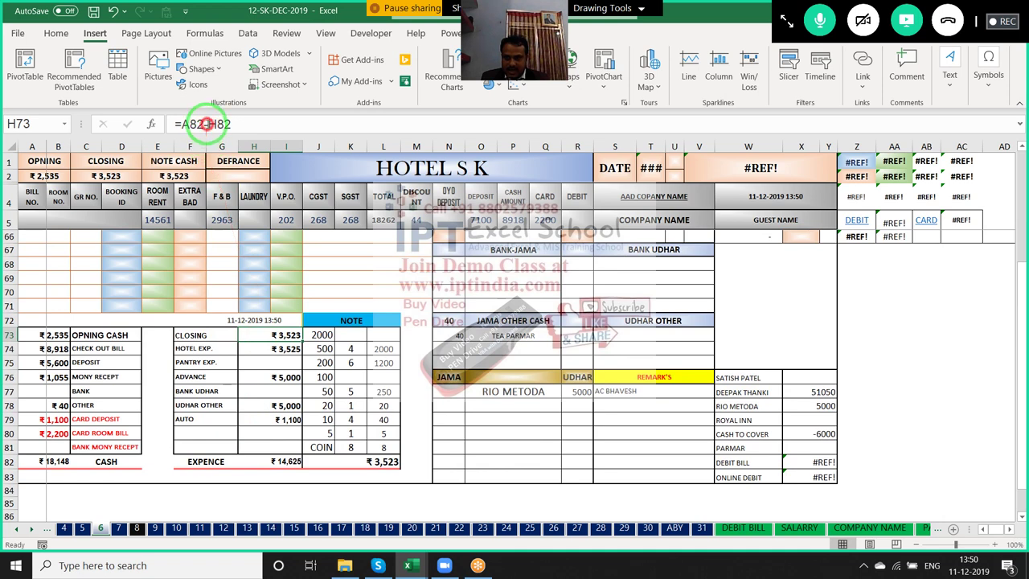
pyautogui.click(206, 124)
pyautogui.click(267, 461)
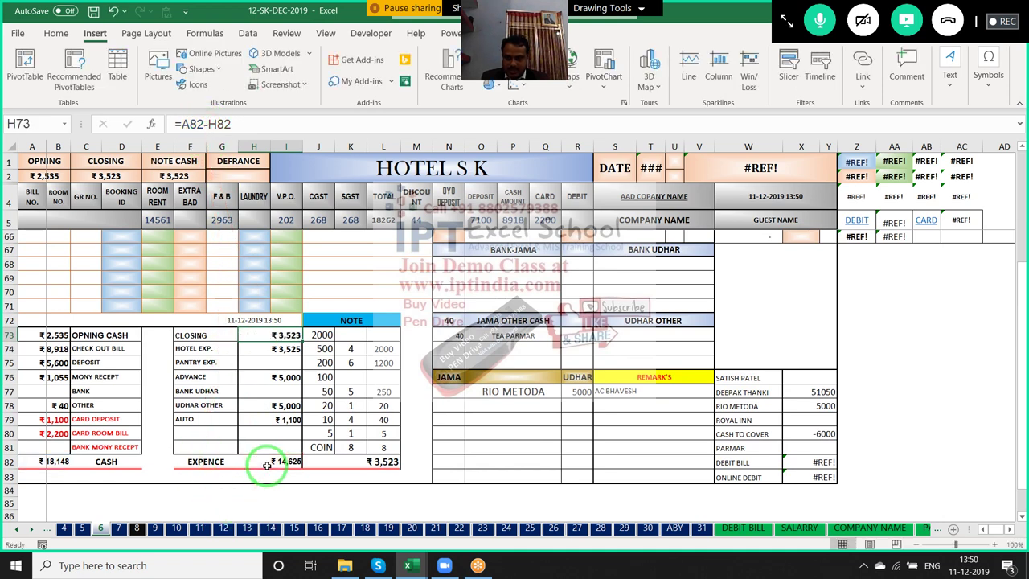
pyautogui.doubleClick(267, 463)
pyautogui.press('Escape')
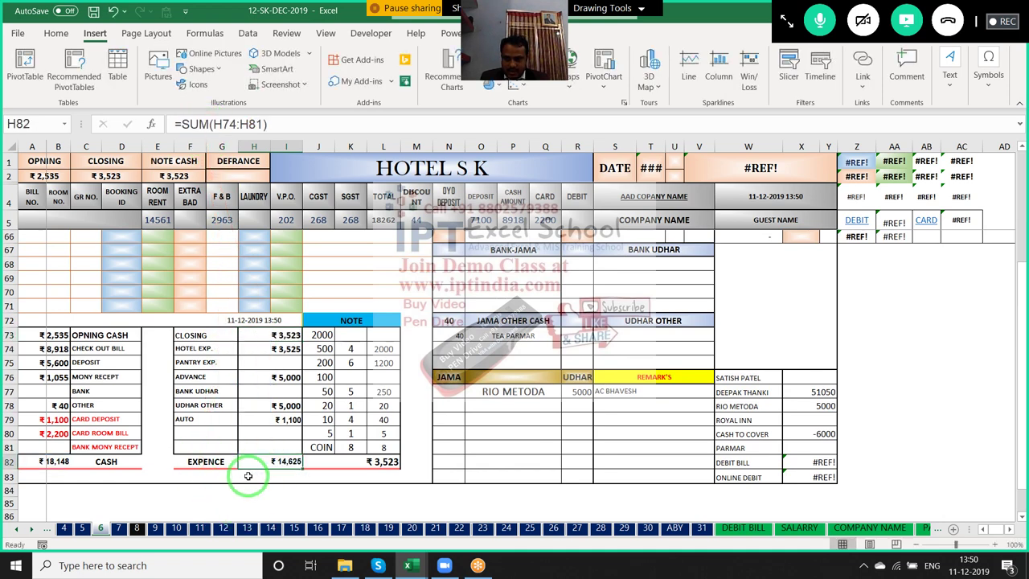
pyautogui.doubleClick(281, 462)
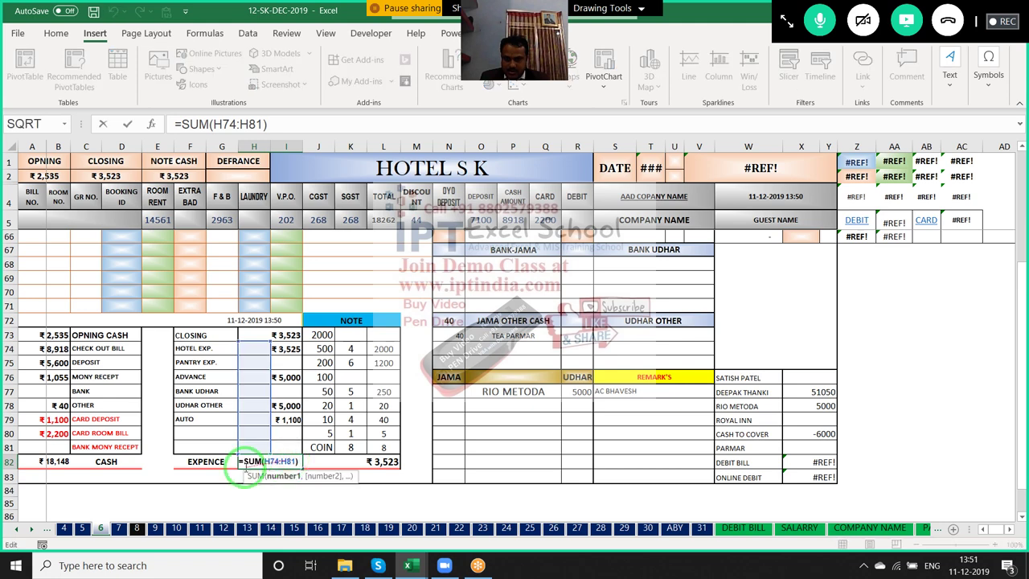
pyautogui.press('Escape')
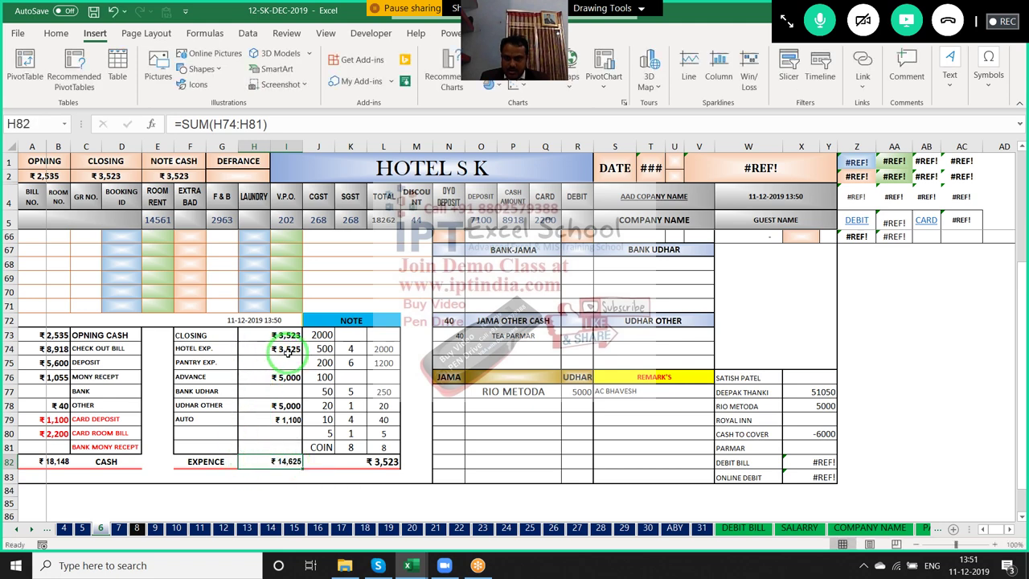
pyautogui.click(288, 354)
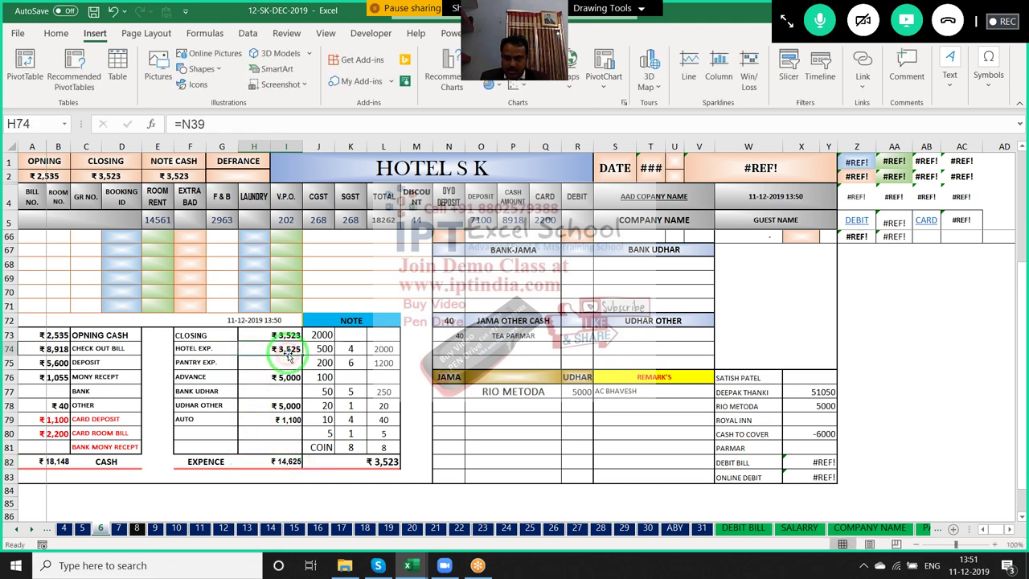
pyautogui.doubleClick(286, 463)
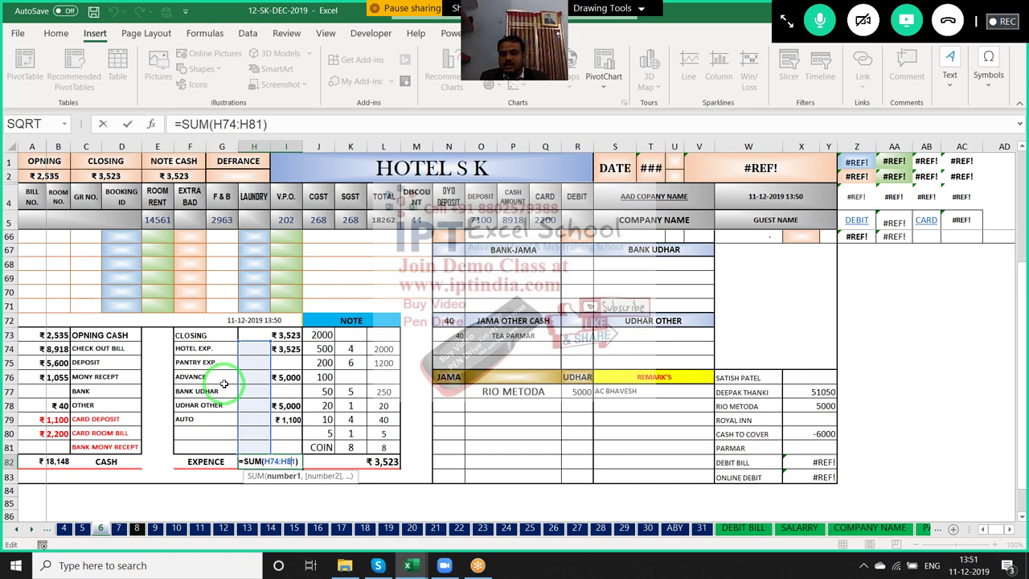
pyautogui.hotkey('ctrl', 'Return')
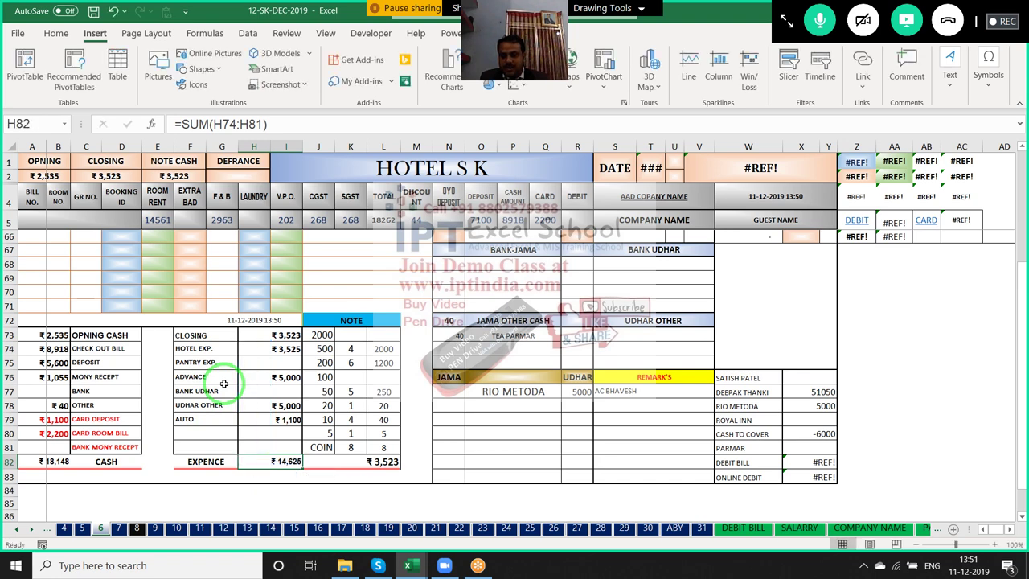
pyautogui.click(58, 460)
pyautogui.hotkey('alt', '=')
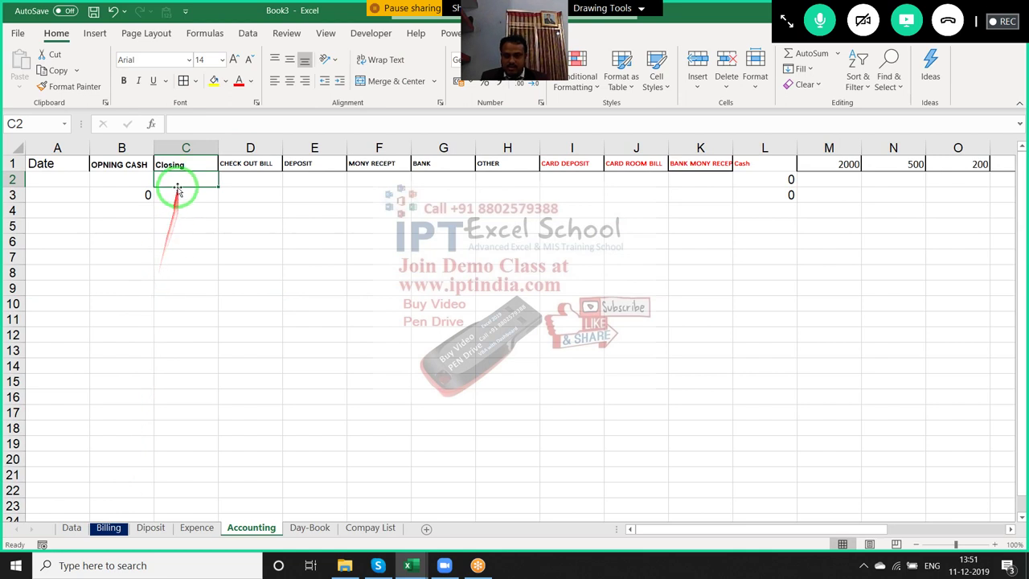
# Enter =SUMIF(Expence!A:A,A2,Expence!D:D) in Closing cell C2
pyautogui.write('=sum')
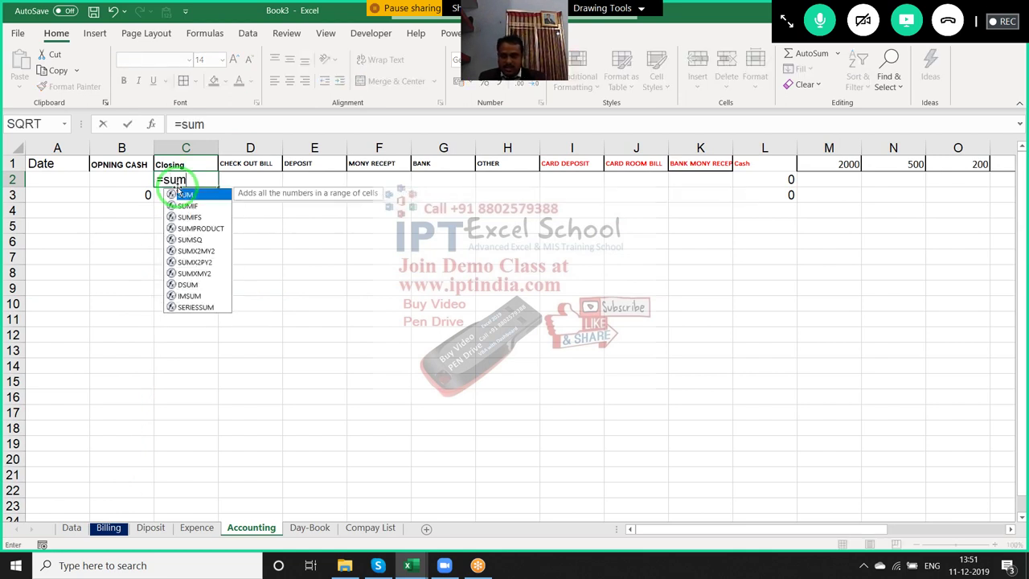
pyautogui.press('Down')
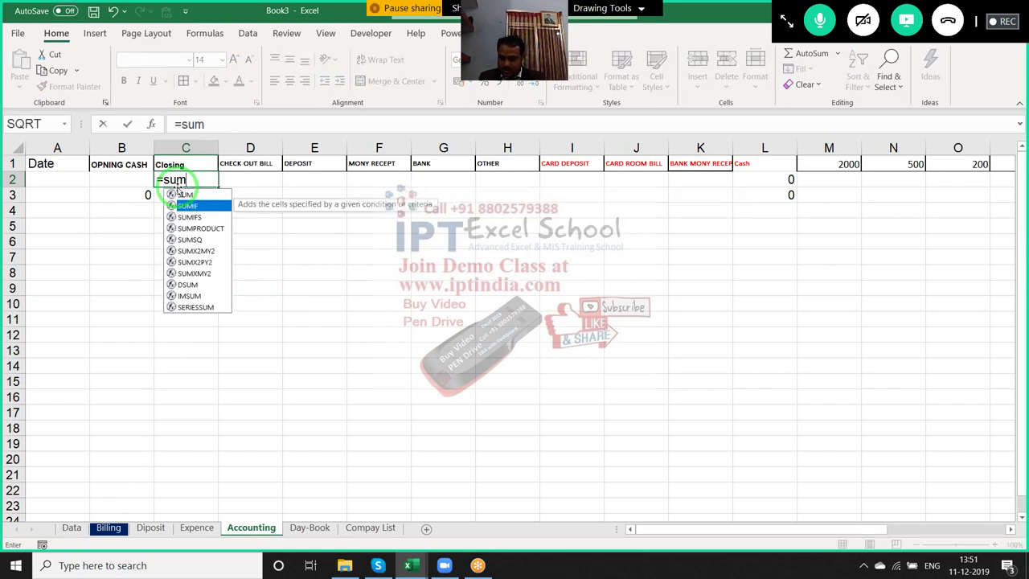
pyautogui.press('Tab')
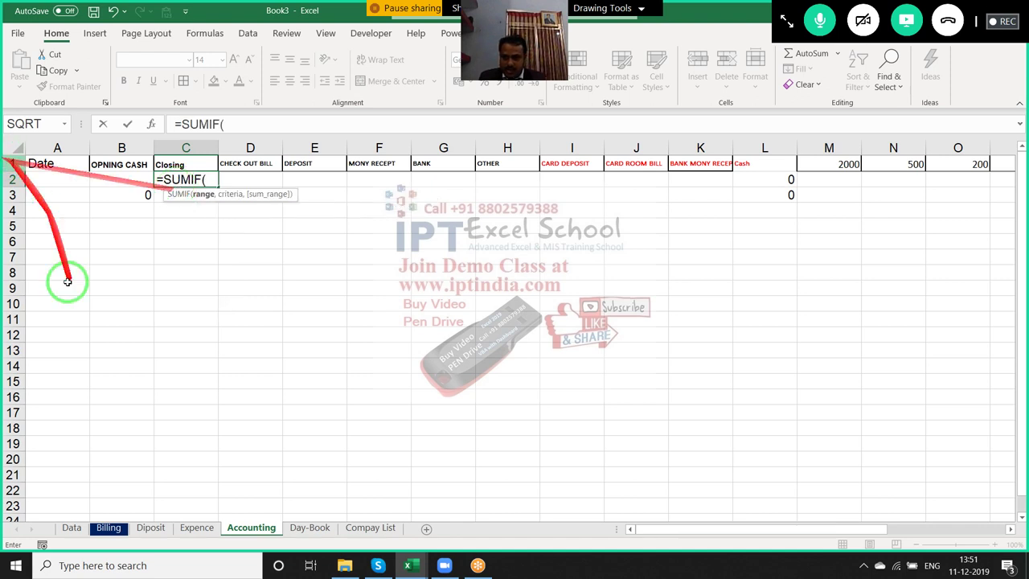
pyautogui.click(198, 530)
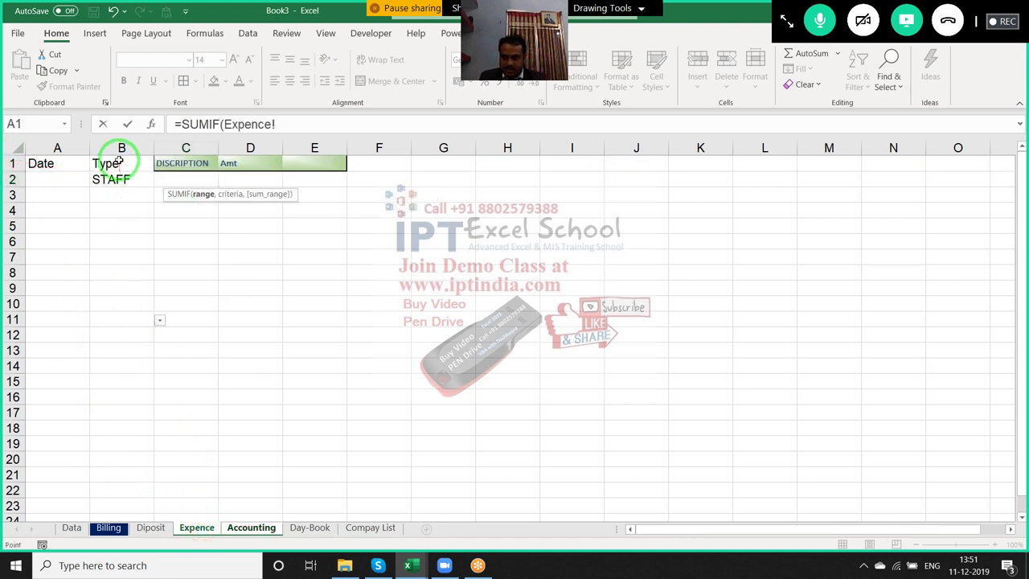
pyautogui.click(79, 145)
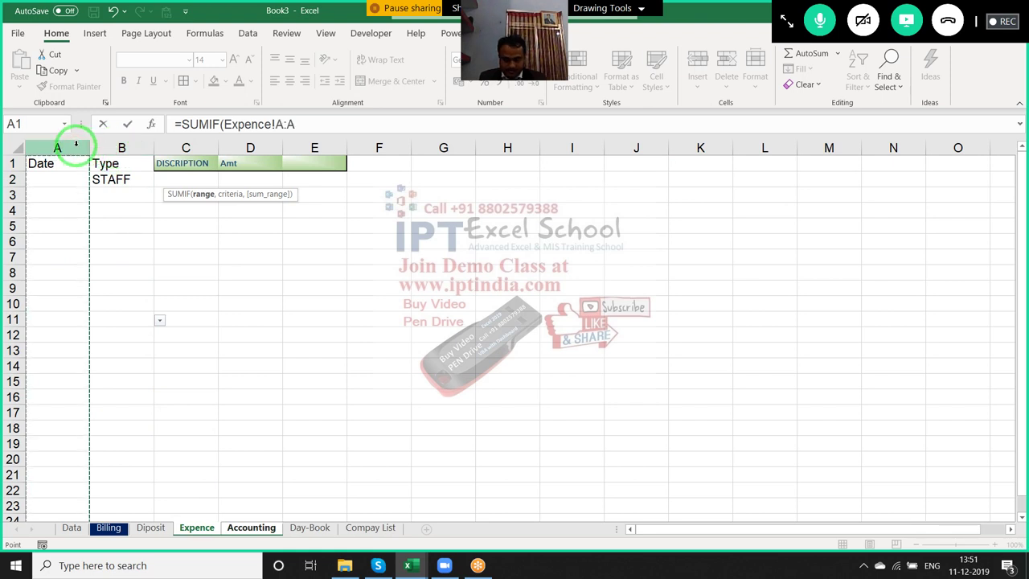
pyautogui.write(',a2,')
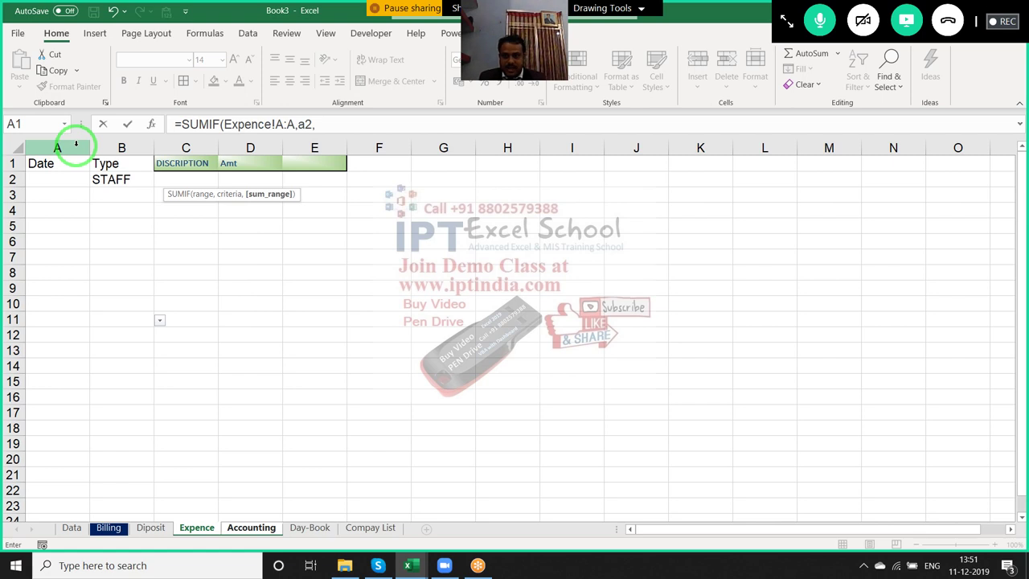
pyautogui.click(241, 143)
pyautogui.press('Return')
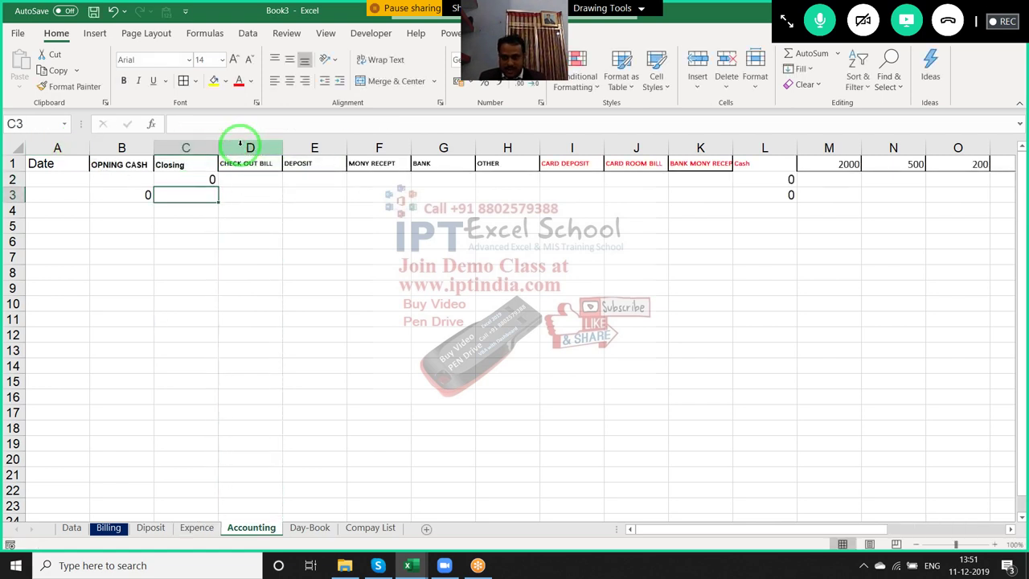
# Prefix the C2 formula with L2- and accept the circular-reference warning
pyautogui.click(198, 179)
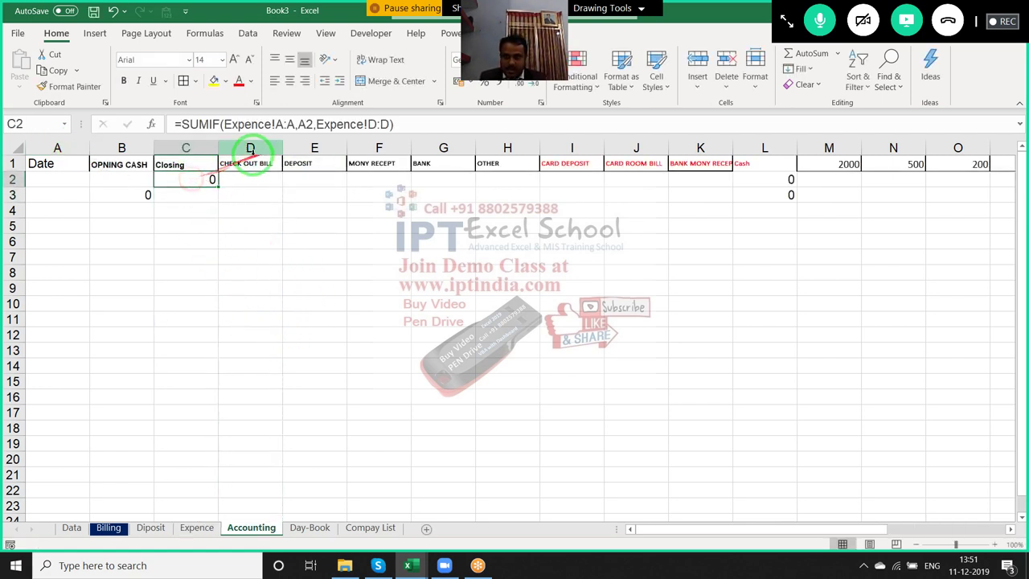
pyautogui.click(178, 124)
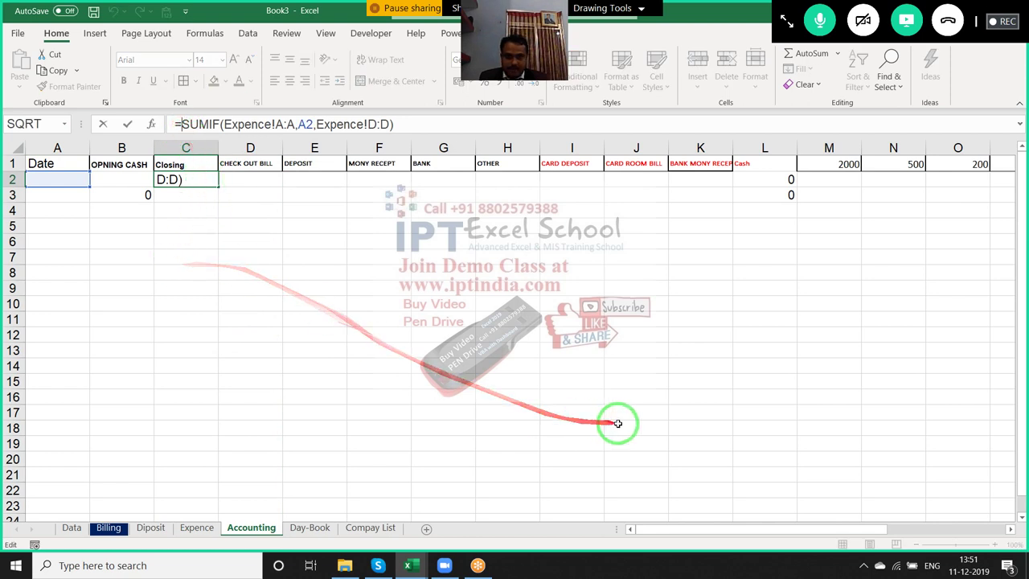
pyautogui.click(773, 176)
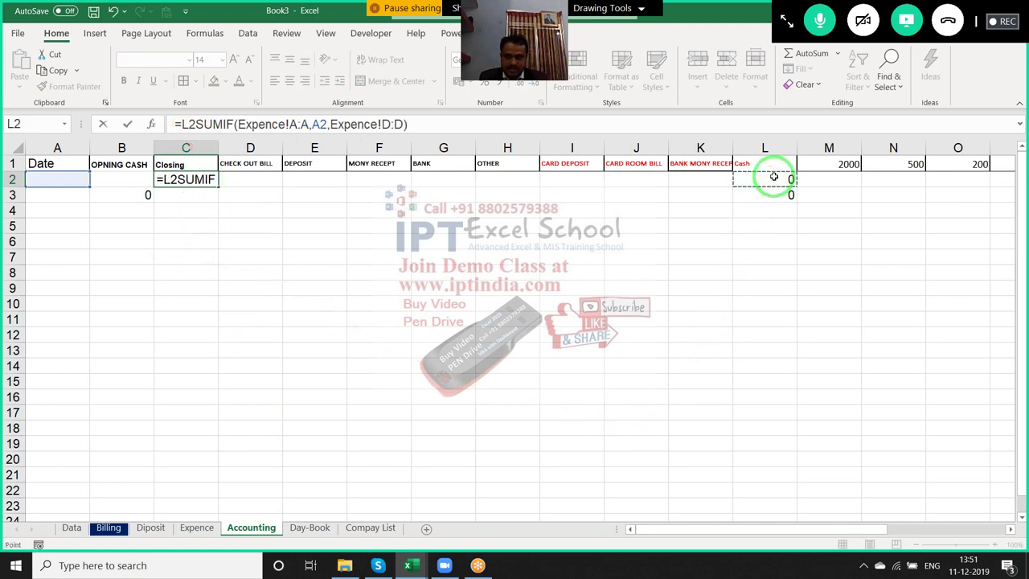
pyautogui.write('-')
pyautogui.press('Return')
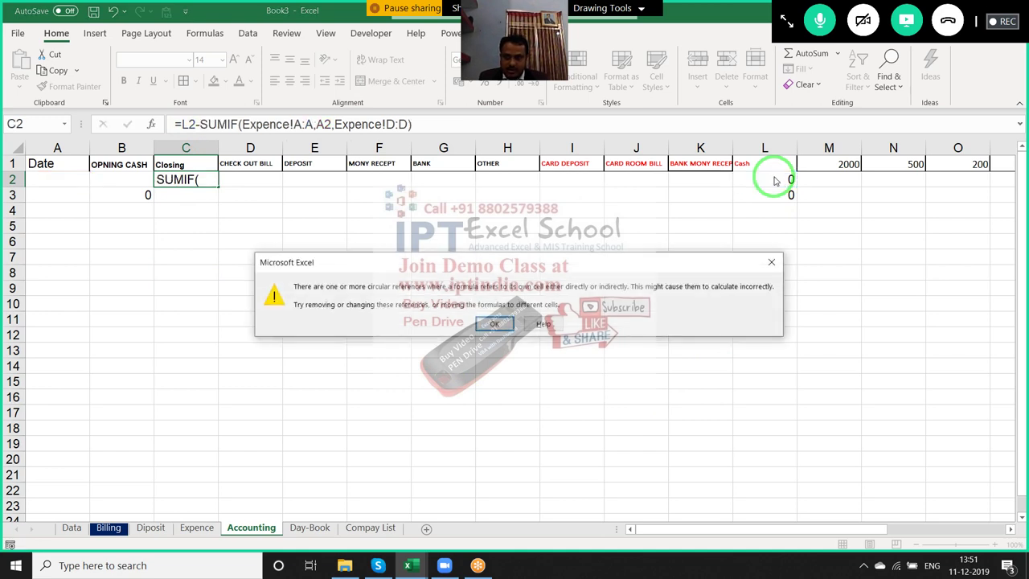
pyautogui.press('Return')
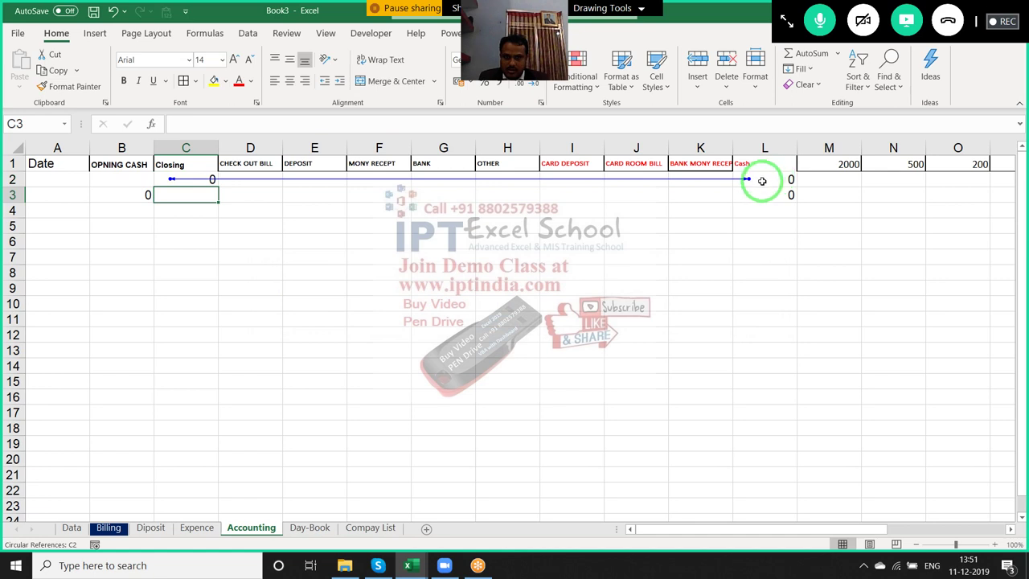
# Change the L2 Cash formula to =SUM(D2:J2)+B2
pyautogui.doubleClick(783, 180)
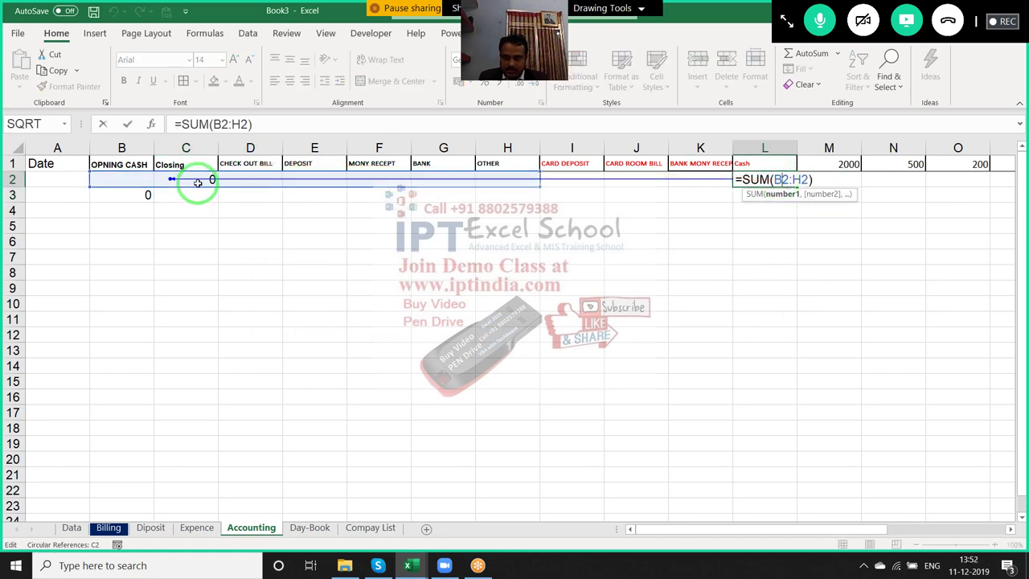
pyautogui.moveTo(205, 184); pyautogui.dragTo(290, 185)
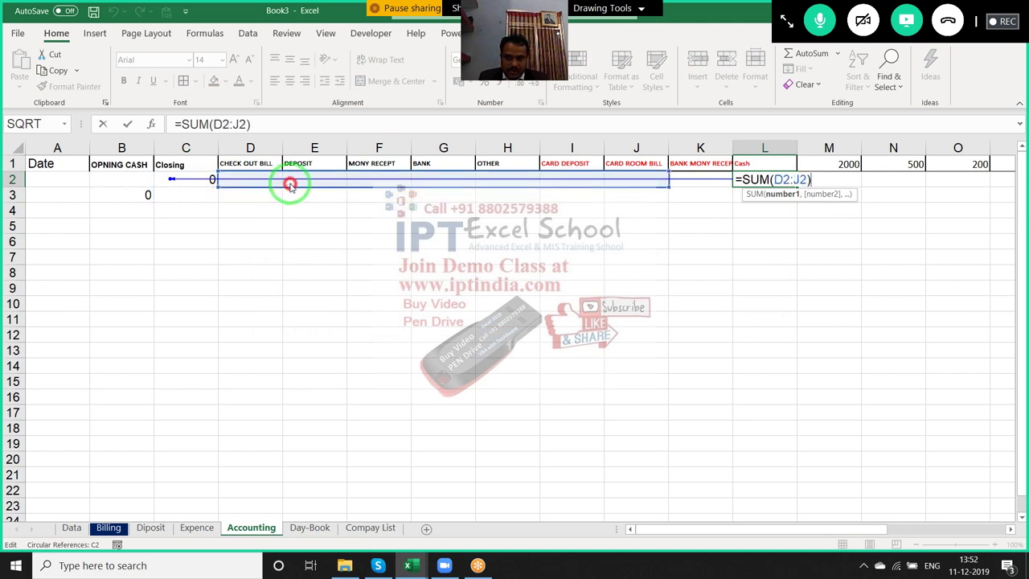
pyautogui.click(282, 124)
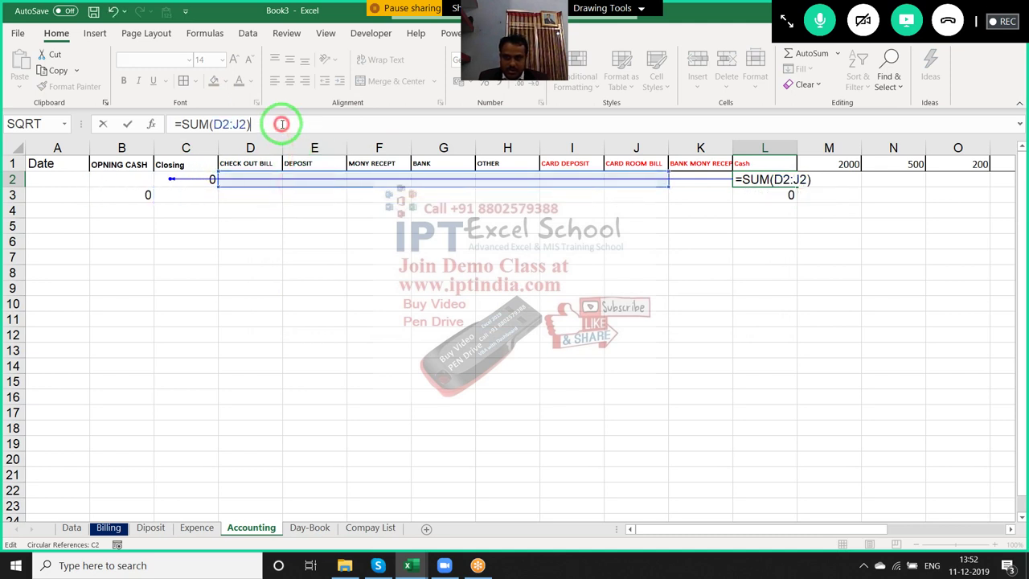
pyautogui.write('+')
pyautogui.click(103, 179)
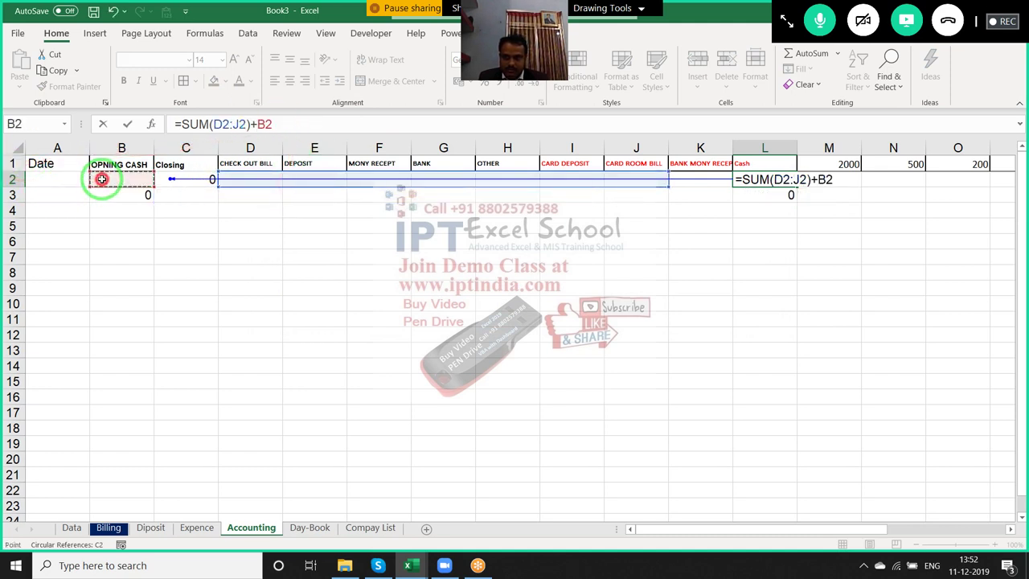
pyautogui.press('Return')
pyautogui.press('Up')
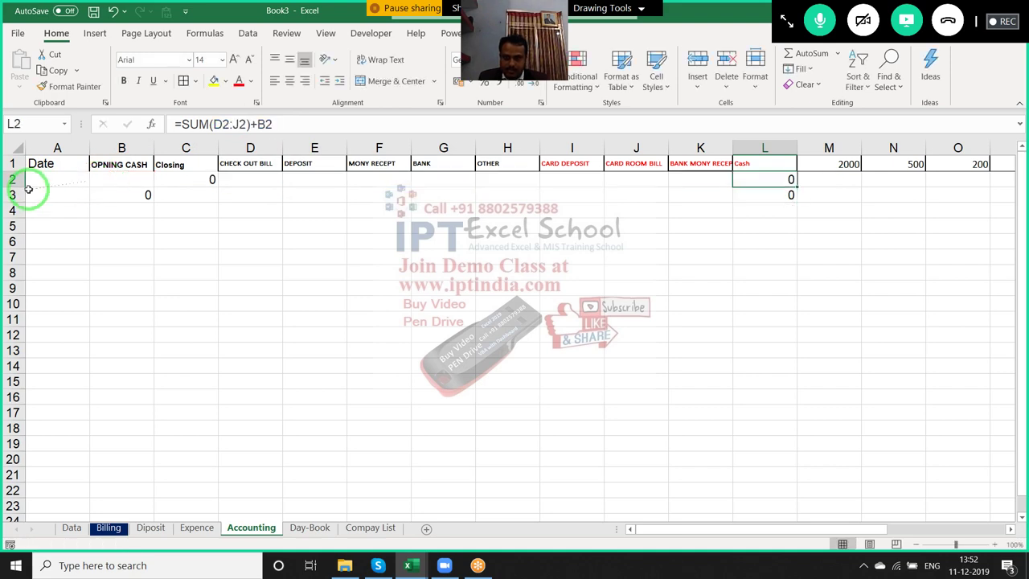
pyautogui.click(170, 183)
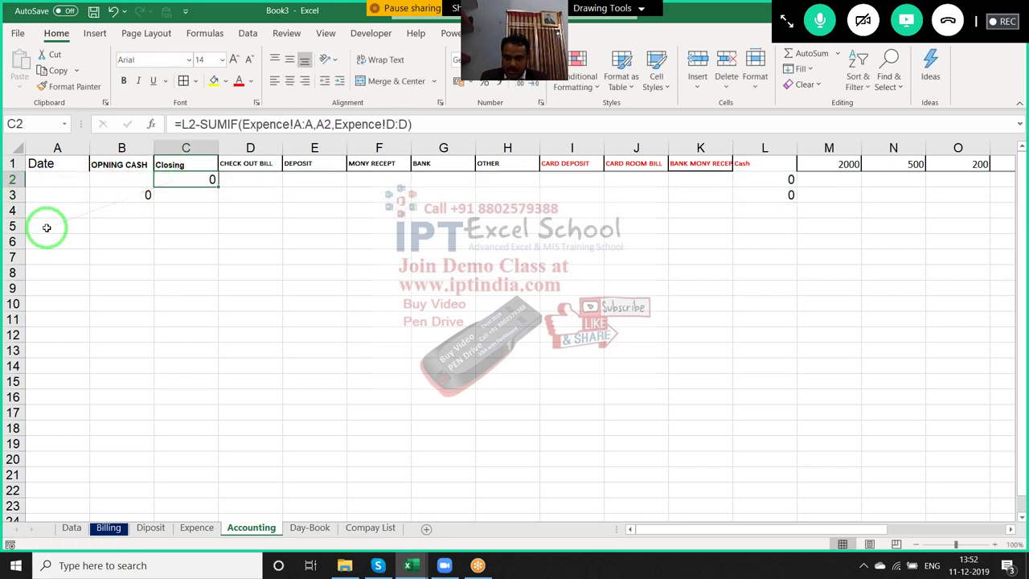
# Compare with 12-SK-DEC-2019's cash total in A82, then review Book3's OPNING CASH and Closing cells
pyautogui.hotkey('ctrl', 'Tab')
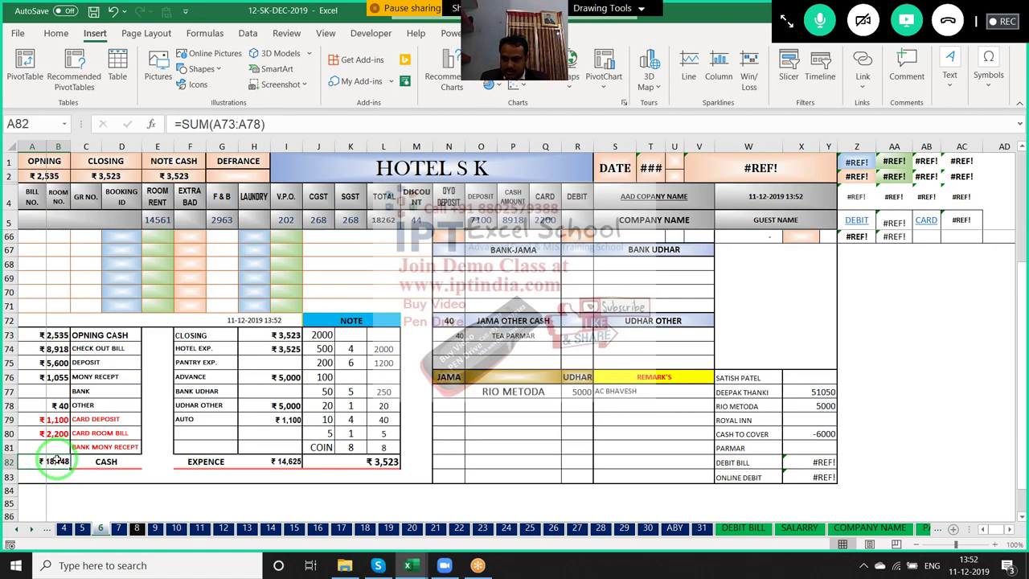
pyautogui.doubleClick(56, 460)
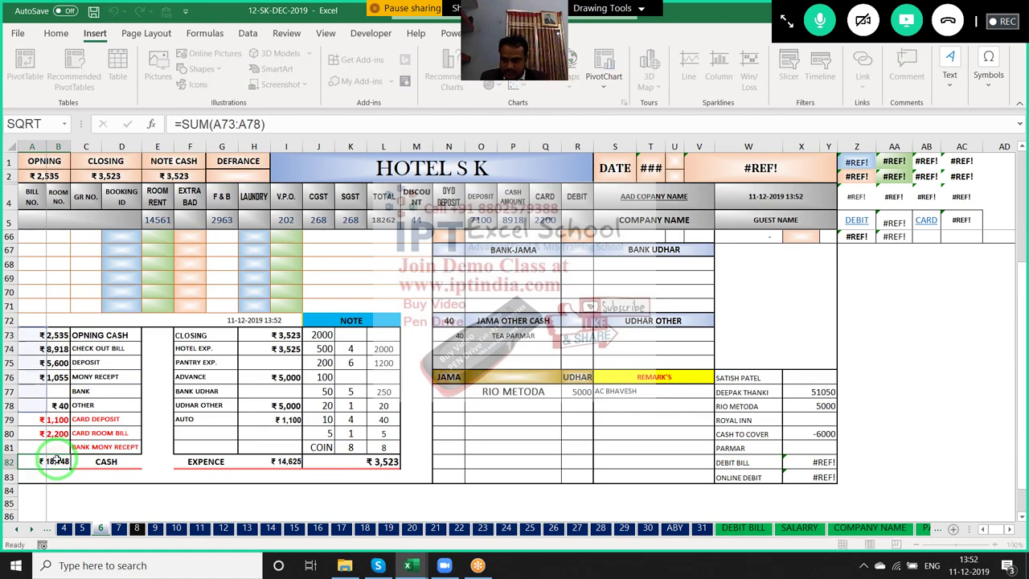
pyautogui.press('Escape')
pyautogui.hotkey('ctrl', 'Tab')
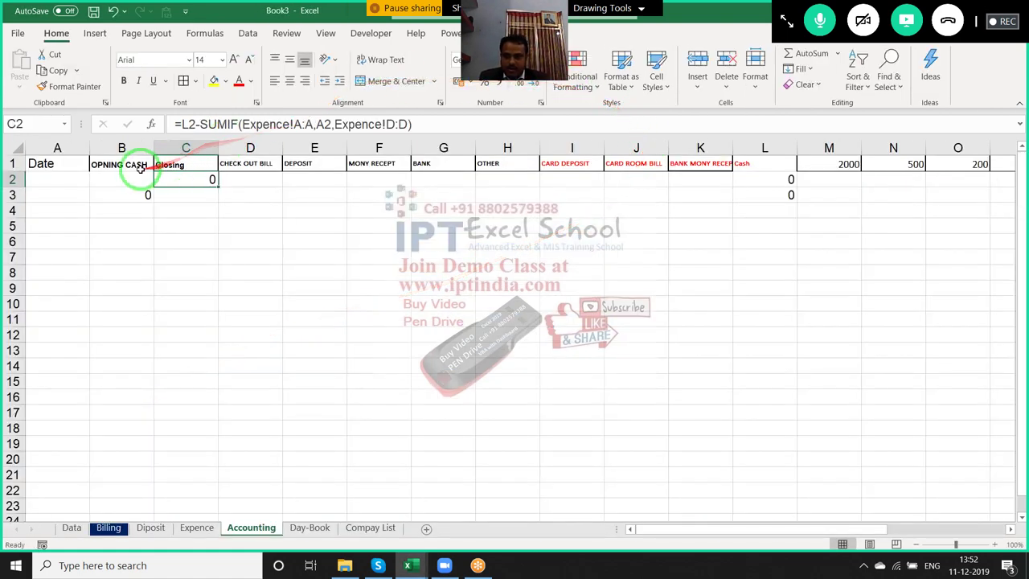
pyautogui.click(137, 165)
pyautogui.click(188, 164)
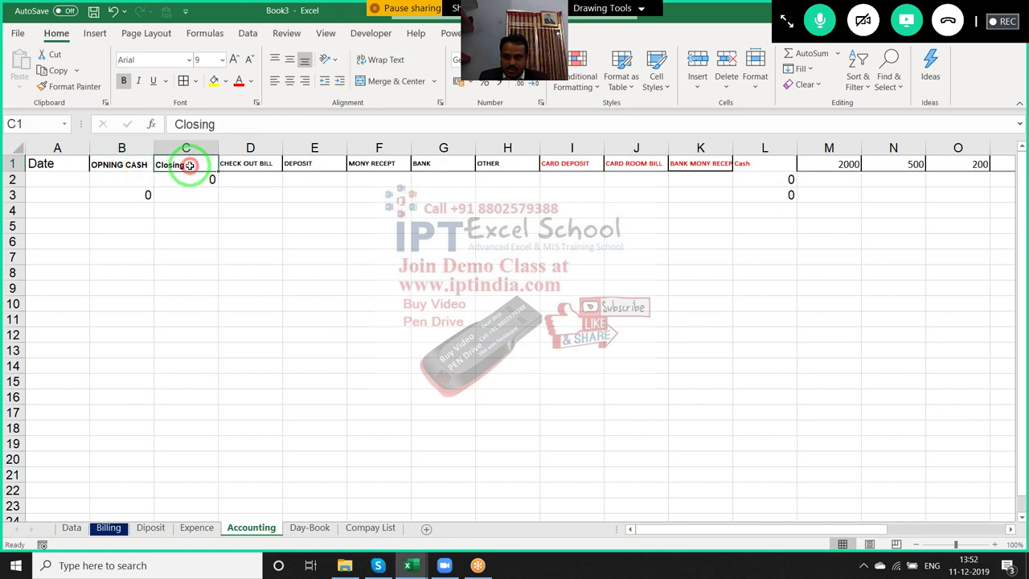
pyautogui.click(208, 181)
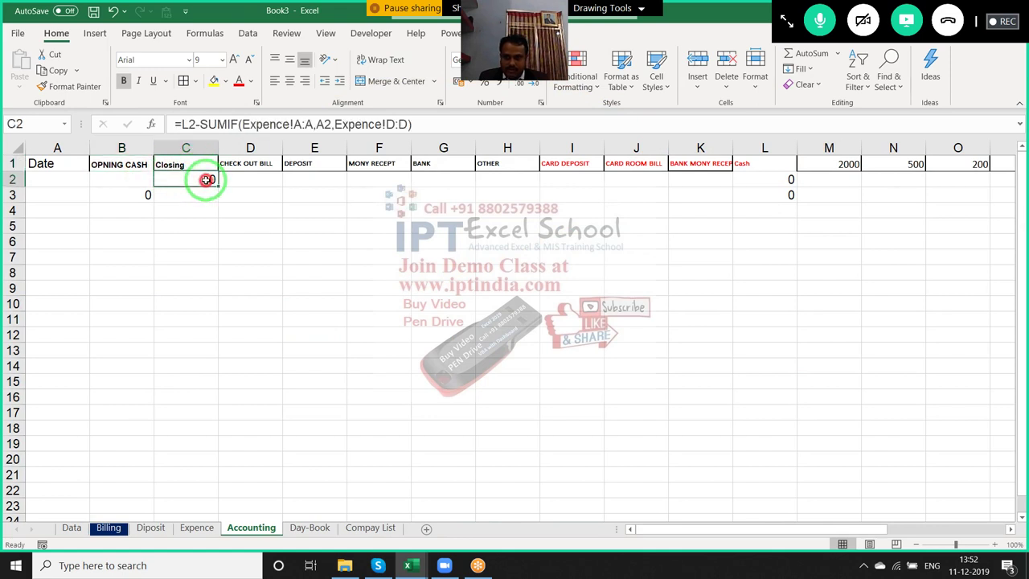
pyautogui.click(143, 179)
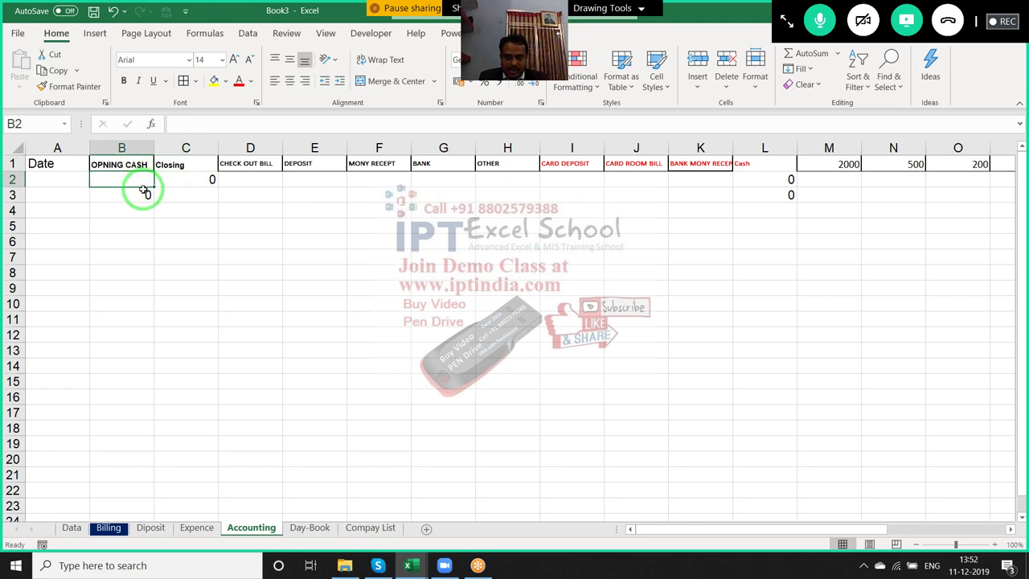
# Enter =C2 in B3 so the opening cash equals the previous closing
pyautogui.click(193, 179)
pyautogui.click(131, 178)
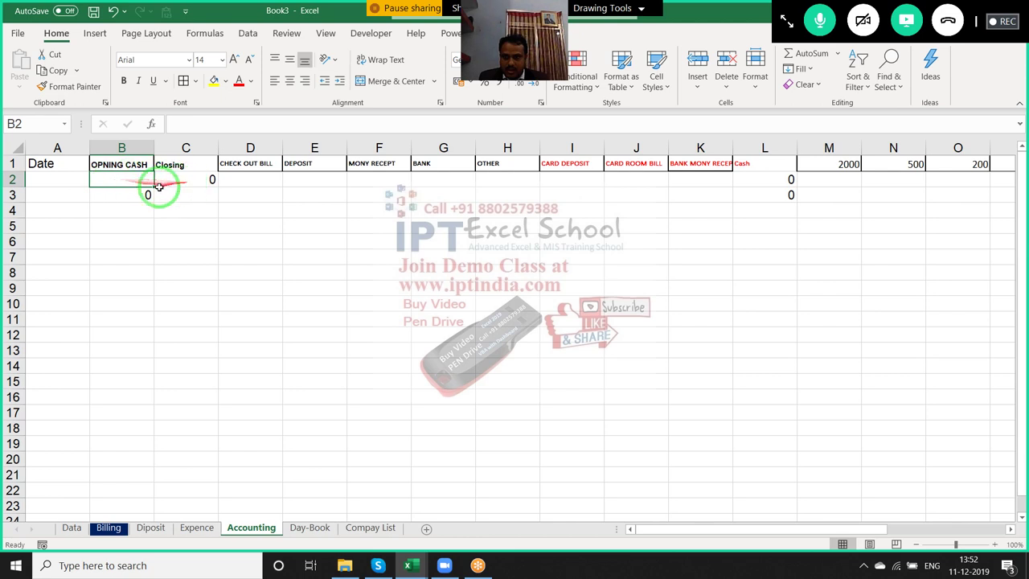
pyautogui.click(133, 191)
pyautogui.write('=')
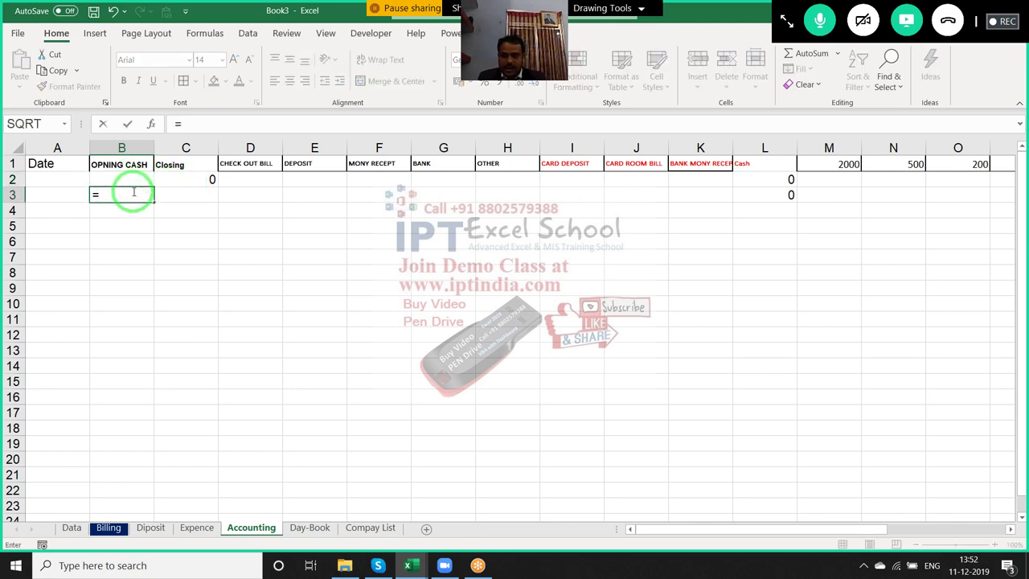
pyautogui.press('Right')
pyautogui.press('Up')
pyautogui.press('Return')
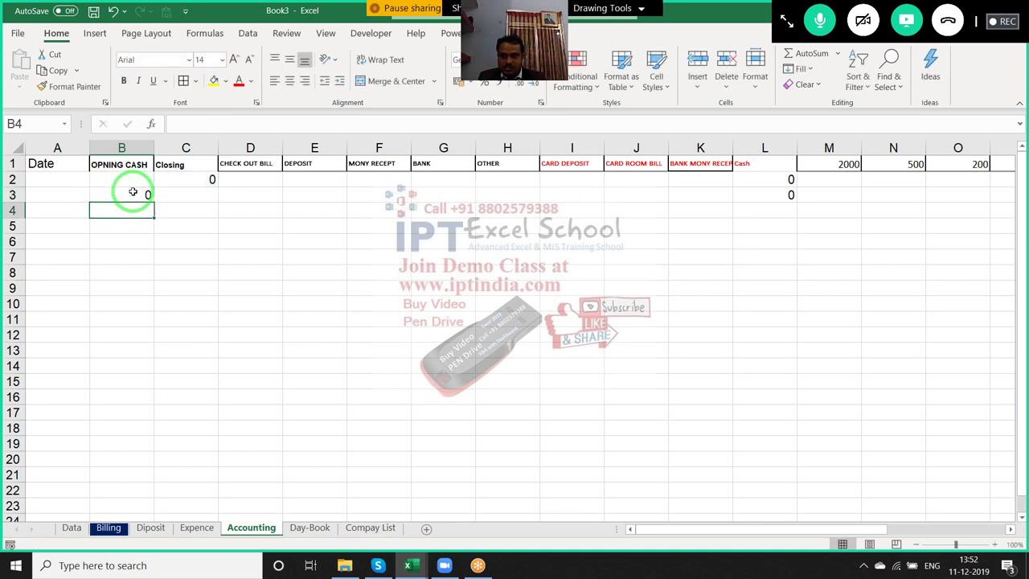
pyautogui.click(133, 191)
# Remove the circular Closing formula copied into C3
pyautogui.press('Right')
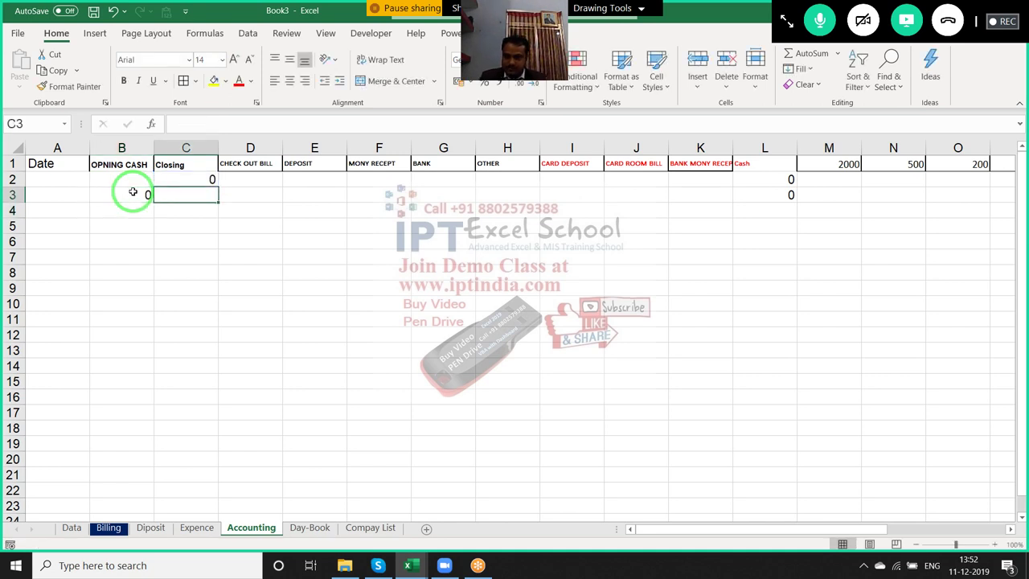
pyautogui.hotkey('ctrl', 'd')
pyautogui.press('Return')
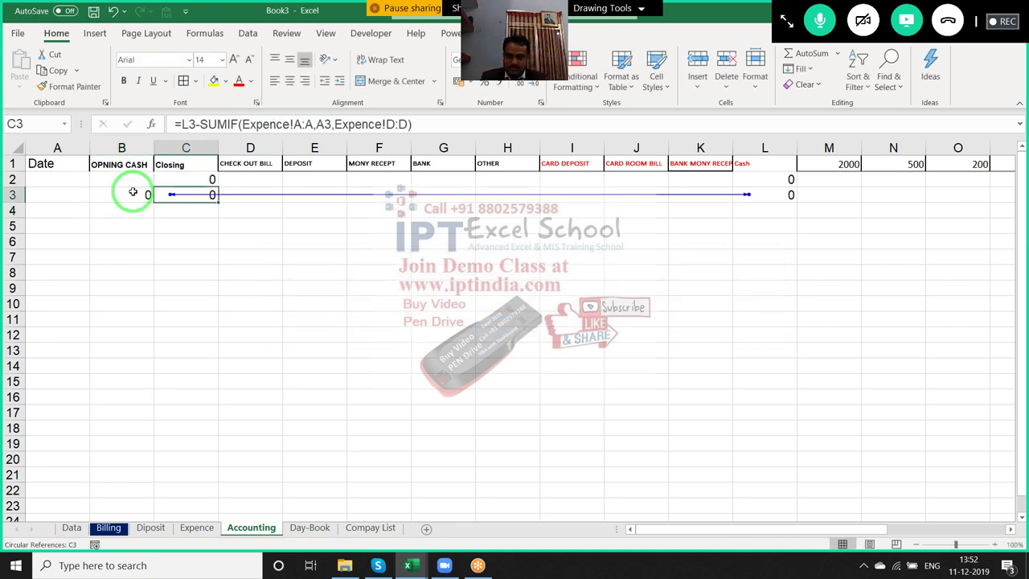
pyautogui.press('Delete')
# Fill the Cash formula from L2 down to L7
pyautogui.press('Up')
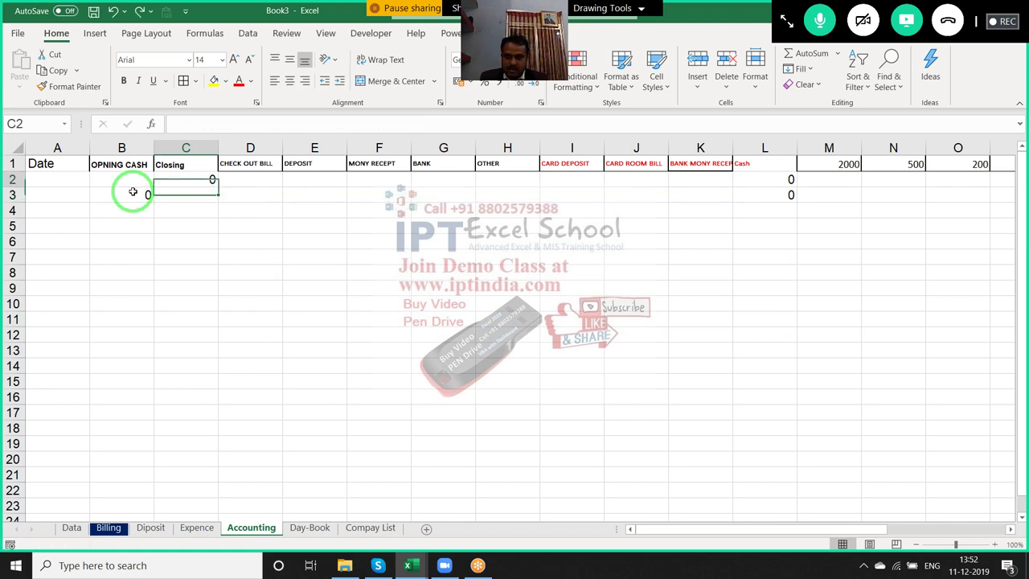
pyautogui.press('Right')
pyautogui.press('Right')
pyautogui.press('Right')
pyautogui.press('Right')
pyautogui.press('Right')
pyautogui.press('Right')
pyautogui.press('Right')
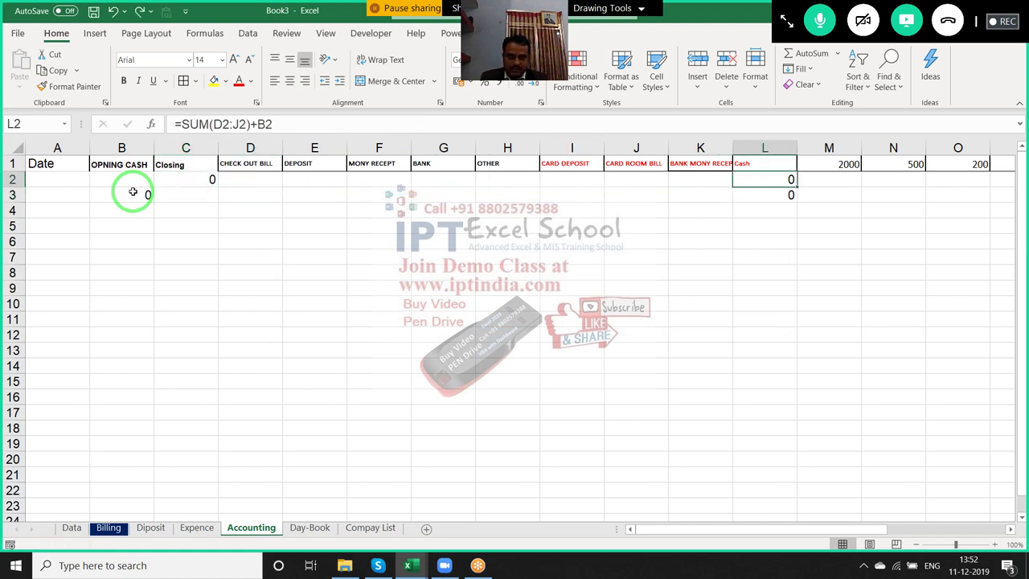
pyautogui.hotkey('shift', 'Down')
pyautogui.hotkey('shift', 'Down')
pyautogui.hotkey('shift', 'Down')
pyautogui.hotkey('shift', 'Down')
pyautogui.hotkey('shift', 'Down')
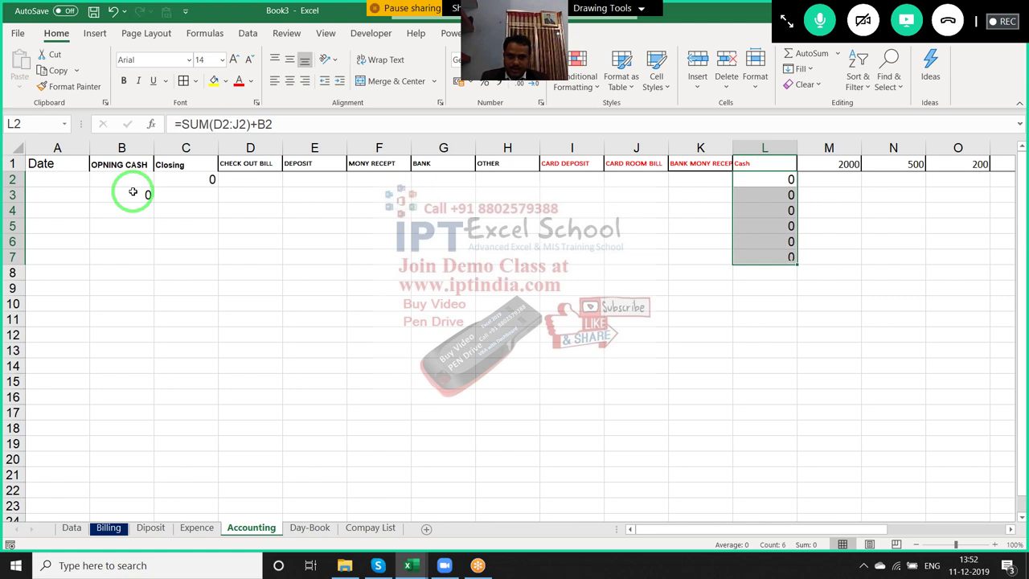
pyautogui.press('Left')
pyautogui.press('Left')
pyautogui.press('Left')
pyautogui.press('Left')
# Fill the SUMIF Closing formula down through C8 and check B3
pyautogui.press('Down')
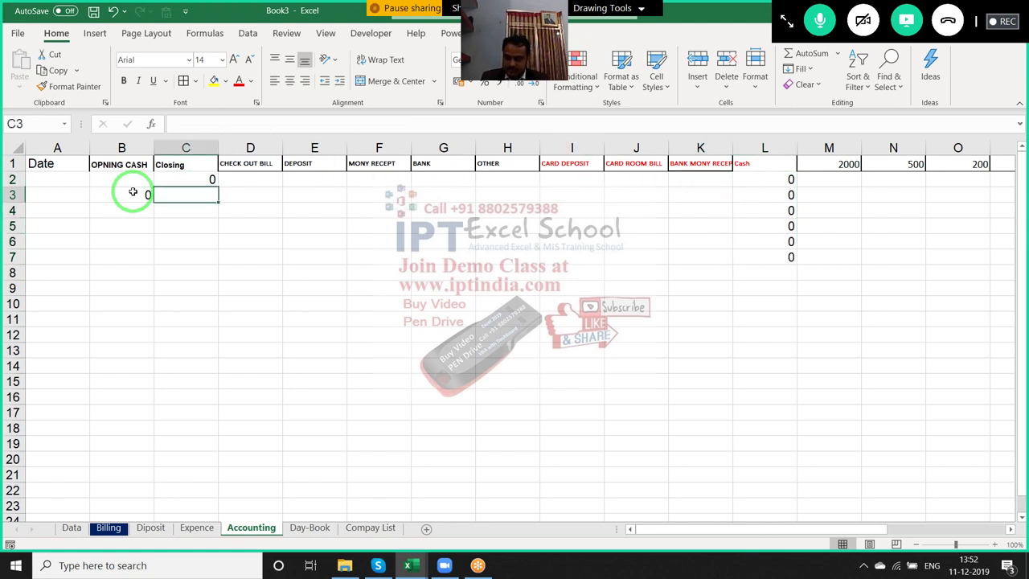
pyautogui.hotkey('ctrl', 'd')
pyautogui.hotkey('shift', 'Down')
pyautogui.hotkey('shift', 'Down')
pyautogui.hotkey('shift', 'Down')
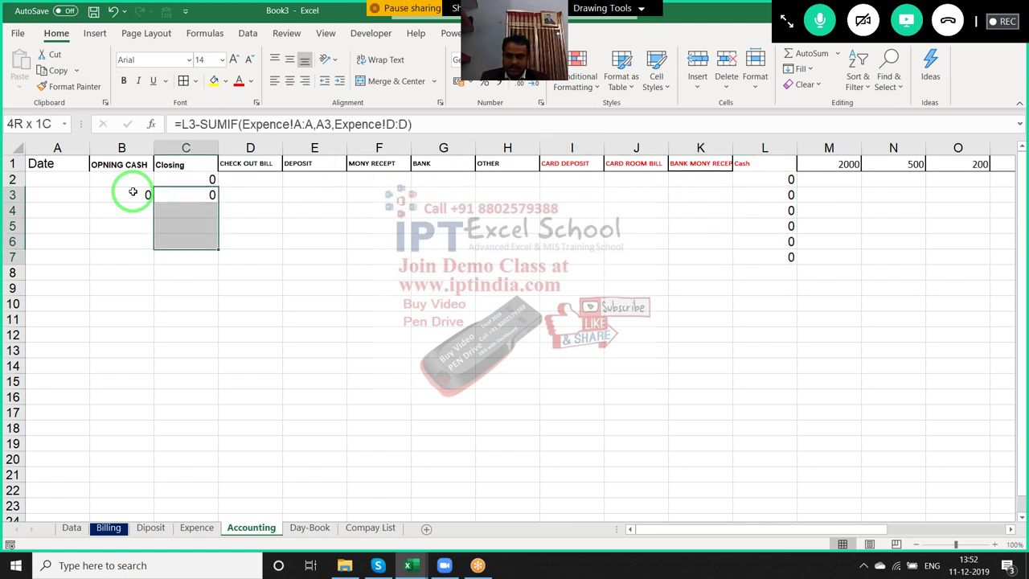
pyautogui.hotkey('shift', 'Down')
pyautogui.hotkey('shift', 'Down')
pyautogui.press('Up')
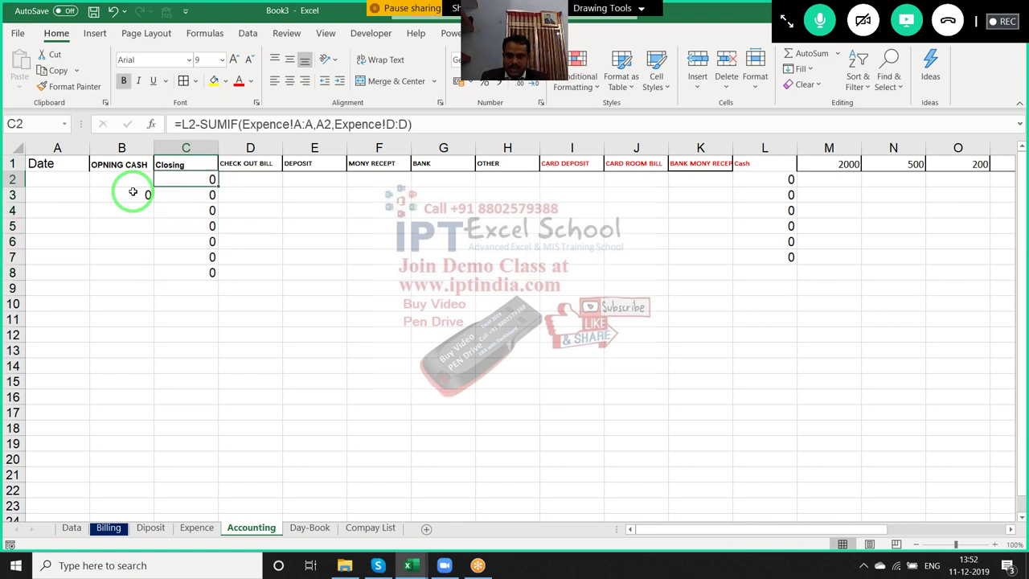
pyautogui.press('Down')
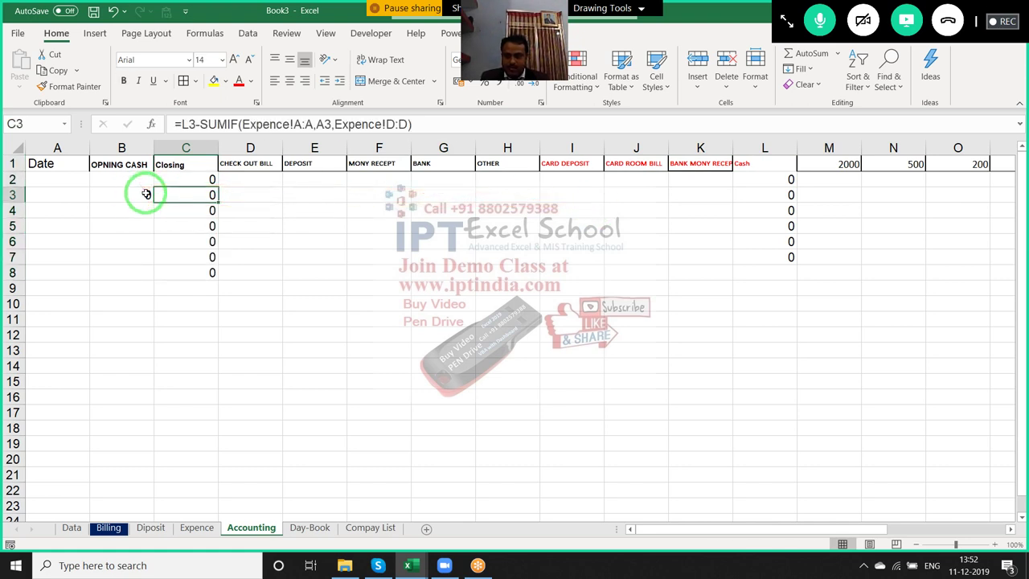
pyautogui.click(141, 193)
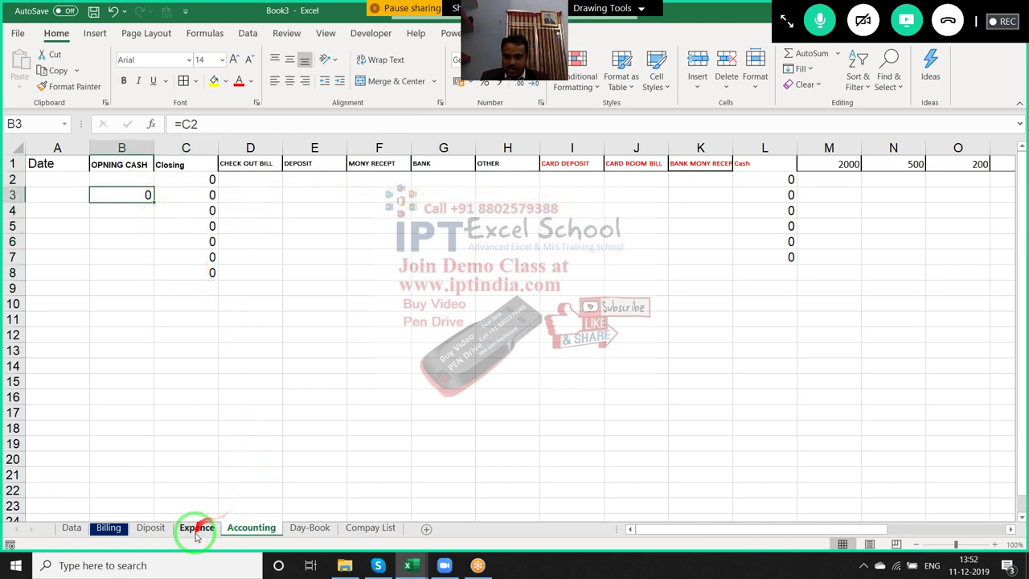
# On Day-Book, copy the OPNING VLOOKUP formula text from B2
pyautogui.click(297, 528)
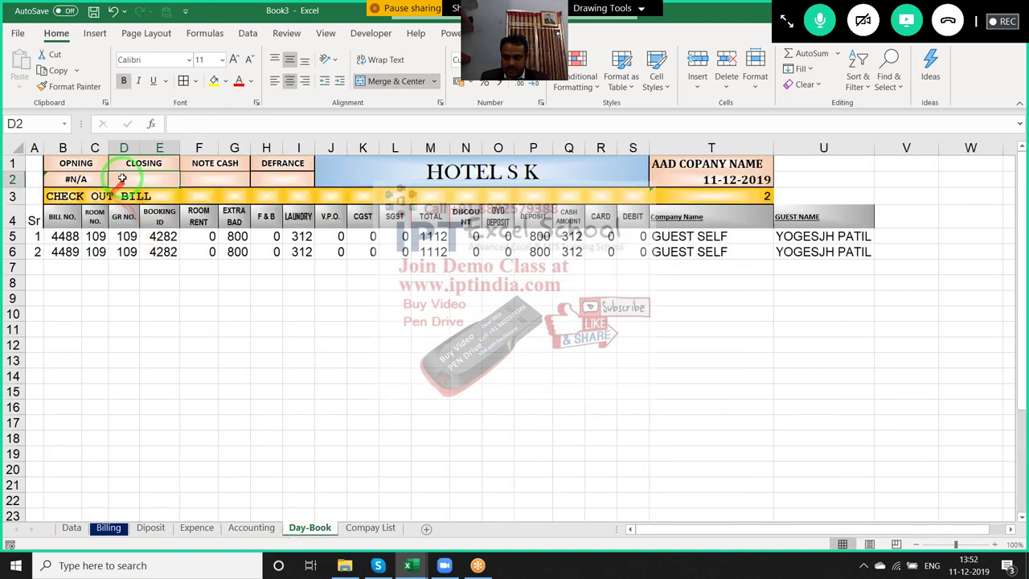
pyautogui.click(81, 179)
pyautogui.click(414, 123)
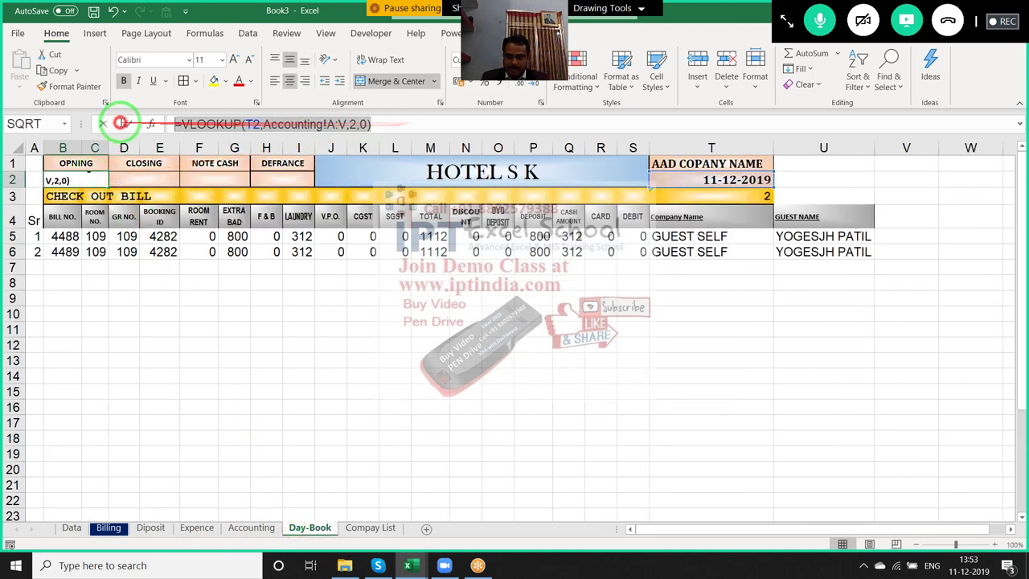
pyautogui.press('Escape')
pyautogui.hotkey('ctrl', 'c')
# Paste the VLOOKUP formula into the CLOSING cell D2
pyautogui.click(145, 179)
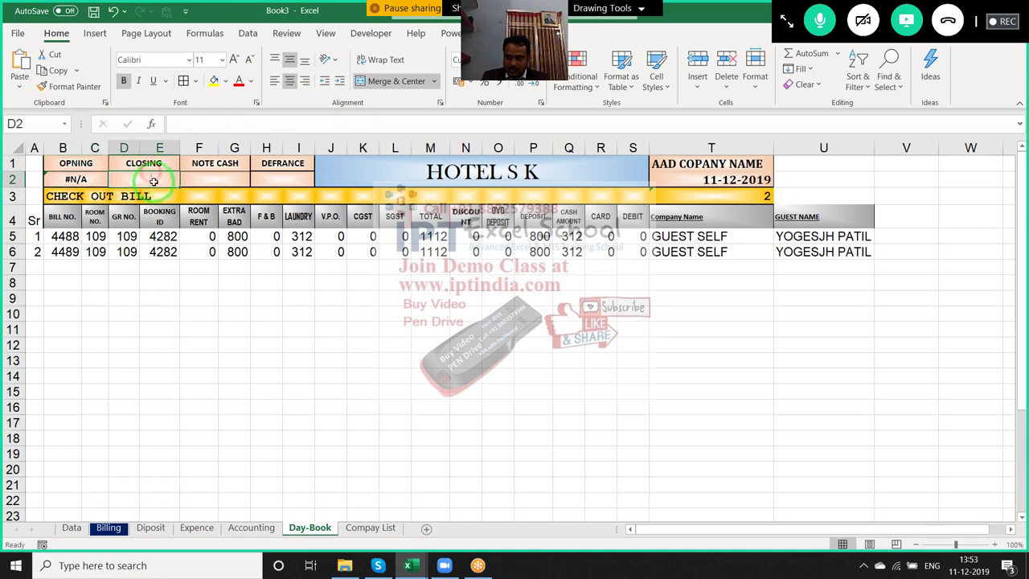
pyautogui.hotkey('ctrl', 'v')
pyautogui.press('Escape')
pyautogui.click(207, 124)
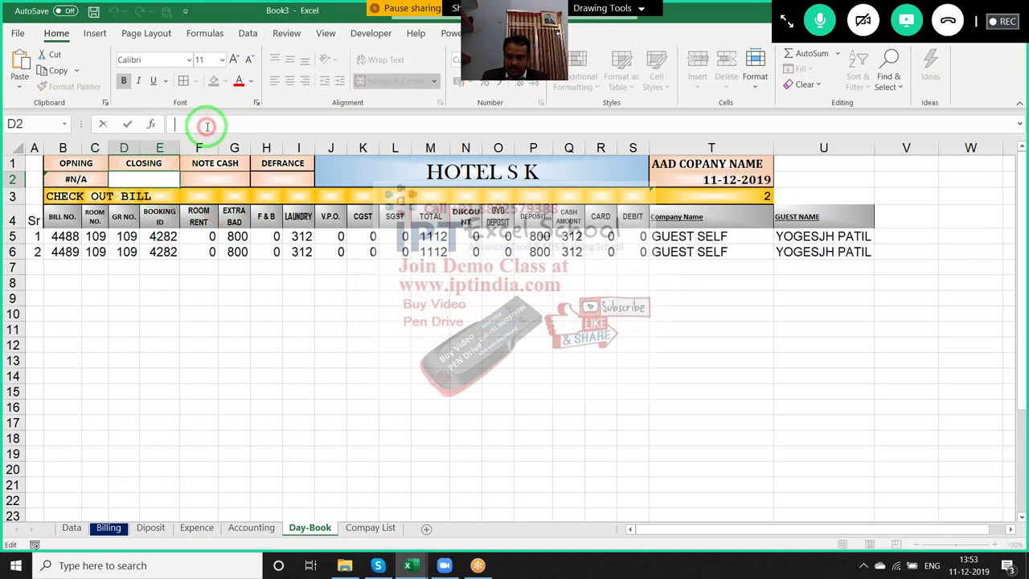
pyautogui.hotkey('ctrl', 'v')
pyautogui.click(221, 245)
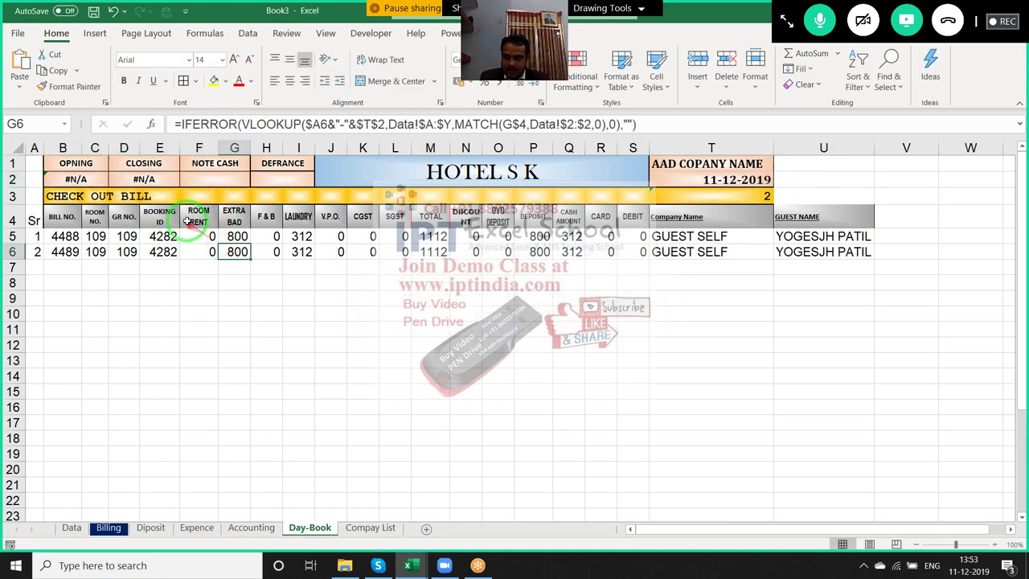
pyautogui.click(146, 178)
pyautogui.click(254, 123)
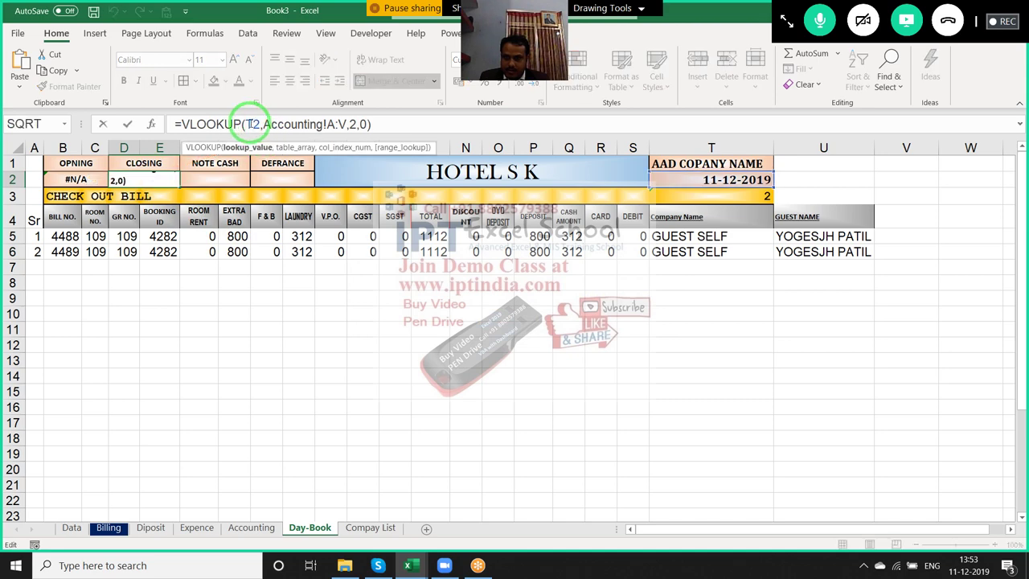
pyautogui.press('Escape')
# Set D2's lookup to return column 3 of Accounting!A:V
pyautogui.moveTo(301, 313)
pyautogui.mouseDown()
pyautogui.moveTo(280, 434)
pyautogui.moveTo(287, 545)
pyautogui.mouseUp()
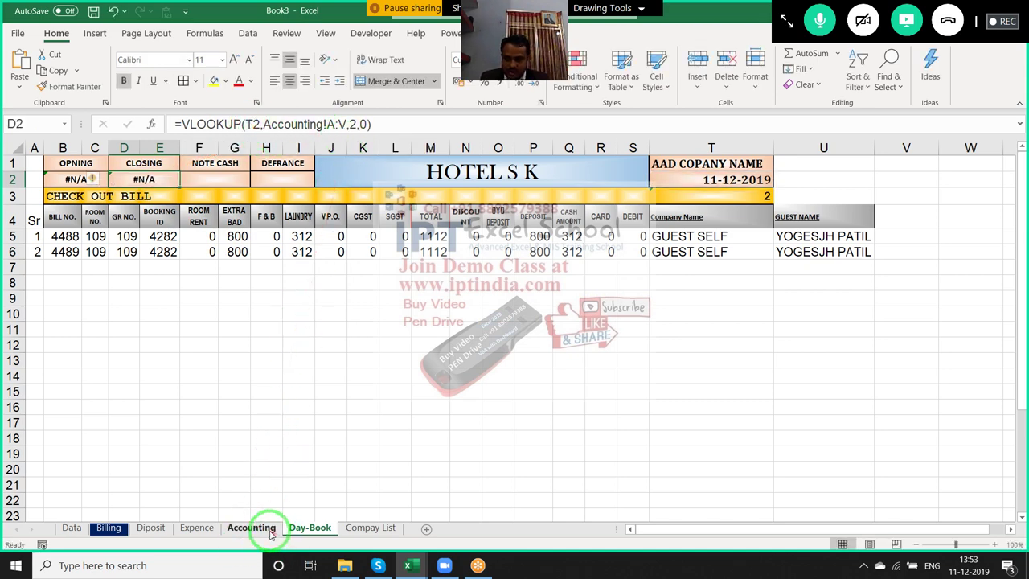
pyautogui.click(256, 528)
pyautogui.click(172, 190)
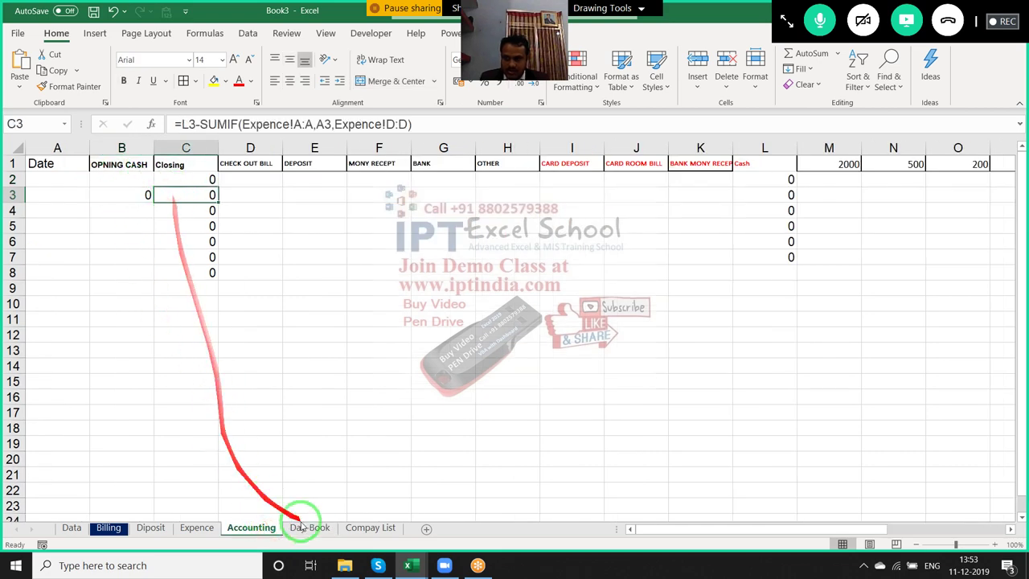
pyautogui.click(310, 527)
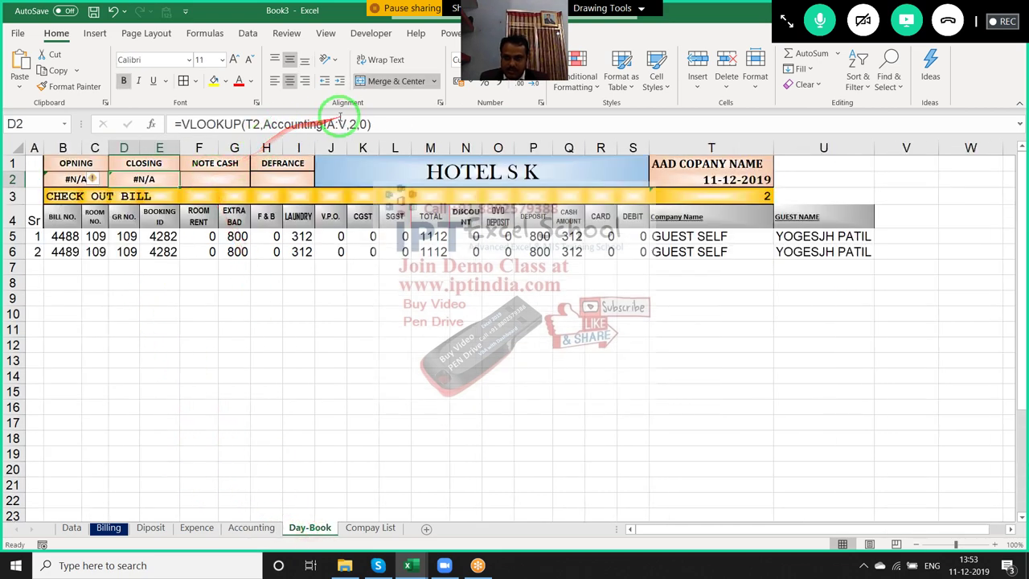
pyautogui.click(372, 124)
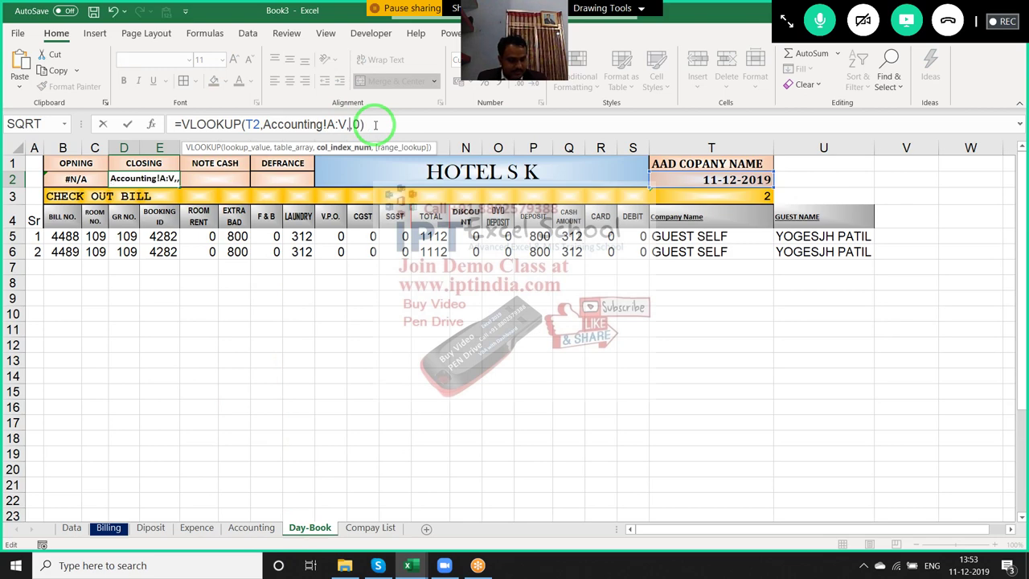
pyautogui.write('3')
pyautogui.press('Return')
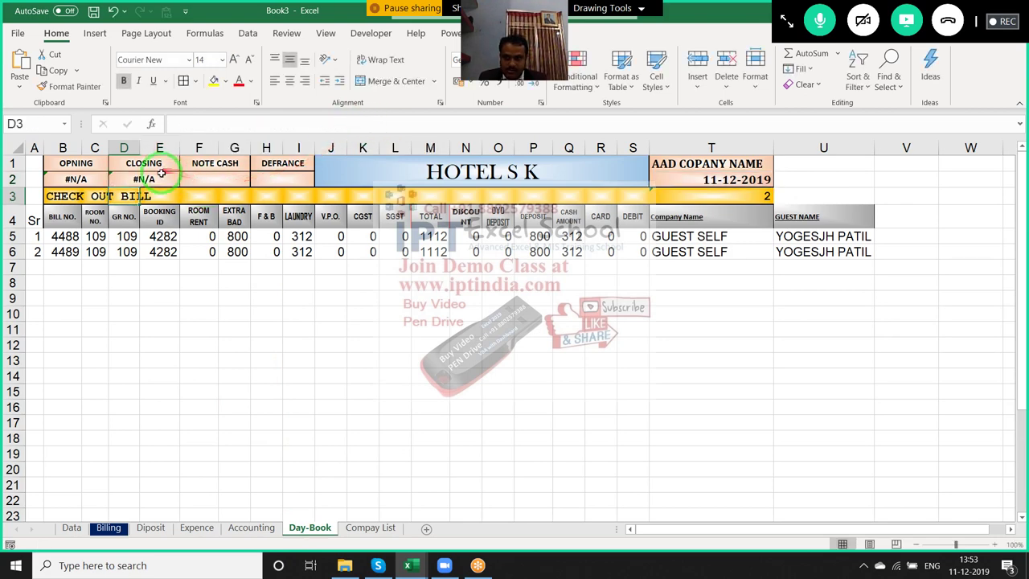
pyautogui.click(157, 179)
# Copy the CLOSING lookup formula text from D2
pyautogui.click(222, 177)
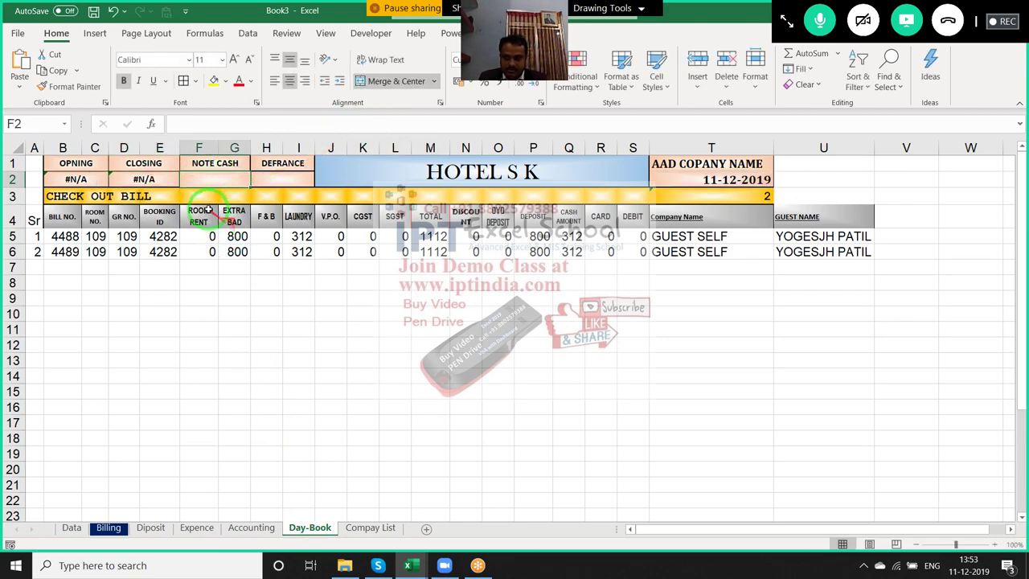
pyautogui.click(140, 177)
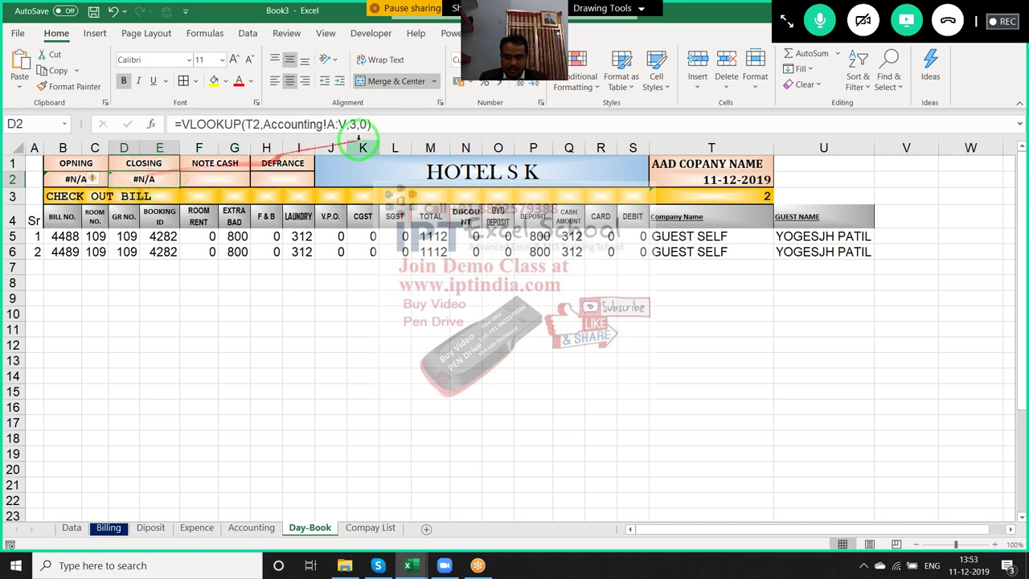
pyautogui.click(332, 125)
pyautogui.click(164, 125)
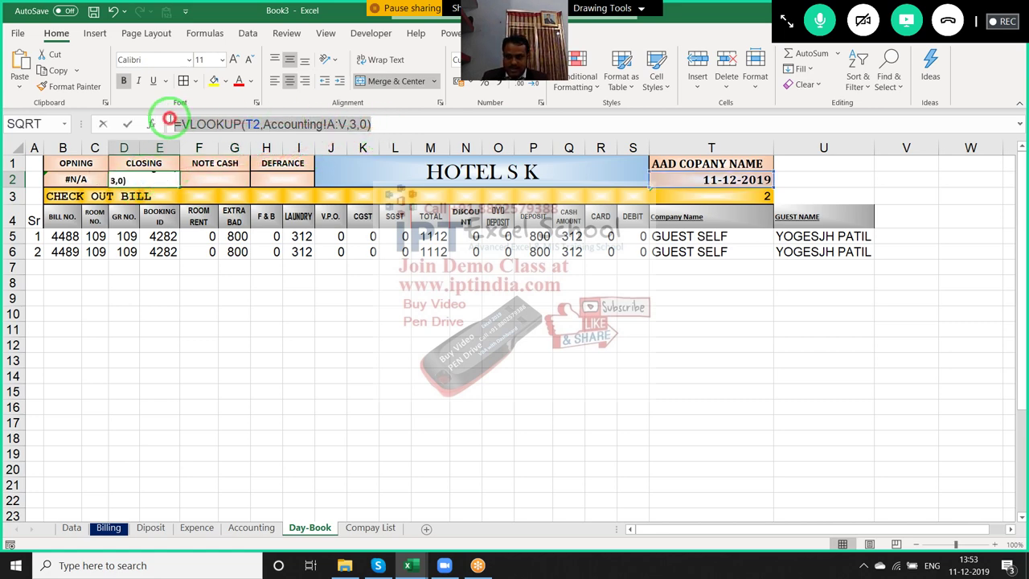
pyautogui.press('Escape')
# Put =VLOOKUP(T2,Accounting!A:V,3,0) in NOTE CASH F2, removing the doubled equals sign
pyautogui.click(194, 181)
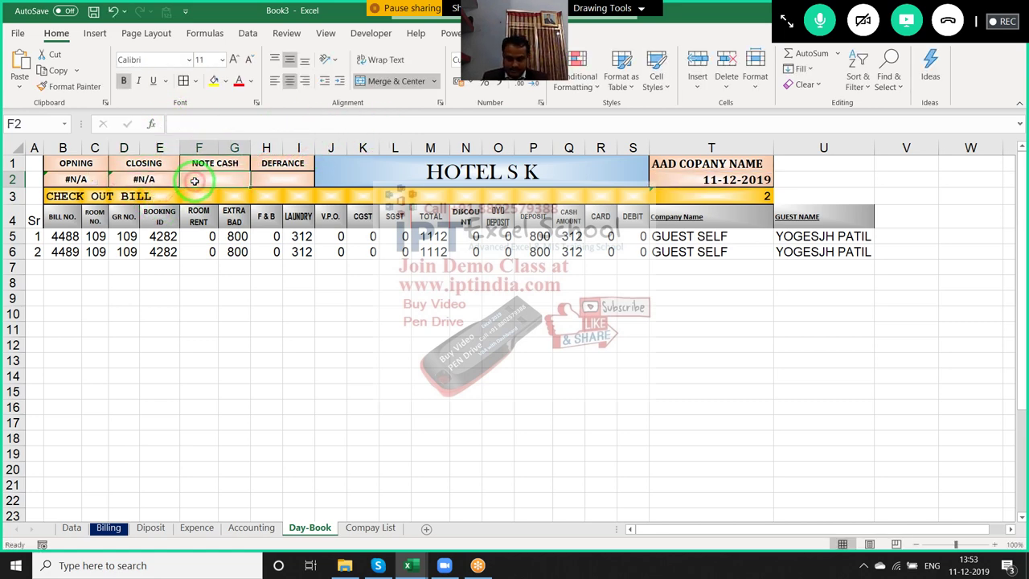
pyautogui.write('=')
pyautogui.hotkey('ctrl', 'v')
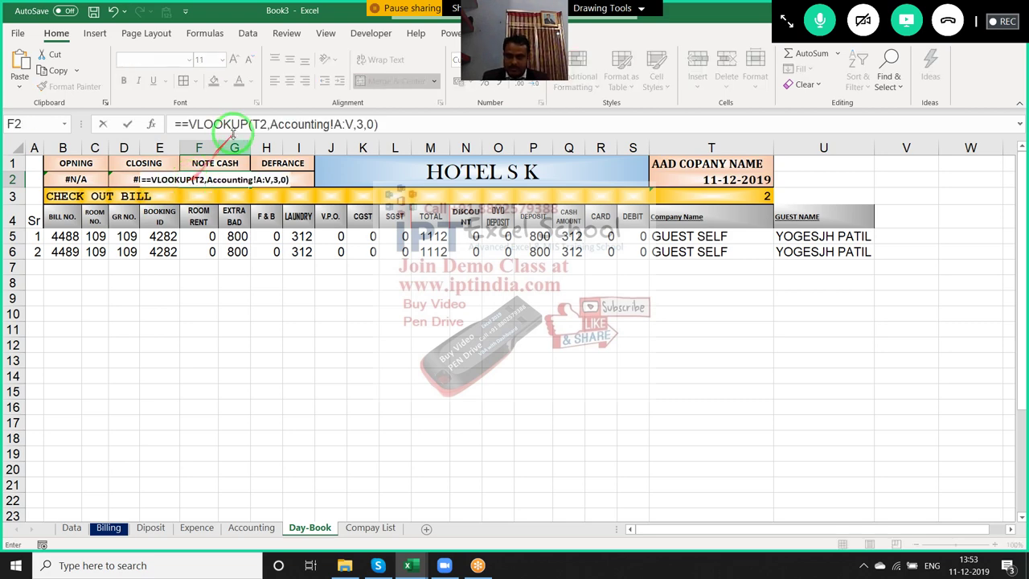
pyautogui.click(151, 180)
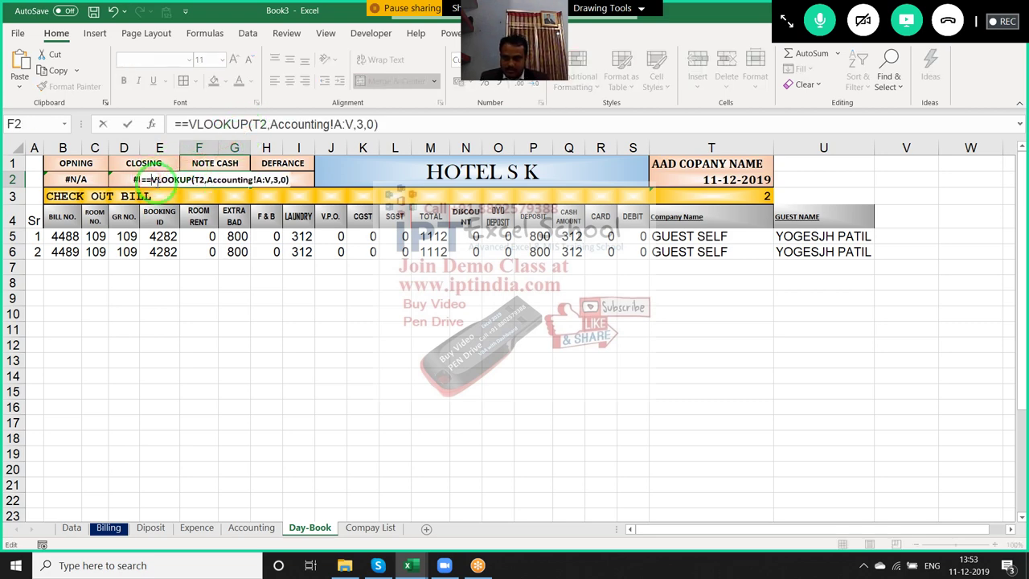
pyautogui.press('BackSpace')
pyautogui.press('Return')
pyautogui.press('Up')
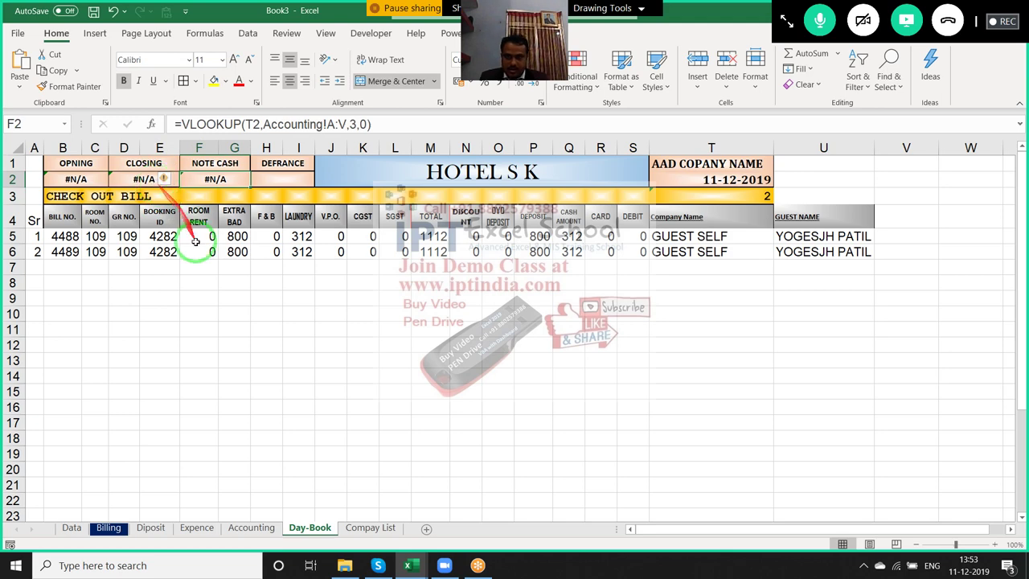
pyautogui.moveTo(196, 285)
pyautogui.mouseDown()
pyautogui.moveTo(229, 554)
pyautogui.moveTo(783, 281)
pyautogui.mouseUp()
pyautogui.click(255, 528)
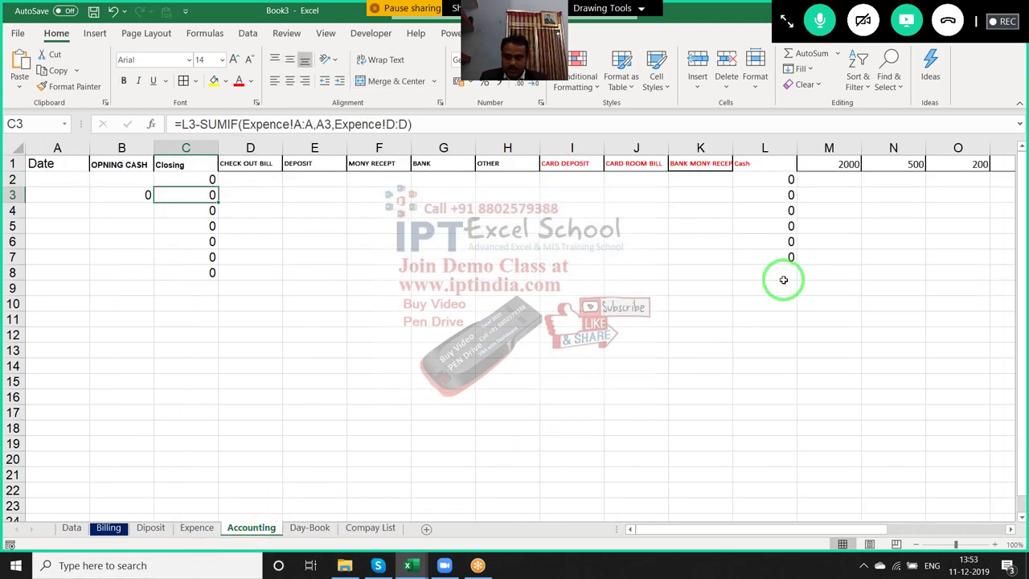
# Count the Accounting sheet's header columns up to column V
pyautogui.press('Up')
pyautogui.press('Up')
pyautogui.press('Left')
pyautogui.press('Left')
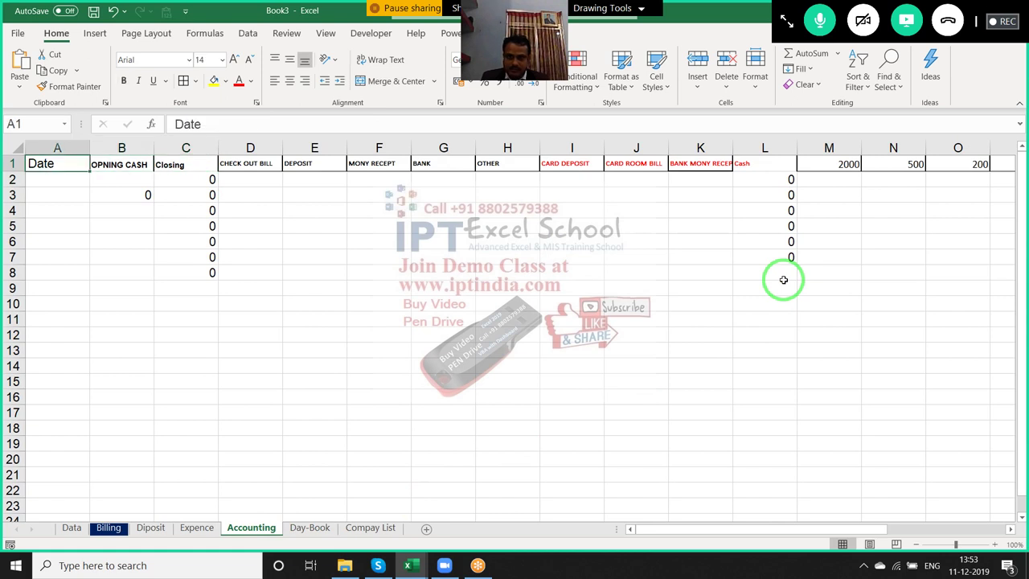
pyautogui.hotkey('ctrl', 'shift', 'Right')
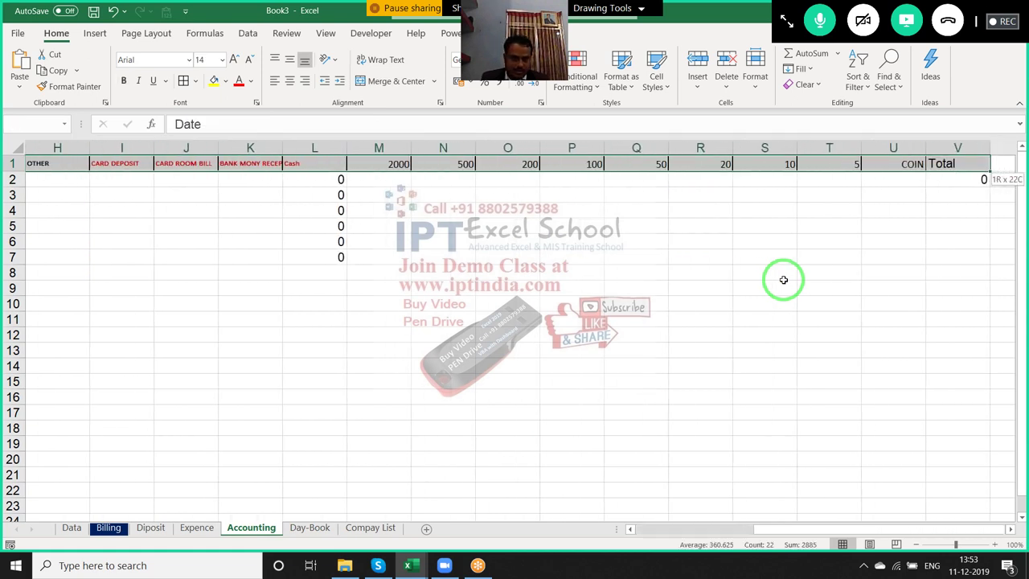
pyautogui.moveTo(784, 280); pyautogui.dragTo(302, 540)
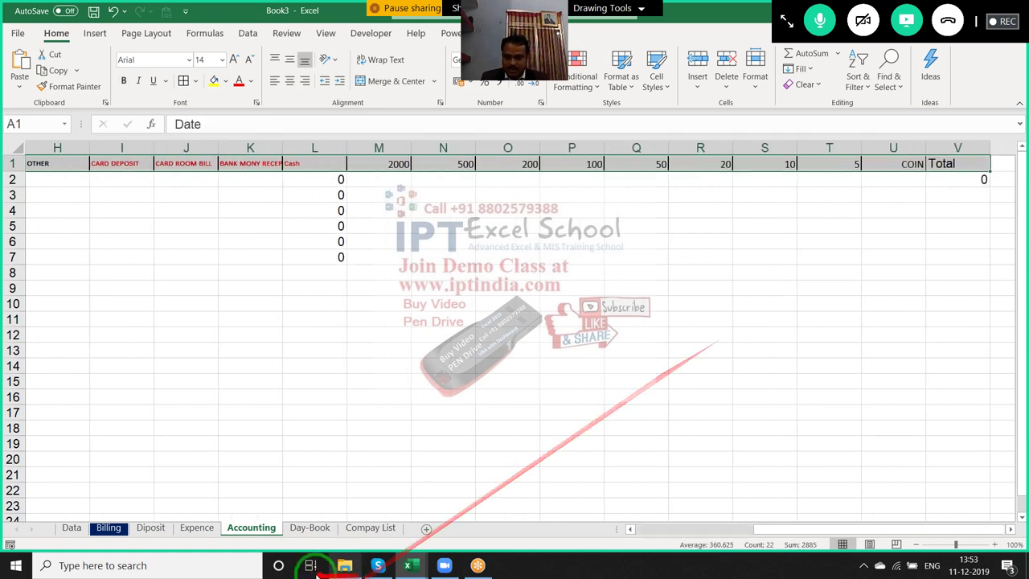
# Change F2's VLOOKUP column index to 22 on Day-Book
pyautogui.click(306, 530)
pyautogui.click(351, 125)
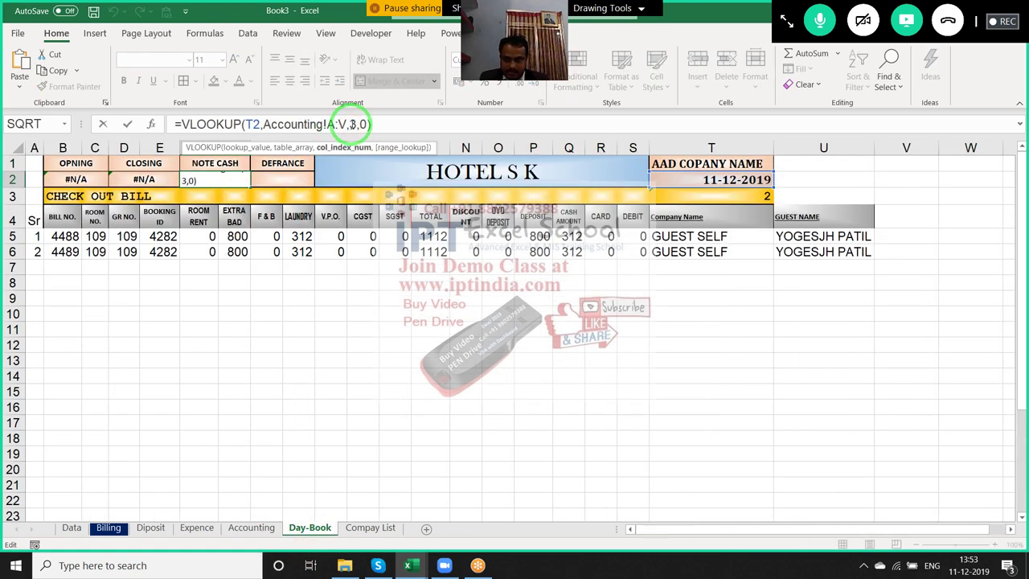
pyautogui.write('22')
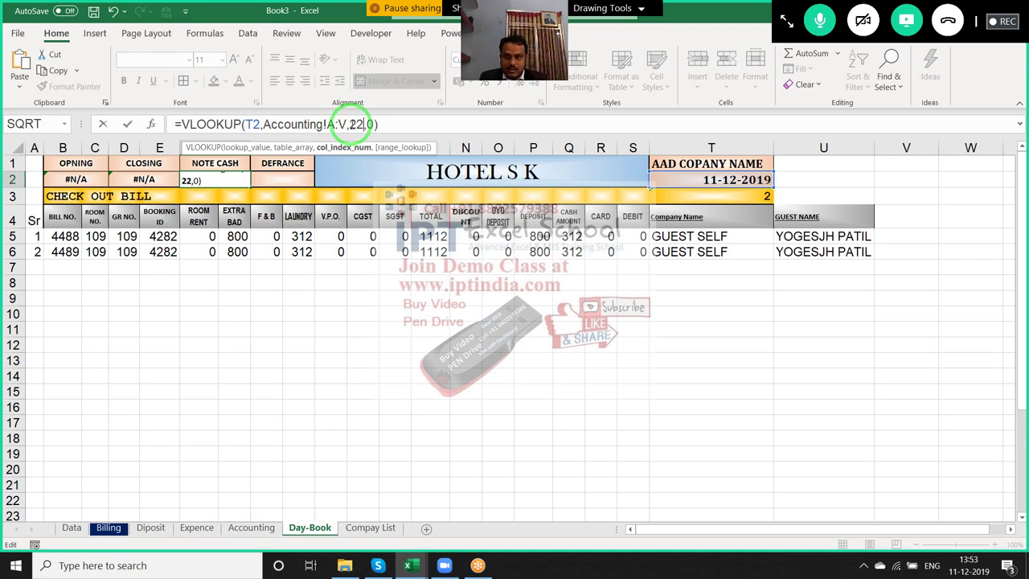
pyautogui.press('Return')
pyautogui.press('Up')
pyautogui.press('Right')
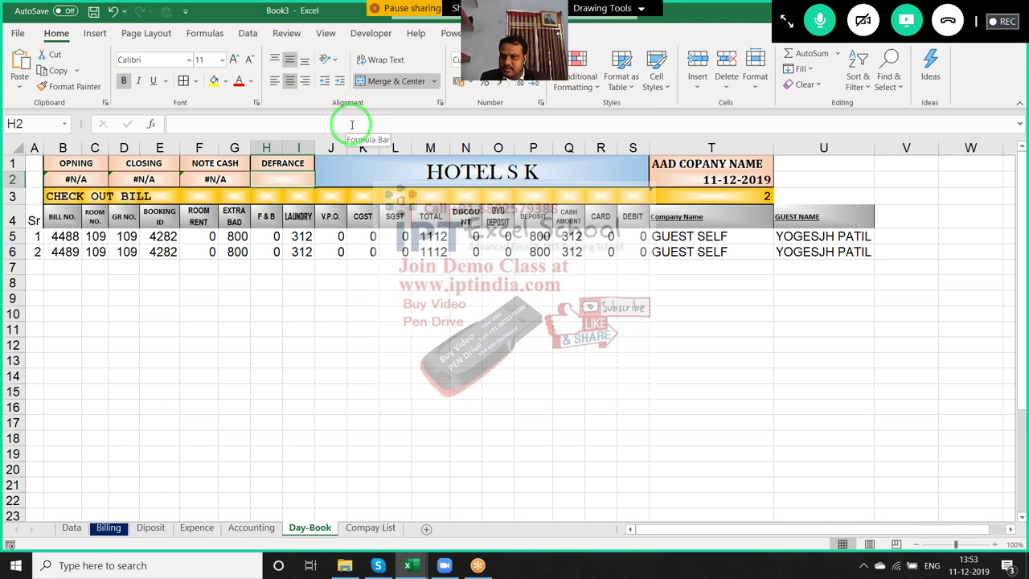
# Build the DEFRANCE formula =F2-D2 in H2
pyautogui.write('=')
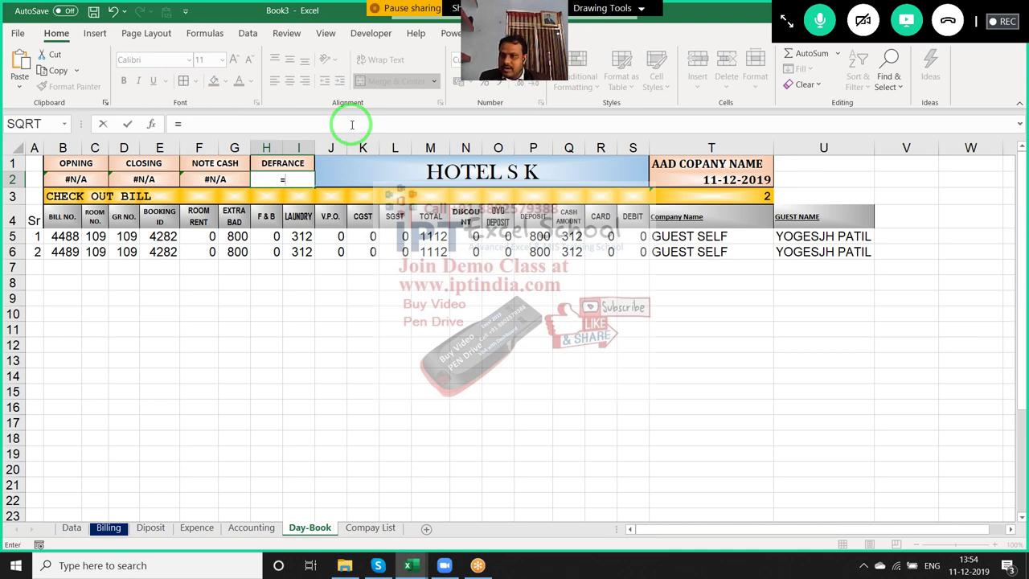
pyautogui.press('Left')
pyautogui.press('Left')
pyautogui.press('Right')
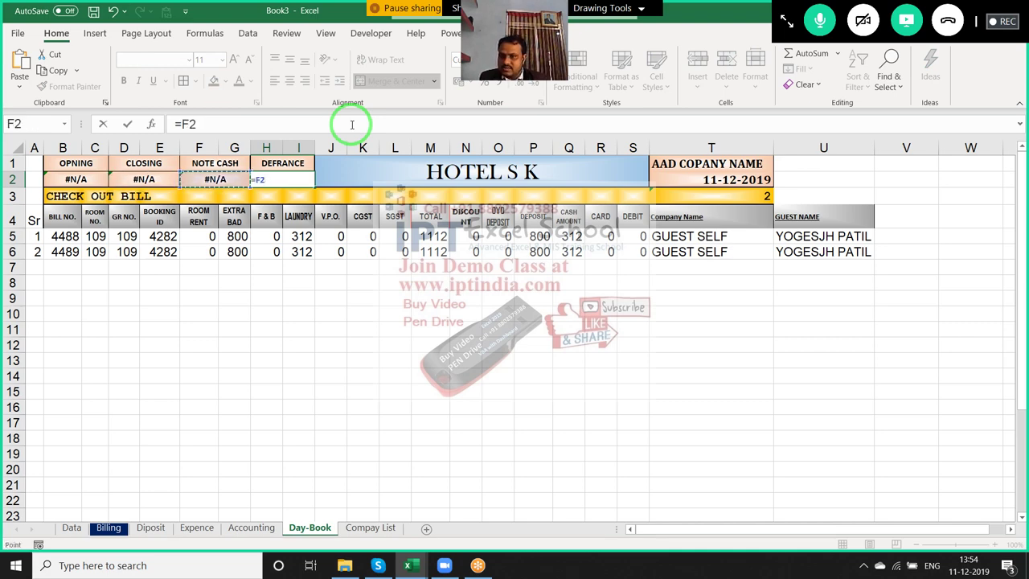
pyautogui.press('Left')
pyautogui.press('Left')
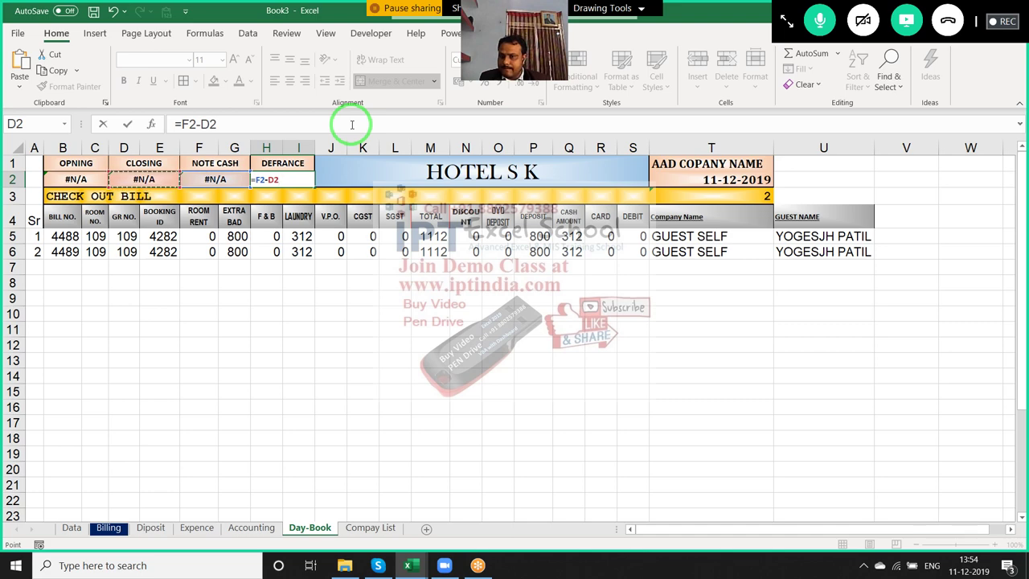
# Commit =F2-D2 in H2 and recheck the lookups in D2 and F2
pyautogui.press('Return')
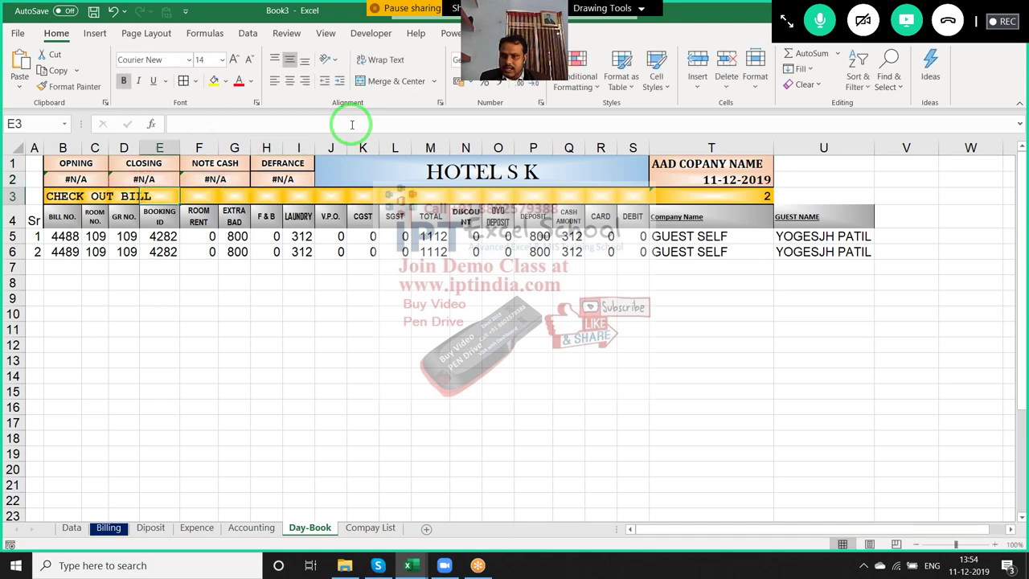
pyautogui.press('Up')
pyautogui.press('Left')
pyautogui.press('Left')
pyautogui.press('Right')
pyautogui.press('Down')
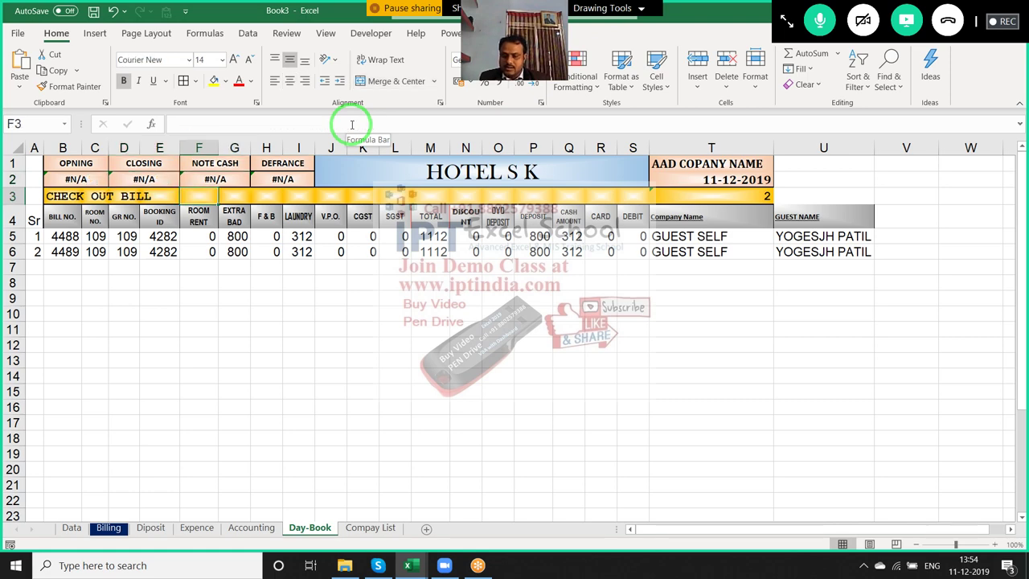
# Find the last bill row and where the Day-Book formulas end
pyautogui.scroll(-4, 115, 328)
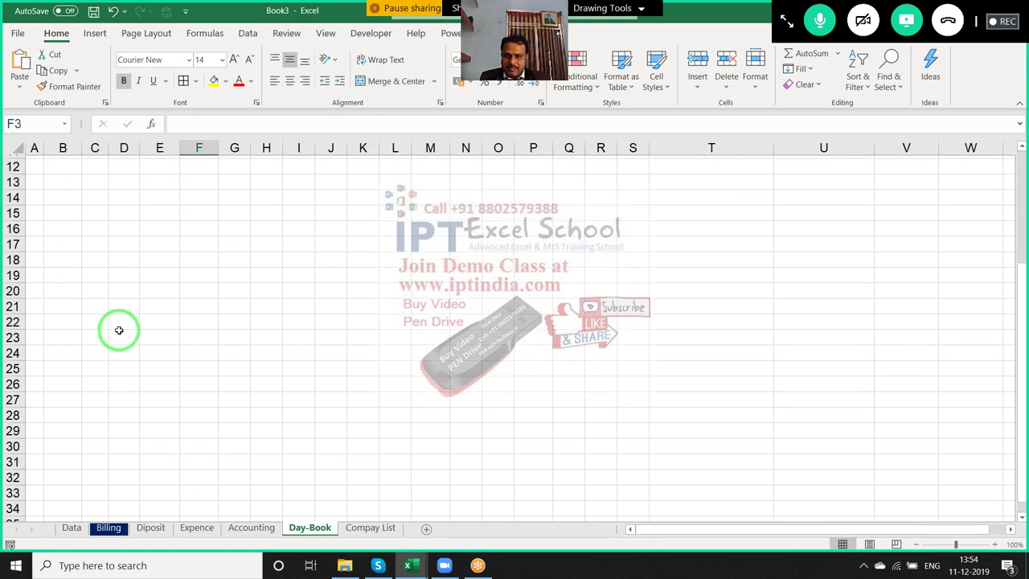
pyautogui.scroll(4, 120, 328)
pyautogui.moveTo(90, 195); pyautogui.dragTo(409, 152)
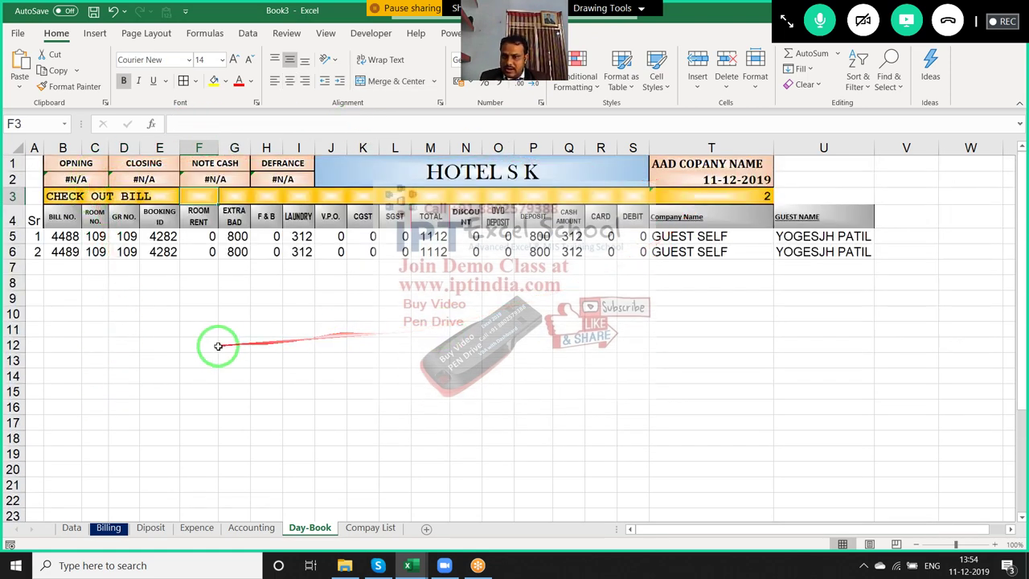
pyautogui.click(59, 376)
pyautogui.scroll(-3, 92, 390)
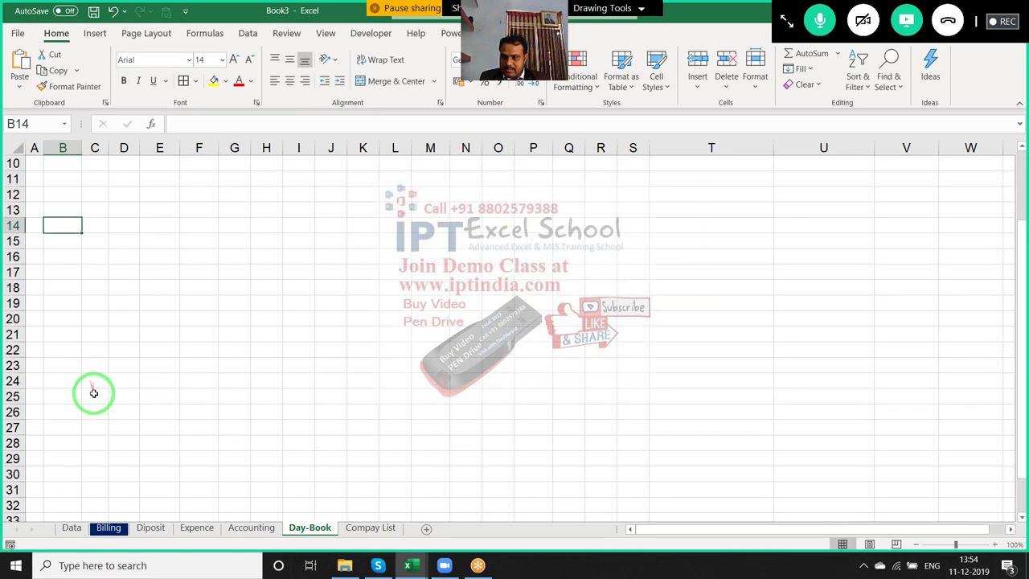
pyautogui.scroll(-1, 92, 392)
pyautogui.click(72, 413)
pyautogui.hotkey('ctrl', 'Up')
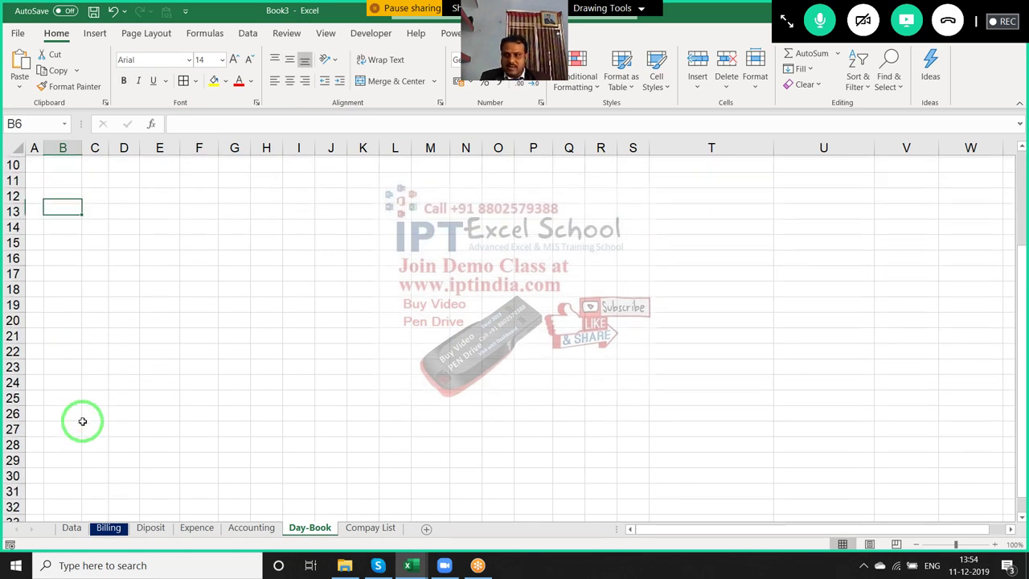
pyautogui.press('Down')
pyautogui.press('Down')
pyautogui.press('Down')
pyautogui.press('Down')
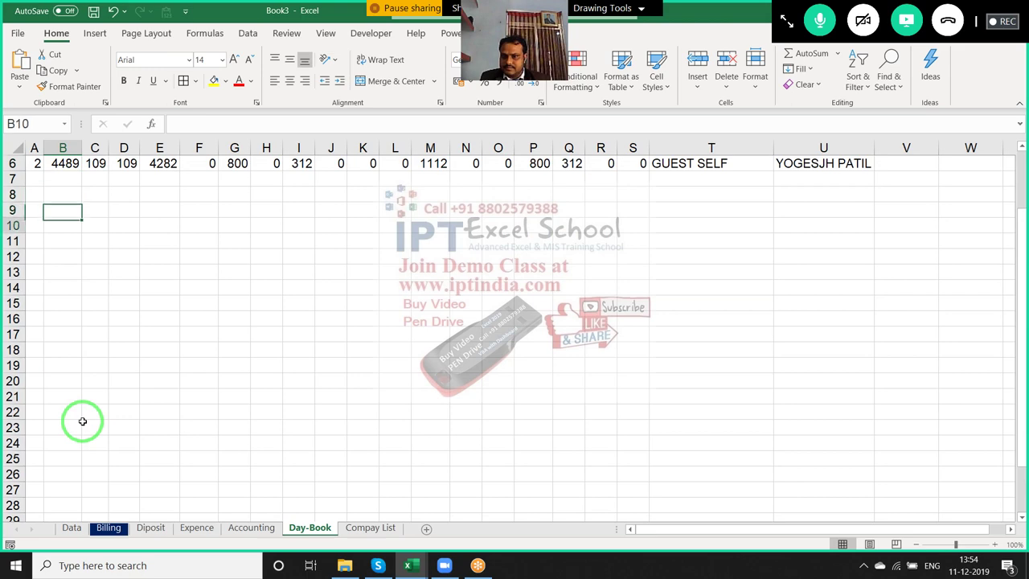
pyautogui.press('Down')
pyautogui.press('Down')
pyautogui.press('Down')
pyautogui.press('Down')
pyautogui.press('Down')
pyautogui.press('Down')
pyautogui.press('Right')
pyautogui.press('Left')
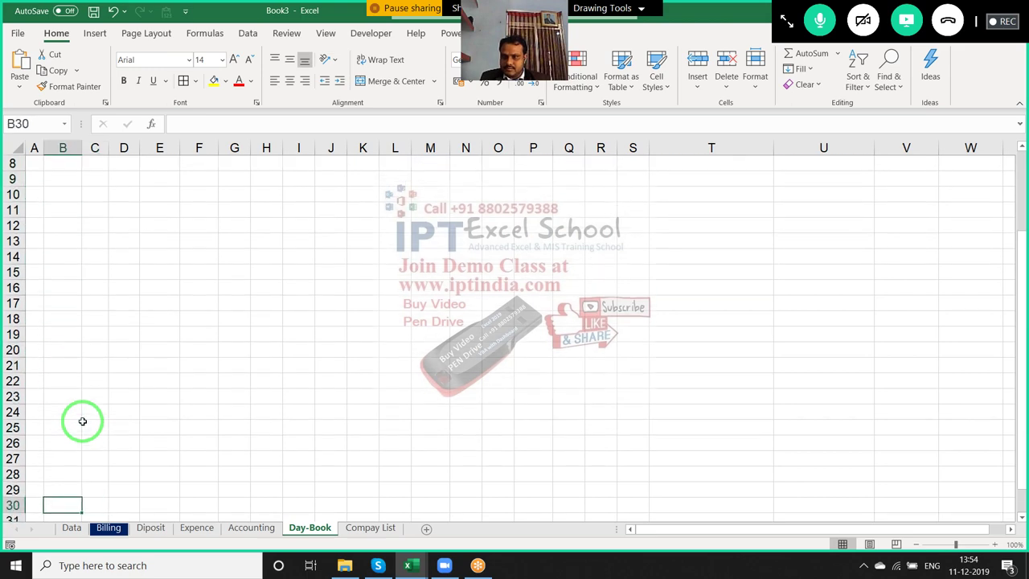
pyautogui.hotkey('ctrl', 'Up')
pyautogui.press('Left')
pyautogui.press('Down')
pyautogui.hotkey('ctrl', 'Down')
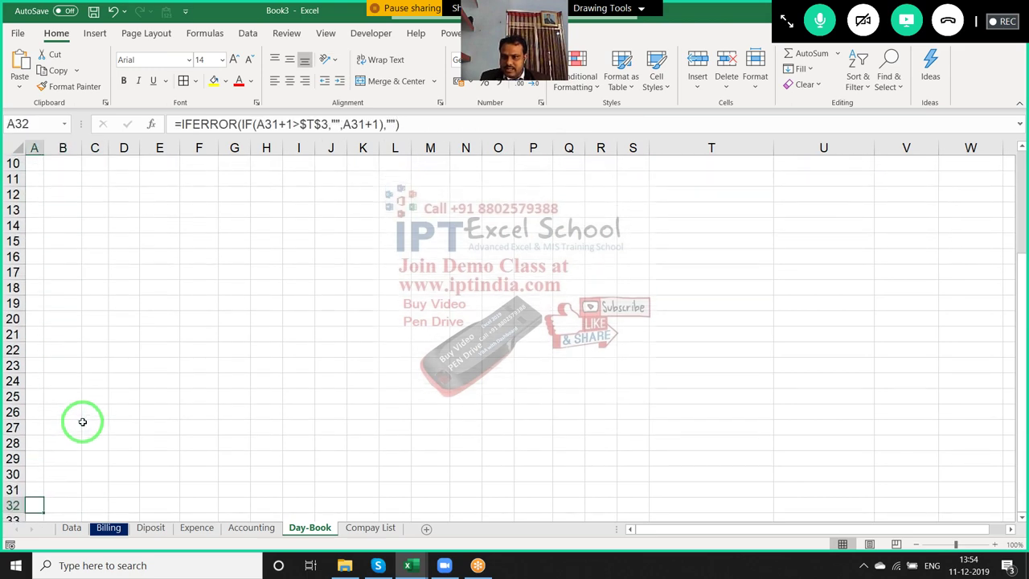
pyautogui.press('Right')
pyautogui.hotkey('ctrl', 'Up')
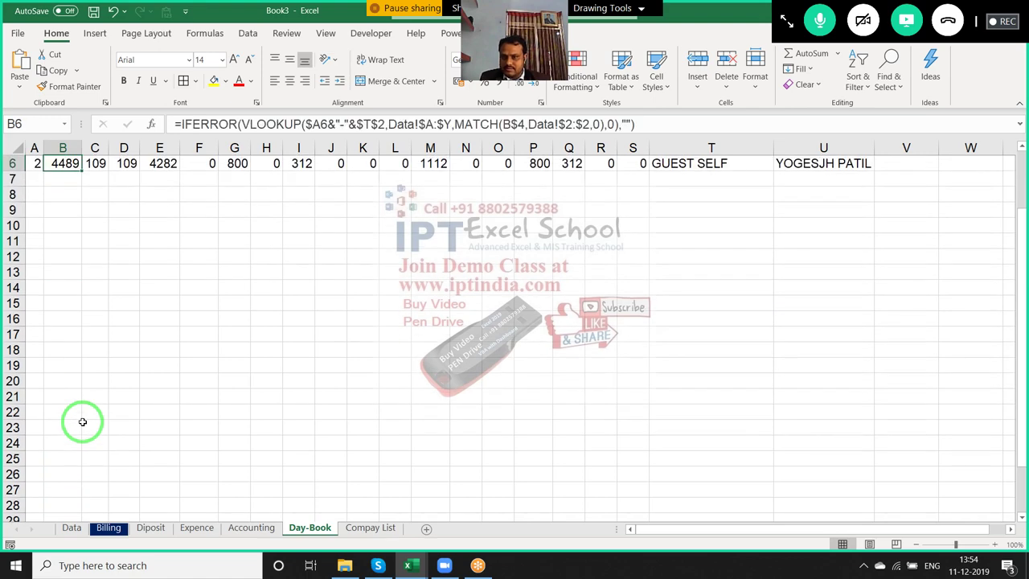
pyautogui.press('Down')
pyautogui.press('Down')
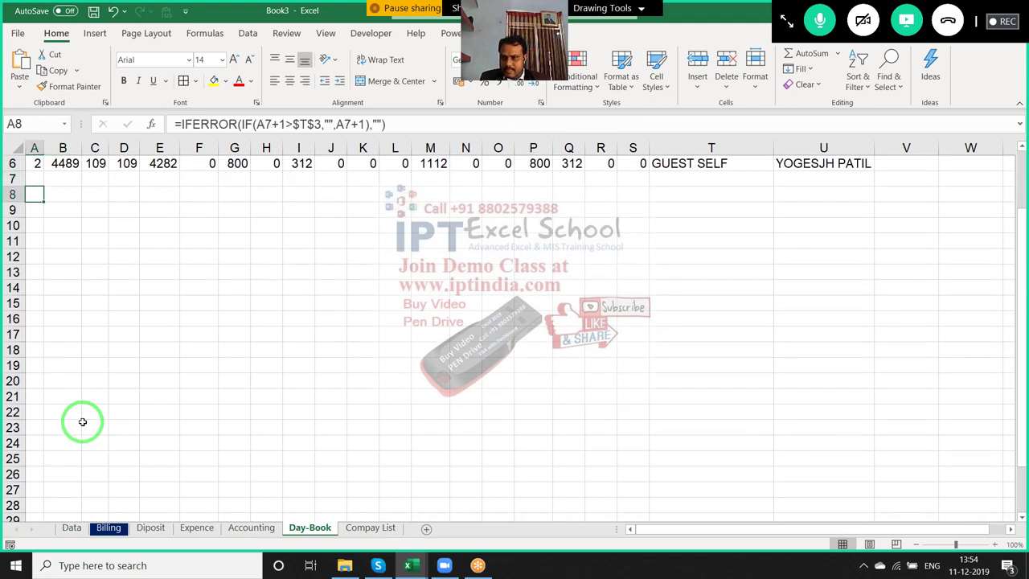
pyautogui.press('Down')
pyautogui.press('Down')
pyautogui.press('Down')
pyautogui.press('Down')
pyautogui.press('Down')
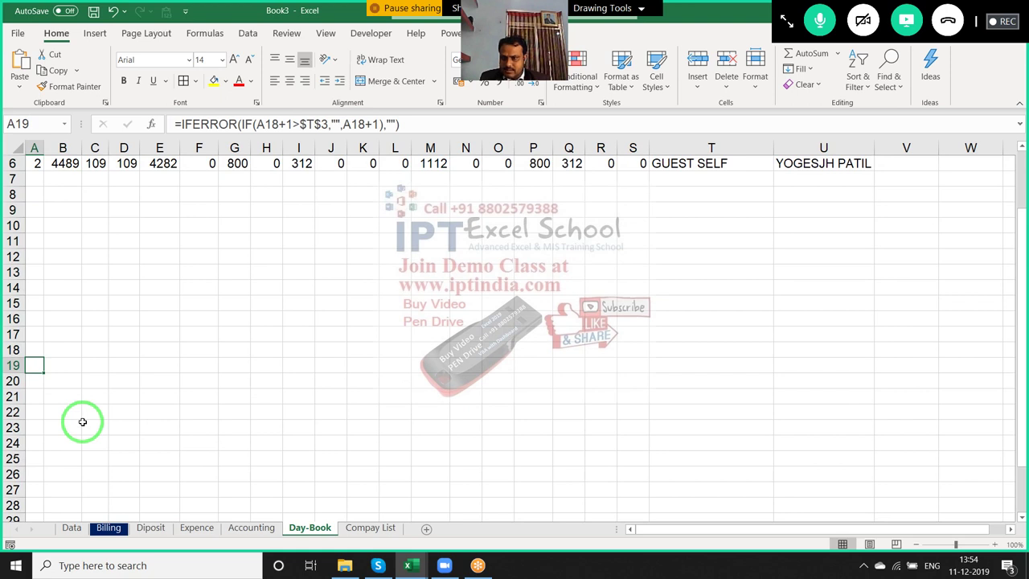
# Review the serial-number formulas in column A from row 5 onward
pyautogui.press('Up')
pyautogui.press('Up')
pyautogui.press('Up')
pyautogui.press('Up')
pyautogui.press('Up')
pyautogui.press('Up')
pyautogui.press('Down')
pyautogui.press('Down')
pyautogui.press('Down')
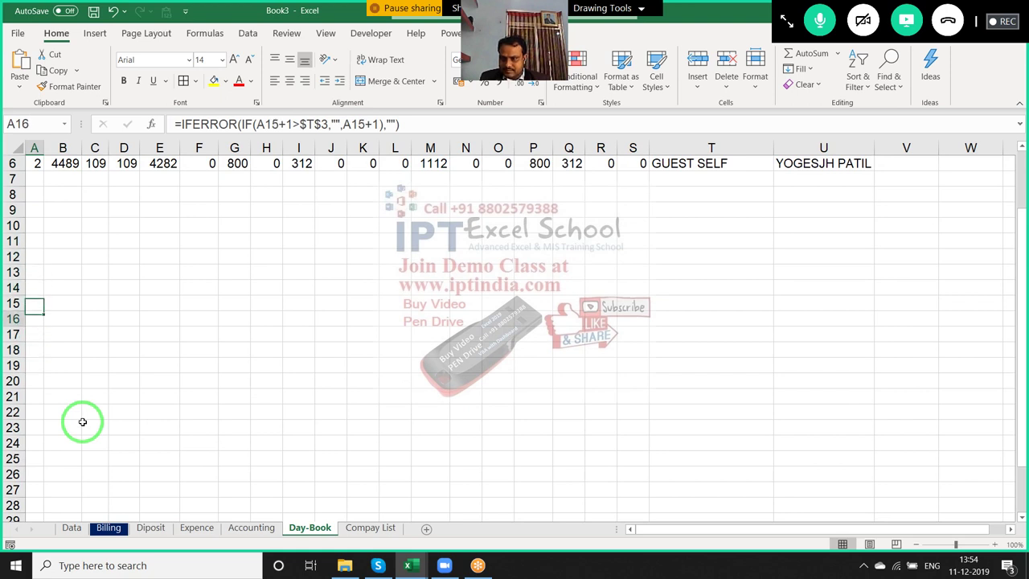
pyautogui.press('Up')
pyautogui.press('Up')
pyautogui.press('Up')
pyautogui.press('Up')
pyautogui.press('Up')
pyautogui.press('Up')
pyautogui.press('Up')
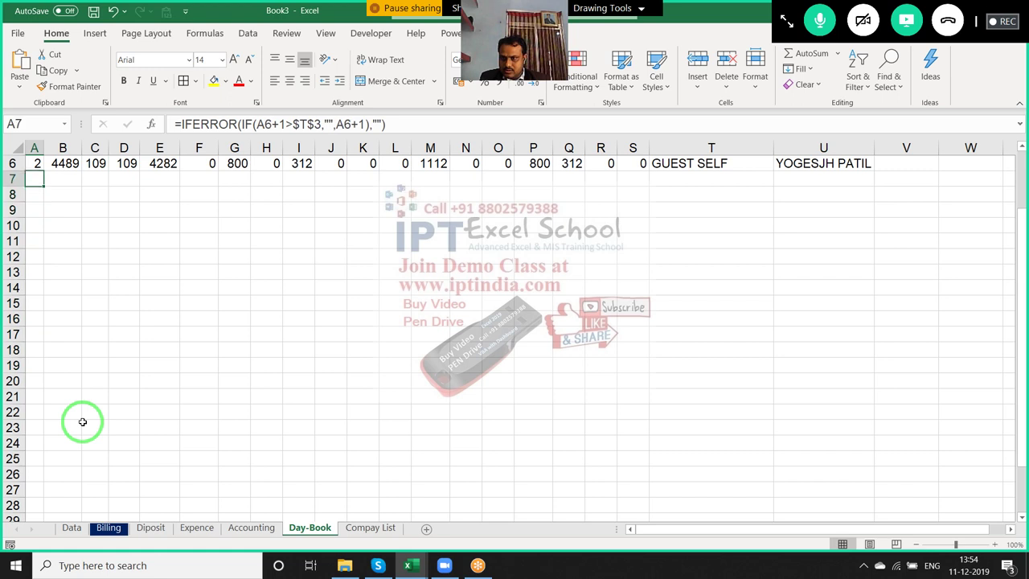
pyautogui.press('Up')
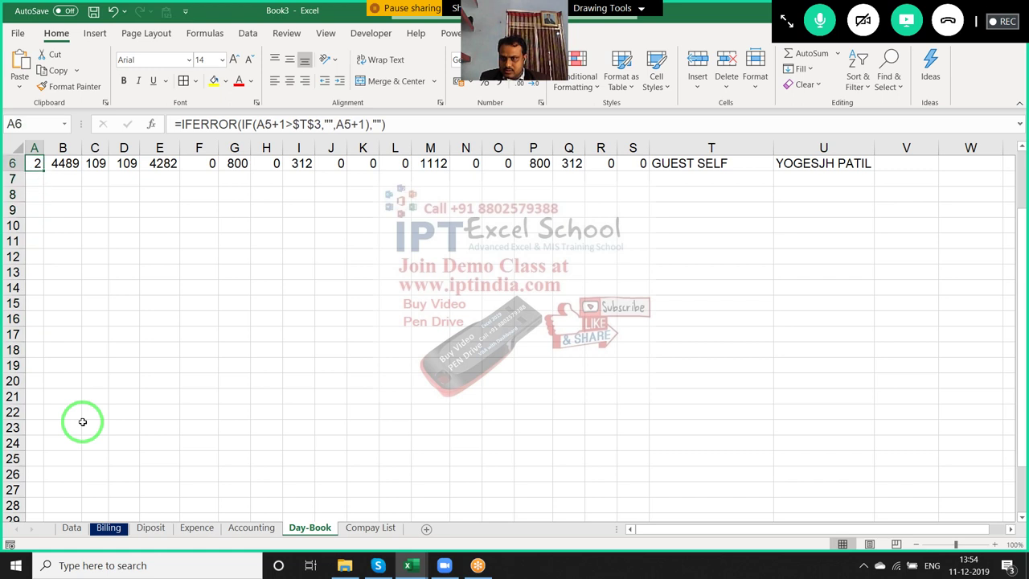
pyautogui.press('Up')
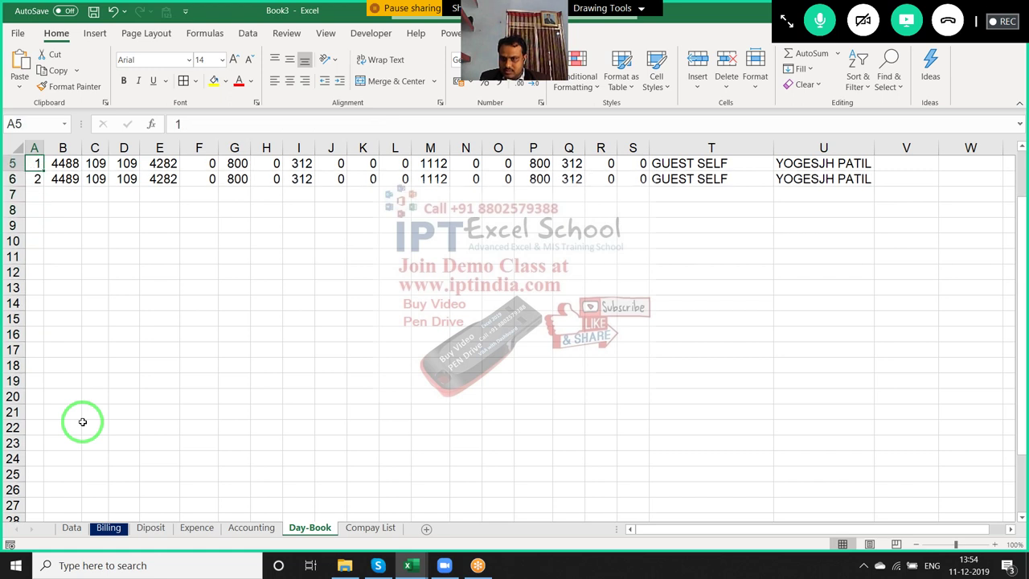
pyautogui.press('Down')
pyautogui.press('Down')
pyautogui.press('Down')
pyautogui.press('Down')
pyautogui.press('Down')
pyautogui.press('Down')
pyautogui.press('Down')
pyautogui.press('Up')
pyautogui.press('Up')
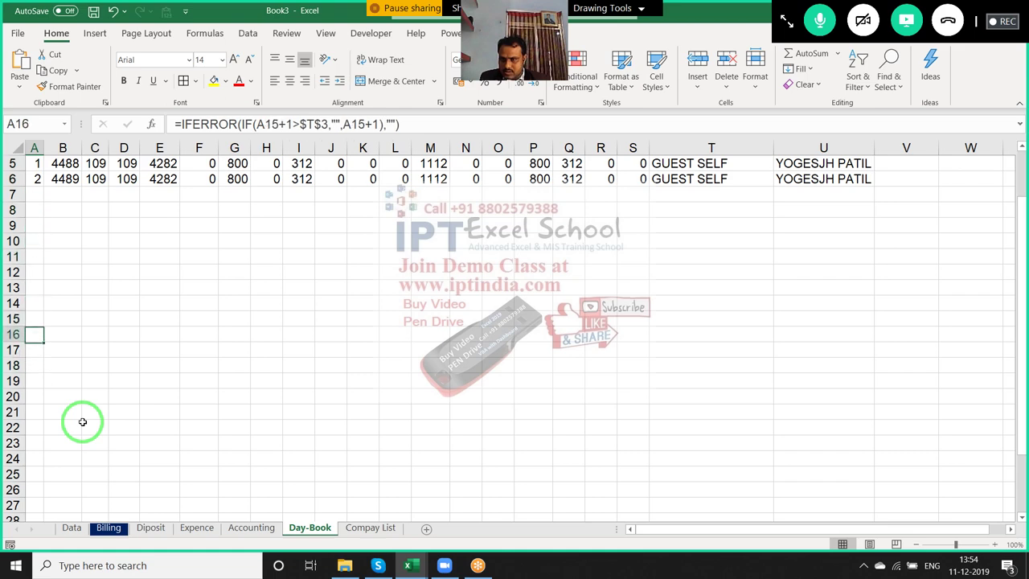
pyautogui.press('Up')
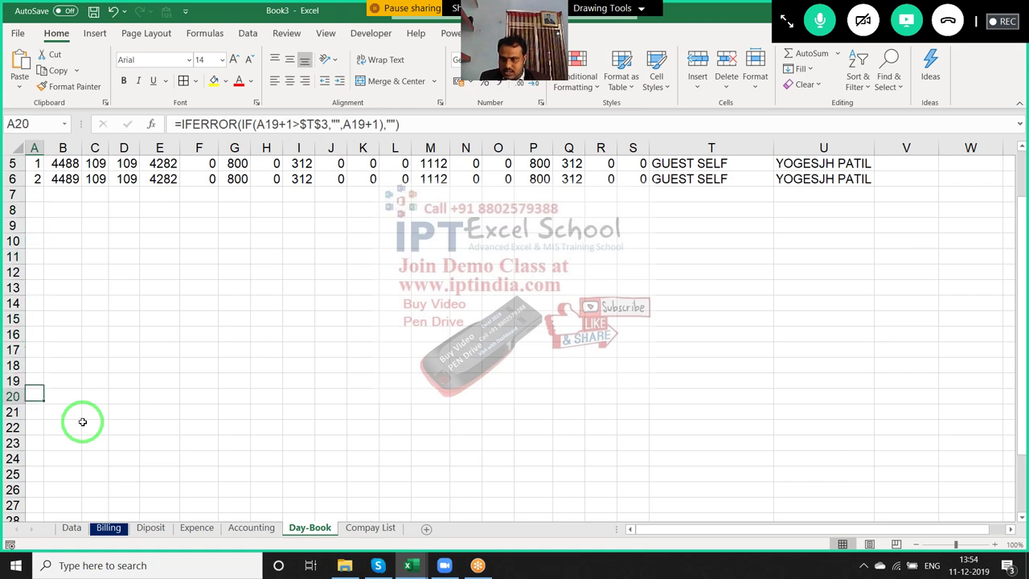
# Fill the serial-number formula from A32 down to A40
pyautogui.press('Down')
pyautogui.press('Down')
pyautogui.press('Down')
pyautogui.press('Down')
pyautogui.press('Down')
pyautogui.press('Down')
pyautogui.press('Down')
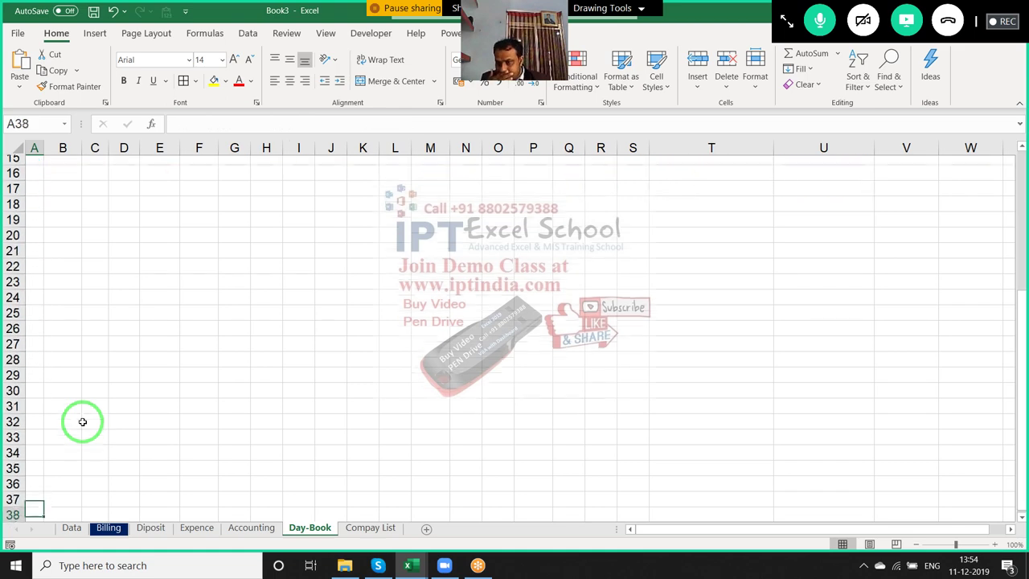
pyautogui.press('Down')
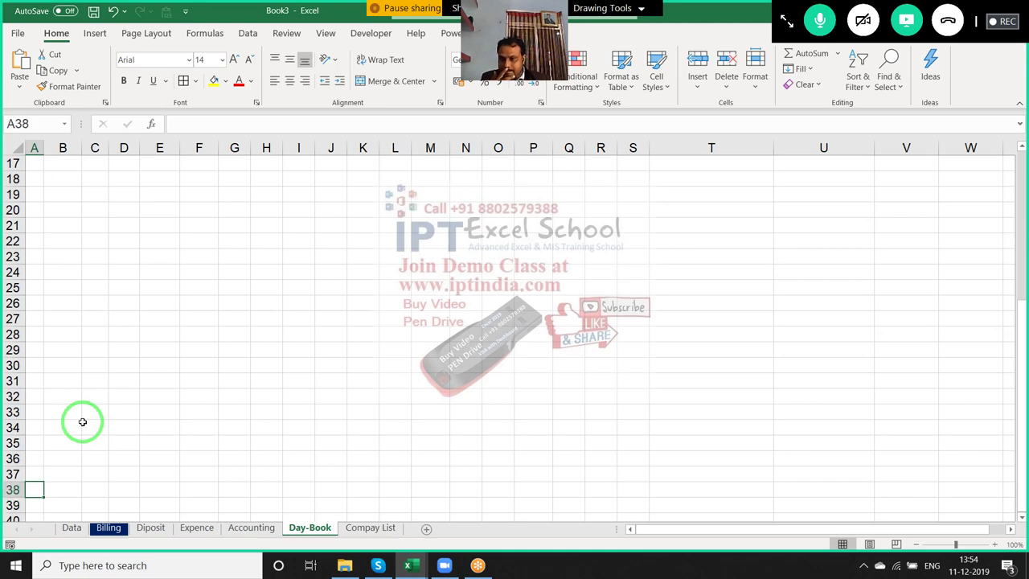
pyautogui.press('Down')
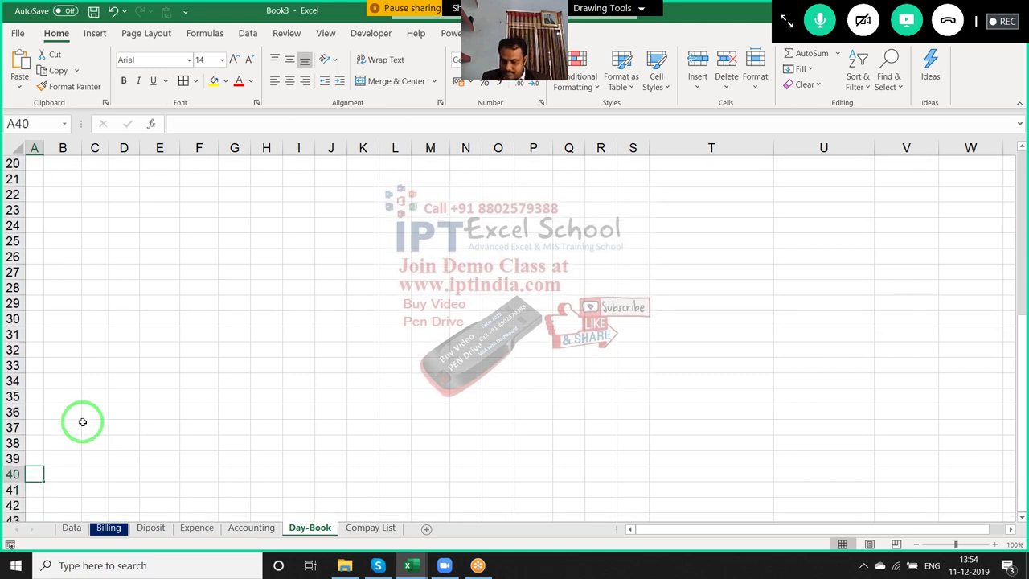
pyautogui.hotkey('shift', 'Up')
pyautogui.hotkey('shift', 'Up')
pyautogui.hotkey('shift', 'Up')
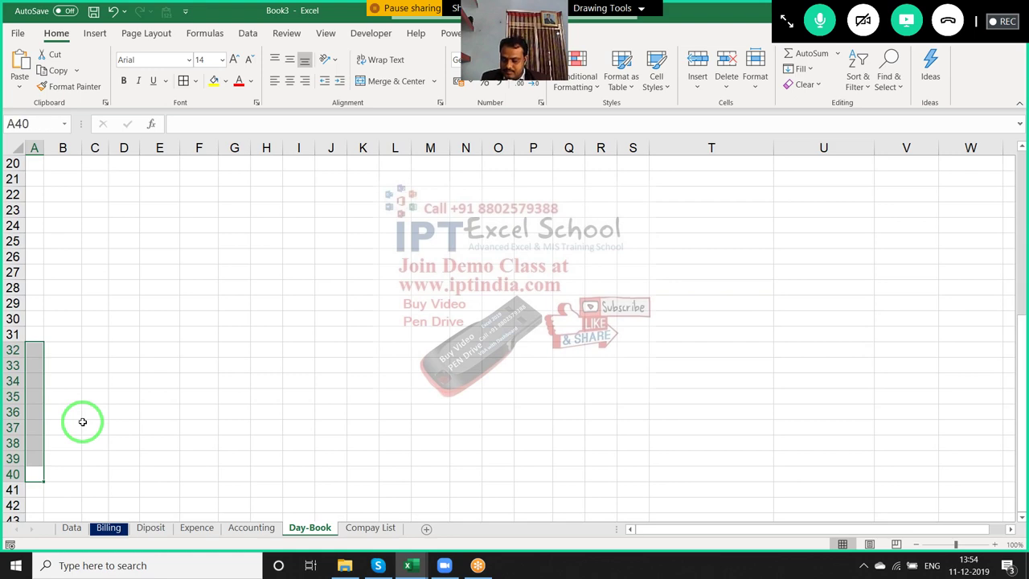
pyautogui.hotkey('ctrl', 'd')
# Fill the B6:U40 lookup formulas down to row 40, then show 12-SK-DEC-2019
pyautogui.press('Down')
pyautogui.press('Up')
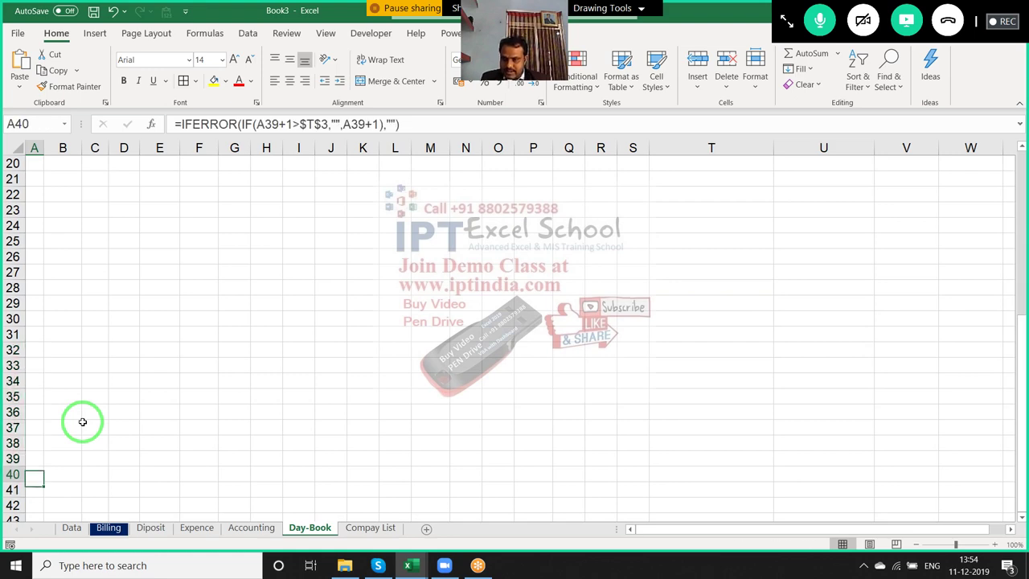
pyautogui.press('Right')
pyautogui.hotkey('ctrl', 'shift', 'Up')
pyautogui.hotkey('shift', 'Right')
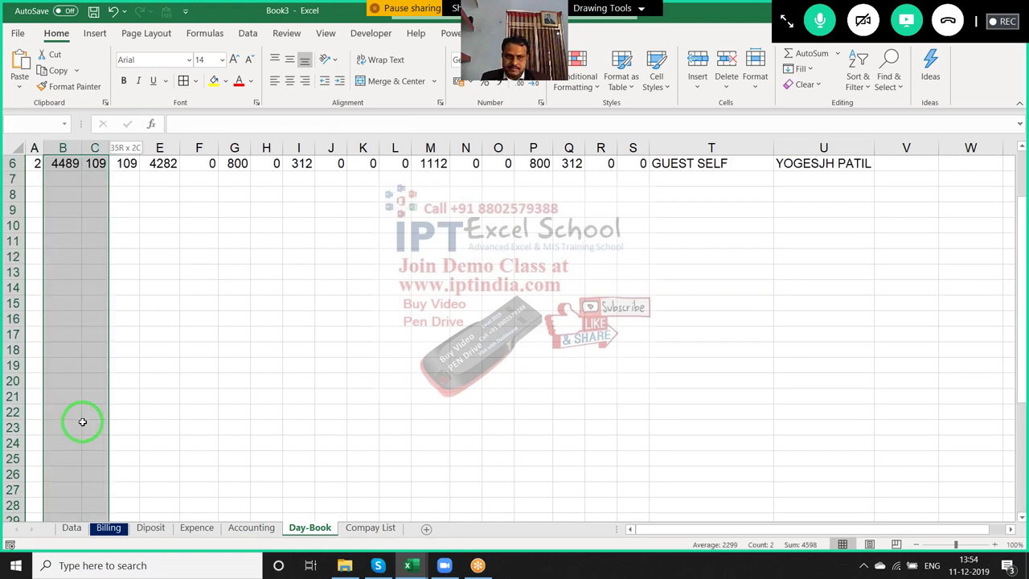
pyautogui.hotkey('shift', 'Right')
pyautogui.hotkey('shift', 'Right')
pyautogui.hotkey('shift', 'Right')
pyautogui.hotkey('shift', 'Right')
pyautogui.hotkey('shift', 'Right')
pyautogui.hotkey('shift', 'Right')
pyautogui.hotkey('shift', 'Right')
pyautogui.hotkey('shift', 'Right')
pyautogui.hotkey('shift', 'Right')
pyautogui.hotkey('shift', 'Right')
pyautogui.hotkey('shift', 'Right')
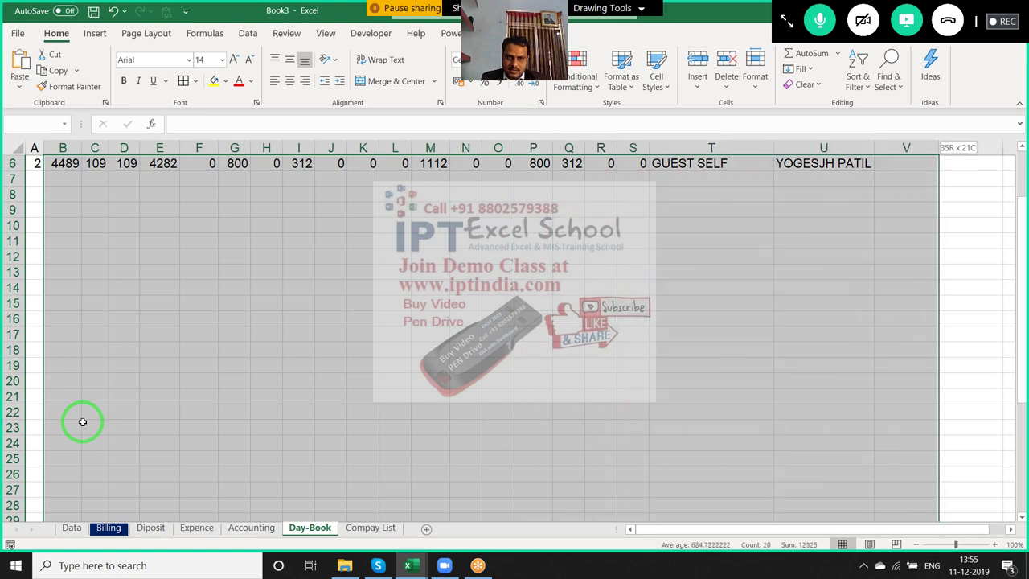
pyautogui.hotkey('shift', 'Left')
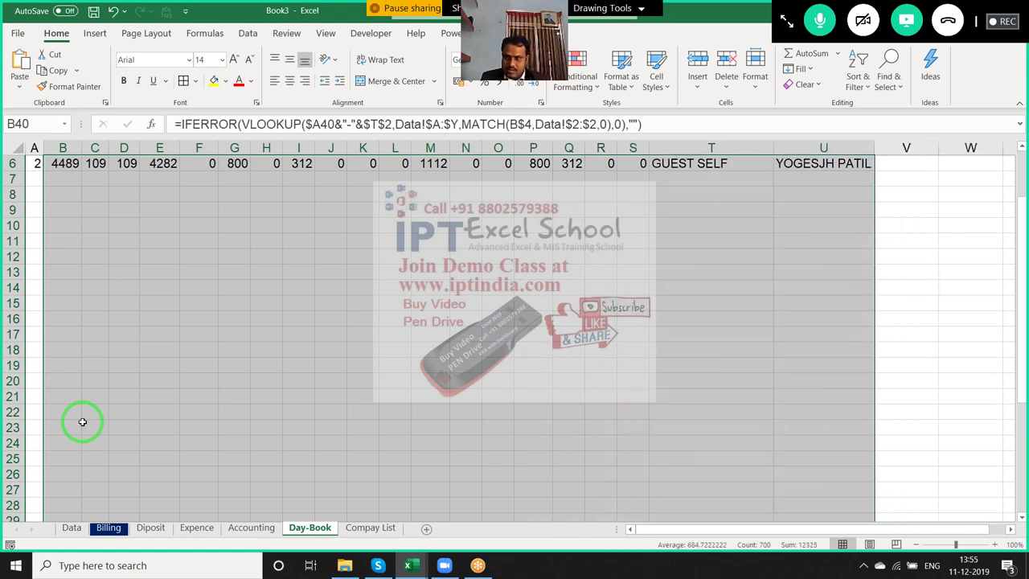
pyautogui.press('Down')
pyautogui.press('Up')
pyautogui.press('Up')
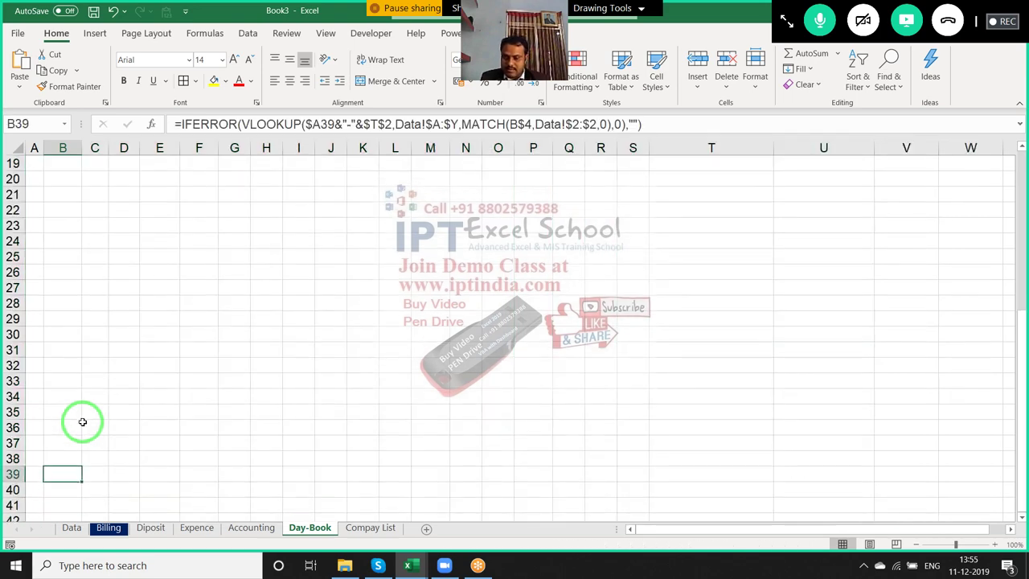
pyautogui.press('Down')
pyautogui.hotkey('ctrl', 'Tab')
# Look over the 12-SK-DEC-2019 deposit table from RECEPT NO, then return to Book3
pyautogui.scroll(1, 191, 406)
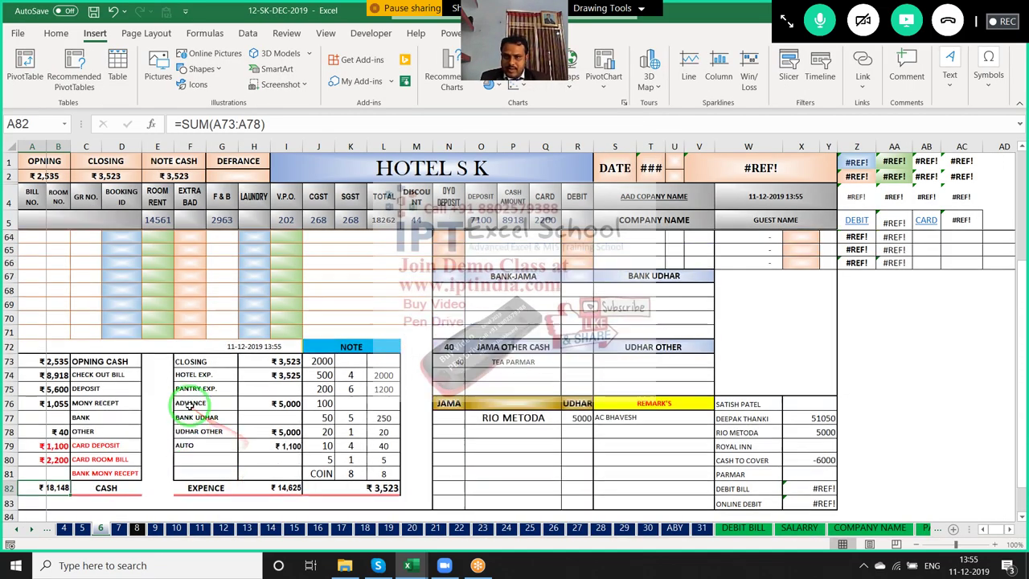
pyautogui.scroll(6, 190, 406)
pyautogui.scroll(5, 190, 406)
pyautogui.scroll(4, 190, 406)
pyautogui.scroll(-3, 190, 405)
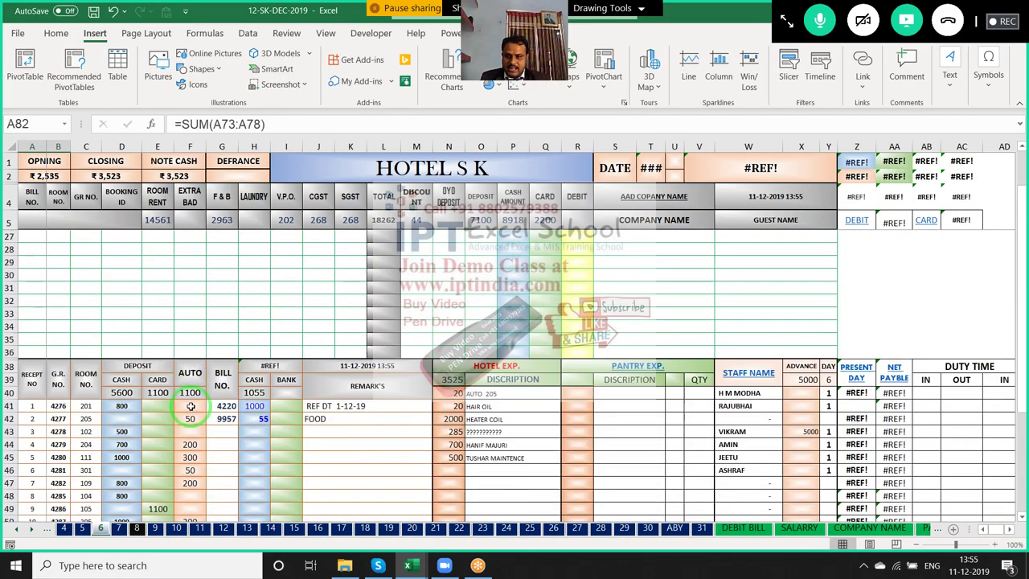
pyautogui.scroll(-2, 120, 362)
pyautogui.moveTo(35, 293); pyautogui.dragTo(836, 435)
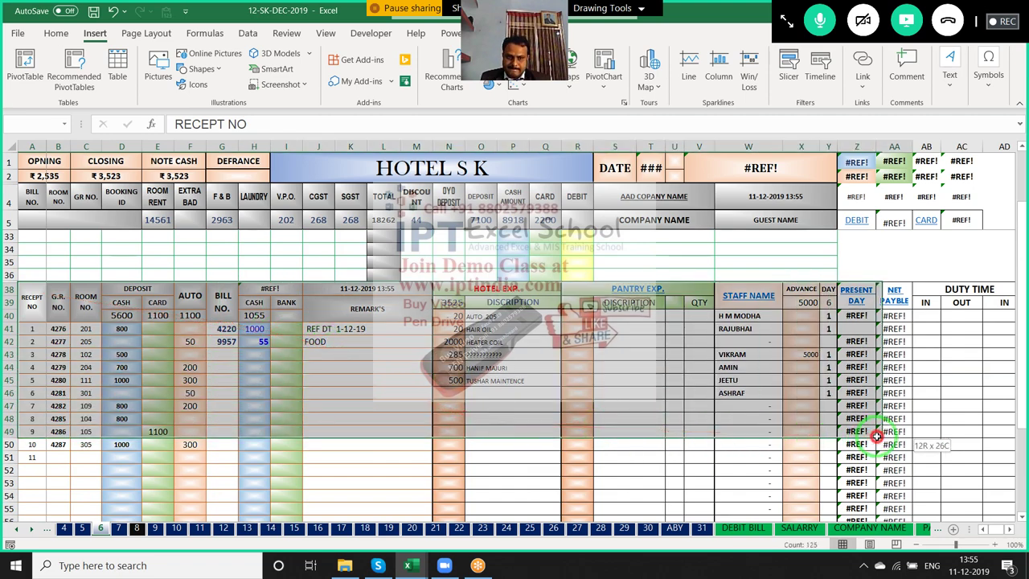
pyautogui.moveTo(836, 435)
pyautogui.mouseDown()
pyautogui.moveTo(876, 435)
pyautogui.moveTo(339, 342)
pyautogui.mouseUp()
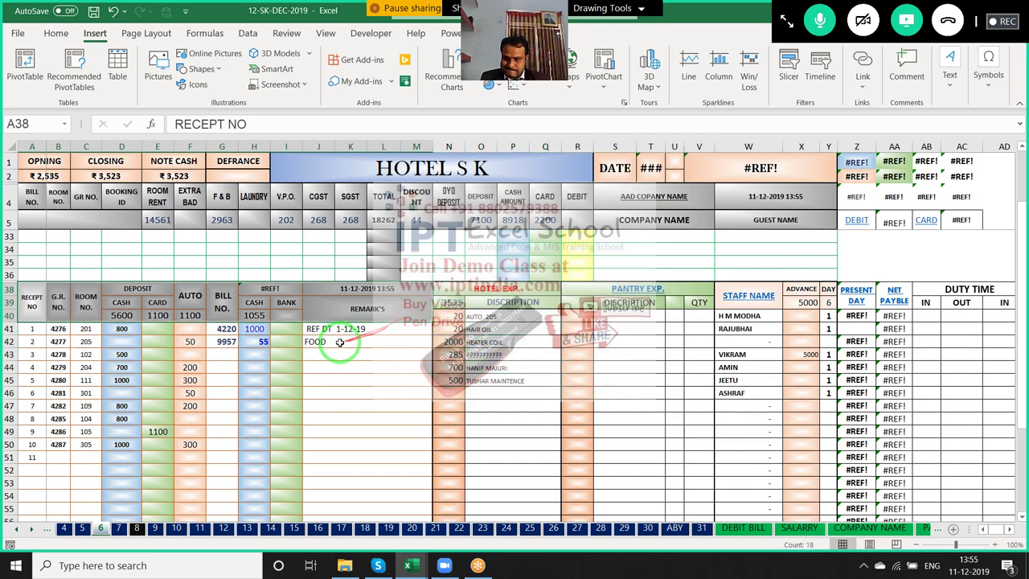
pyautogui.hotkey('ctrl', 'Tab')
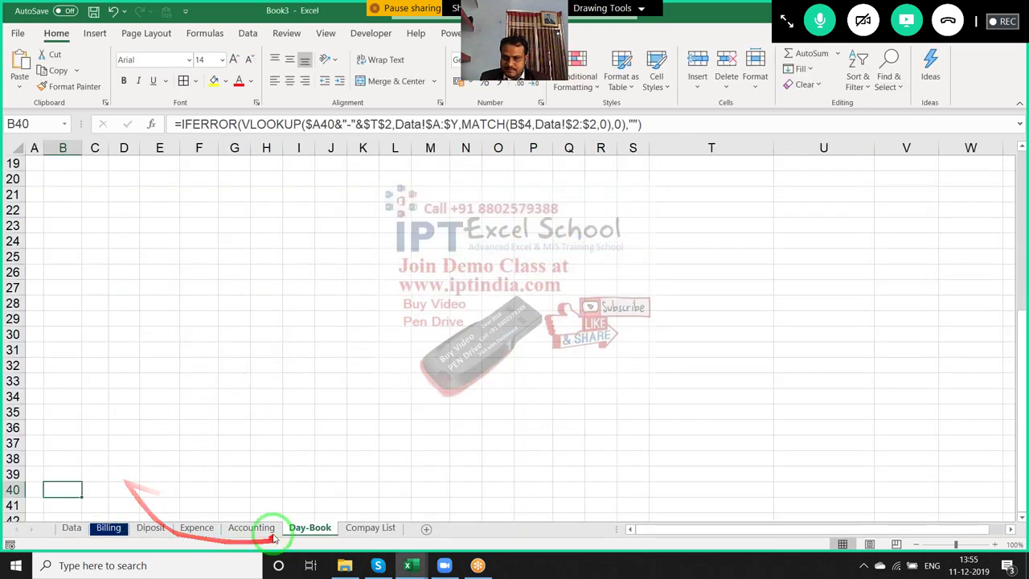
# Insert a new column A headed Date on the Diposit sheet, ahead of RECEPT NO
pyautogui.click(153, 527)
pyautogui.moveTo(63, 163); pyautogui.dragTo(482, 169)
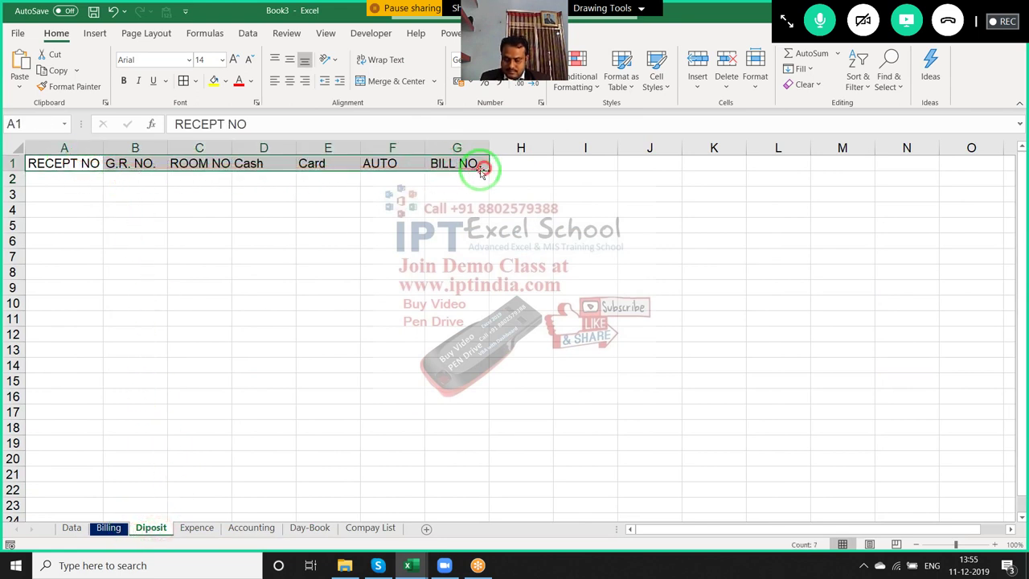
pyautogui.hotkey('ctrl', 'c')
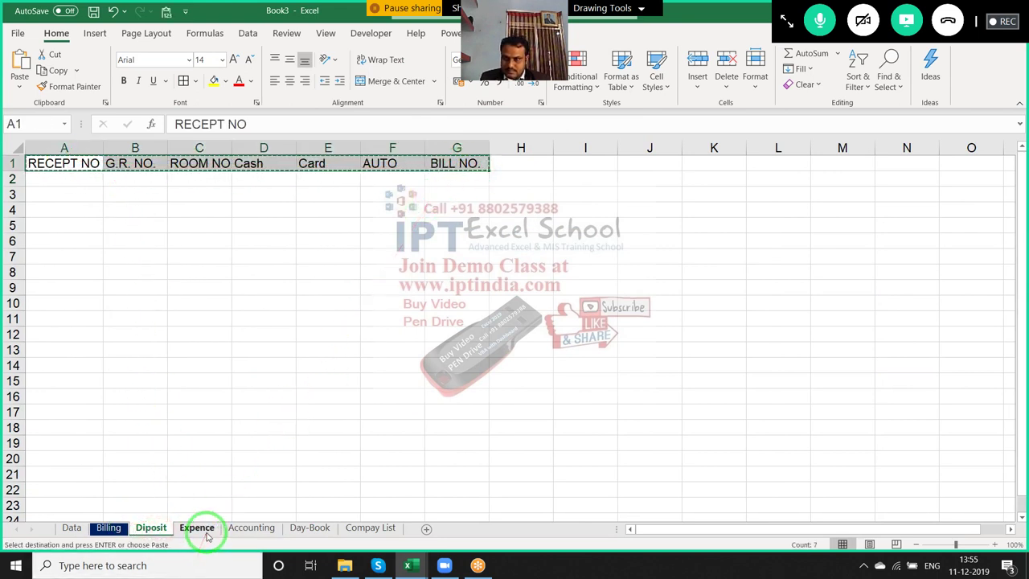
pyautogui.press('Escape')
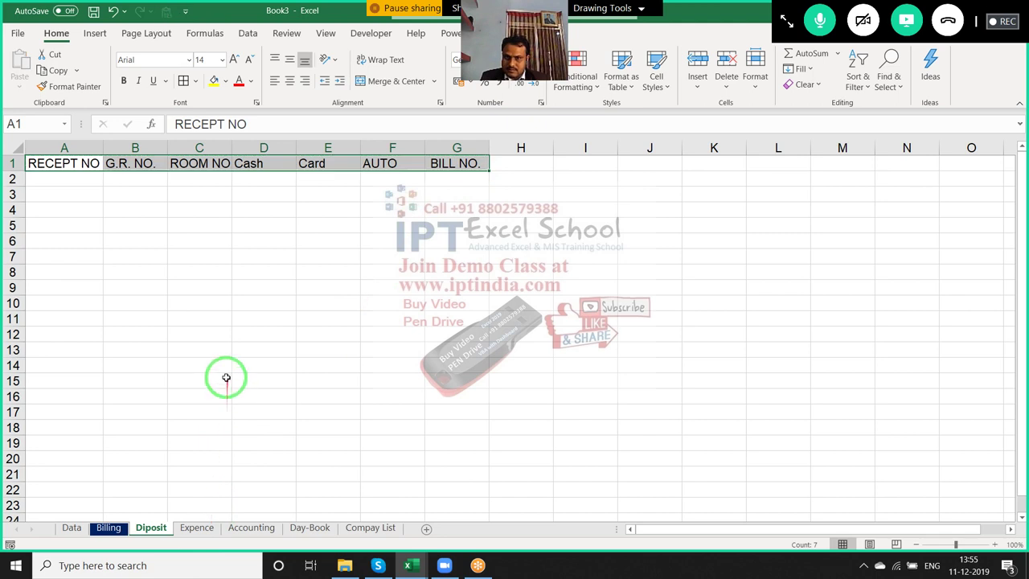
pyautogui.click(133, 207)
pyautogui.click(85, 164)
pyautogui.click(80, 148)
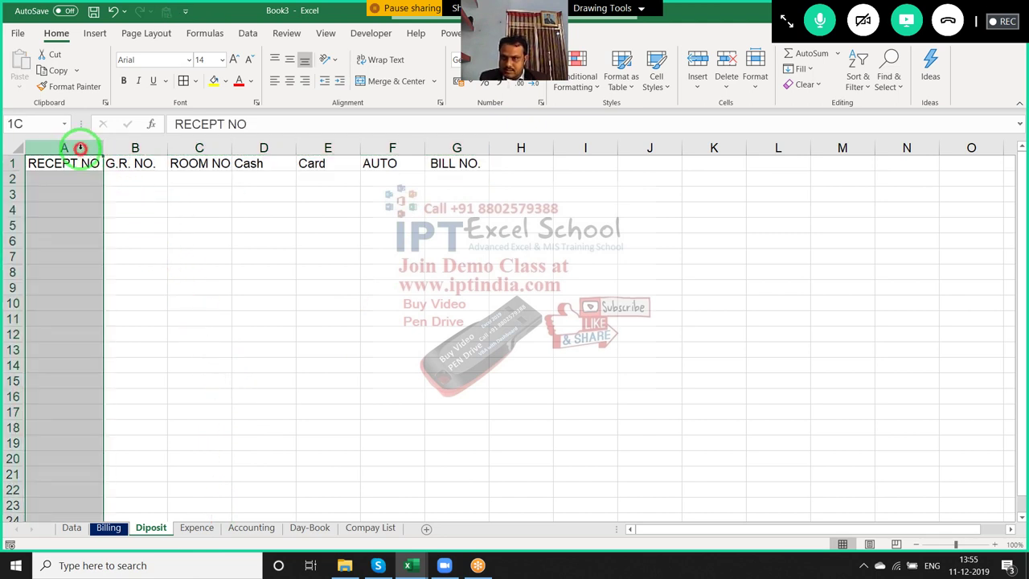
pyautogui.hotkey('ctrl', 'shift', '=')
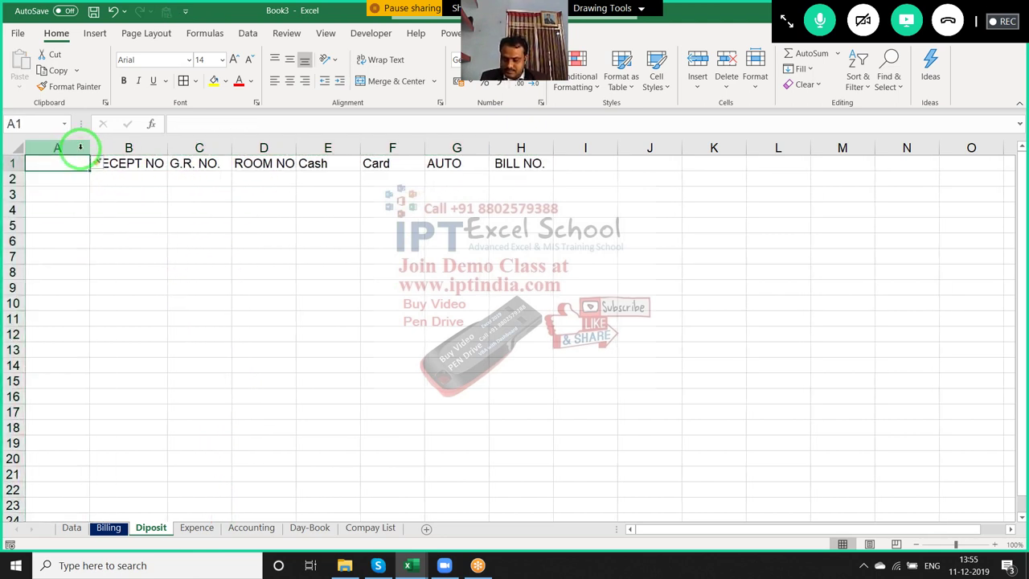
pyautogui.write('Date')
pyautogui.press('Return')
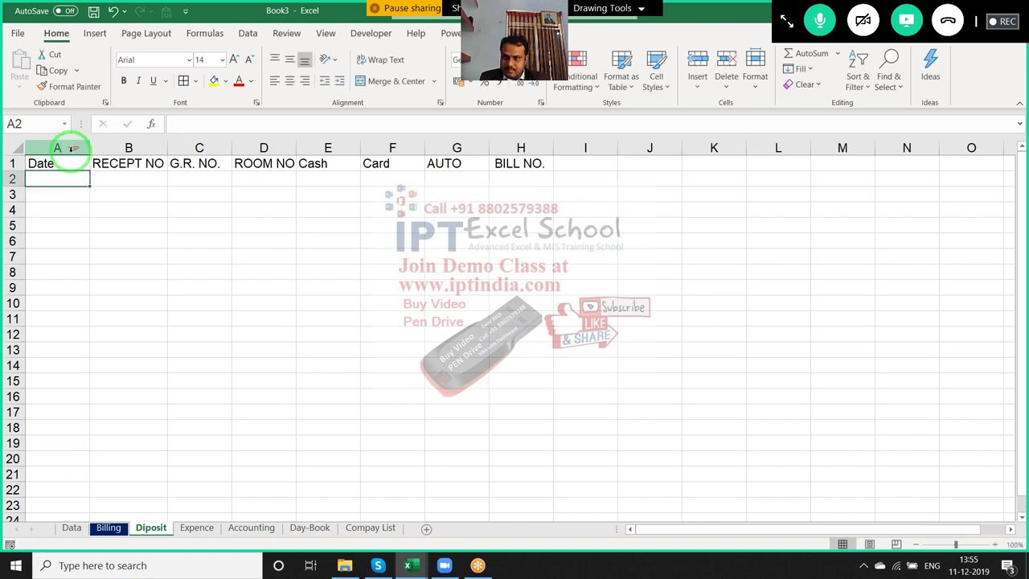
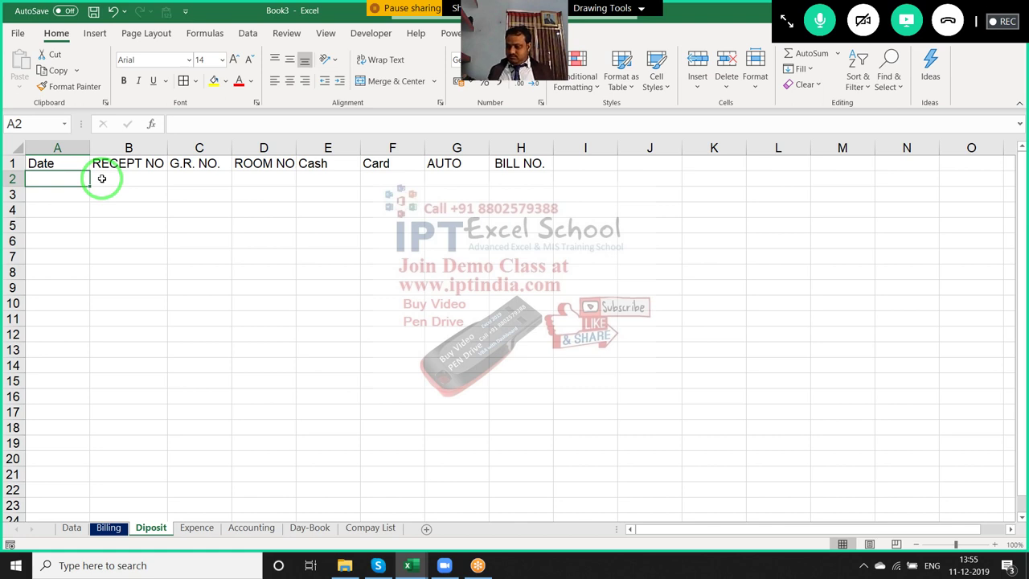
# Insert a blank column before the Date header on Book3's Diposit sheet
pyautogui.press('Up')
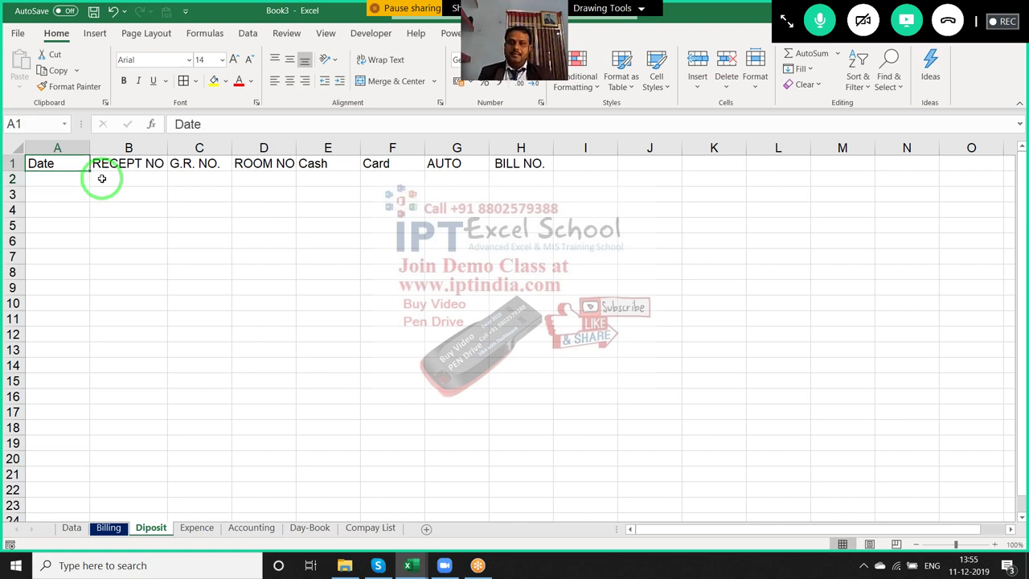
pyautogui.press('Right')
pyautogui.press('Left')
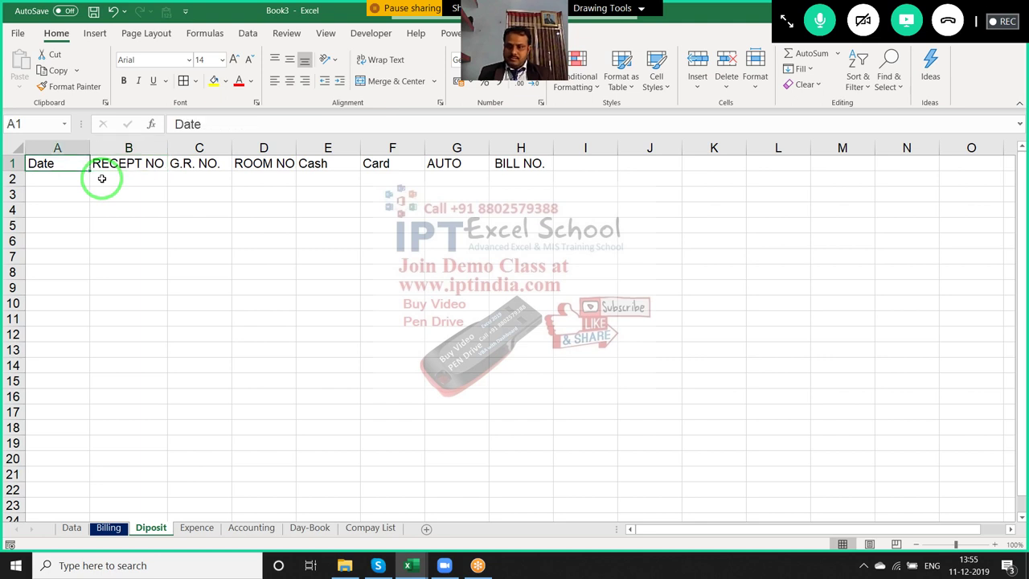
pyautogui.hotkey('ctrl', 'space')
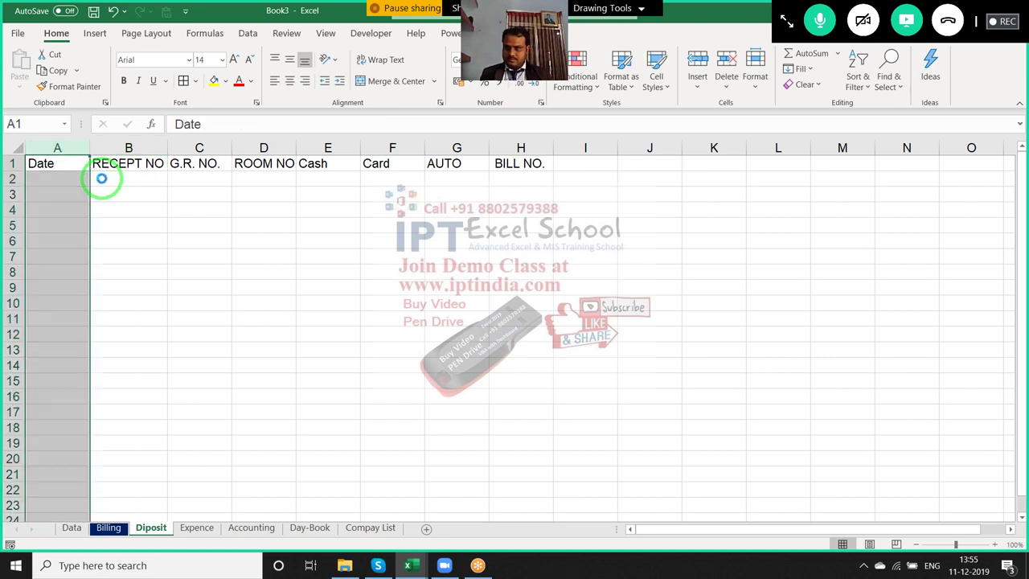
pyautogui.hotkey('ctrl', 'shift', '+')
pyautogui.press('Down')
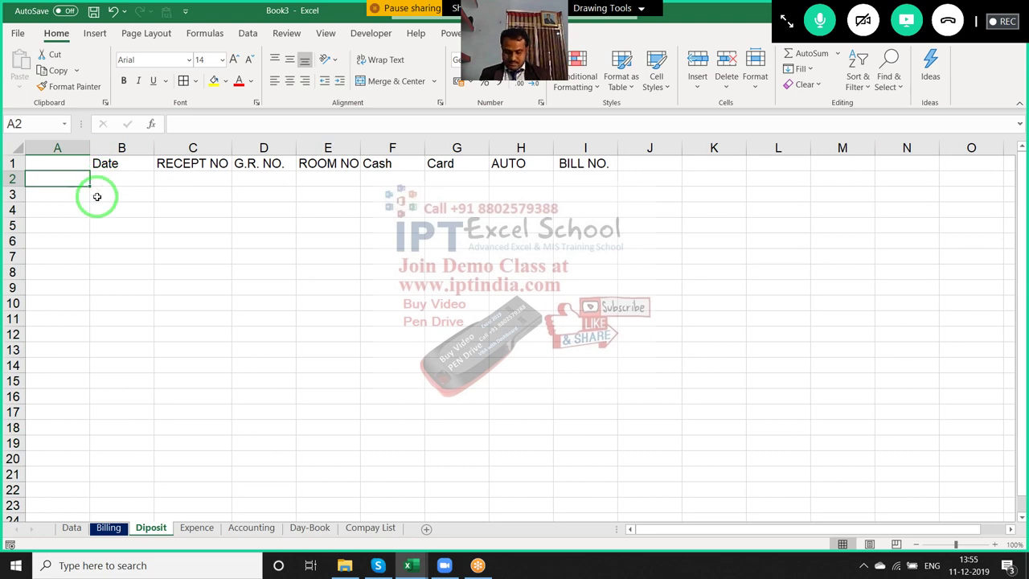
# Test a =COUNT formula in A2, delete the column, and switch to 12-SK-DEC-2019
pyautogui.write('cou')
pyautogui.press('Escape')
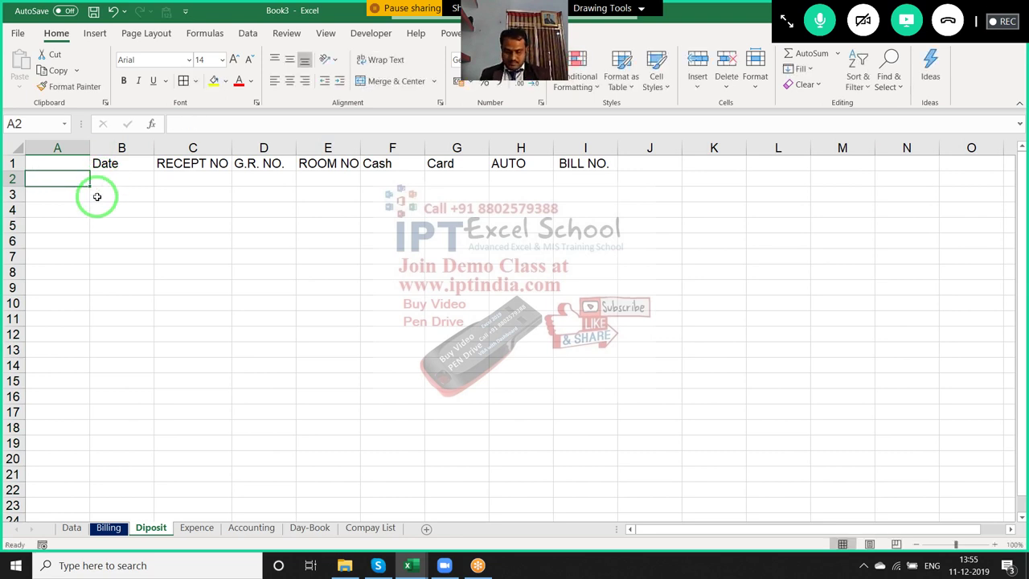
pyautogui.write('=cou')
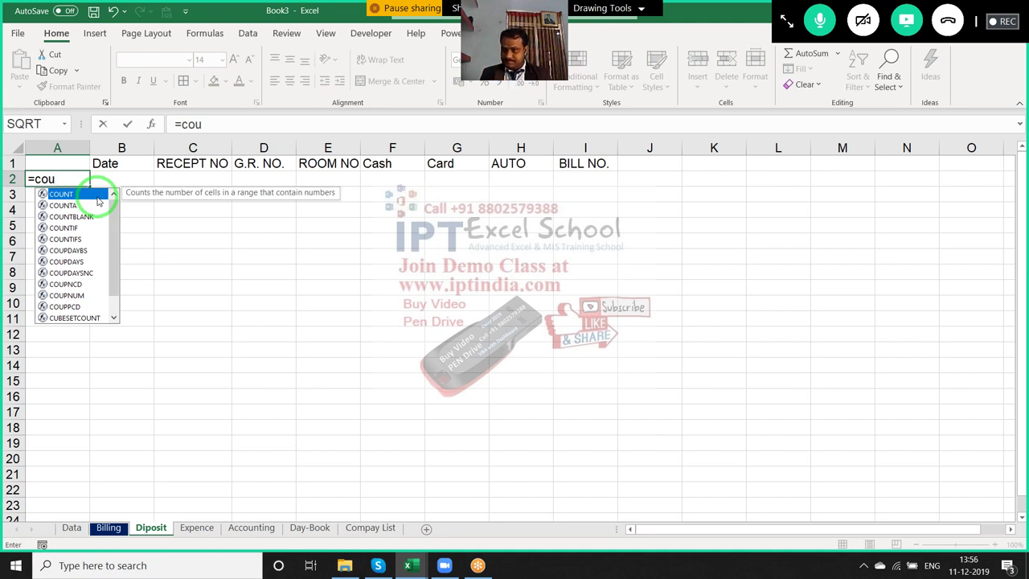
pyautogui.press('Escape')
pyautogui.press('Up')
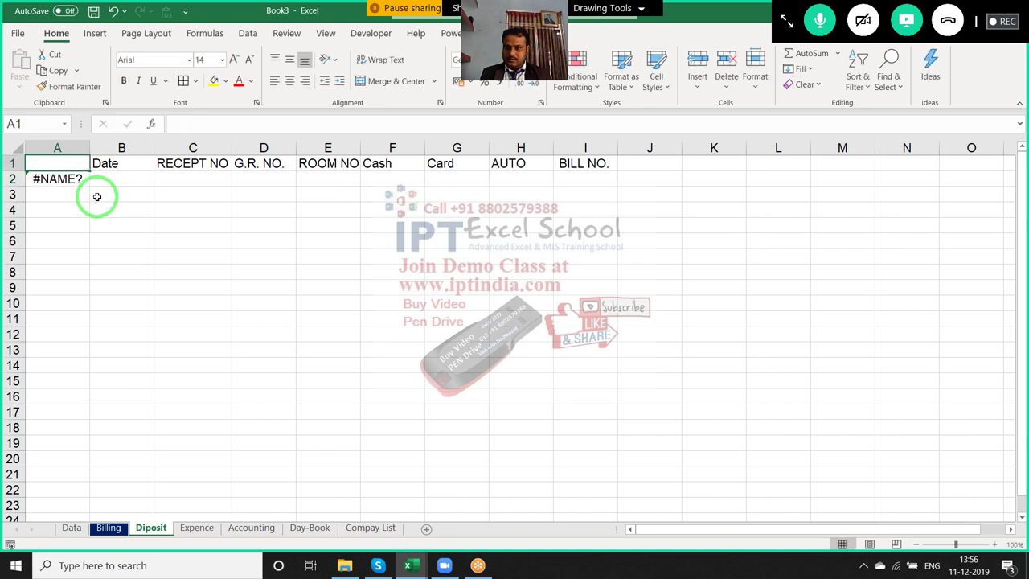
pyautogui.press('Down')
pyautogui.press('Delete')
pyautogui.hotkey('ctrl', 'space')
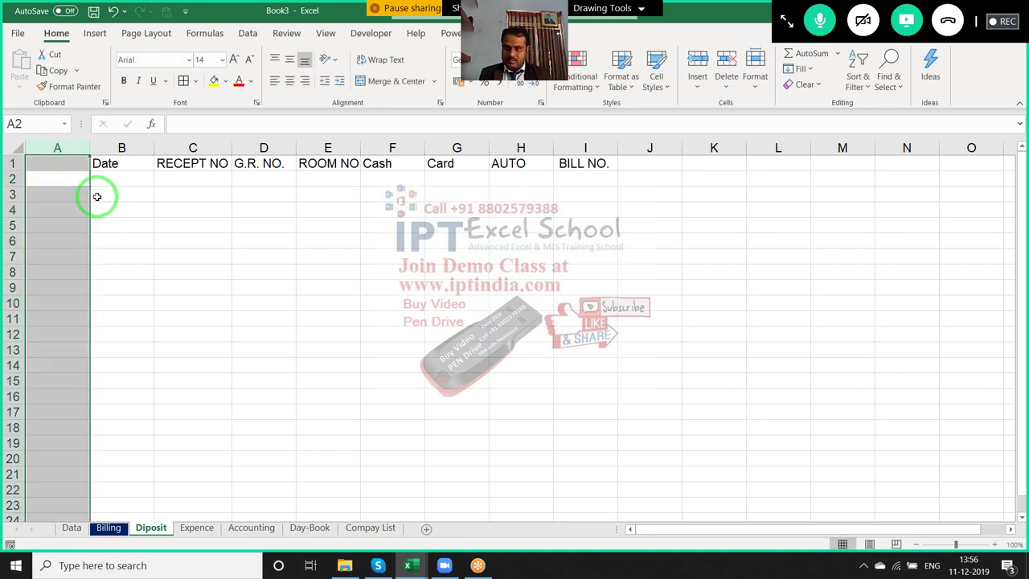
pyautogui.hotkey('ctrl', '-')
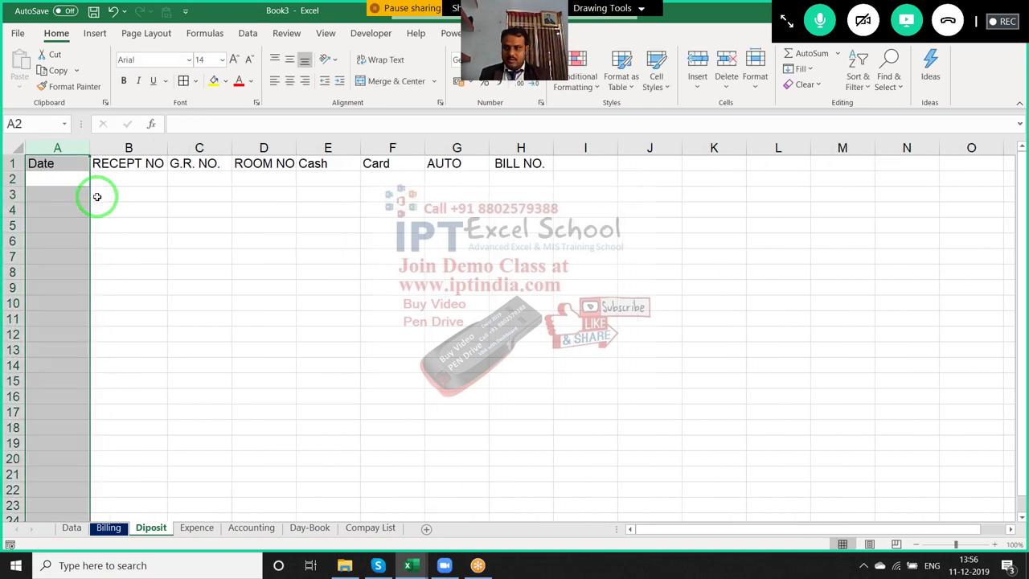
pyautogui.hotkey('alt', 'Tab')
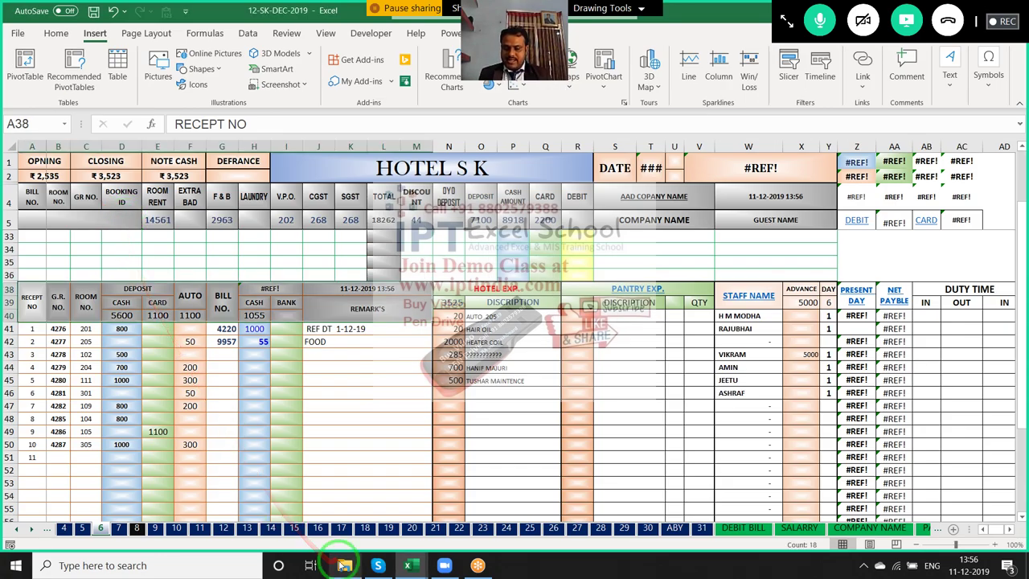
# Return to Book3 and look through its Day-Book and Accounting sheets
pyautogui.hotkey('alt', 'Tab')
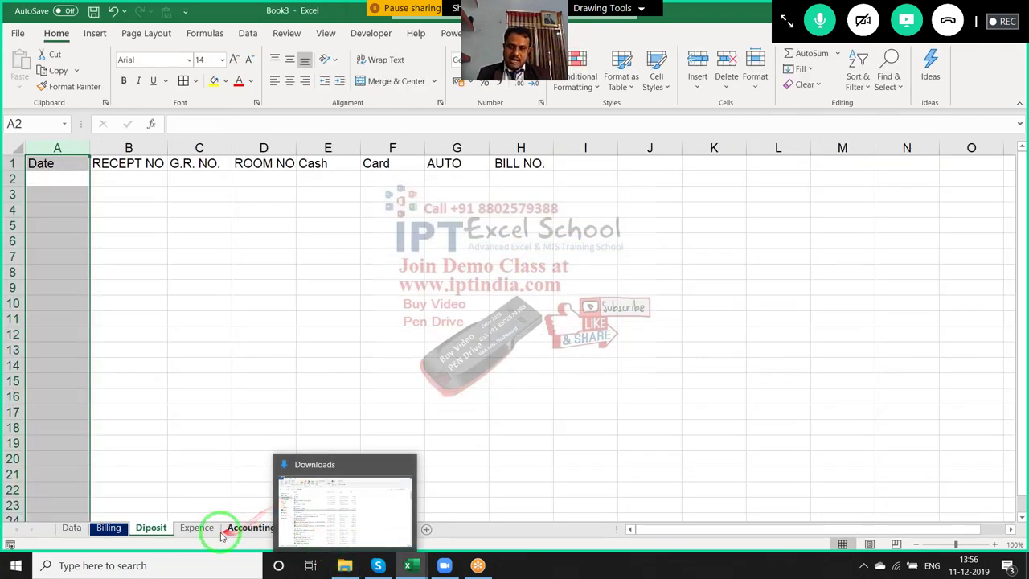
pyautogui.click(309, 528)
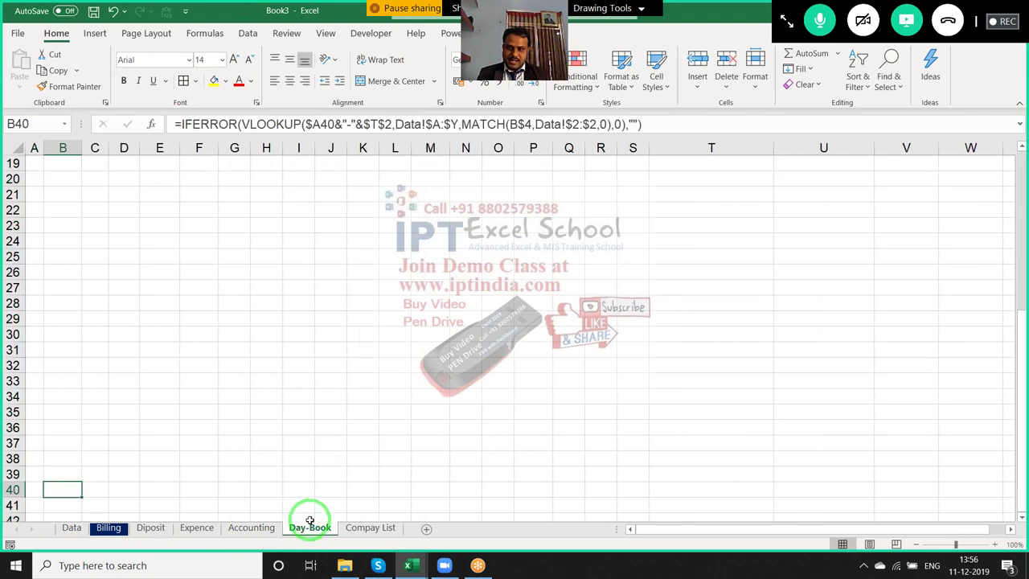
pyautogui.click(251, 528)
pyautogui.scroll(-1, 265, 531)
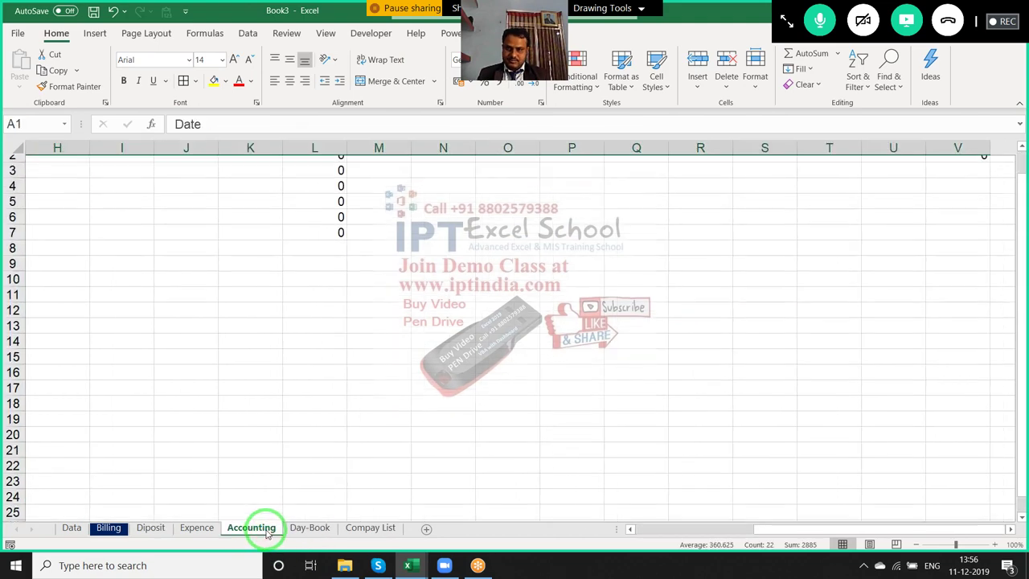
pyautogui.scroll(1, 273, 531)
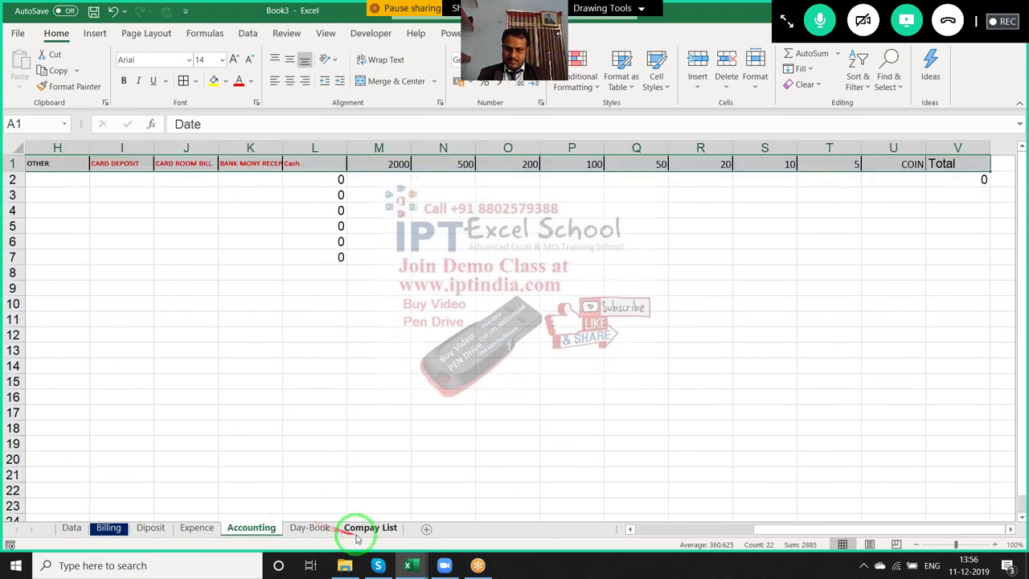
pyautogui.click(319, 530)
pyautogui.click(320, 531)
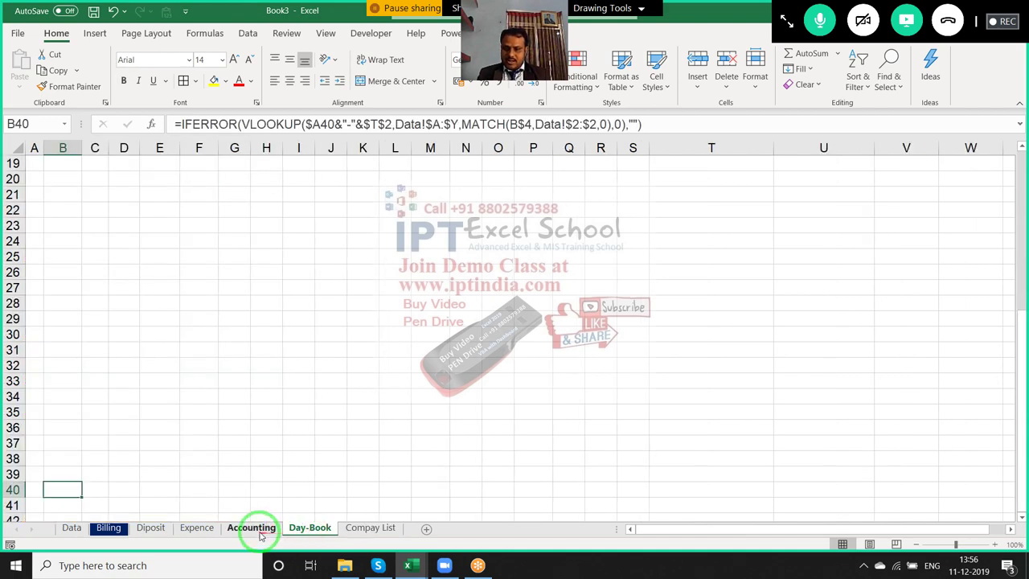
pyautogui.click(255, 531)
# Inspect the cash formula in Accounting cell L2, then return to the Day-Book sheet
pyautogui.click(329, 179)
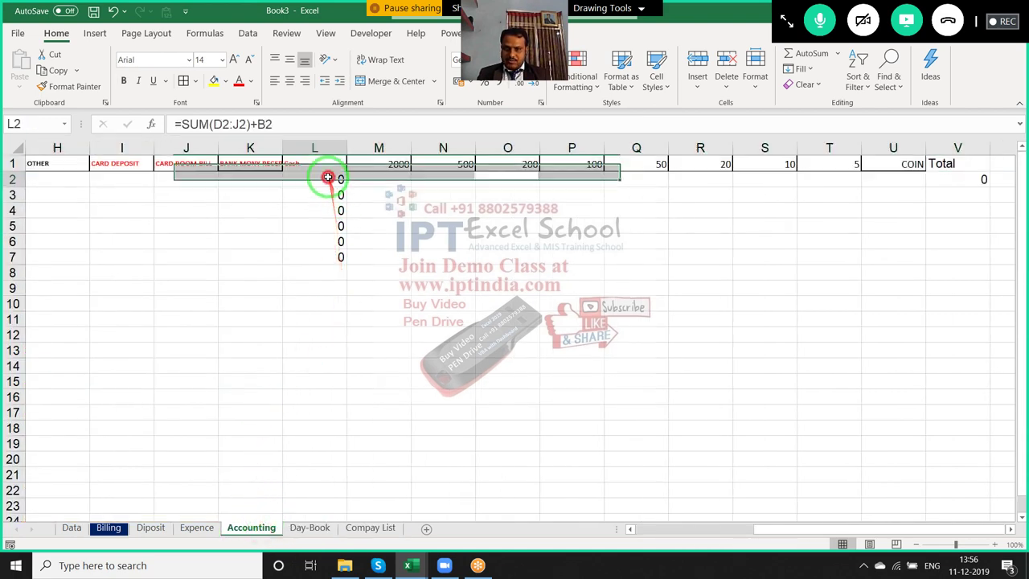
pyautogui.press('Right')
pyautogui.press('Left')
pyautogui.press('Left')
pyautogui.press('Left')
pyautogui.press('Left')
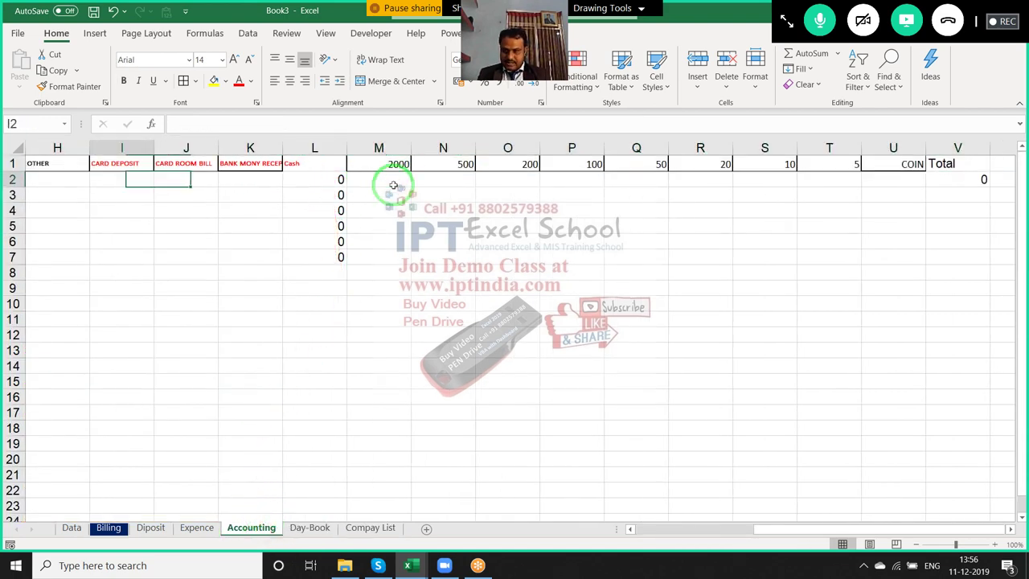
pyautogui.press('Left')
pyautogui.press('Left')
pyautogui.press('Left')
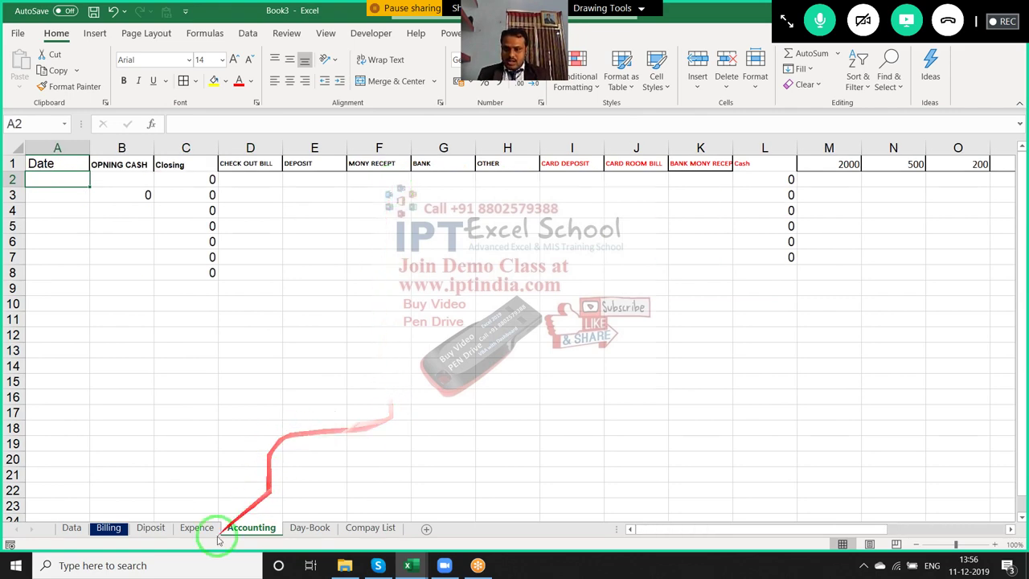
pyautogui.click(316, 529)
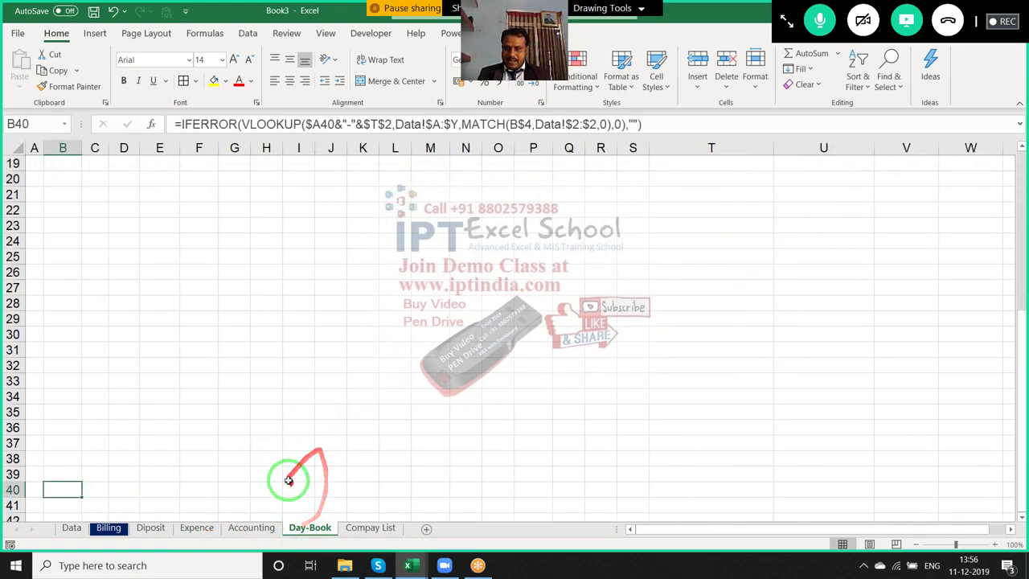
pyautogui.scroll(6, 287, 450)
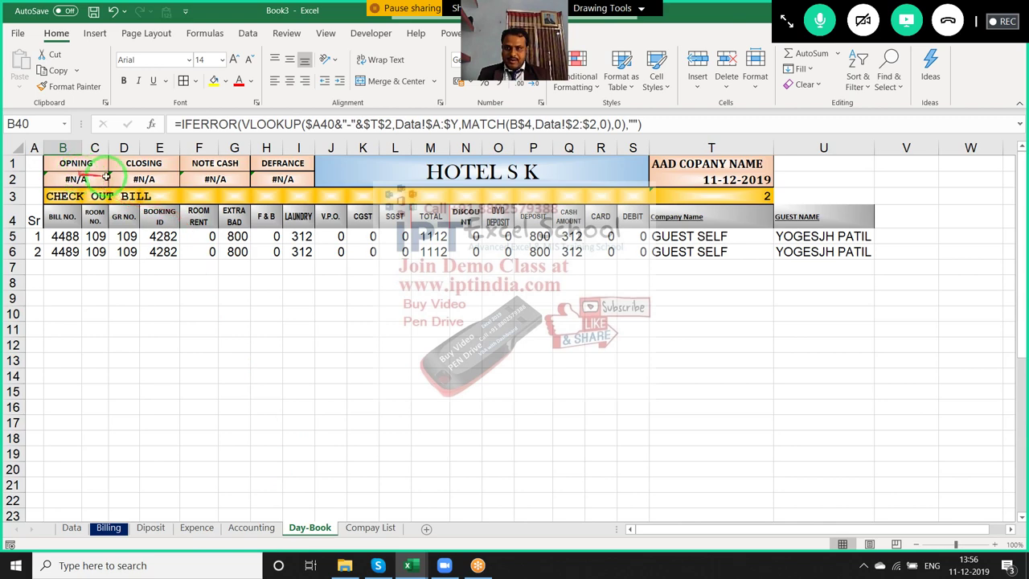
# Review the ROOM RENT lookup formula, then enter the label 'Total' in cell B41
pyautogui.click(215, 252)
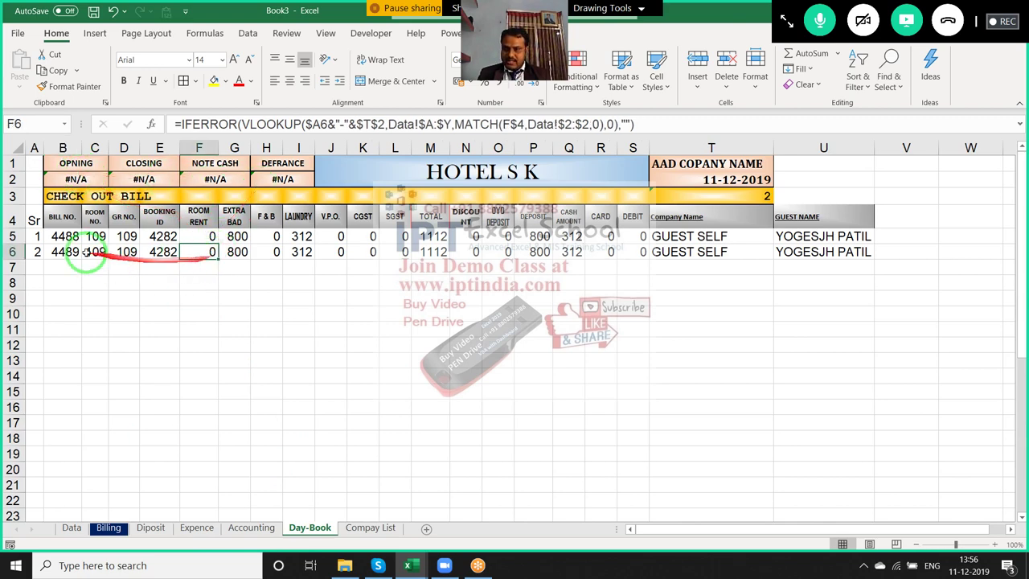
pyautogui.click(13, 215)
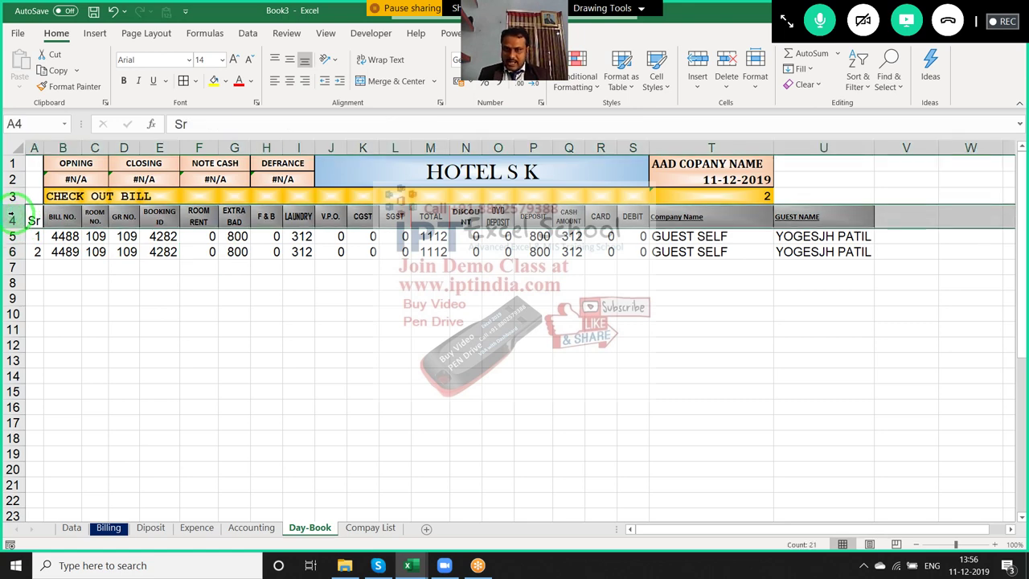
pyautogui.scroll(-7, 51, 402)
pyautogui.scroll(-4, 51, 402)
pyautogui.click(54, 418)
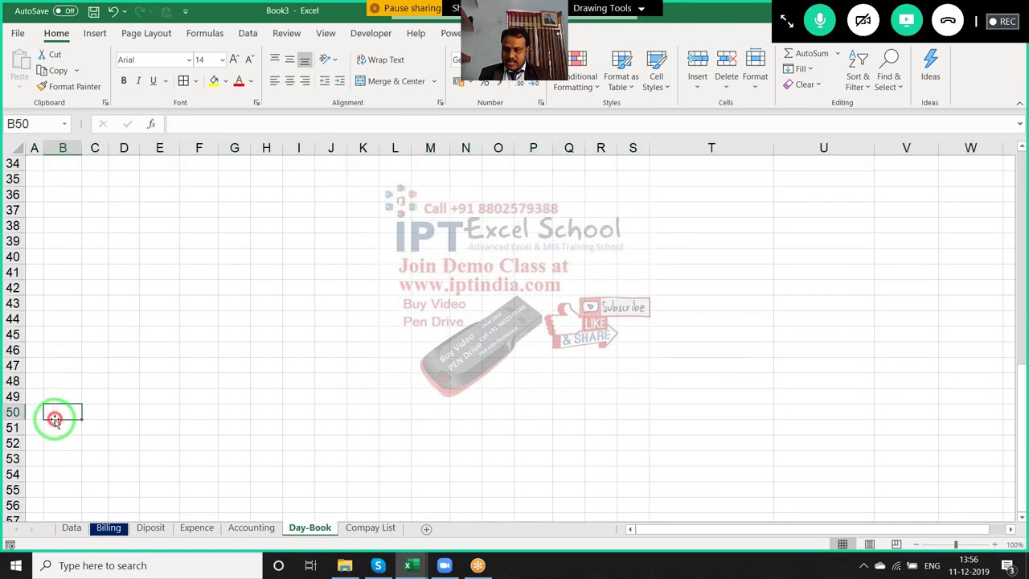
pyautogui.hotkey('ctrl', 'Up')
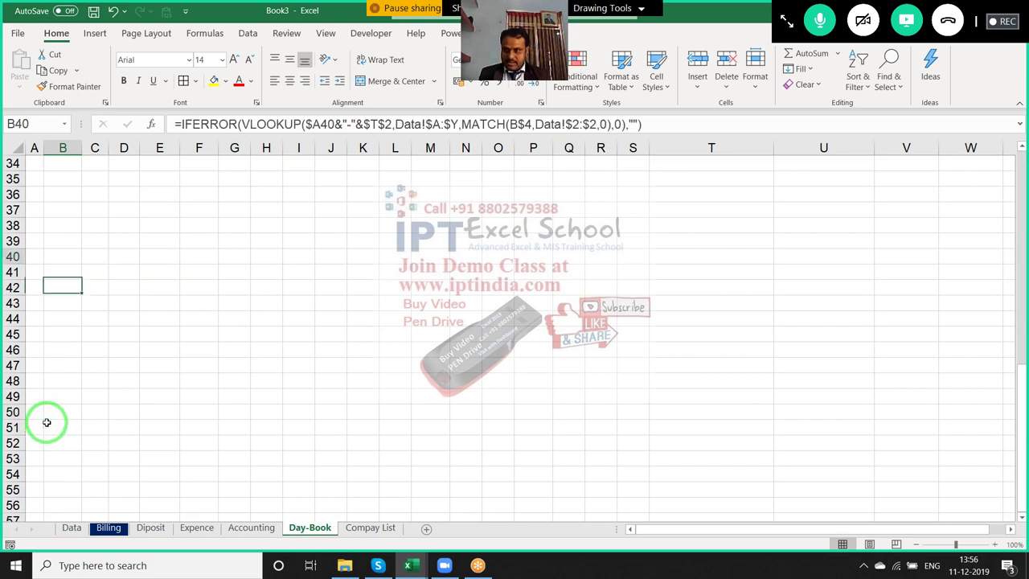
pyautogui.press('Down')
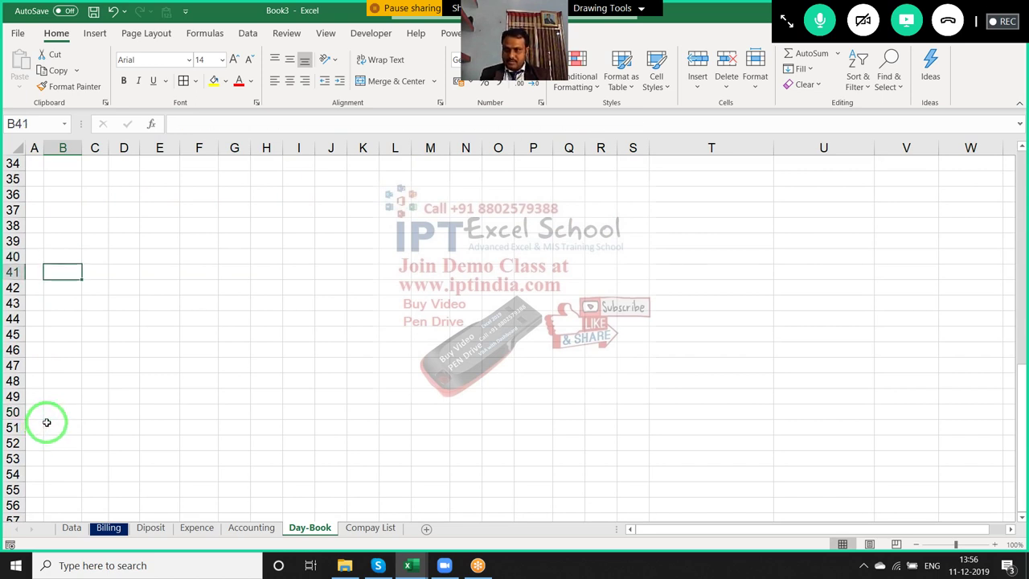
pyautogui.write('Total')
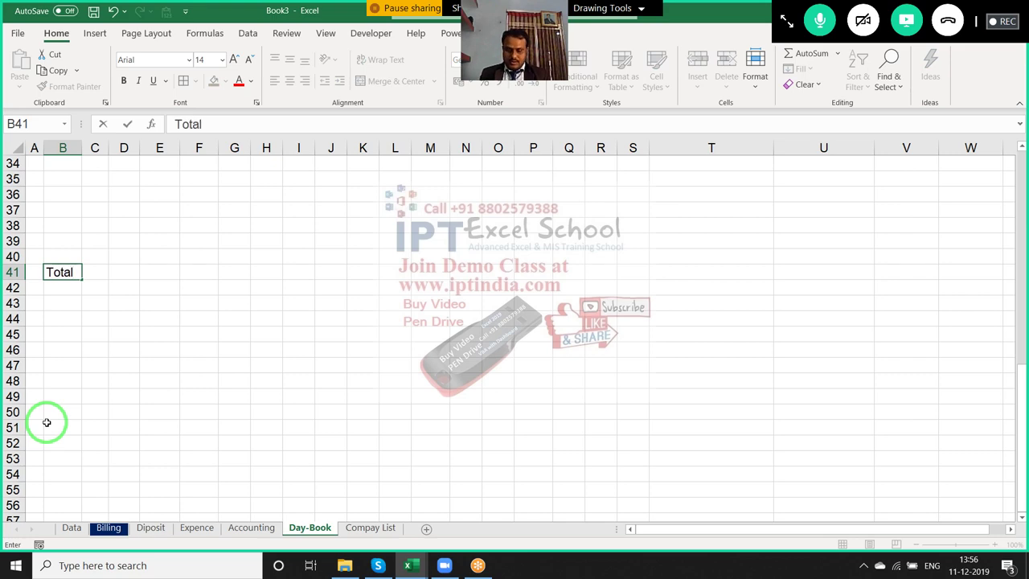
pyautogui.press('Return')
# Go back to the top and check the serial number and bill number formula in row 5
pyautogui.hotkey('ctrl', 'Up')
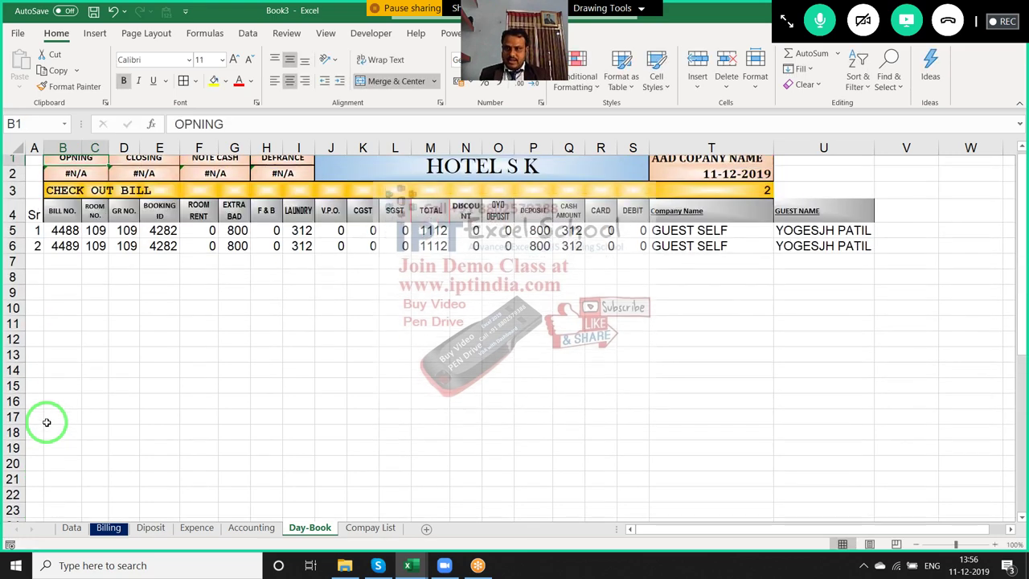
pyautogui.press('Down')
pyautogui.press('Down')
pyautogui.press('Down')
pyautogui.press('Down')
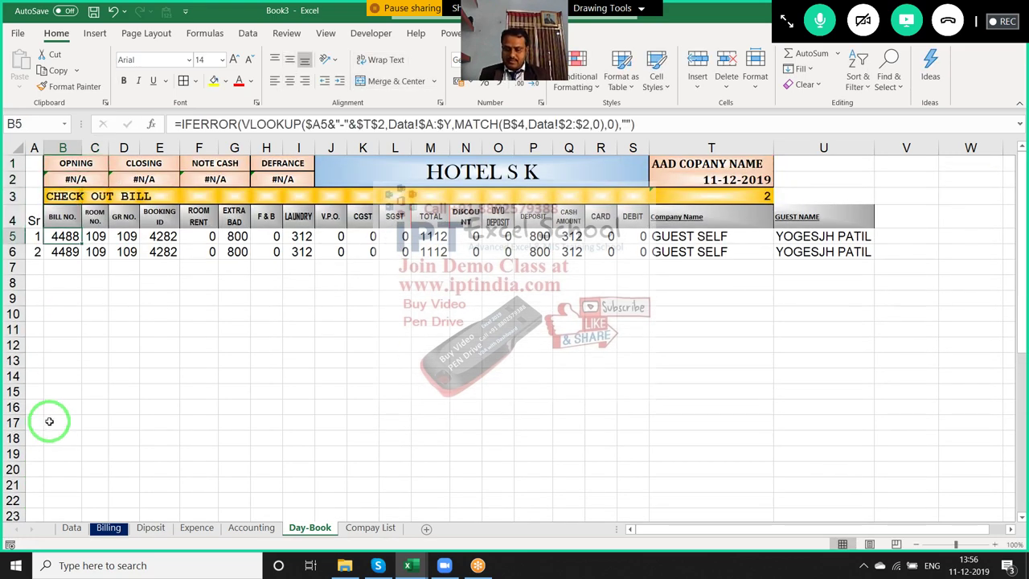
pyautogui.press('Left')
pyautogui.press('Right')
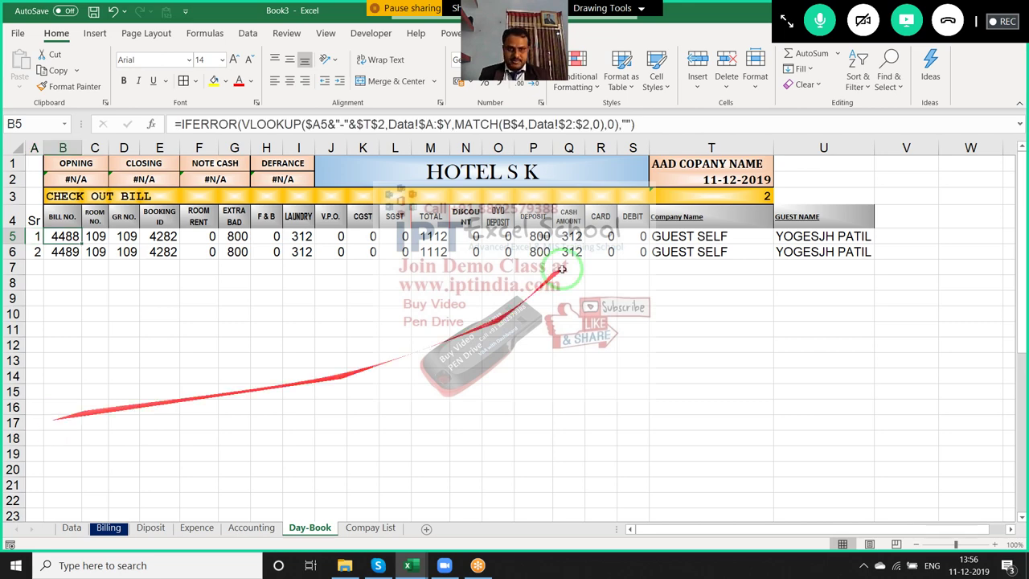
# Freeze the Day-Book header rows with View > Freeze Panes
pyautogui.click(326, 34)
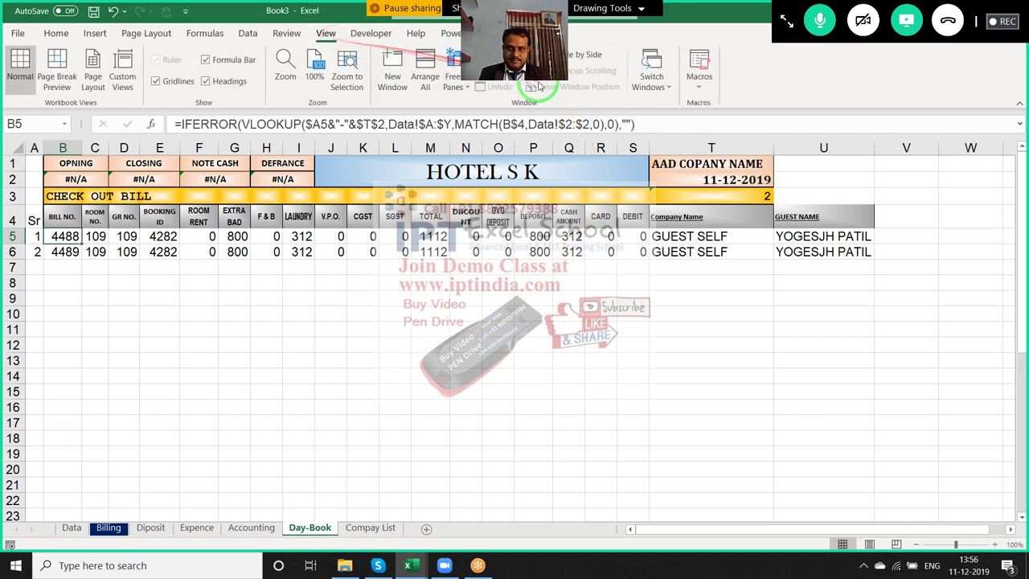
pyautogui.click(453, 80)
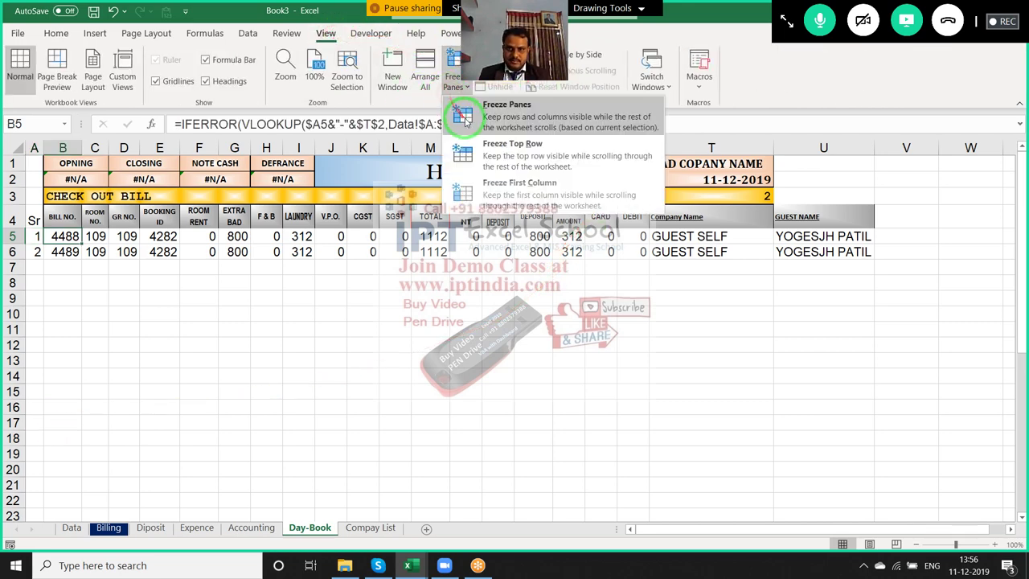
pyautogui.click(466, 116)
pyautogui.click(211, 329)
# Enter =SUM(F5:F40) in F41 to total the ROOM RENT column
pyautogui.scroll(-9, 223, 334)
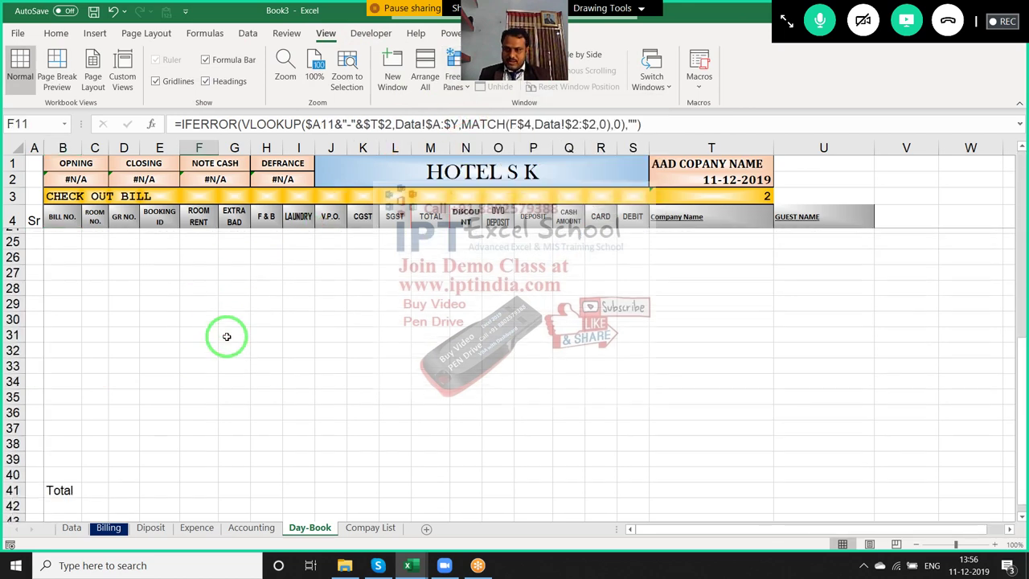
pyautogui.click(80, 385)
pyautogui.click(90, 374)
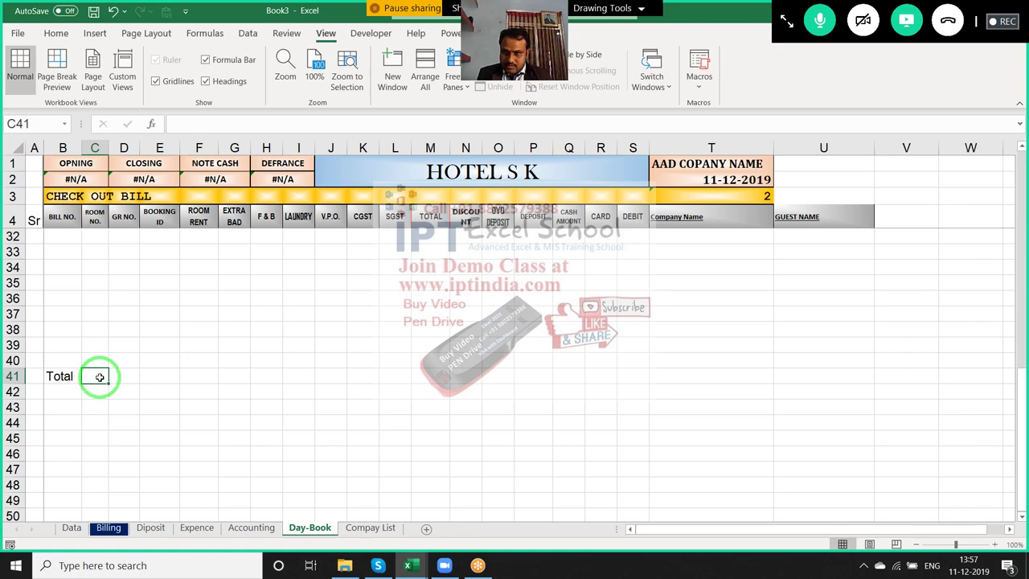
pyautogui.press('Right')
pyautogui.press('Right')
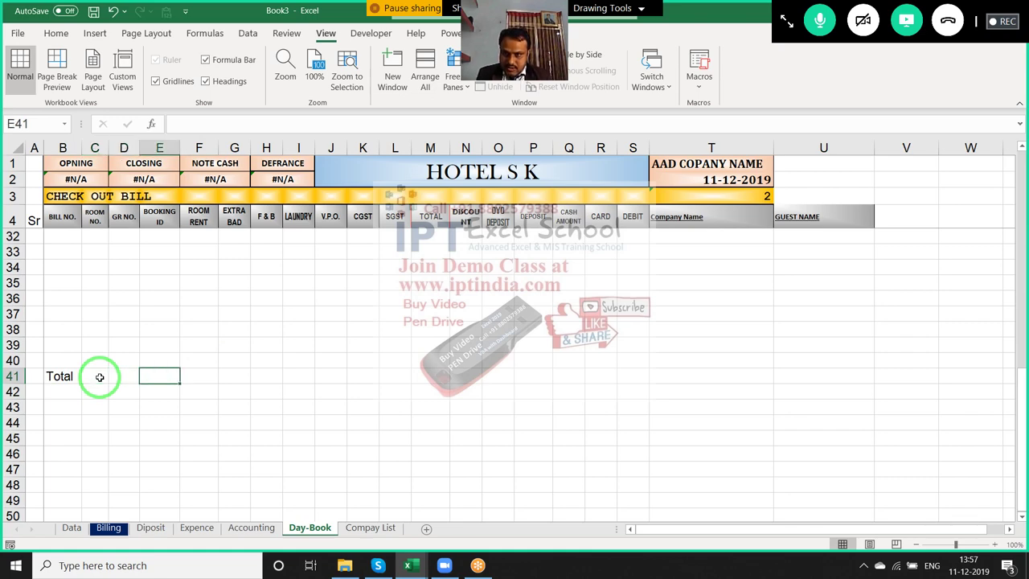
pyautogui.press('Right')
pyautogui.write('=SU')
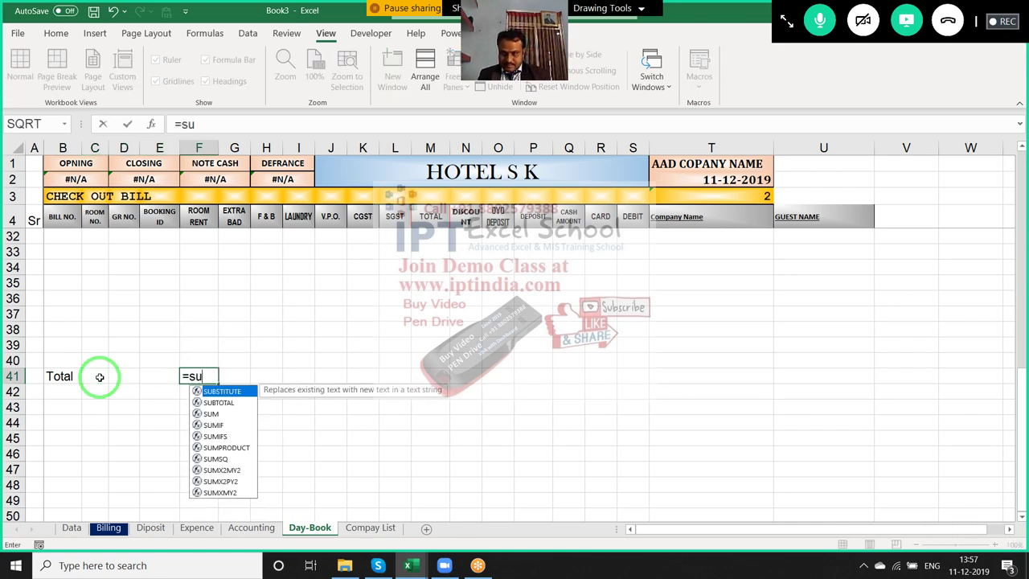
pyautogui.write('M(')
pyautogui.press('Up')
pyautogui.hotkey('ctrl', 'shift', 'Up')
pyautogui.hotkey('shift', 'Down')
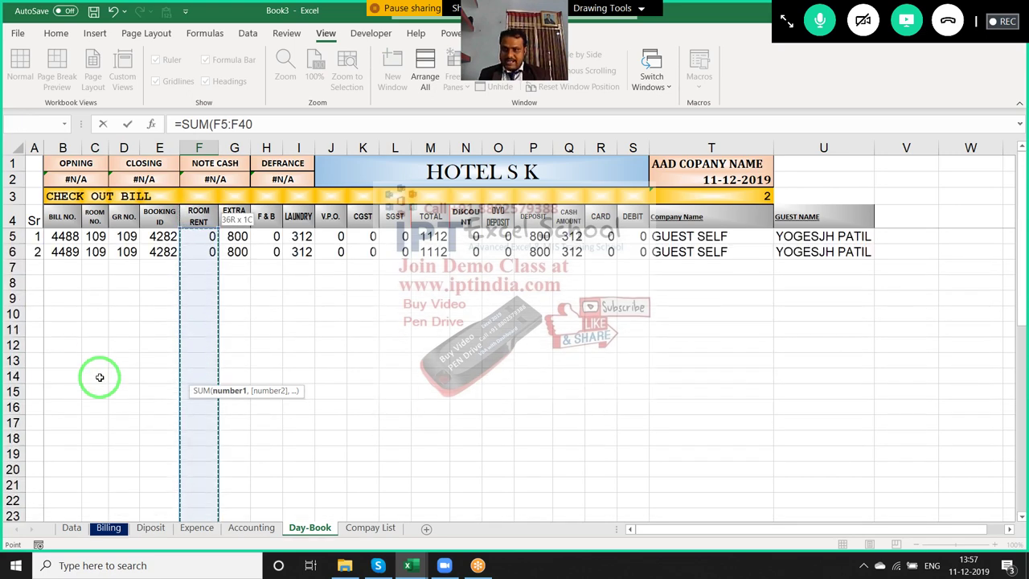
pyautogui.press('Return')
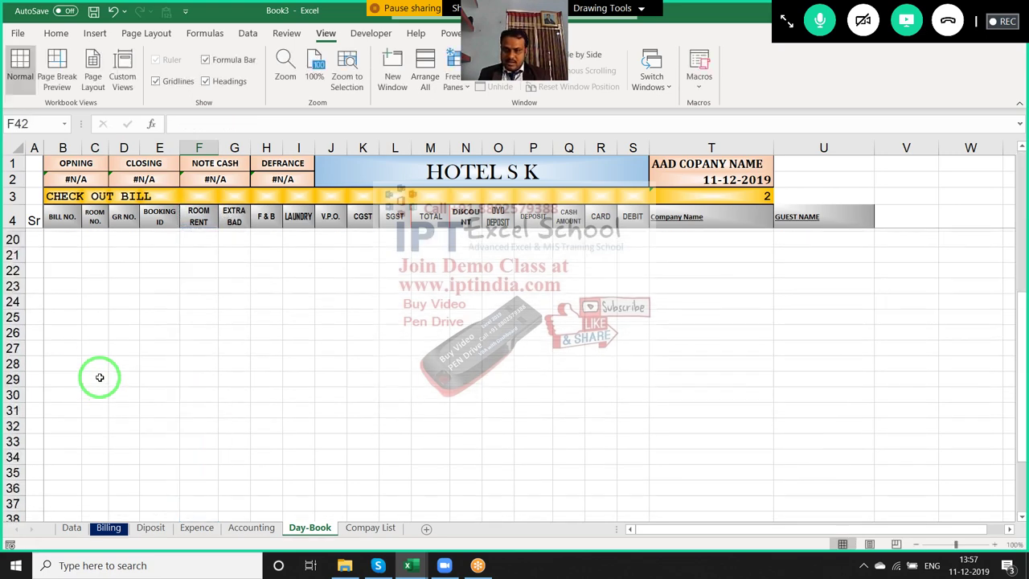
pyautogui.press('Up')
# Fill the total formula right across row 41 to column S
pyautogui.hotkey('shift', 'Right')
pyautogui.hotkey('shift', 'Right')
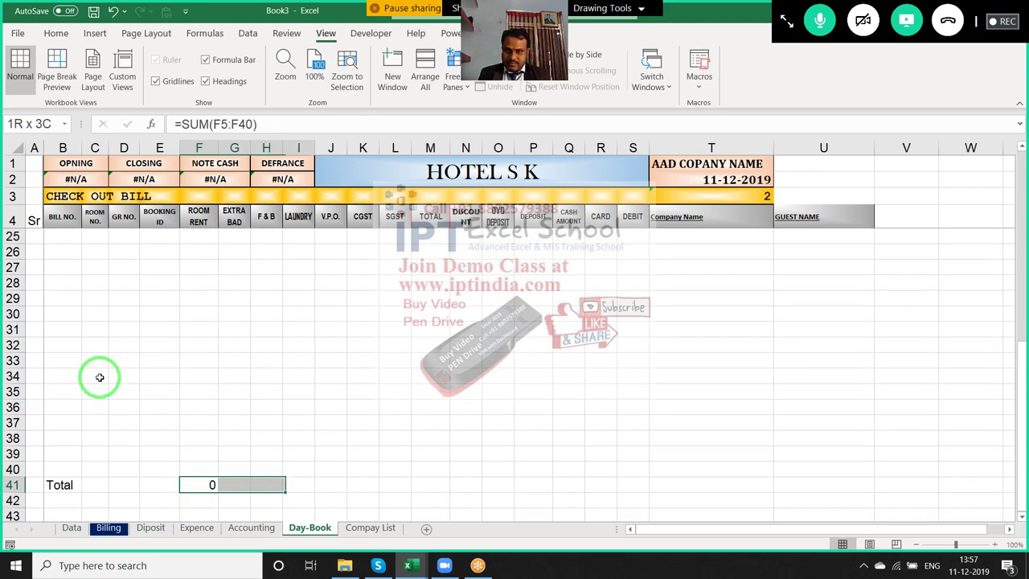
pyautogui.hotkey('shift', 'Right')
pyautogui.hotkey('shift', 'Right')
pyautogui.hotkey('shift', 'Right')
pyautogui.hotkey('shift', 'Right')
pyautogui.hotkey('shift', 'Right')
pyautogui.hotkey('shift', 'Right')
pyautogui.hotkey('shift', 'Right')
pyautogui.hotkey('shift', 'Right')
pyautogui.hotkey('shift', 'Right')
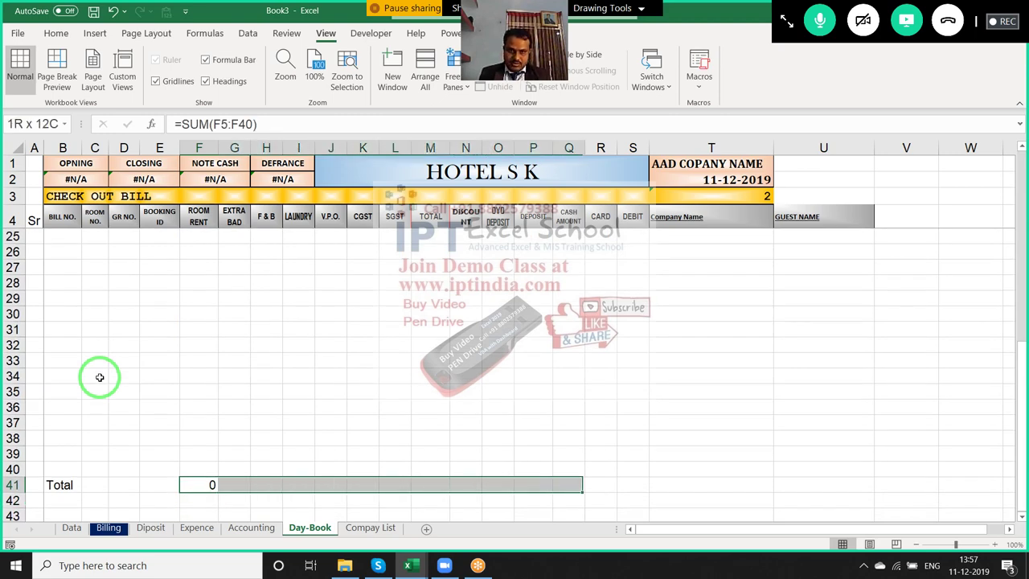
pyautogui.hotkey('shift', 'Right')
pyautogui.hotkey('shift', 'Right')
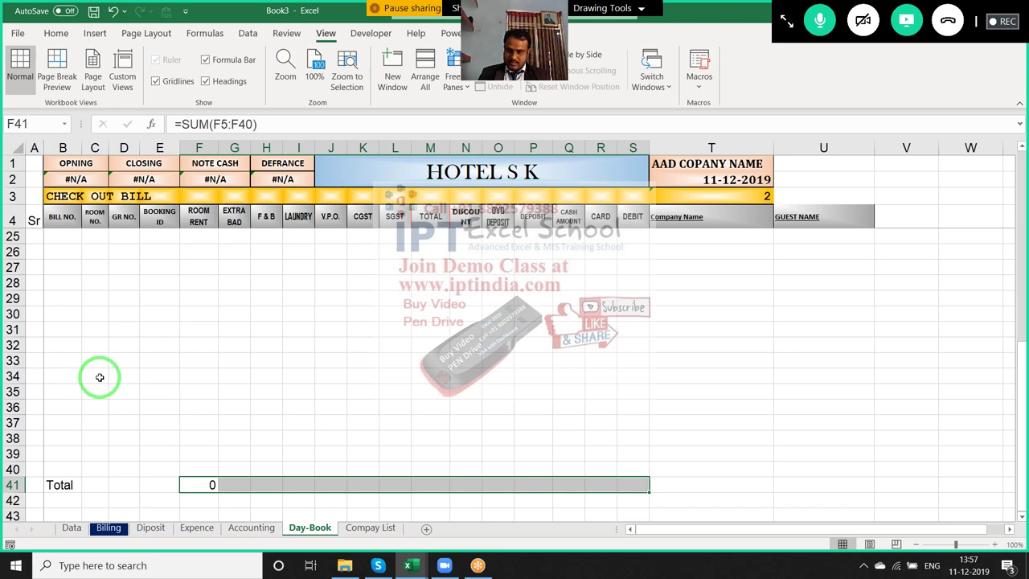
pyautogui.hotkey('ctrl', 'r')
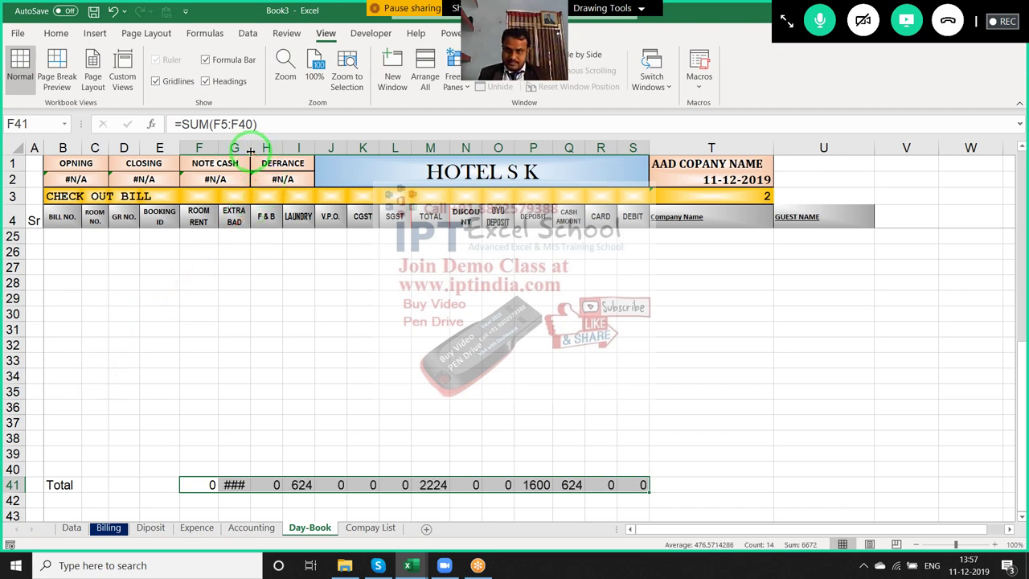
# Widen column G so 1600 shows, and bold the Total row 41
pyautogui.moveTo(249, 150); pyautogui.dragTo(251, 149)
pyautogui.click(212, 421)
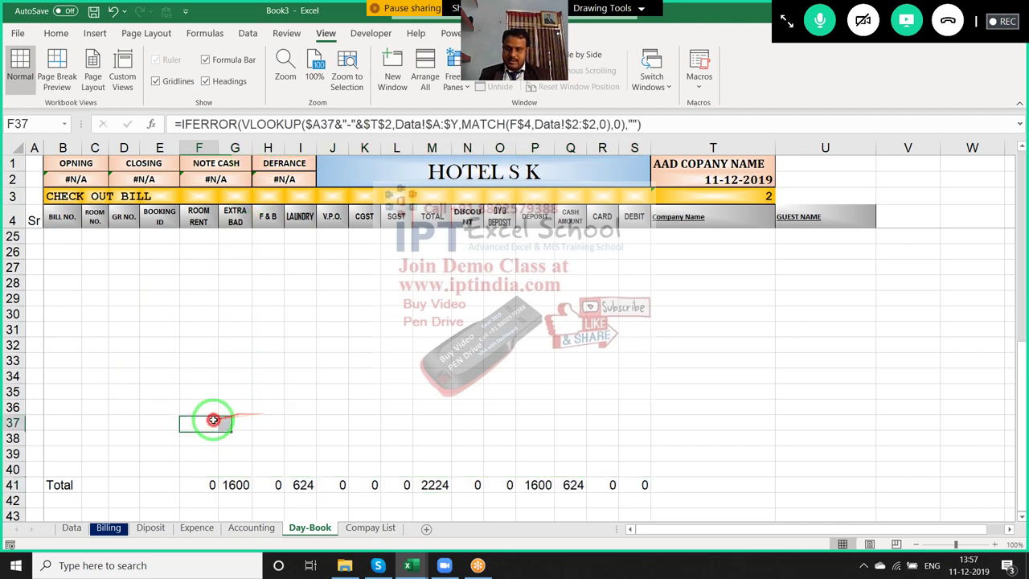
pyautogui.moveTo(33, 484); pyautogui.dragTo(628, 483)
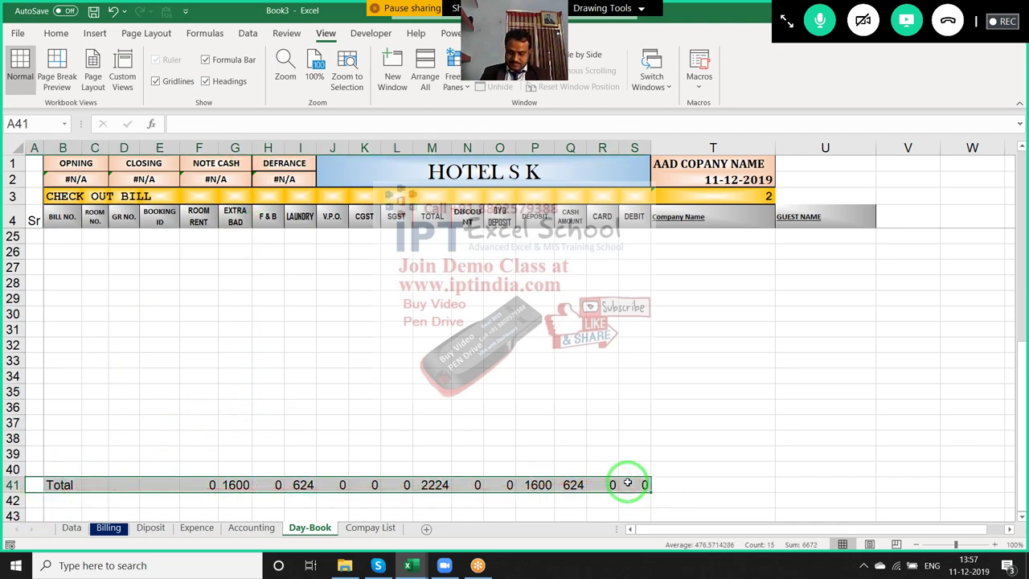
pyautogui.click(339, 394)
pyautogui.scroll(7, 347, 387)
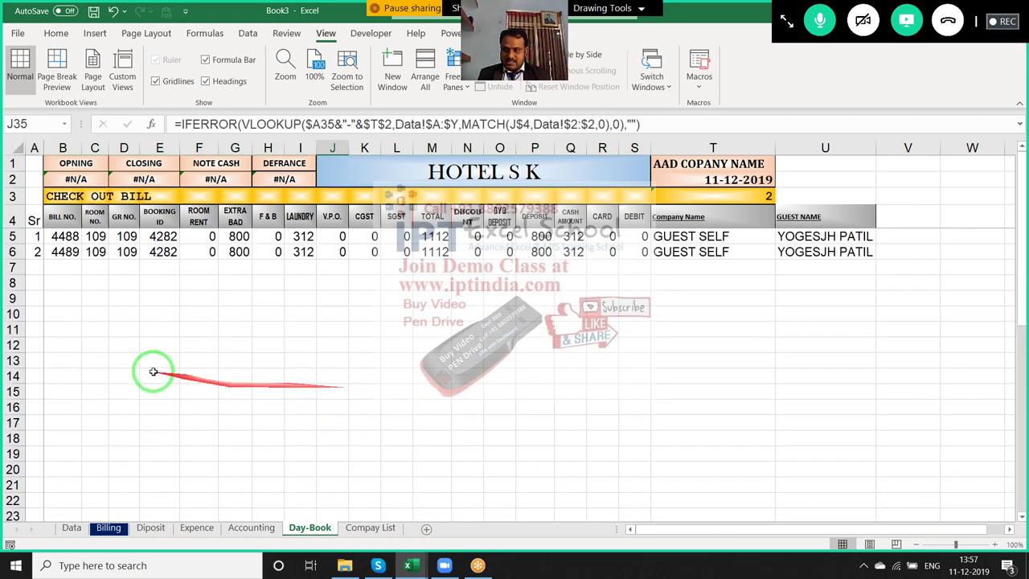
pyautogui.scroll(-5, 153, 371)
pyautogui.scroll(-1, 156, 373)
pyautogui.scroll(6, 128, 390)
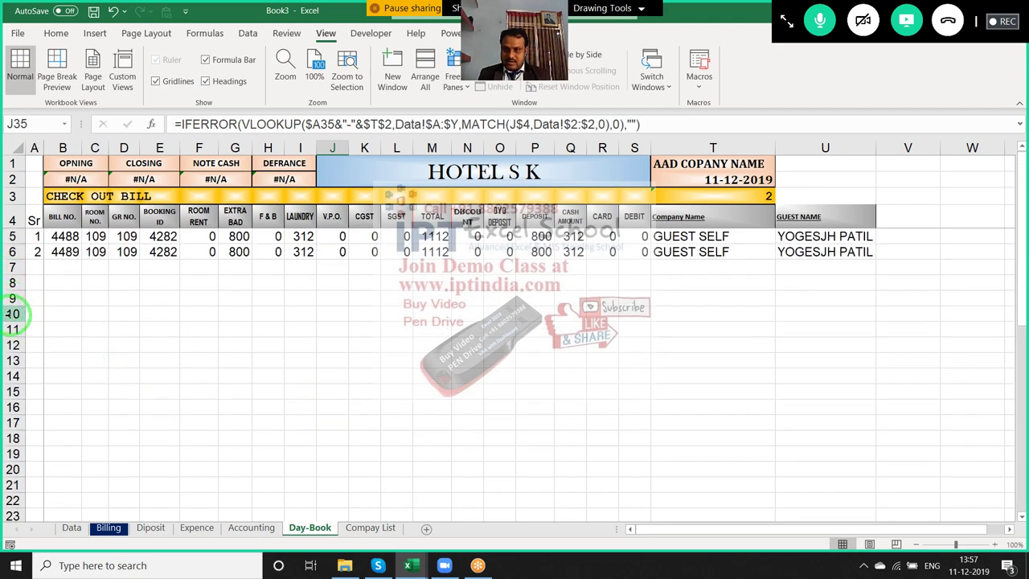
pyautogui.moveTo(13, 314); pyautogui.dragTo(12, 360)
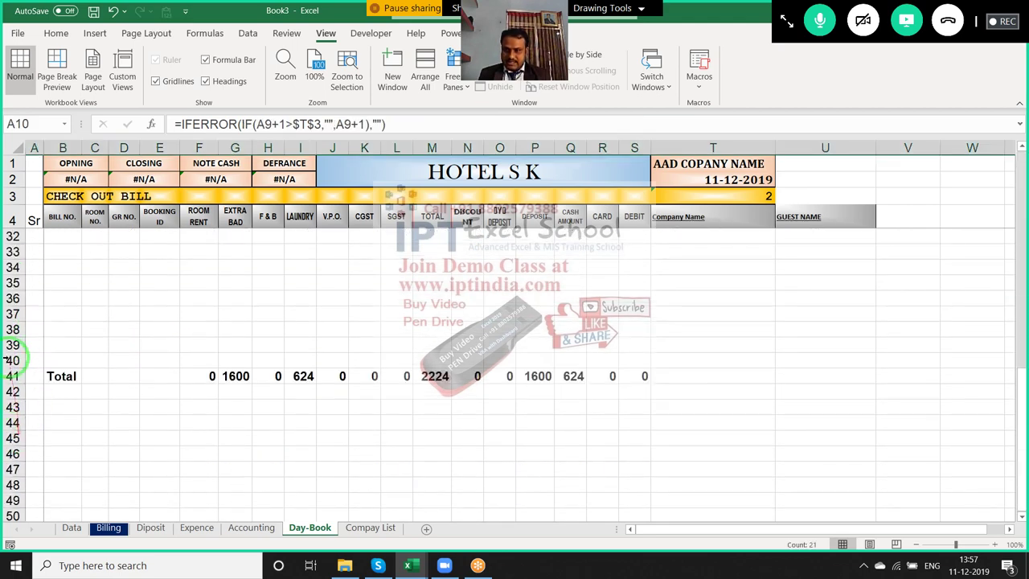
# Hide the empty rows 10 through 40 below the two bill entries
pyautogui.moveTo(12, 354); pyautogui.dragTo(28, 350)
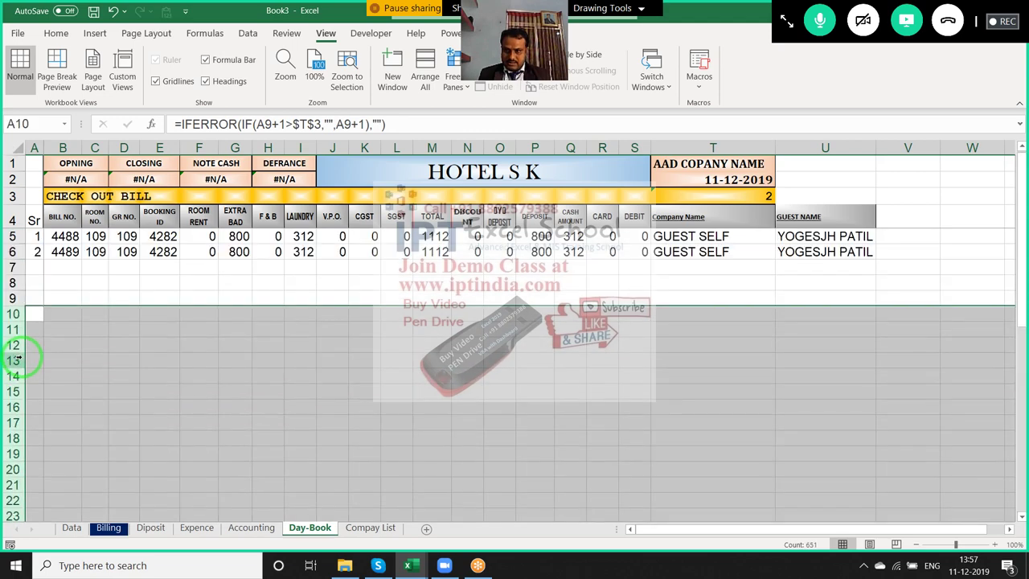
pyautogui.rightClick(13, 345)
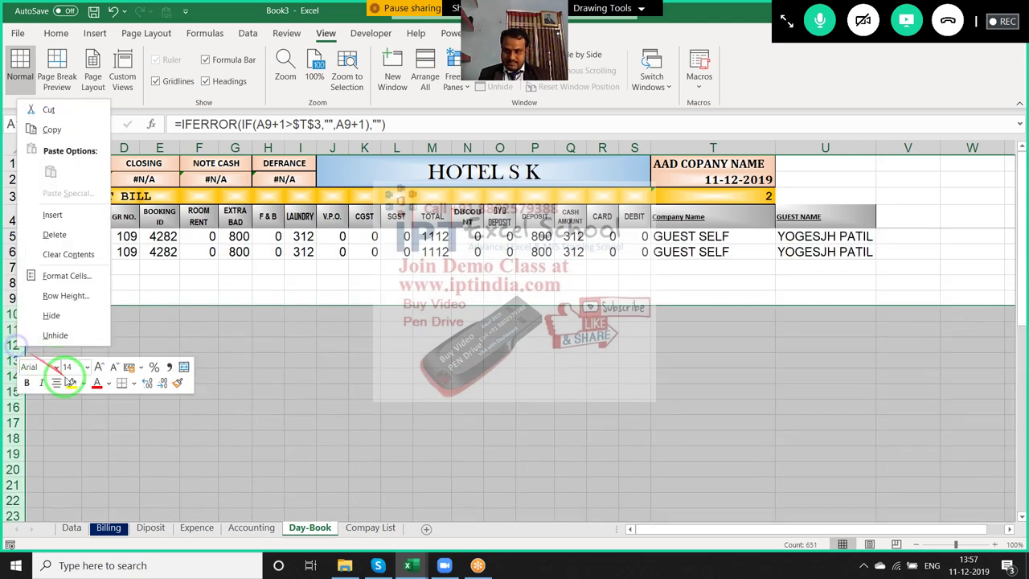
pyautogui.click(53, 315)
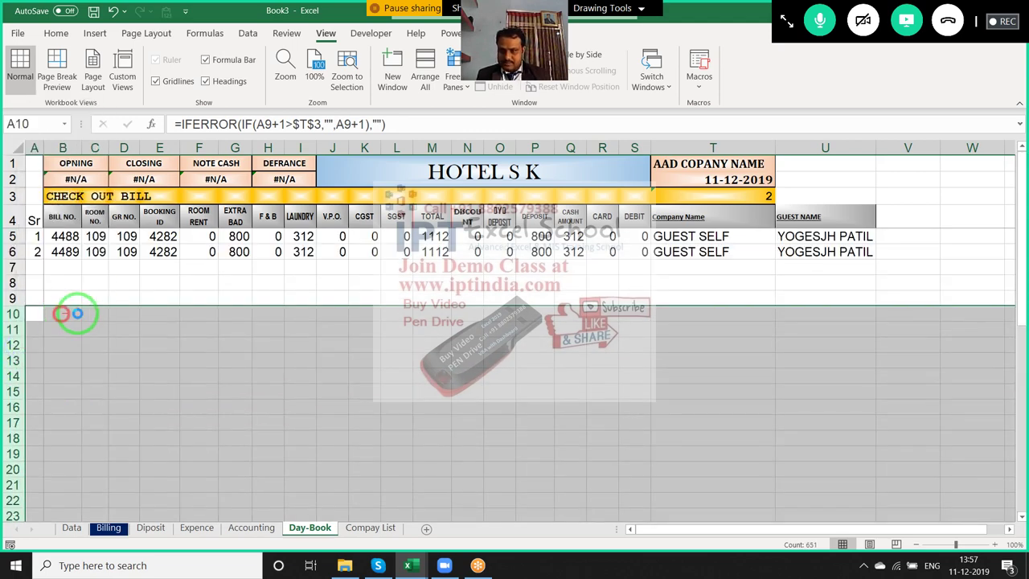
pyautogui.click(193, 267)
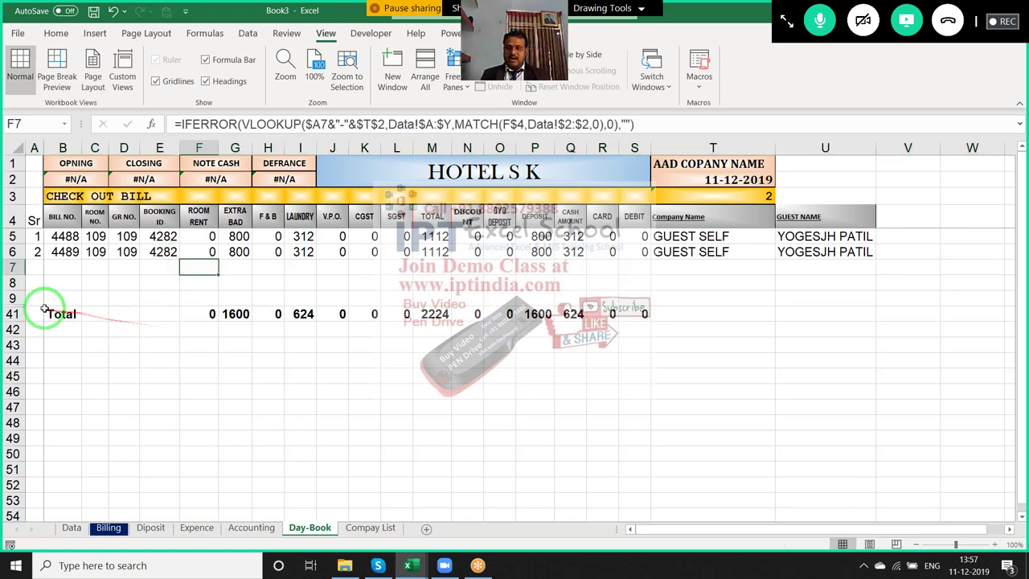
pyautogui.click(72, 346)
pyautogui.click(76, 363)
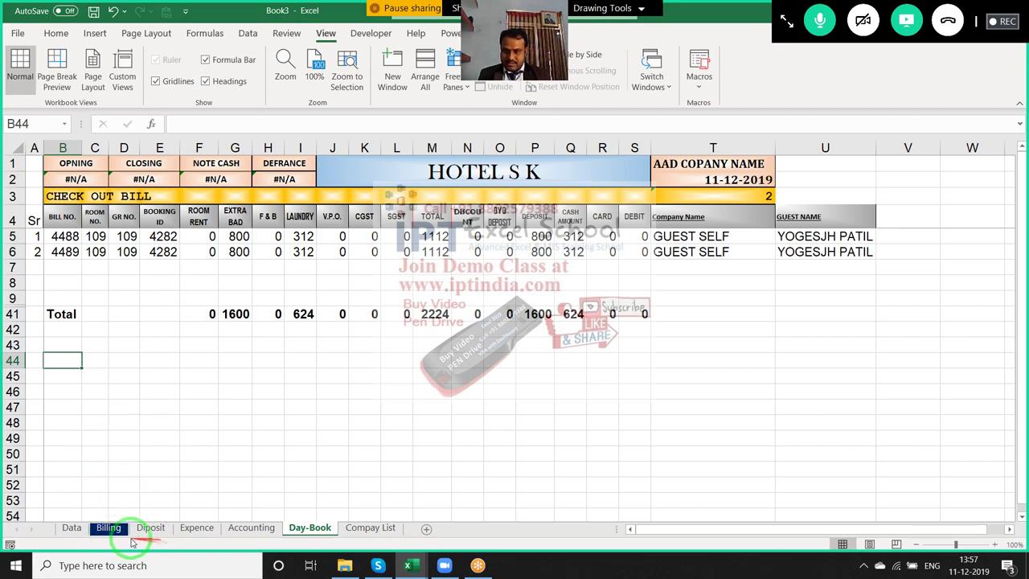
pyautogui.click(242, 532)
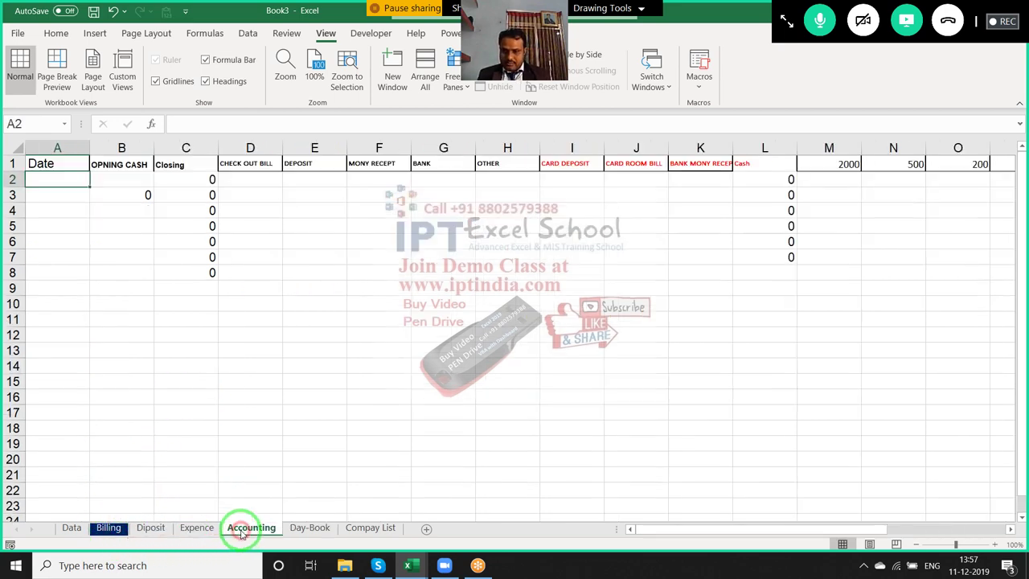
pyautogui.click(198, 529)
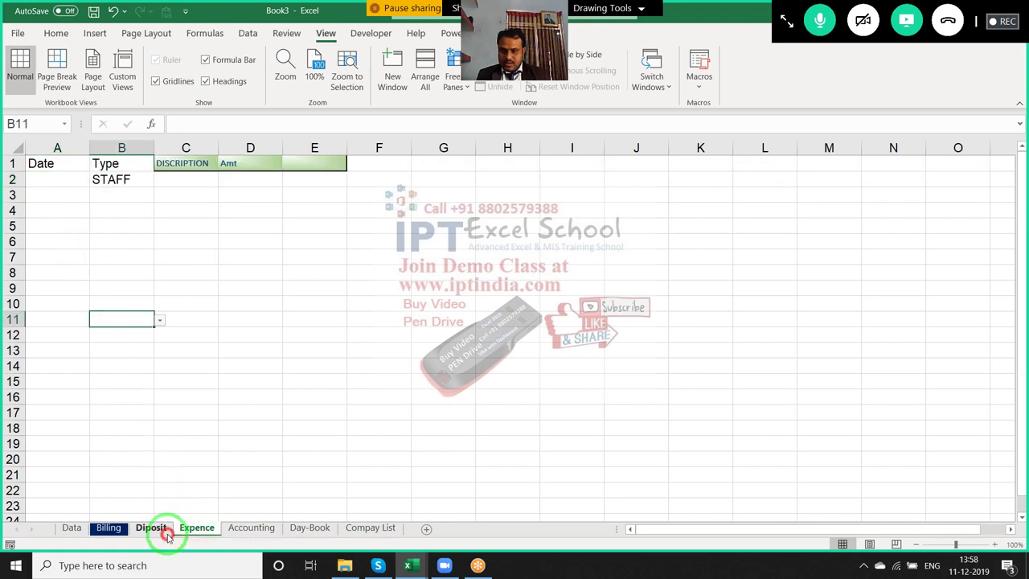
pyautogui.click(161, 532)
pyautogui.click(65, 181)
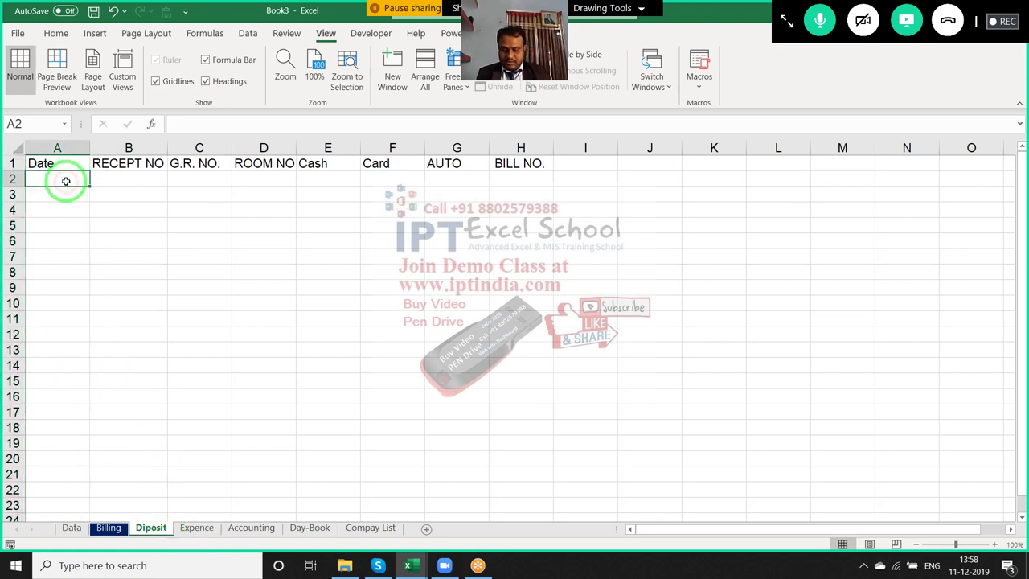
pyautogui.write('=')
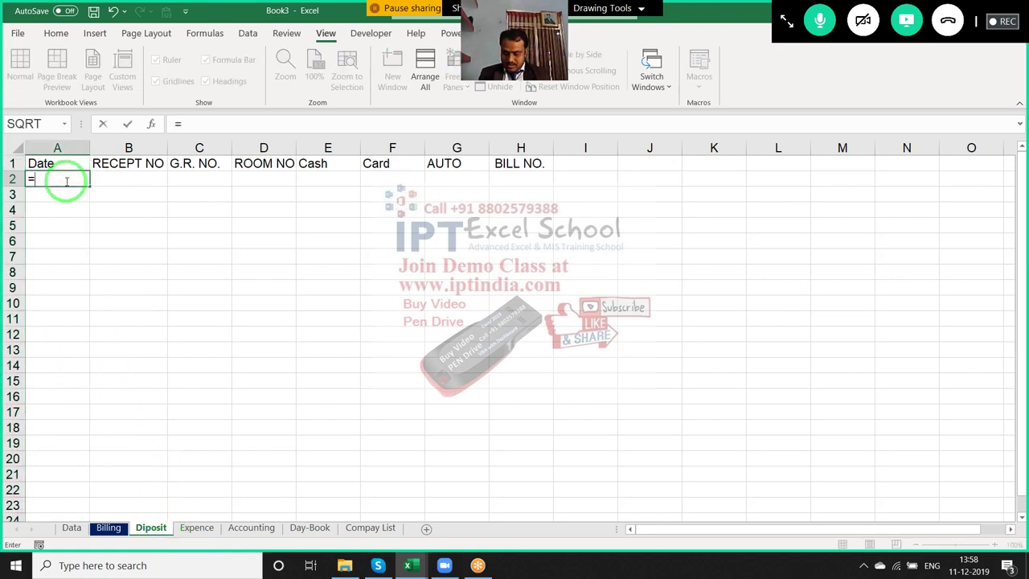
pyautogui.write('cou')
pyautogui.press('Escape')
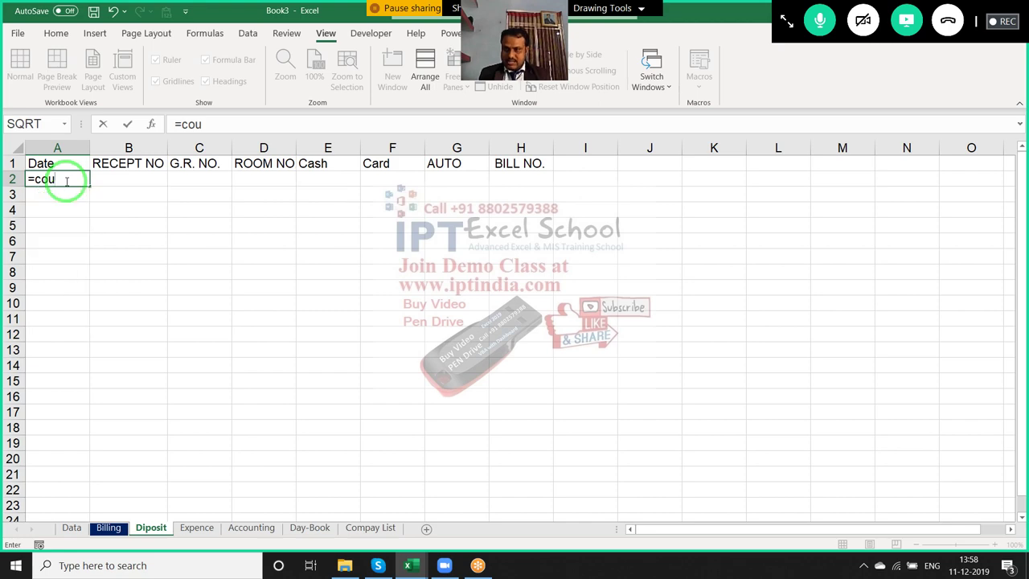
pyautogui.press('Escape')
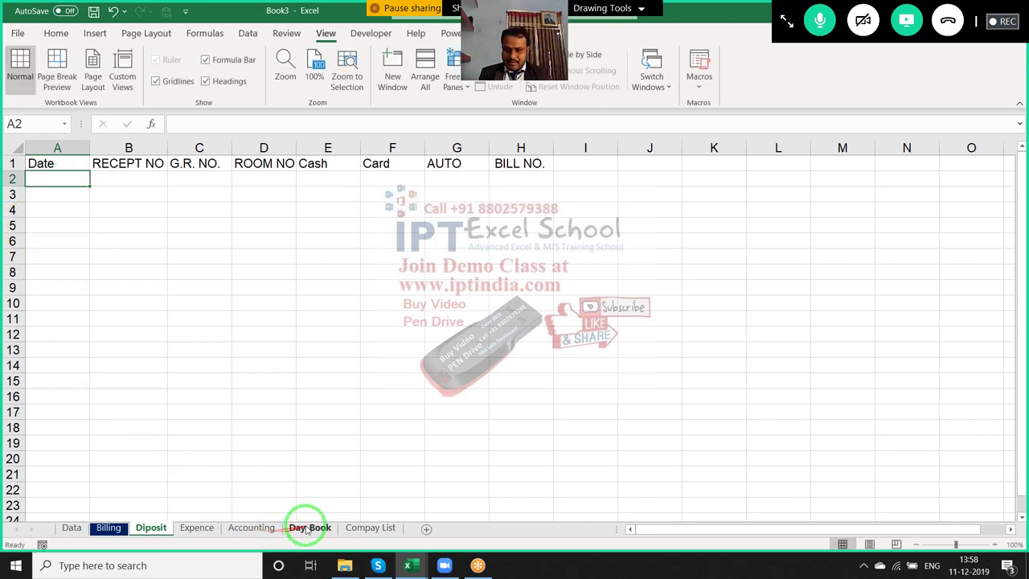
pyautogui.click(306, 529)
pyautogui.click(36, 288)
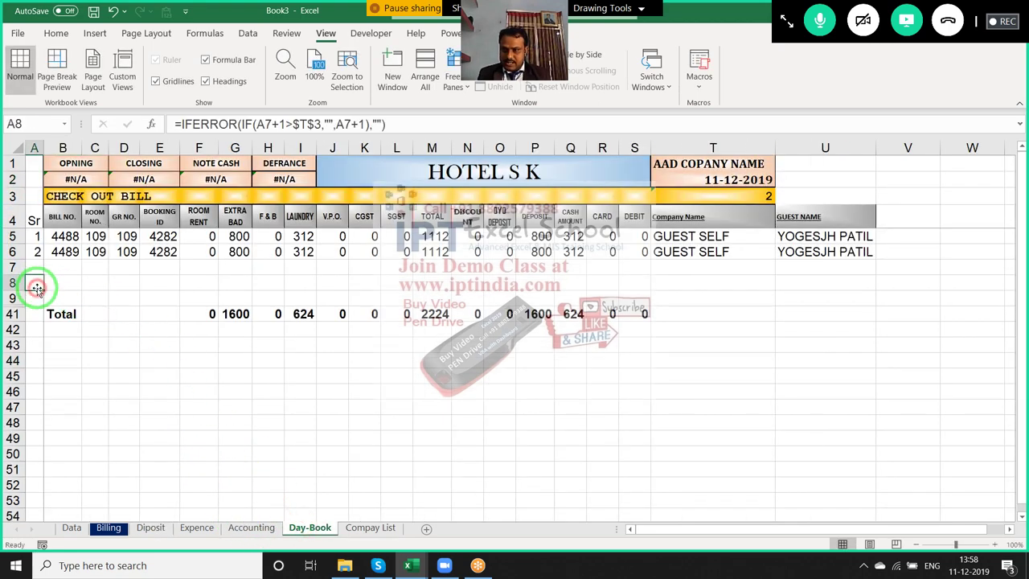
pyautogui.moveTo(18, 315); pyautogui.dragTo(133, 498)
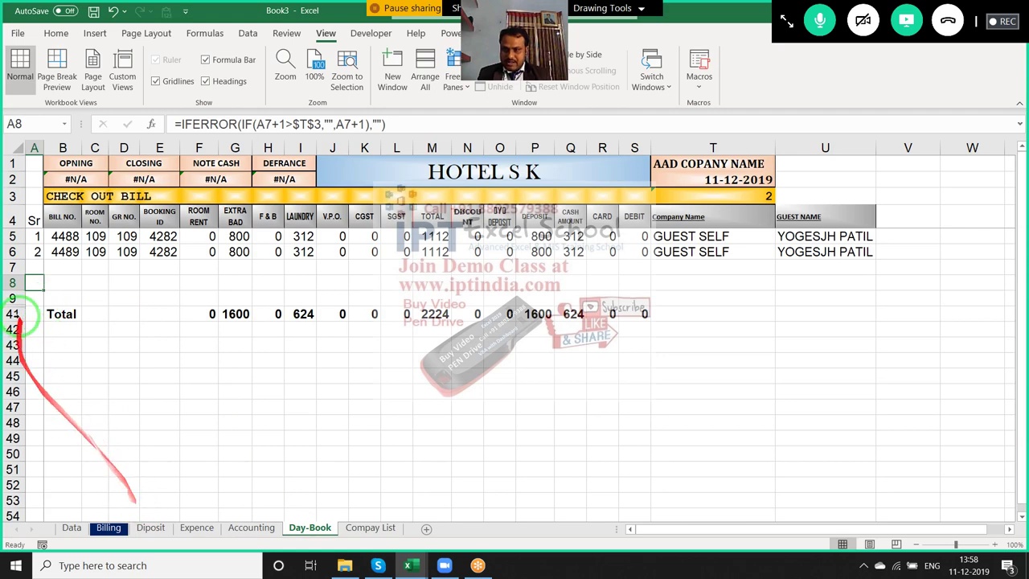
pyautogui.moveTo(13, 297); pyautogui.dragTo(14, 315)
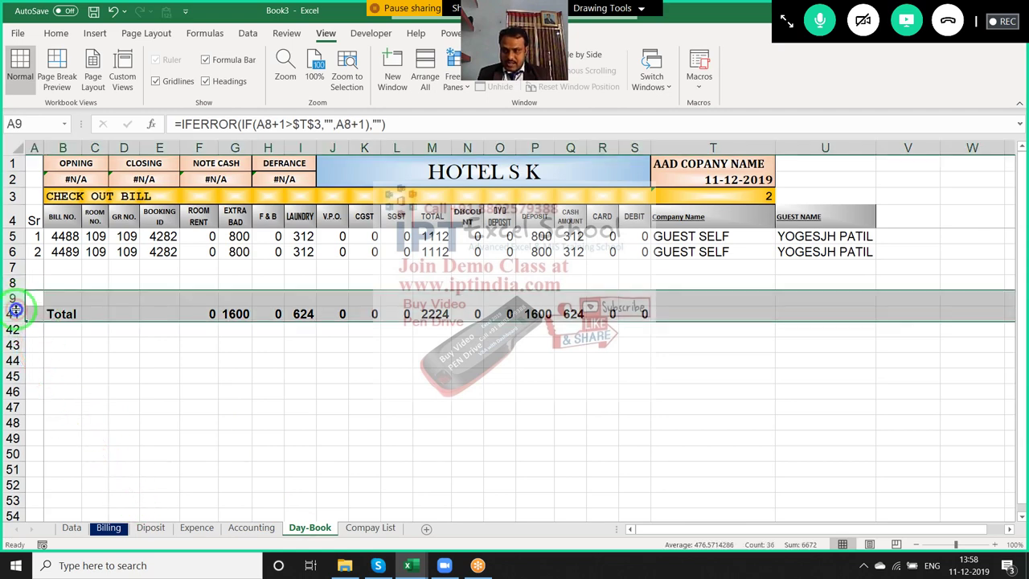
pyautogui.rightClick(17, 306)
pyautogui.click(36, 299)
pyautogui.scroll(-2, 186, 352)
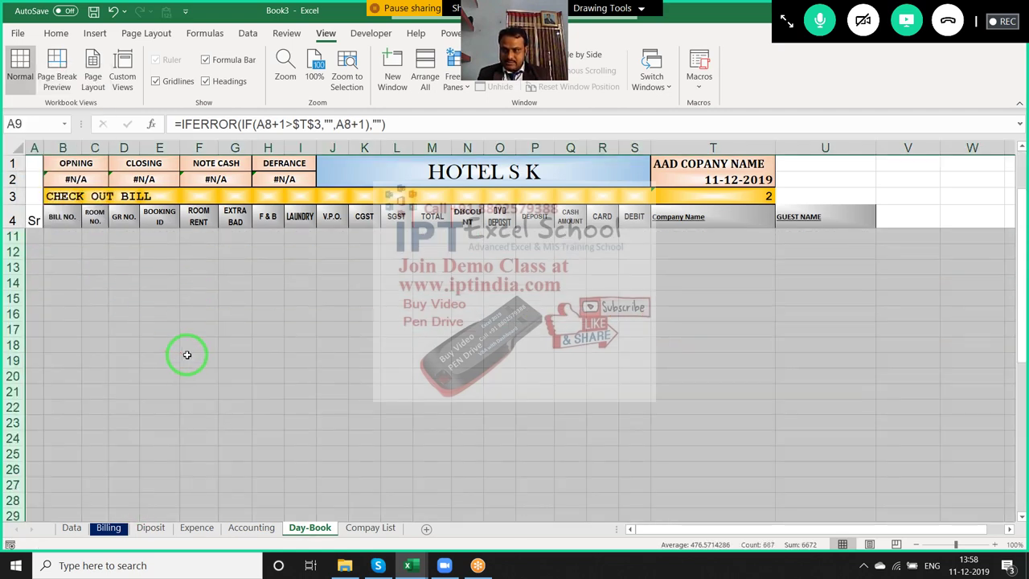
pyautogui.scroll(2, 187, 354)
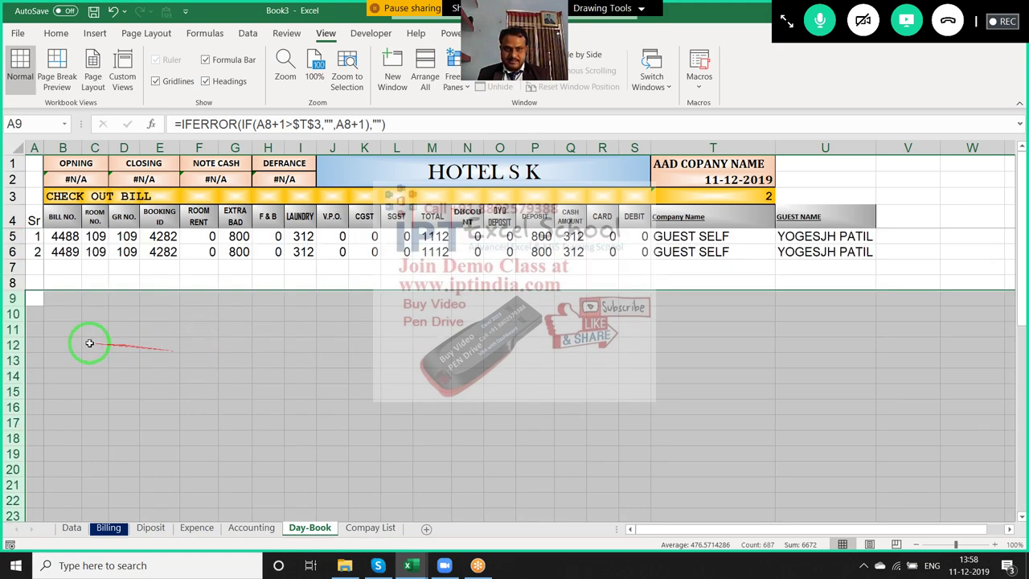
pyautogui.rightClick(6, 344)
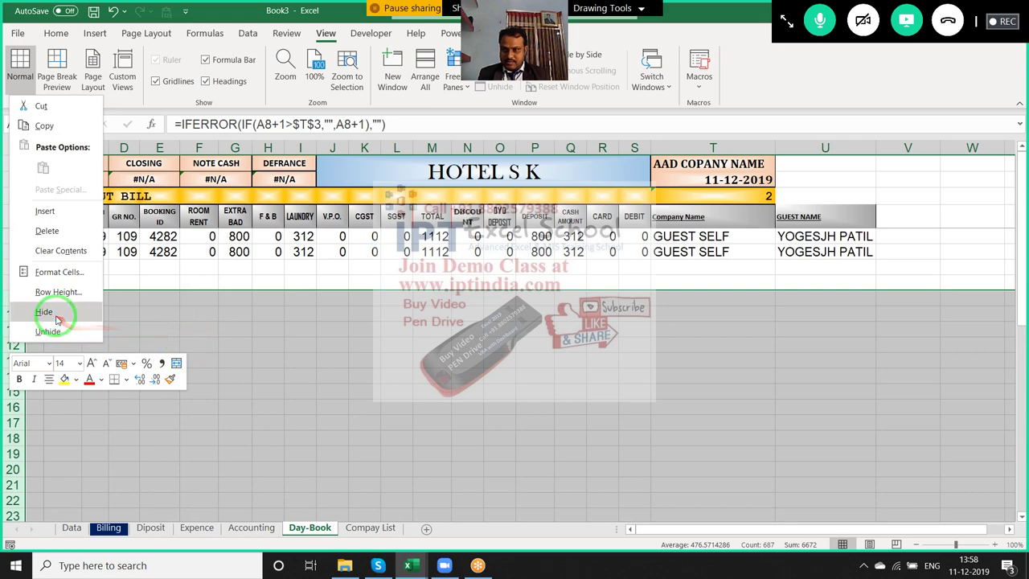
pyautogui.click(44, 311)
pyautogui.click(90, 330)
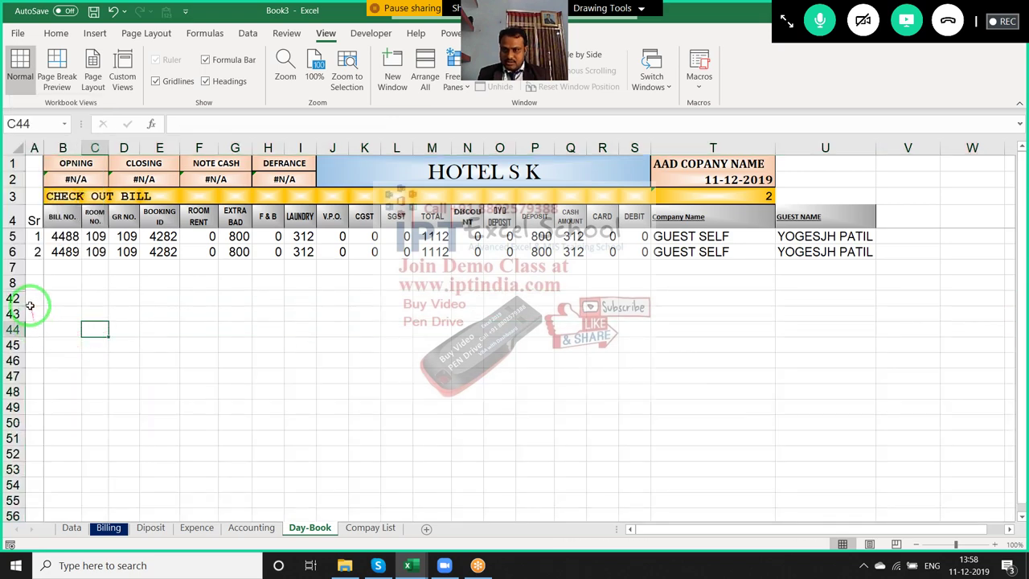
pyautogui.hotkey('ctrl', 'z')
pyautogui.scroll(-6, 83, 320)
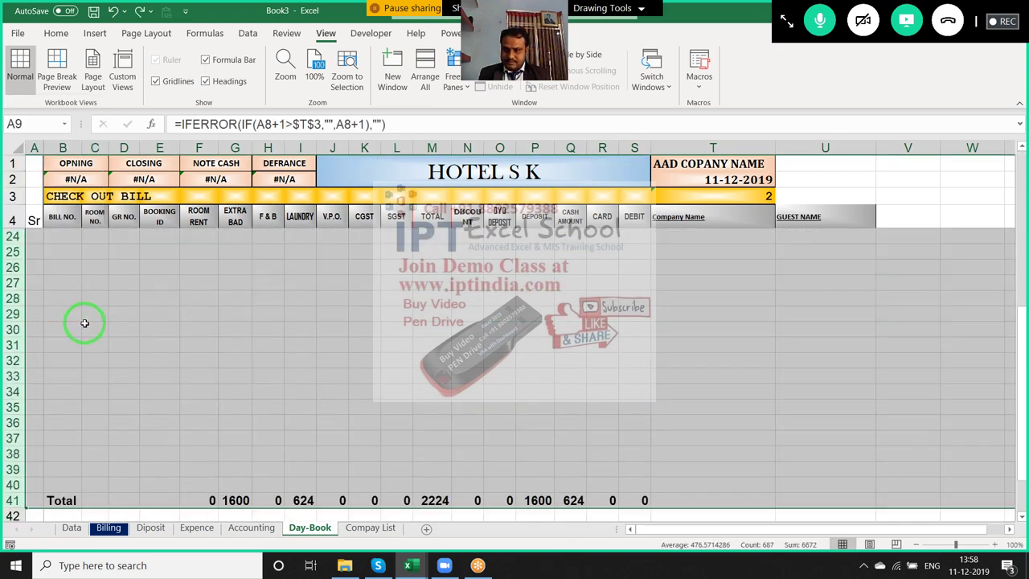
pyautogui.click(80, 408)
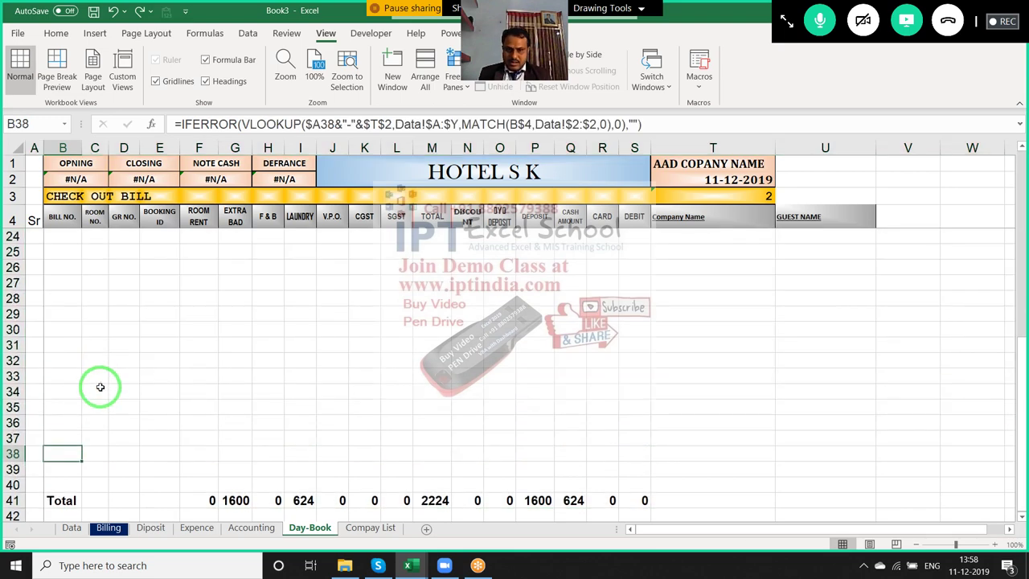
pyautogui.scroll(-1, 52, 450)
pyautogui.click(58, 449)
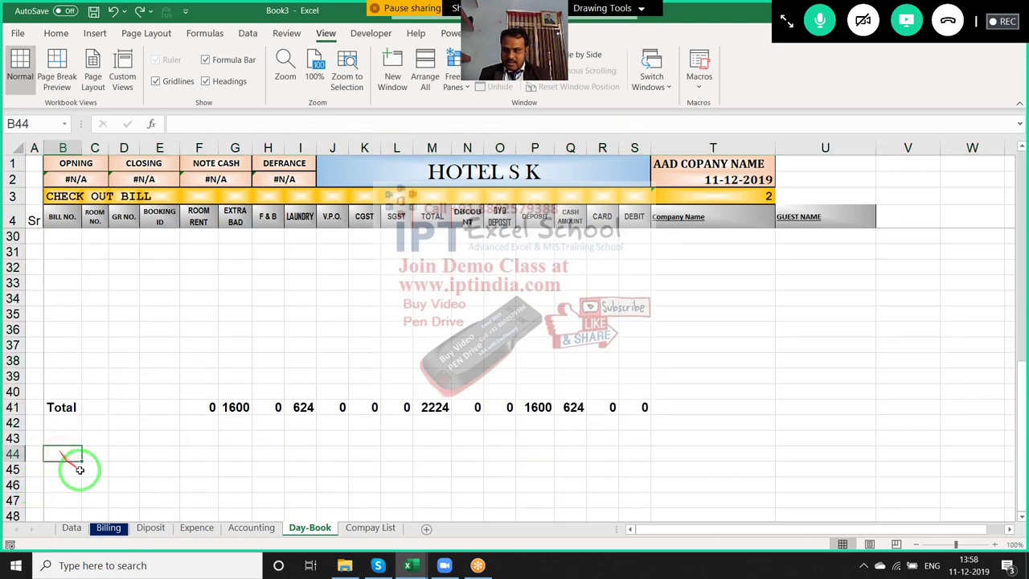
# Copy the Diposit header row and paste it into Day-Book row 44
pyautogui.click(208, 532)
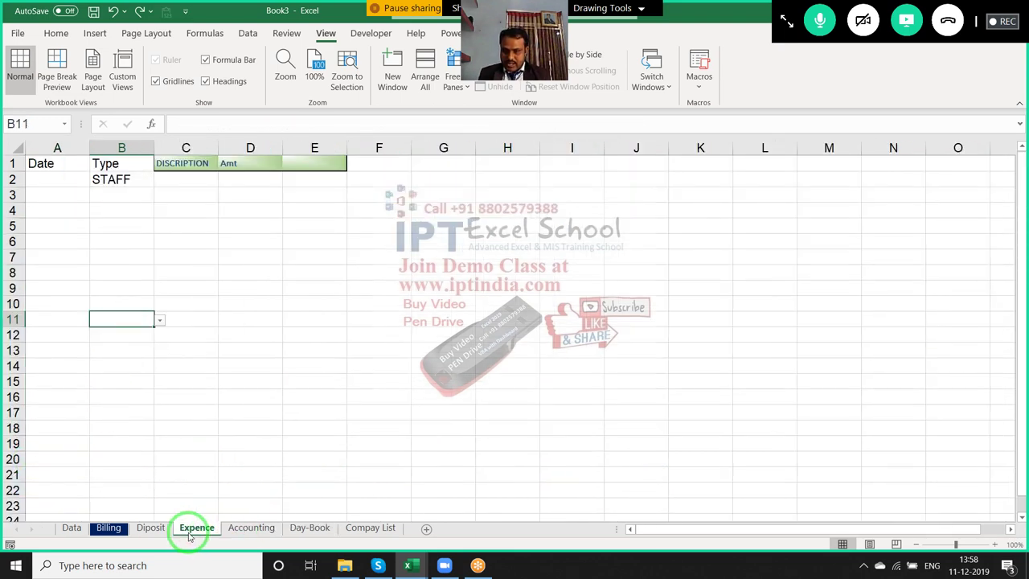
pyautogui.click(147, 532)
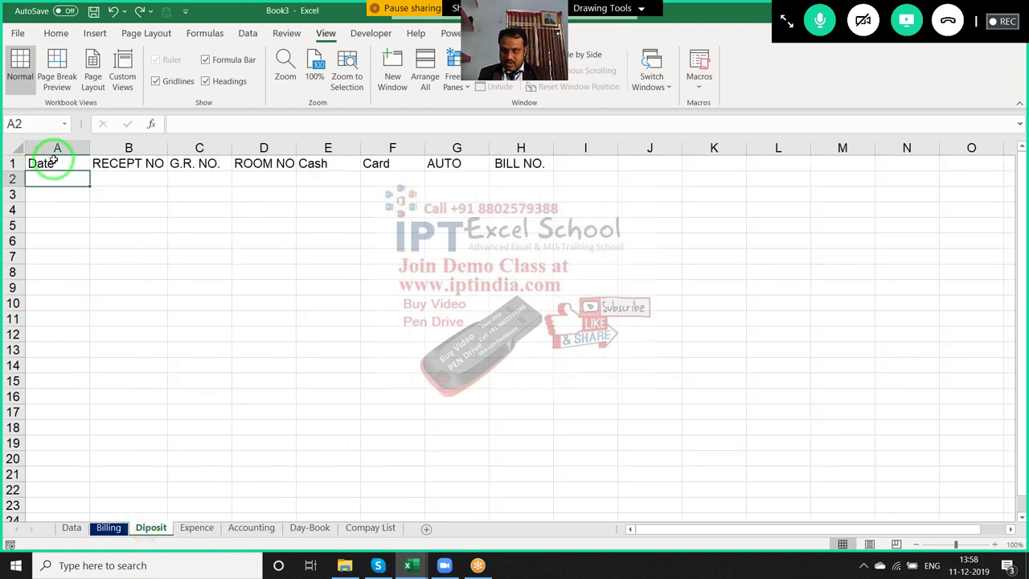
pyautogui.moveTo(48, 164); pyautogui.dragTo(521, 163)
pyautogui.hotkey('ctrl', 'c')
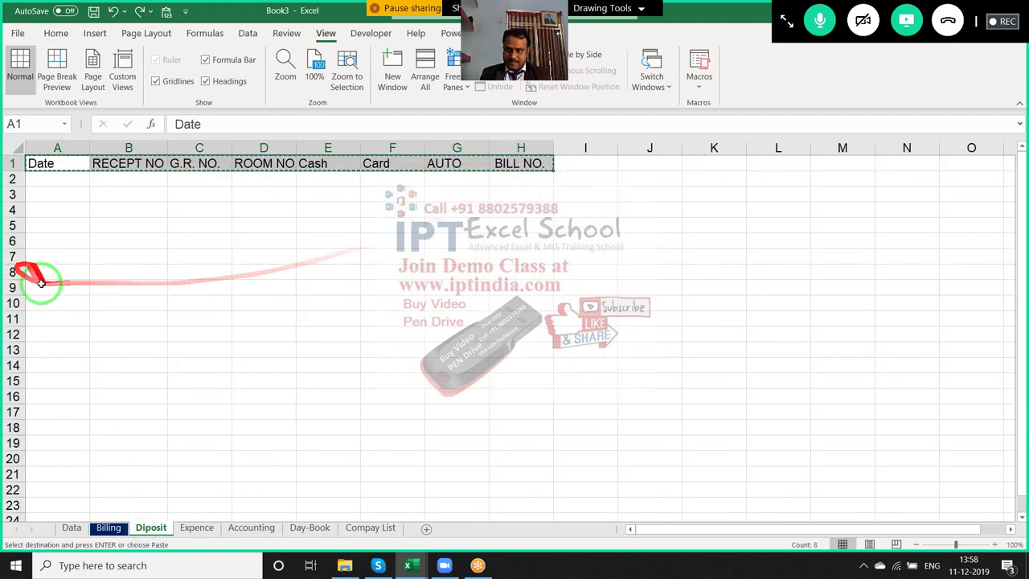
pyautogui.click(260, 535)
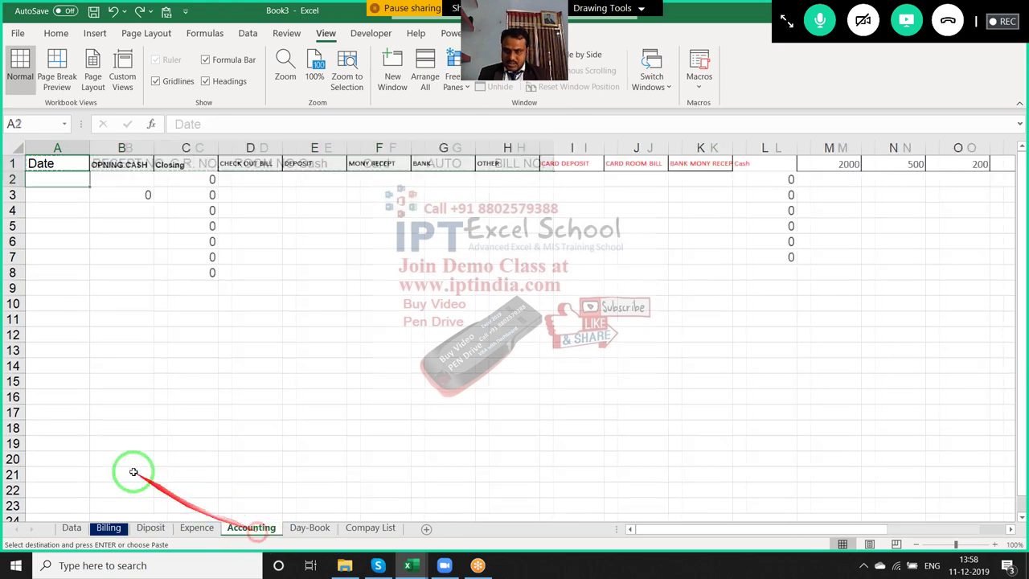
pyautogui.click(305, 531)
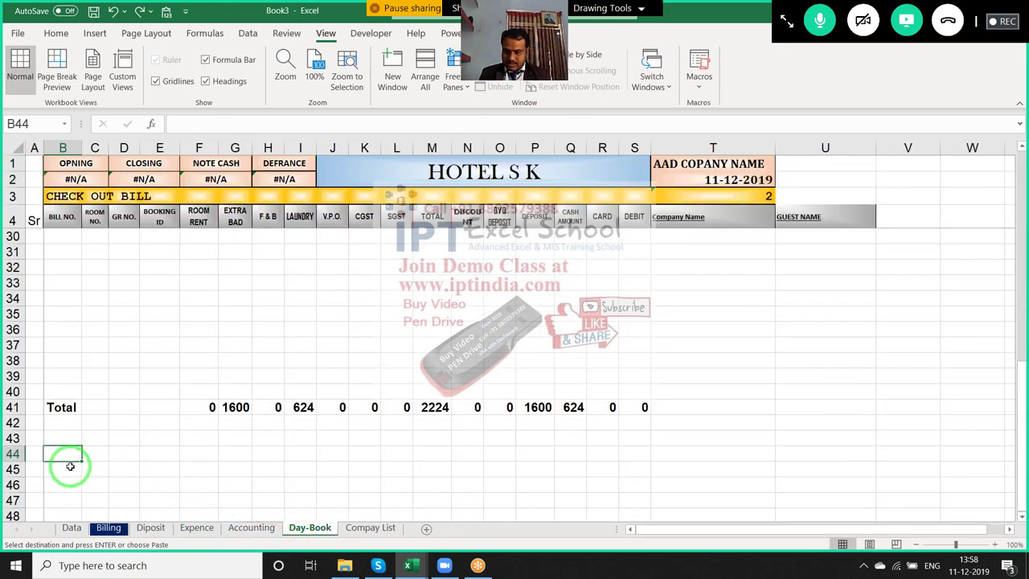
pyautogui.hotkey('ctrl', 'v')
pyautogui.click(310, 453)
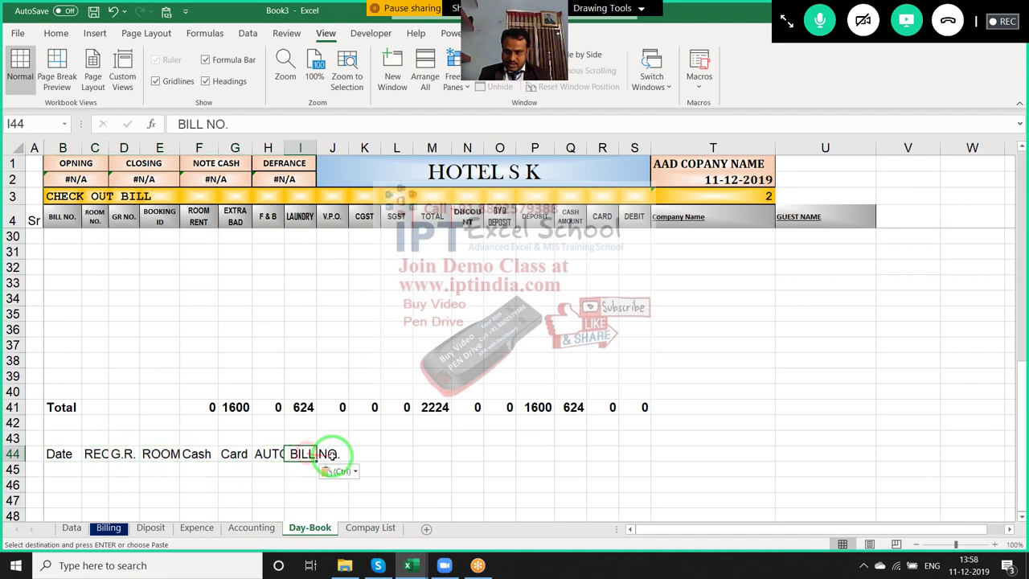
pyautogui.moveTo(315, 221); pyautogui.dragTo(390, 465)
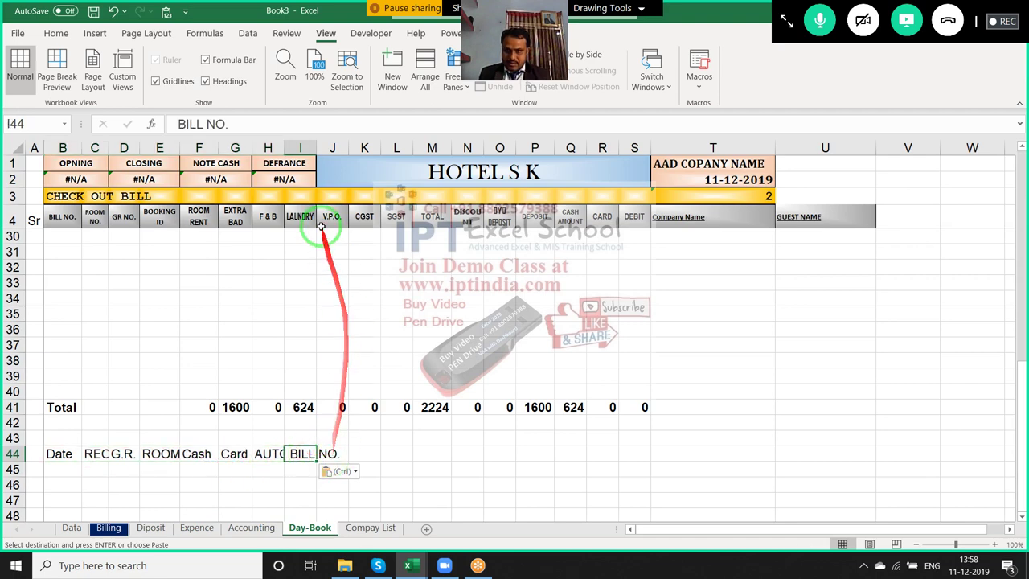
# Copy the Expence headers Date to Amt into Day-Book L44:O44
pyautogui.click(153, 528)
pyautogui.moveTo(177, 457); pyautogui.dragTo(230, 562)
pyautogui.press('Escape')
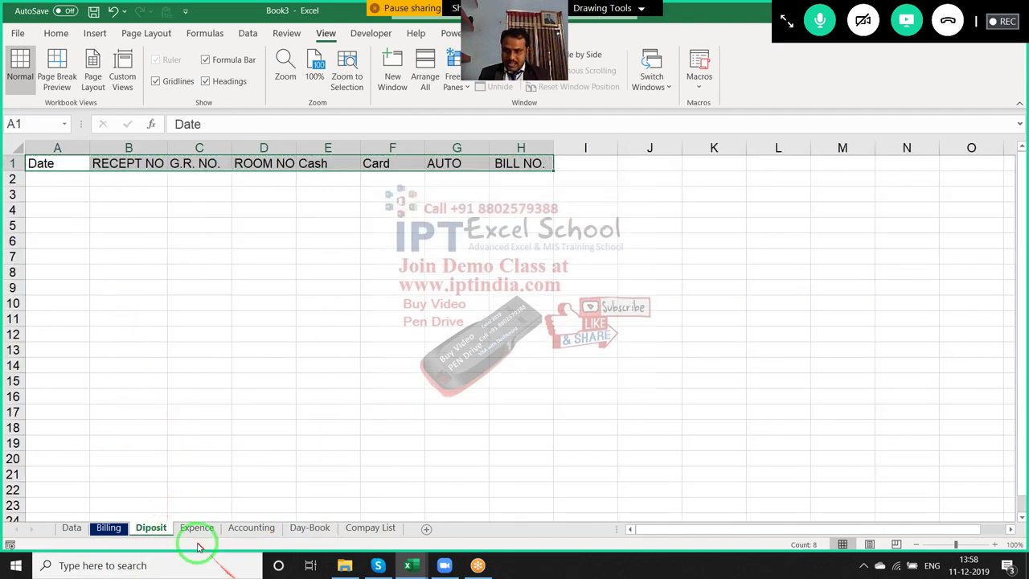
pyautogui.click(196, 528)
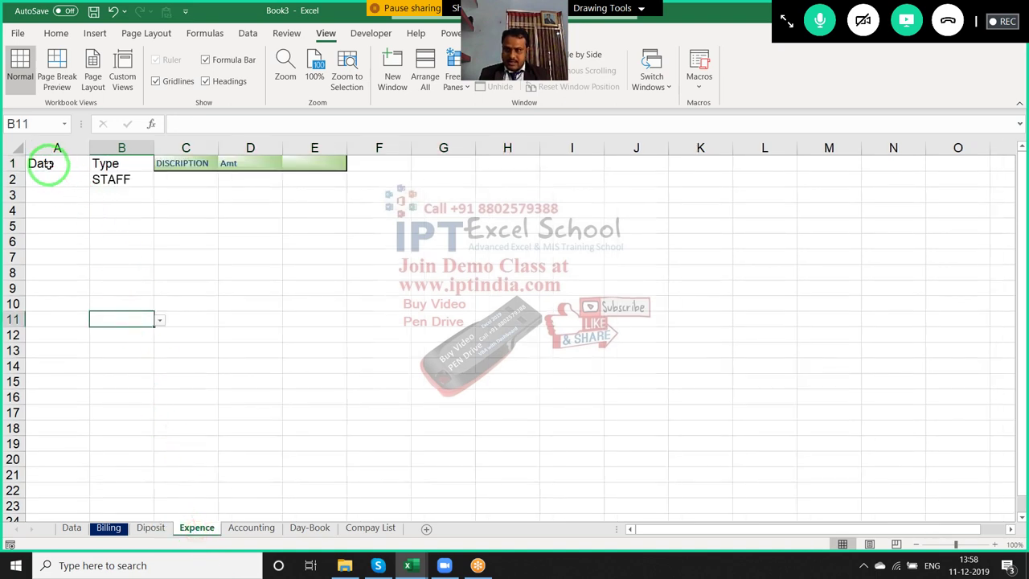
pyautogui.moveTo(48, 164); pyautogui.dragTo(242, 164)
pyautogui.hotkey('ctrl', 'c')
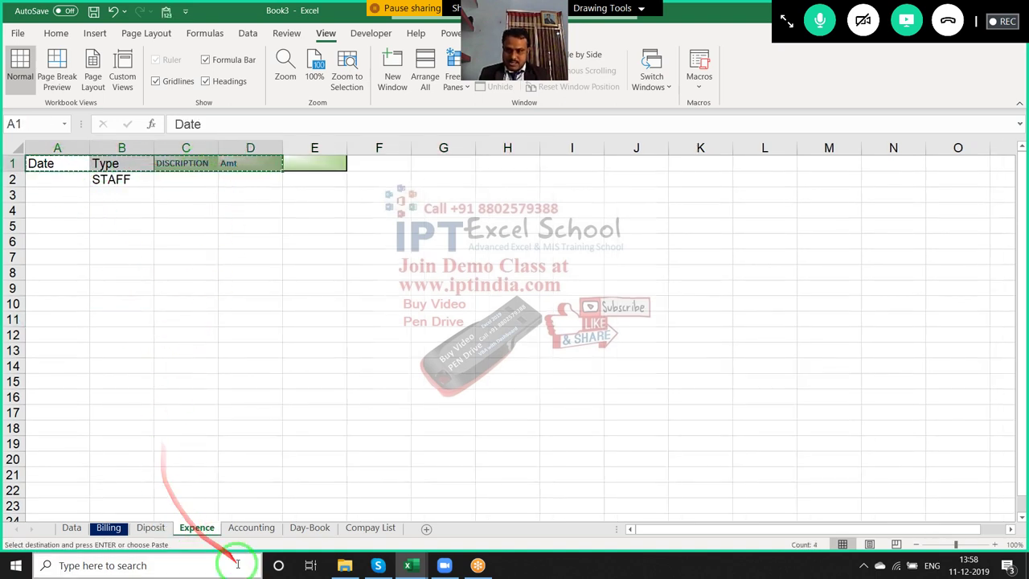
pyautogui.click(247, 530)
pyautogui.click(305, 530)
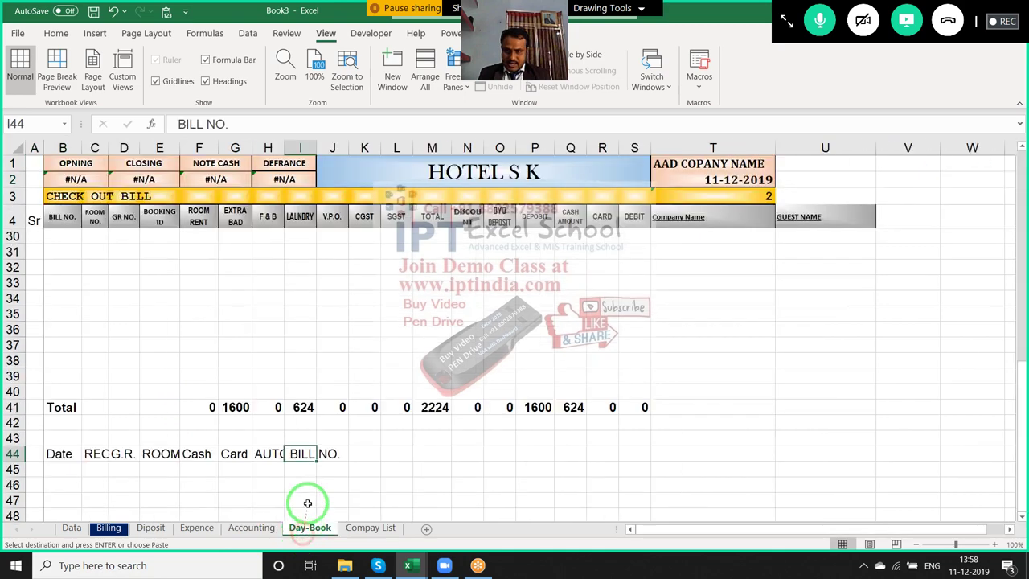
pyautogui.click(406, 454)
pyautogui.hotkey('ctrl', 'v')
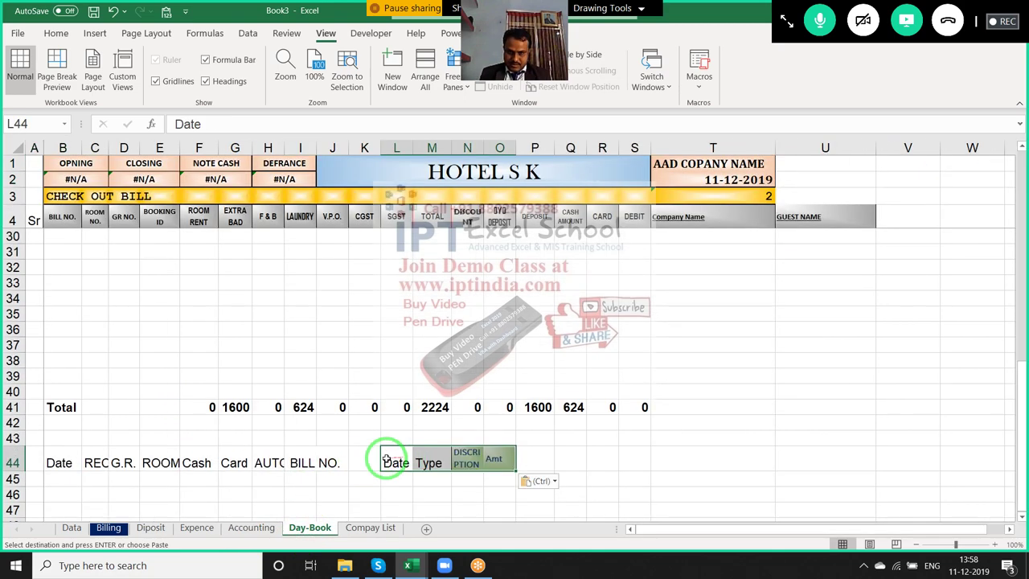
# Paste the Accounting headers A1:L1 transposed down column Q from Q44
pyautogui.click(252, 530)
pyautogui.click(63, 163)
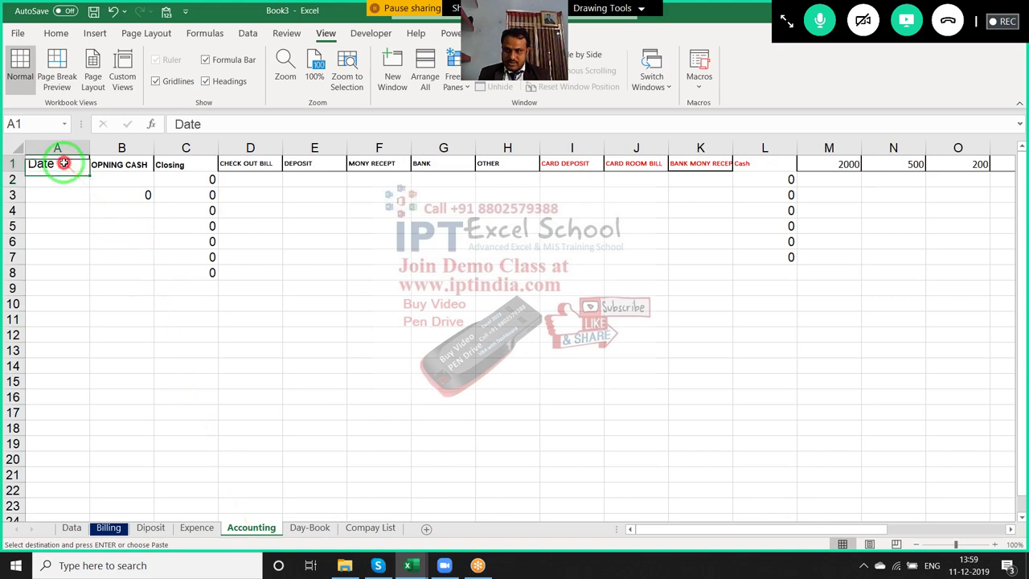
pyautogui.moveTo(63, 163); pyautogui.dragTo(760, 164)
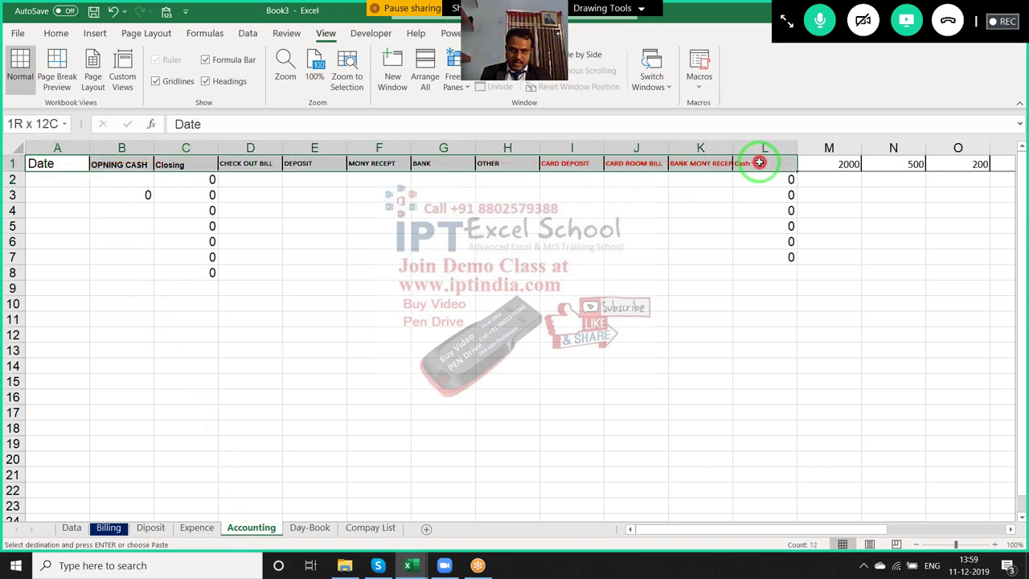
pyautogui.hotkey('ctrl', 'c')
pyautogui.click(310, 528)
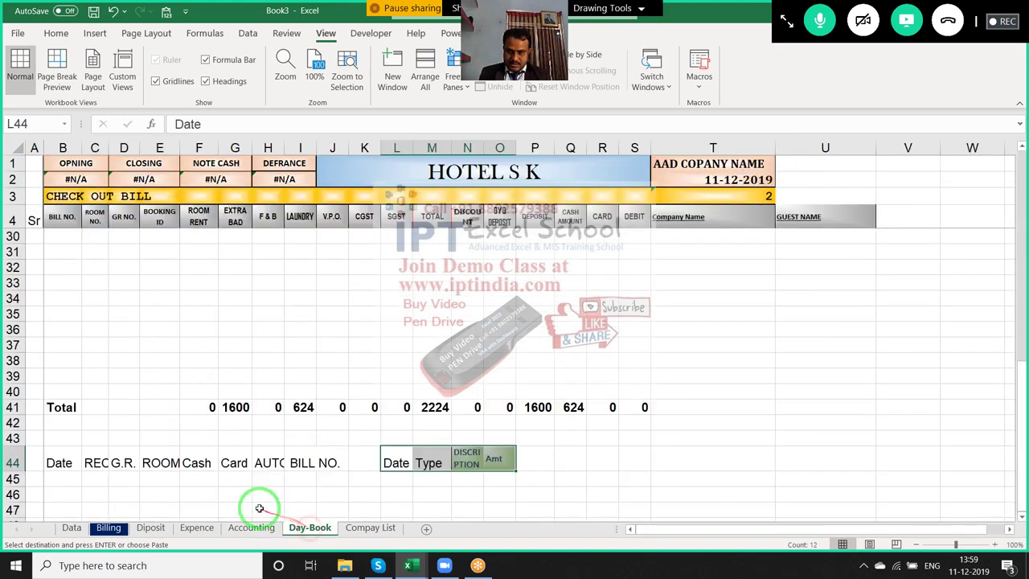
pyautogui.click(570, 456)
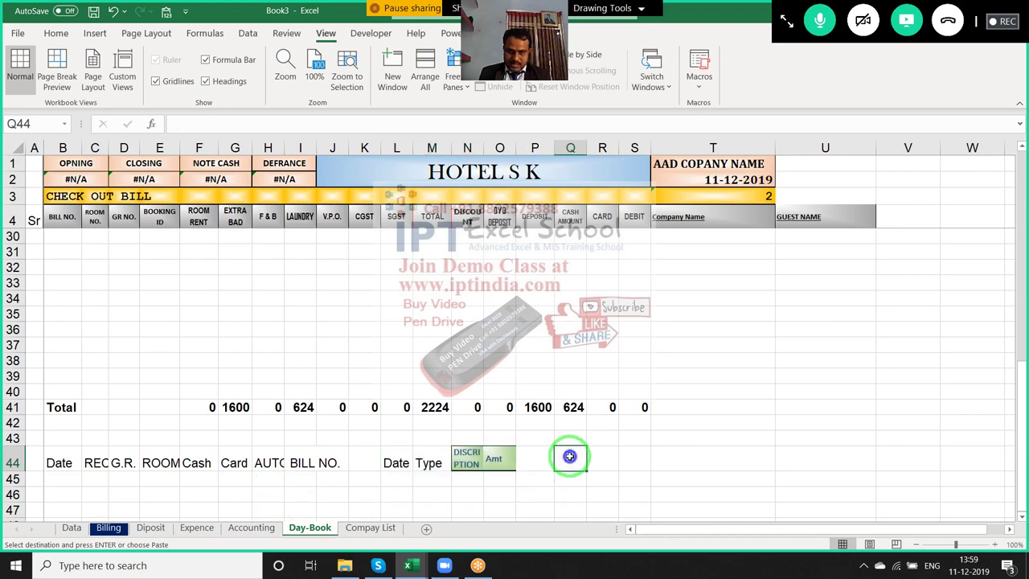
pyautogui.rightClick(570, 456)
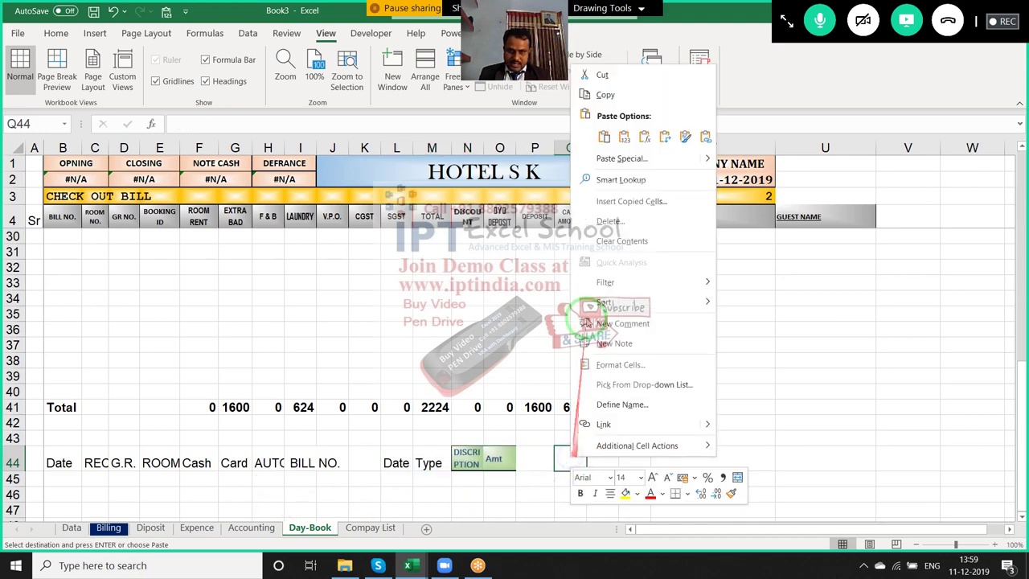
pyautogui.click(623, 159)
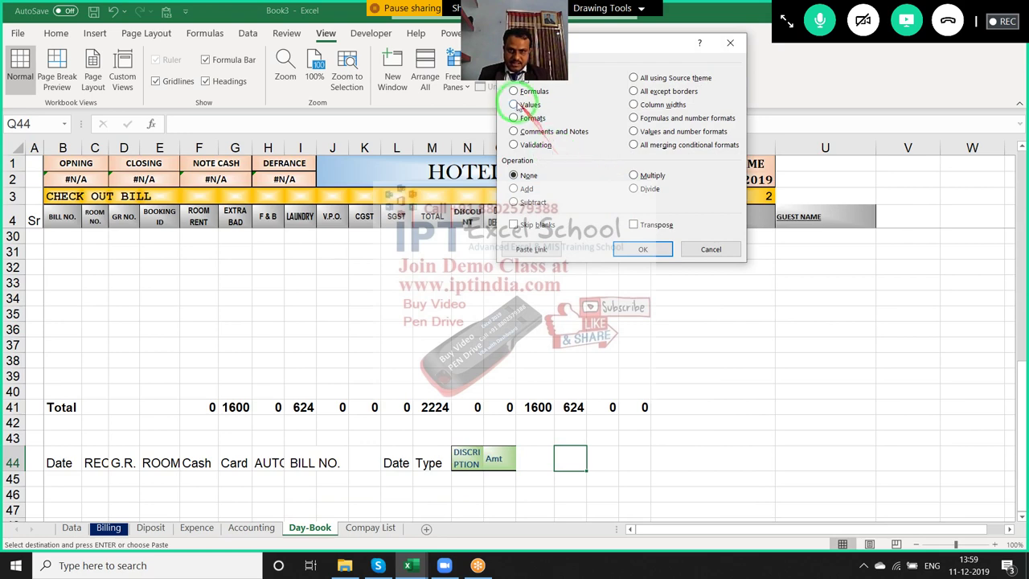
pyautogui.click(639, 251)
pyautogui.scroll(-4, 593, 388)
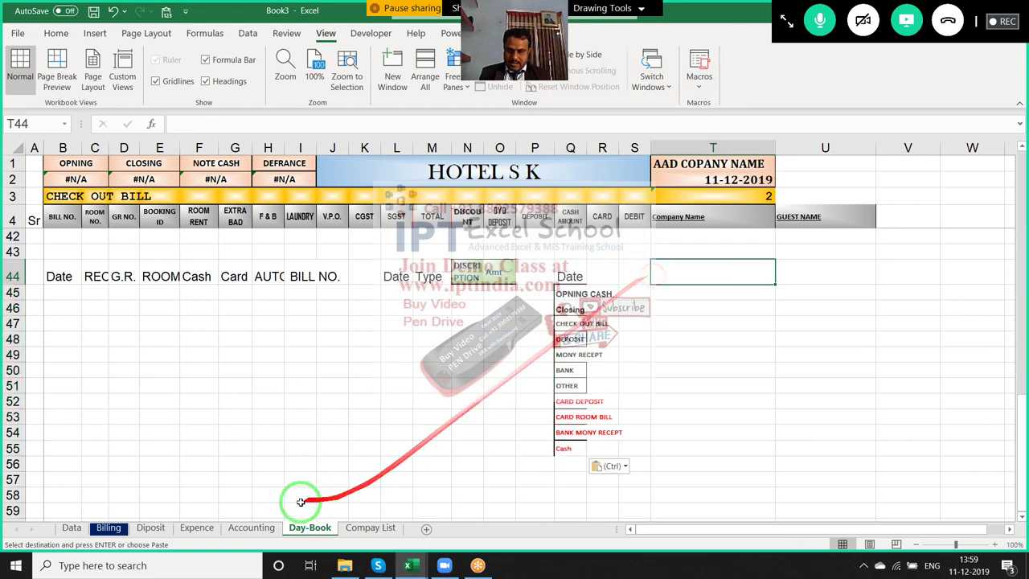
# Copy the Accounting denomination row from 2000 through Total (M1:V1)
pyautogui.click(358, 529)
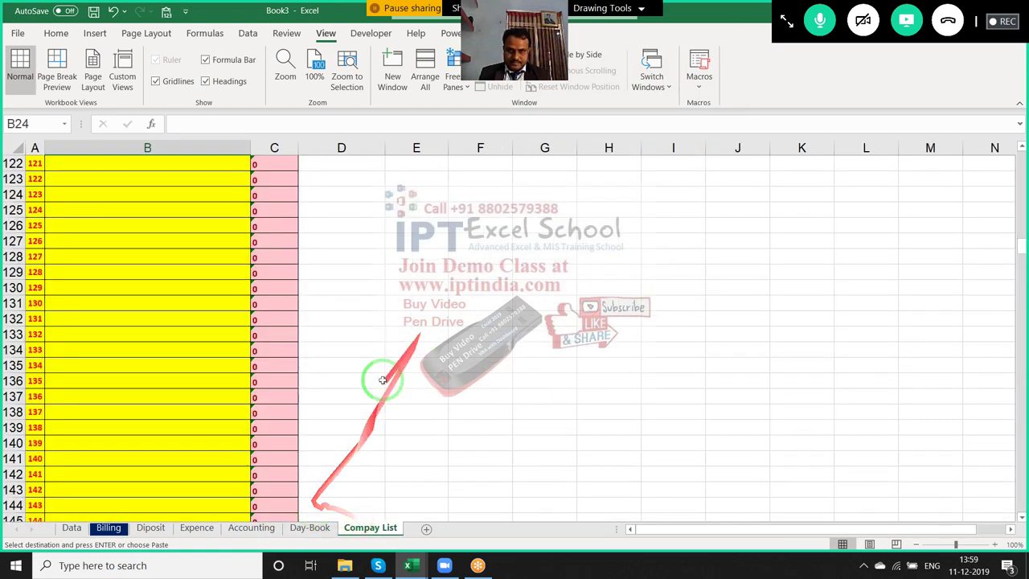
pyautogui.click(309, 528)
pyautogui.click(251, 528)
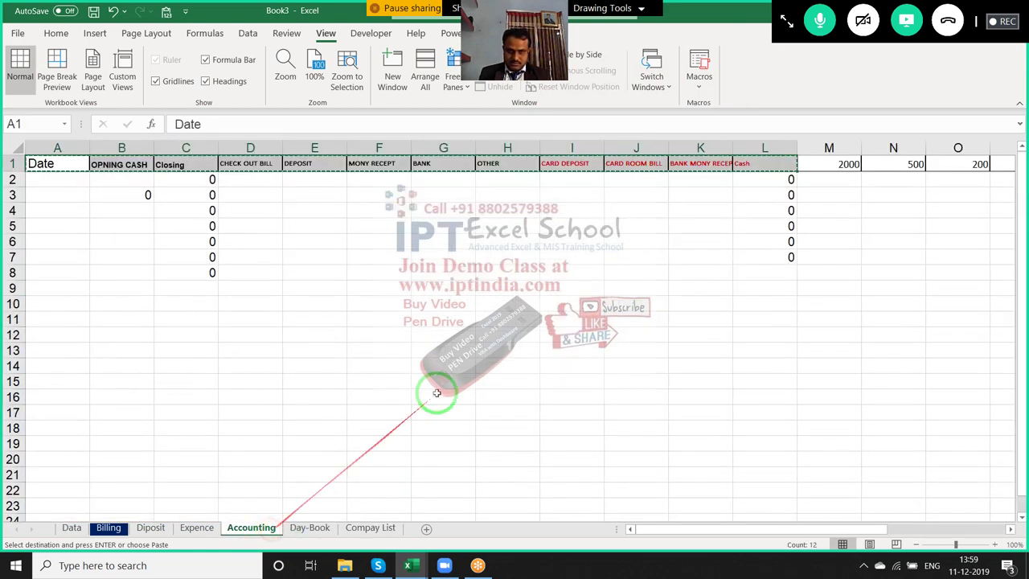
pyautogui.click(850, 164)
pyautogui.hotkey('shift', 'Right')
pyautogui.hotkey('shift', 'Right')
pyautogui.hotkey('shift', 'Right')
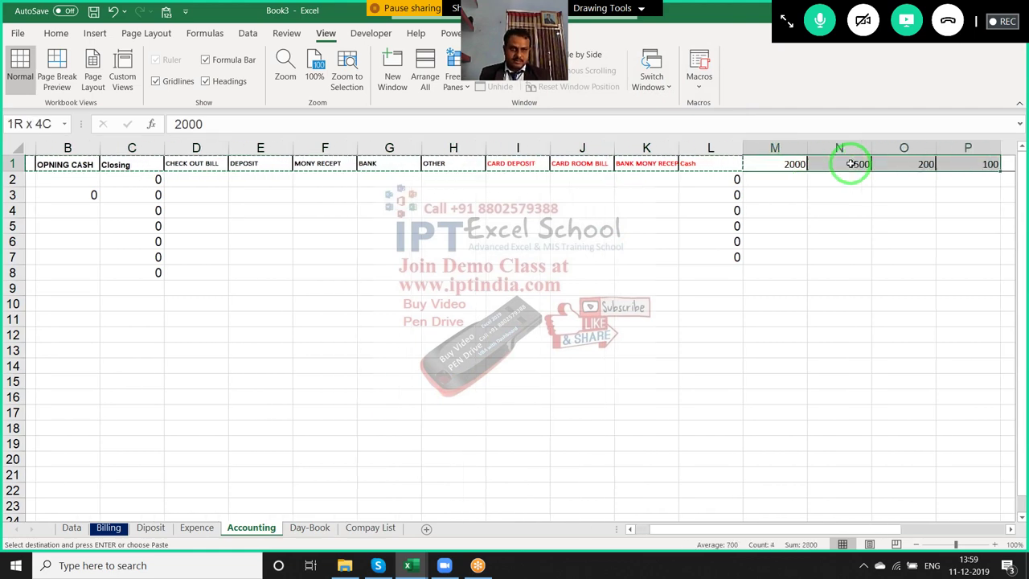
pyautogui.hotkey('shift', 'Right')
pyautogui.hotkey('shift', 'Right')
pyautogui.hotkey('shift', 'Right')
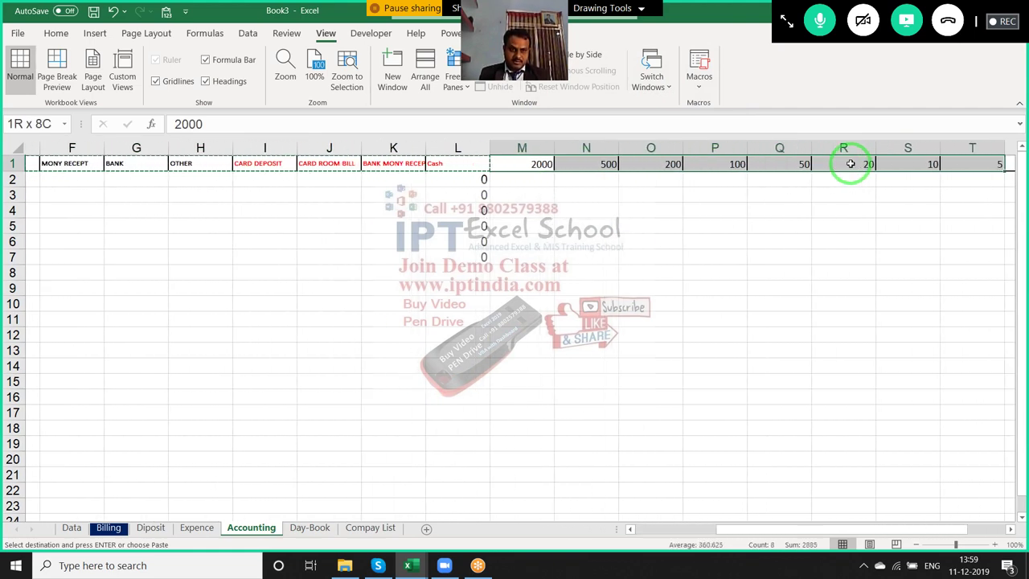
pyautogui.hotkey('shift', 'Right')
pyautogui.hotkey('shift', 'Right')
pyautogui.hotkey('shift', 'Right')
pyautogui.hotkey('shift', 'Right')
pyautogui.hotkey('shift', 'Left')
pyautogui.hotkey('shift', 'Left')
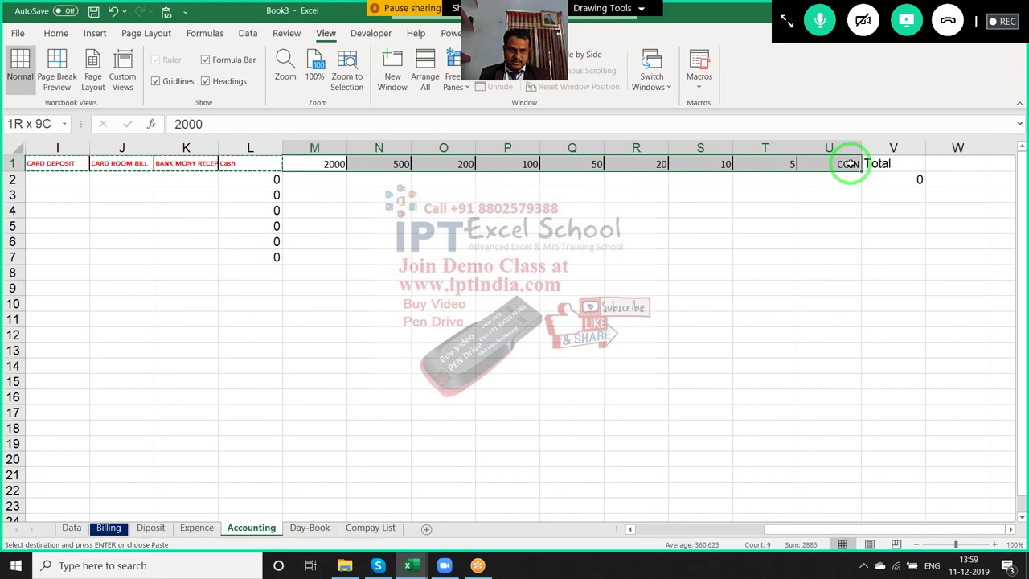
pyautogui.hotkey('shift', 'Right')
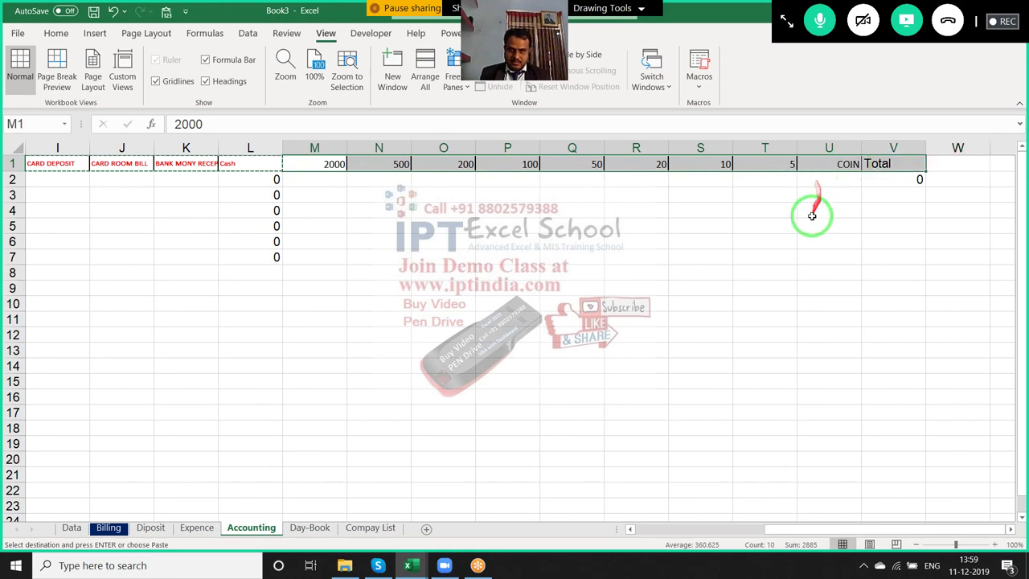
pyautogui.hotkey('ctrl', 'c')
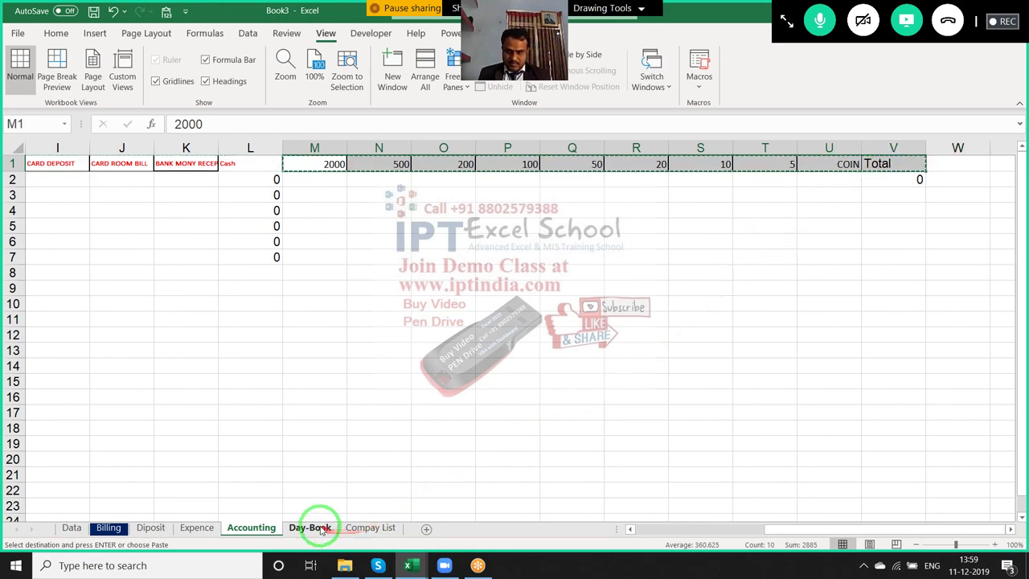
# Paste the denominations transposed down column T starting at T44
pyautogui.click(313, 527)
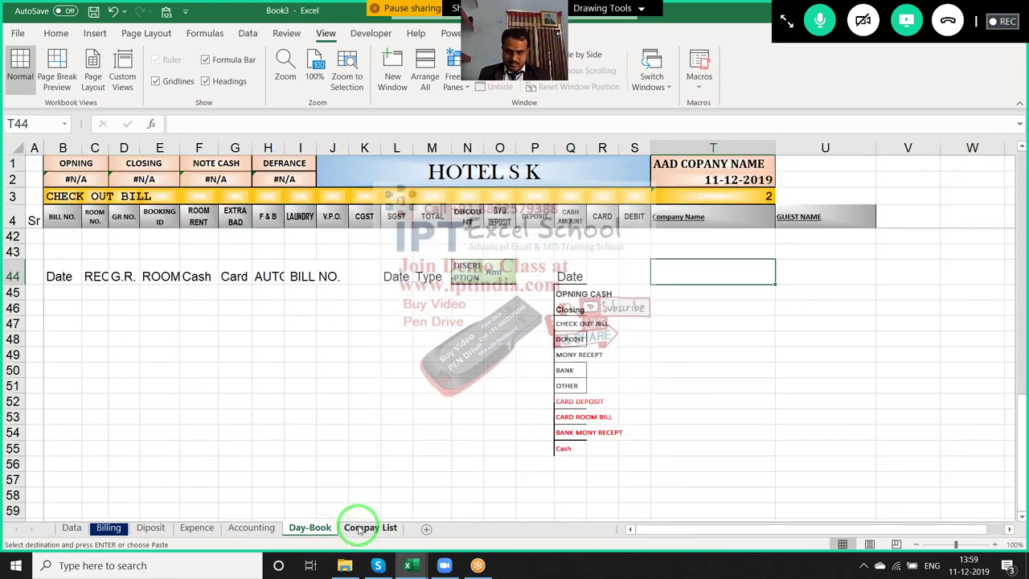
pyautogui.rightClick(699, 270)
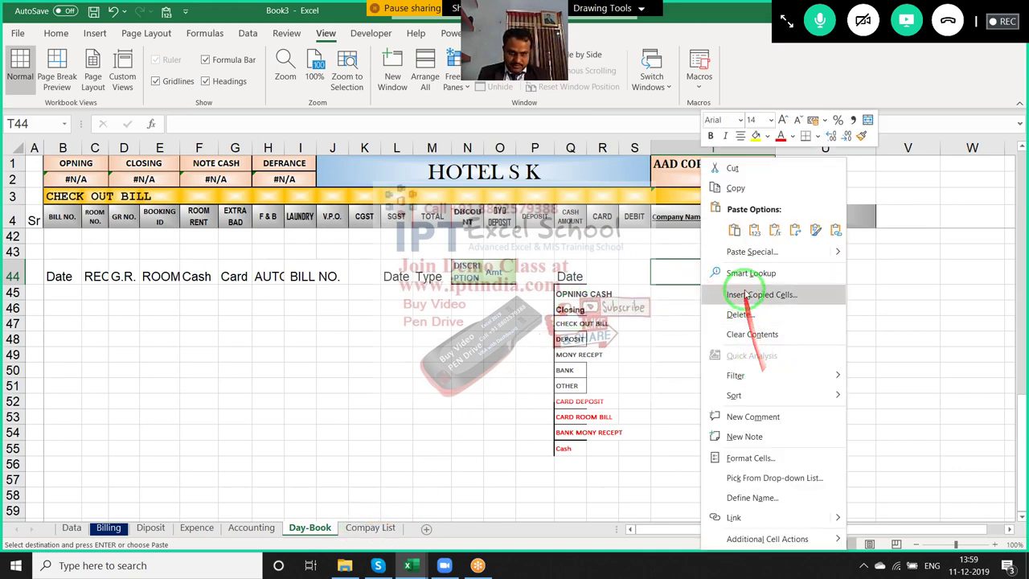
pyautogui.click(747, 252)
pyautogui.click(772, 315)
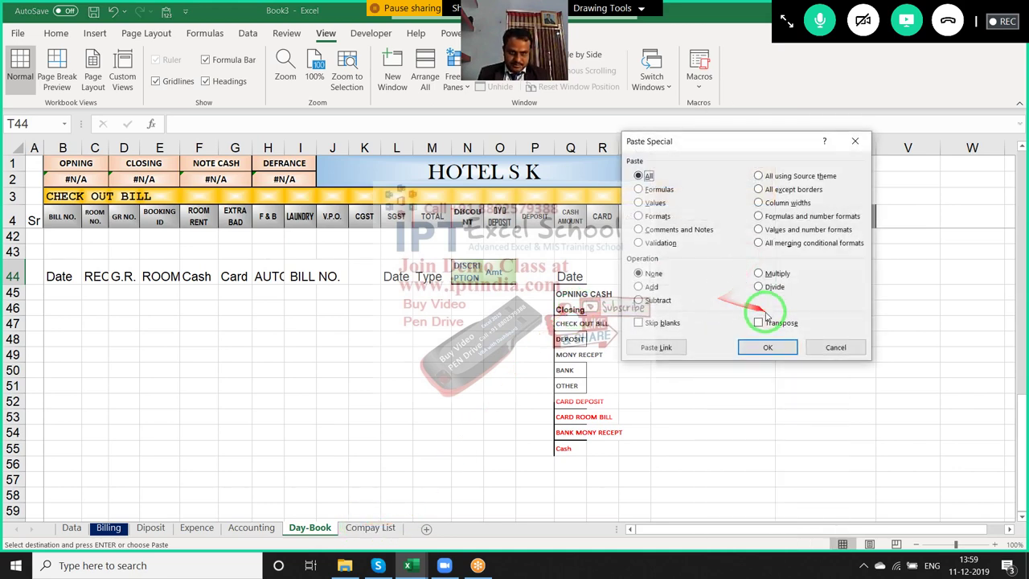
pyautogui.click(750, 347)
pyautogui.click(694, 338)
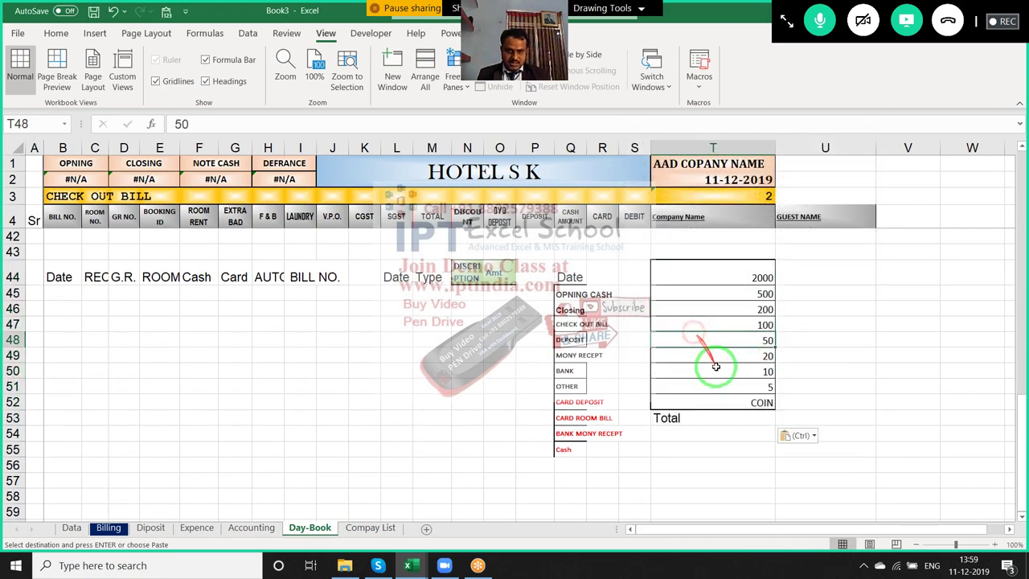
pyautogui.click(716, 416)
pyautogui.click(795, 412)
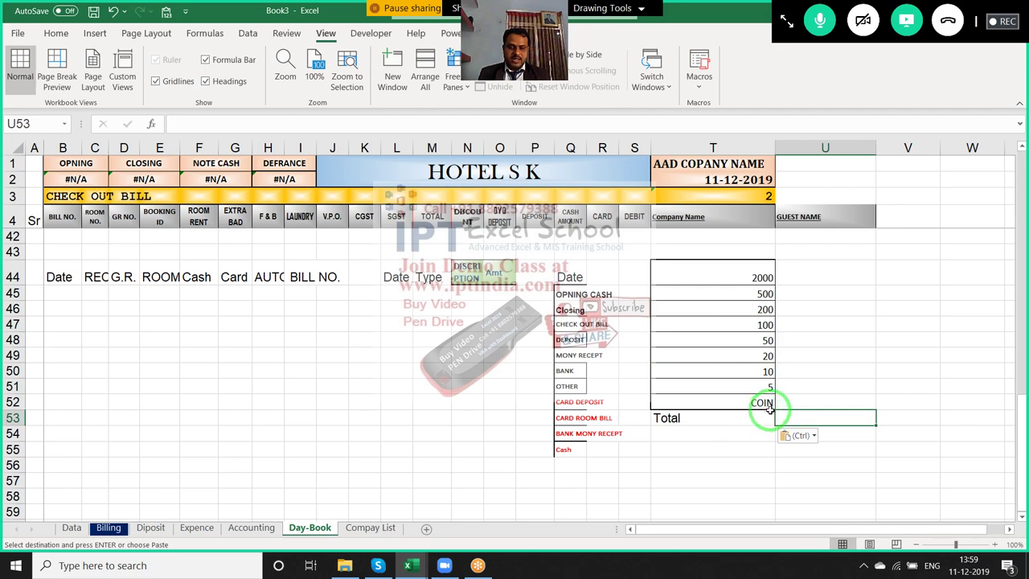
# Widen columns Q and N to fit the pasted labels
pyautogui.click(580, 266)
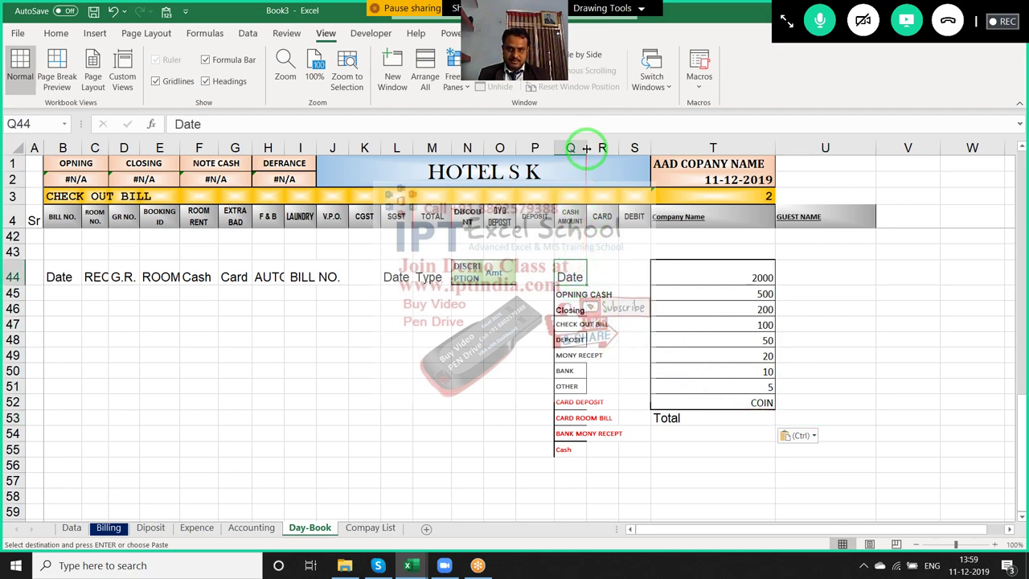
pyautogui.moveTo(587, 148)
pyautogui.mouseDown()
pyautogui.moveTo(632, 148)
pyautogui.moveTo(608, 320)
pyautogui.mouseUp()
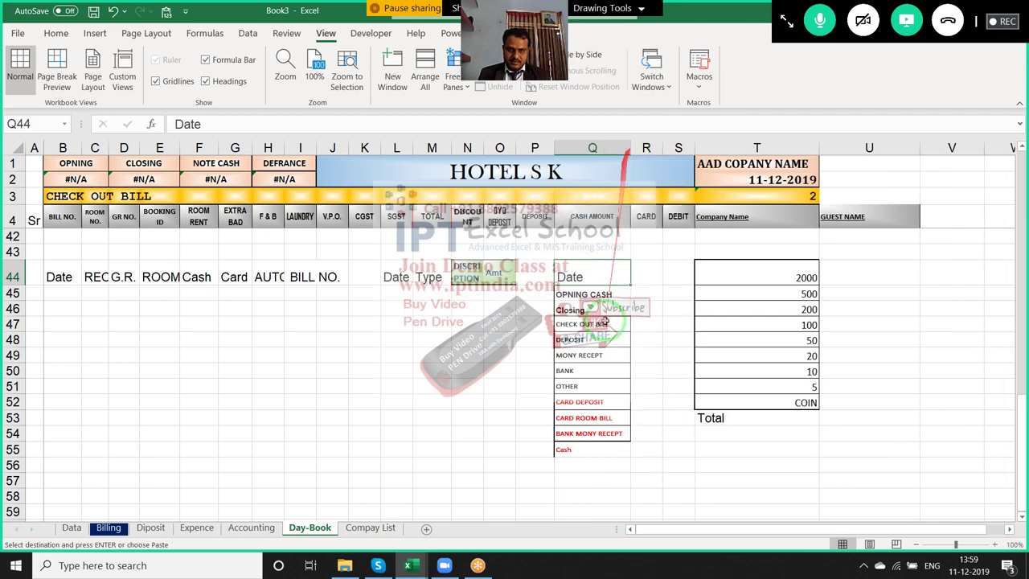
pyautogui.click(587, 434)
pyautogui.click(591, 324)
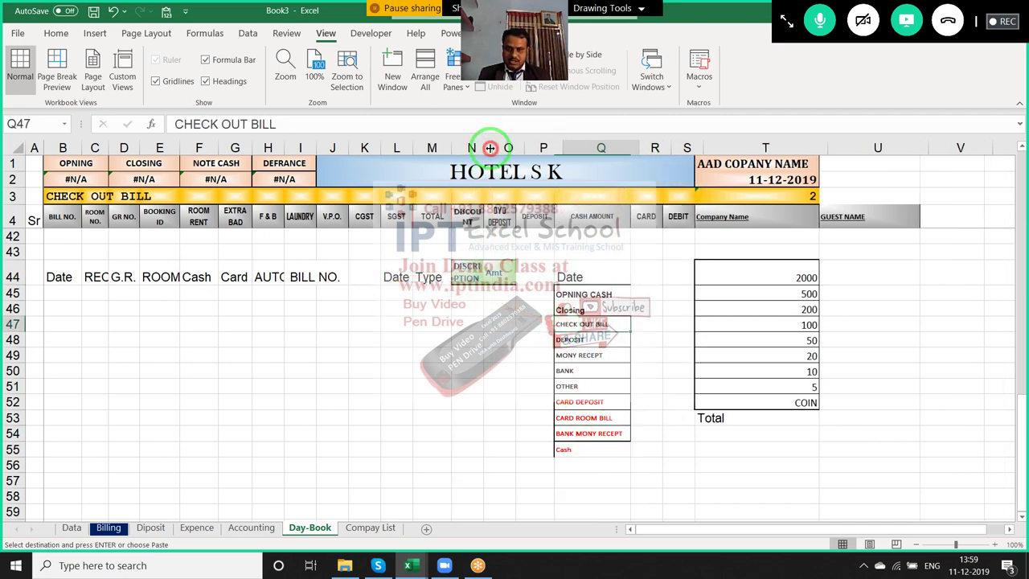
pyautogui.moveTo(480, 148); pyautogui.dragTo(489, 147)
pyautogui.click(416, 355)
# Save the workbook in Documents as Hotel, an Excel Macro-Enabled Workbook
pyautogui.hotkey('ctrl', 's')
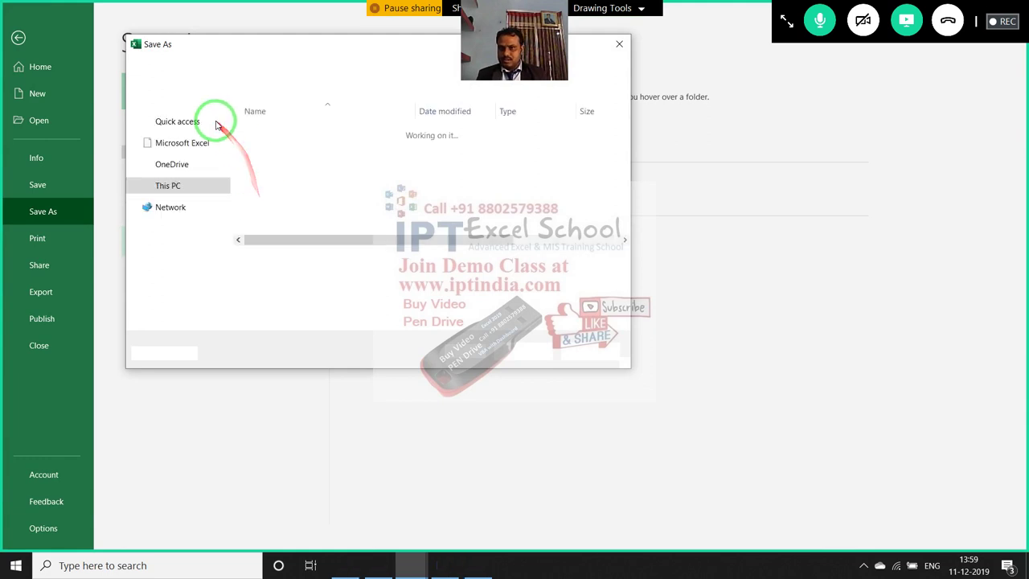
pyautogui.moveTo(195, 128); pyautogui.dragTo(255, 254)
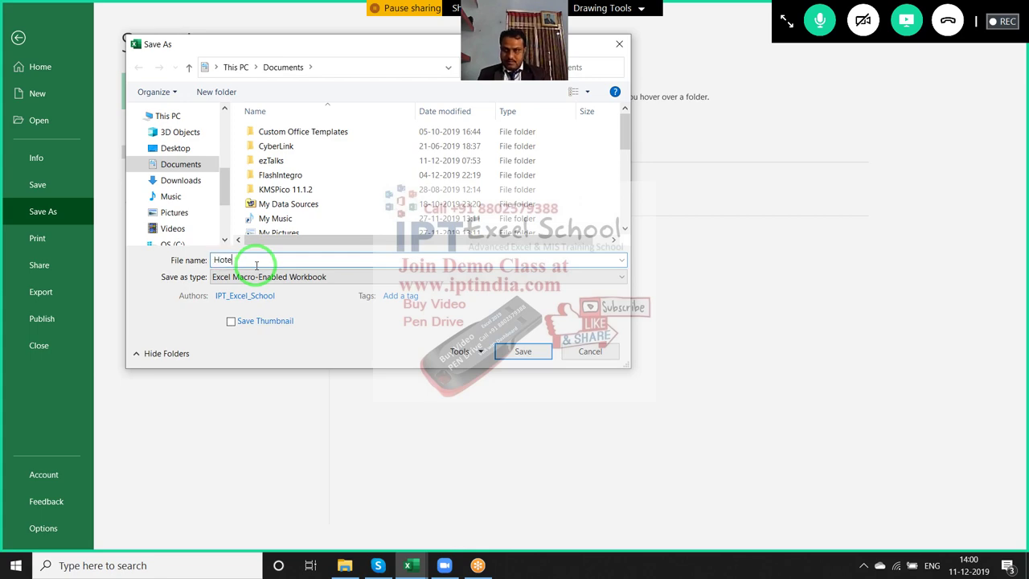
pyautogui.moveTo(417, 406); pyautogui.dragTo(512, 370)
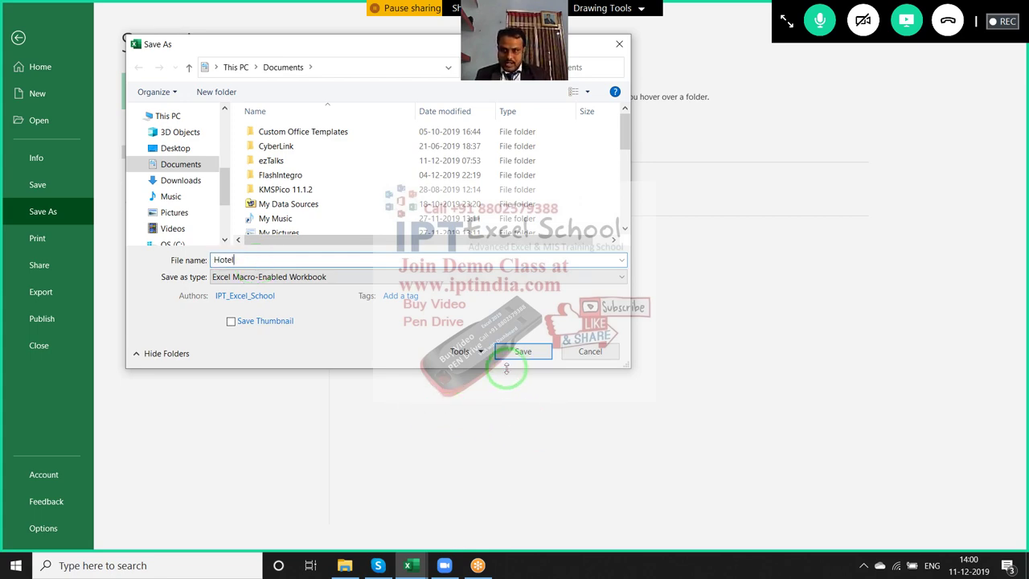
pyautogui.click(507, 355)
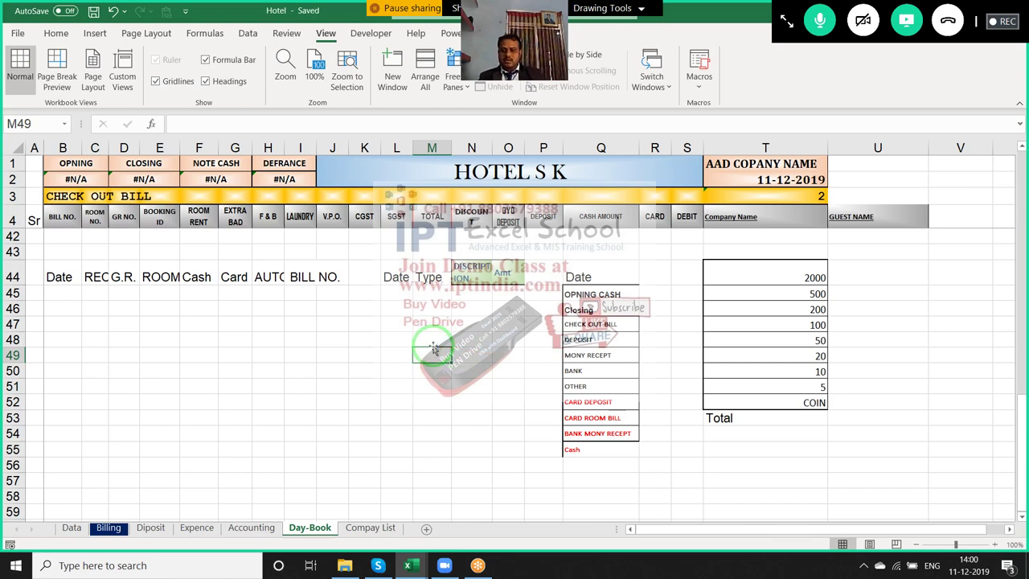
# Move from the Billing sheet to the Data sheet and select the date cell C4
pyautogui.moveTo(85, 526); pyautogui.dragTo(307, 203)
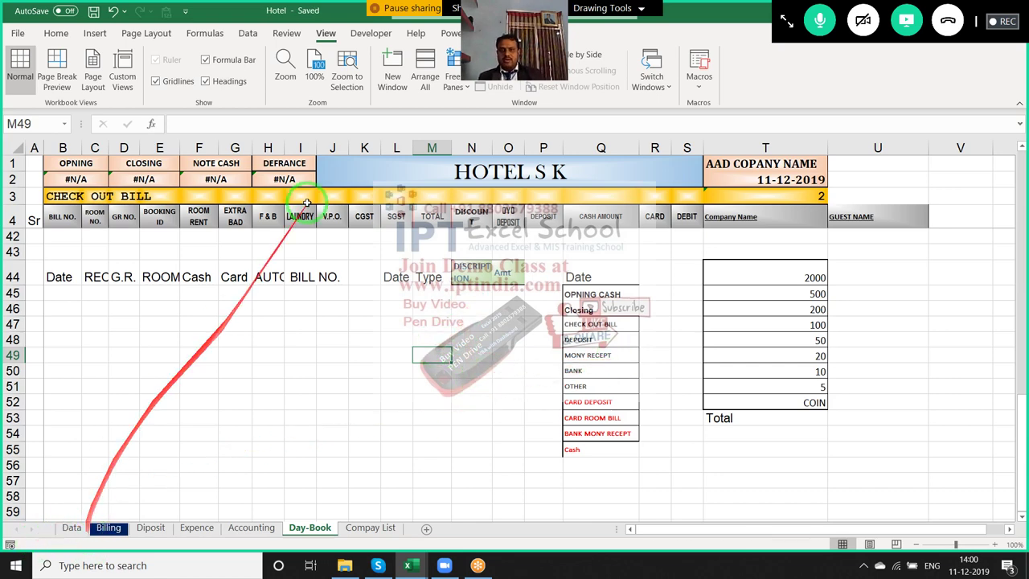
pyautogui.moveTo(109, 514)
pyautogui.mouseDown()
pyautogui.moveTo(78, 526)
pyautogui.moveTo(619, 295)
pyautogui.moveTo(86, 554)
pyautogui.mouseUp()
pyautogui.click(101, 530)
pyautogui.click(71, 527)
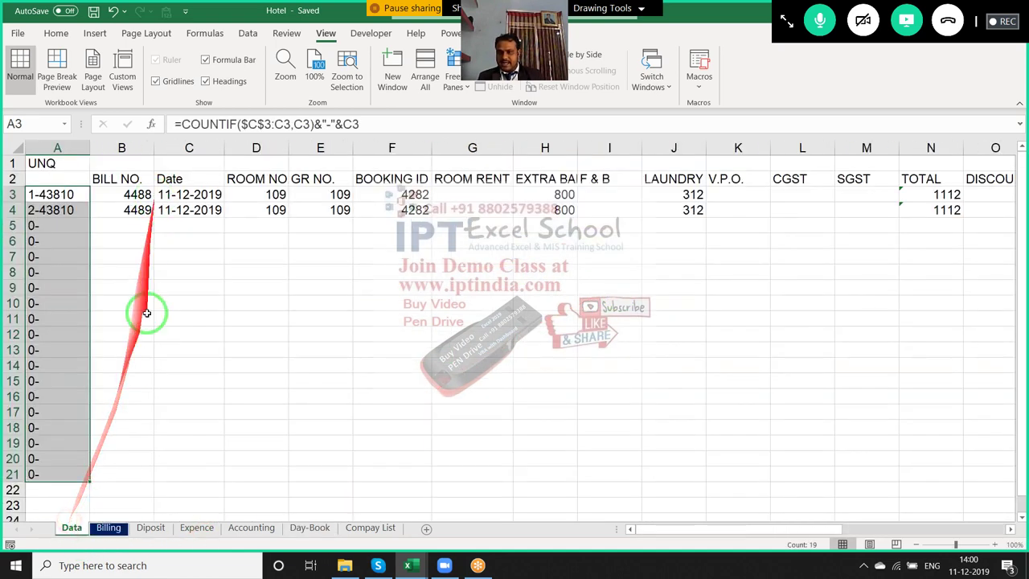
pyautogui.moveTo(147, 357); pyautogui.dragTo(144, 253)
pyautogui.click(160, 209)
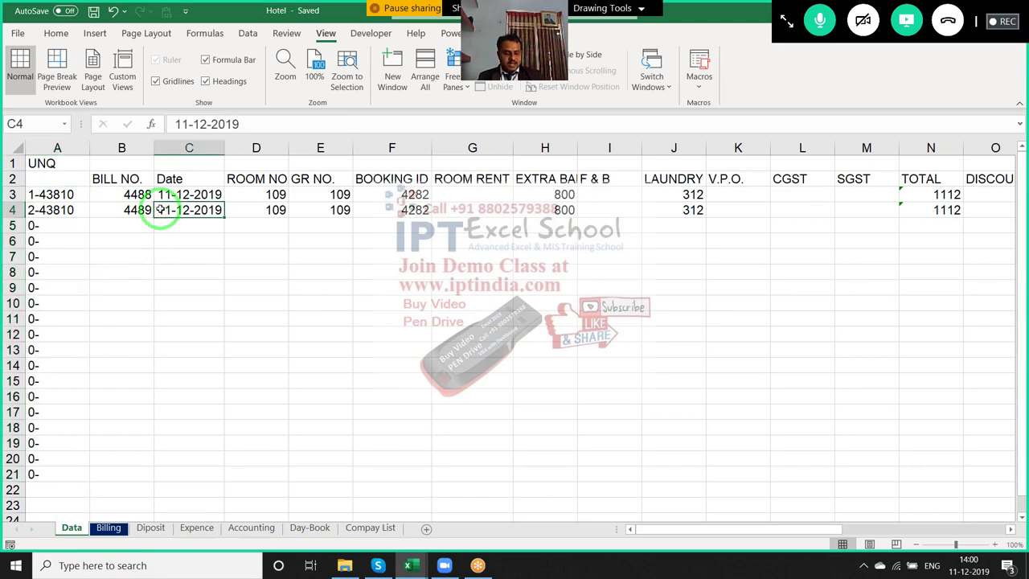
# Select the whole UNQ column A and hide it
pyautogui.press('Right')
pyautogui.press('Right')
pyautogui.press('Right')
pyautogui.press('Right')
pyautogui.press('Right')
pyautogui.press('Right')
pyautogui.press('Right')
pyautogui.press('Right')
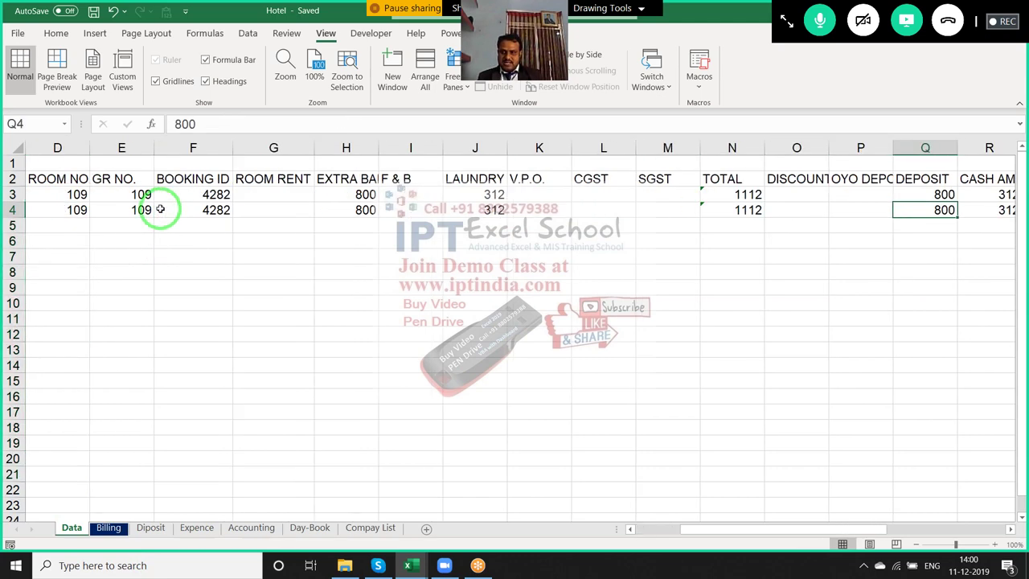
pyautogui.press('Left')
pyautogui.press('Left')
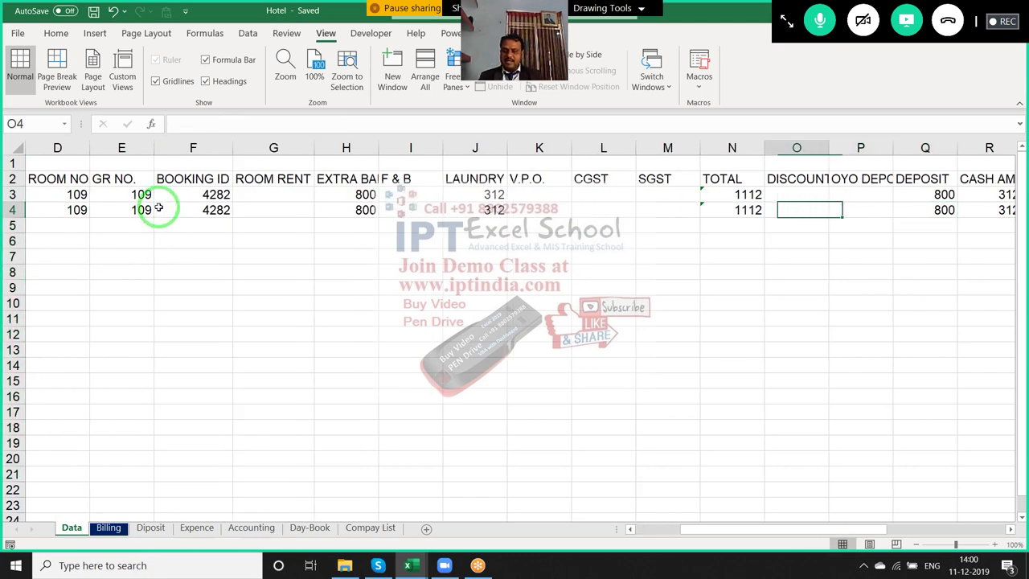
pyautogui.press('Home')
pyautogui.hotkey('ctrl', 'space')
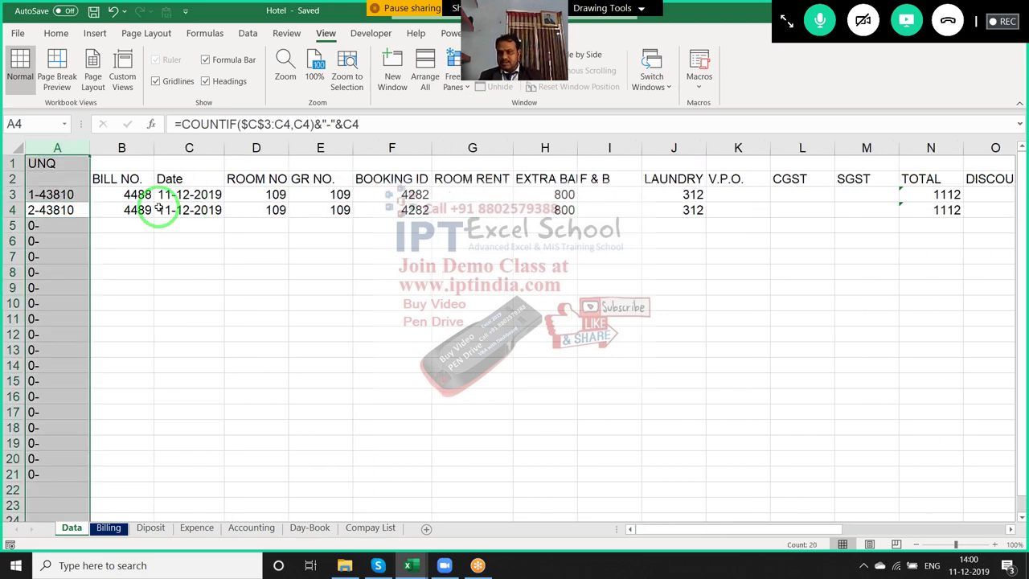
pyautogui.rightClick(62, 159)
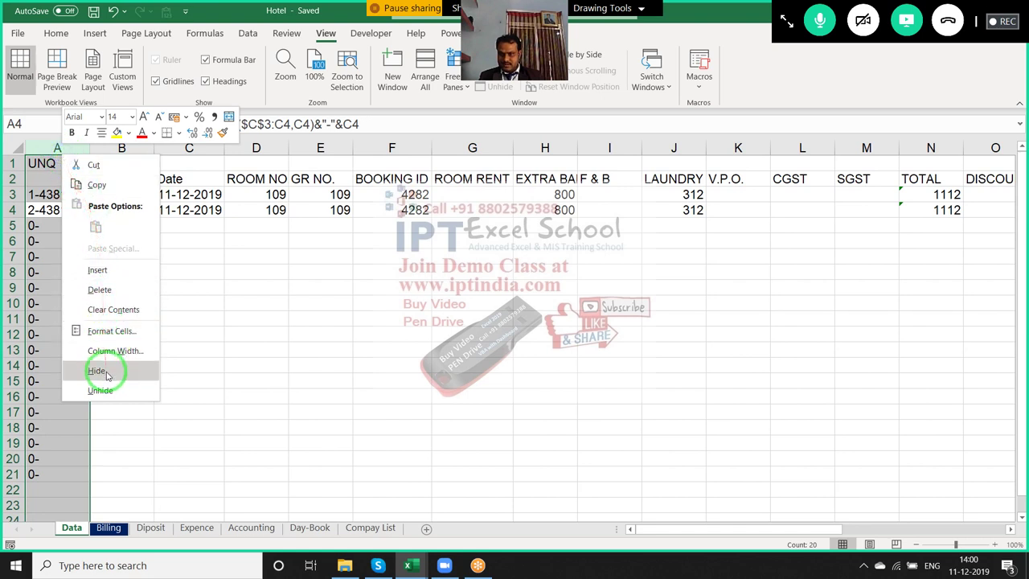
pyautogui.click(106, 376)
pyautogui.click(76, 240)
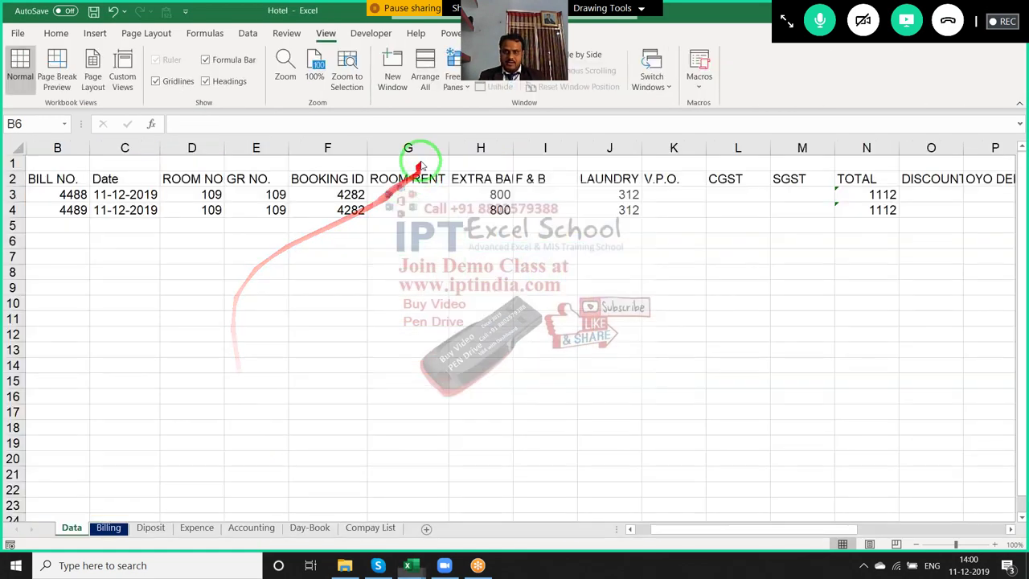
pyautogui.click(370, 33)
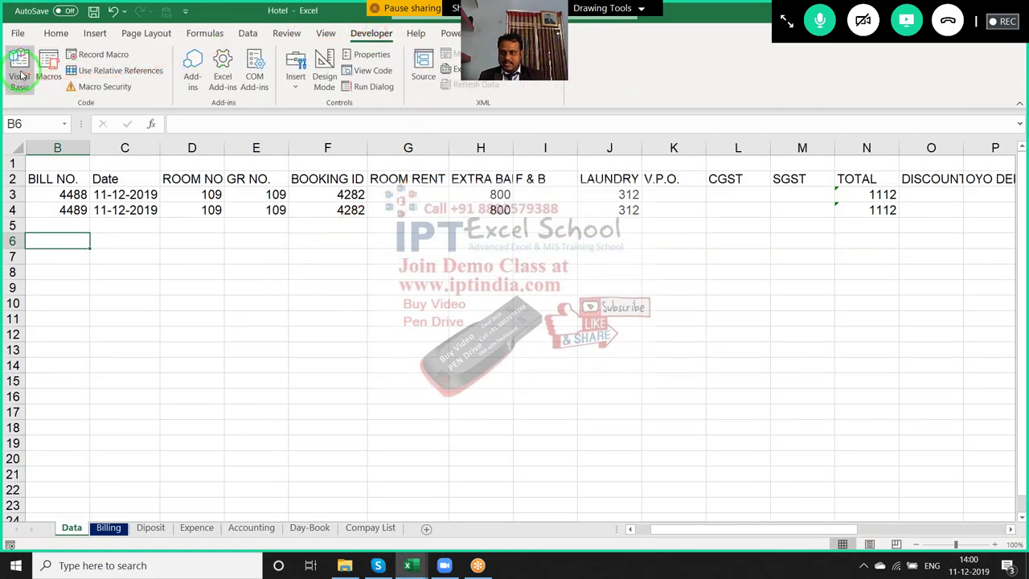
# Review the saveData macro code in the Visual Basic editor, then save the workbook
pyautogui.click(20, 75)
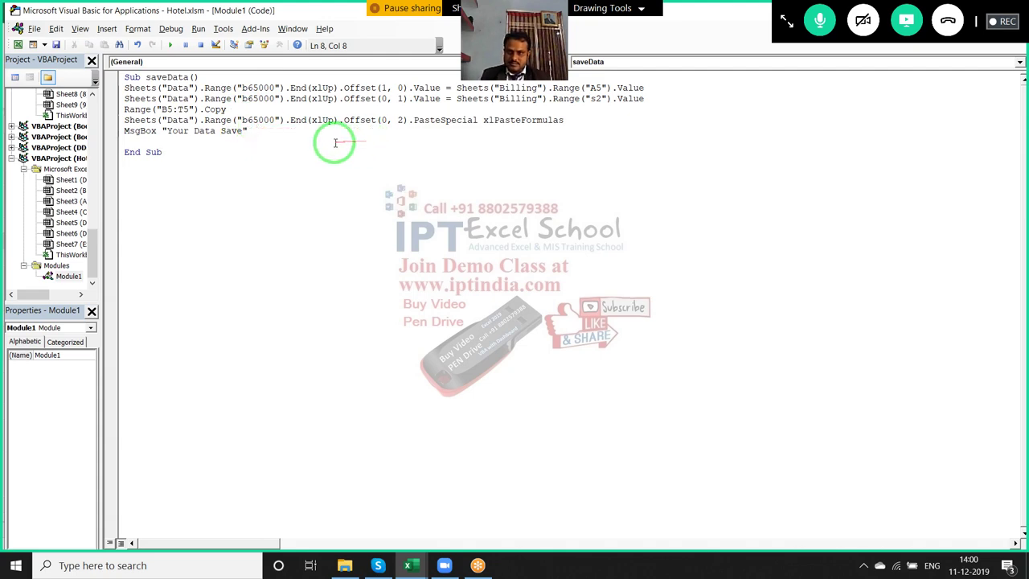
pyautogui.hotkey('alt', 'F11')
pyautogui.hotkey('ctrl', 's')
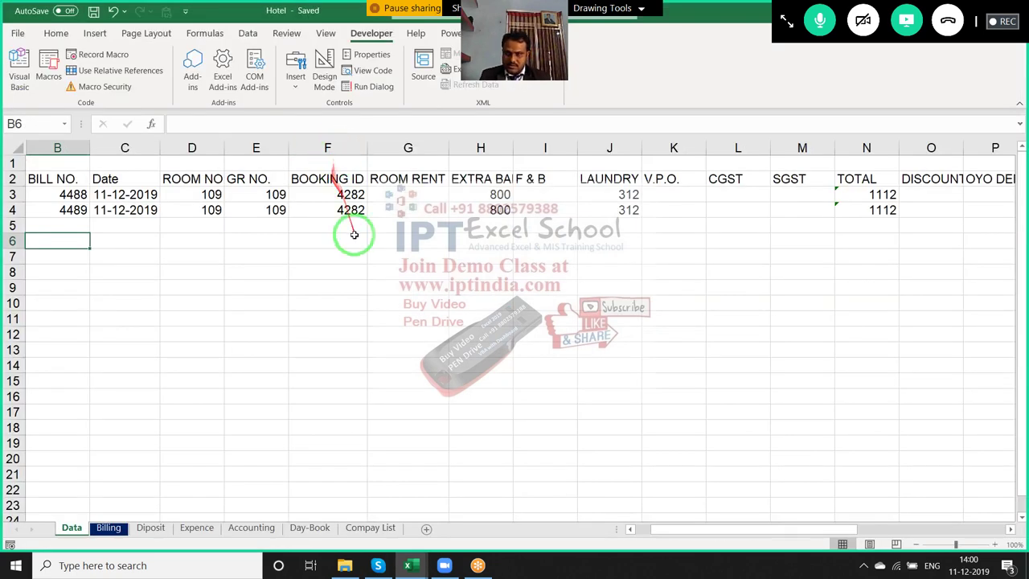
# On the Data sheet, inspect the balance payment Date, Cash and Bank cells, ending on W3
pyautogui.click(107, 537)
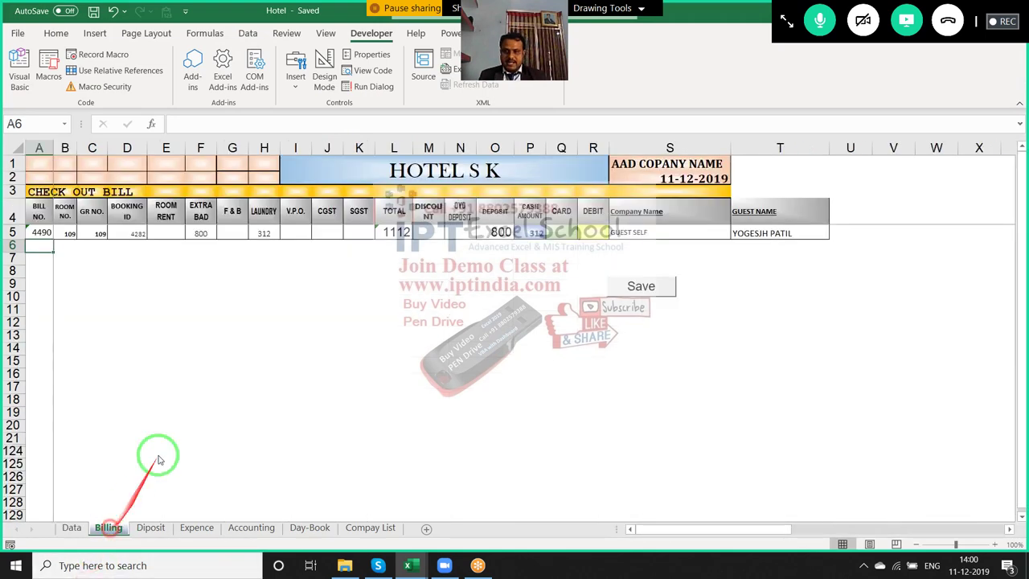
pyautogui.click(72, 528)
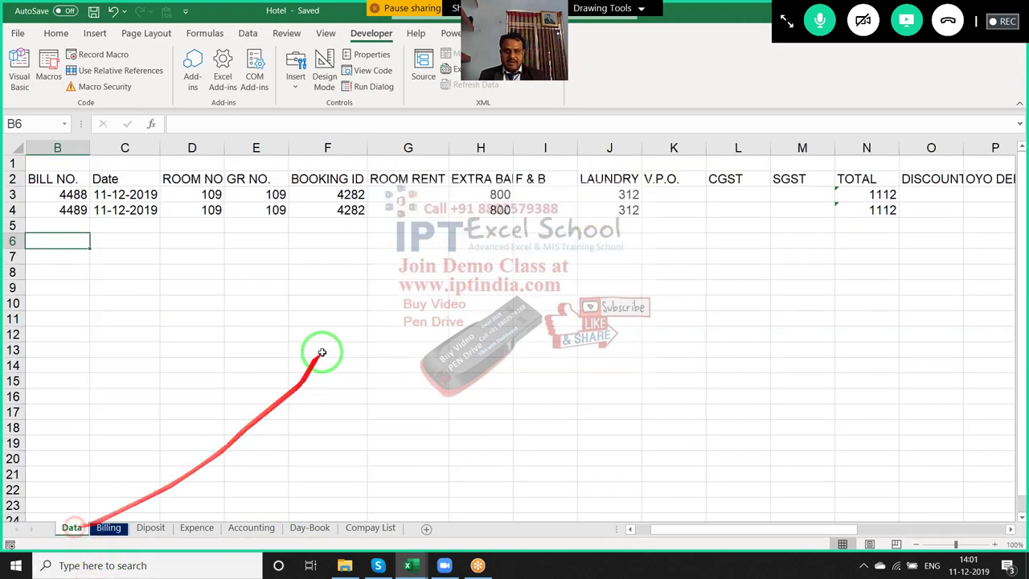
pyautogui.moveTo(698, 530); pyautogui.dragTo(860, 529)
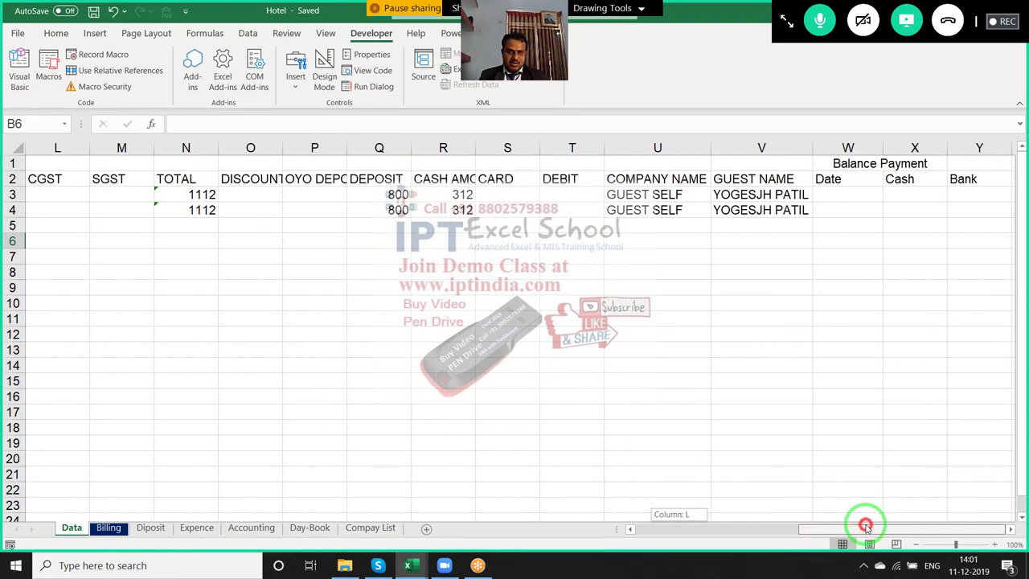
pyautogui.click(841, 193)
pyautogui.click(917, 194)
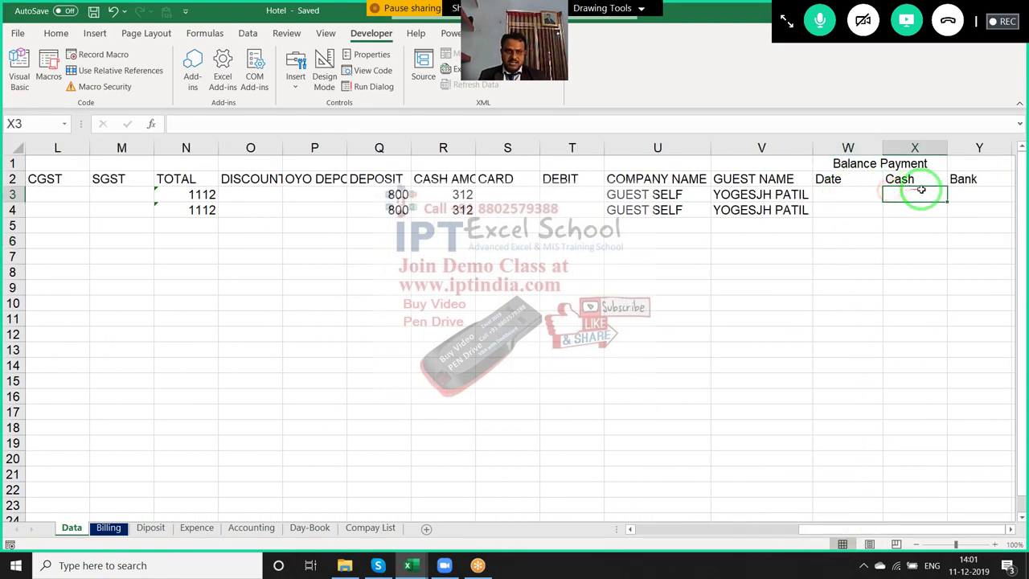
pyautogui.click(955, 193)
pyautogui.click(909, 190)
pyautogui.click(864, 193)
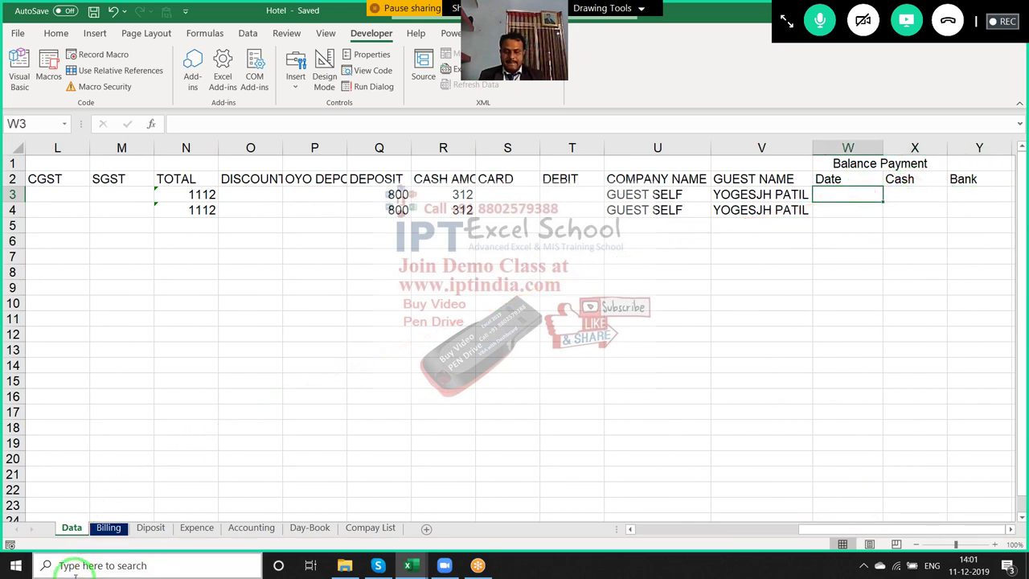
# Step along row 3 back to the date in C3, then return to the Billing sheet
pyautogui.press('Left')
pyautogui.press('Right')
pyautogui.press('Right')
pyautogui.press('Left')
pyautogui.press('Left')
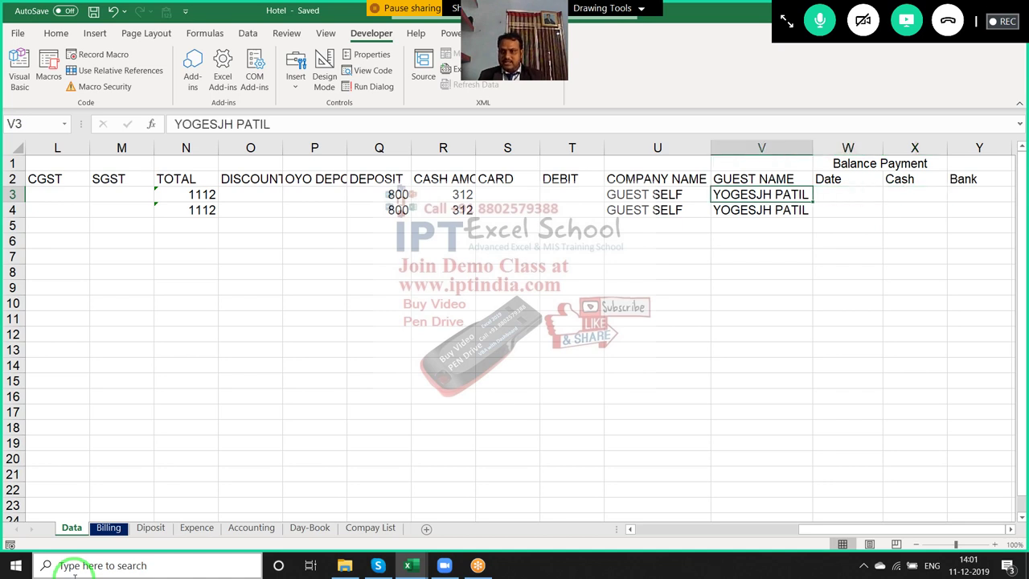
pyautogui.press('Left')
pyautogui.press('Left')
pyautogui.press('Left')
pyautogui.press('Left')
pyautogui.press('Left')
pyautogui.press('Left')
pyautogui.press('Left')
pyautogui.press('Left')
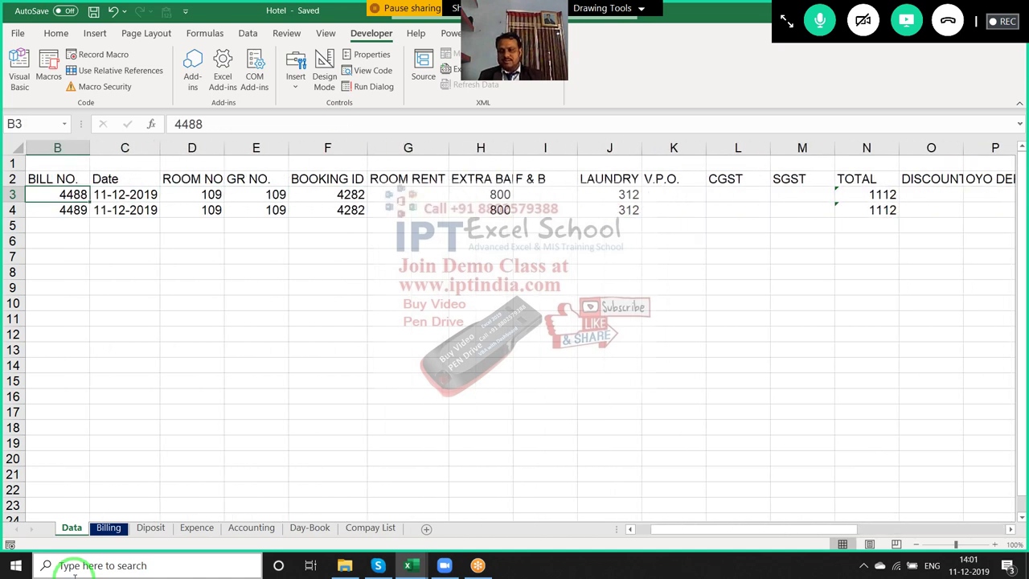
pyautogui.press('Right')
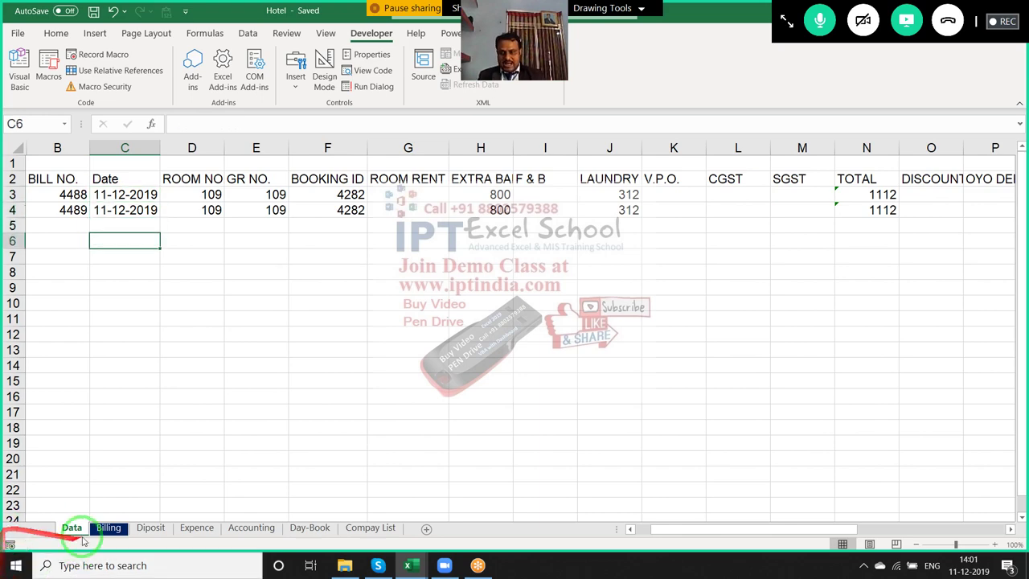
pyautogui.click(109, 527)
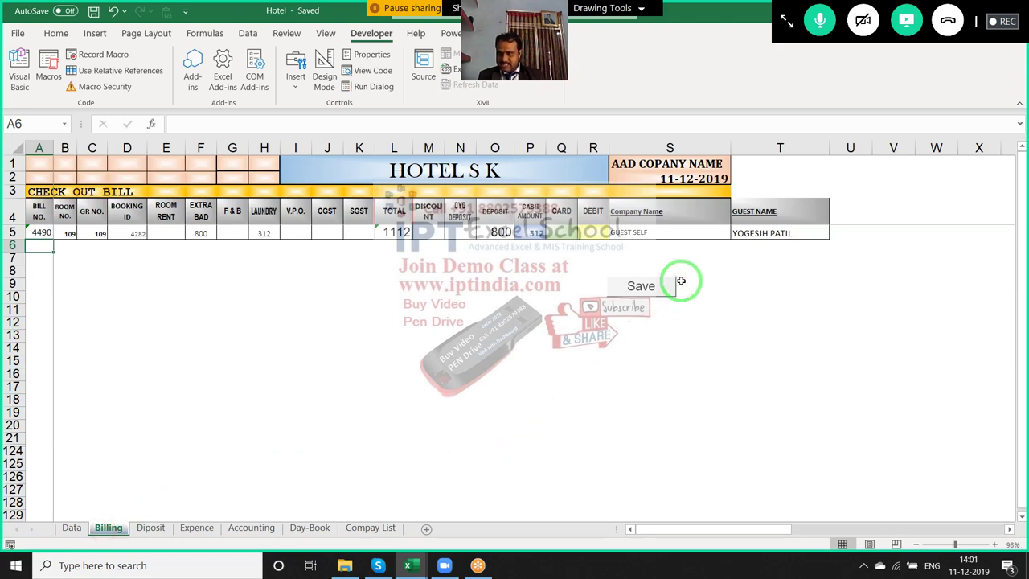
# Open the Diposit sheet and review its empty deposit entry rows A2:H5
pyautogui.click(150, 528)
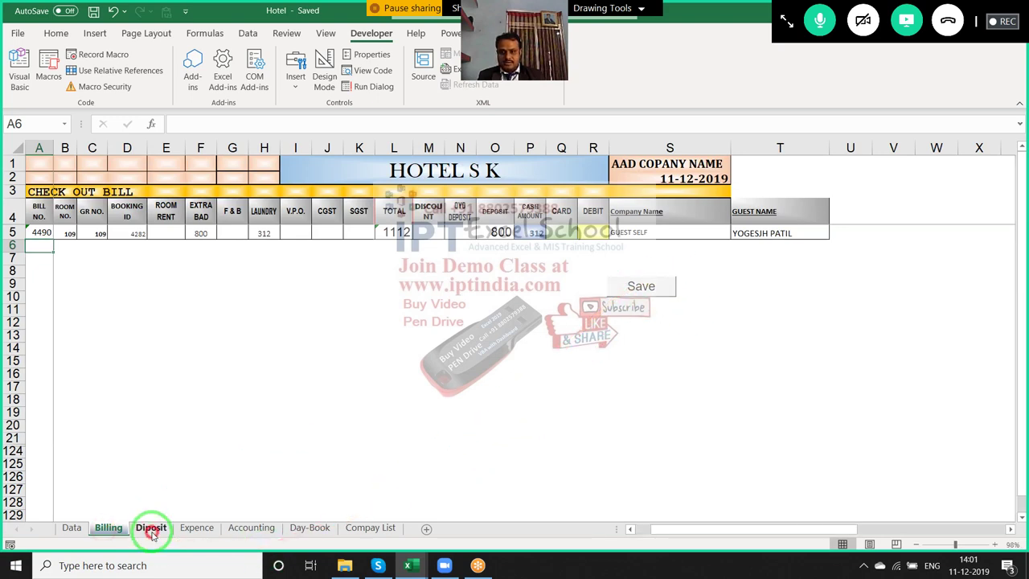
pyautogui.click(108, 527)
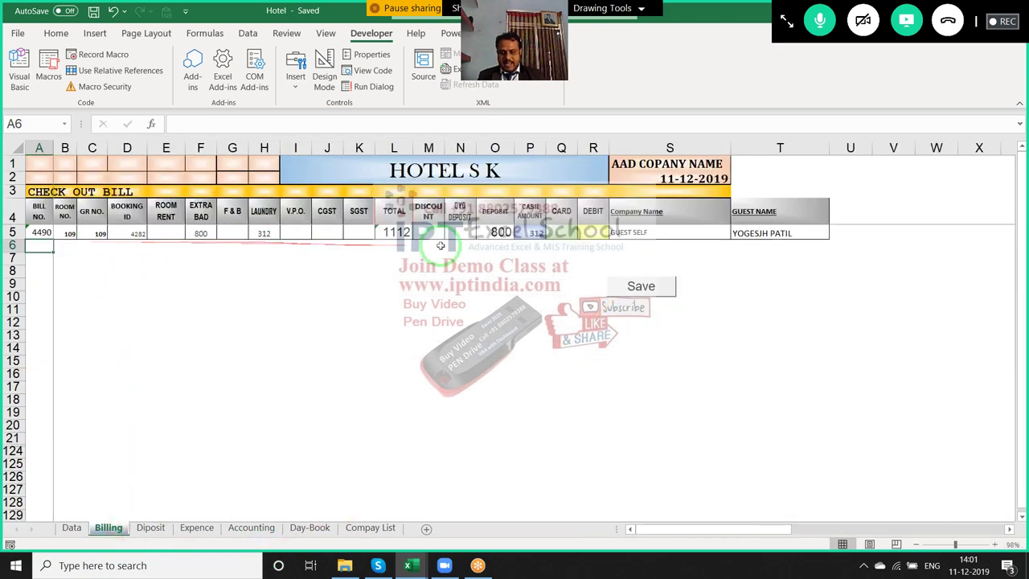
pyautogui.click(150, 531)
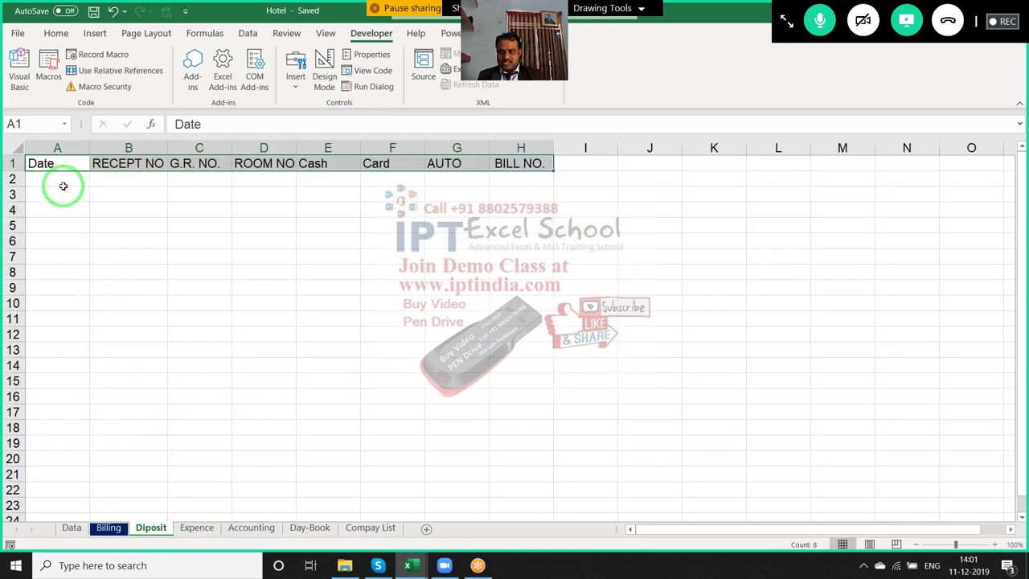
pyautogui.moveTo(61, 180); pyautogui.dragTo(511, 230)
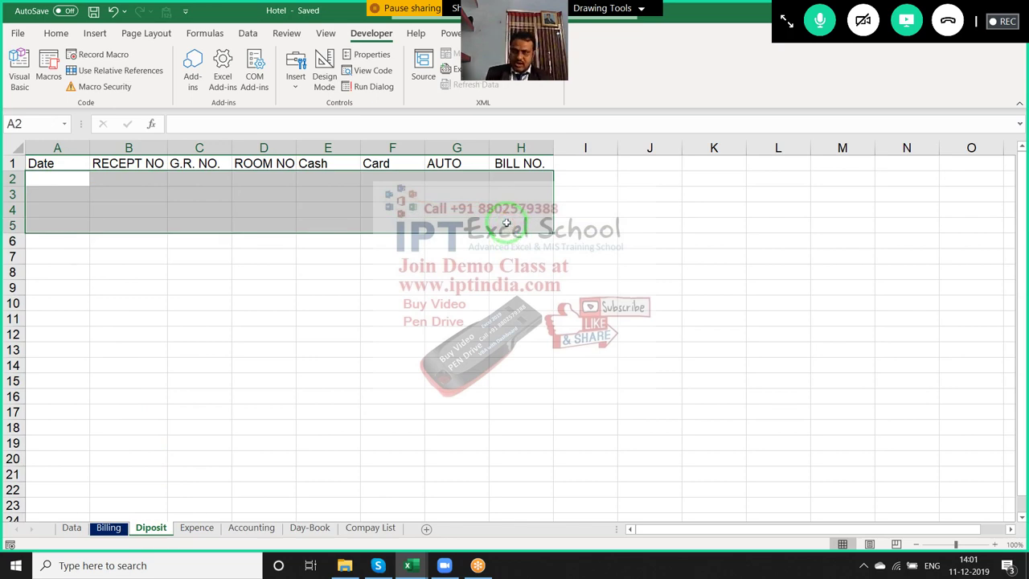
pyautogui.click(183, 416)
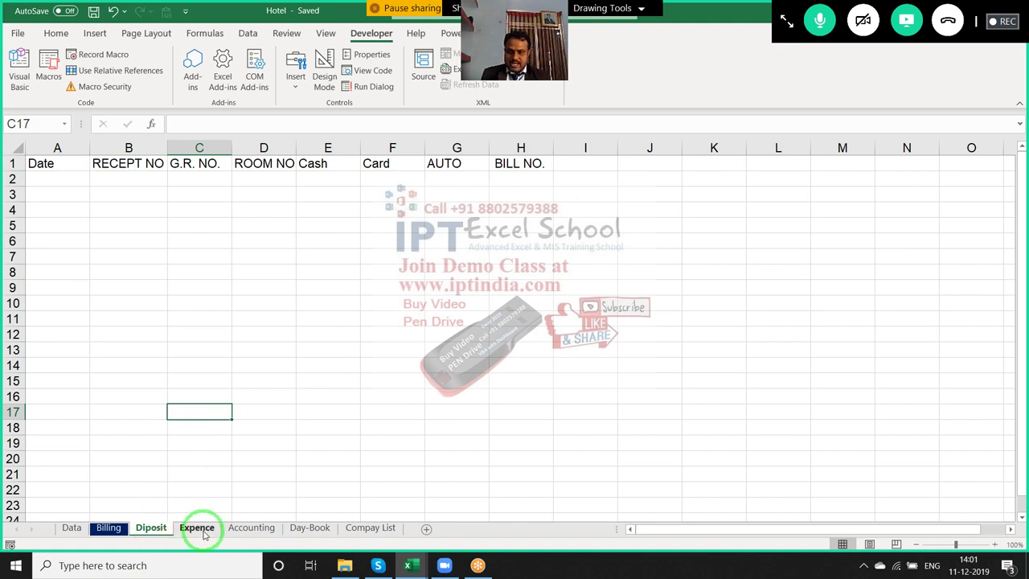
# Review the Expence sheet's Type choices and its entry area A2:E8
pyautogui.click(198, 528)
pyautogui.click(125, 241)
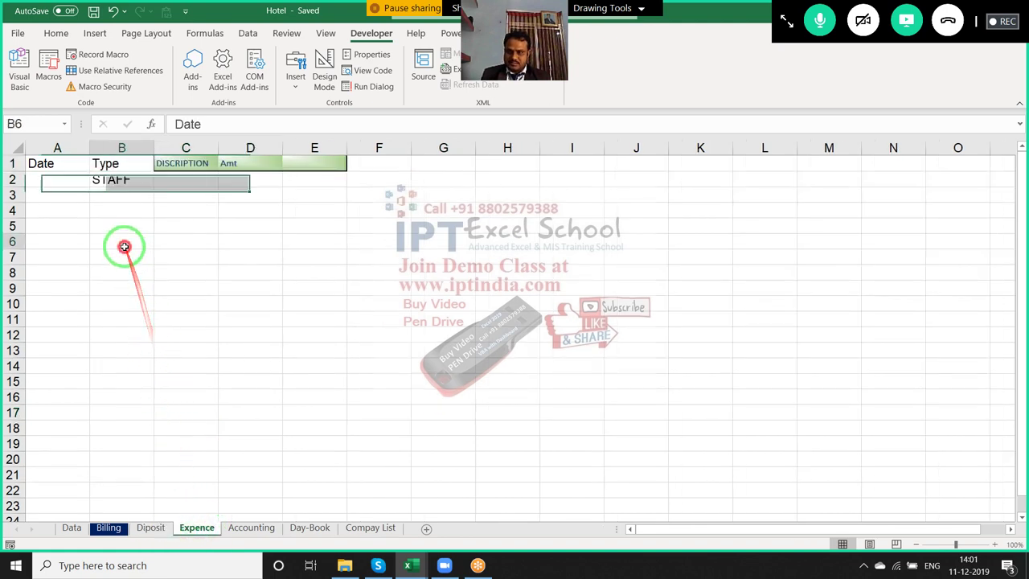
pyautogui.click(143, 195)
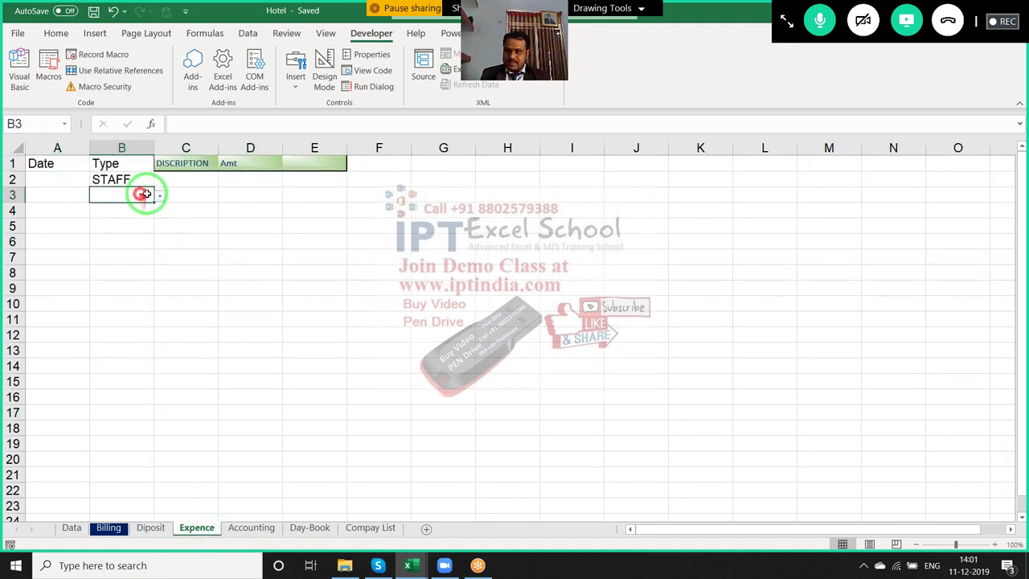
pyautogui.click(160, 196)
pyautogui.moveTo(74, 185); pyautogui.dragTo(325, 277)
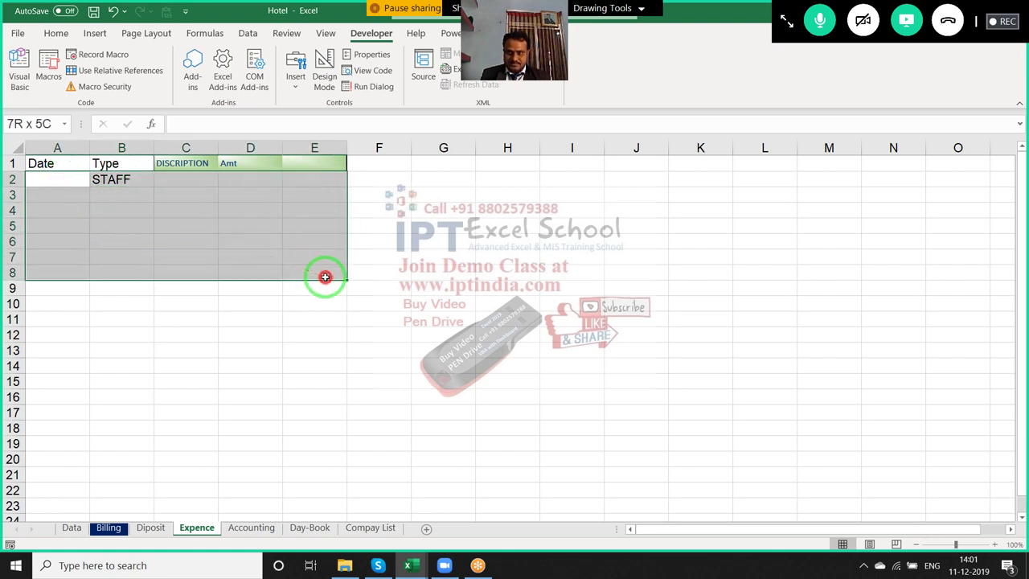
pyautogui.moveTo(325, 277); pyautogui.dragTo(36, 184)
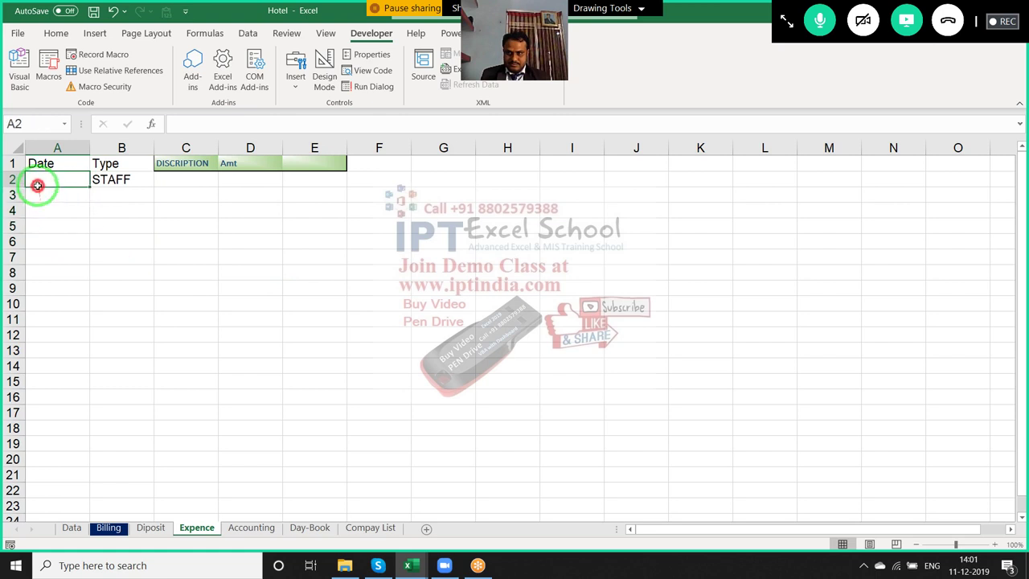
# Open the Accounting sheet and check the CHECK OUT BILL, DEPOSIT, MONY RECEPT, BANK, OTHER and CARD ROOM BILL columns
pyautogui.click(248, 527)
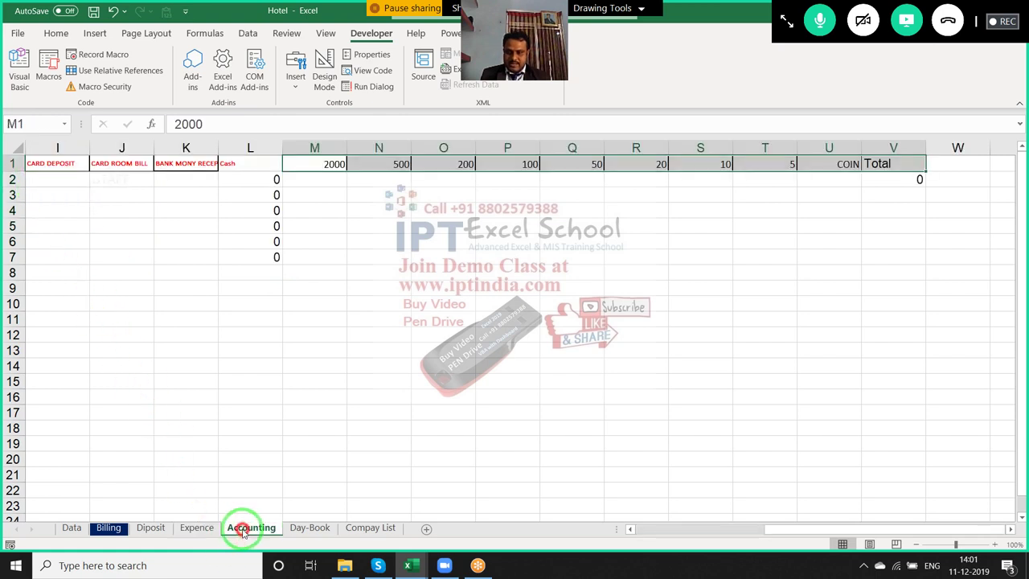
pyautogui.click(179, 319)
pyautogui.moveTo(774, 528); pyautogui.dragTo(604, 532)
pyautogui.click(232, 178)
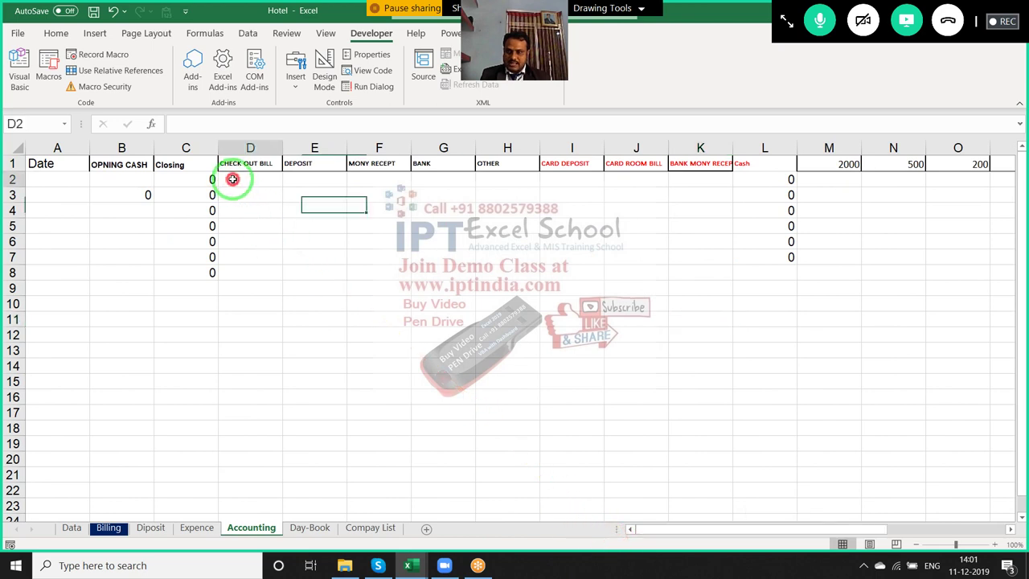
pyautogui.click(309, 179)
pyautogui.click(395, 175)
pyautogui.click(451, 168)
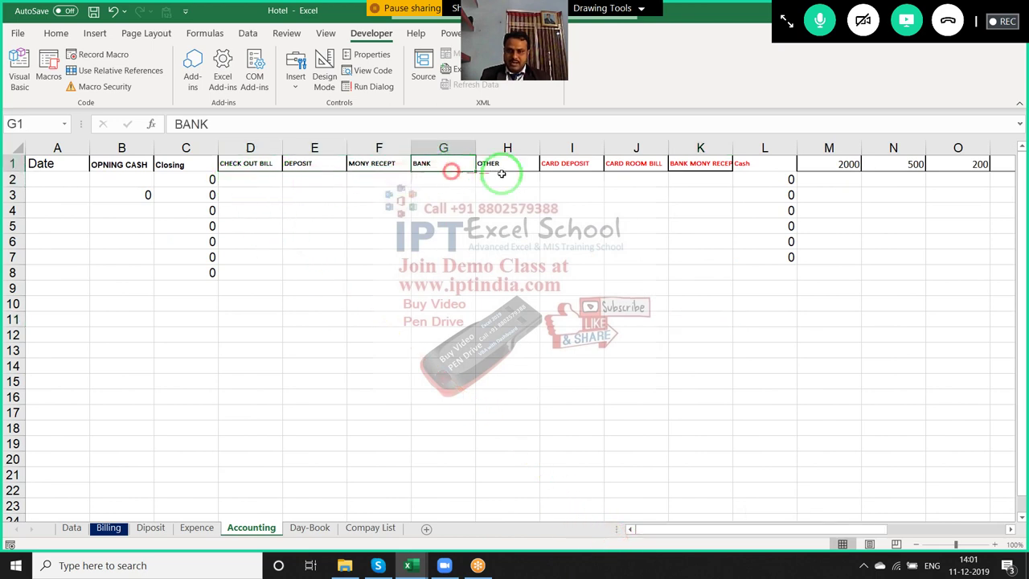
pyautogui.click(504, 175)
pyautogui.click(631, 173)
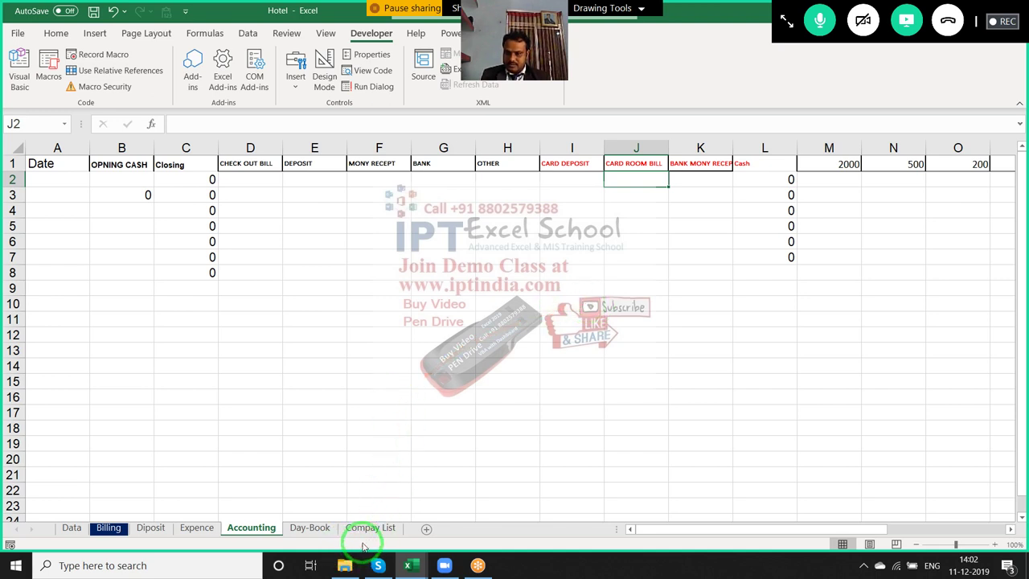
# Open the Day-Book sheet and inspect the date T2 and the #N/A summary cells B2:I2
pyautogui.click(313, 527)
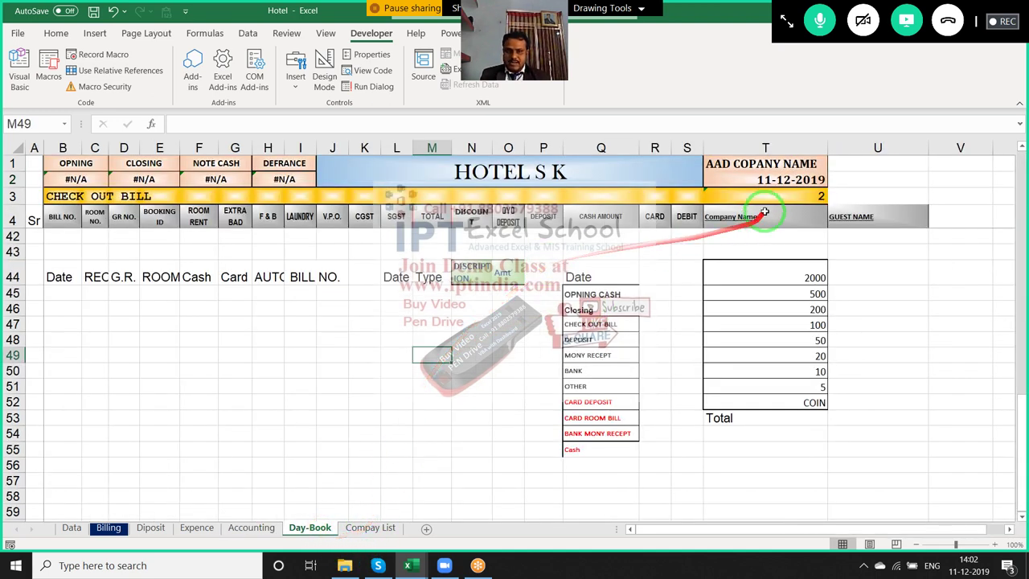
pyautogui.click(761, 180)
pyautogui.click(64, 251)
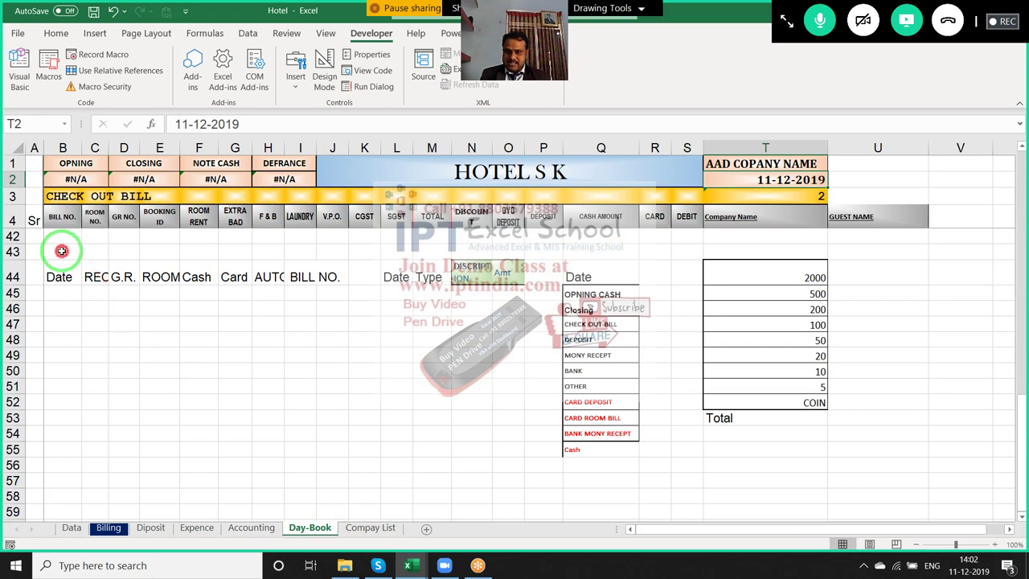
pyautogui.scroll(8, 161, 370)
pyautogui.scroll(4, 167, 379)
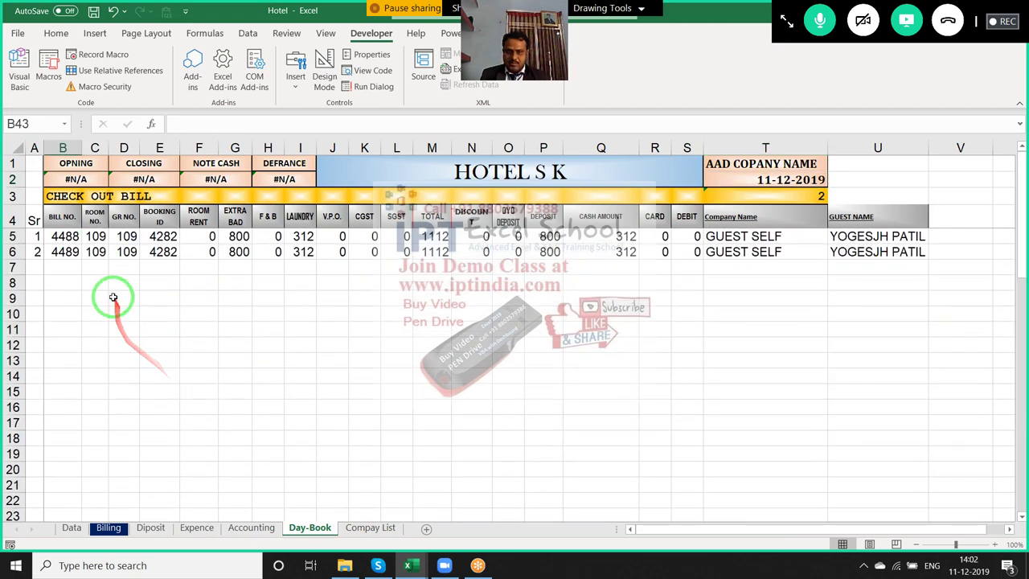
pyautogui.scroll(-6, 271, 431)
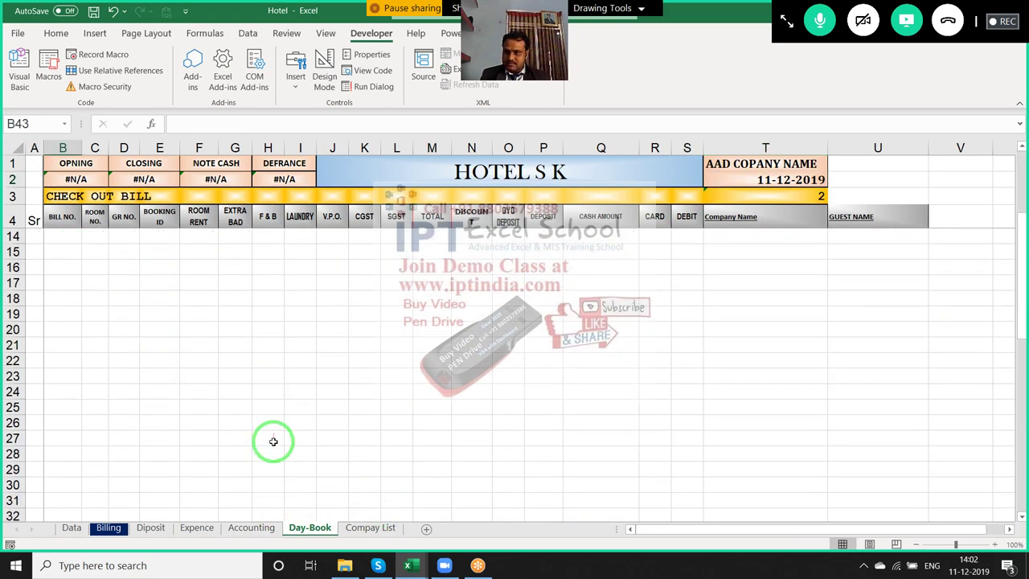
pyautogui.scroll(6, 271, 439)
pyautogui.moveTo(74, 178); pyautogui.dragTo(268, 178)
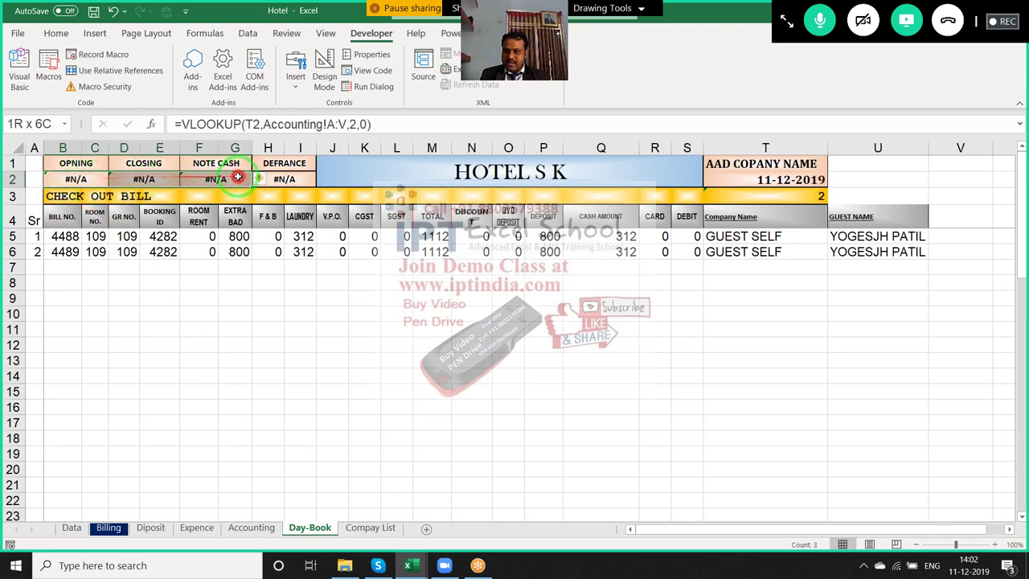
# Review the deposit, expense and cash denomination summary tables starting at row 44
pyautogui.scroll(-4, 250, 389)
pyautogui.scroll(-5, 250, 388)
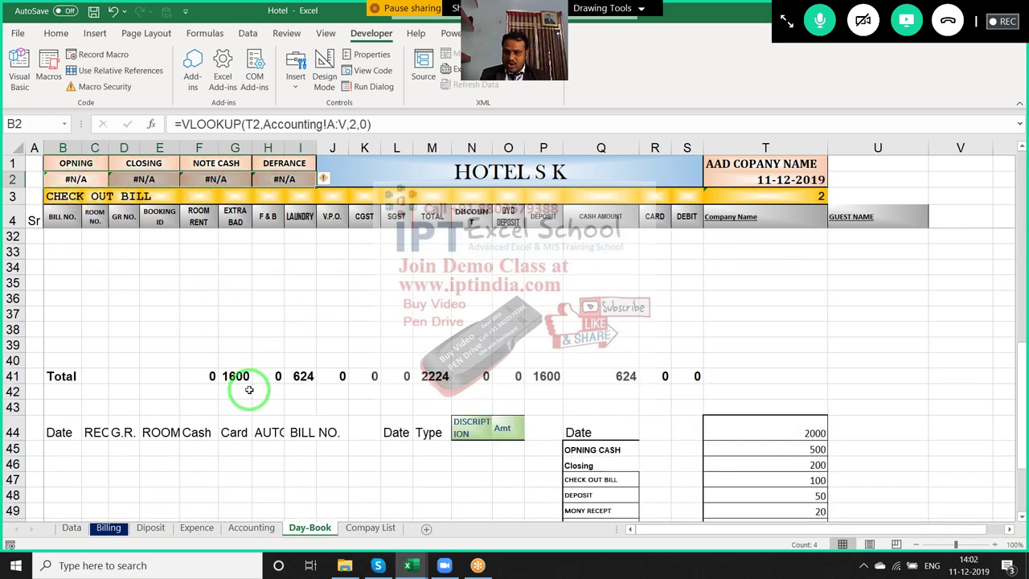
pyautogui.scroll(-2, 201, 392)
pyautogui.moveTo(61, 341)
pyautogui.mouseDown()
pyautogui.moveTo(335, 395)
pyautogui.moveTo(351, 471)
pyautogui.mouseUp()
pyautogui.moveTo(396, 338)
pyautogui.mouseDown()
pyautogui.moveTo(481, 338)
pyautogui.moveTo(523, 507)
pyautogui.mouseUp()
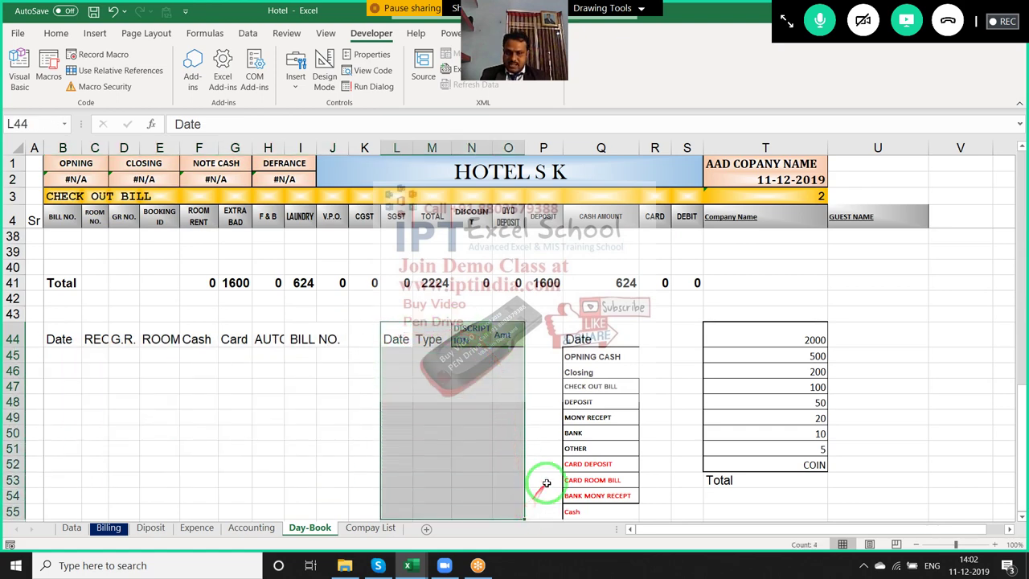
pyautogui.moveTo(602, 342)
pyautogui.mouseDown()
pyautogui.moveTo(730, 349)
pyautogui.moveTo(747, 507)
pyautogui.moveTo(742, 486)
pyautogui.mouseUp()
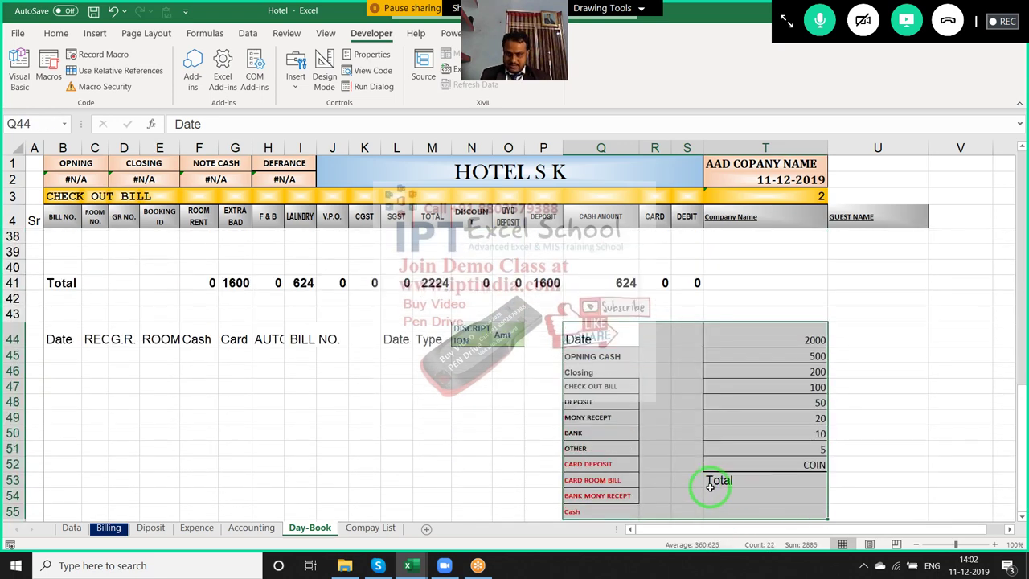
pyautogui.click(301, 434)
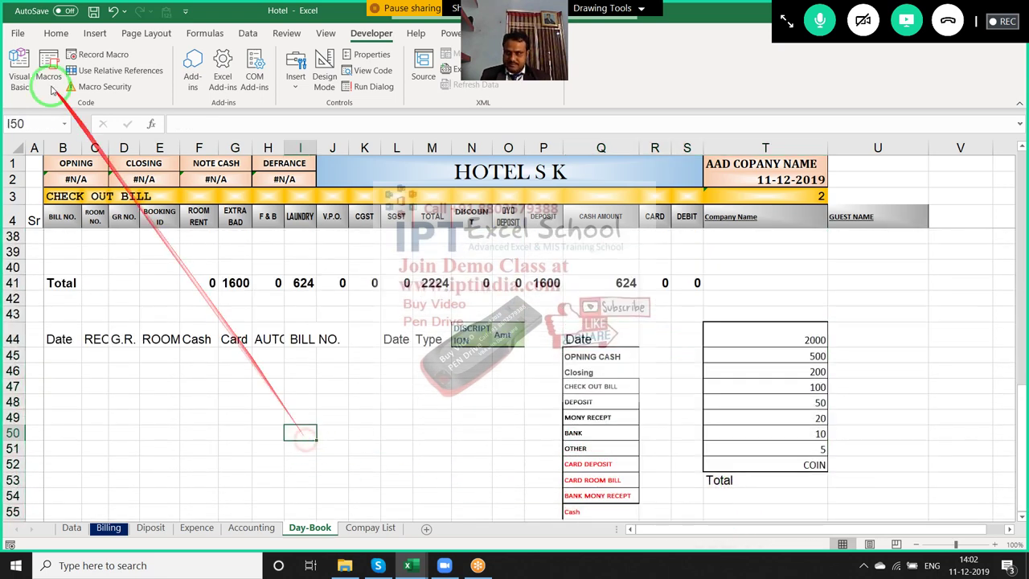
# Save the Hotel workbook and close its window, leaving the VBA editor visible
pyautogui.click(94, 11)
pyautogui.moveTo(57, 339)
pyautogui.mouseDown()
pyautogui.moveTo(795, 397)
pyautogui.moveTo(790, 439)
pyautogui.mouseUp()
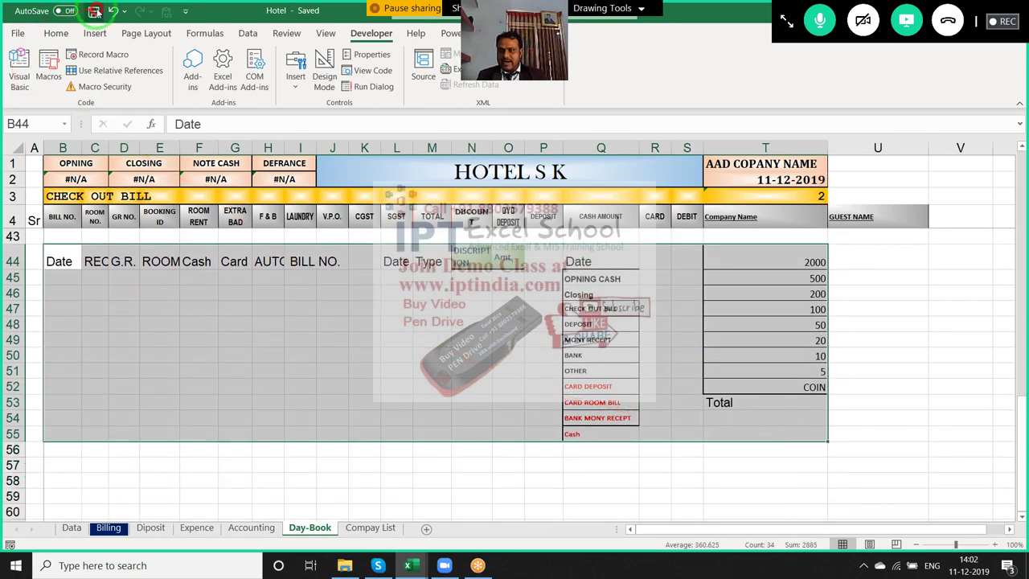
pyautogui.moveTo(712, 22); pyautogui.dragTo(684, 107)
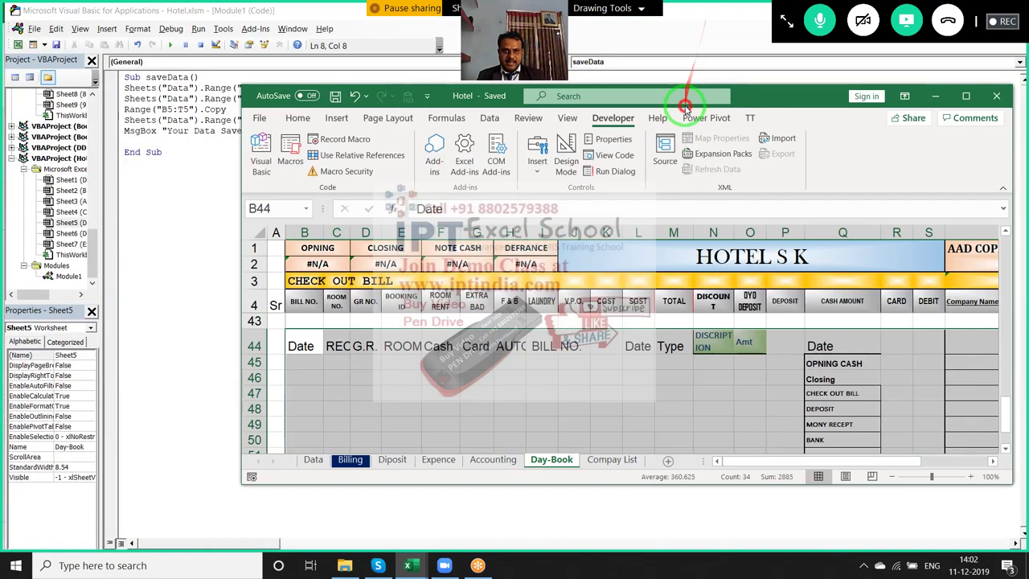
pyautogui.click(996, 96)
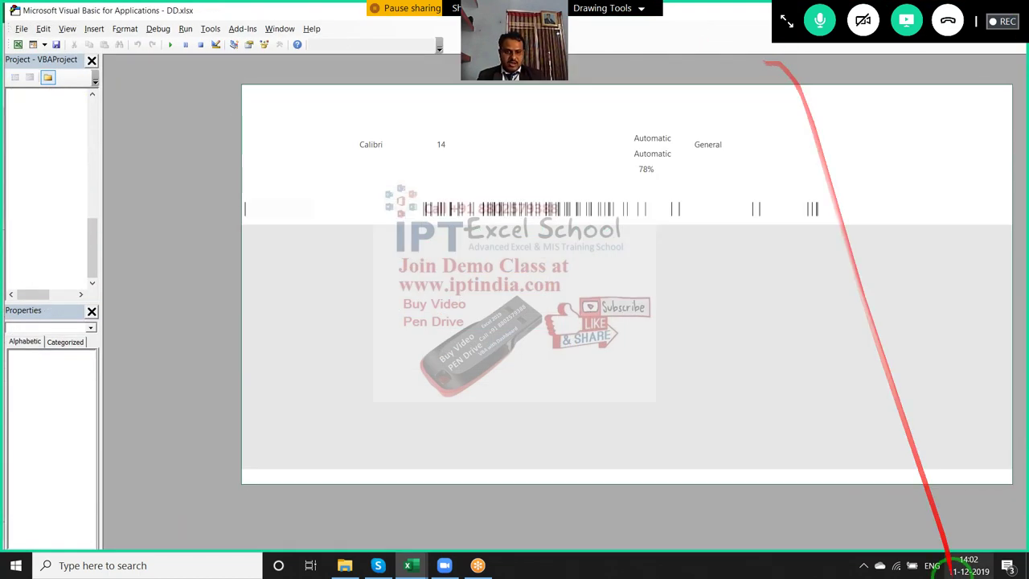
pyautogui.moveTo(689, 28); pyautogui.dragTo(701, 125)
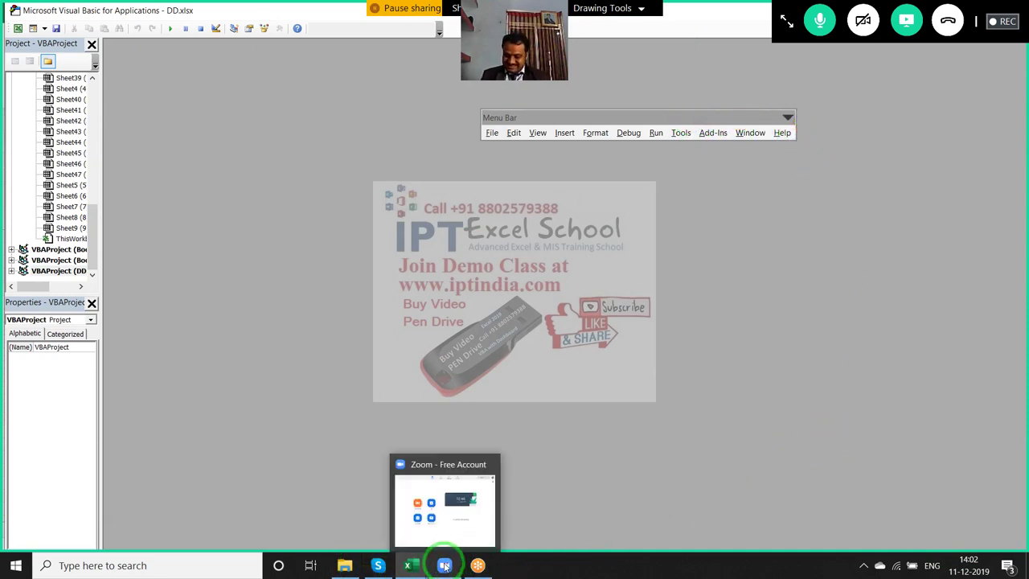
pyautogui.press('super')
# Launch Google Chrome from Windows search with 'ch' and load Gmail via 'gm'
pyautogui.write('ch')
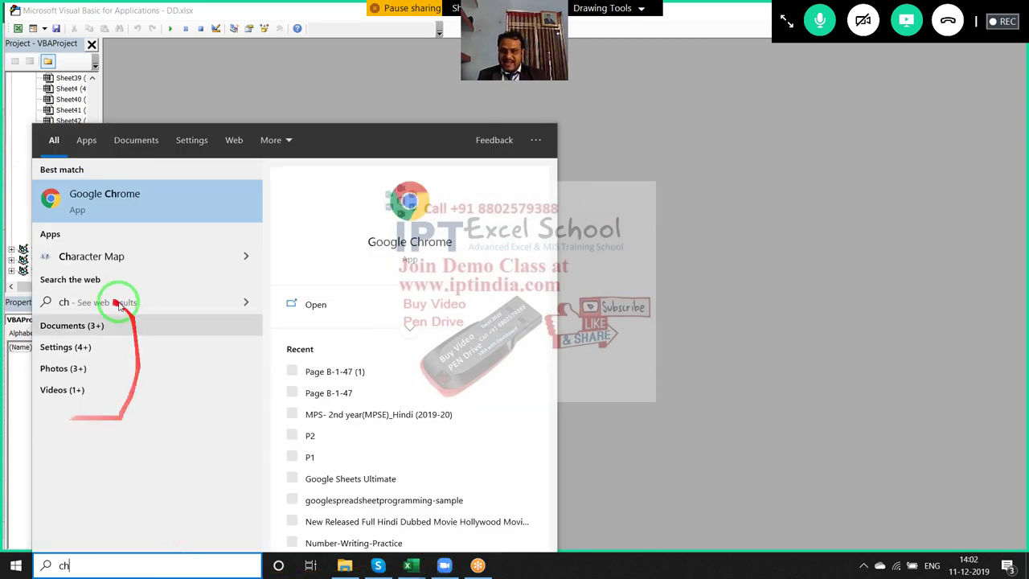
pyautogui.click(374, 241)
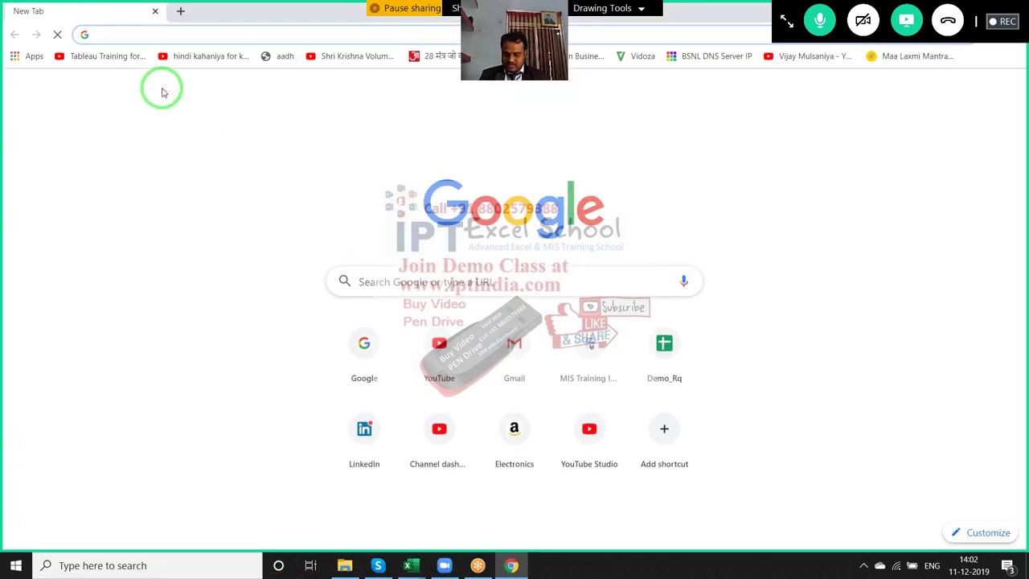
pyautogui.write('gm')
pyautogui.press('Return')
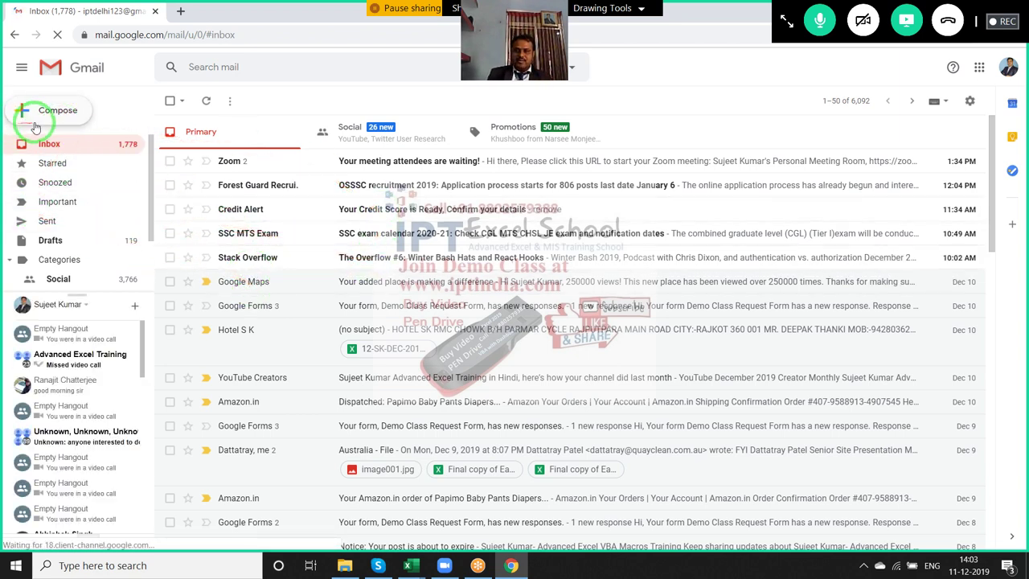
# Look at the Demo Class Link sent conversation, discard the empty new-message draft, and return to Inbox
pyautogui.click(56, 121)
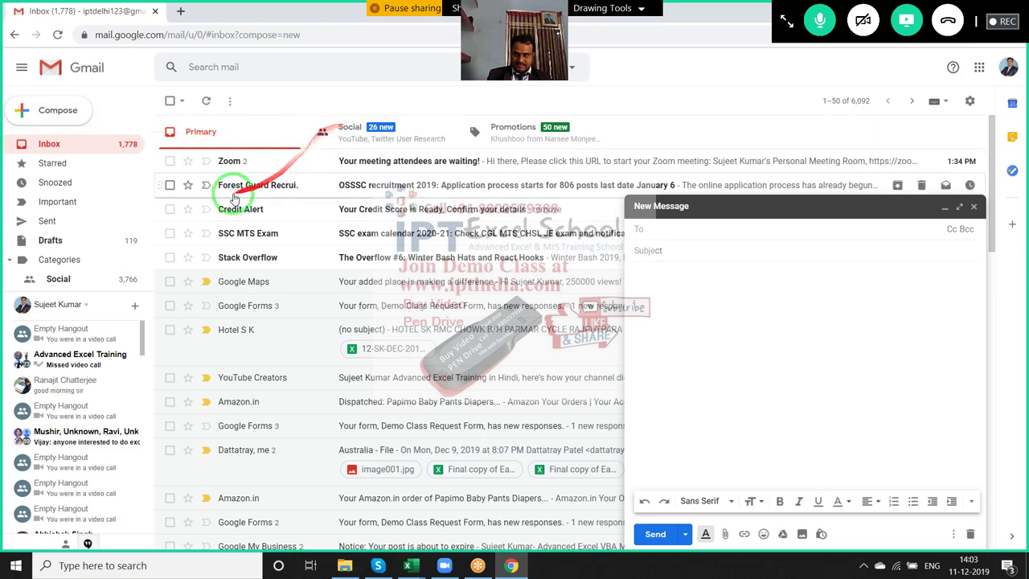
pyautogui.click(91, 230)
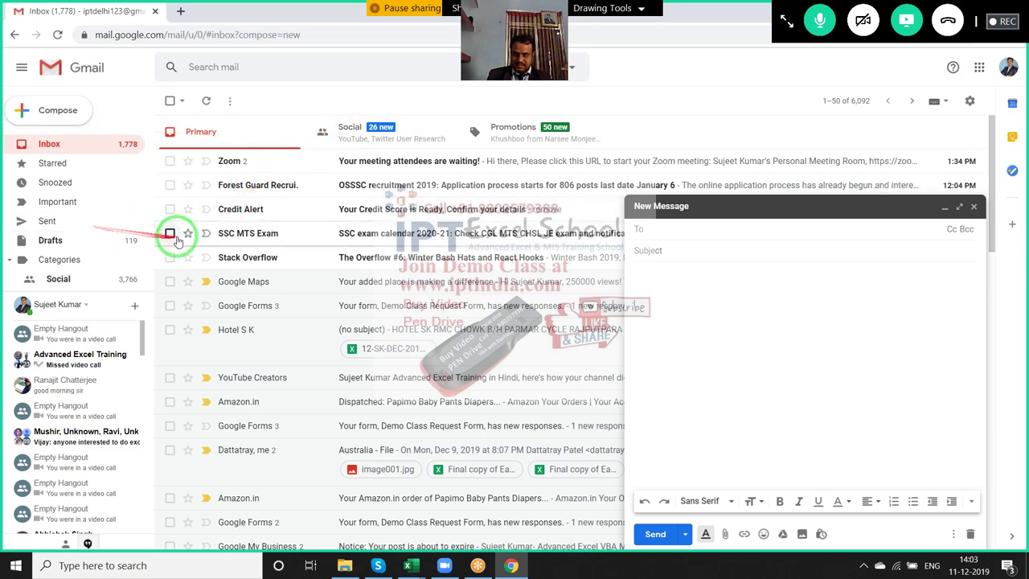
pyautogui.click(279, 334)
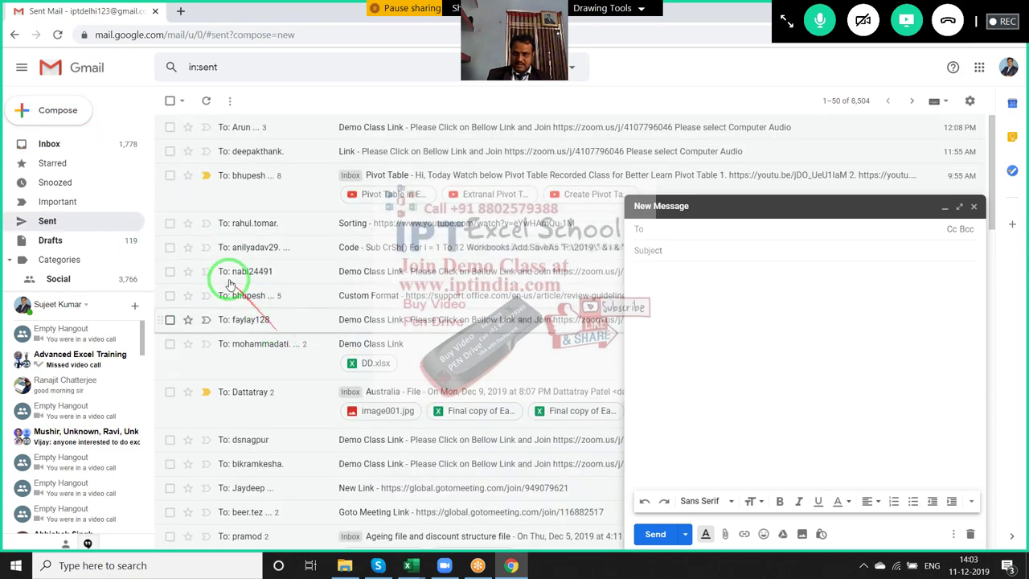
pyautogui.click(14, 37)
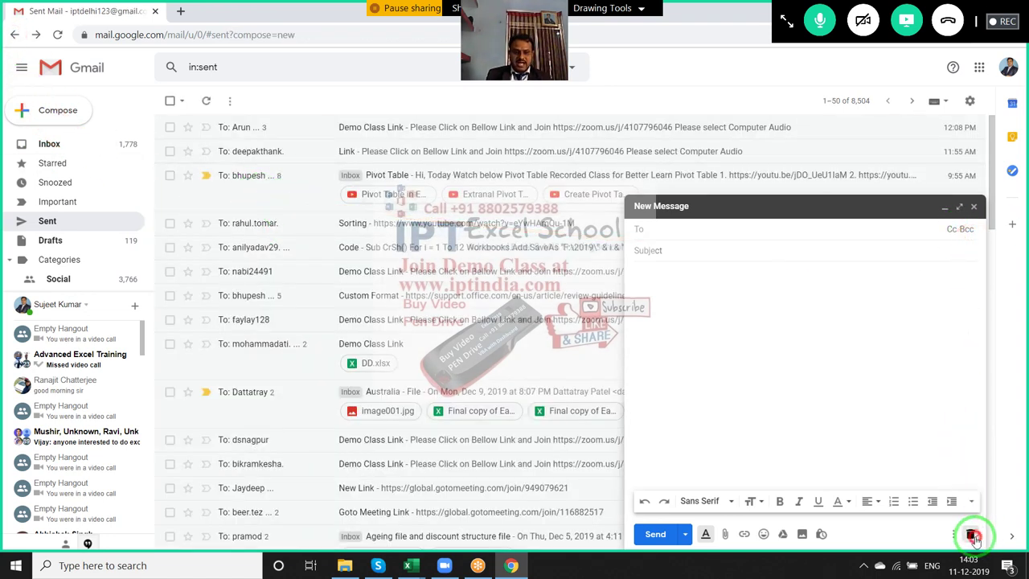
pyautogui.click(972, 535)
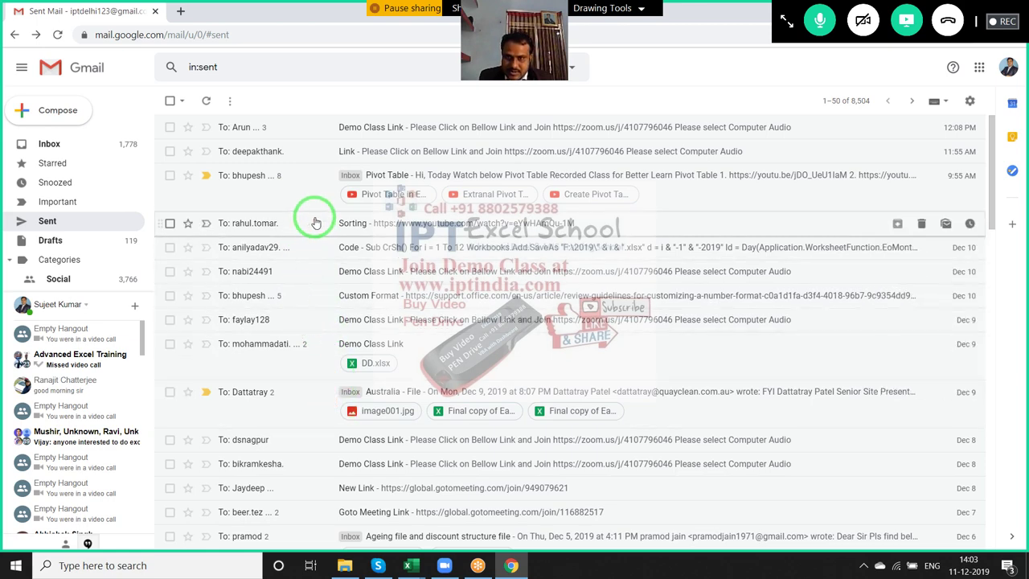
pyautogui.moveTo(315, 215); pyautogui.dragTo(337, 133)
pyautogui.click(49, 143)
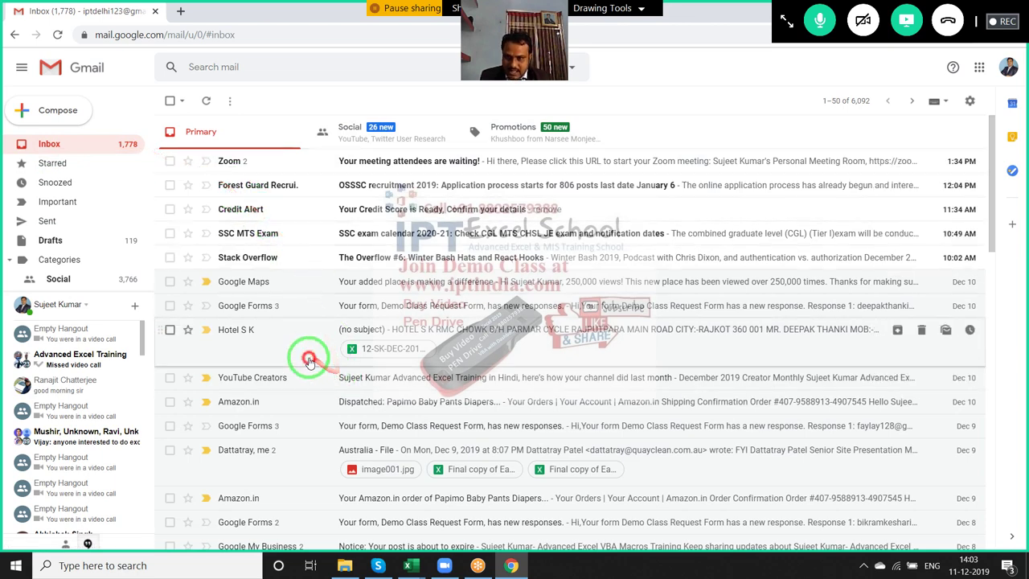
# Reply to the Hotel S K email with Hotel.xlsm from Documents attached, send it, and return to Inbox
pyautogui.click(342, 351)
pyautogui.click(251, 460)
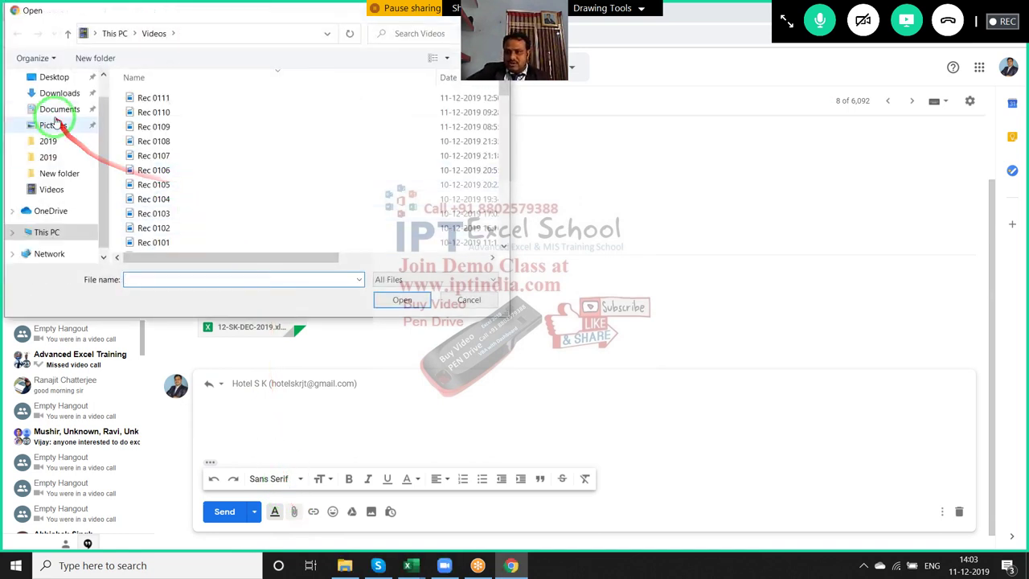
pyautogui.click(62, 94)
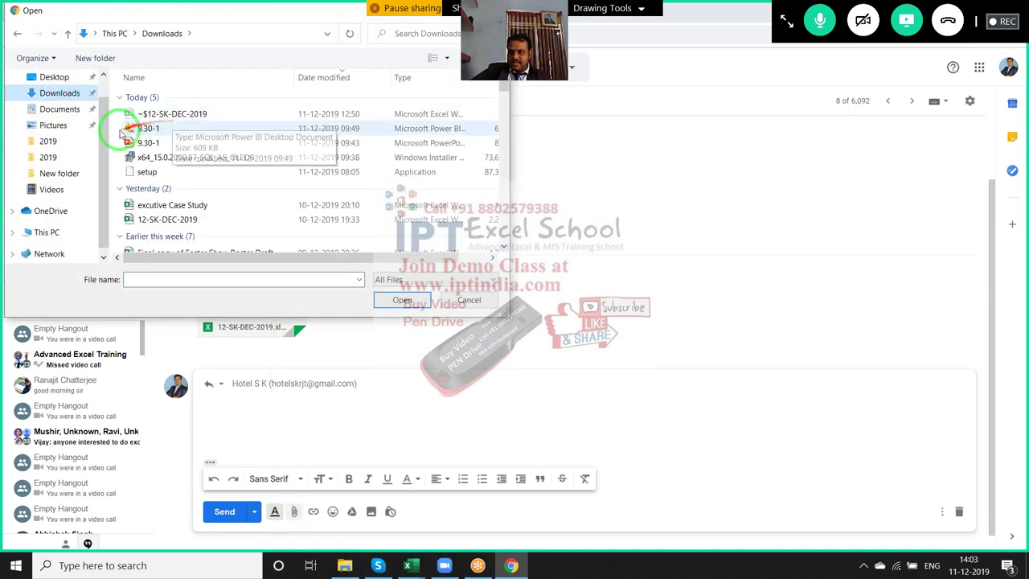
pyautogui.click(69, 117)
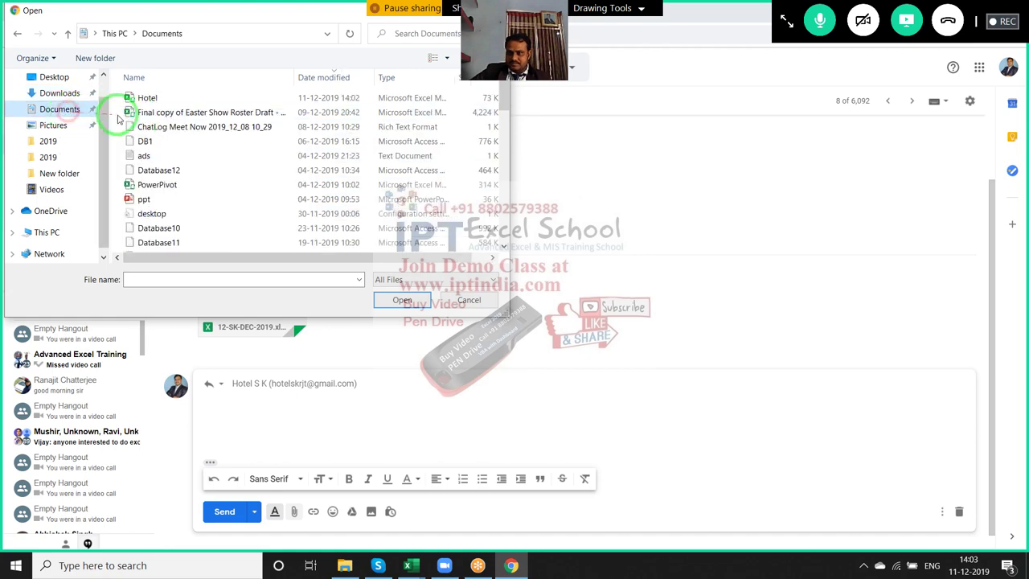
pyautogui.doubleClick(160, 98)
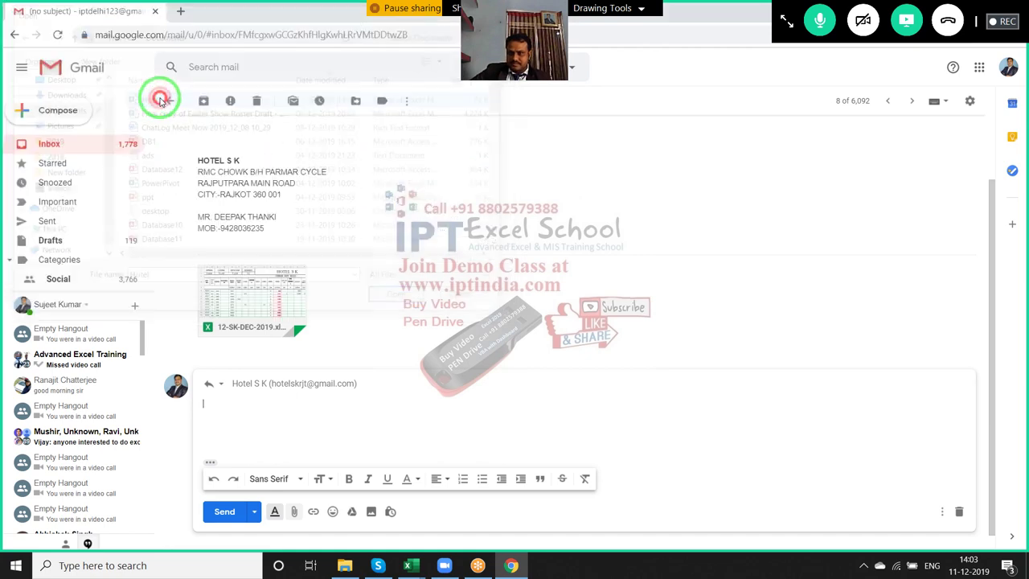
pyautogui.click(227, 511)
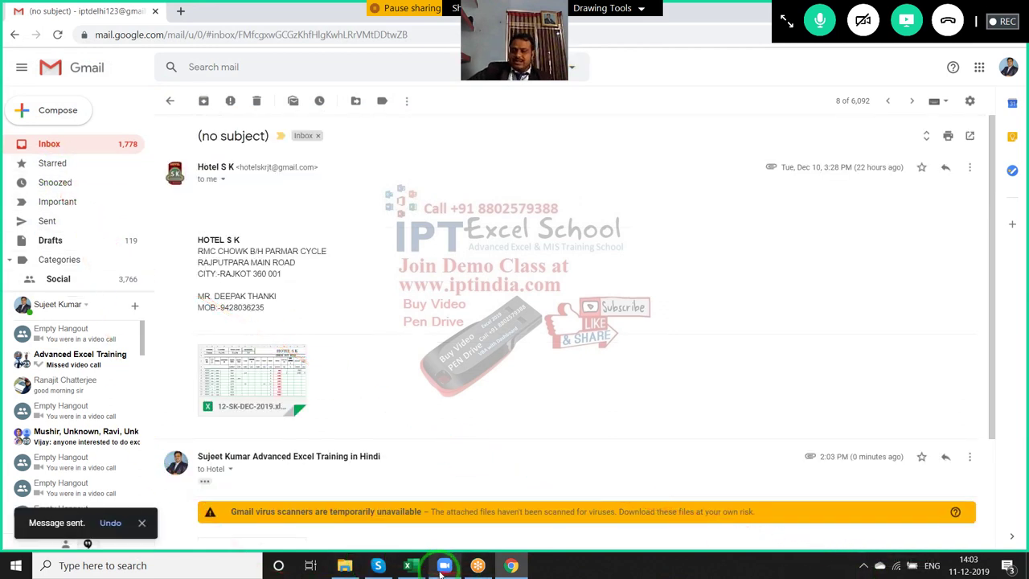
pyautogui.moveTo(434, 567)
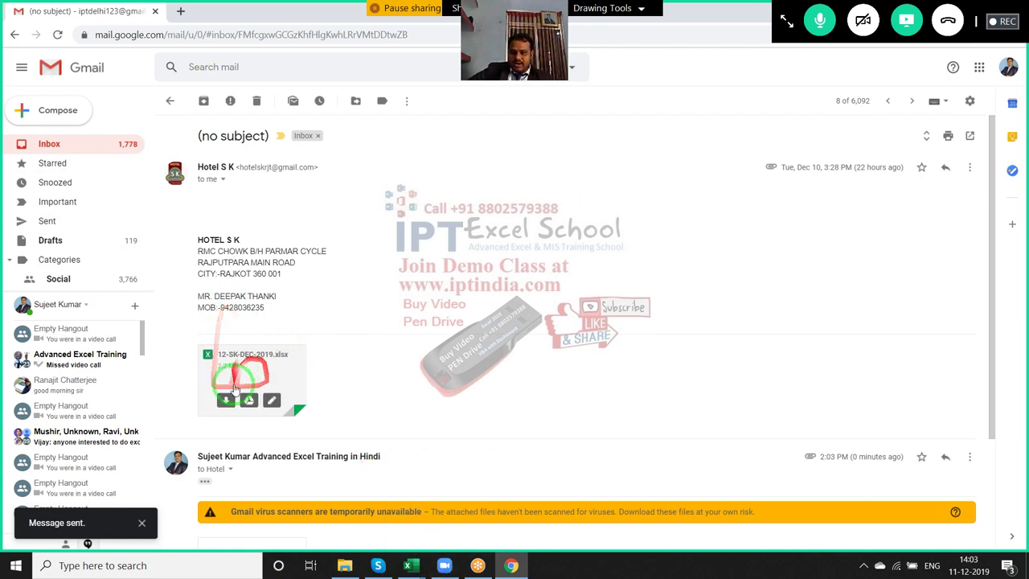
pyautogui.scroll(-2, 391, 389)
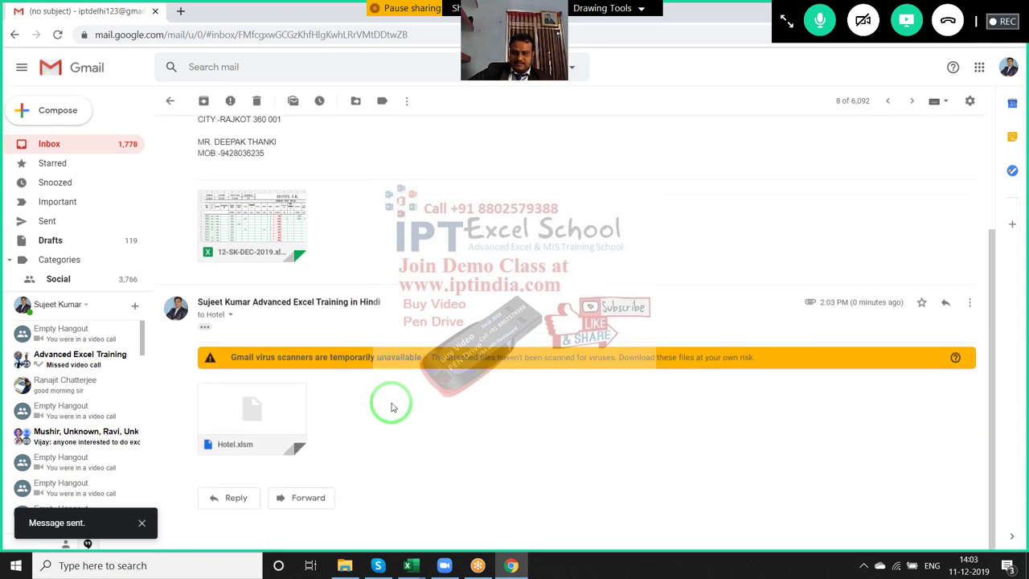
pyautogui.click(89, 149)
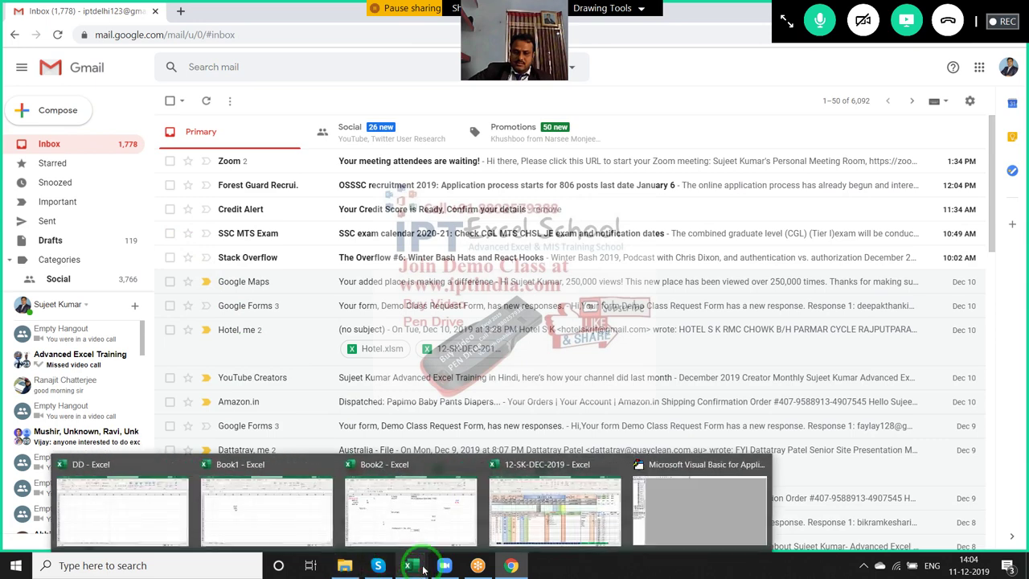
# Unhide the DST-1 sheet in 12-SK-DEC-2019, check a row-4 formula, then restore down the window
pyautogui.click(517, 533)
pyautogui.rightClick(358, 527)
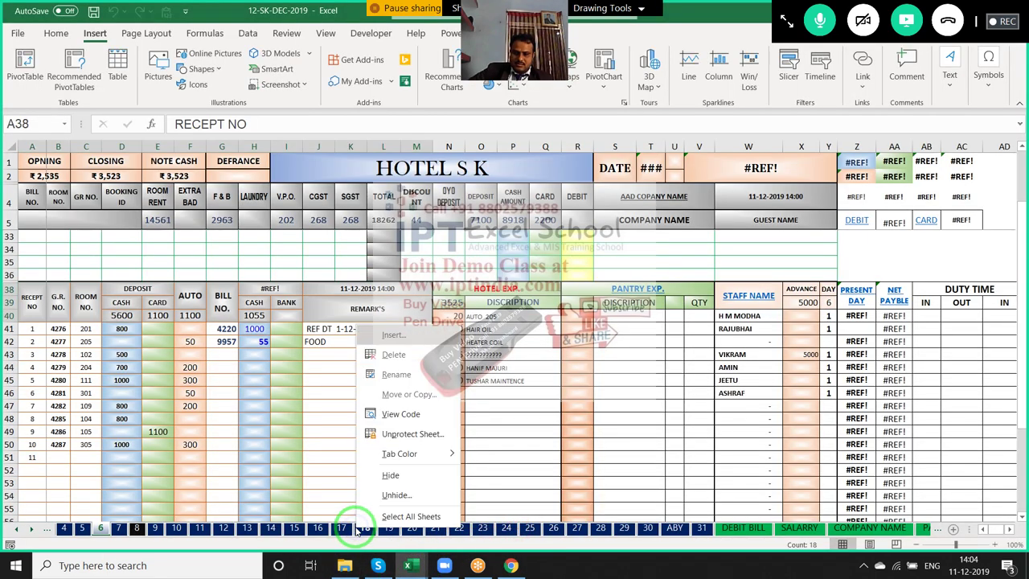
pyautogui.click(396, 494)
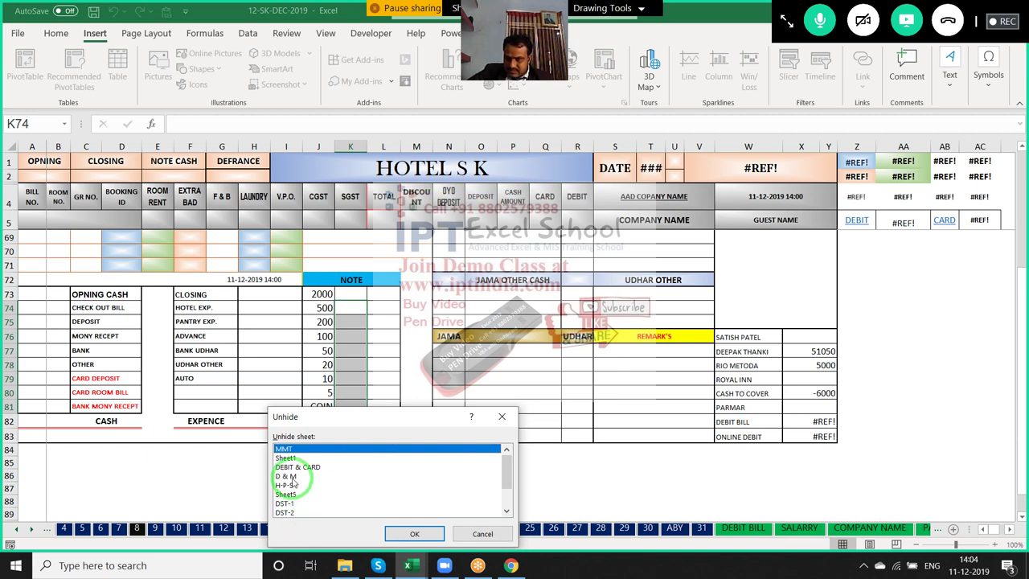
pyautogui.click(286, 504)
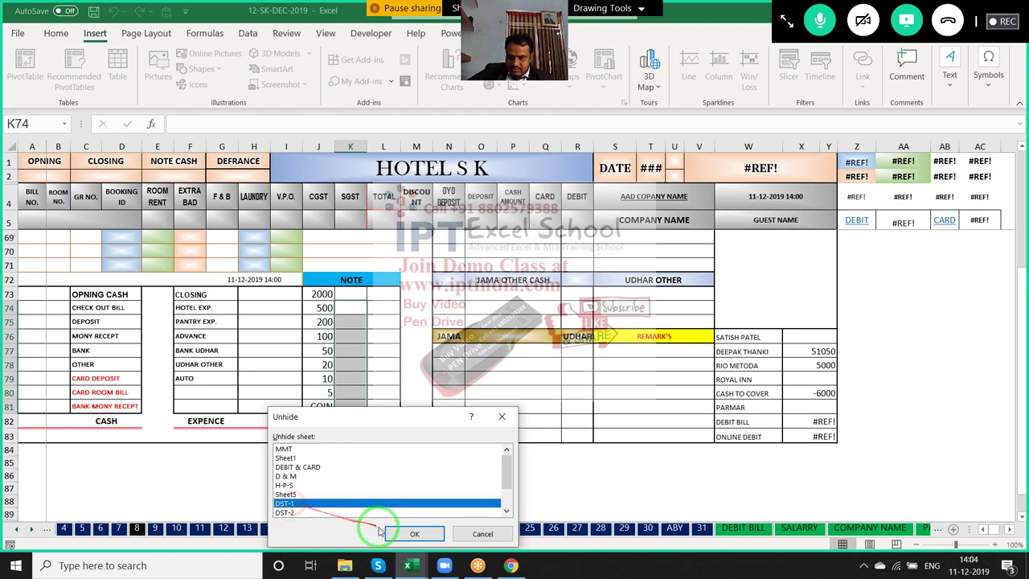
pyautogui.click(395, 534)
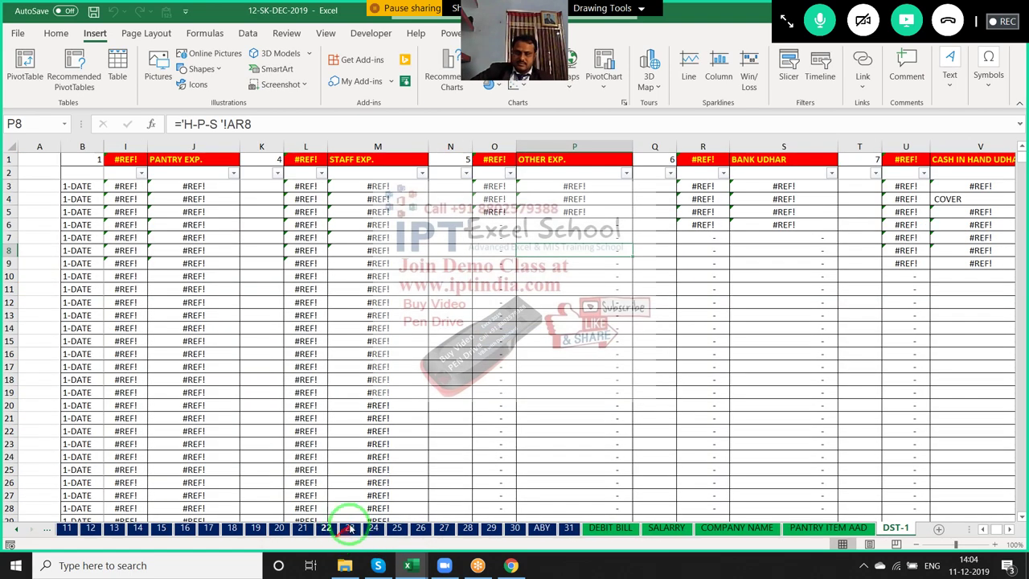
pyautogui.scroll(-5, 268, 401)
pyautogui.scroll(5, 268, 400)
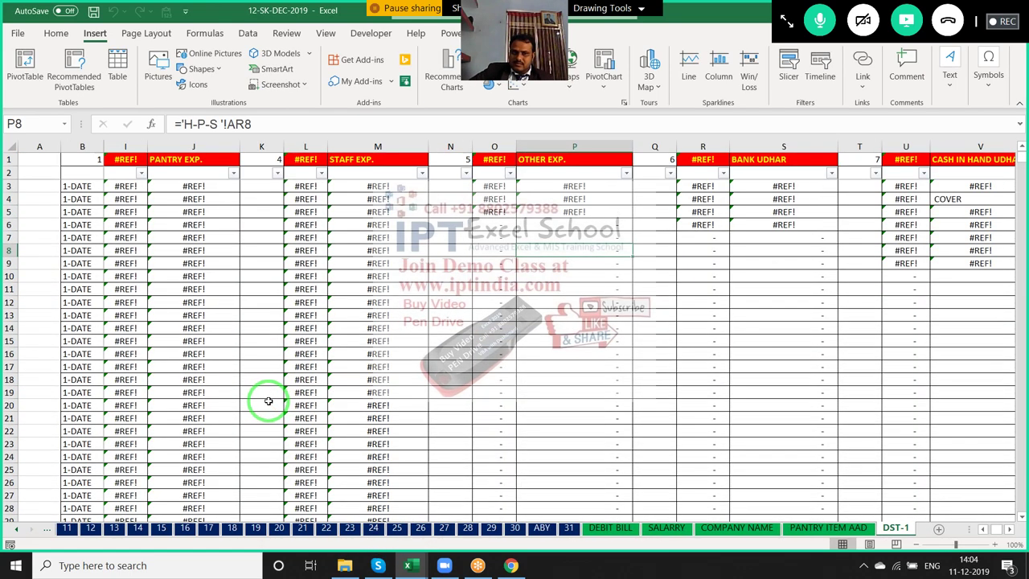
pyautogui.click(125, 197)
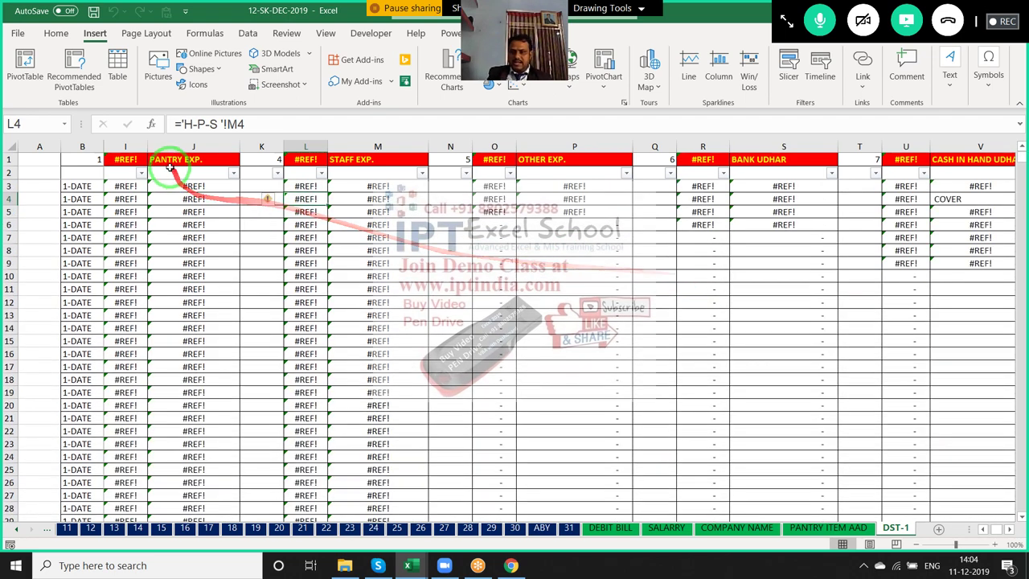
pyautogui.doubleClick(276, 9)
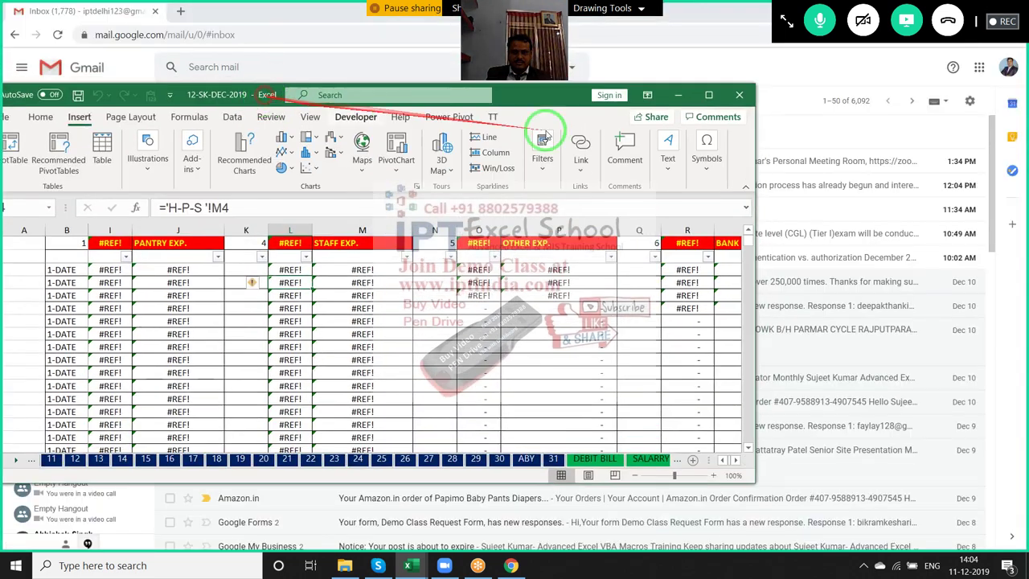
# Close the 12-SK-DEC-2019 workbook without saving, then trash the five top Gmail conversations, Zoom through Stack Overflow
pyautogui.click(740, 97)
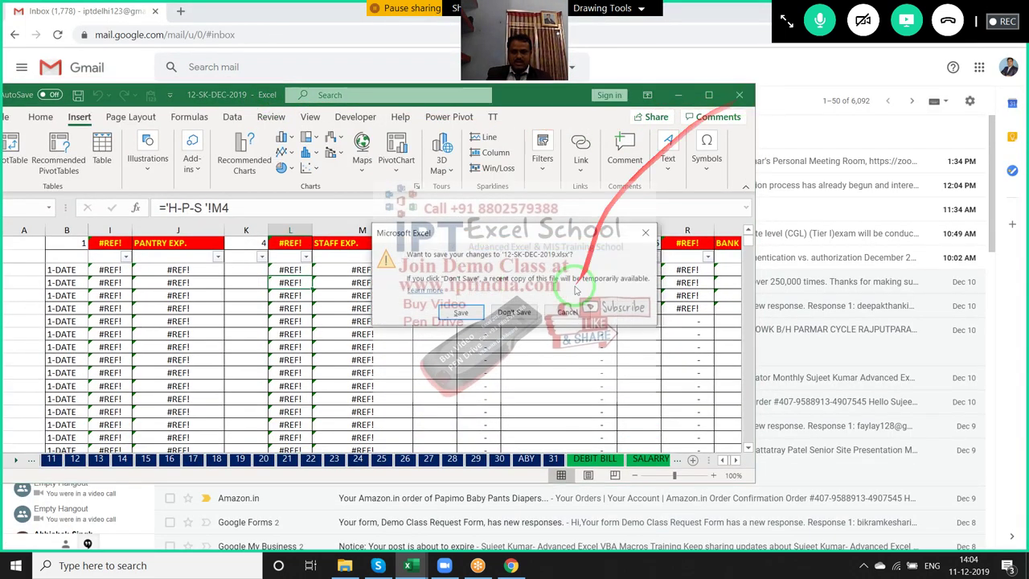
pyautogui.click(516, 313)
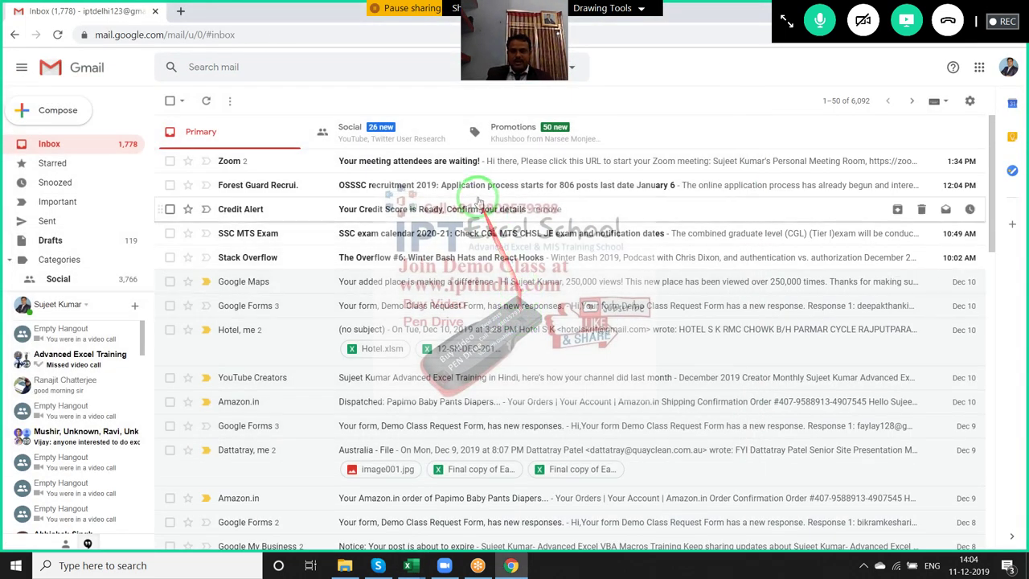
pyautogui.click(170, 257)
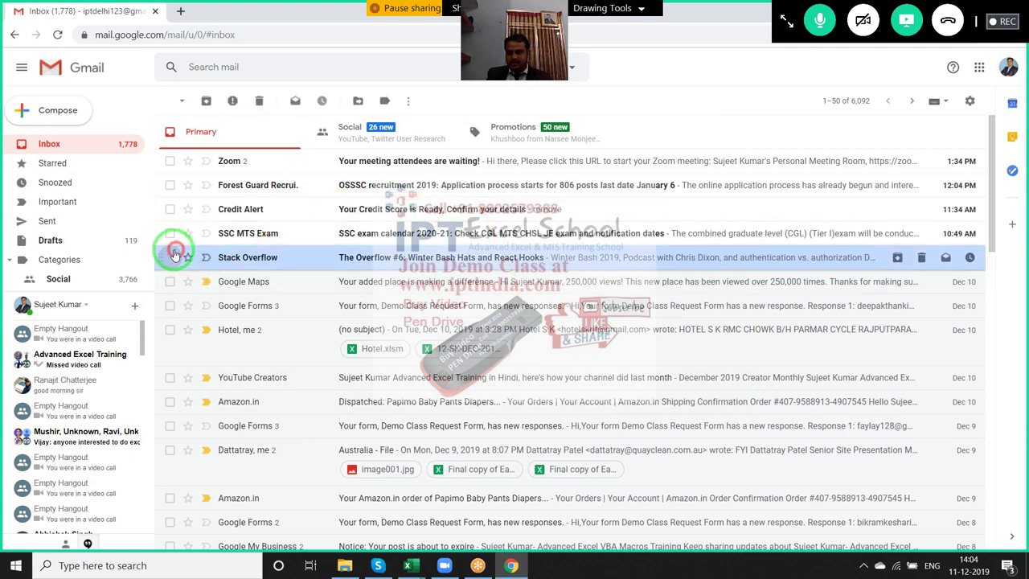
pyautogui.click(169, 233)
pyautogui.click(169, 209)
pyautogui.click(169, 185)
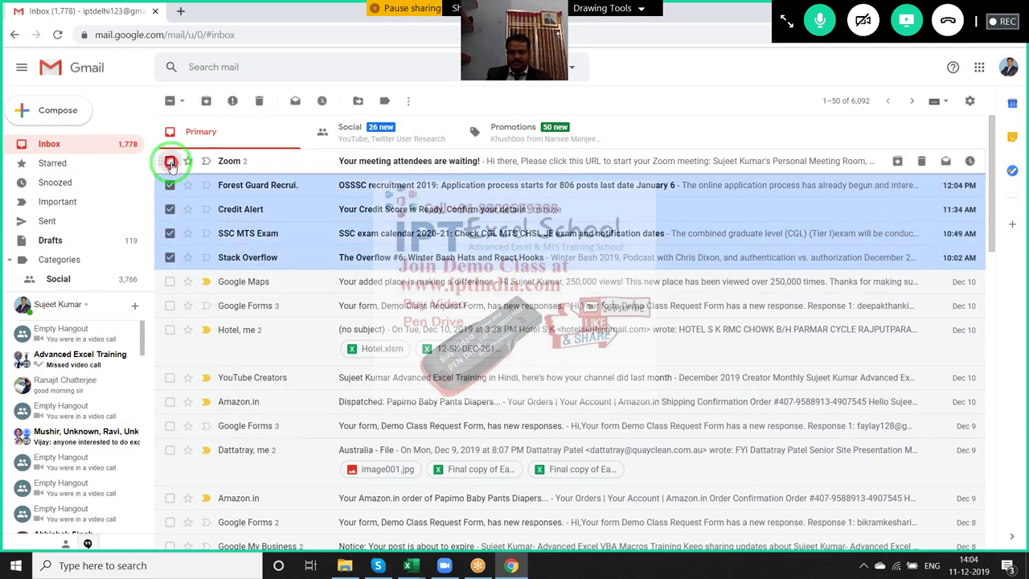
pyautogui.click(169, 161)
pyautogui.click(261, 102)
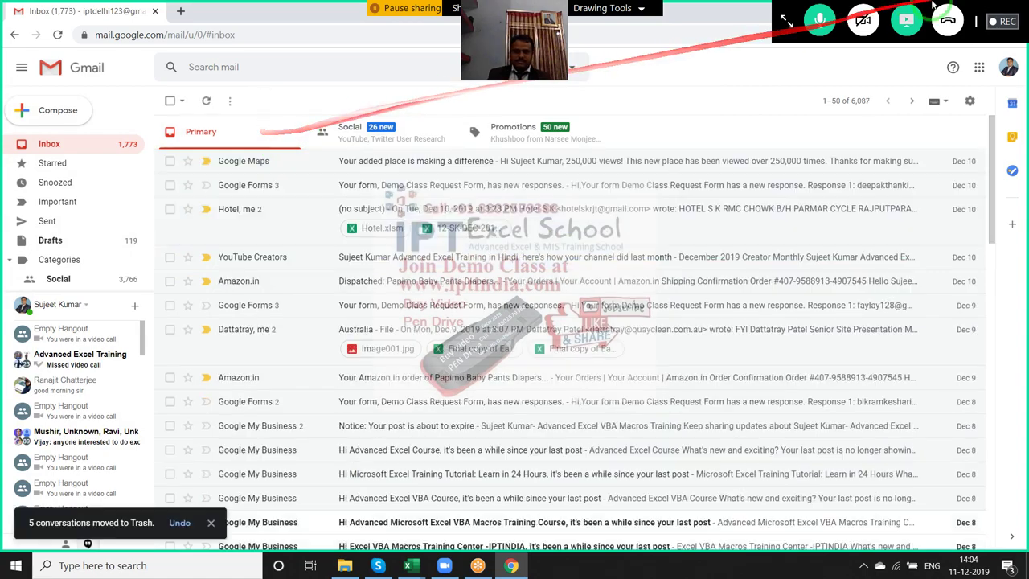